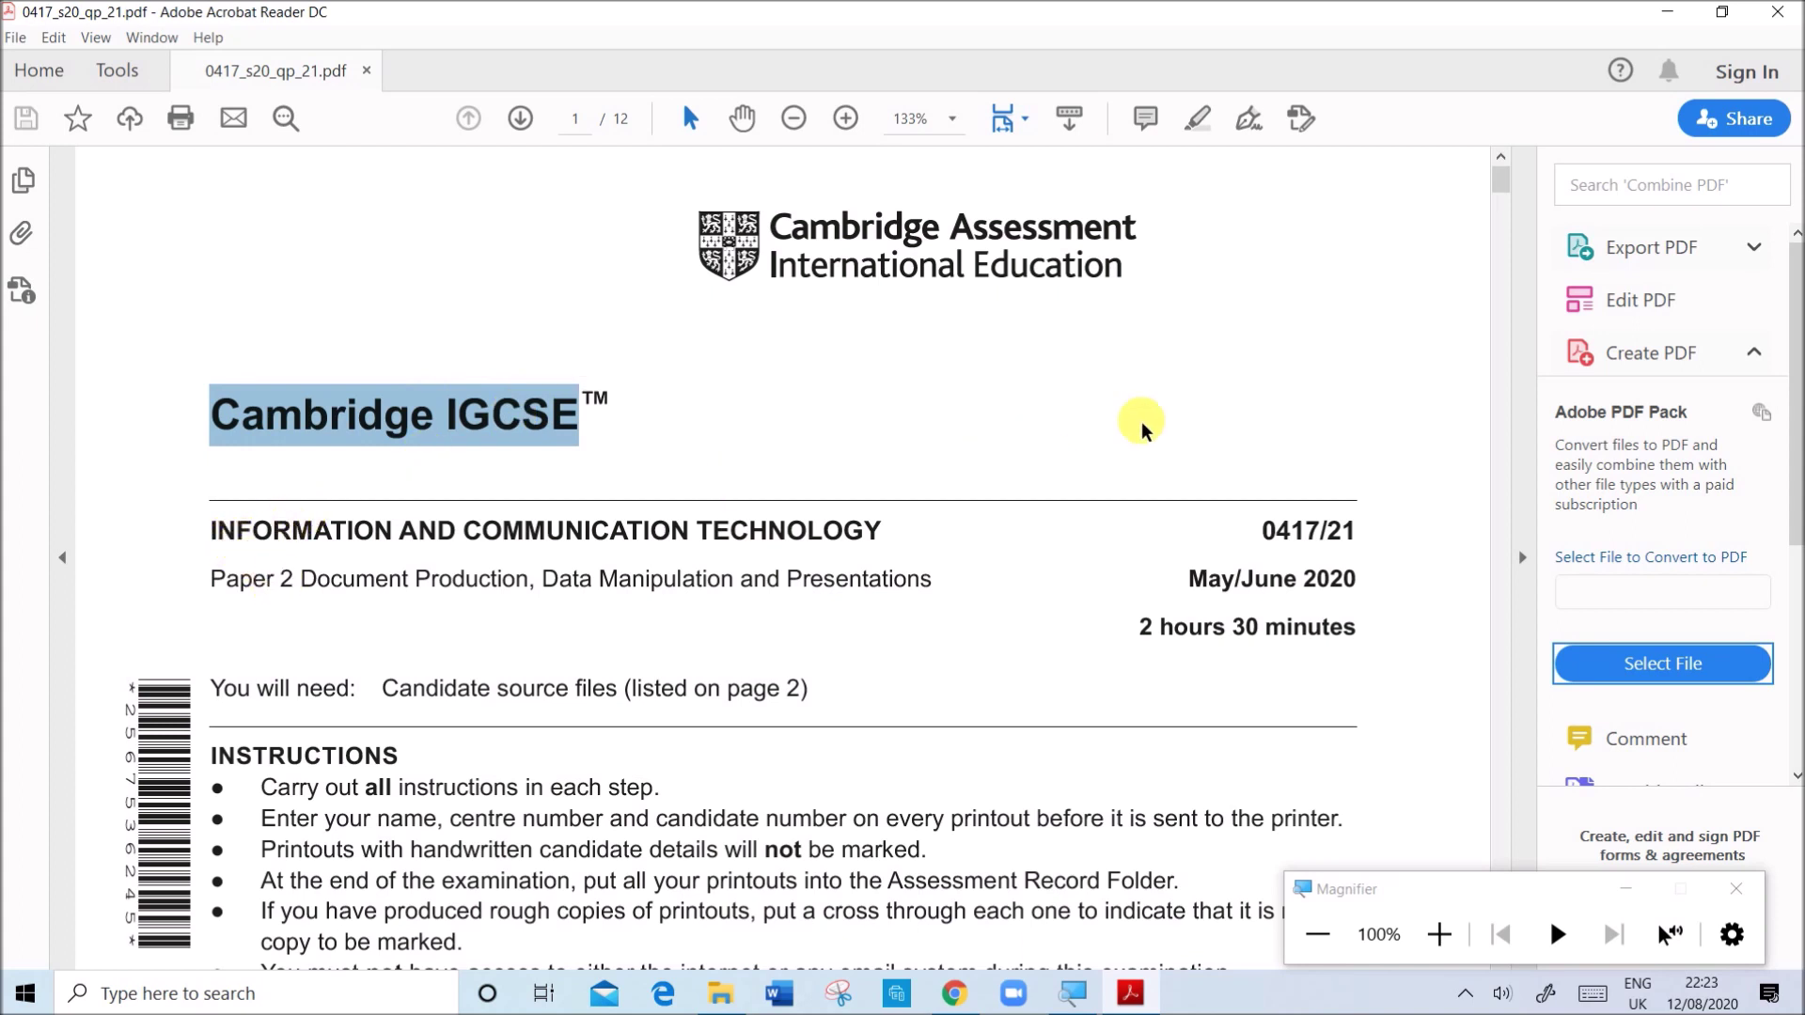
- Highlight the course code, May/June 2020 date and paper title on the cover
drag(1276, 531, 1360, 538)
drag(1186, 580, 1366, 574)
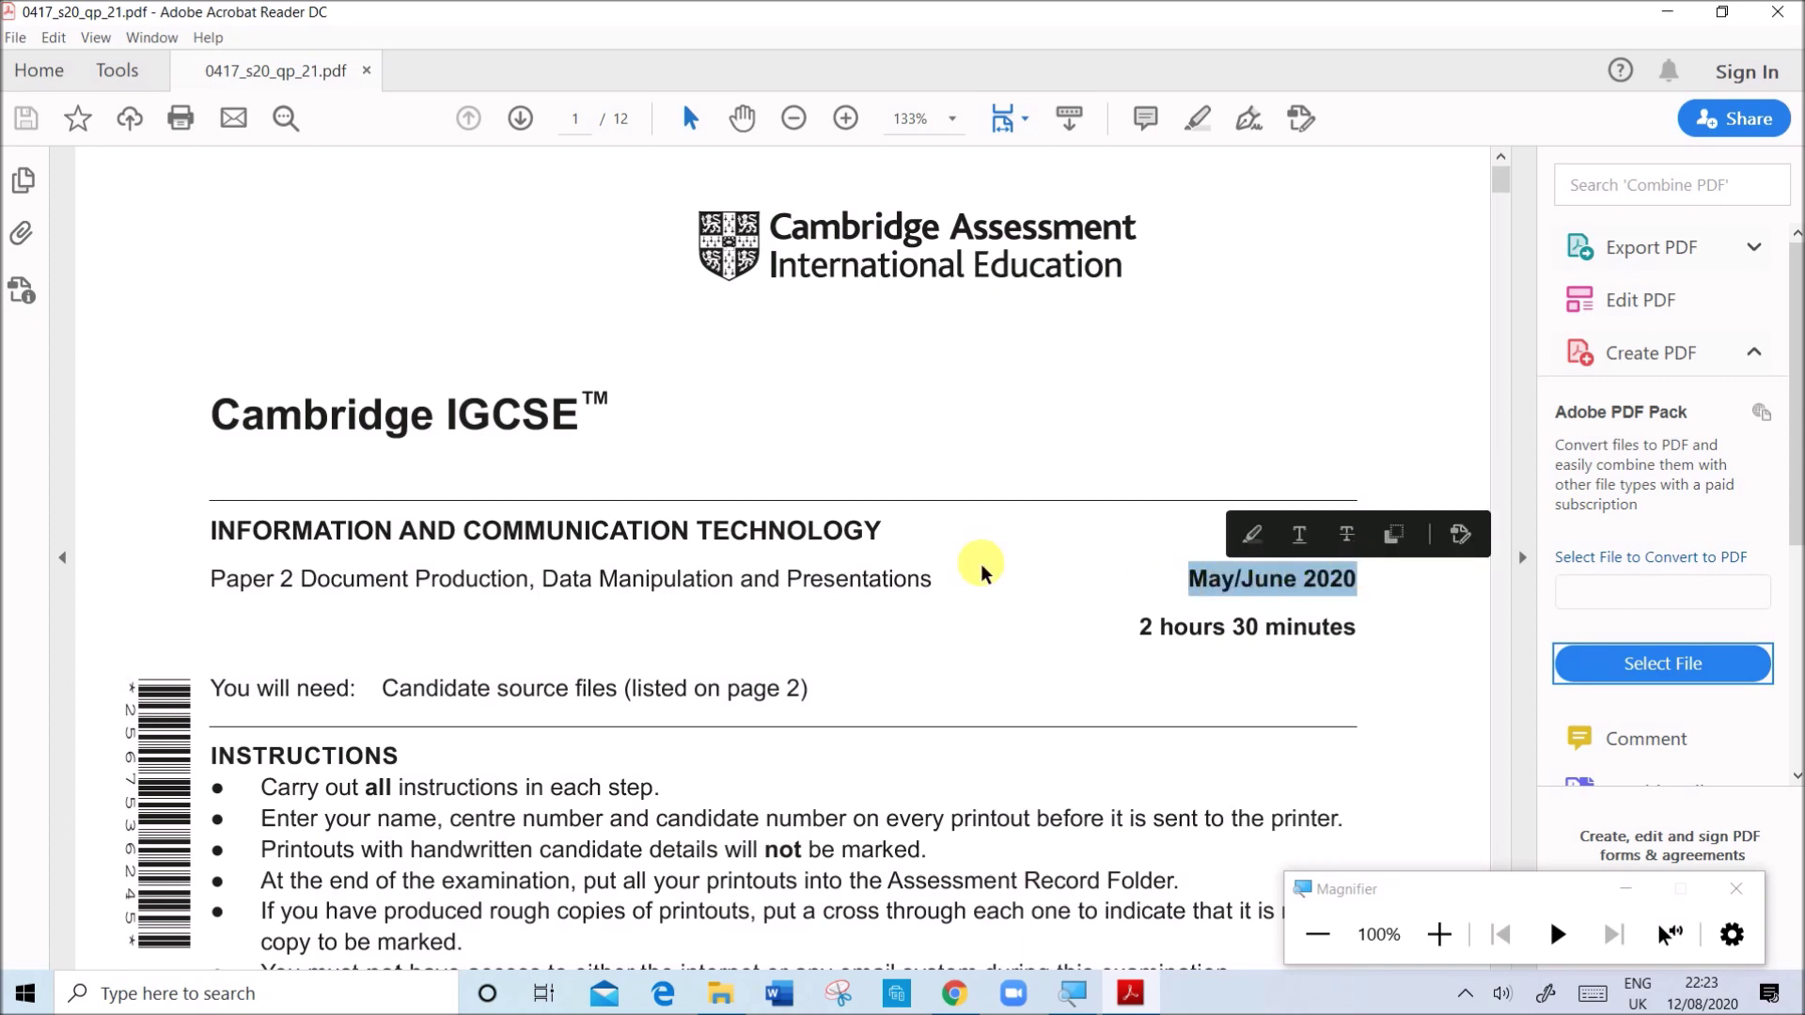
drag(310, 596, 536, 595)
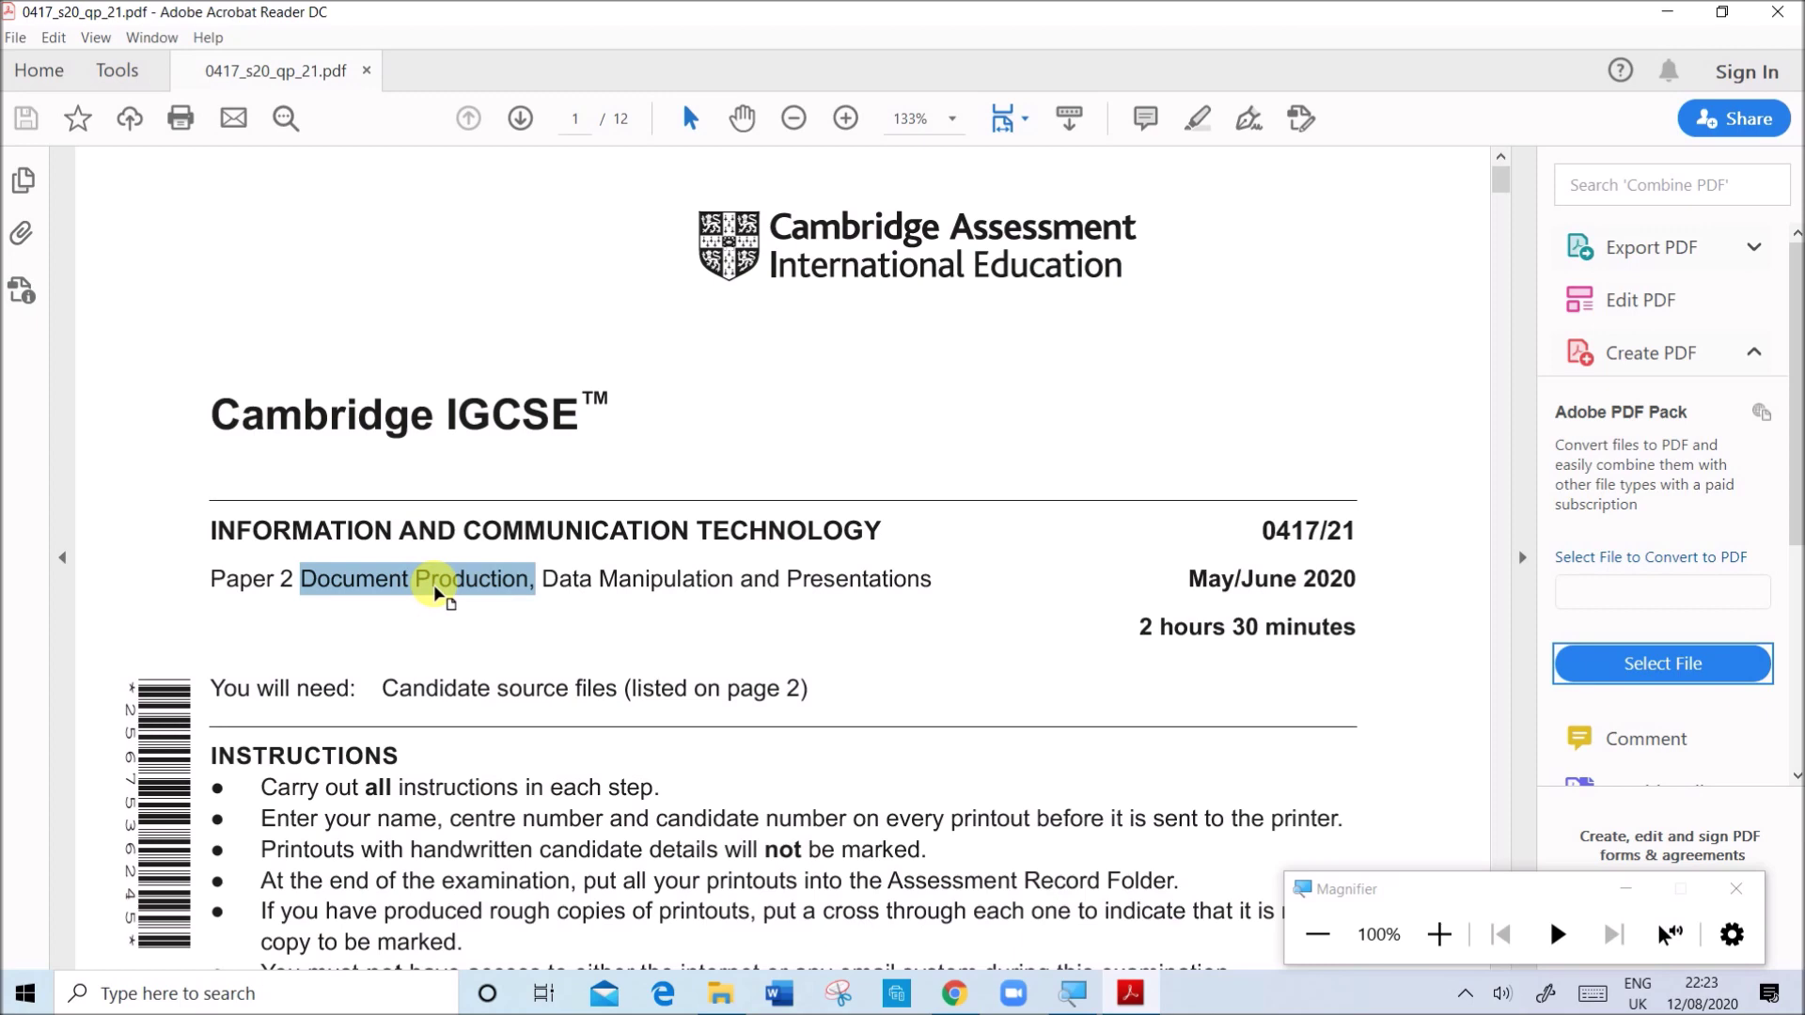
scroll(542, 625, down, 3)
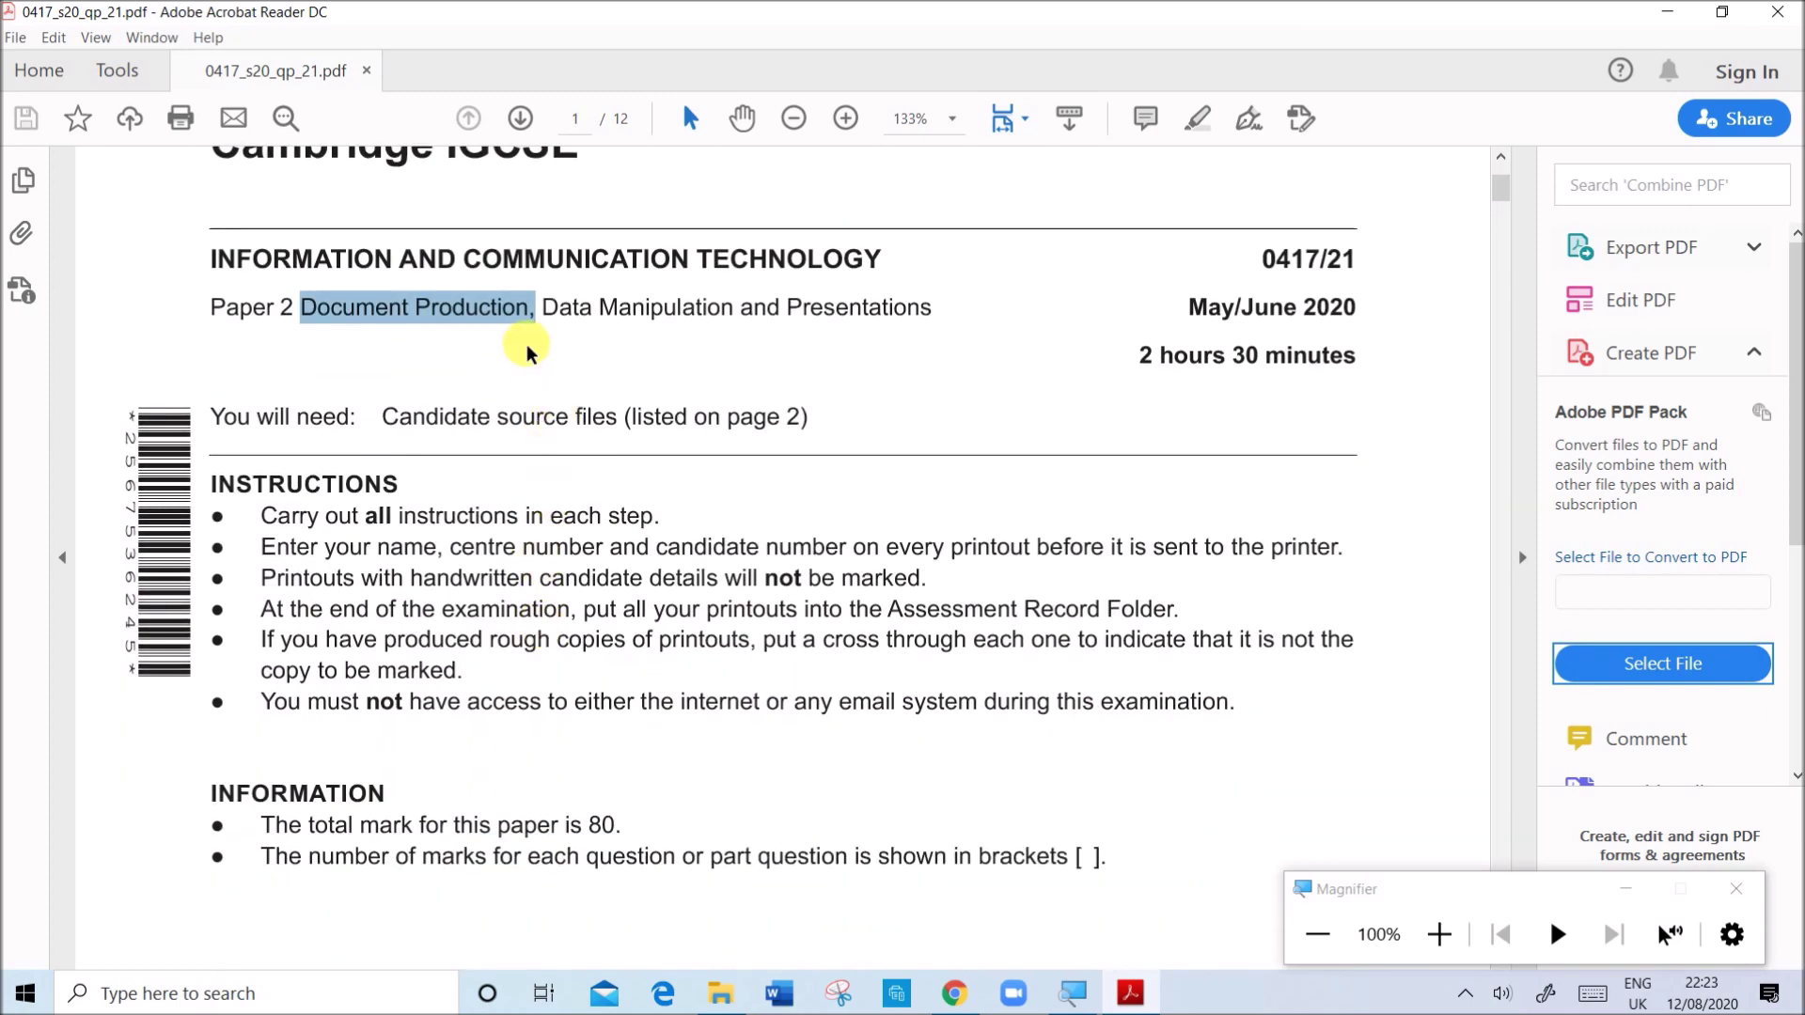
drag(545, 324, 709, 344)
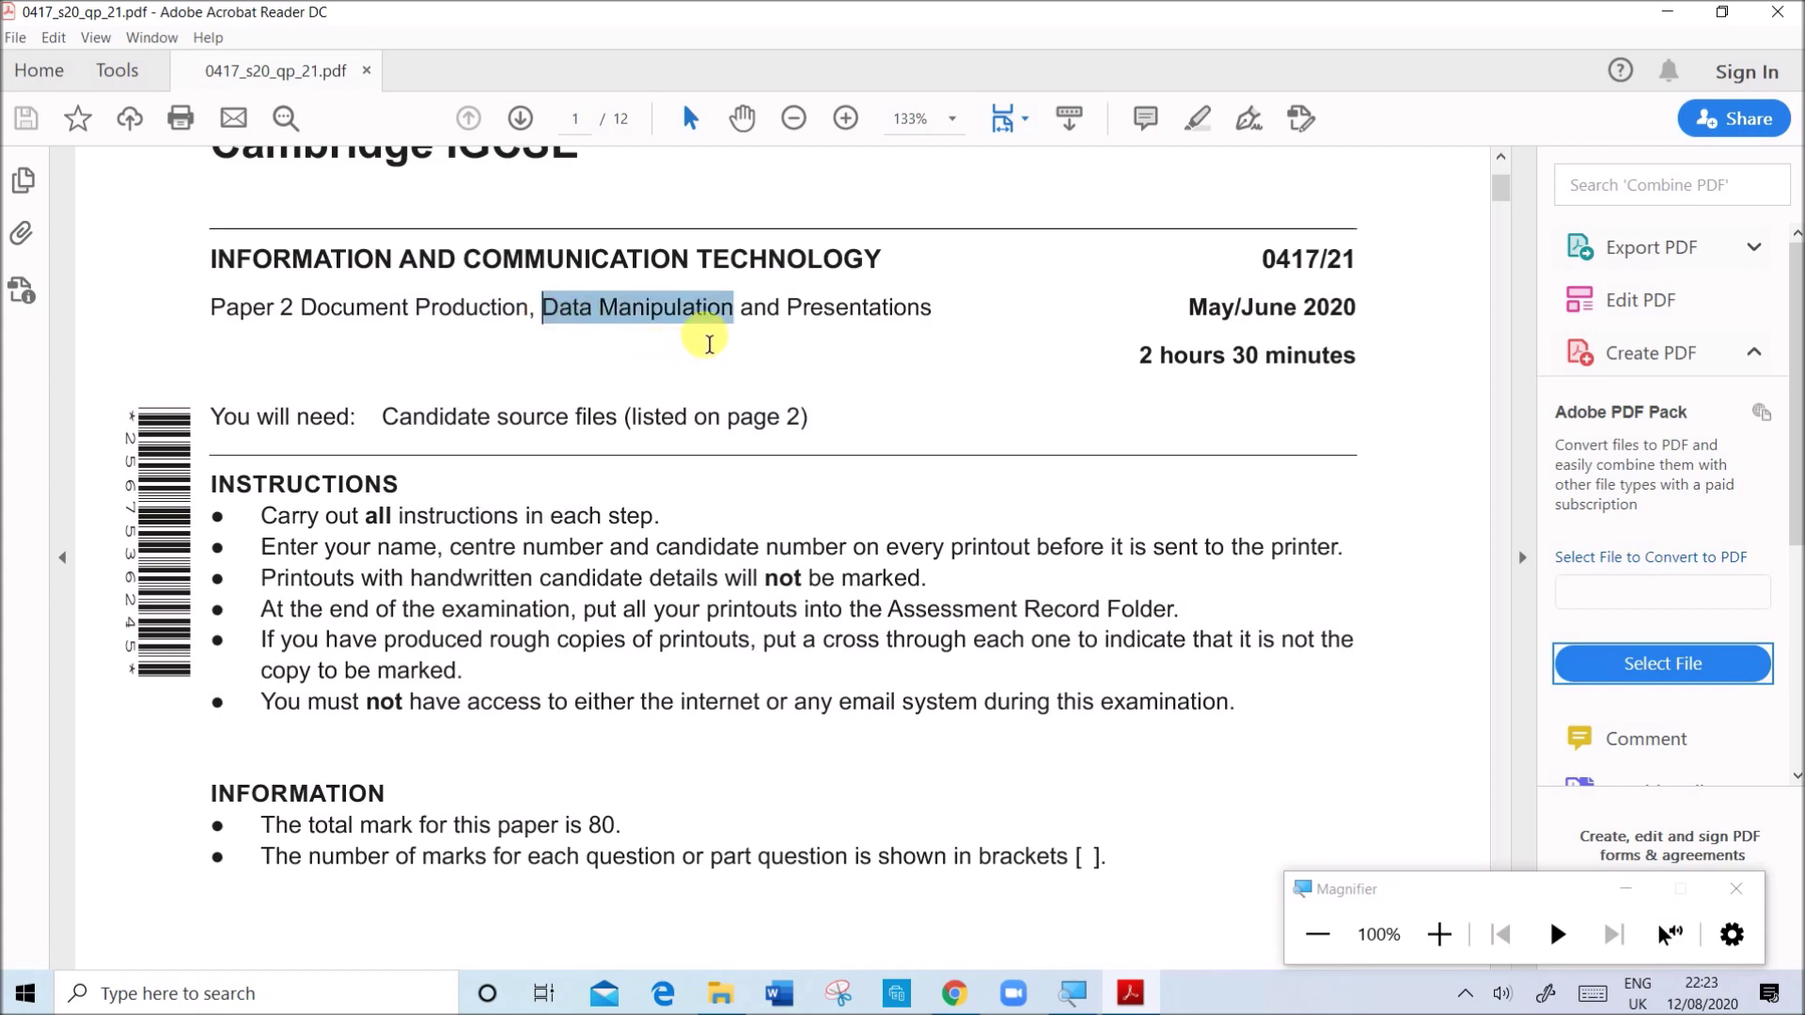
- Scroll the exam paper to page 6, Task 3 – Database
scroll(658, 804, down, 6)
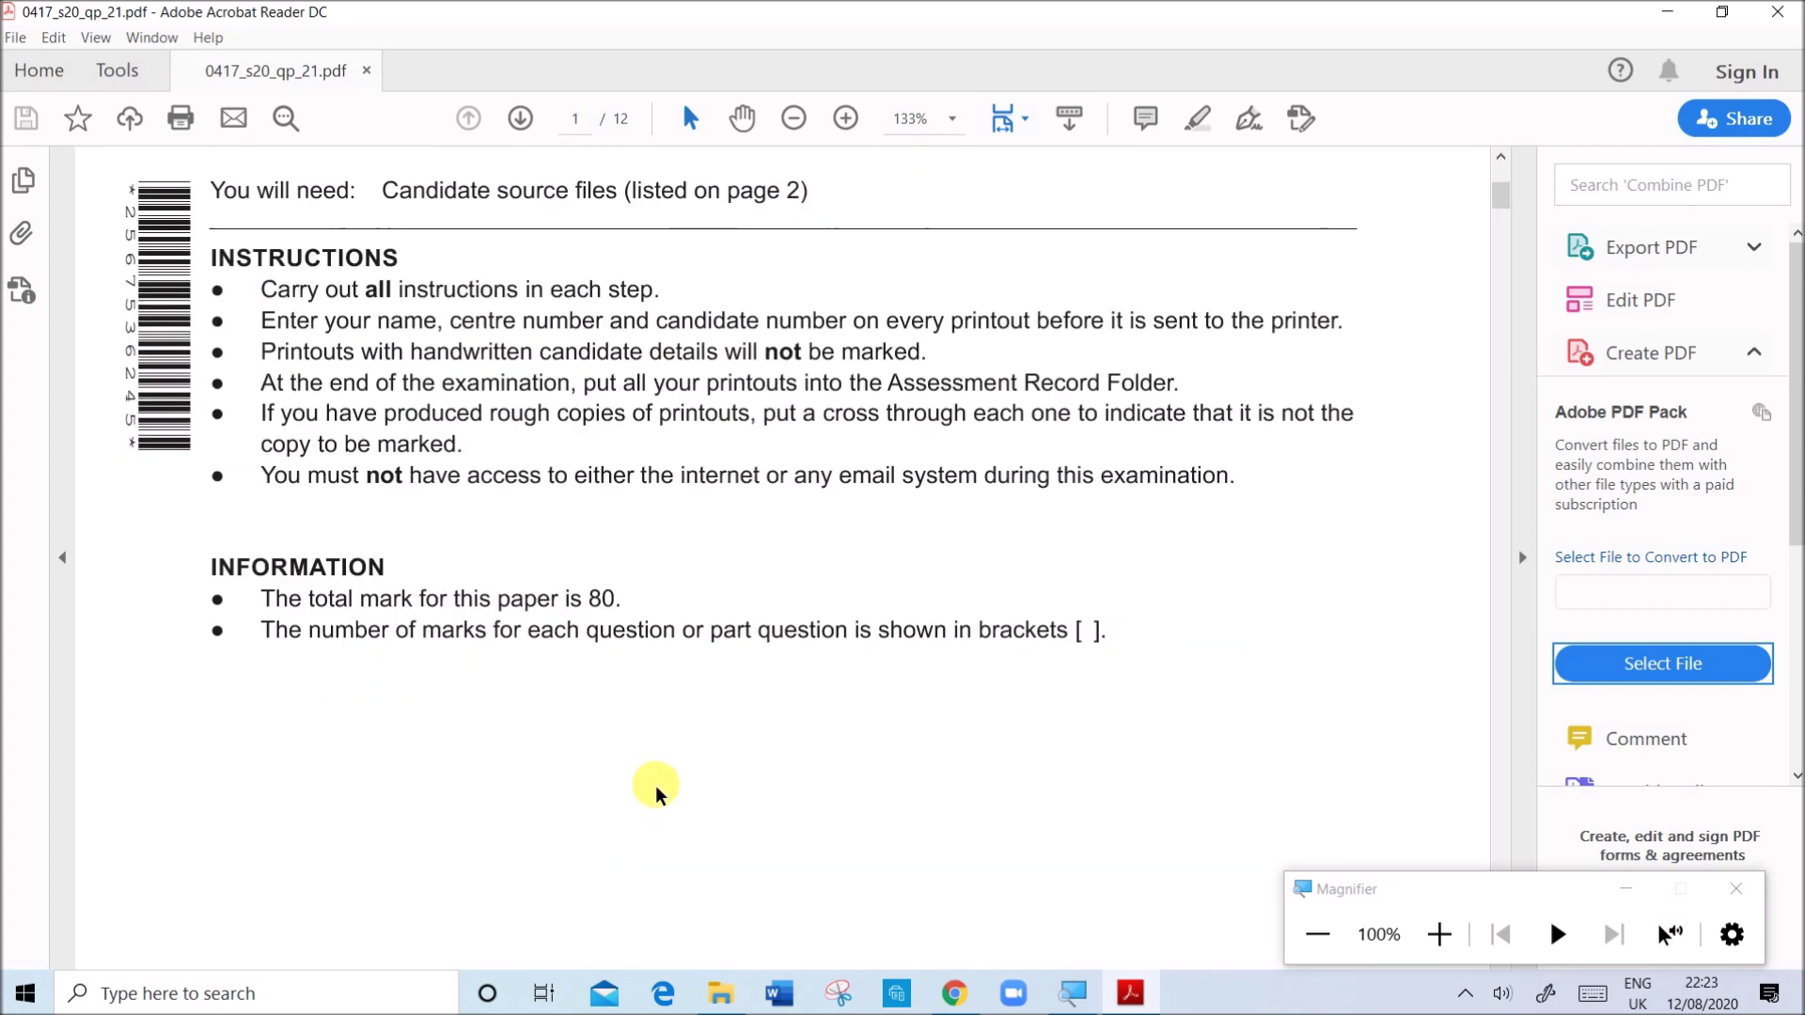
scroll(661, 792, down, 10)
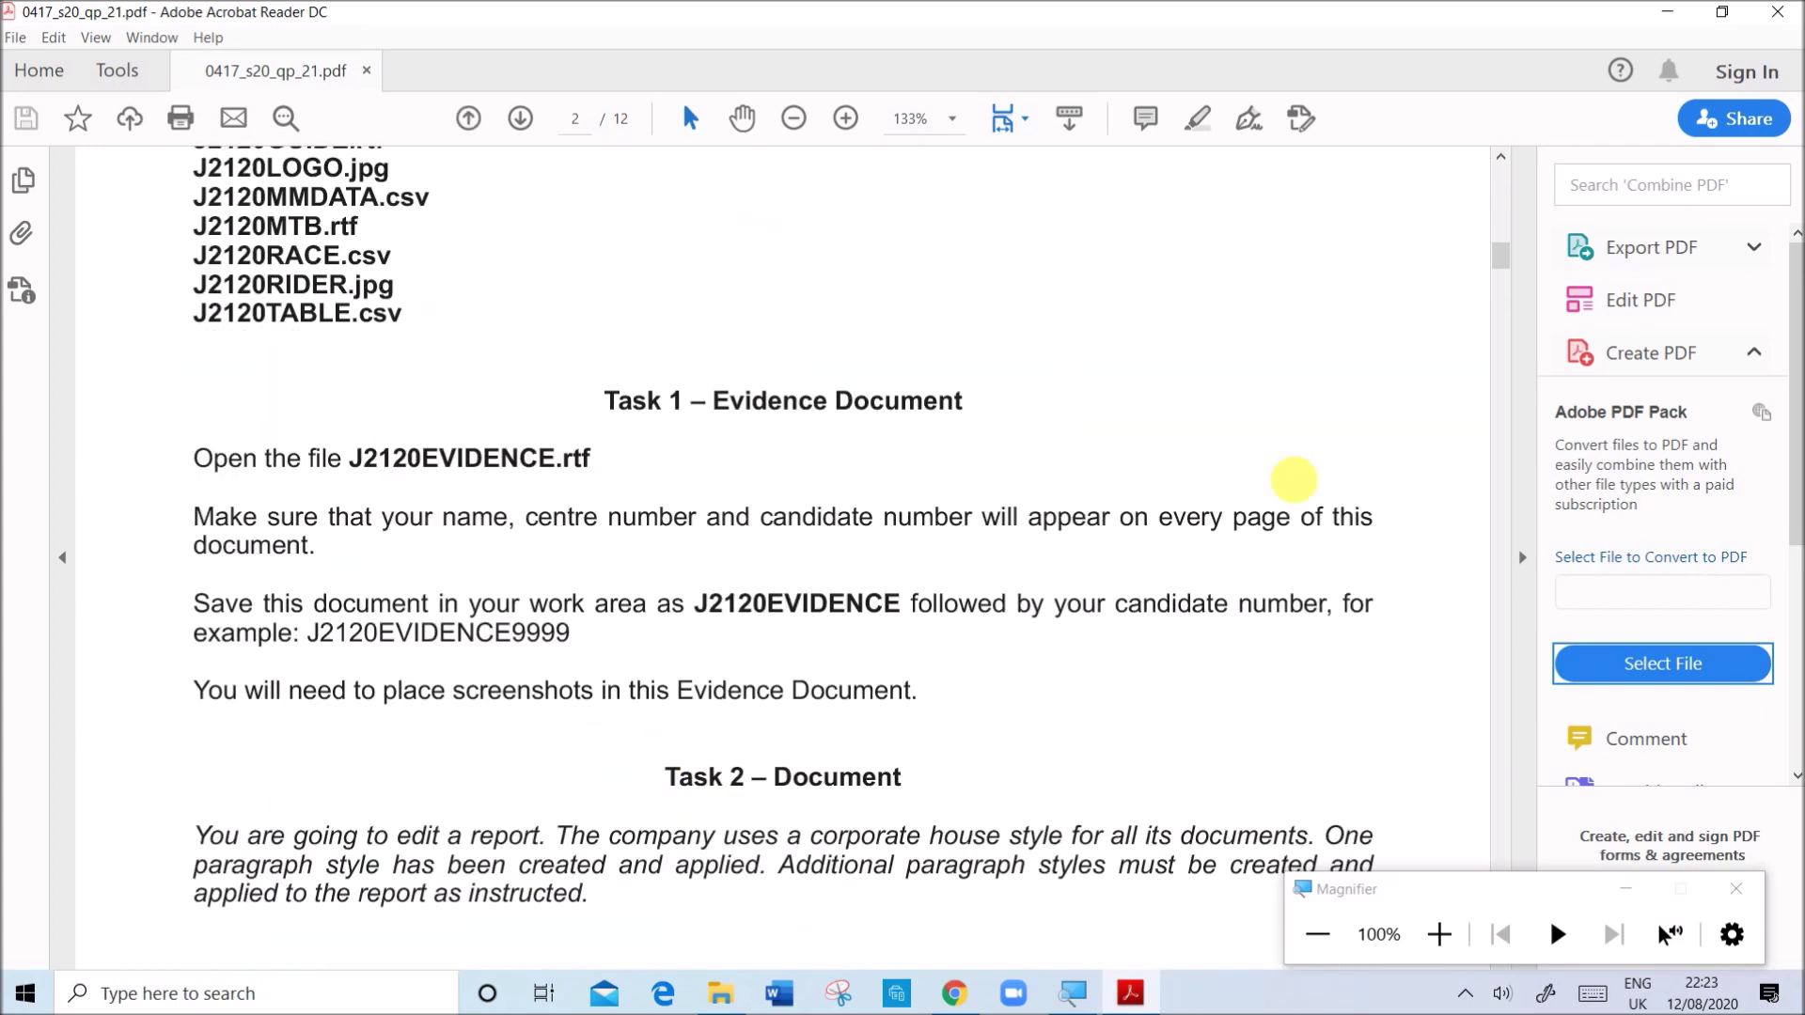
drag(1509, 247, 1500, 509)
scroll(923, 375, up, 3)
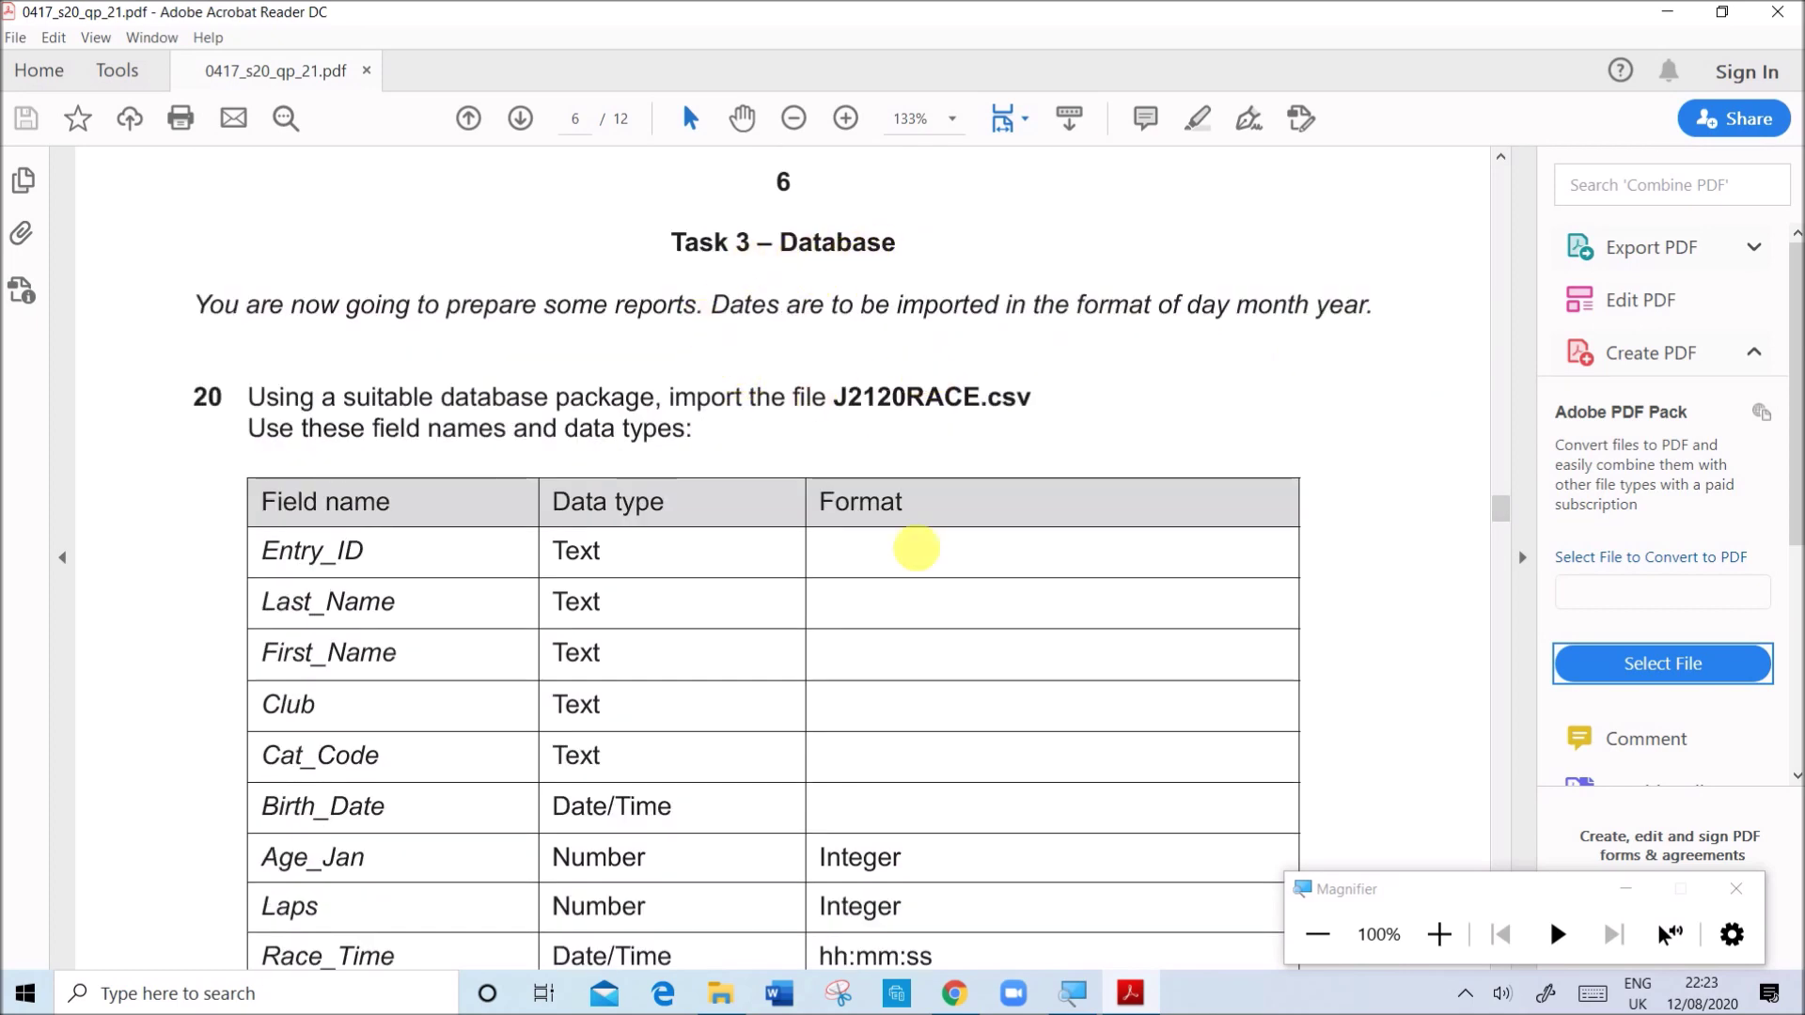
- Open J2120EVIDENCE1234 from the June 2020-21 folder in Word and find Step 20
click(722, 993)
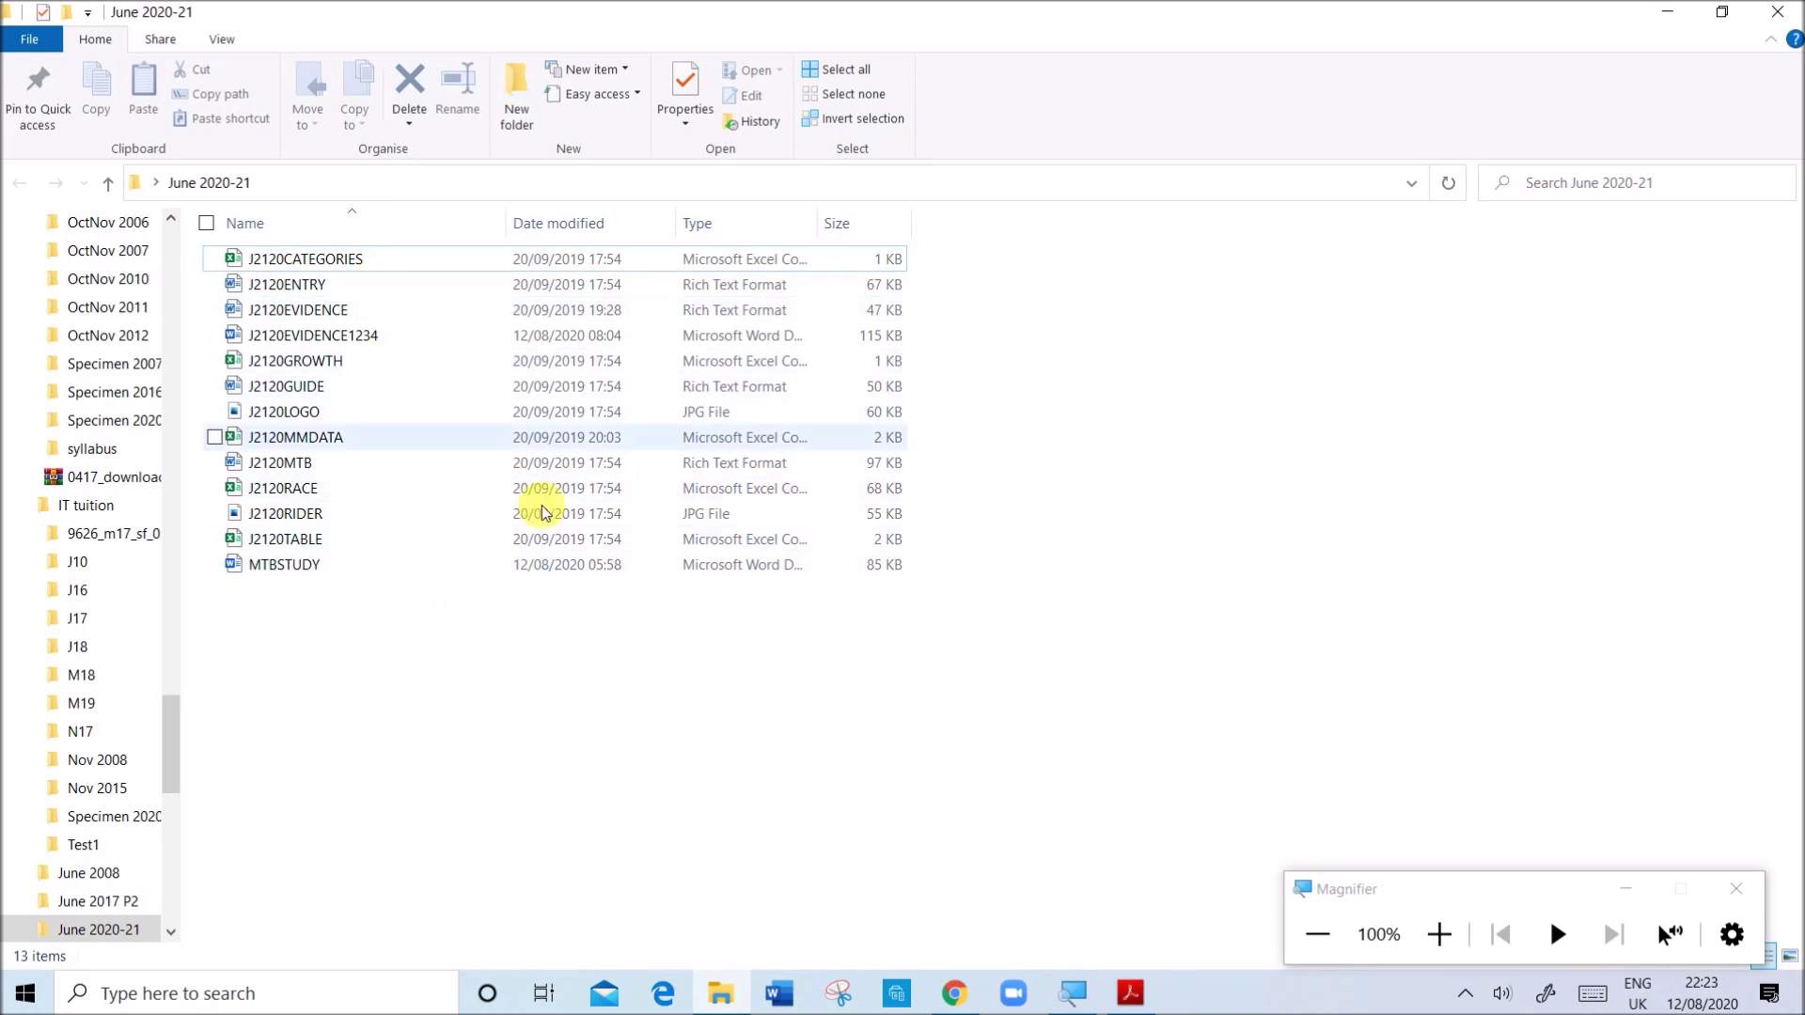
click(325, 335)
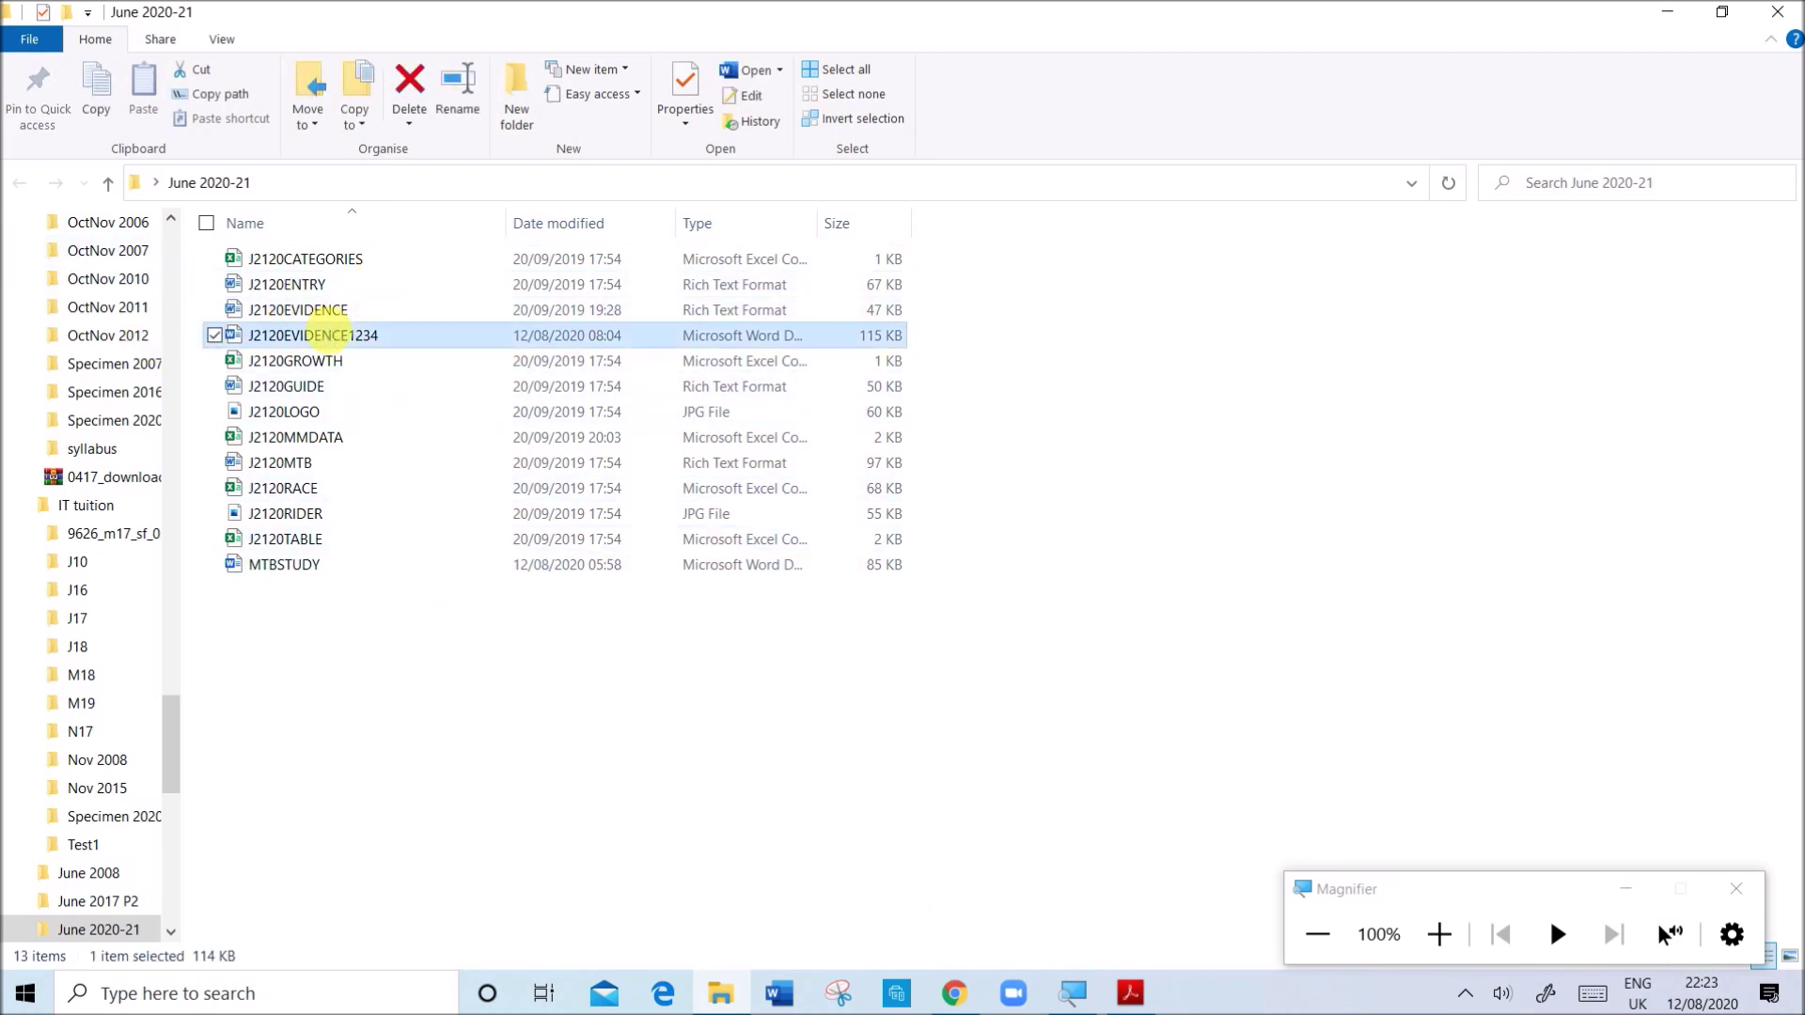
double_click(326, 335)
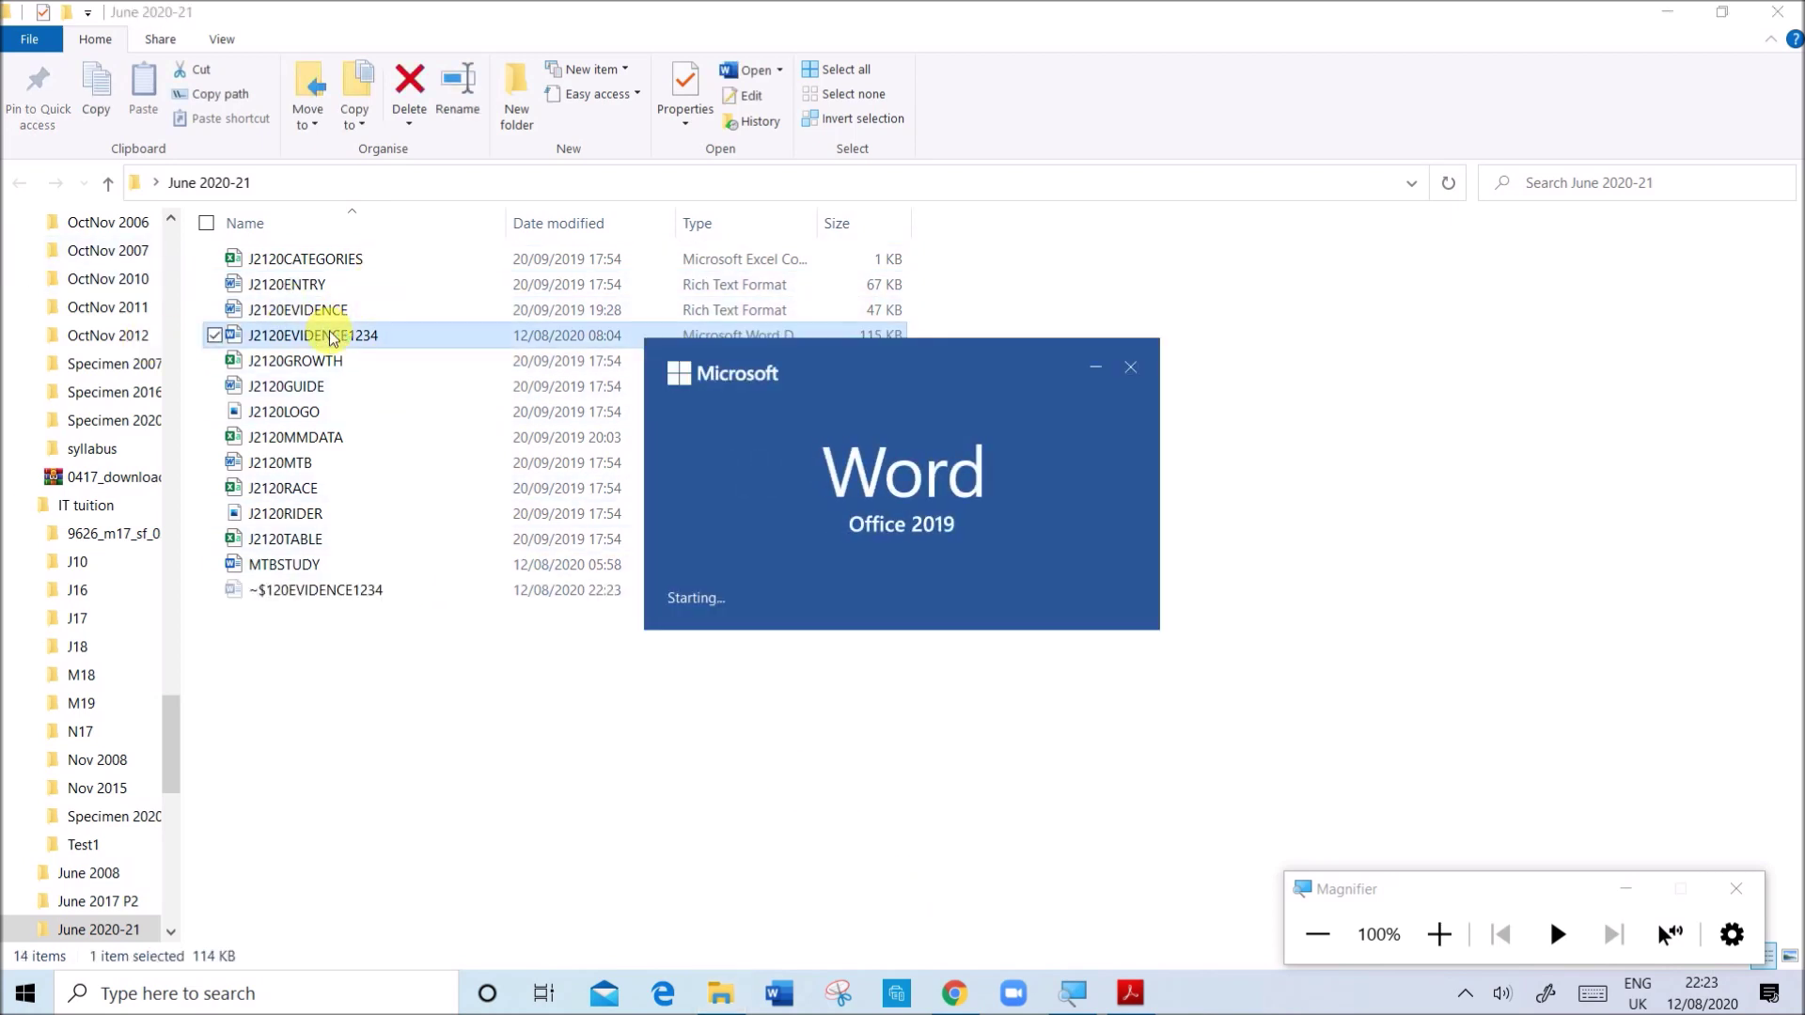
scroll(903, 508, down, 15)
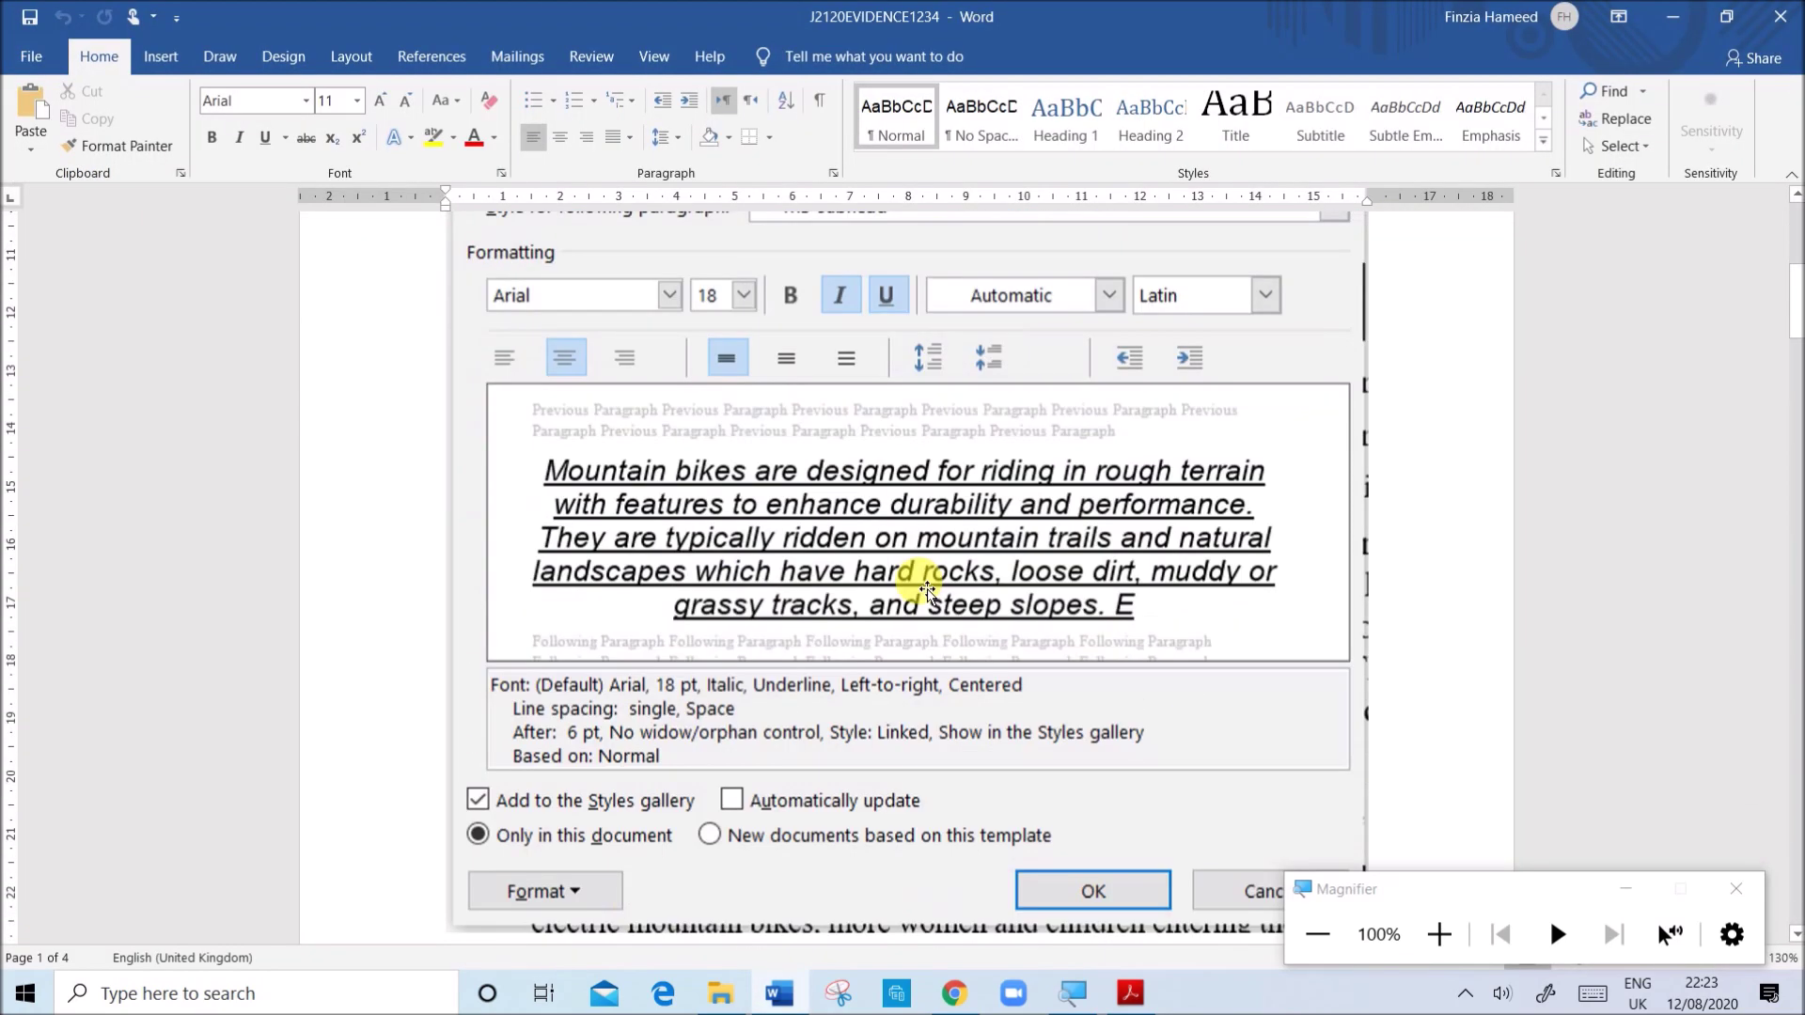
scroll(929, 588, down, 20)
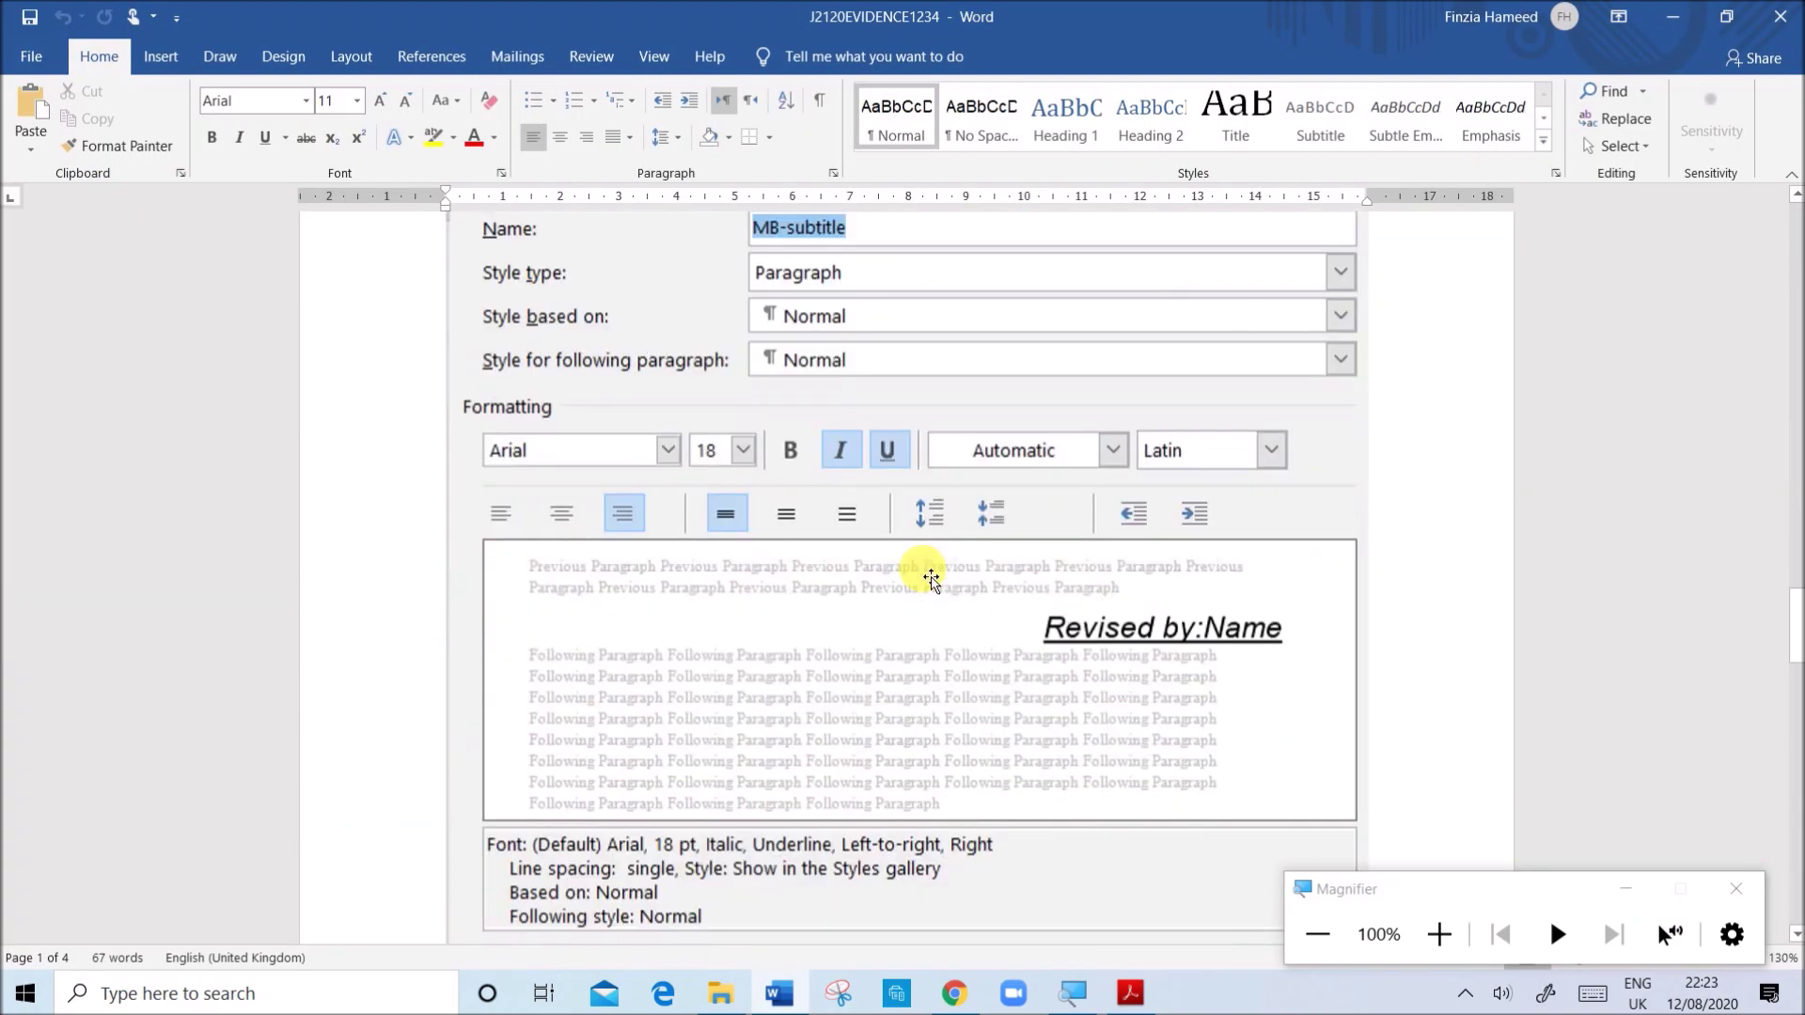
scroll(930, 578, down, 8)
scroll(930, 573, up, 6)
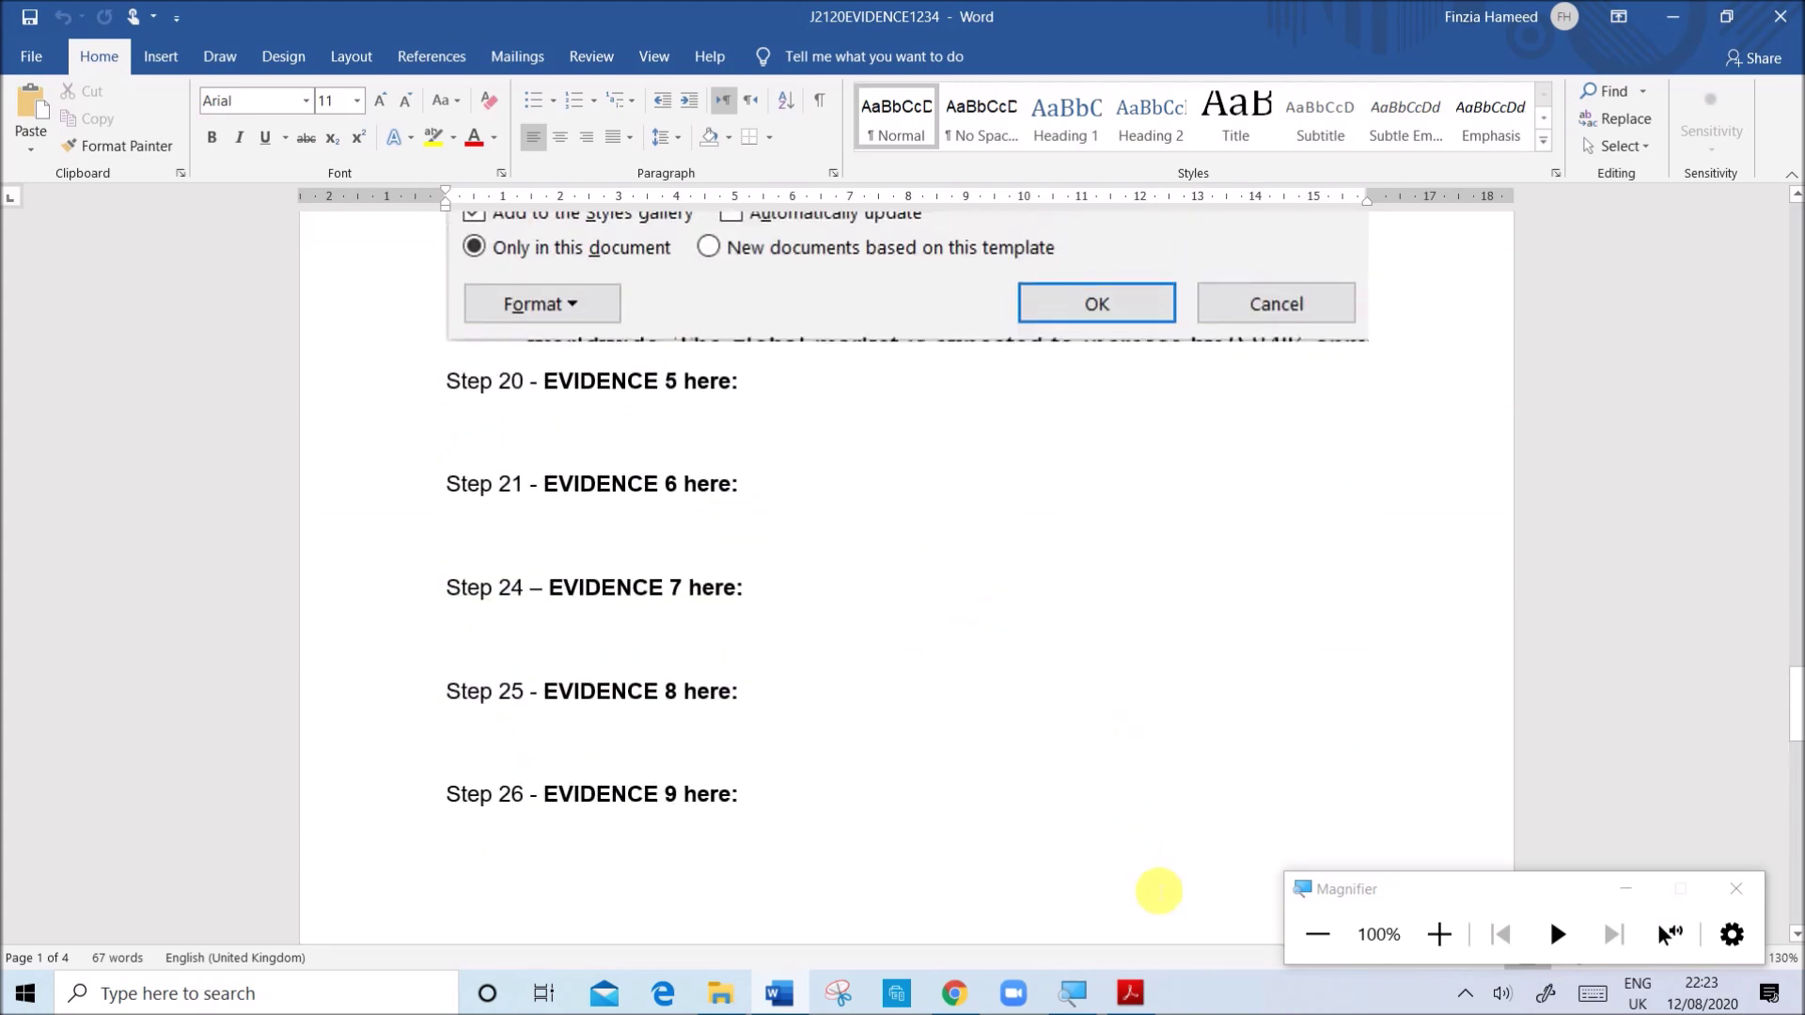
click(1131, 999)
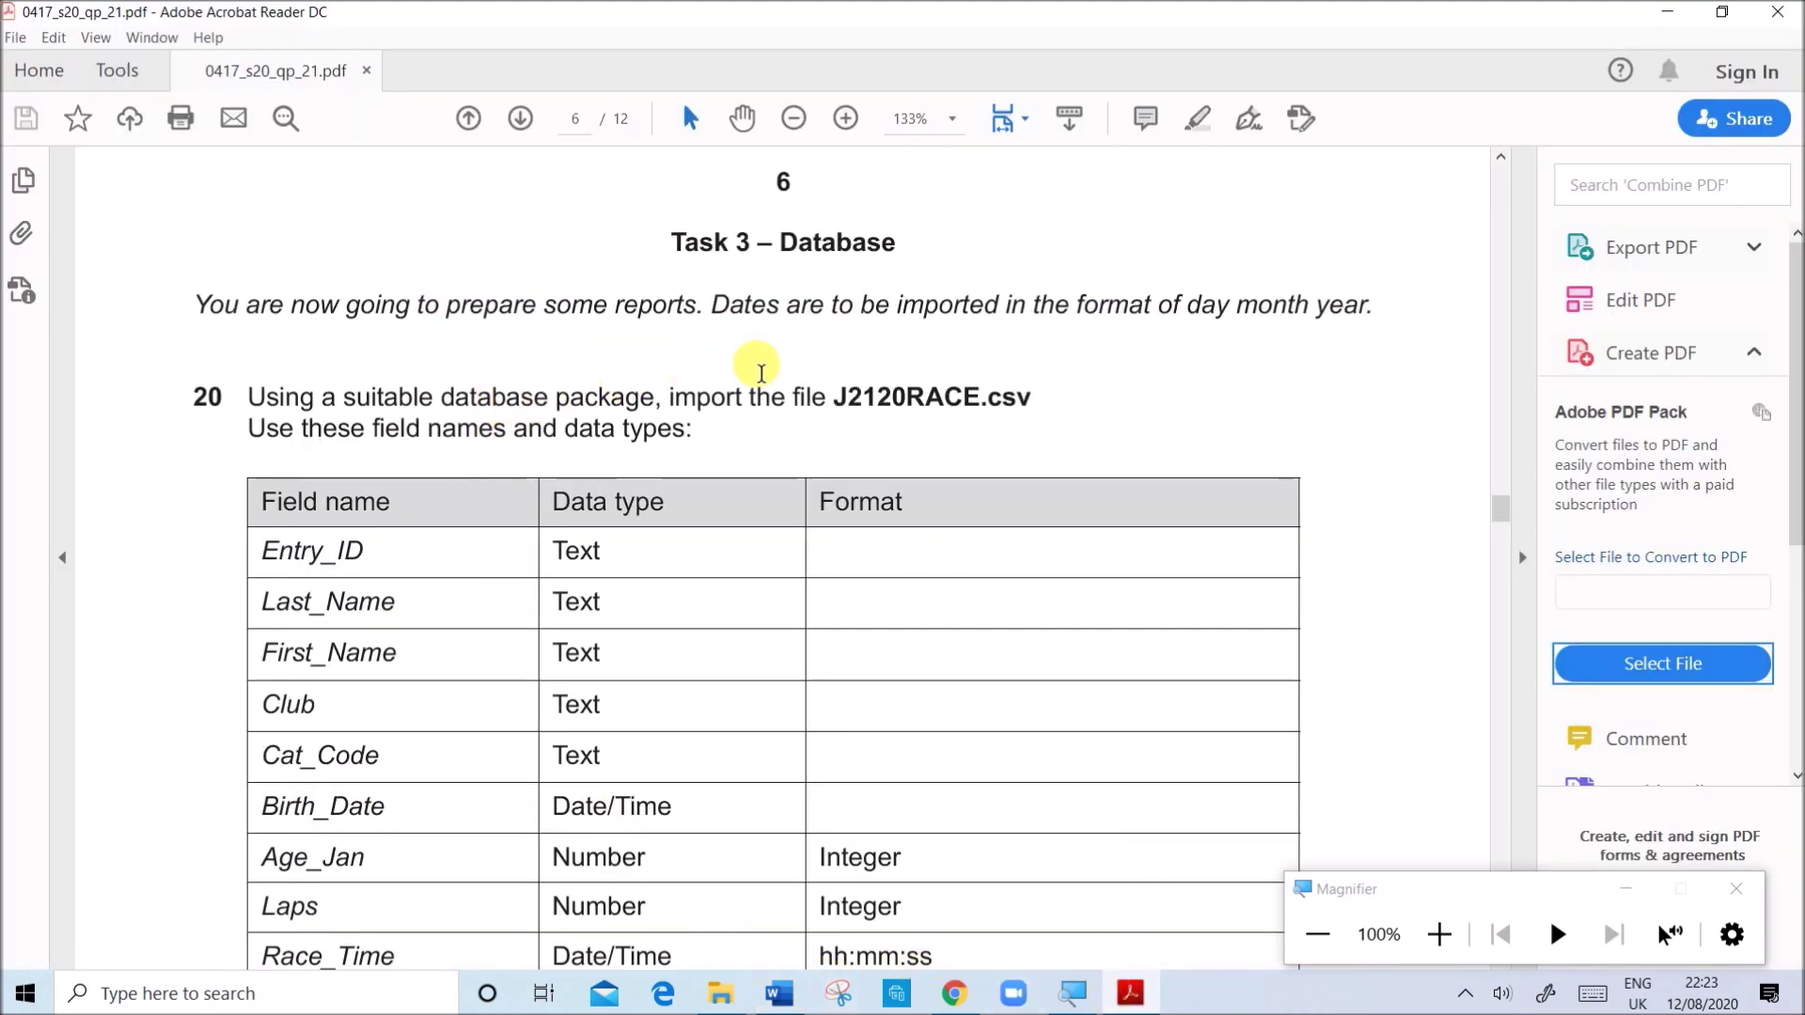
- Highlight J2120RACE in the paper and launch Microsoft Access by searching 'acce'
drag(845, 411, 977, 393)
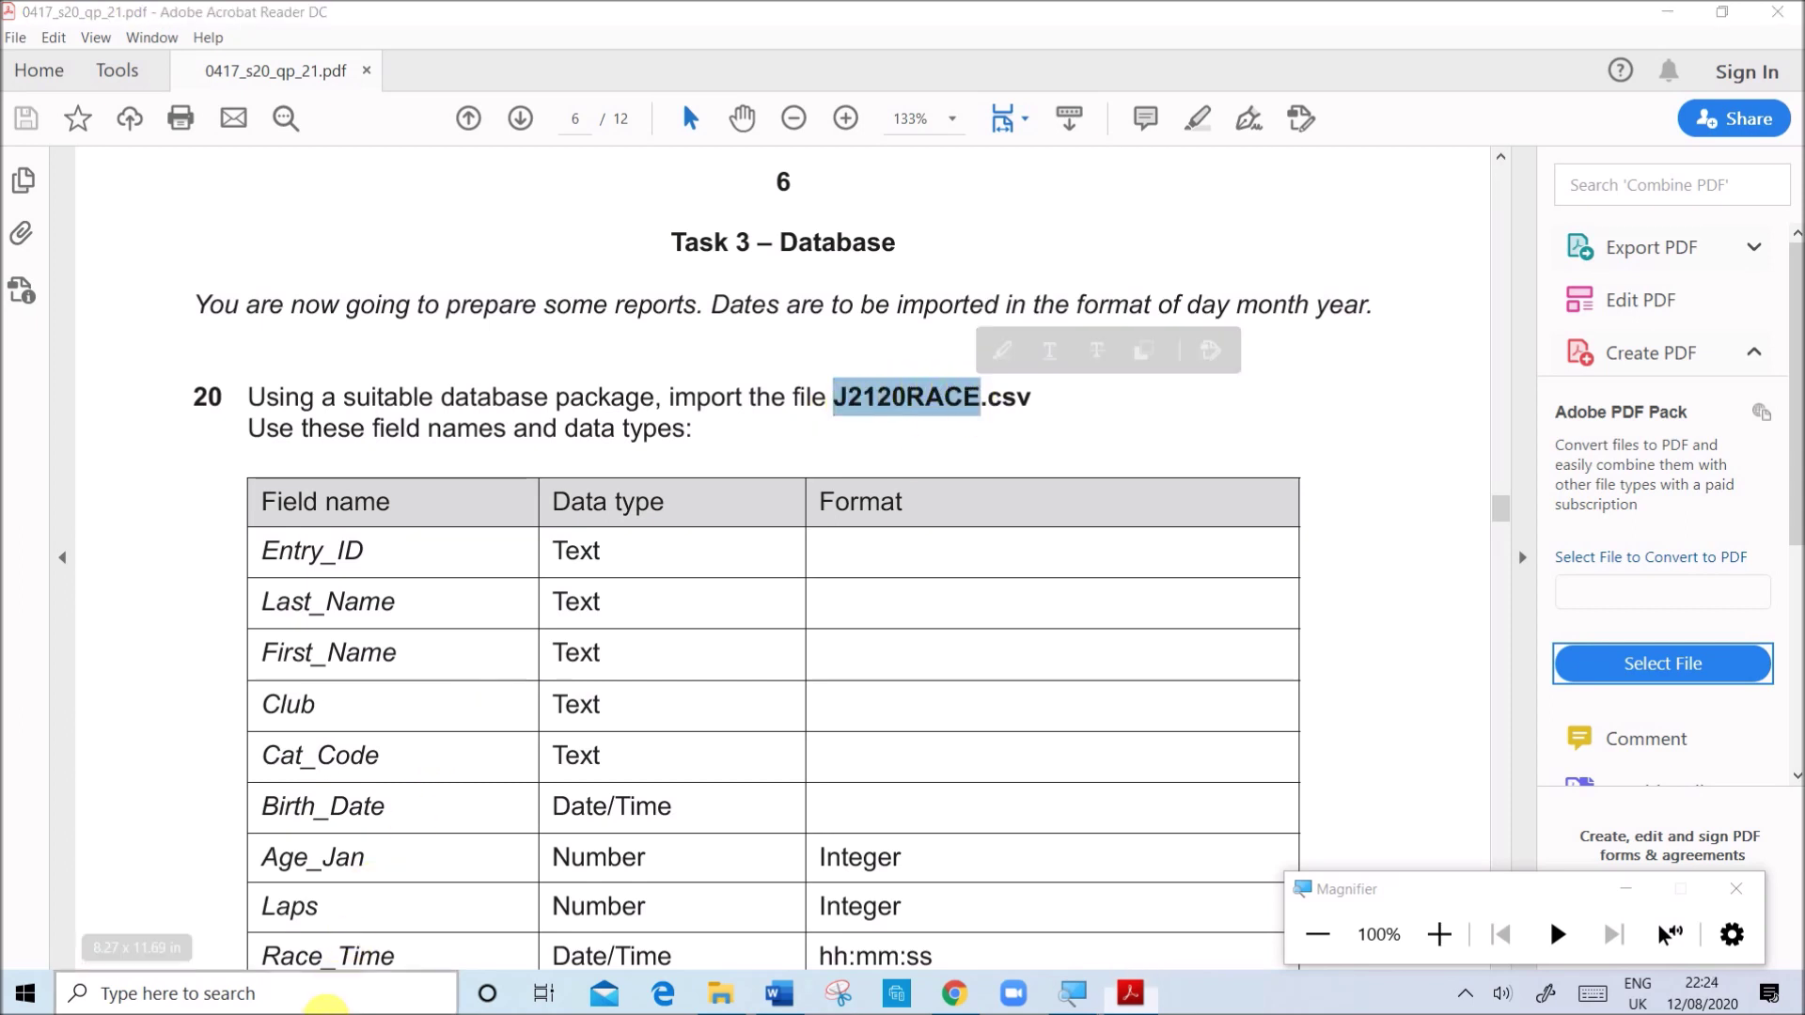
click(317, 999)
text(acce)
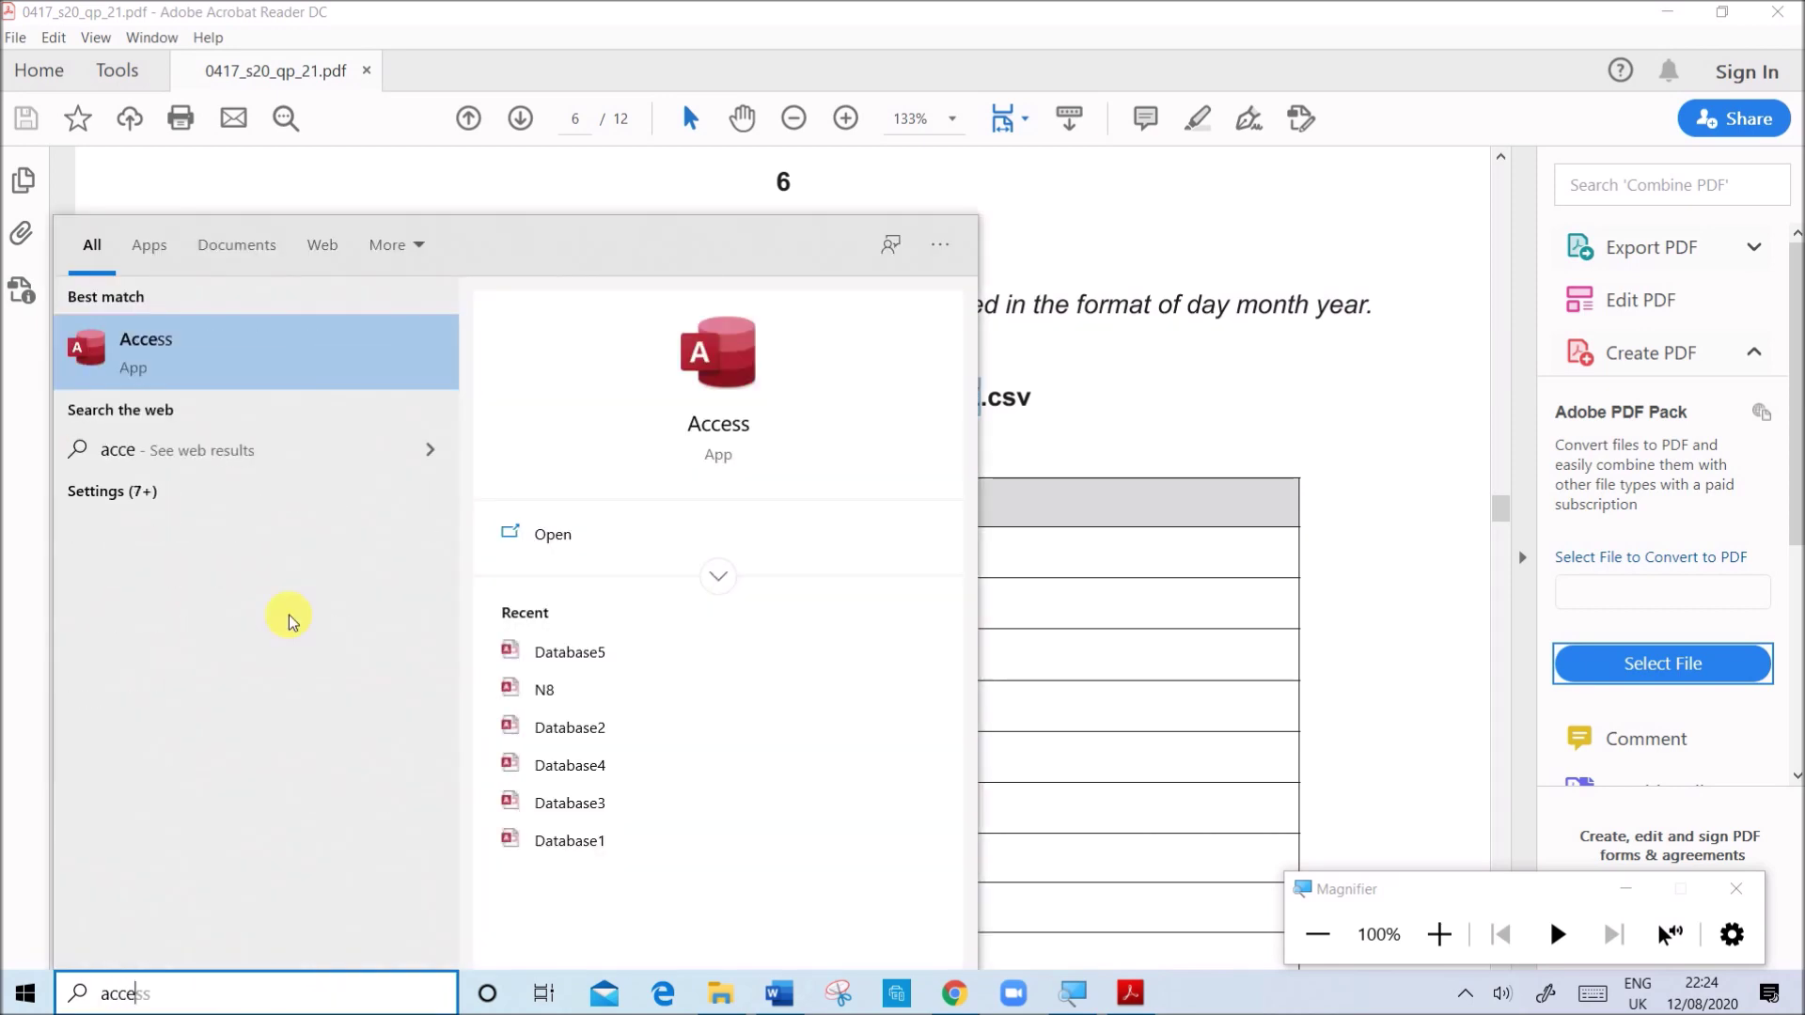
click(233, 340)
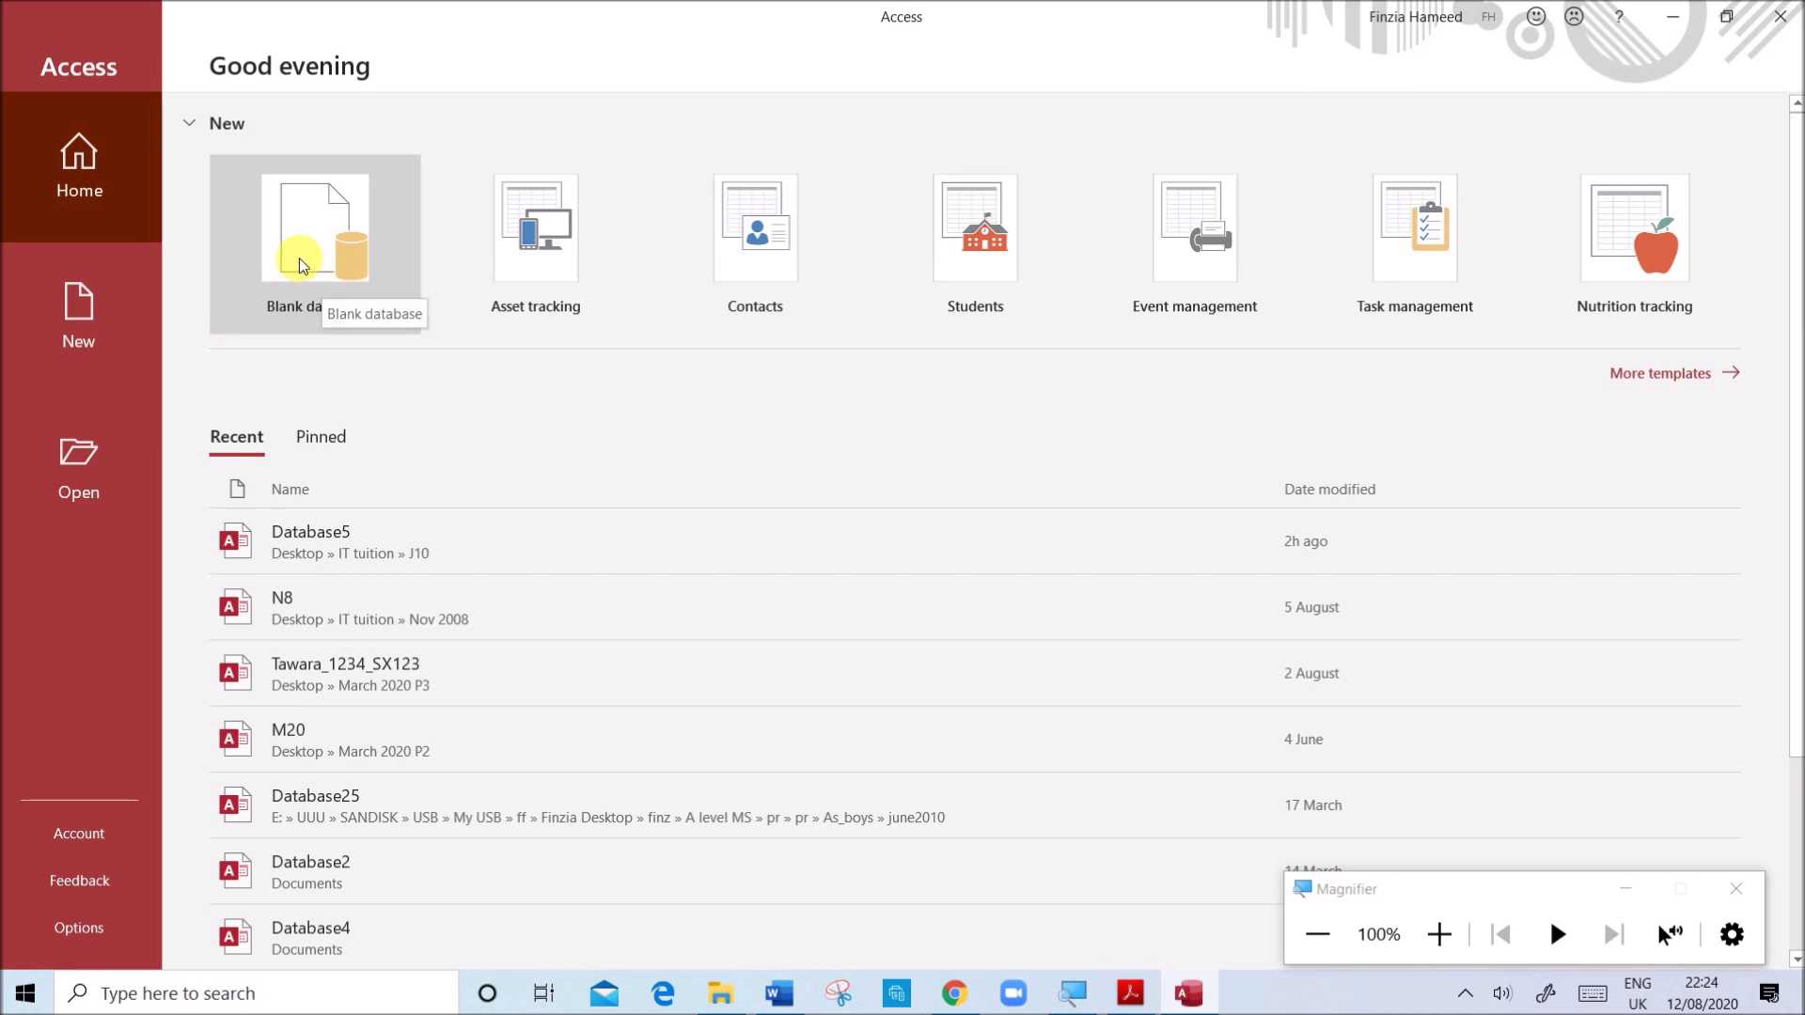
- Create the blank database j20-21 in the Desktop's June 2020-21 folder
click(299, 261)
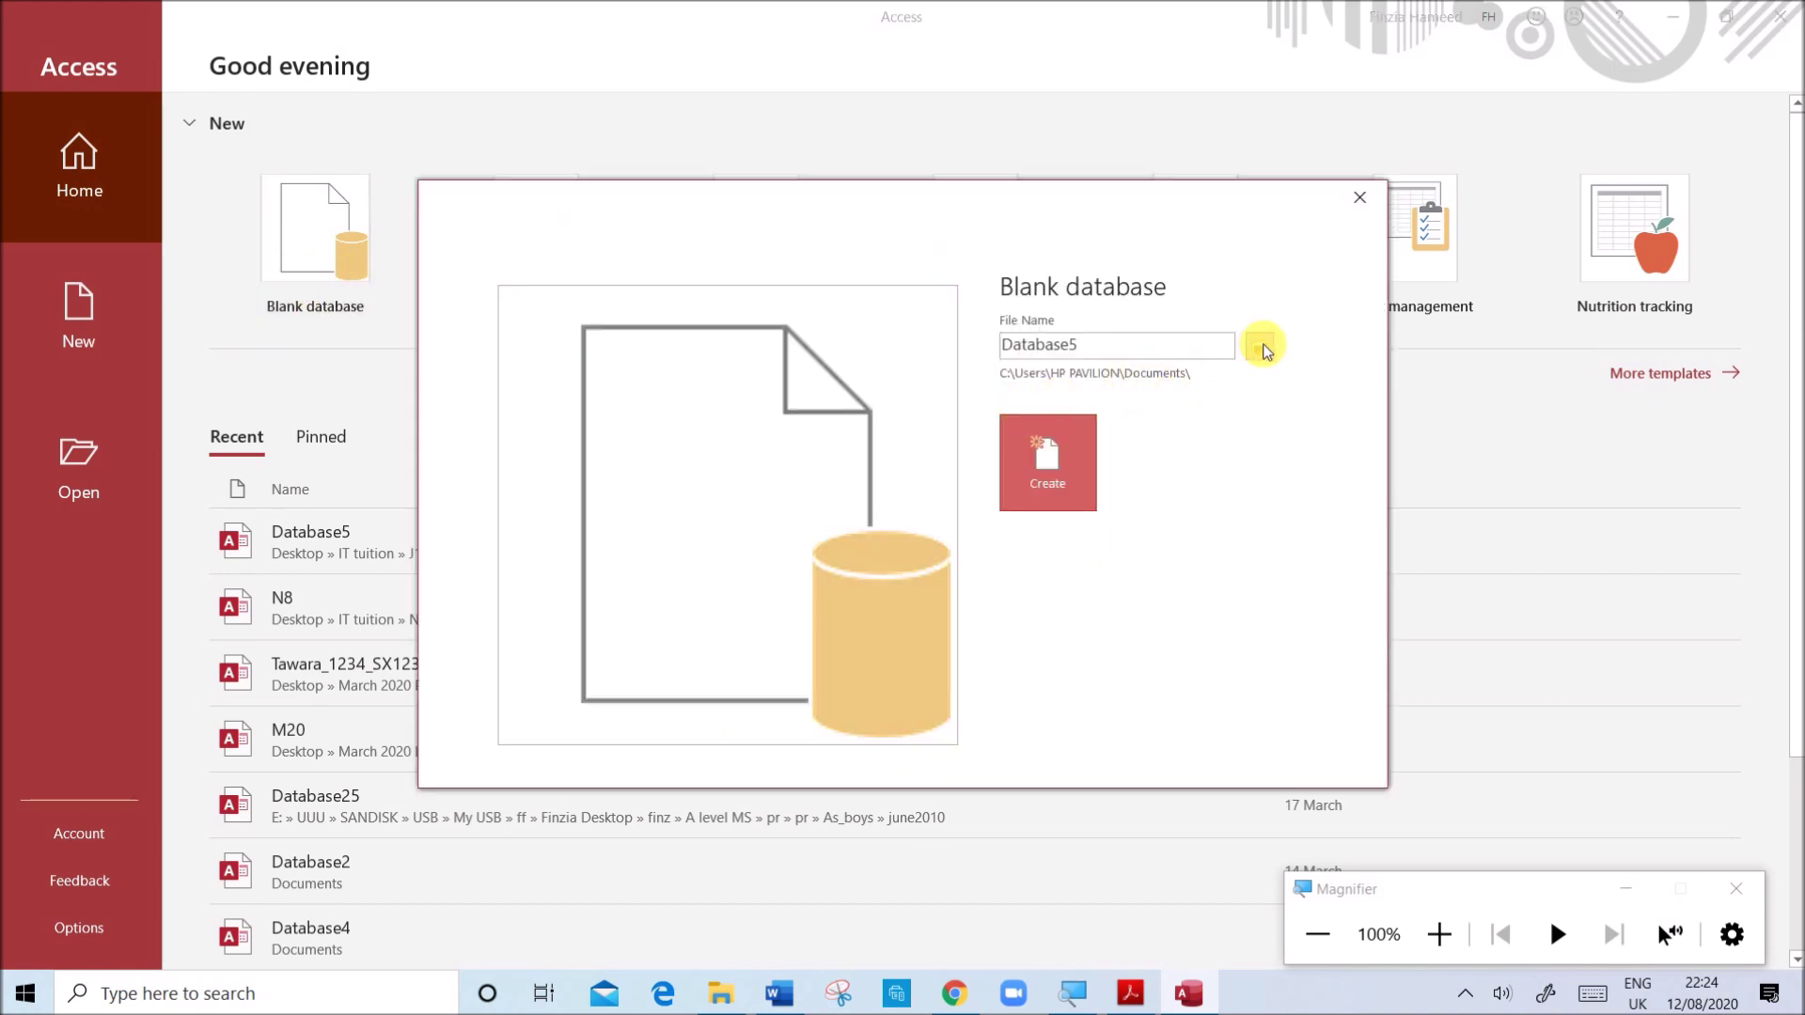
click(1260, 348)
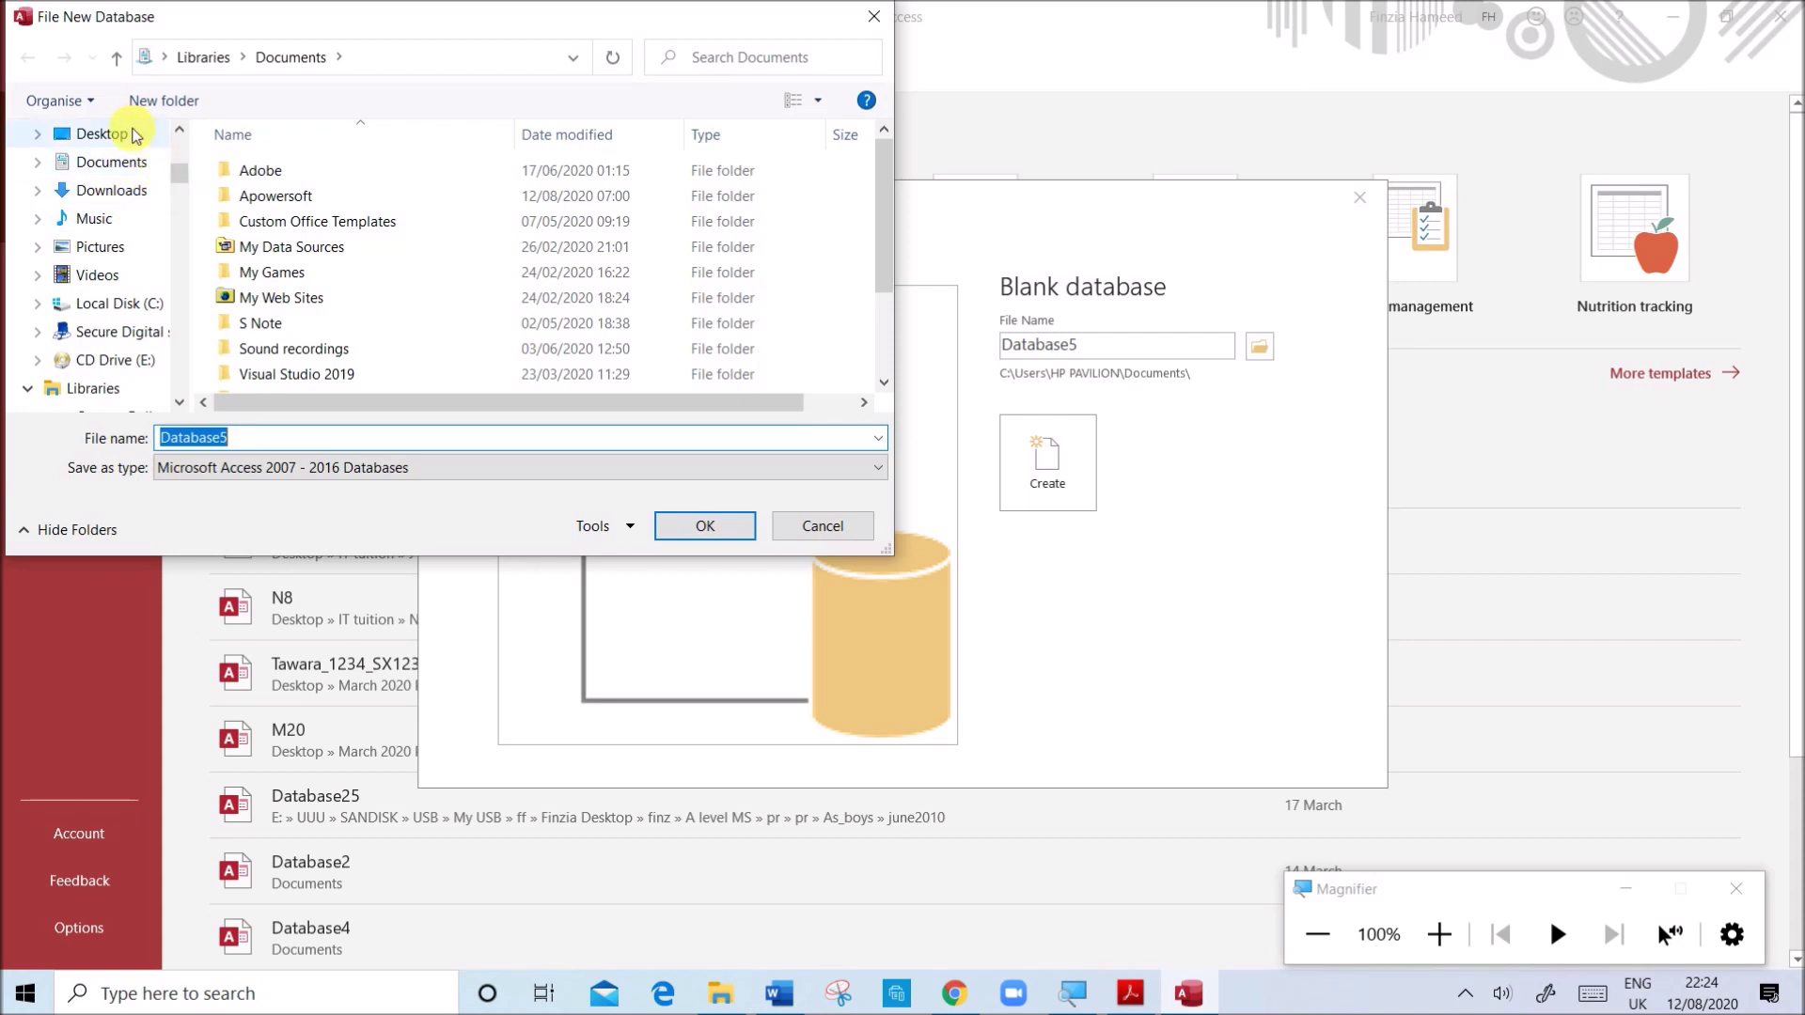
click(102, 135)
scroll(442, 358, down, 3)
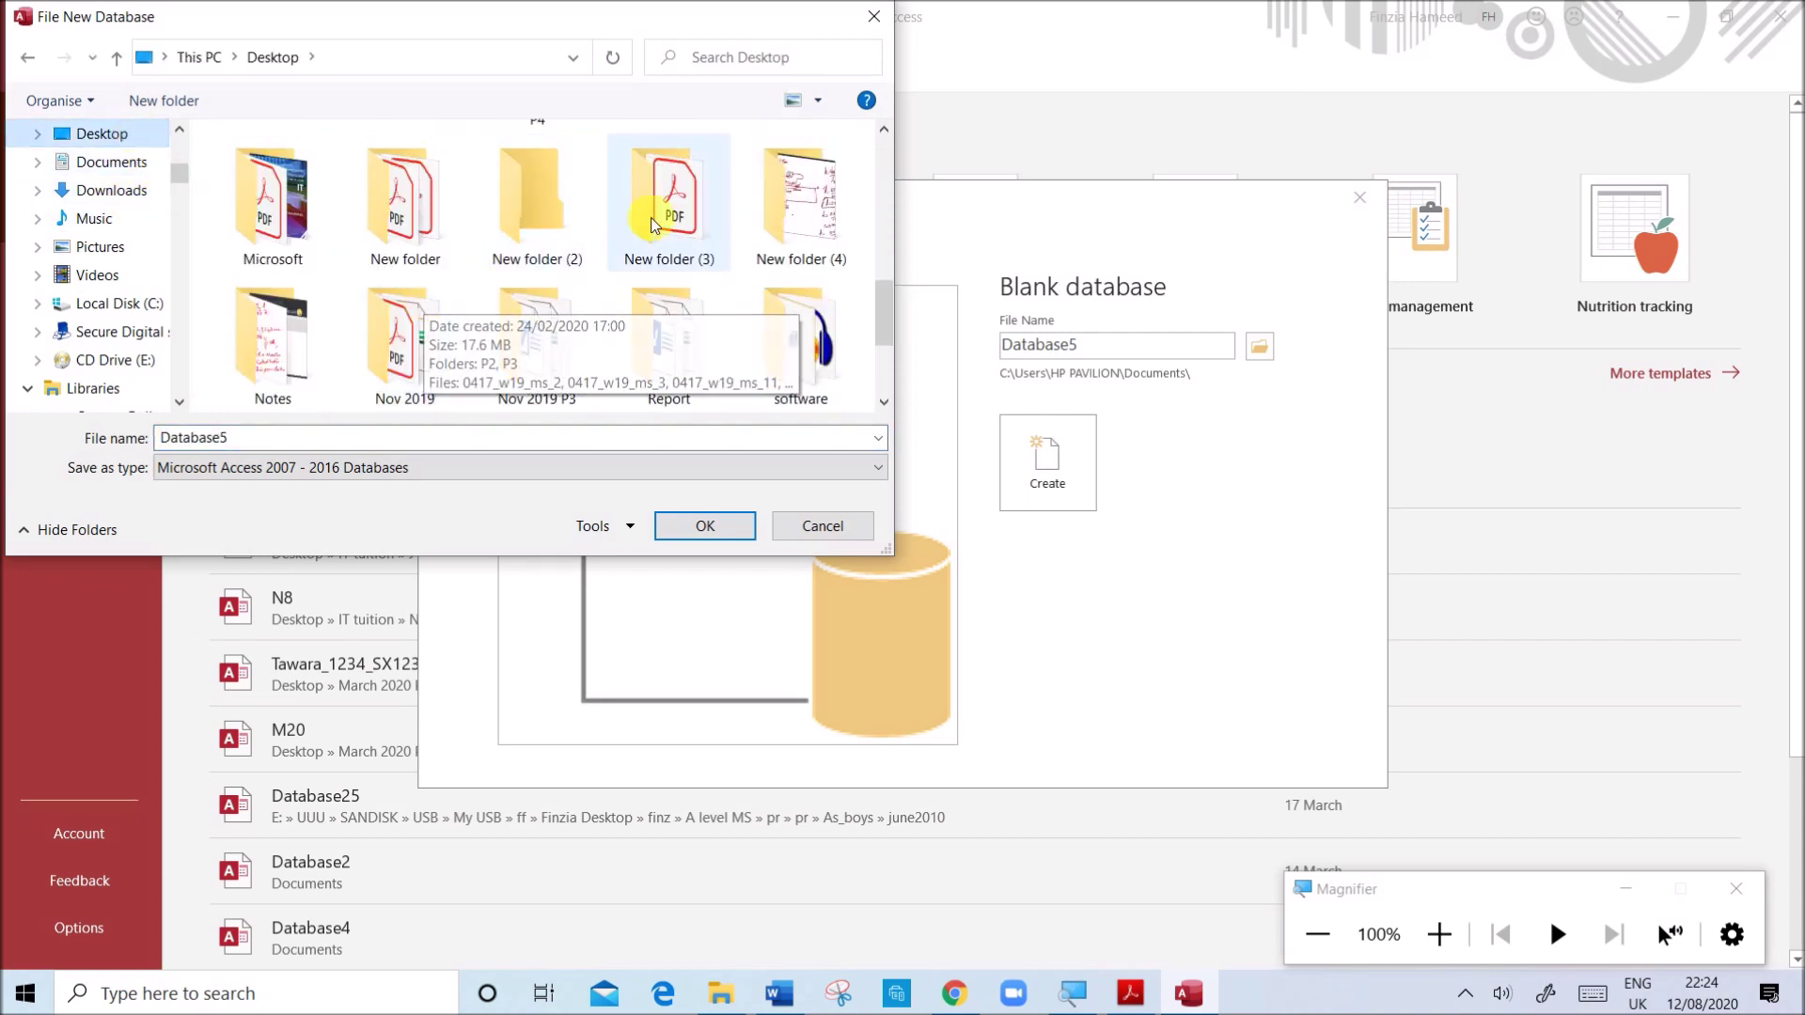
scroll(658, 241, up, 2)
double_click(698, 244)
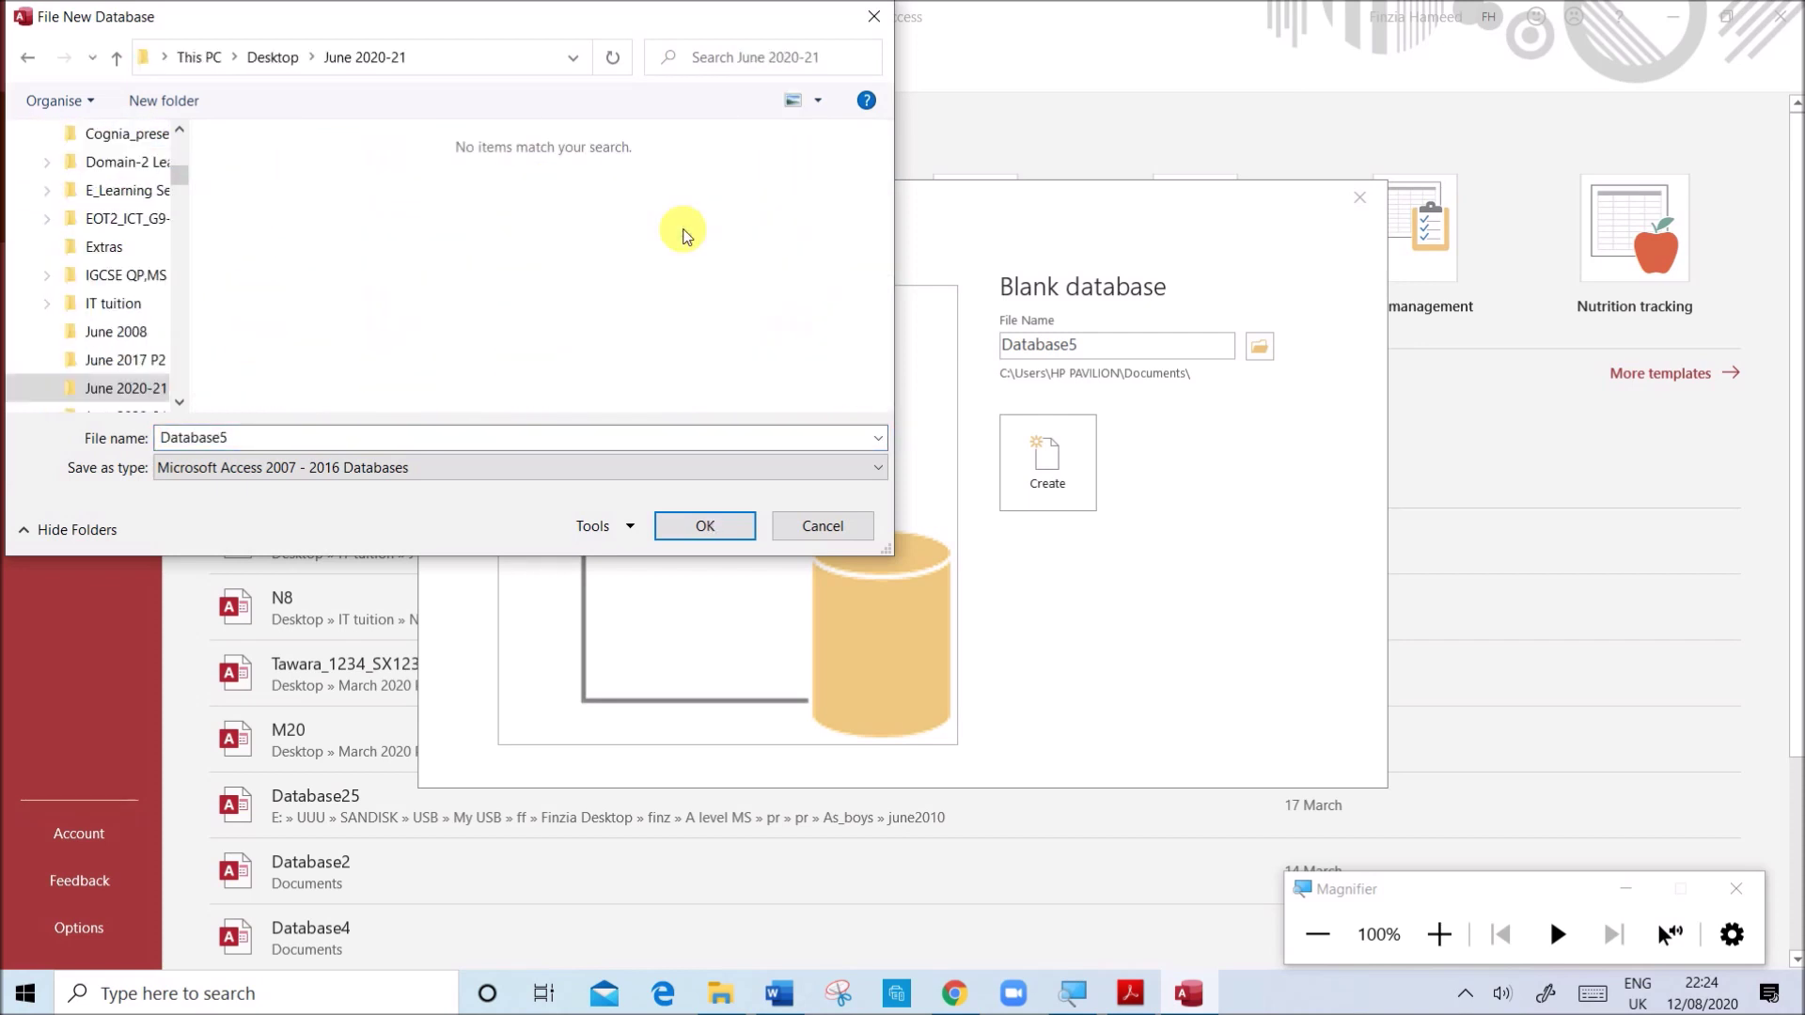
double_click(343, 438)
text(j20-21)
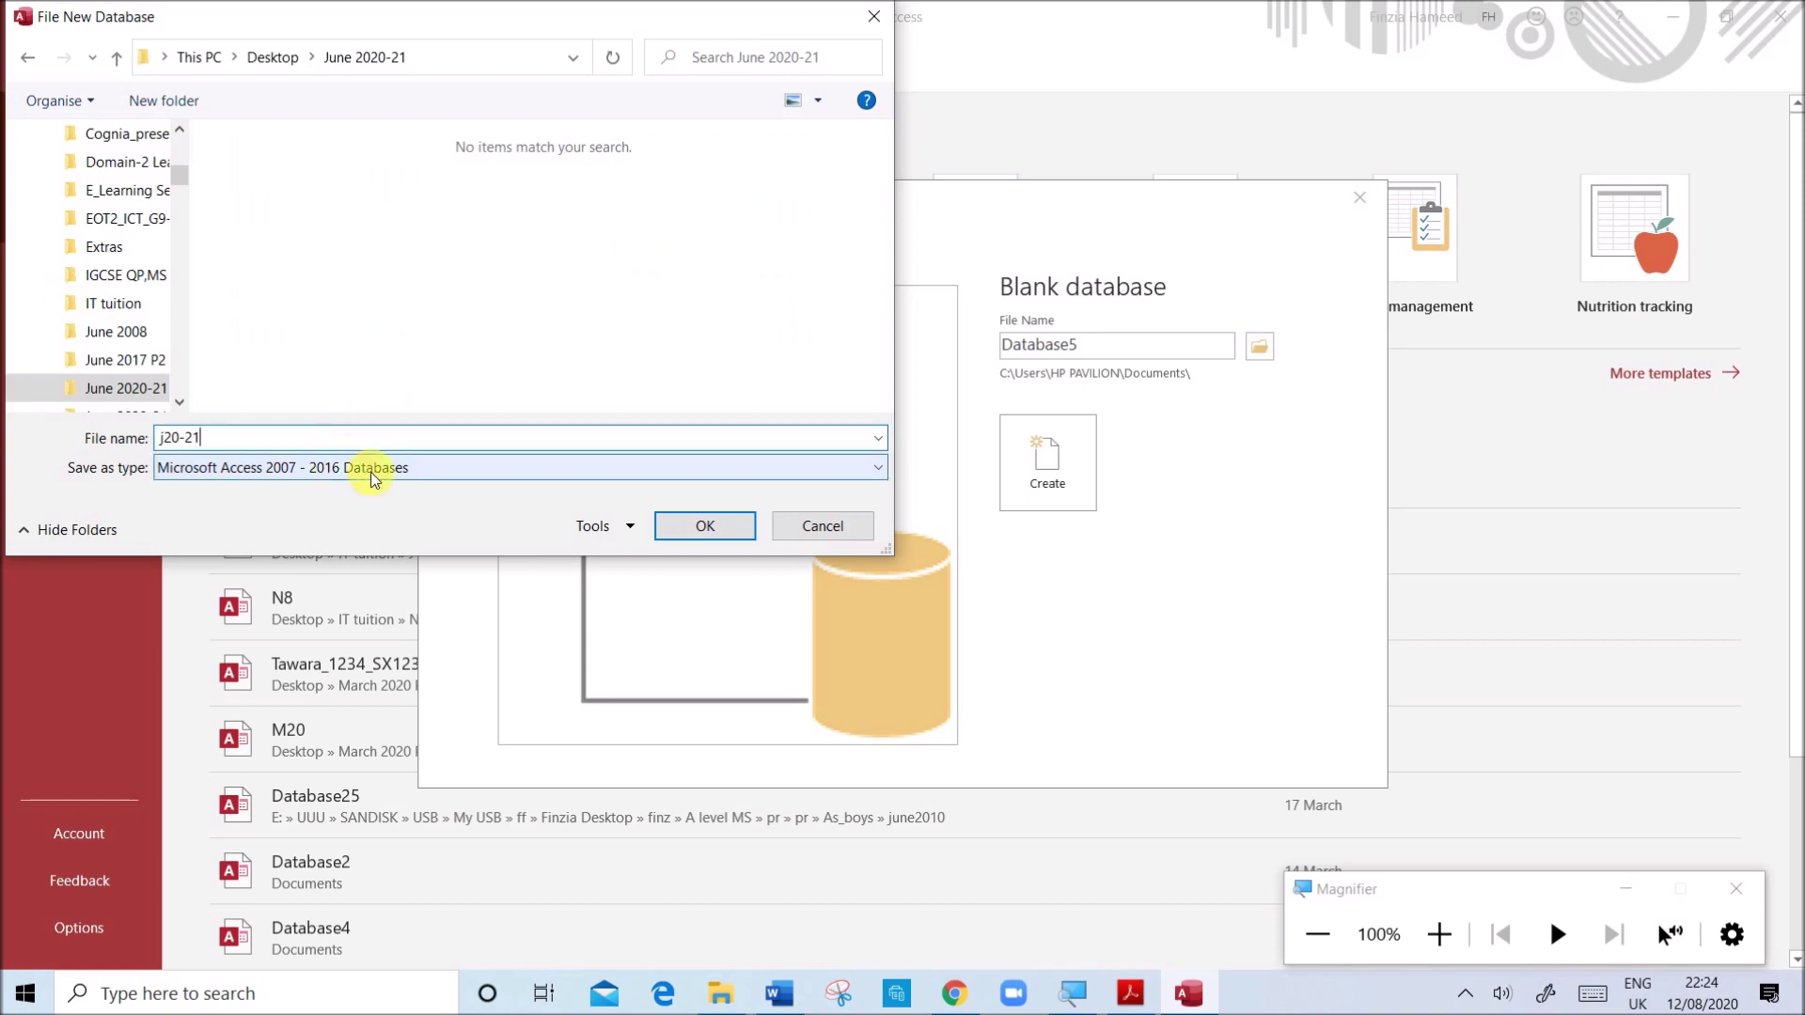
click(703, 526)
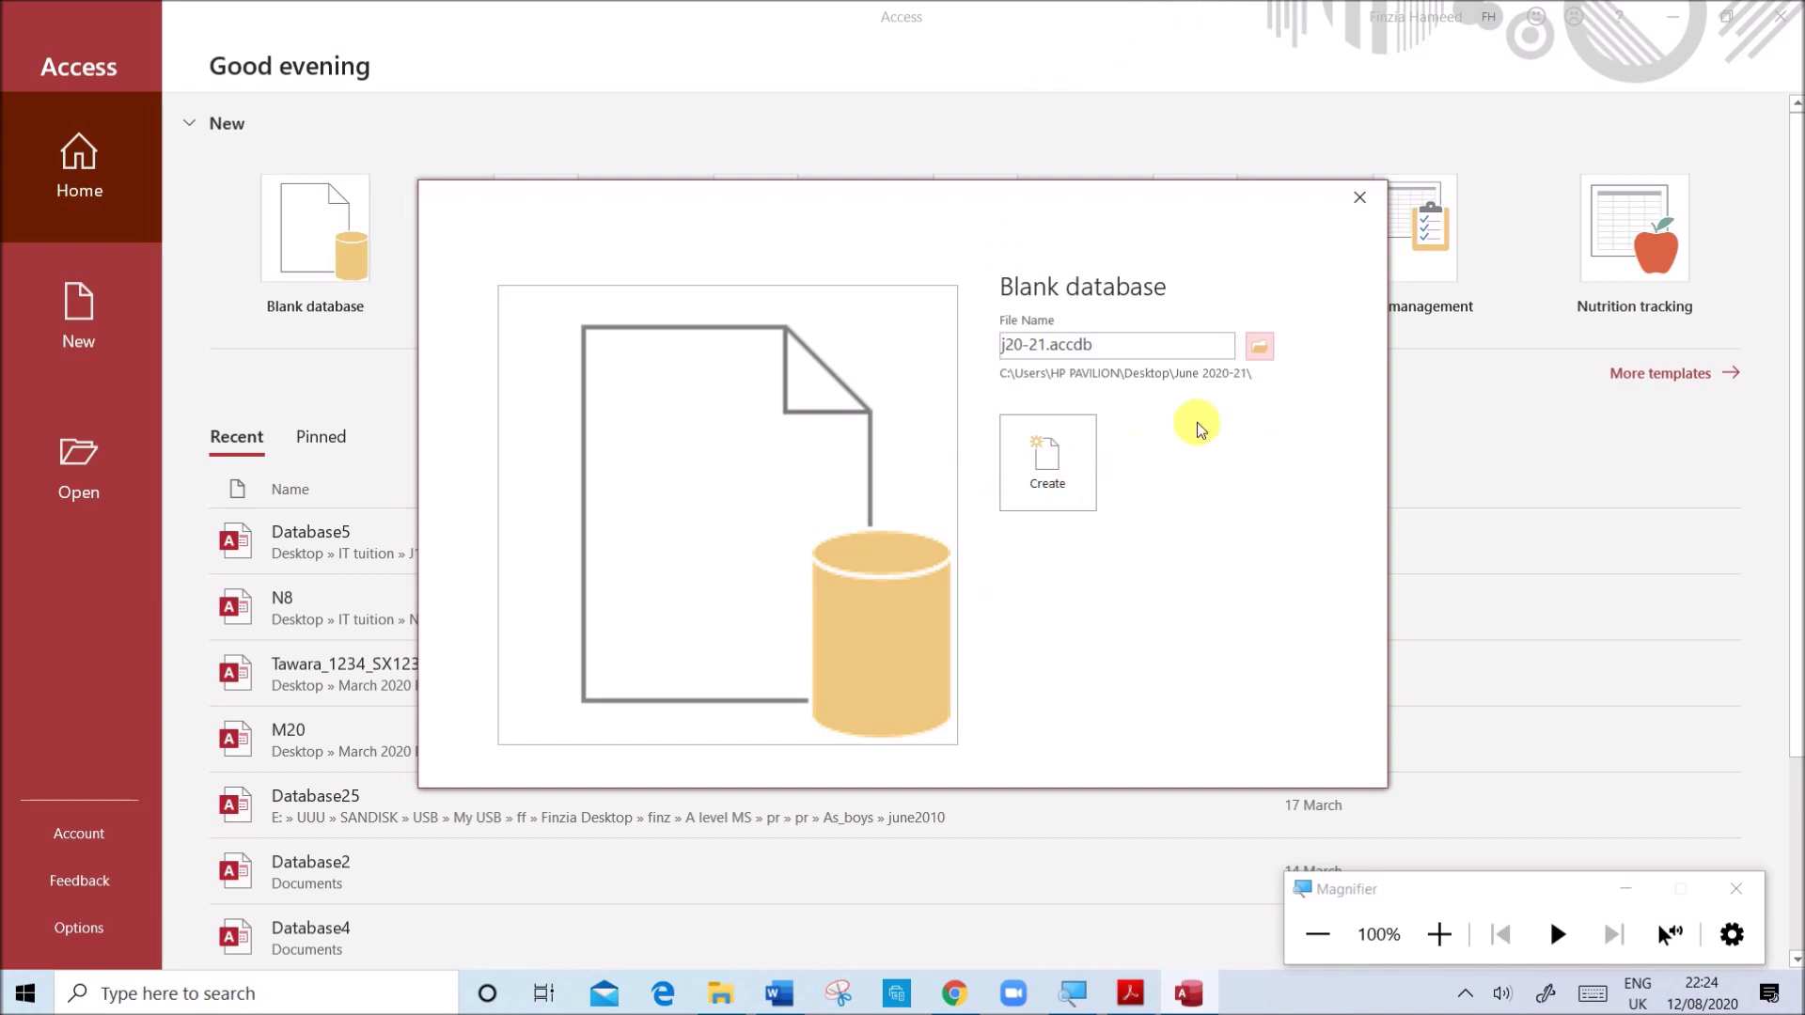
click(1053, 466)
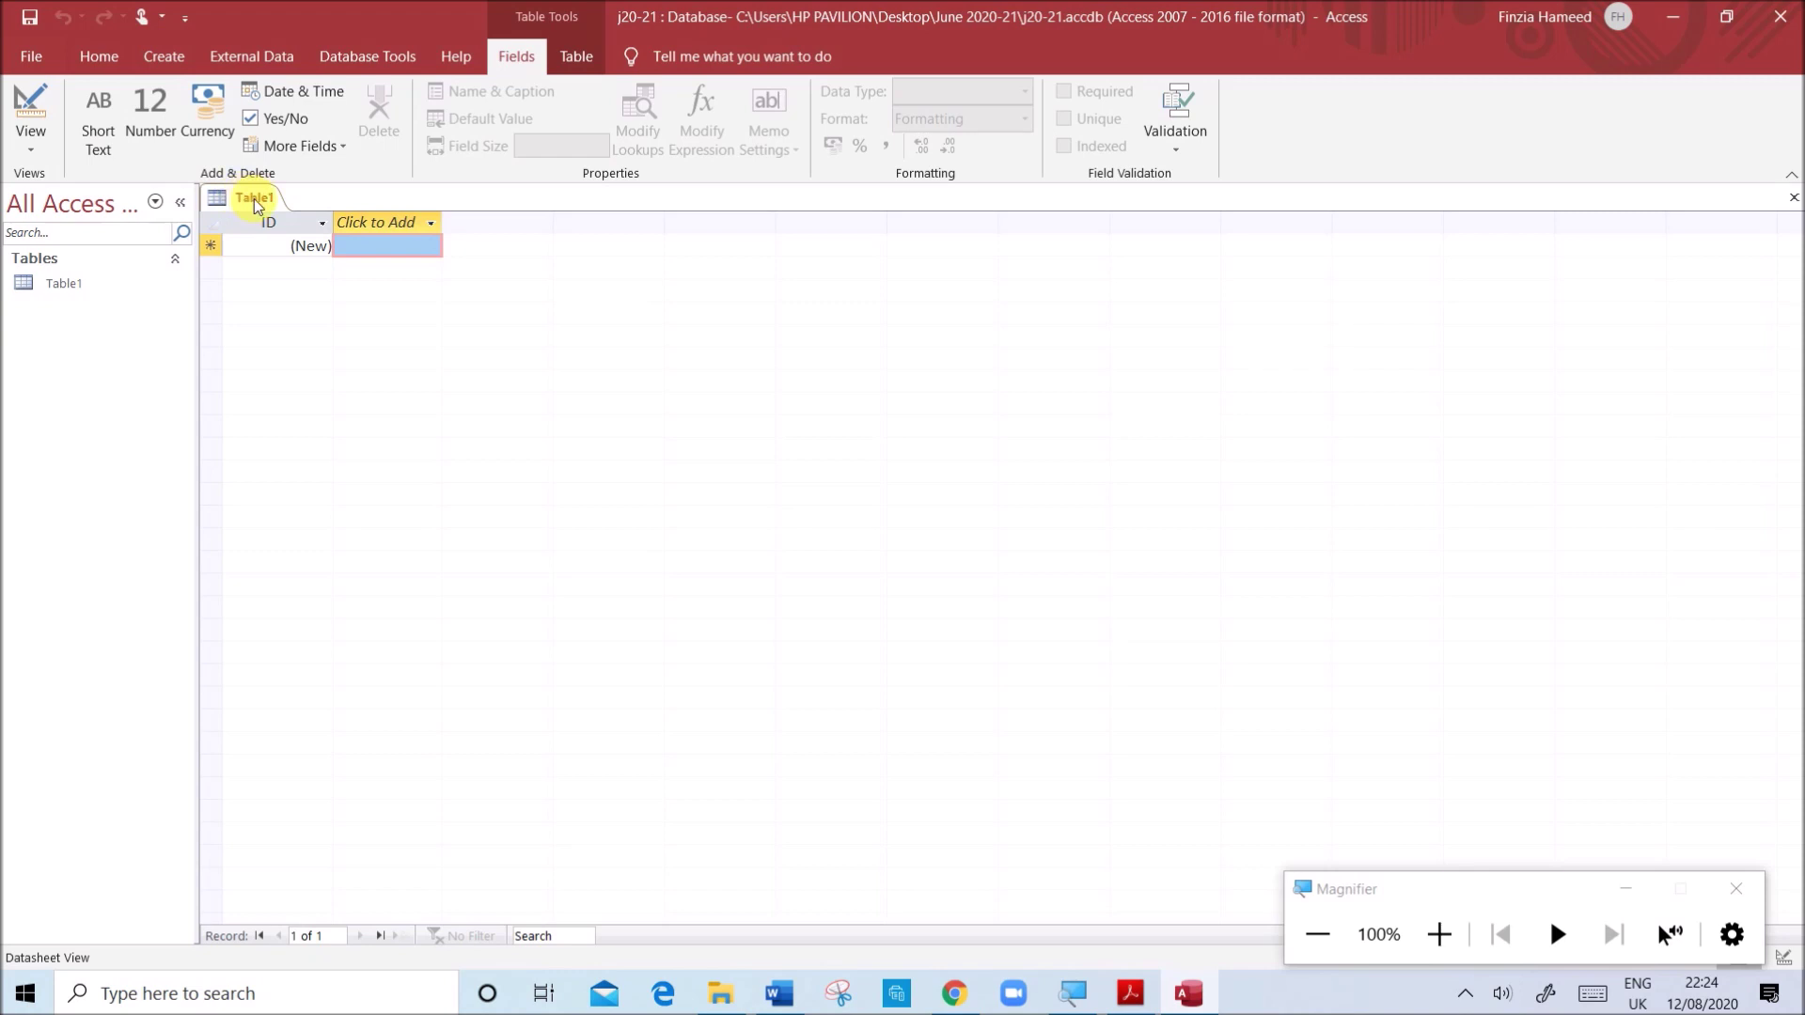
- Close the empty Table1 and start a Text File import from External Data
right_click(254, 200)
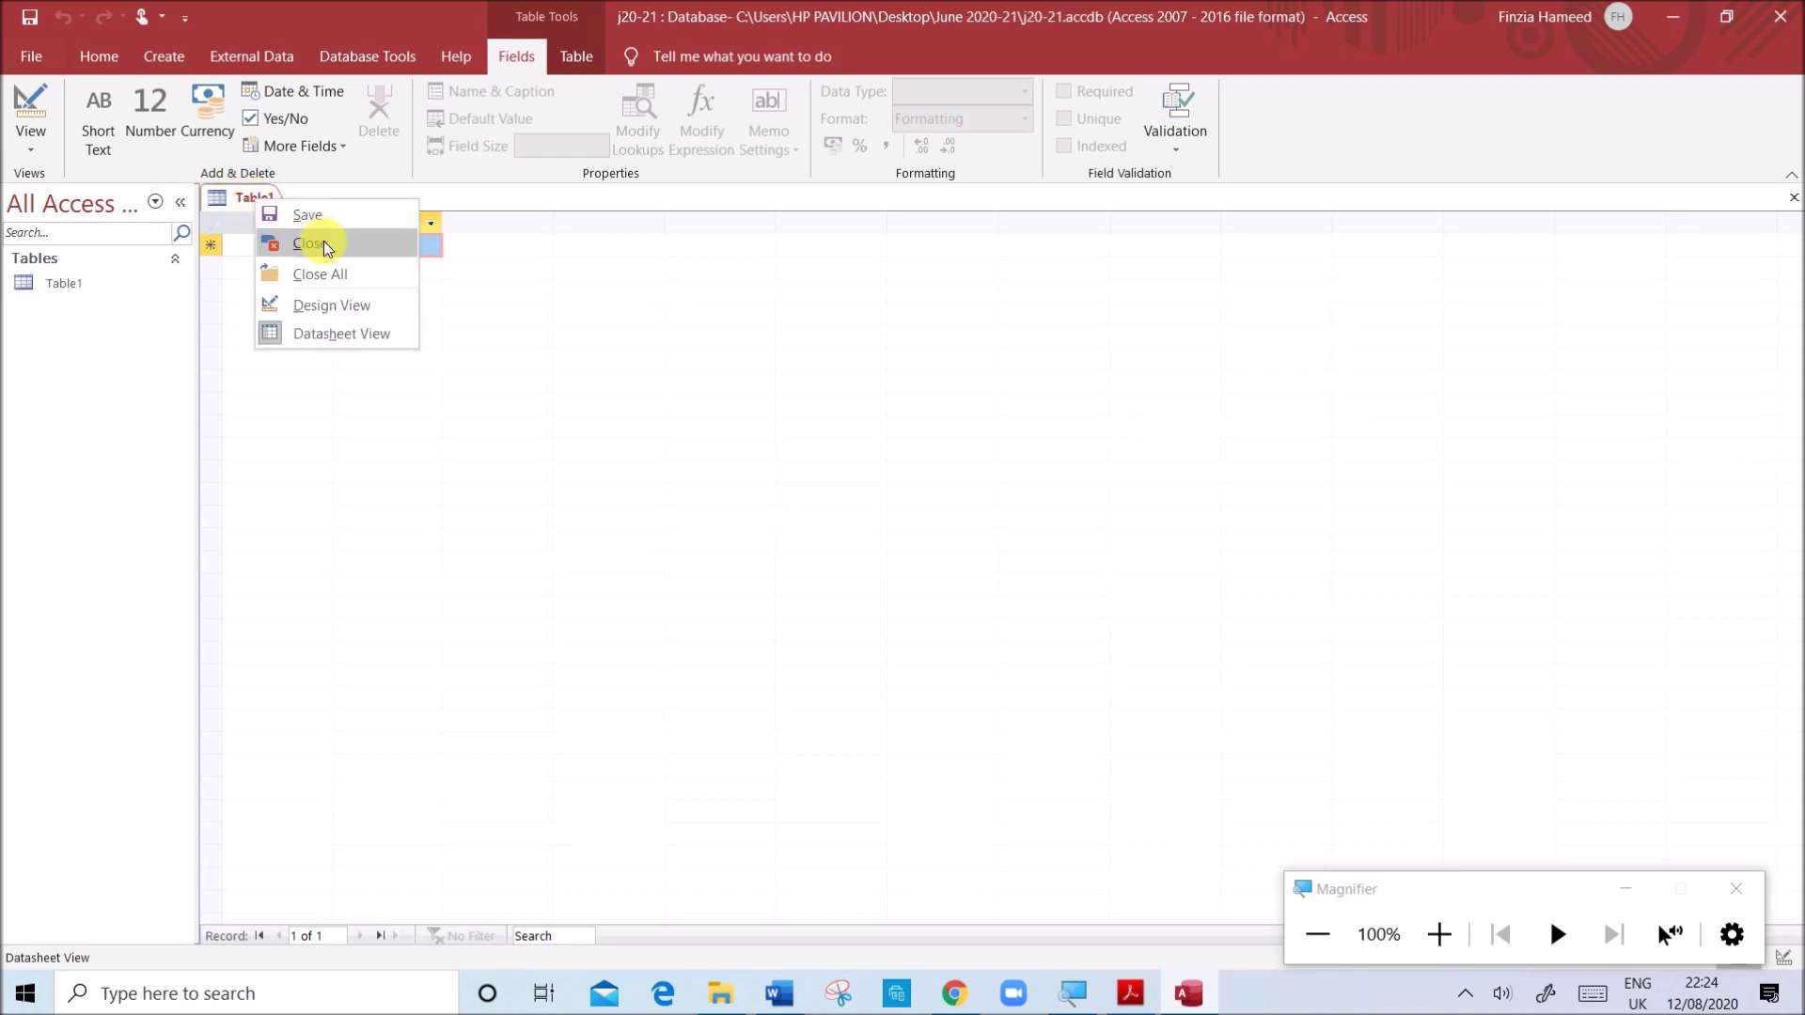
click(293, 244)
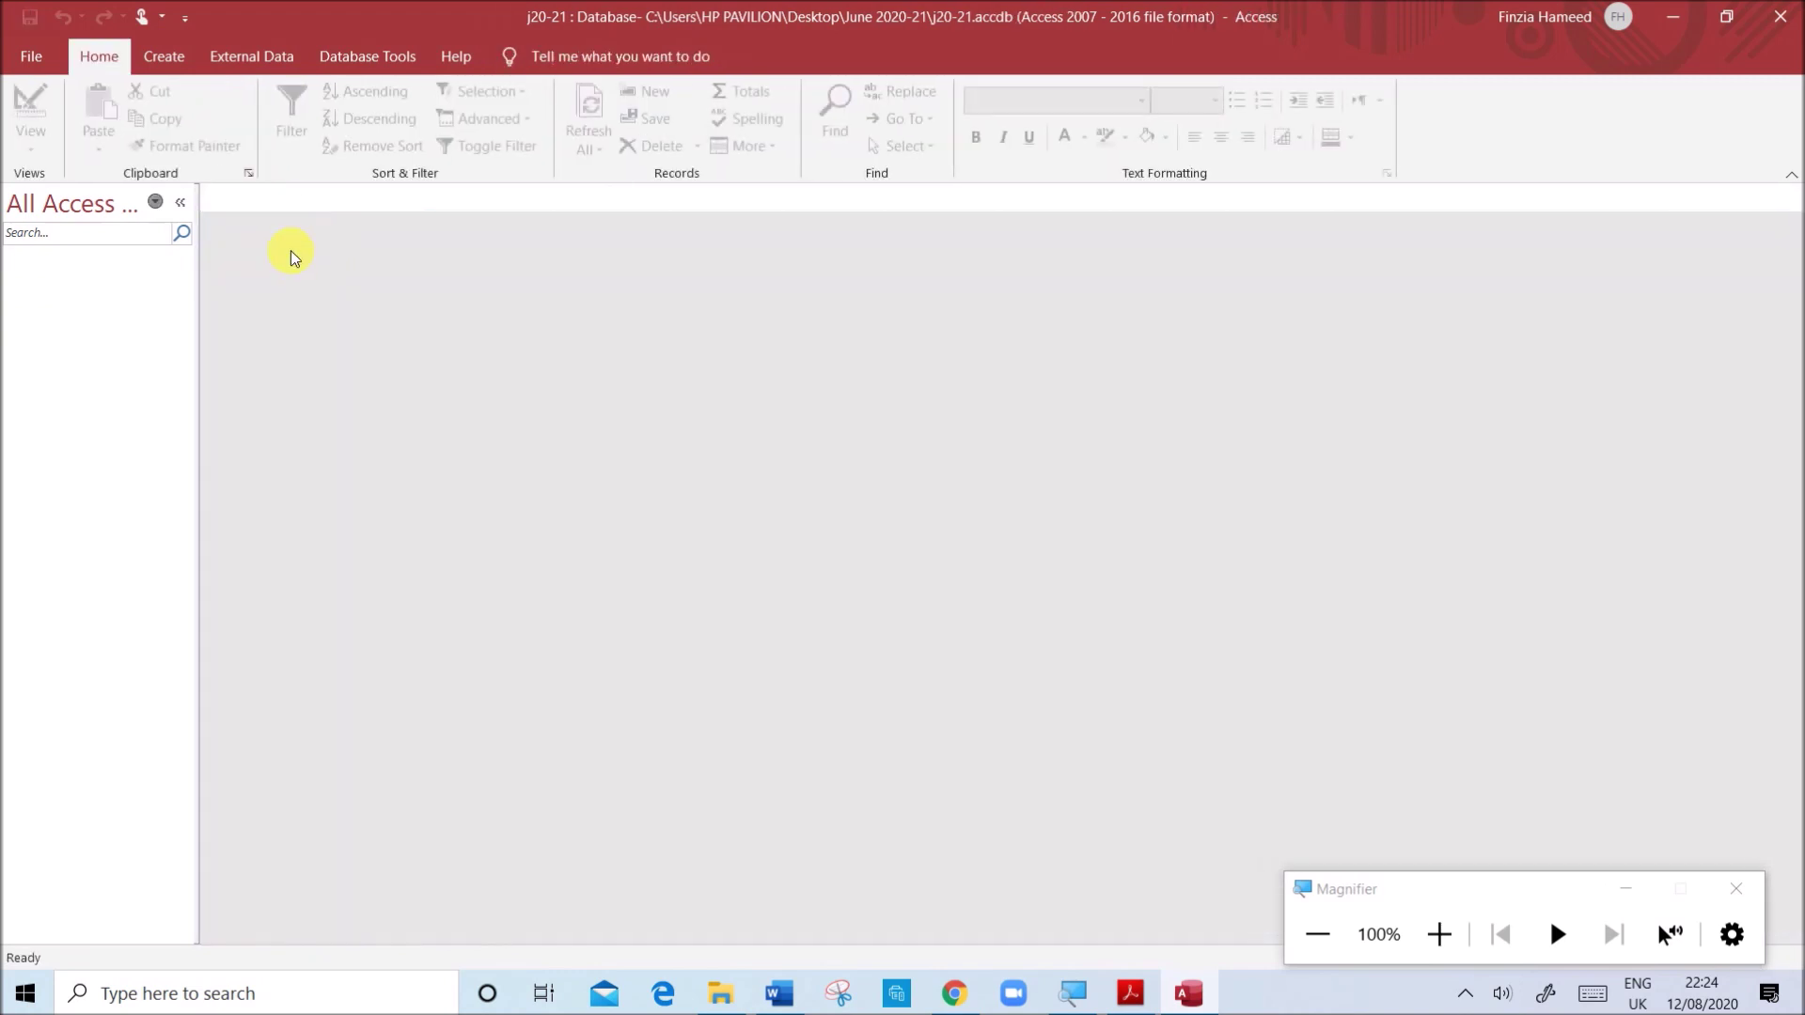
click(238, 58)
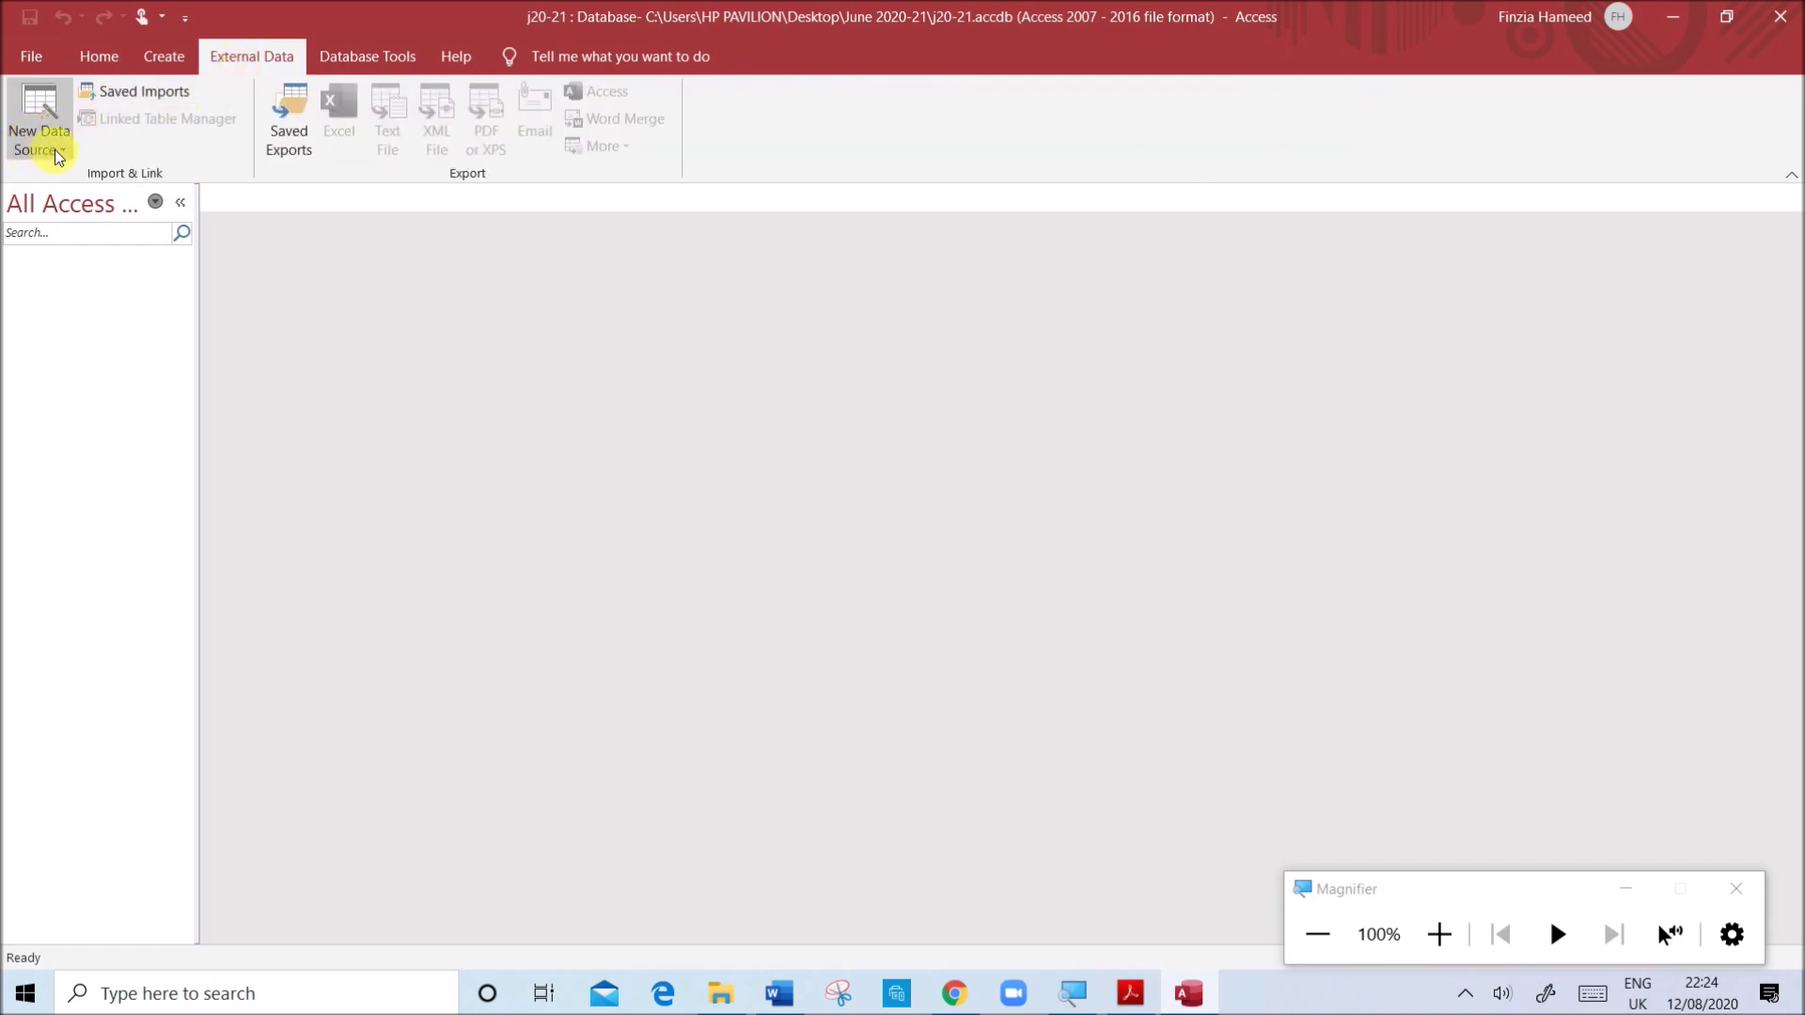
click(55, 150)
mouse_move(105, 196)
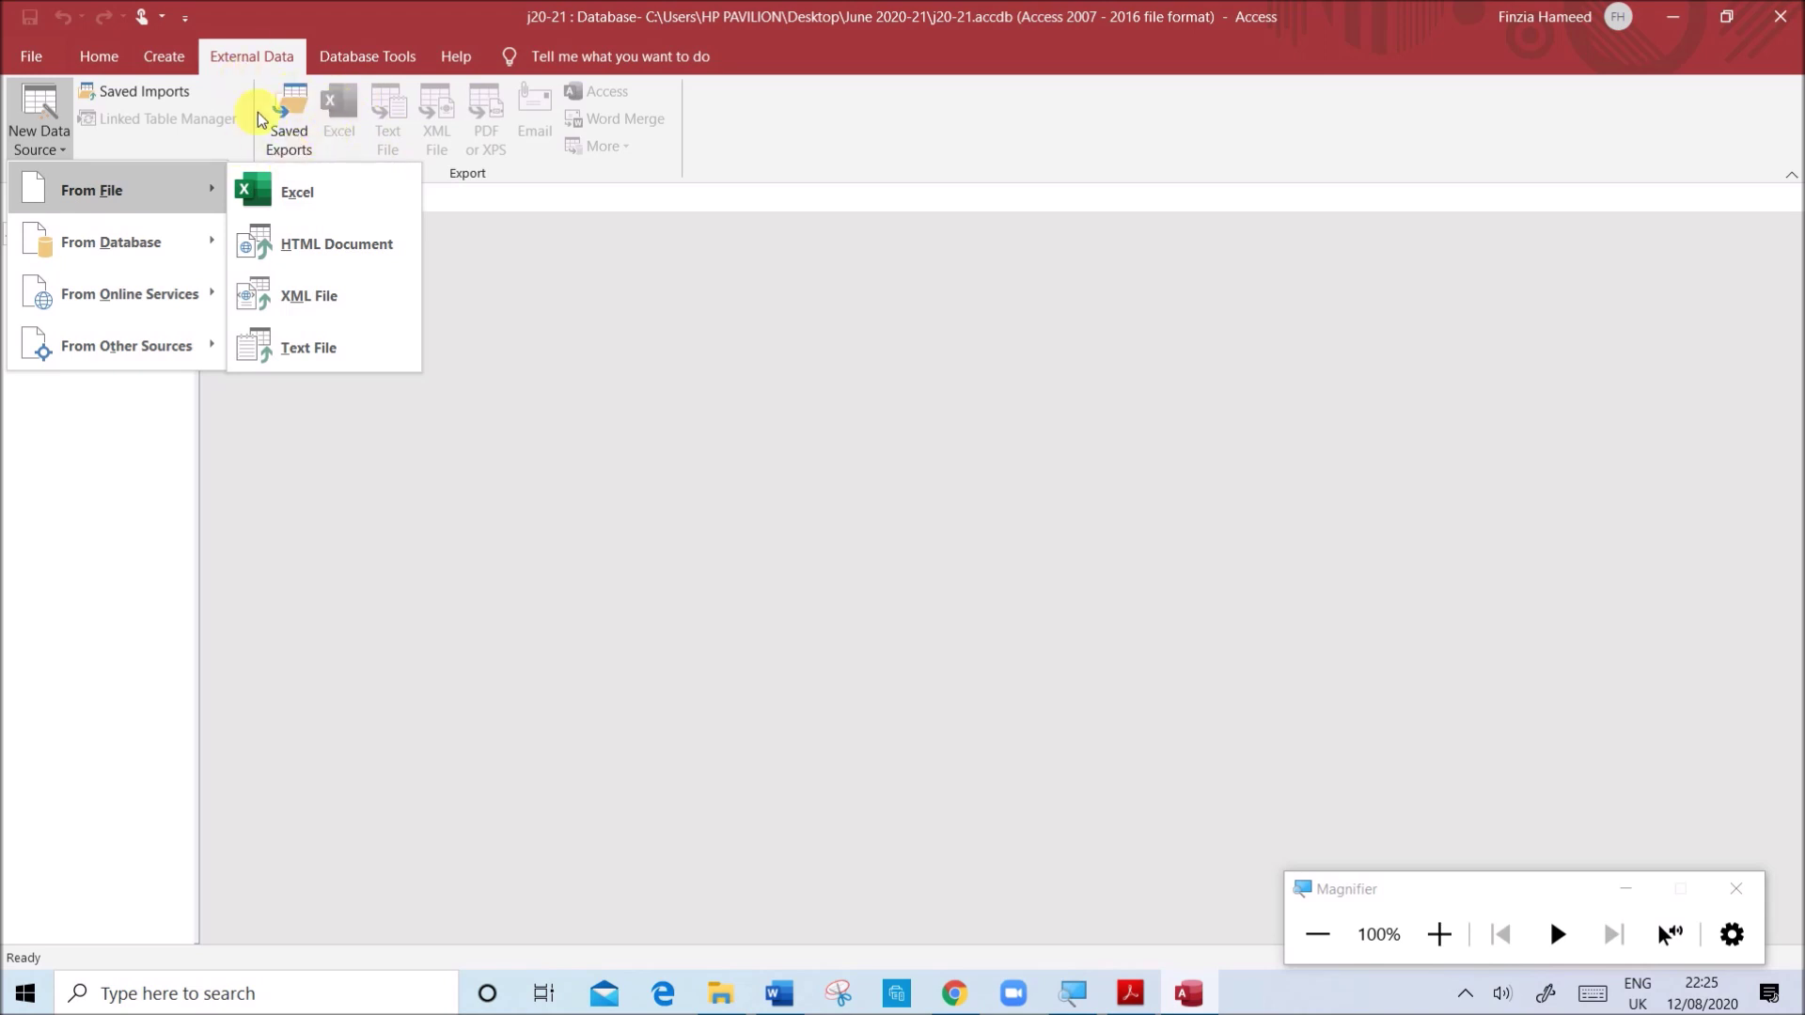
click(285, 348)
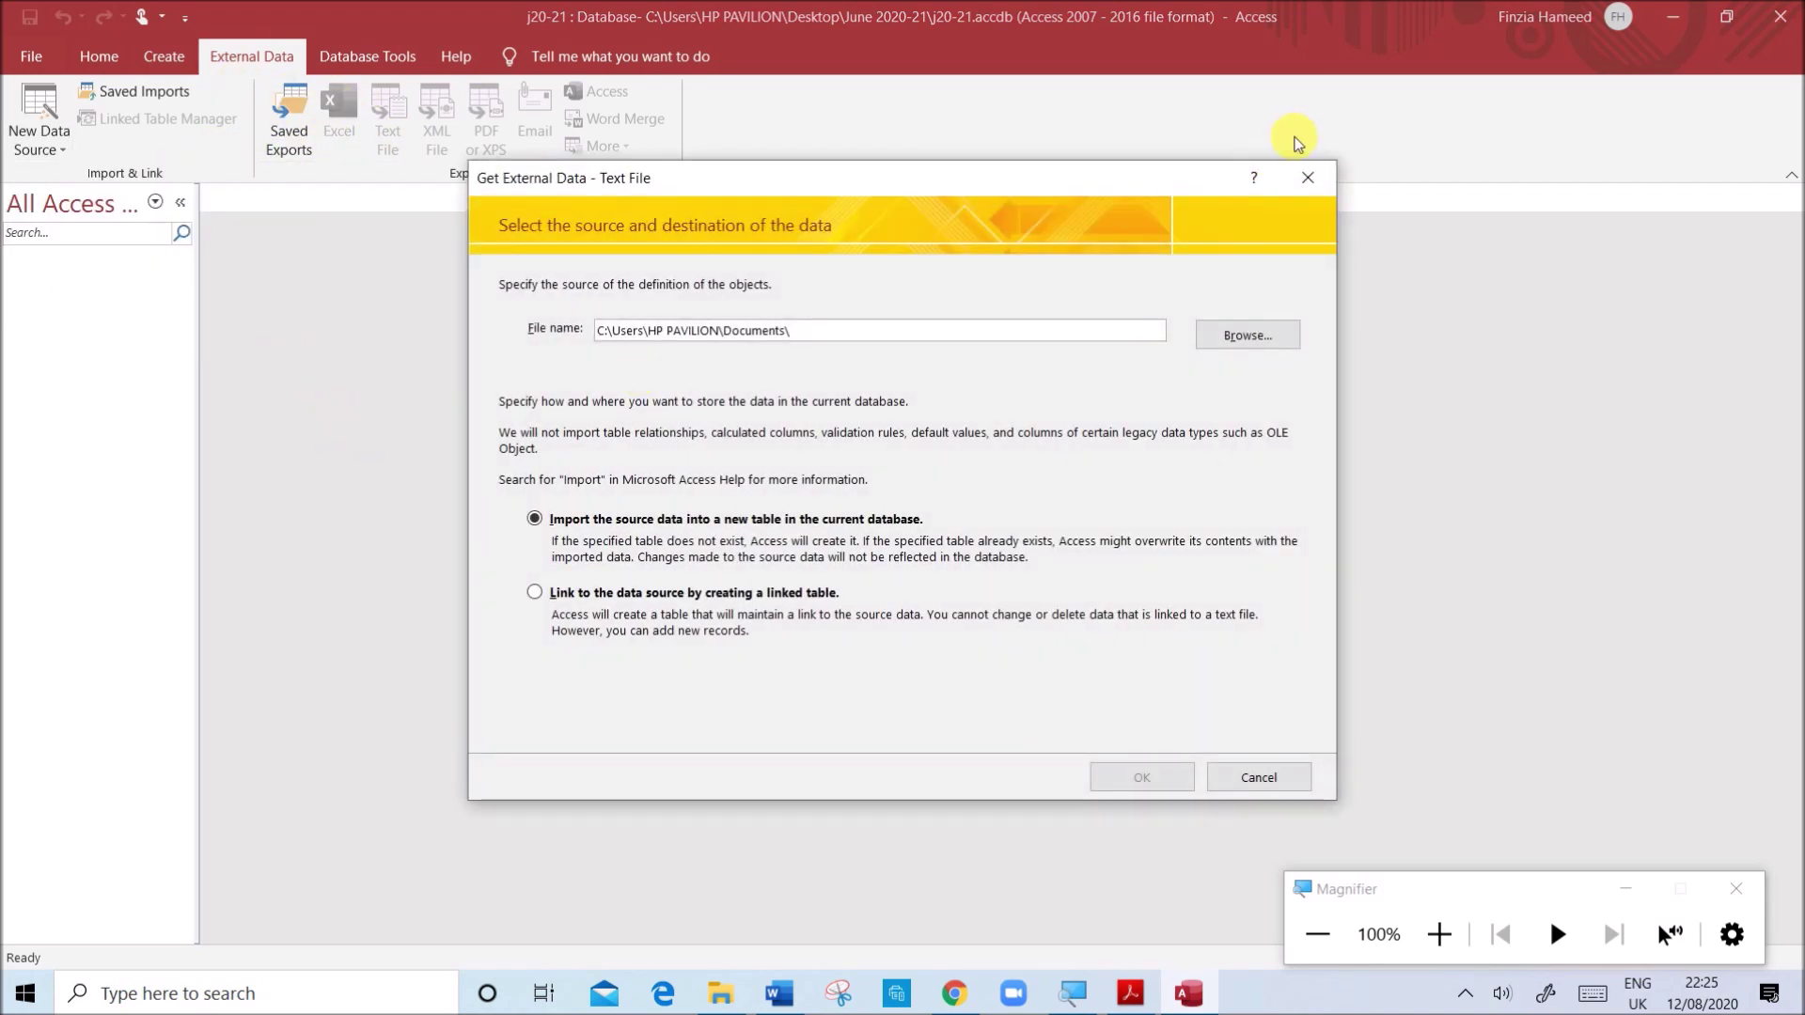
- Choose June 2020-21\J2120RACE.csv to import into a new table
click(1247, 334)
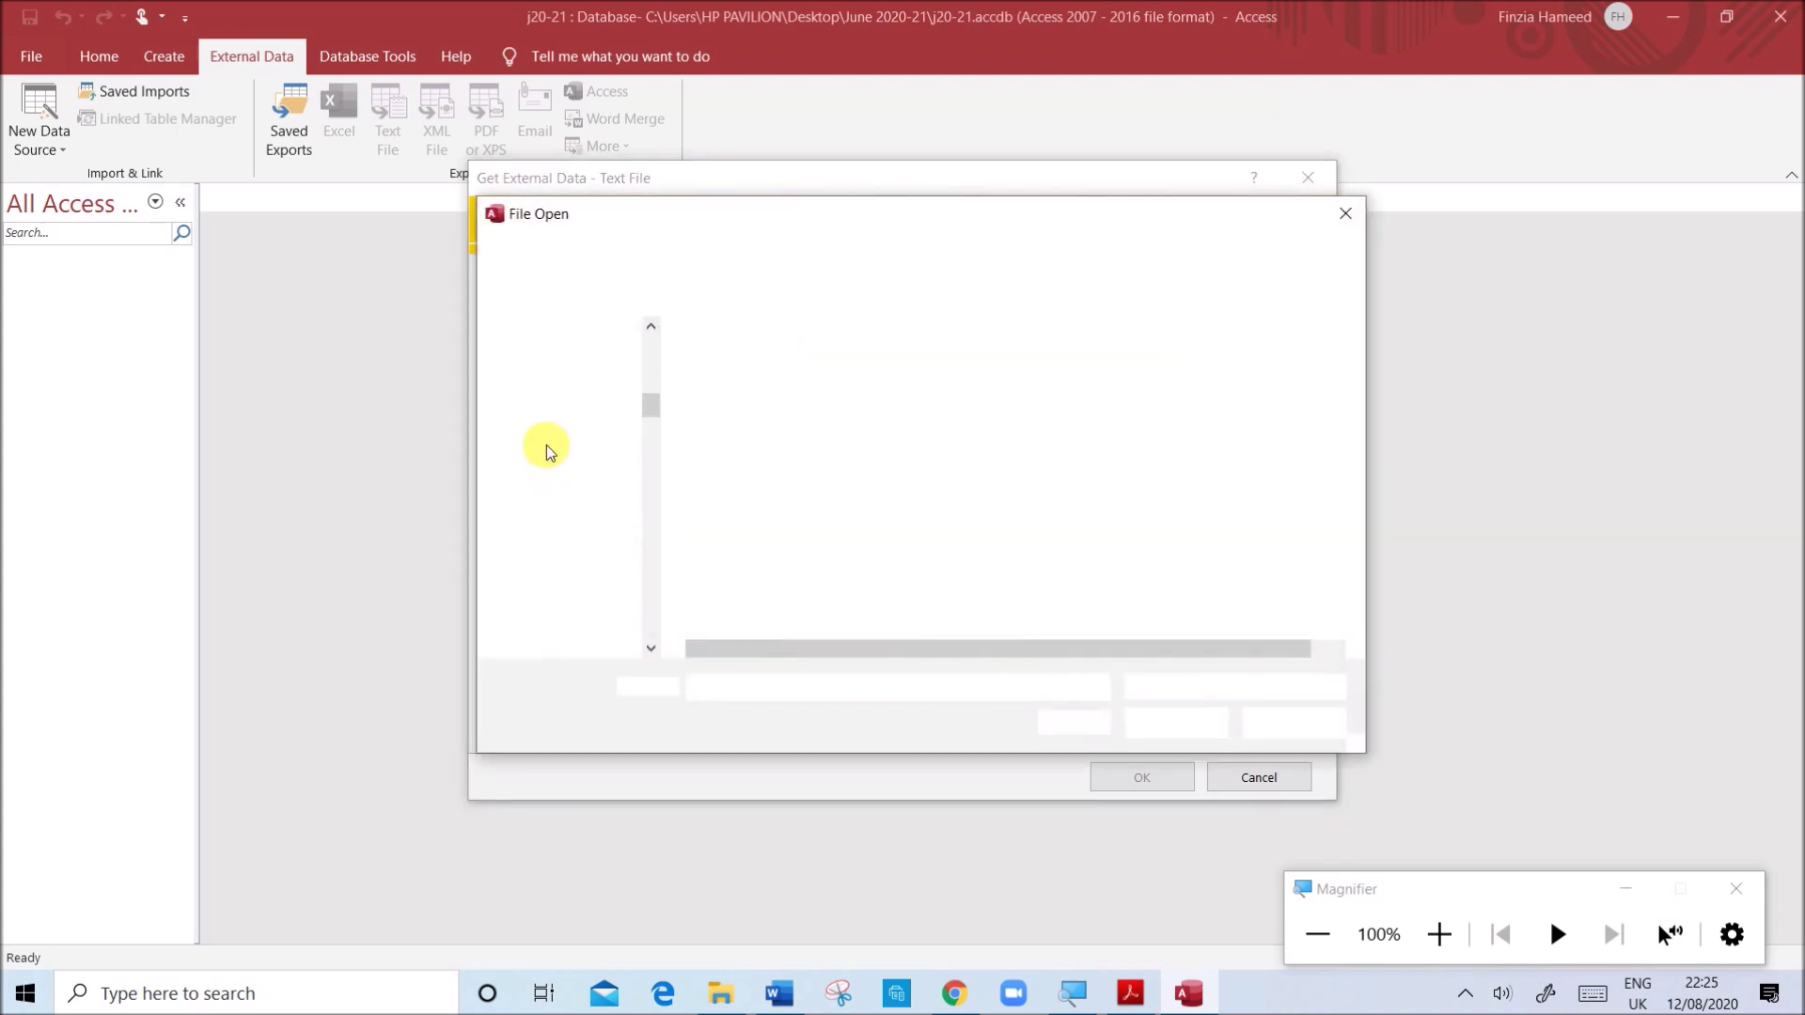
click(617, 387)
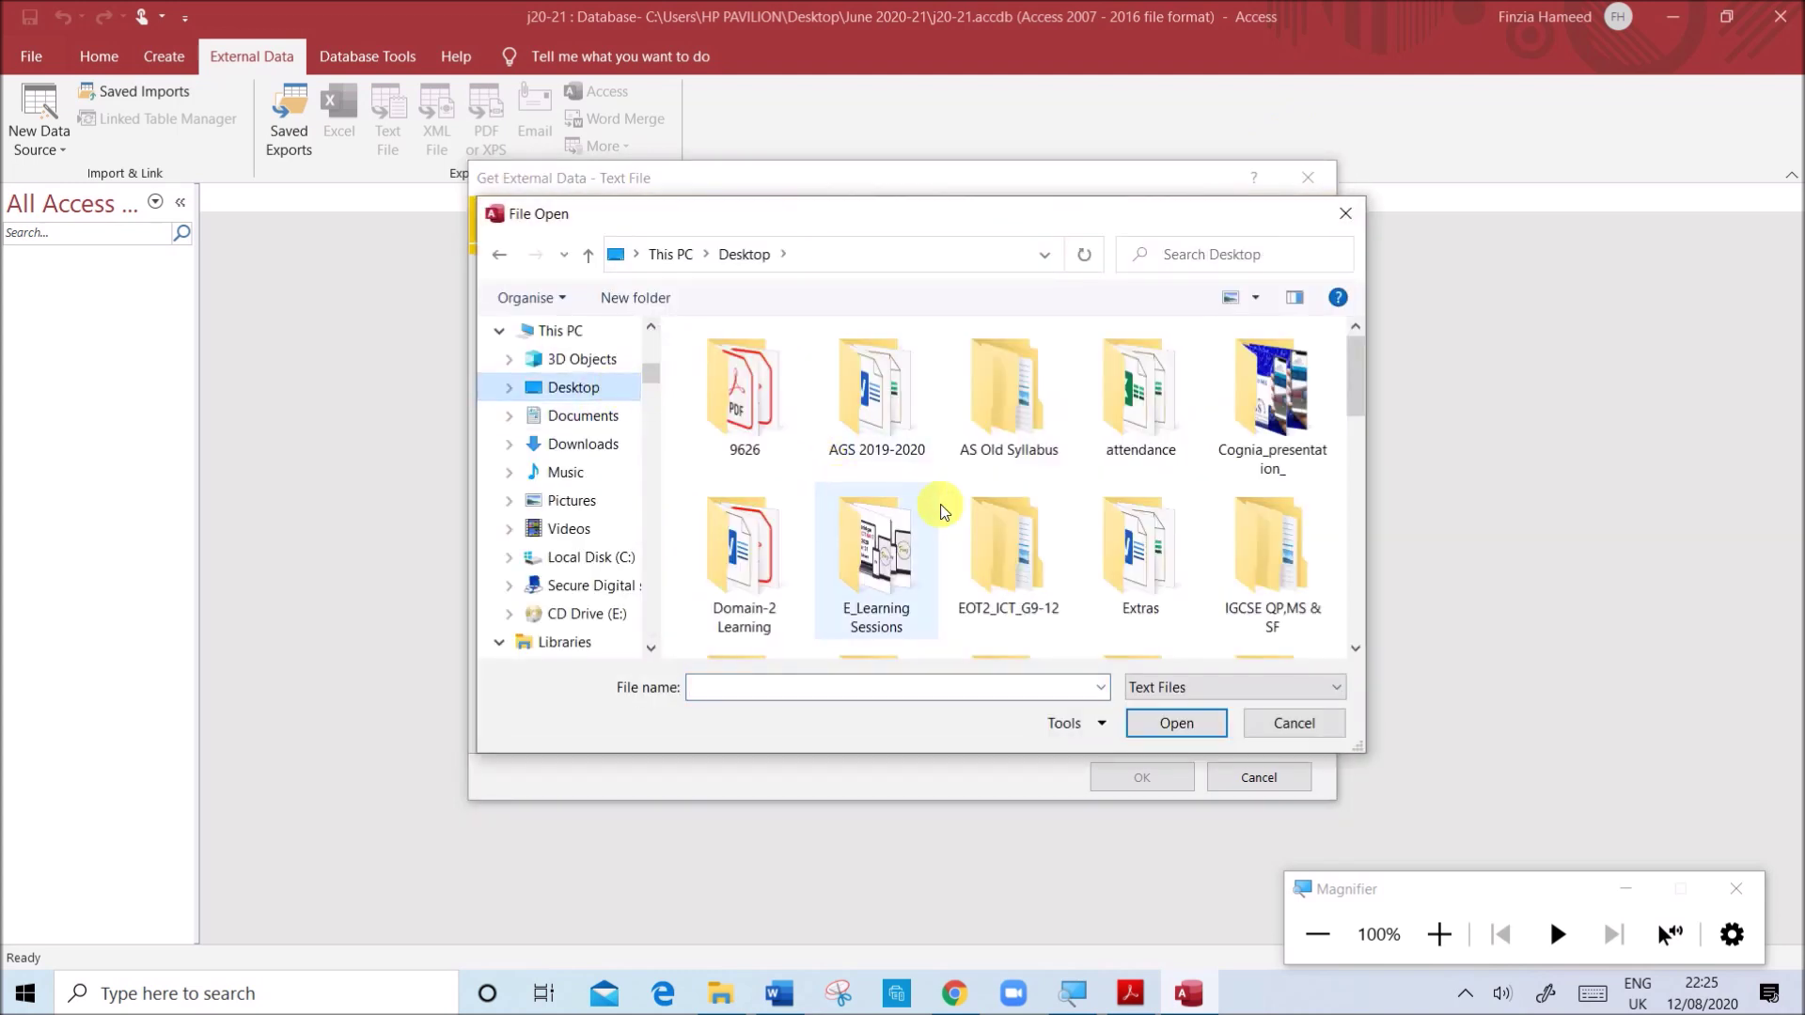
scroll(944, 512, down, 2)
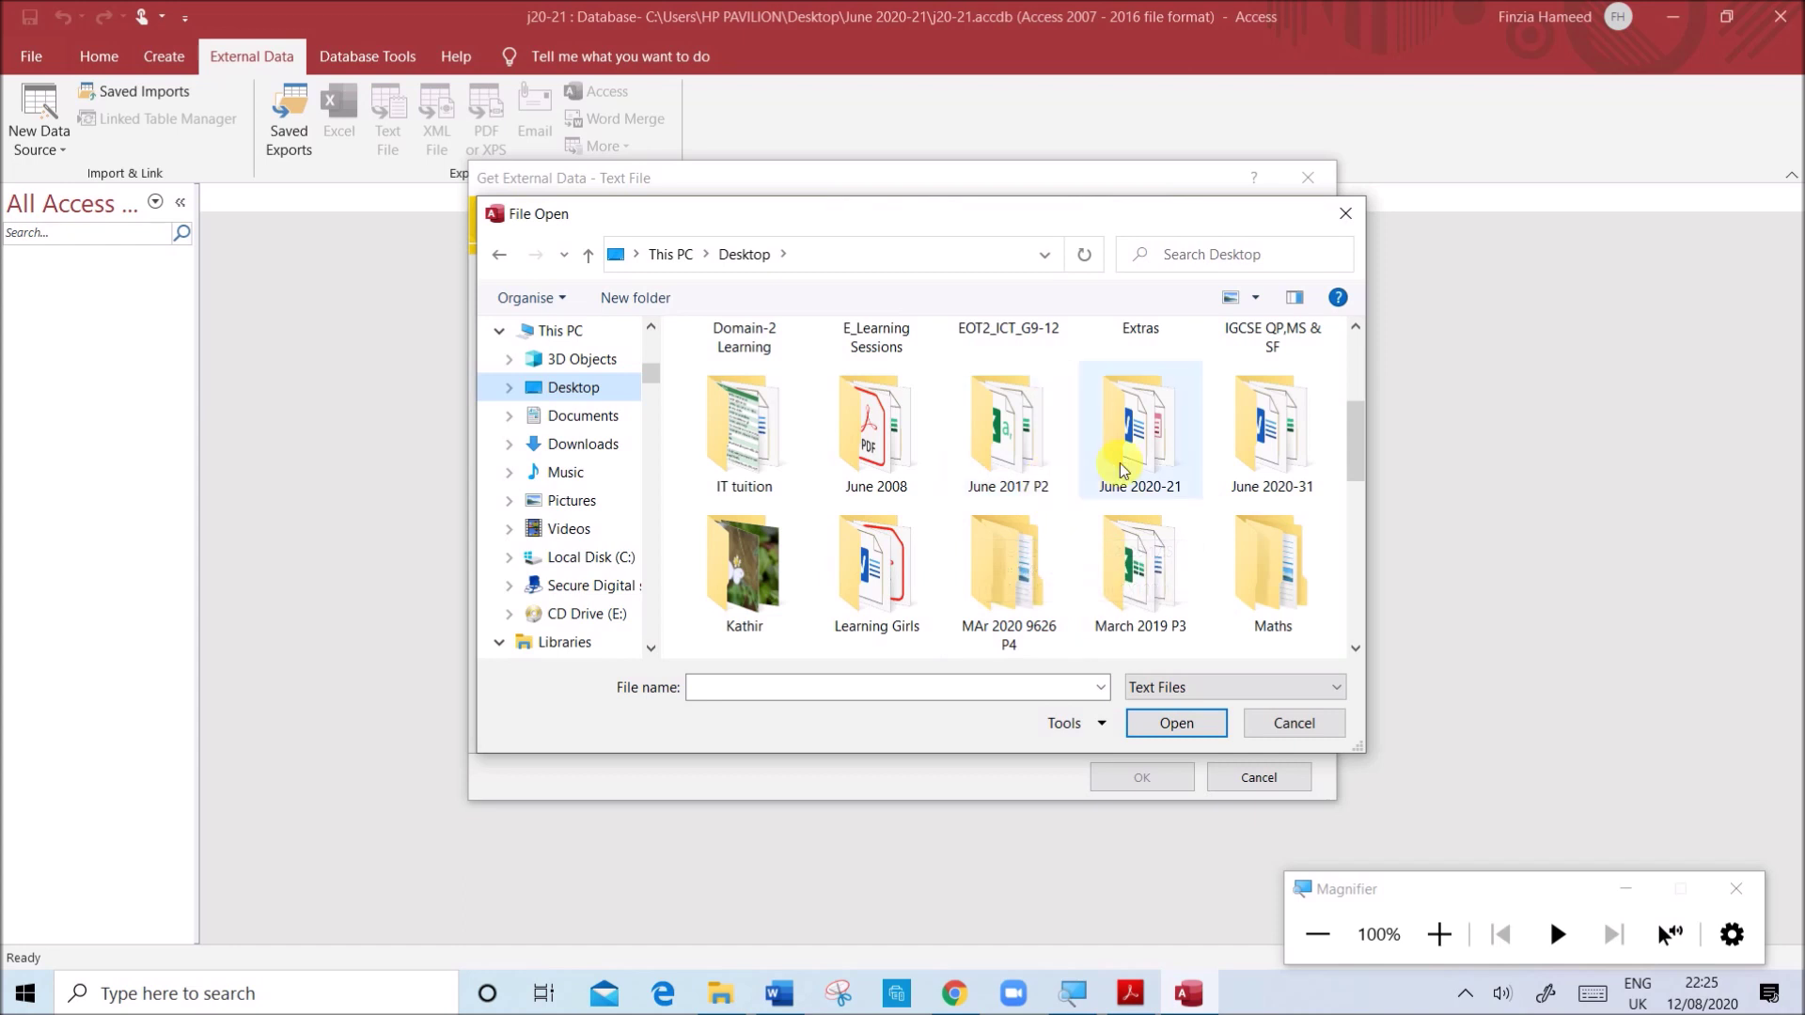
double_click(1174, 460)
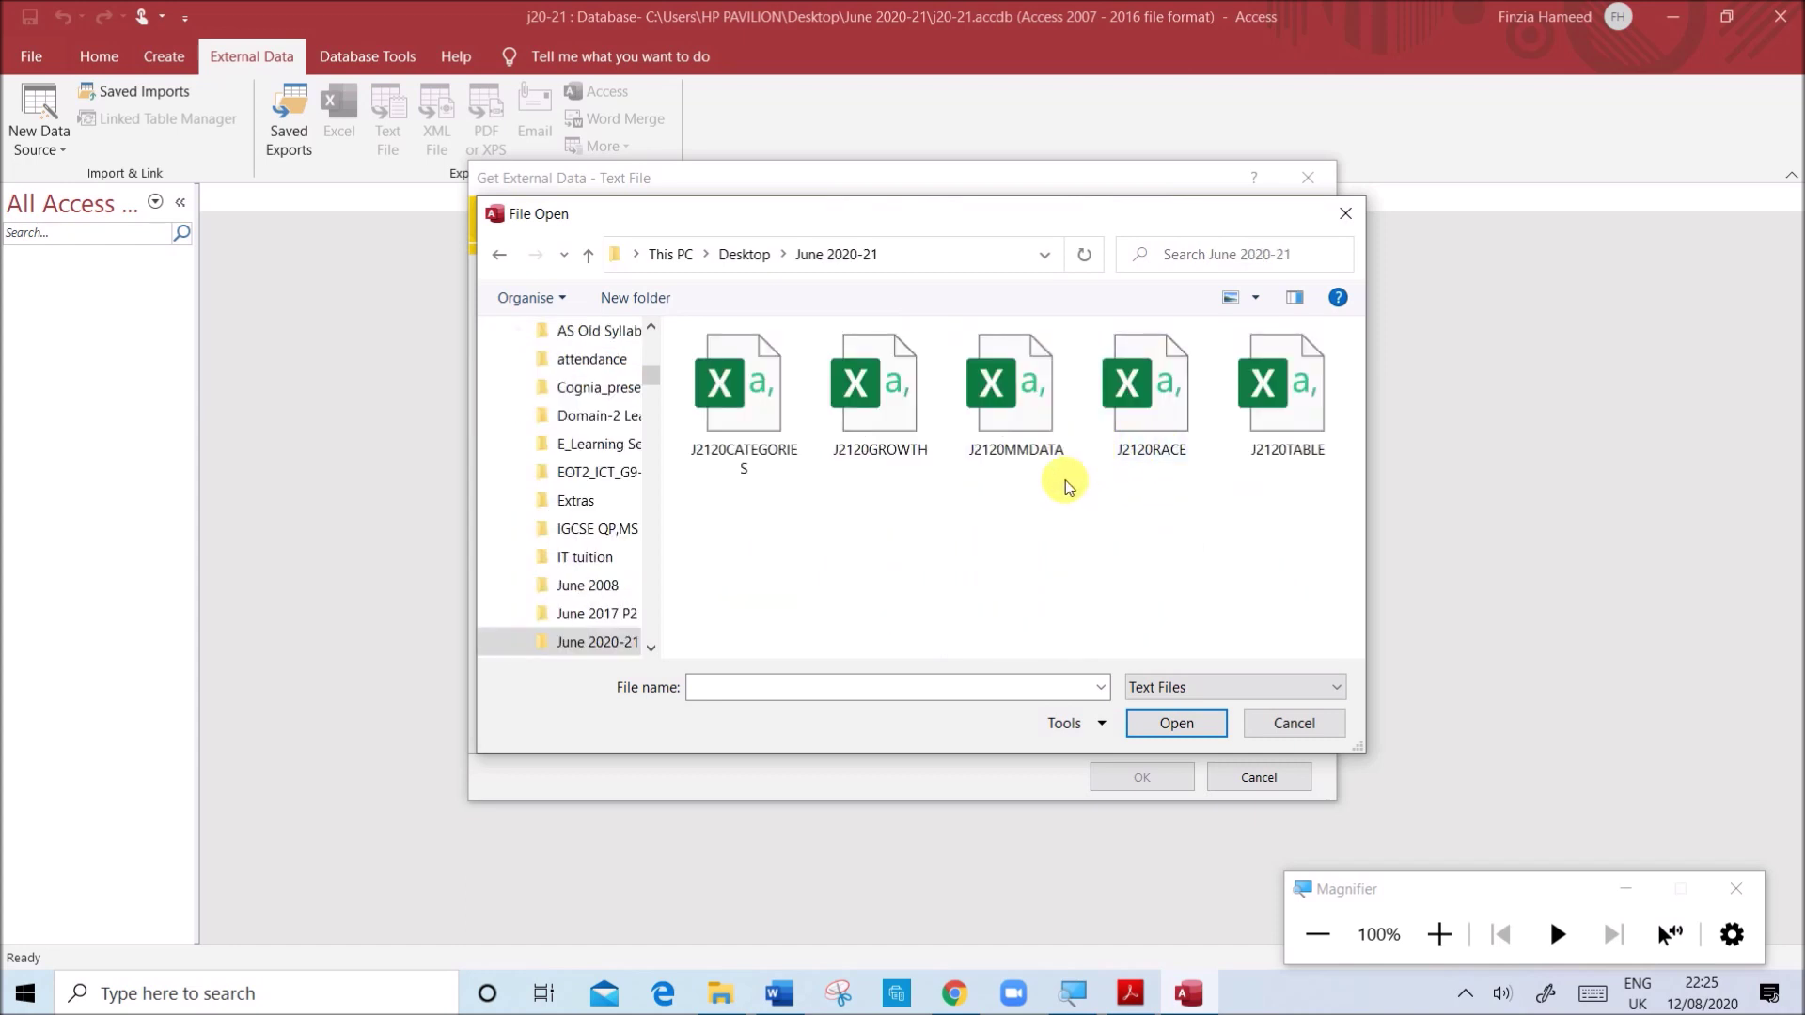
click(1150, 429)
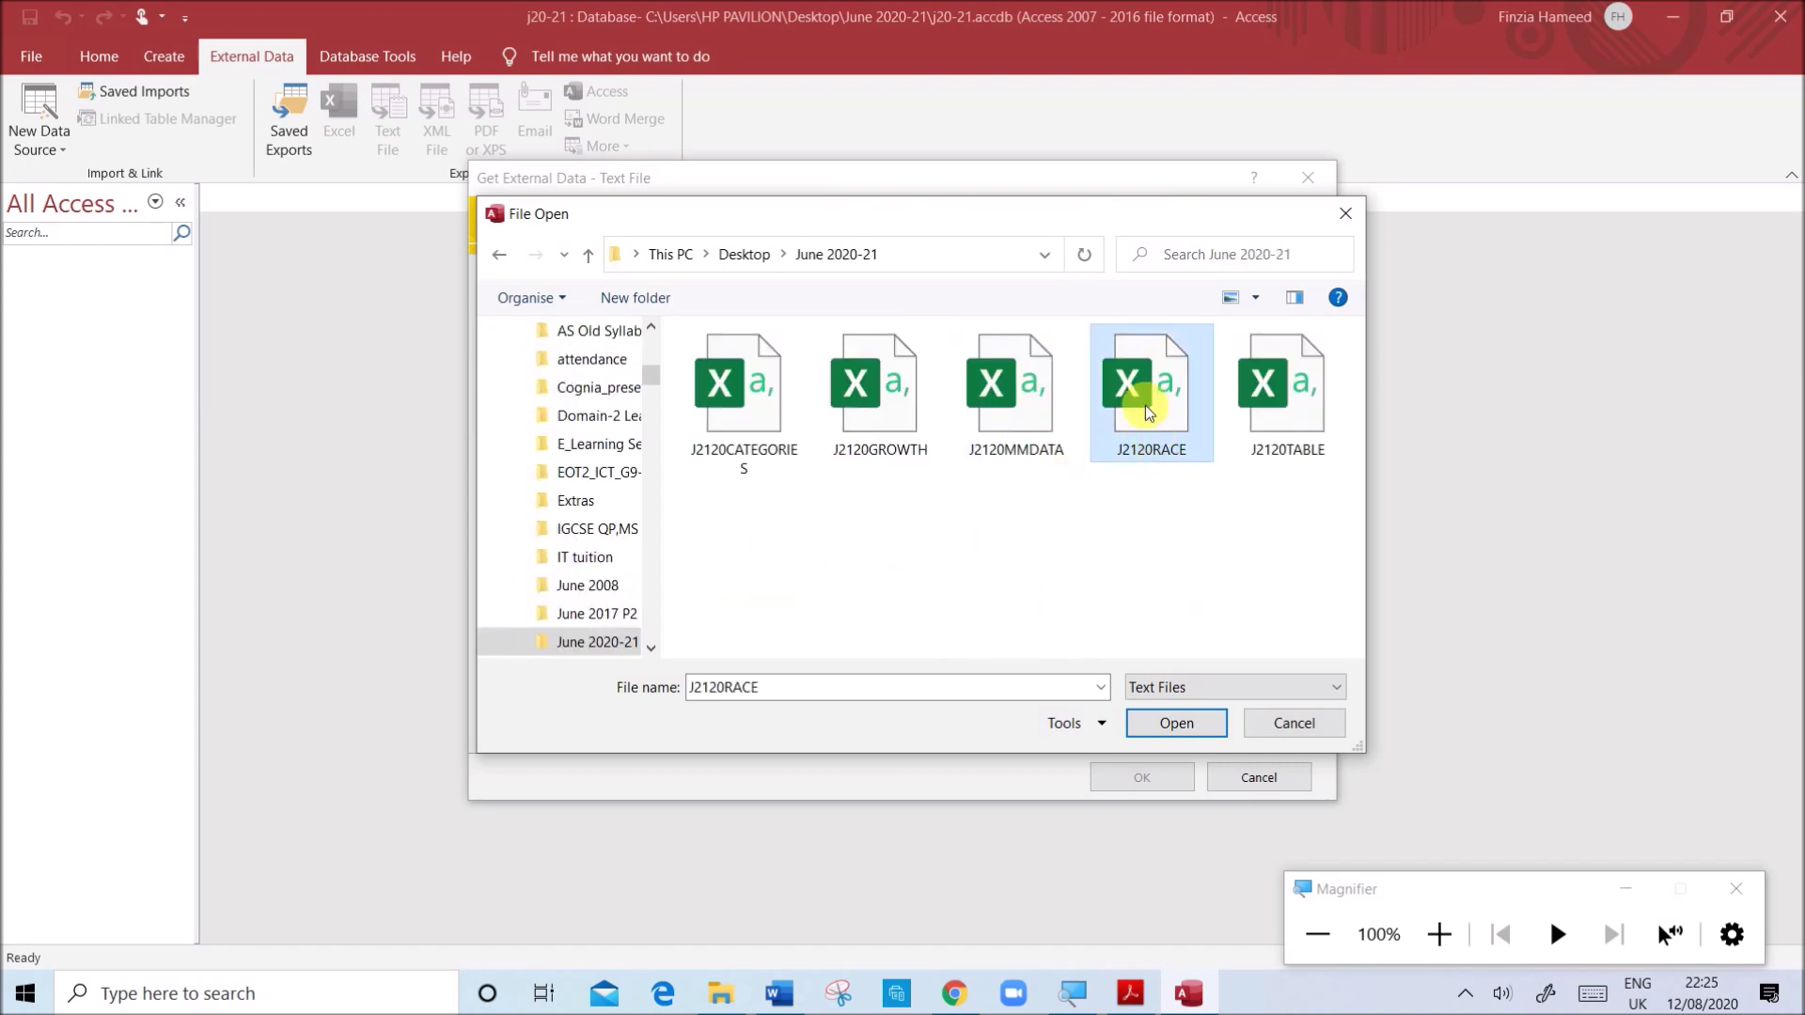
click(1156, 730)
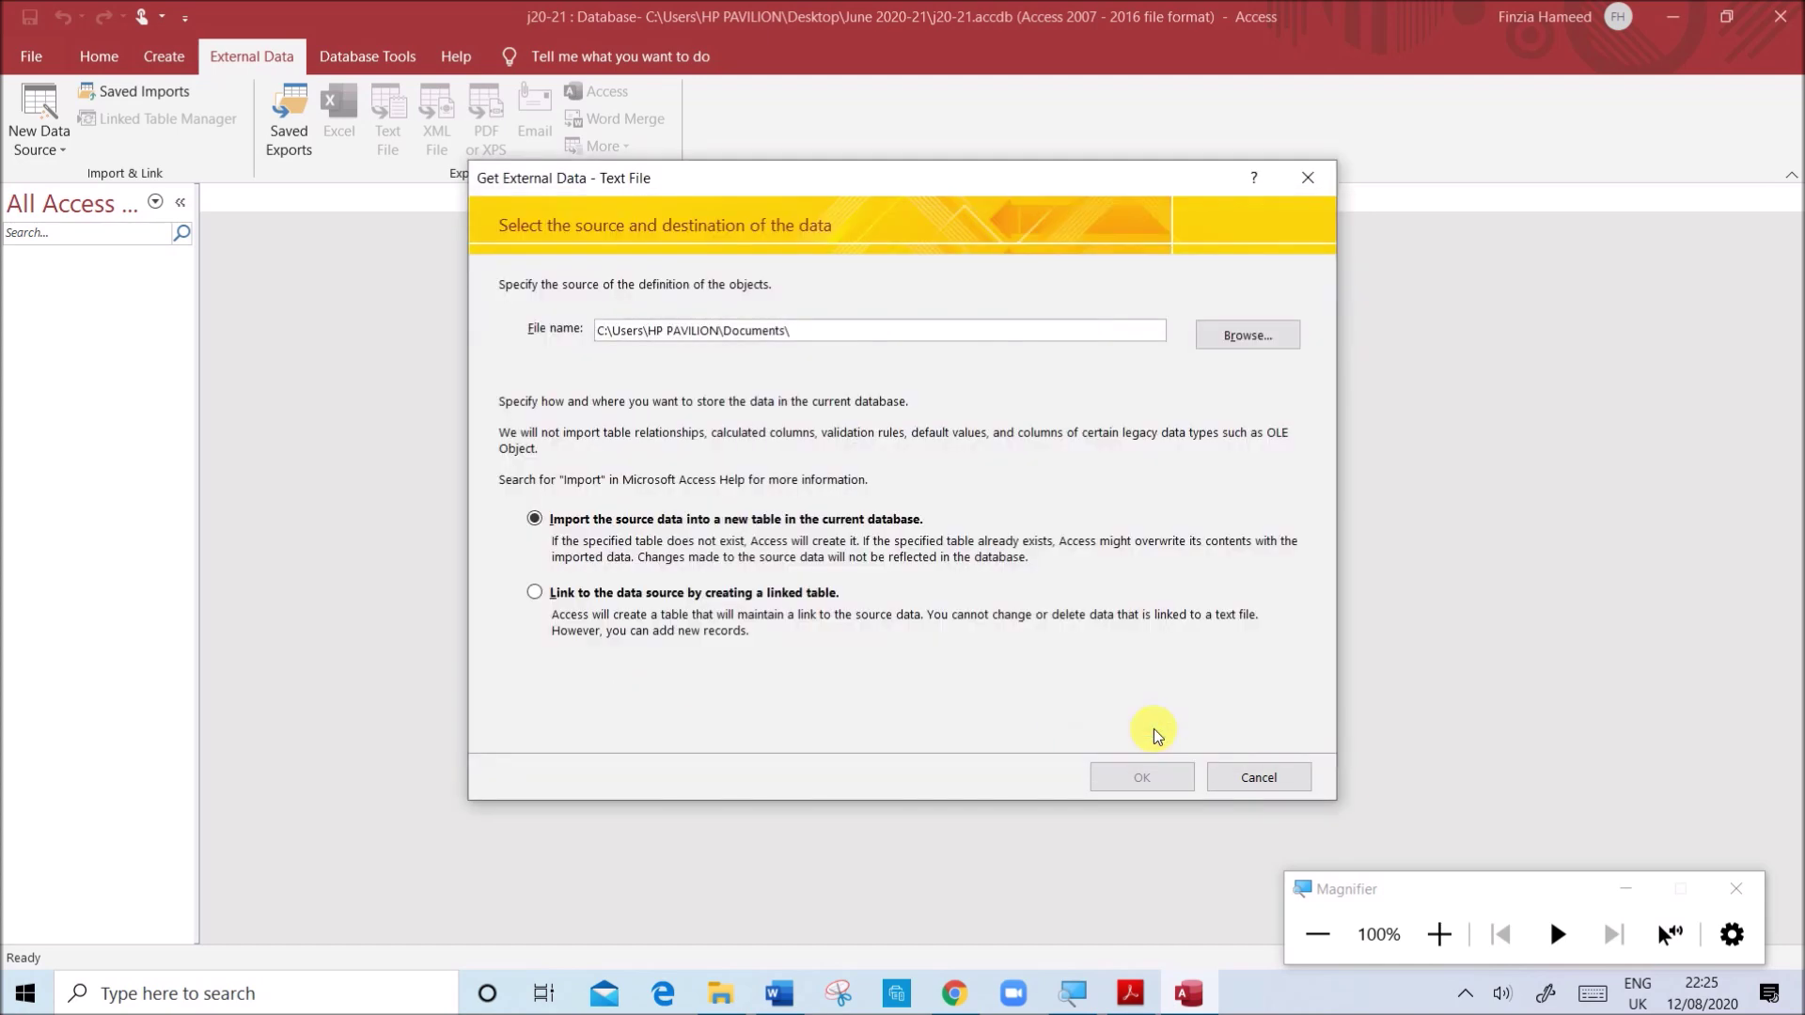
click(1142, 778)
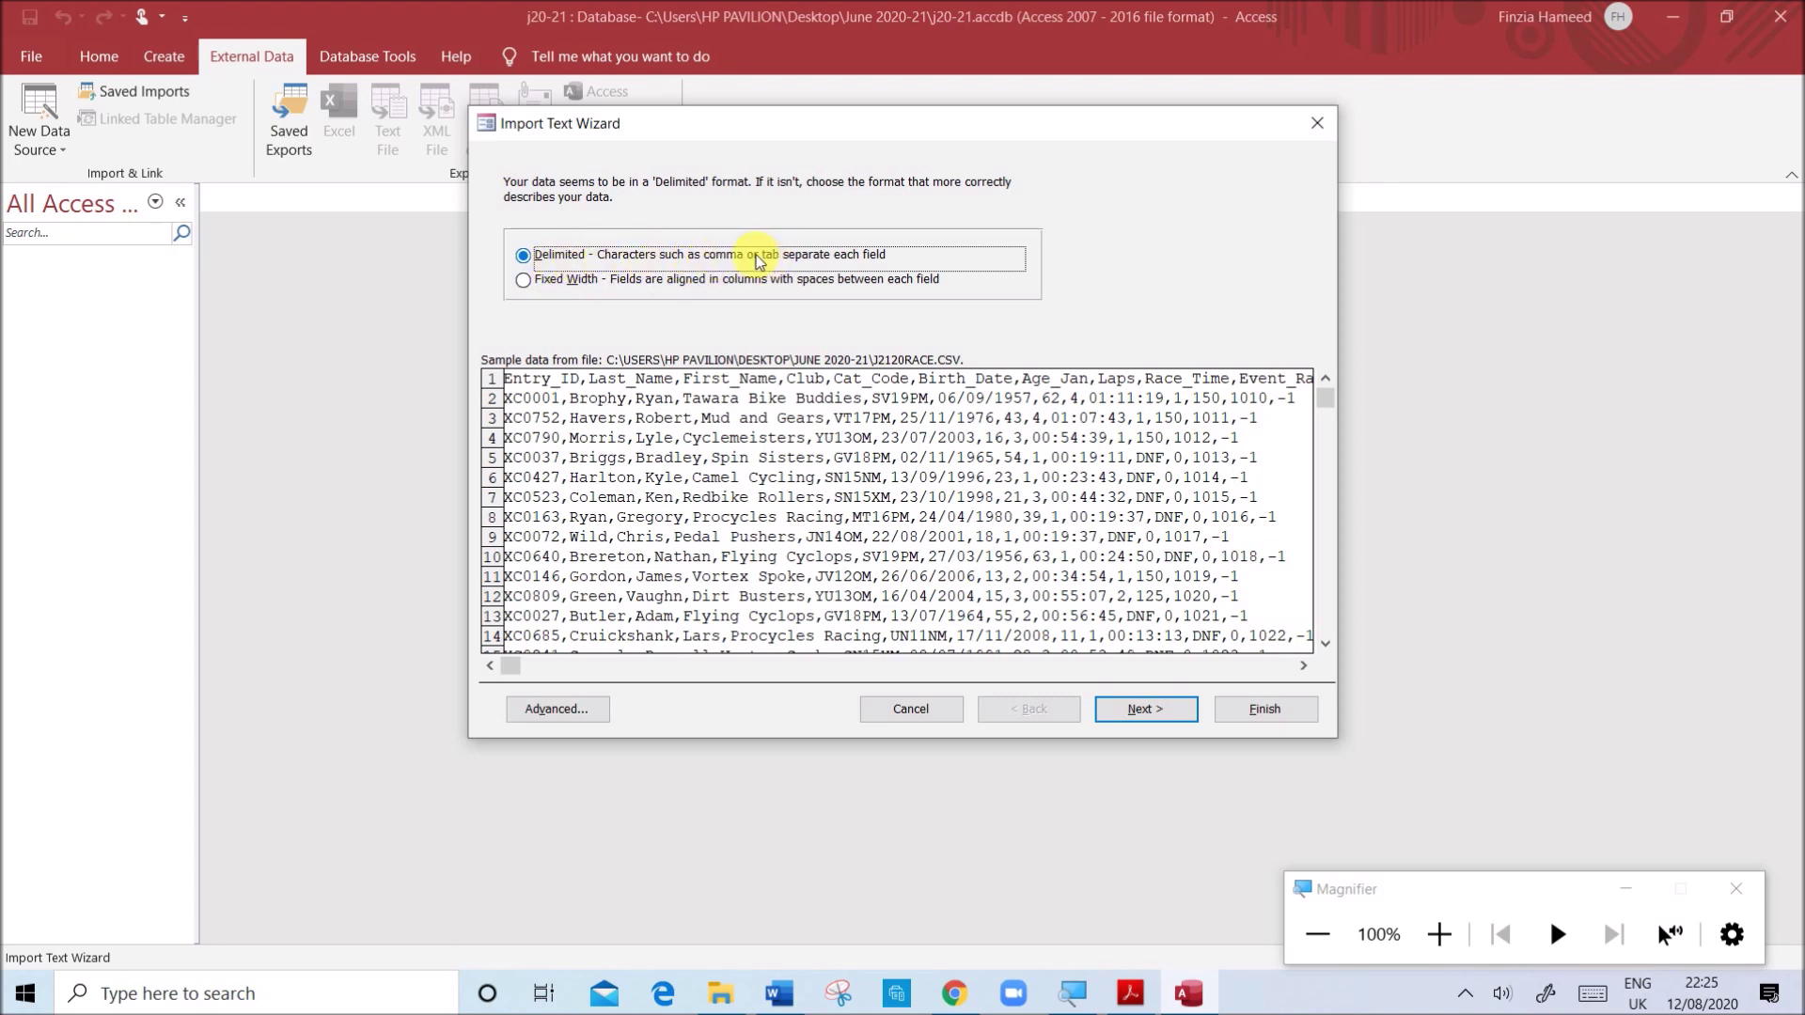
- Use comma delimiting with first-row field names and make Entry_ID the primary key
click(1130, 723)
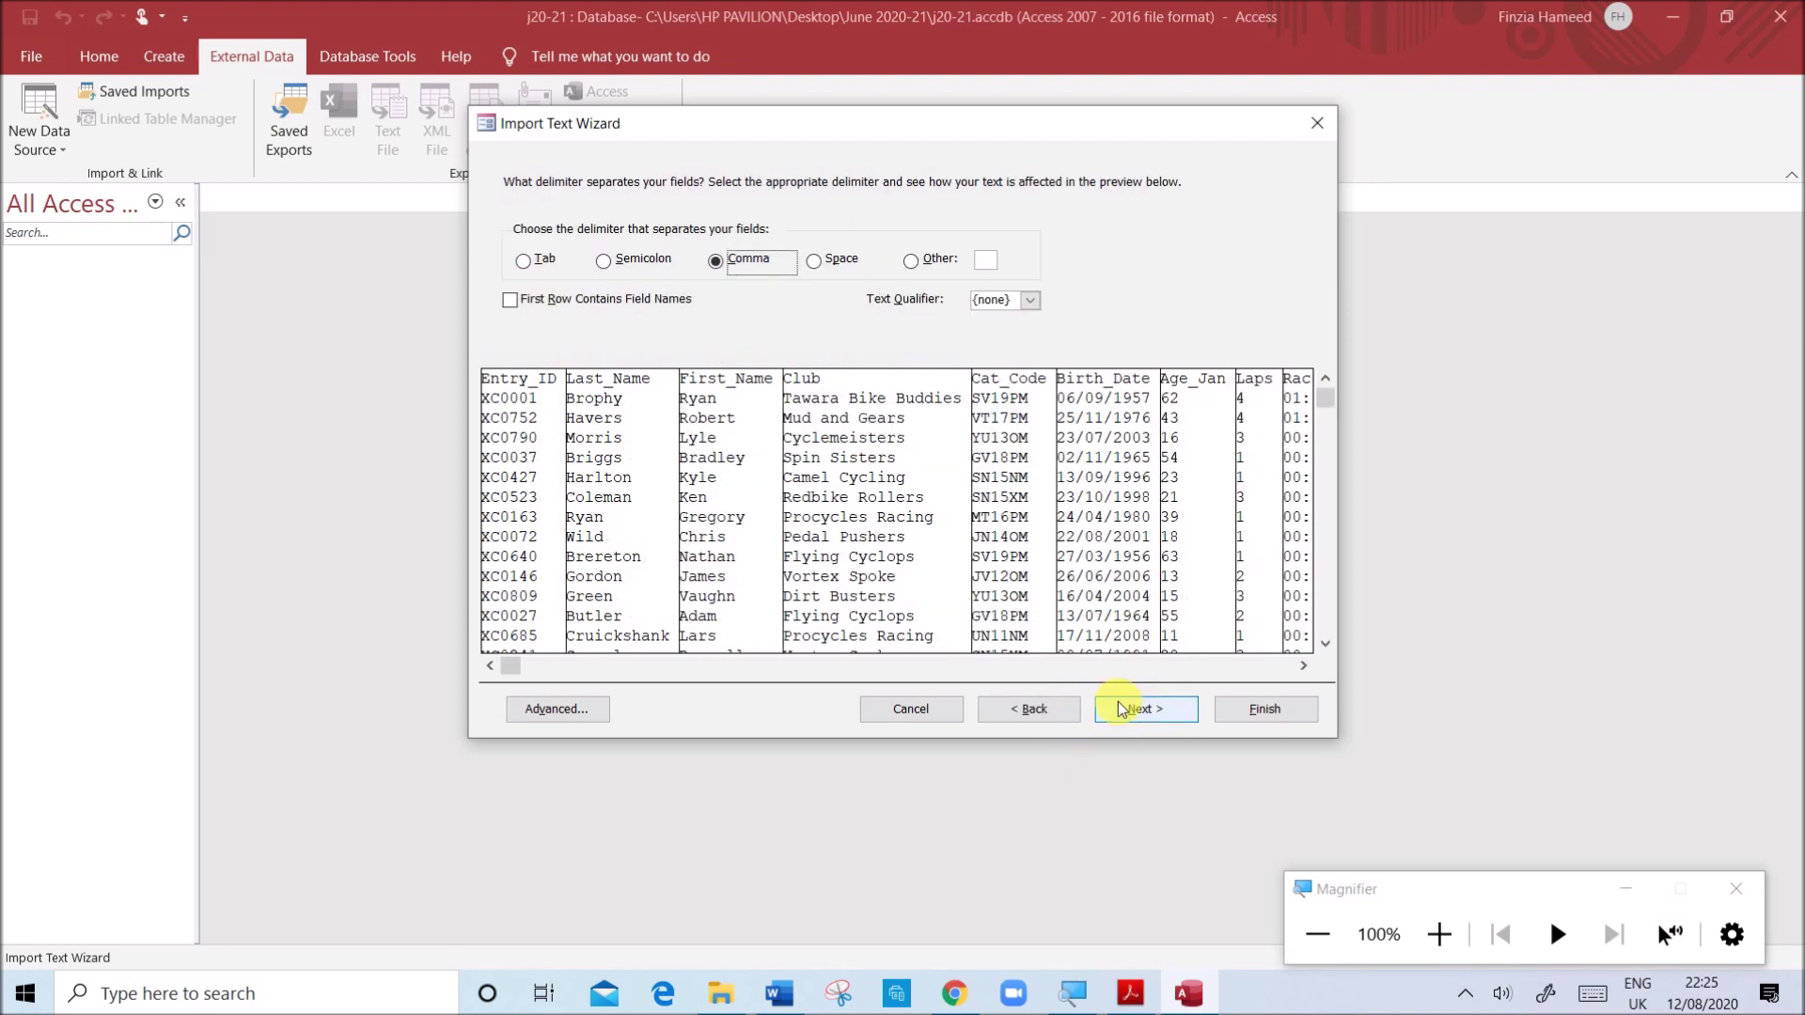
click(592, 306)
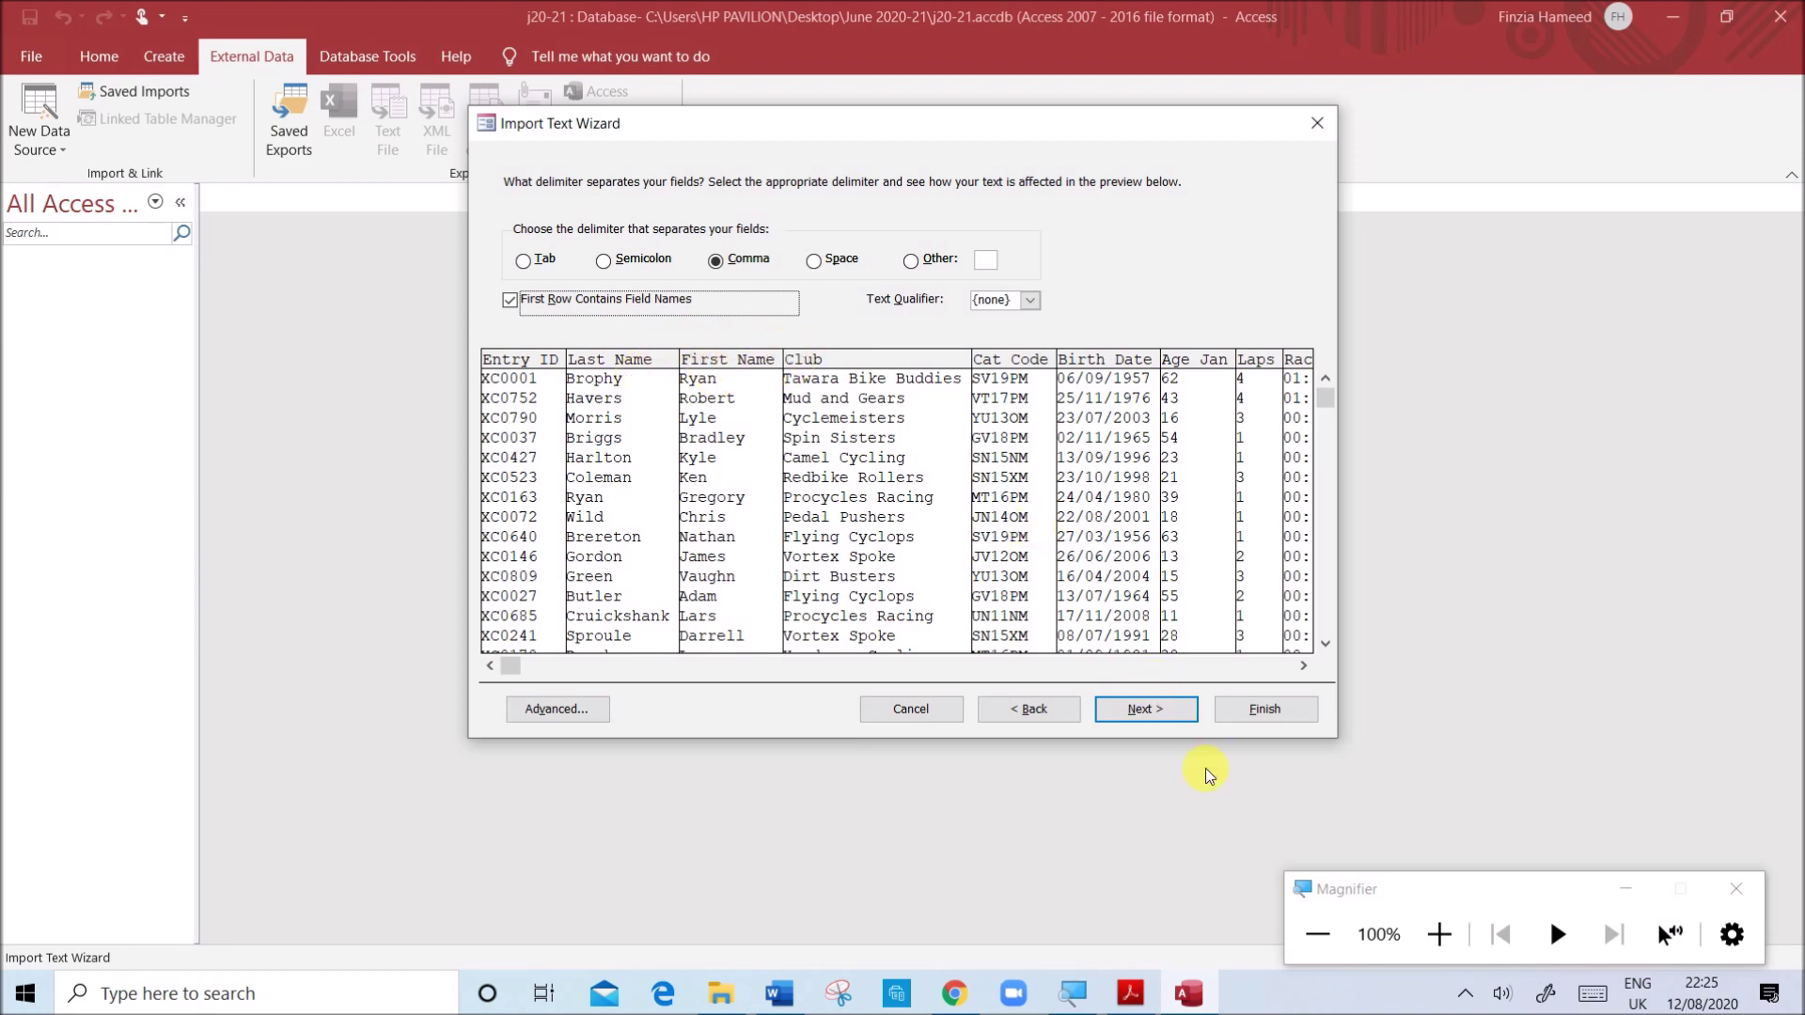
click(1149, 714)
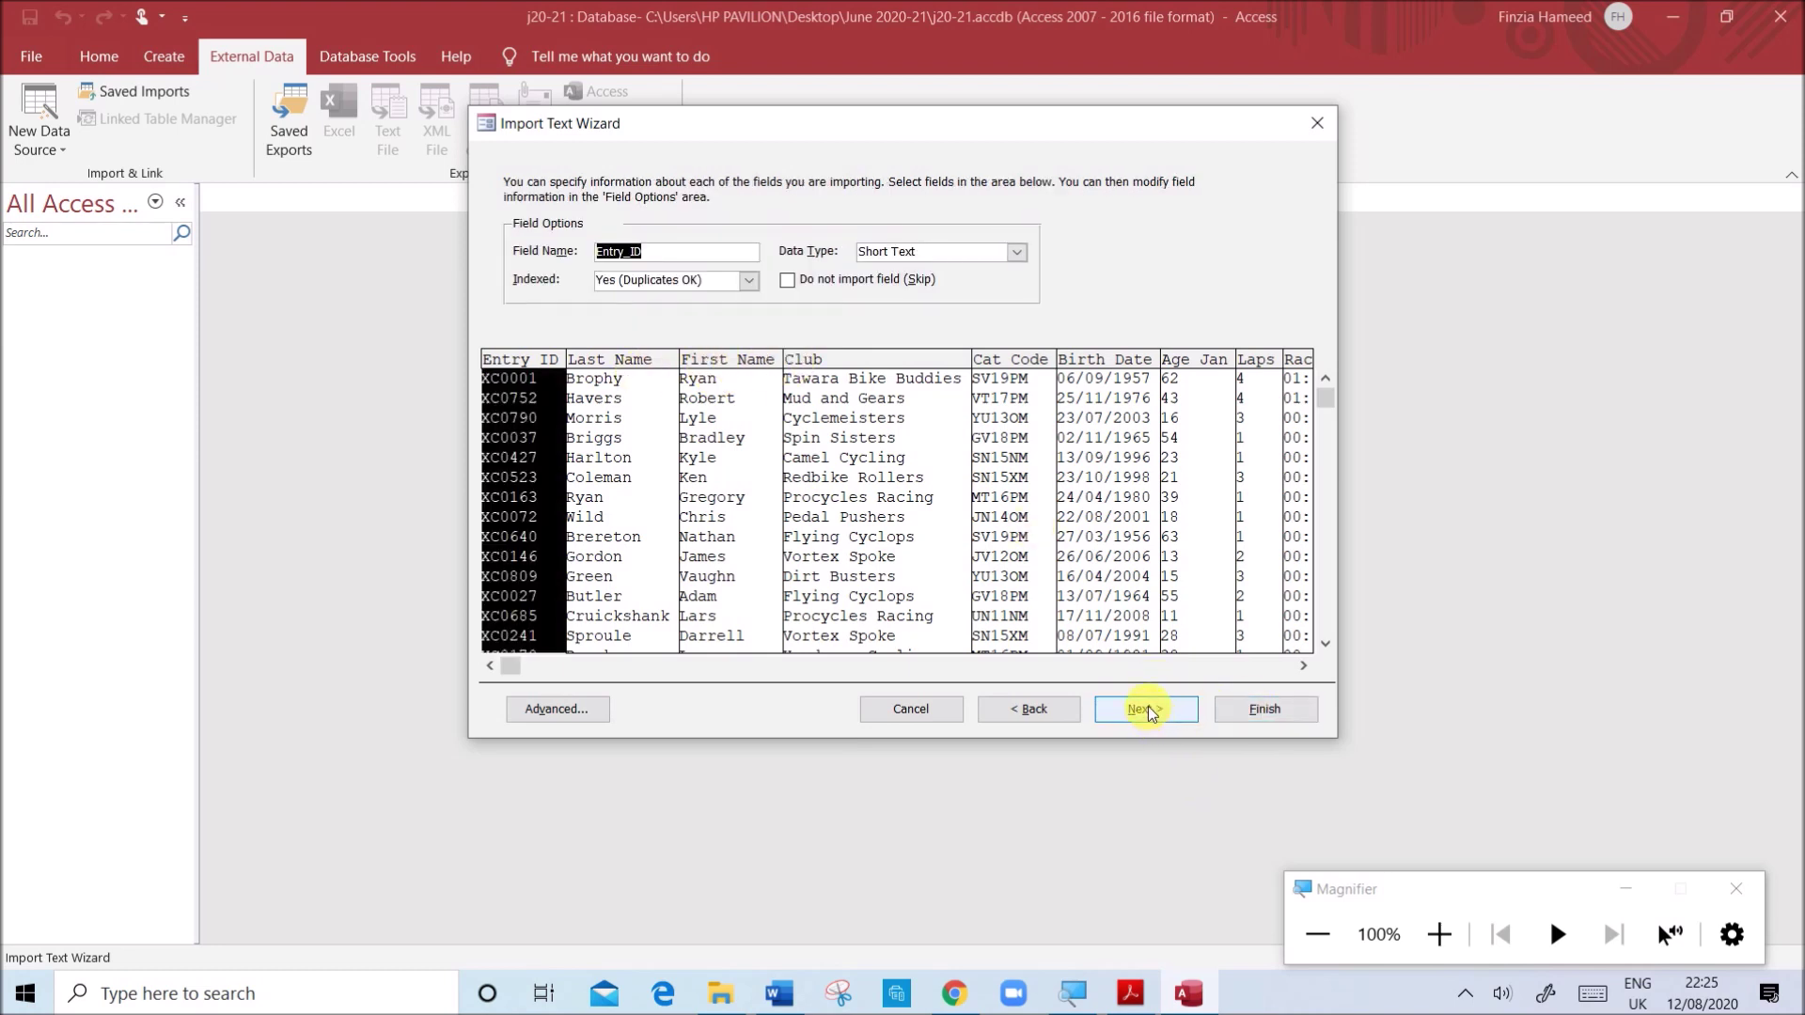
click(1160, 710)
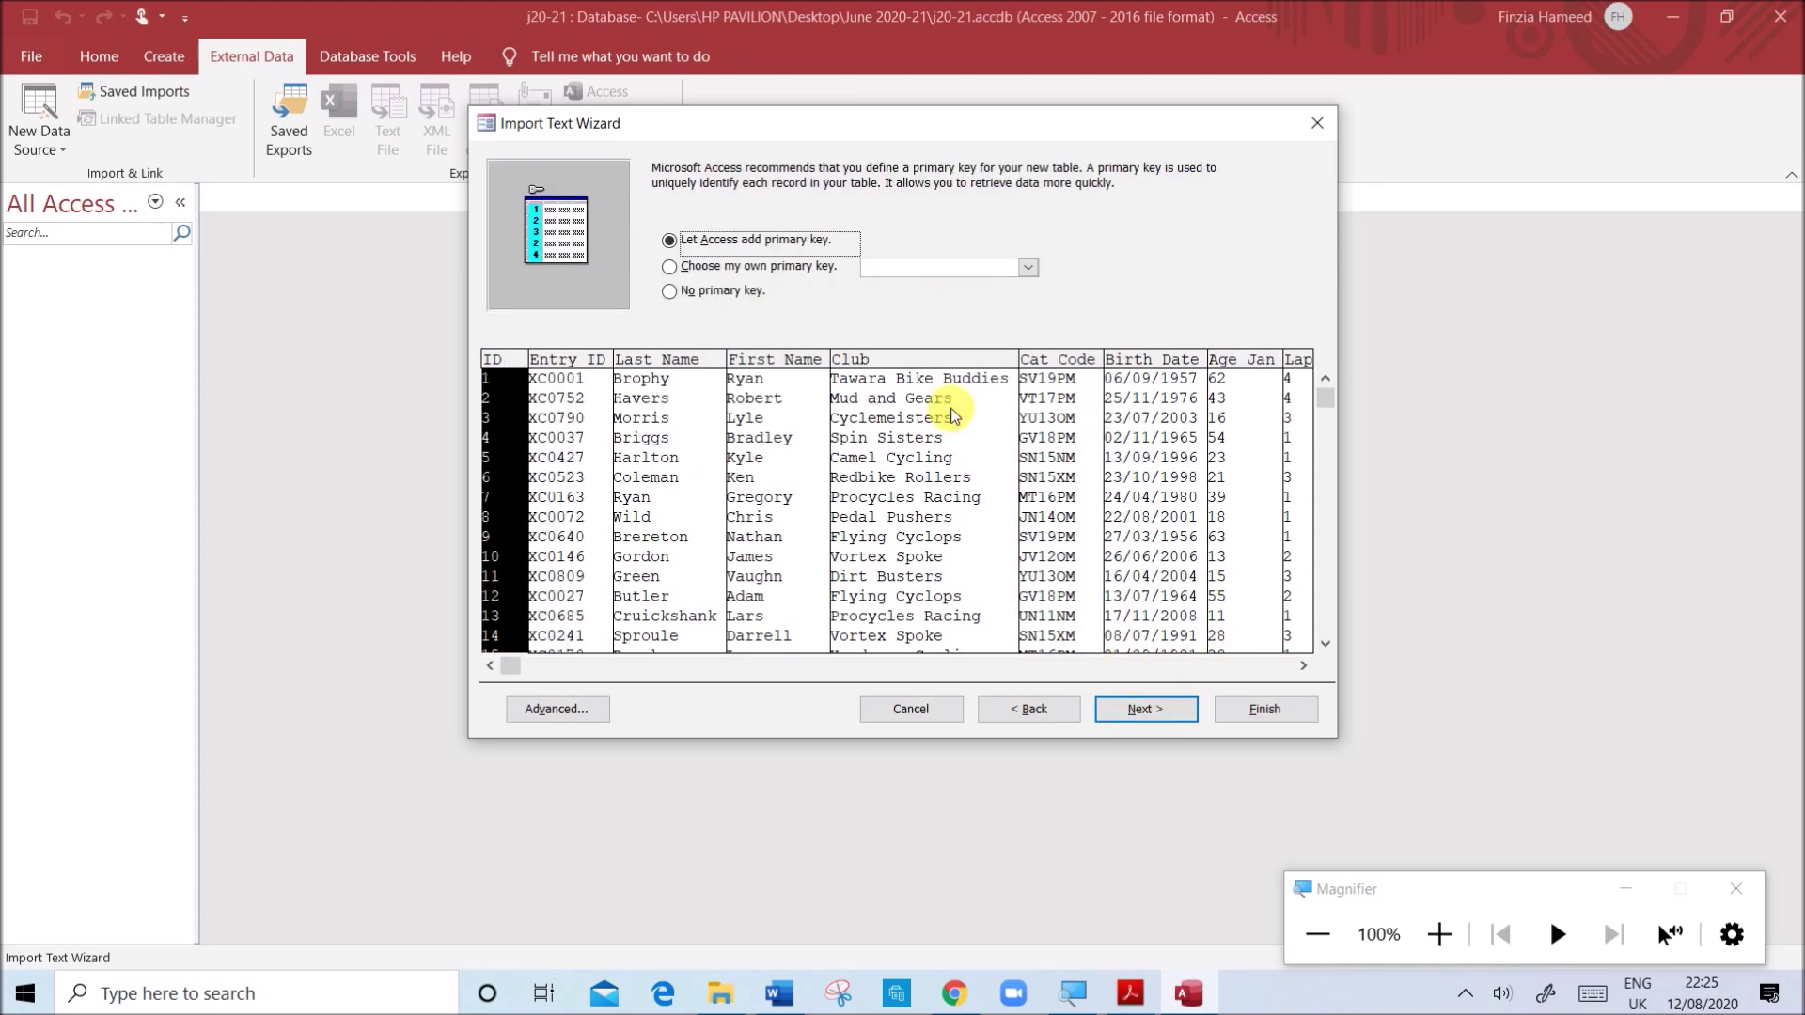
click(745, 269)
- Check the paper's field requirements and move the import specification window aside
click(1129, 994)
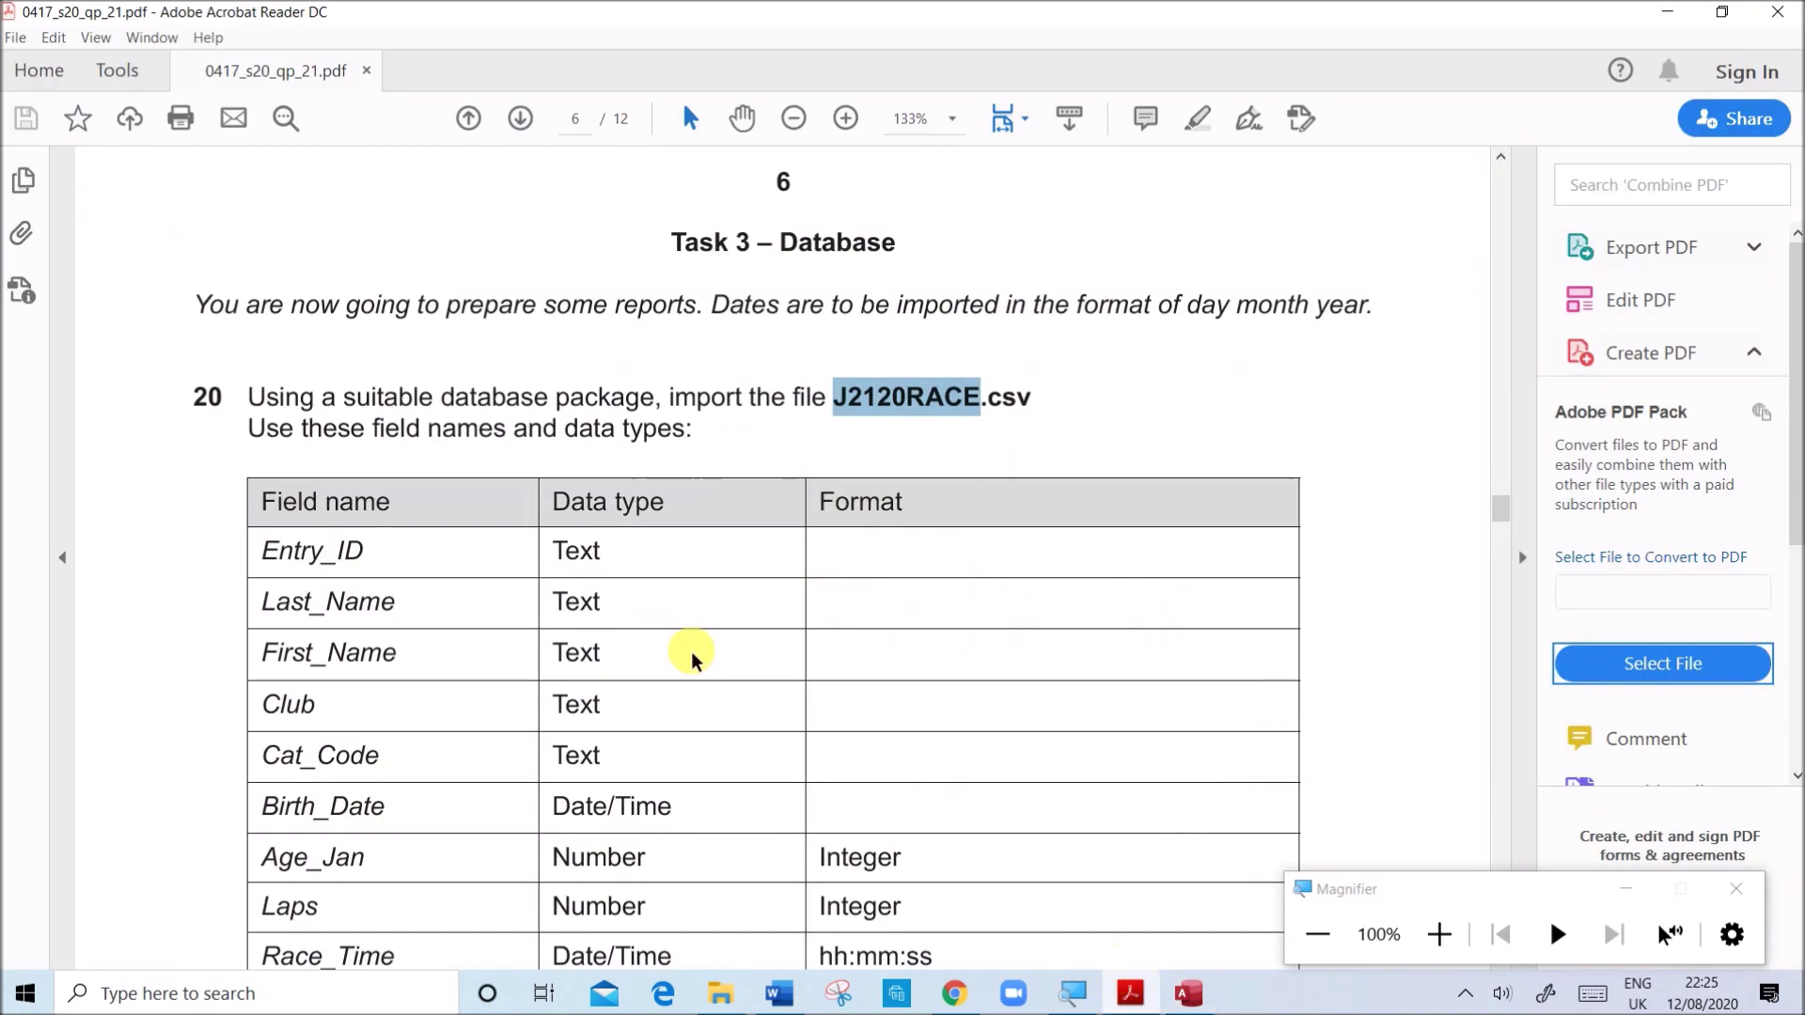
scroll(578, 639, down, 5)
scroll(578, 645, down, 3)
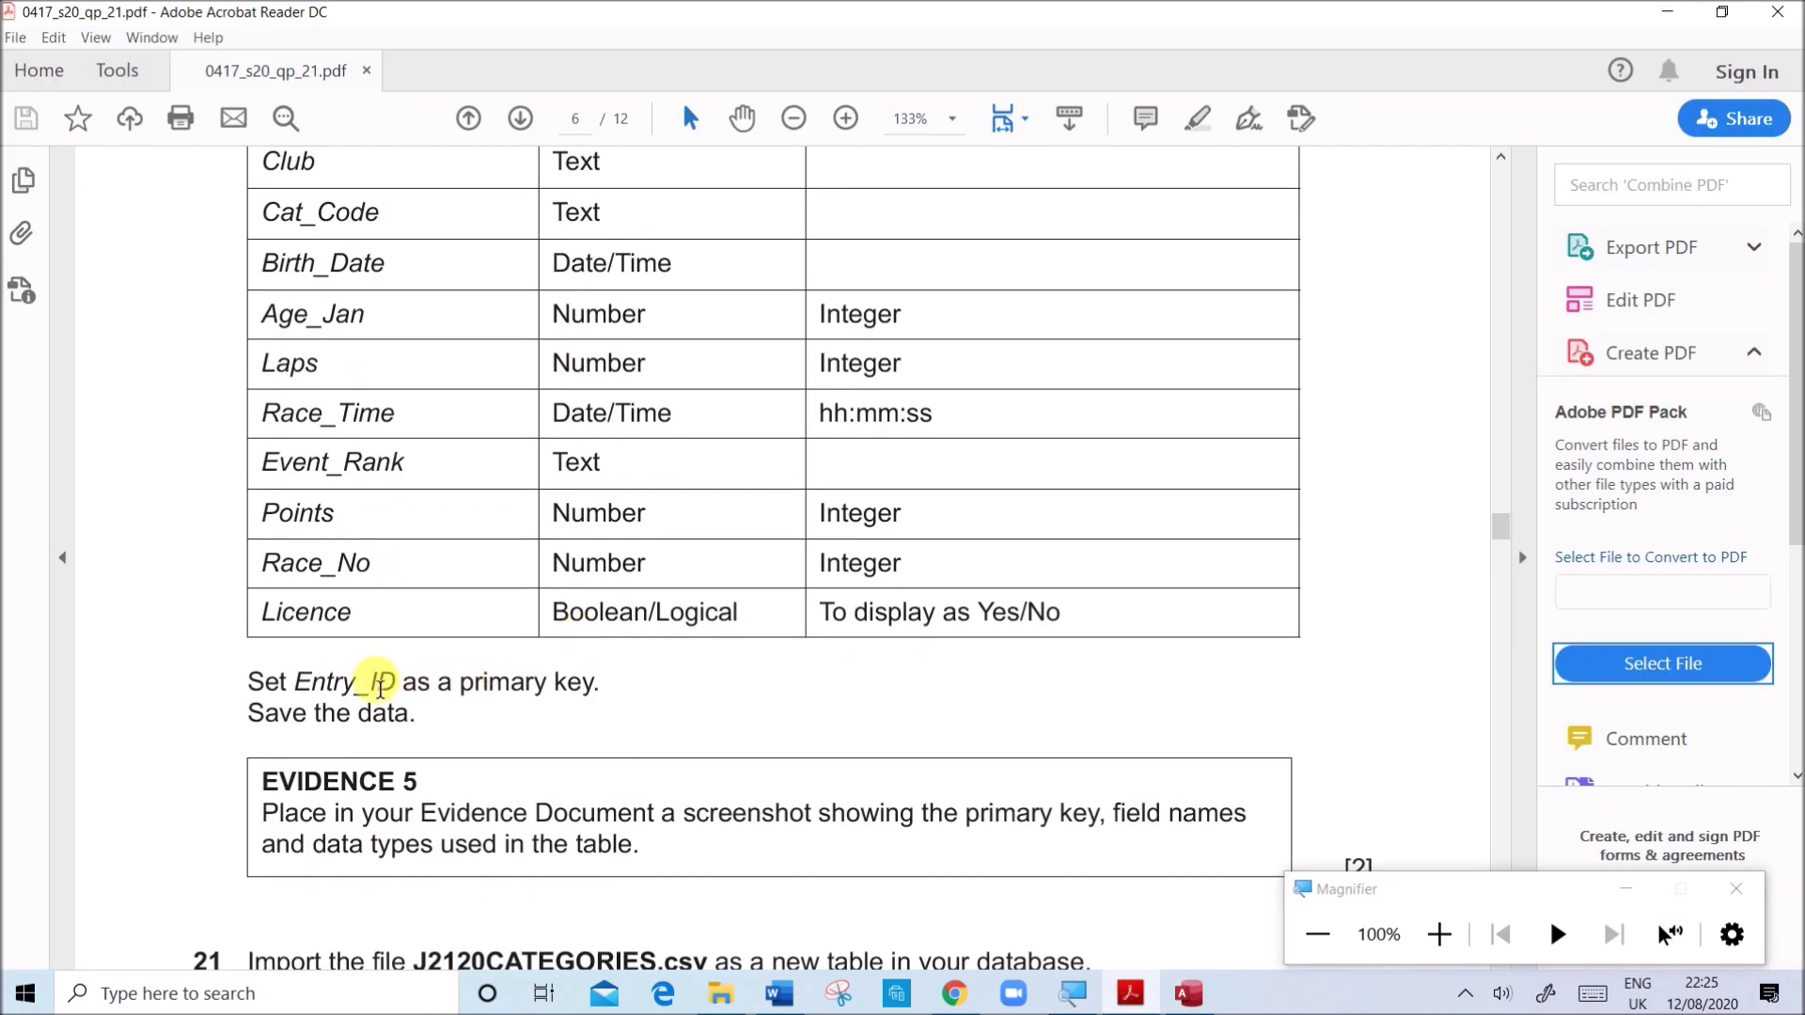
drag(287, 682, 395, 687)
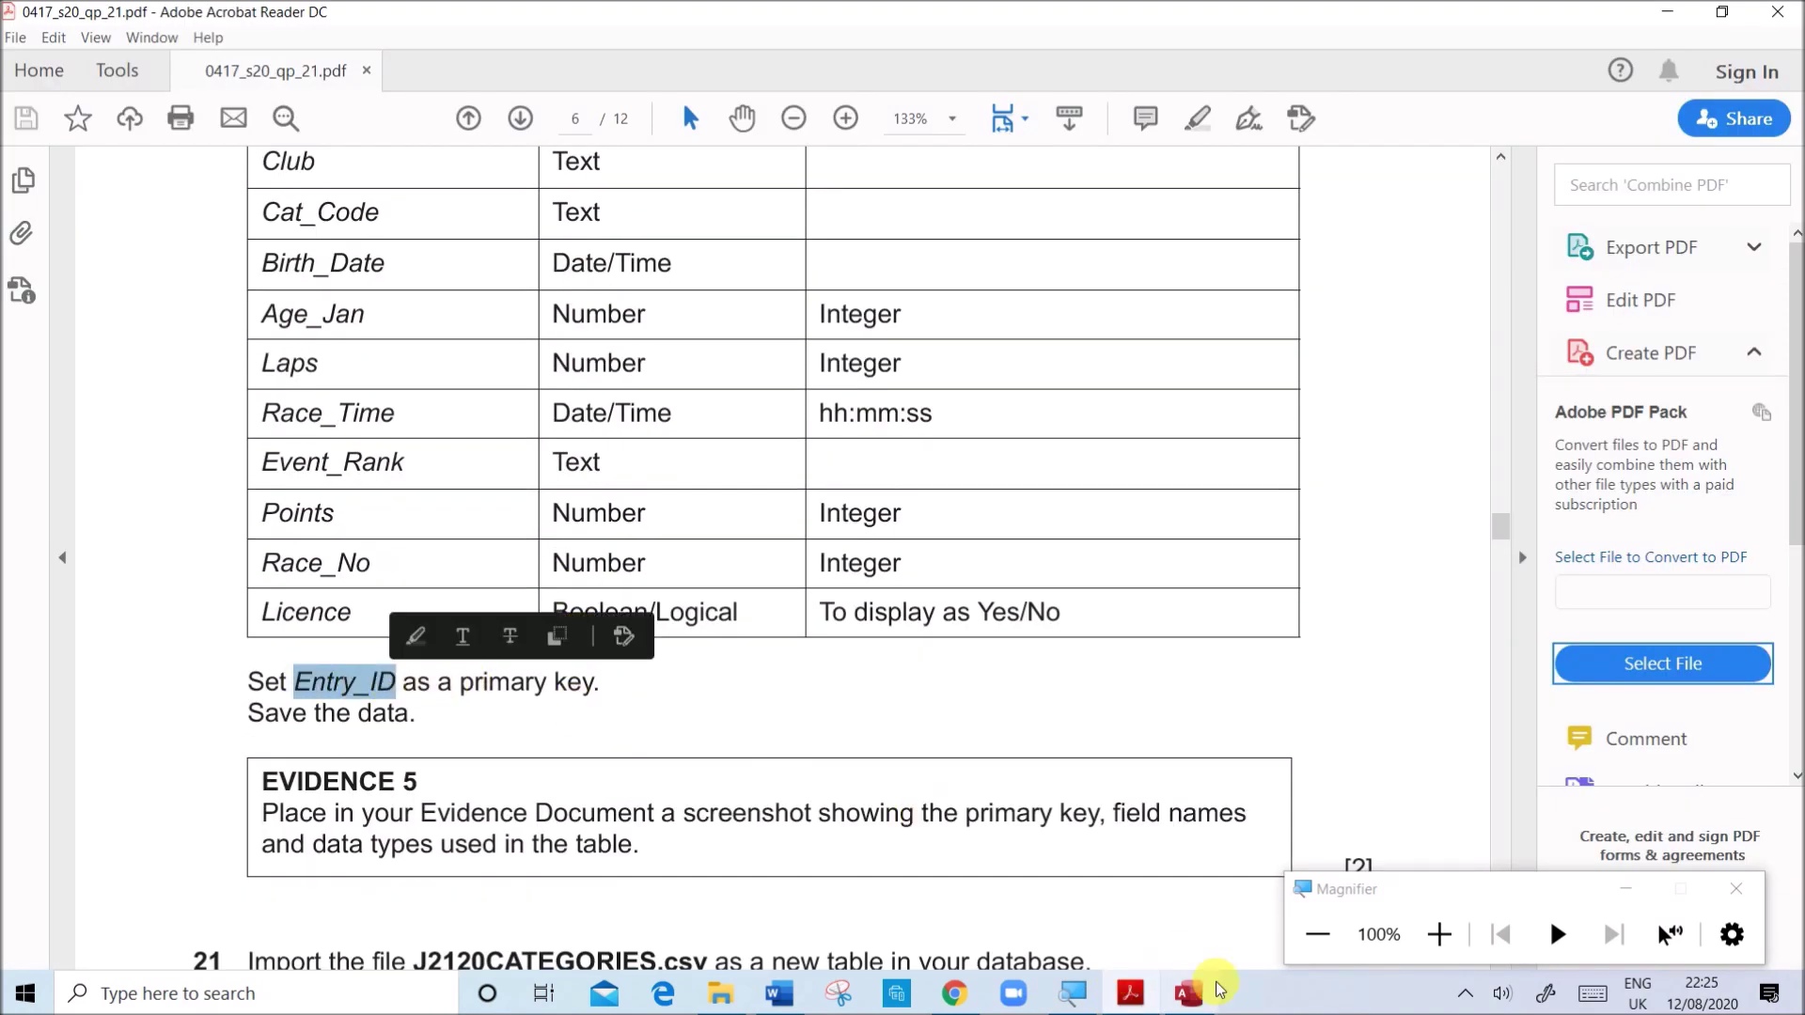
click(1192, 991)
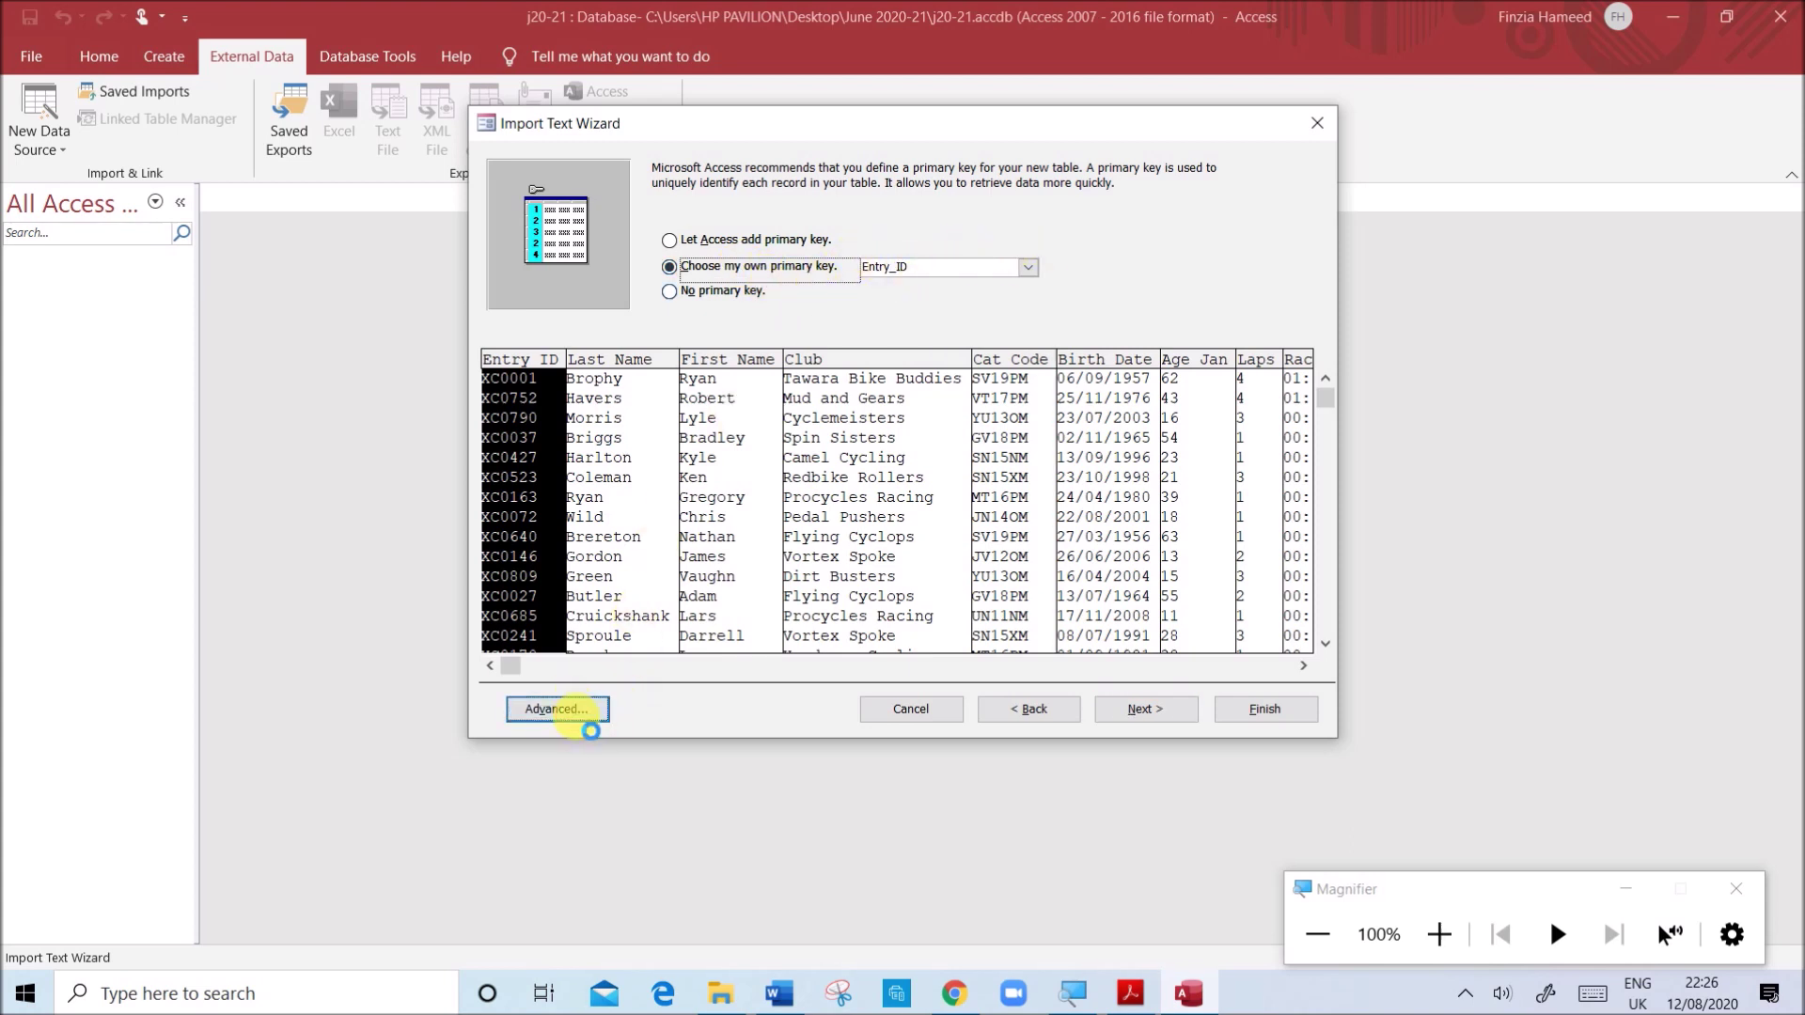
drag(878, 148, 691, 129)
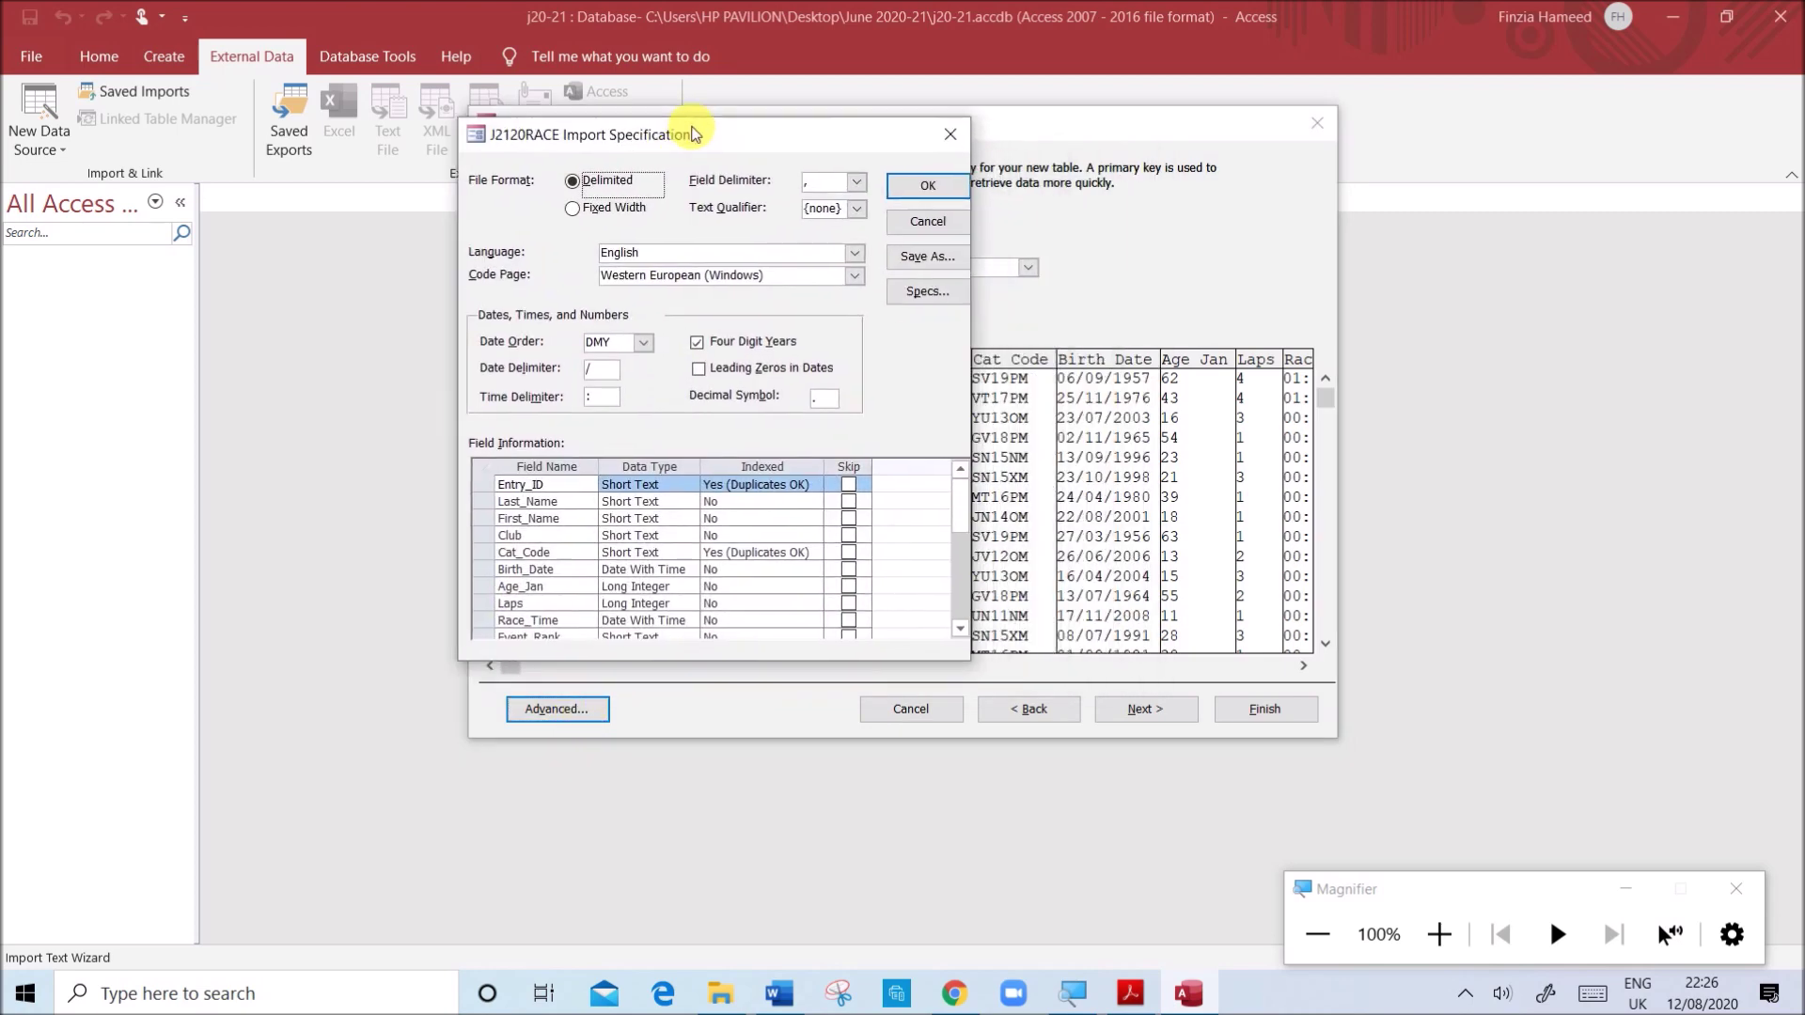
- Review the paper's field table, marking Age_Jan and Laps as Number/Integer
click(1135, 995)
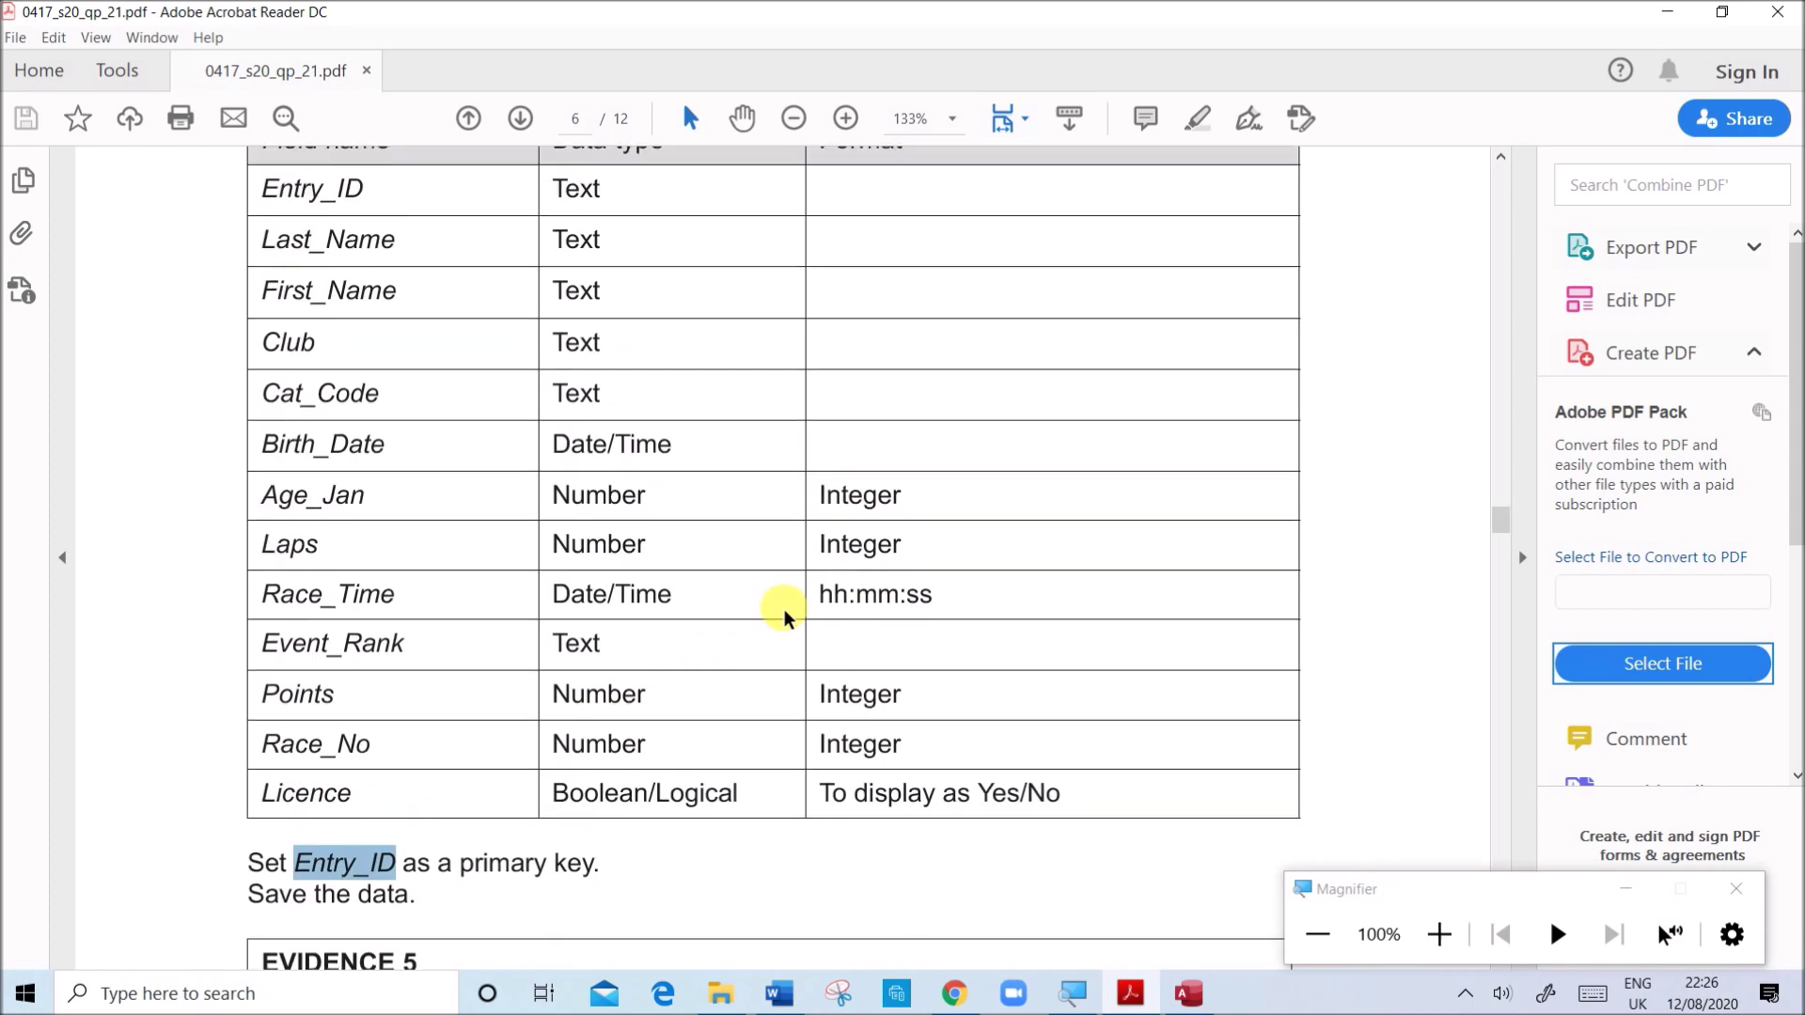
scroll(784, 609, up, 1)
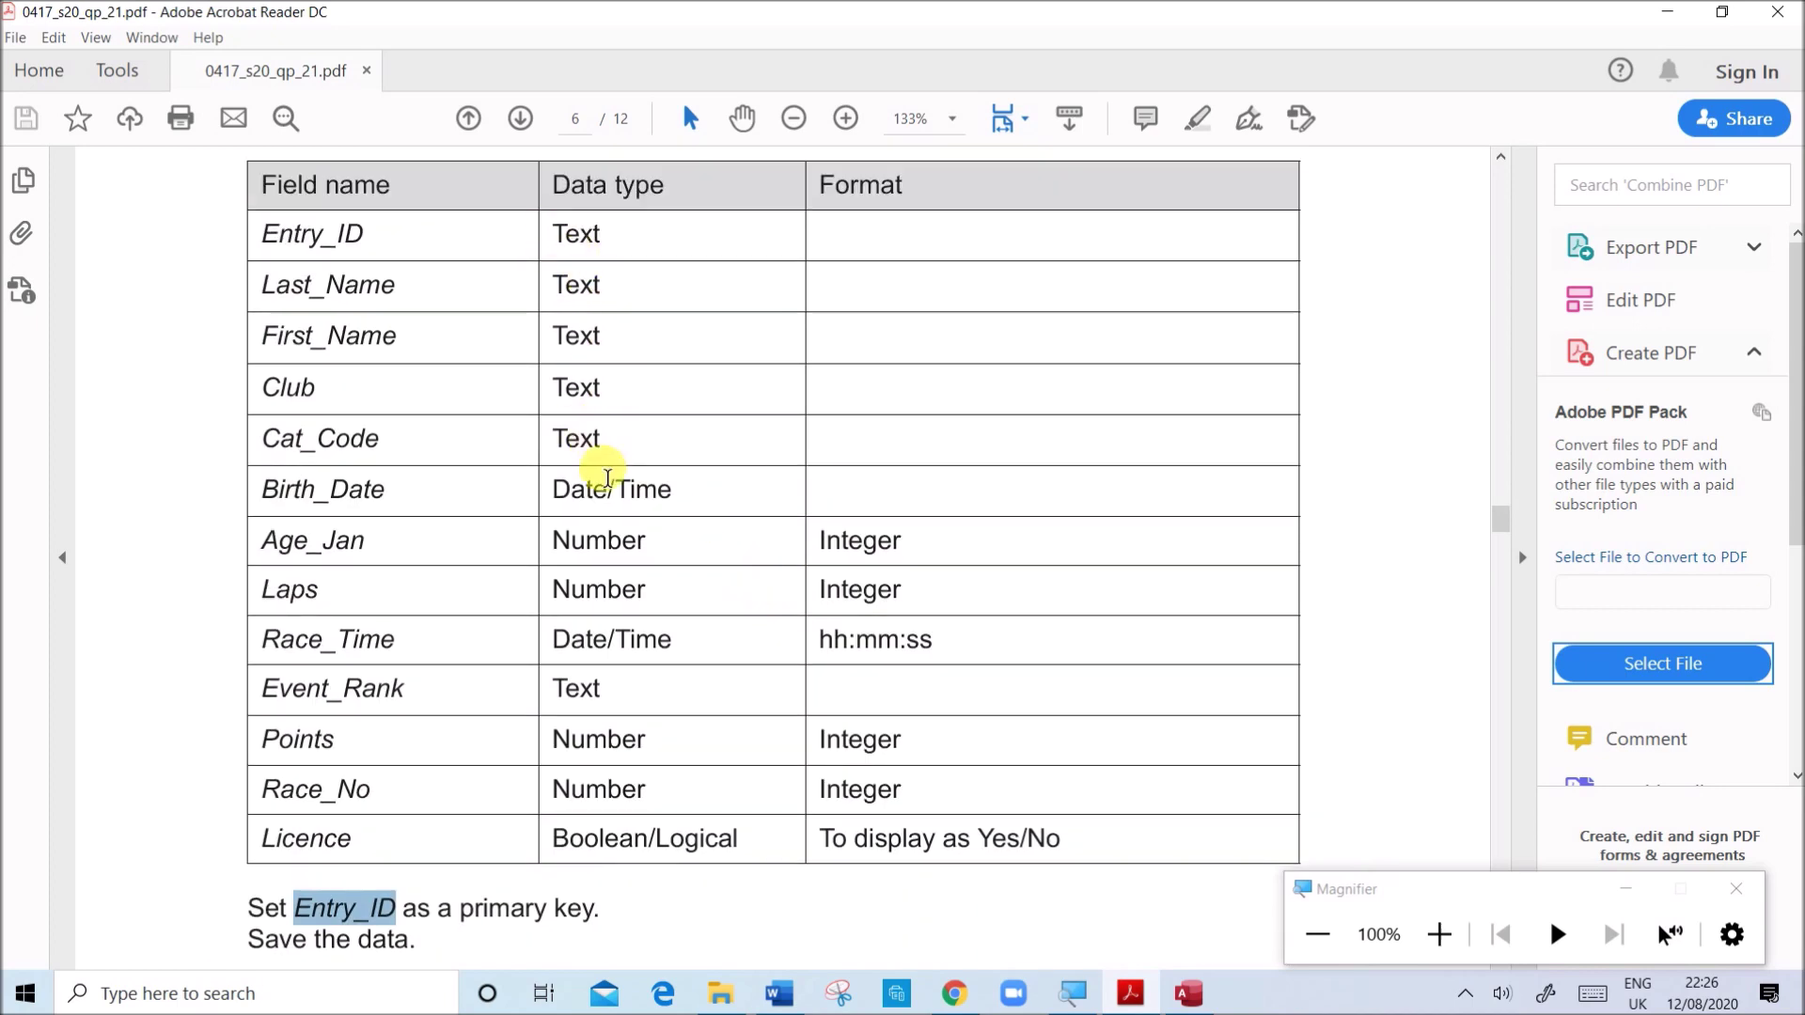
click(1189, 994)
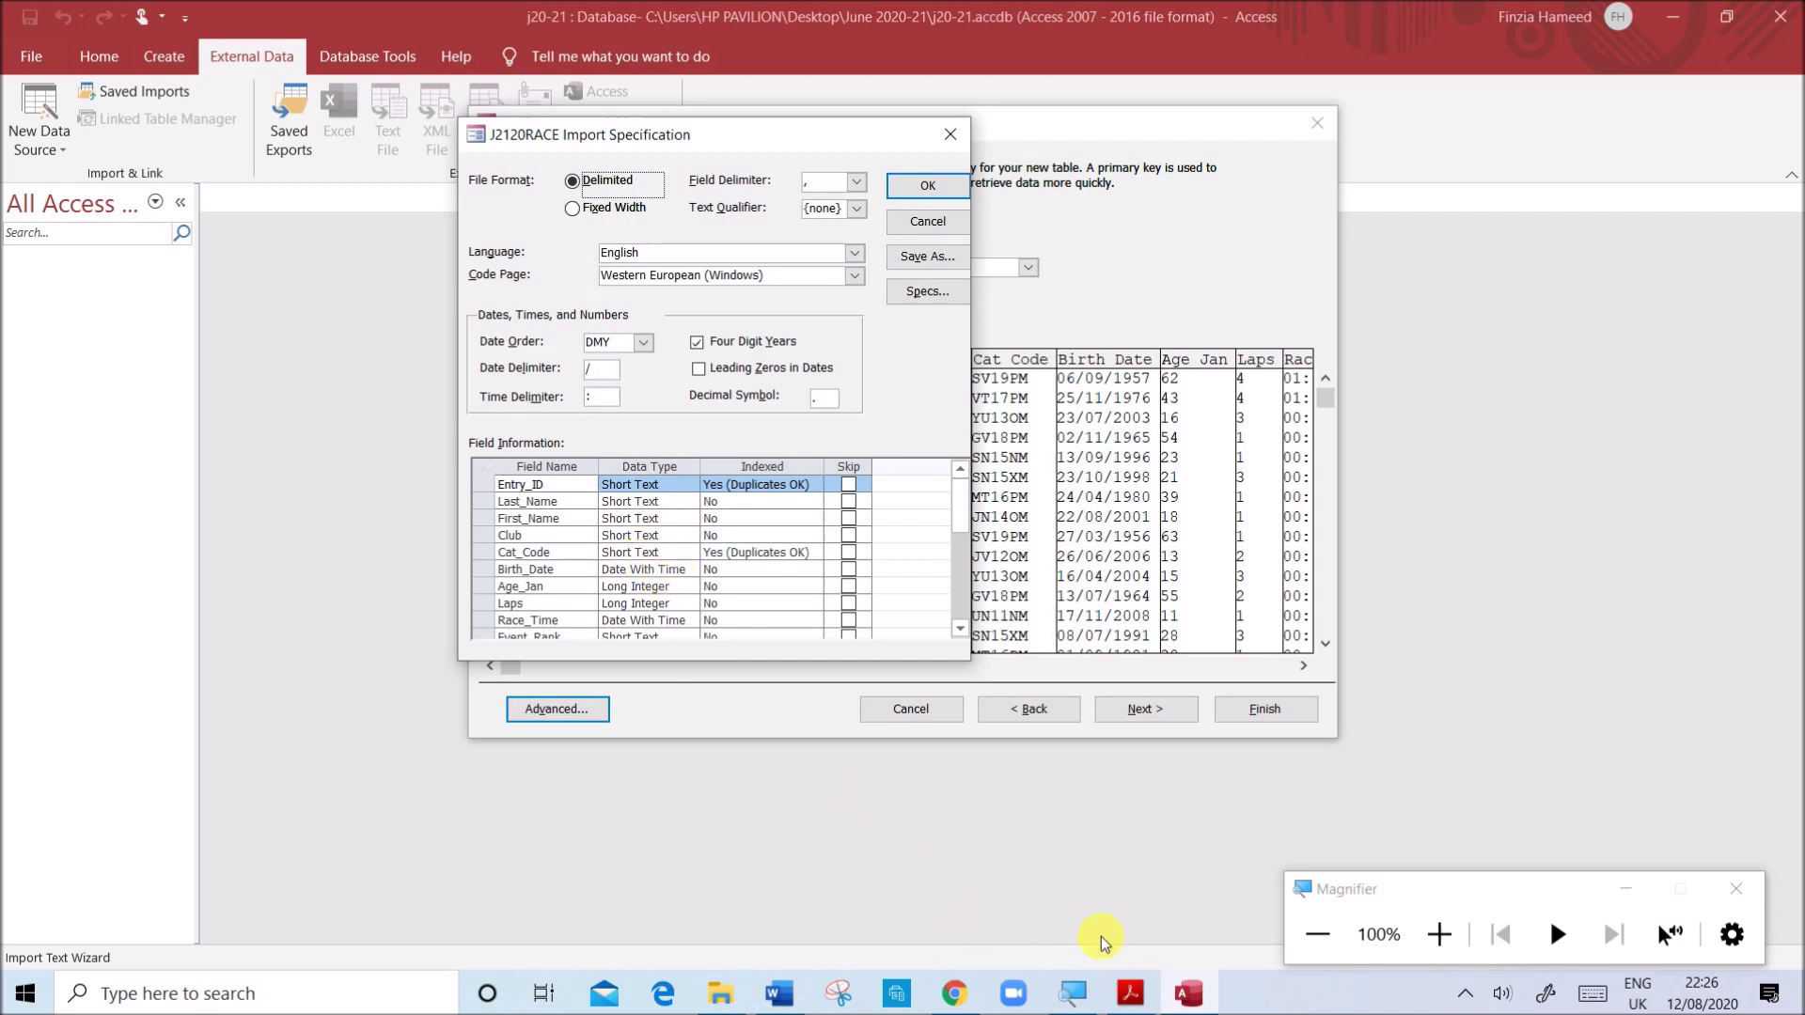
click(1130, 993)
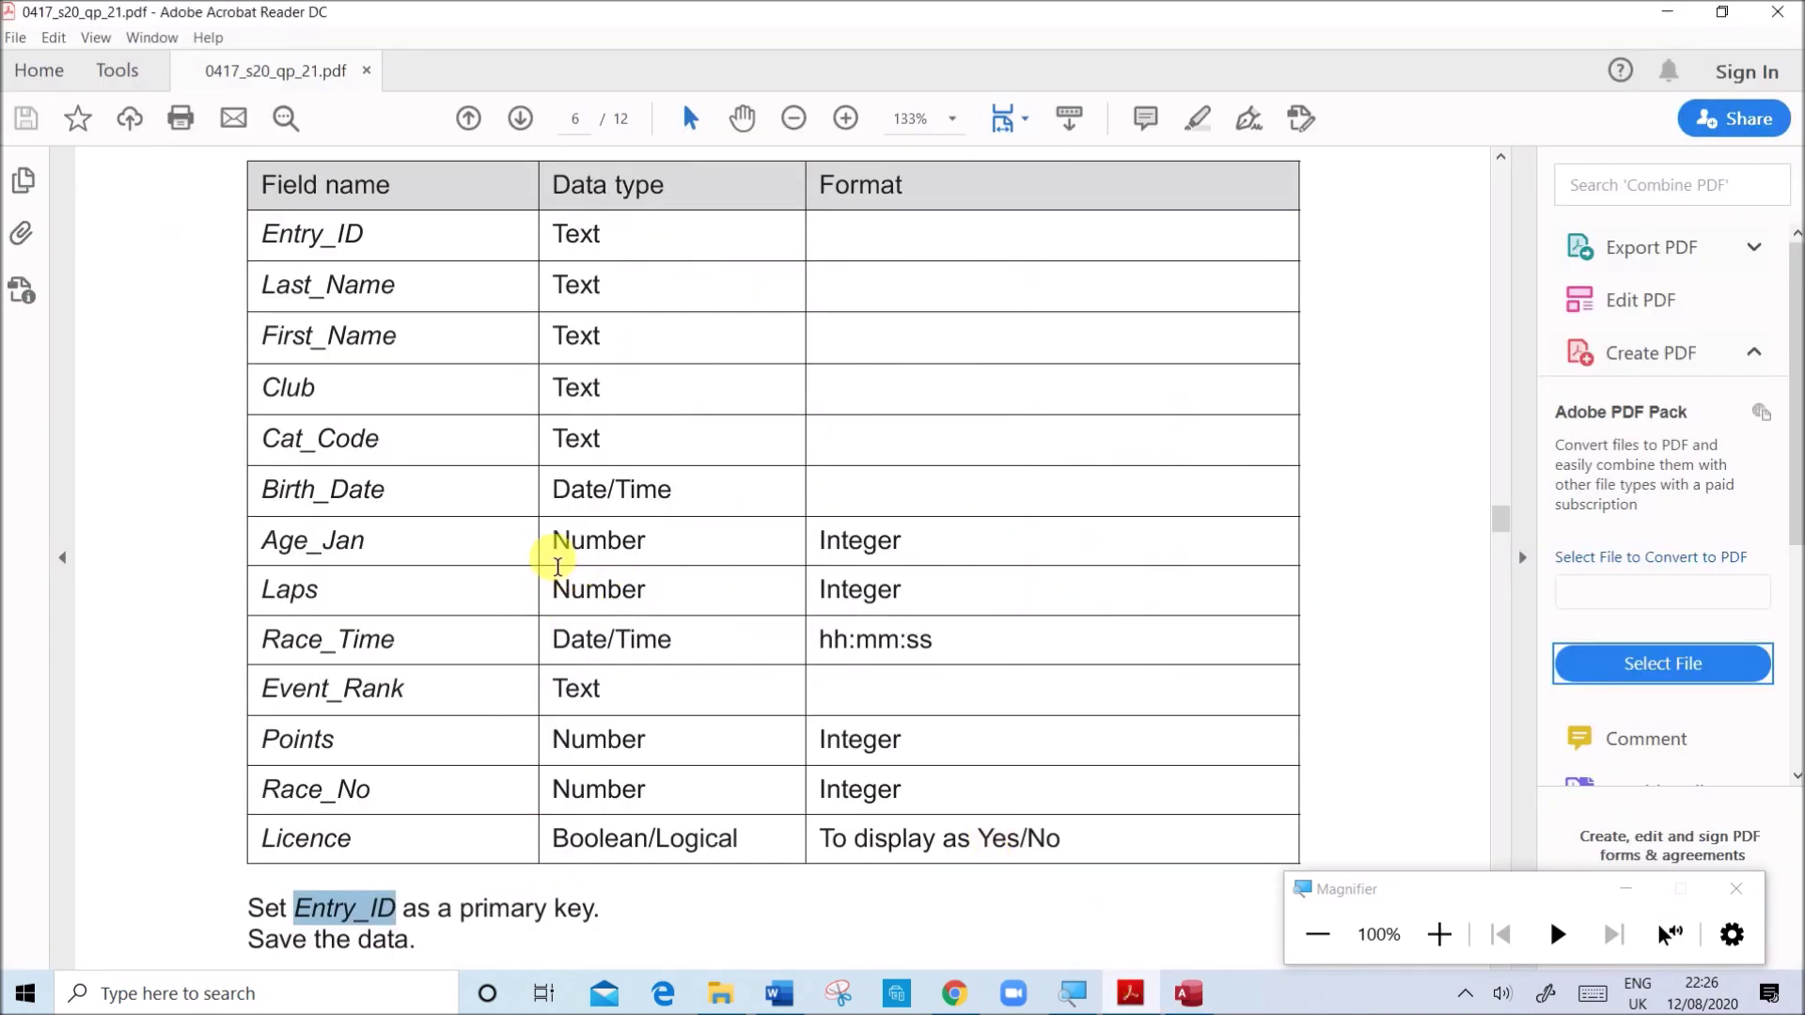
drag(559, 556, 905, 602)
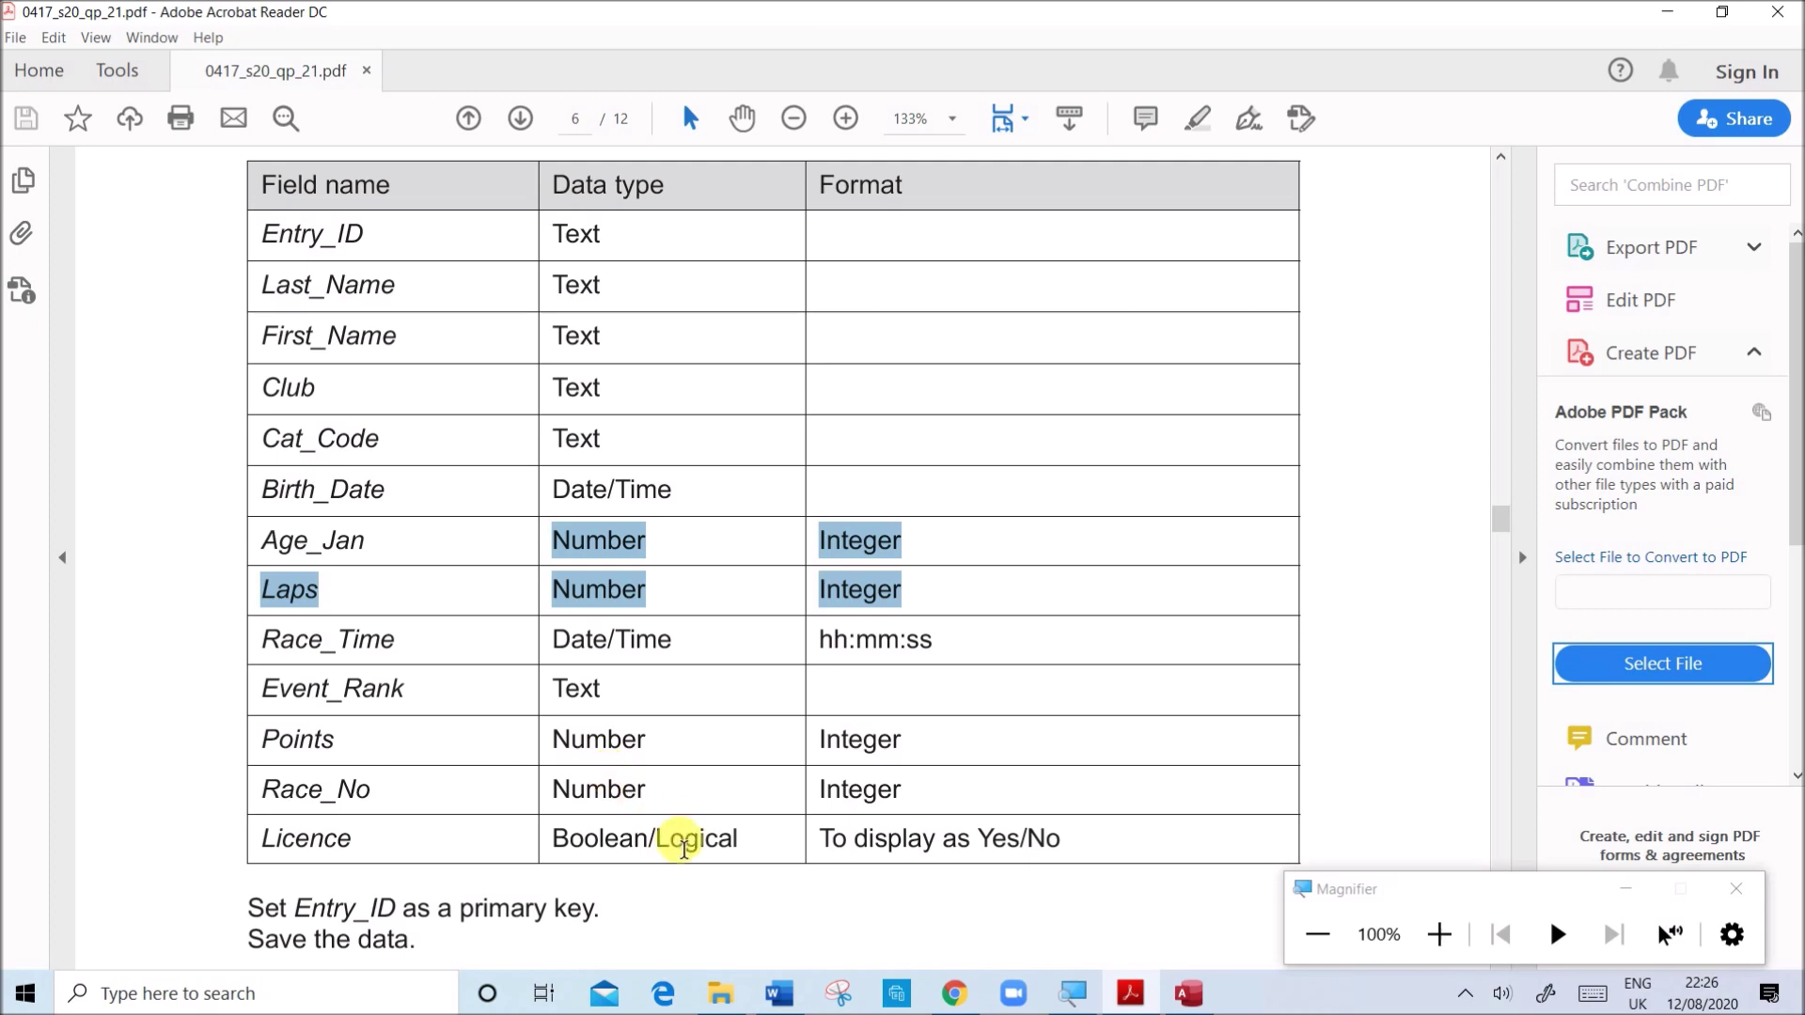
click(1192, 996)
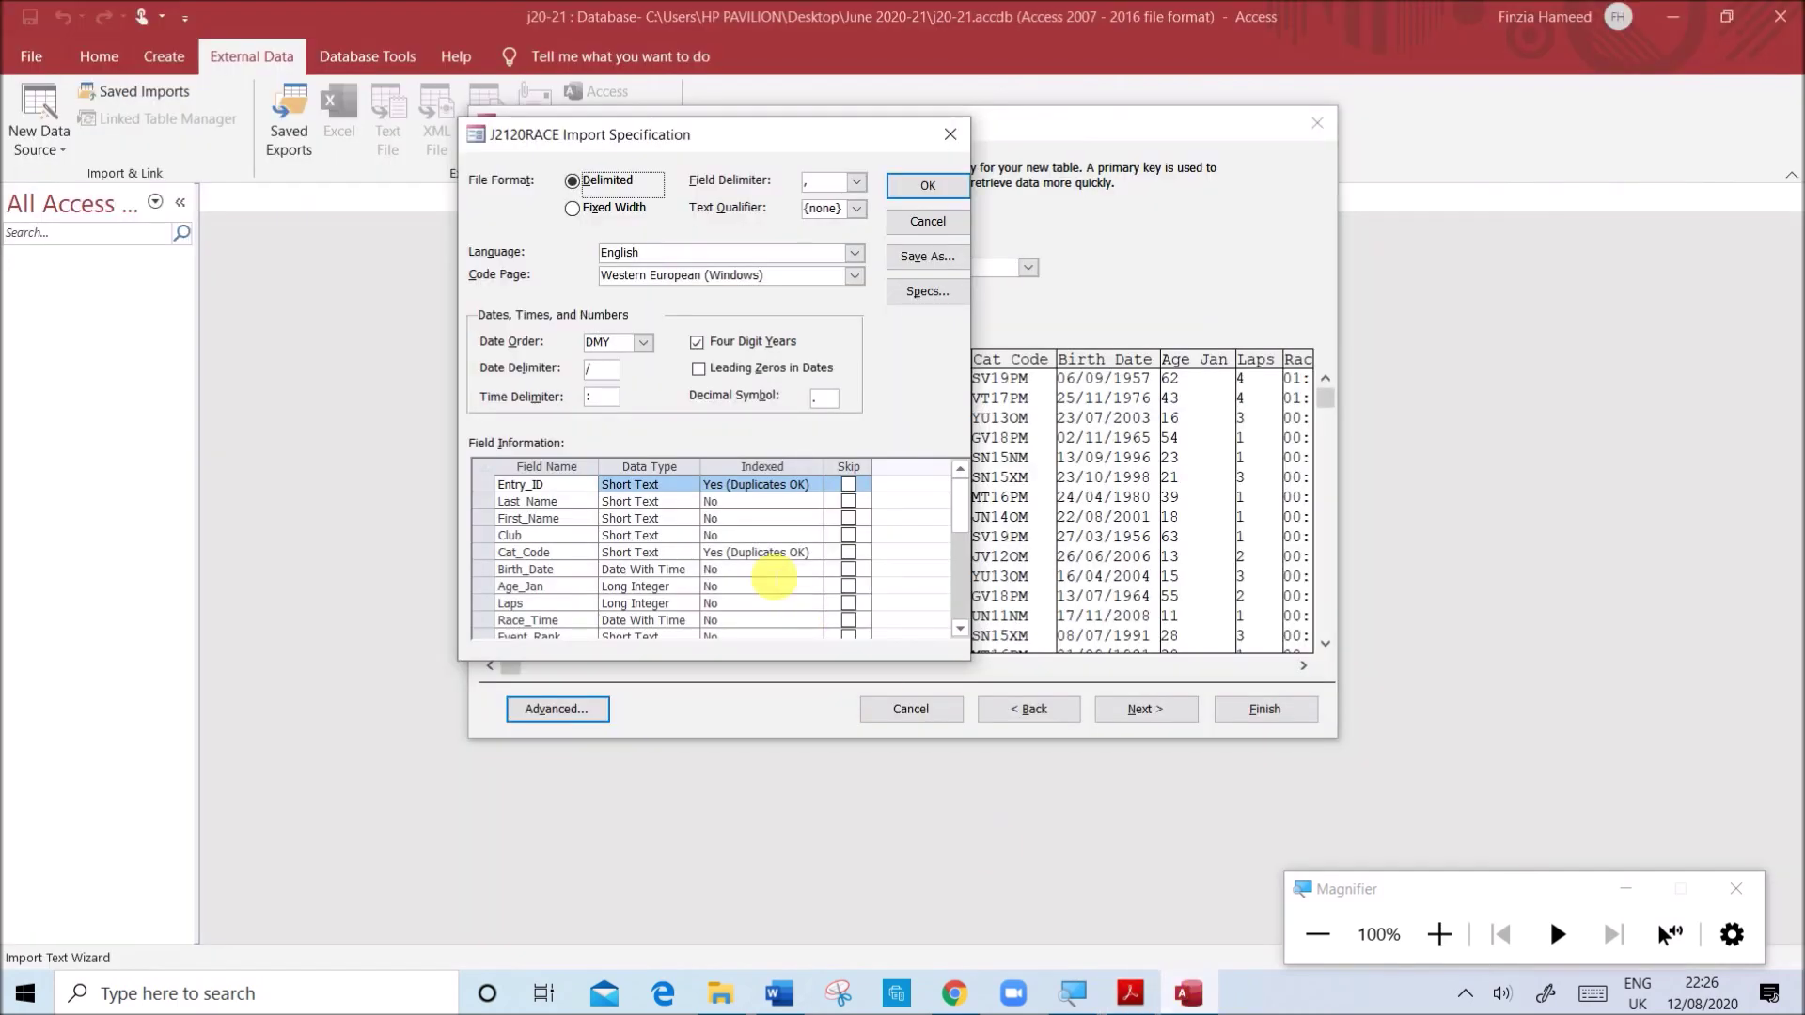
- Set Licence's data type to Yes/No and accept the import specification
scroll(686, 587, down, 1)
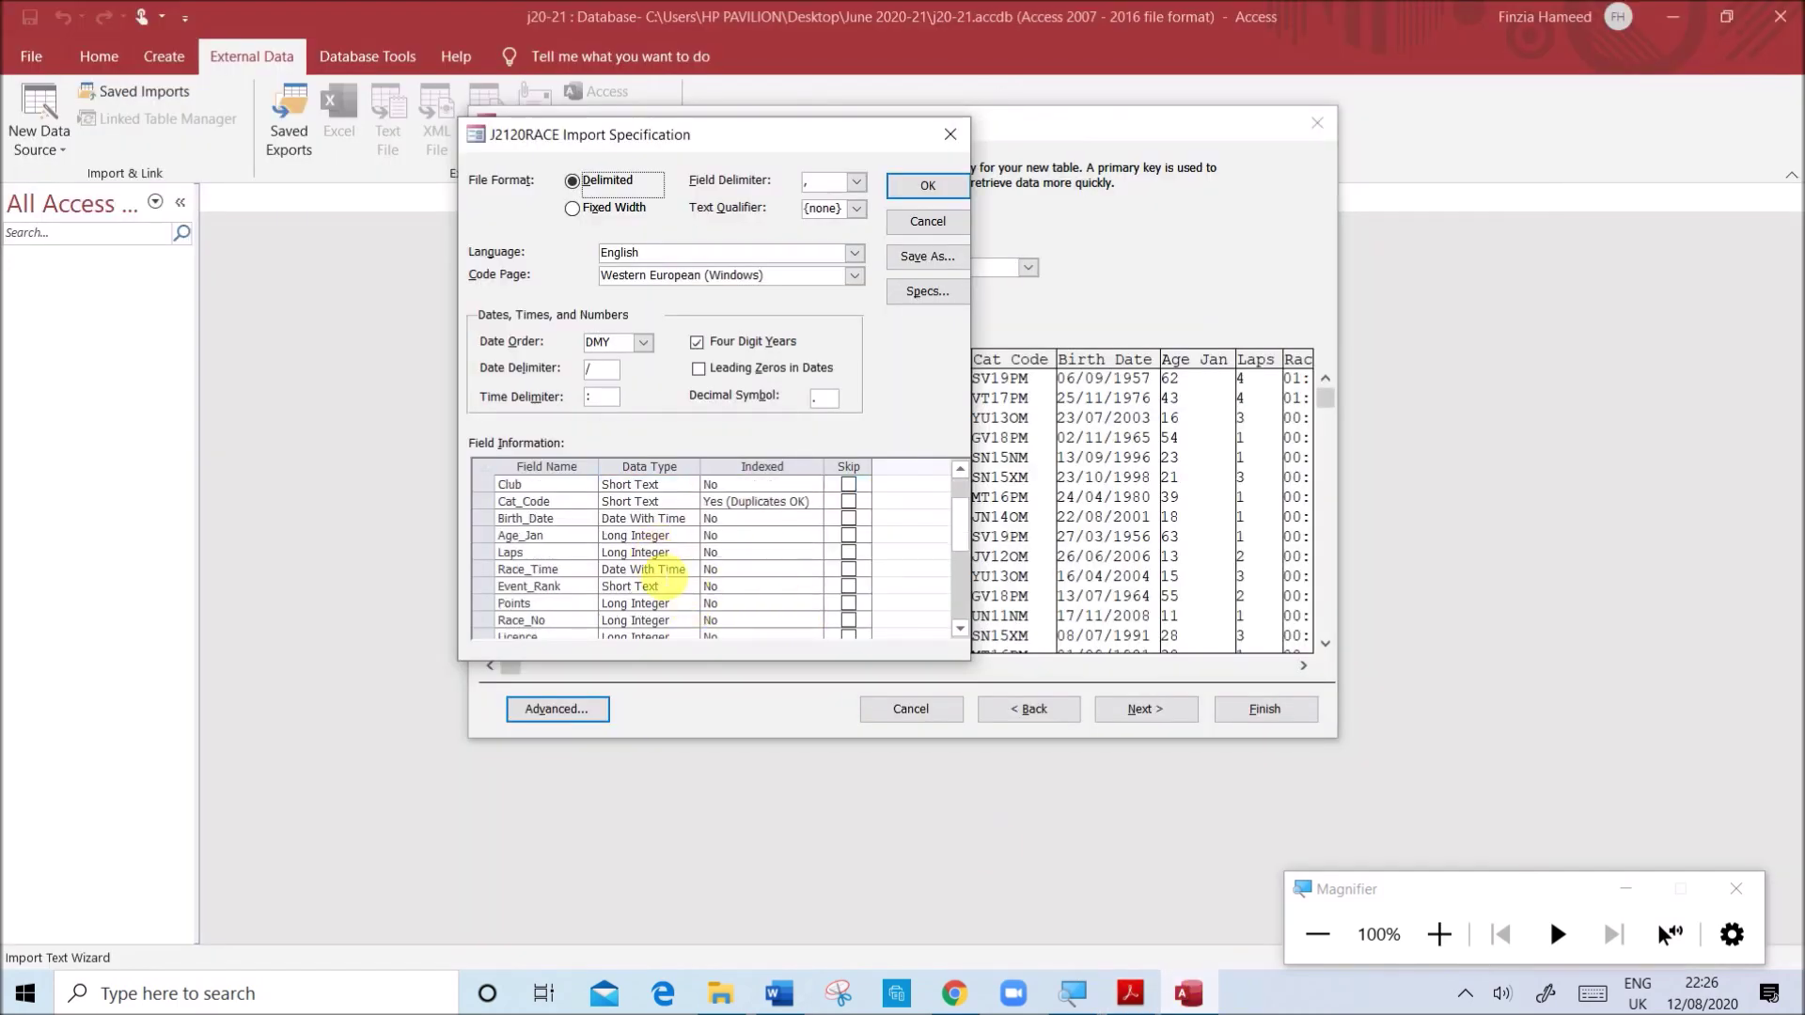
click(659, 586)
scroll(647, 577, down, 2)
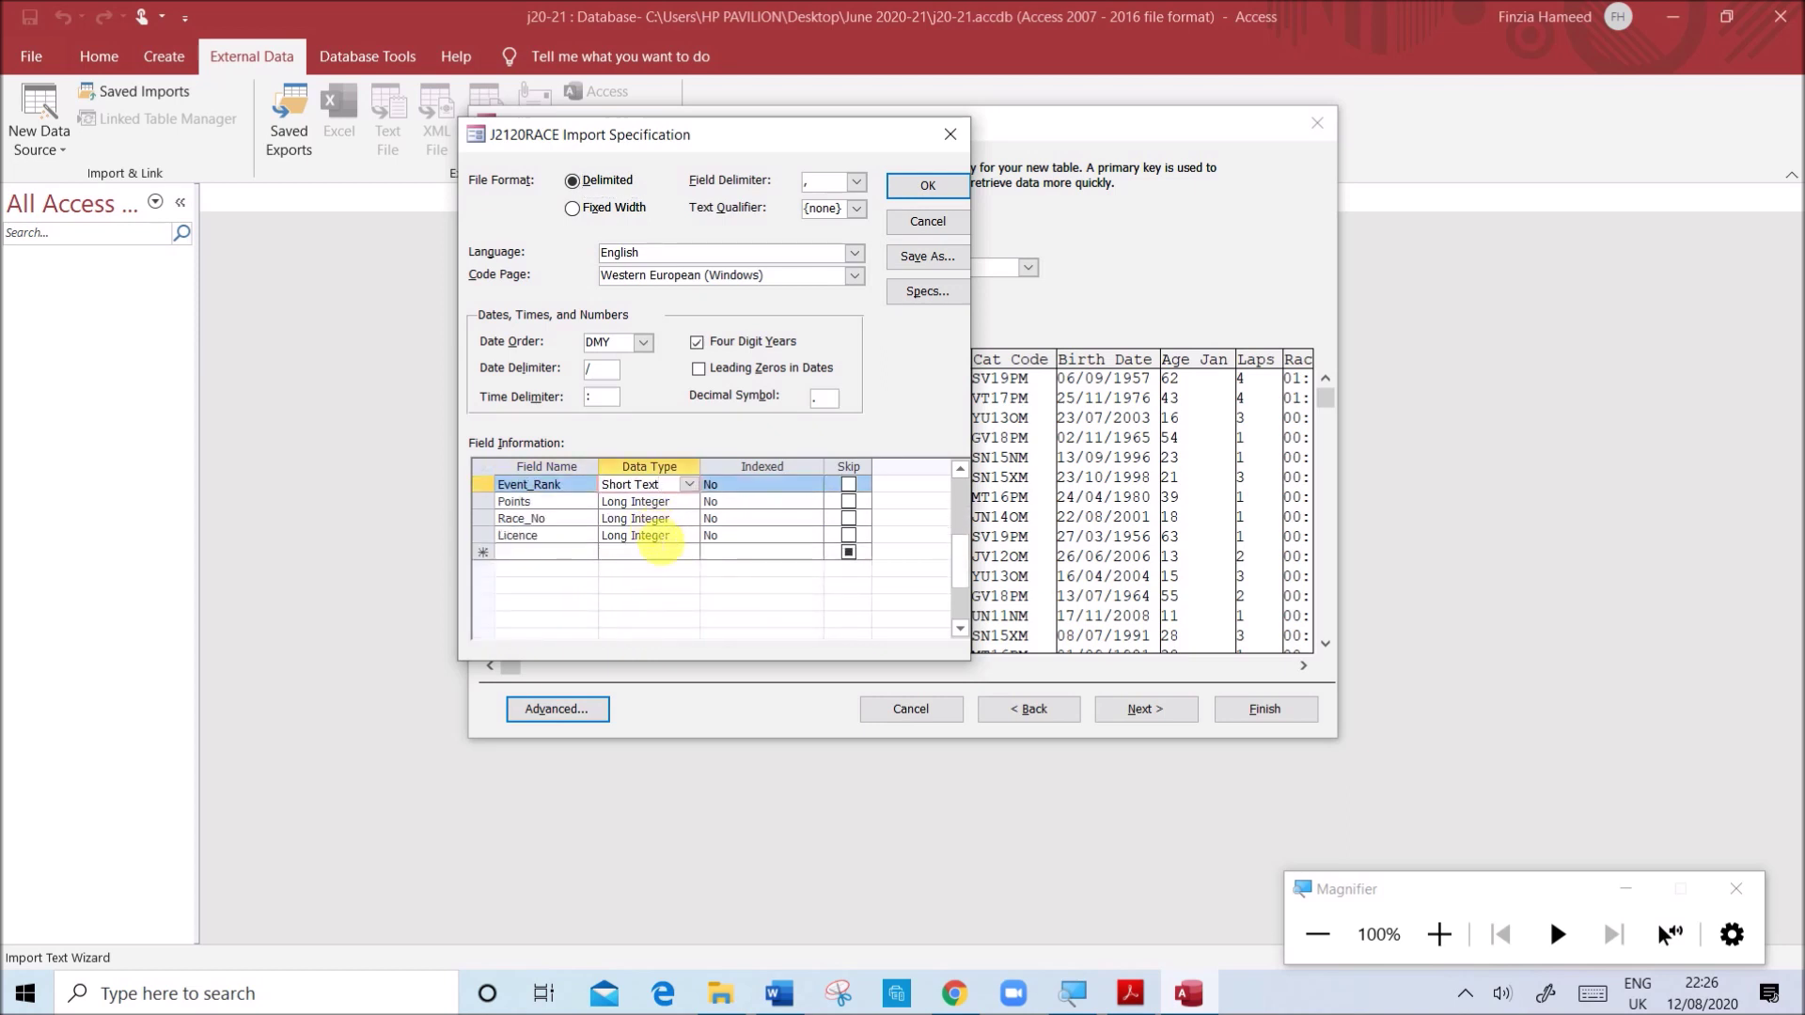
click(659, 536)
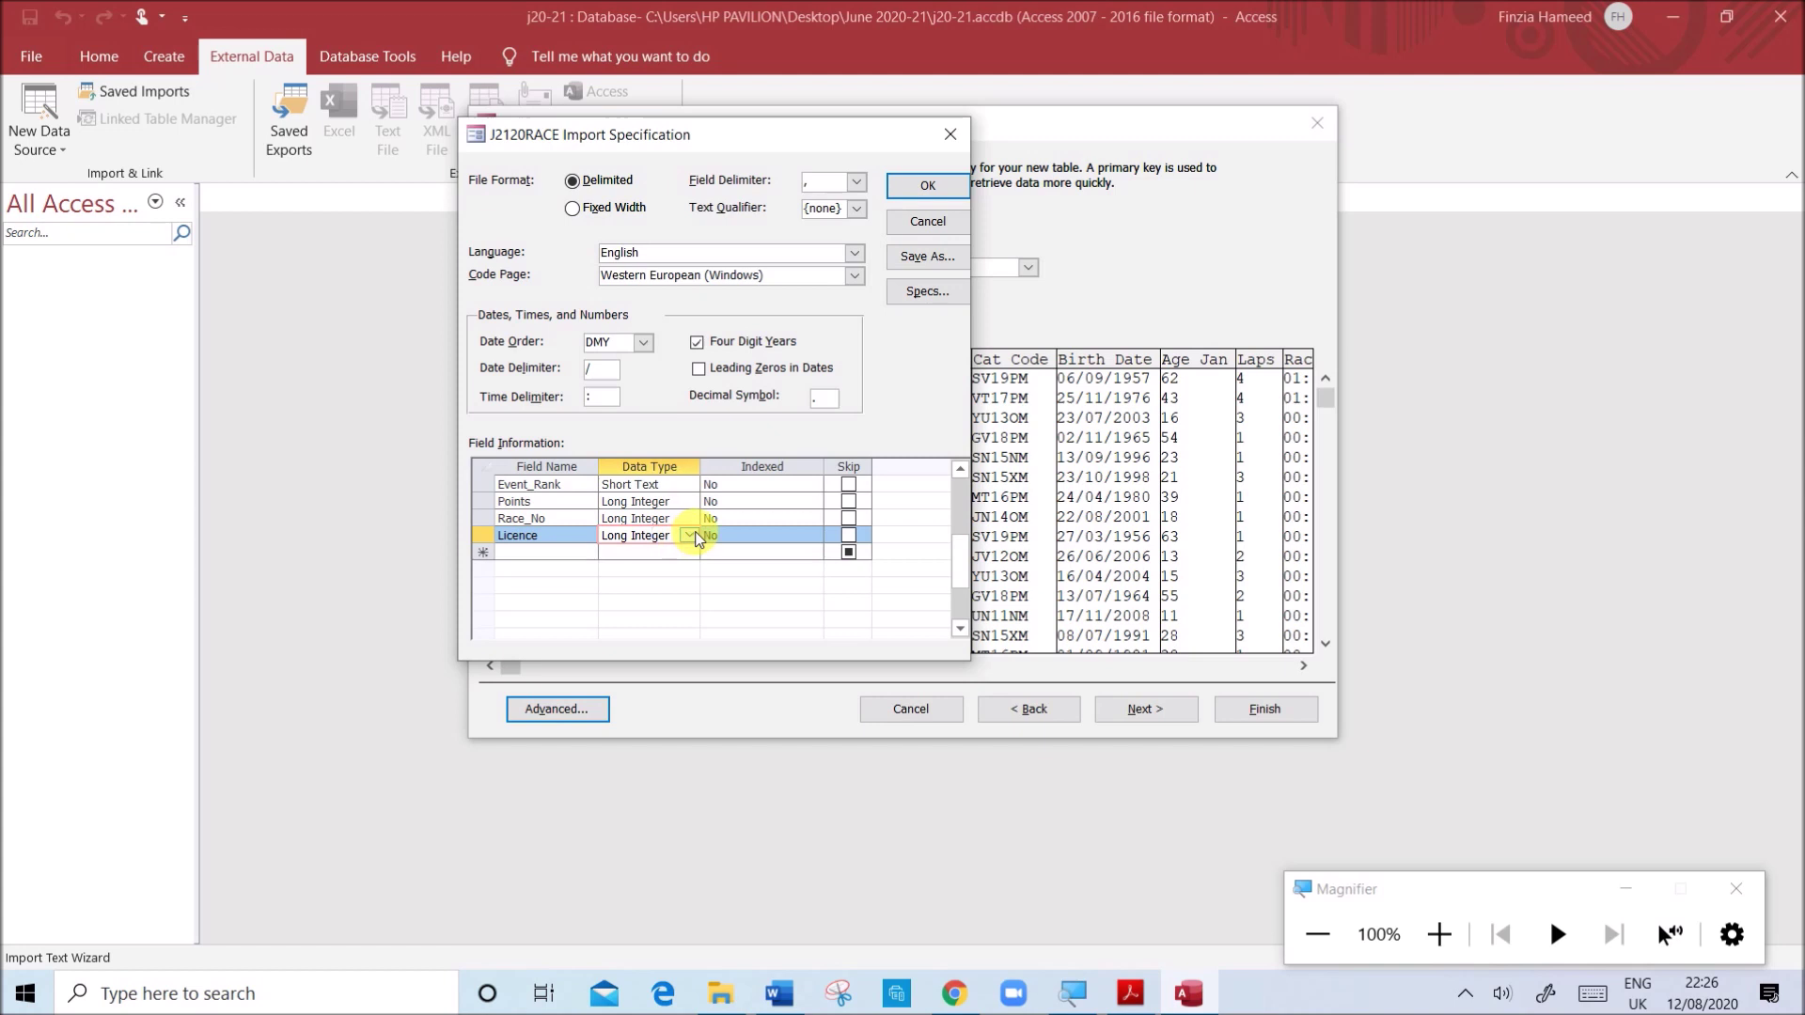
click(689, 536)
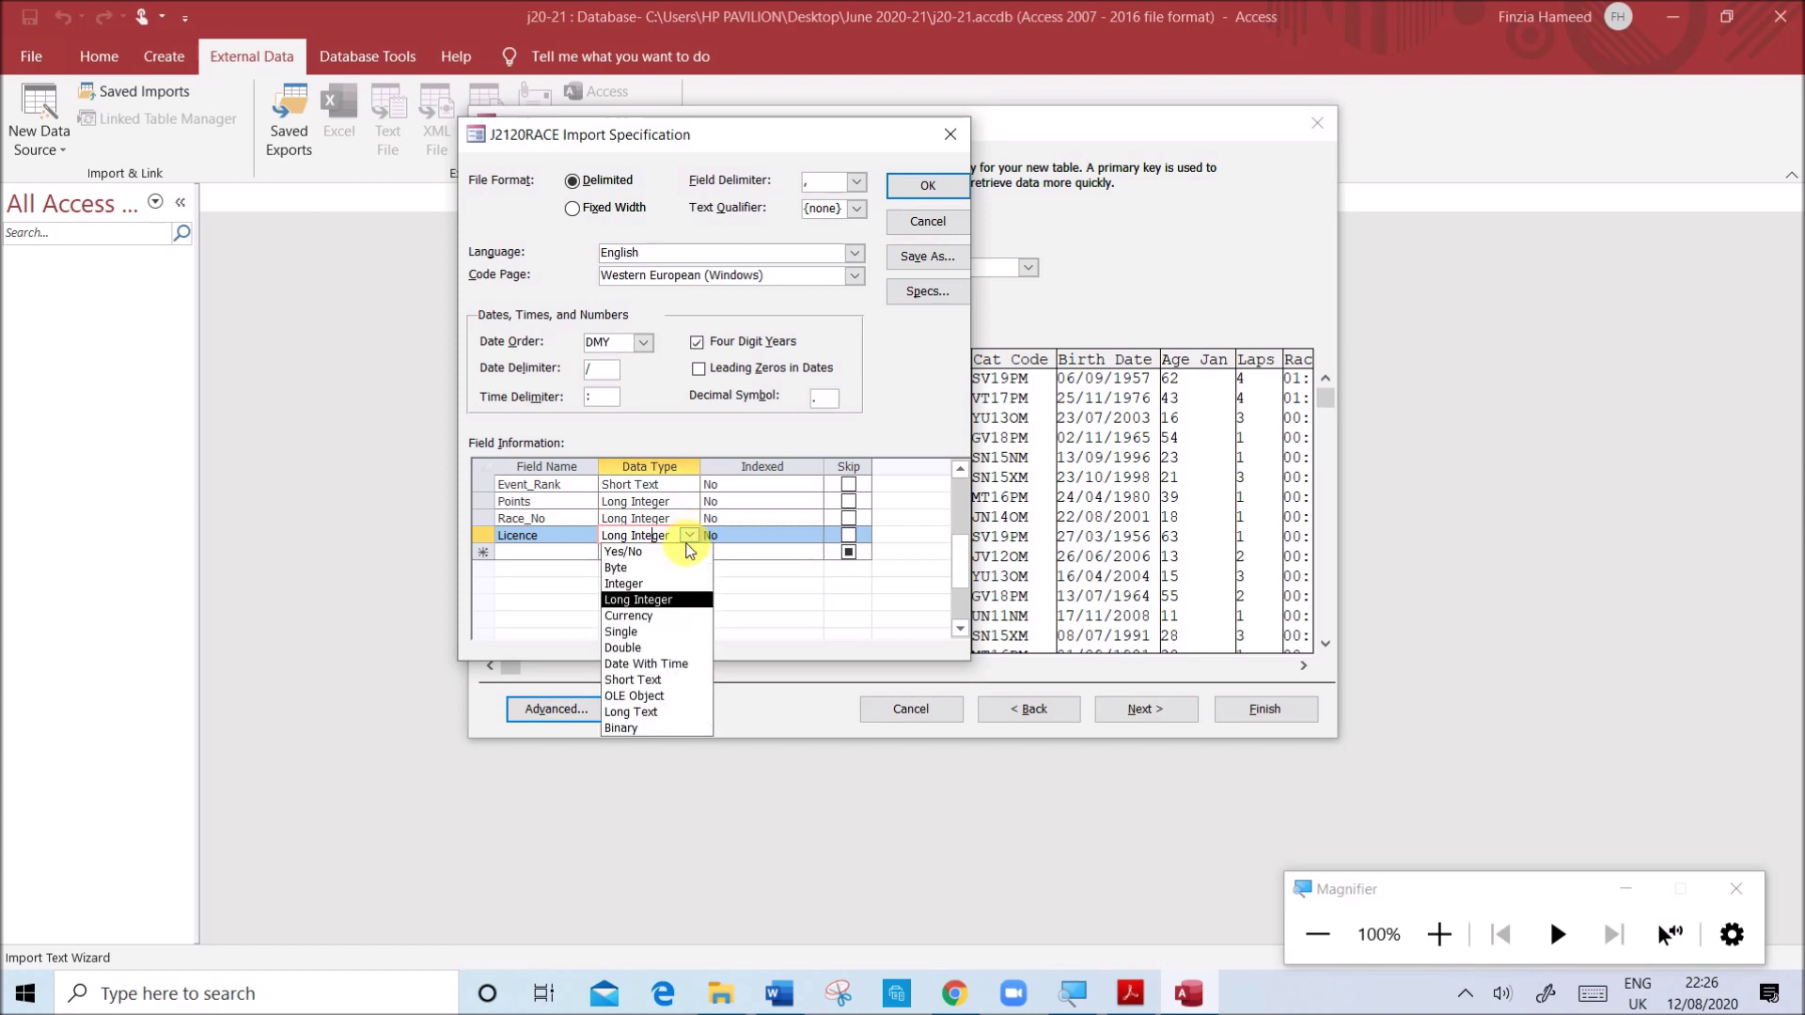
click(665, 553)
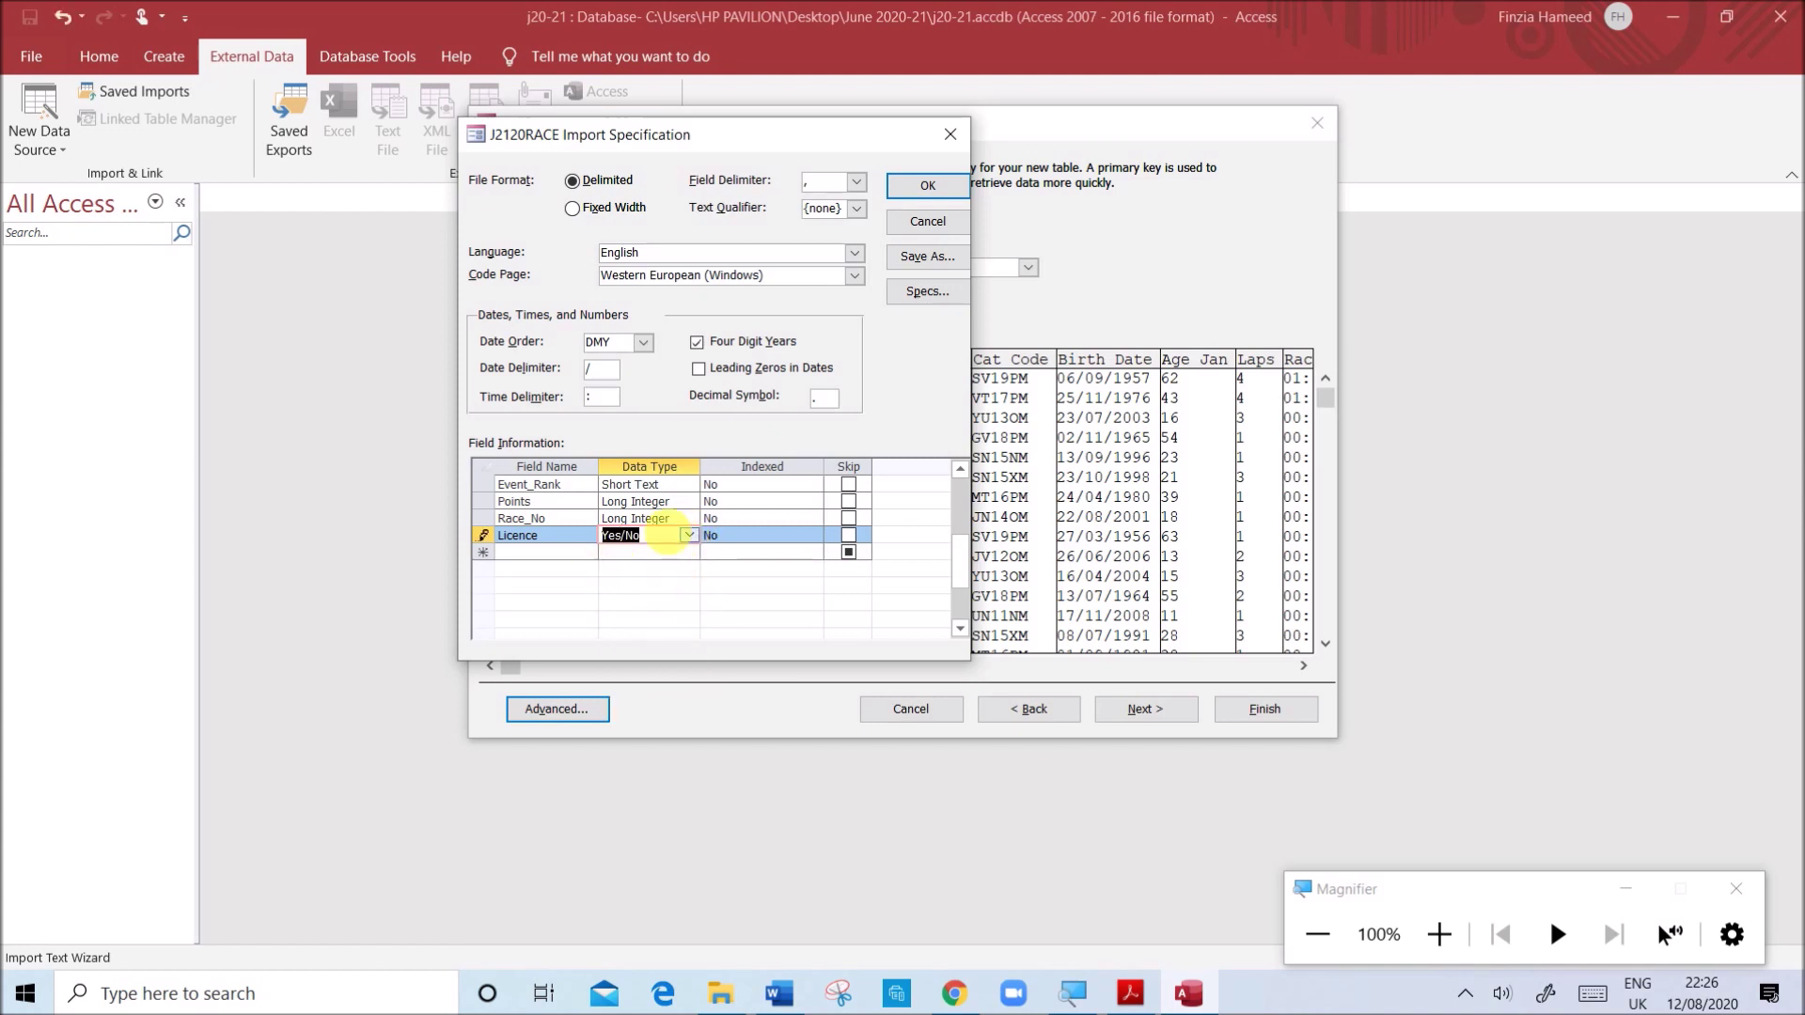
drag(715, 141, 628, 280)
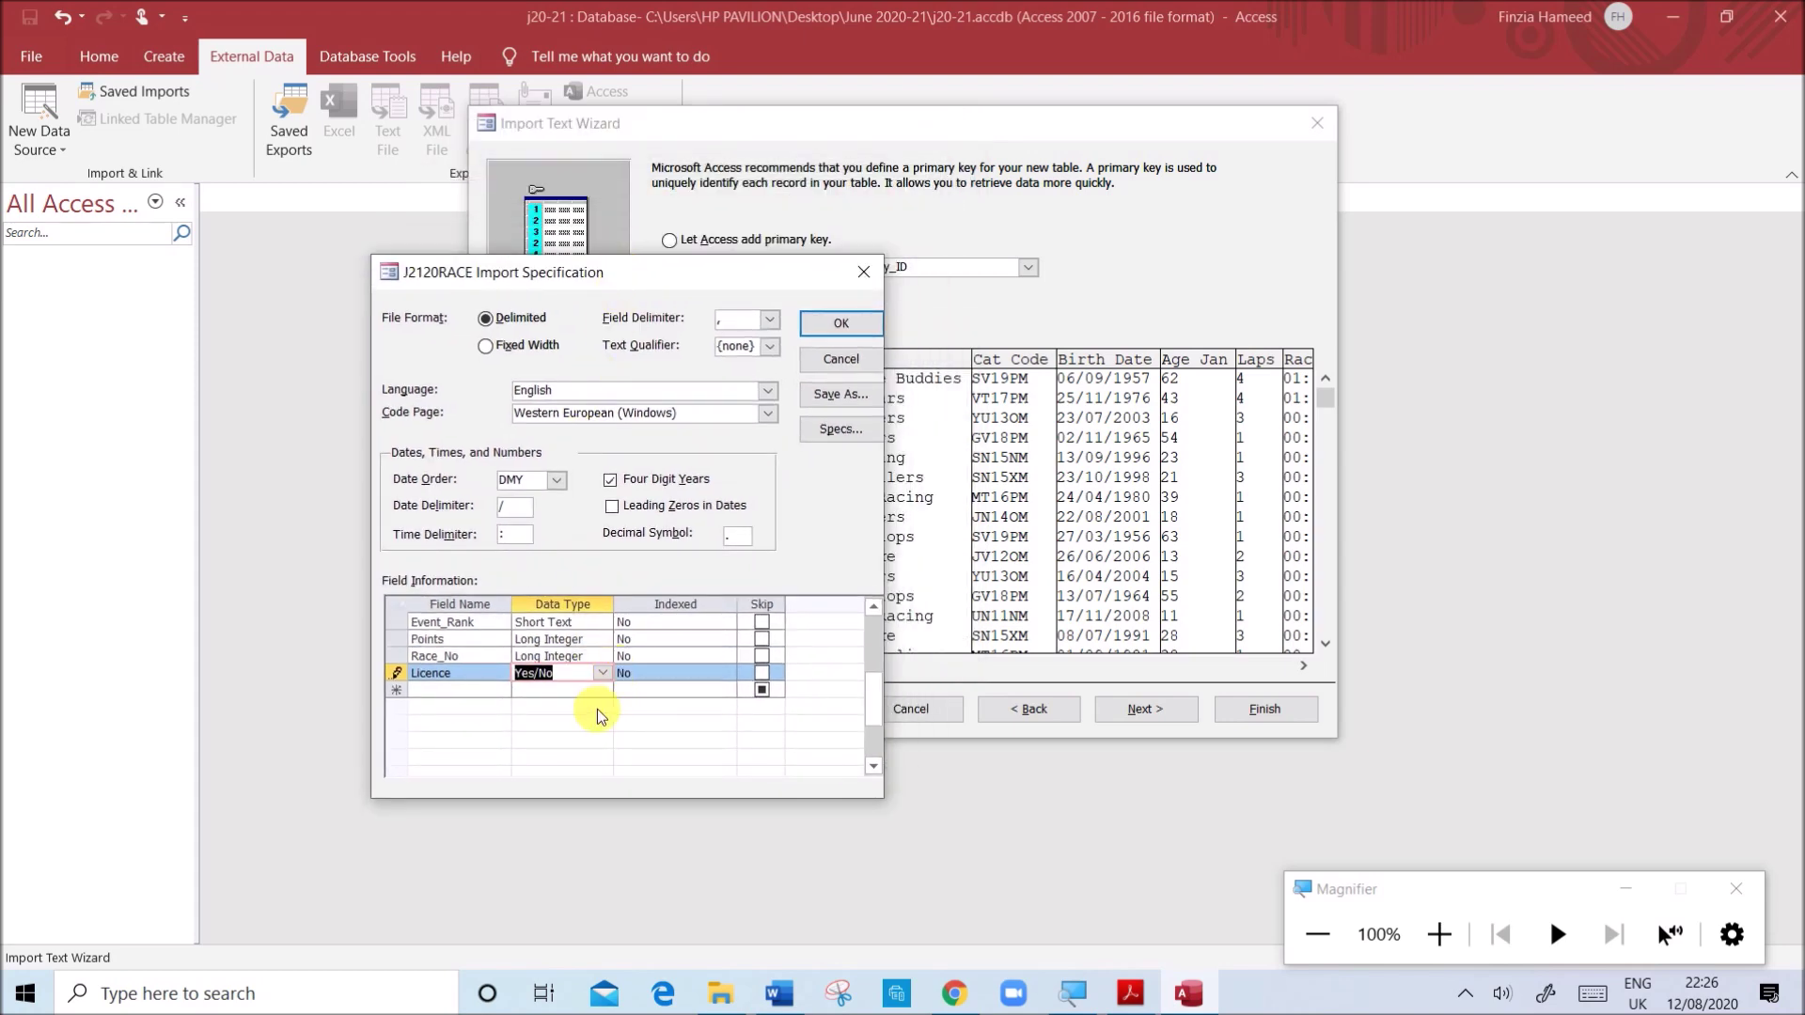
click(1137, 989)
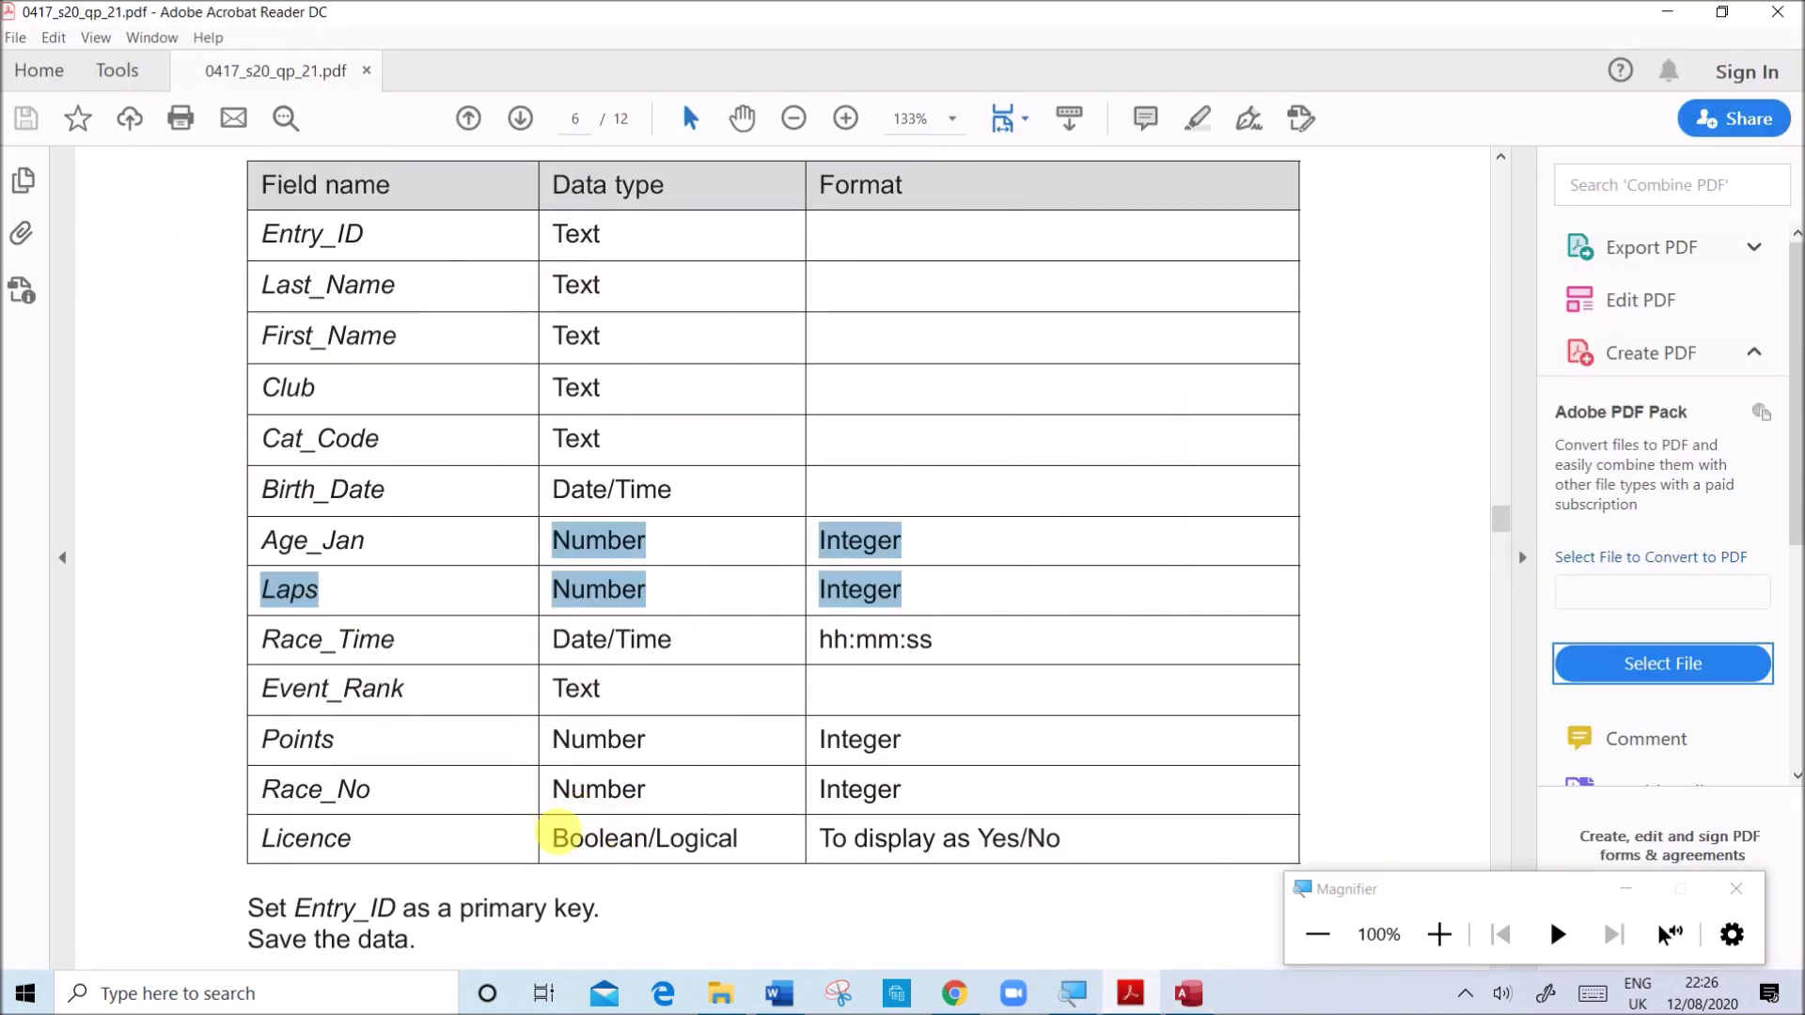
click(1189, 992)
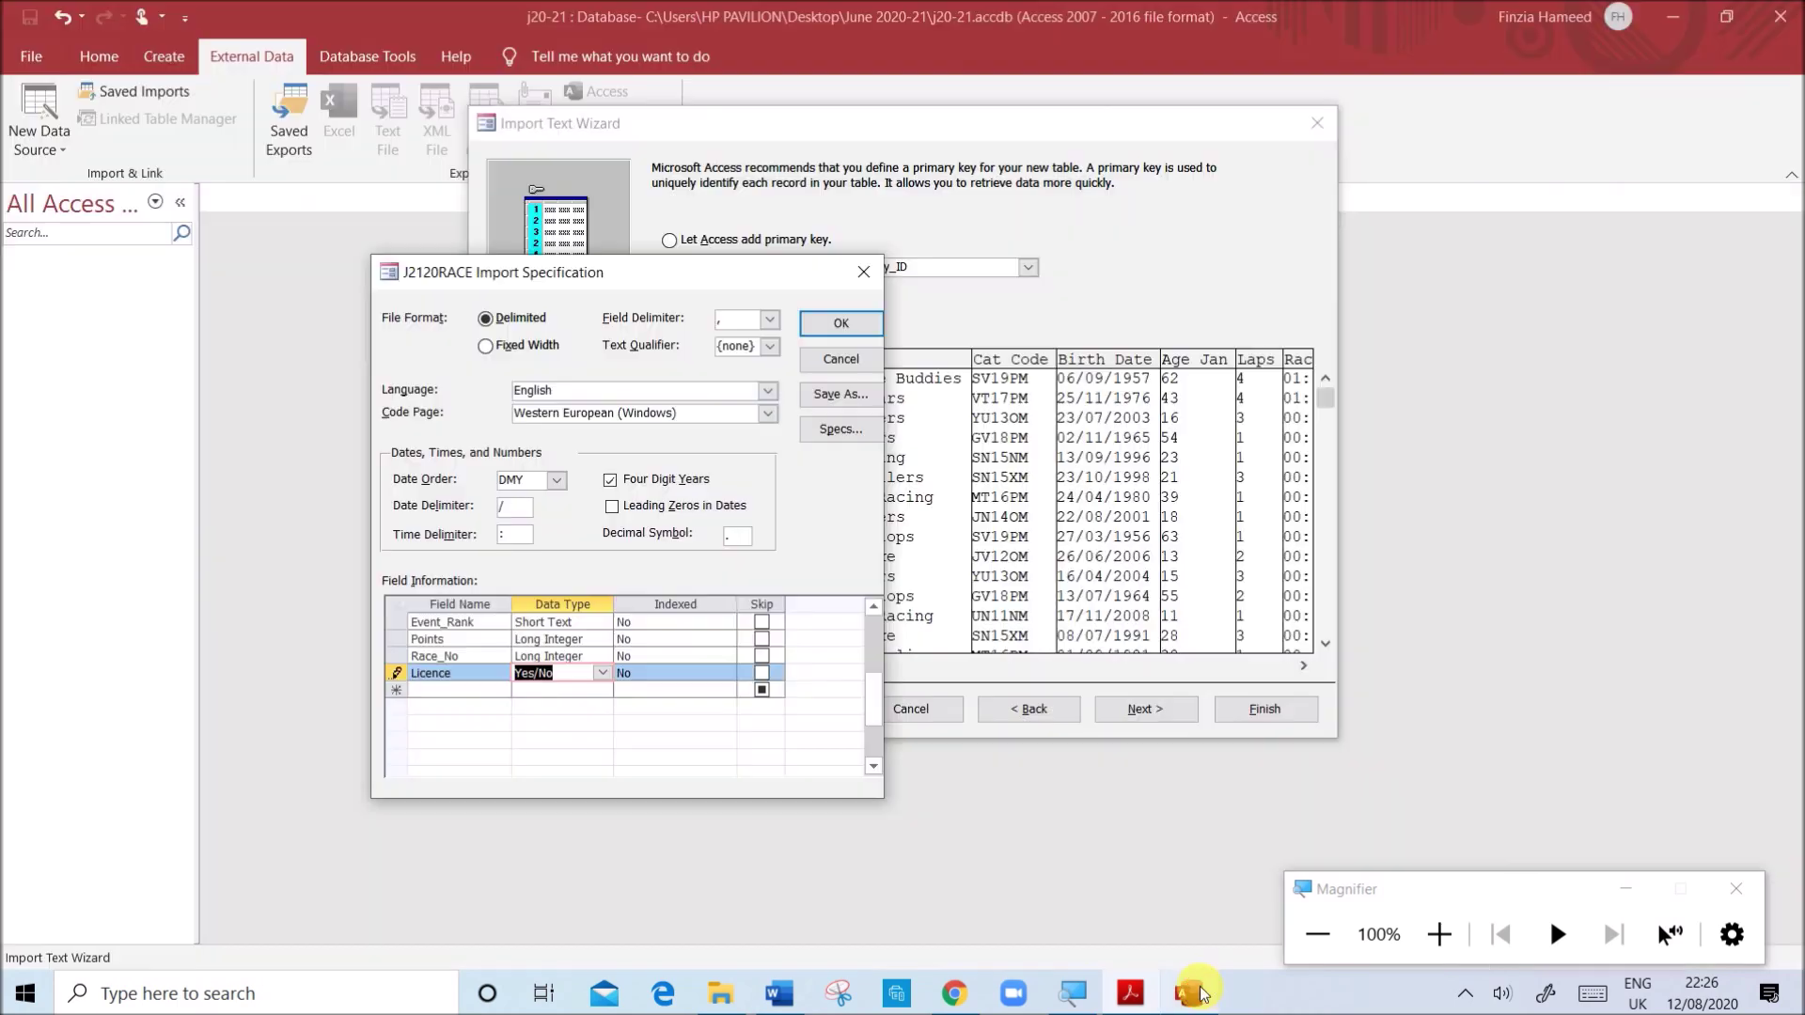
click(839, 320)
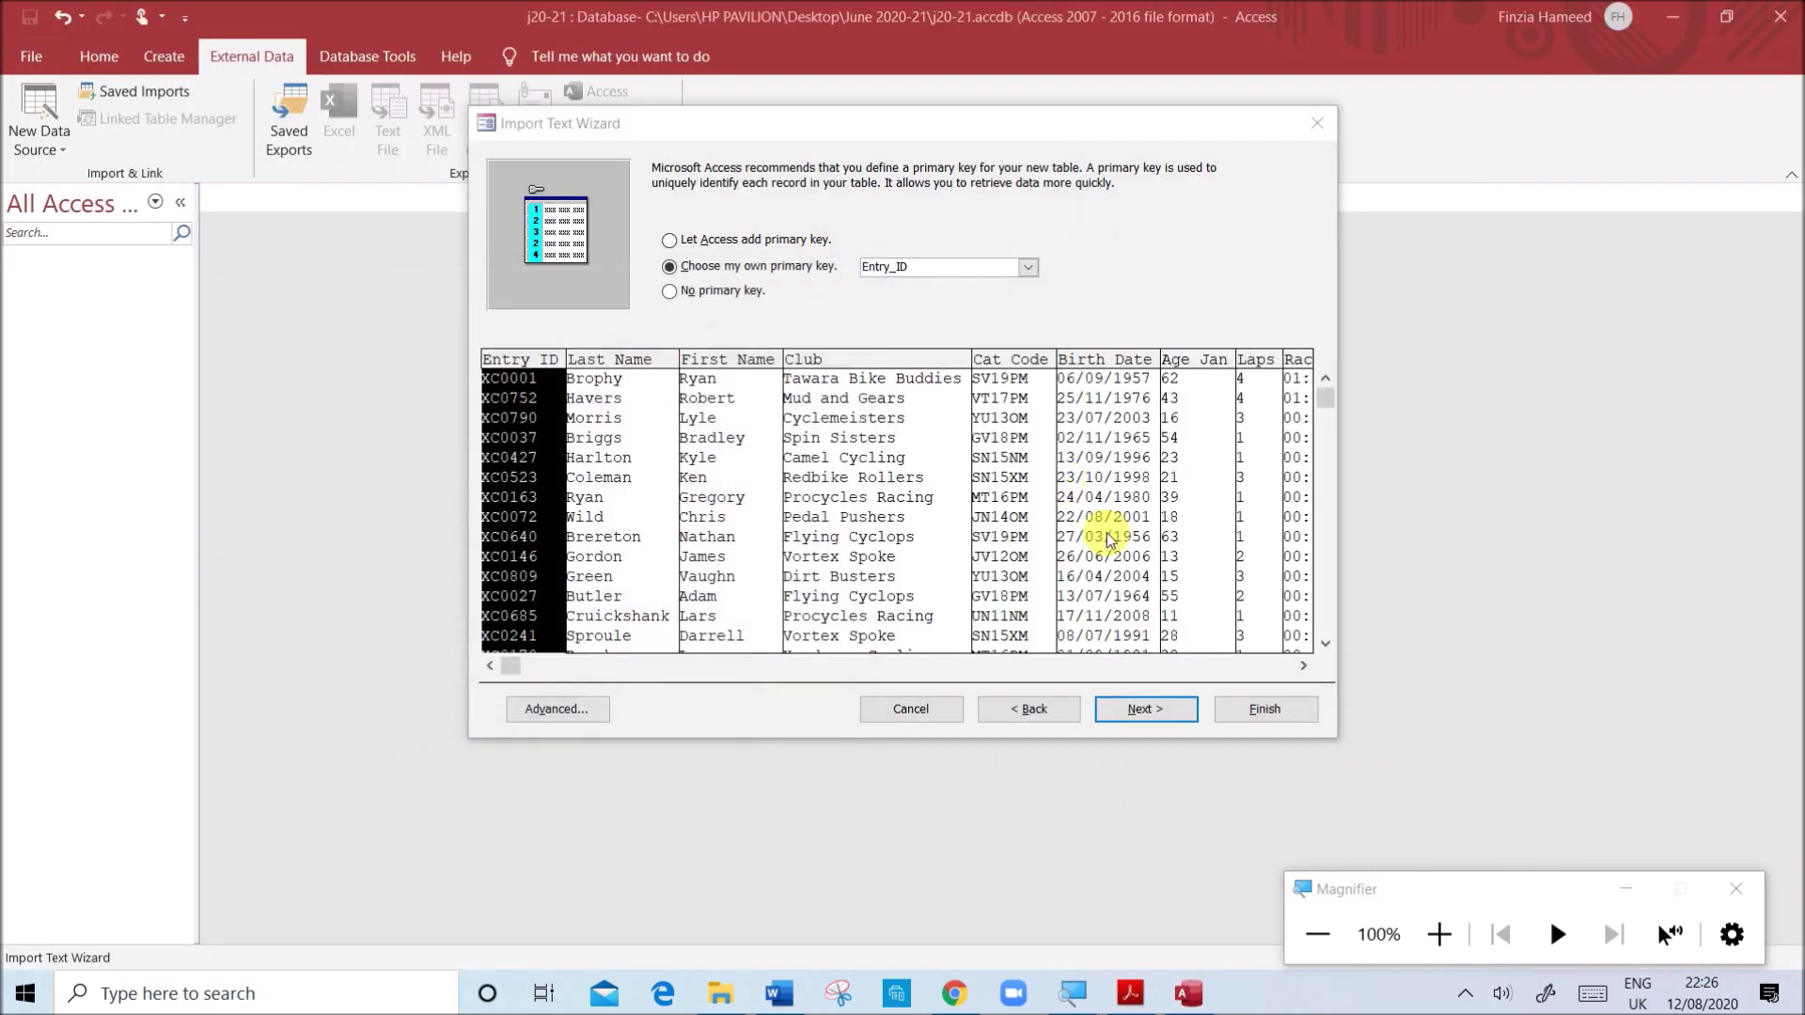
- Finish importing J2120RACE as a new table and open it in Design view
click(1164, 710)
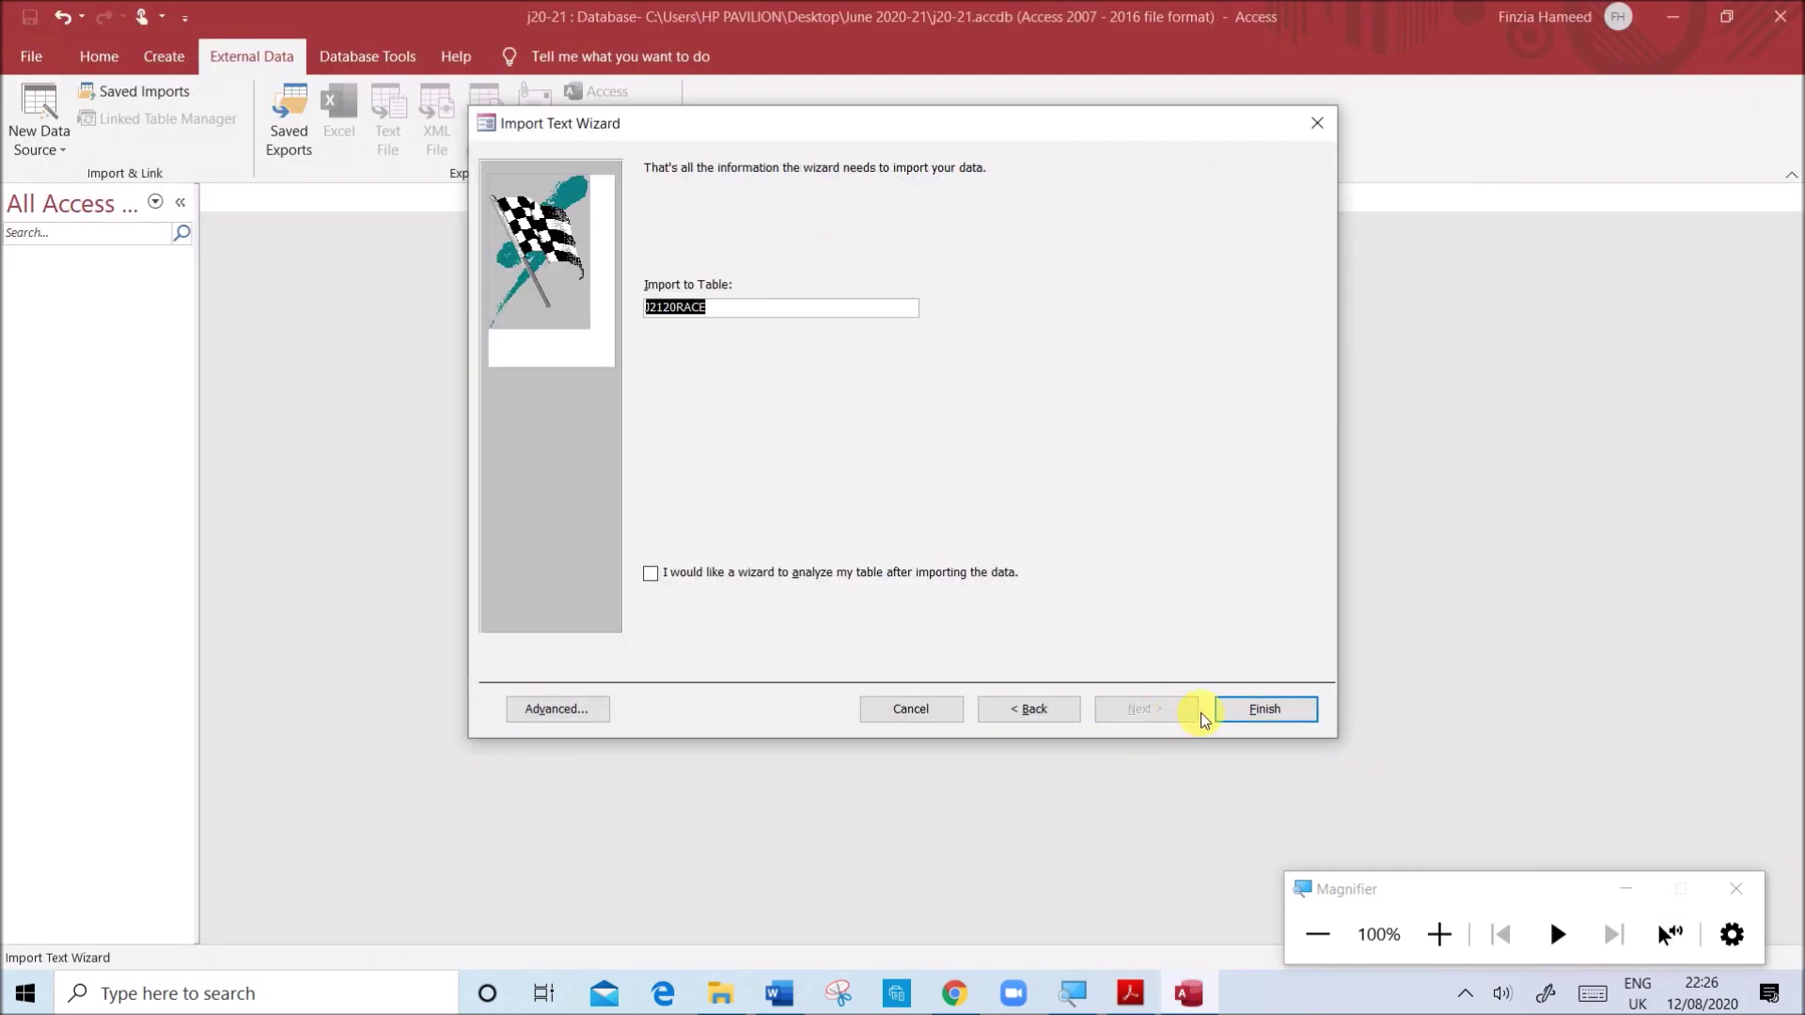
click(1260, 720)
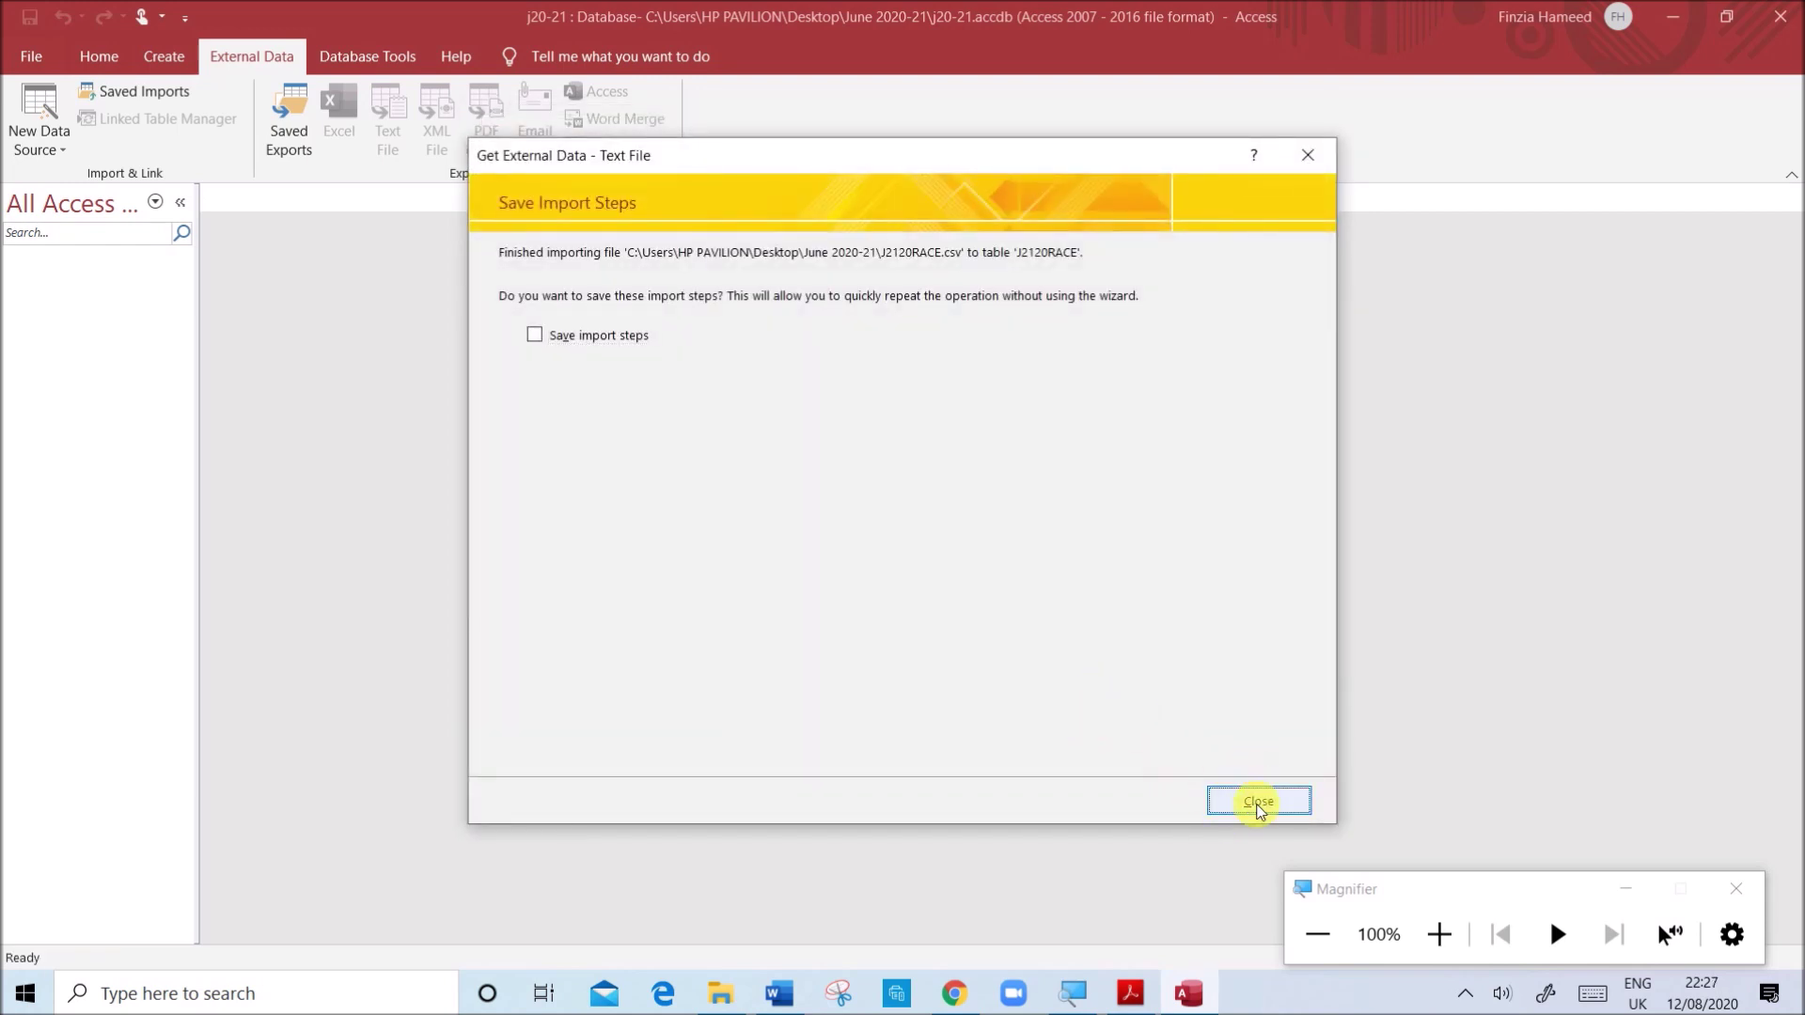
click(1257, 802)
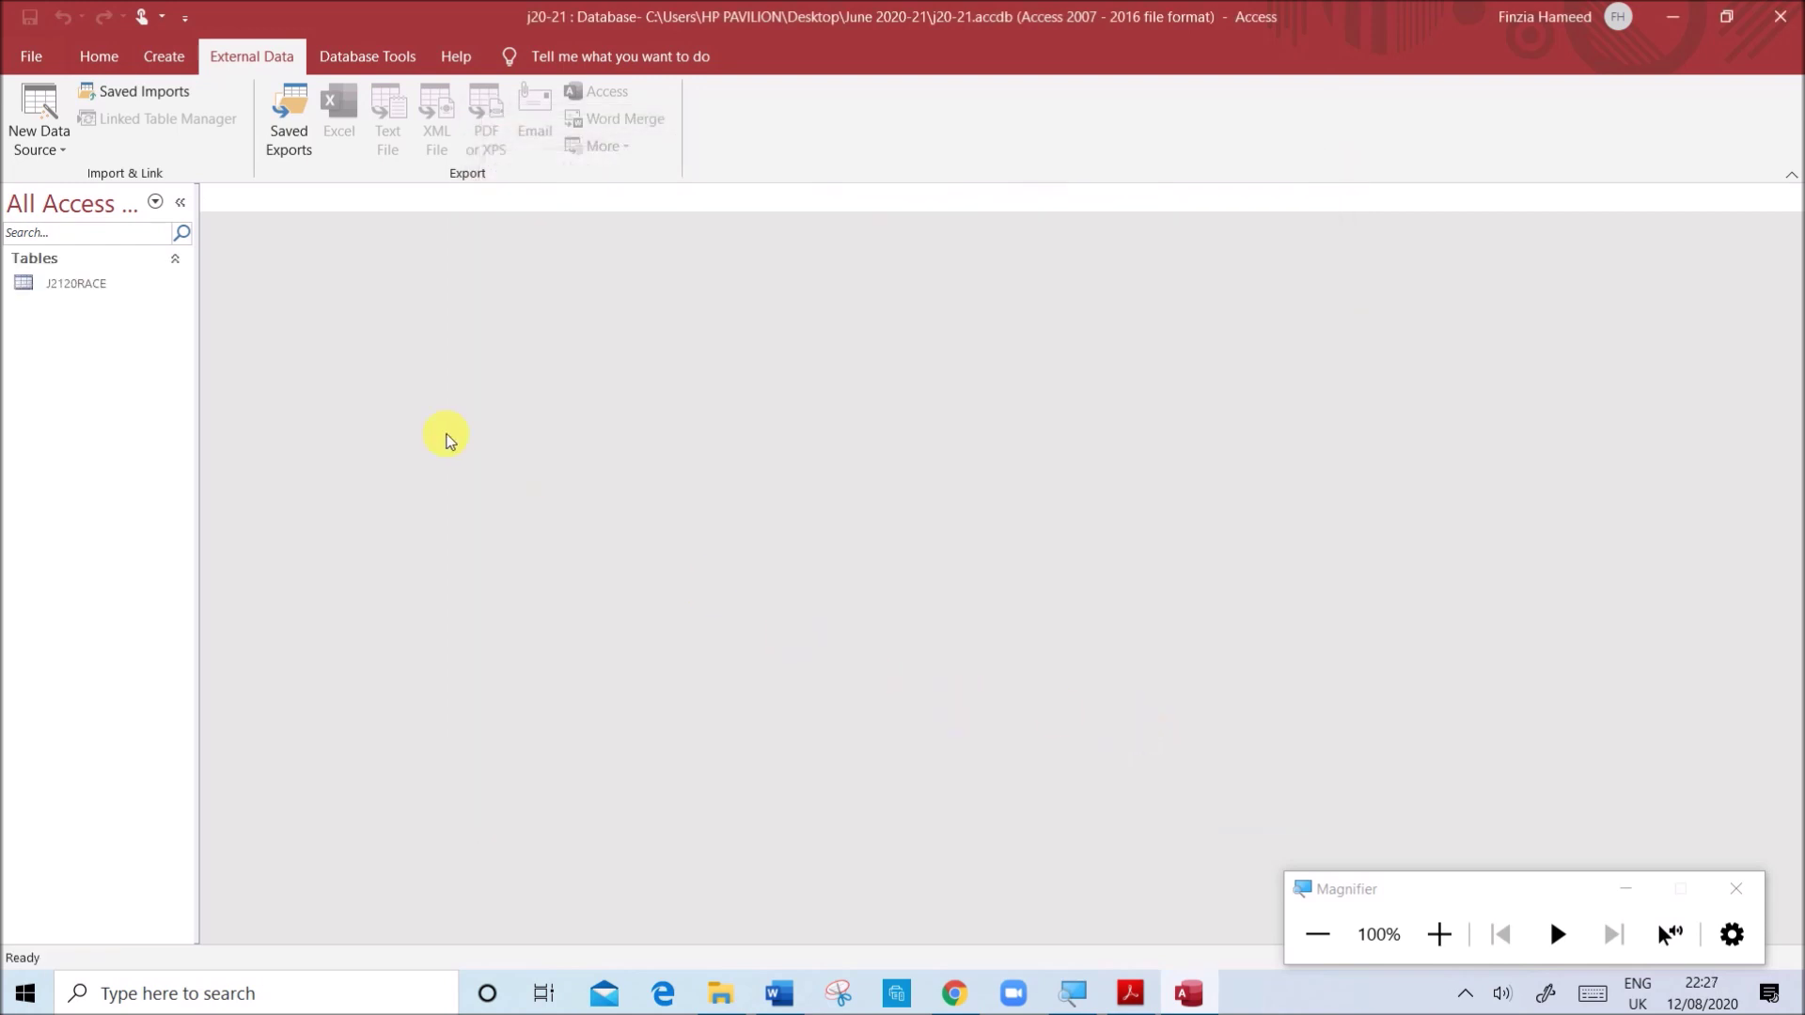
click(83, 284)
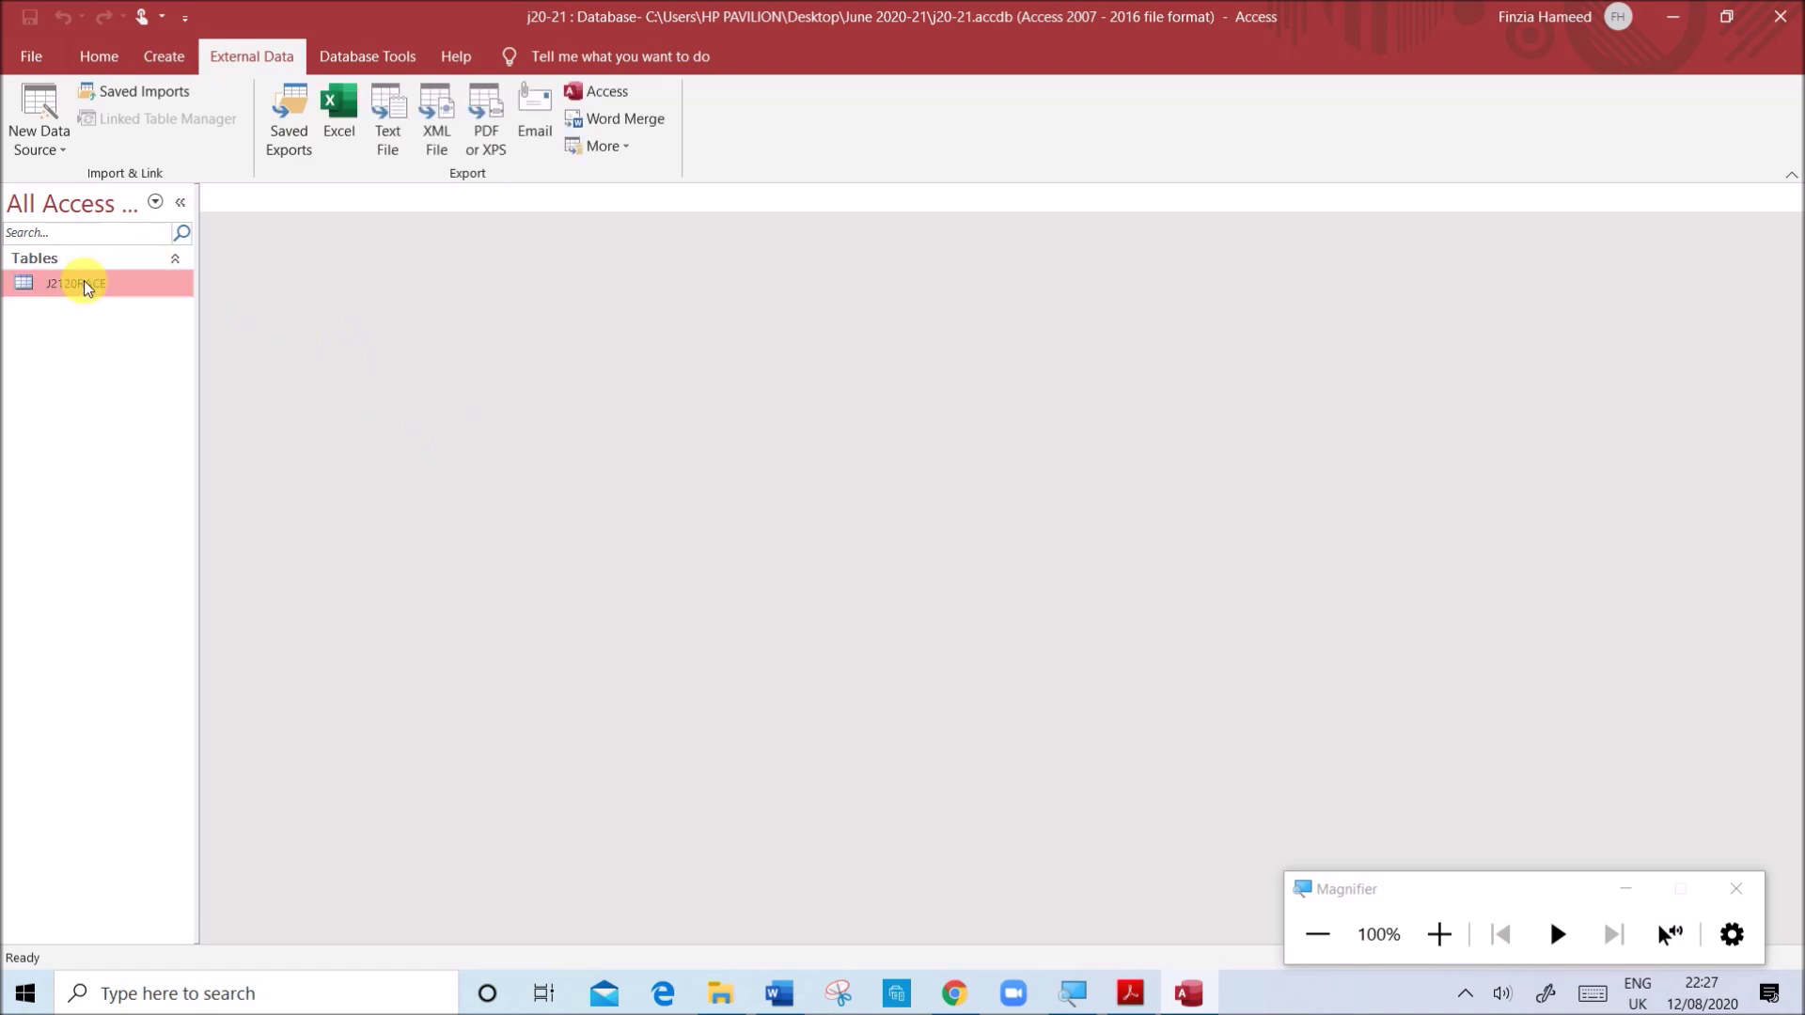
right_click(84, 286)
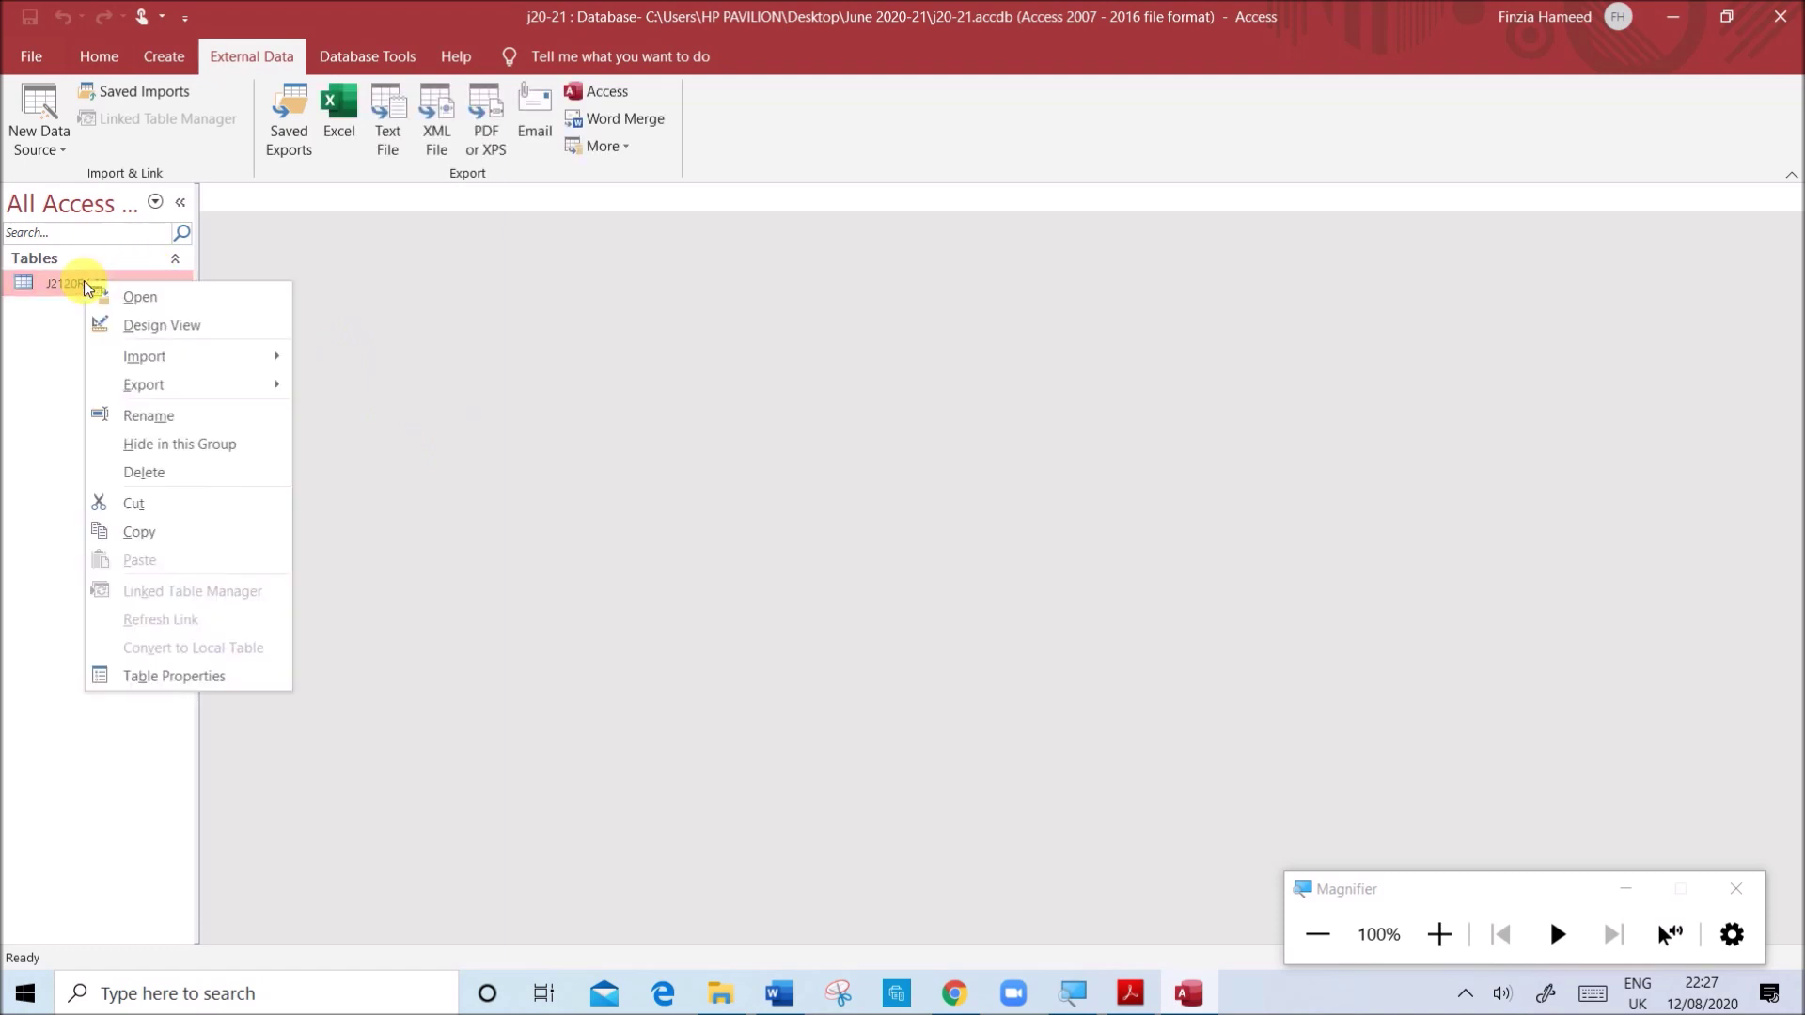
click(132, 326)
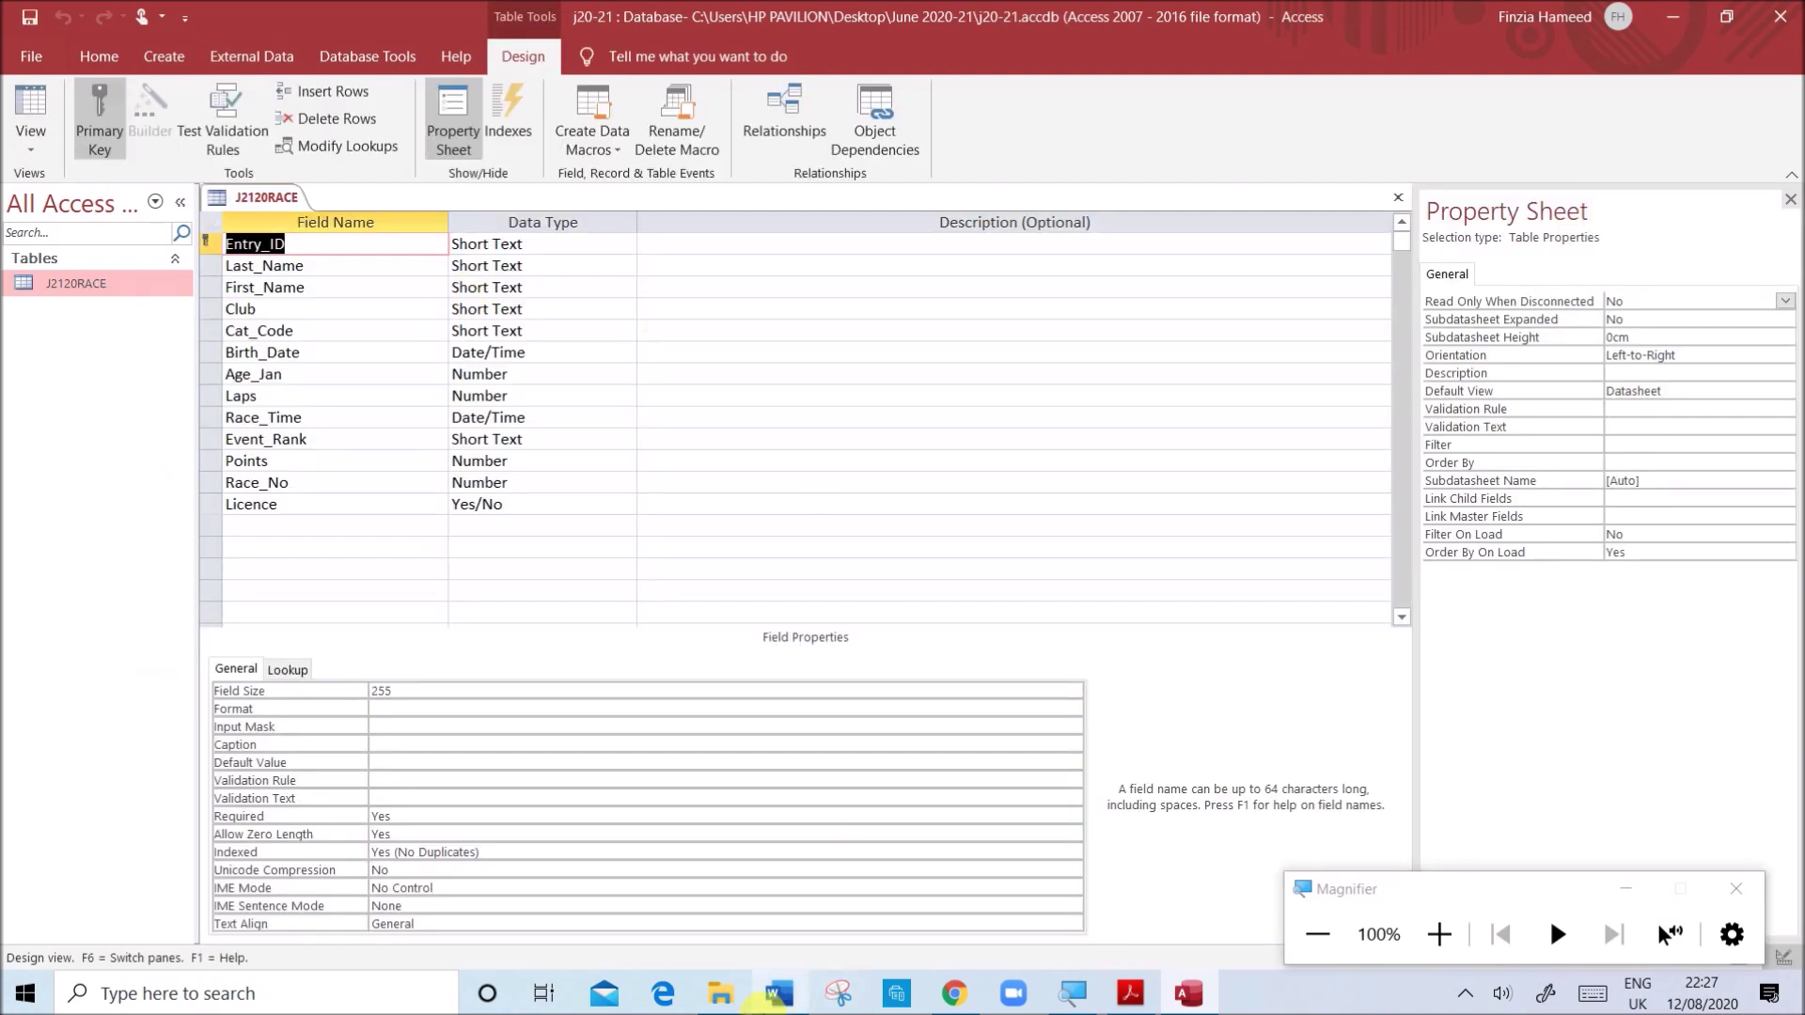
- Compare the Age_Jan and Laps data types against the paper's specification
click(1130, 994)
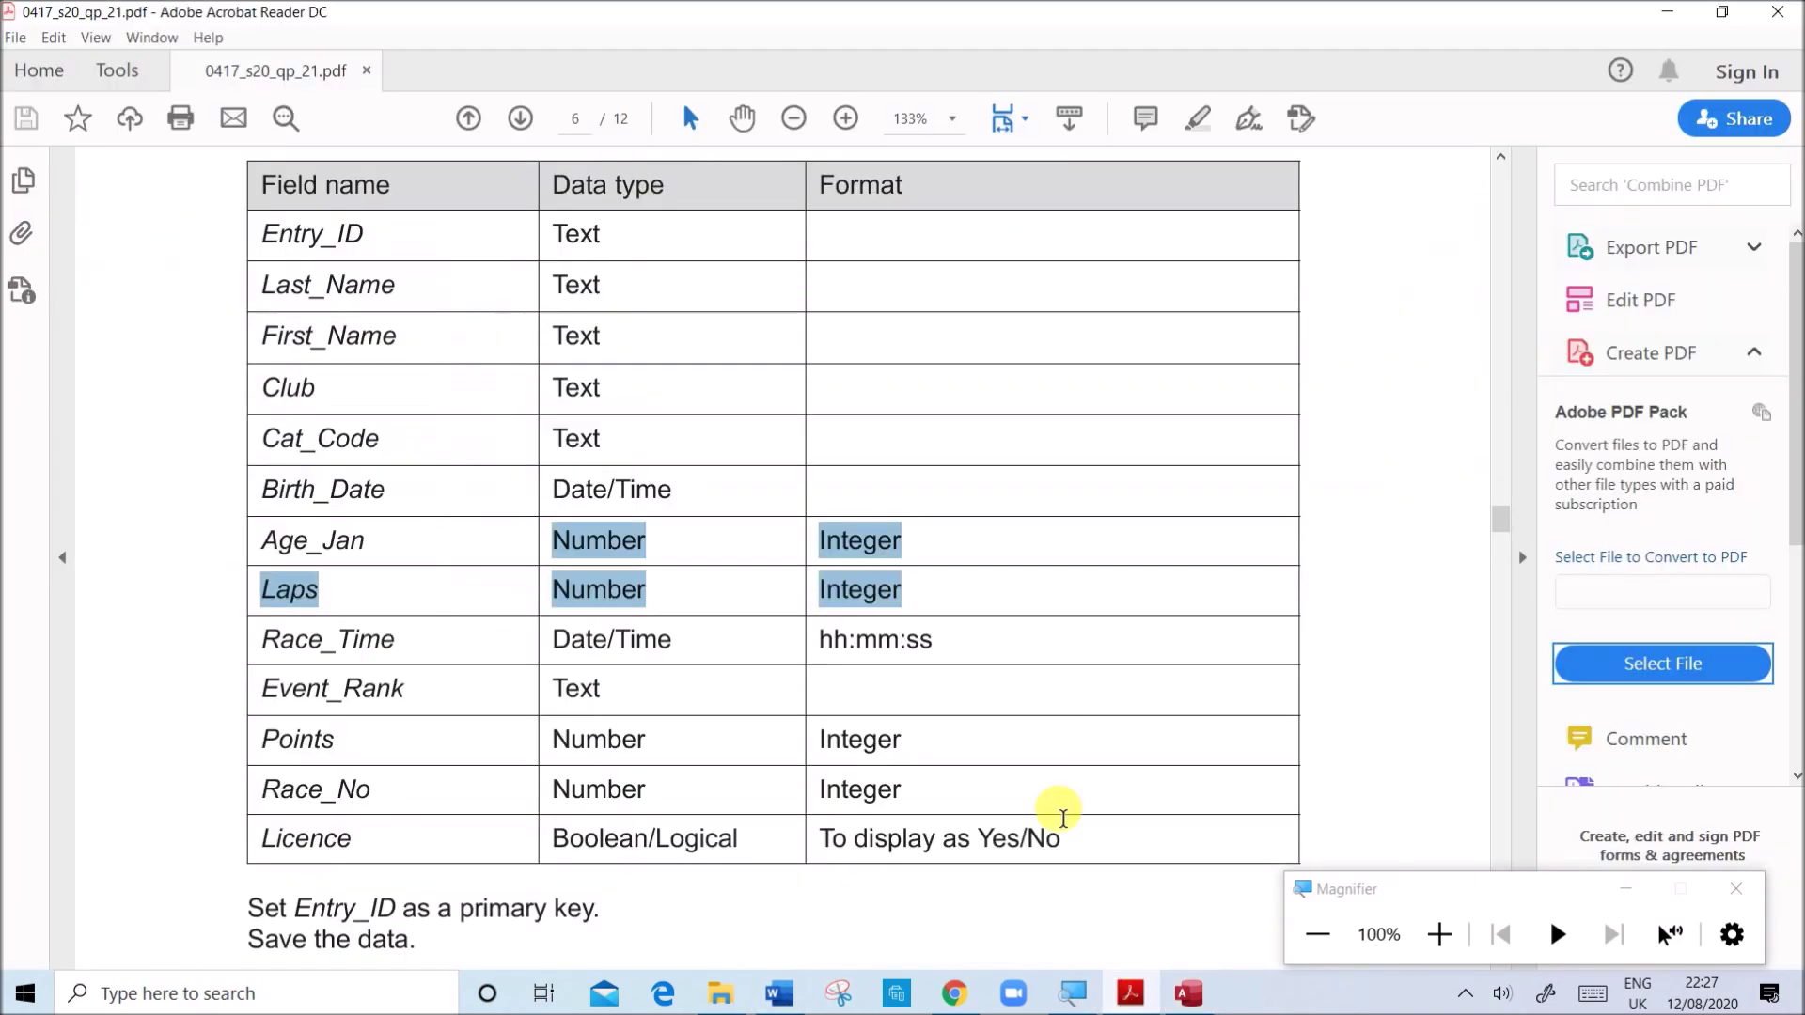
click(875, 566)
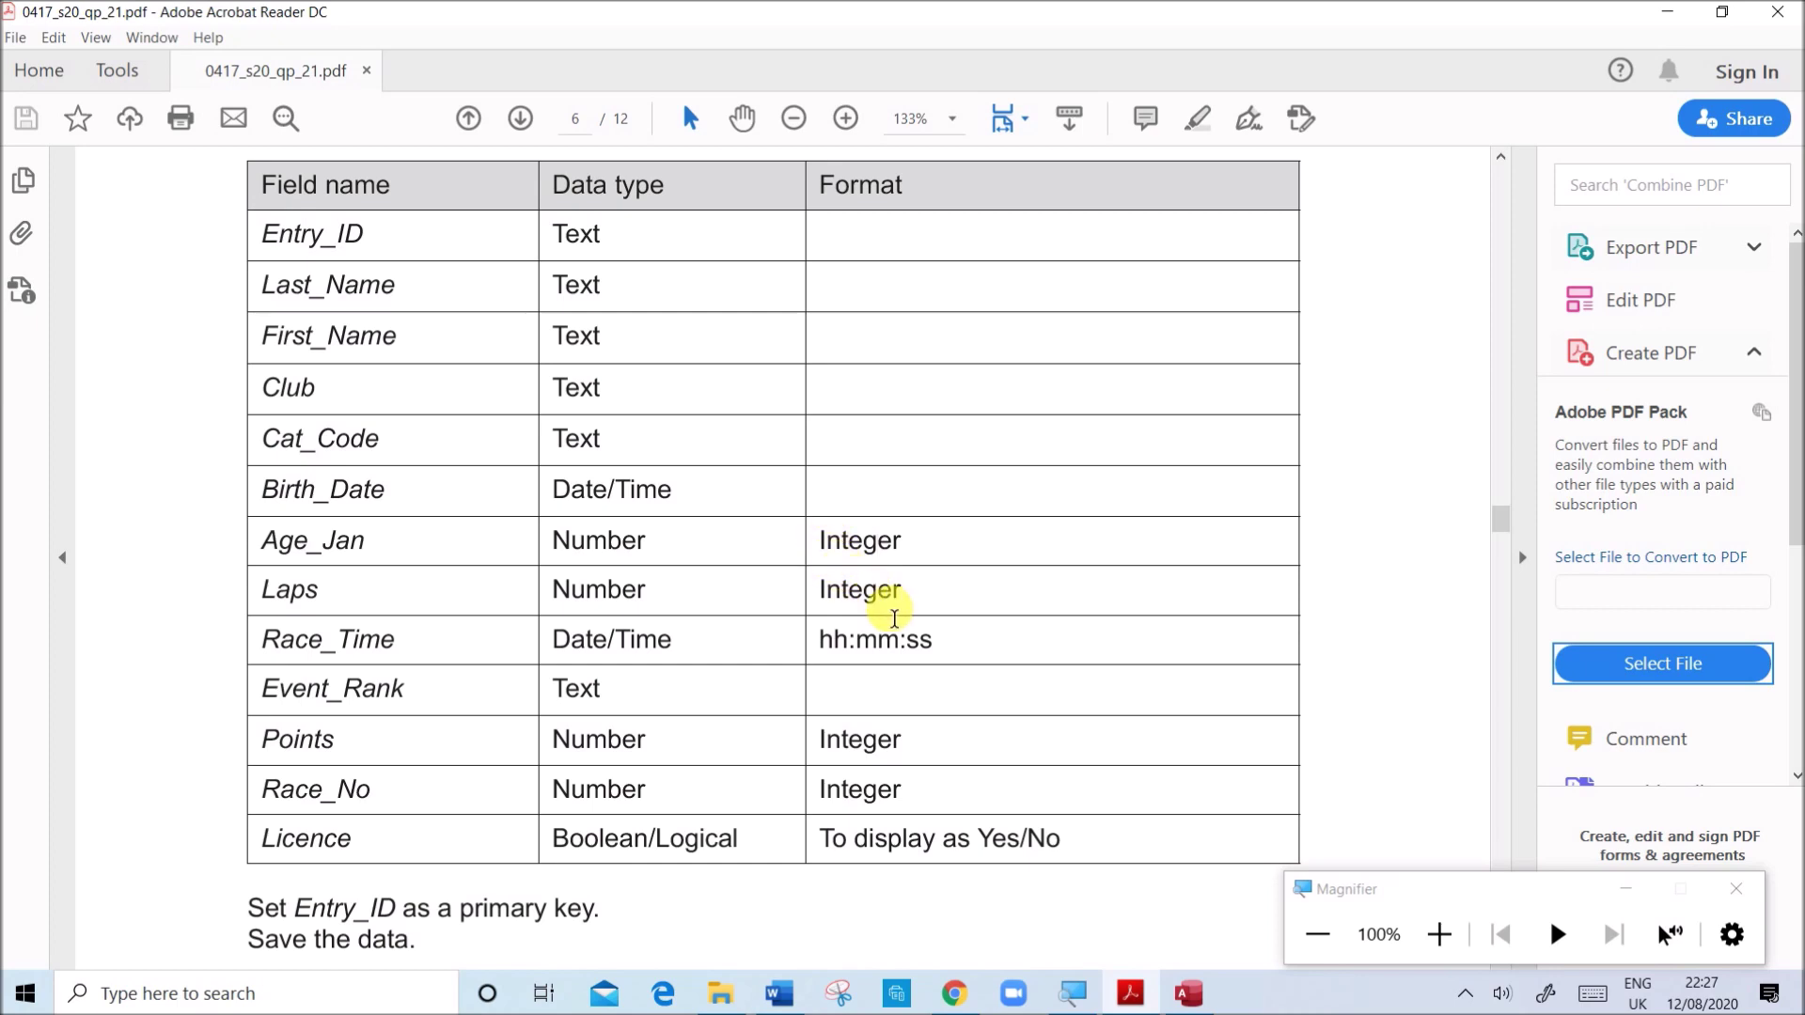
click(1189, 994)
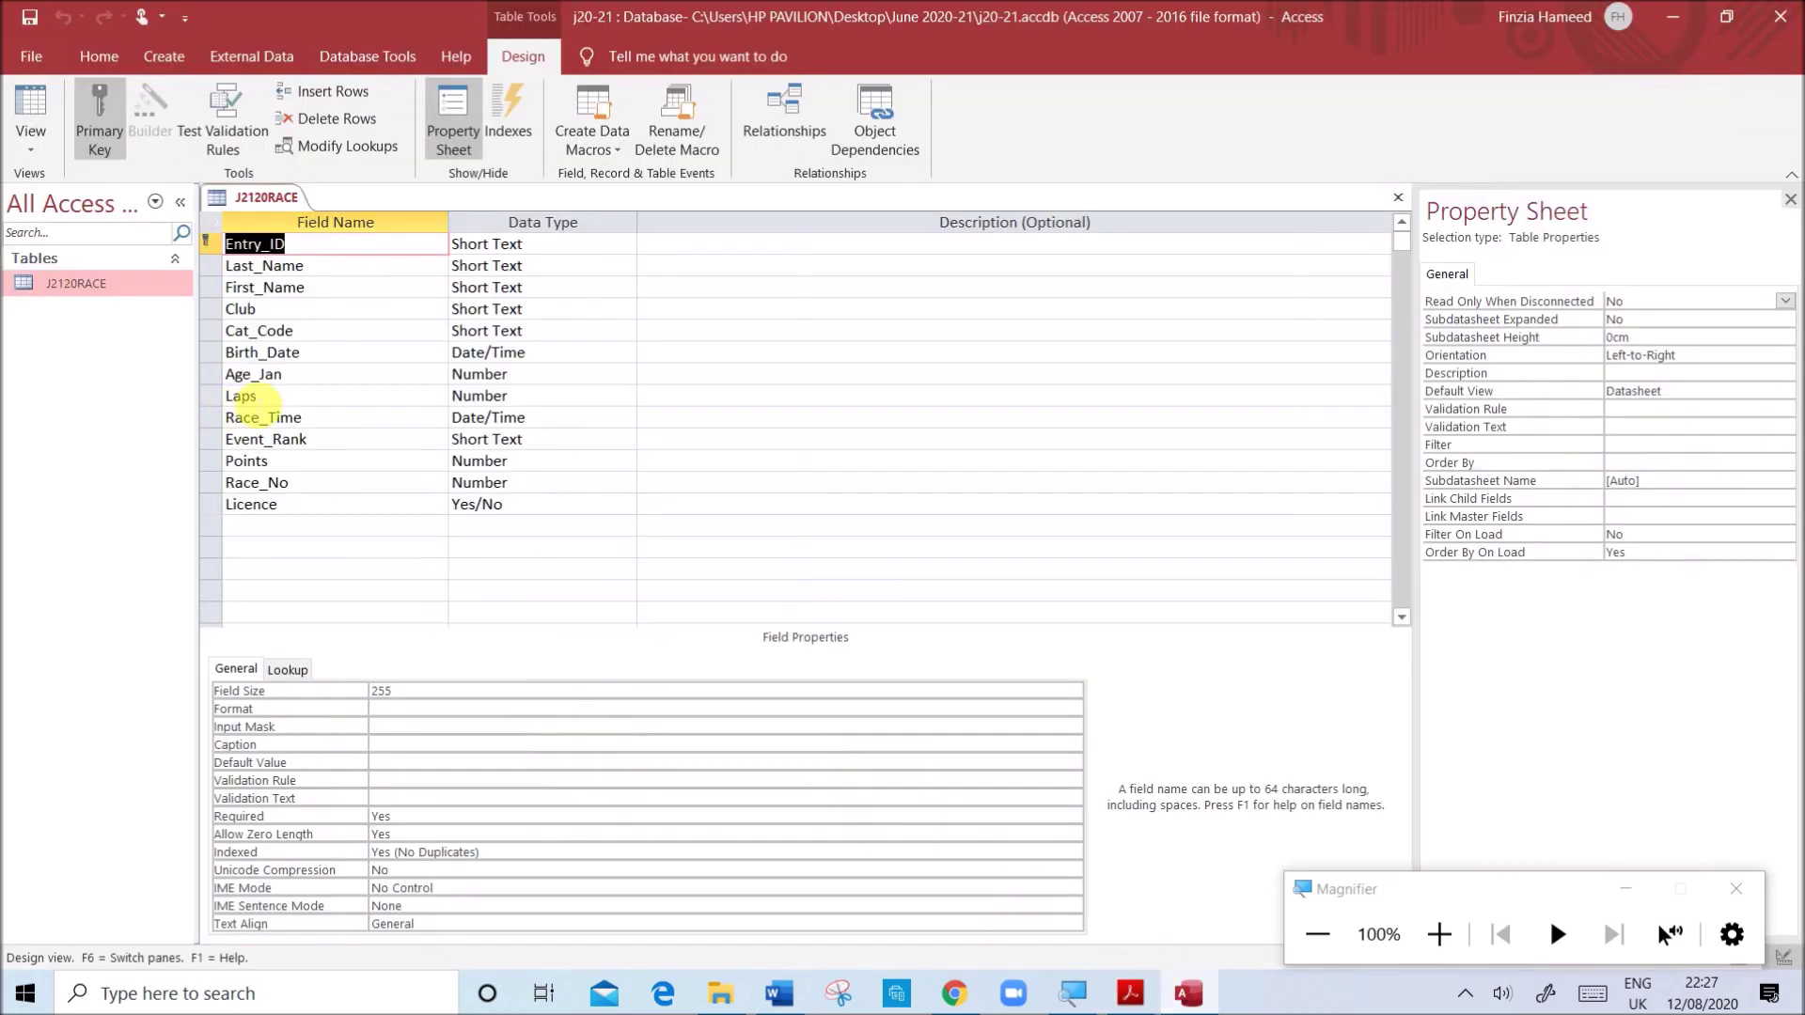
click(493, 374)
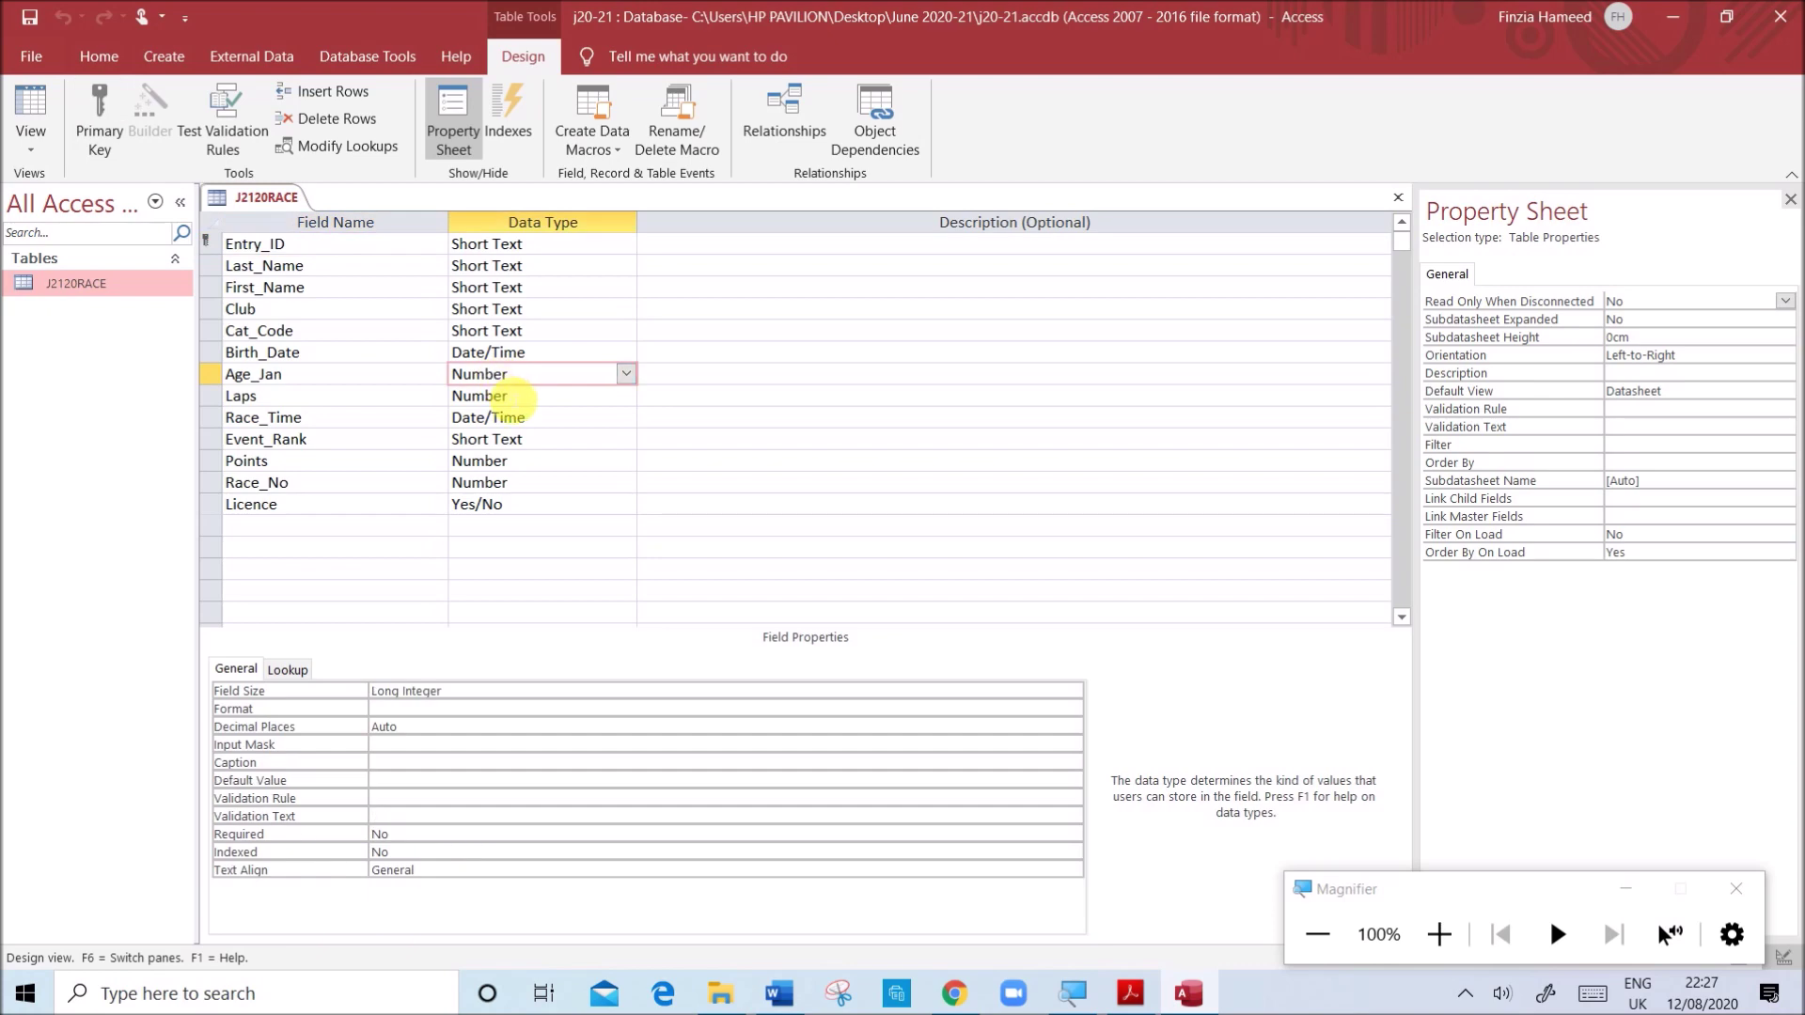
click(510, 396)
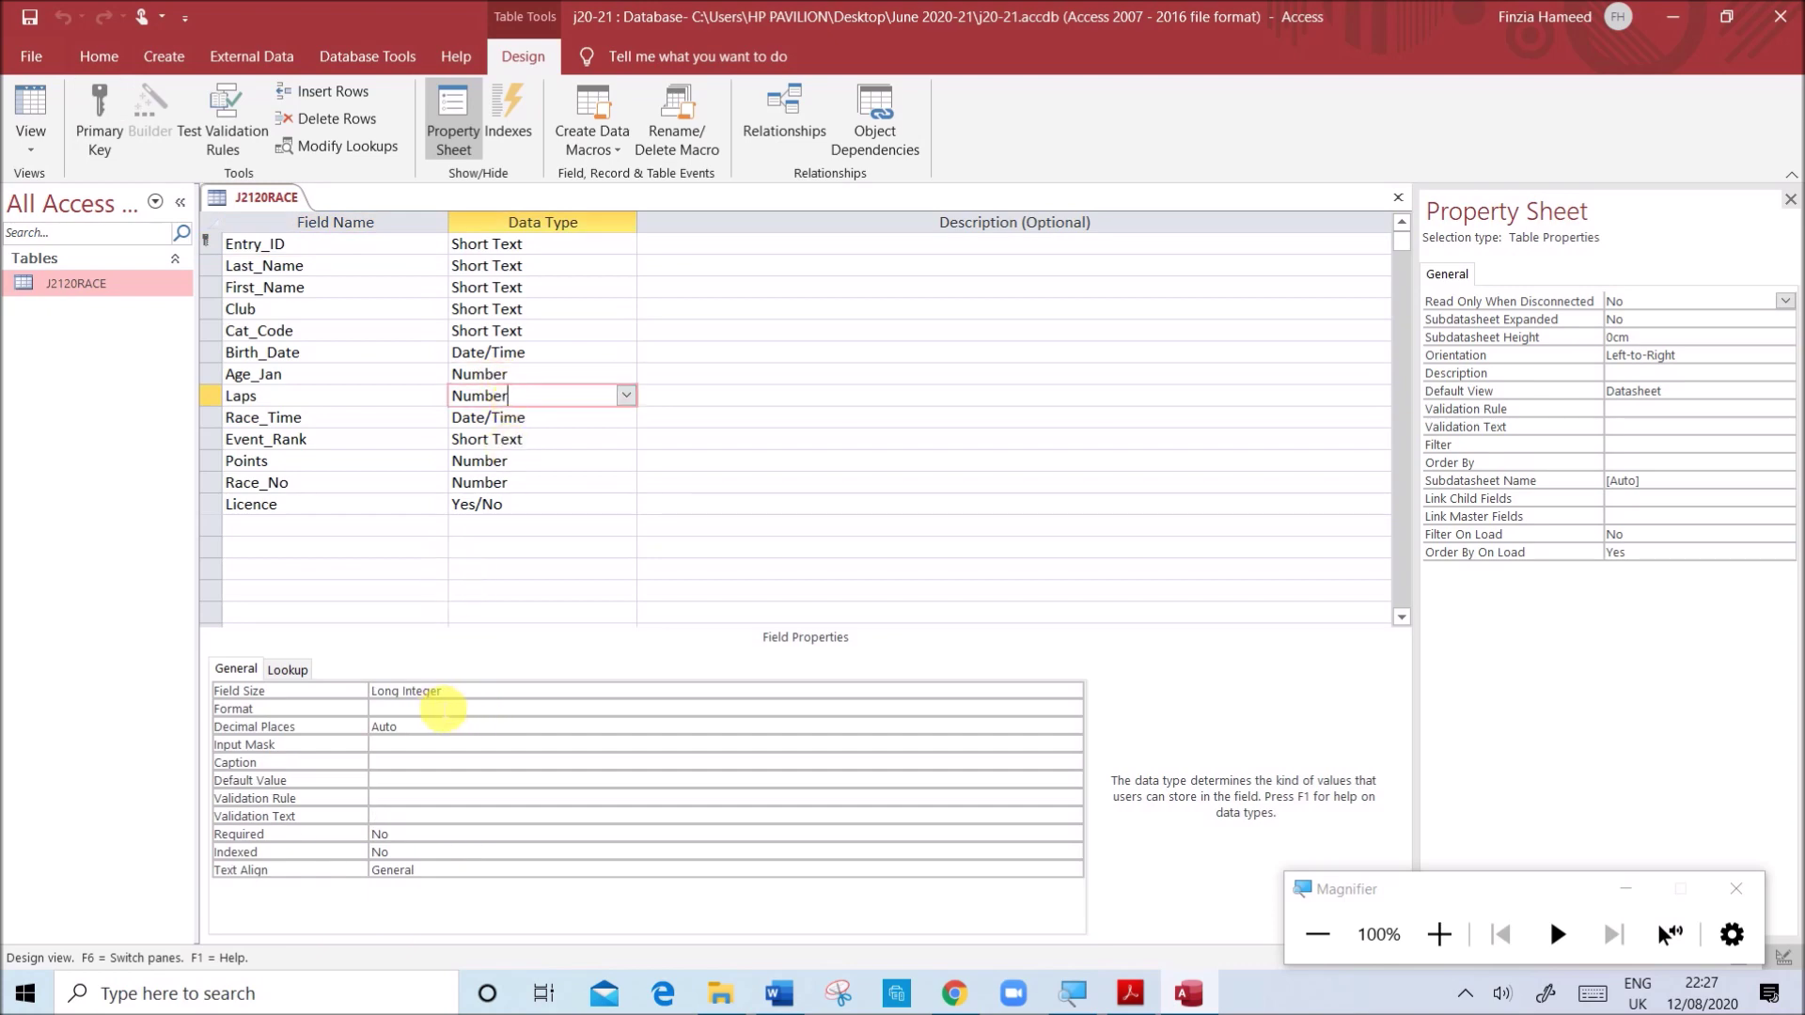
- Note the hh:mm:ss requirement and select Race_Time's Format property
click(1130, 993)
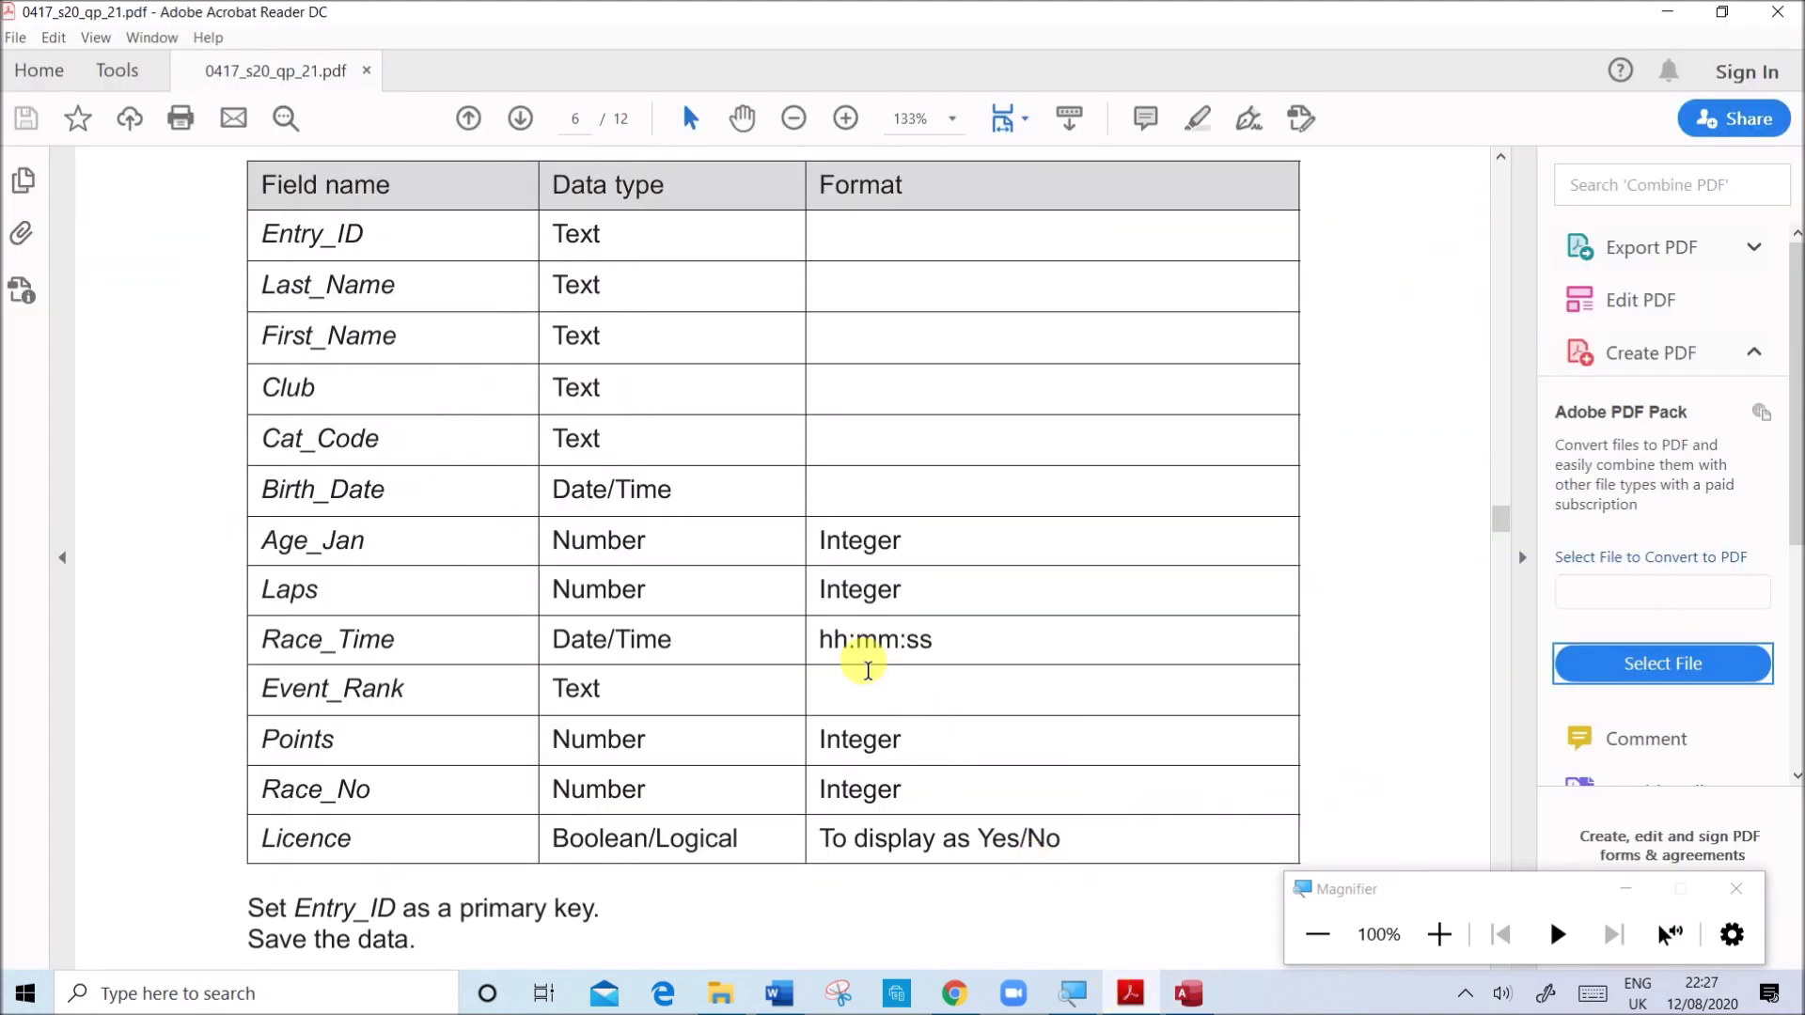
click(639, 649)
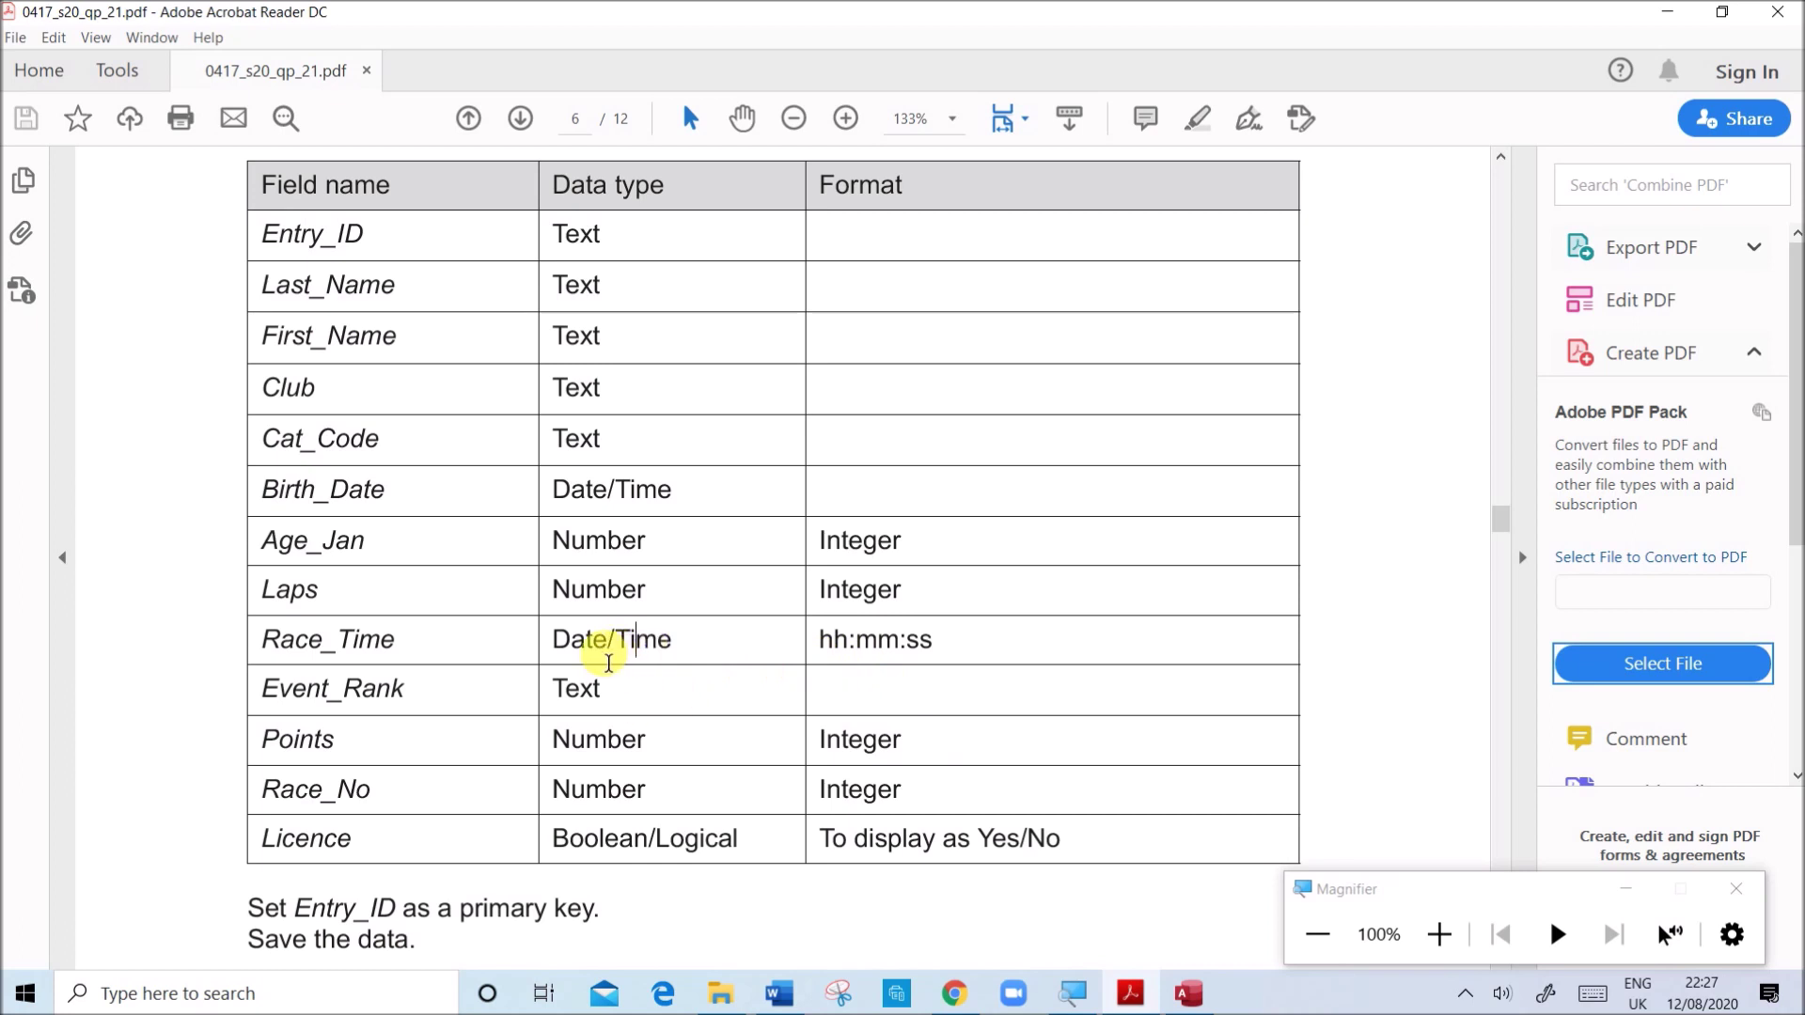
drag(825, 647, 931, 644)
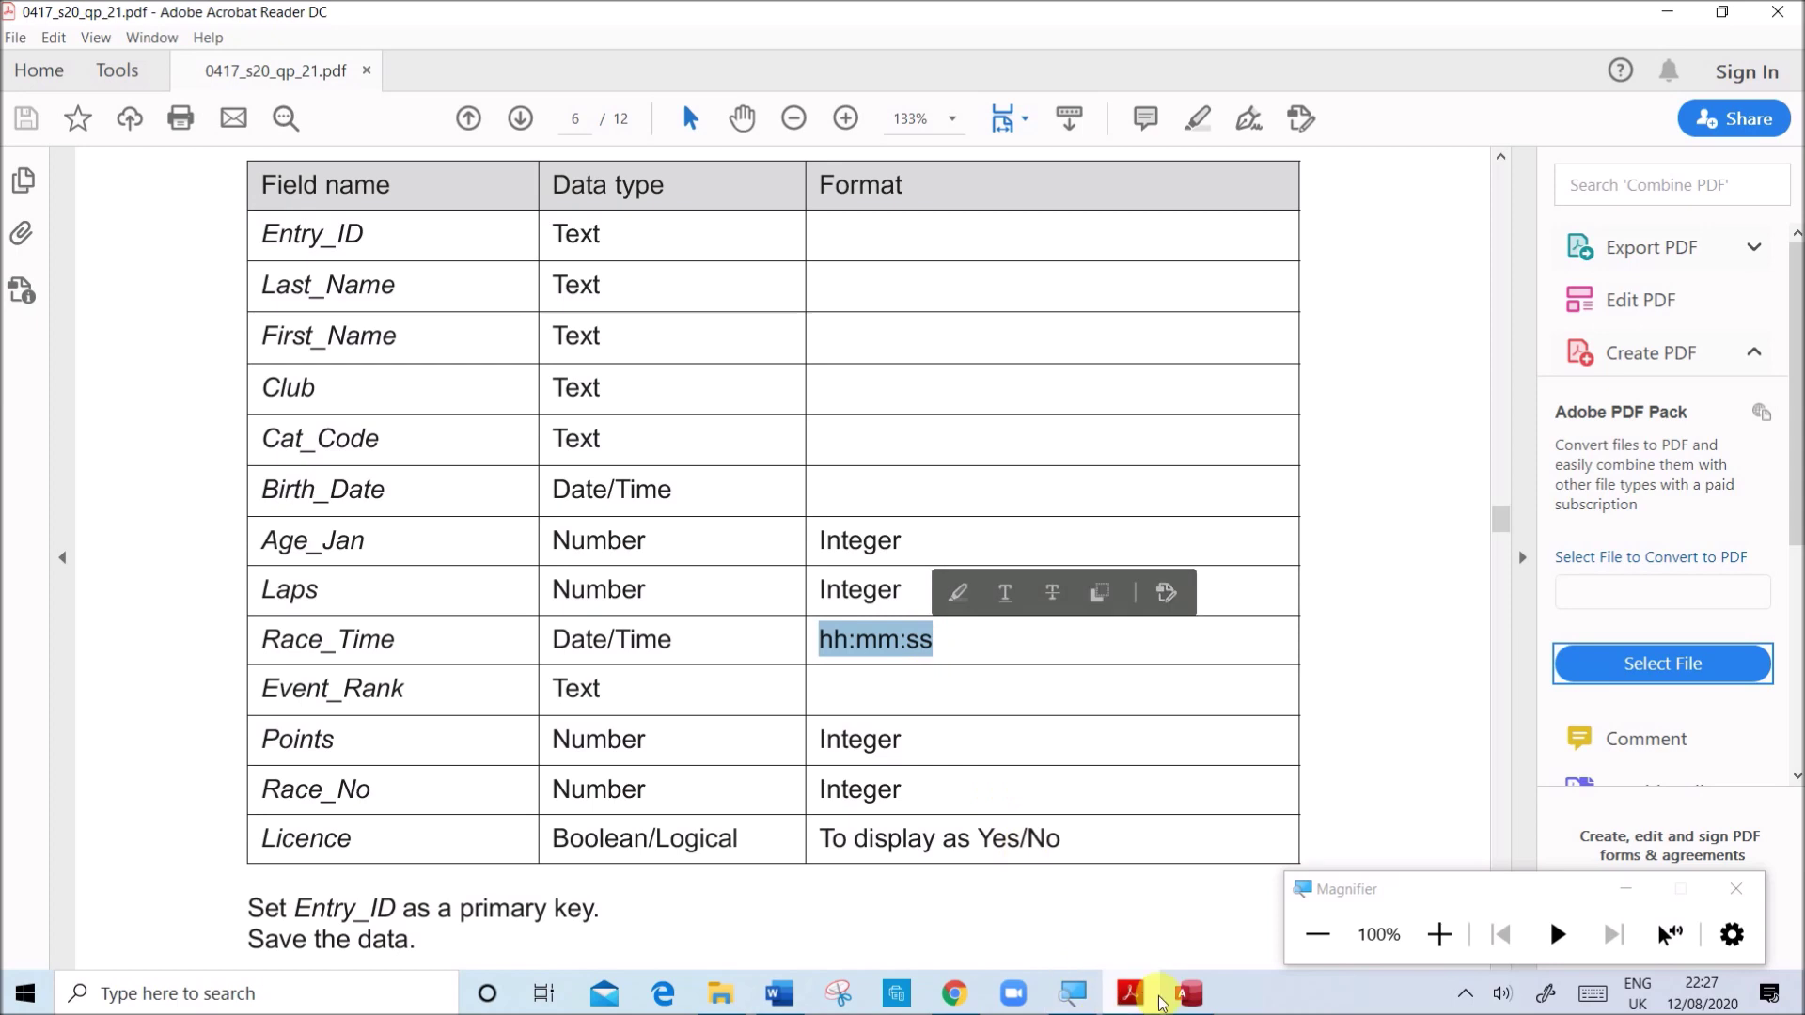
click(1188, 994)
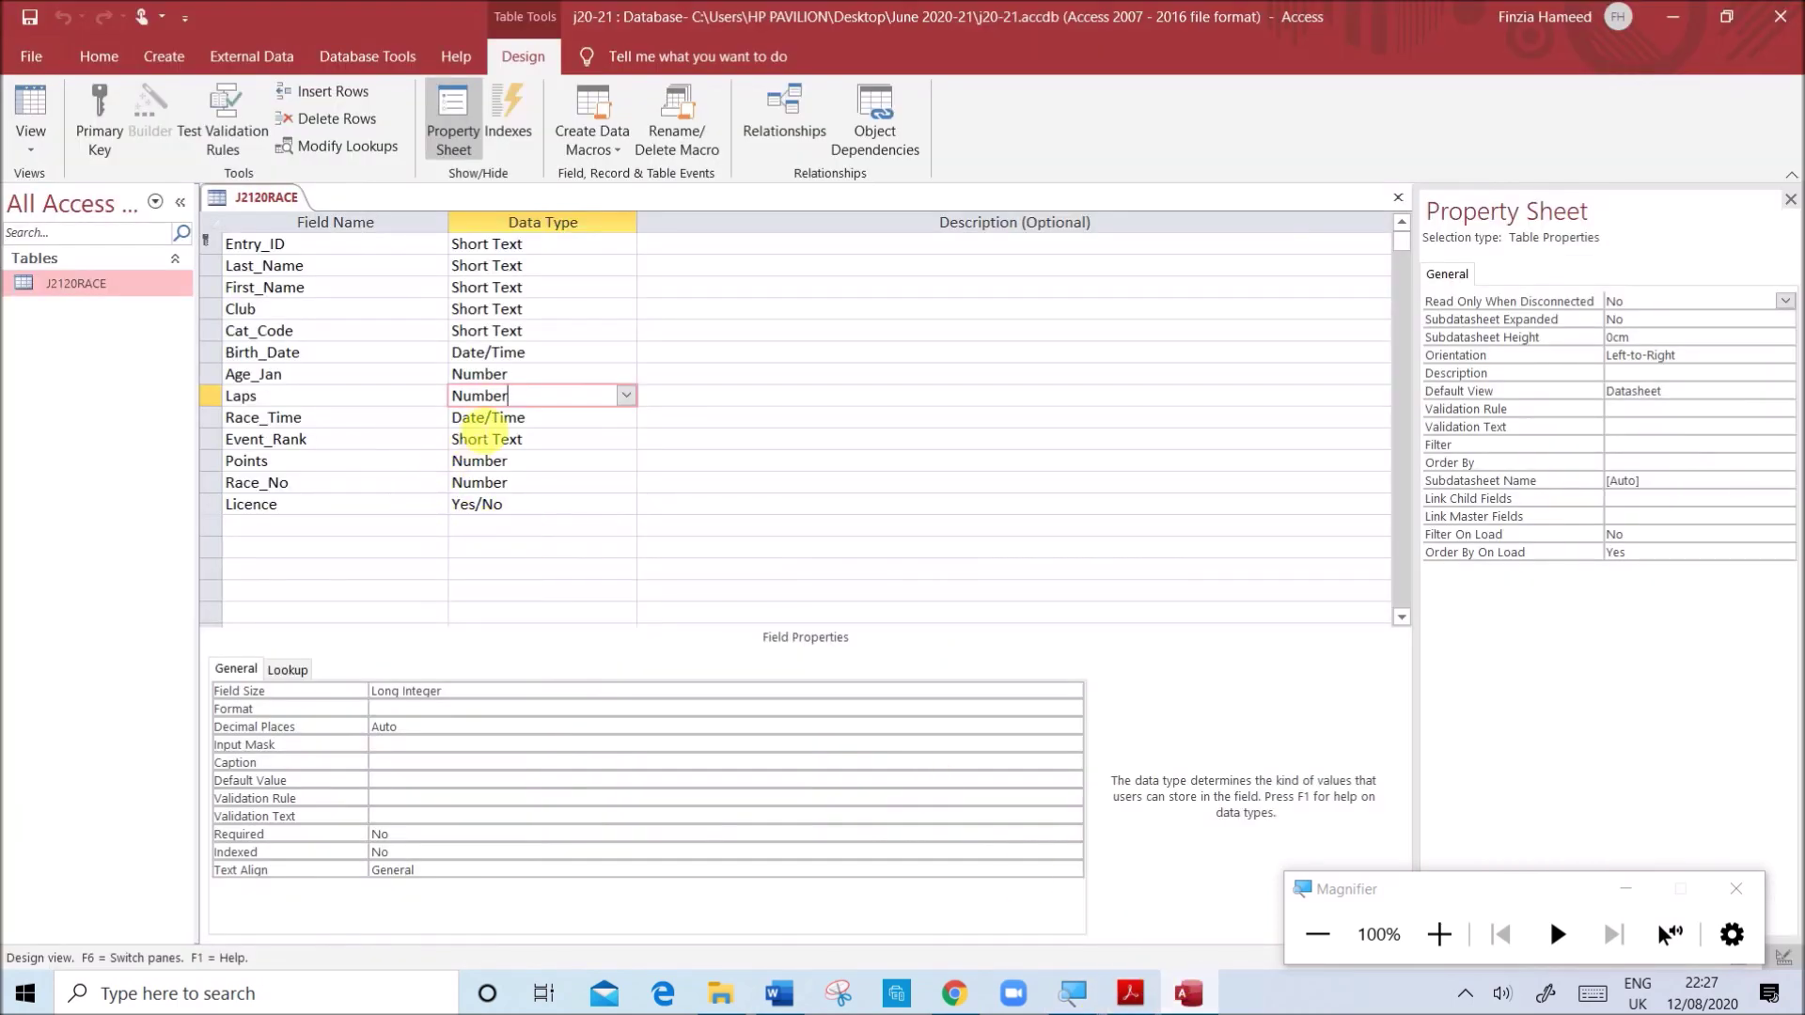
click(484, 423)
click(455, 693)
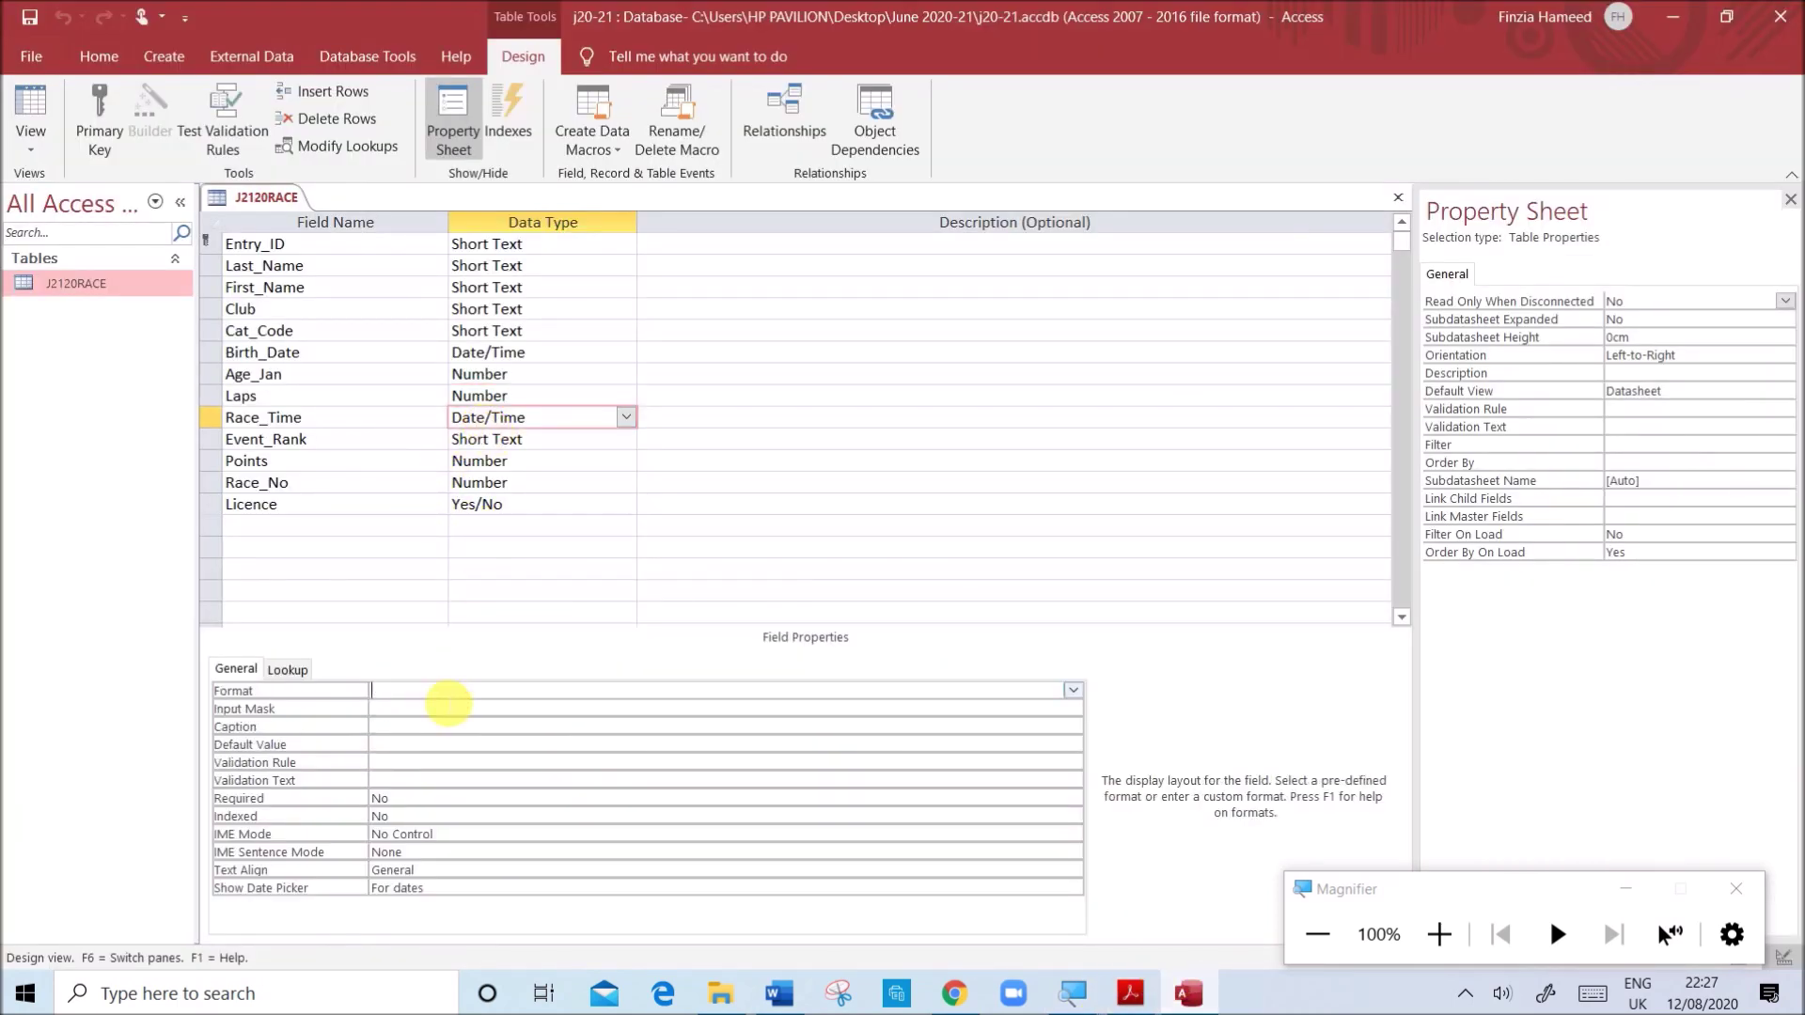
- Set Race_Time's Format to Long Time with the screen magnified to 200%
click(1439, 934)
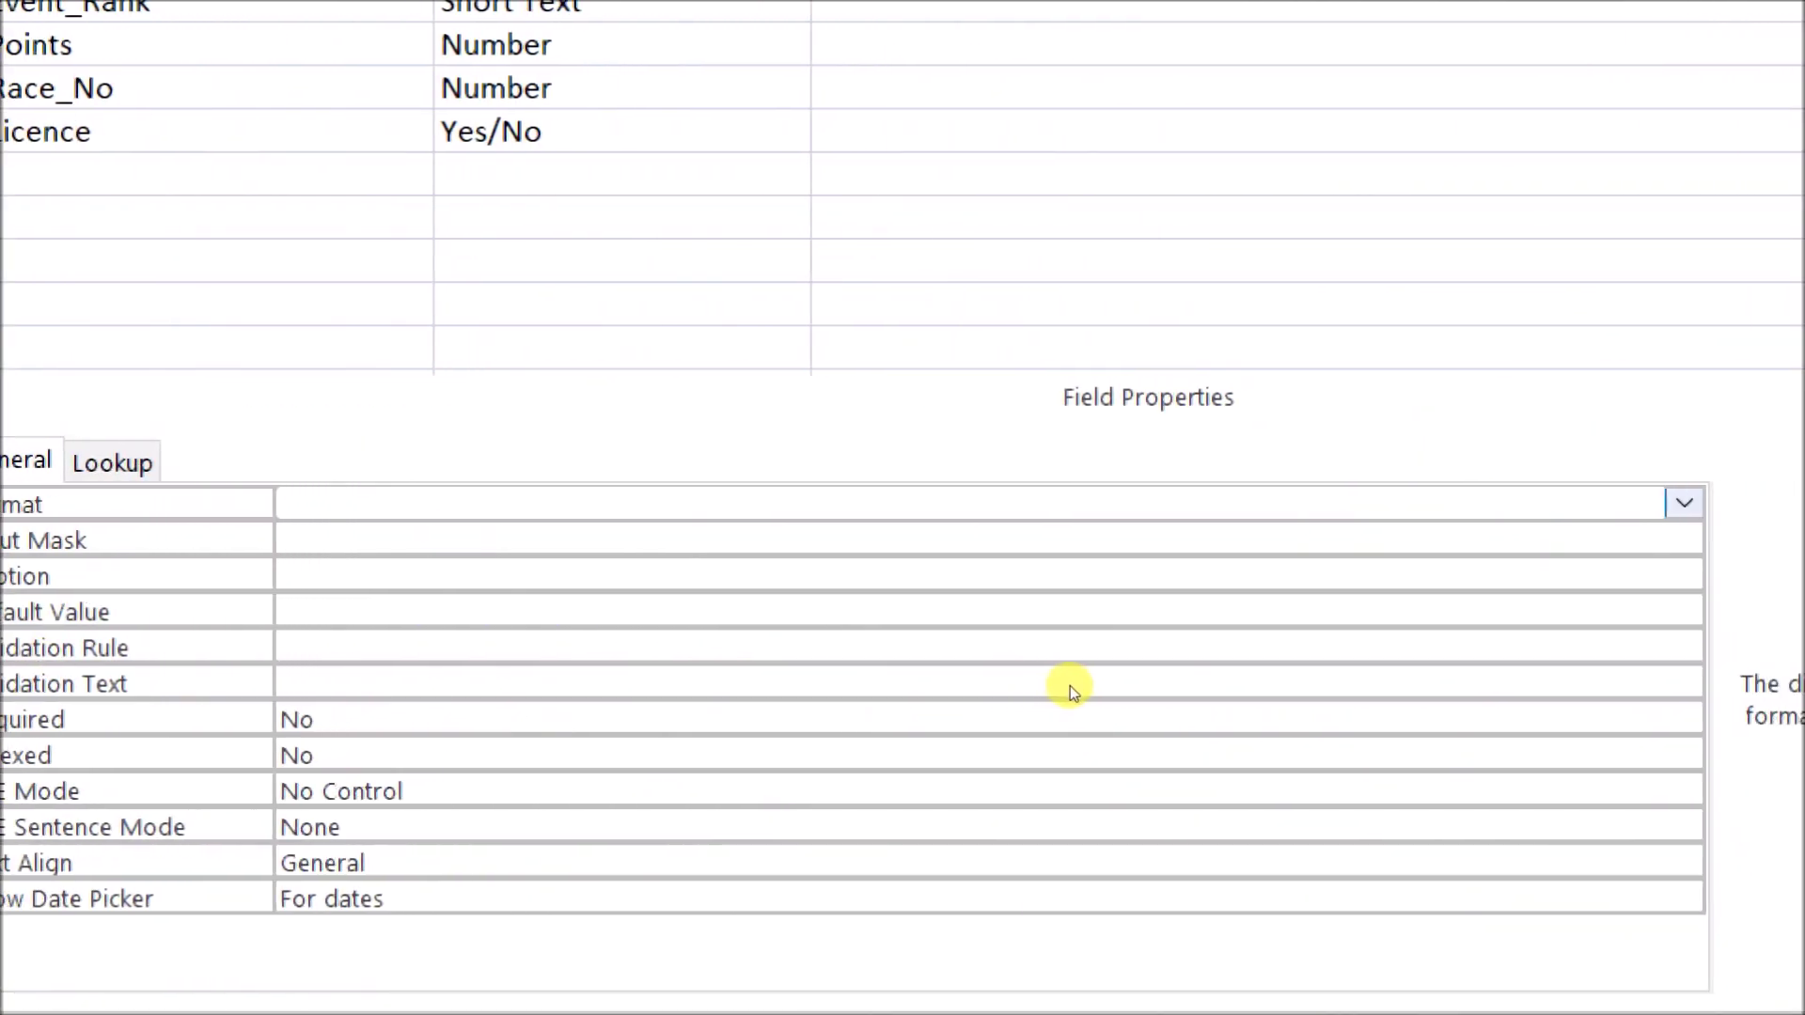
key(alt+Down)
key(Down)
key(Down)
key(Down)
key(Down)
key(Down)
key(Down)
key(Up)
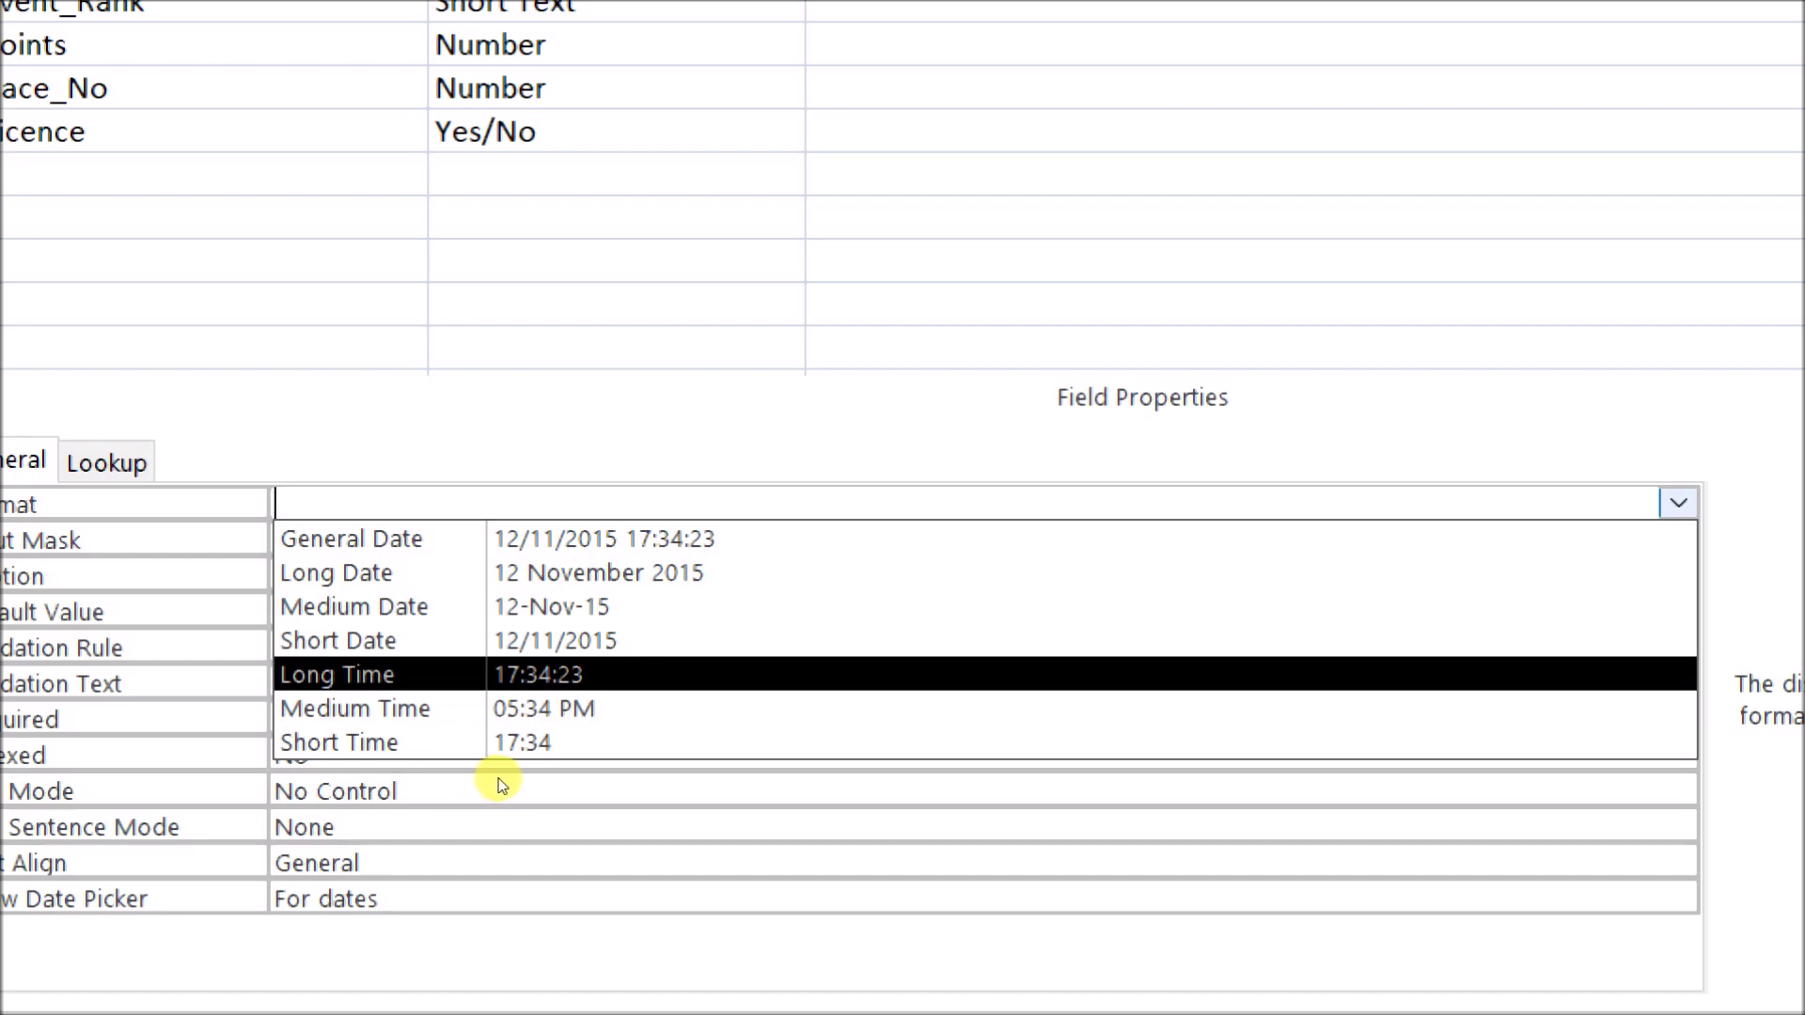
key(Return)
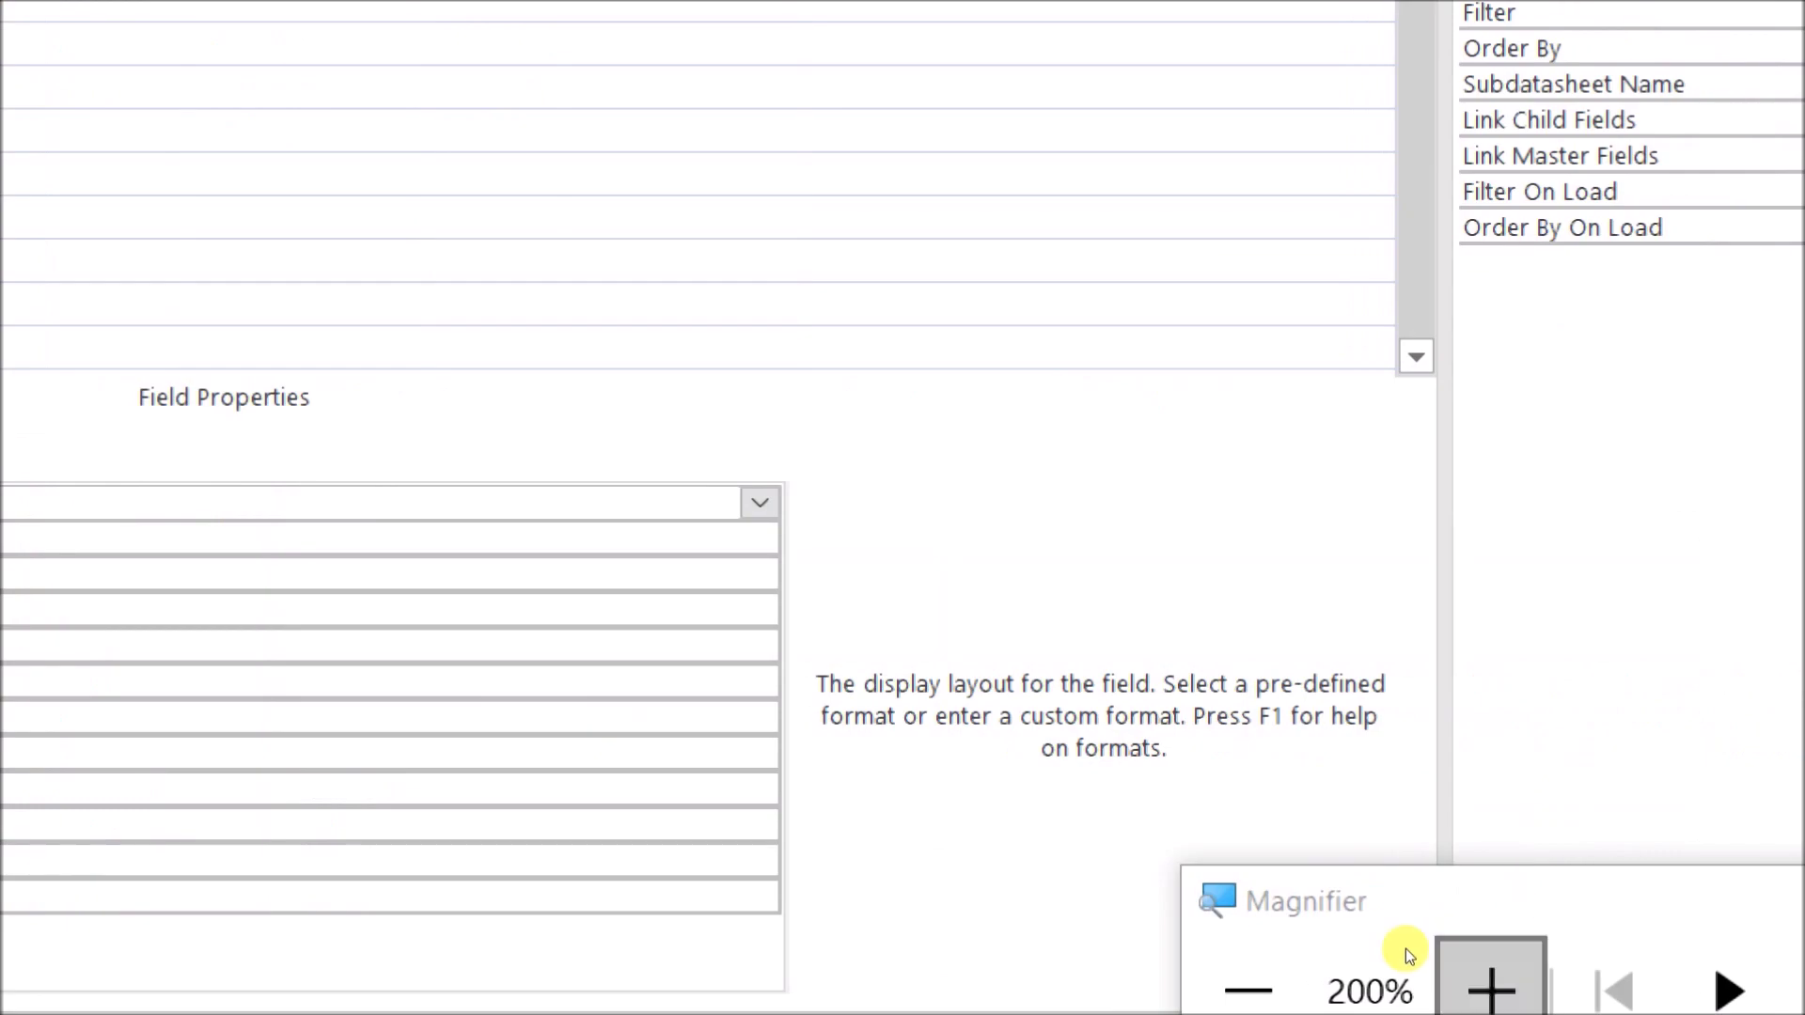
click(1292, 955)
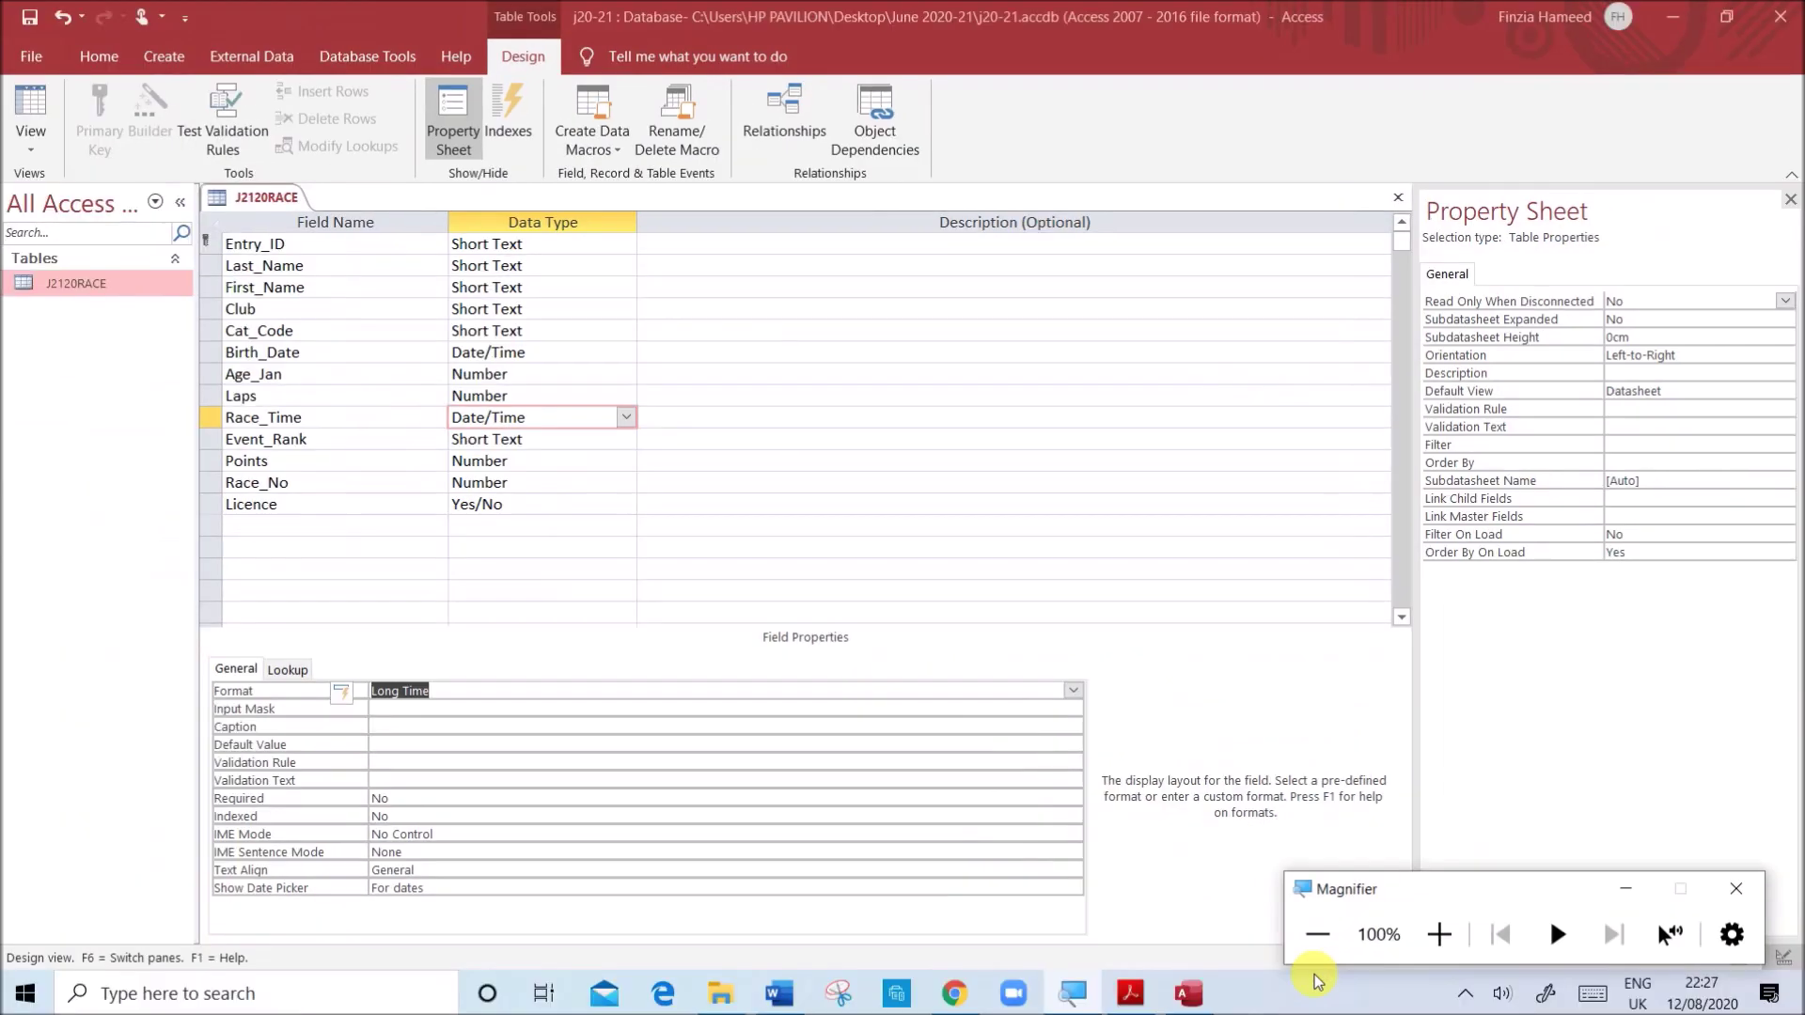
- Recheck the specification and show the Licence field's properties via Points and Race_No
click(1139, 992)
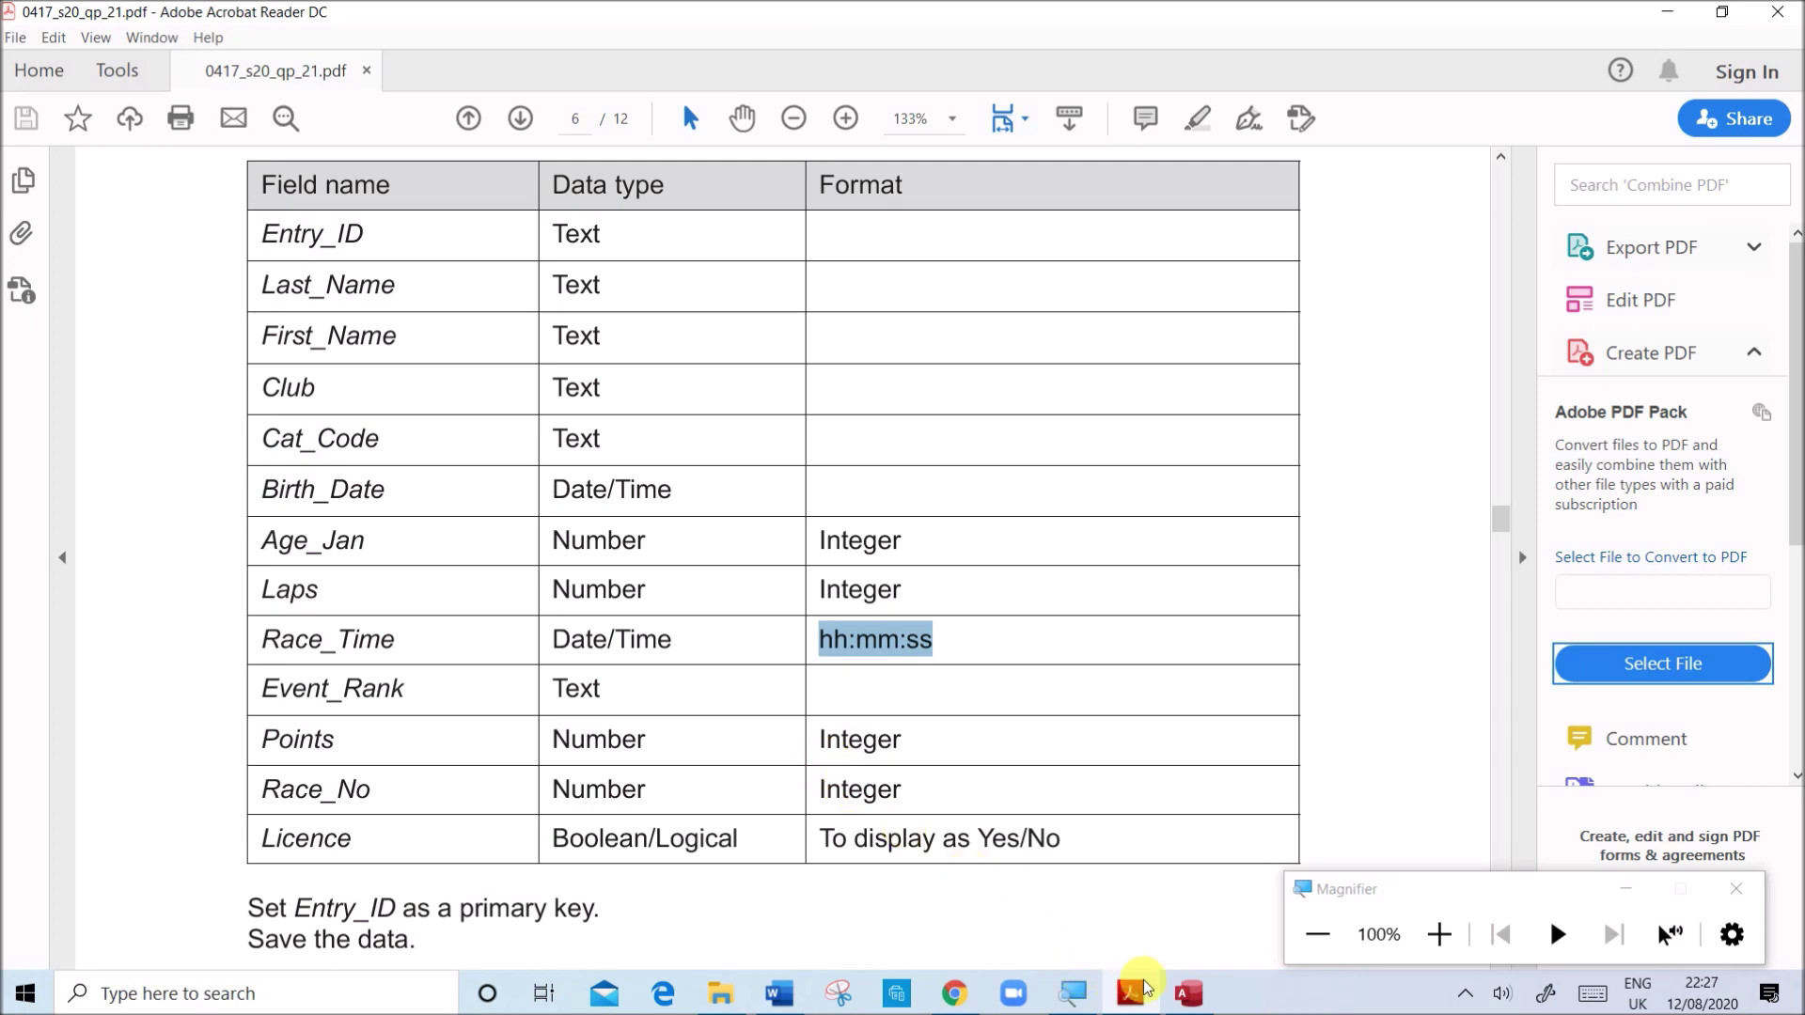
click(1186, 992)
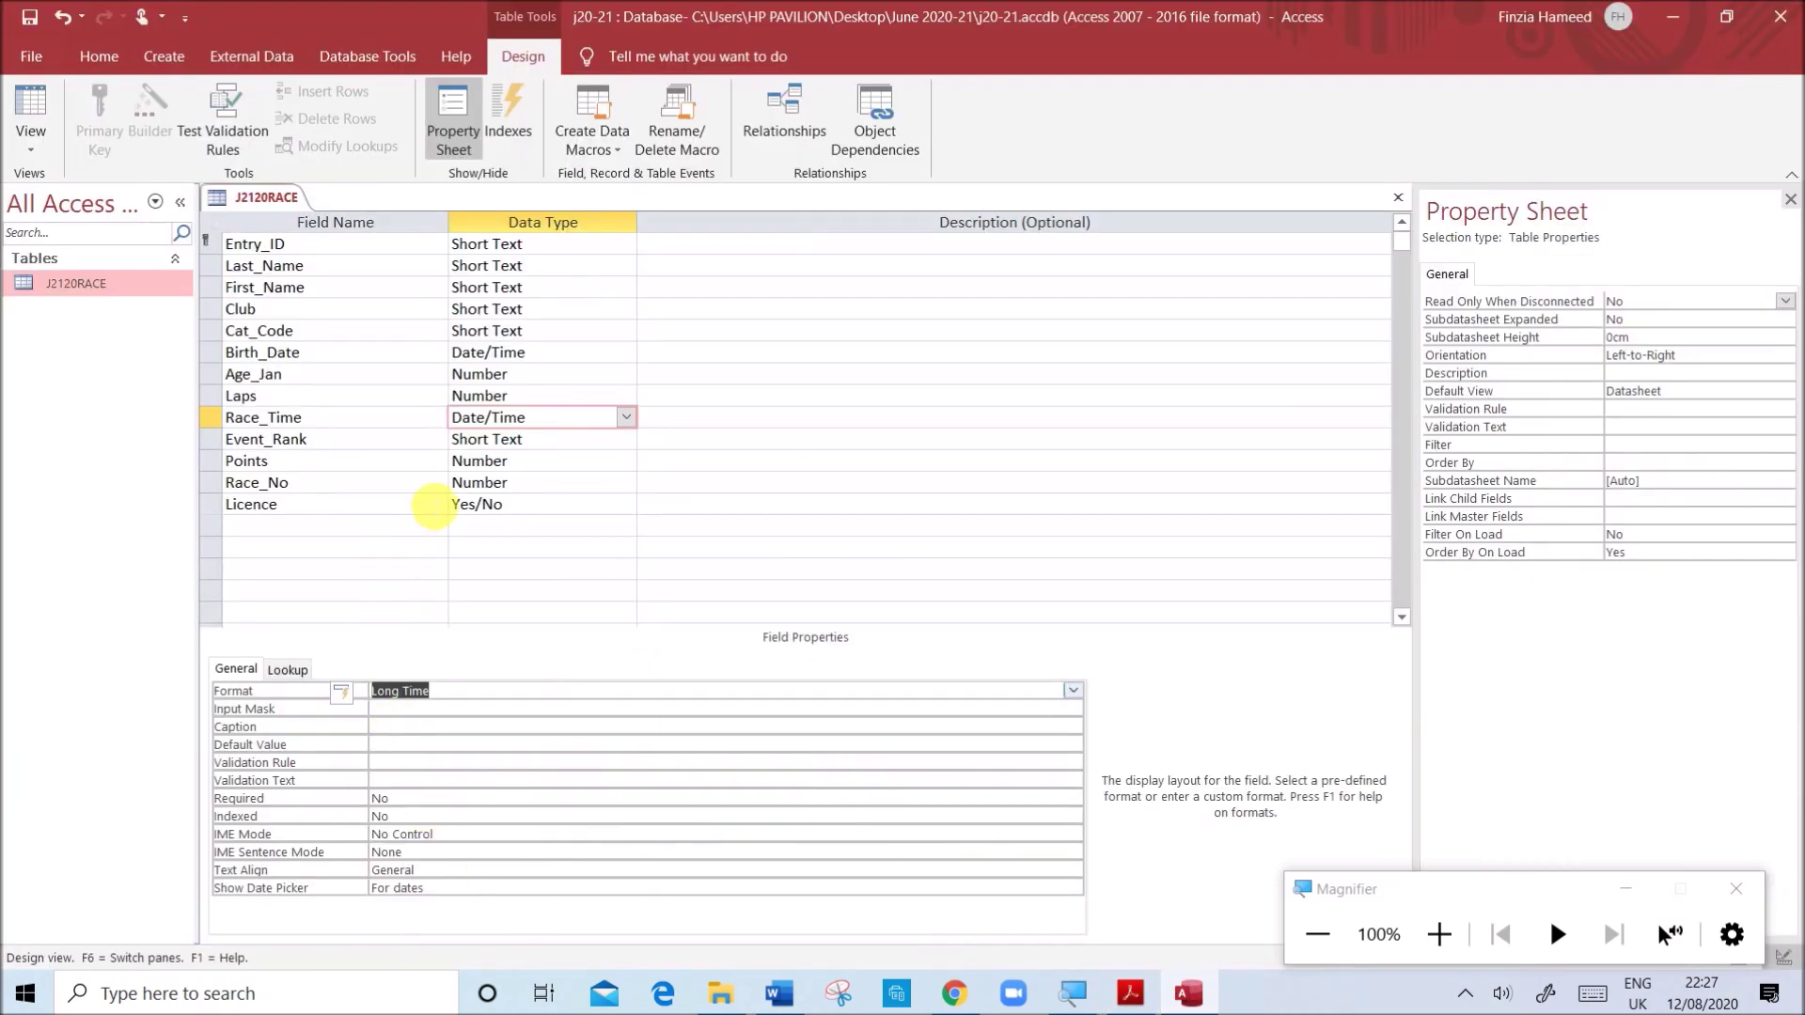
click(465, 460)
click(471, 482)
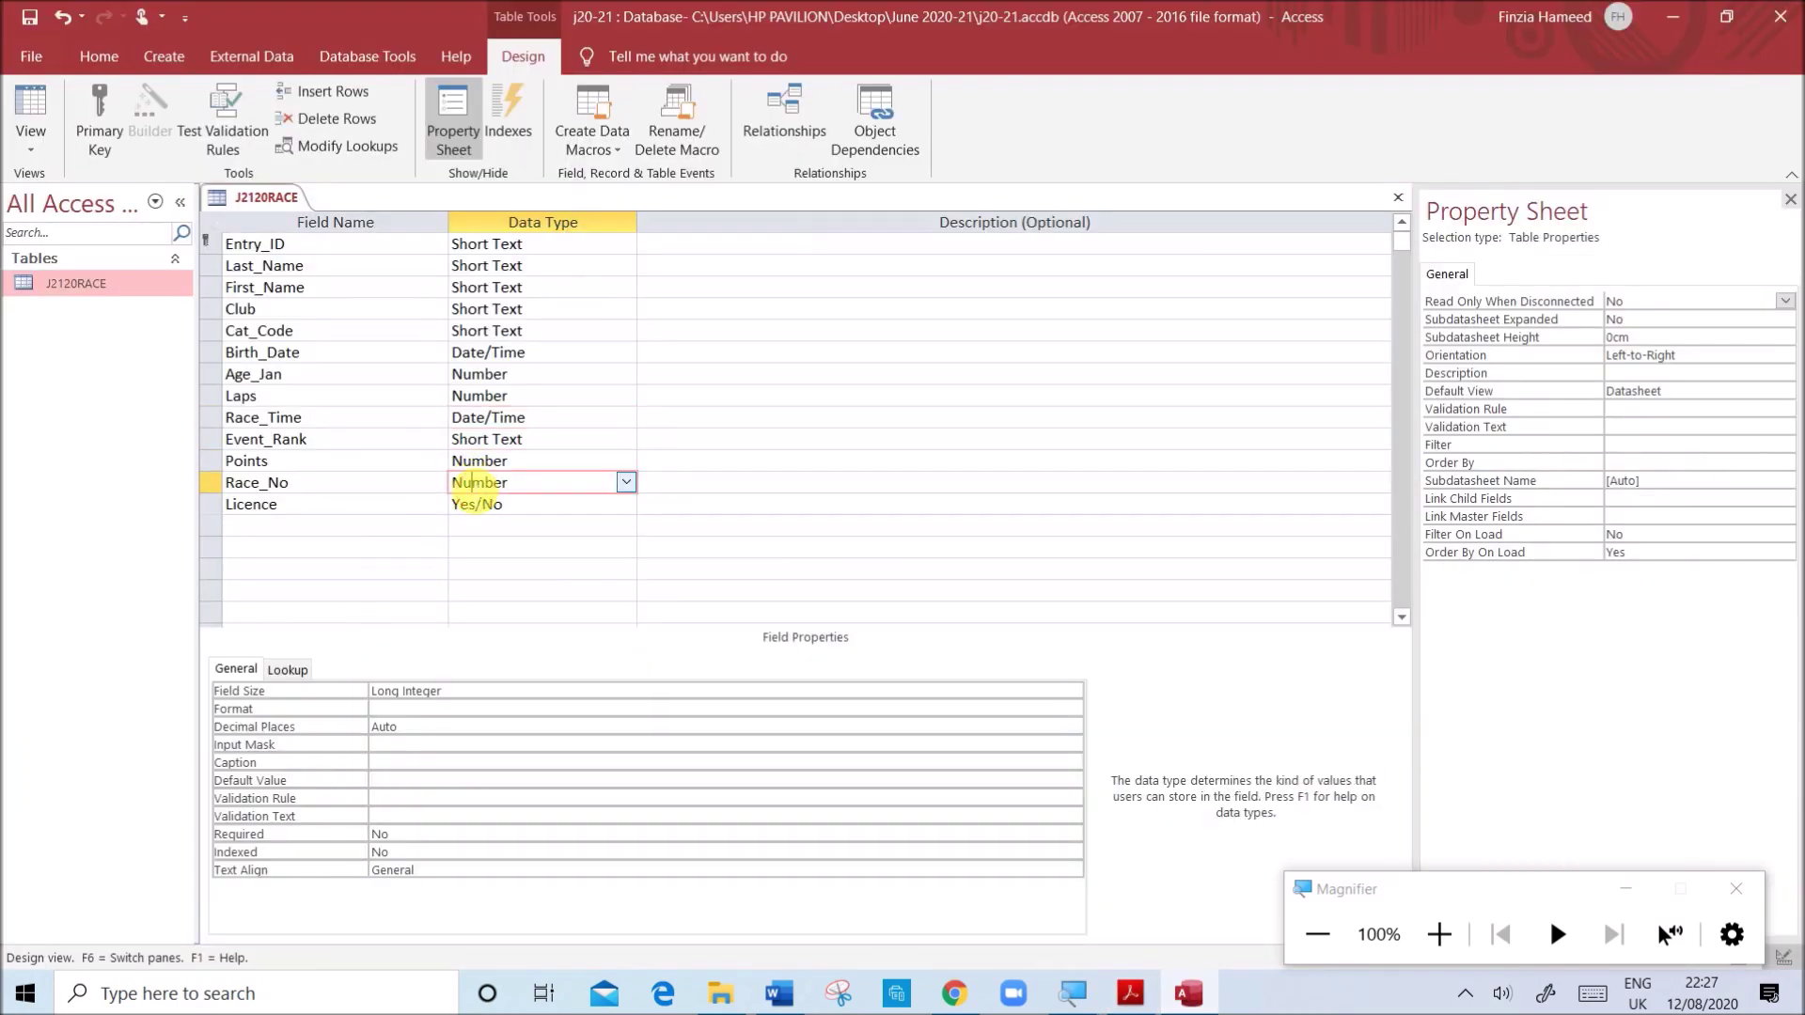
click(512, 505)
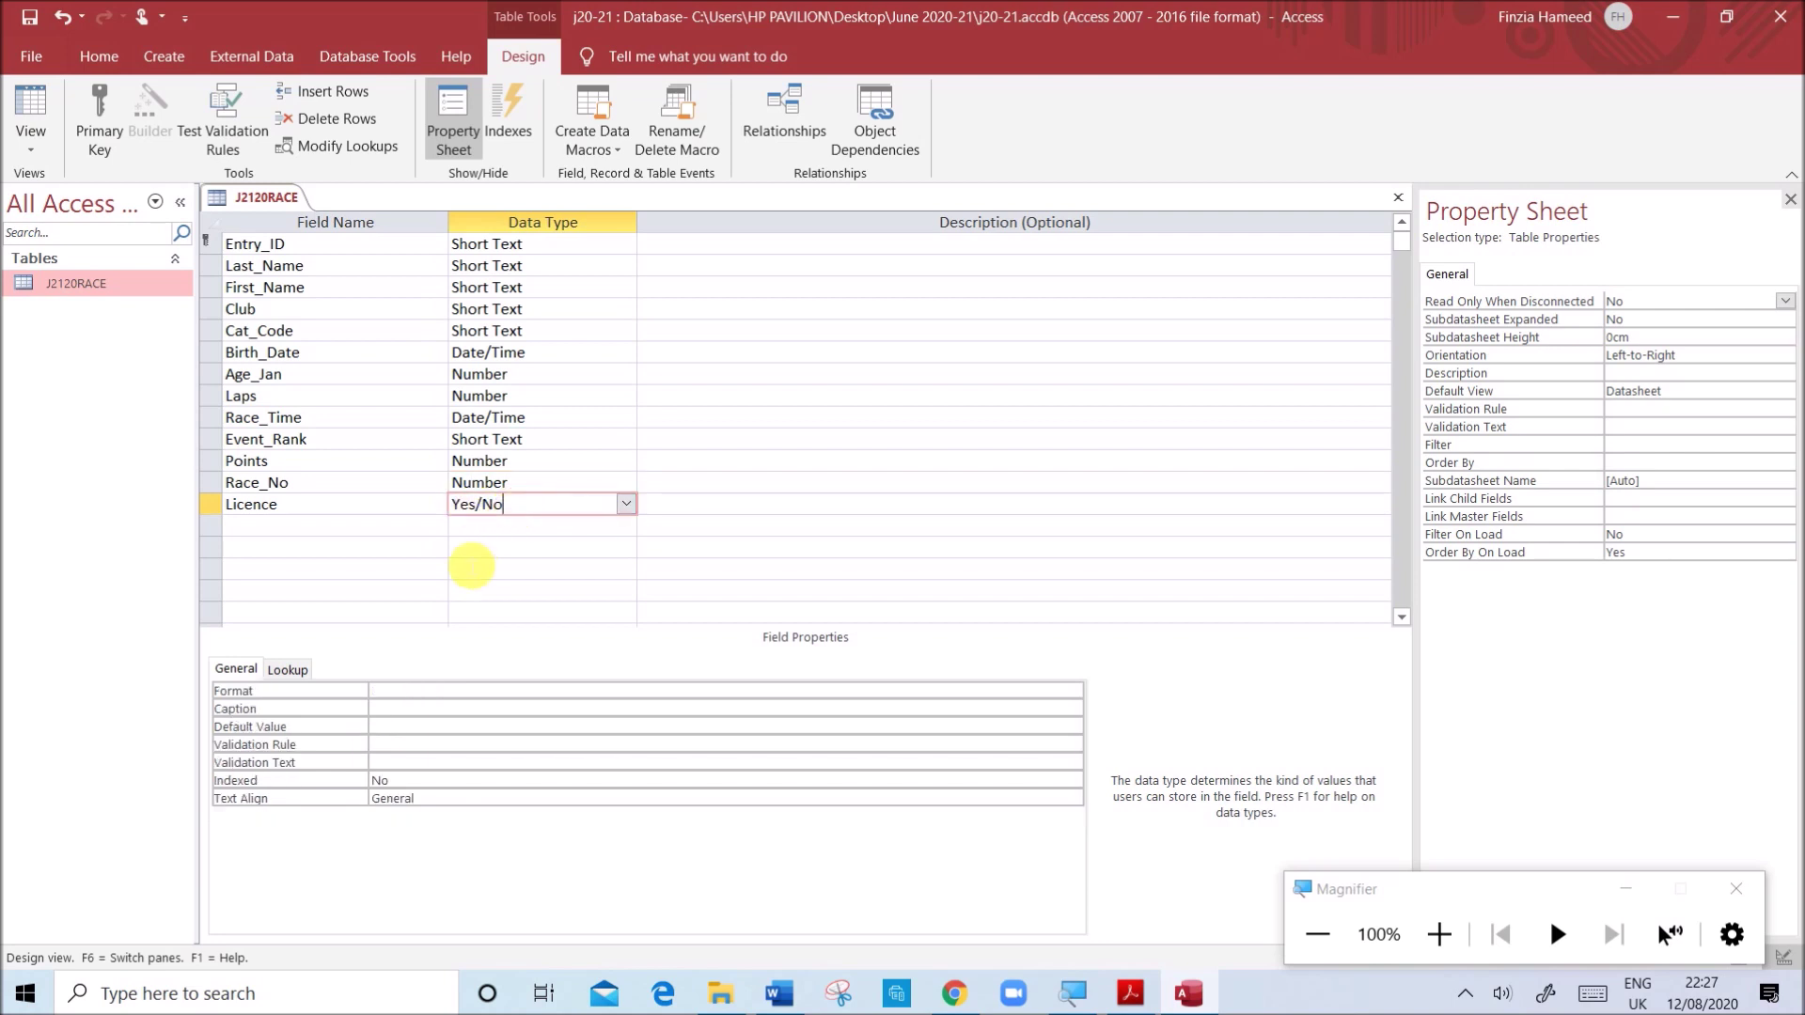
- Check the exam paper, then set the Licence field's Format property to Yes/No
click(1132, 994)
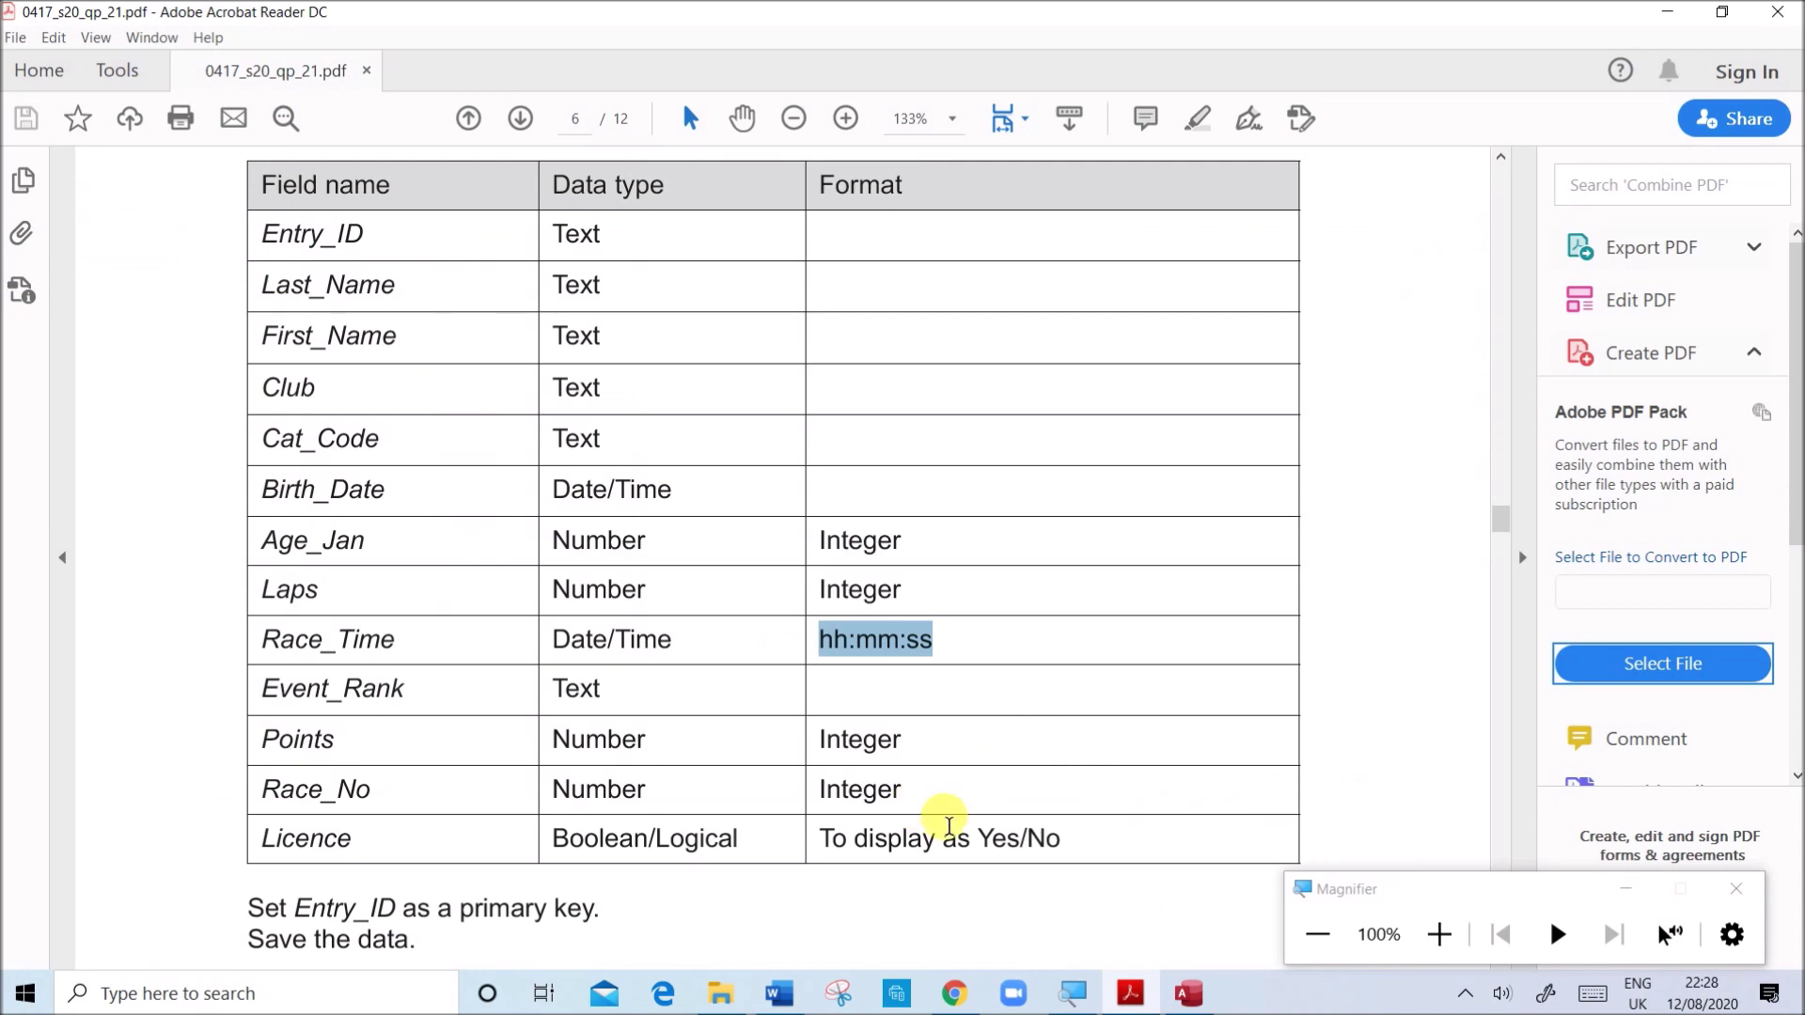
click(1188, 993)
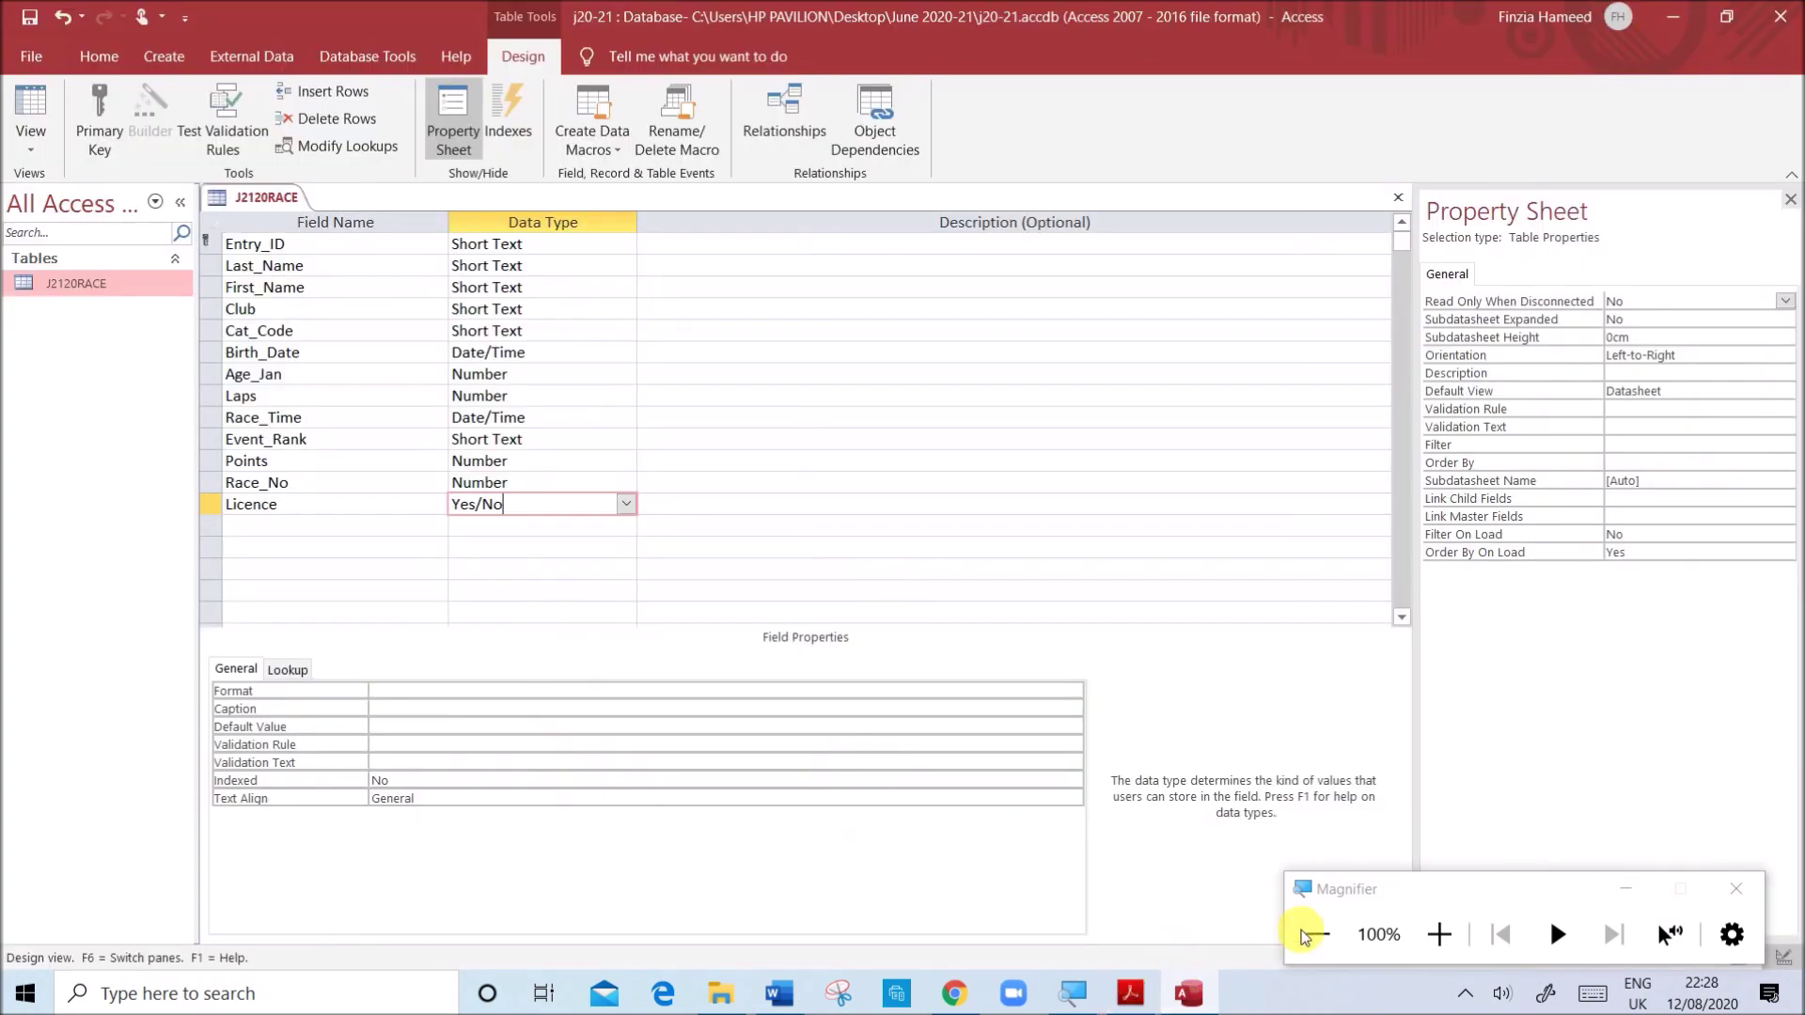
click(1439, 933)
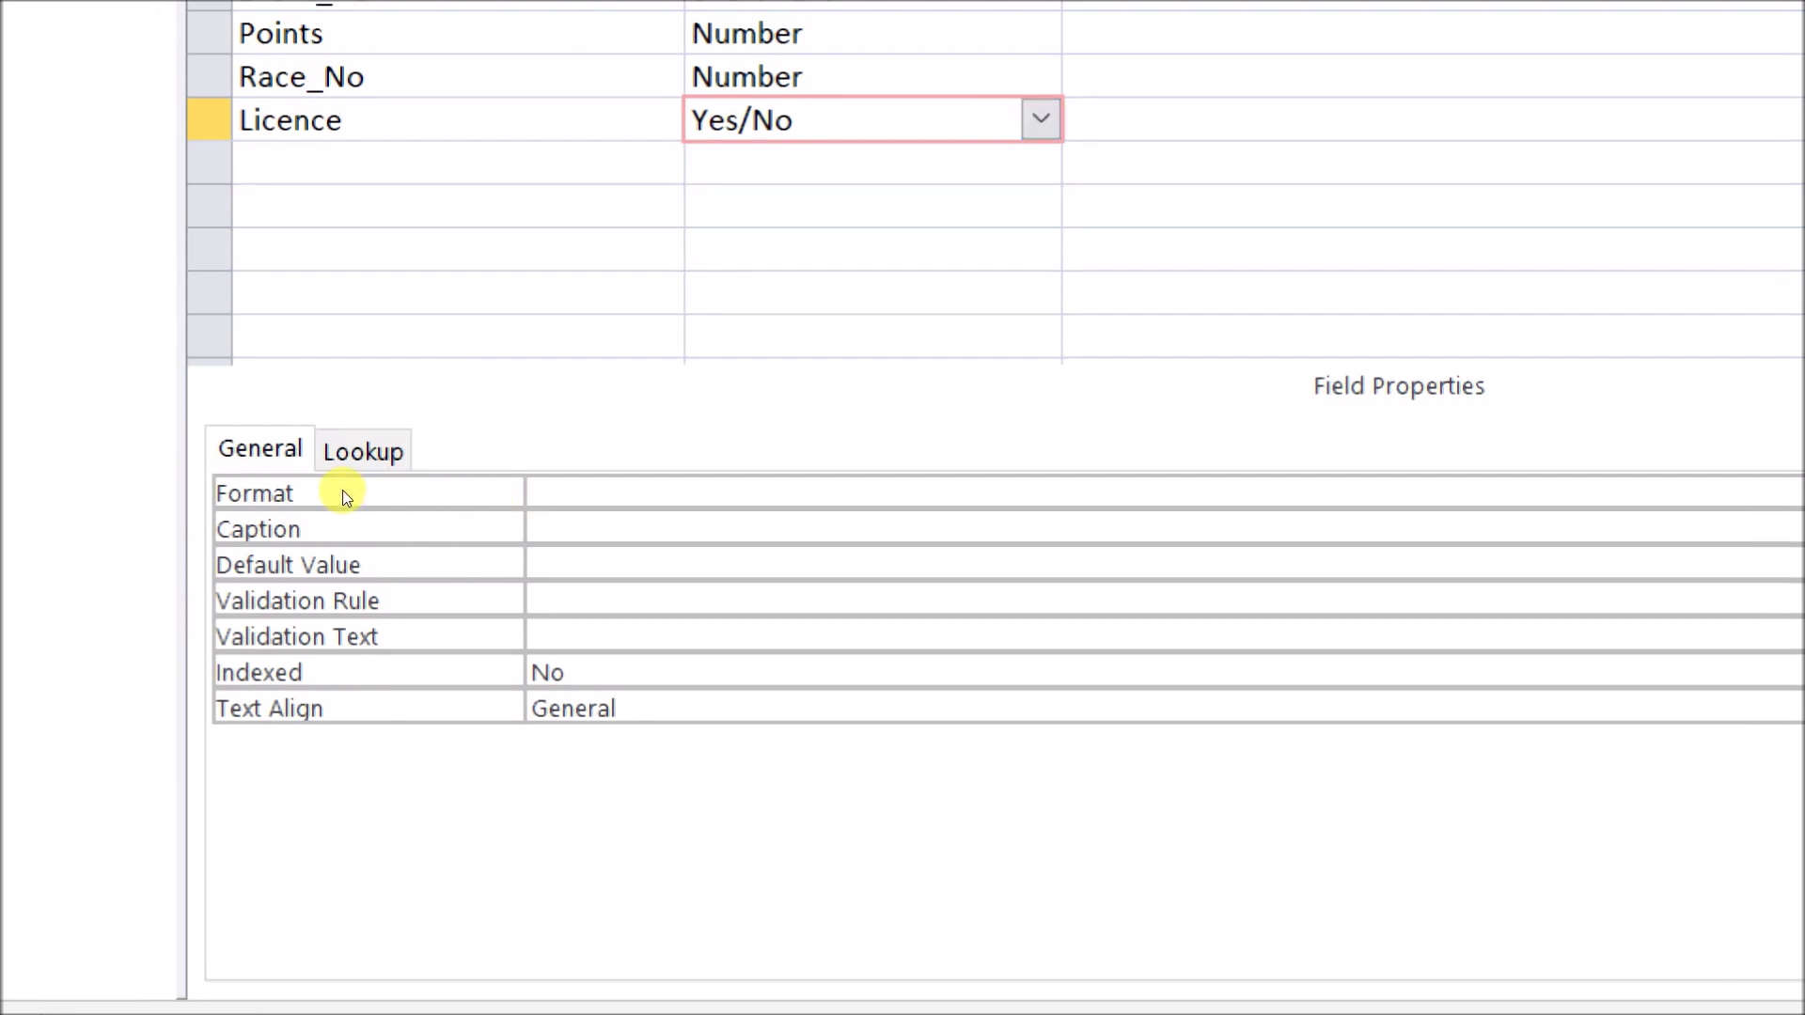
click(347, 506)
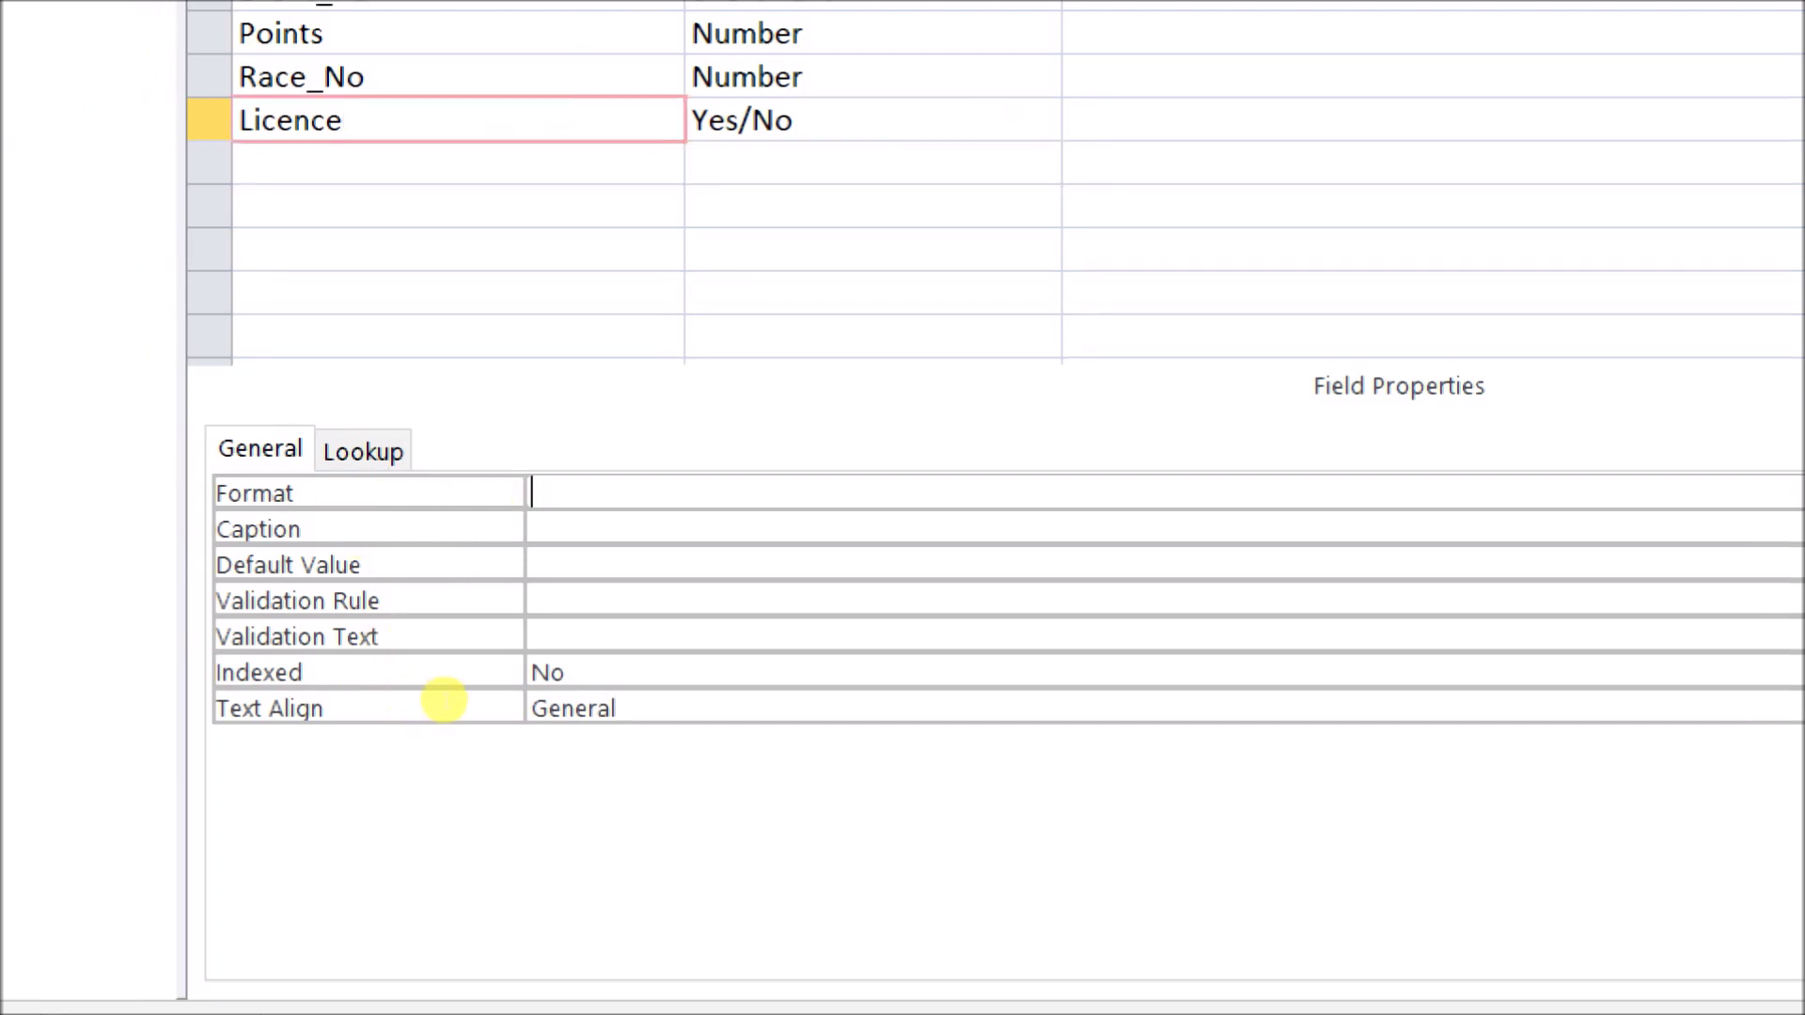
key(alt+Down)
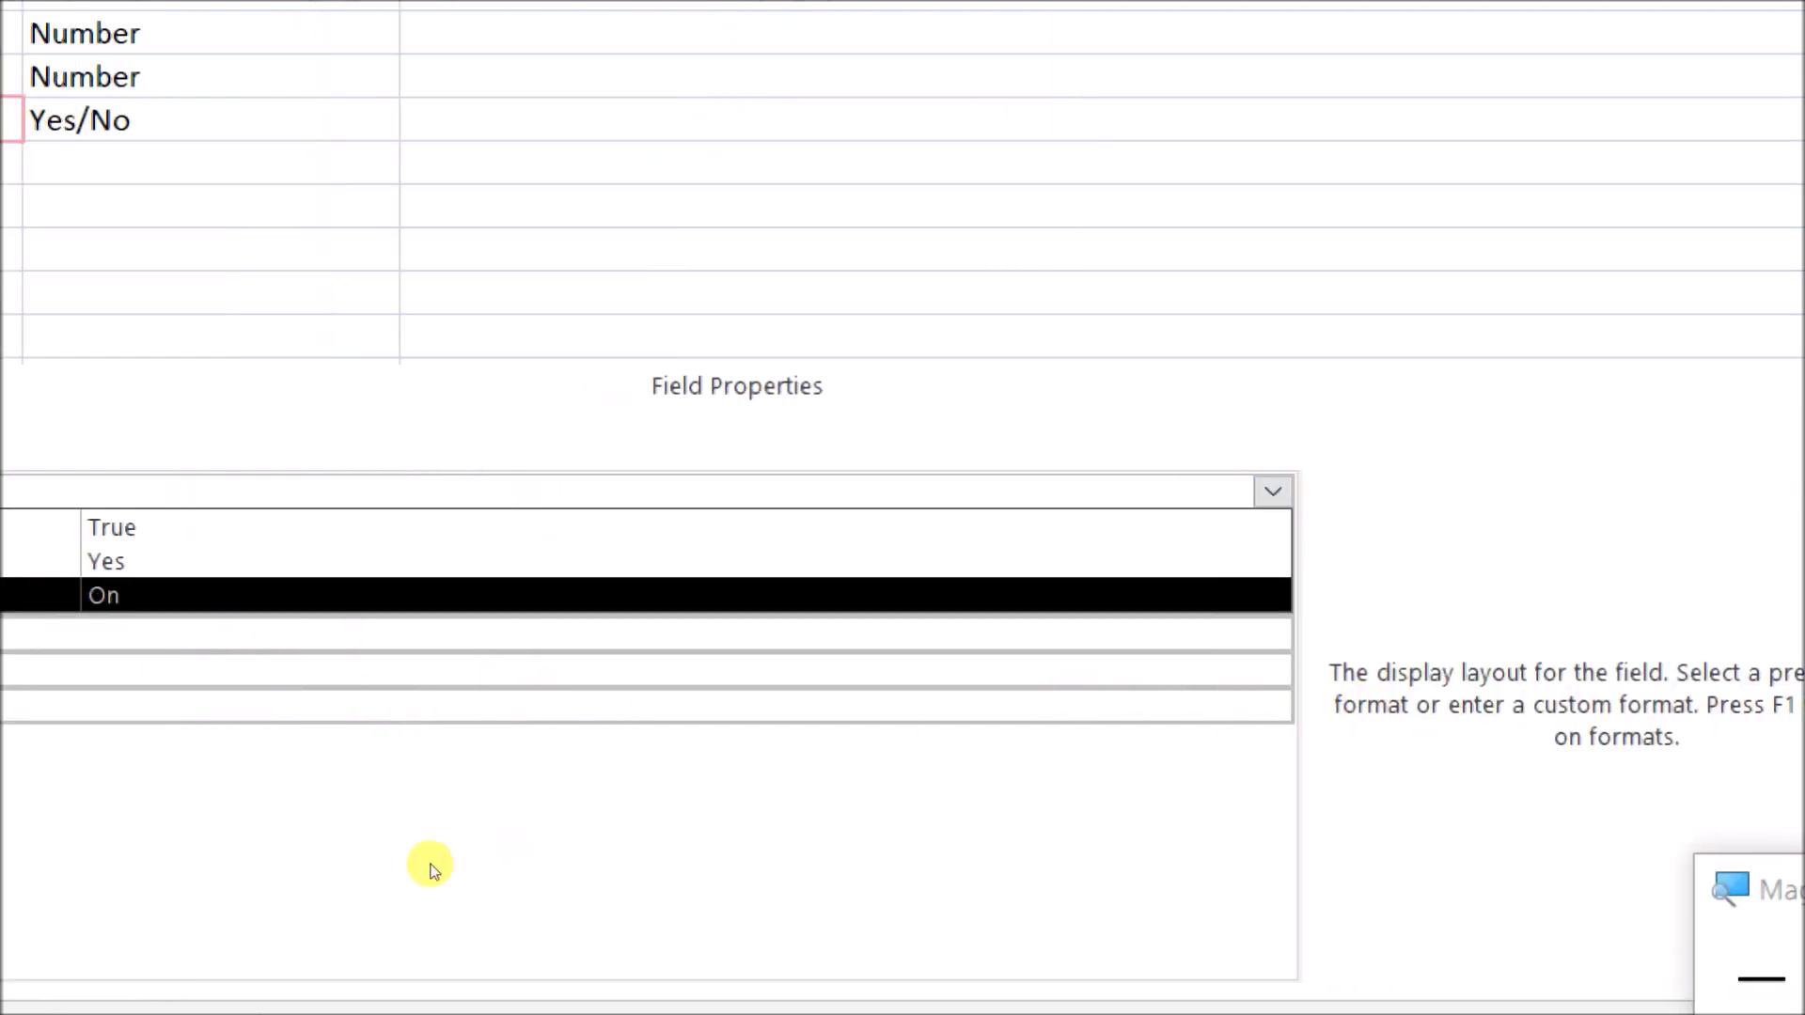
key(Up)
key(Return)
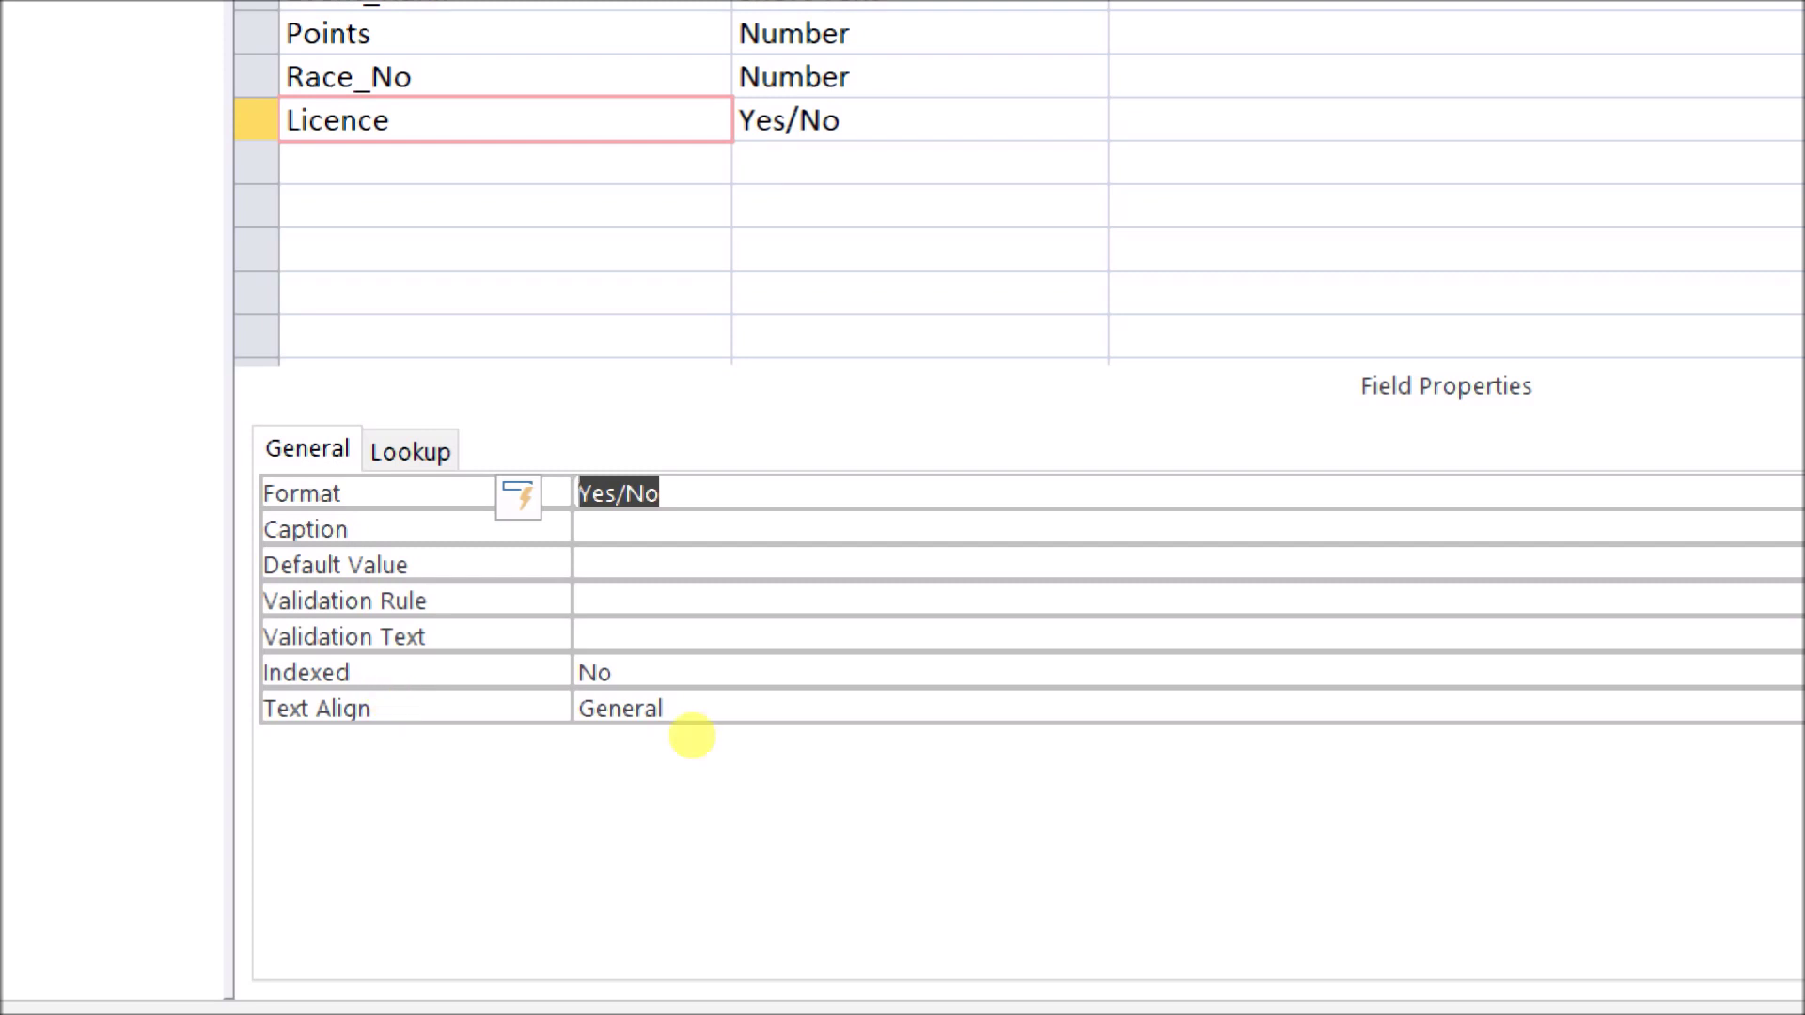
click(1183, 979)
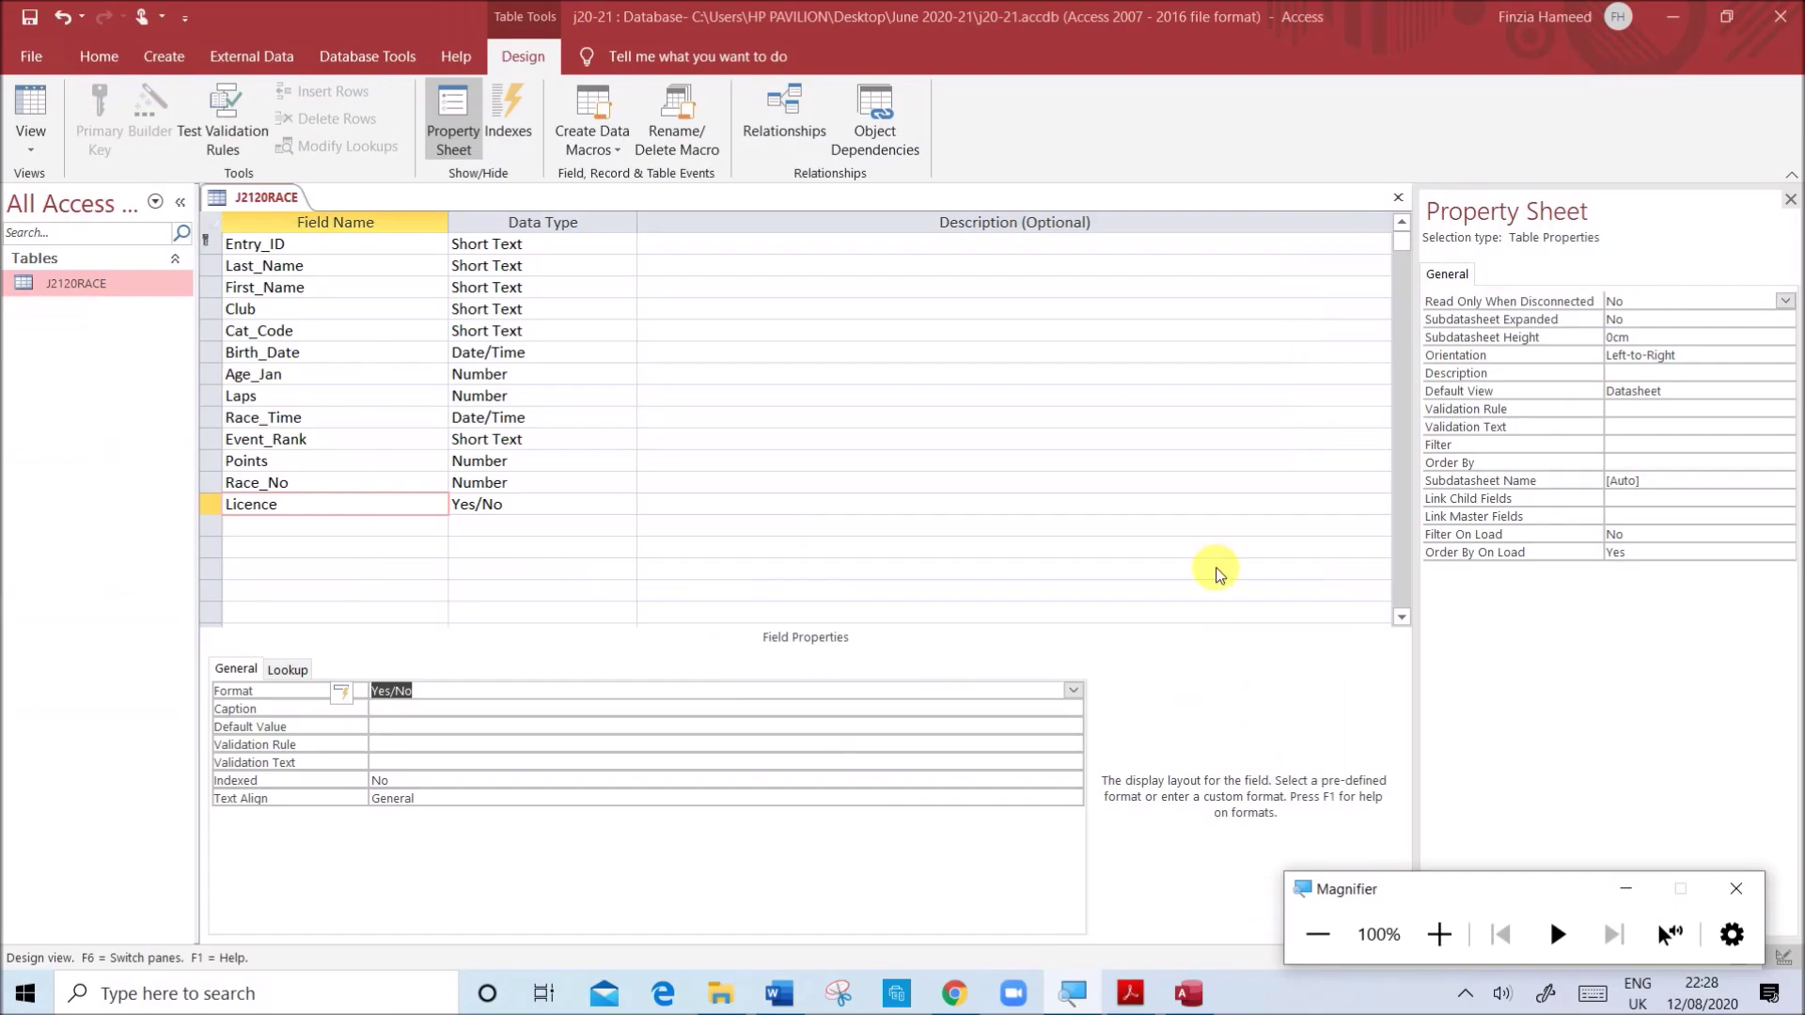
- Save the J2120RACE table design and compare it with the exam paper's field list
right_click(240, 202)
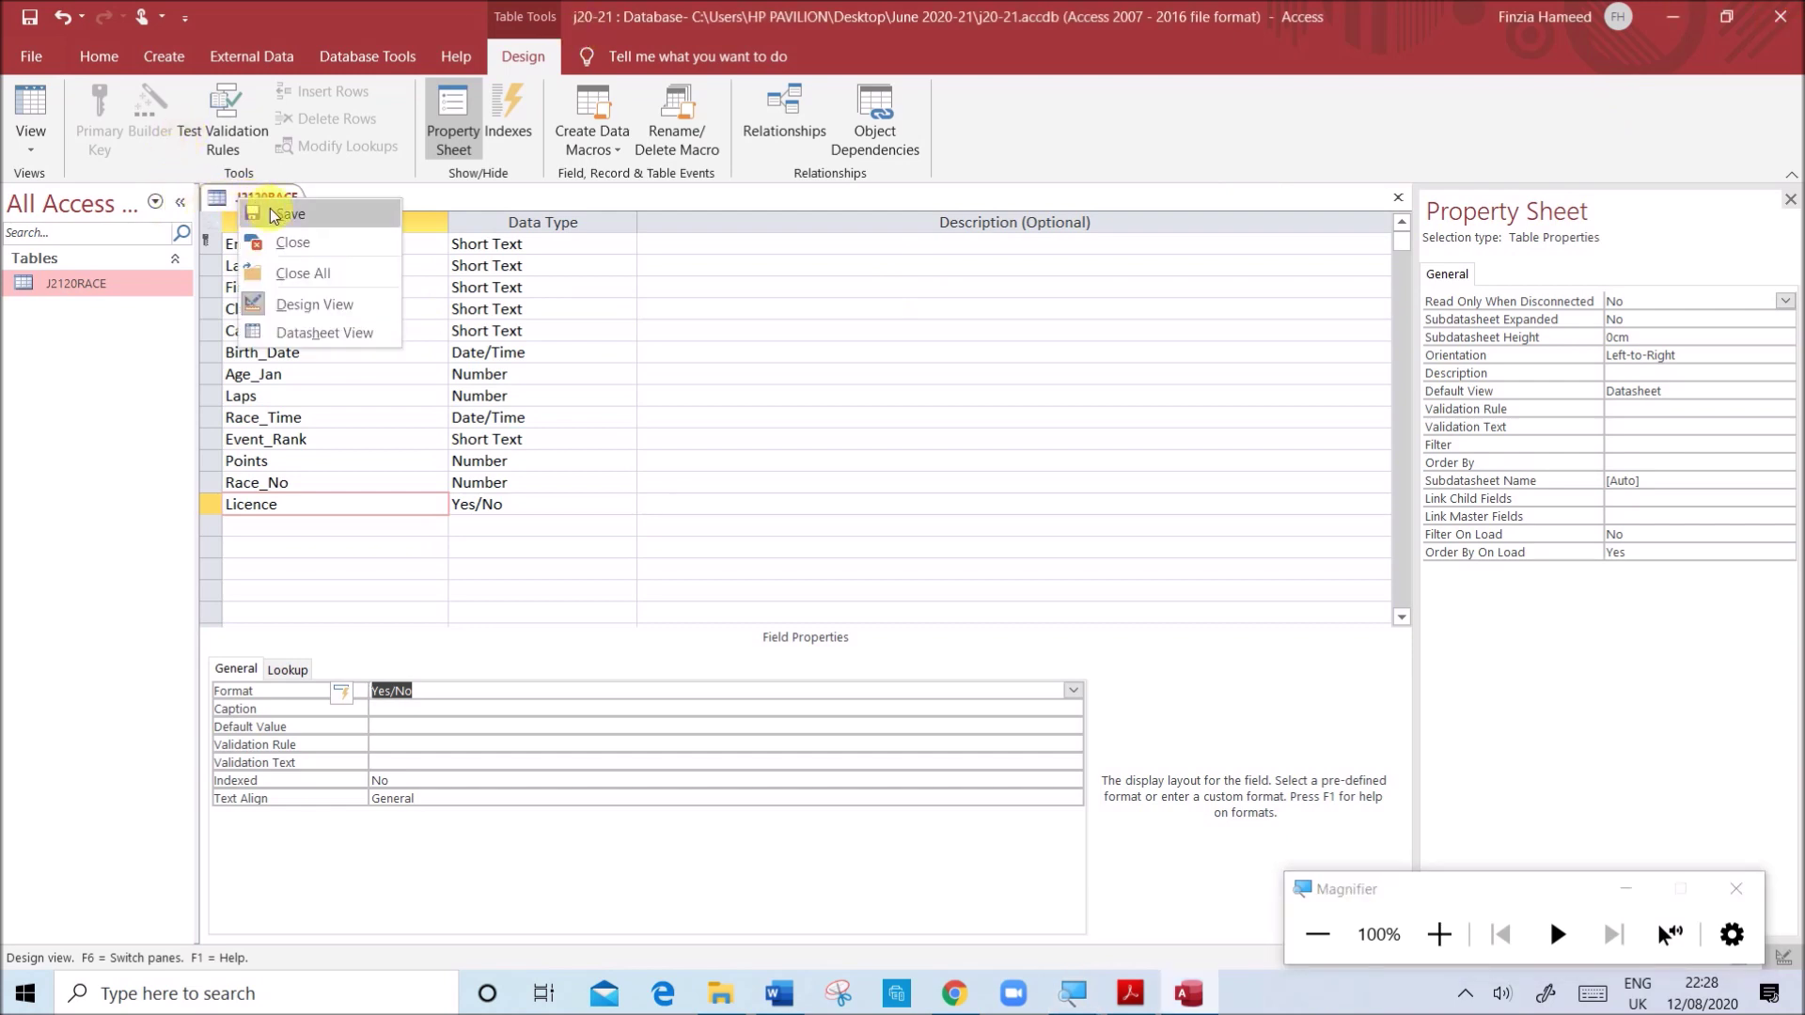
click(295, 215)
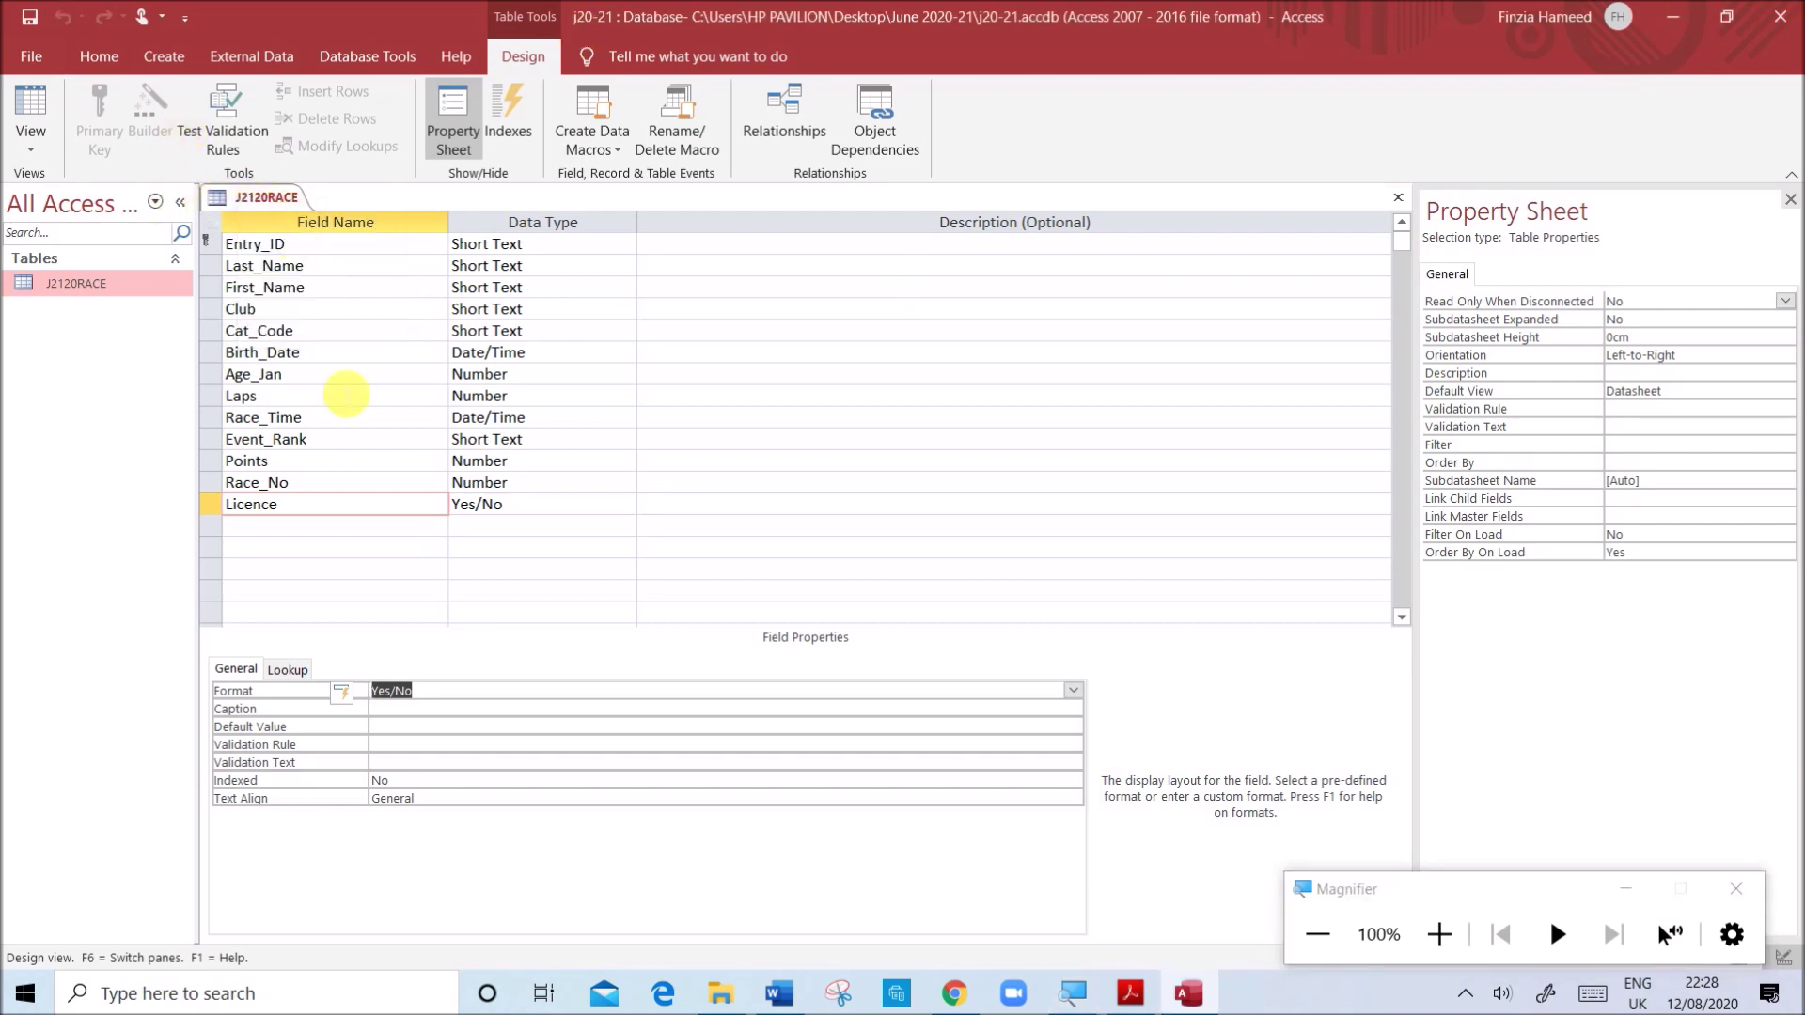
click(1133, 992)
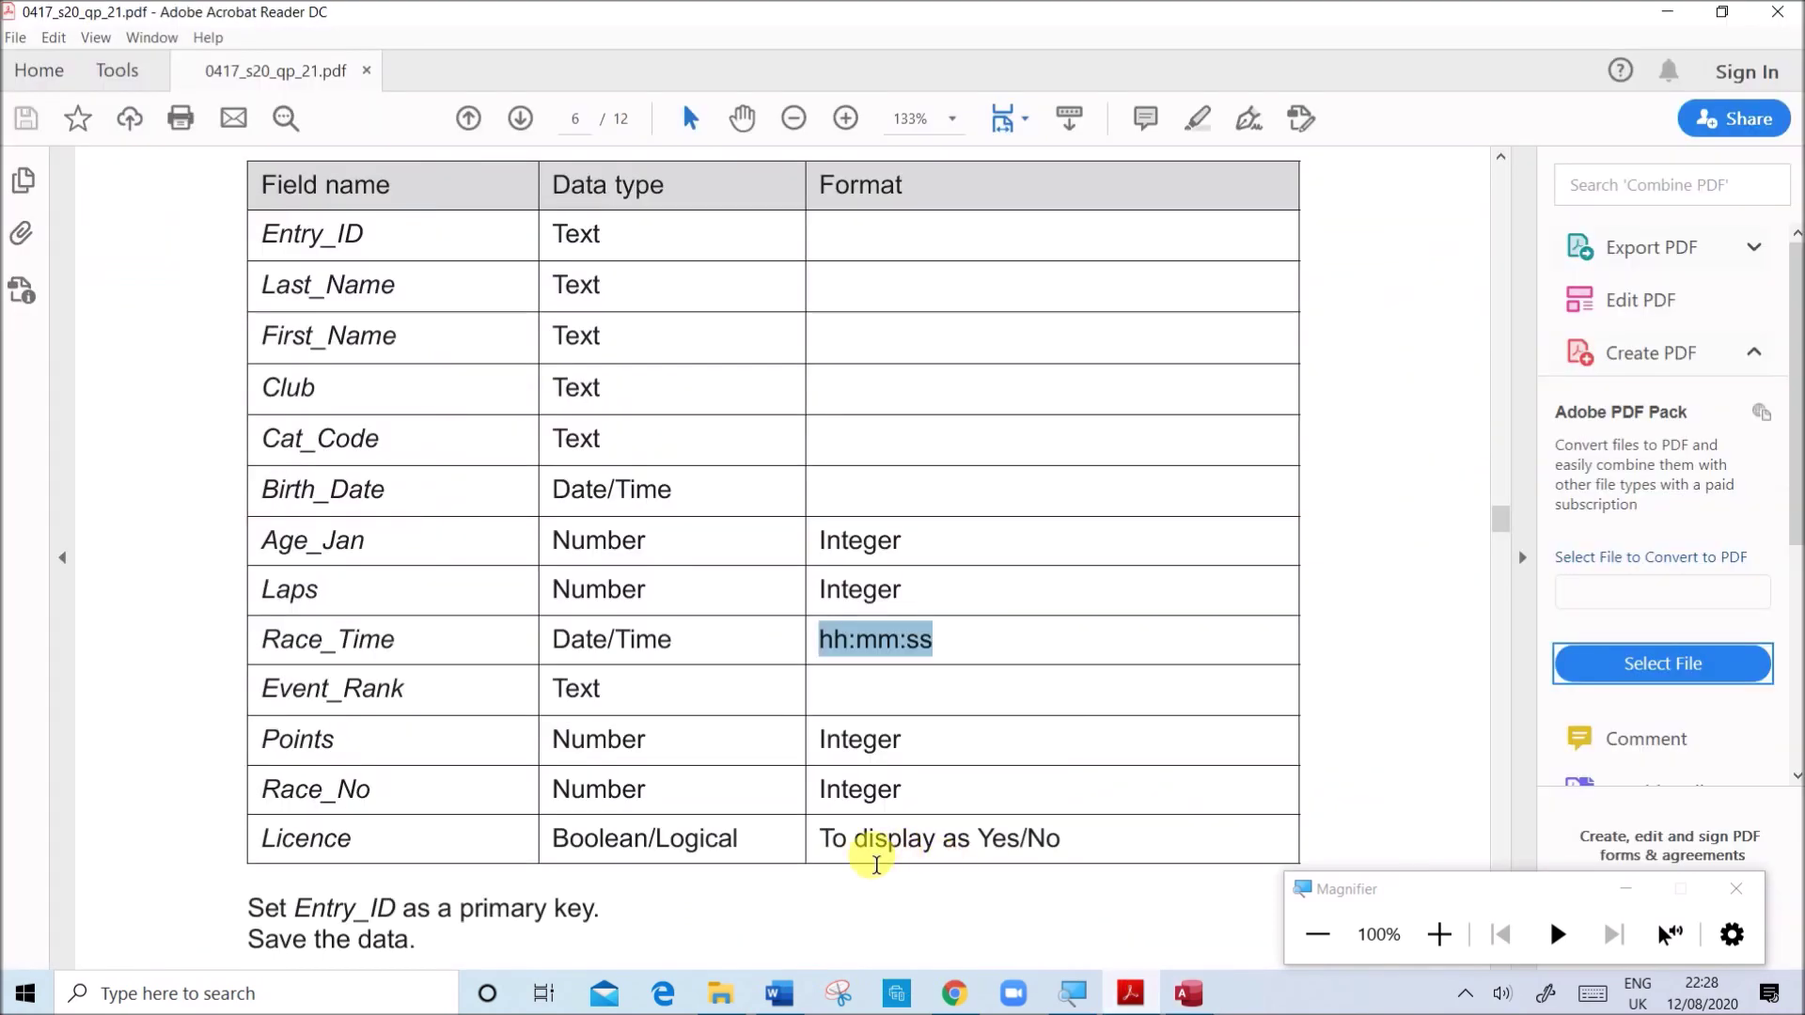
scroll(876, 865, down, 5)
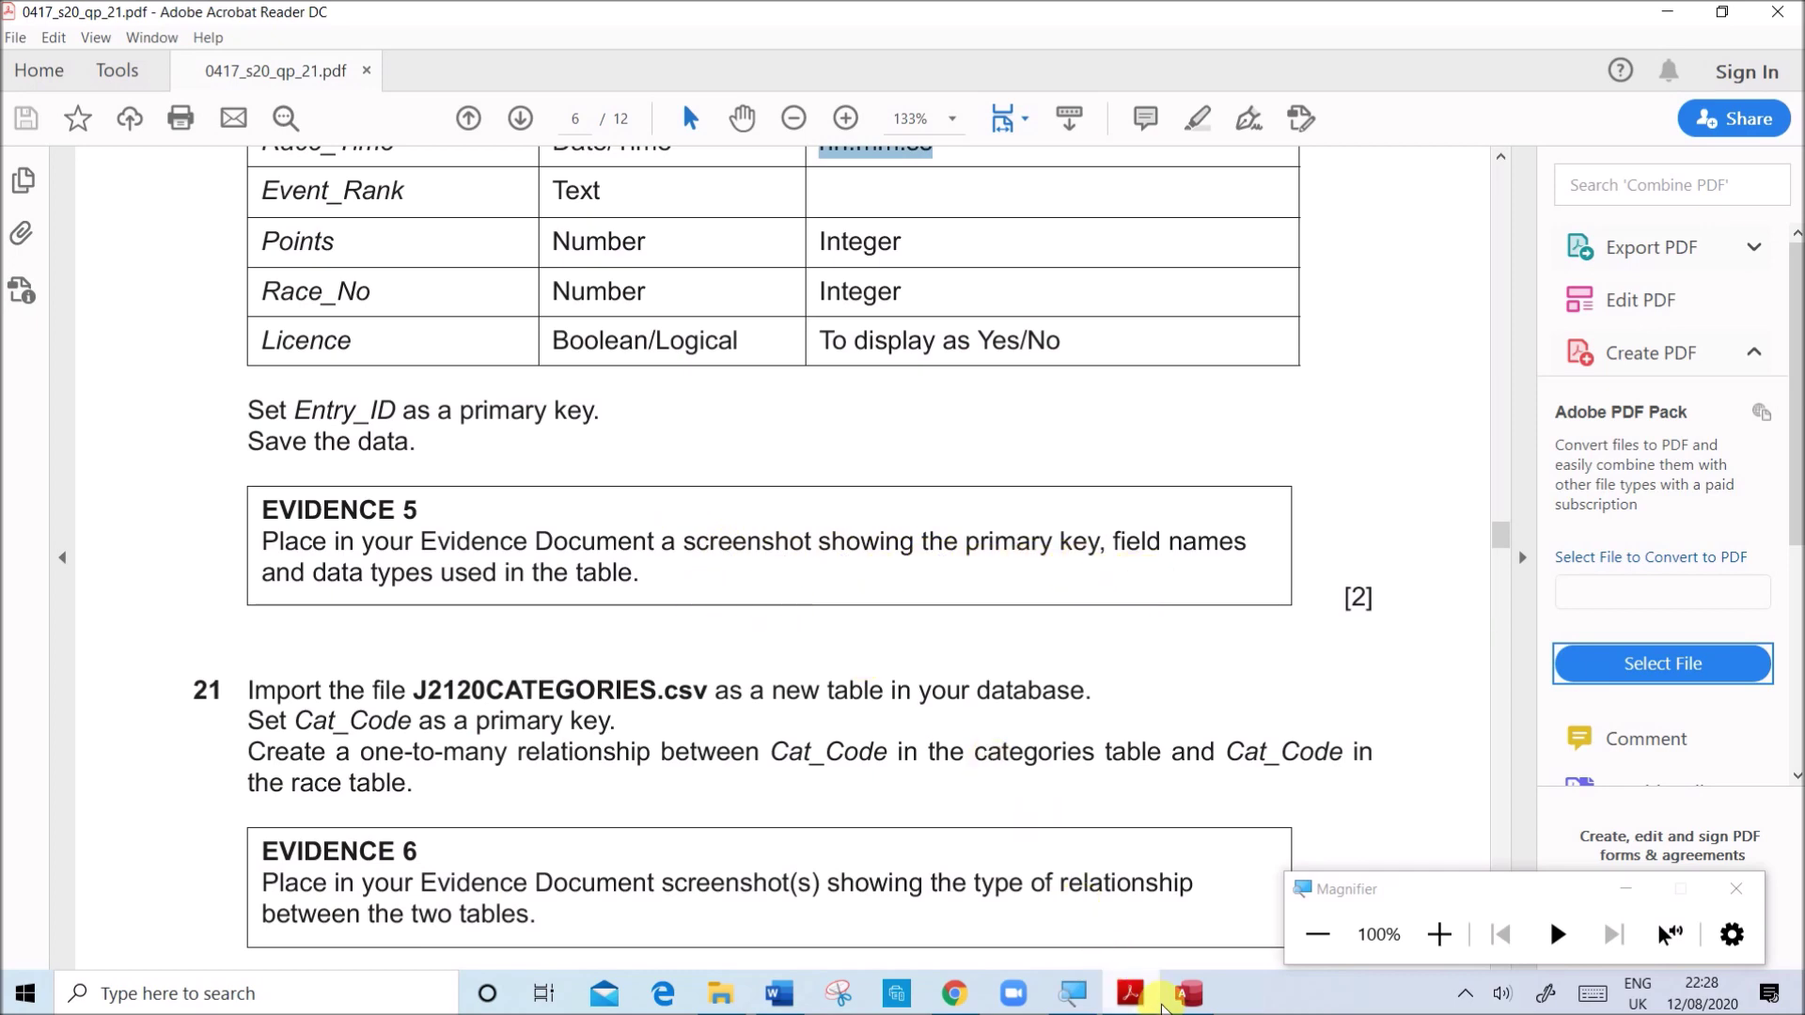
click(1188, 994)
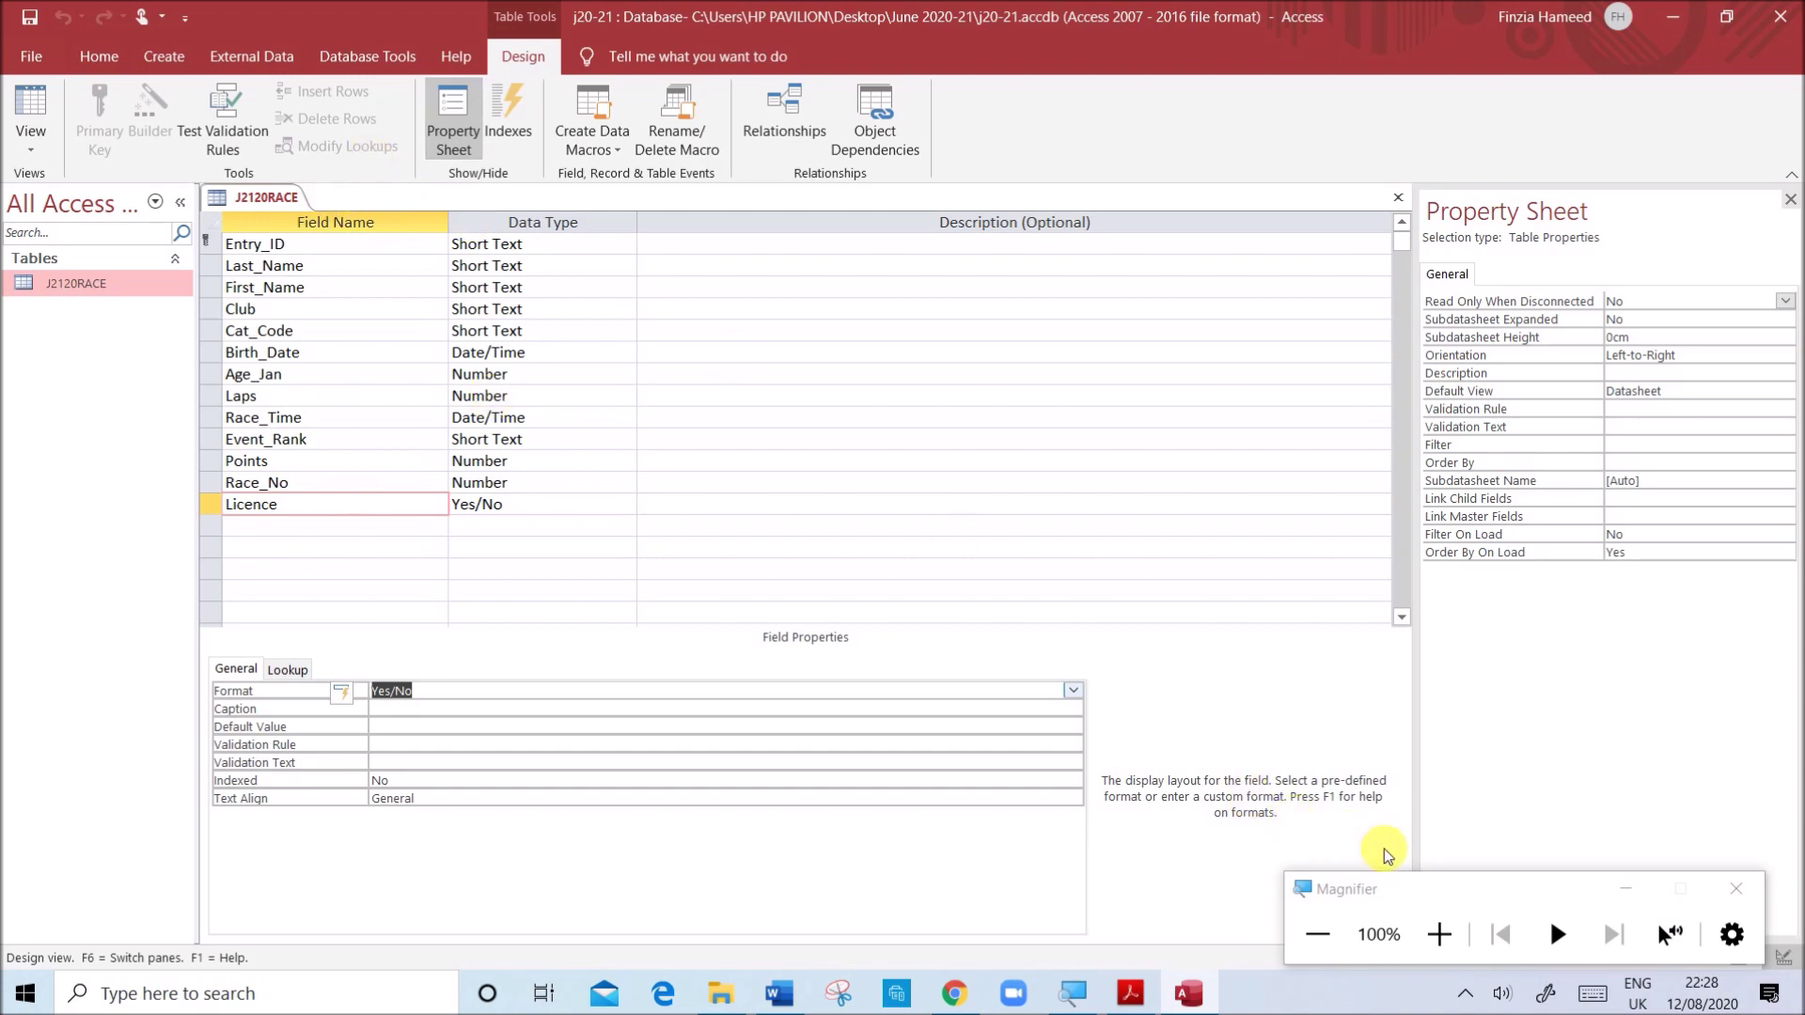
- Snip the J2120RACE design grid showing field names and data types
click(838, 994)
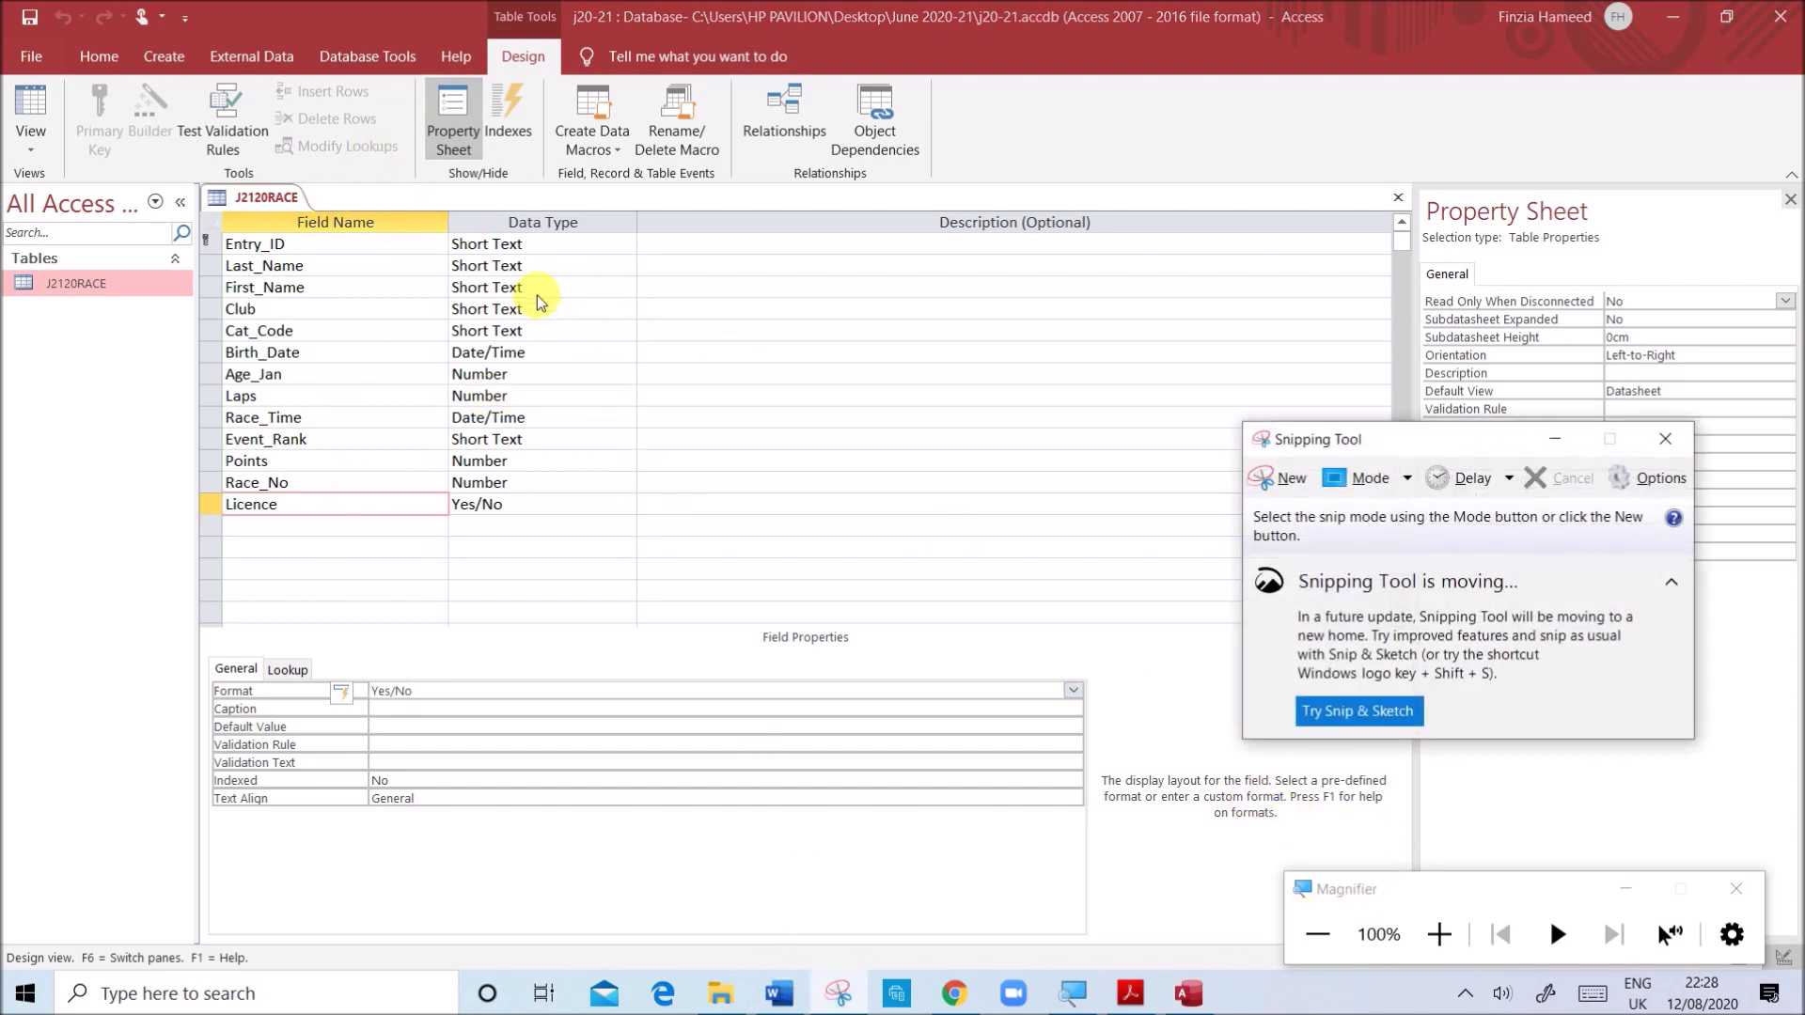
click(1280, 478)
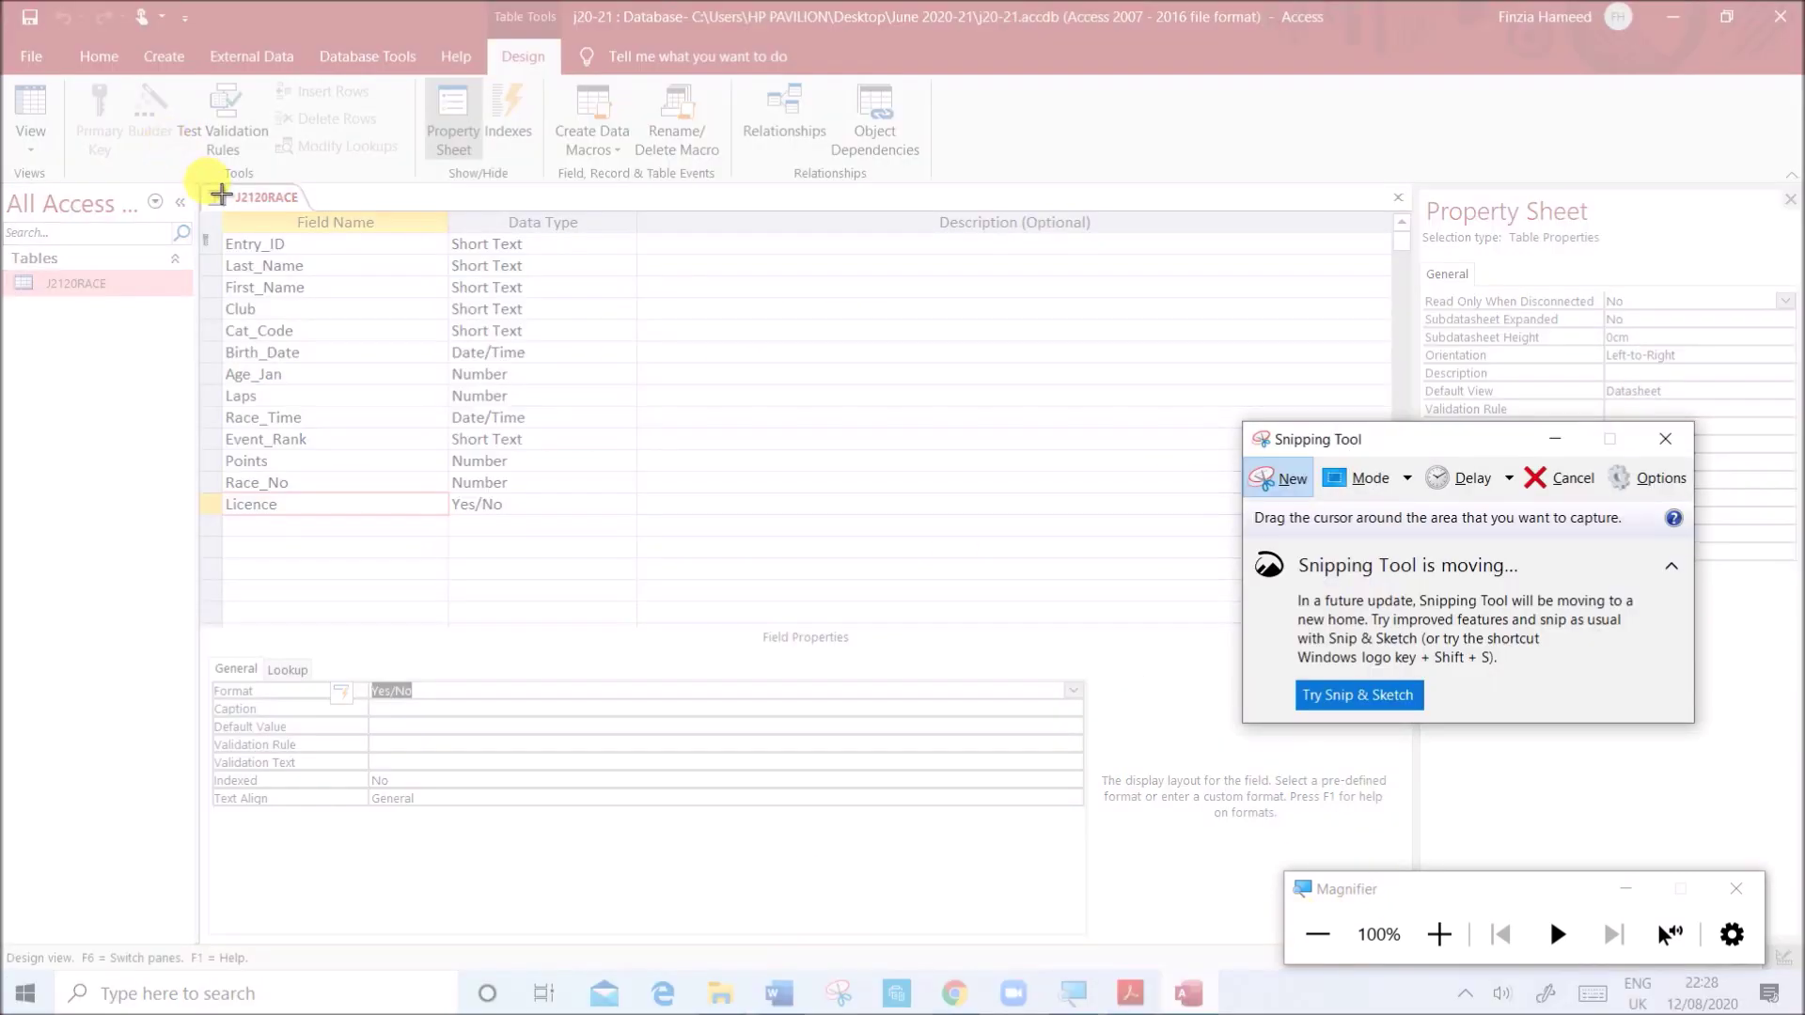
drag(208, 191, 657, 534)
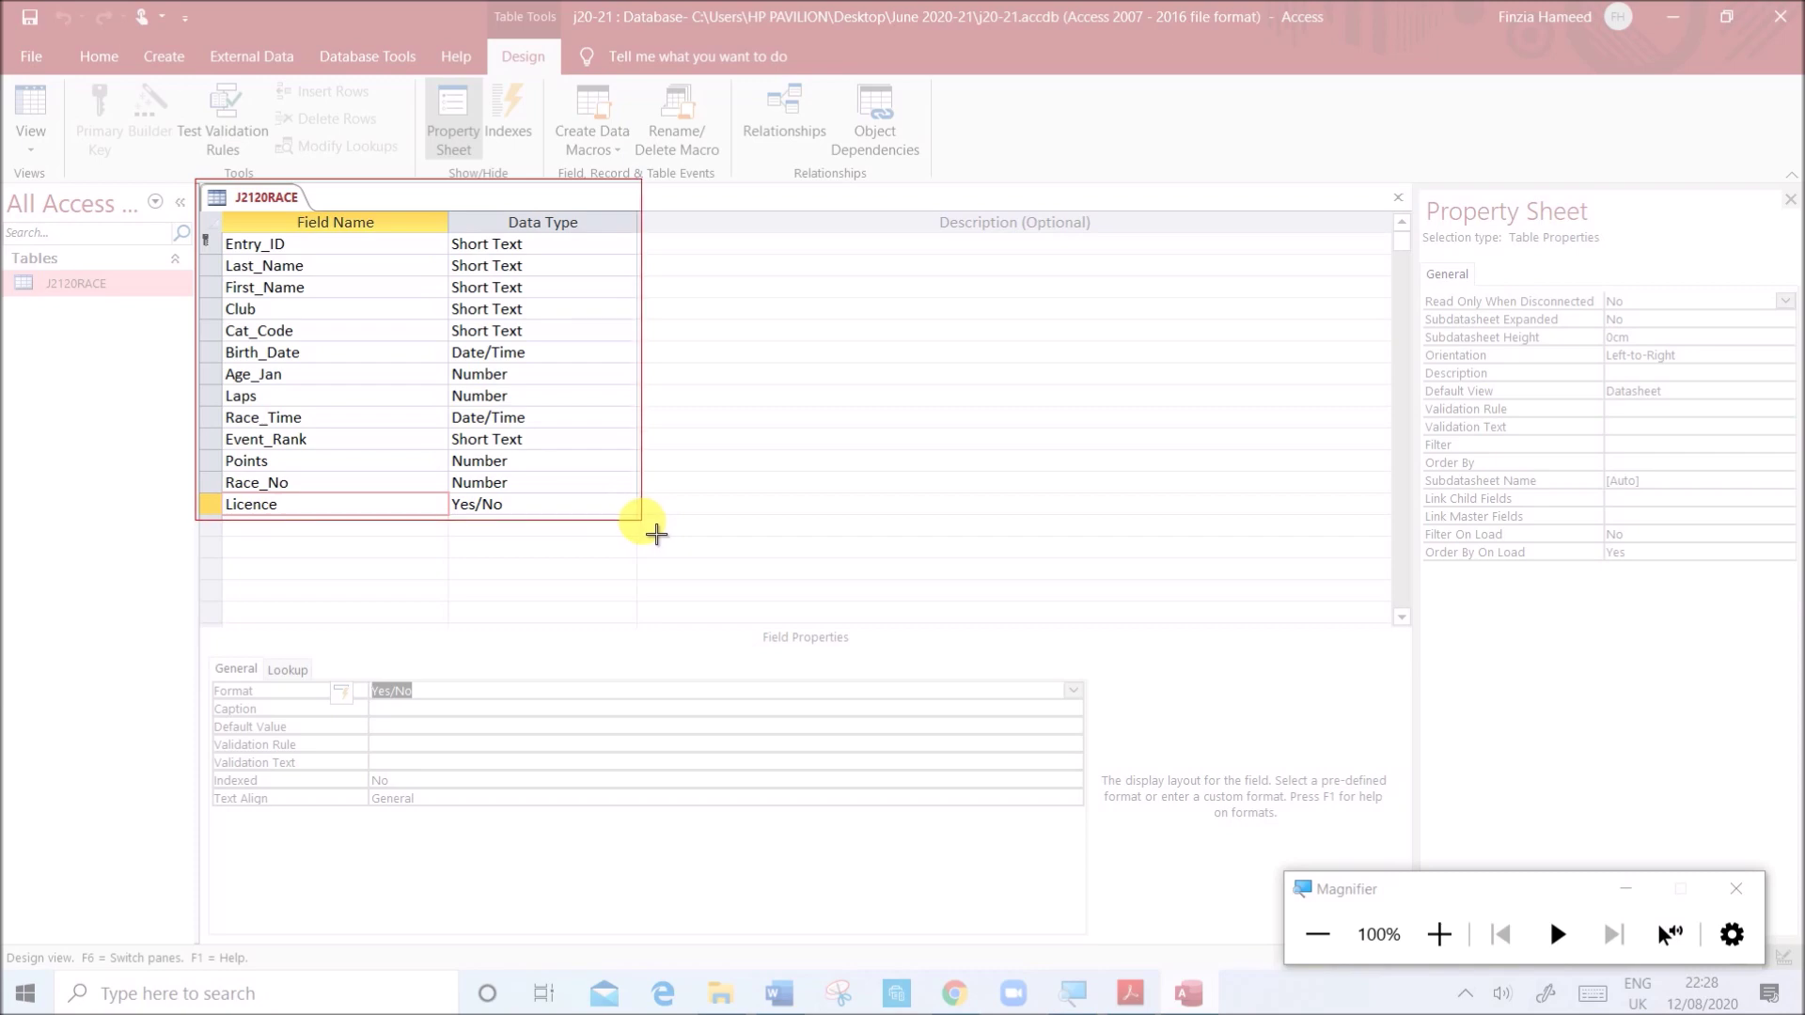
drag(653, 534, 653, 534)
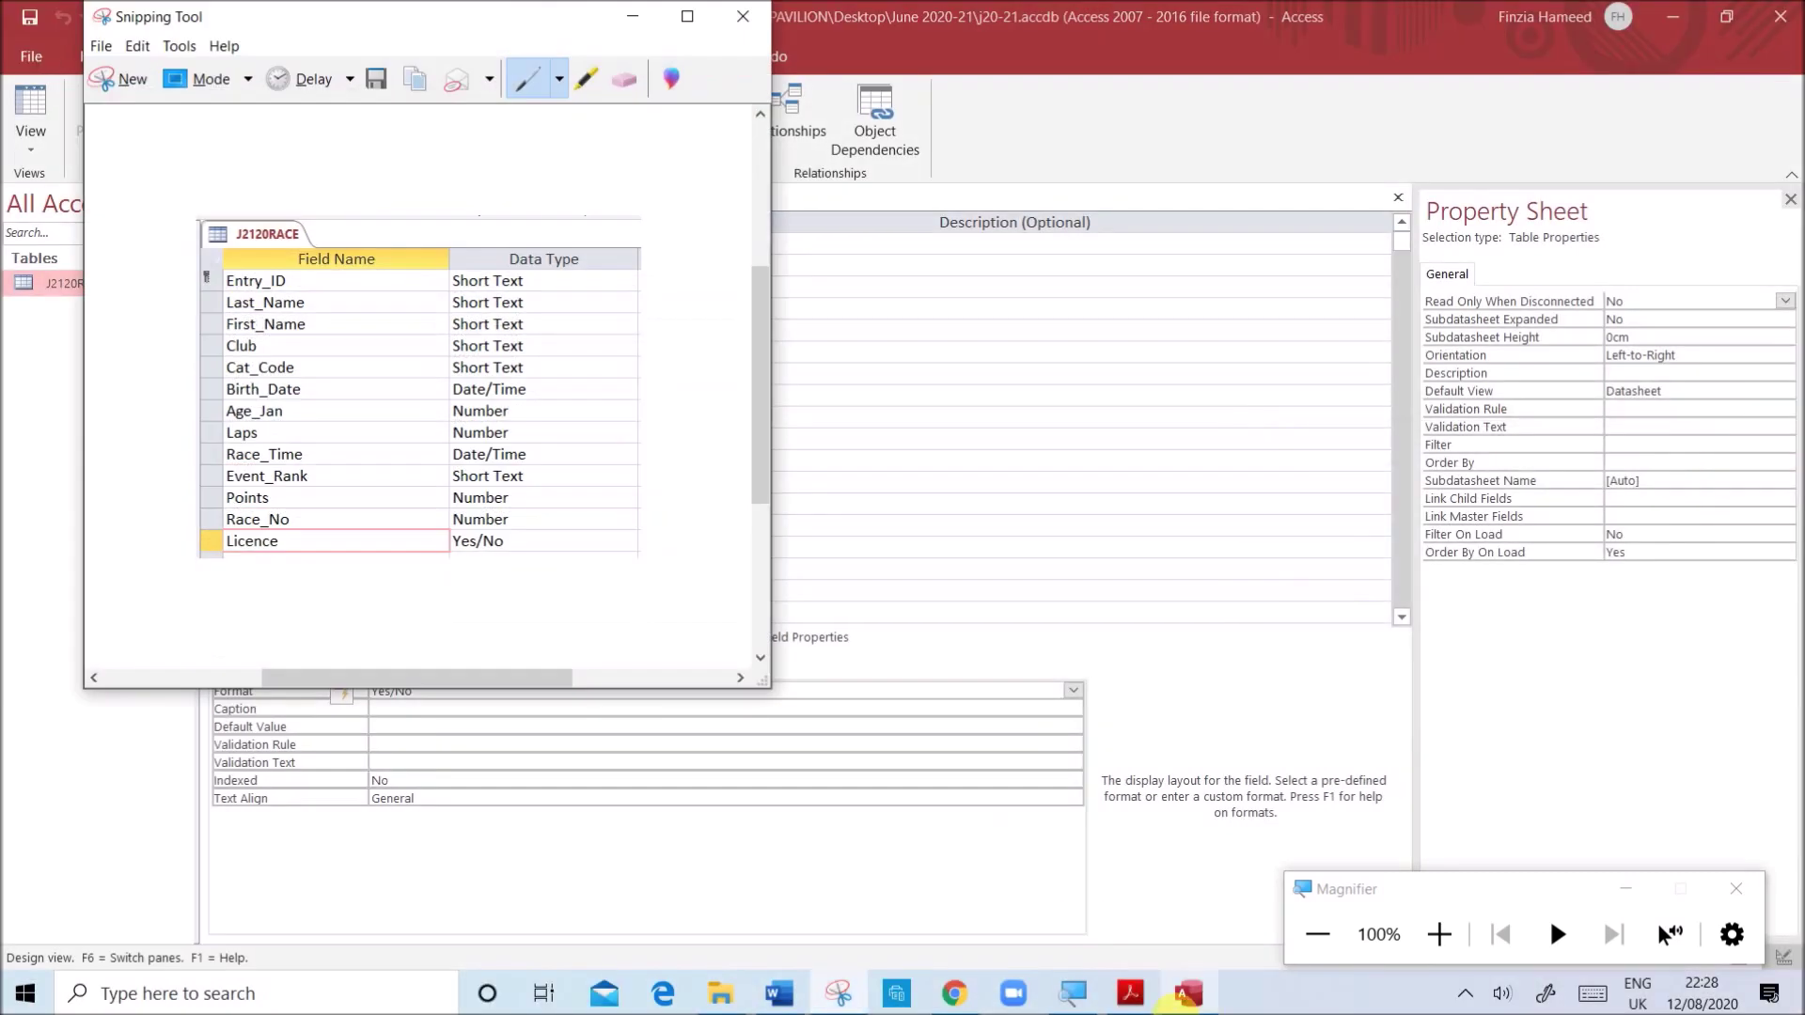
- Compare the evidence document, exam paper and table design before returning to the evidence document
click(780, 994)
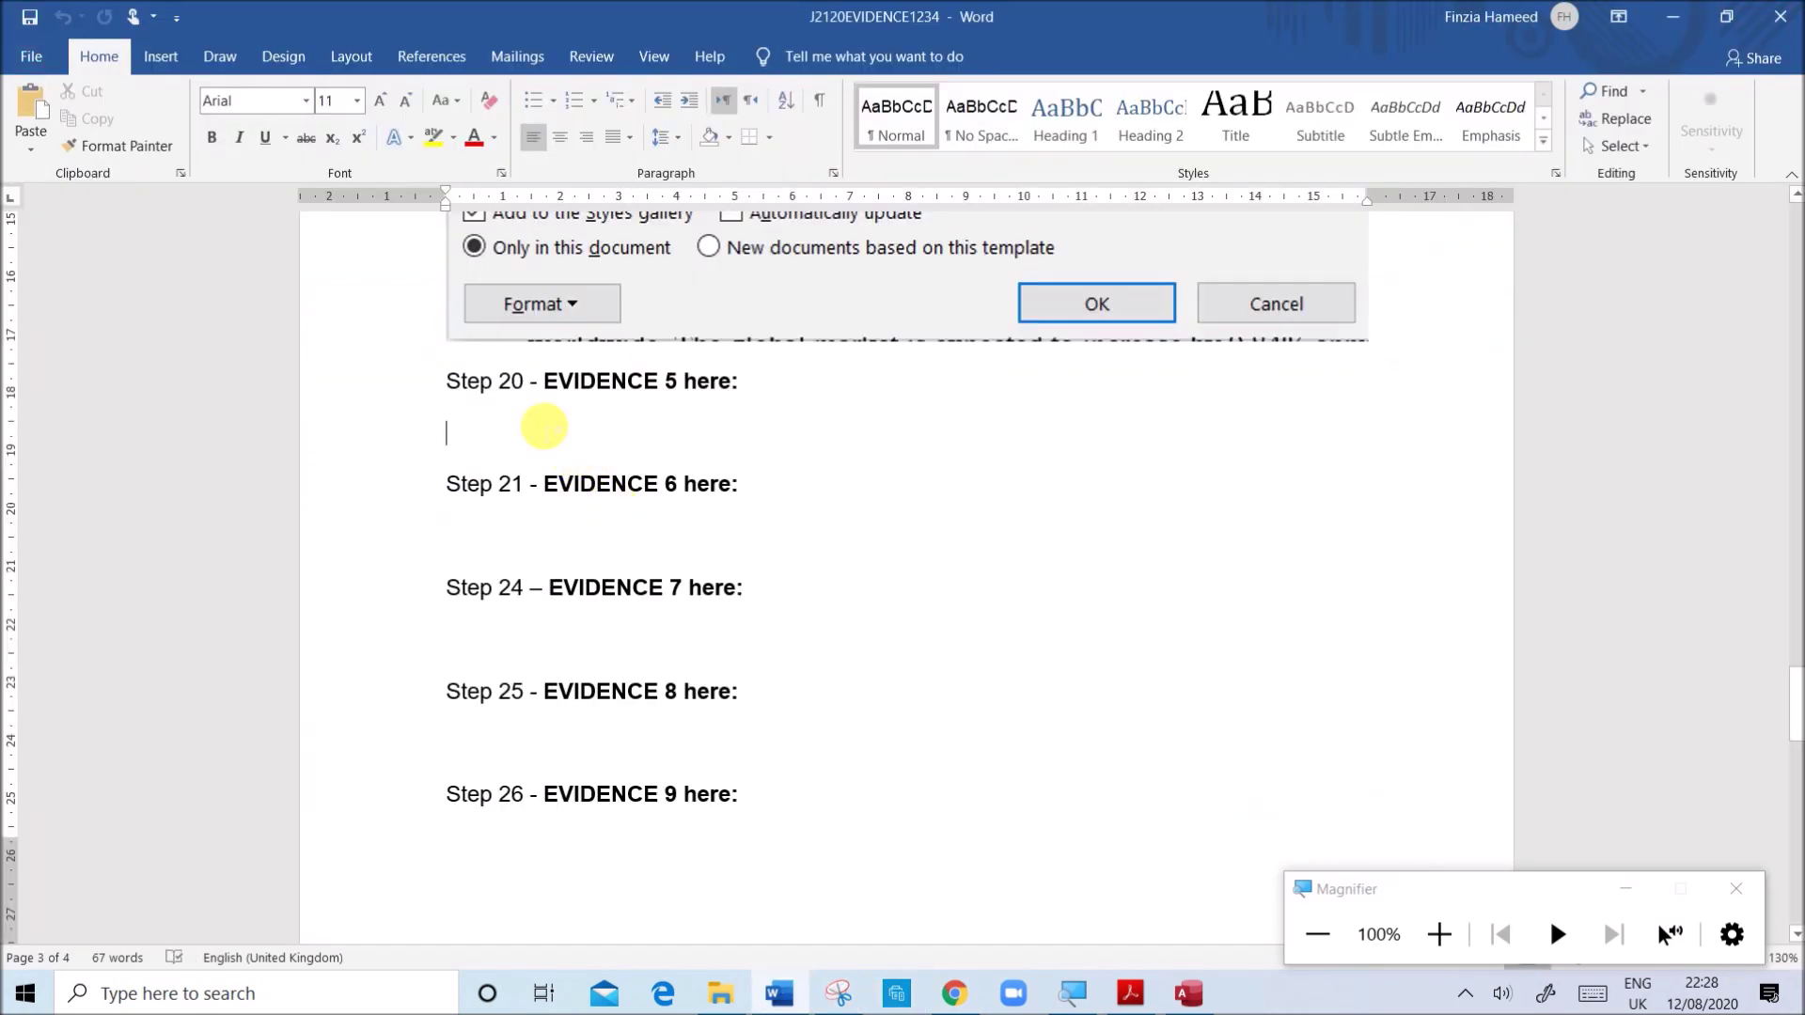
click(1130, 993)
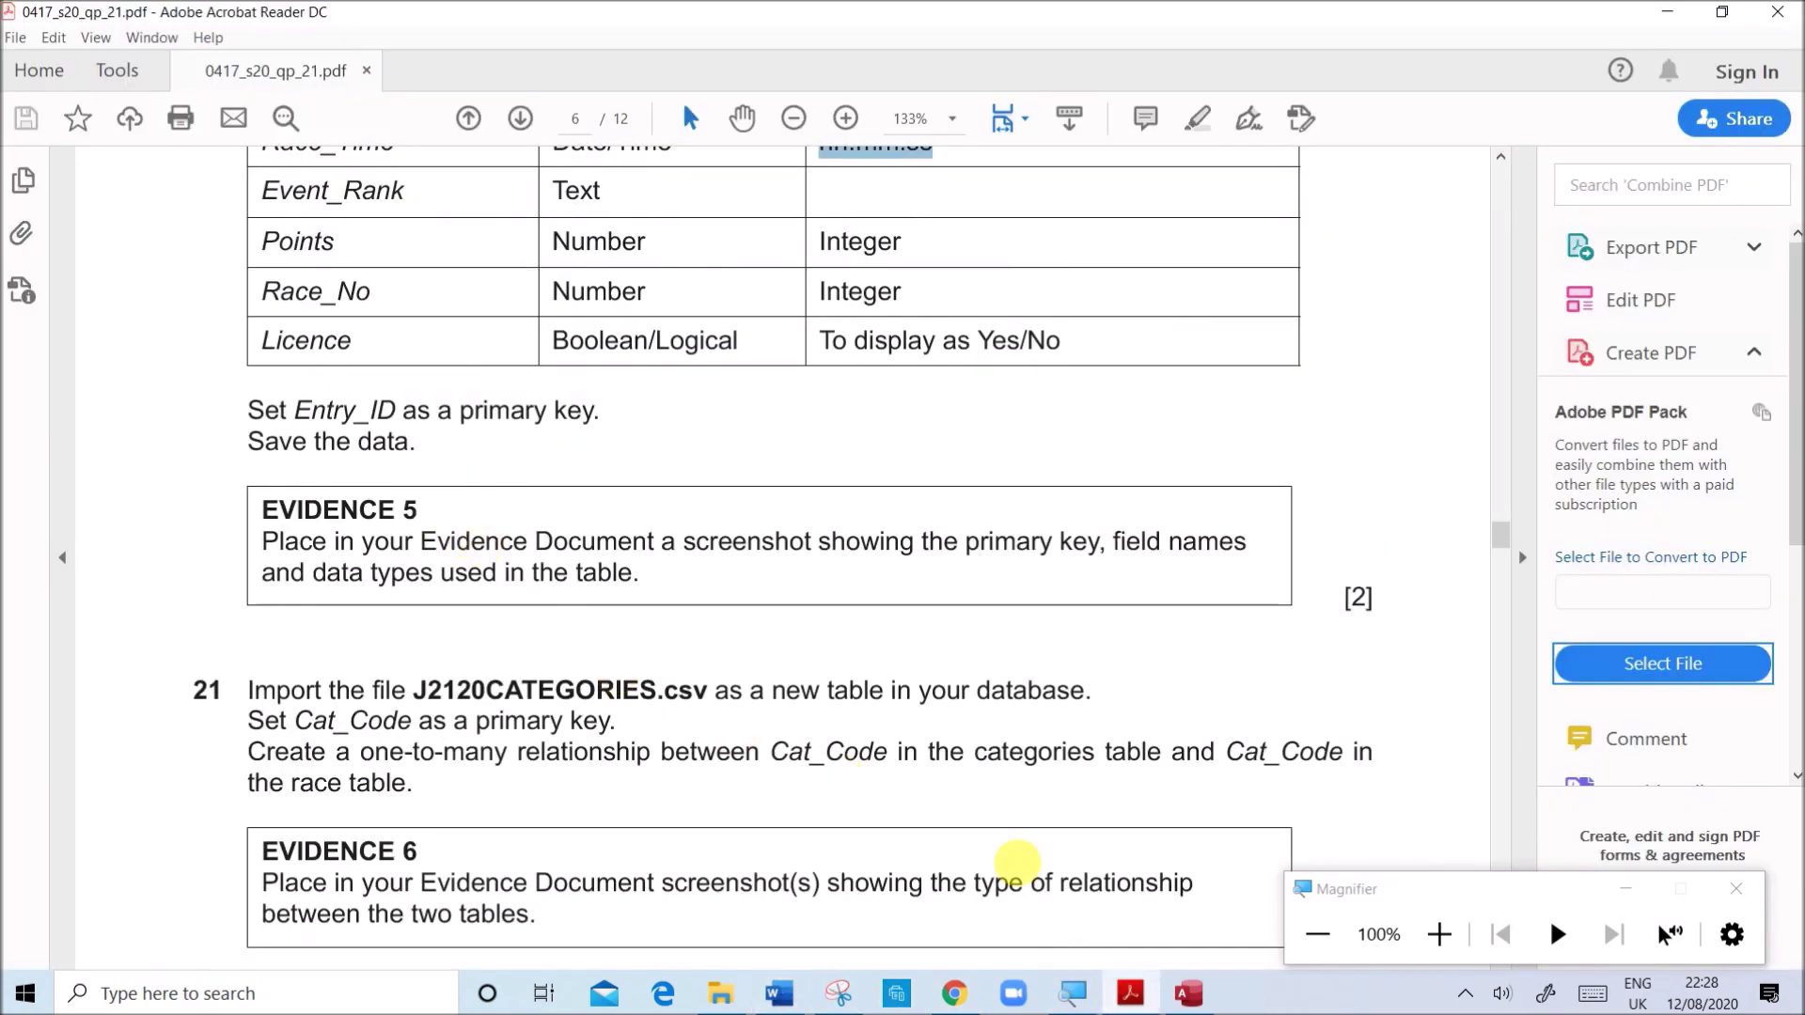
click(1189, 993)
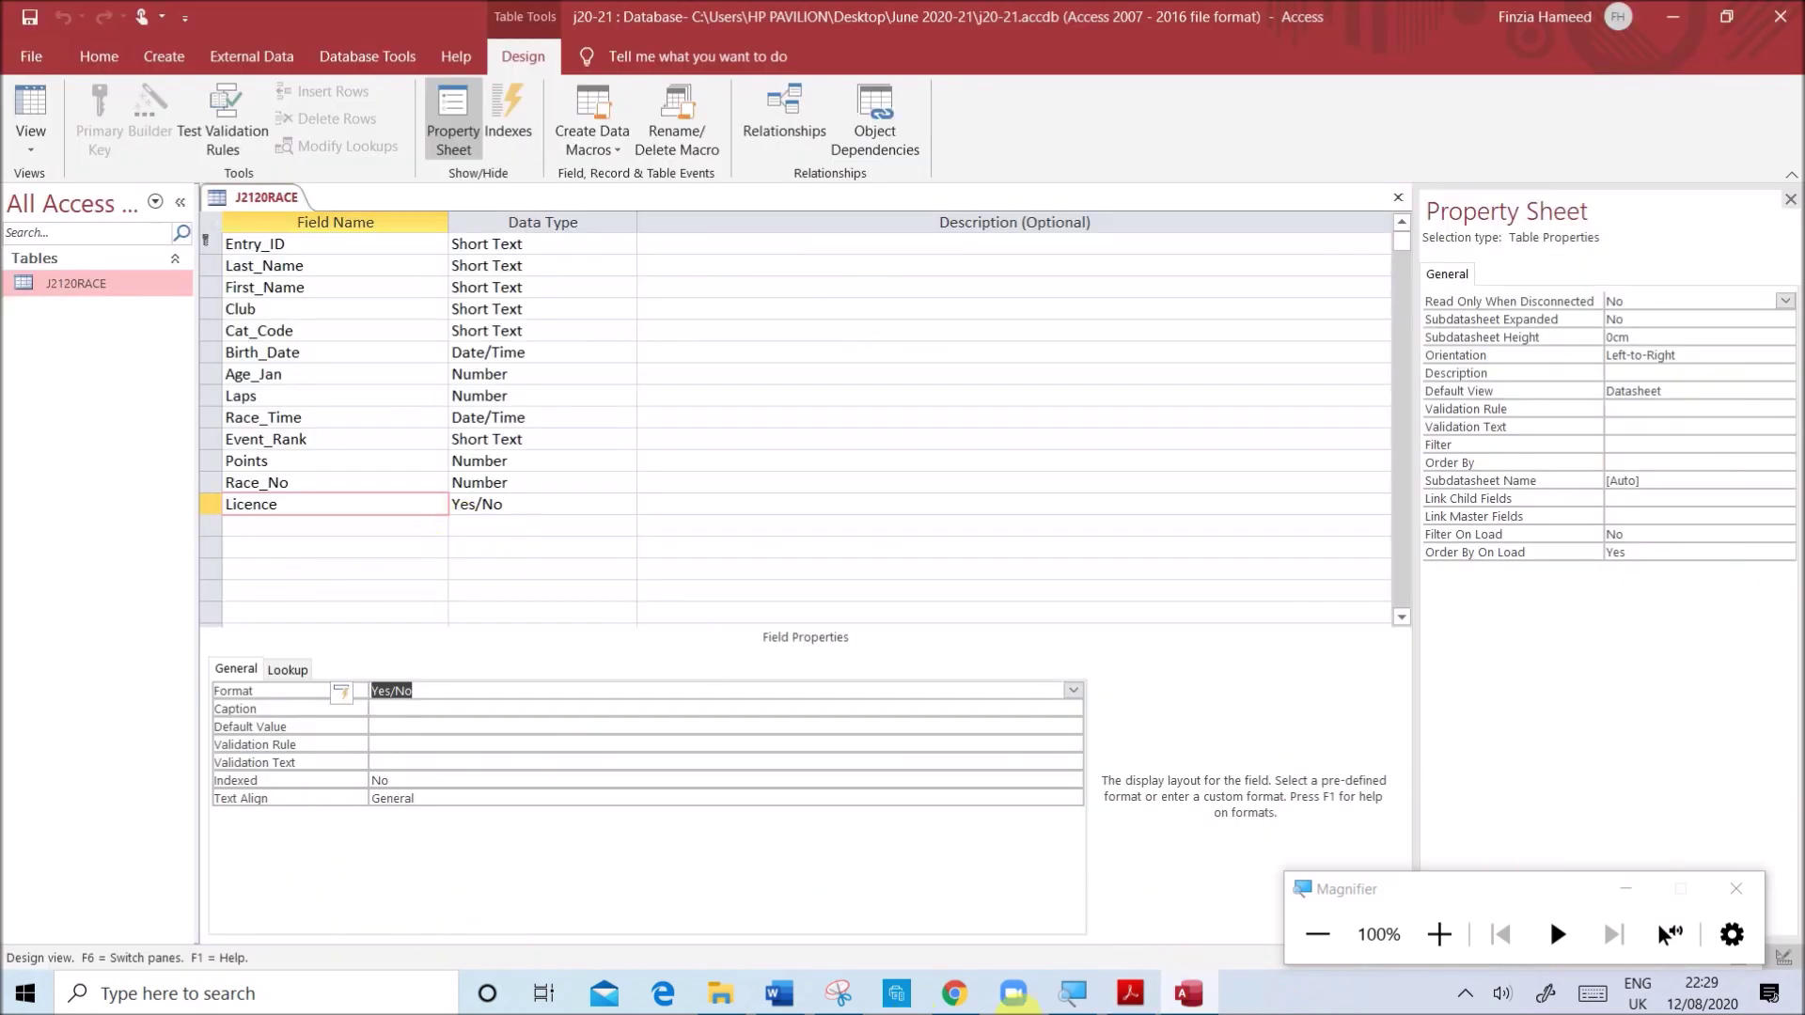
click(1129, 994)
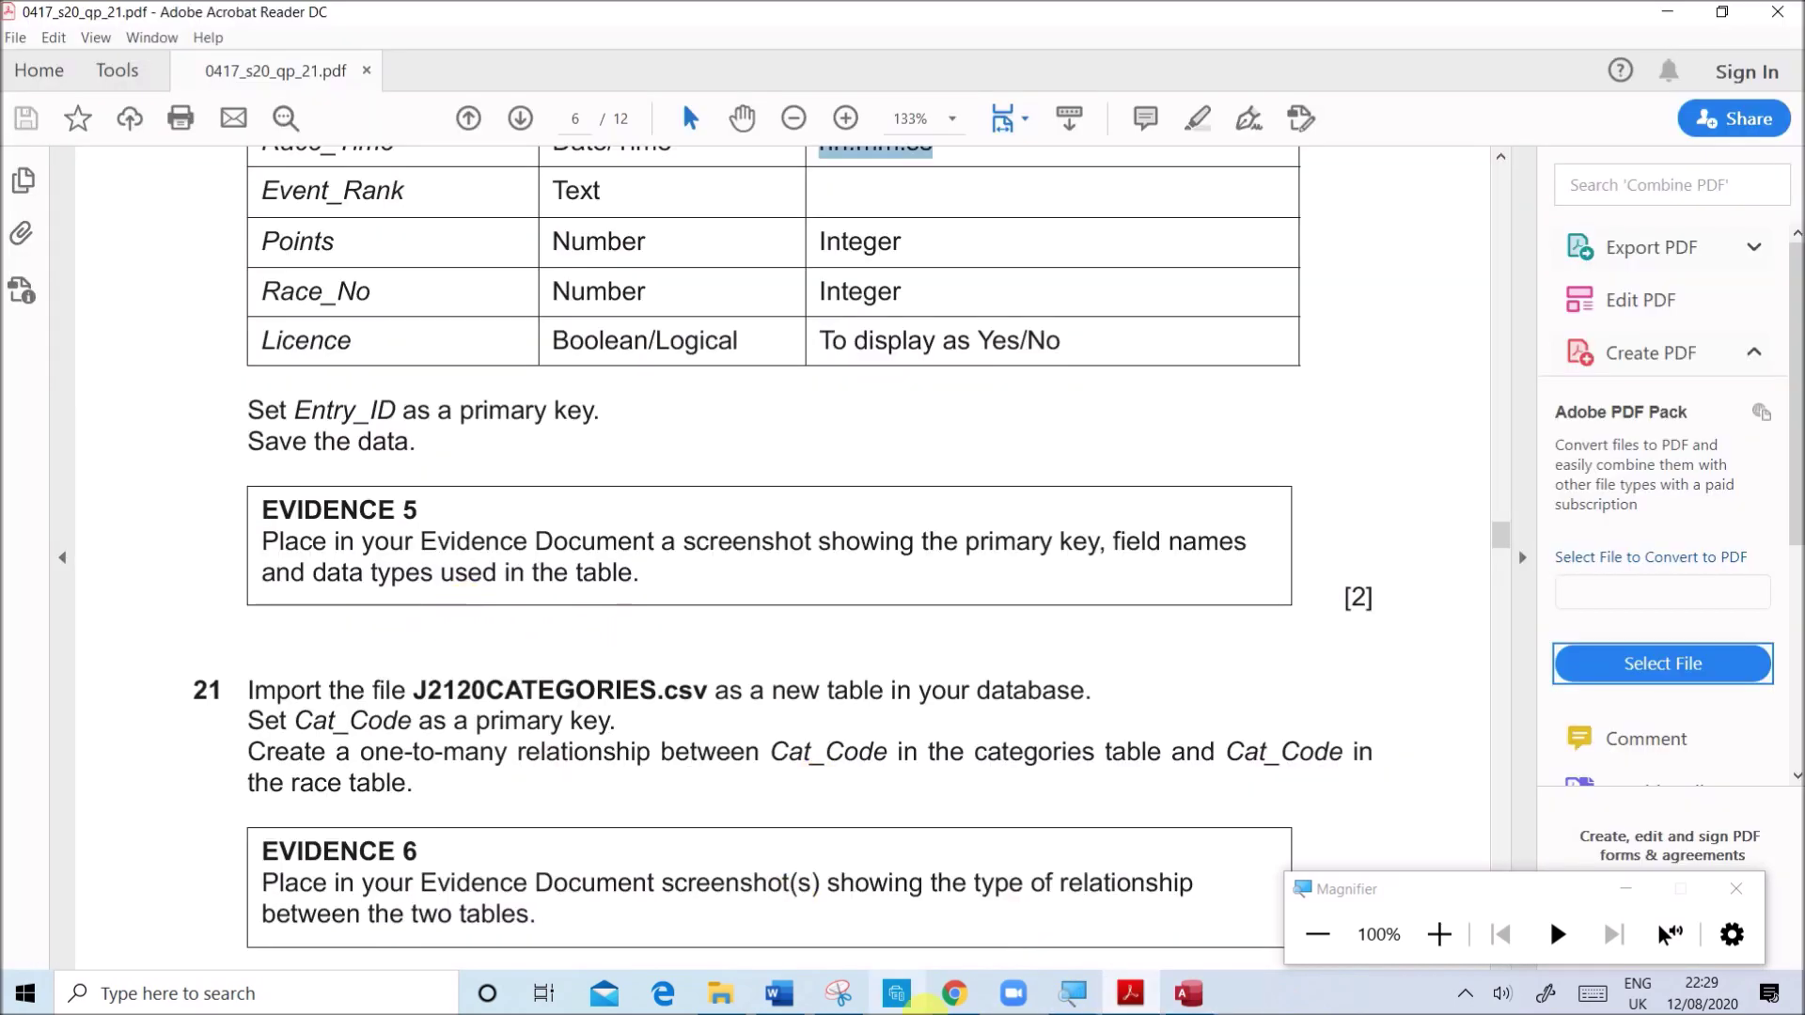
click(785, 998)
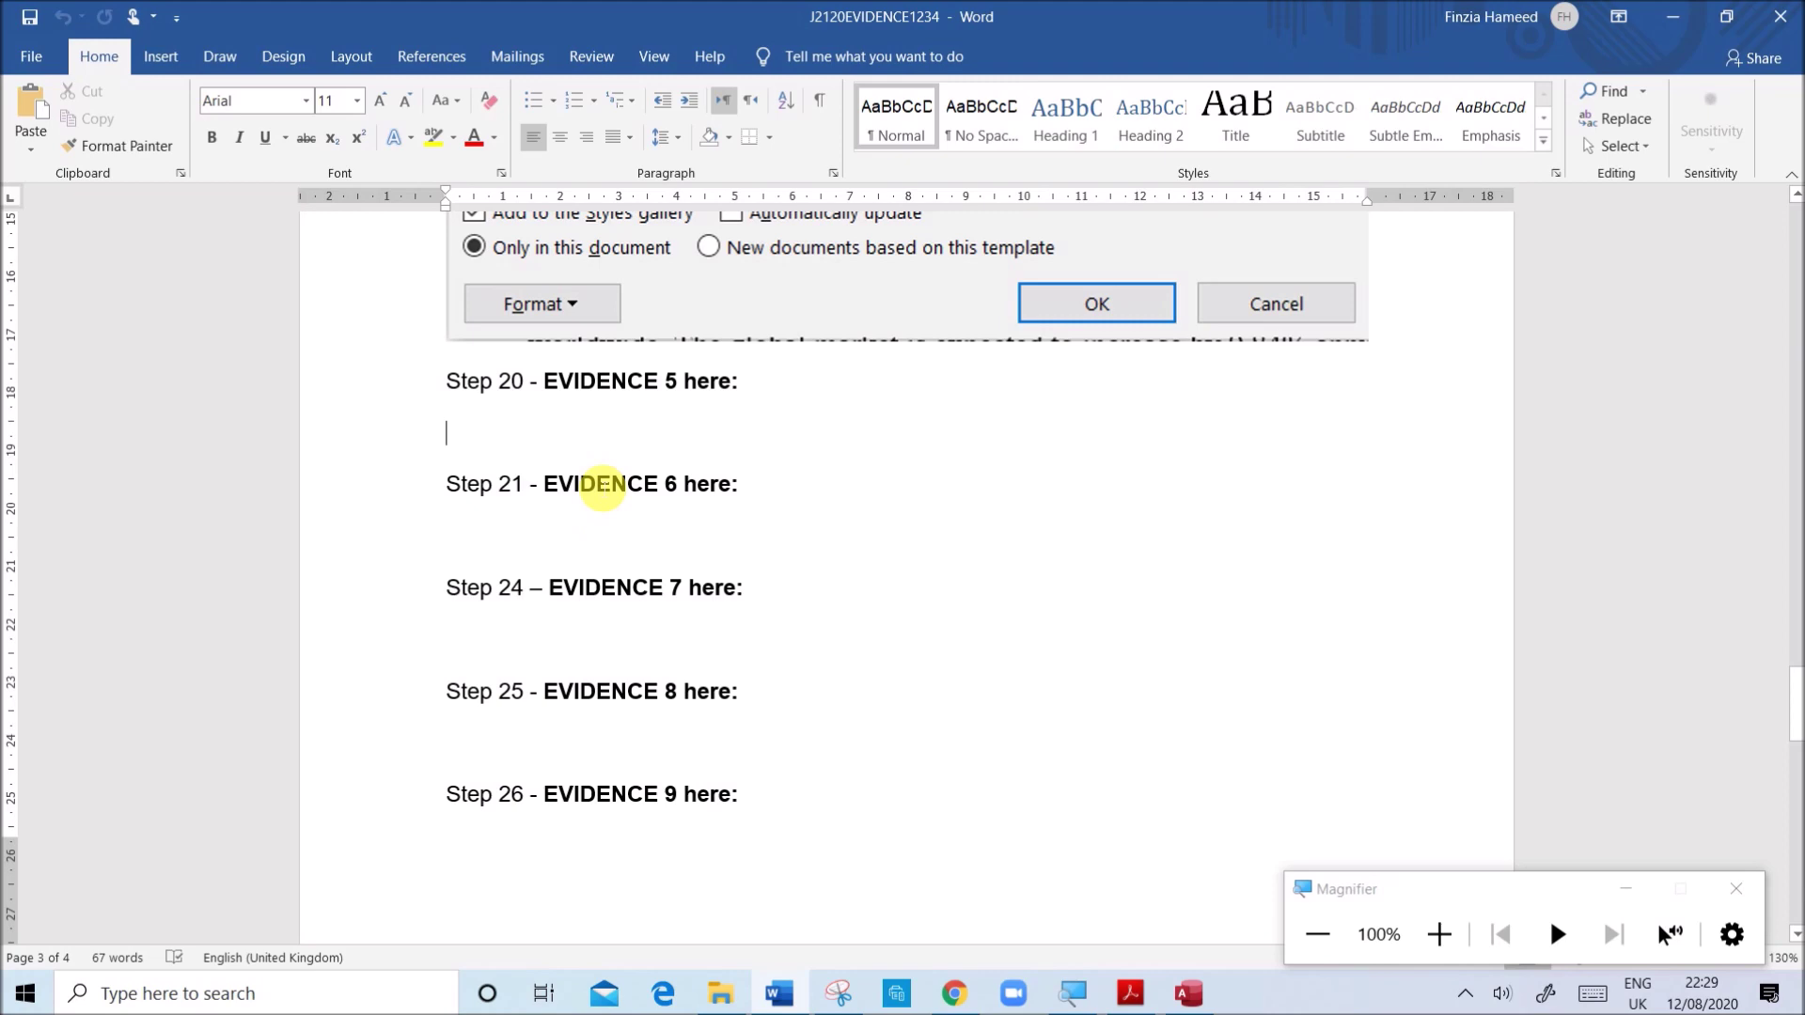
- Paste the table-design screenshot under Evidence 5 and move below Step 21
key(ctrl+v)
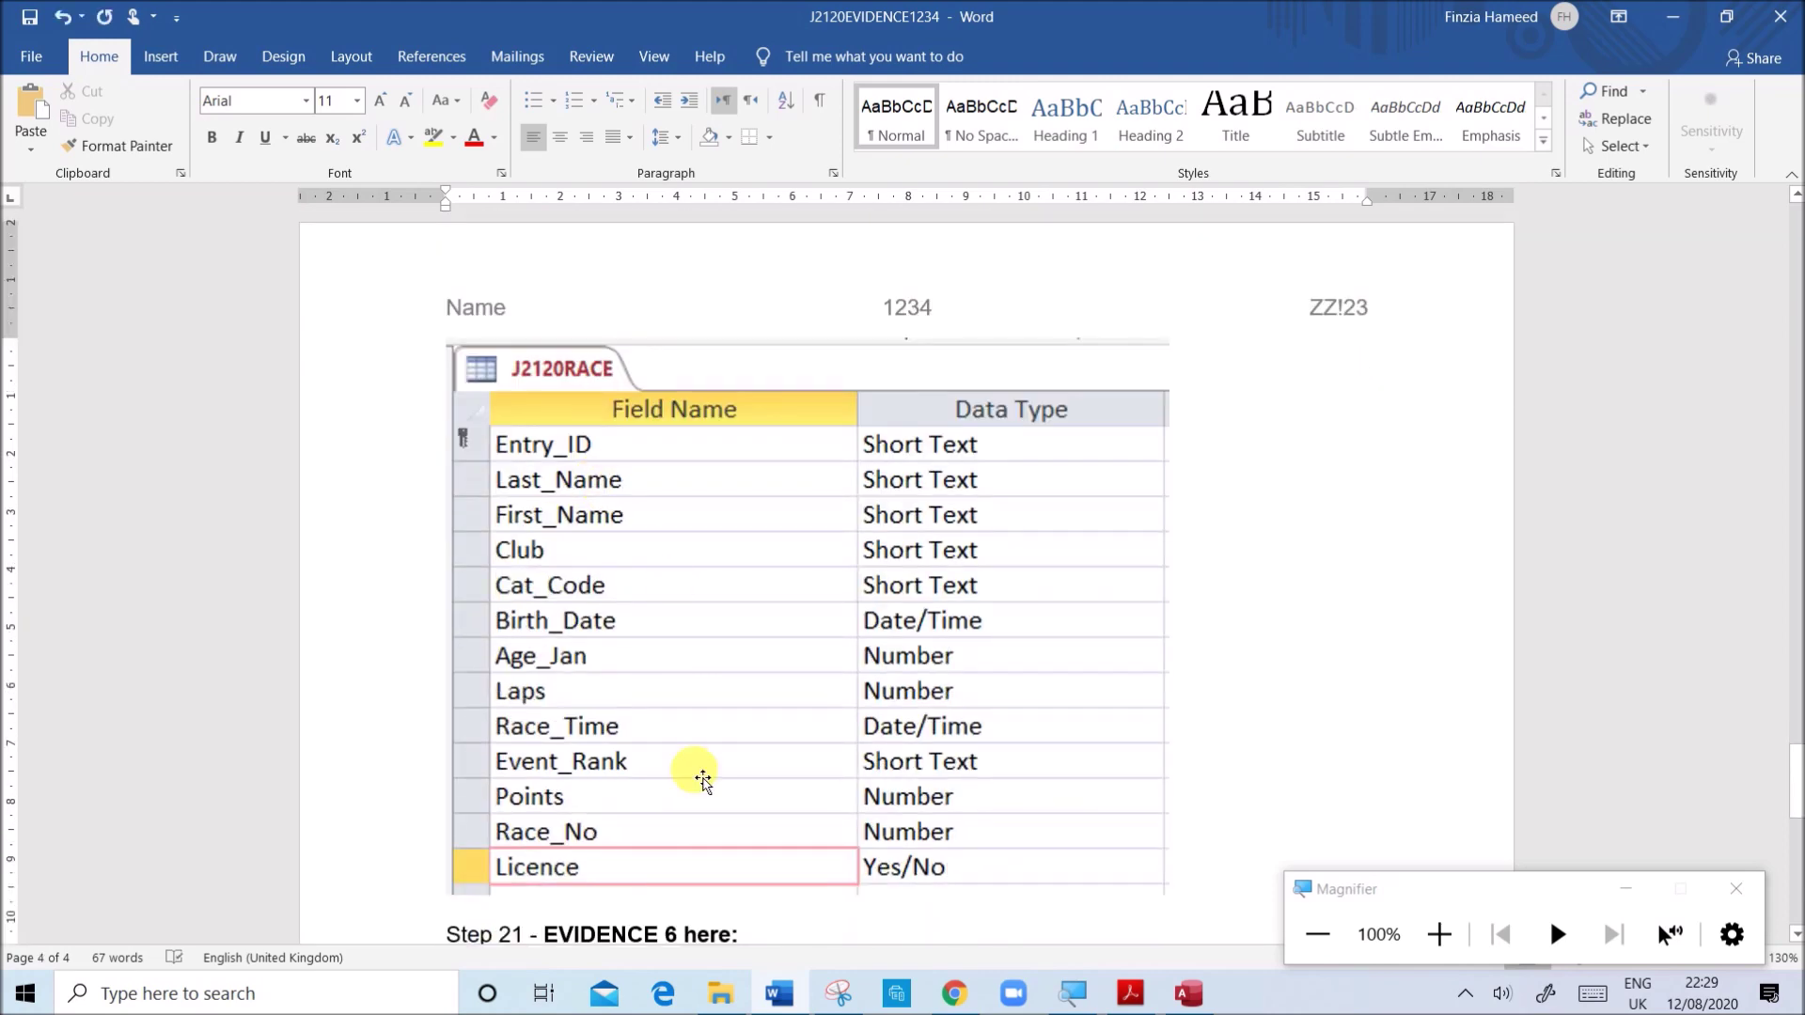
scroll(771, 629, down, 3)
click(655, 691)
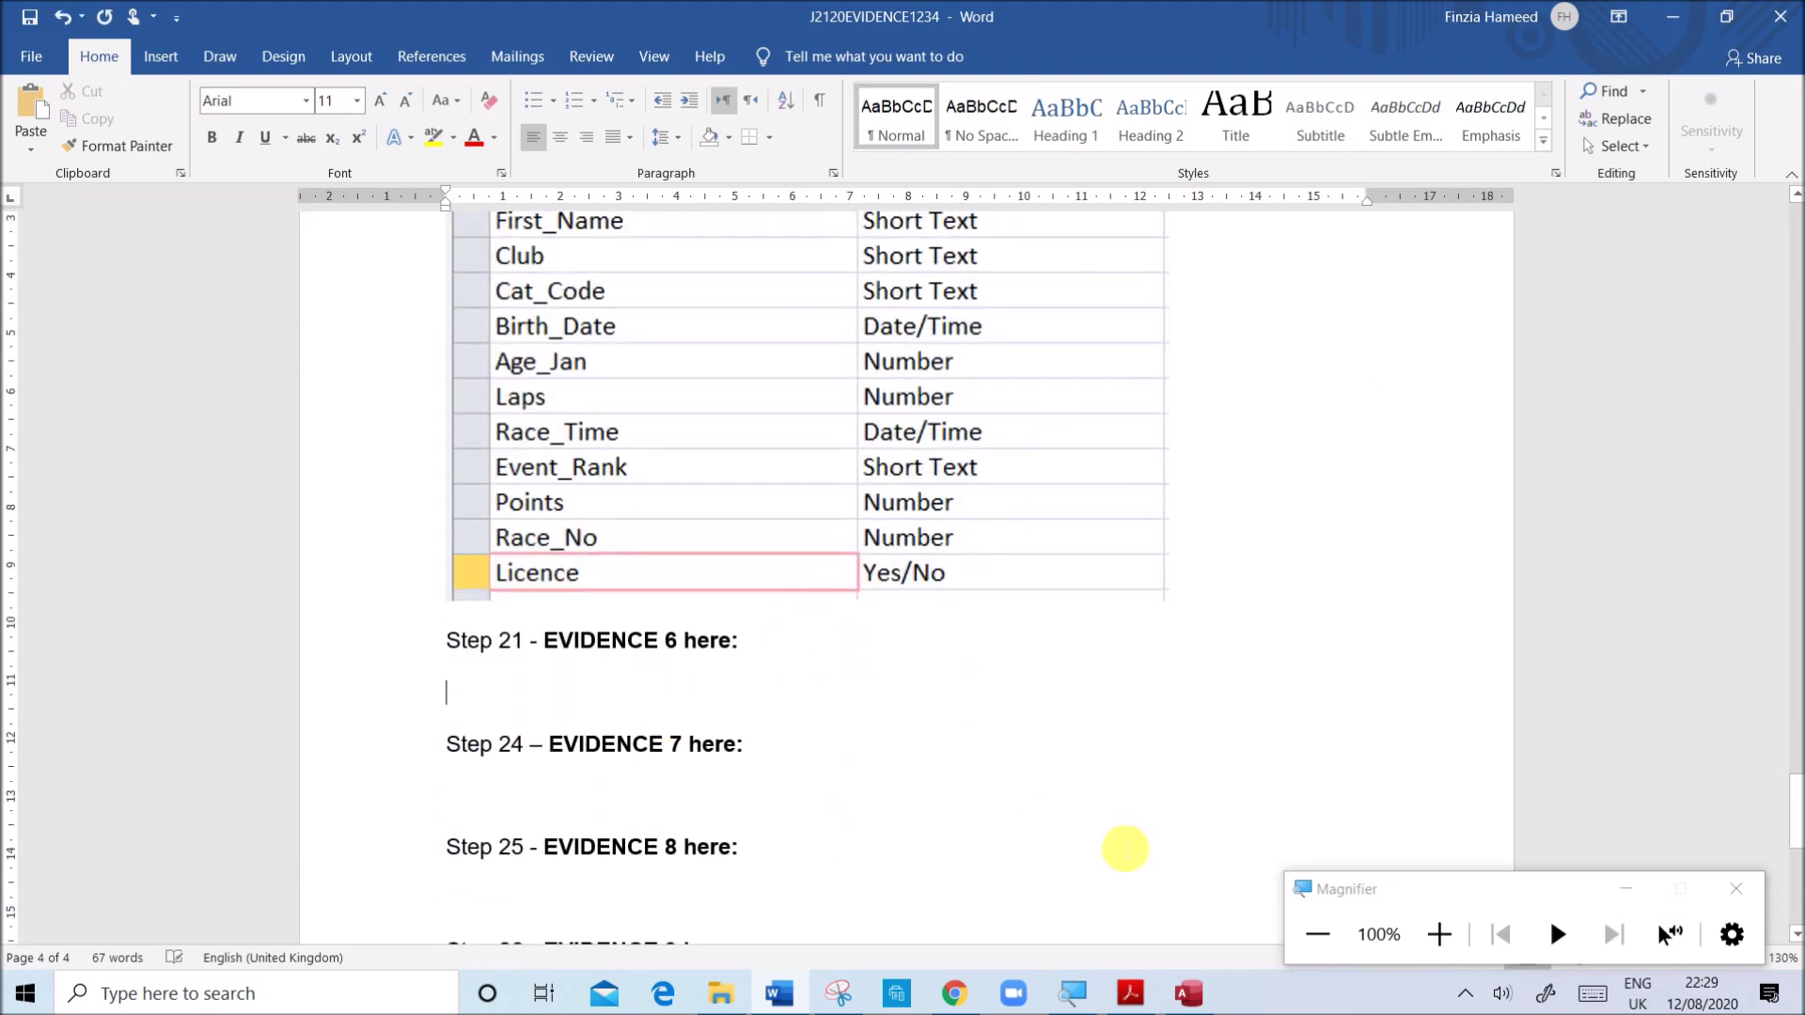
- Select the categories CSV file name in question 21 of the exam paper
click(1130, 994)
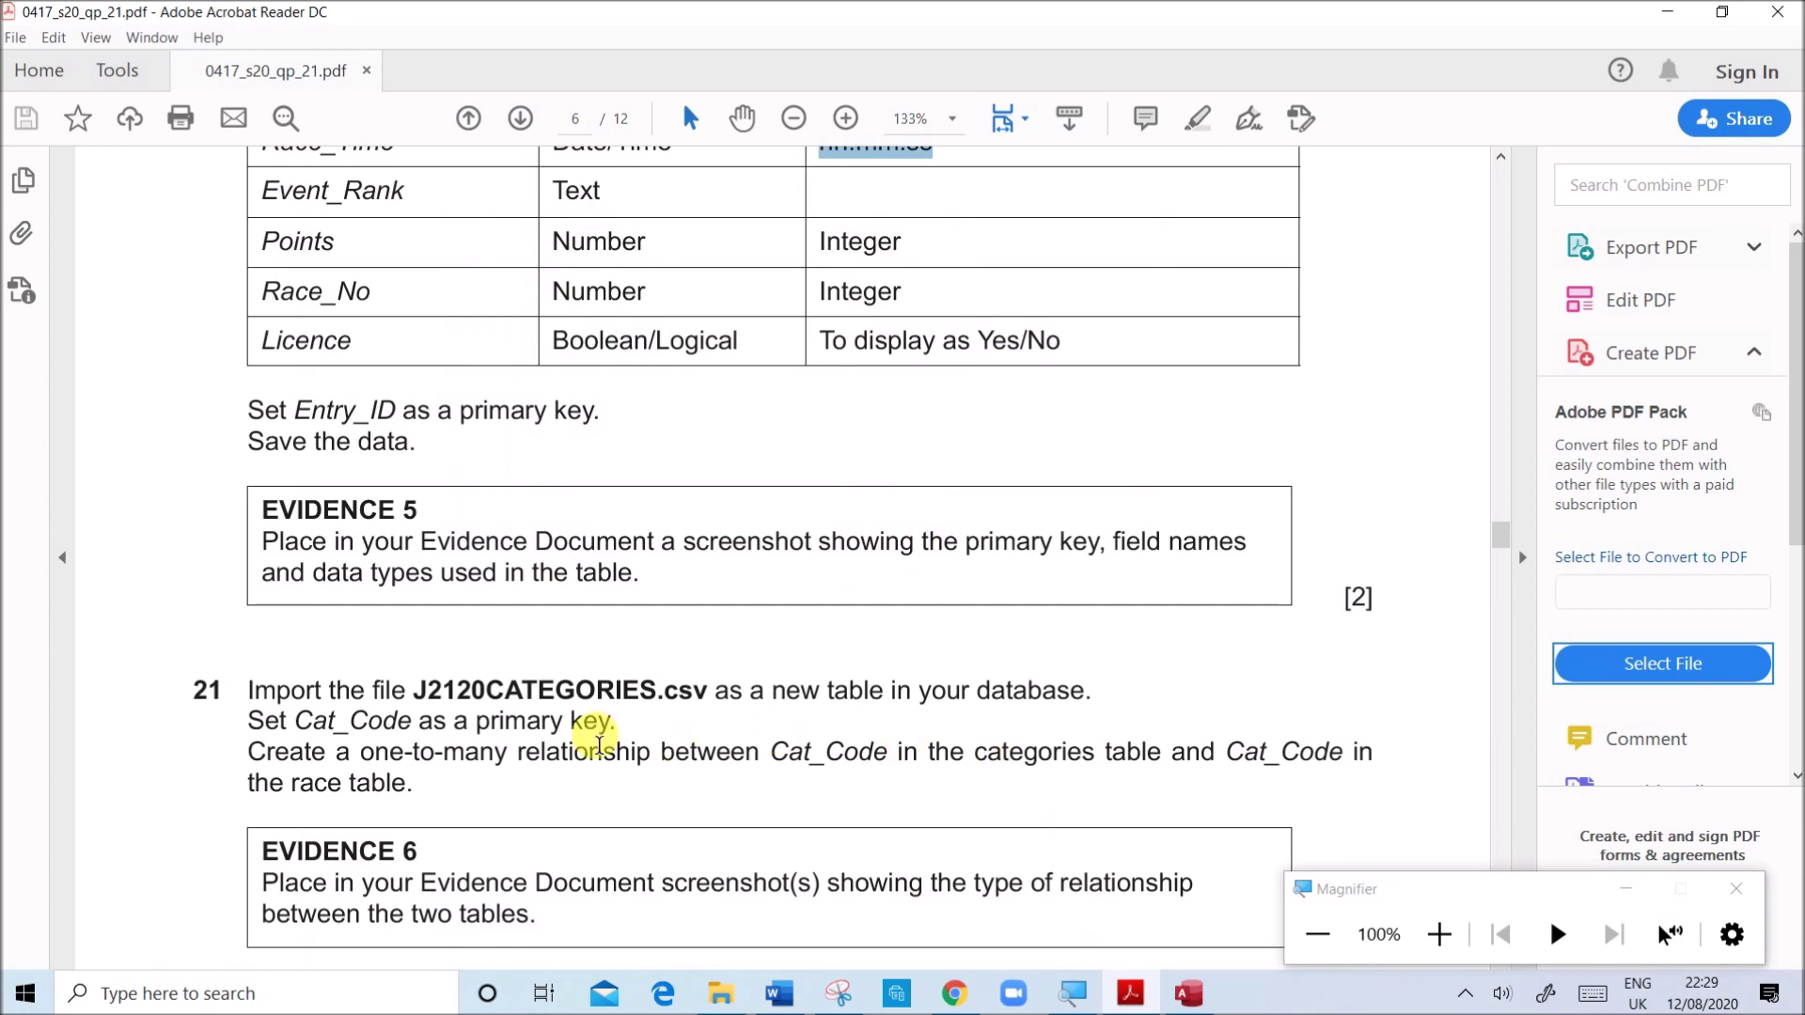
scroll(554, 720, down, 1)
drag(457, 647, 707, 645)
- Start a text-file import and choose the J2120CATEGORIES file
click(1190, 994)
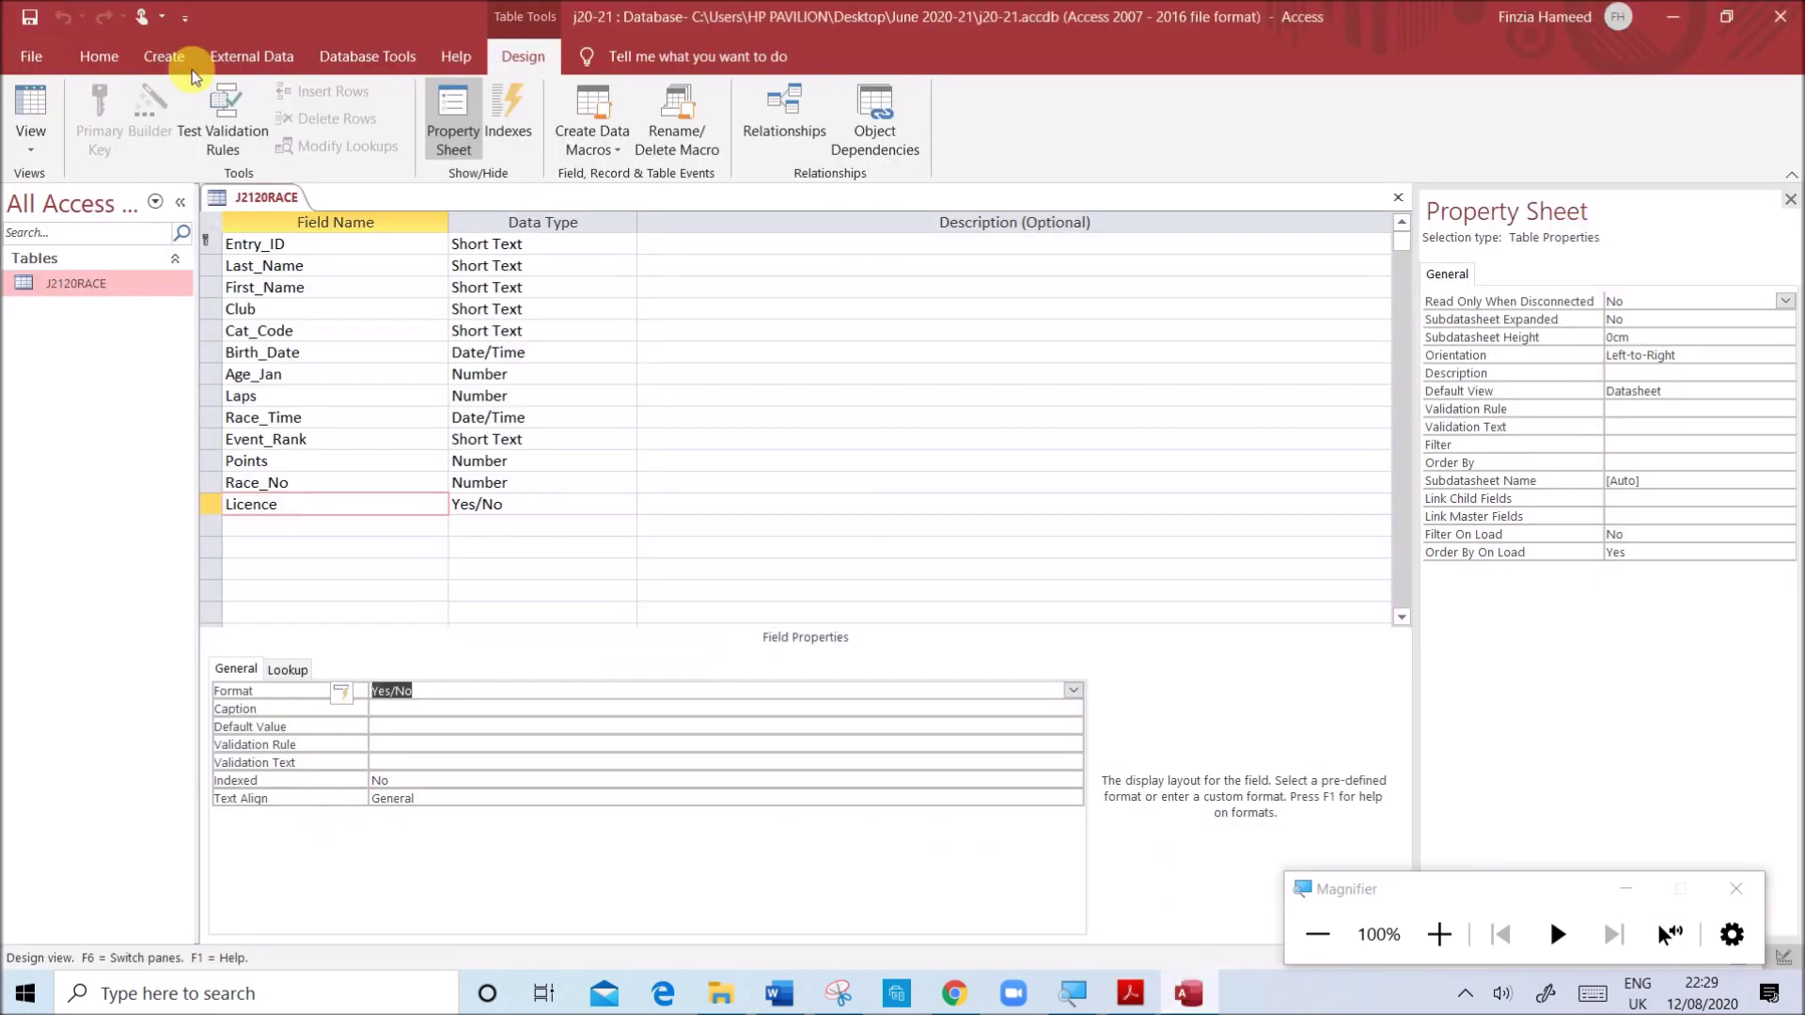
click(219, 53)
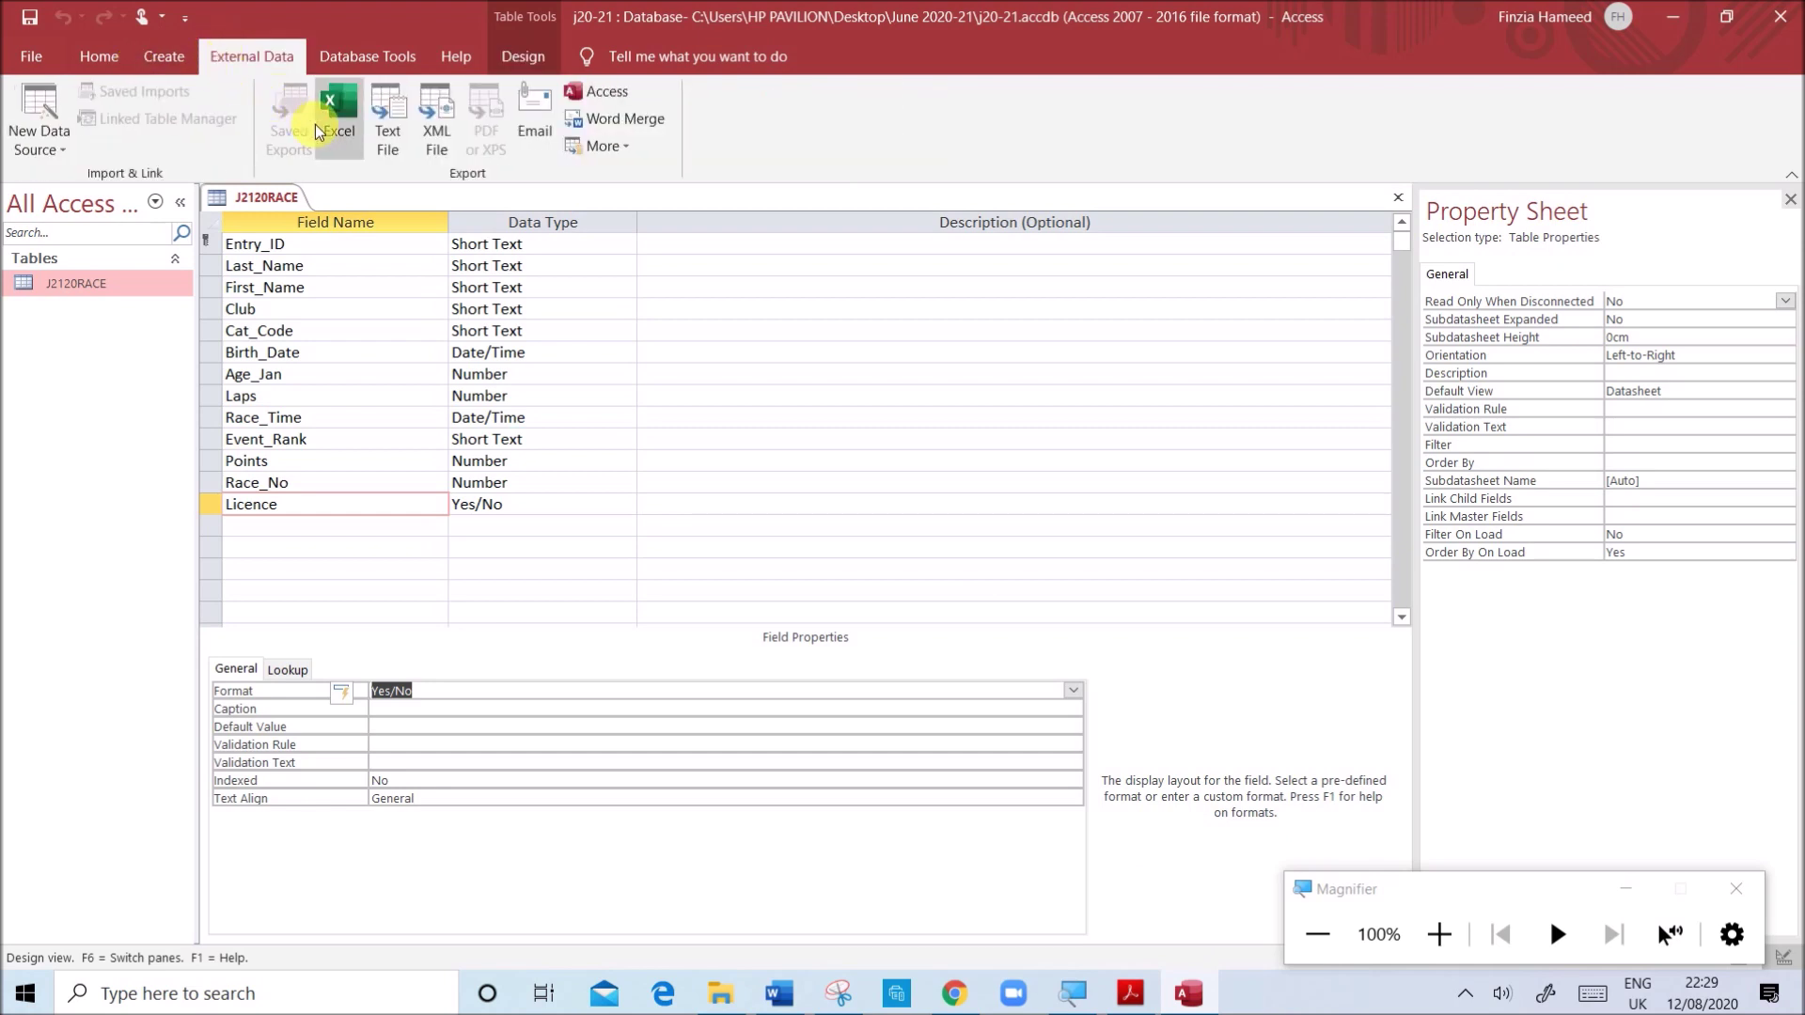
click(58, 133)
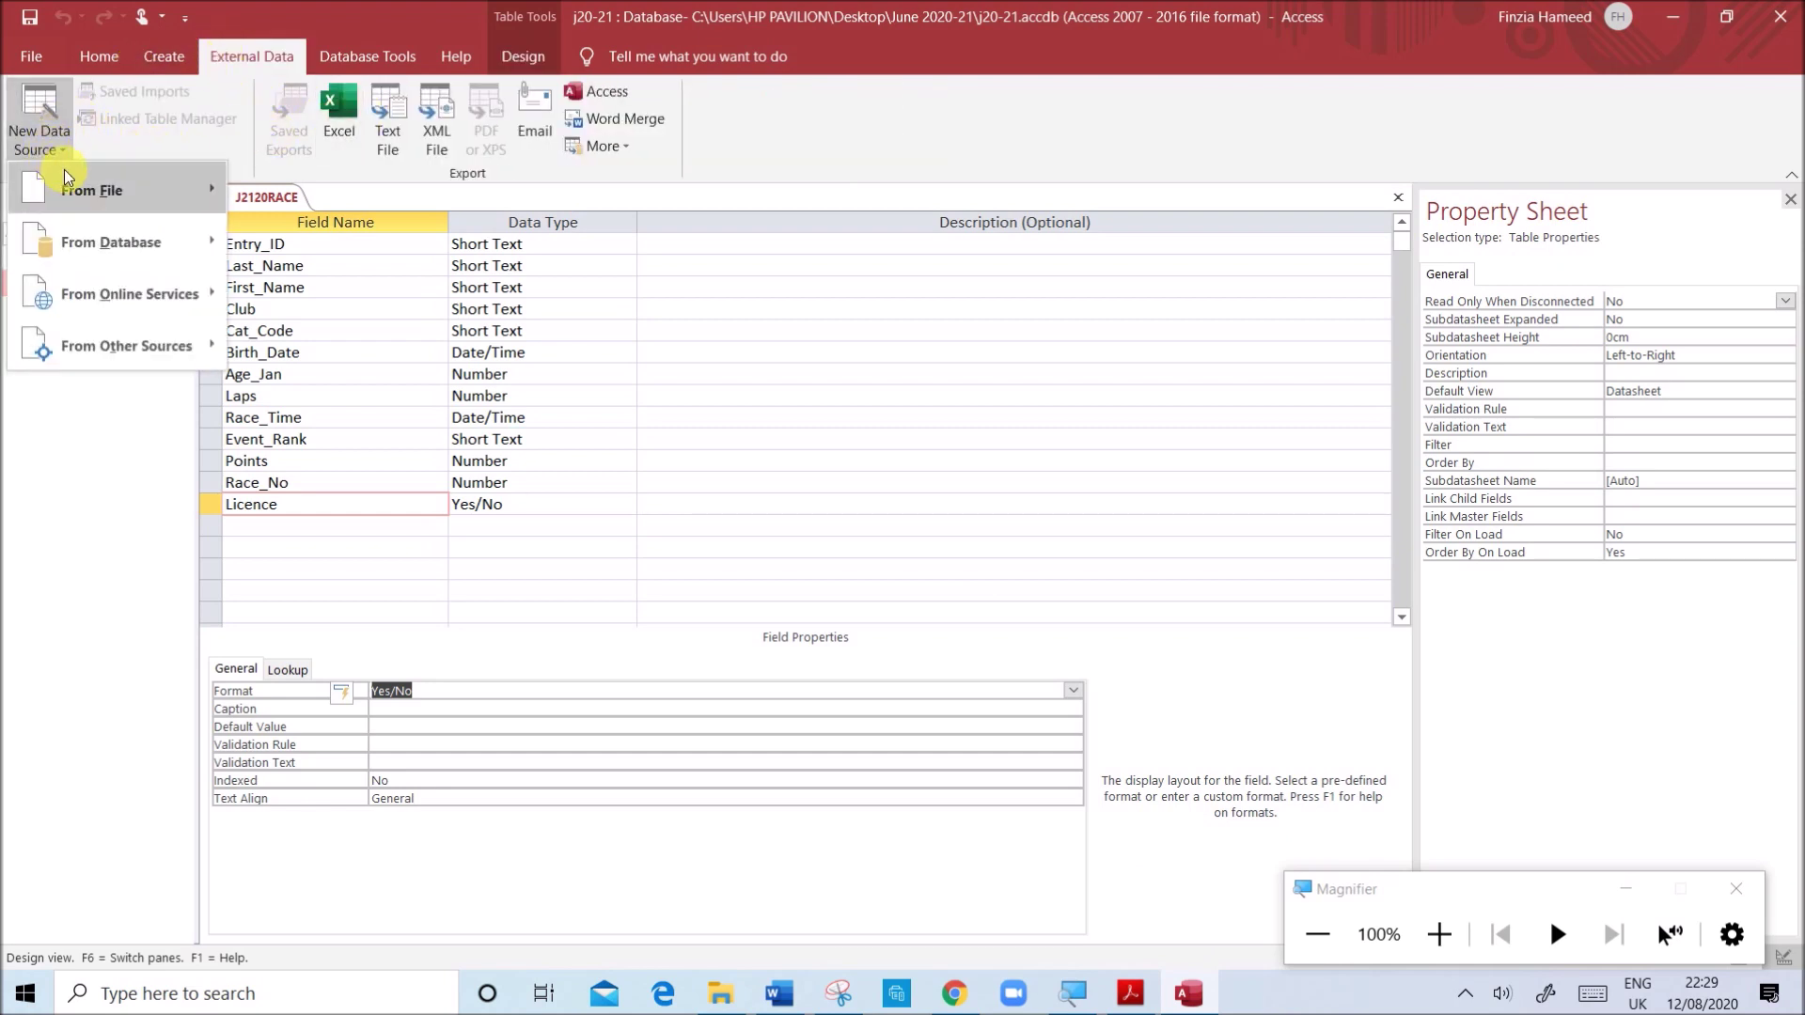
mouse_move(94, 189)
click(299, 348)
click(1253, 340)
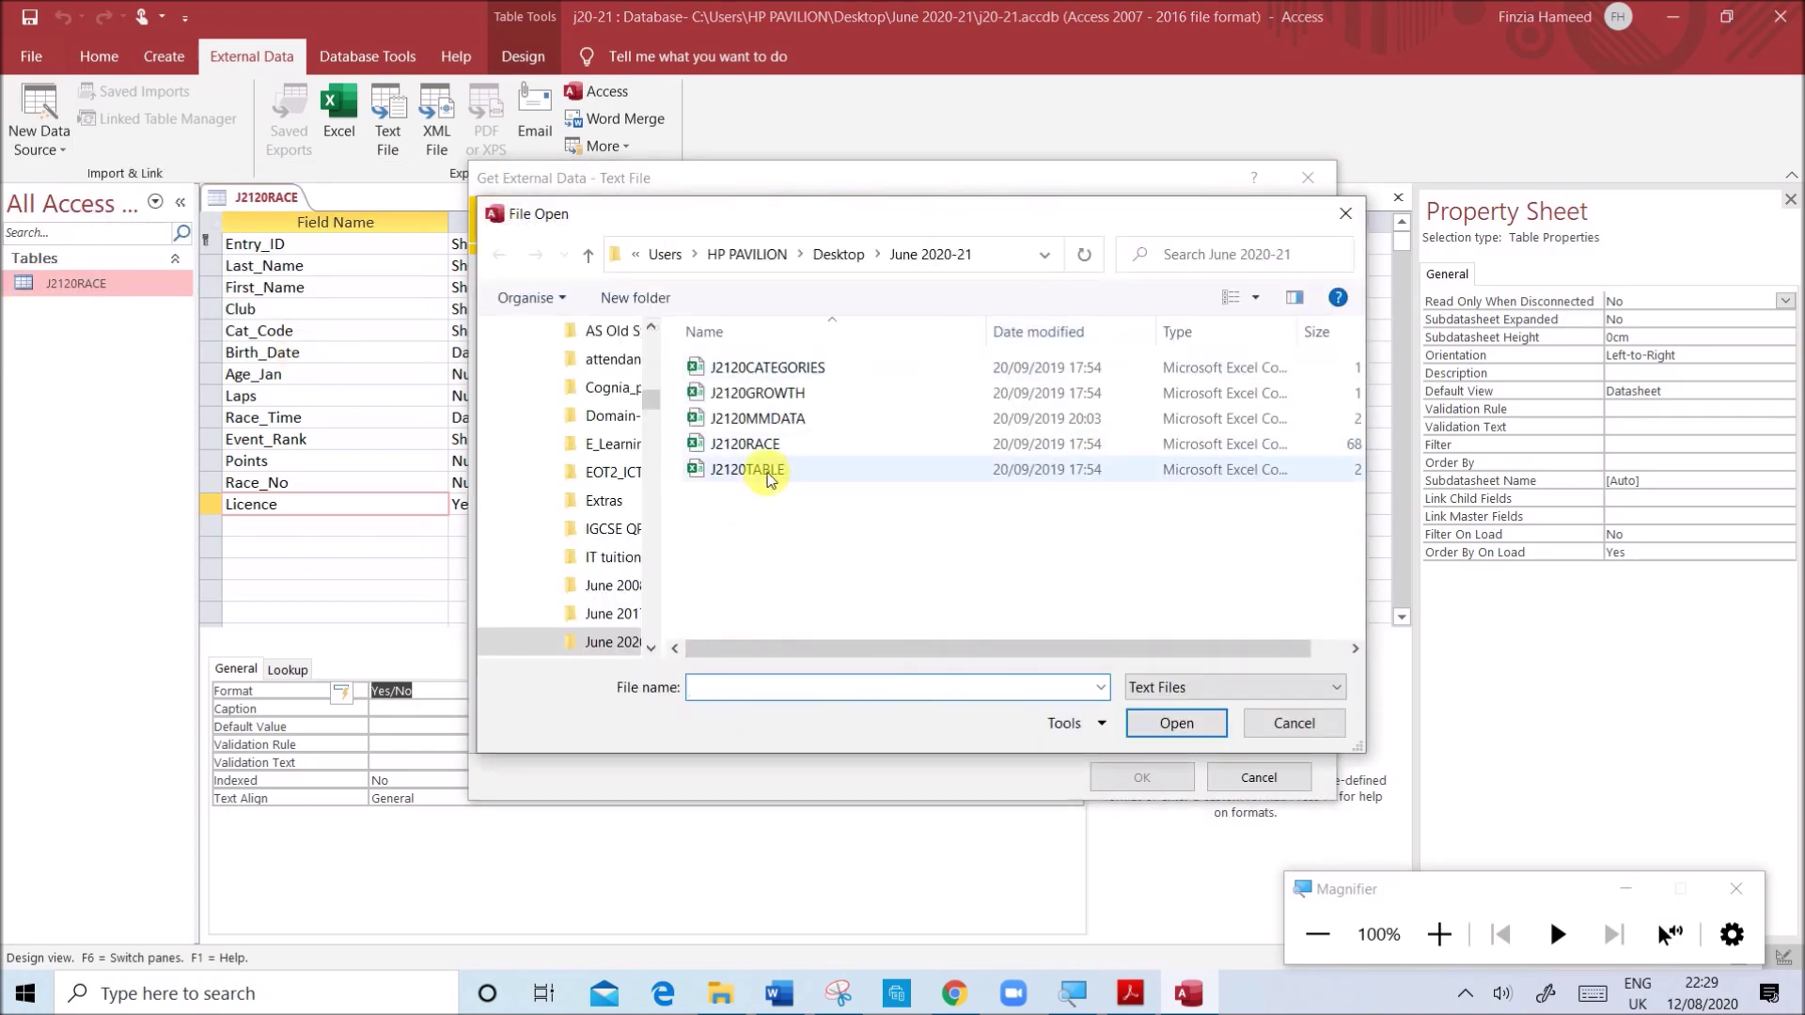
double_click(786, 367)
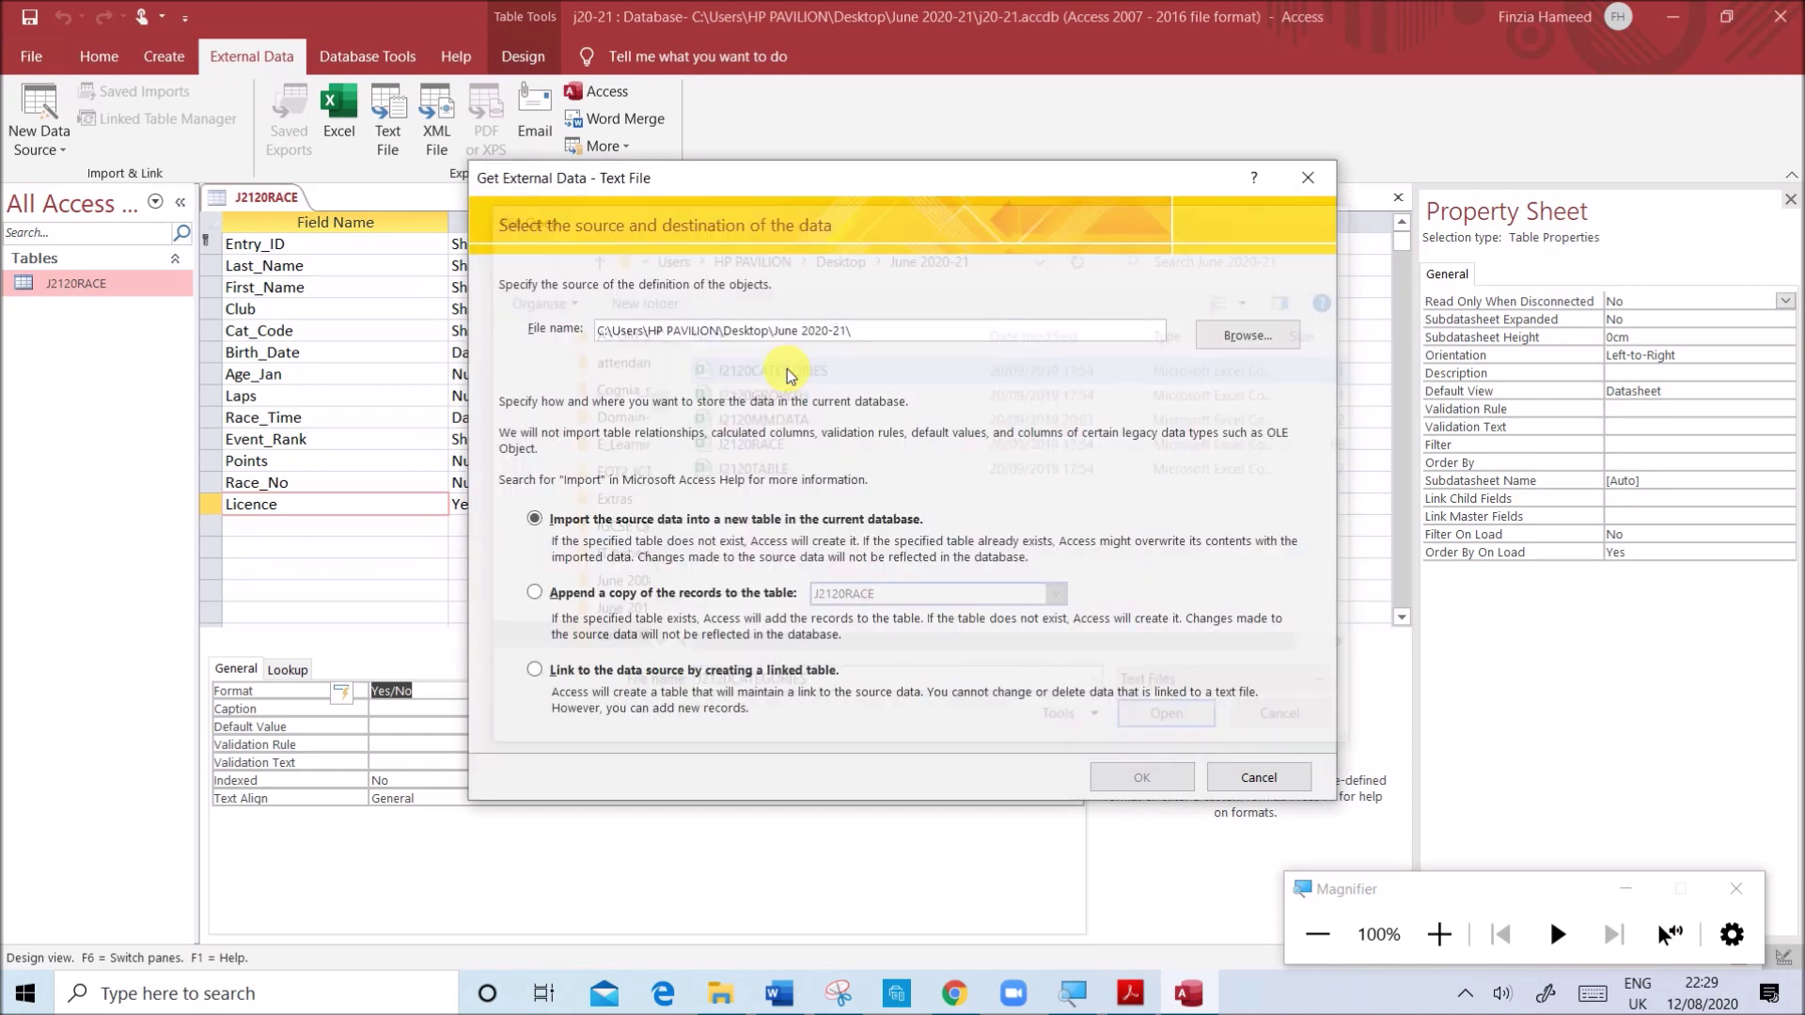
- Import into a new table as delimited text, using the first row as field names
click(1141, 777)
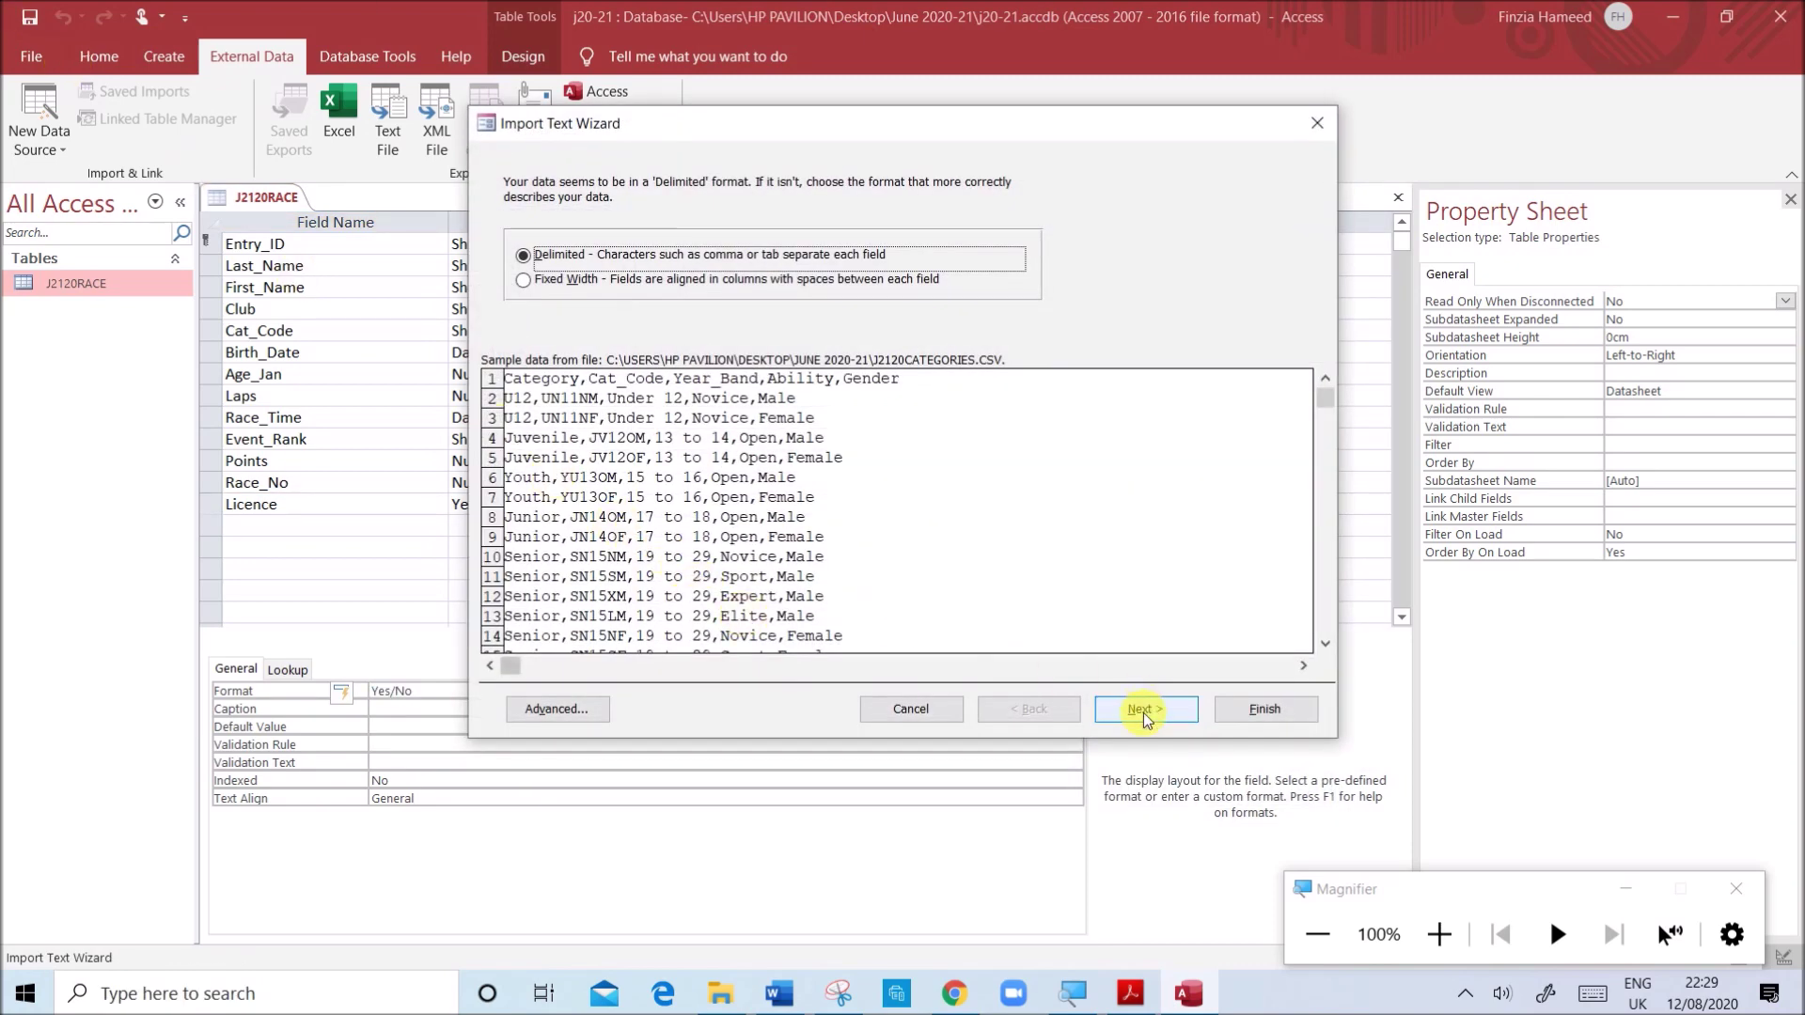
click(1143, 713)
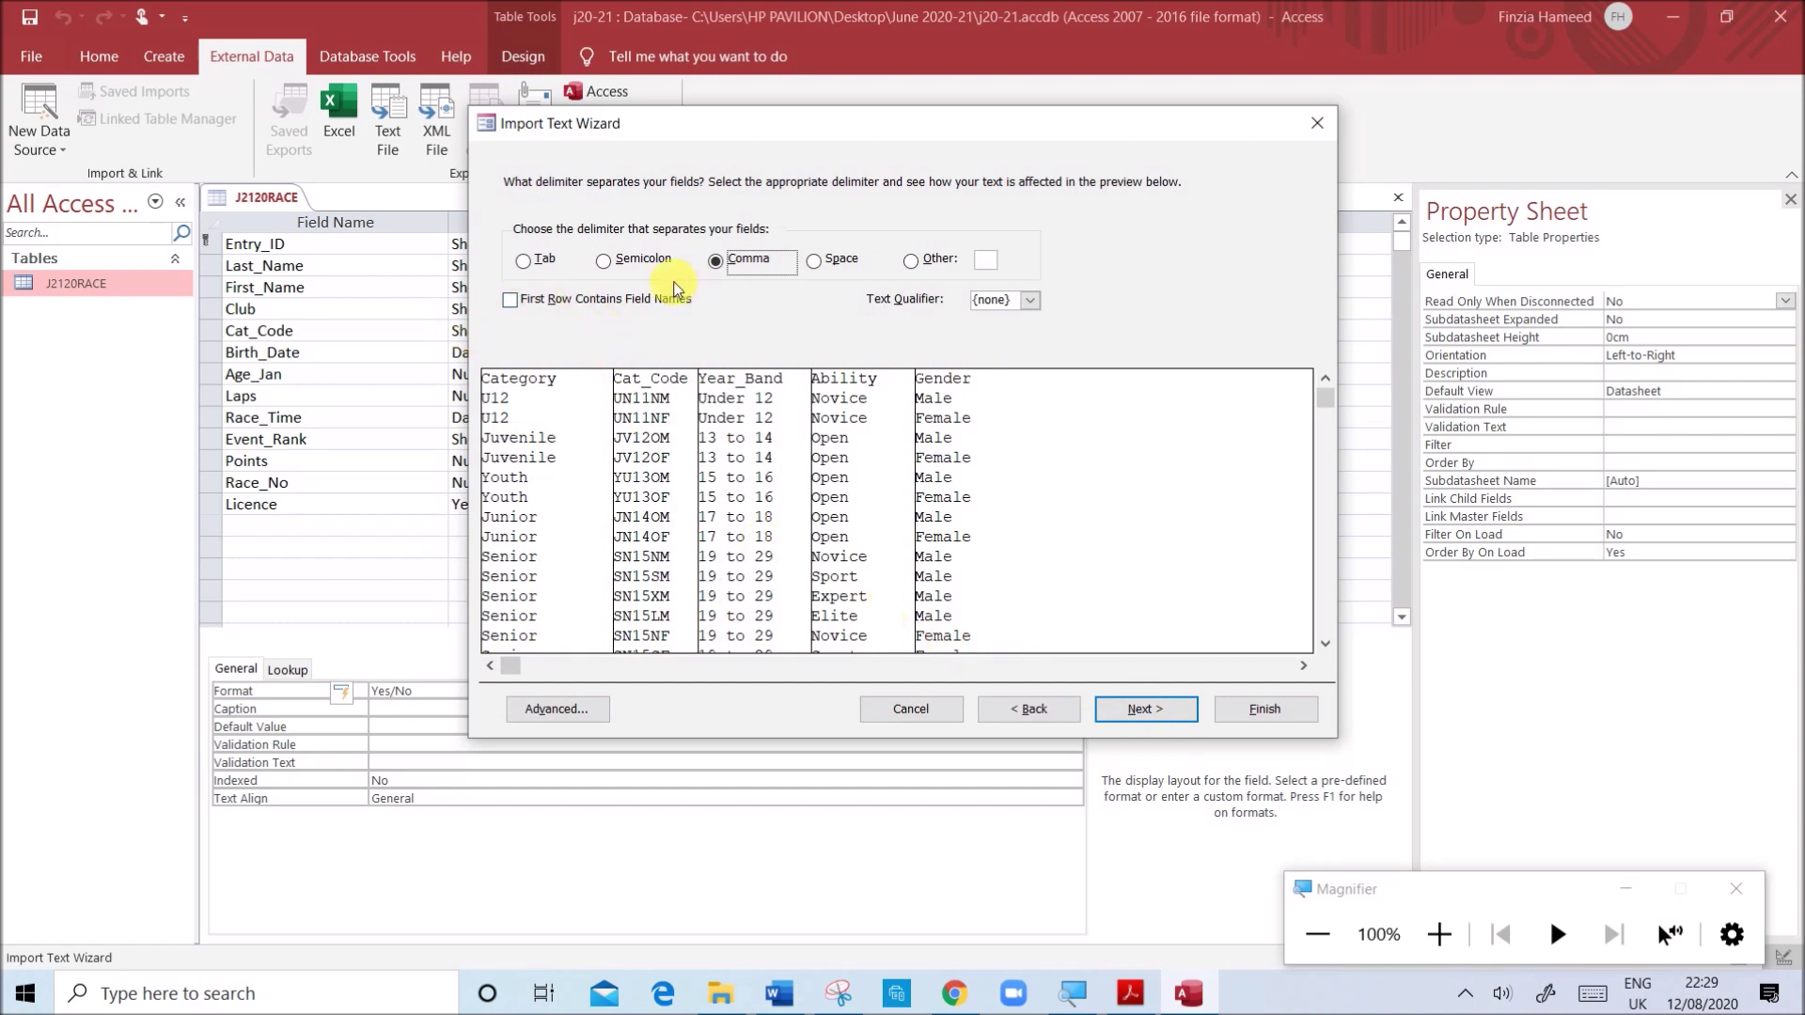
click(616, 300)
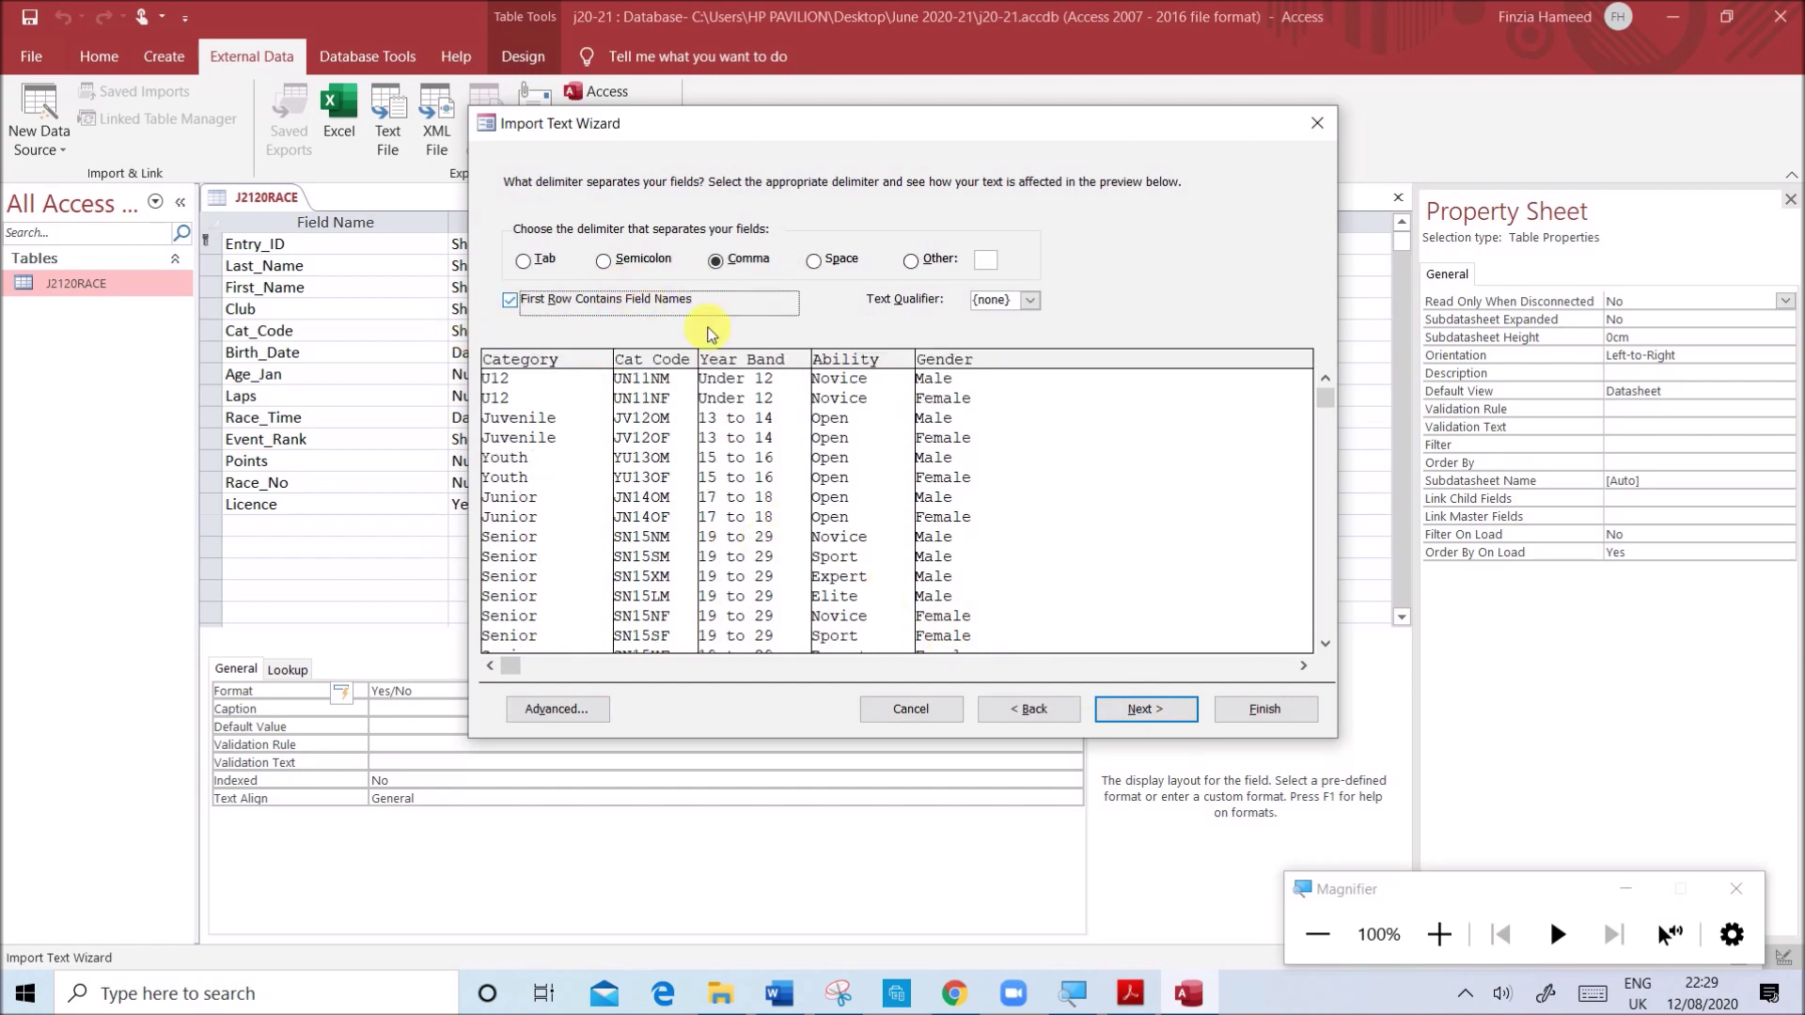
click(1182, 714)
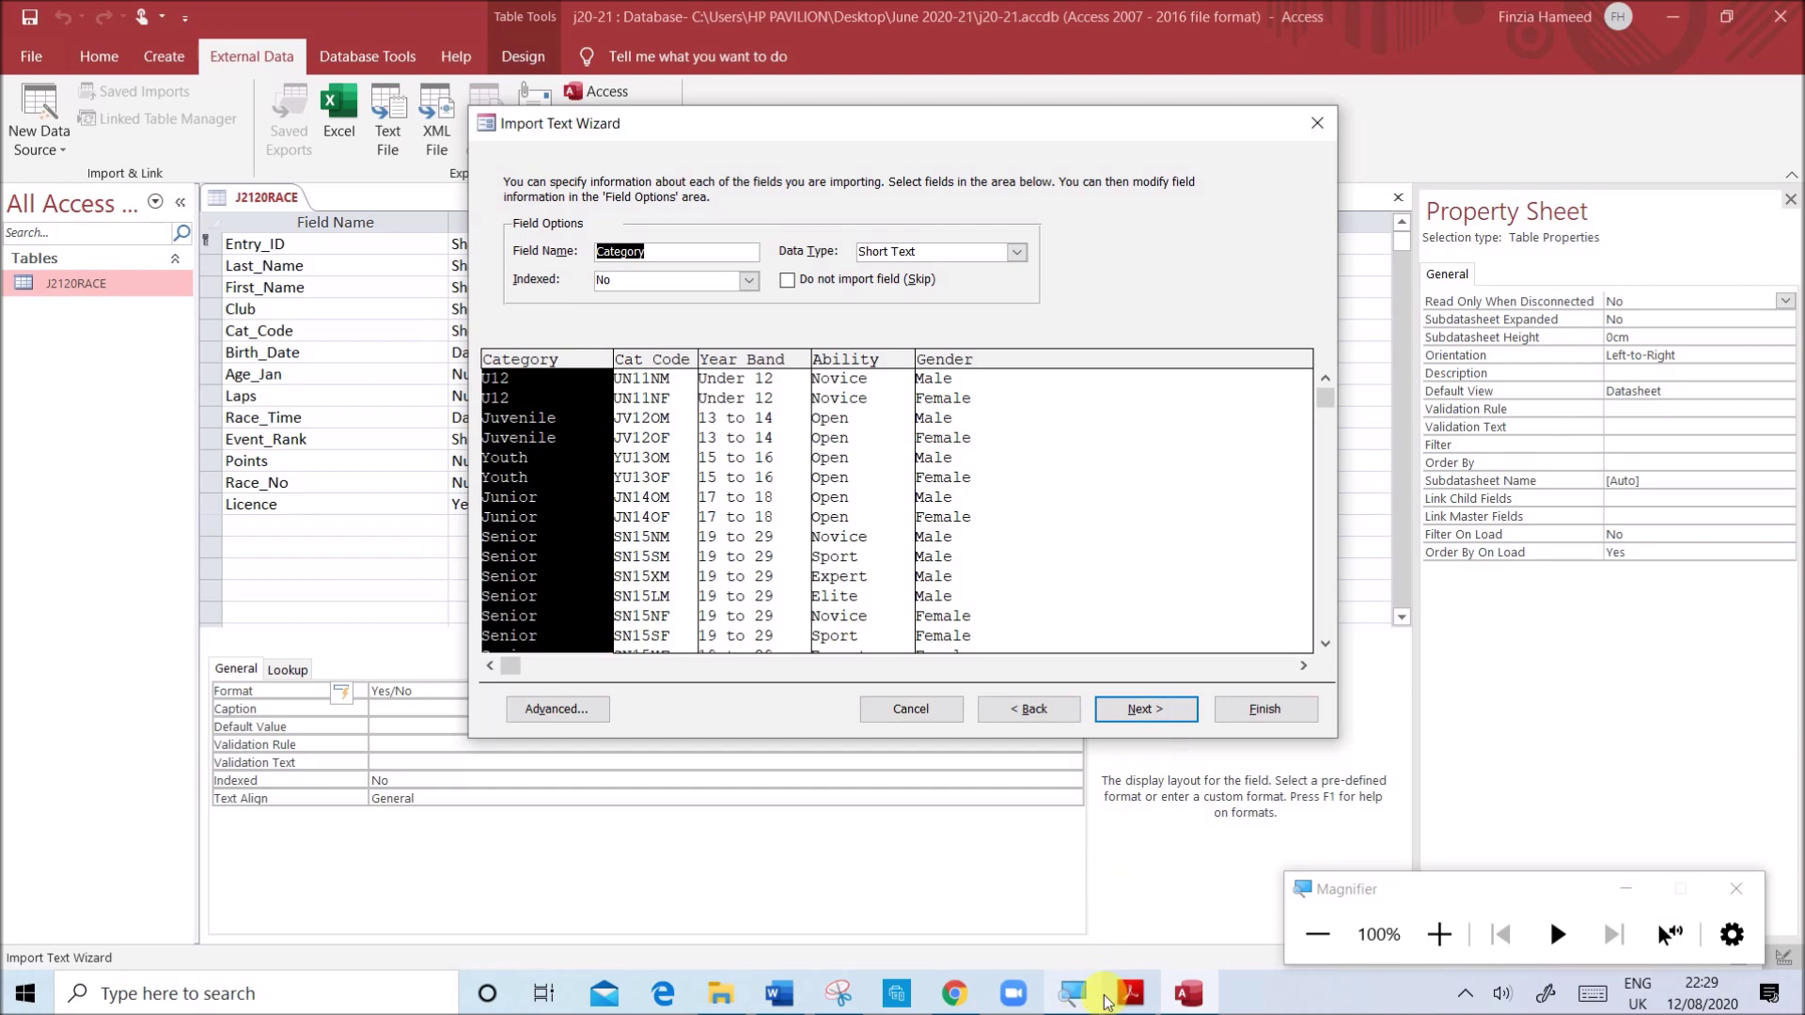
- Check the import instructions and set Cat_Code as the table's primary key
click(1123, 993)
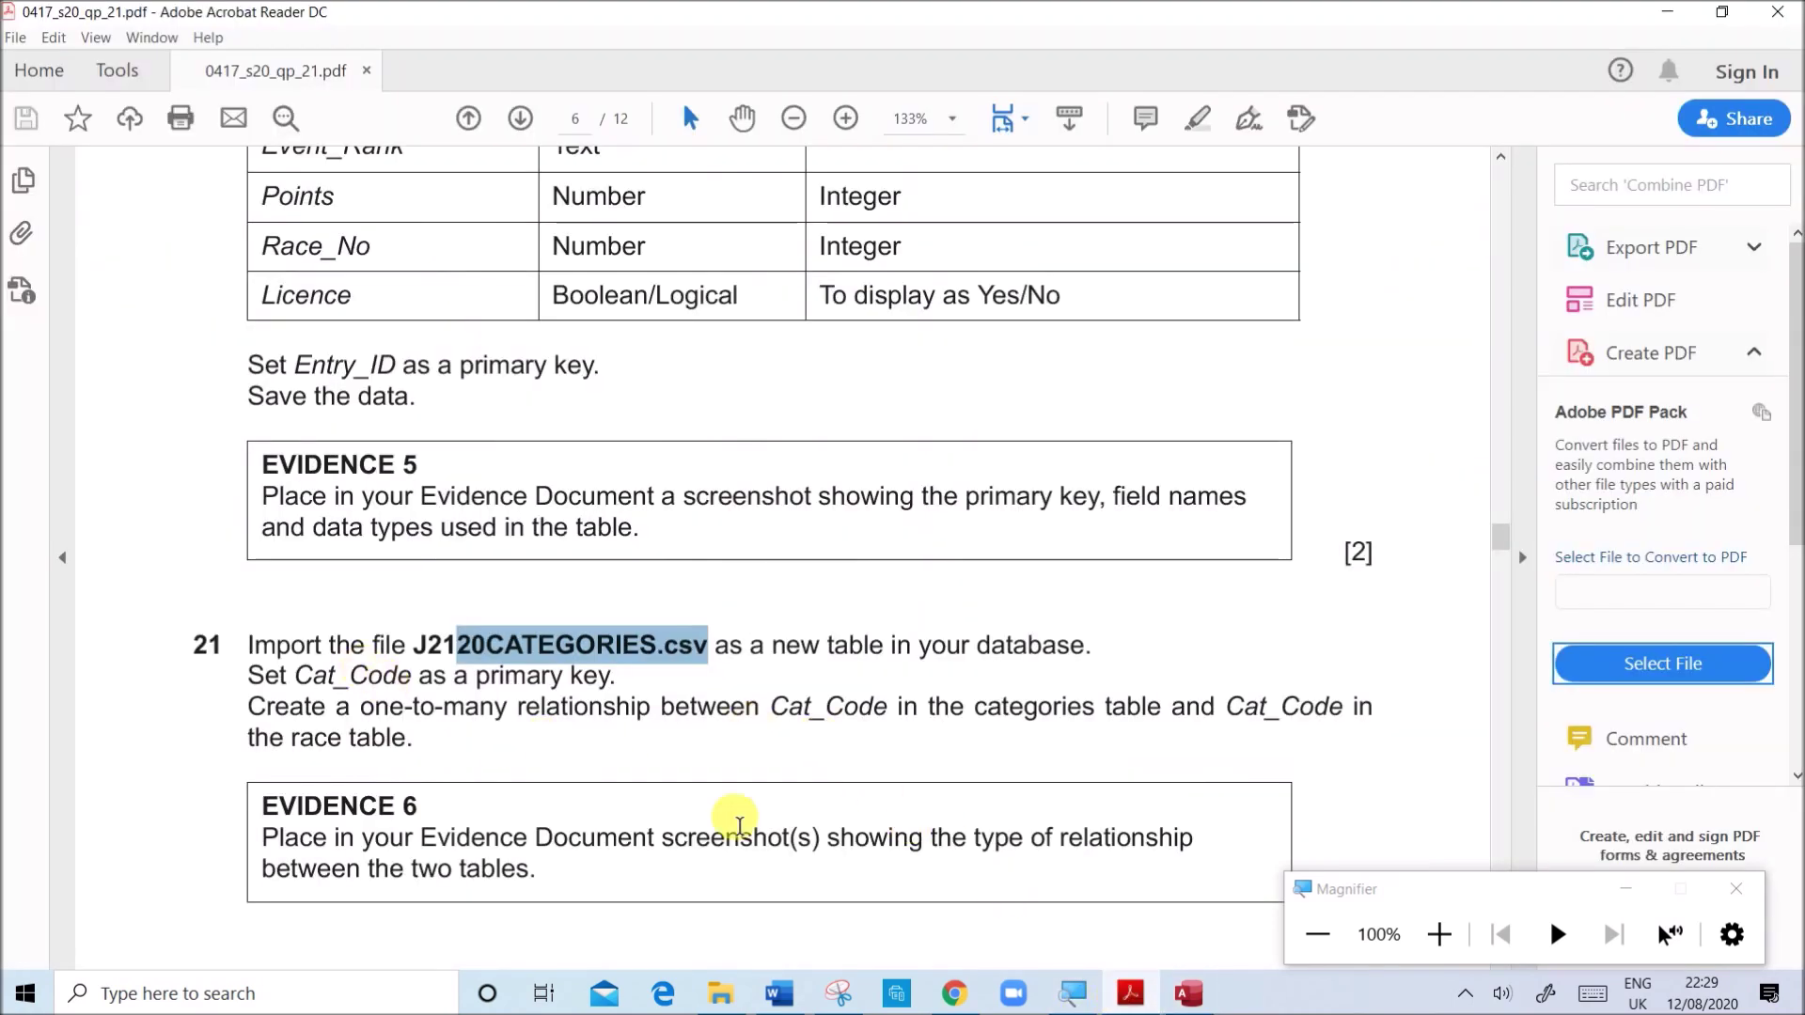
click(1189, 993)
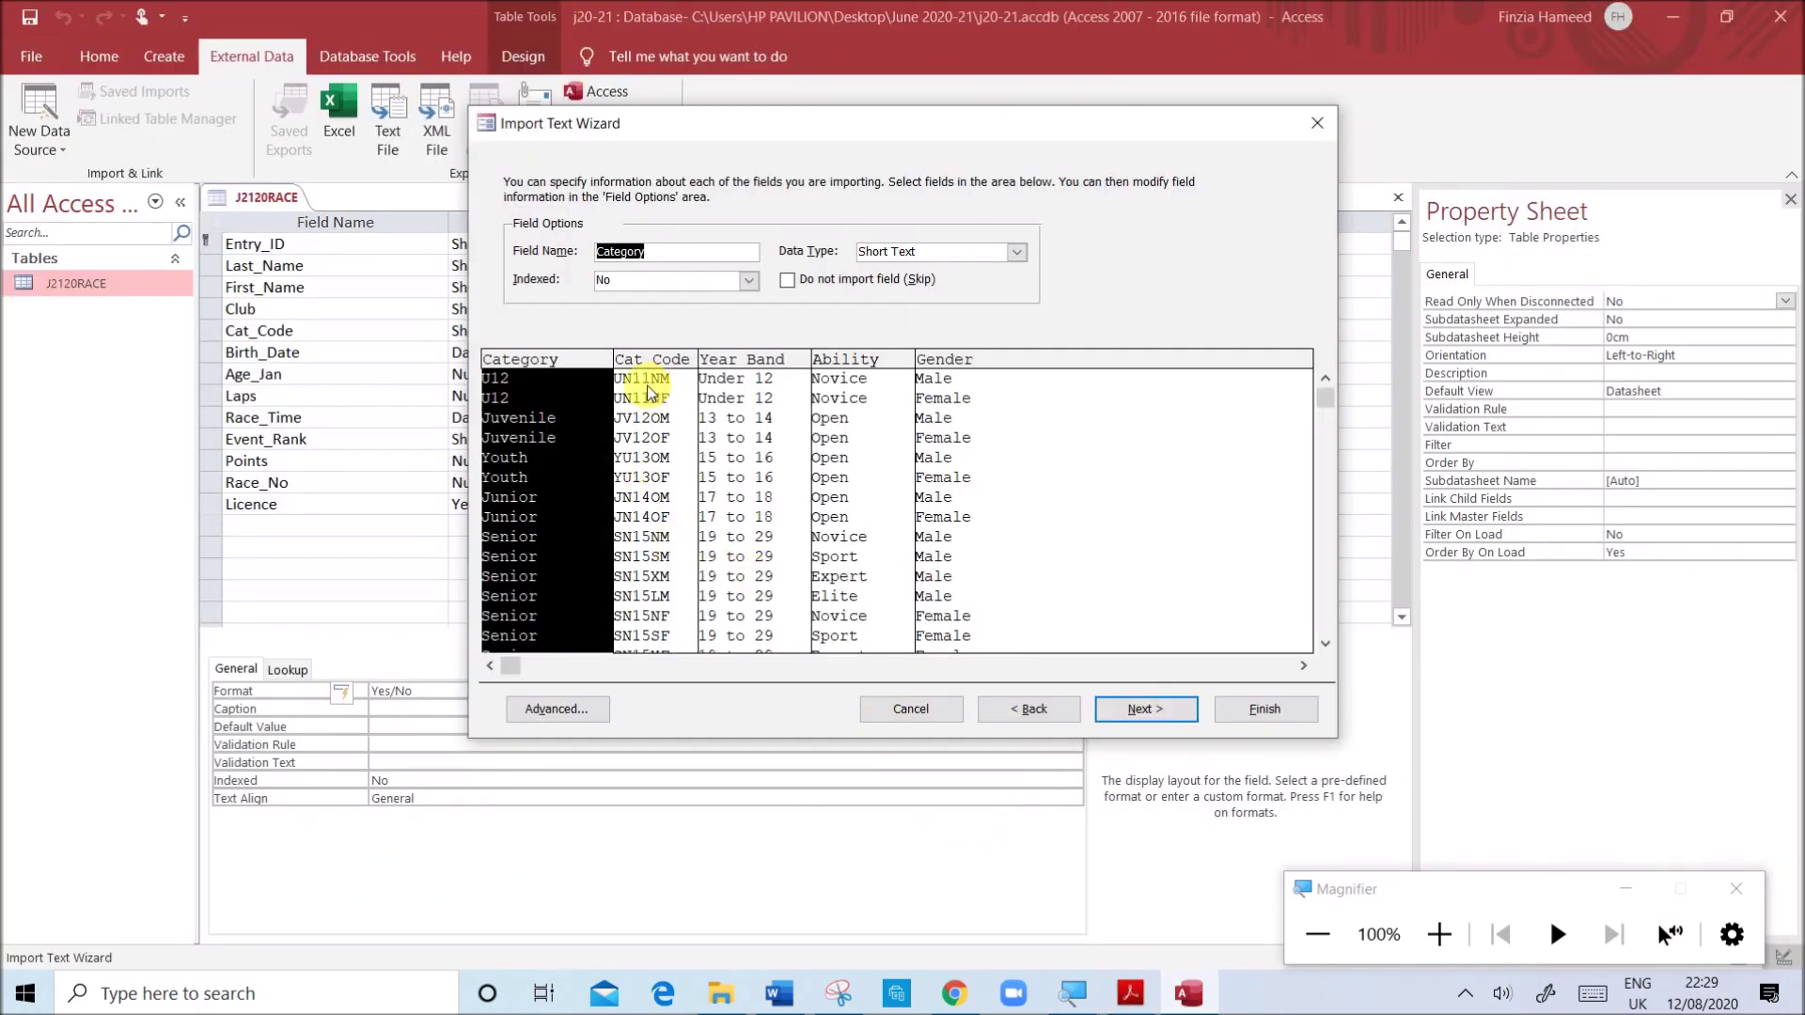
click(652, 424)
click(555, 464)
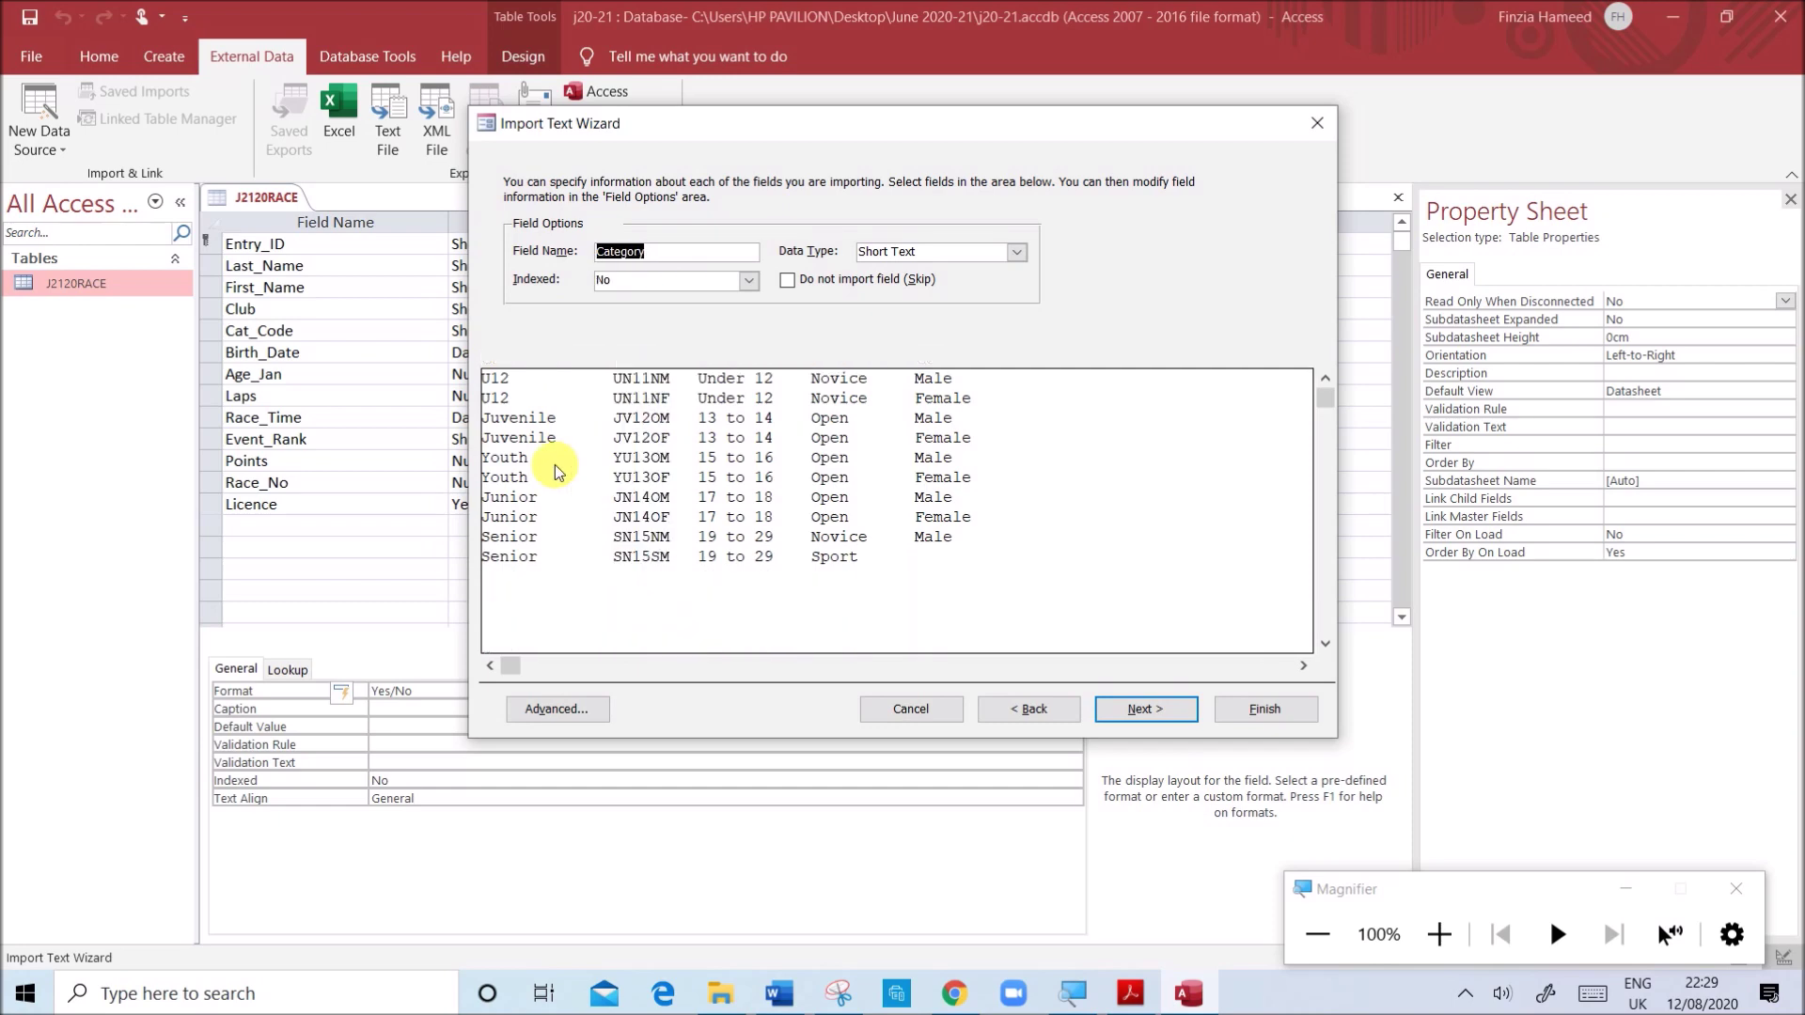
click(1134, 718)
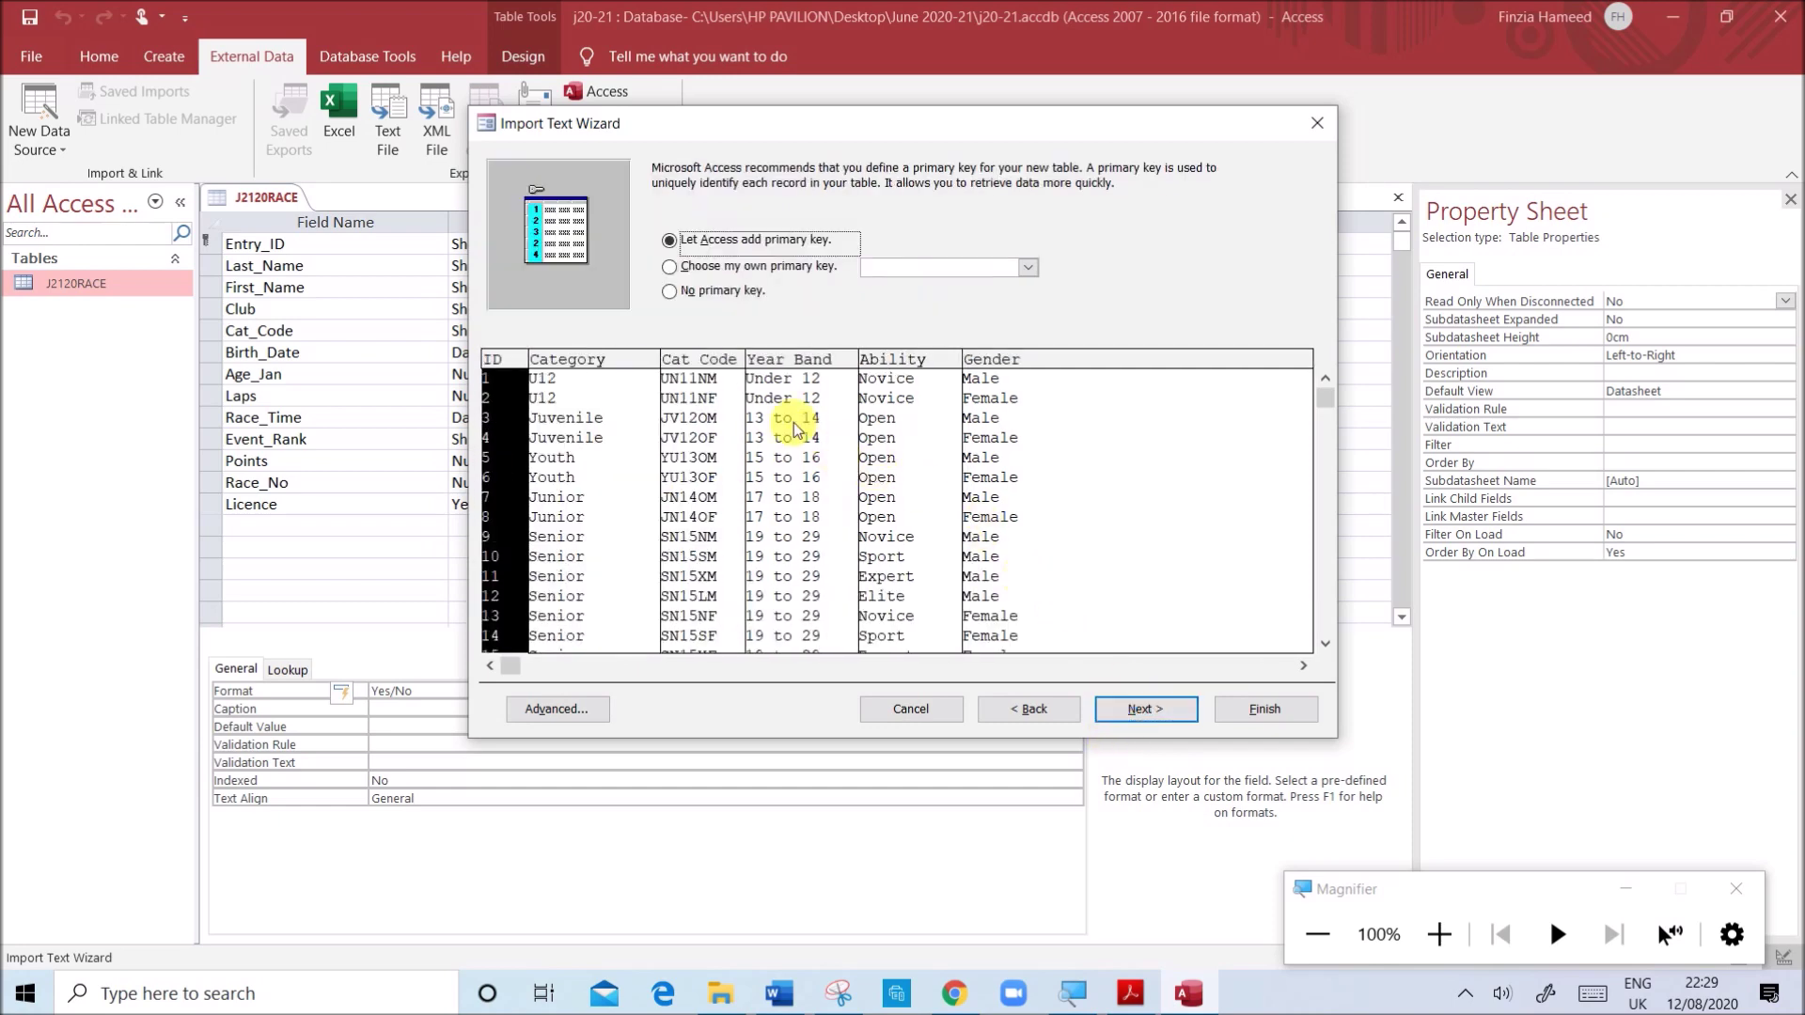
click(769, 269)
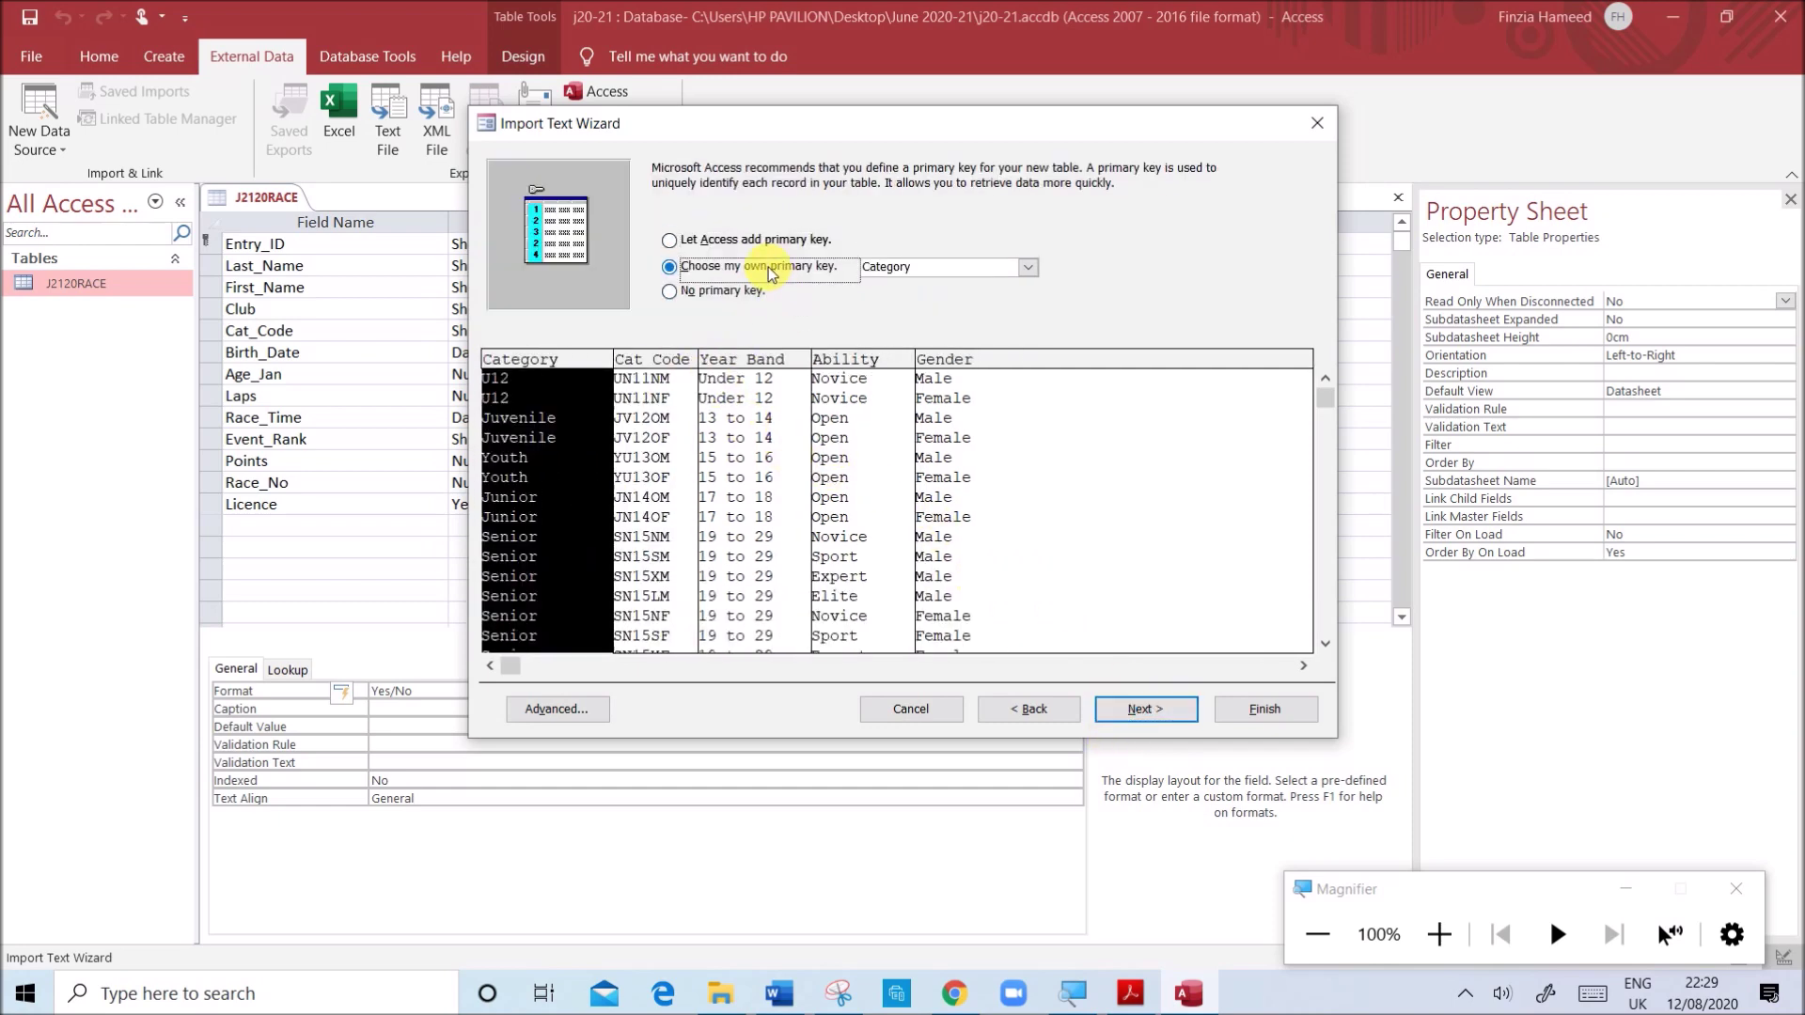
click(655, 442)
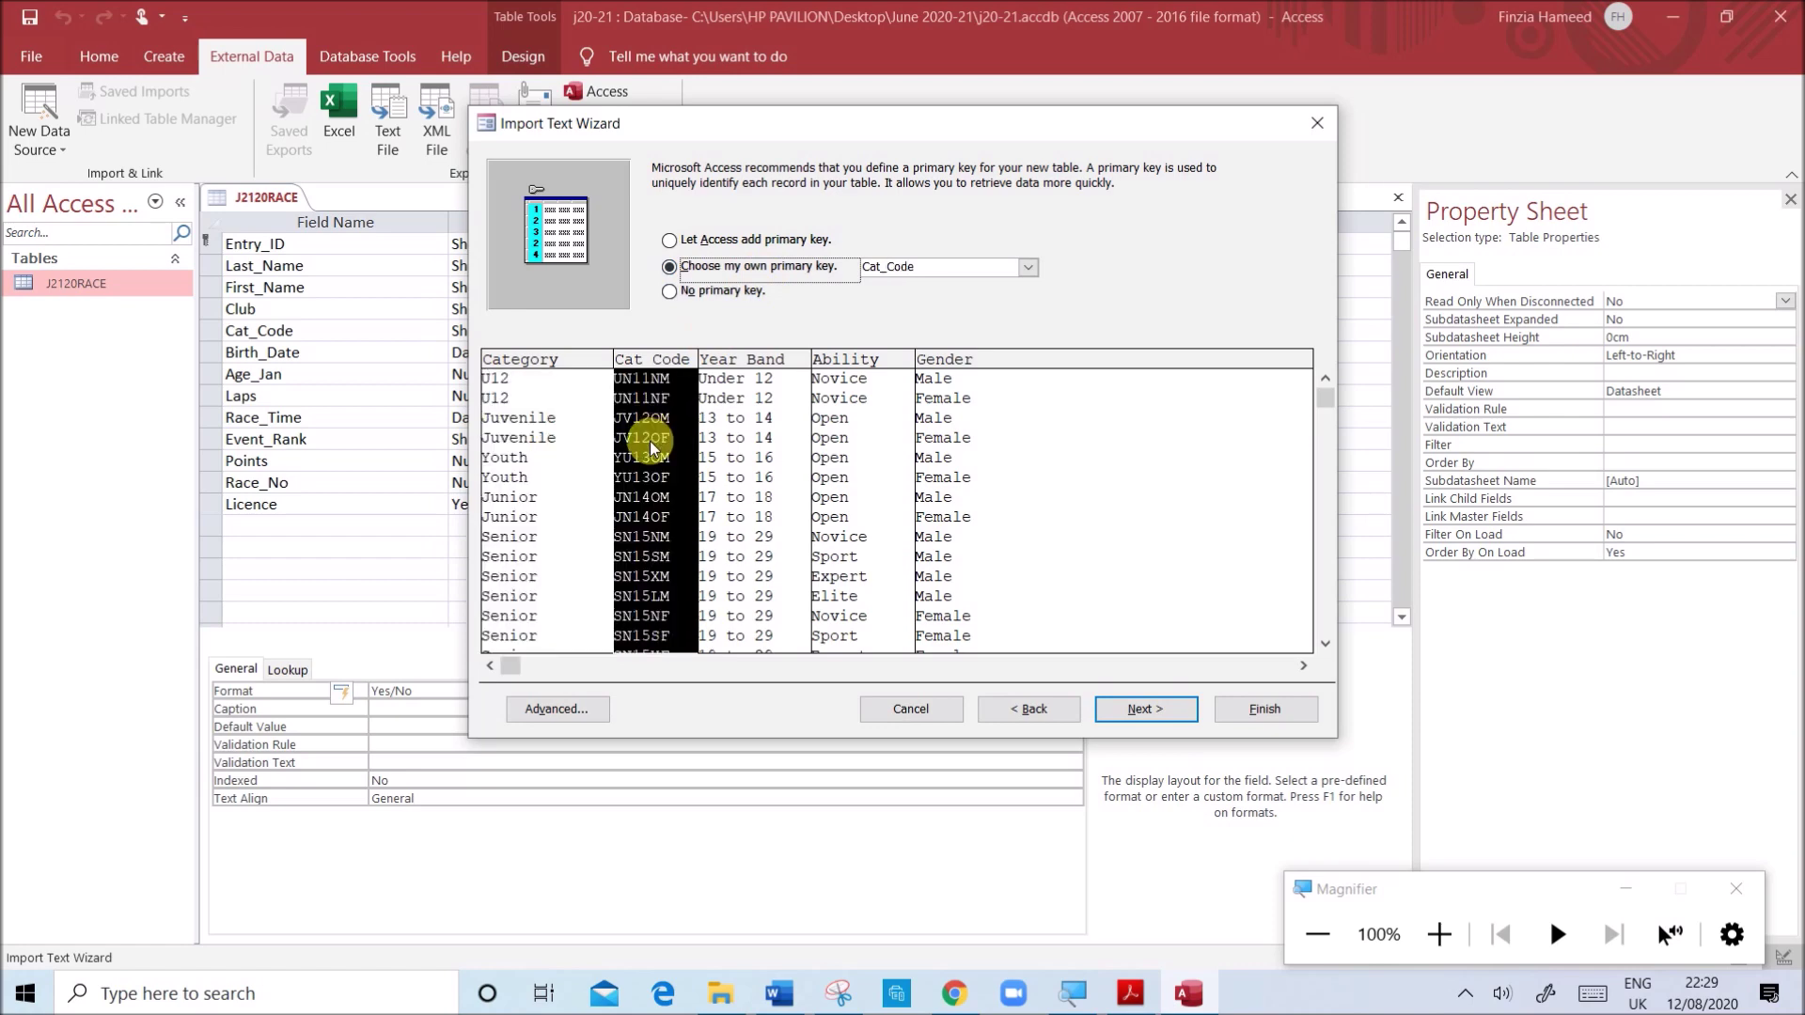
click(1124, 712)
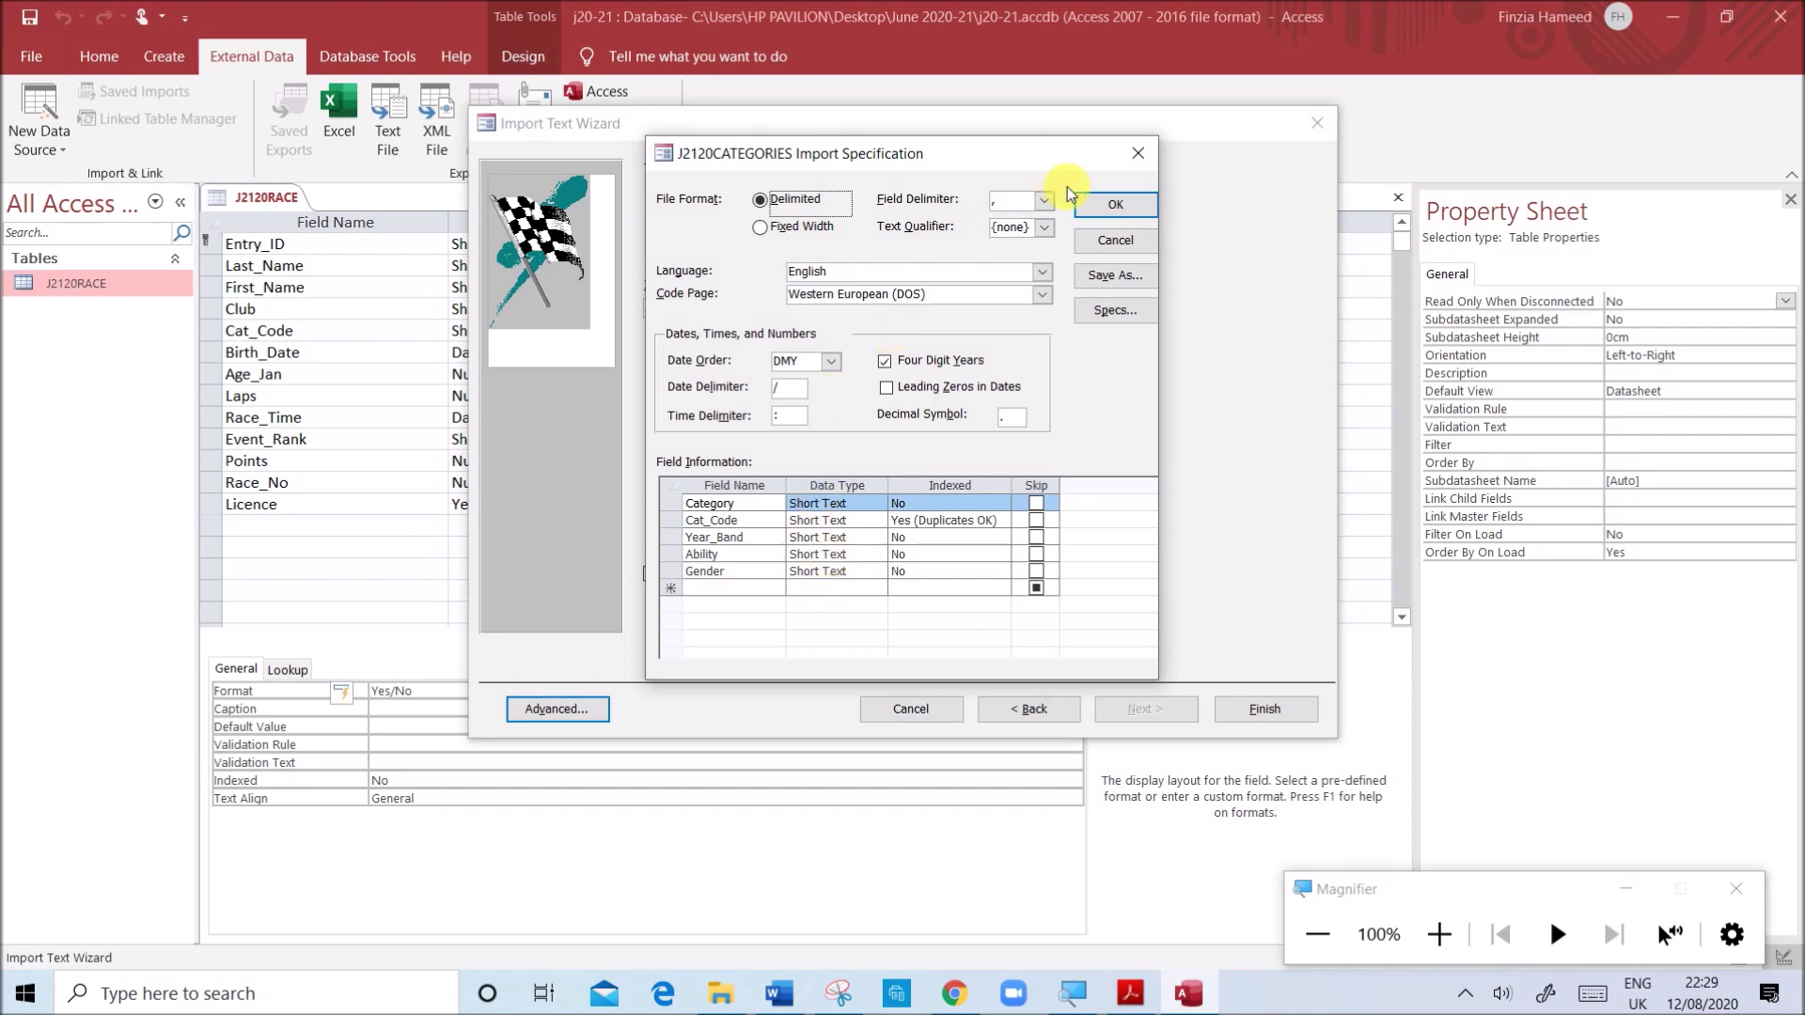
- Finish importing J2120CATEGORIES without saving the import steps
click(1095, 202)
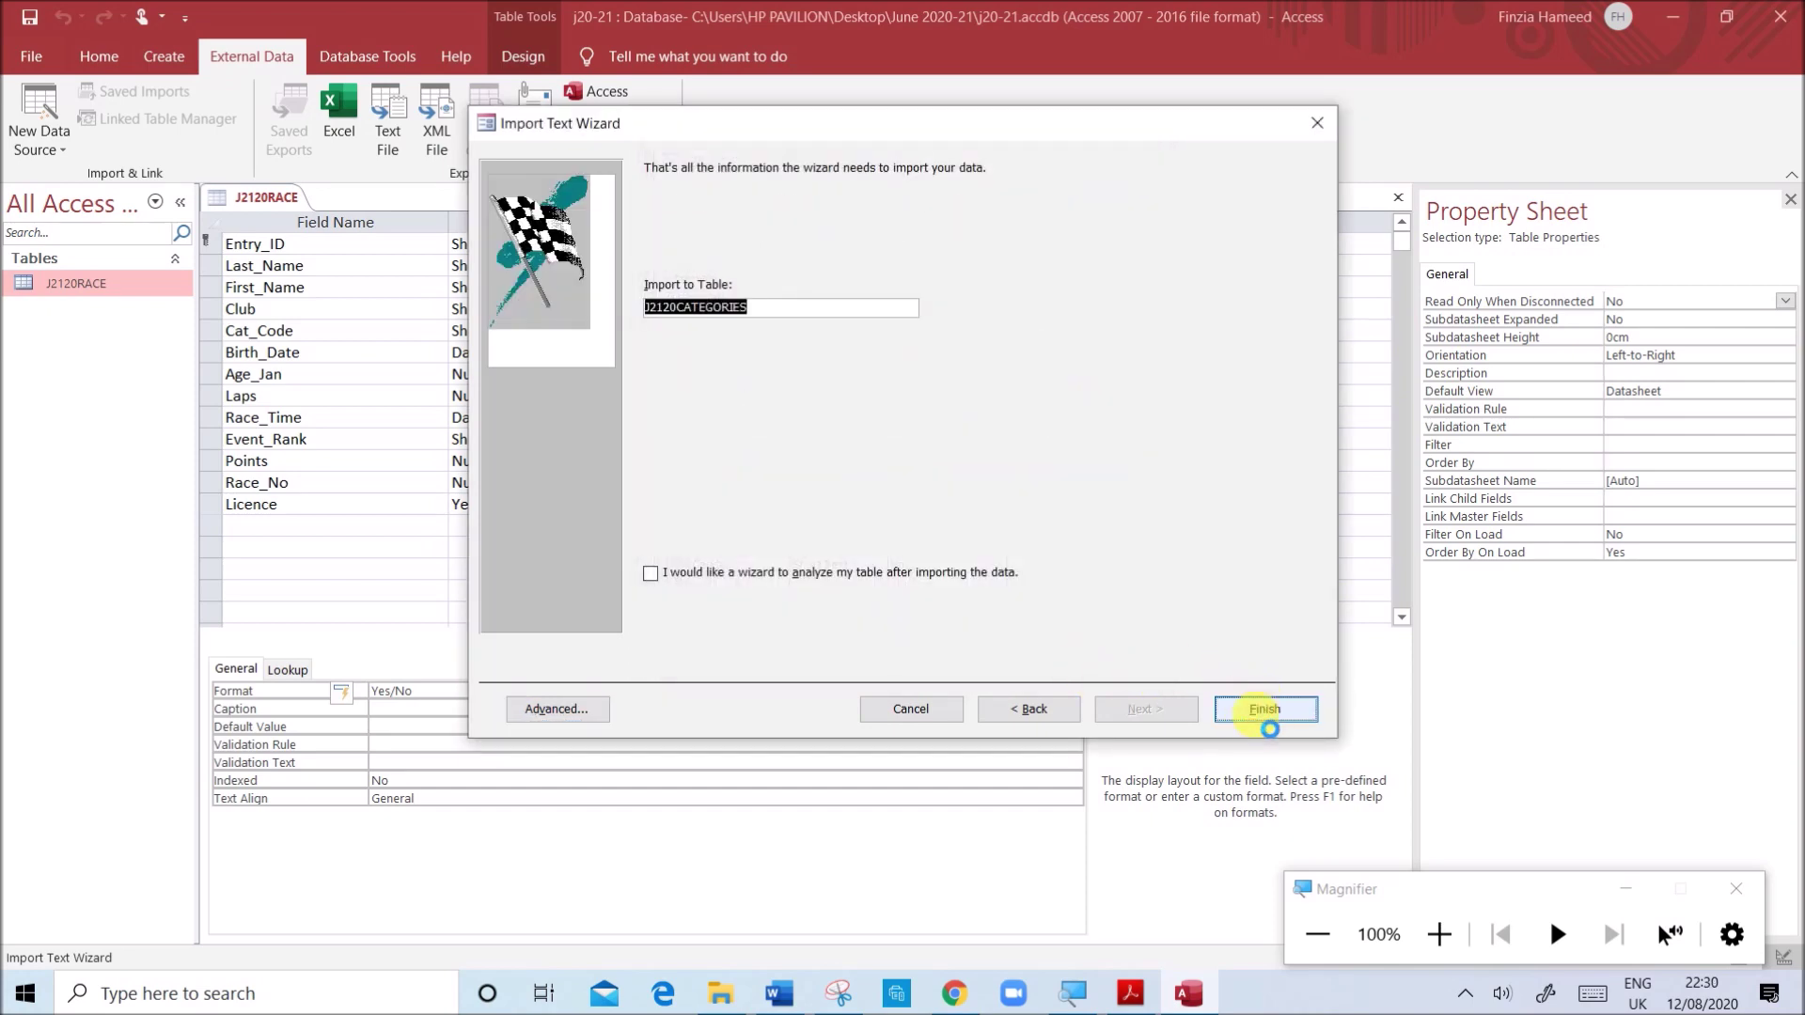
key(Return)
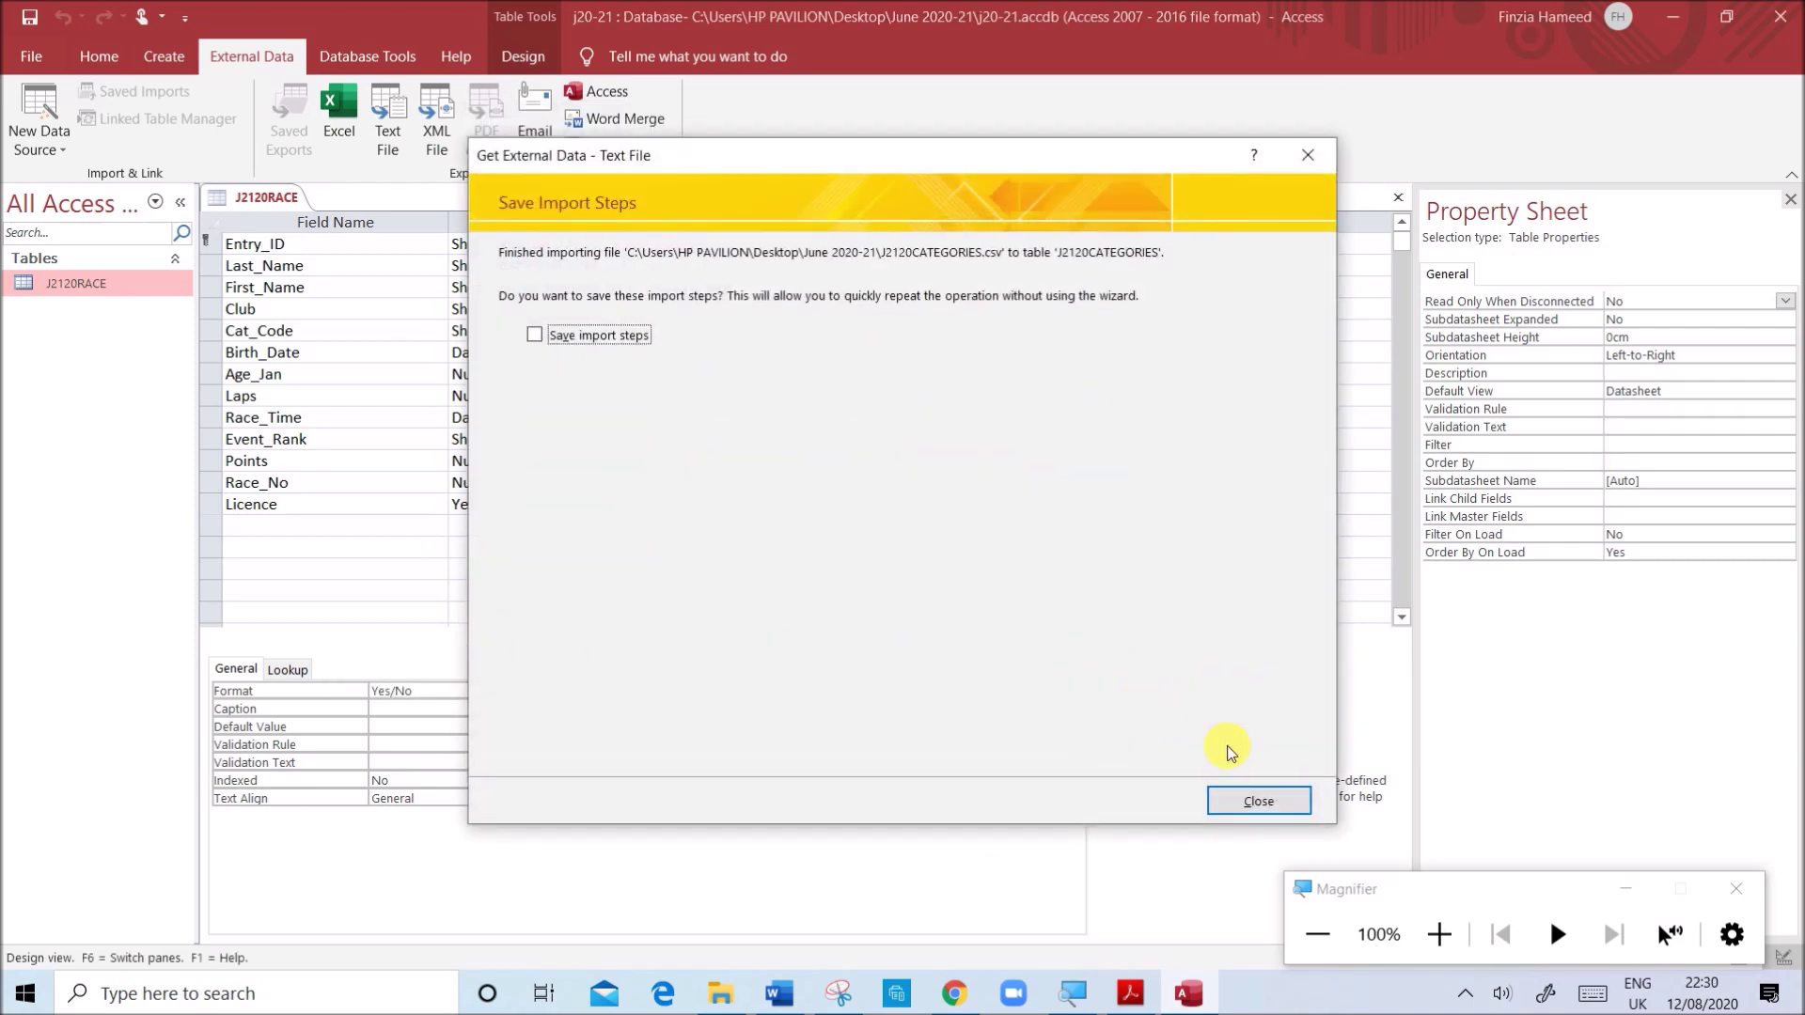
click(1261, 798)
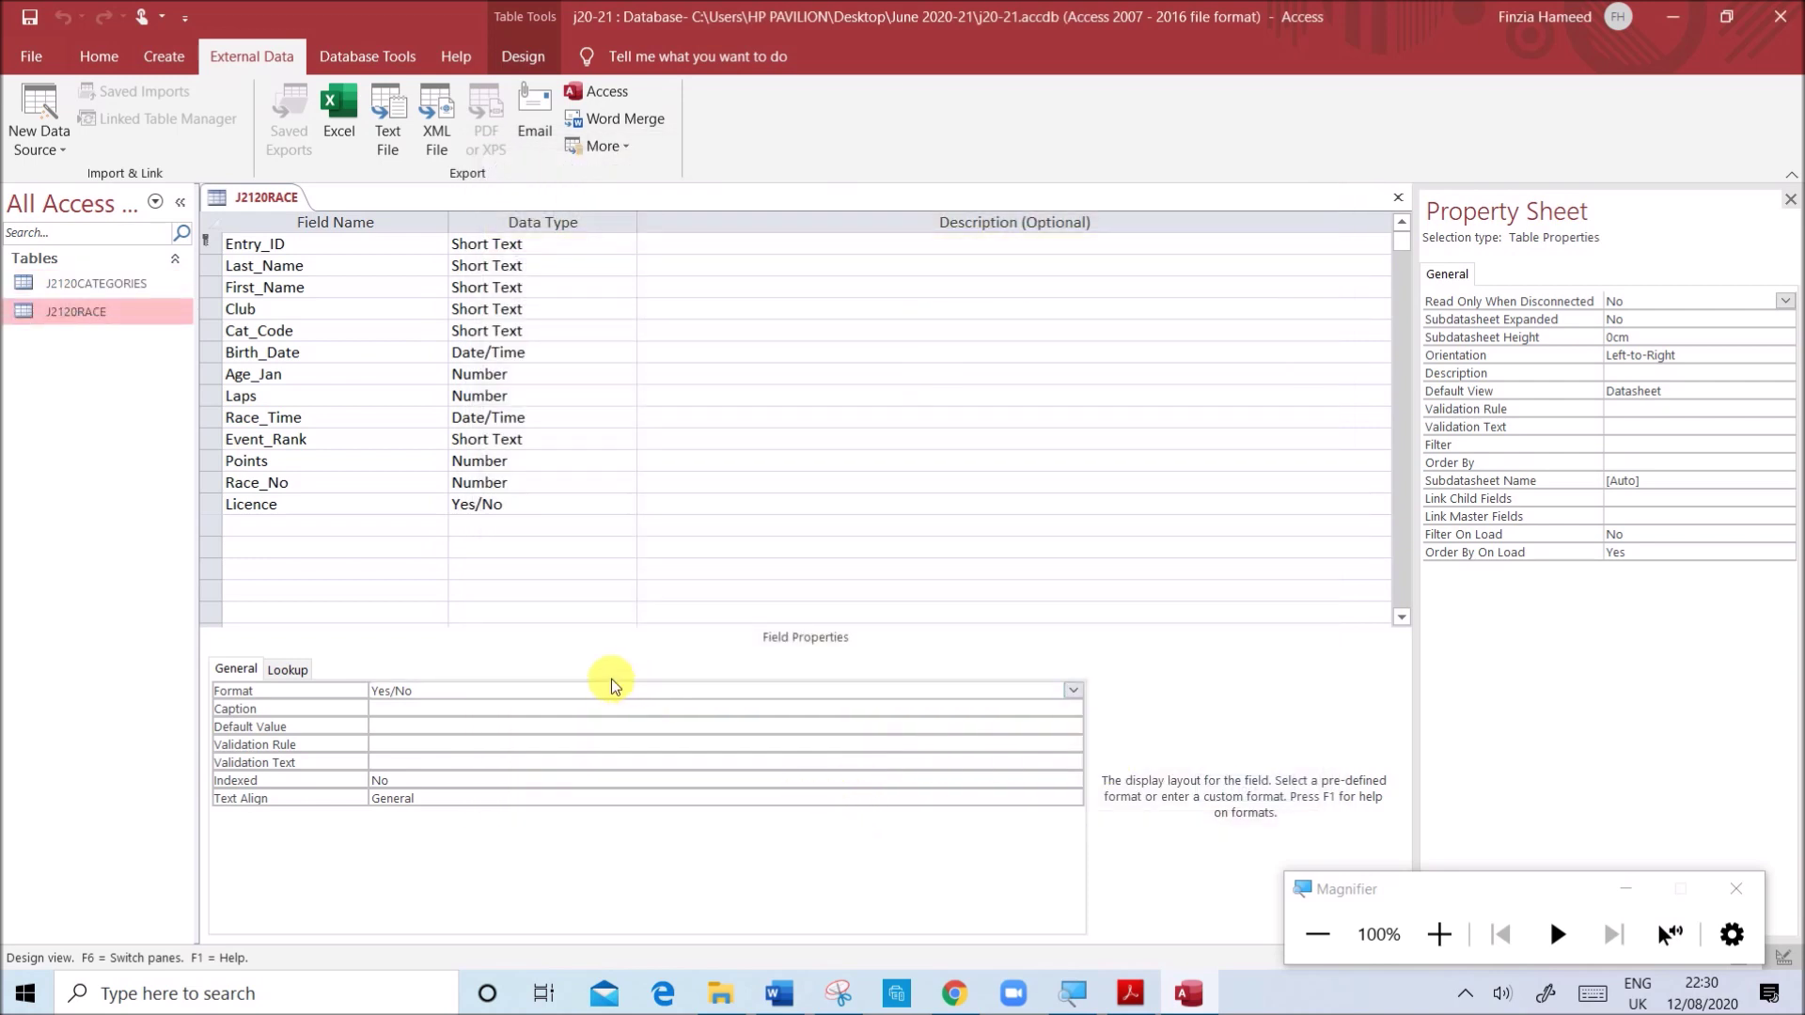
- Open J2120CATEGORIES in Design view, check its datasheet, then return to Design view
click(133, 286)
right_click(135, 291)
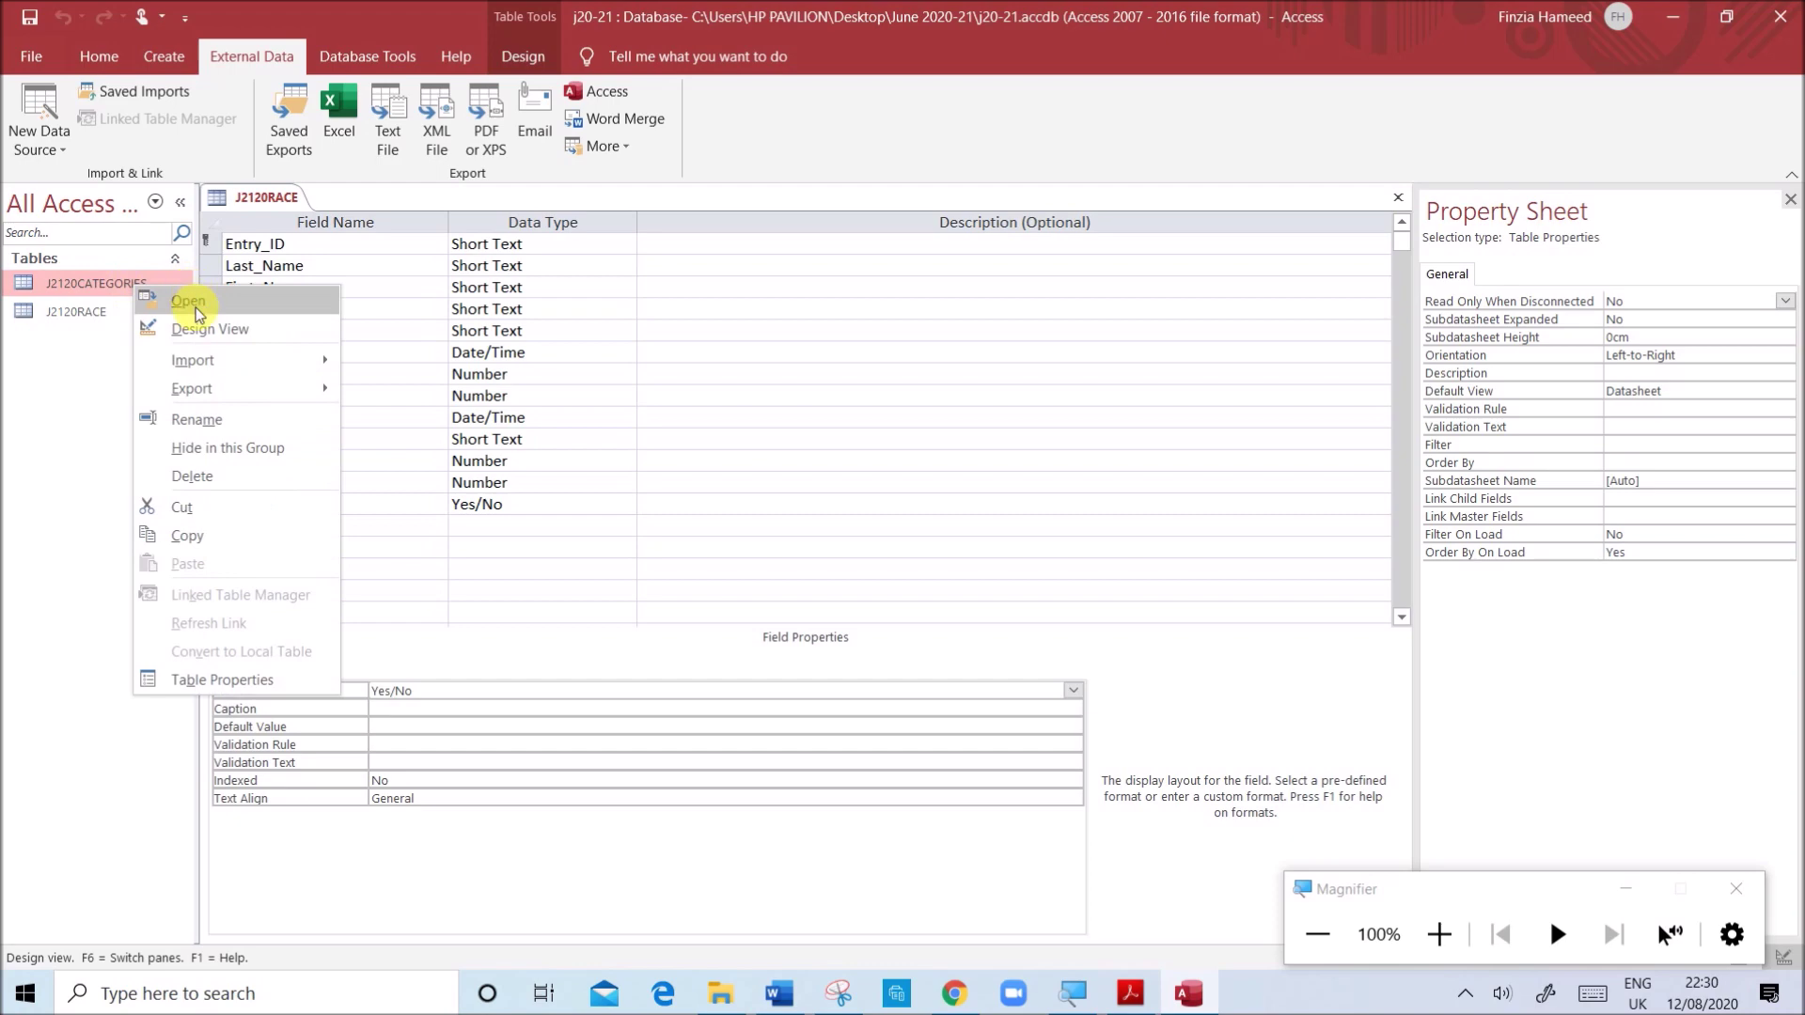
click(193, 327)
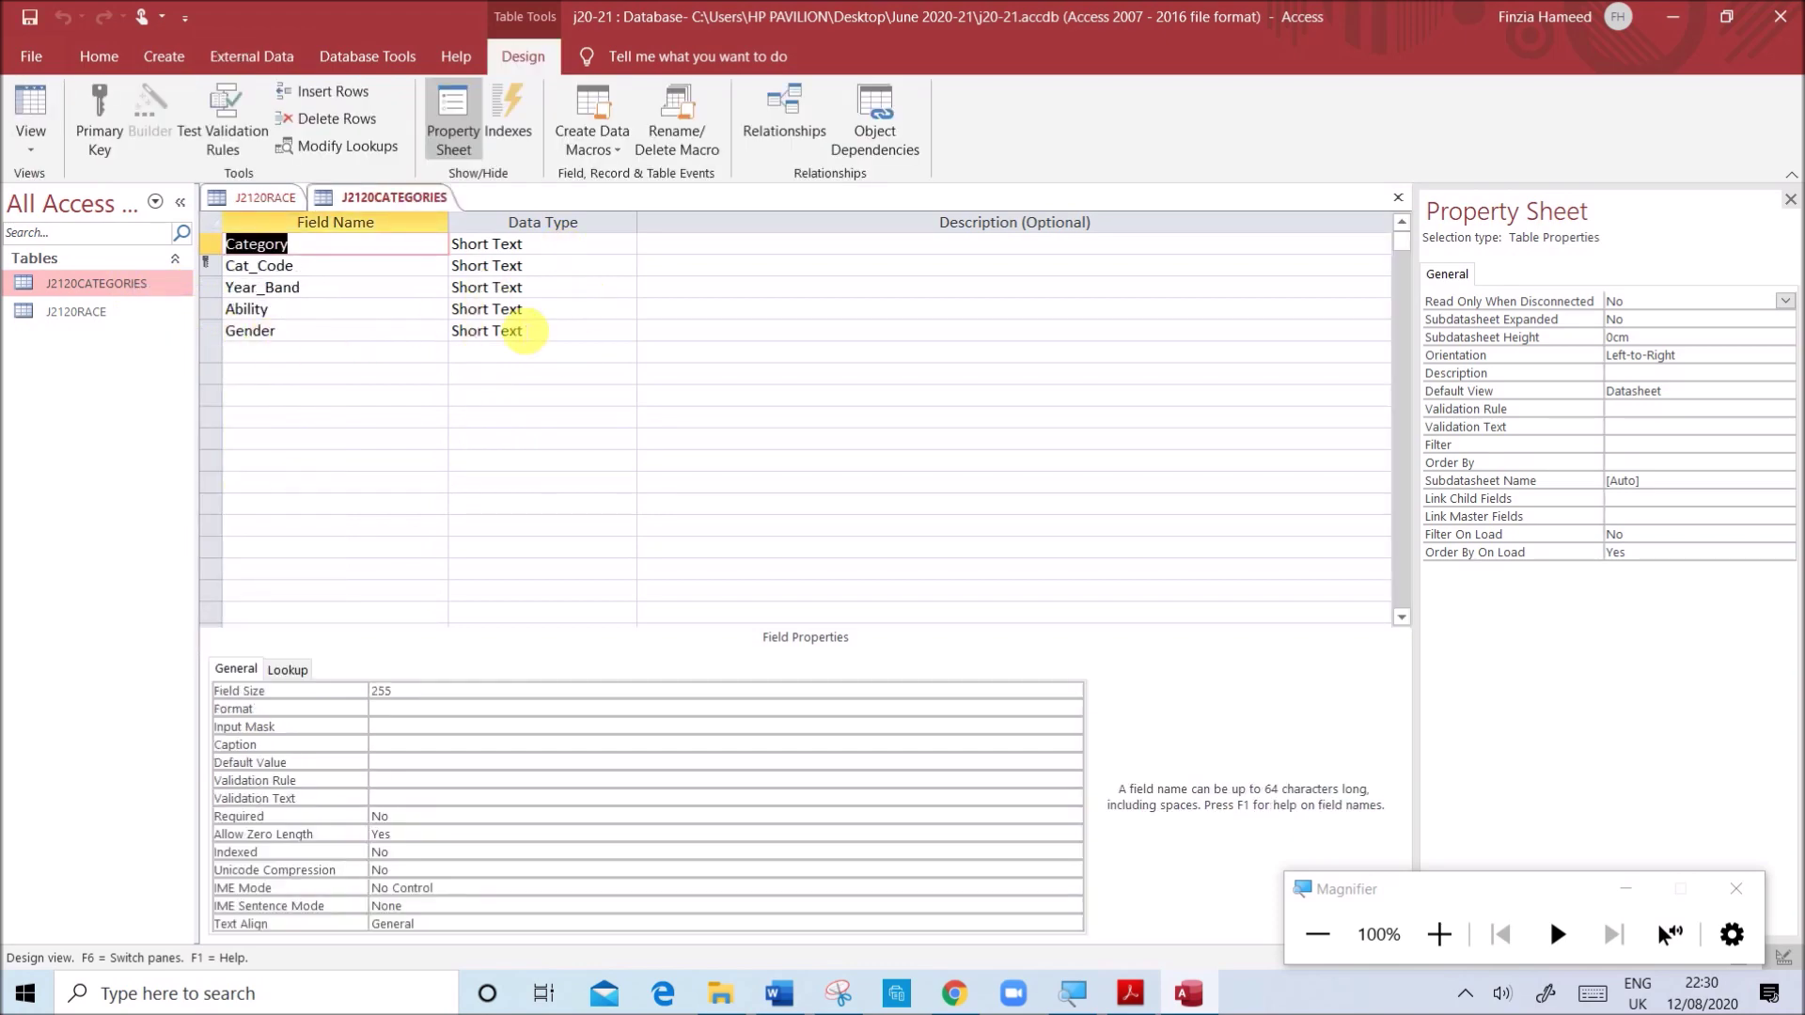
double_click(133, 291)
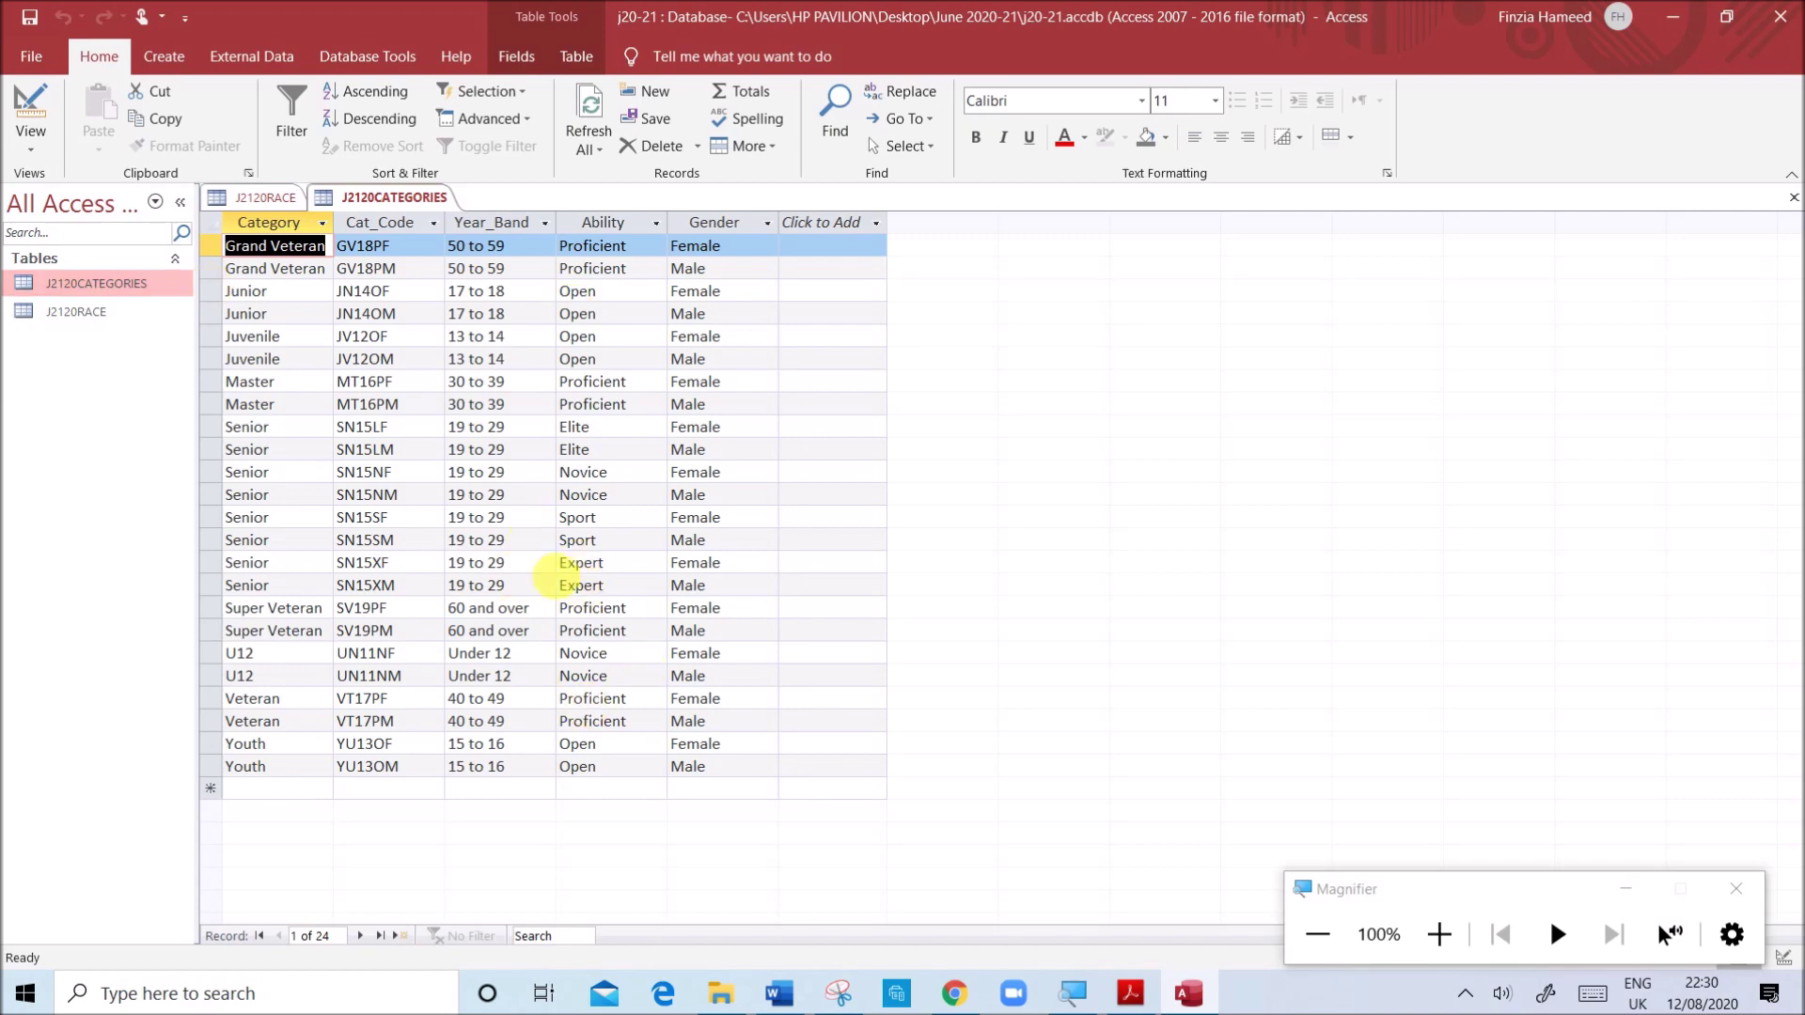
right_click(337, 193)
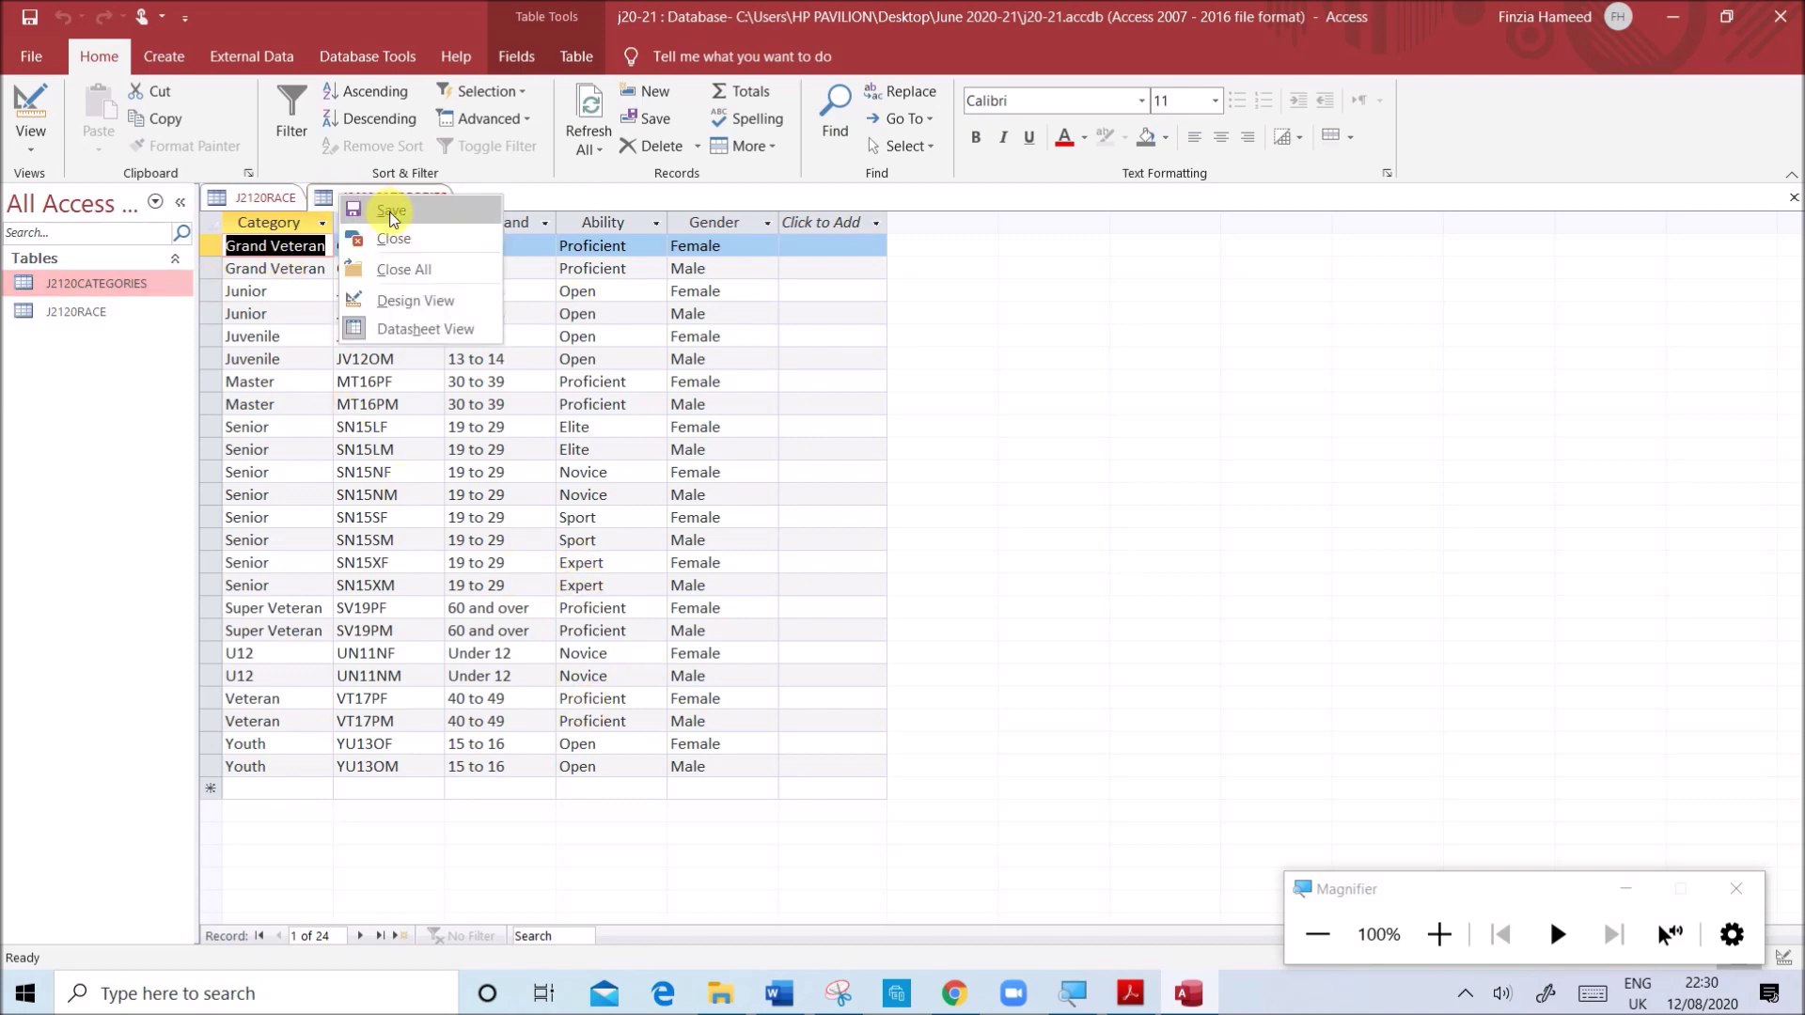
click(402, 294)
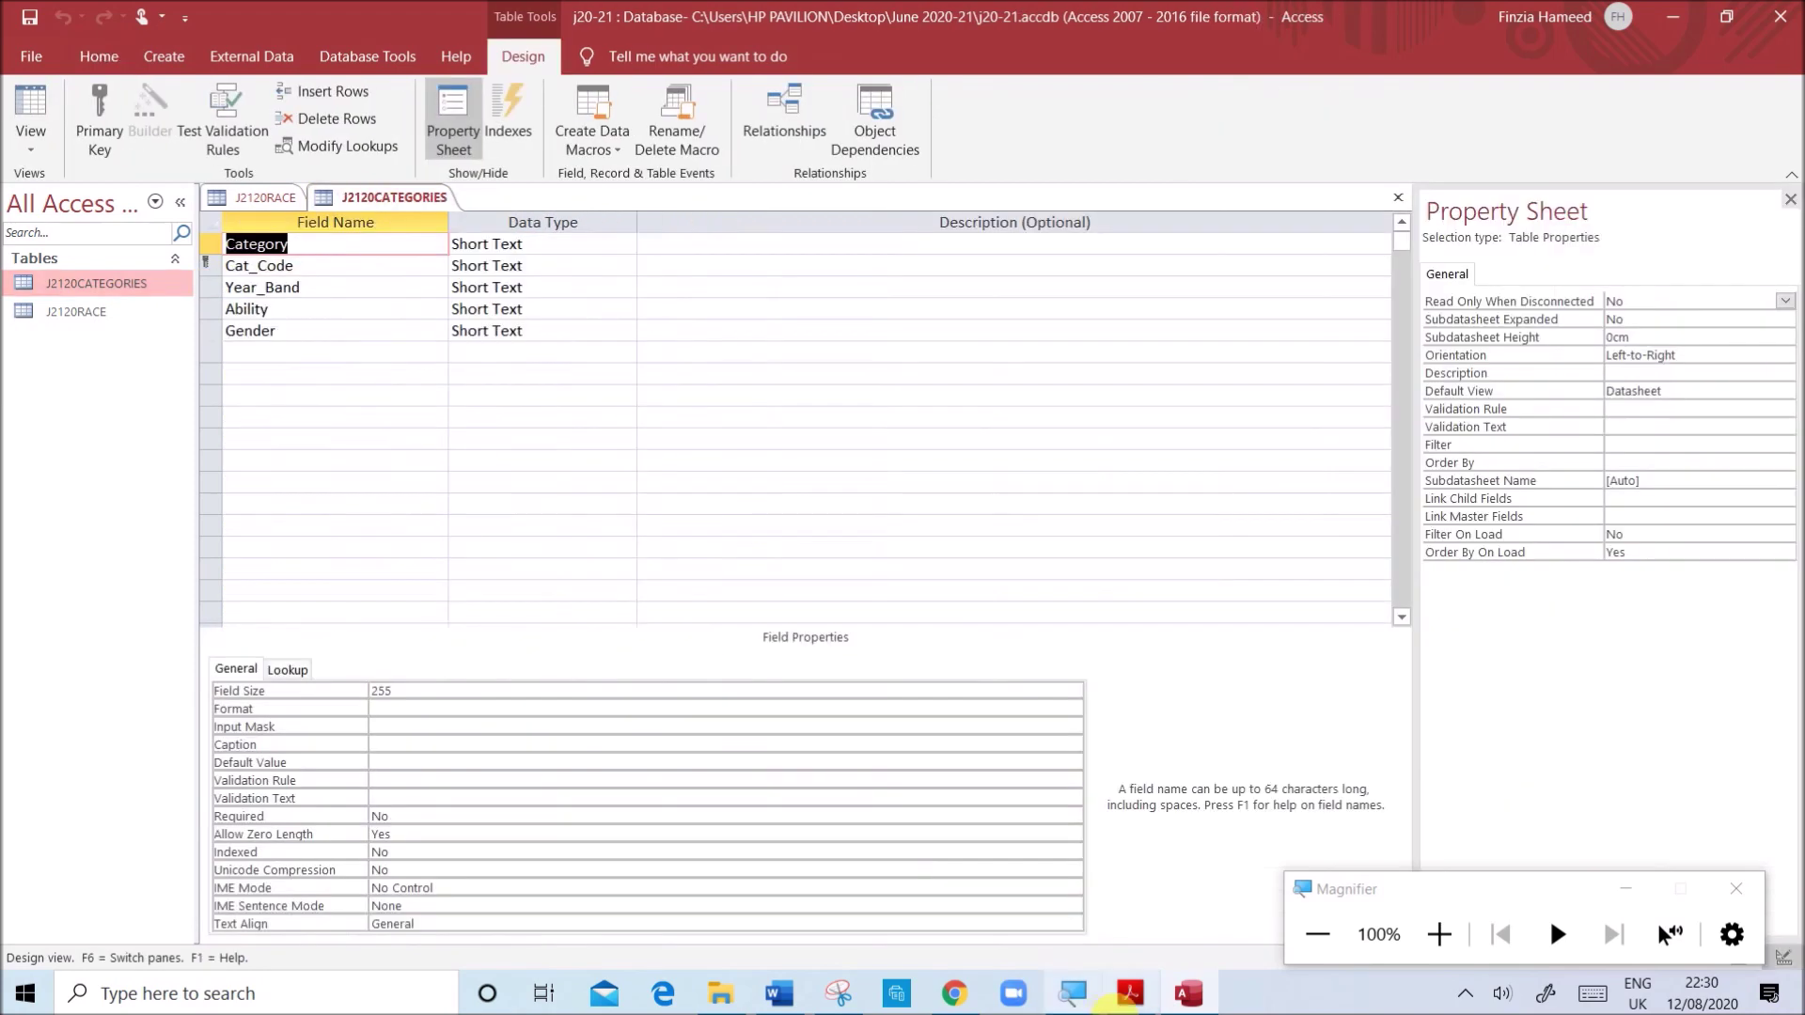
click(1129, 994)
scroll(924, 818, down, 1)
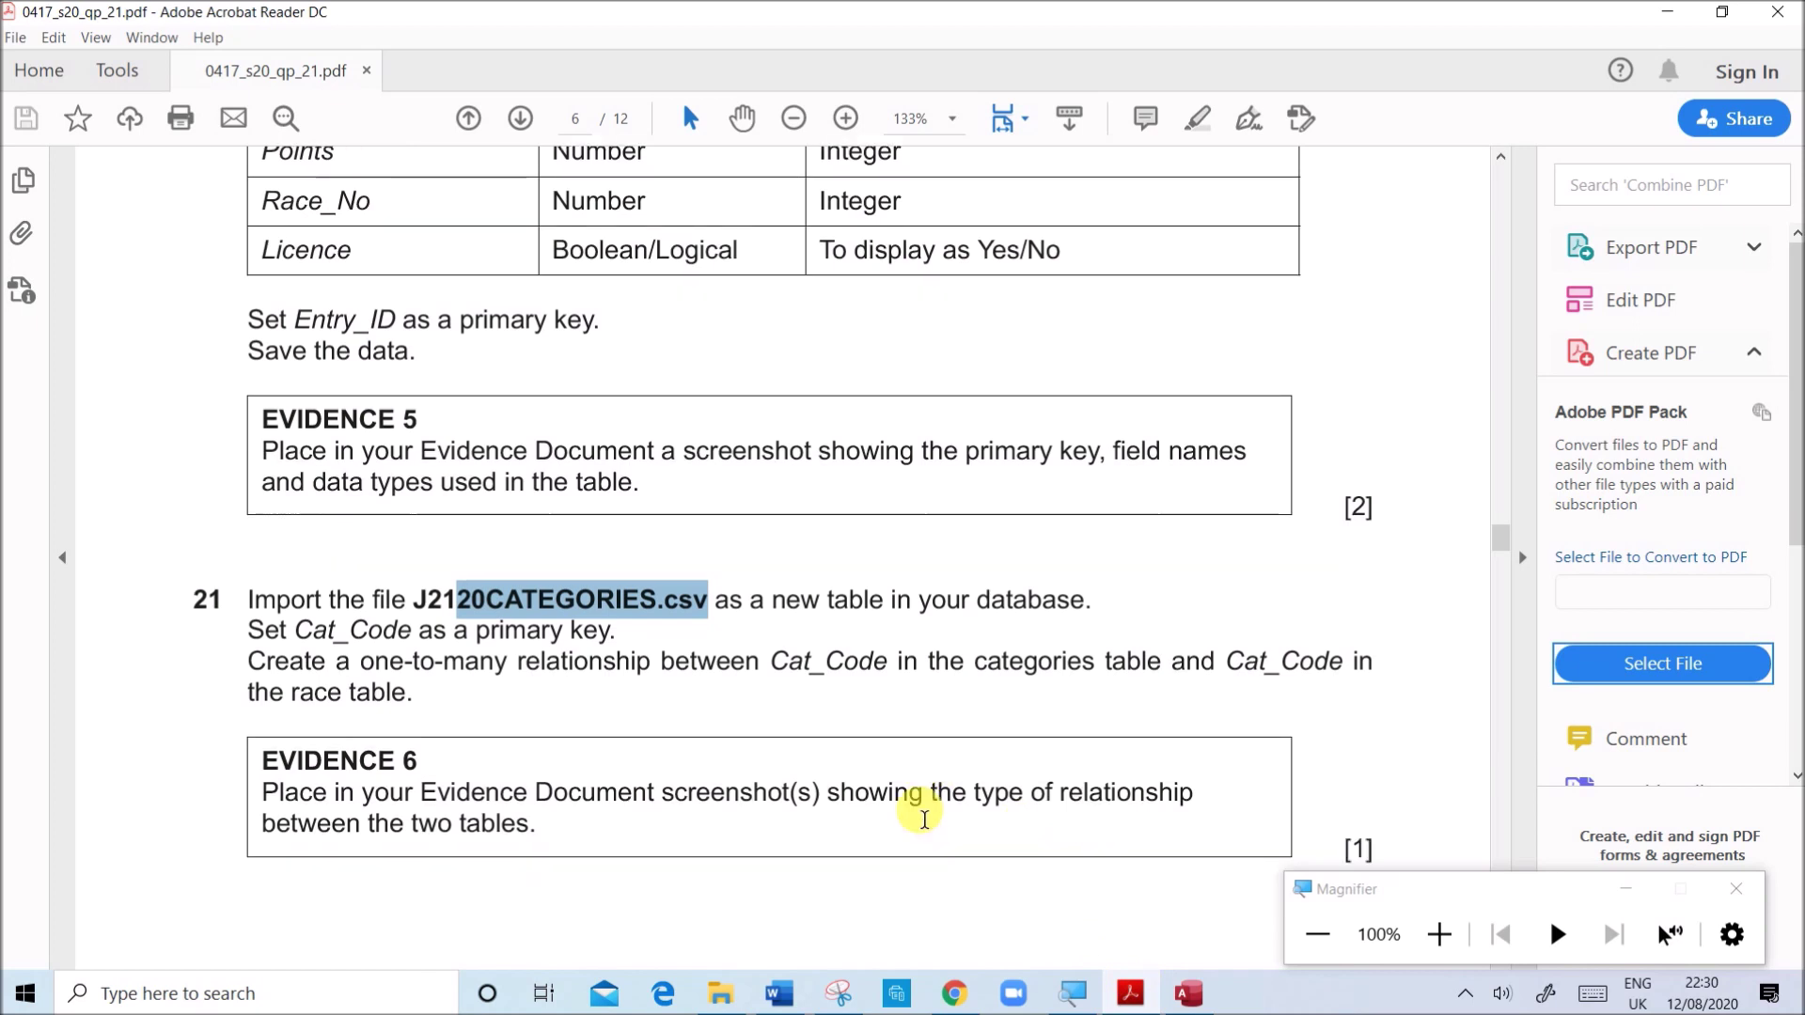
scroll(924, 819, down, 2)
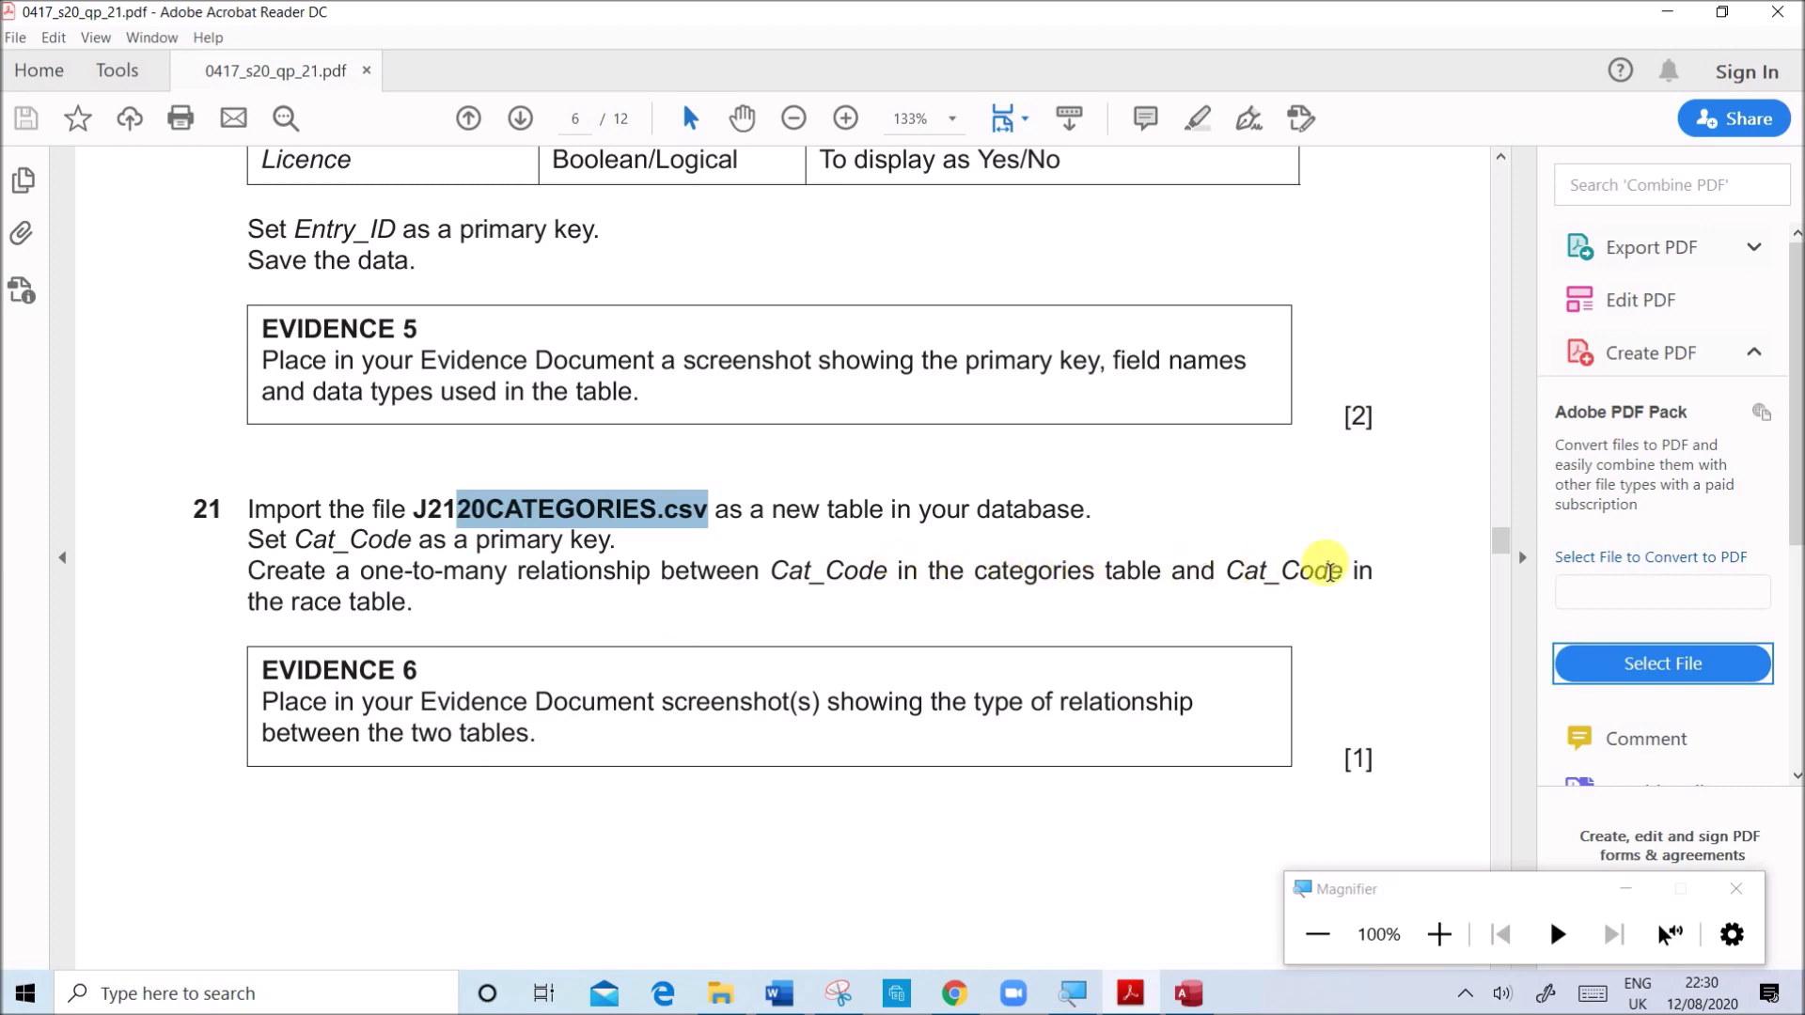
click(1187, 997)
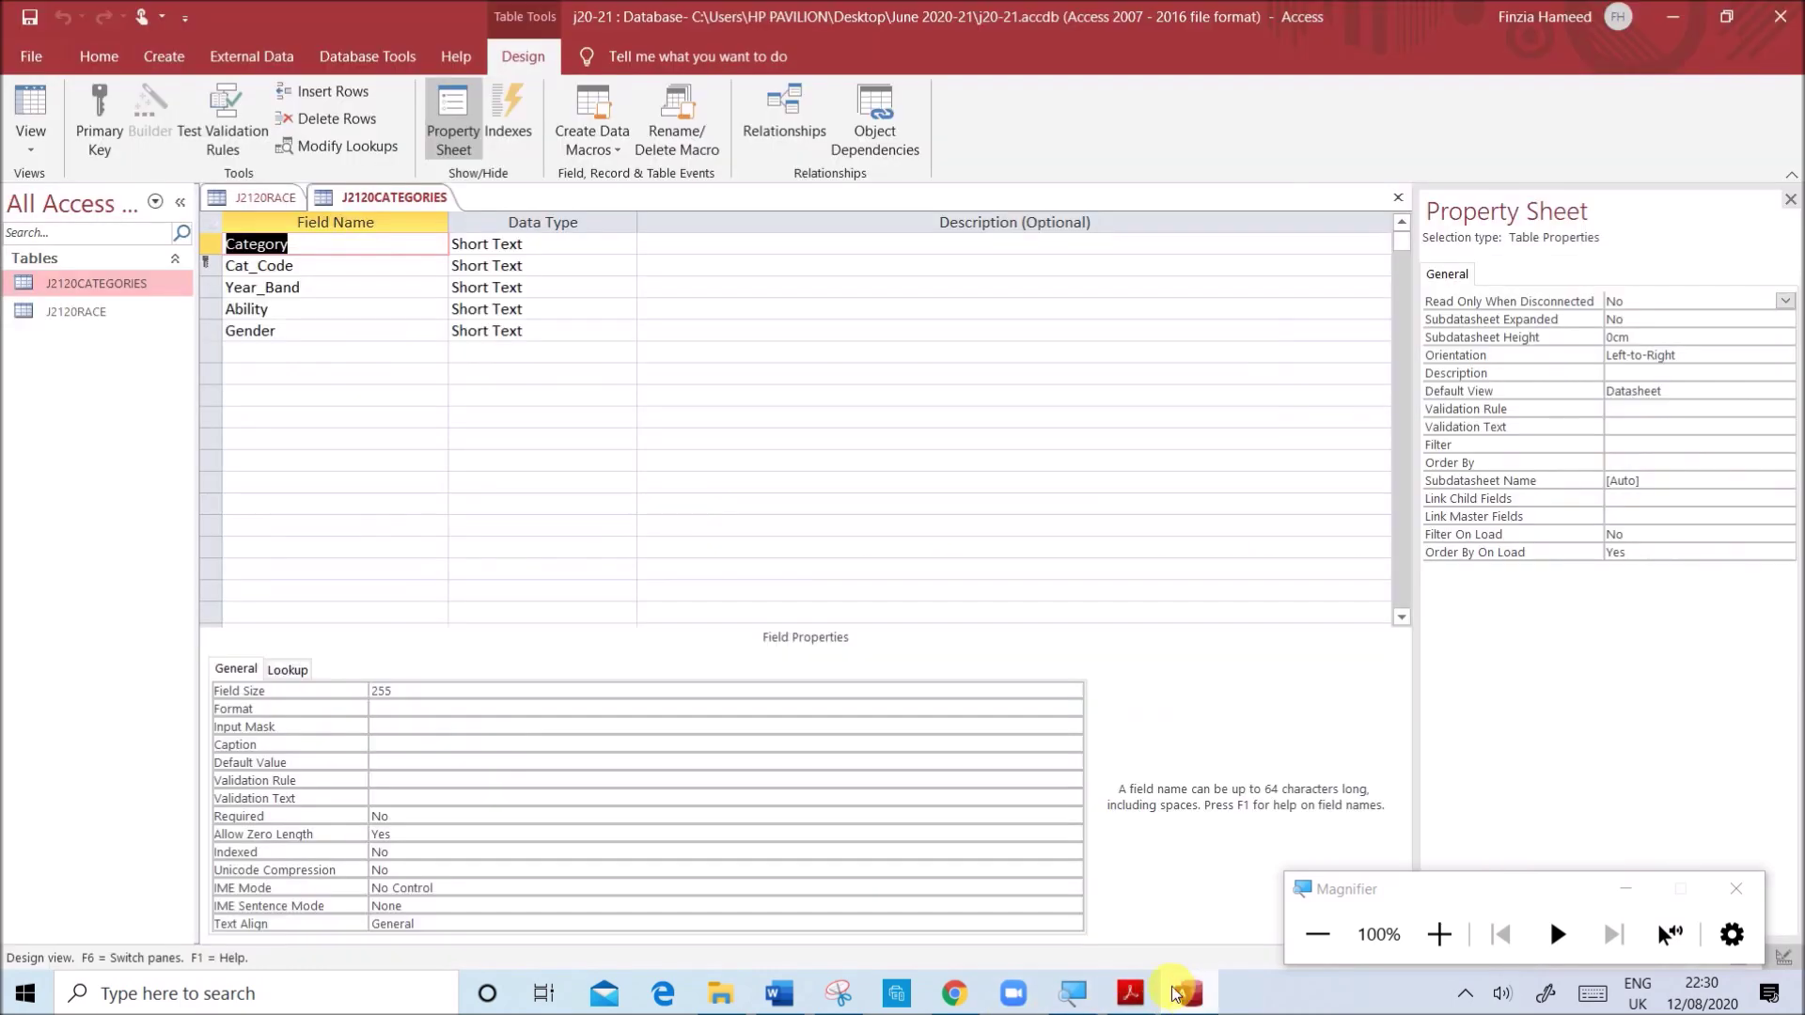
- Close the J2120CATEGORIES and J2120RACE table tabs
right_click(376, 197)
click(438, 238)
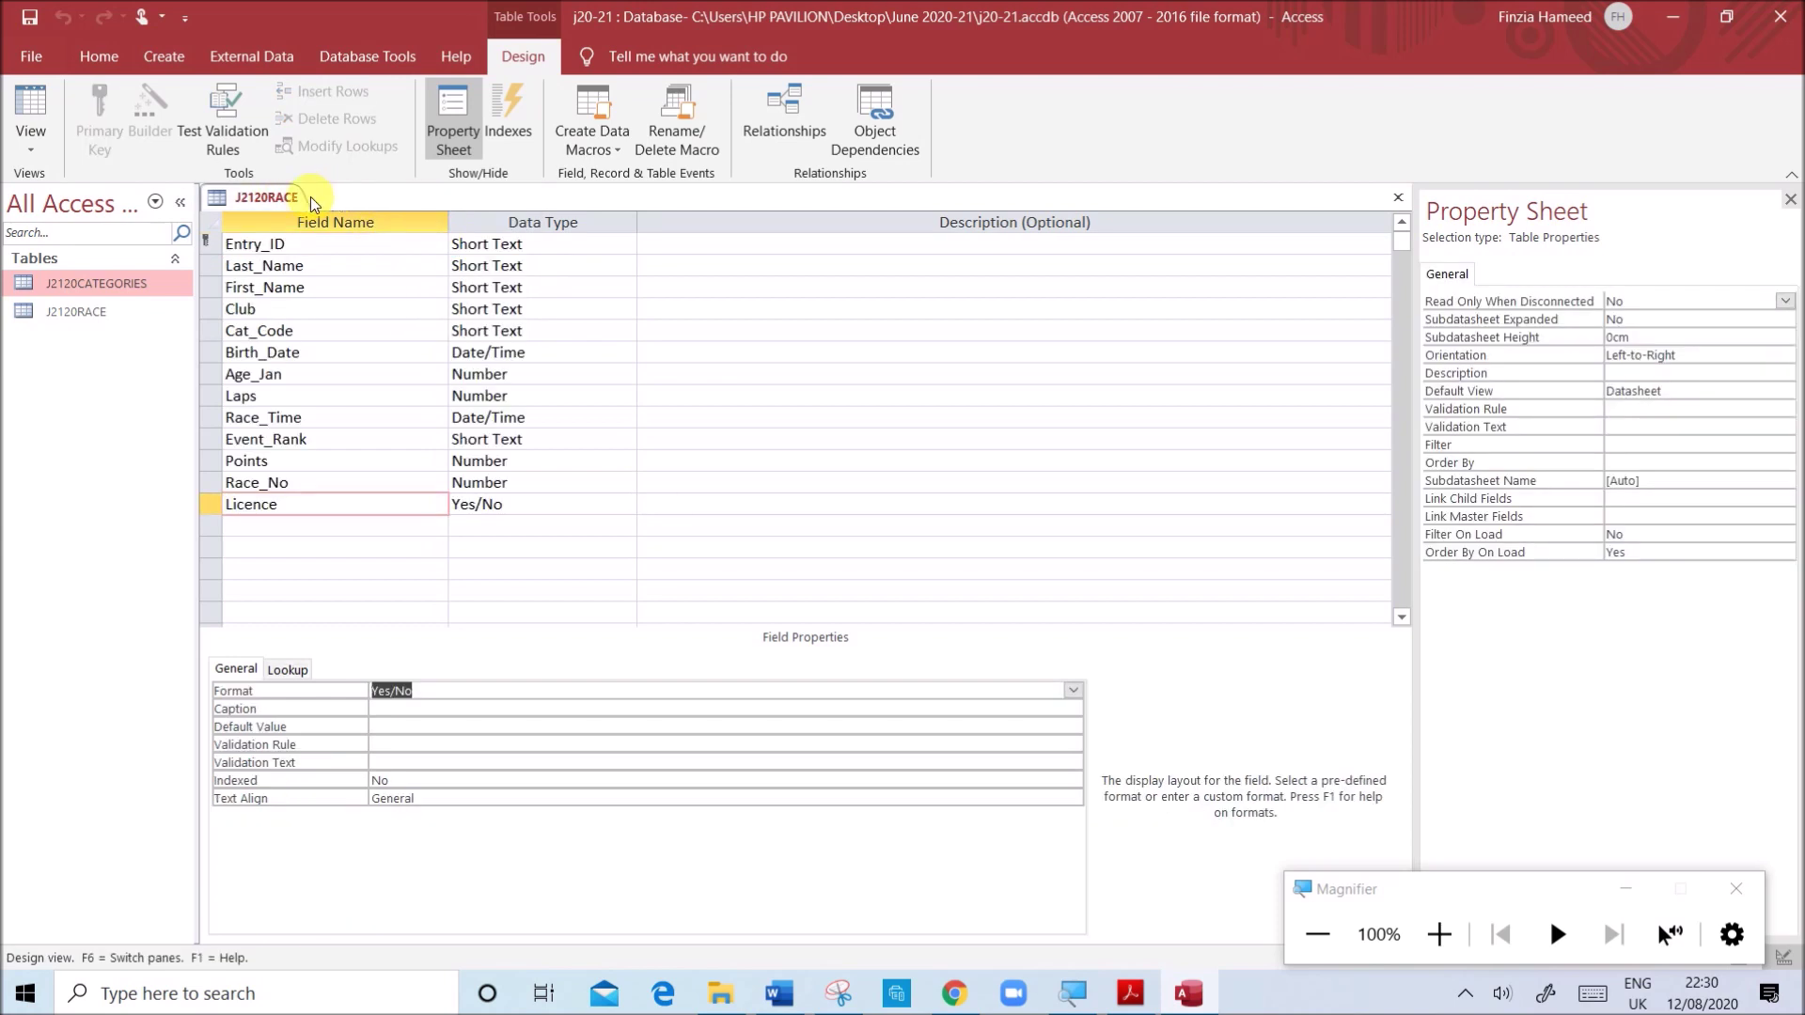
right_click(280, 206)
click(329, 244)
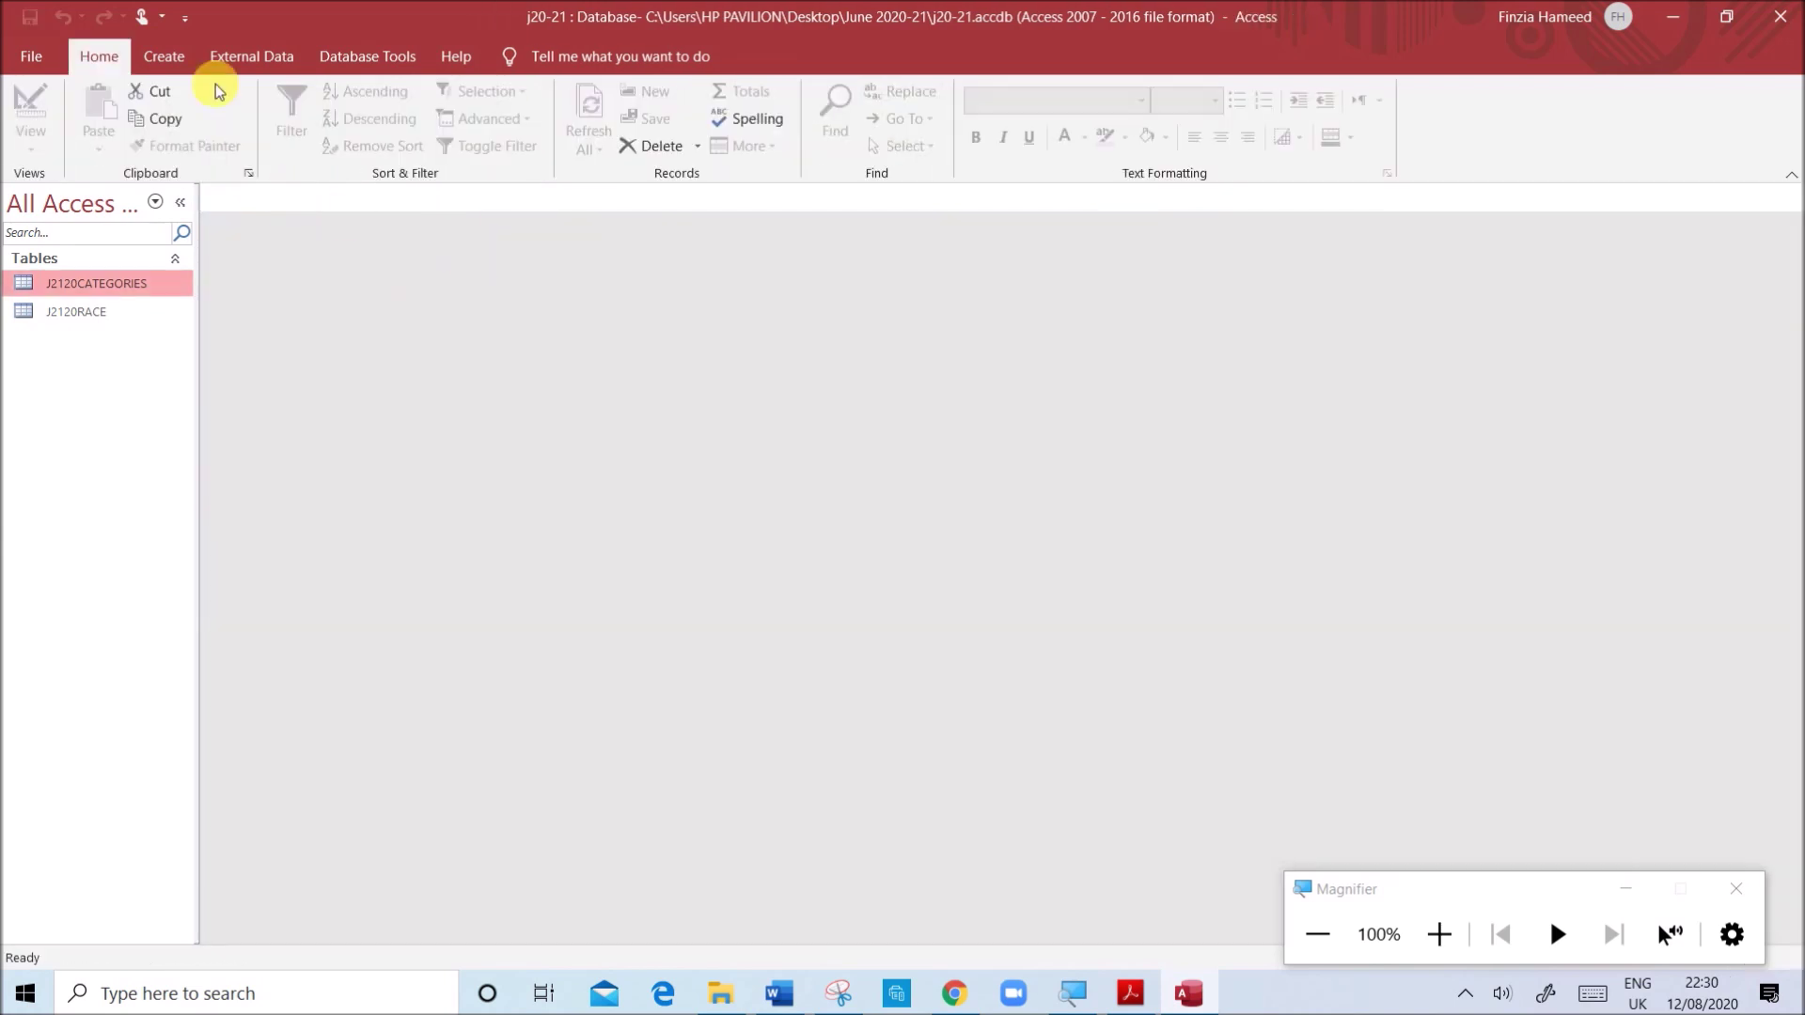
- Open Relationships and add both J2120RACE and J2120CATEGORIES to the diagram
click(358, 59)
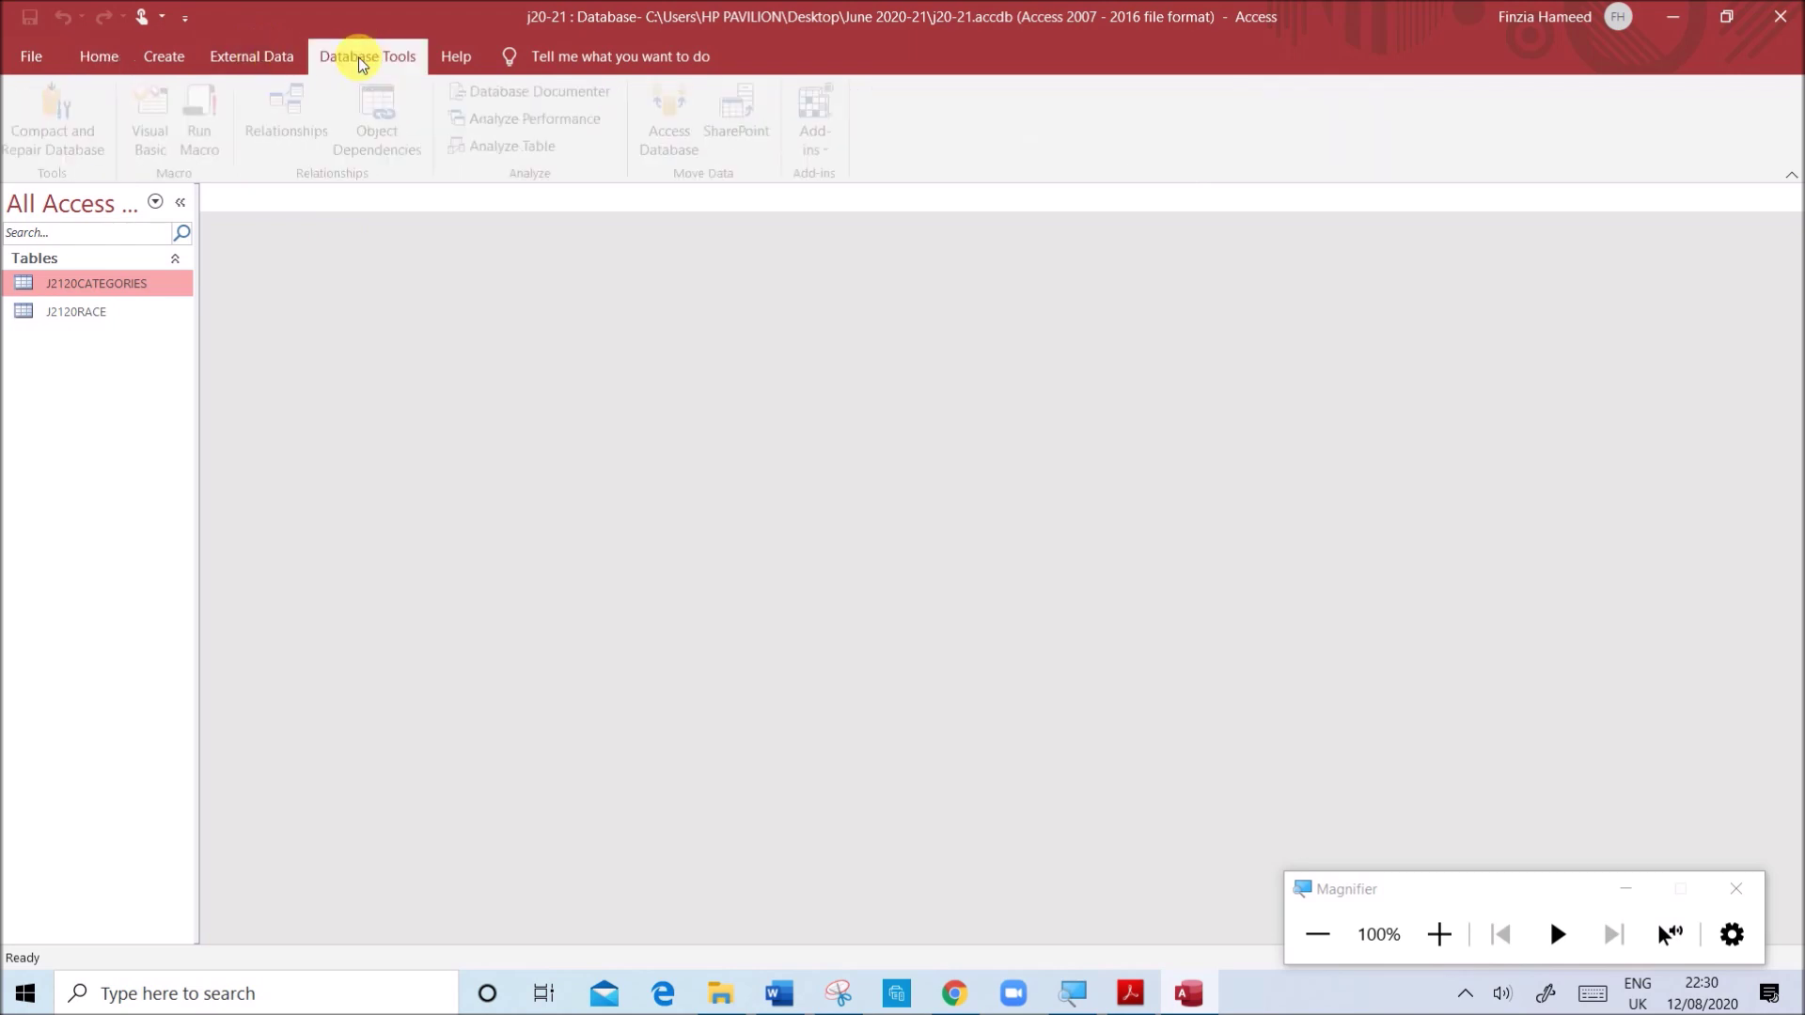
click(294, 105)
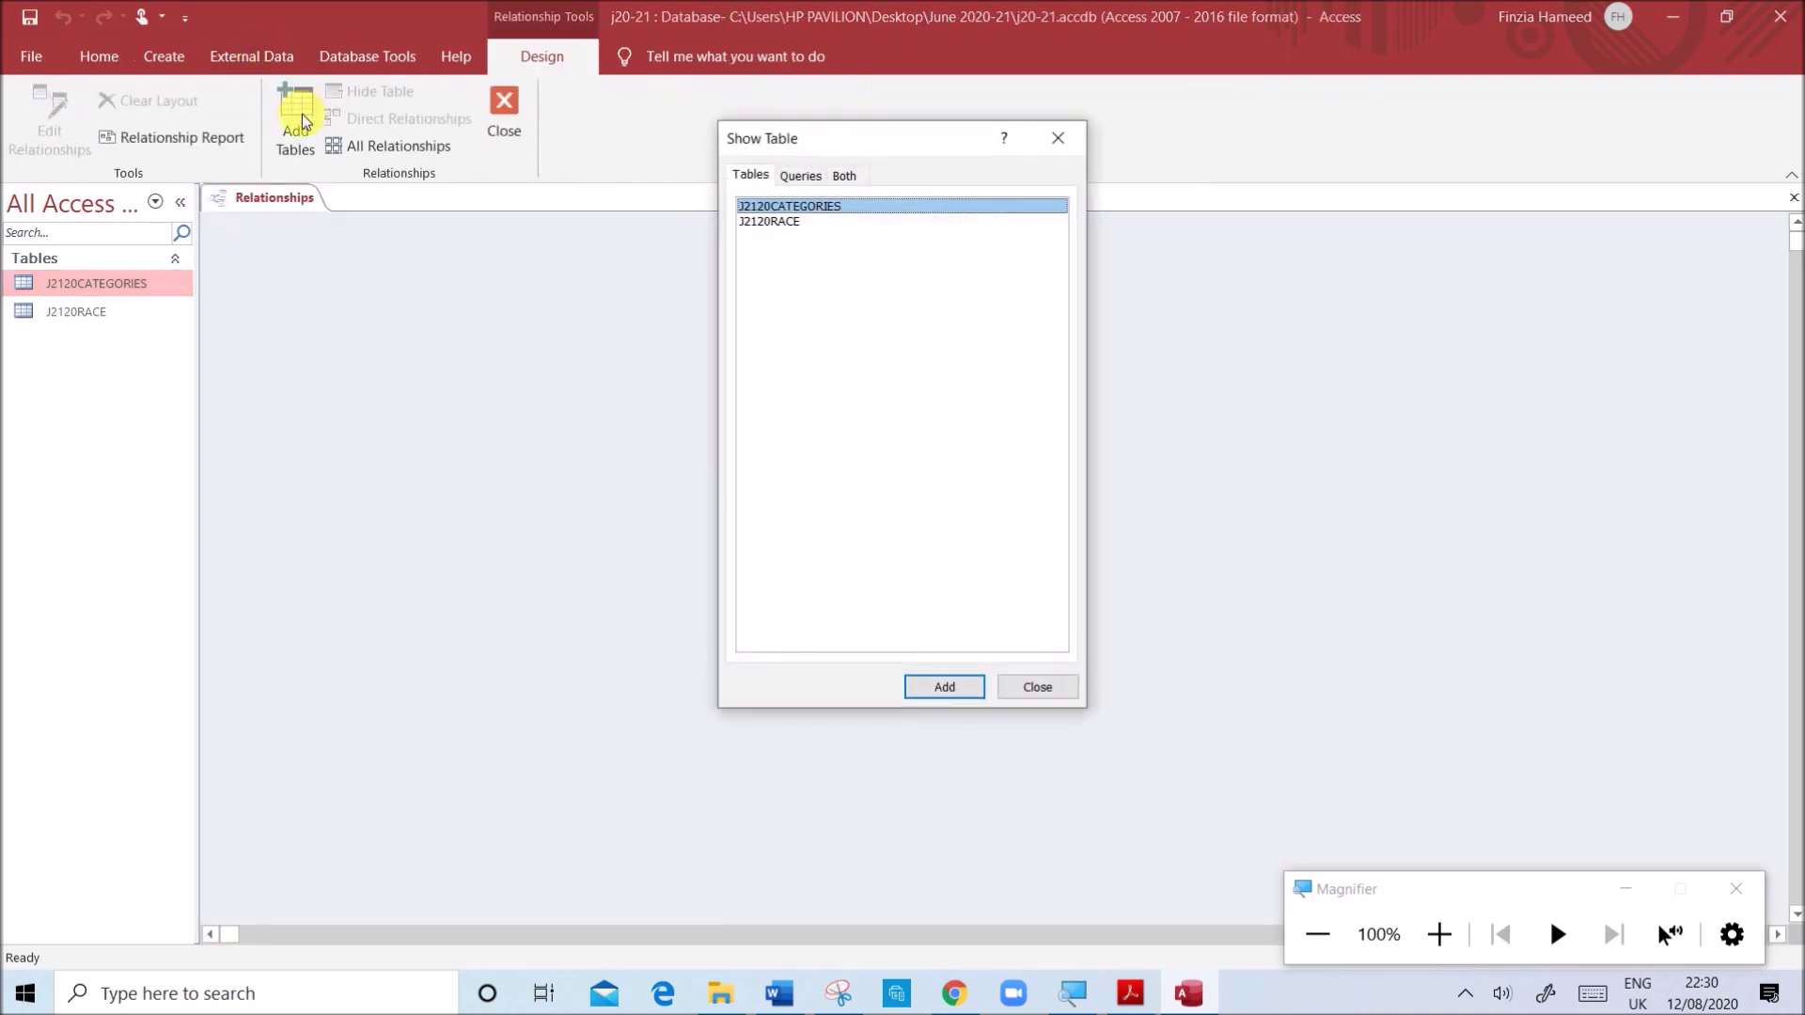
click(817, 217)
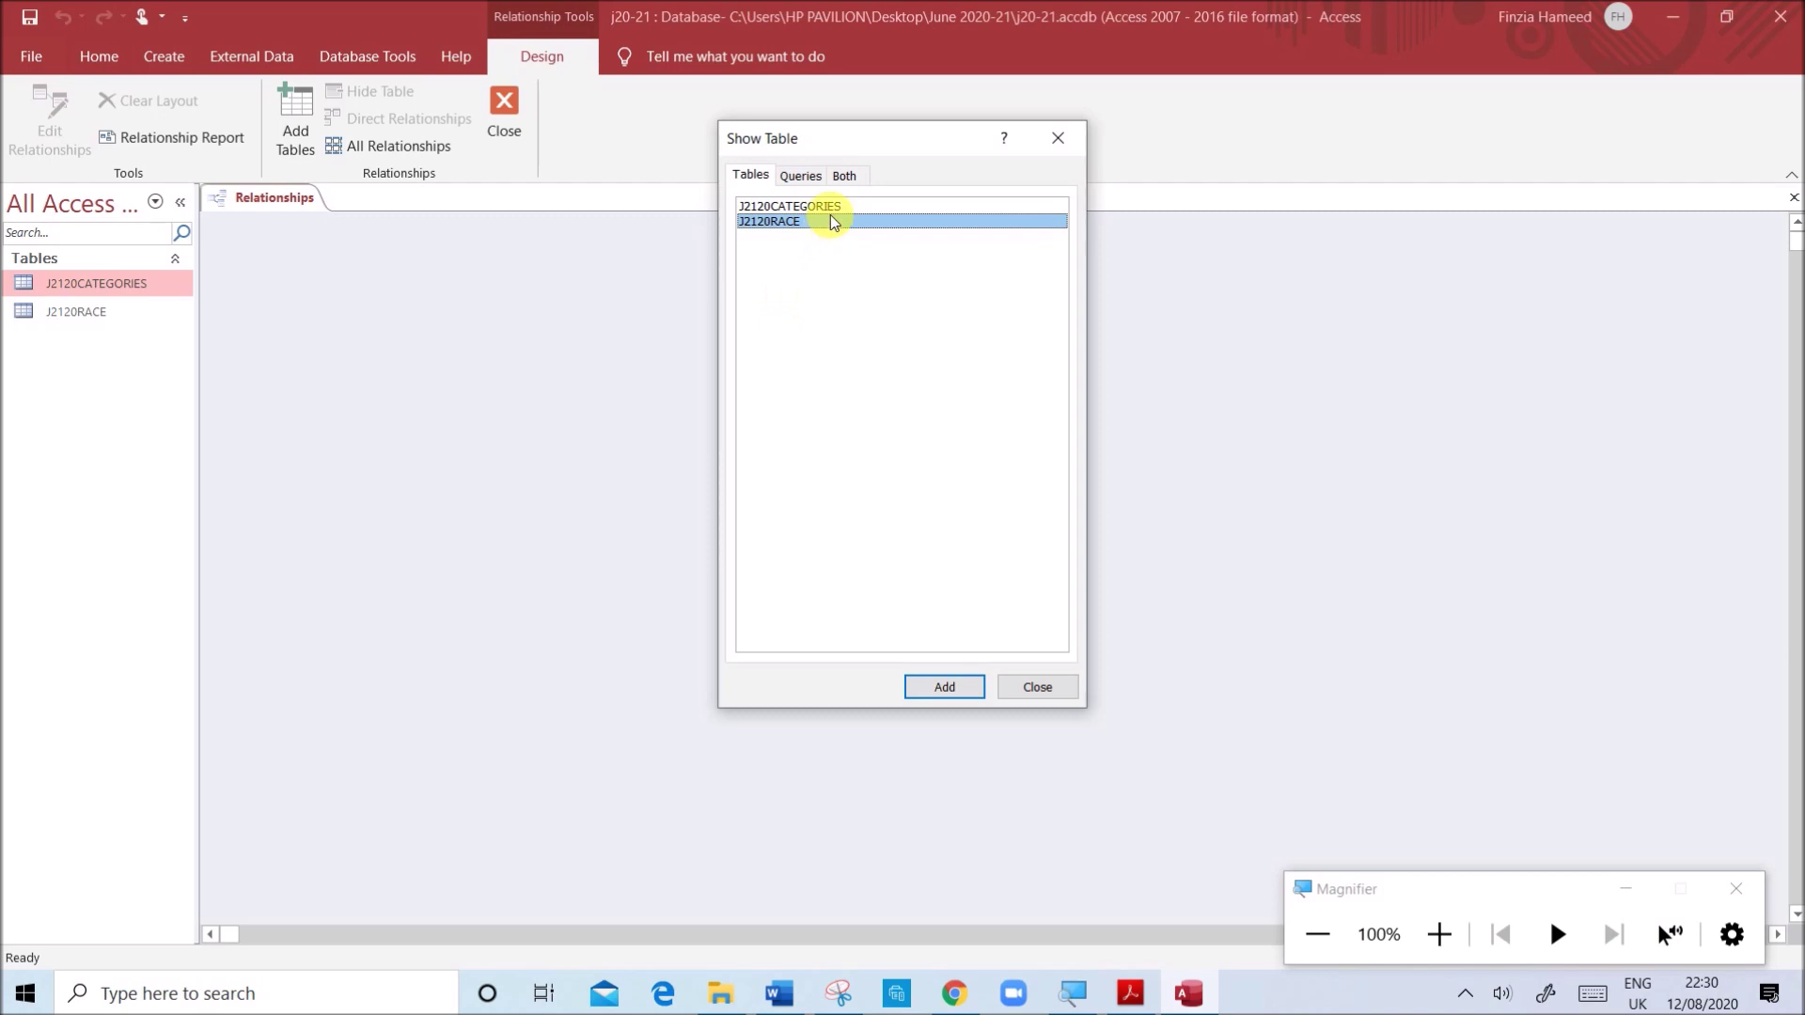
shift+click(830, 213)
click(945, 684)
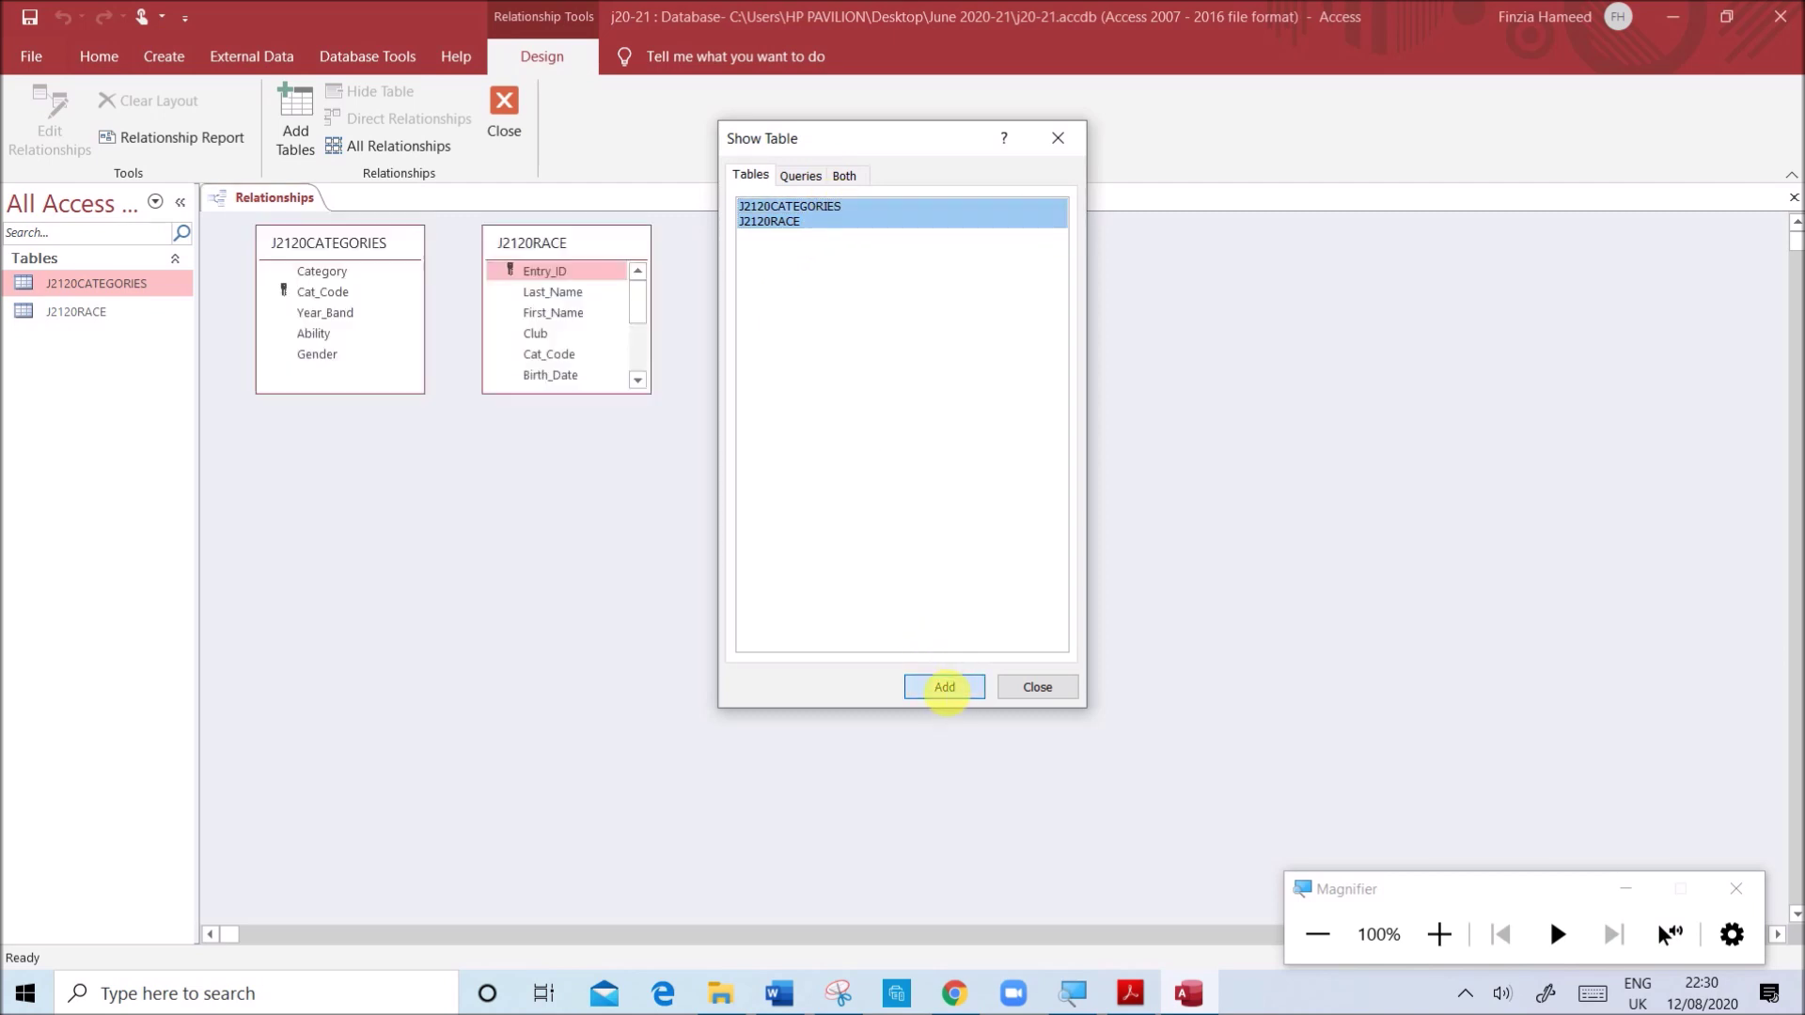
click(1041, 688)
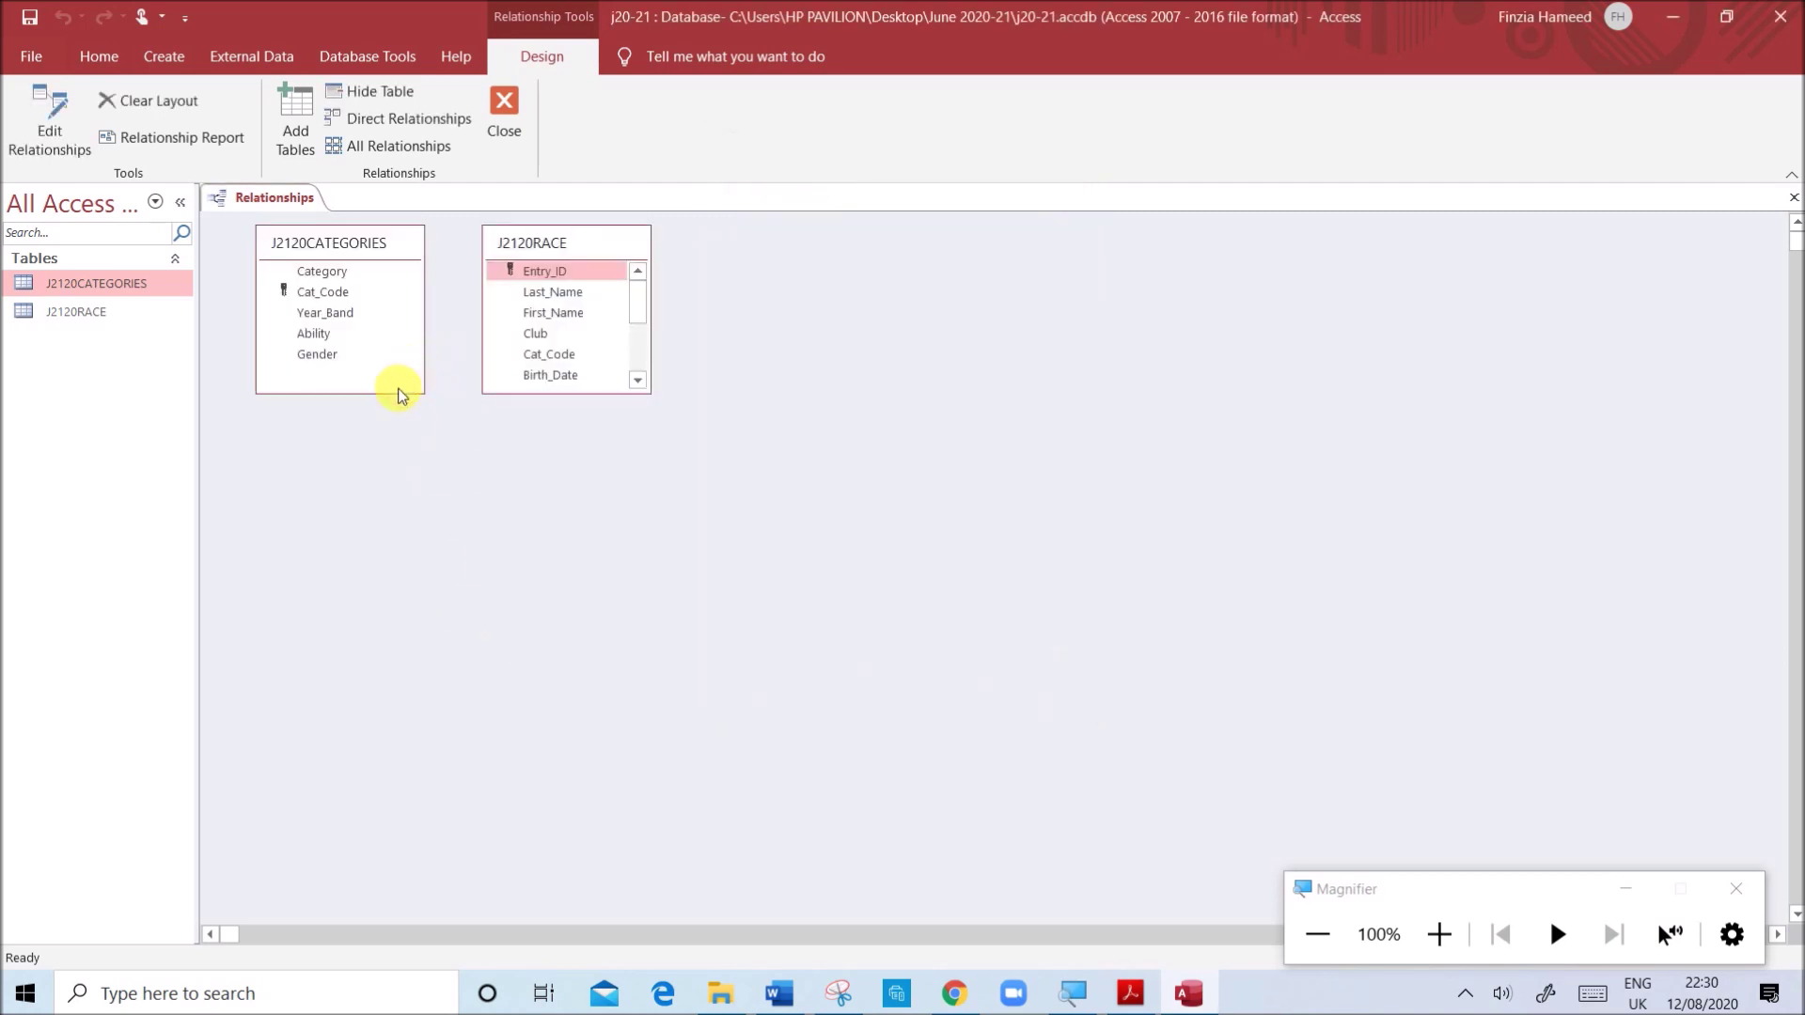
- Enlarge both table boxes and drag CATEGORIES Cat_Code onto RACE Cat_Code
drag(400, 404, 395, 478)
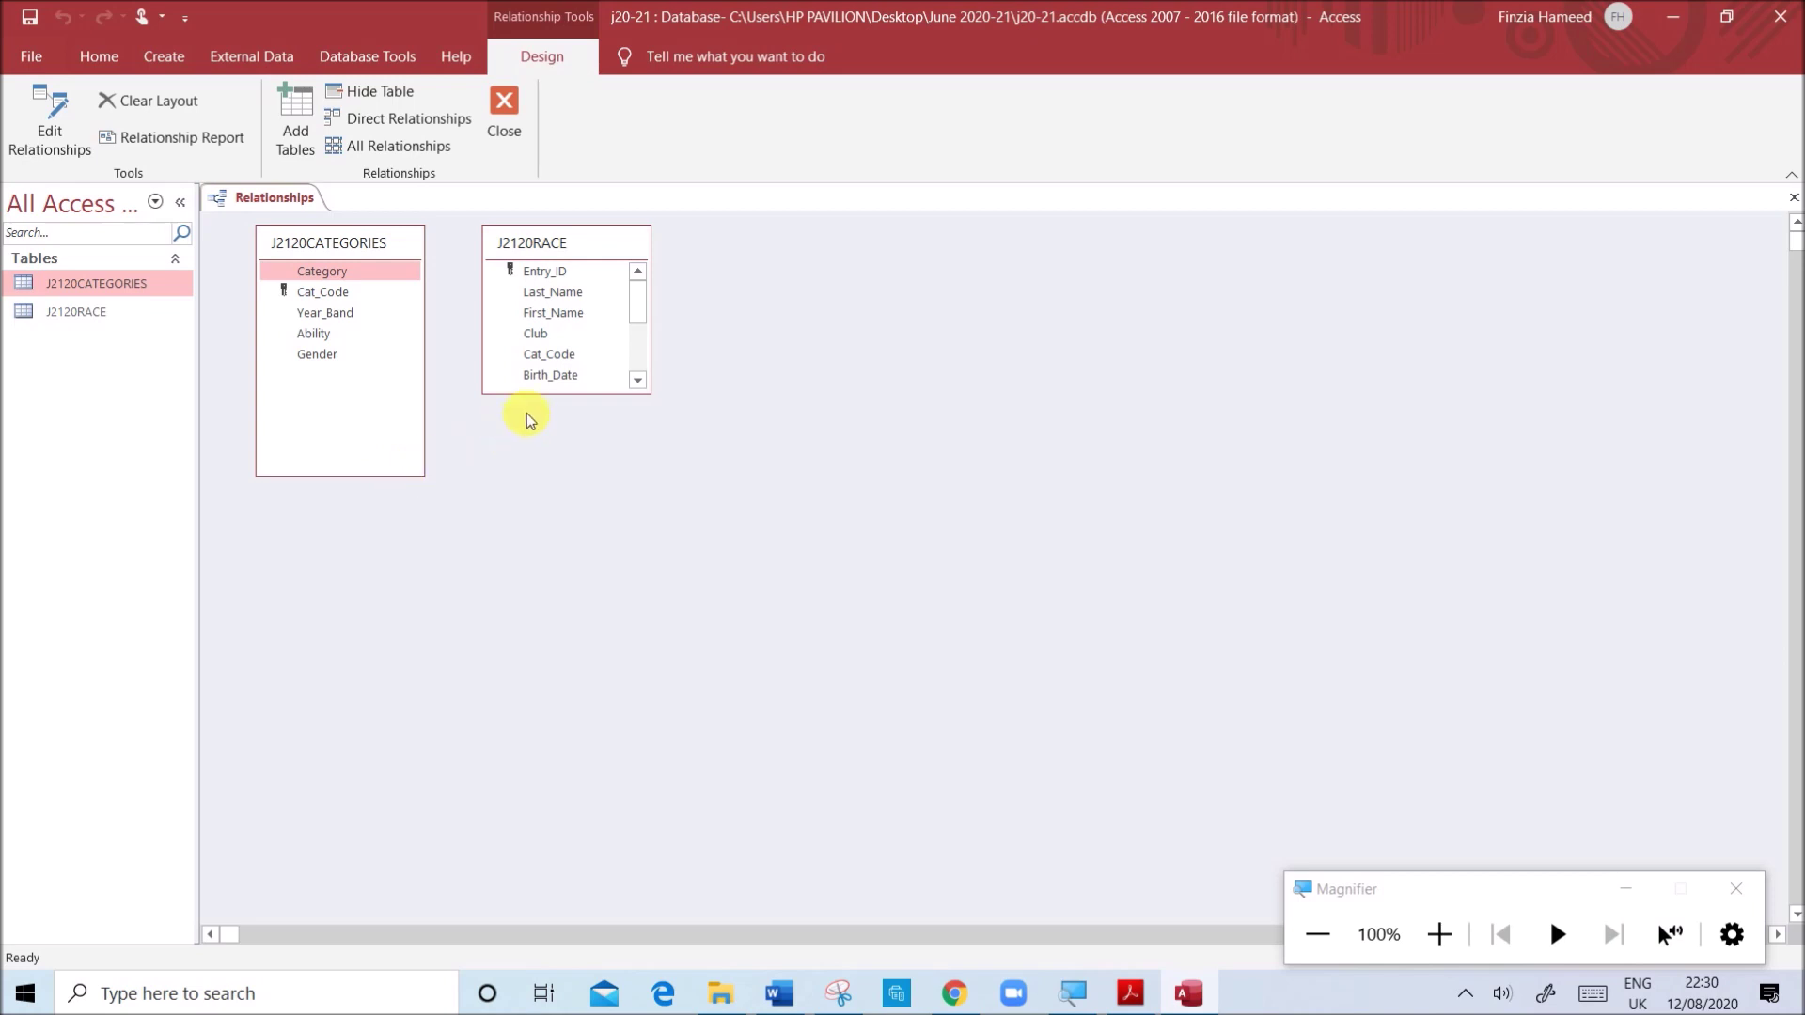
drag(538, 394, 567, 574)
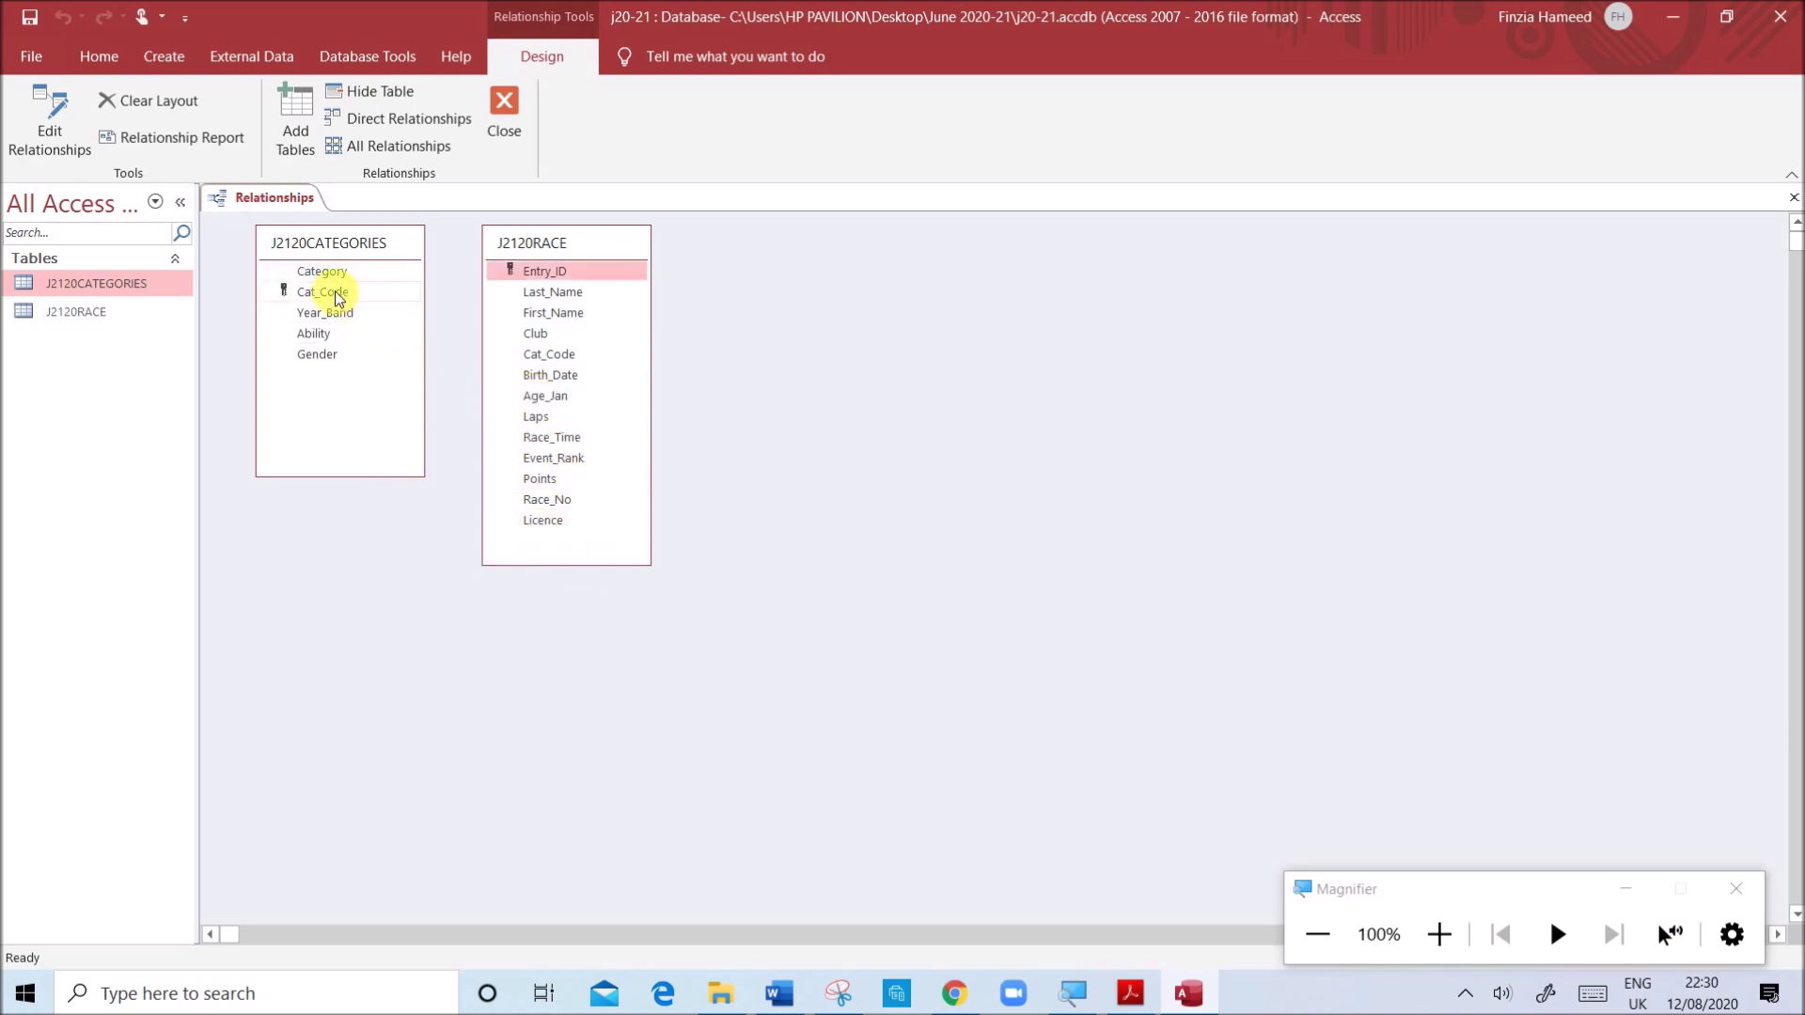
drag(335, 291, 578, 359)
drag(593, 252, 681, 250)
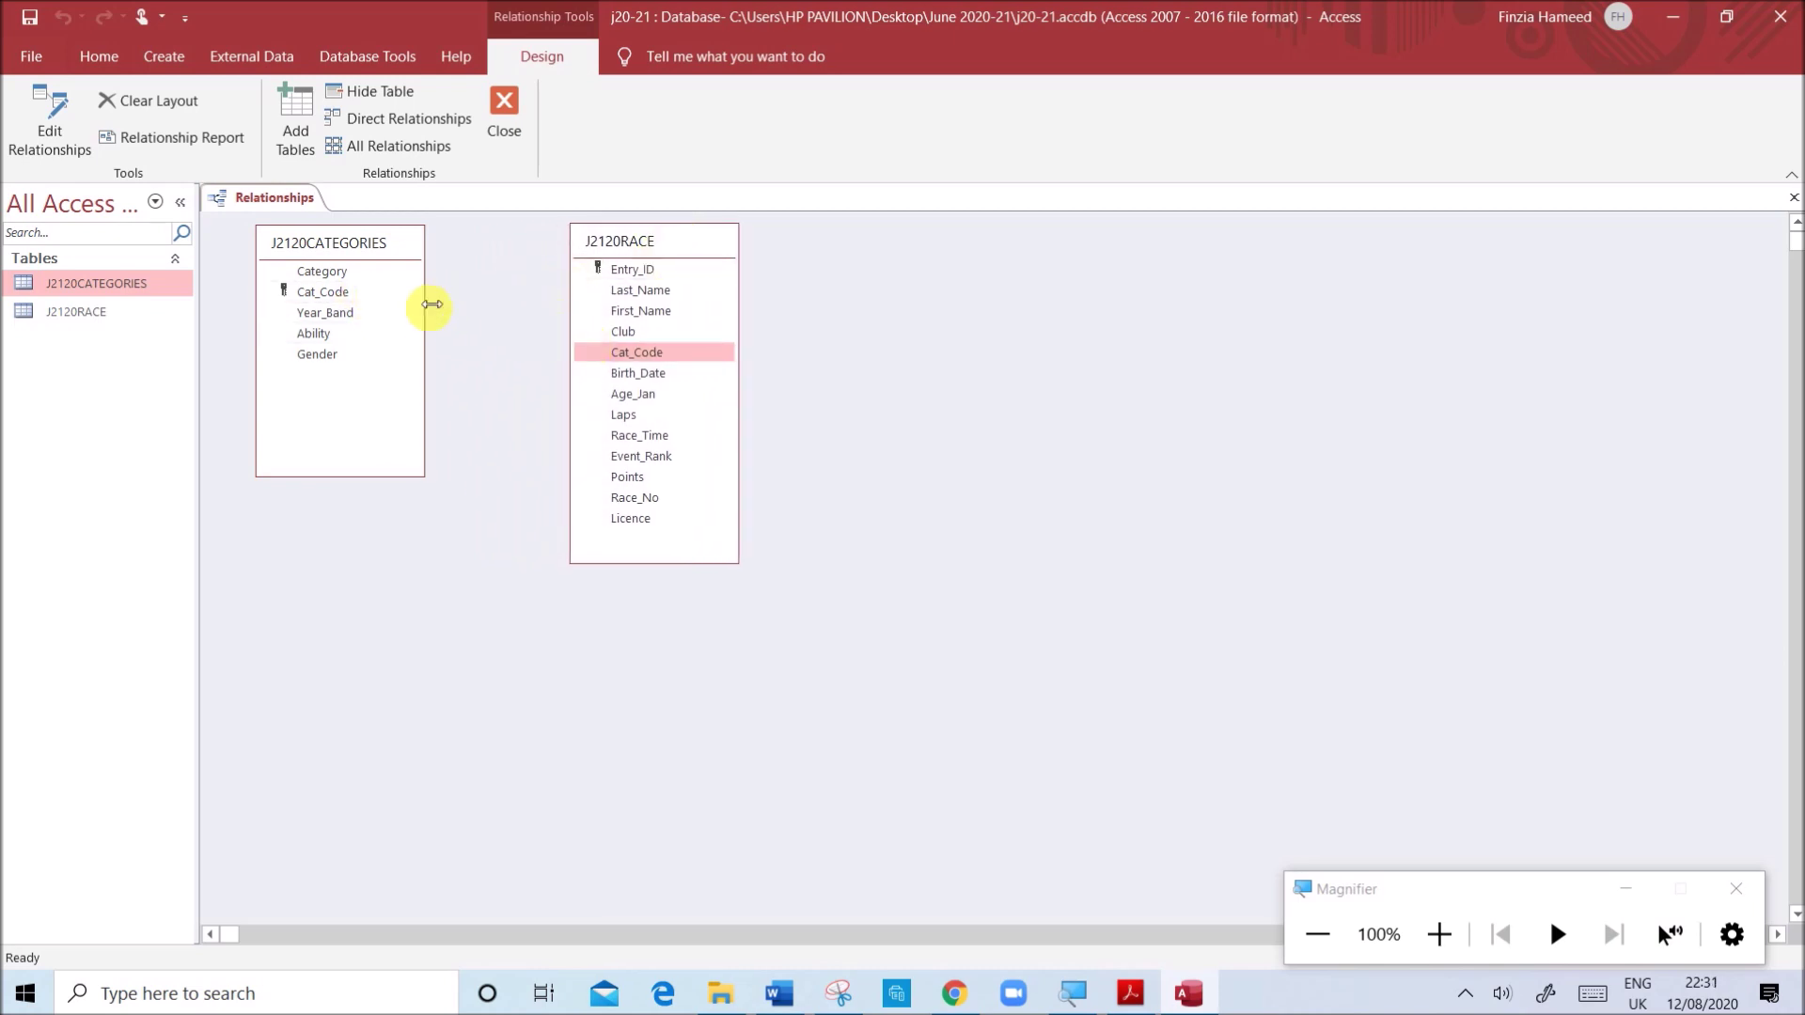
drag(325, 295, 626, 367)
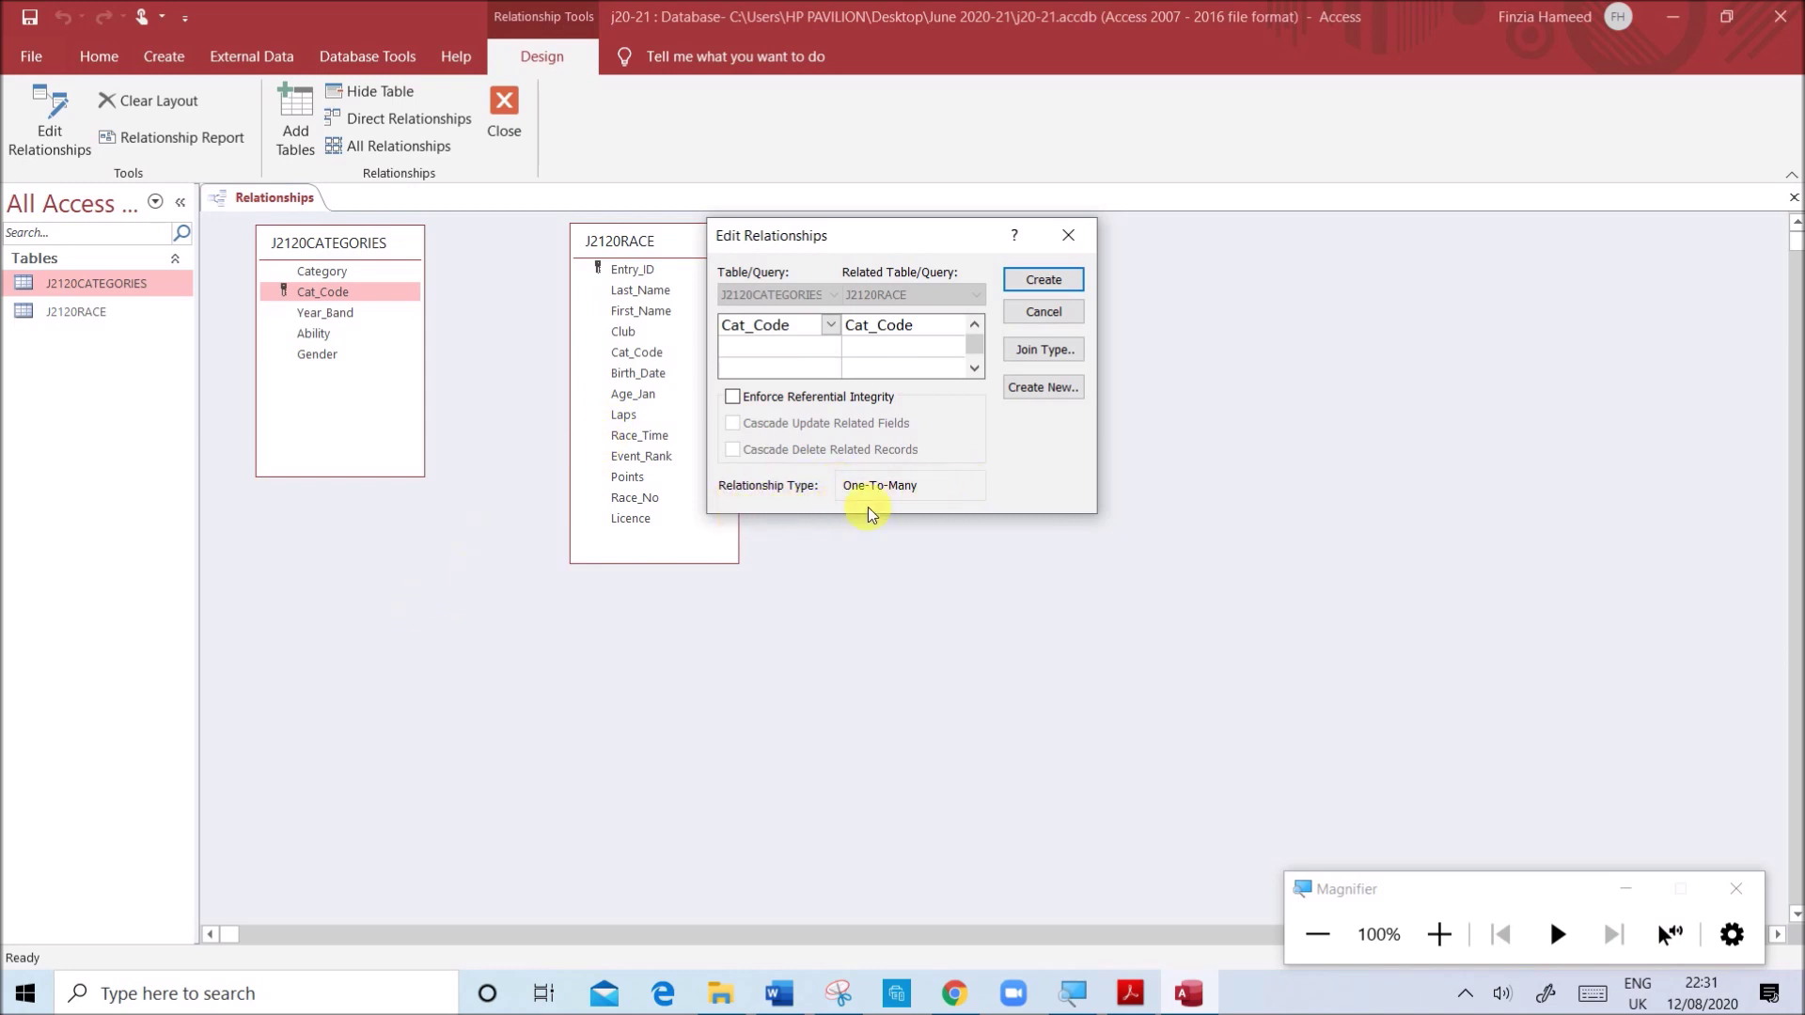
- Create the One-To-Many Cat_Code relationship and reopen its details below the tables
click(1043, 279)
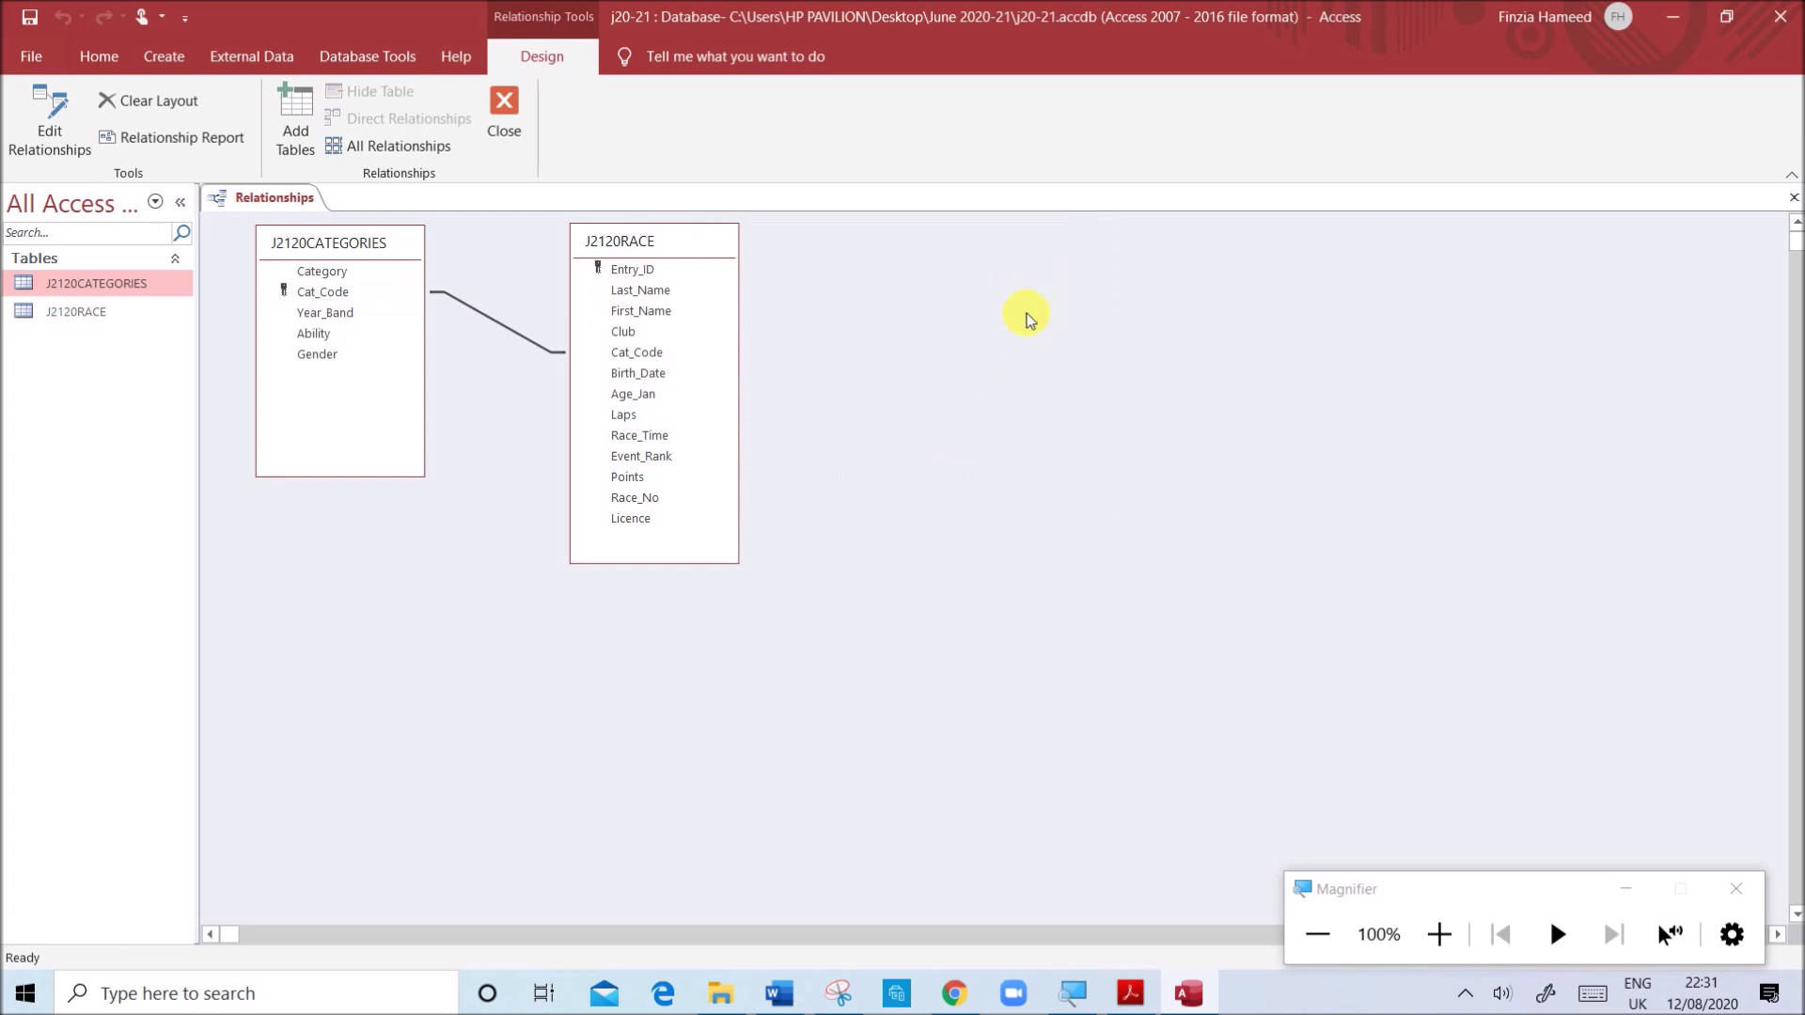
right_click(515, 340)
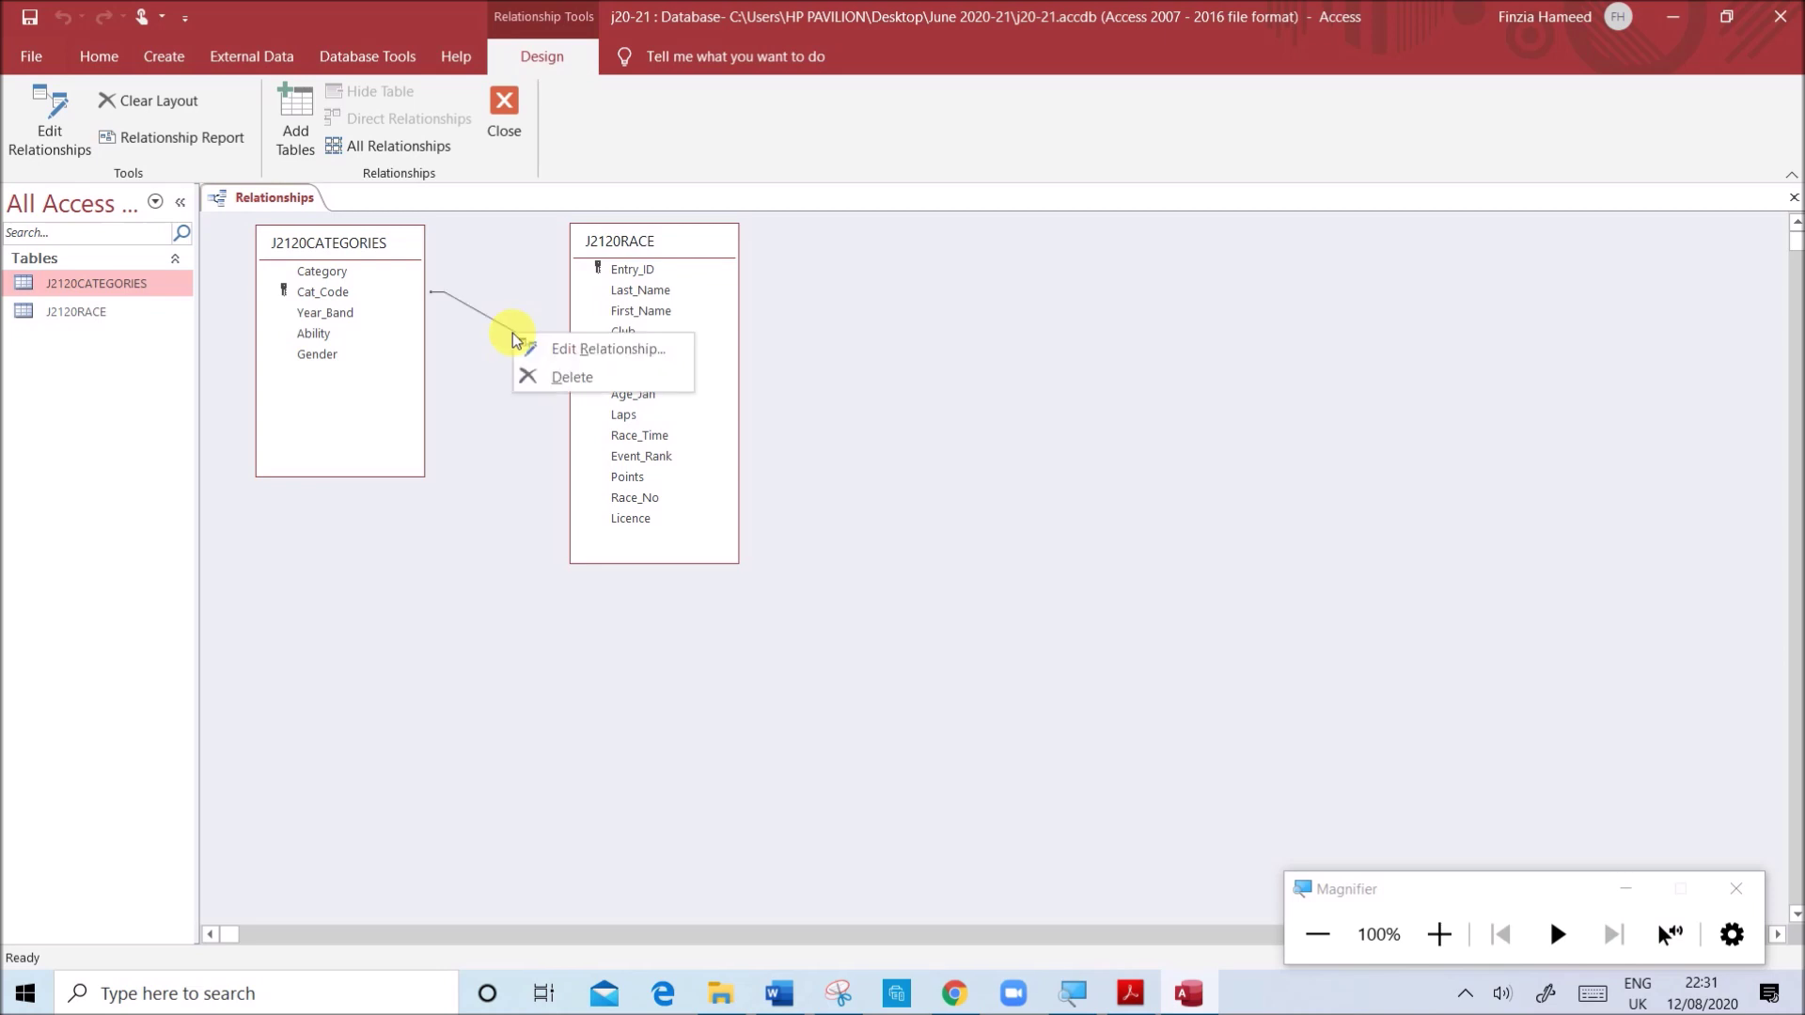
click(546, 348)
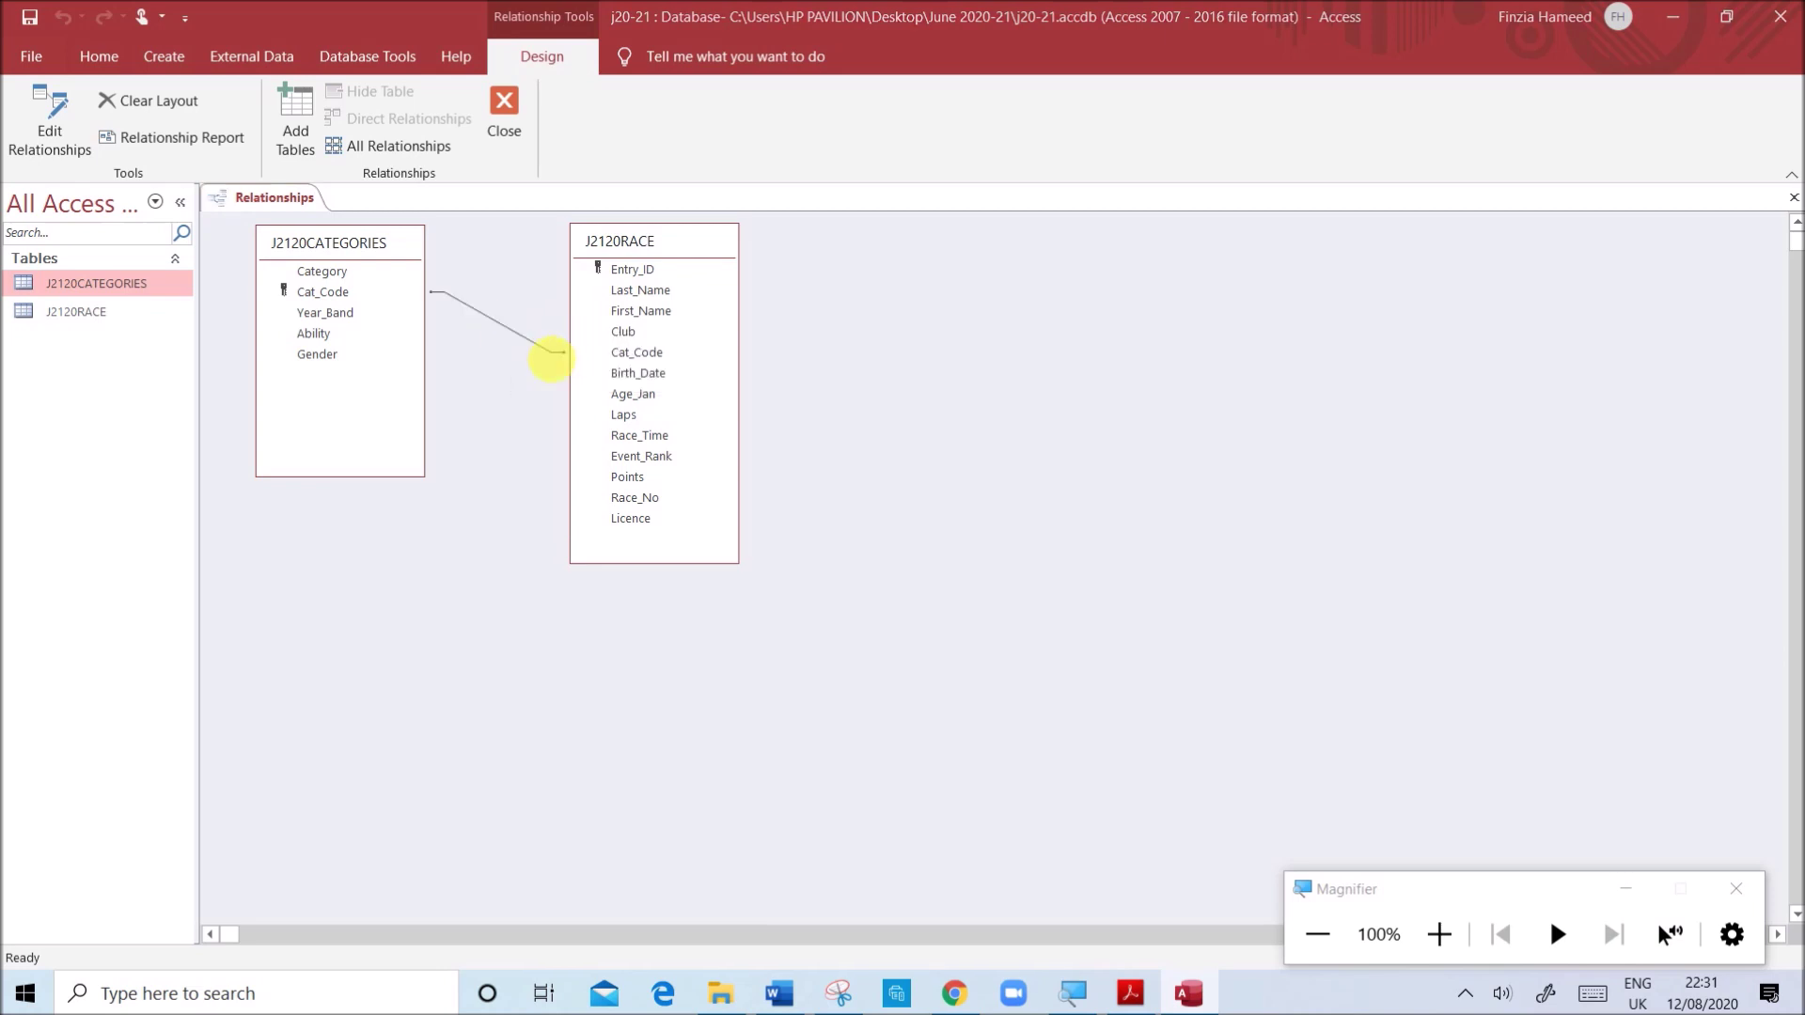
drag(724, 235, 340, 617)
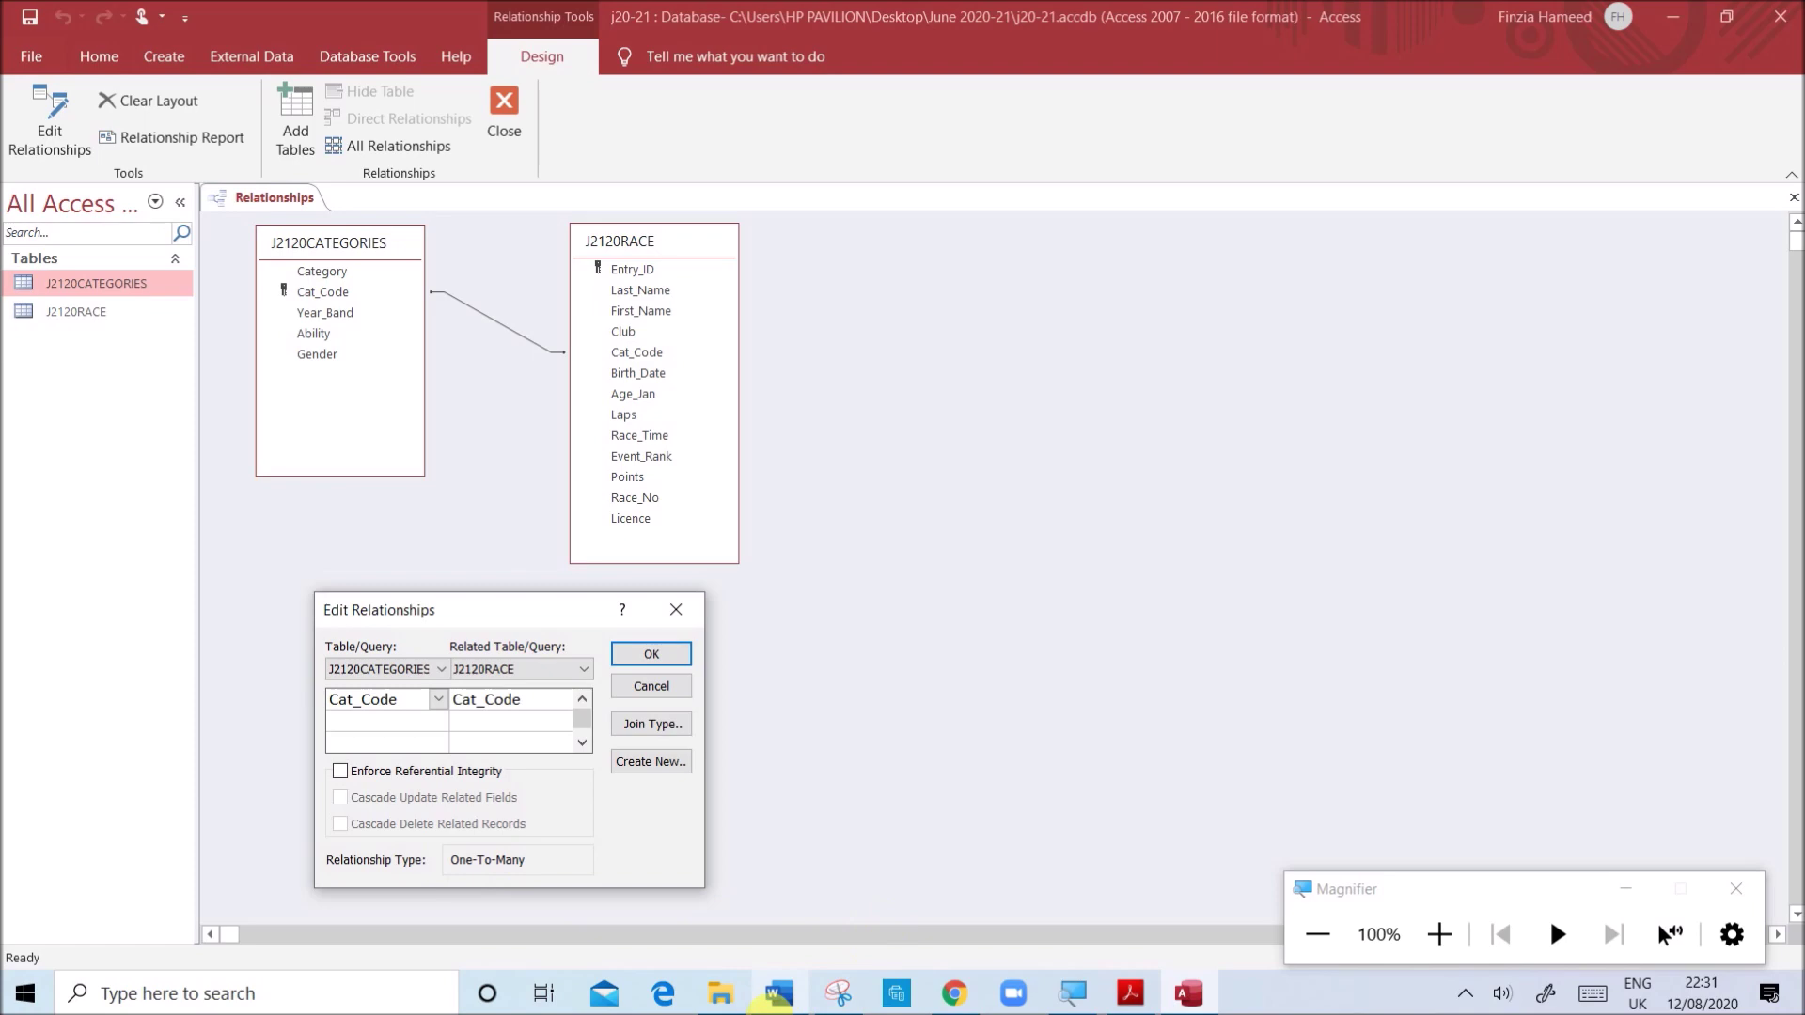
- Snip the relationship diagram with its One-To-Many details, then view Evidence 6 instructions
click(838, 993)
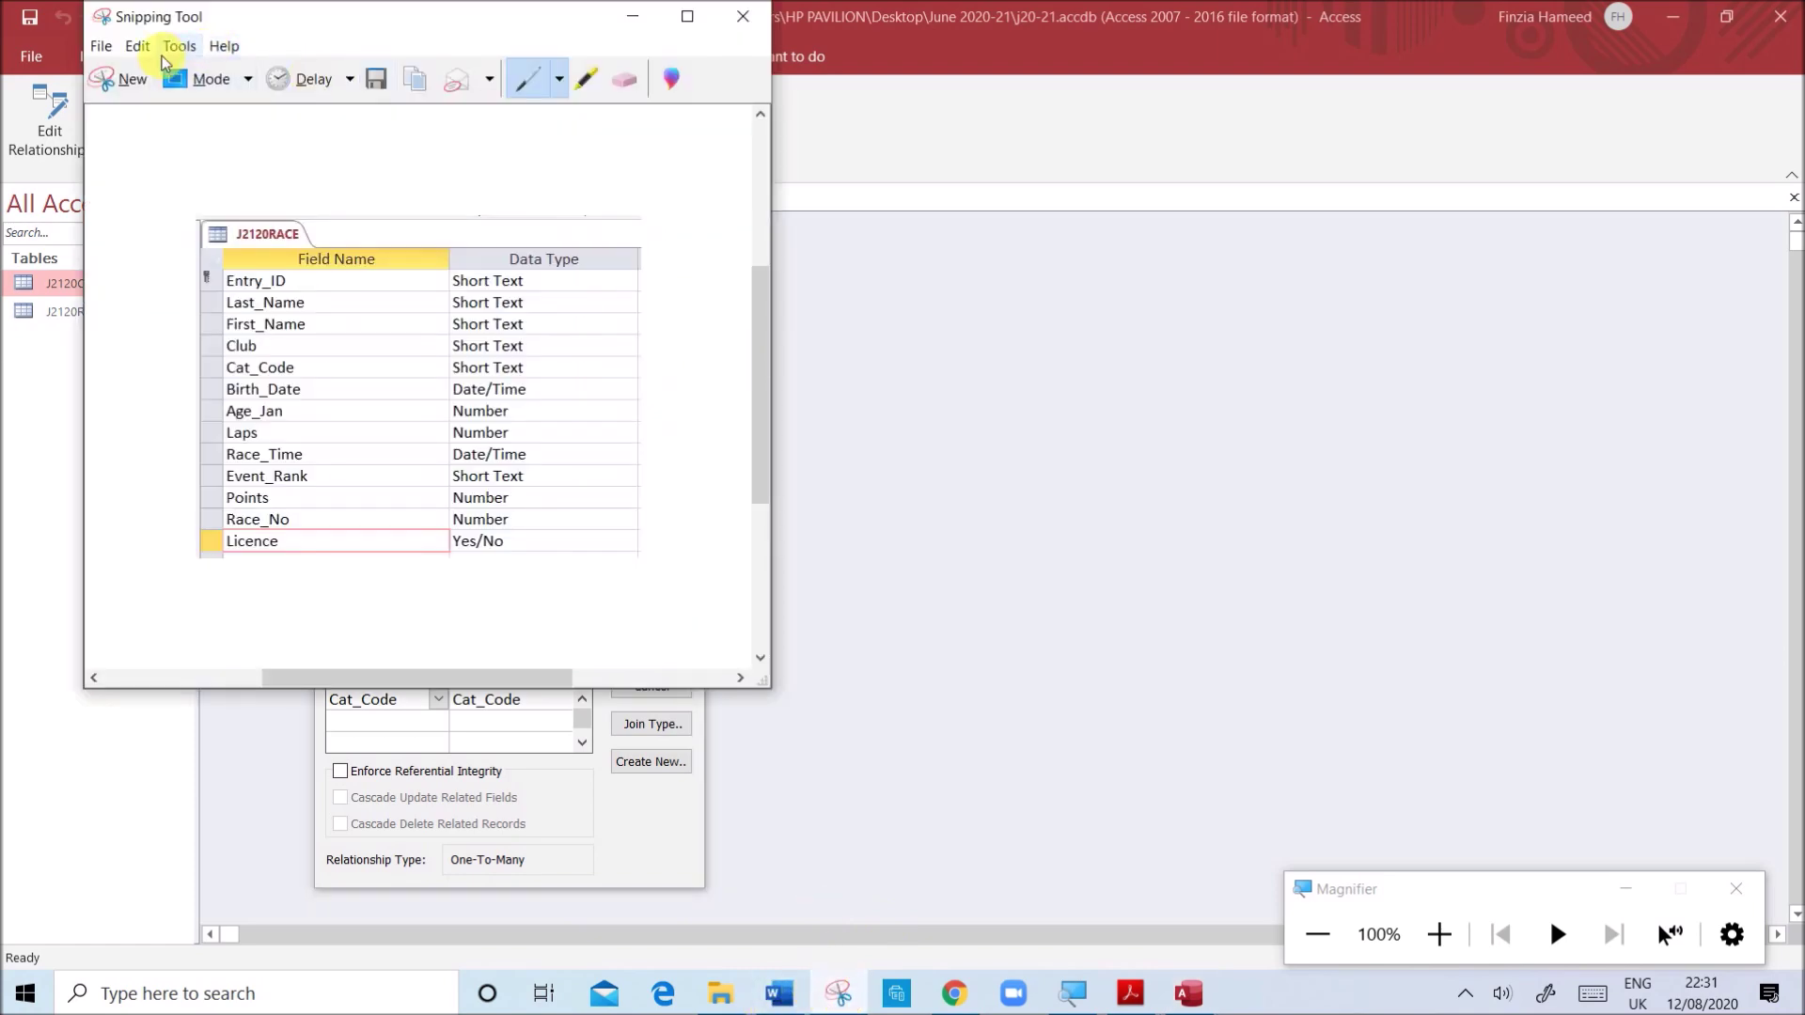
click(121, 75)
drag(232, 214, 760, 902)
click(1130, 994)
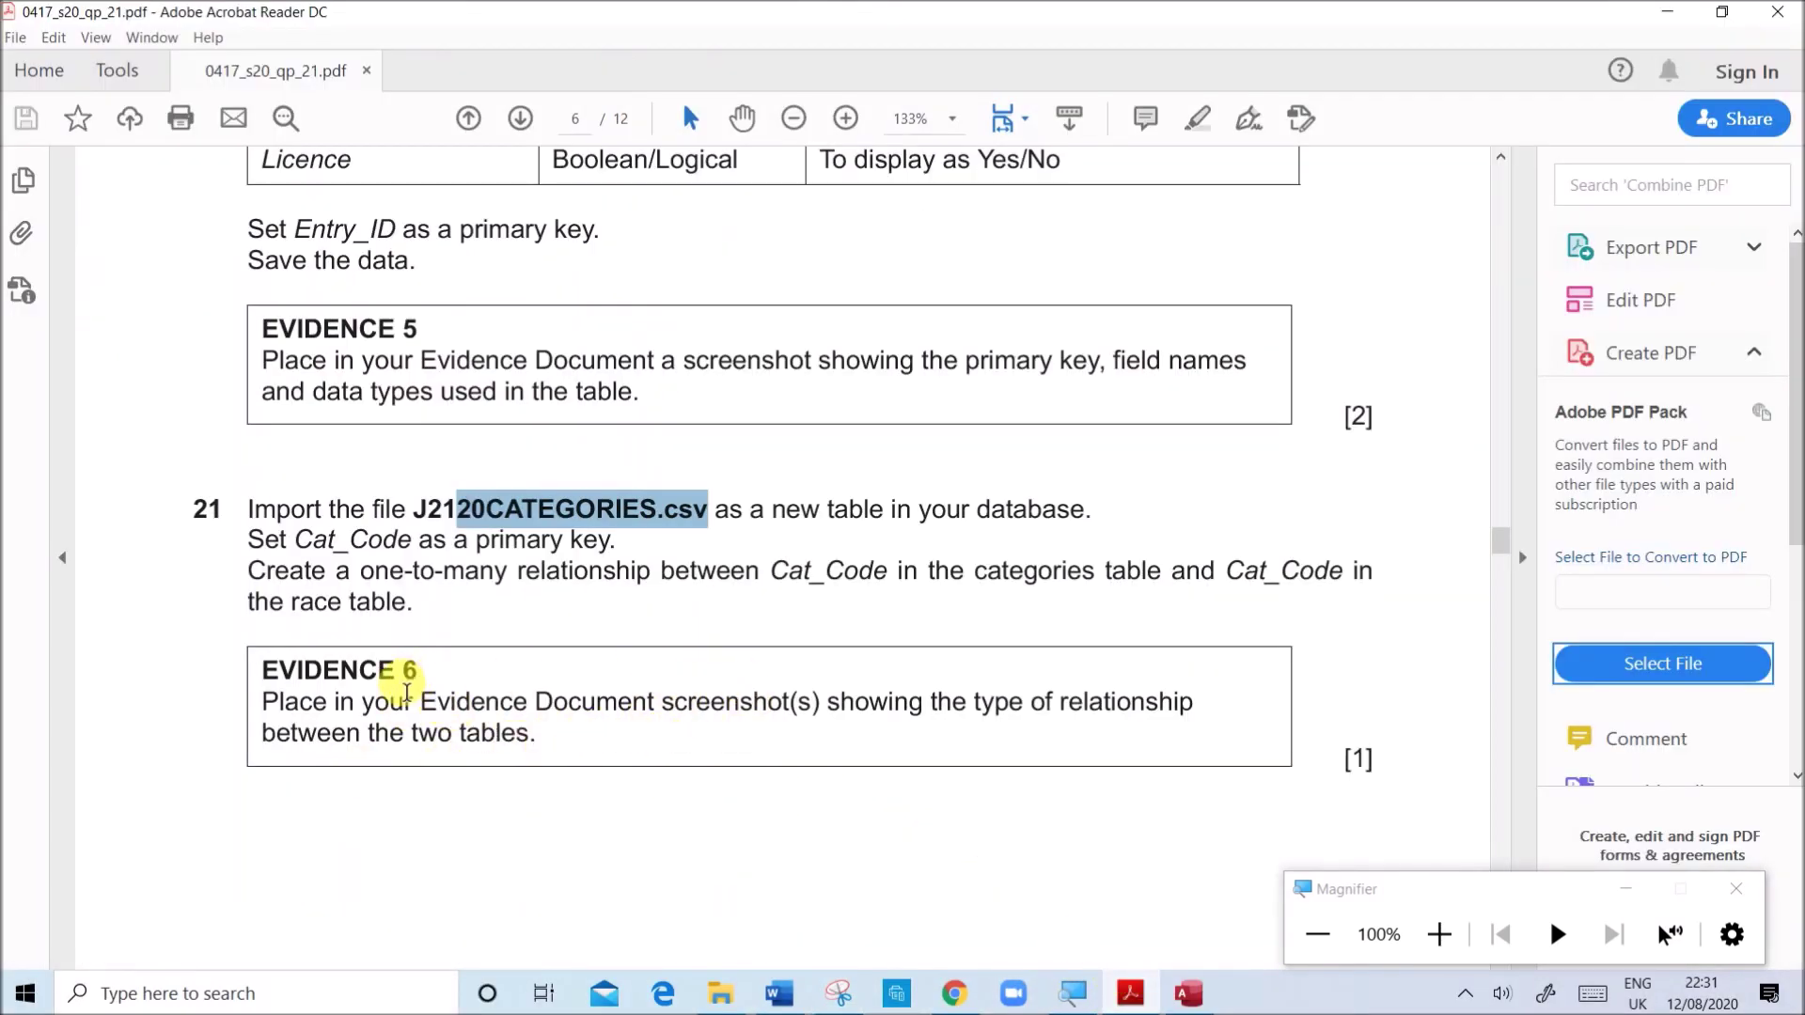
- Paste the relationship diagram under EVIDENCE 6 in Word, then bring up question 22 in the exam PDF
click(779, 994)
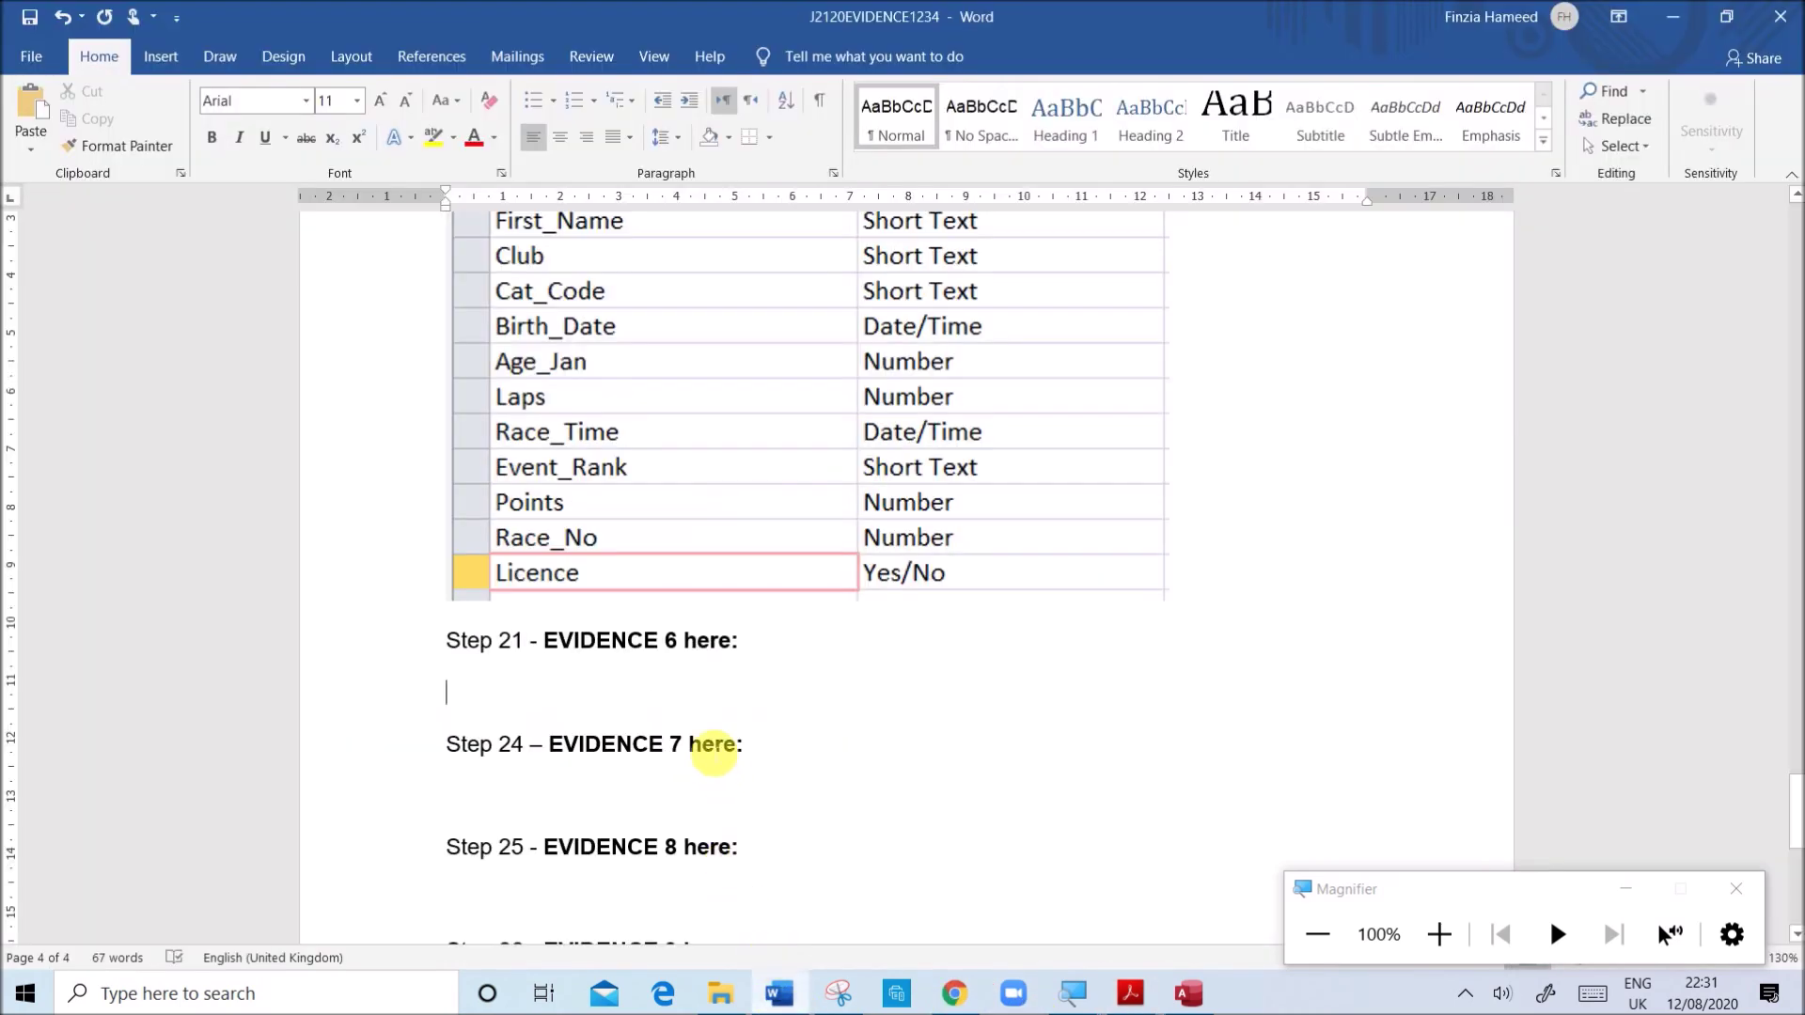
key(ctrl+v)
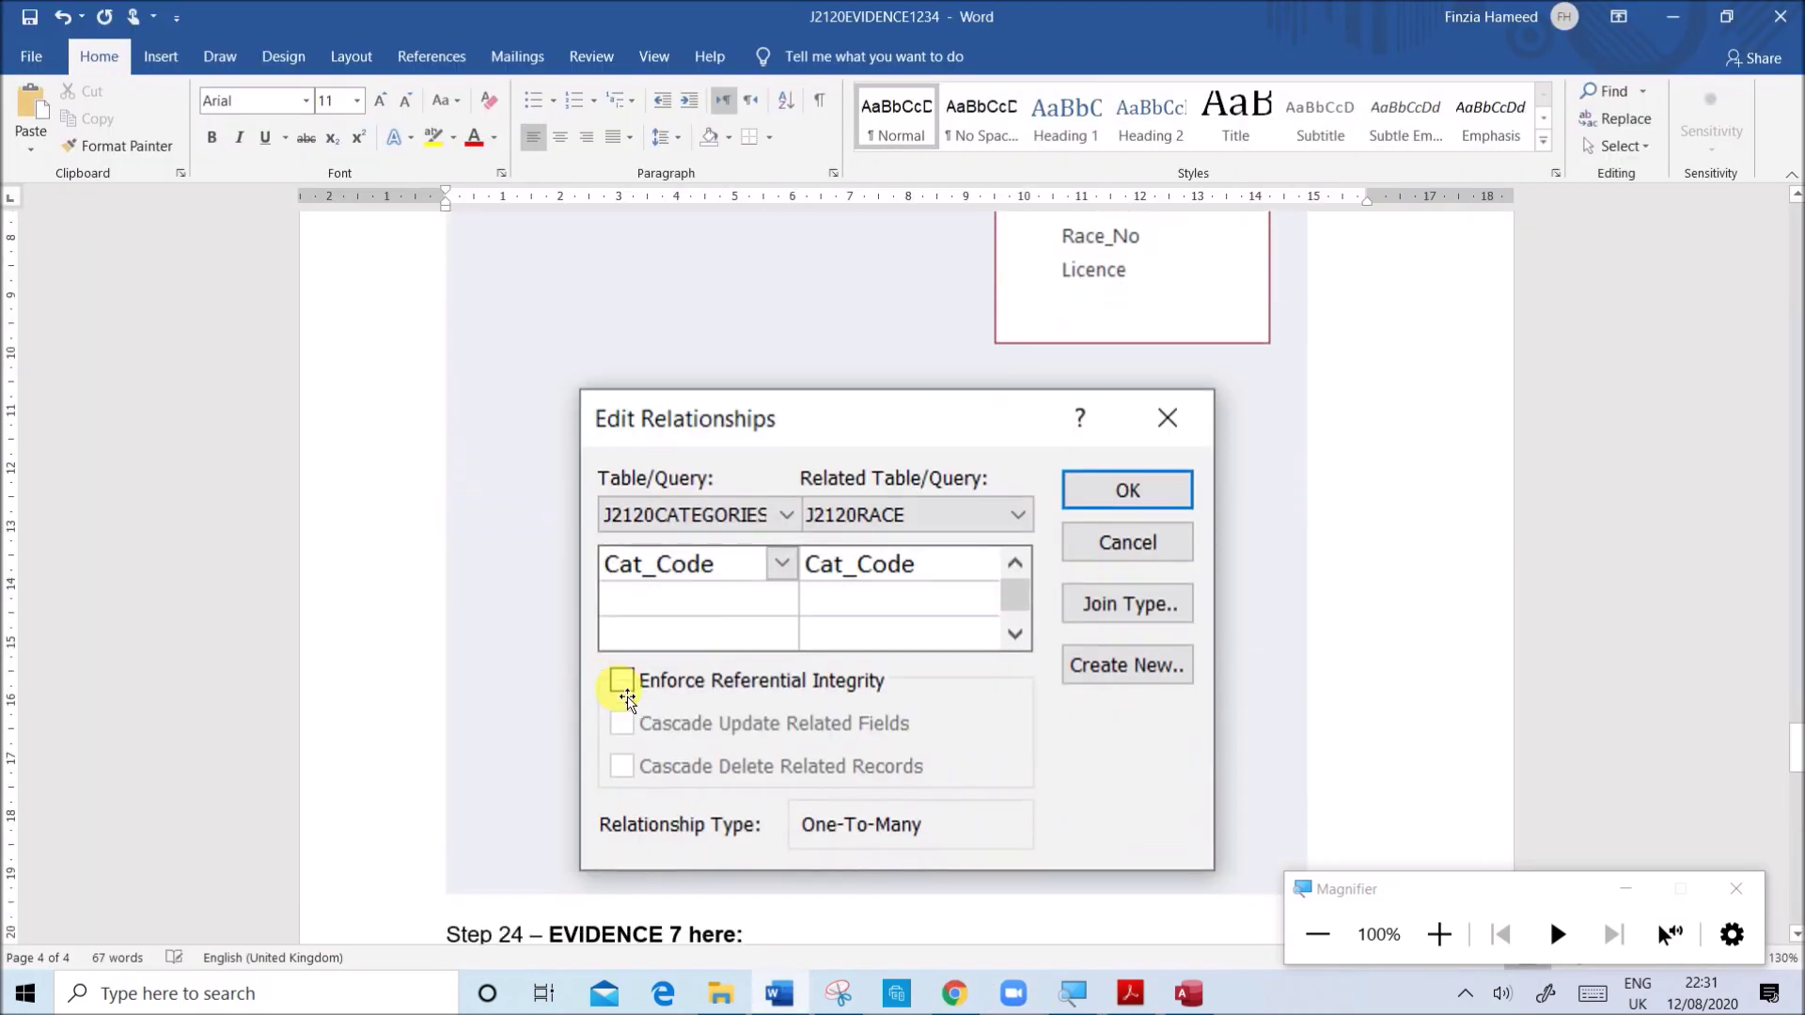
scroll(927, 442, up, 5)
scroll(927, 436, down, 5)
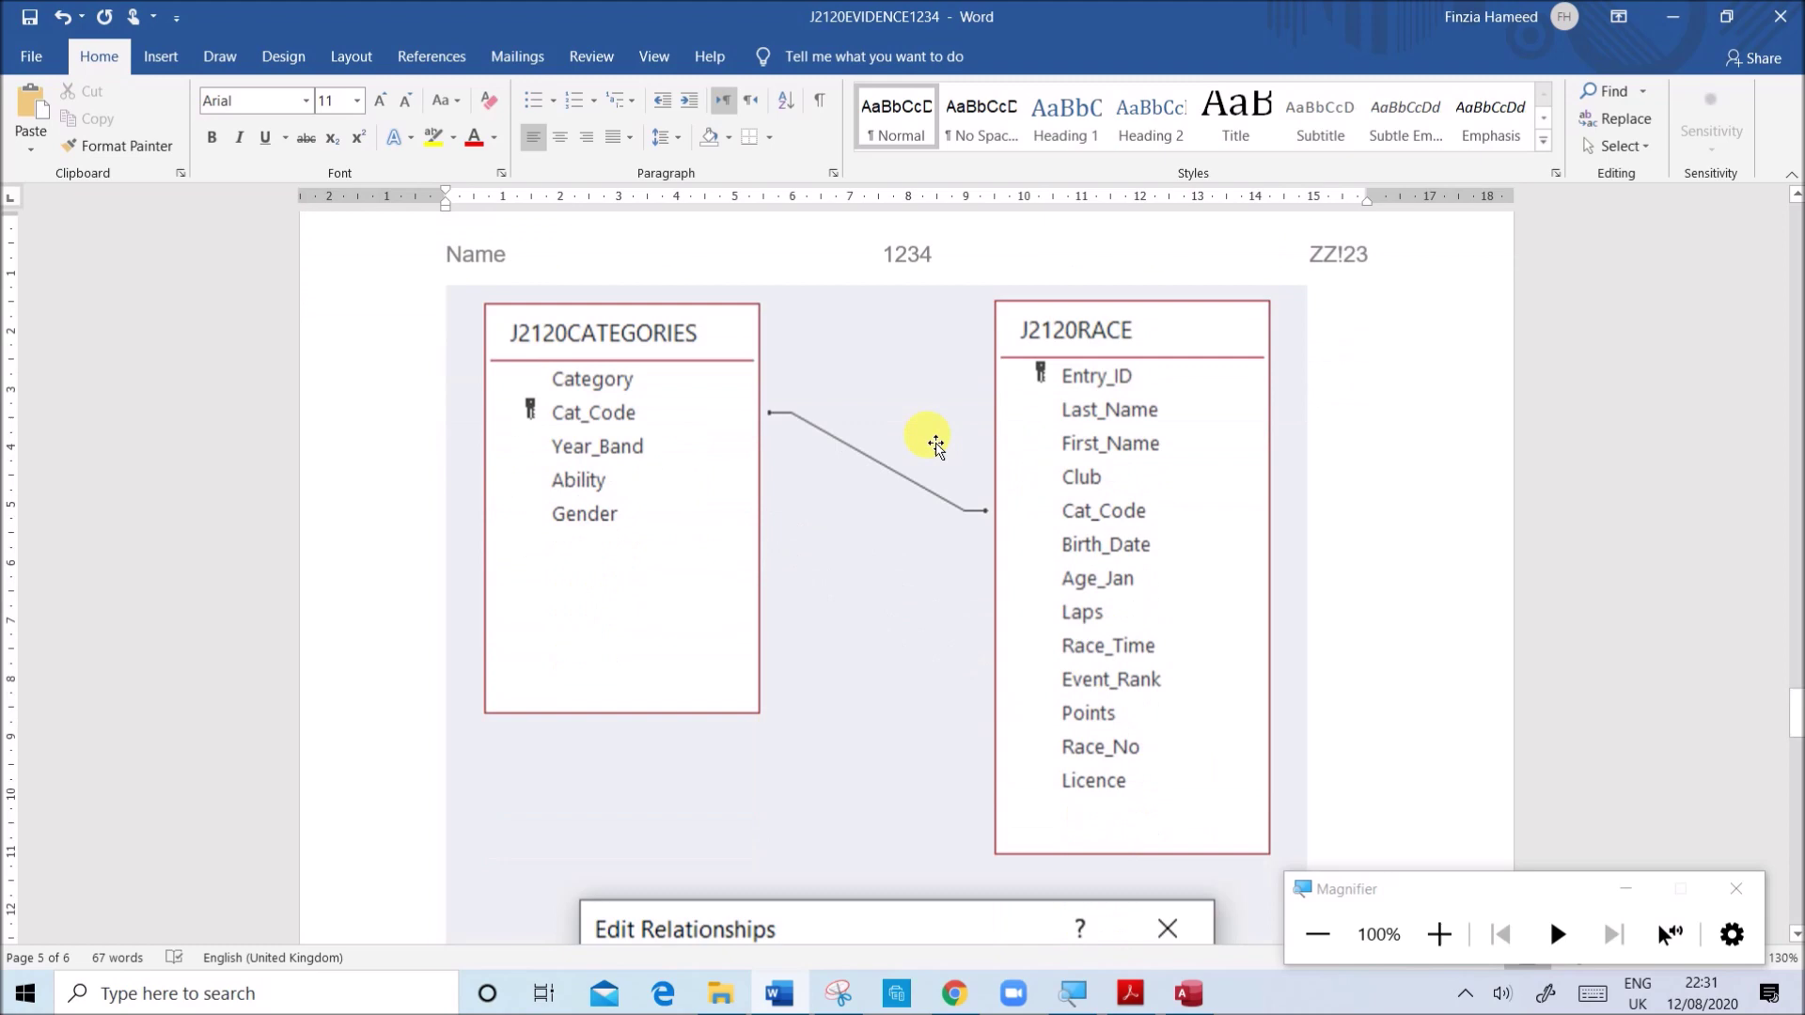
scroll(930, 442, up, 3)
scroll(936, 448, up, 1)
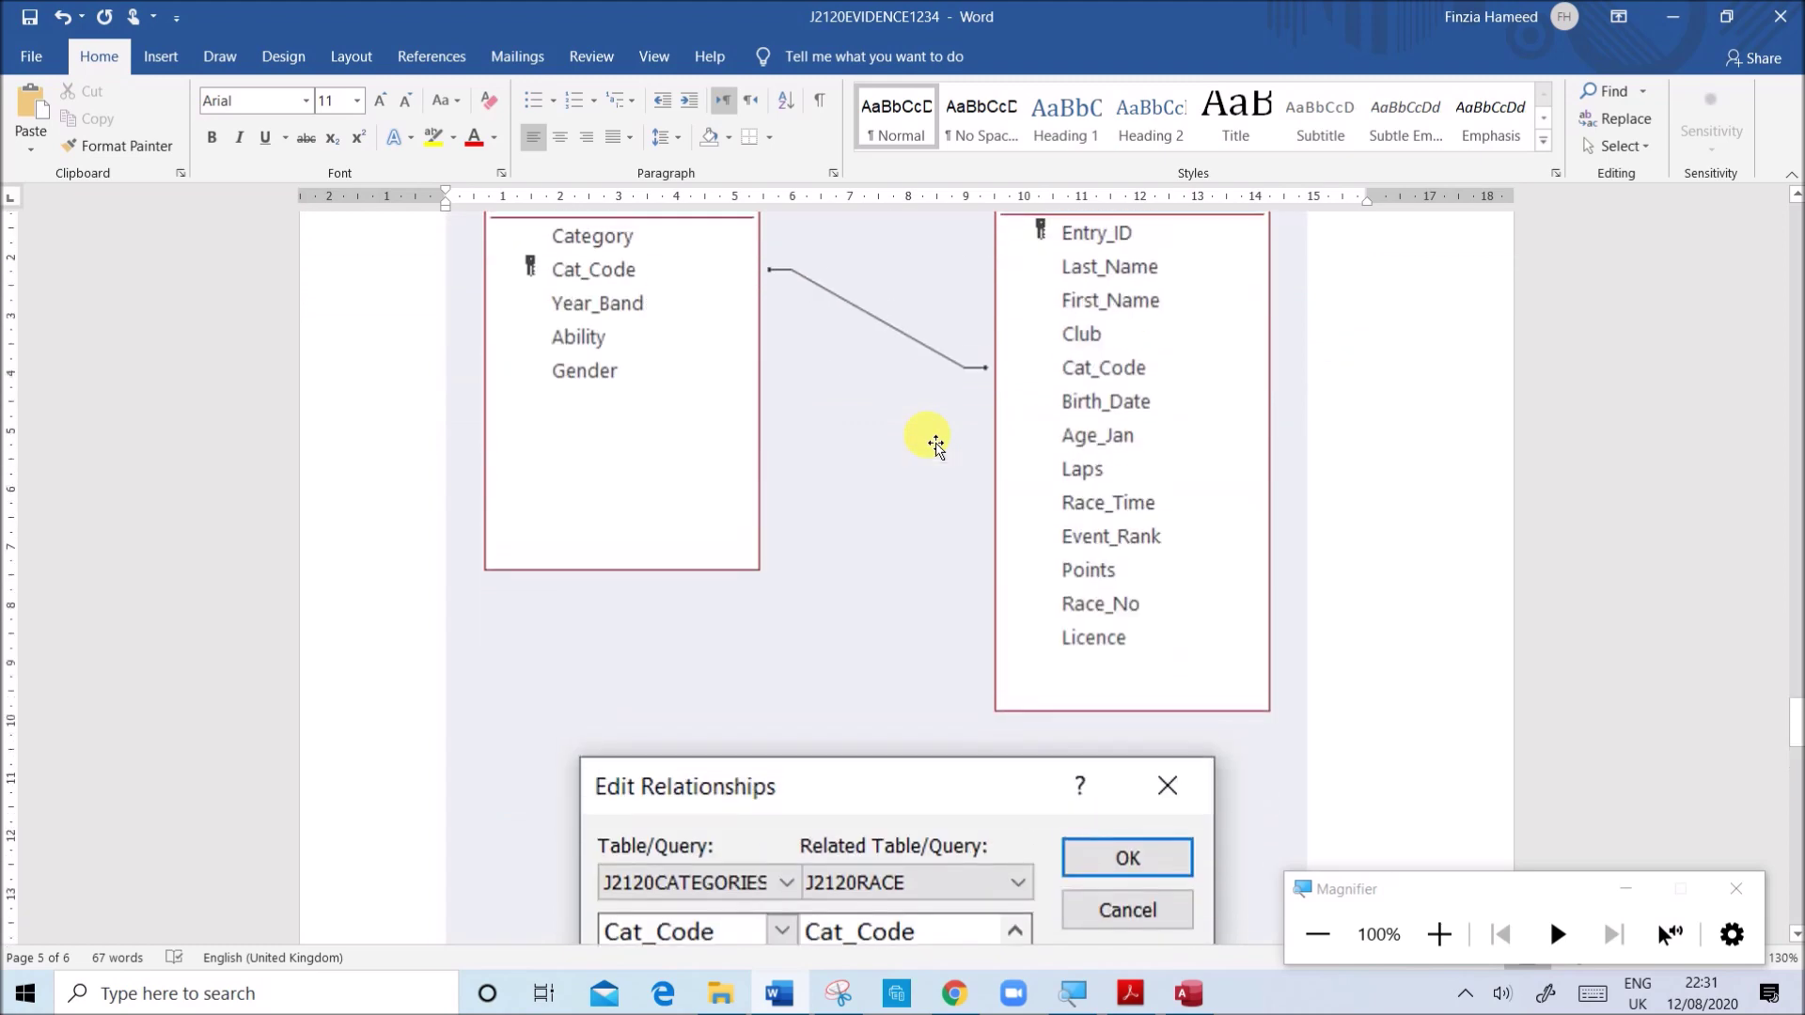
click(1145, 996)
scroll(564, 685, down, 8)
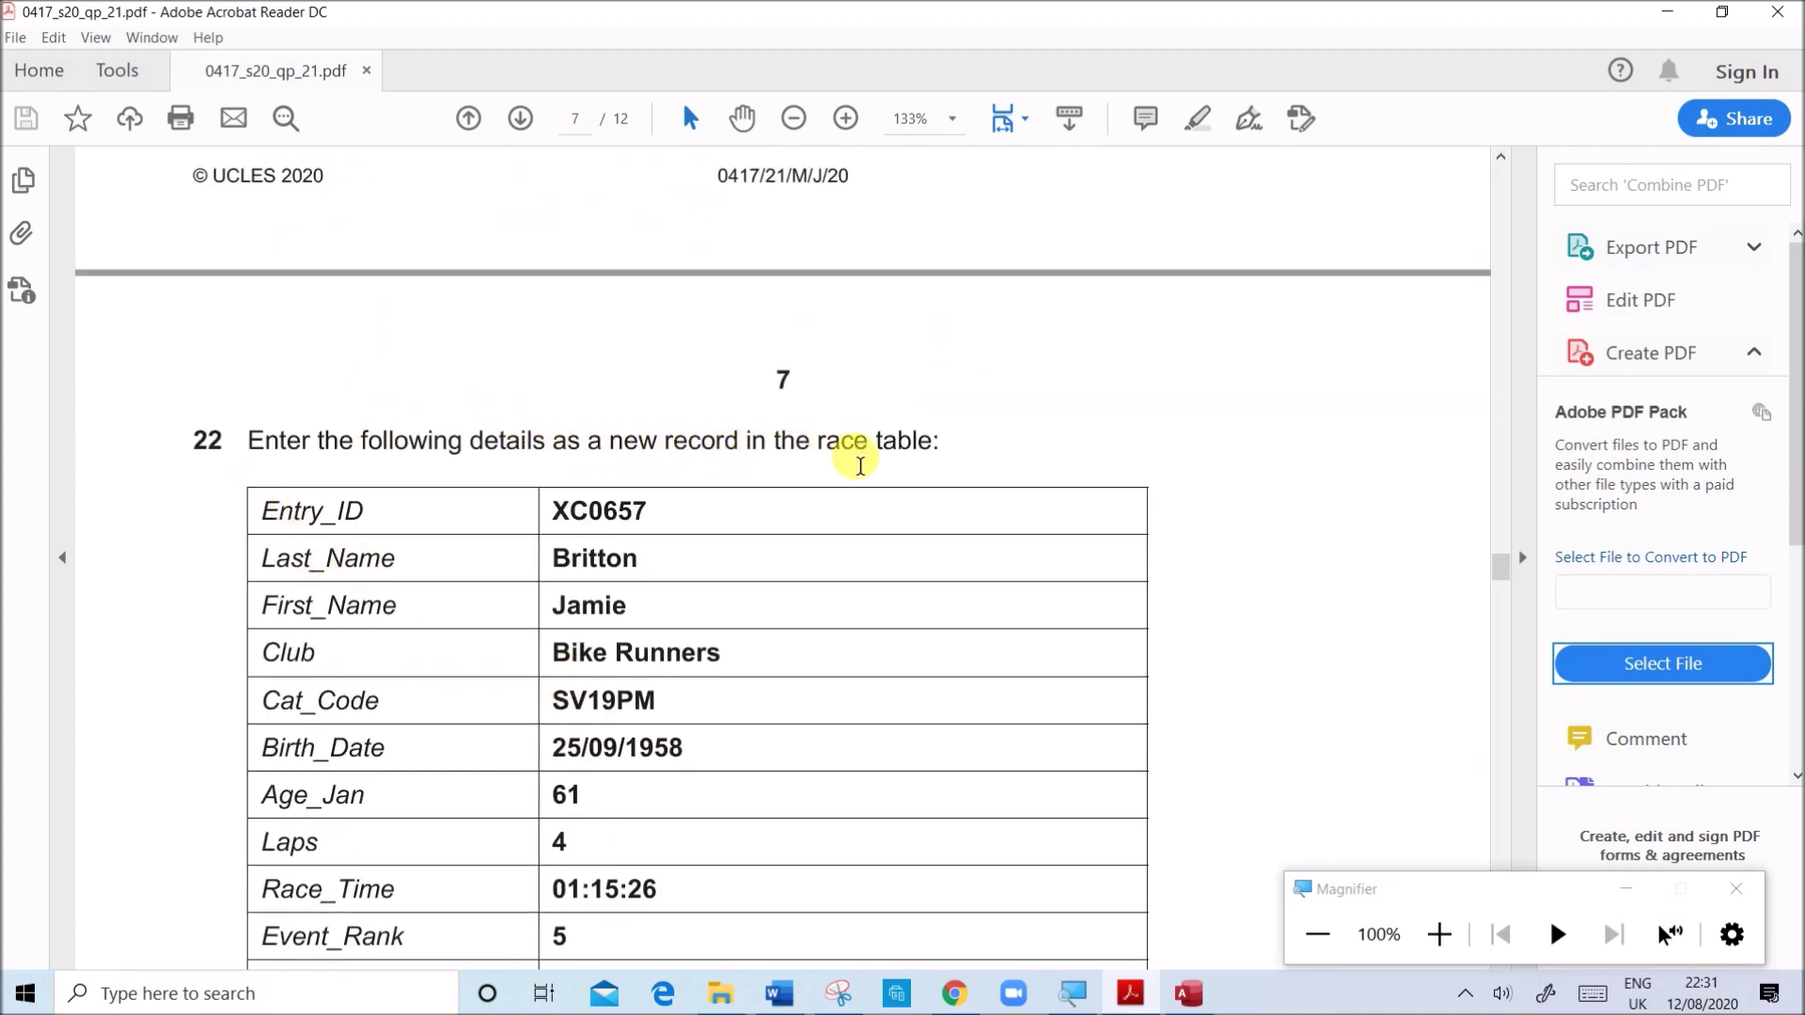
- Close Edit Relationships and the Relationships window, then open the J2120RACE table's 834 records
click(1188, 994)
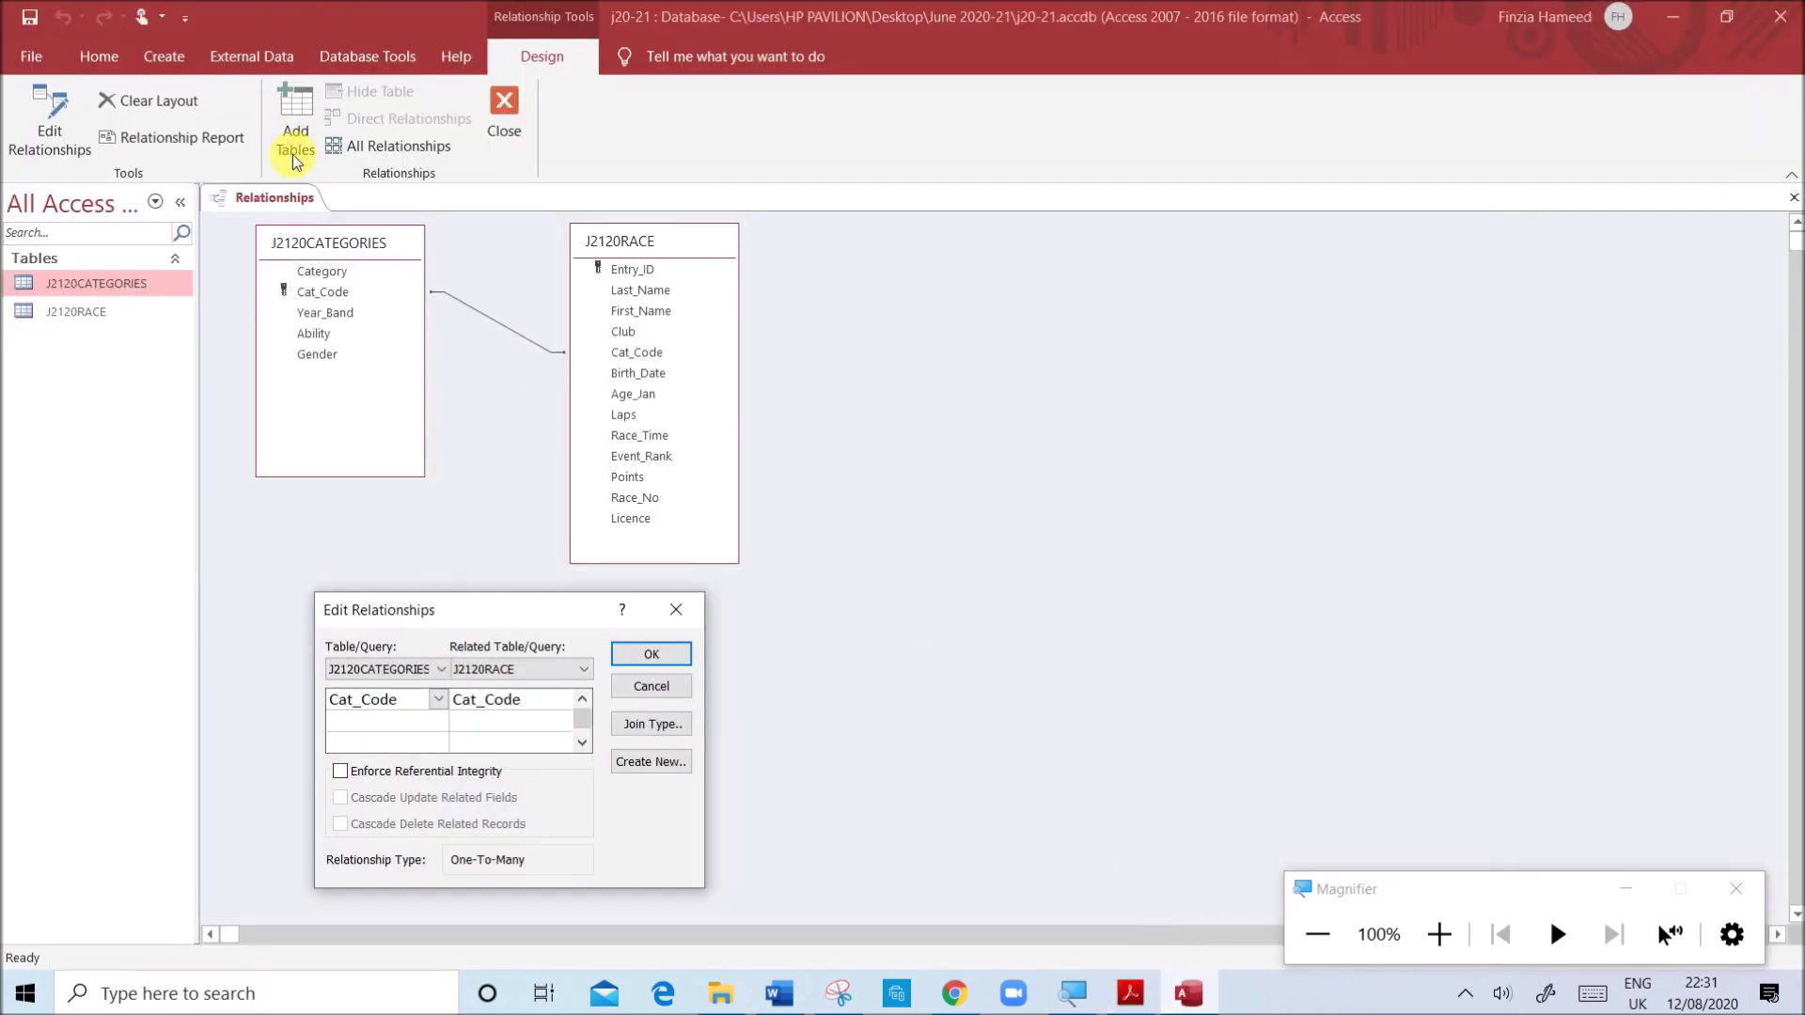
click(297, 197)
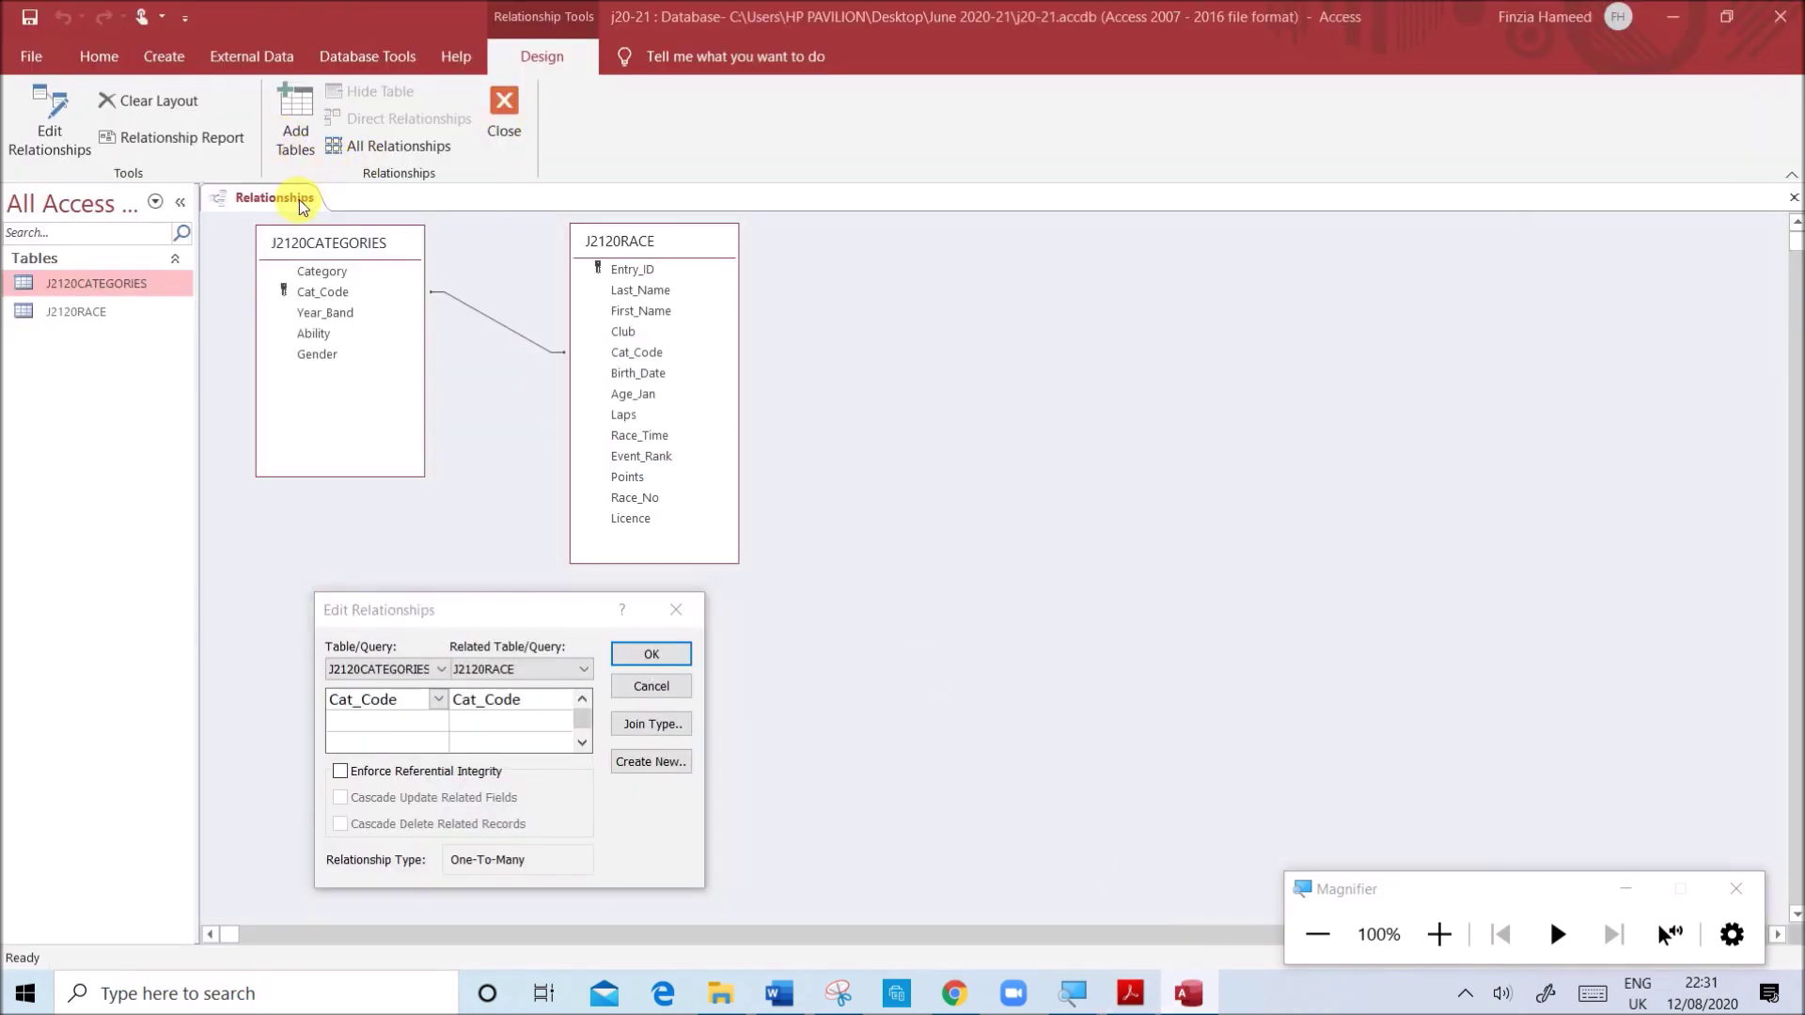
click(657, 672)
right_click(286, 190)
click(319, 194)
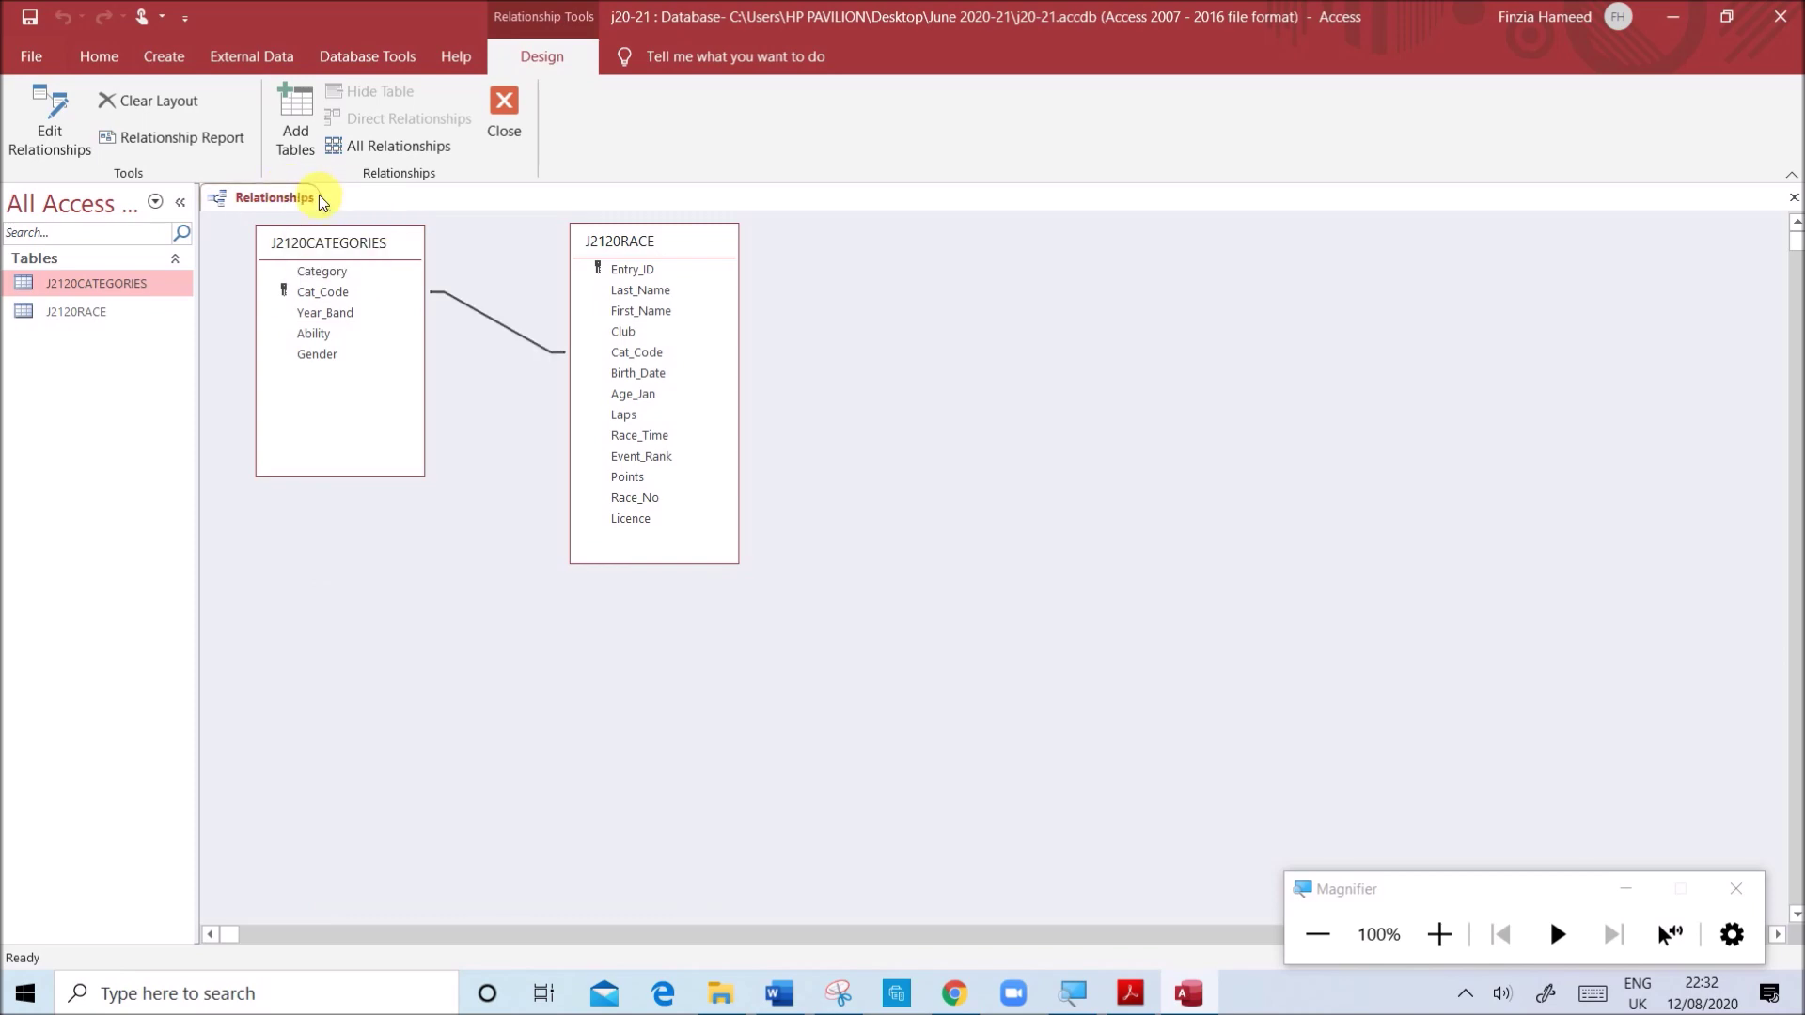
click(499, 119)
double_click(106, 311)
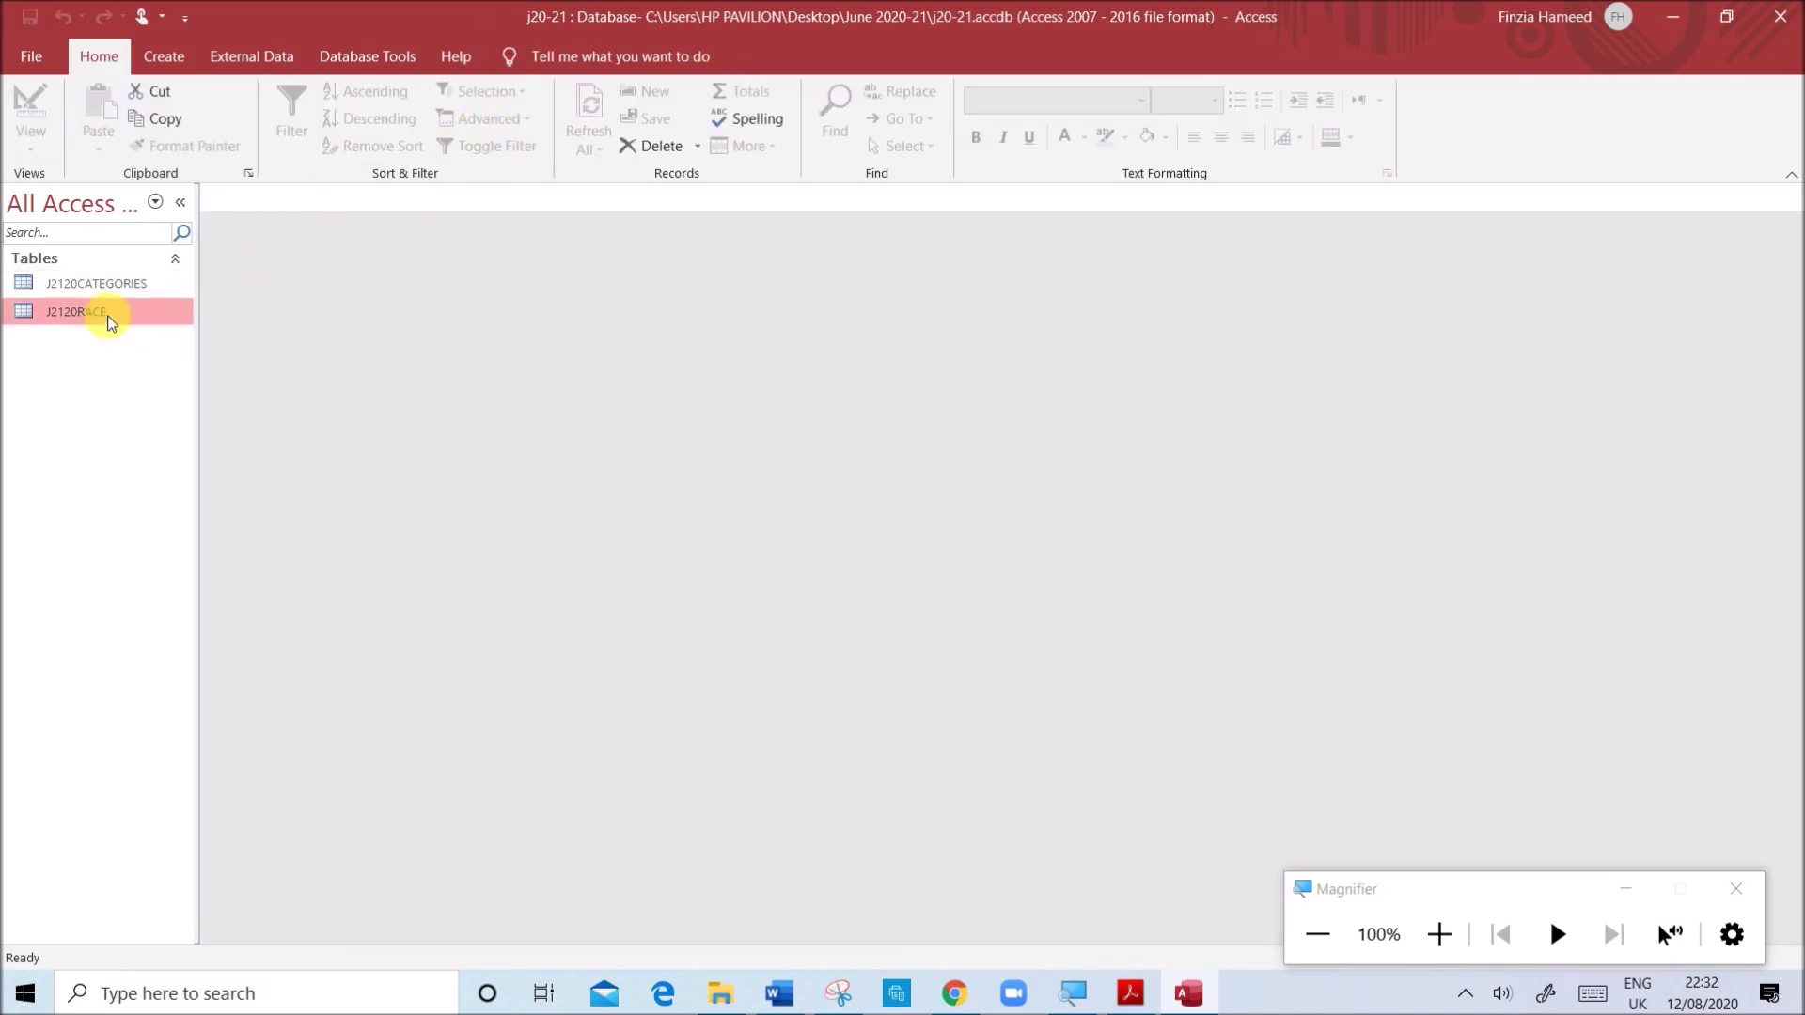
scroll(402, 686, down, 20)
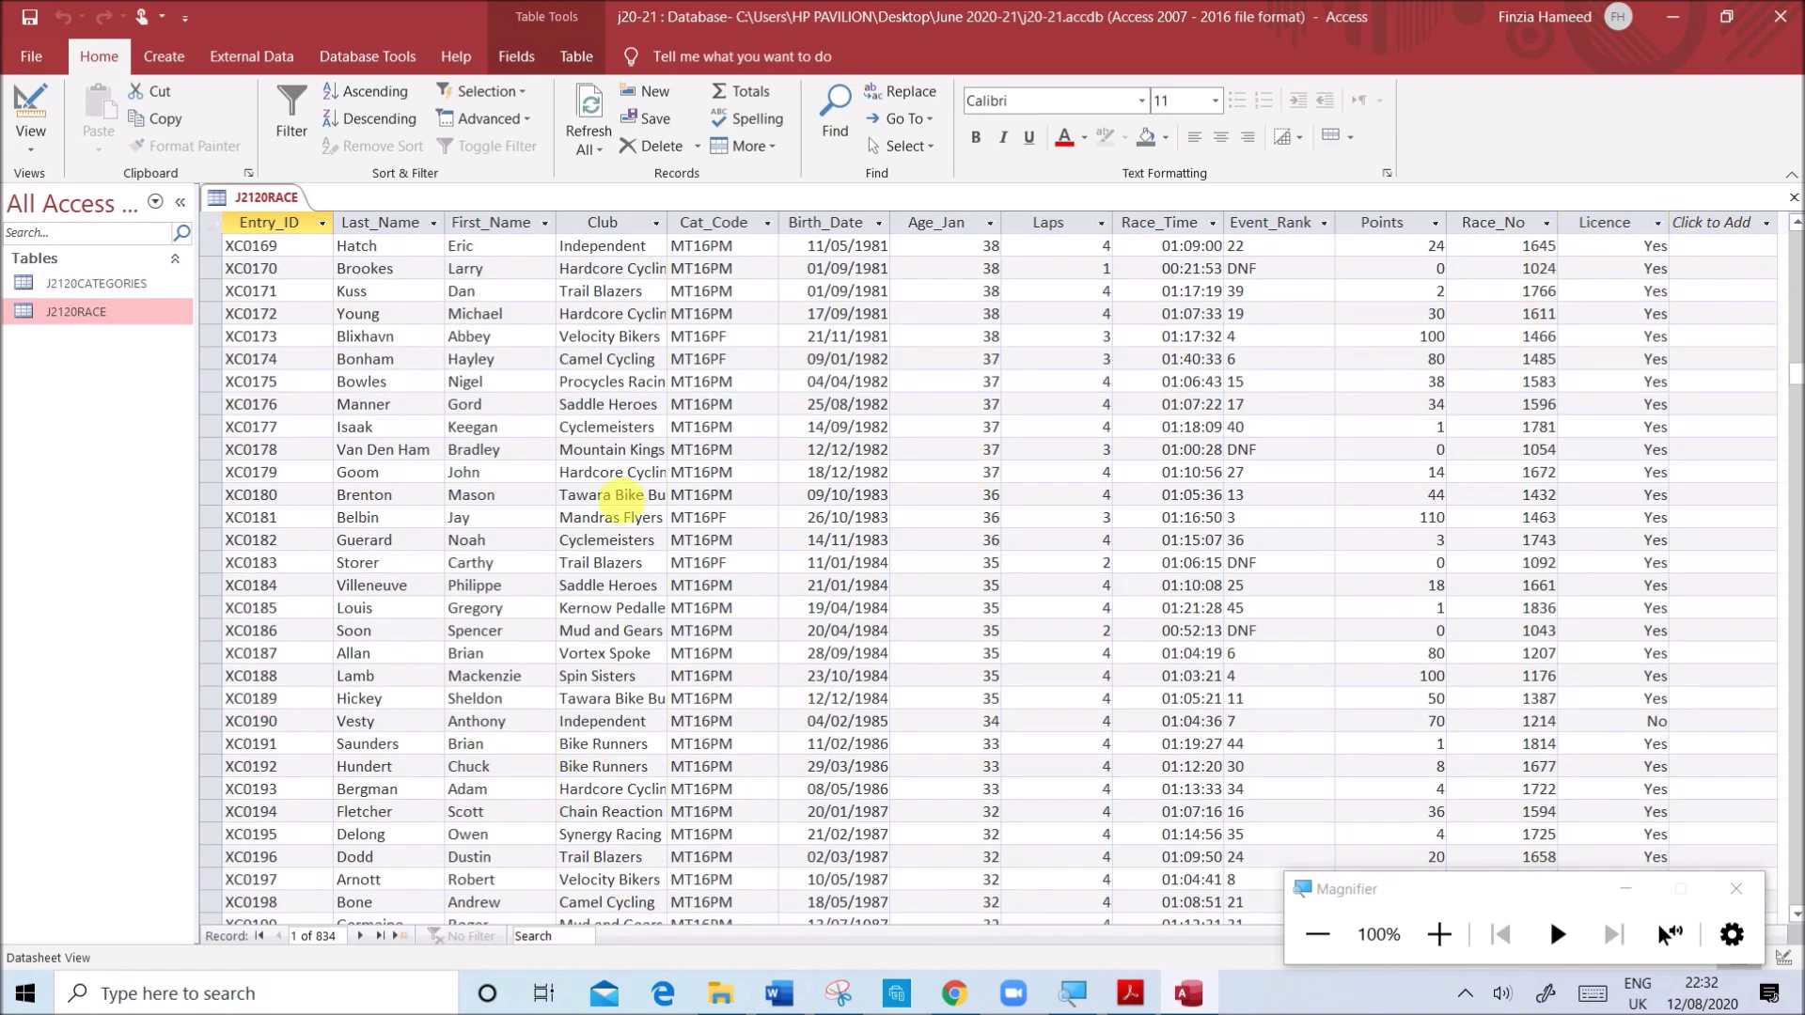
- Start a new J2120RACE record with Entry_ID XC0657 and the racer's last name
click(647, 95)
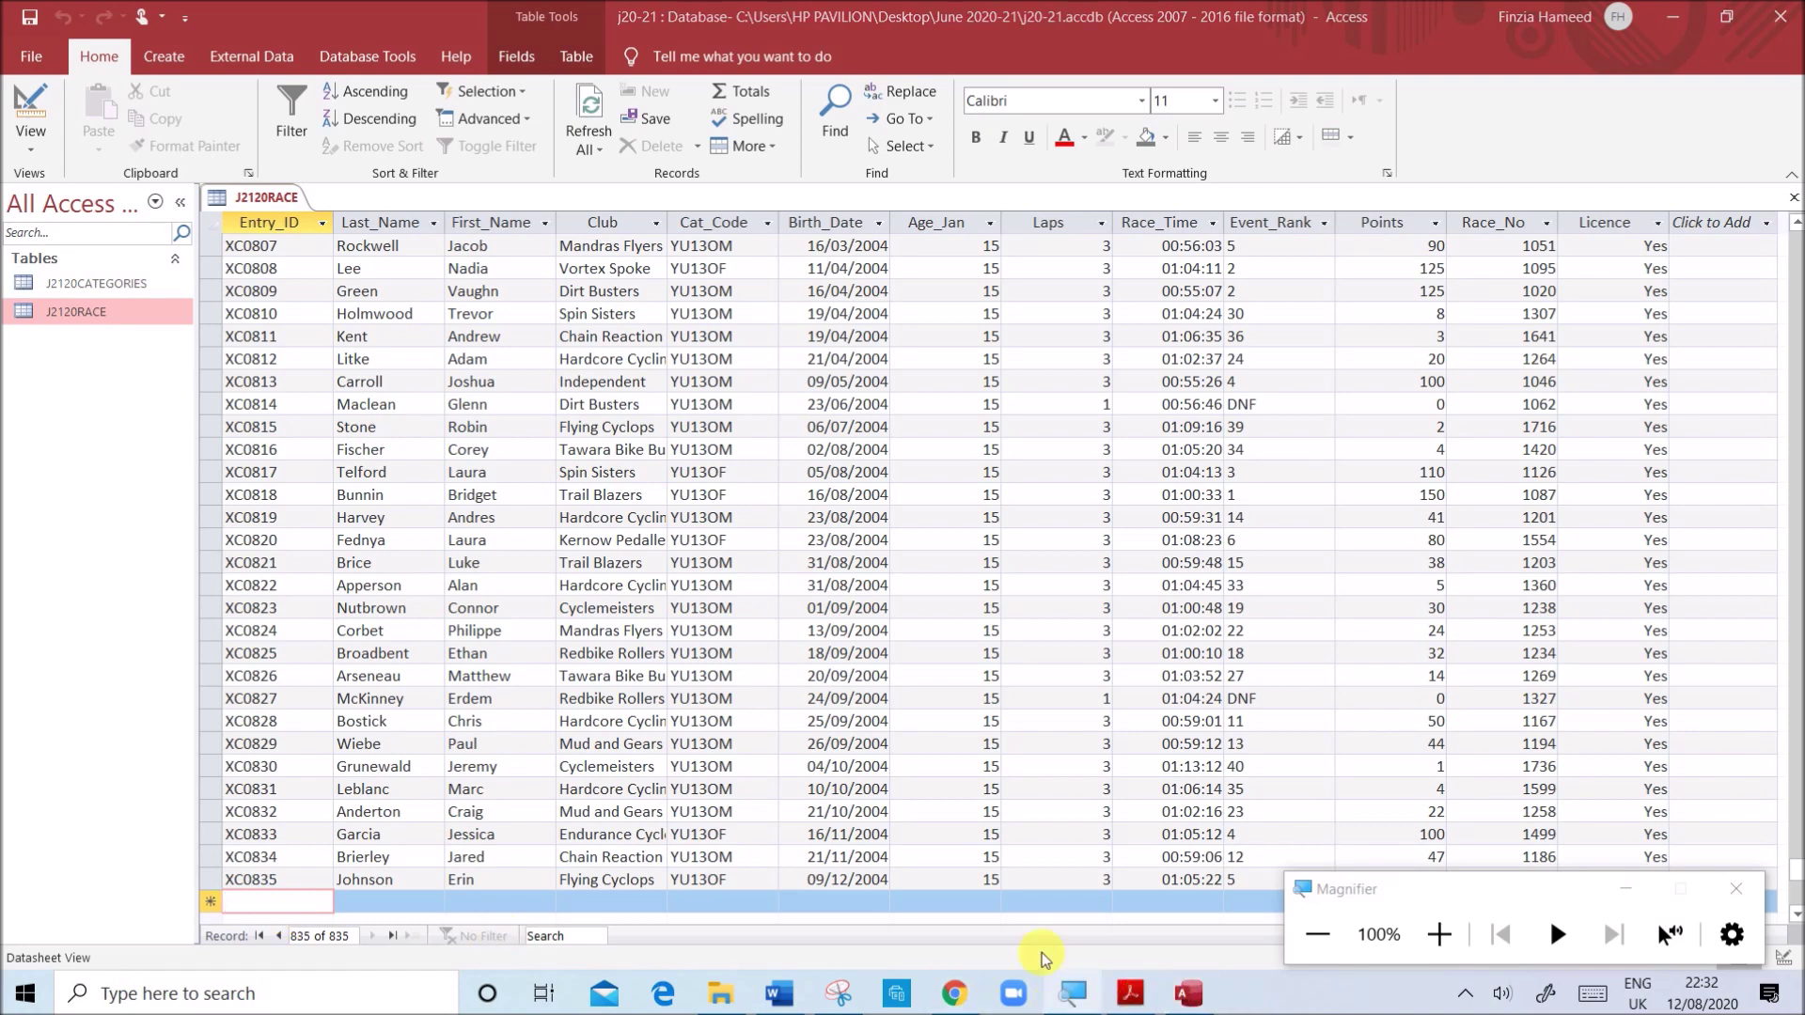
click(1130, 992)
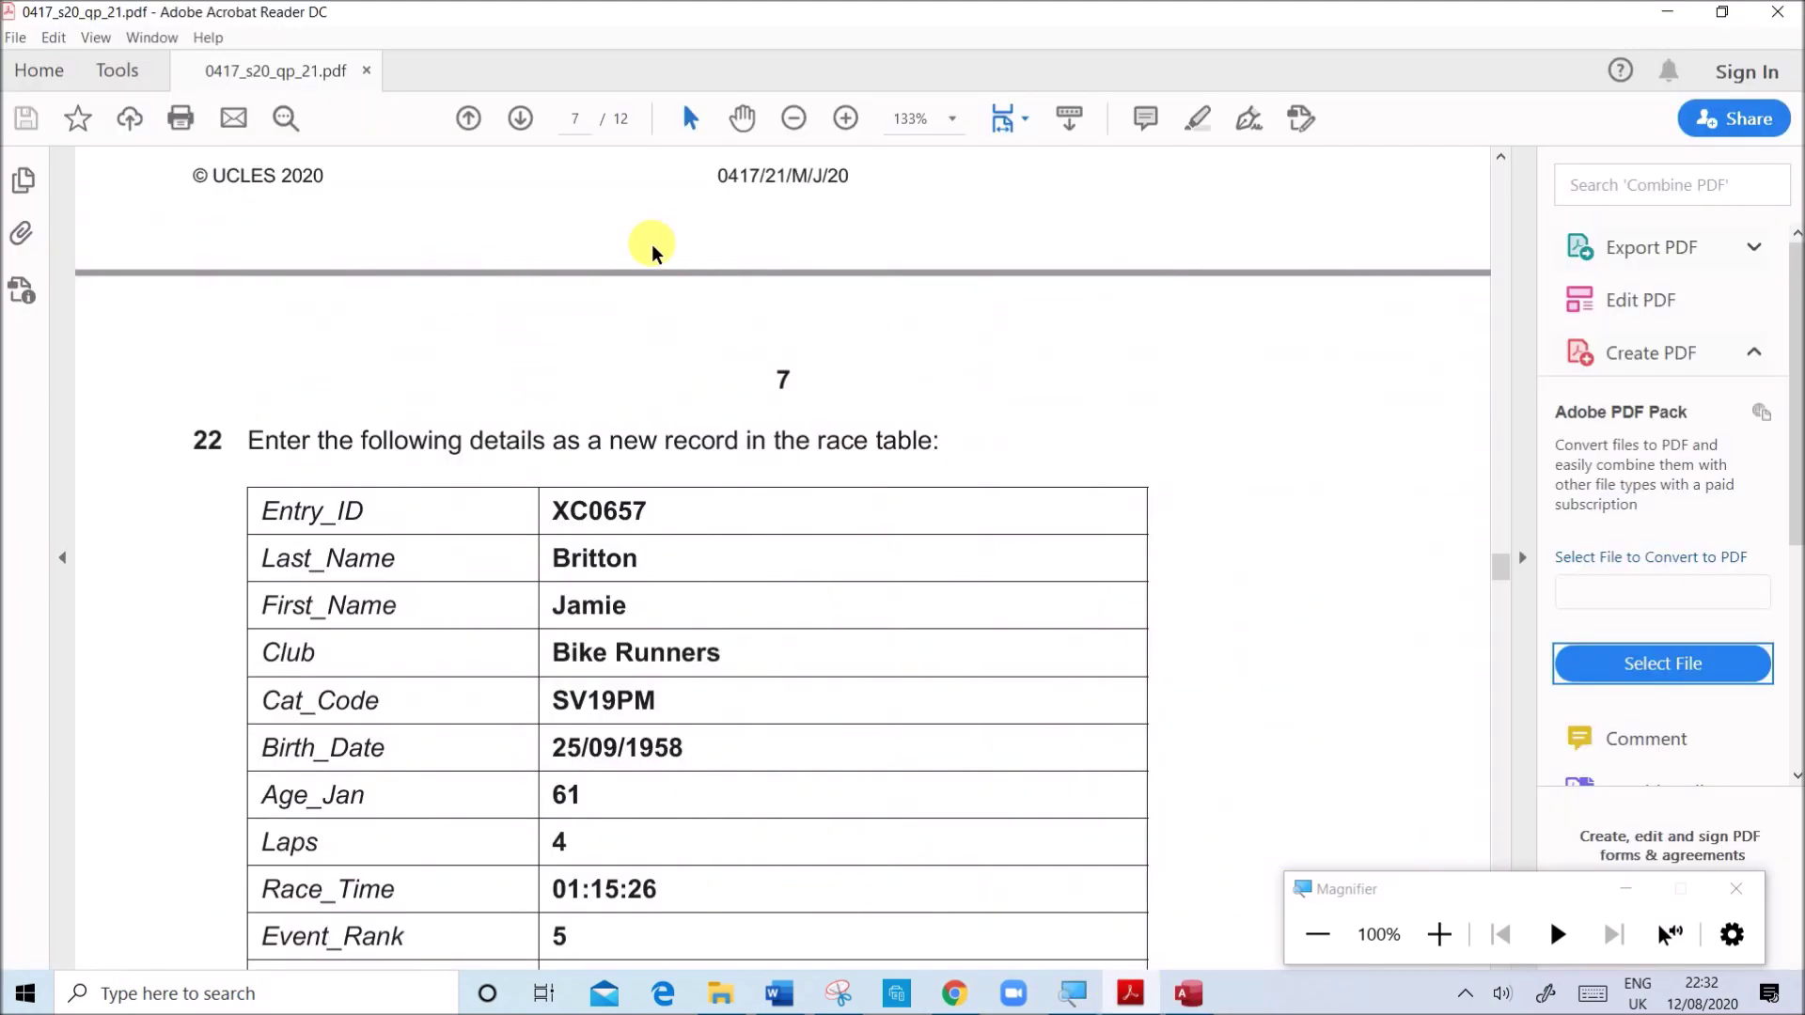
double_click(596, 510)
key(ctrl+c)
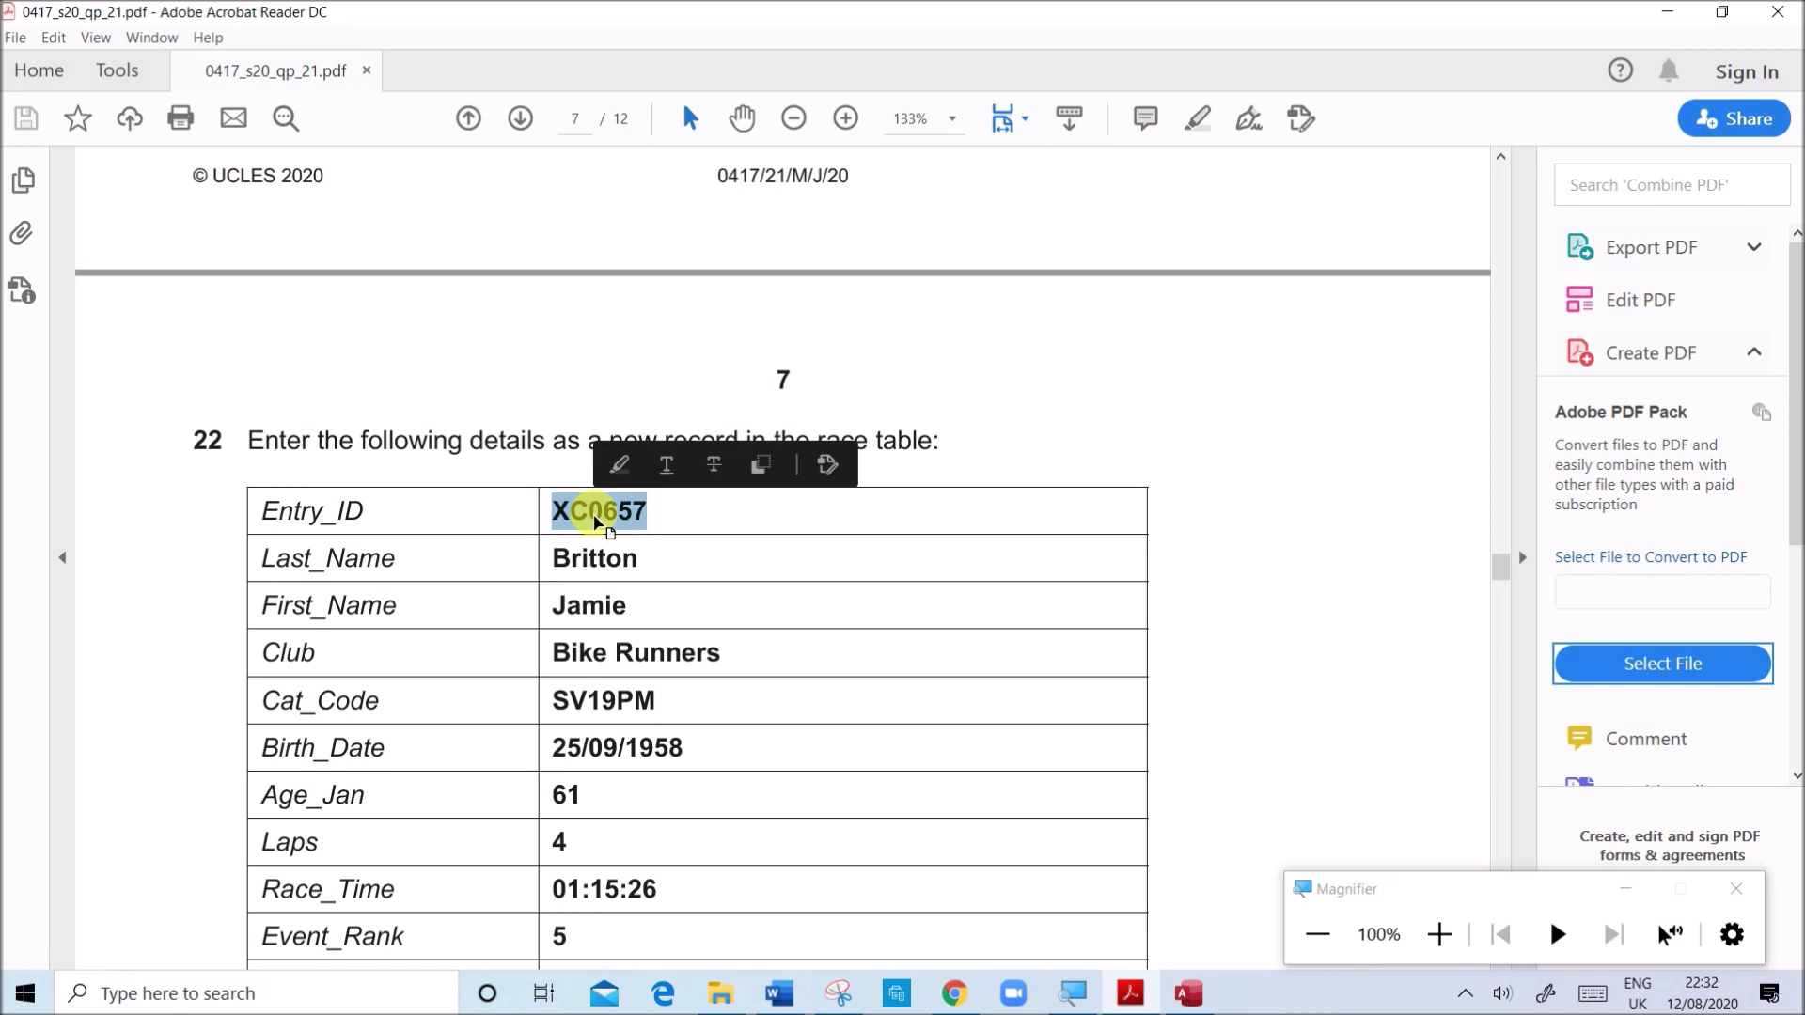
click(1189, 992)
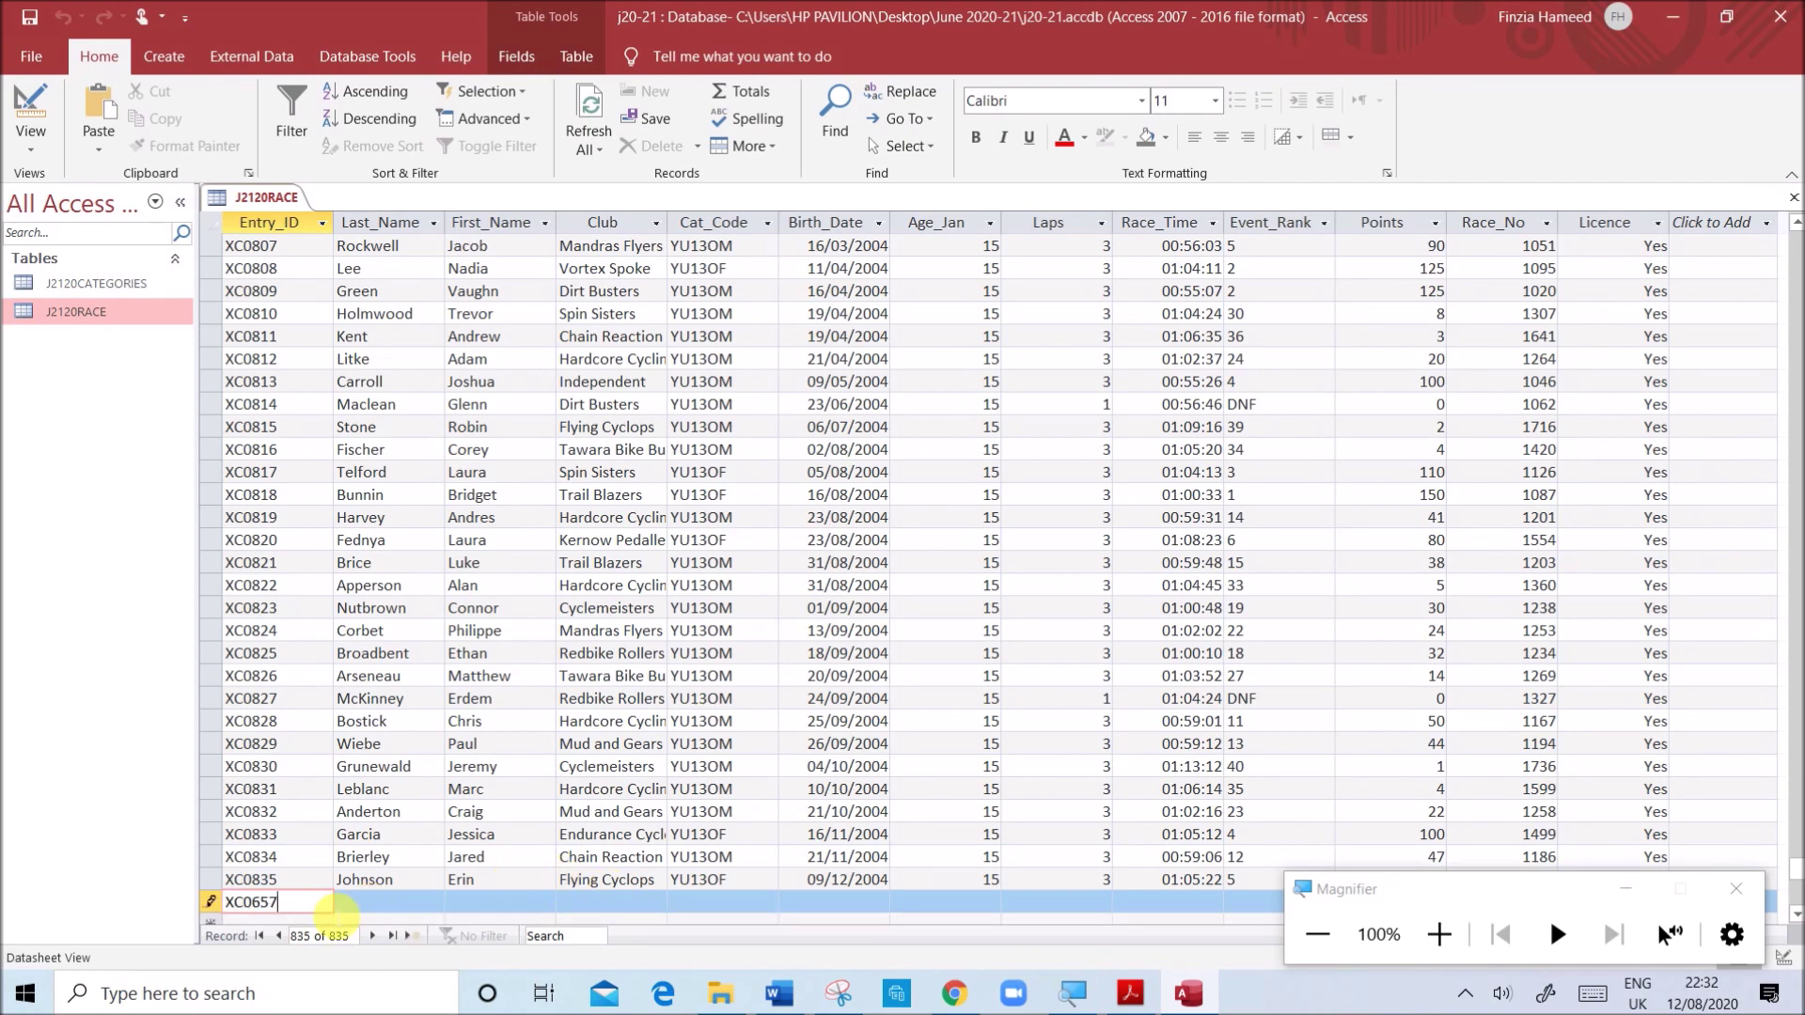
key(ctrl+v)
click(393, 904)
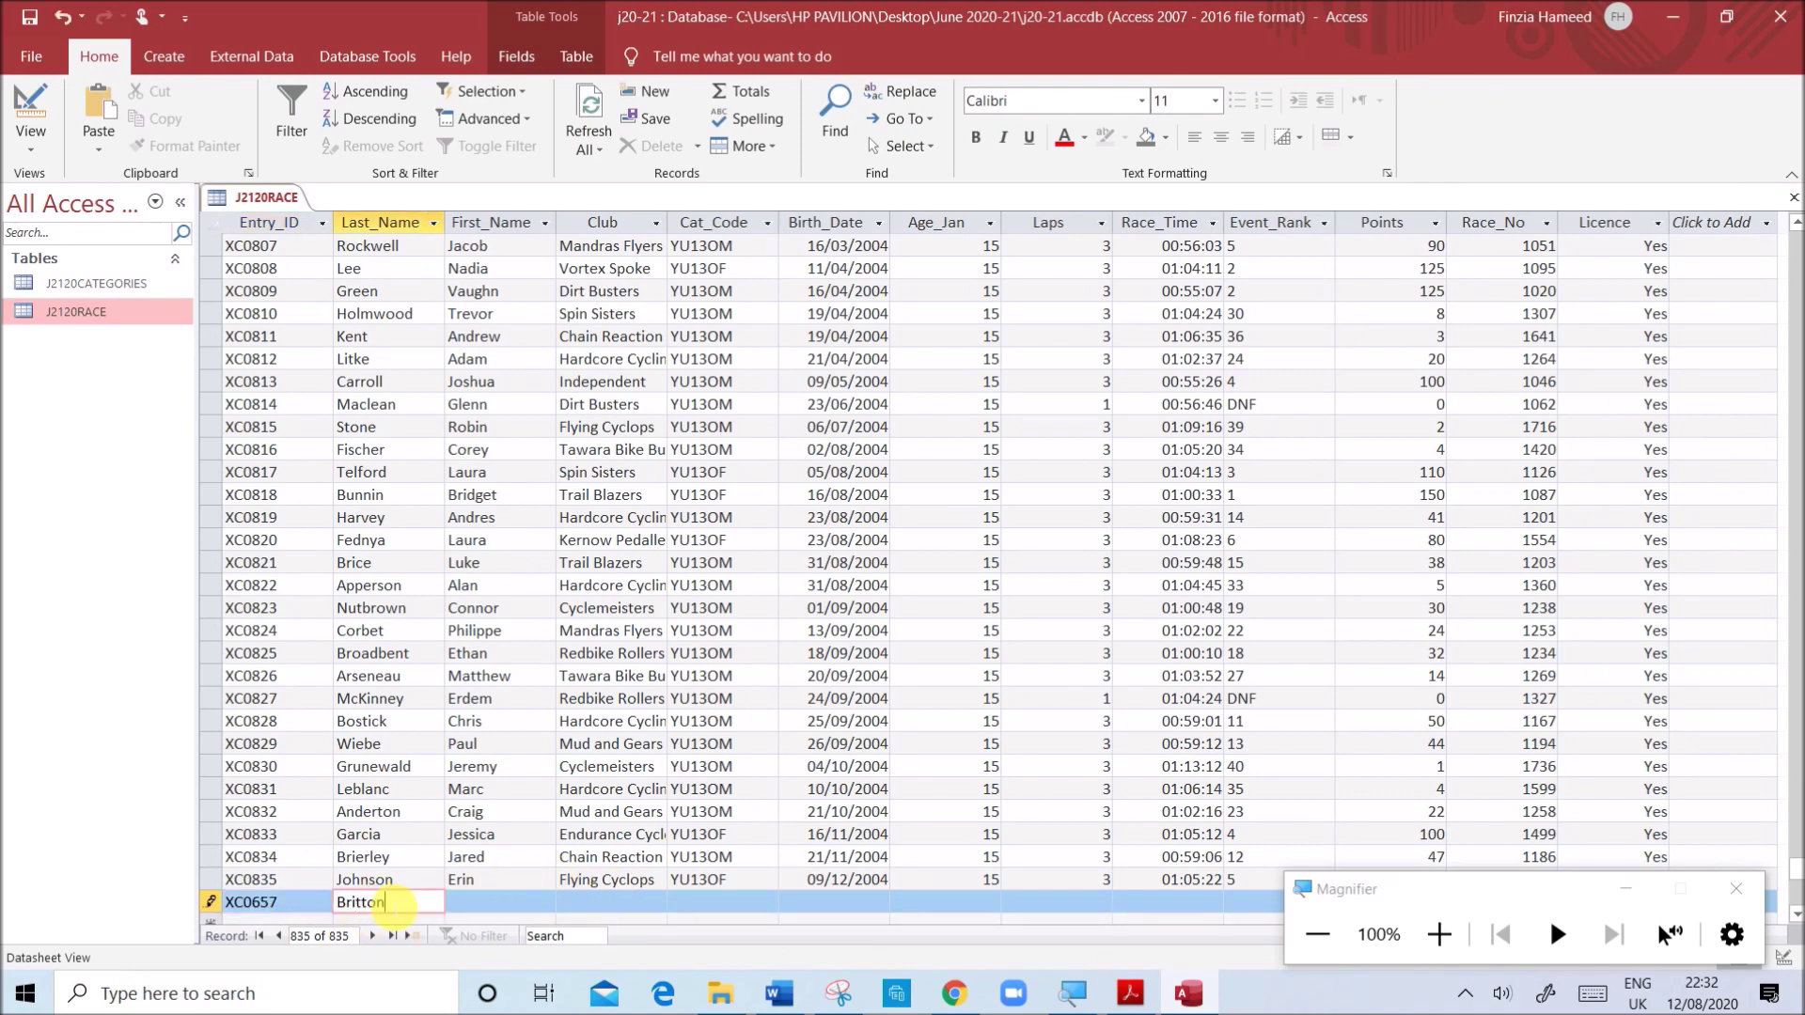
text(Britton)
click(531, 889)
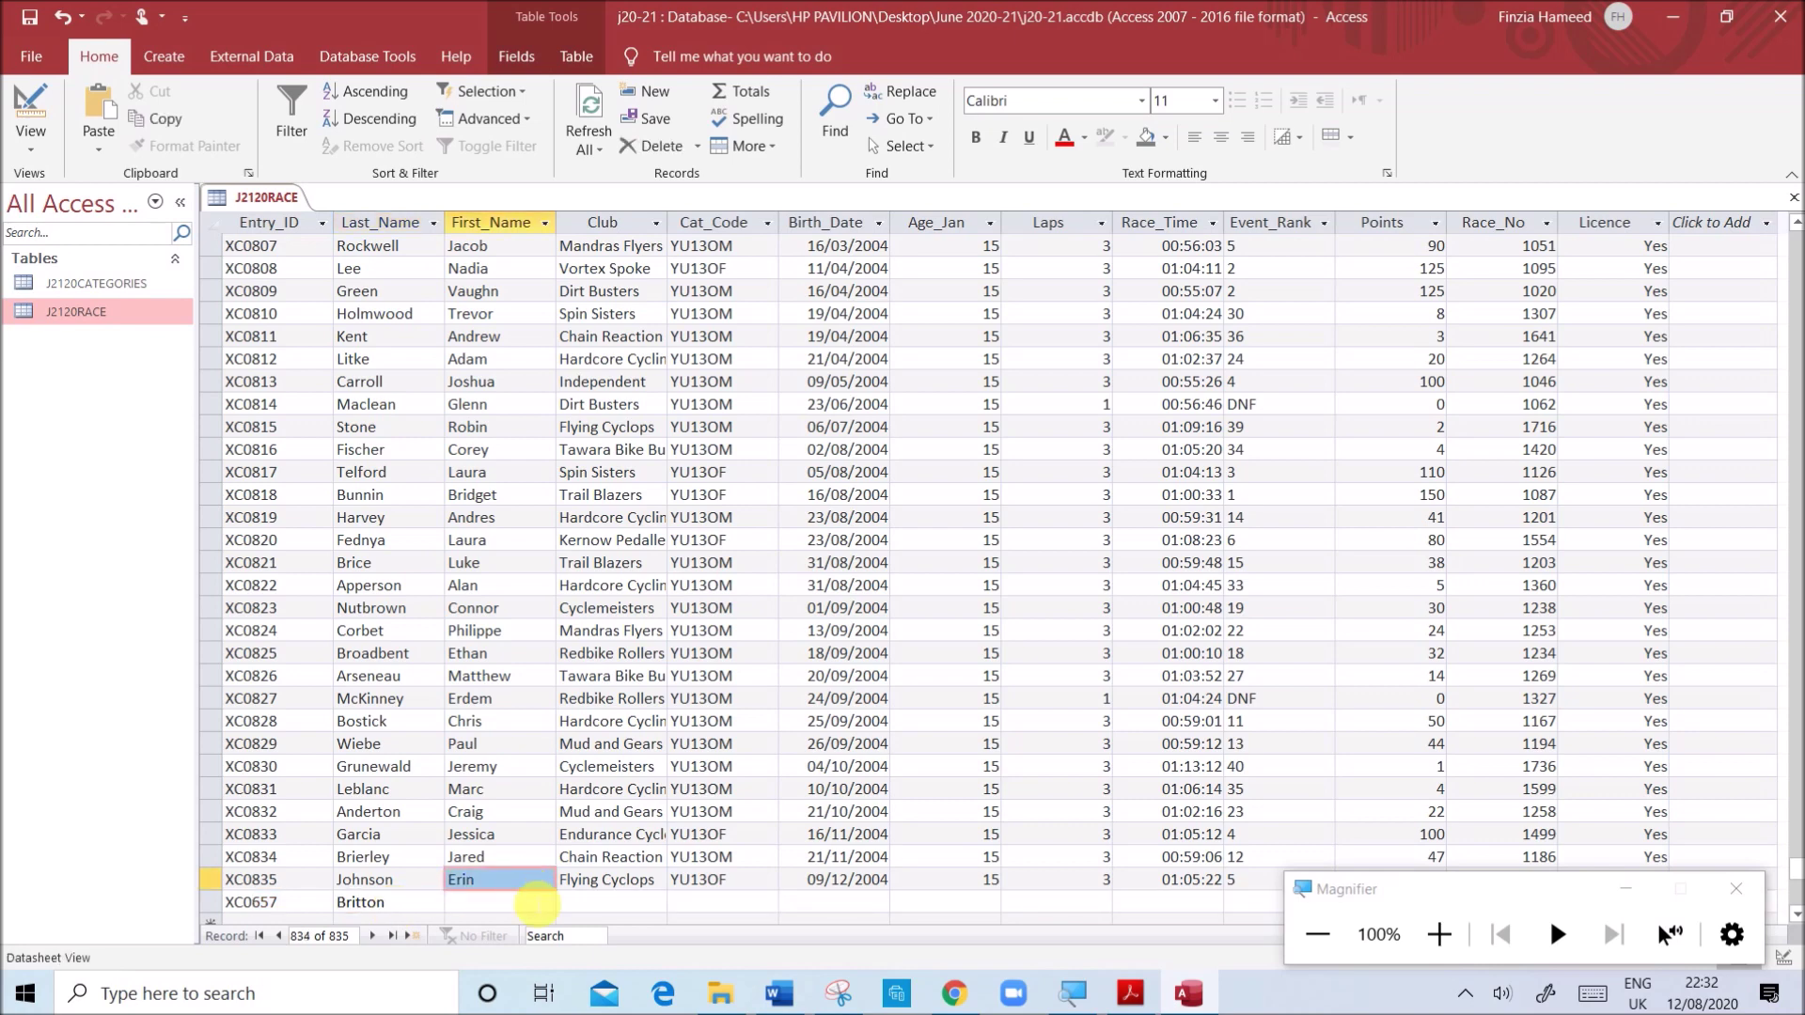
click(536, 902)
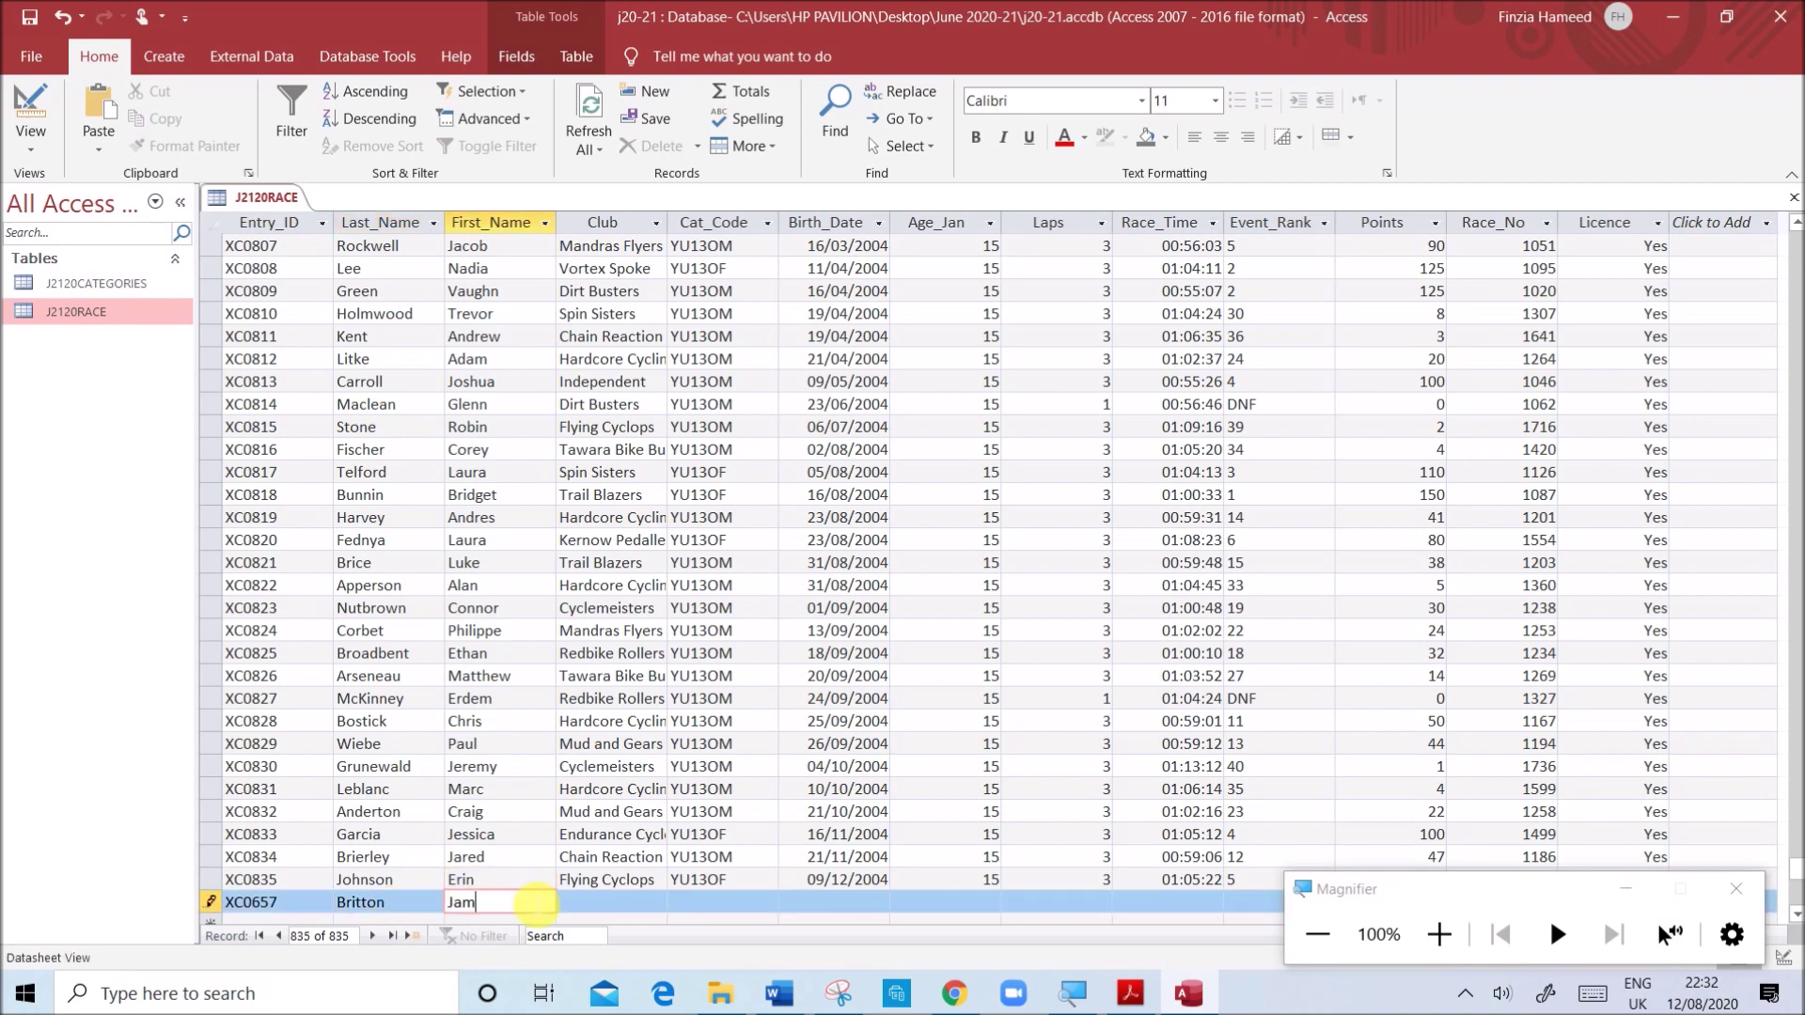
- Copy the club Bike Runners and category code SV19PM from the PDF into the new record
click(1130, 993)
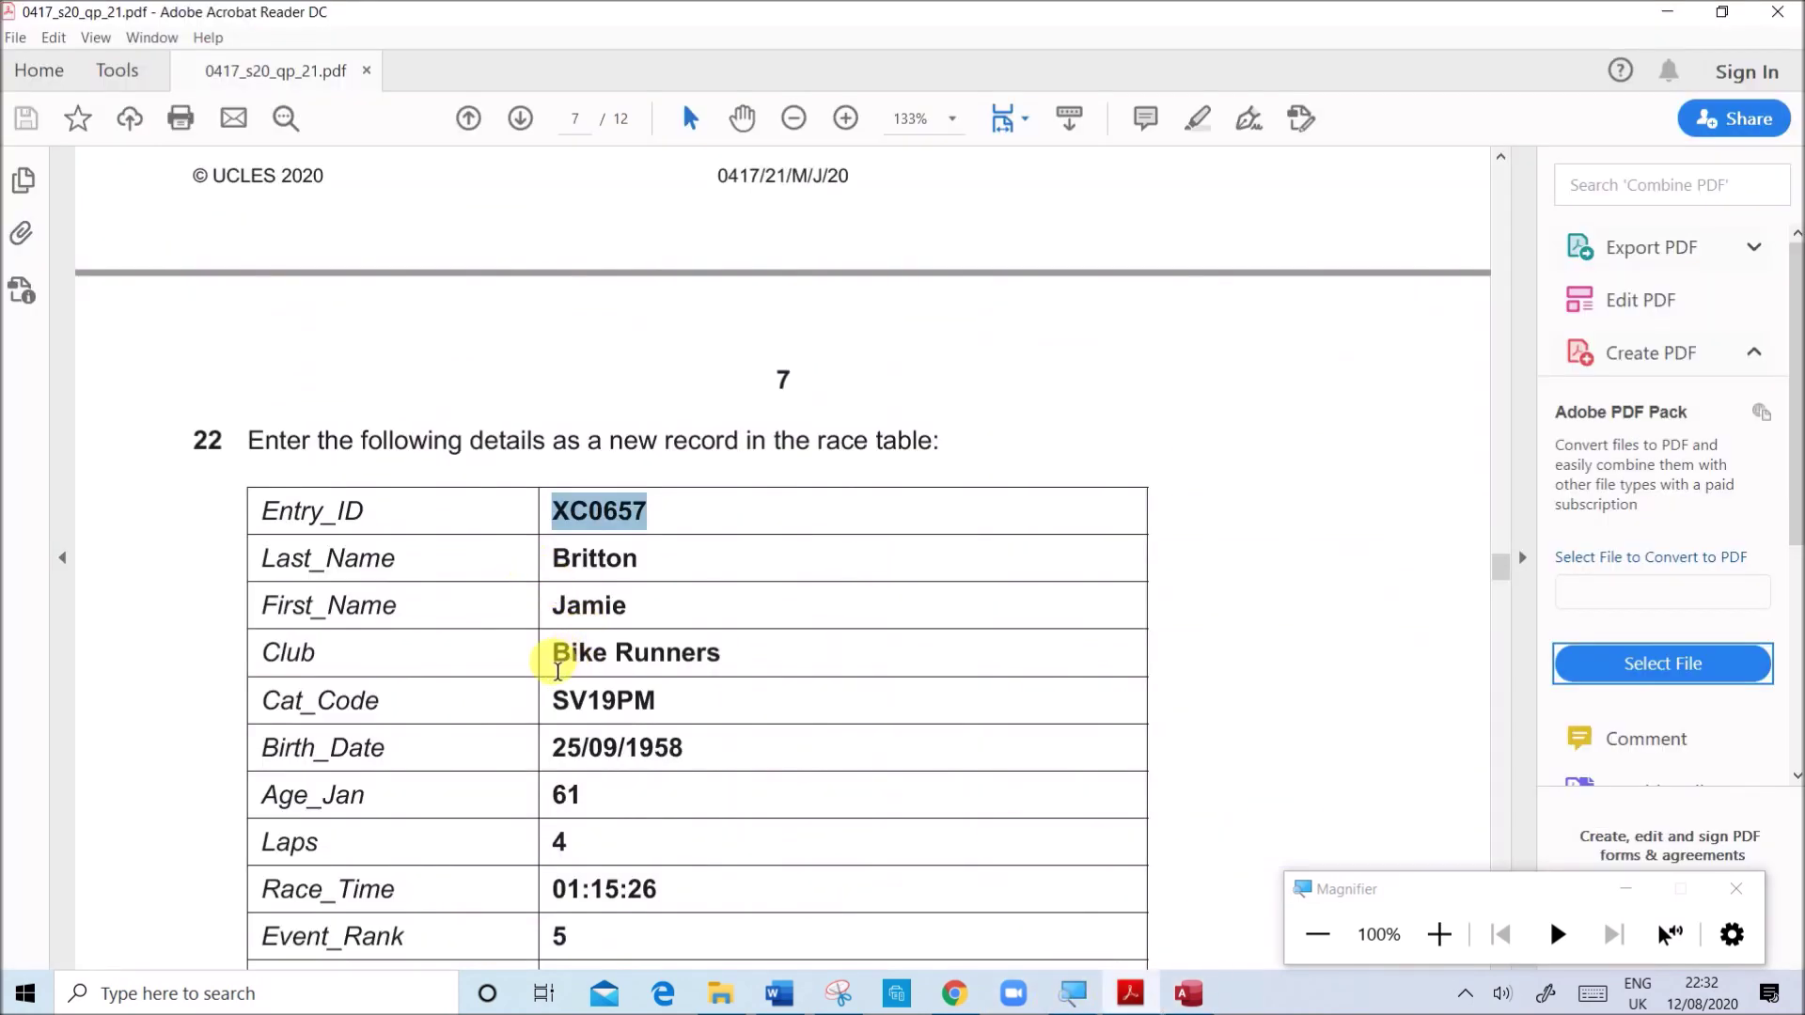
drag(565, 664, 710, 670)
key(ctrl+c)
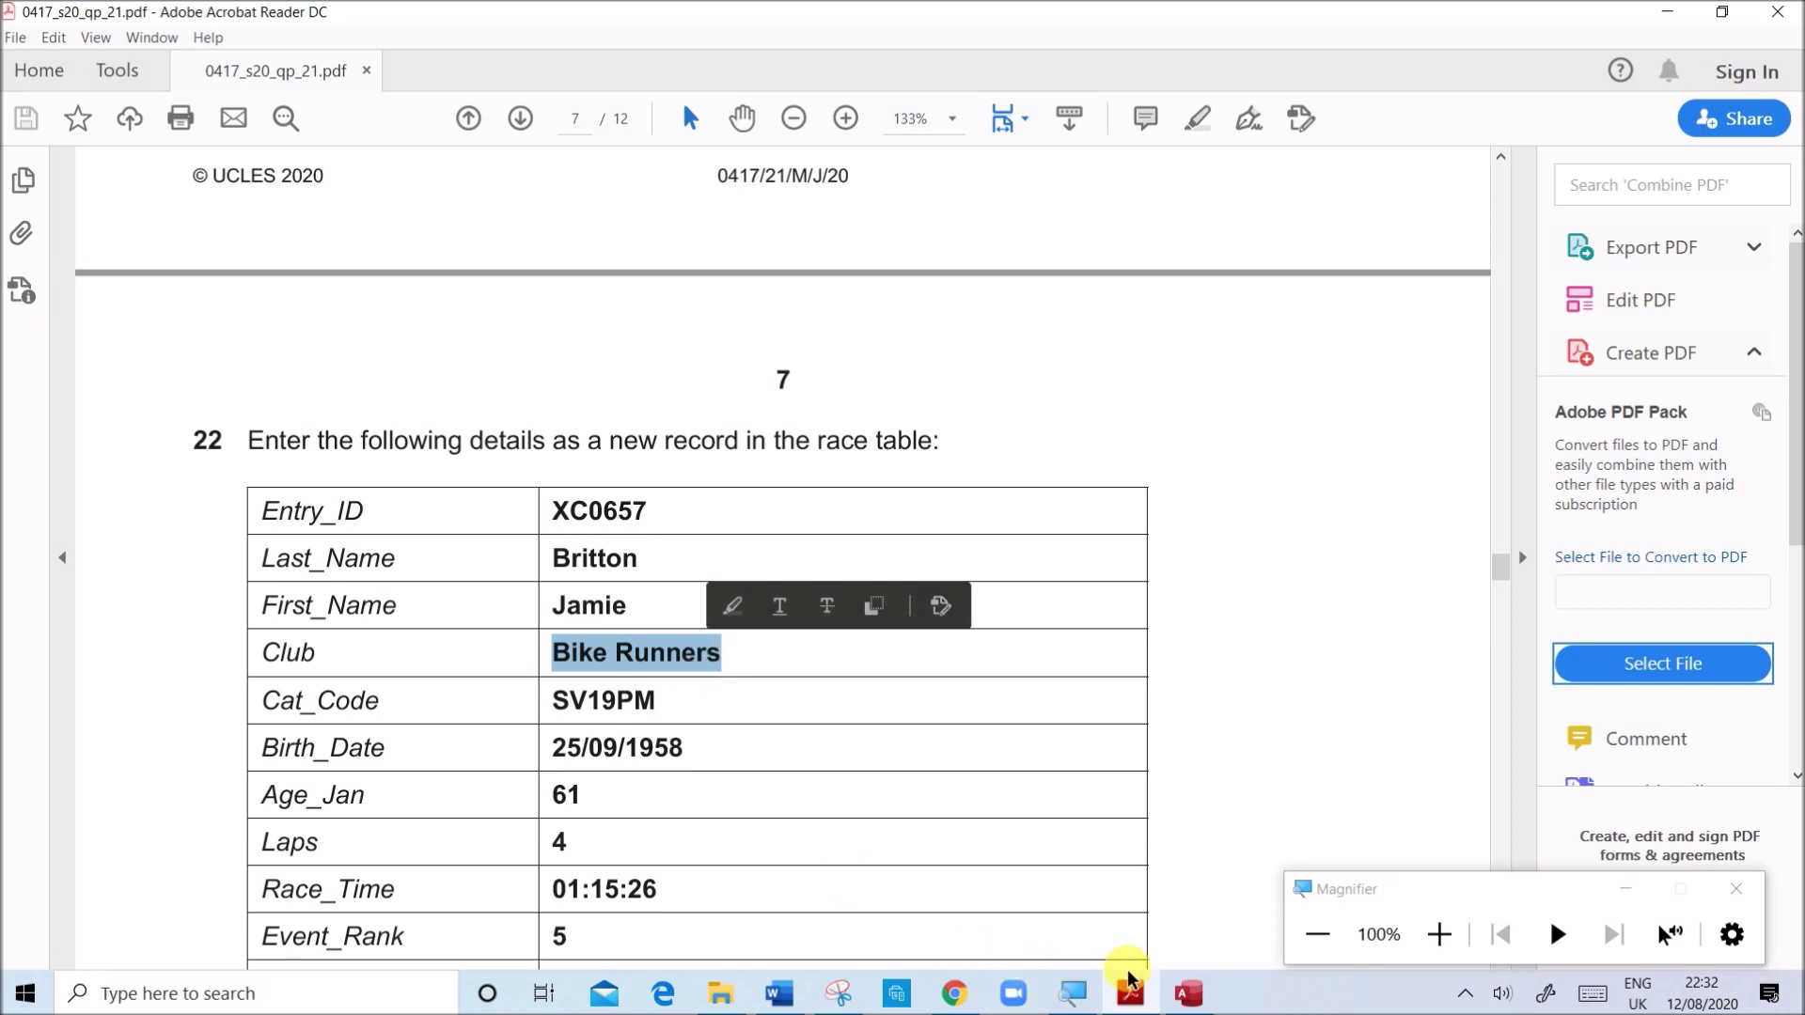
click(1188, 994)
click(602, 903)
key(ctrl+v)
click(709, 904)
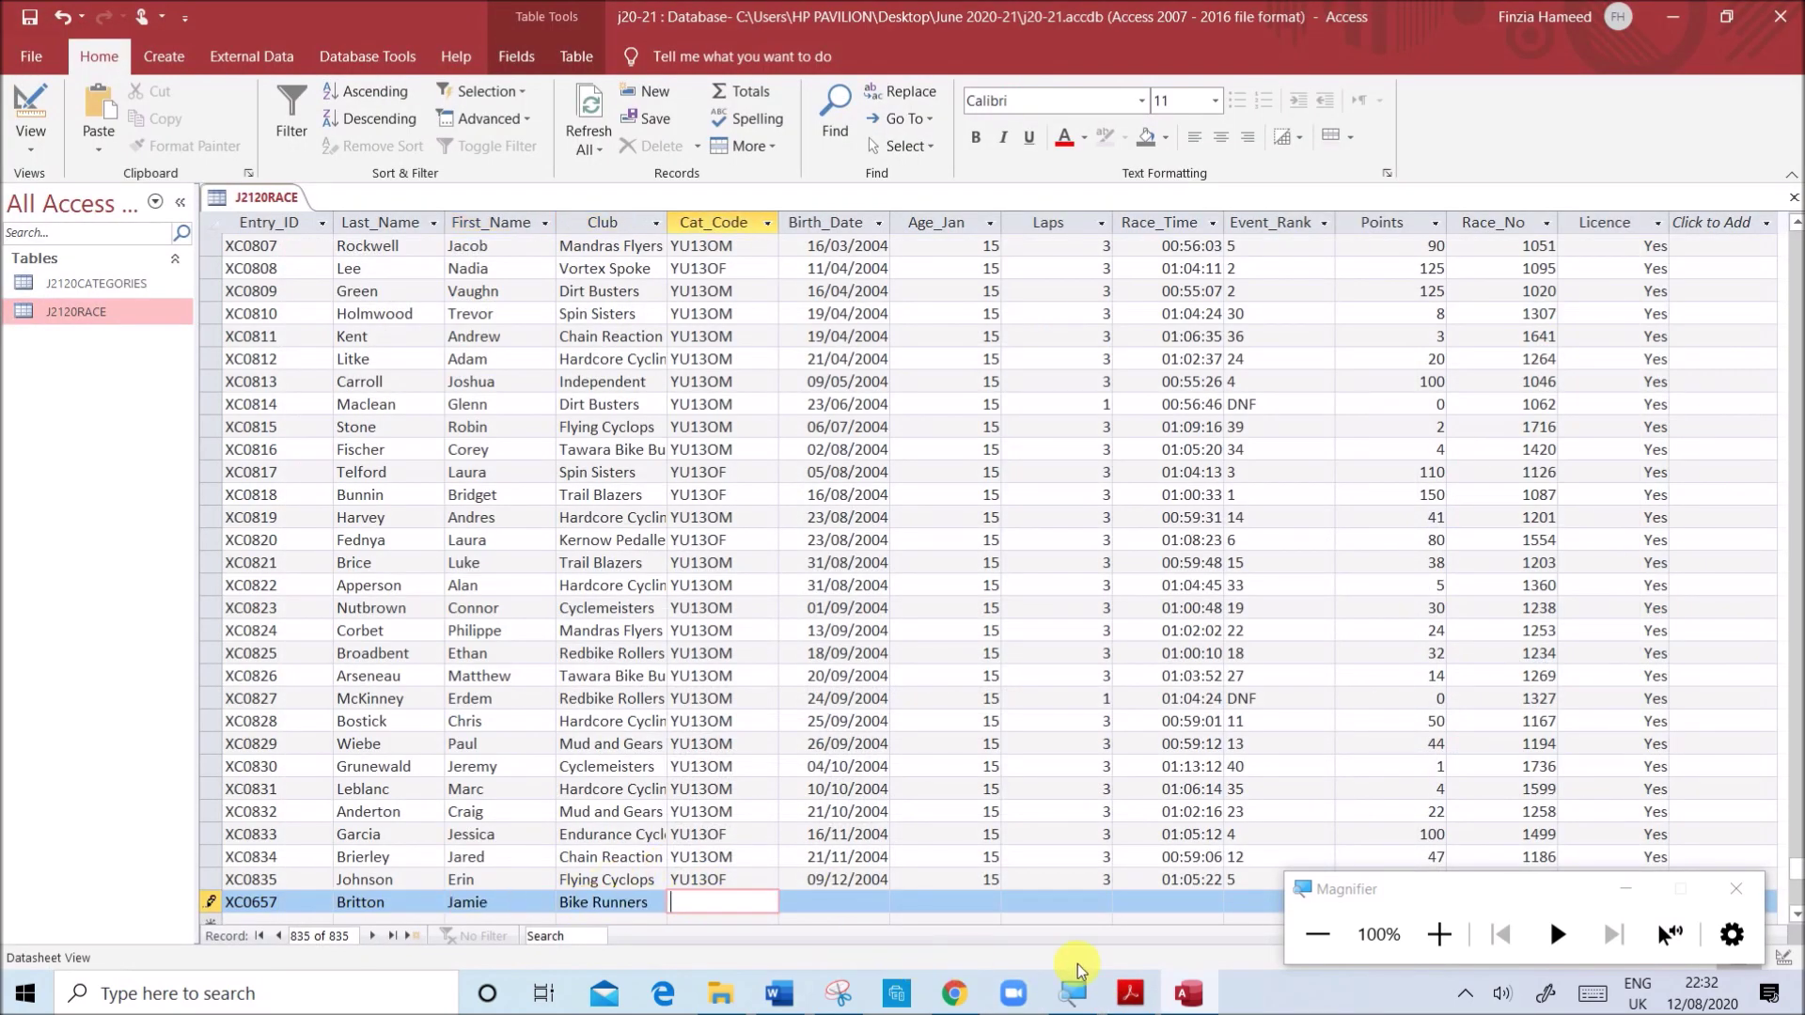
click(1130, 994)
double_click(614, 712)
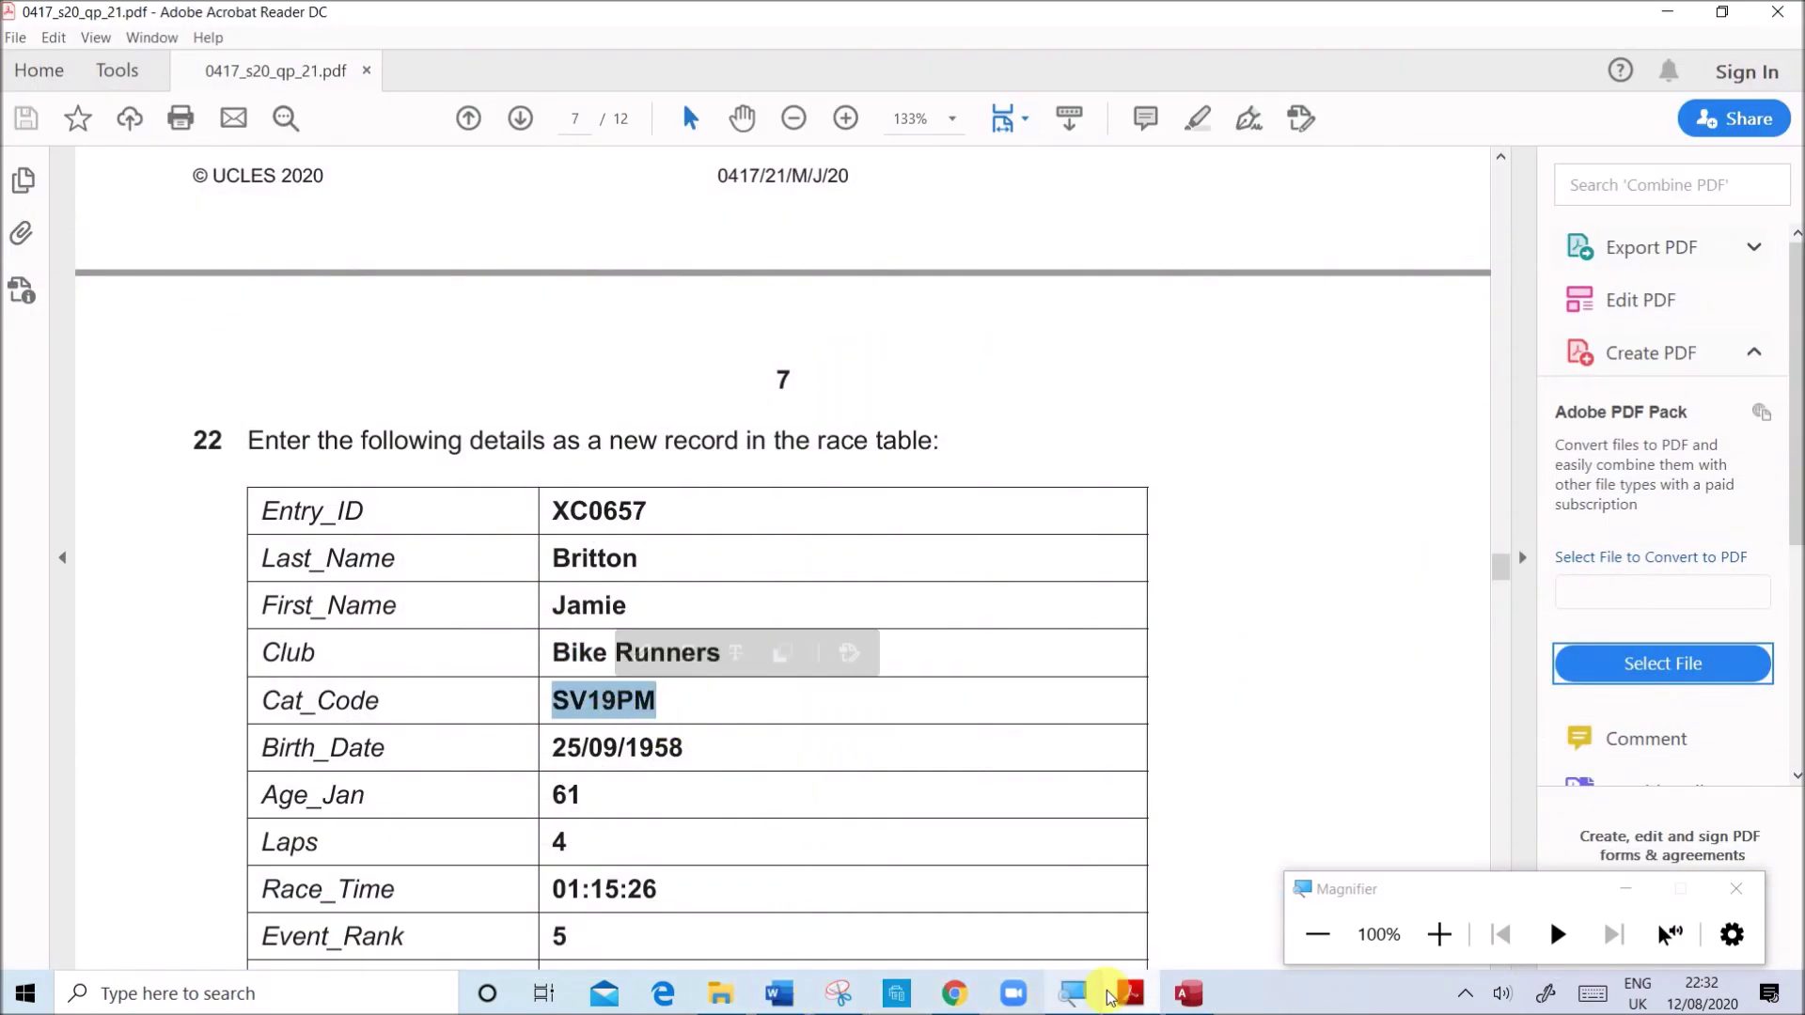
click(1188, 994)
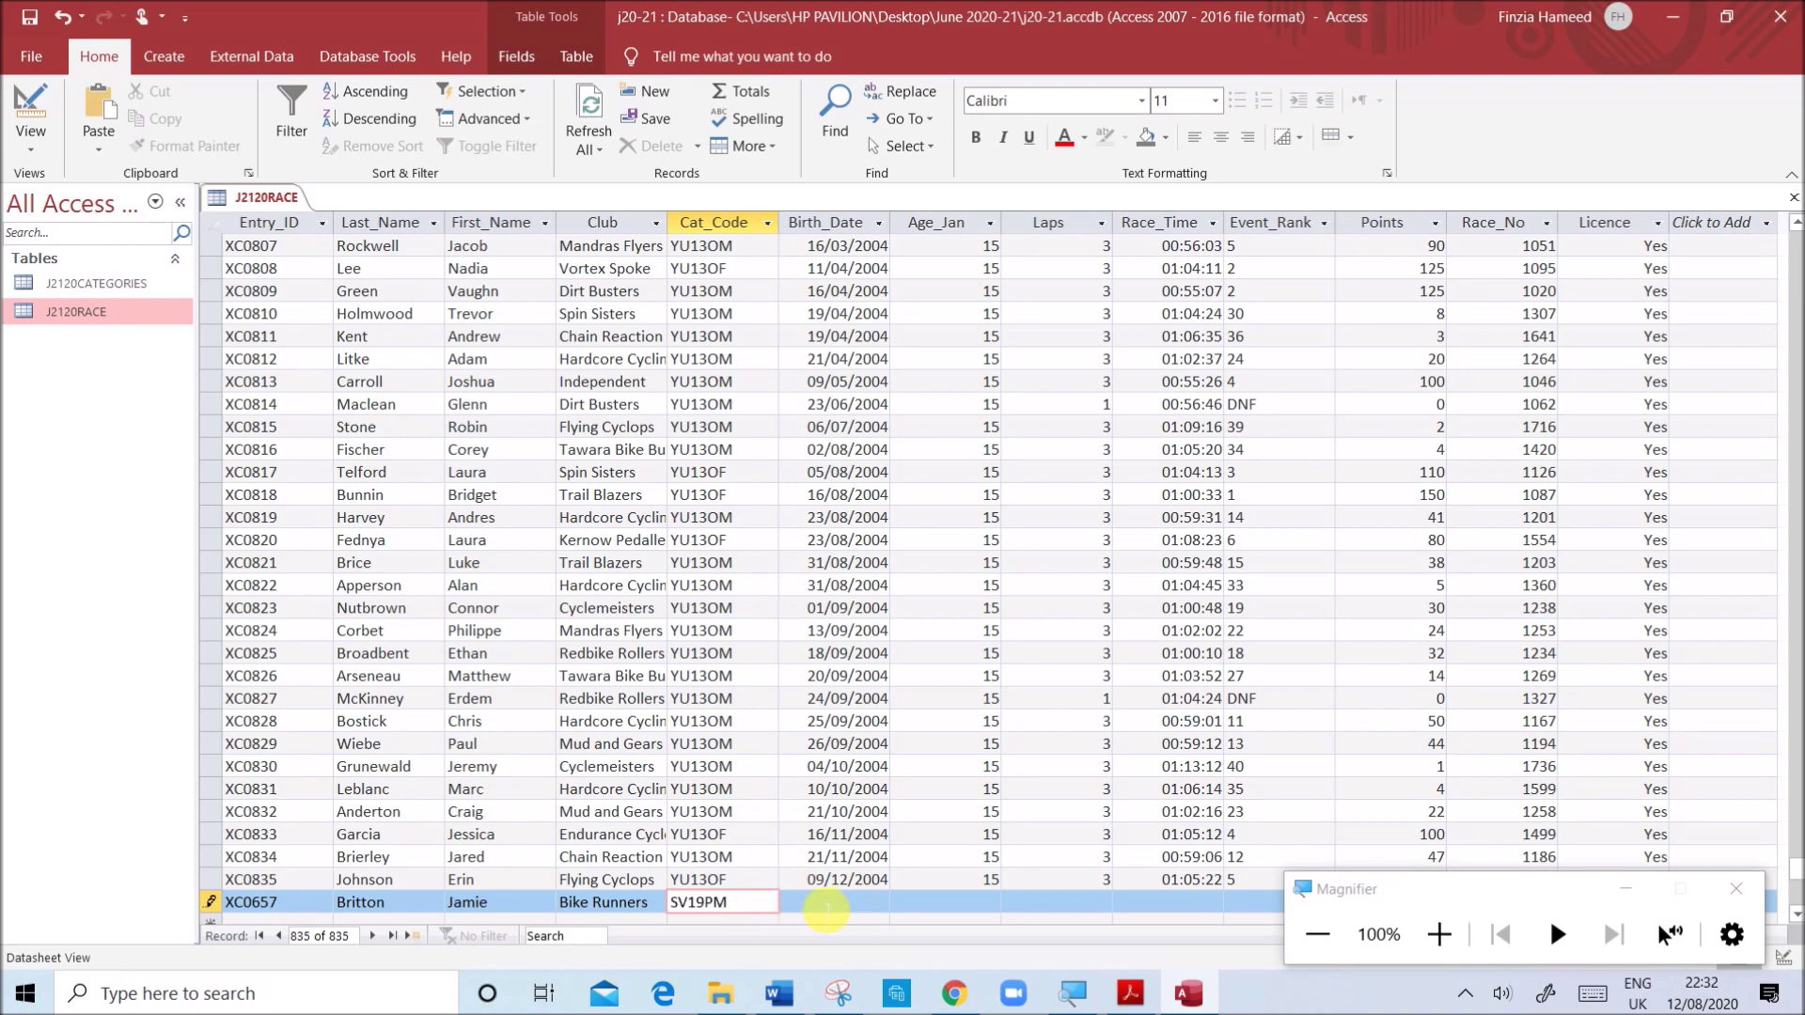
key(Tab)
- Fill in birth date 25/09/1958, age 61, 4 laps and race time 01:15:26
click(1130, 994)
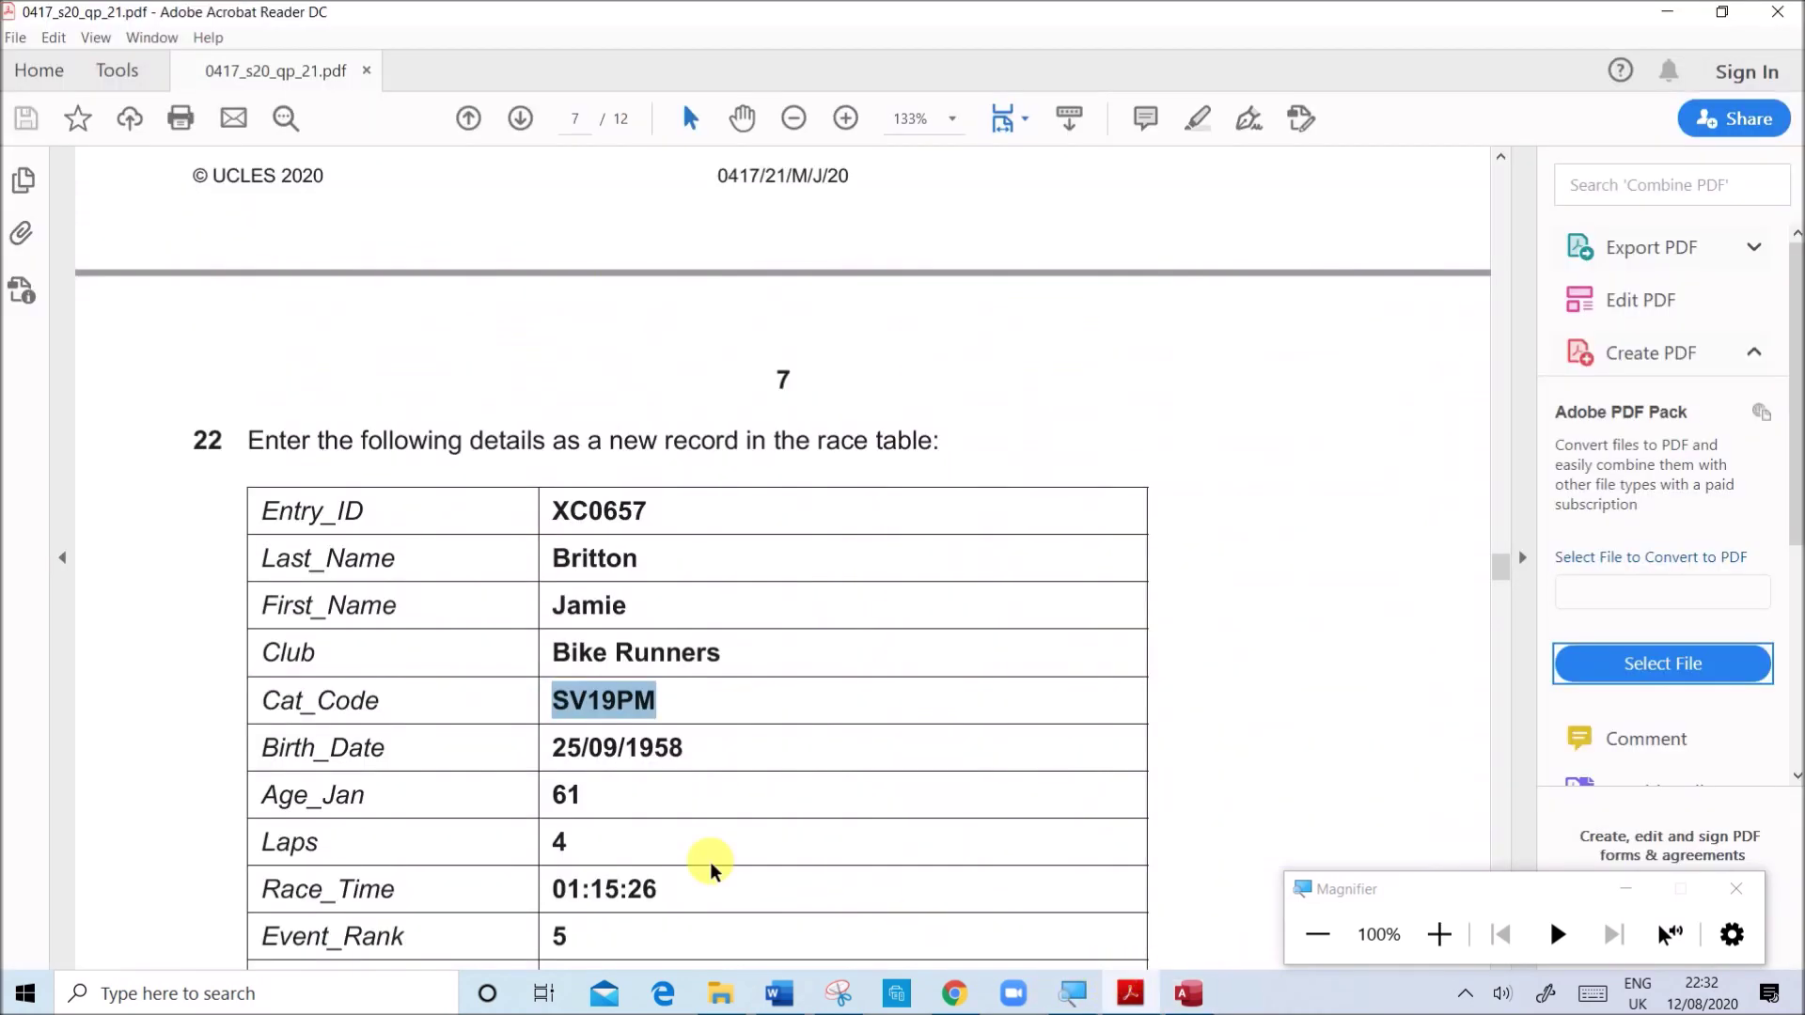
click(592, 746)
drag(553, 750, 692, 761)
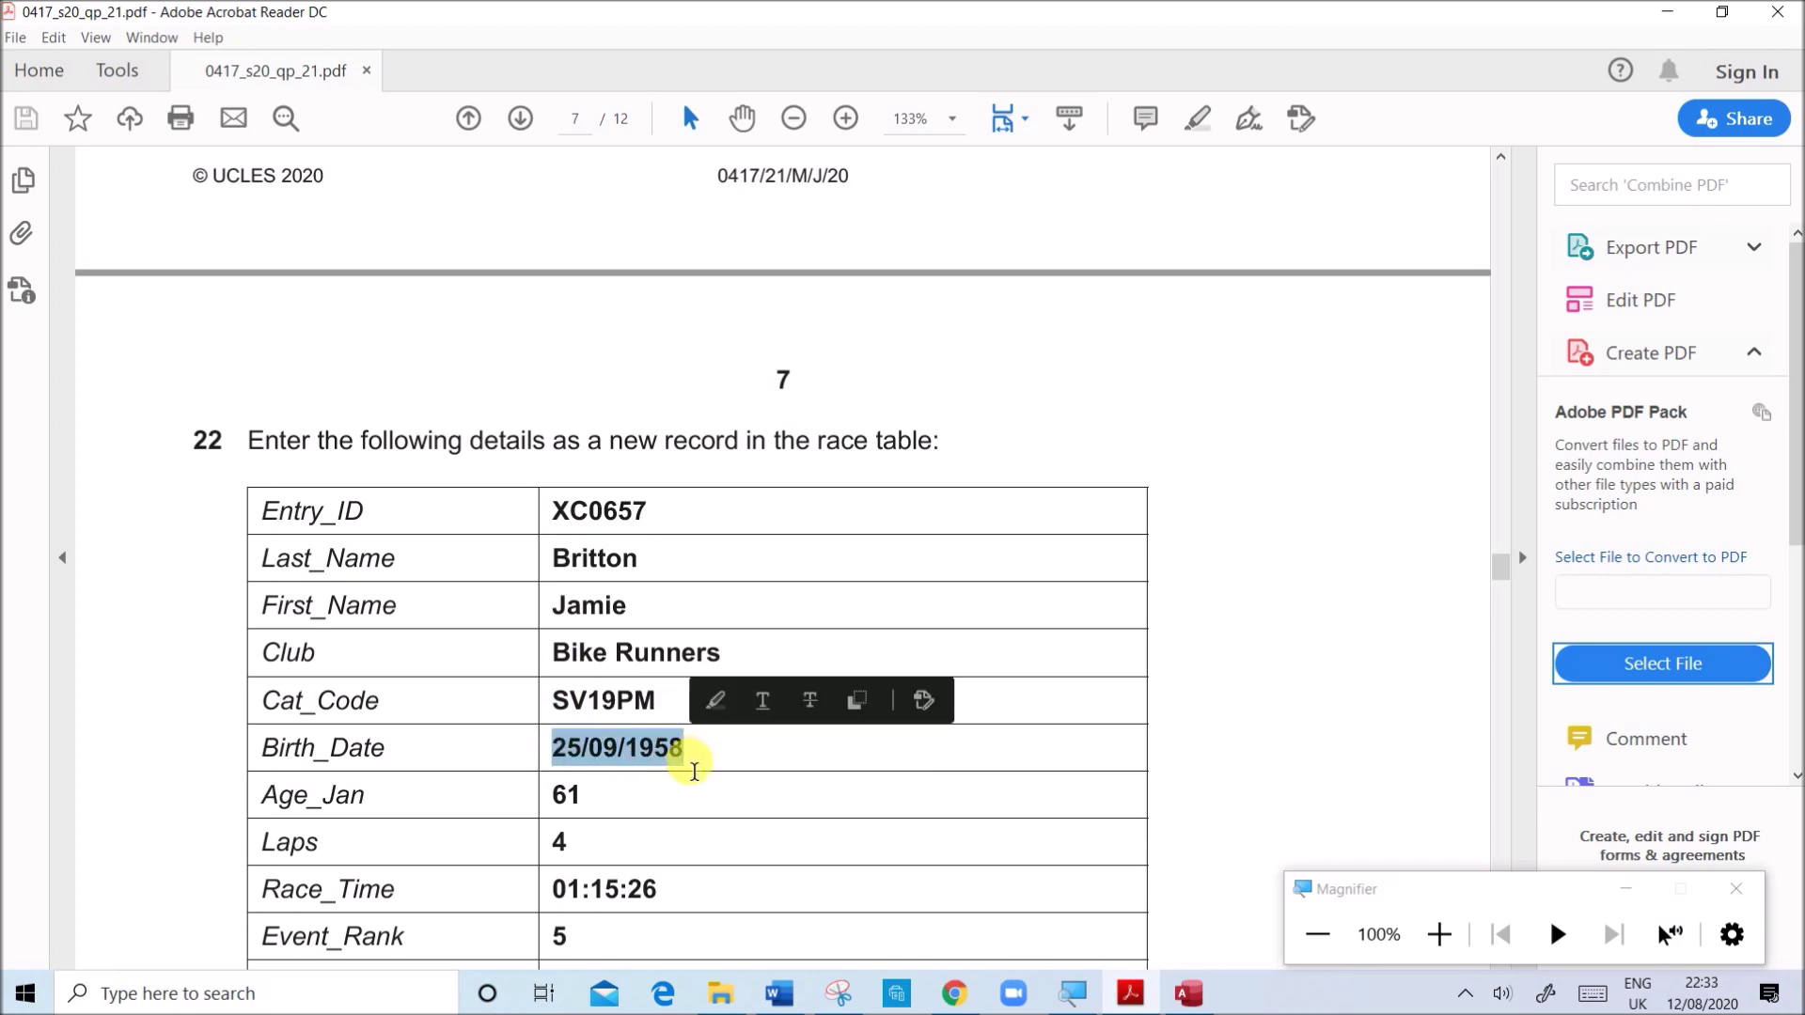
click(1186, 993)
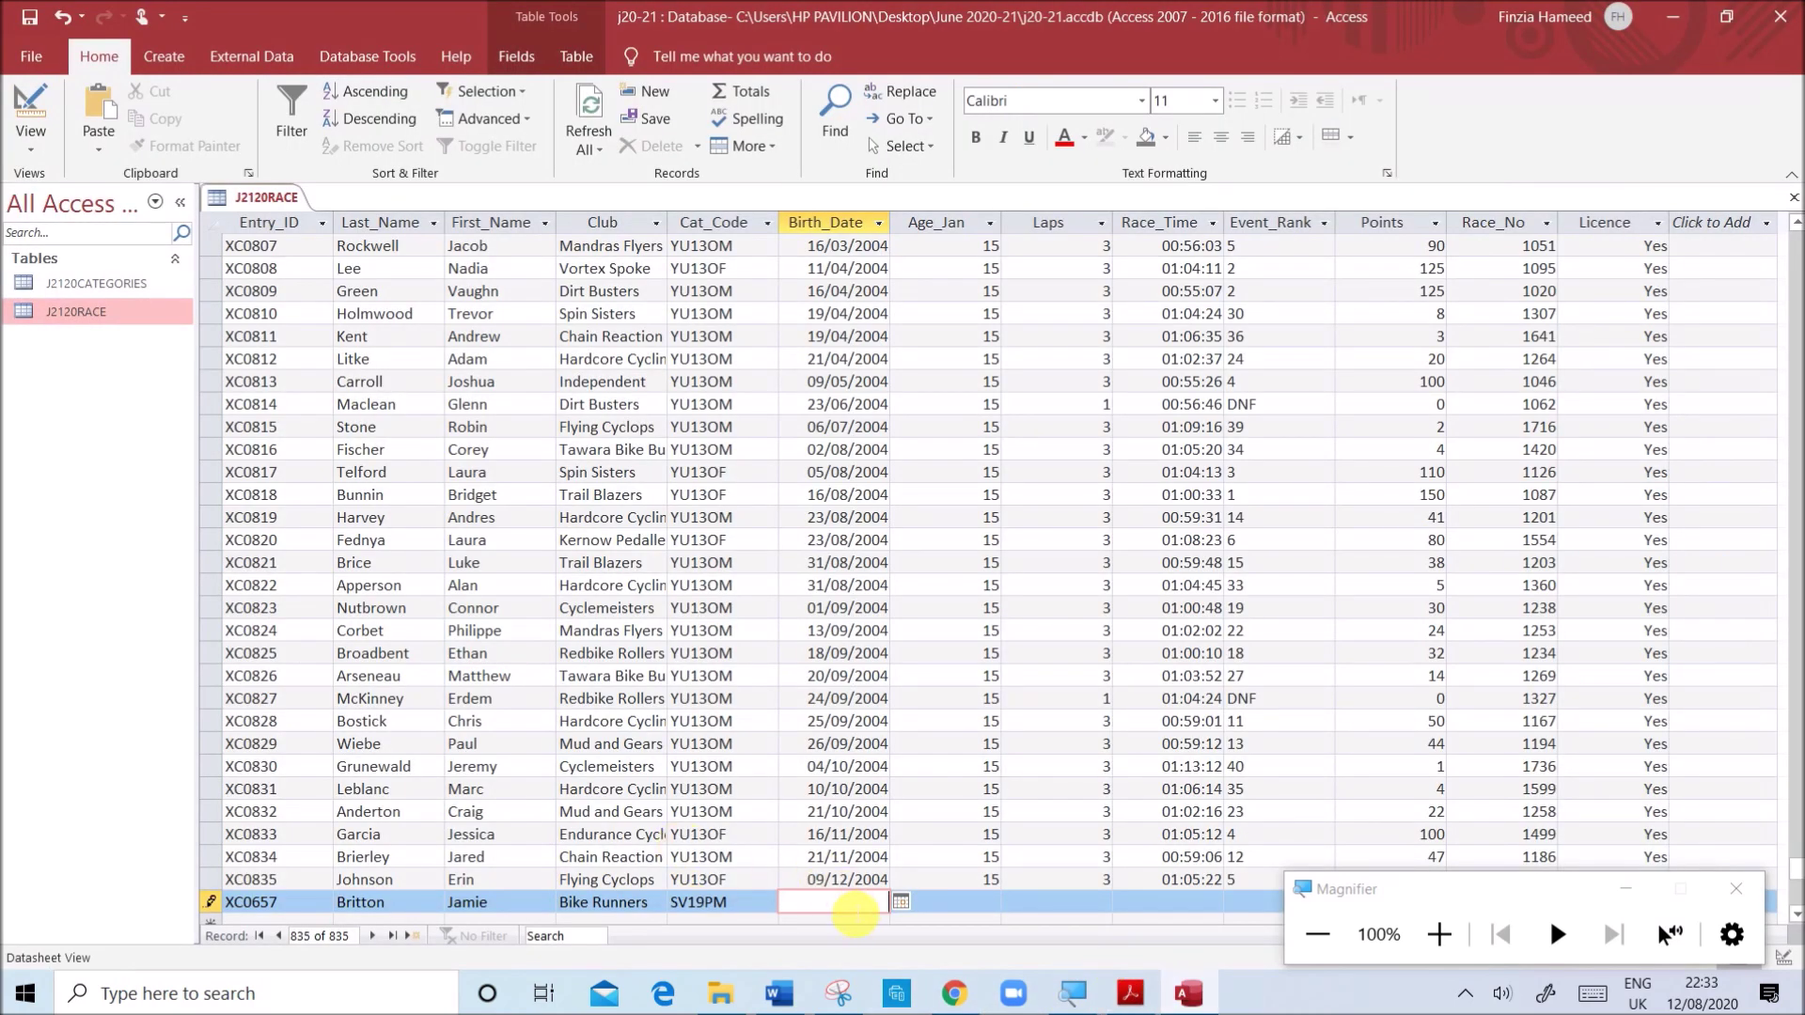
click(933, 893)
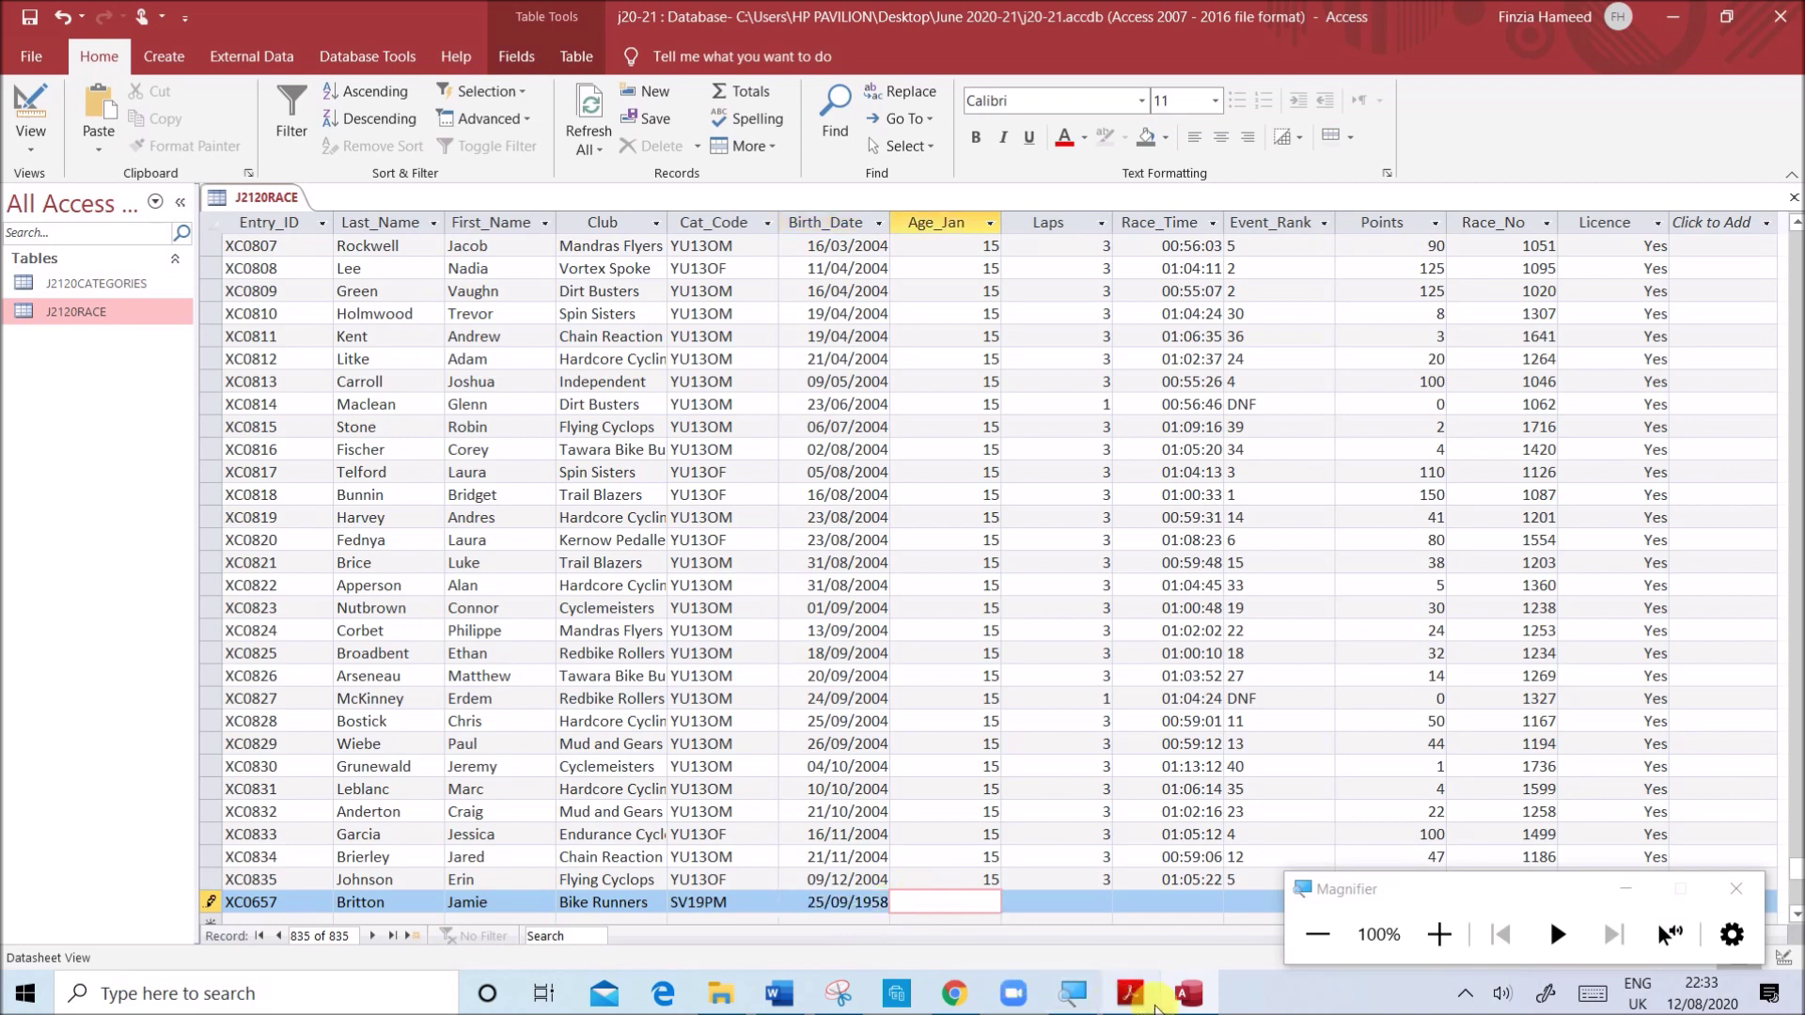
click(1130, 994)
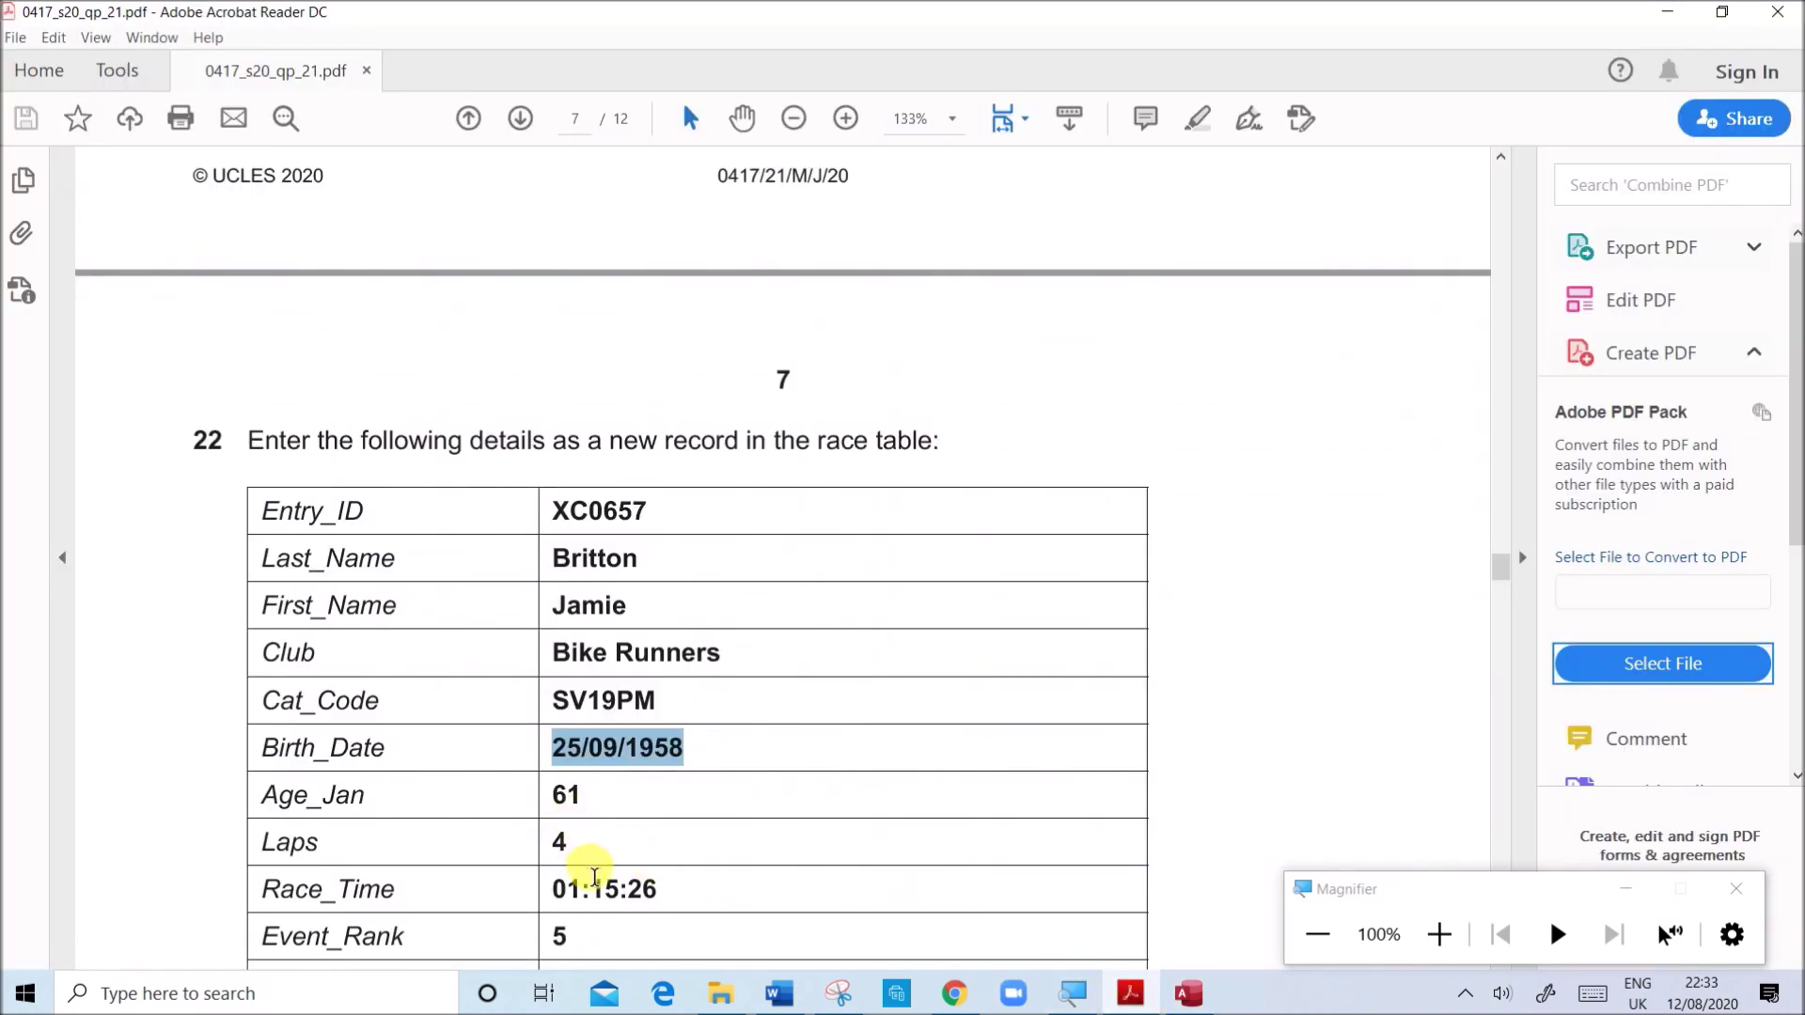
click(1188, 993)
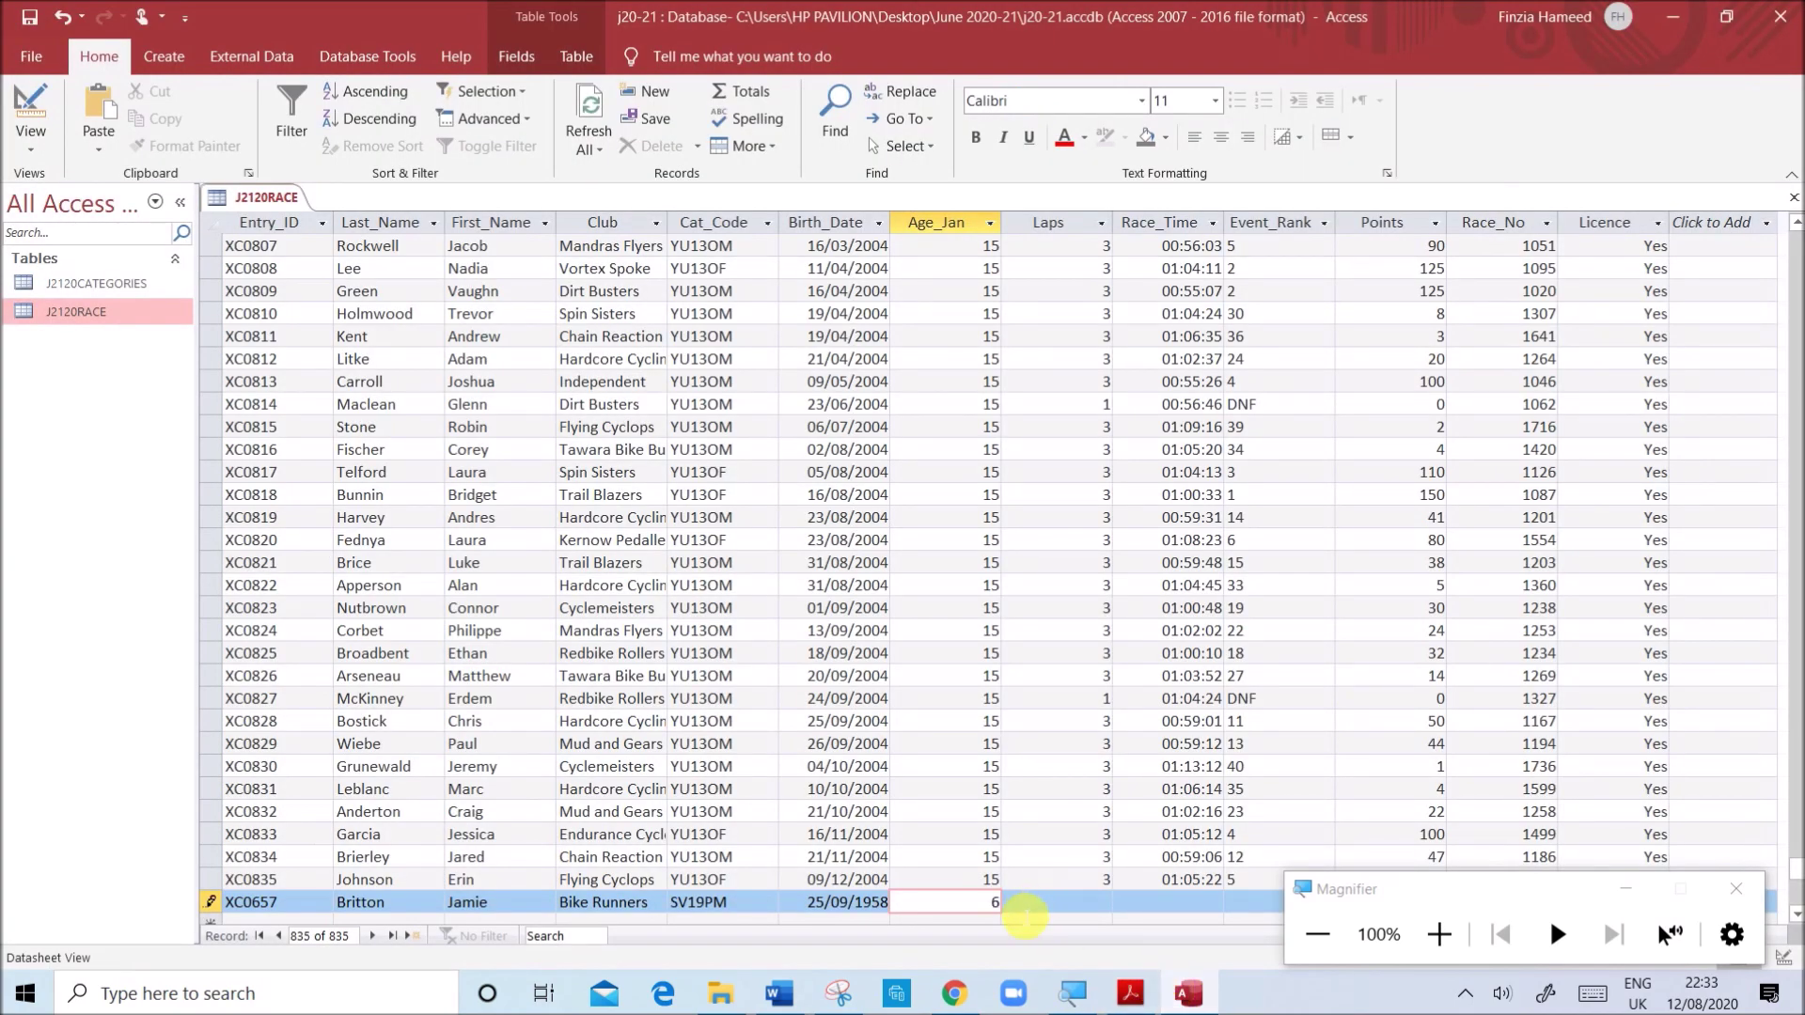
click(1064, 910)
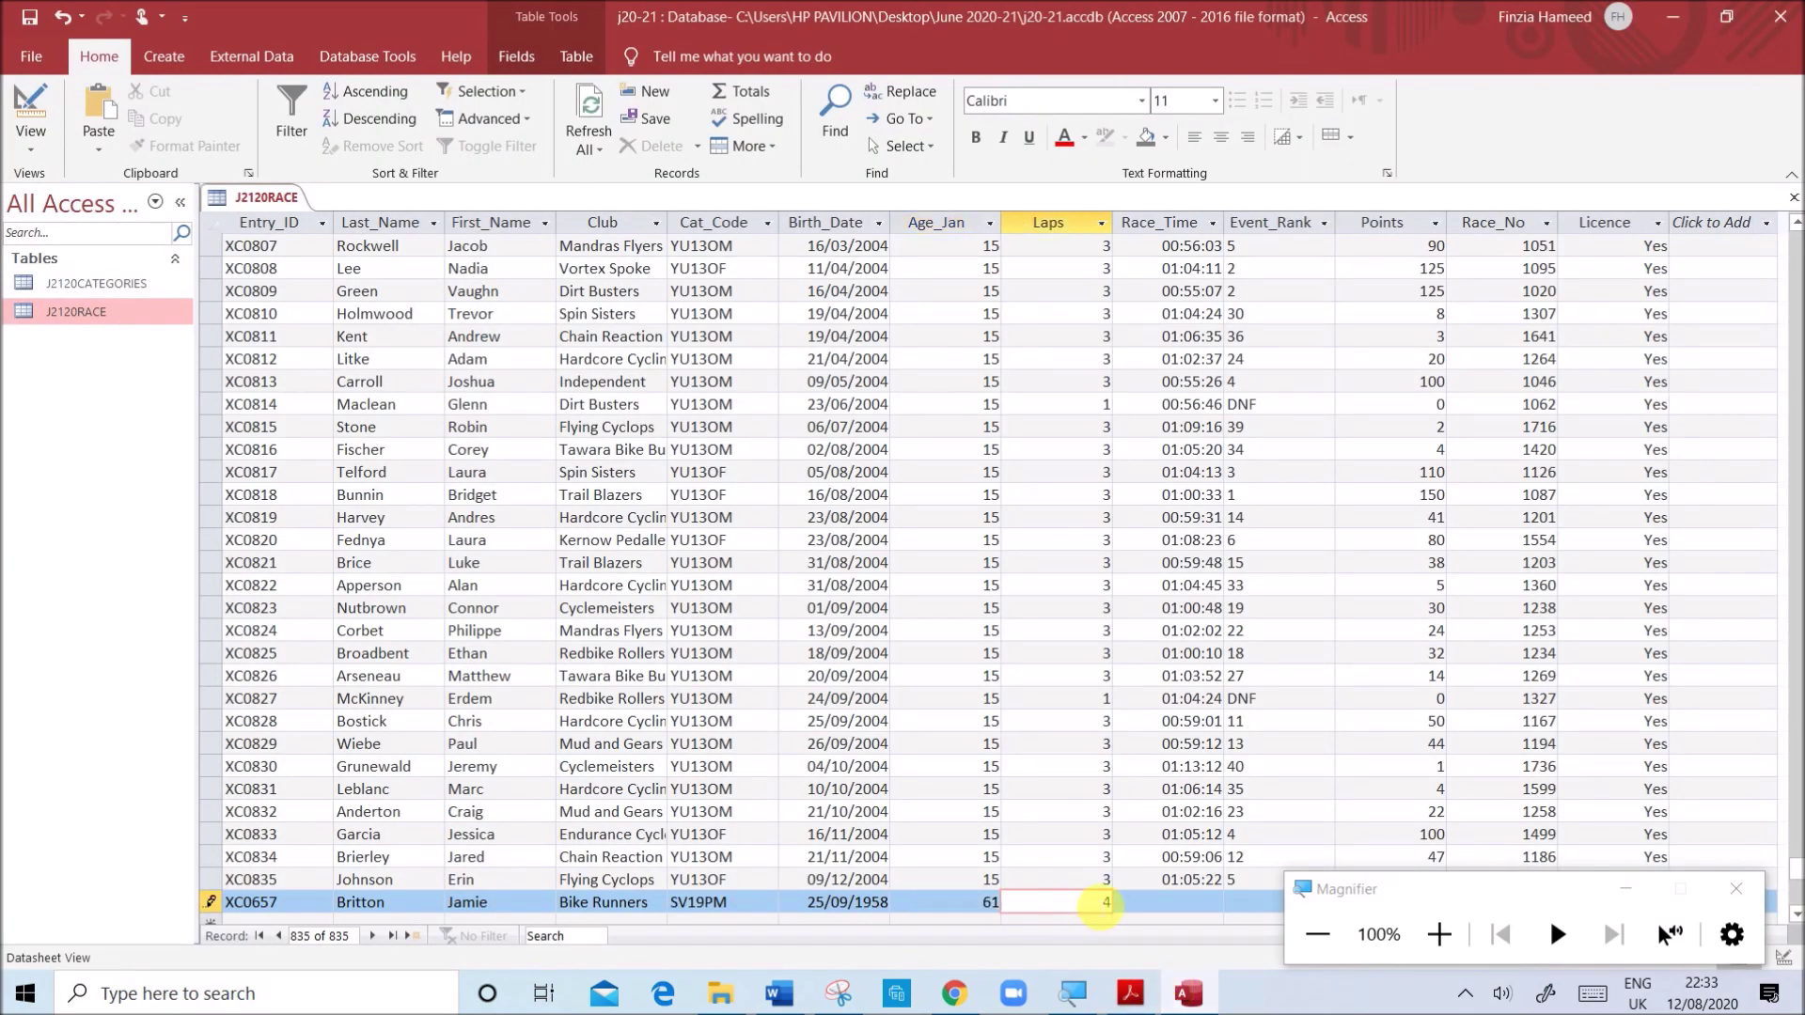
key(Tab)
click(1130, 994)
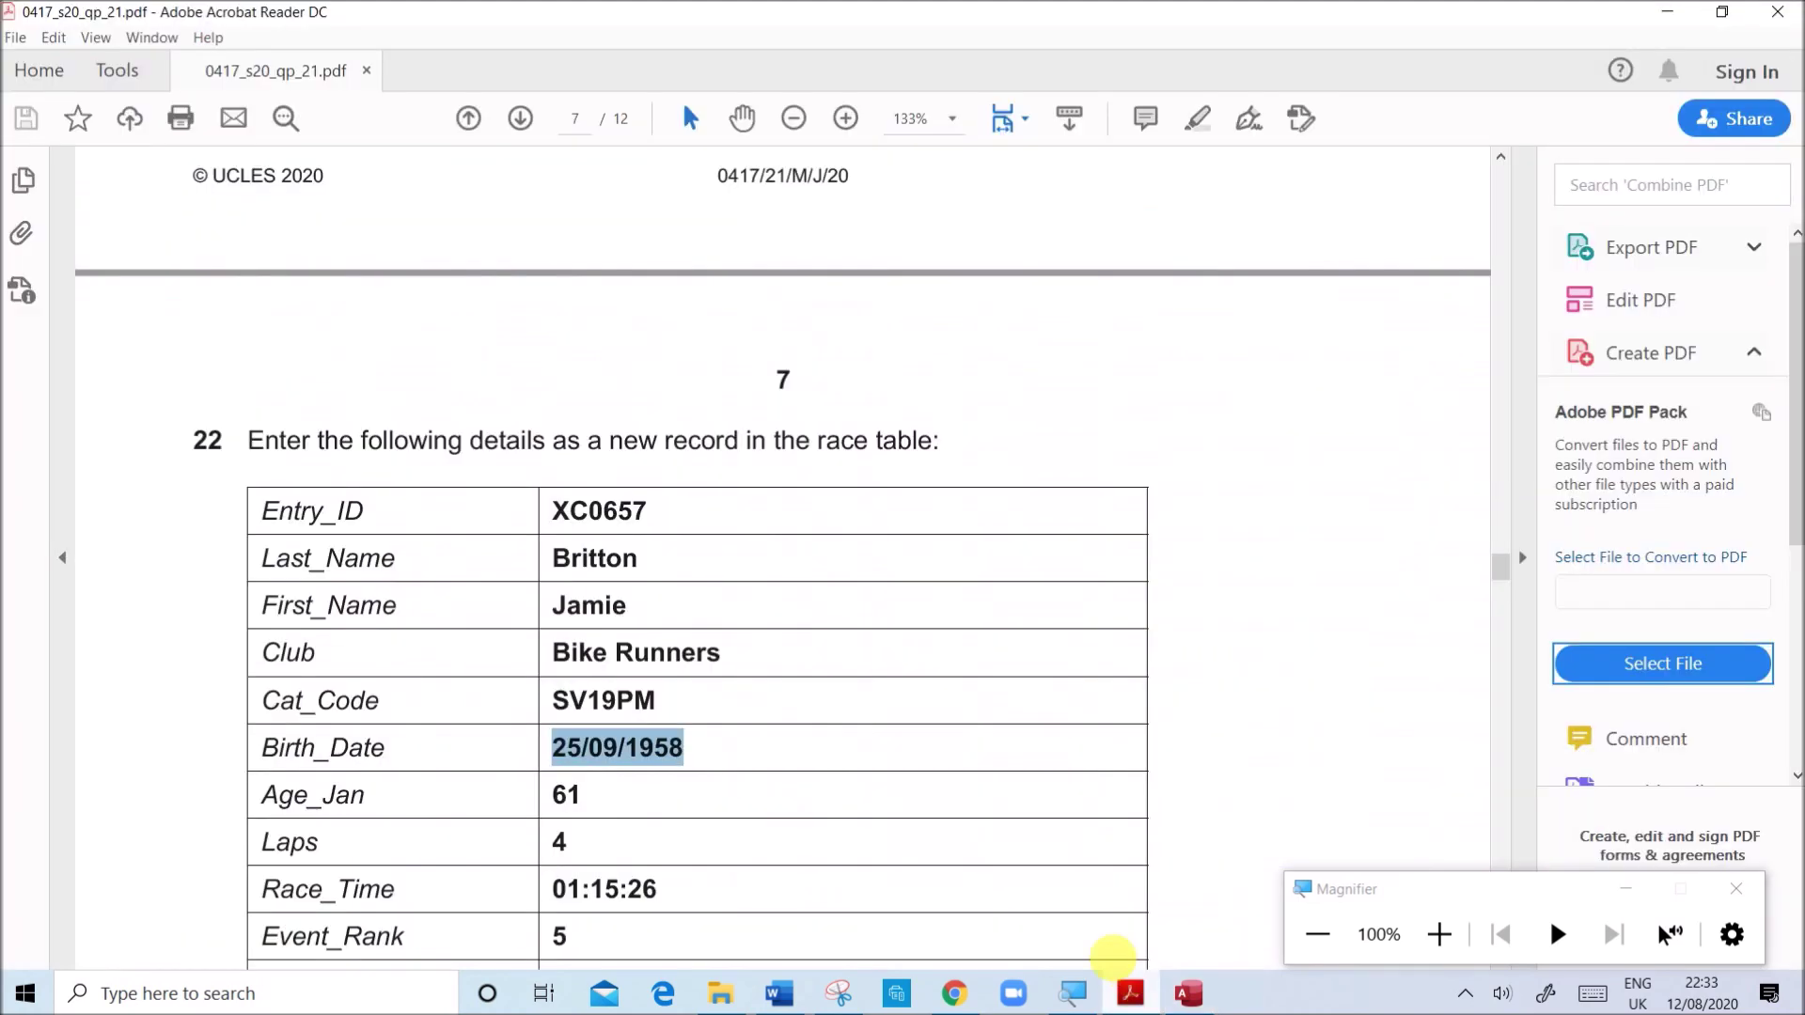
drag(564, 905, 667, 897)
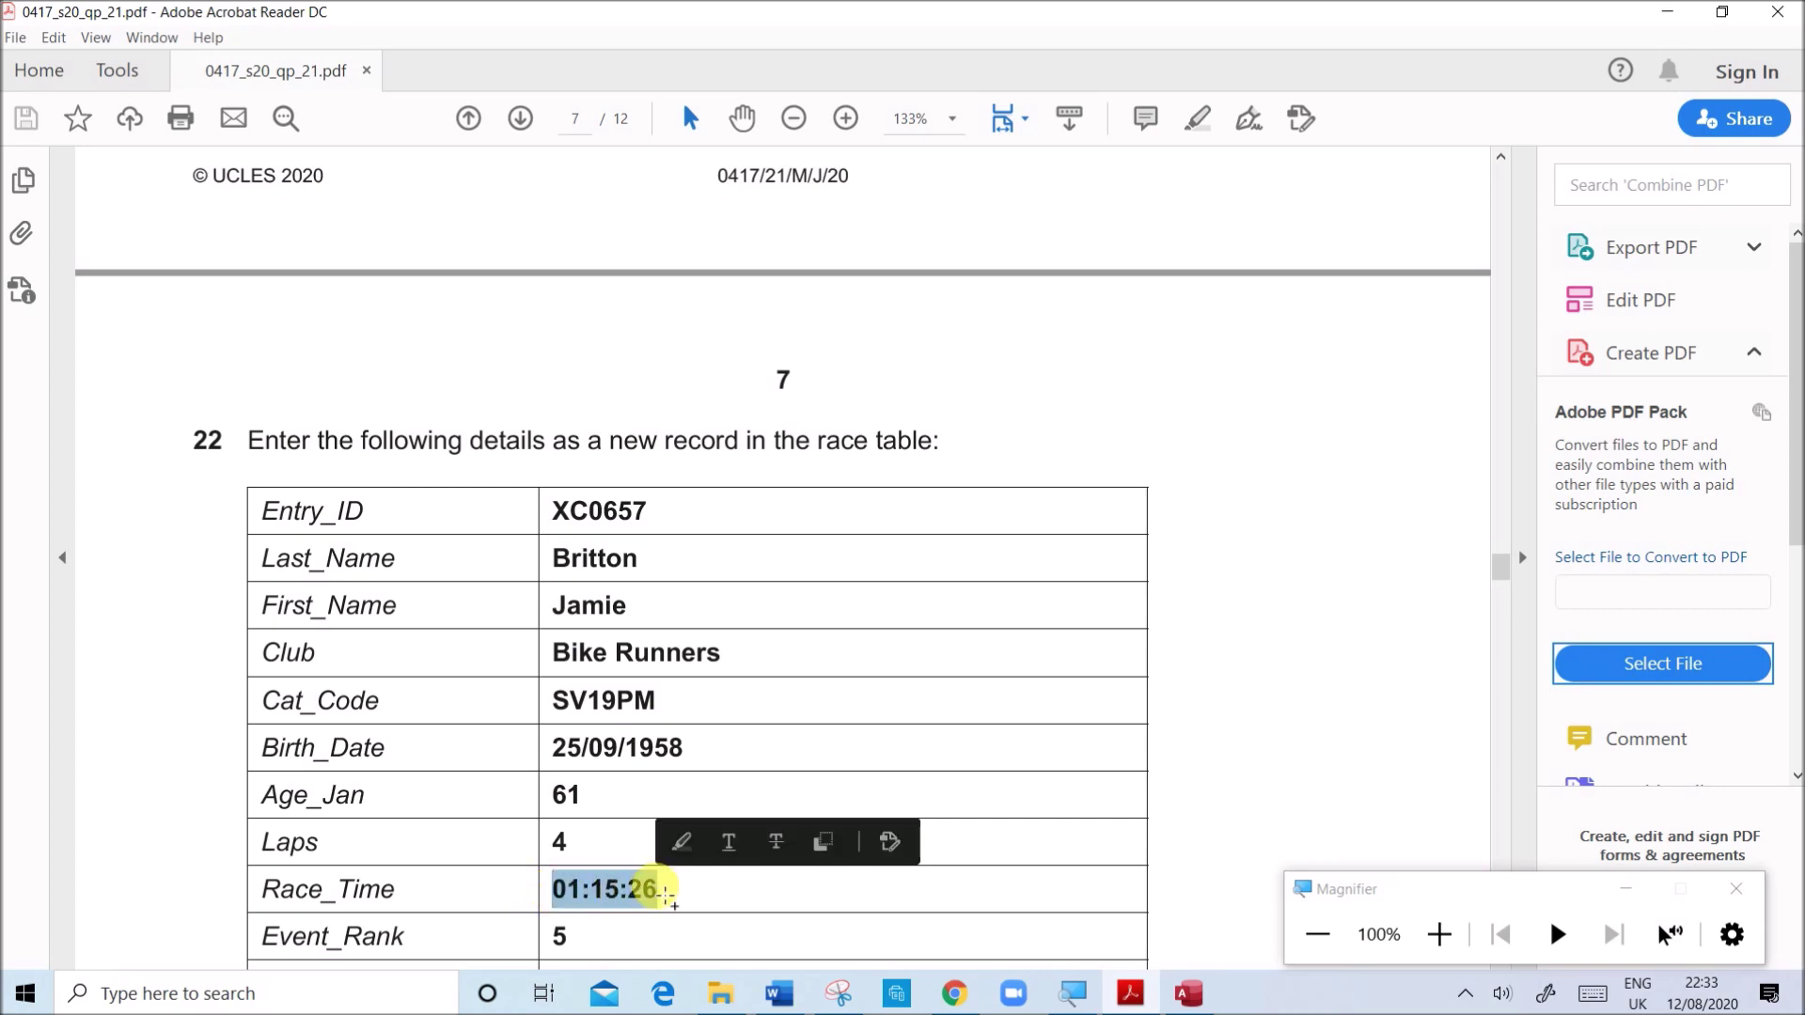
click(1189, 993)
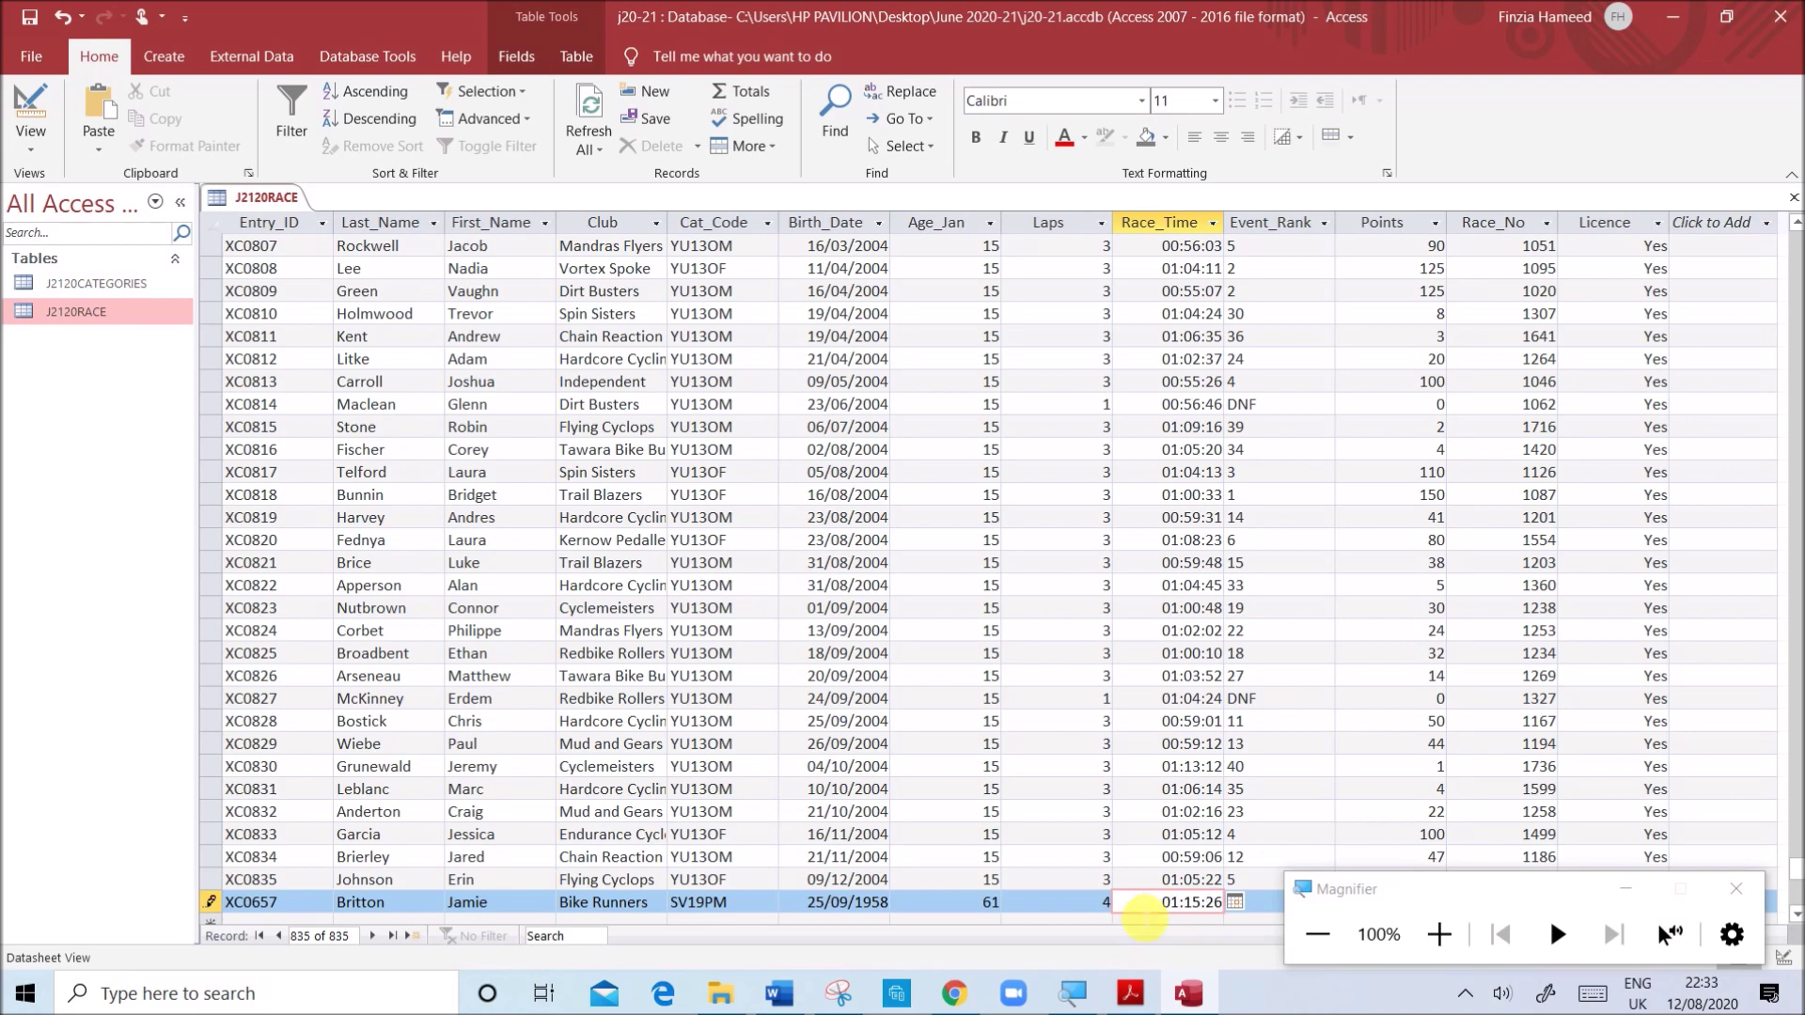
drag(1420, 750, 1413, 683)
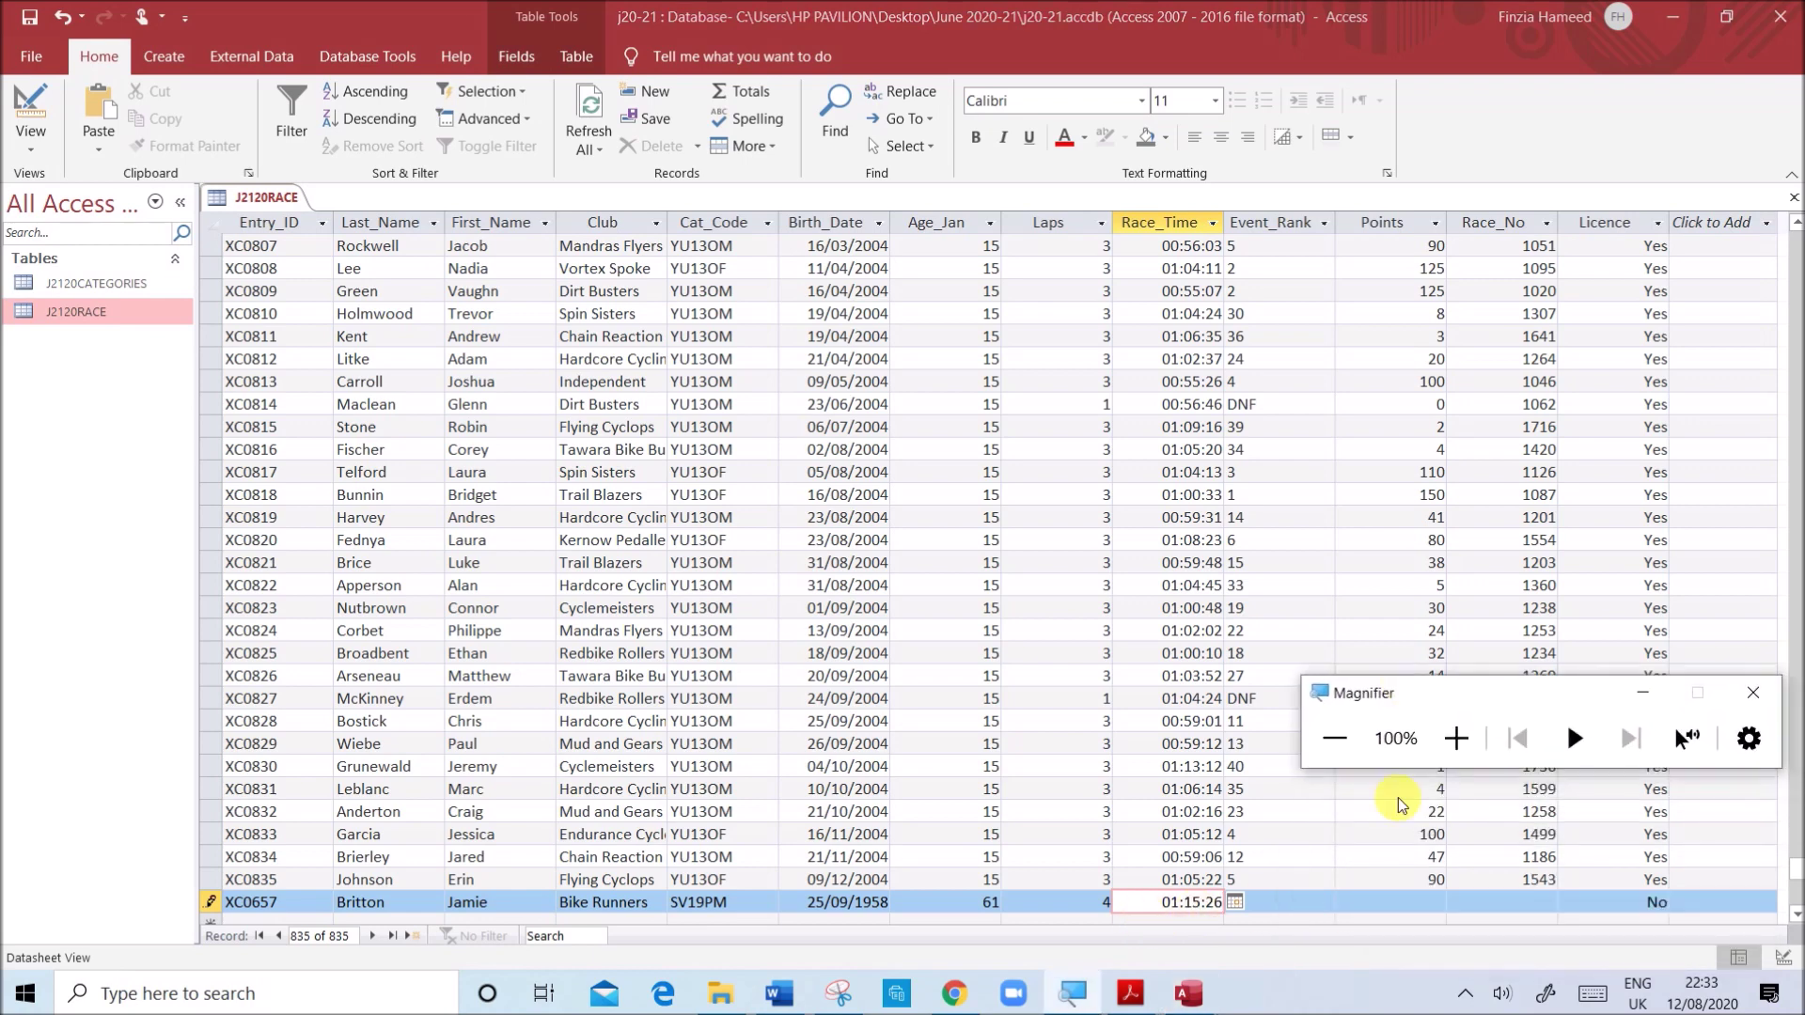
- Enter Event_Rank 5, Points 90 and Race_No 1162 for the new record
click(1316, 900)
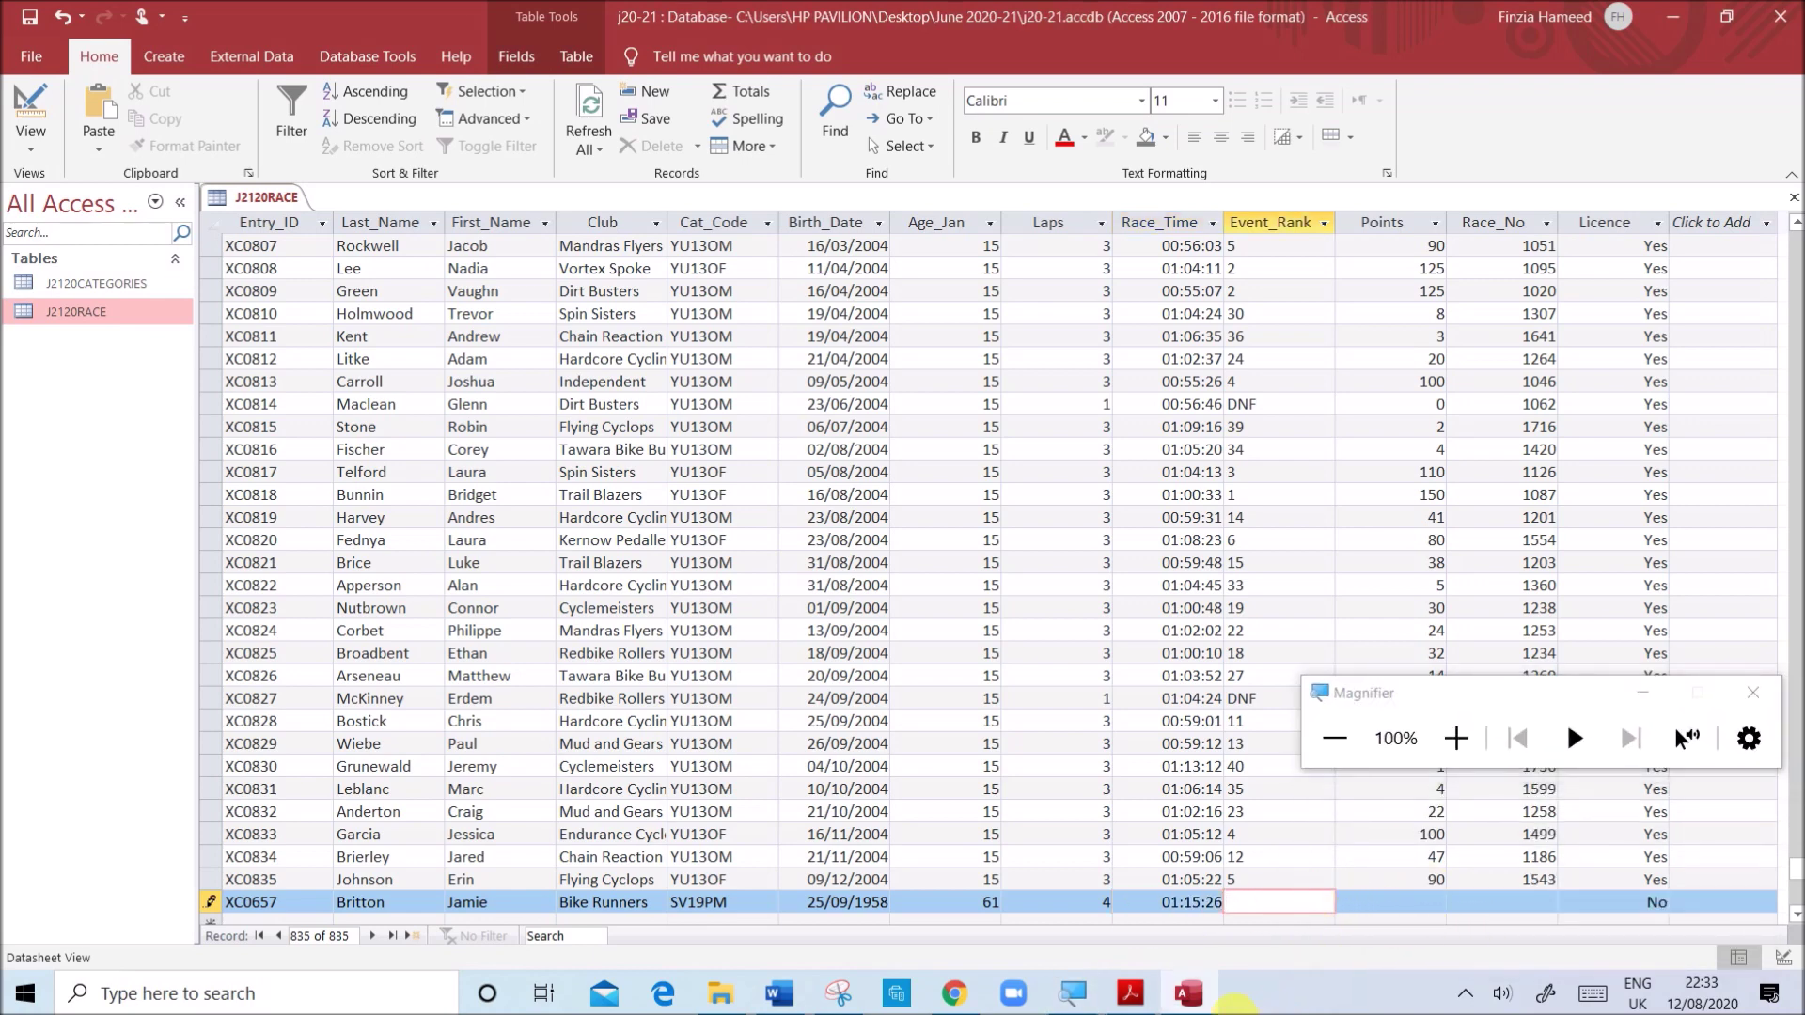
click(1129, 993)
scroll(775, 895, down, 5)
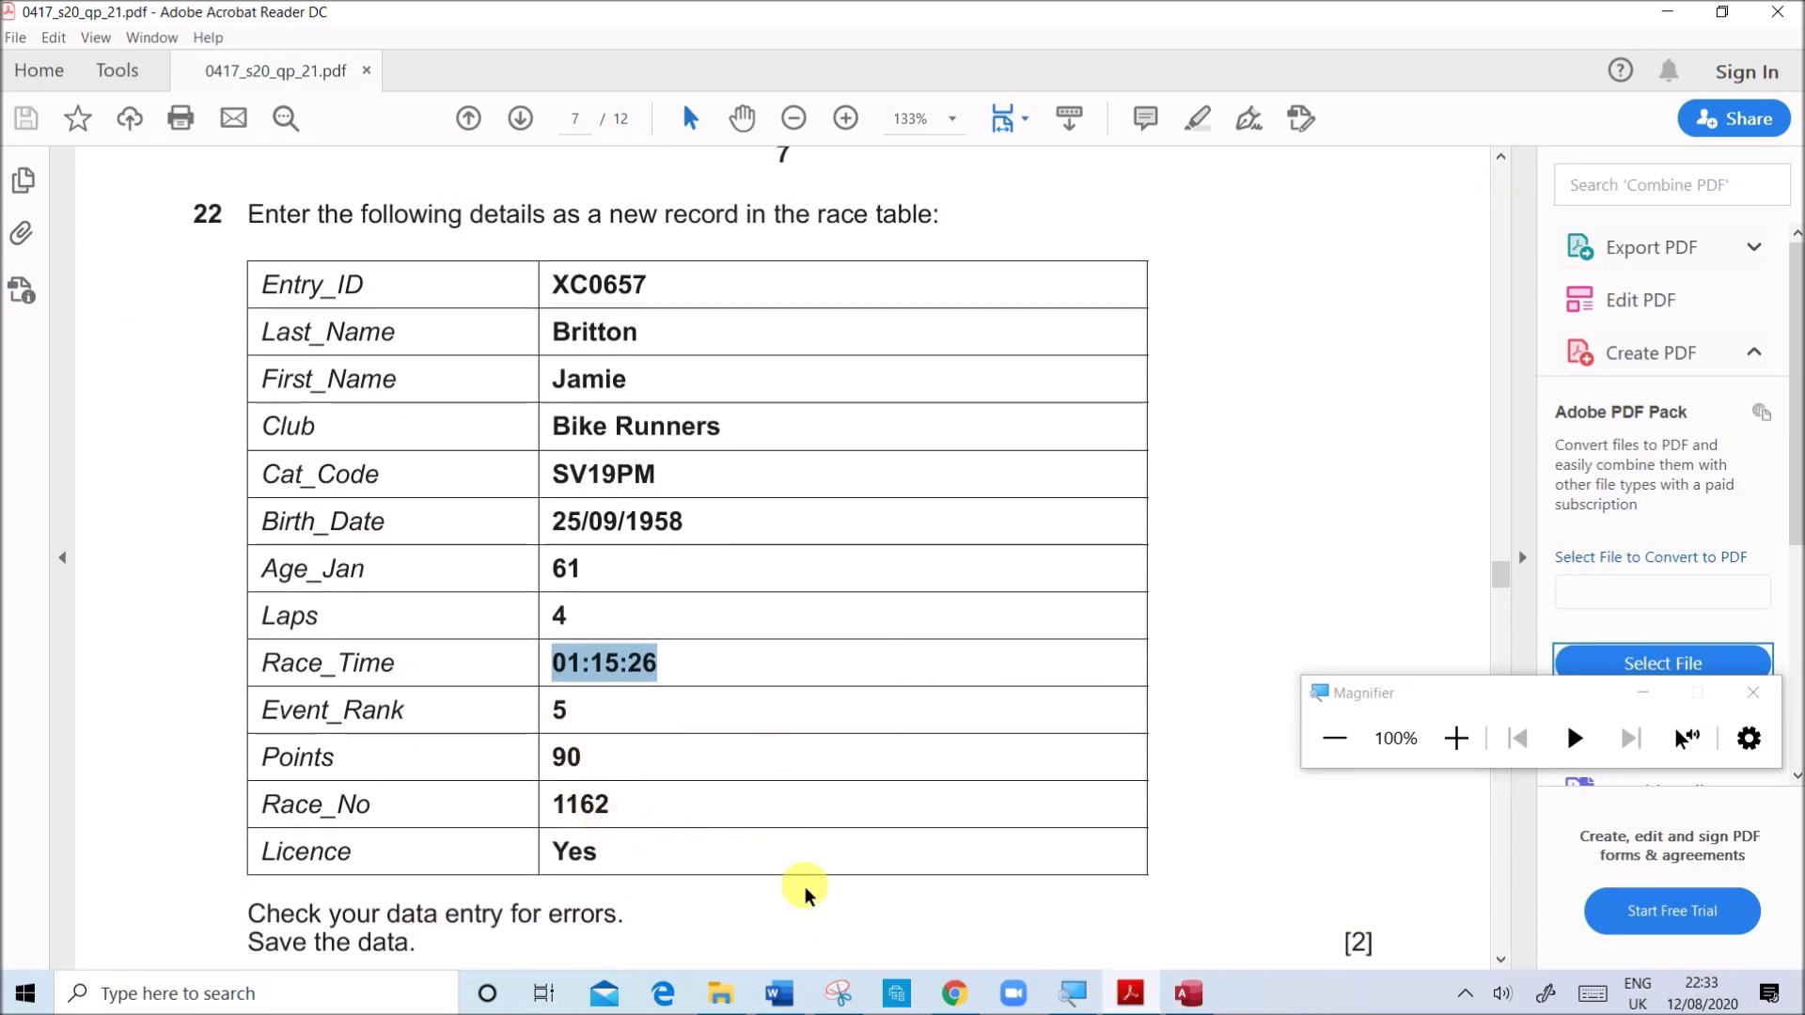
click(1212, 1002)
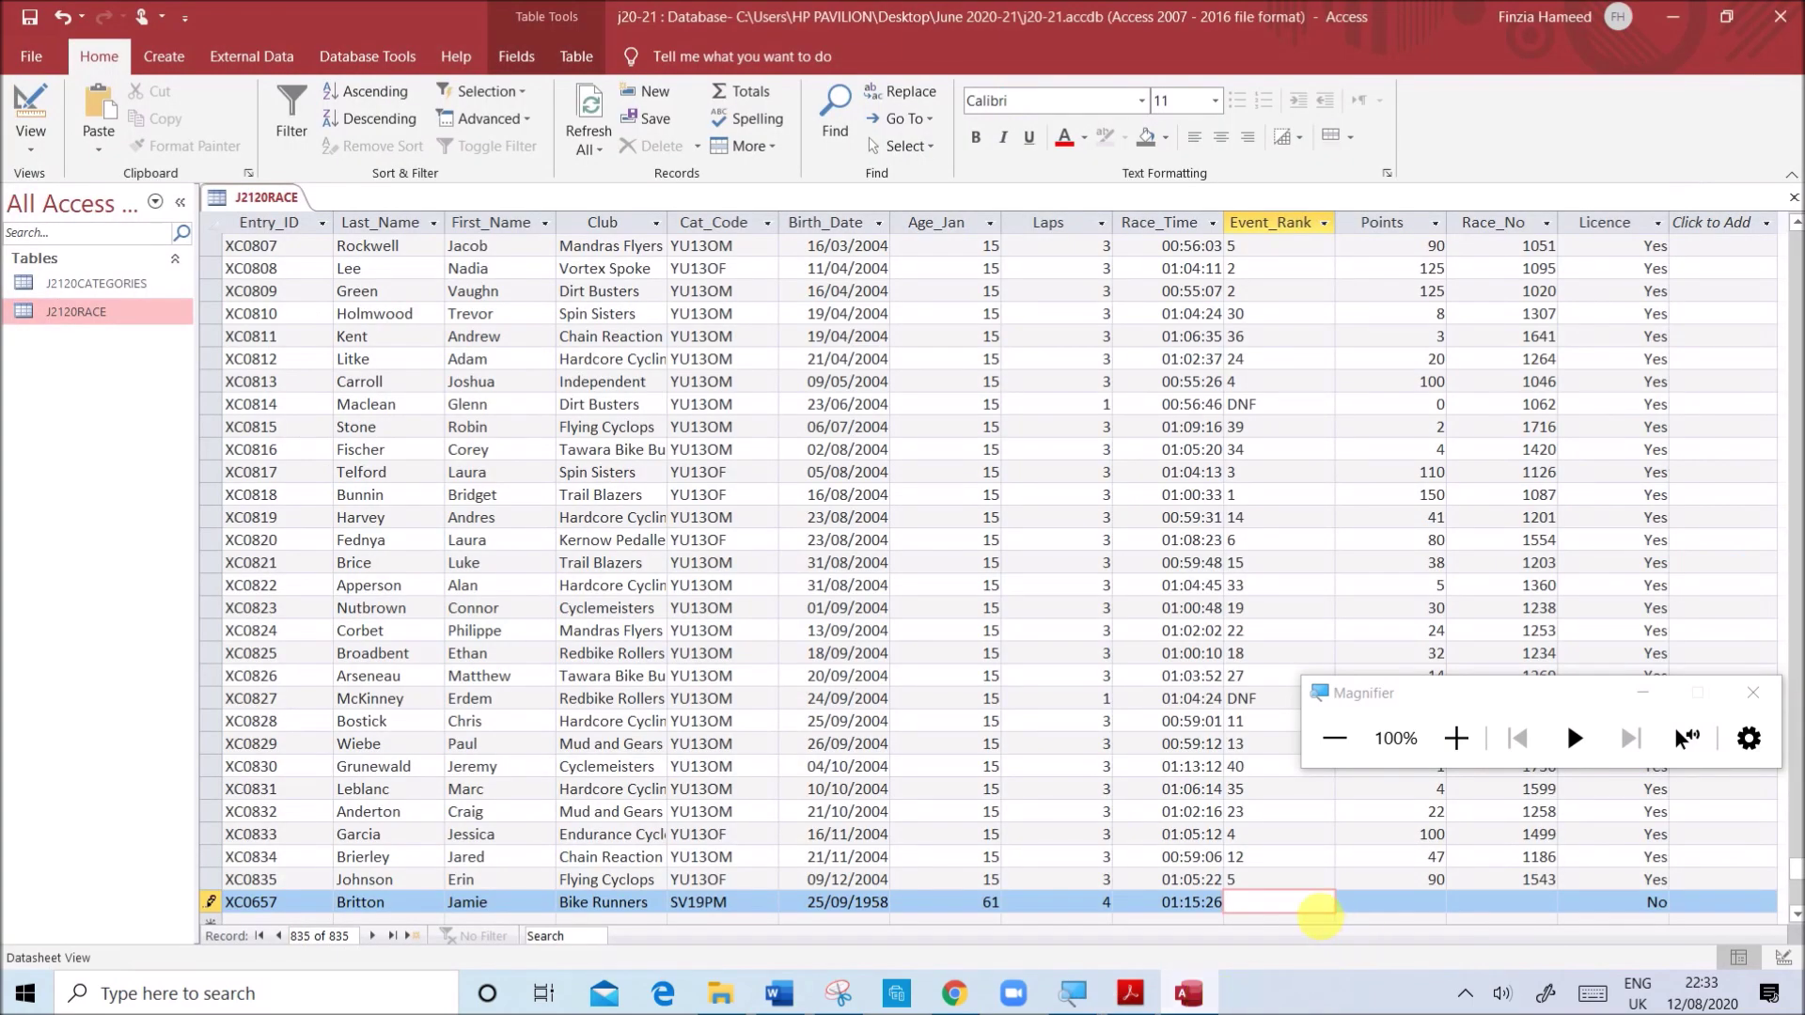
click(1400, 907)
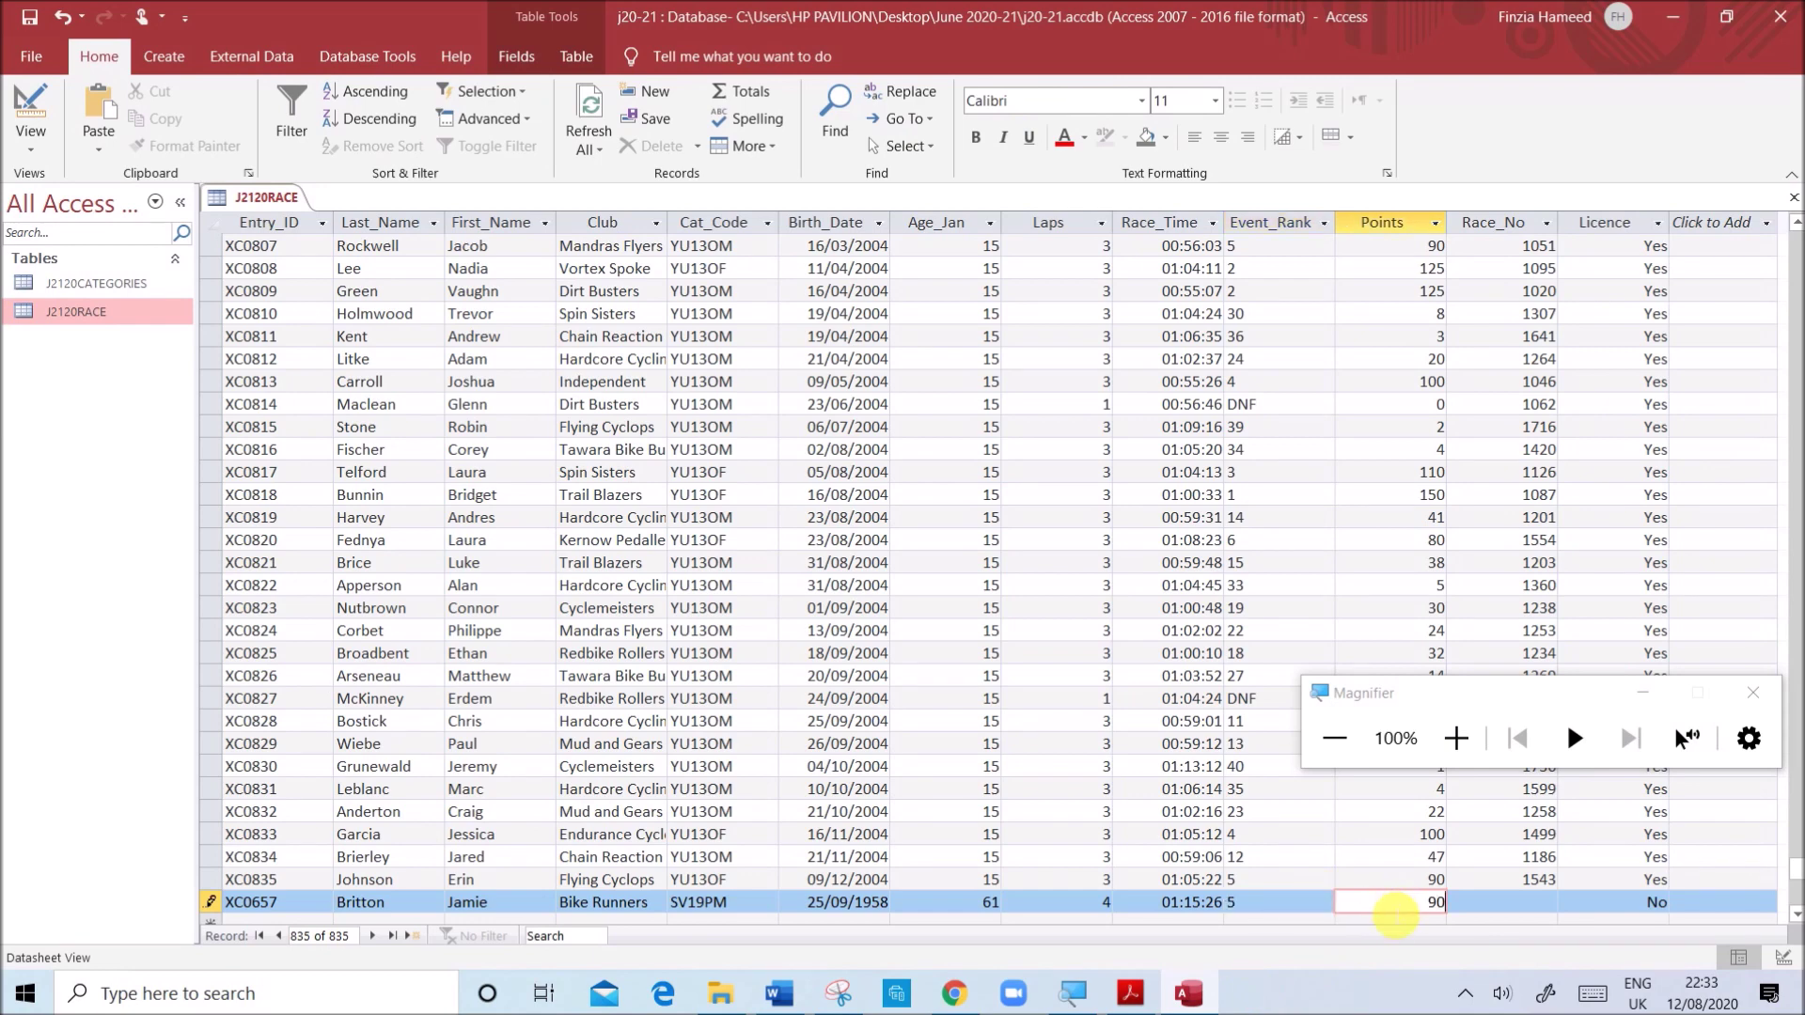
key(Tab)
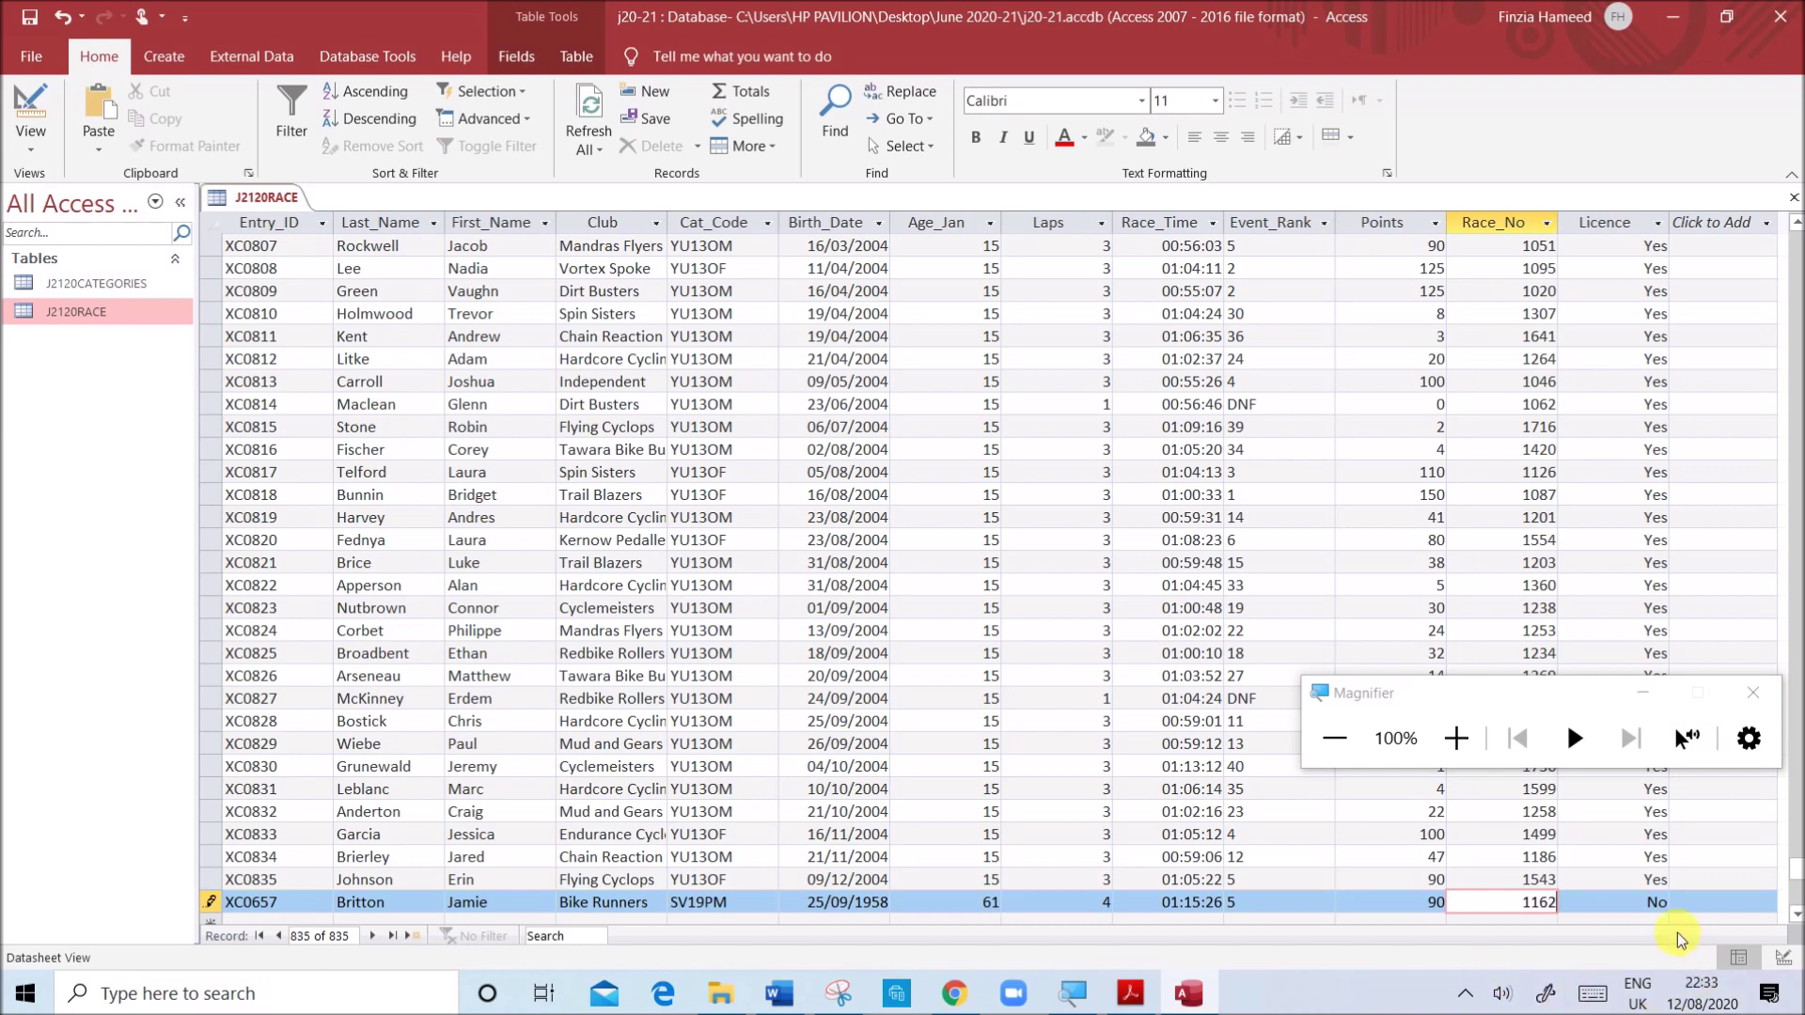
- Correct the record's Licence value to Yes
click(1640, 900)
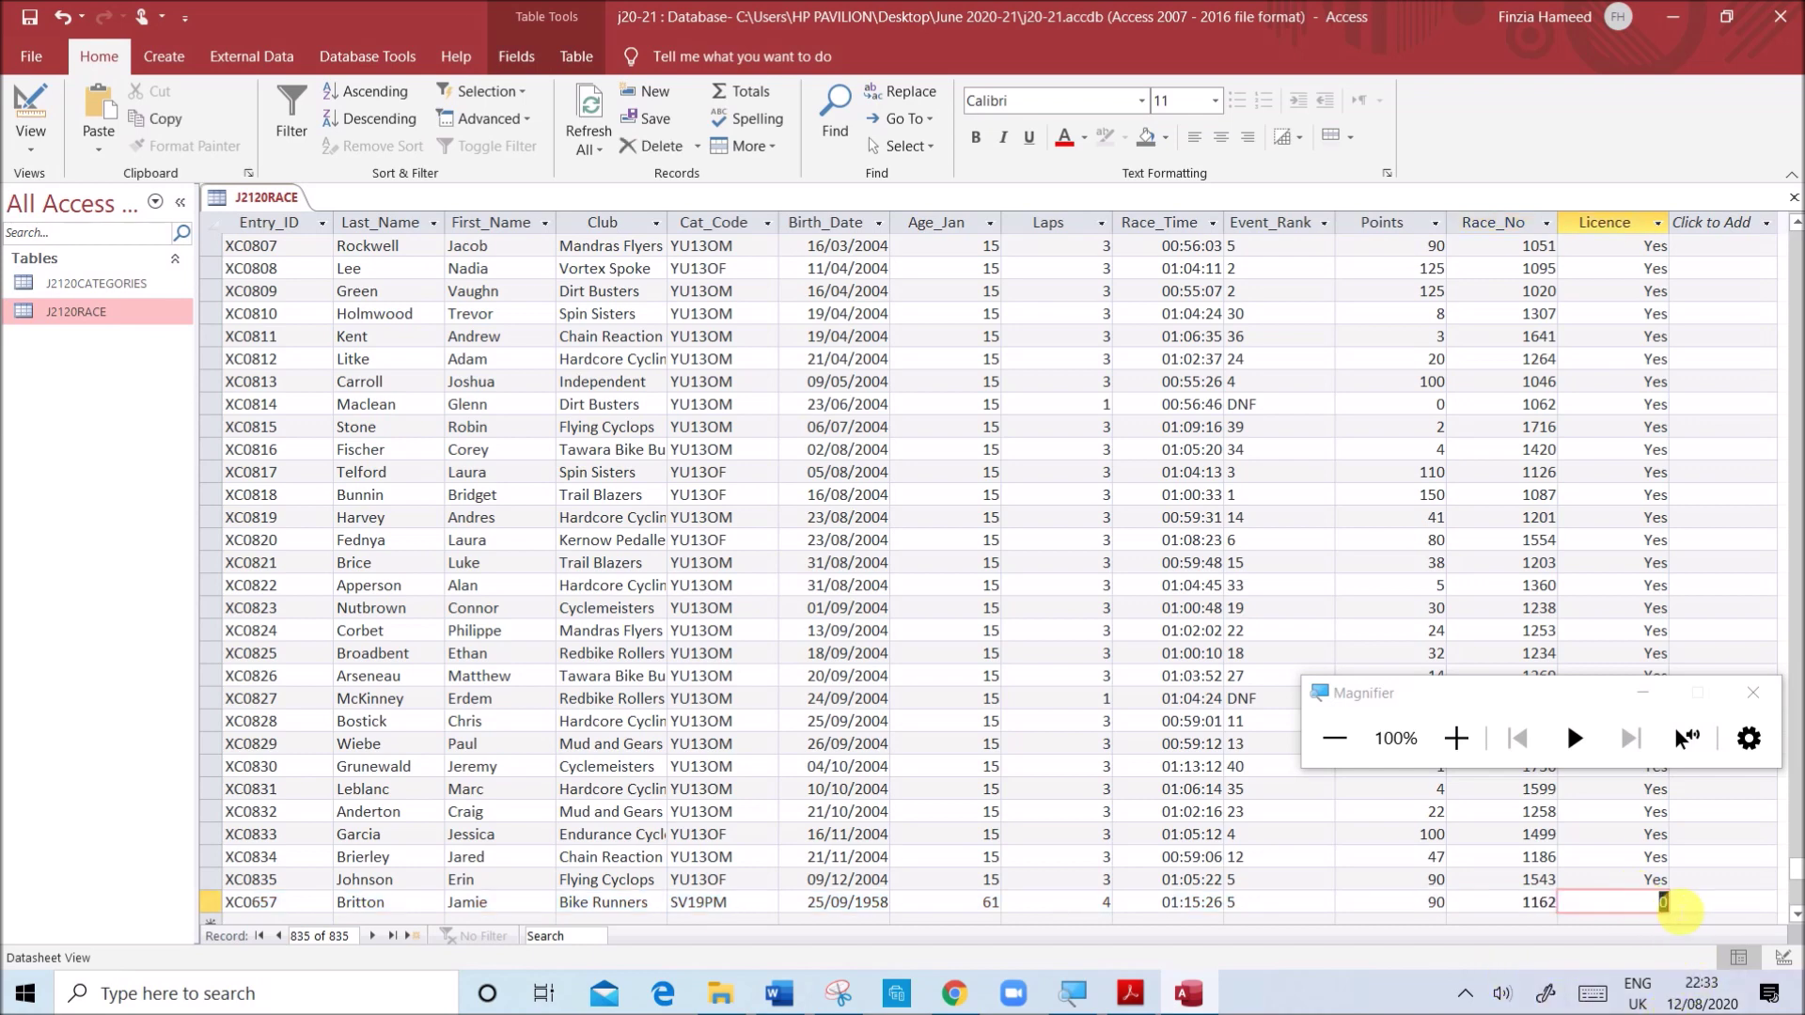
click(1679, 911)
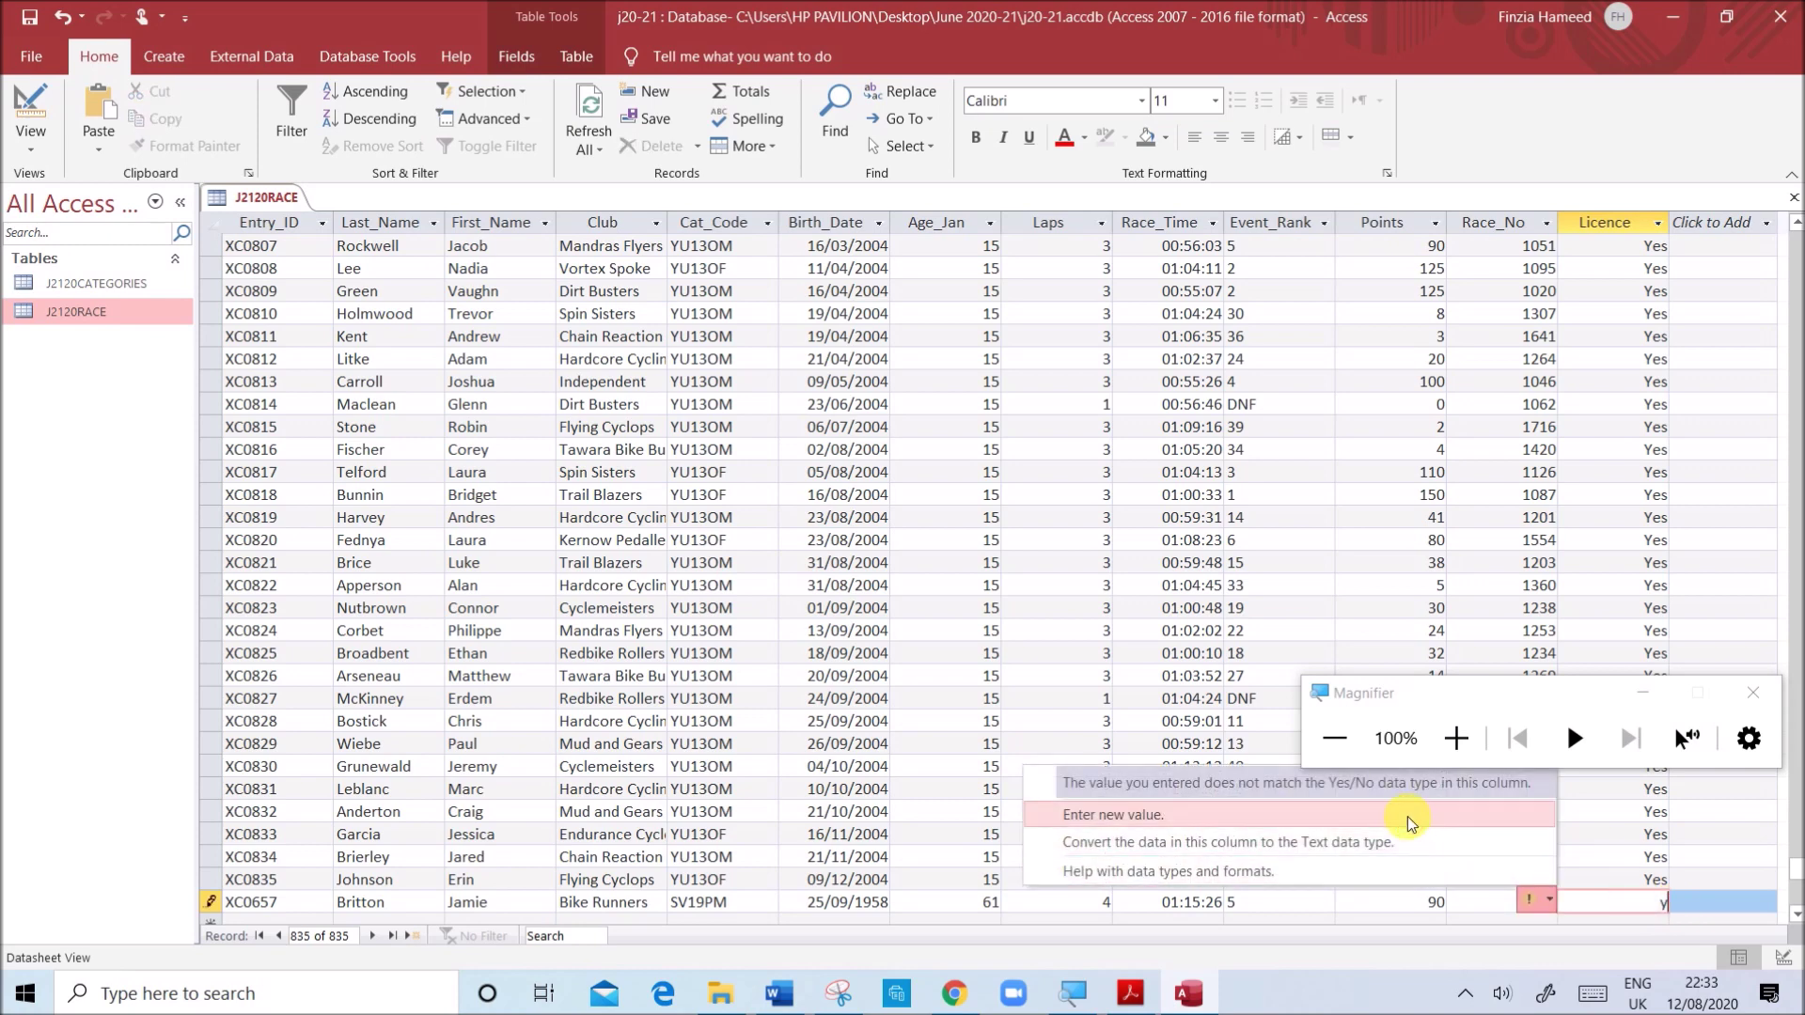
click(1410, 823)
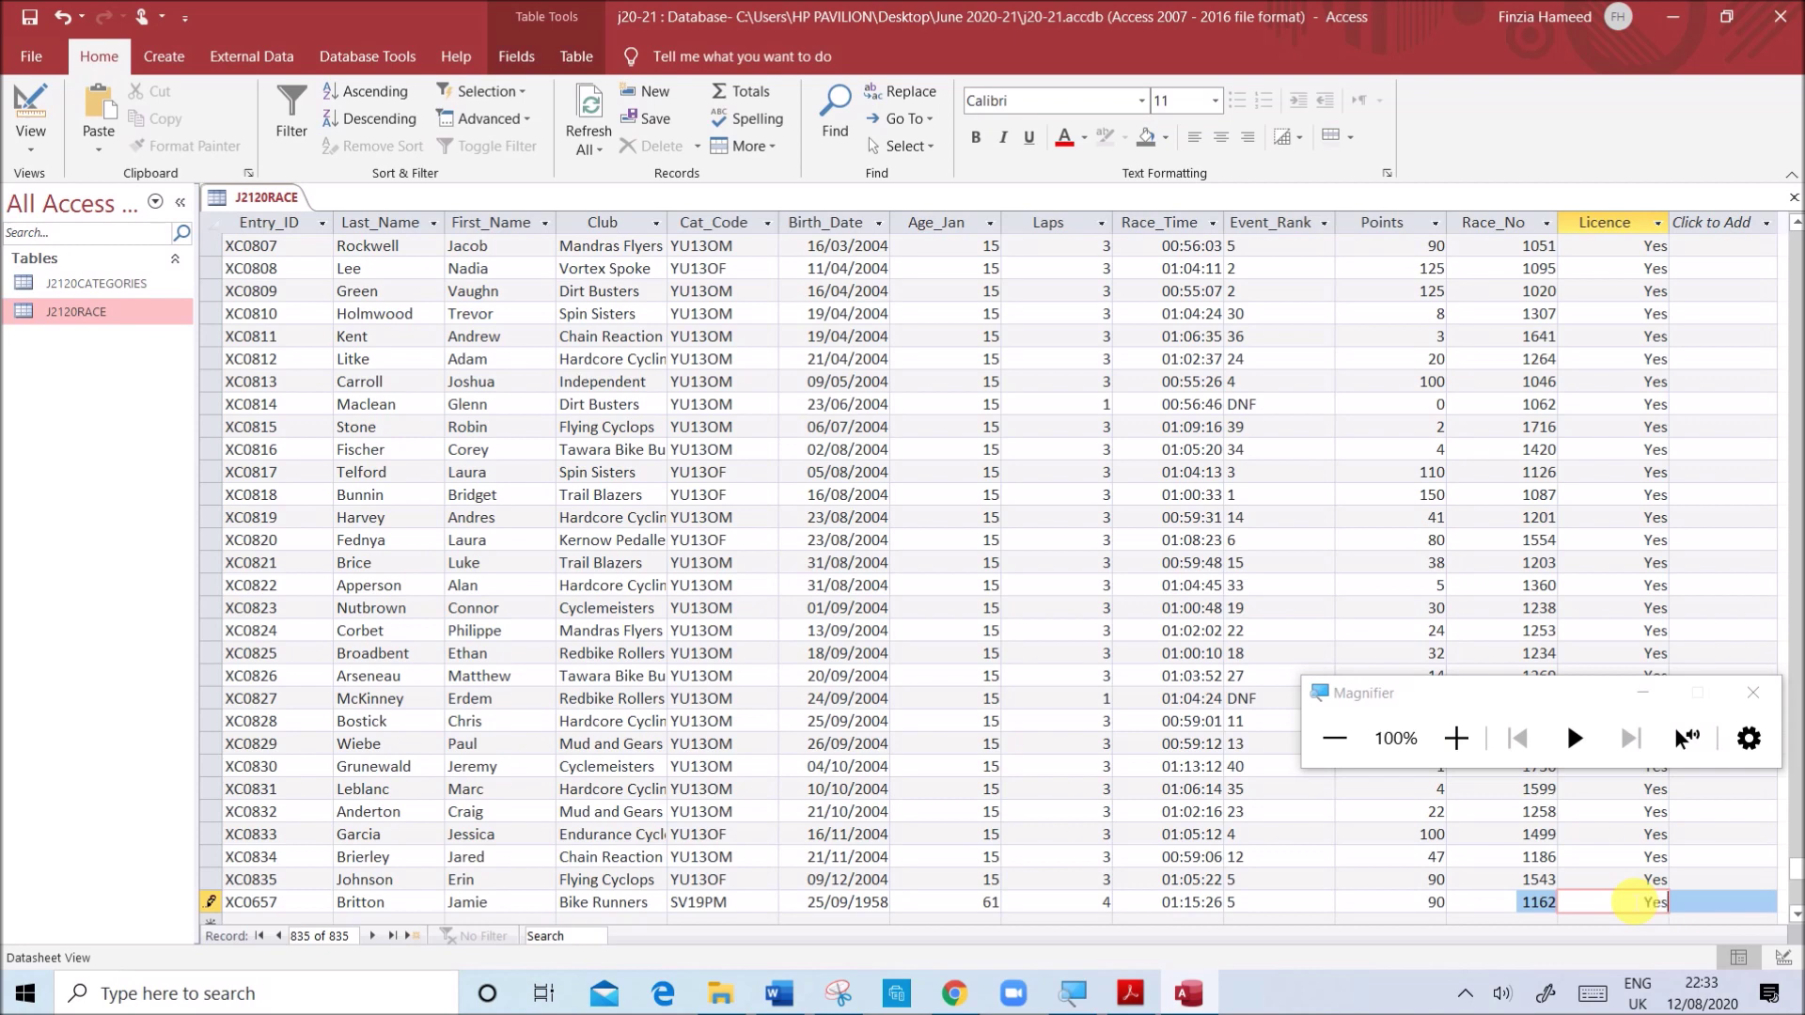
click(1130, 994)
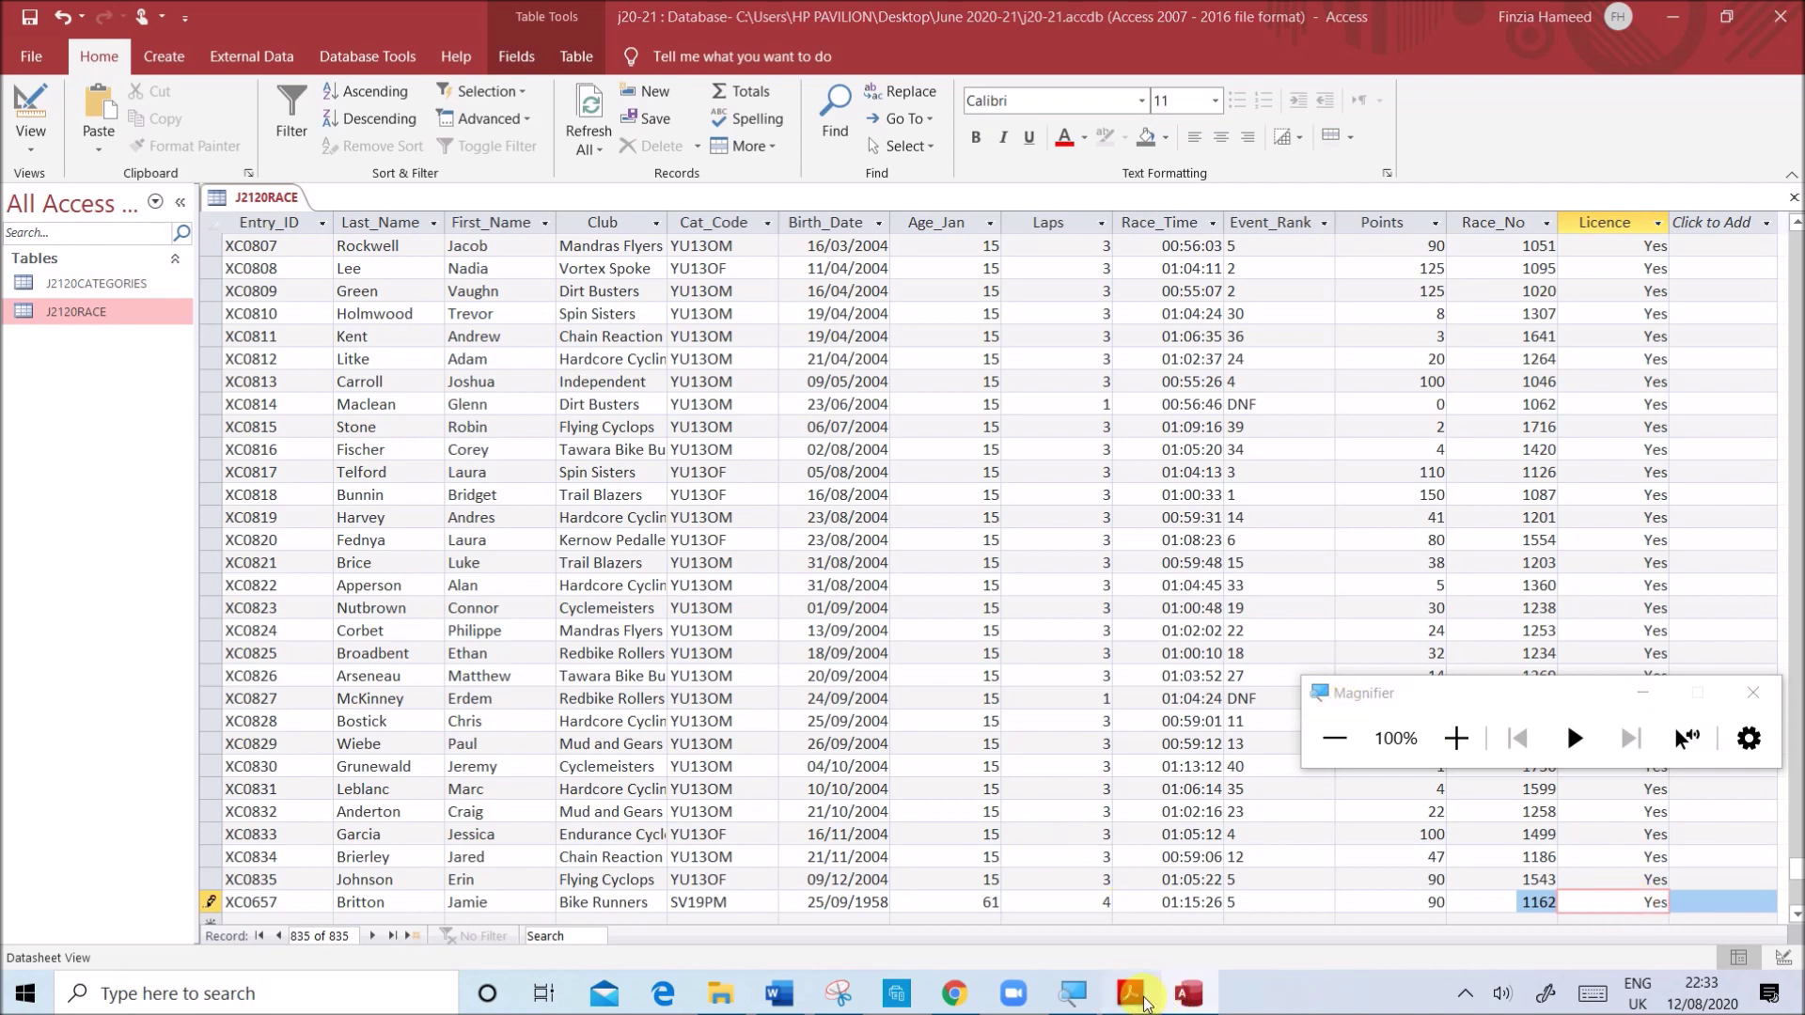
scroll(685, 784, down, 2)
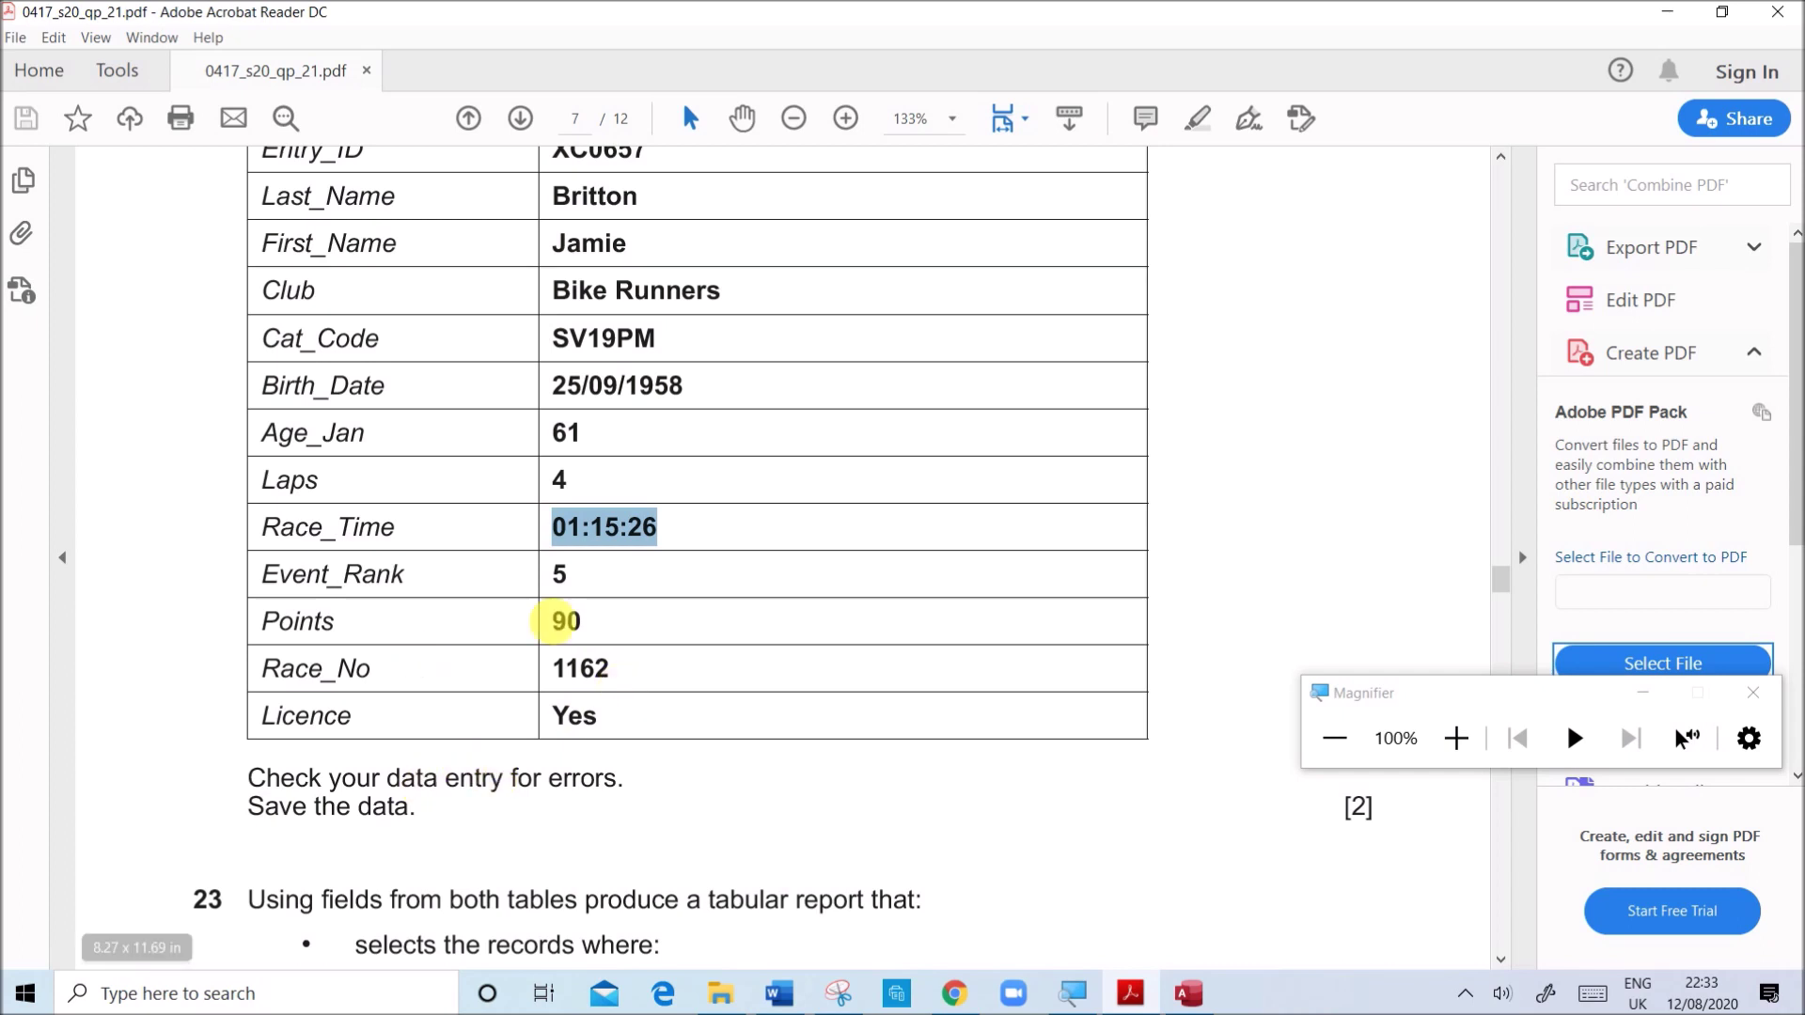
- Save the new XC0657 record in the J2120RACE table
scroll(620, 501, up, 3)
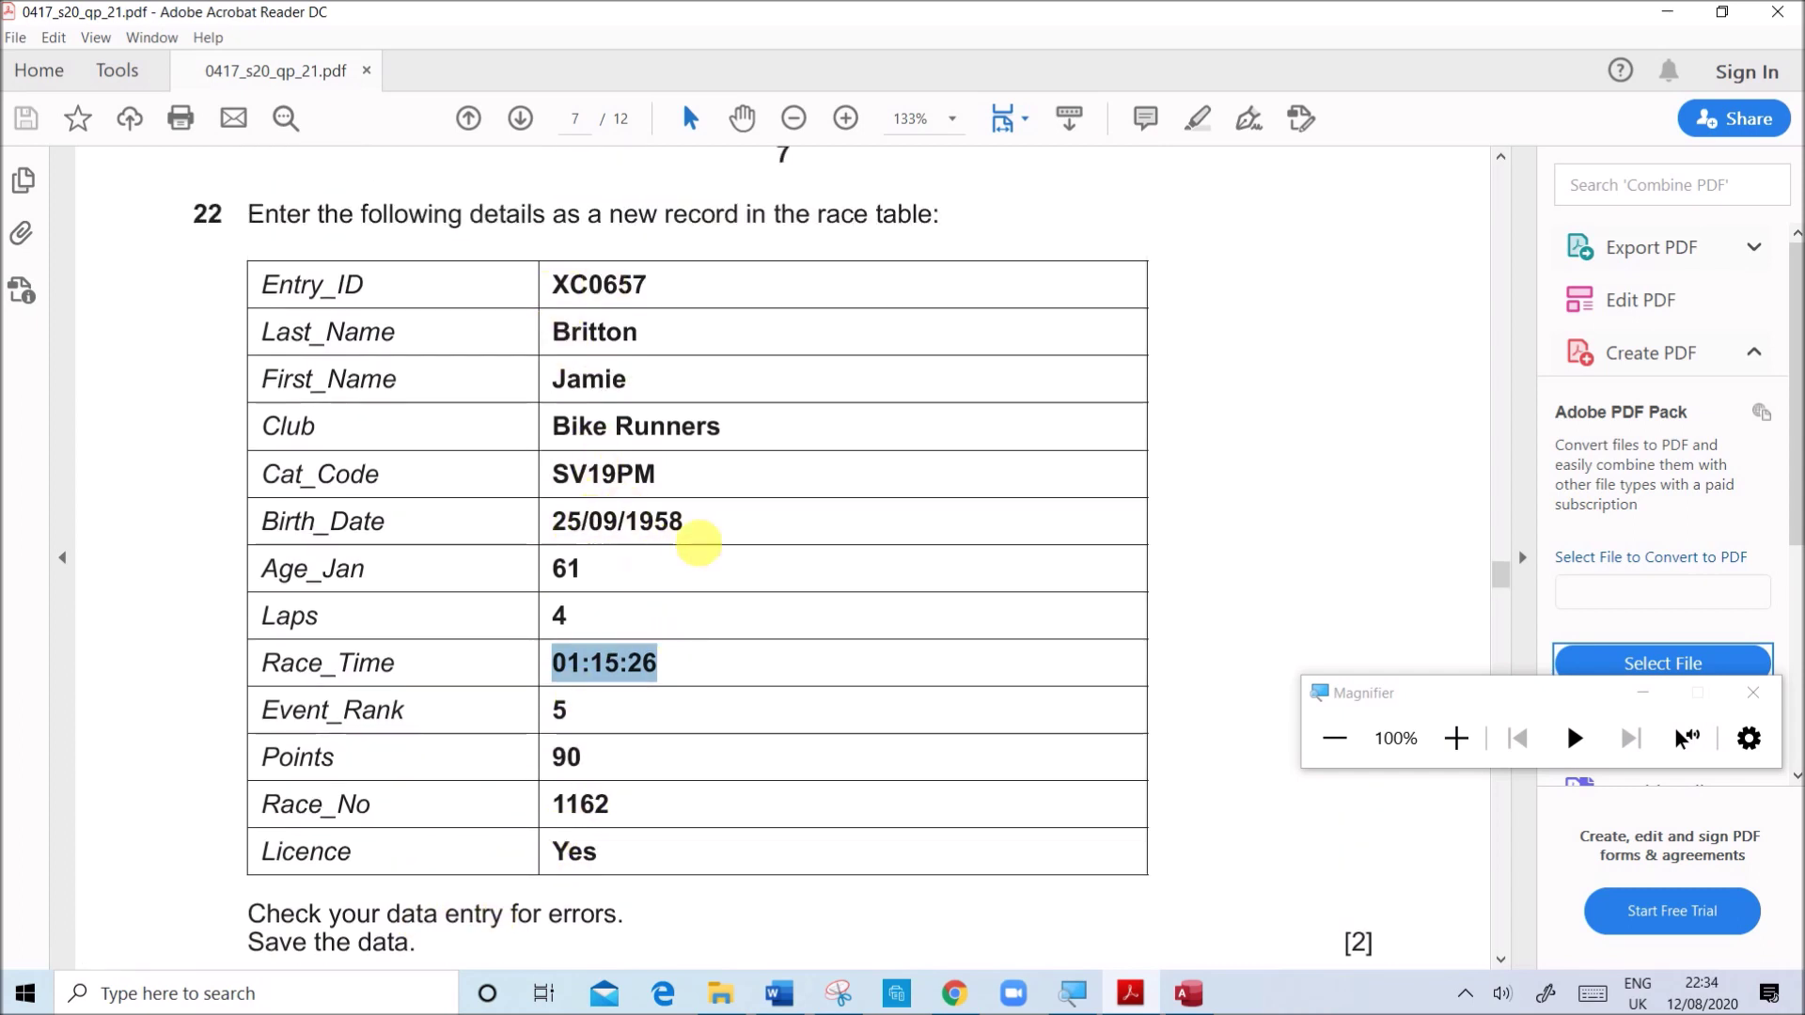
click(607, 741)
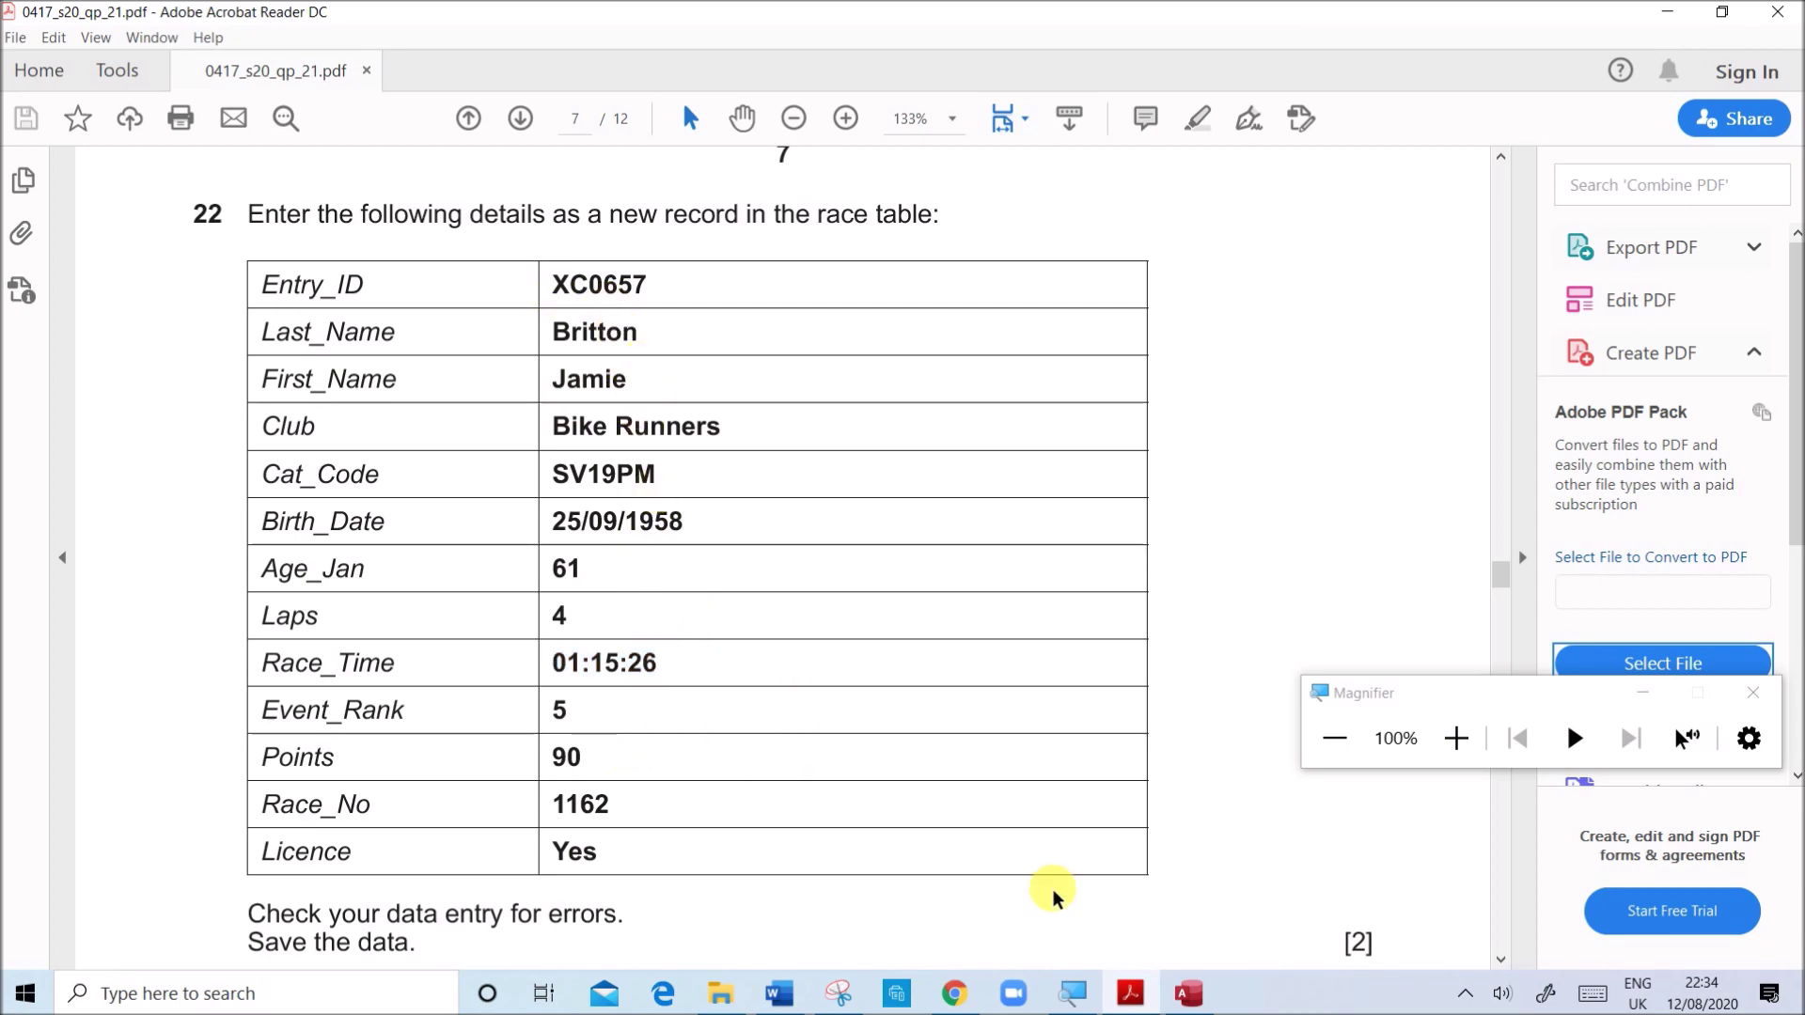
click(1187, 999)
right_click(250, 195)
click(291, 218)
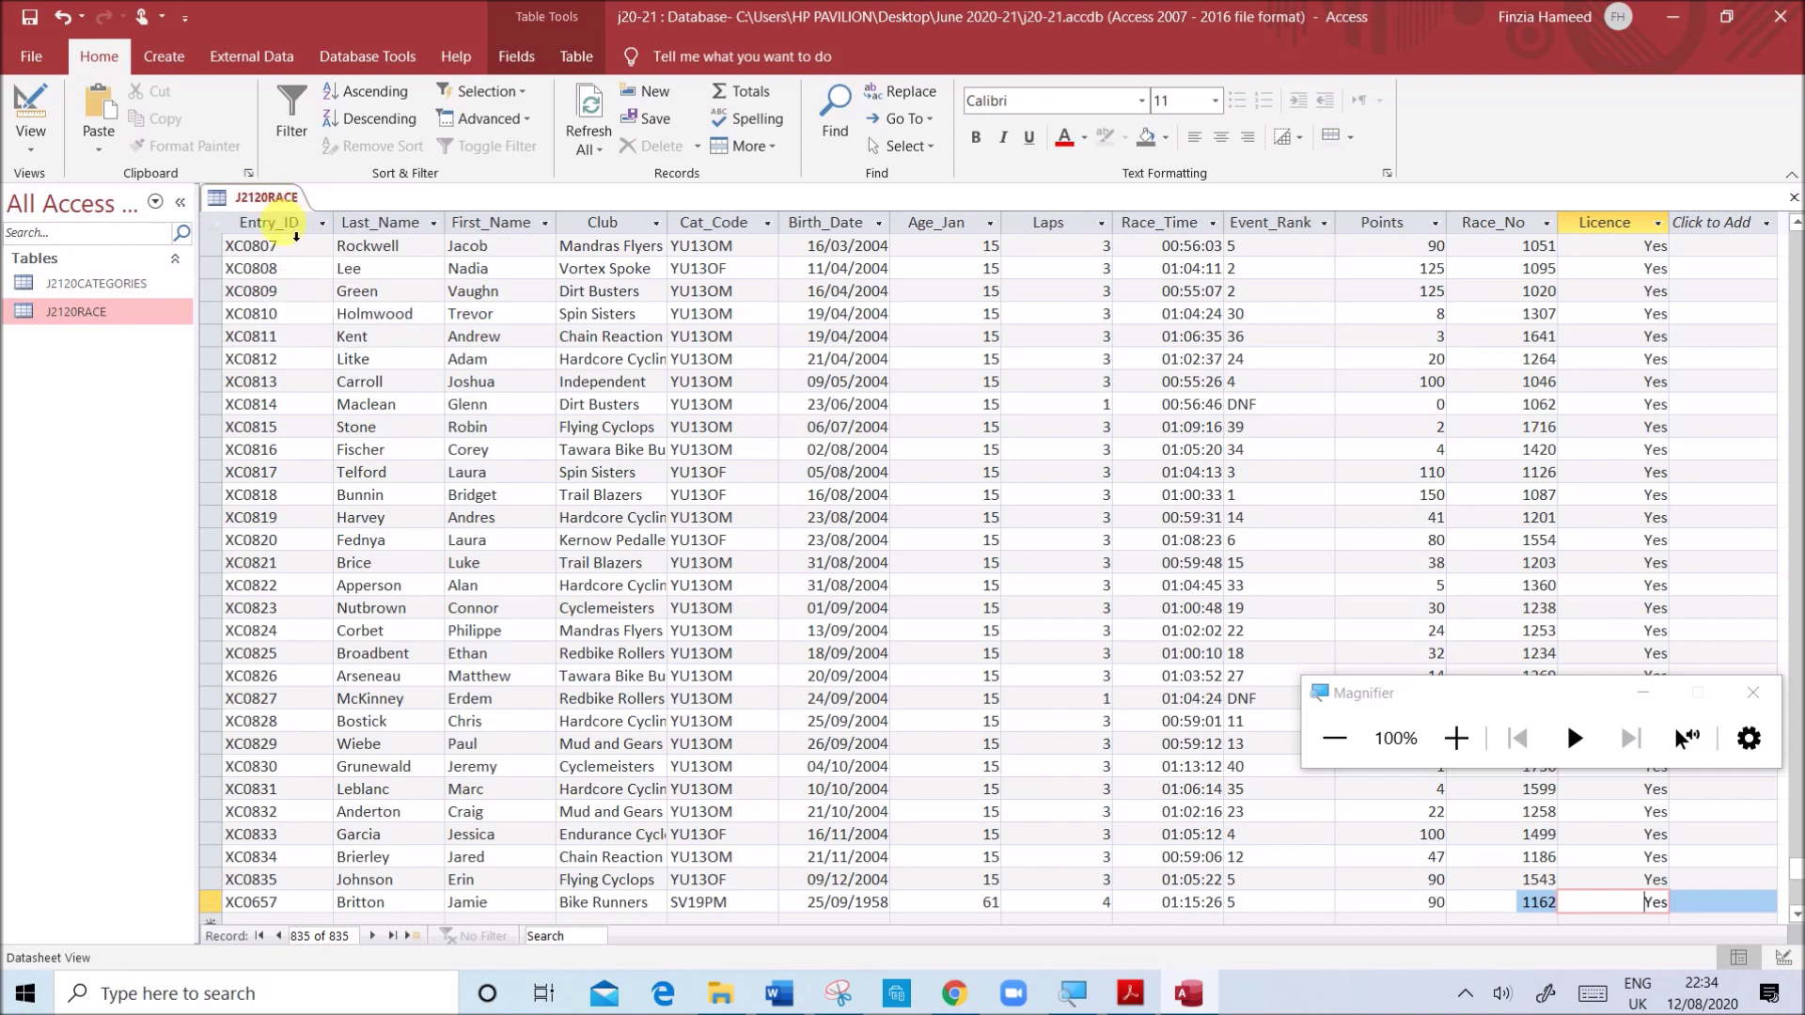
- Read question 23's tabular report requirements in the PDF
click(1129, 994)
scroll(625, 754, down, 4)
scroll(612, 755, down, 1)
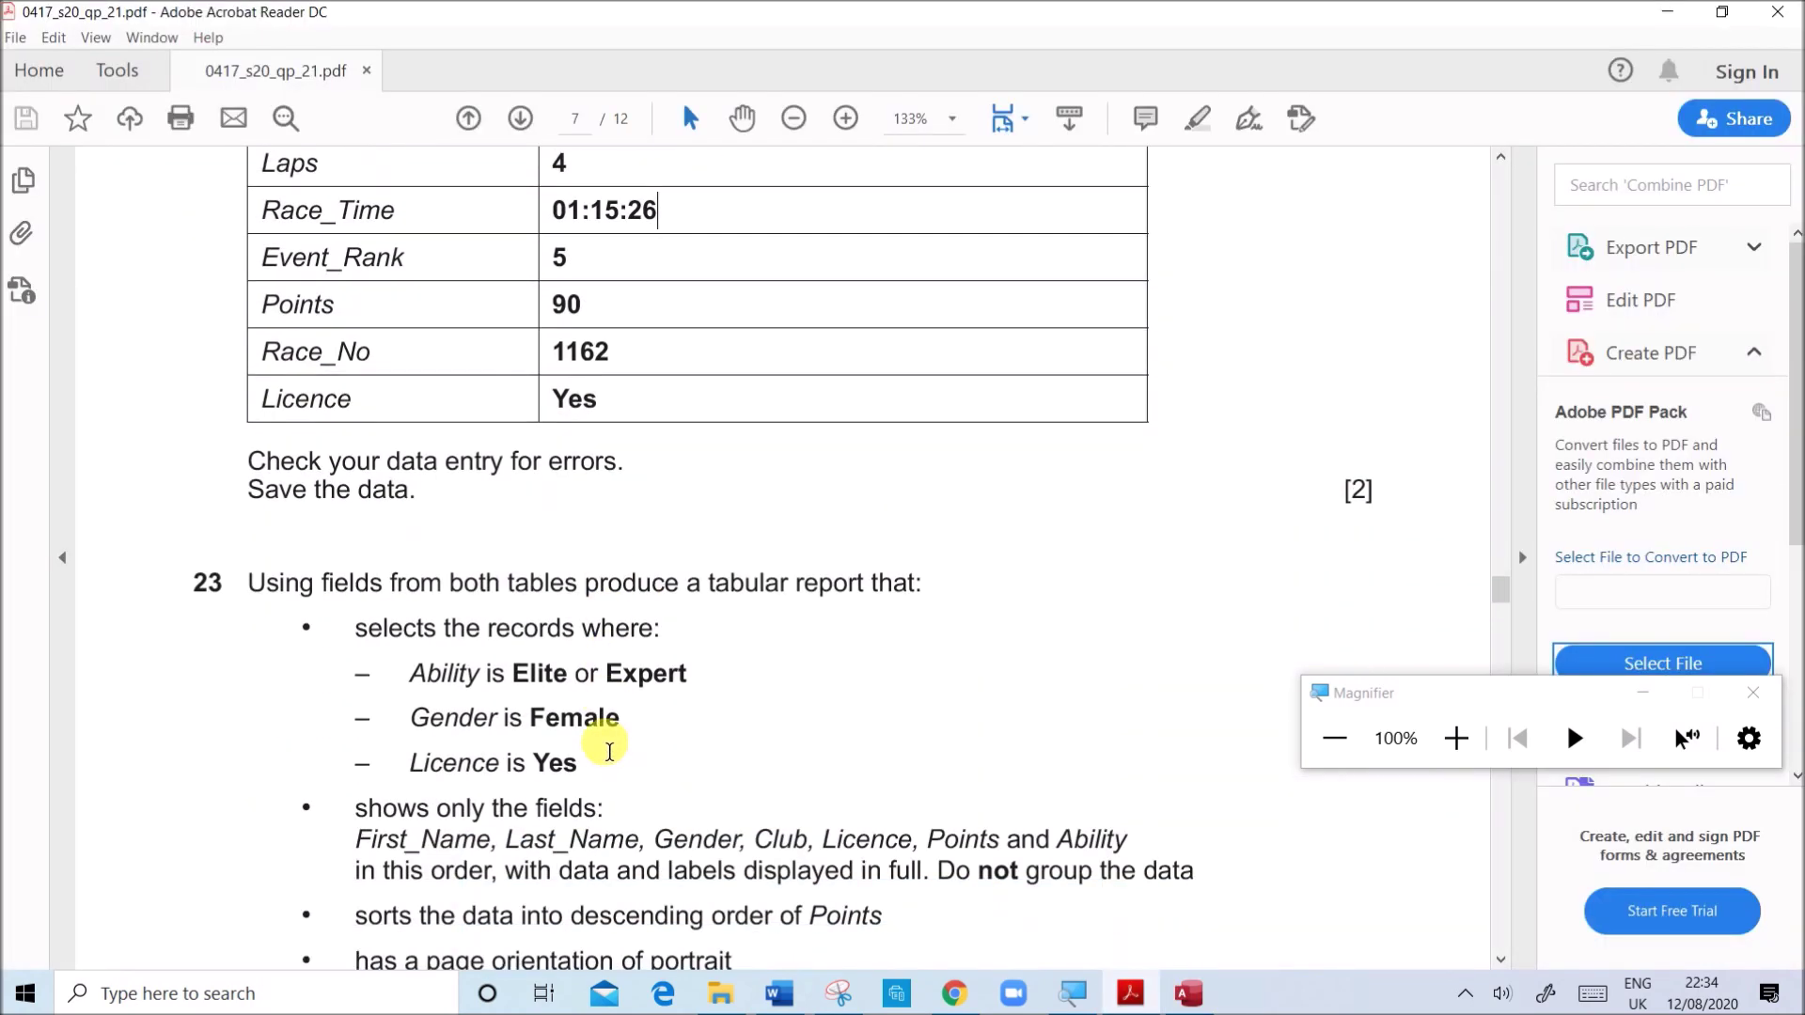
drag(451, 585, 922, 601)
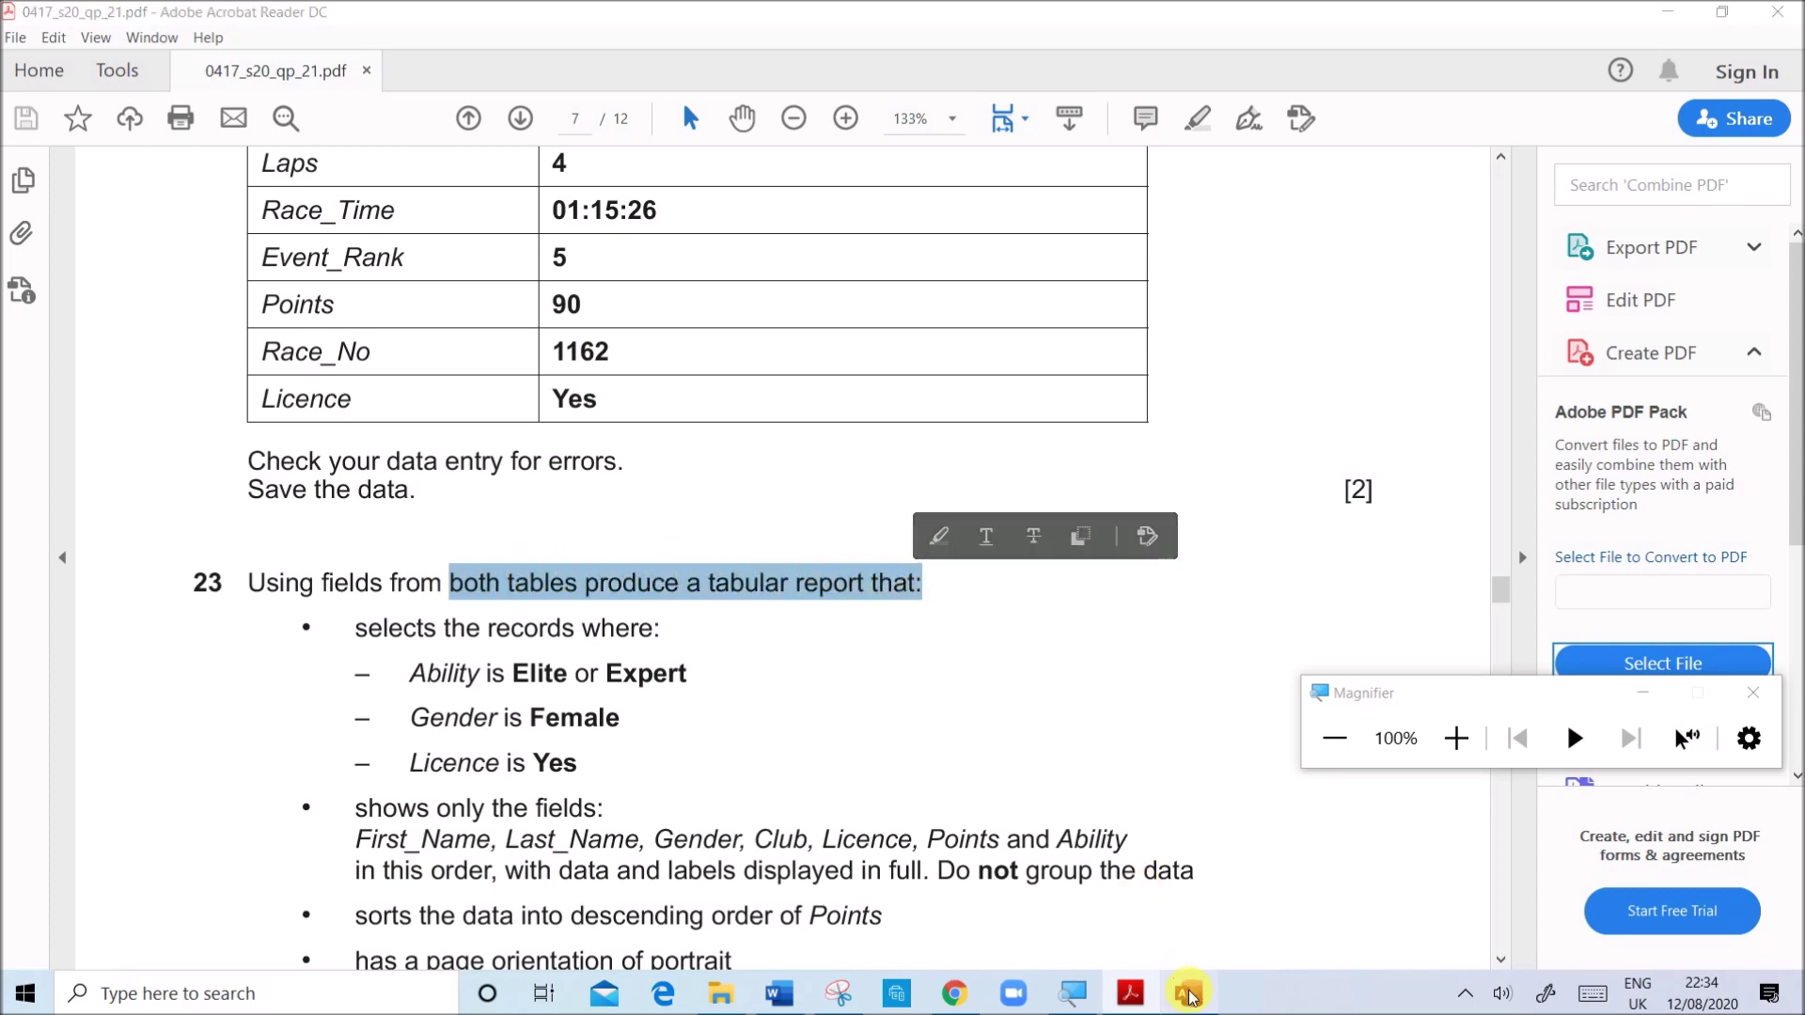
click(1188, 993)
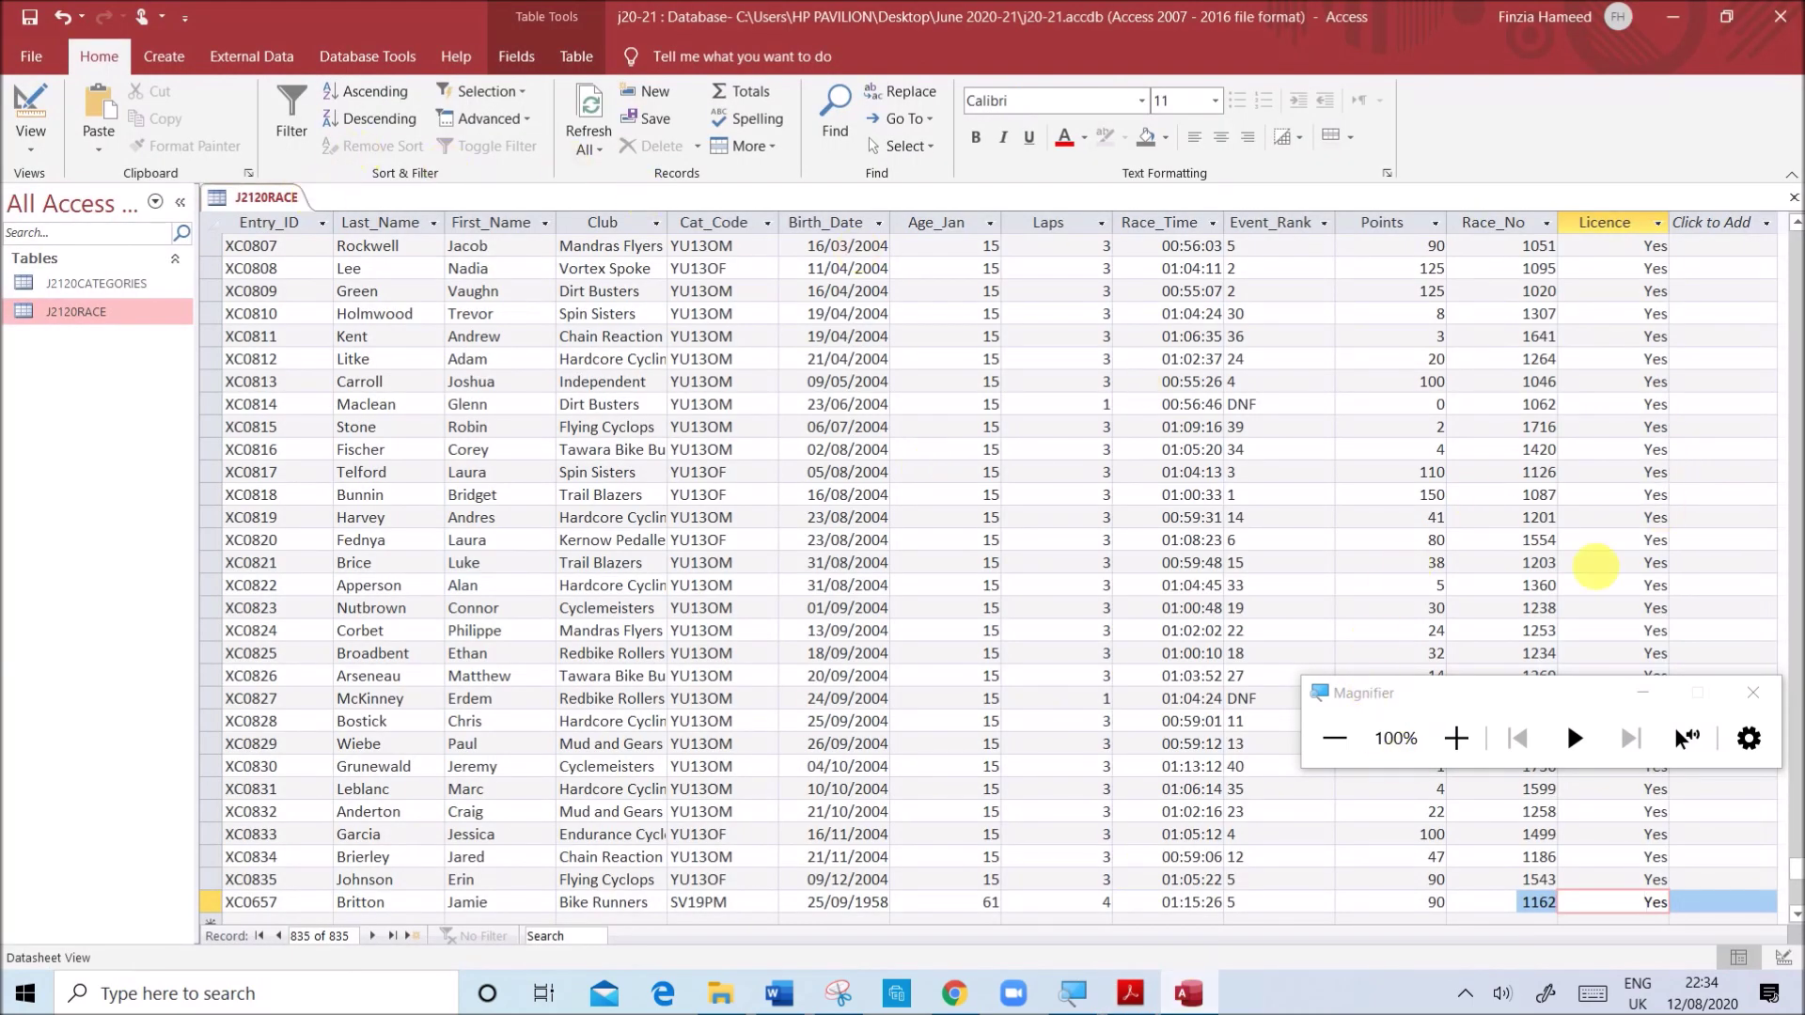
- Save and close the J2120RACE datasheet
right_click(245, 197)
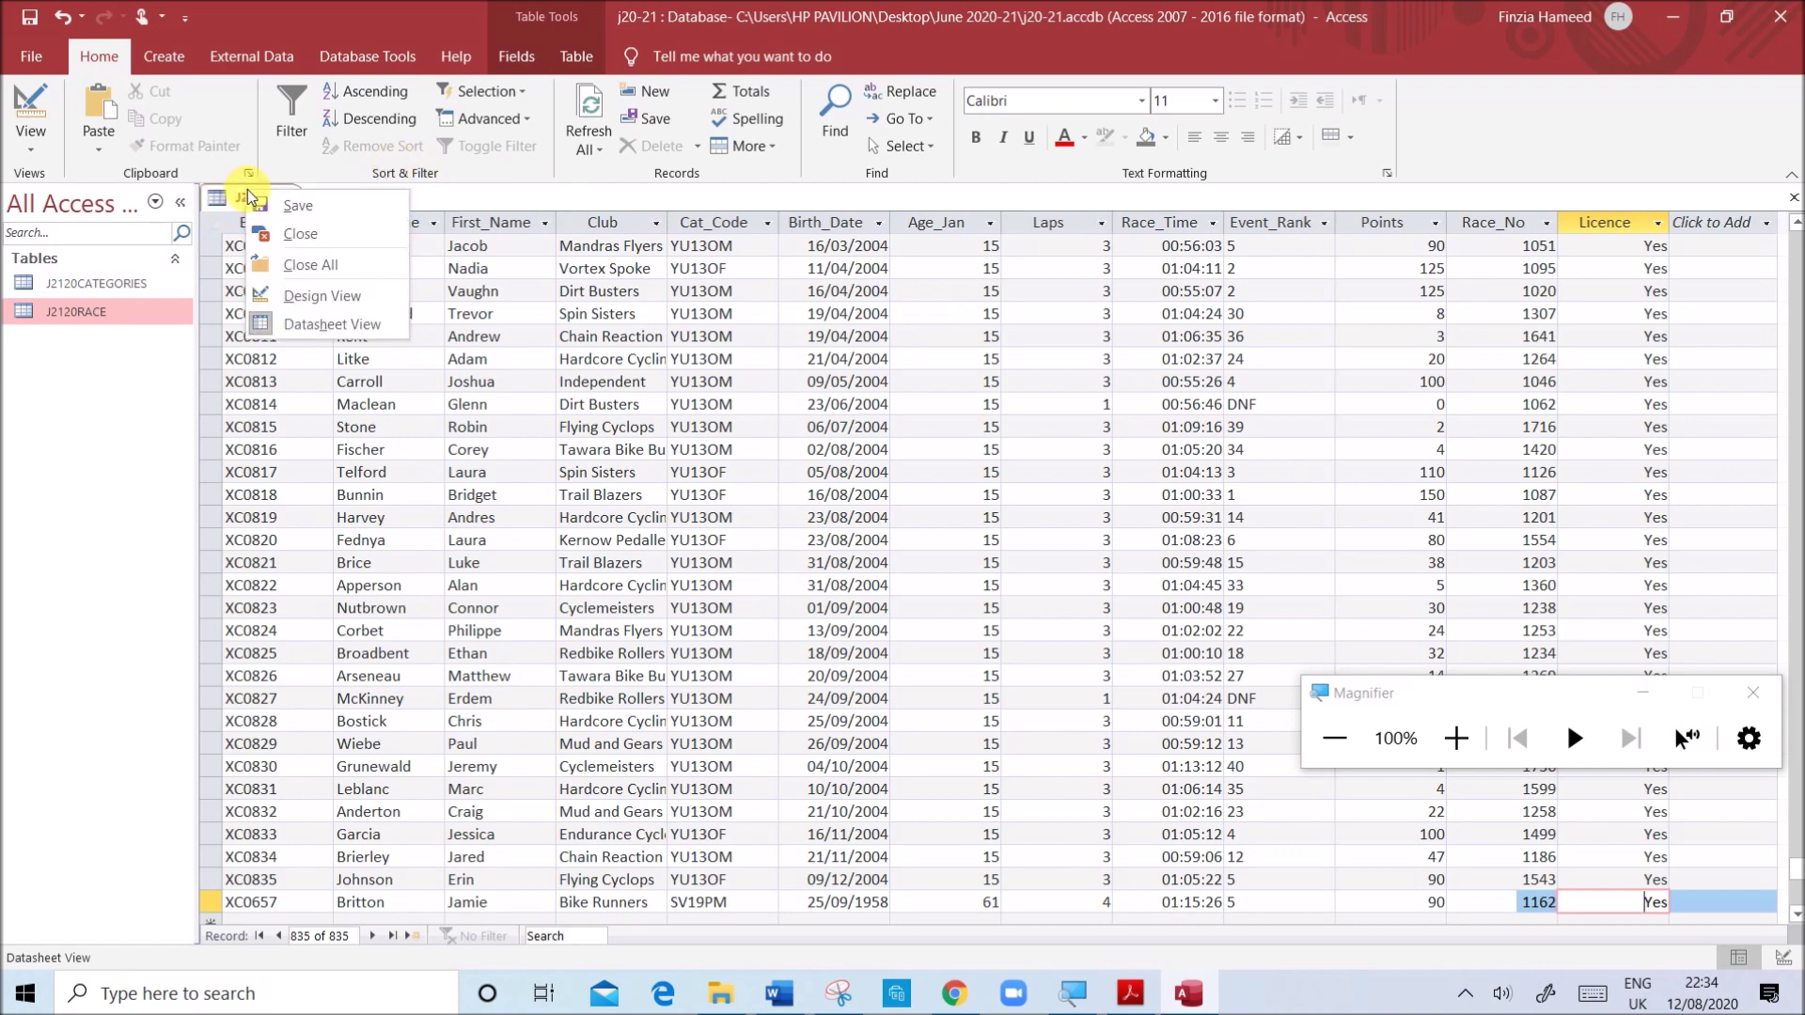
click(273, 211)
right_click(261, 203)
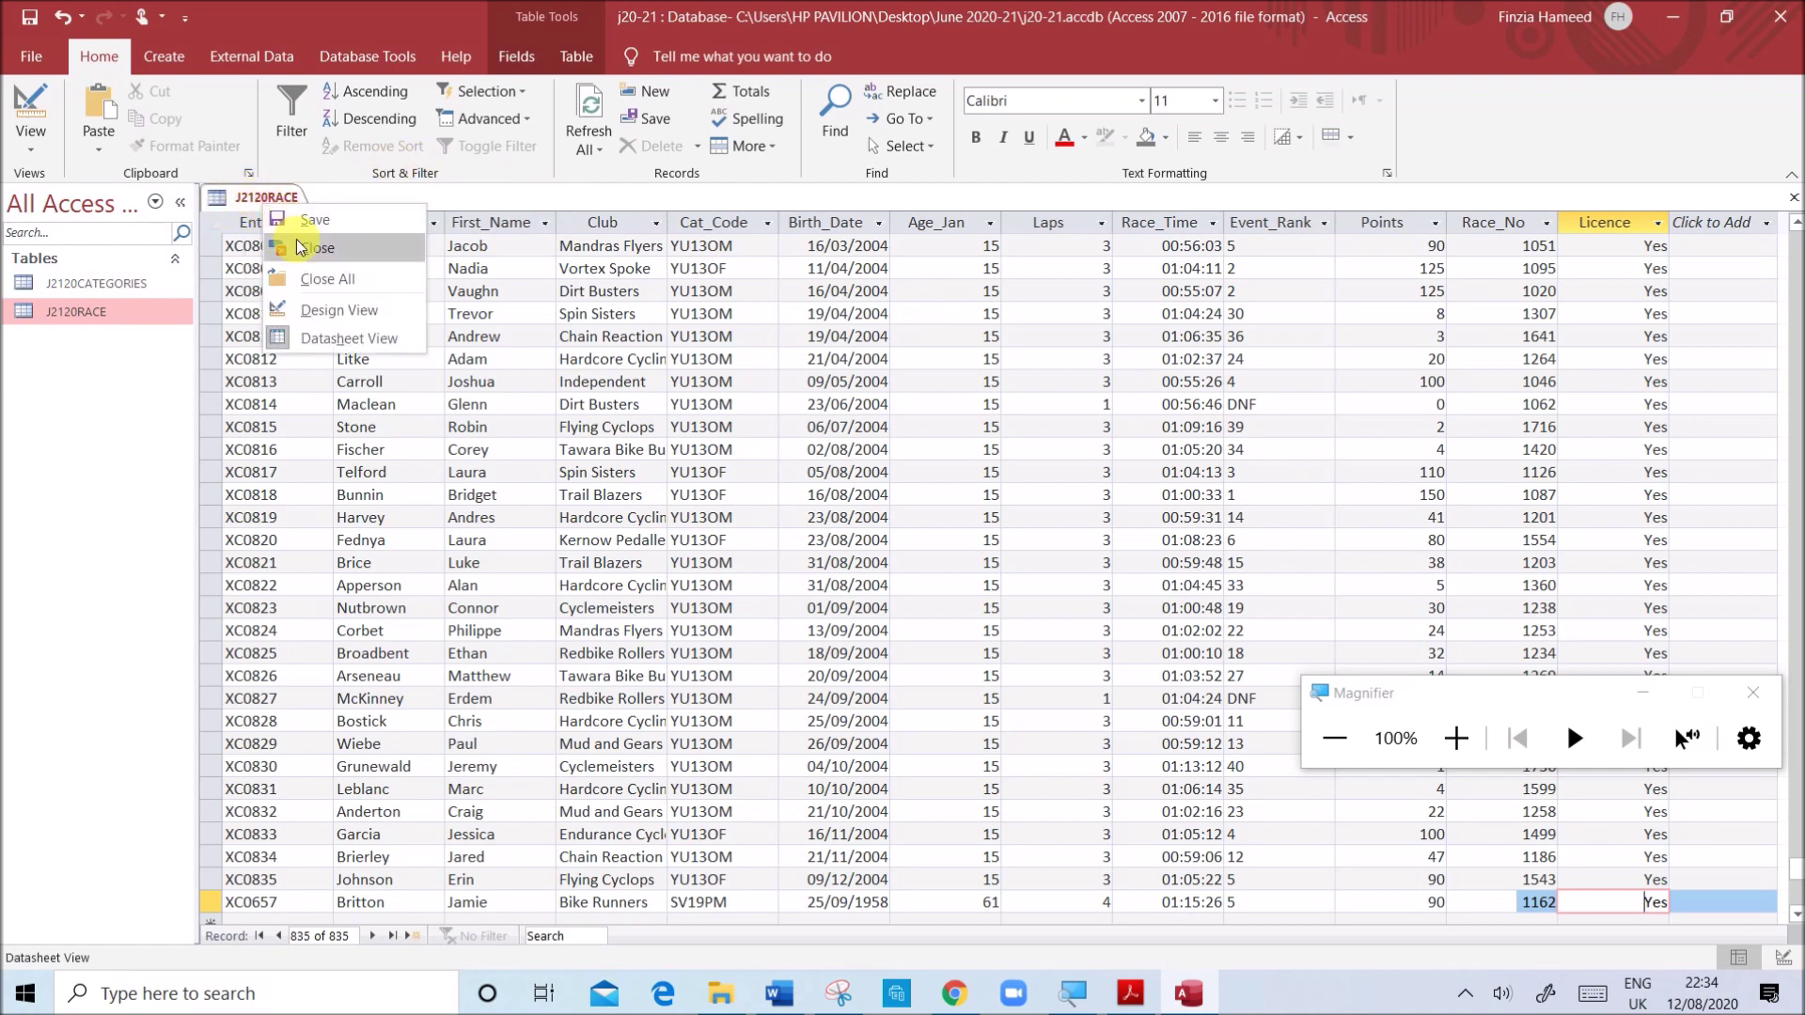
click(305, 257)
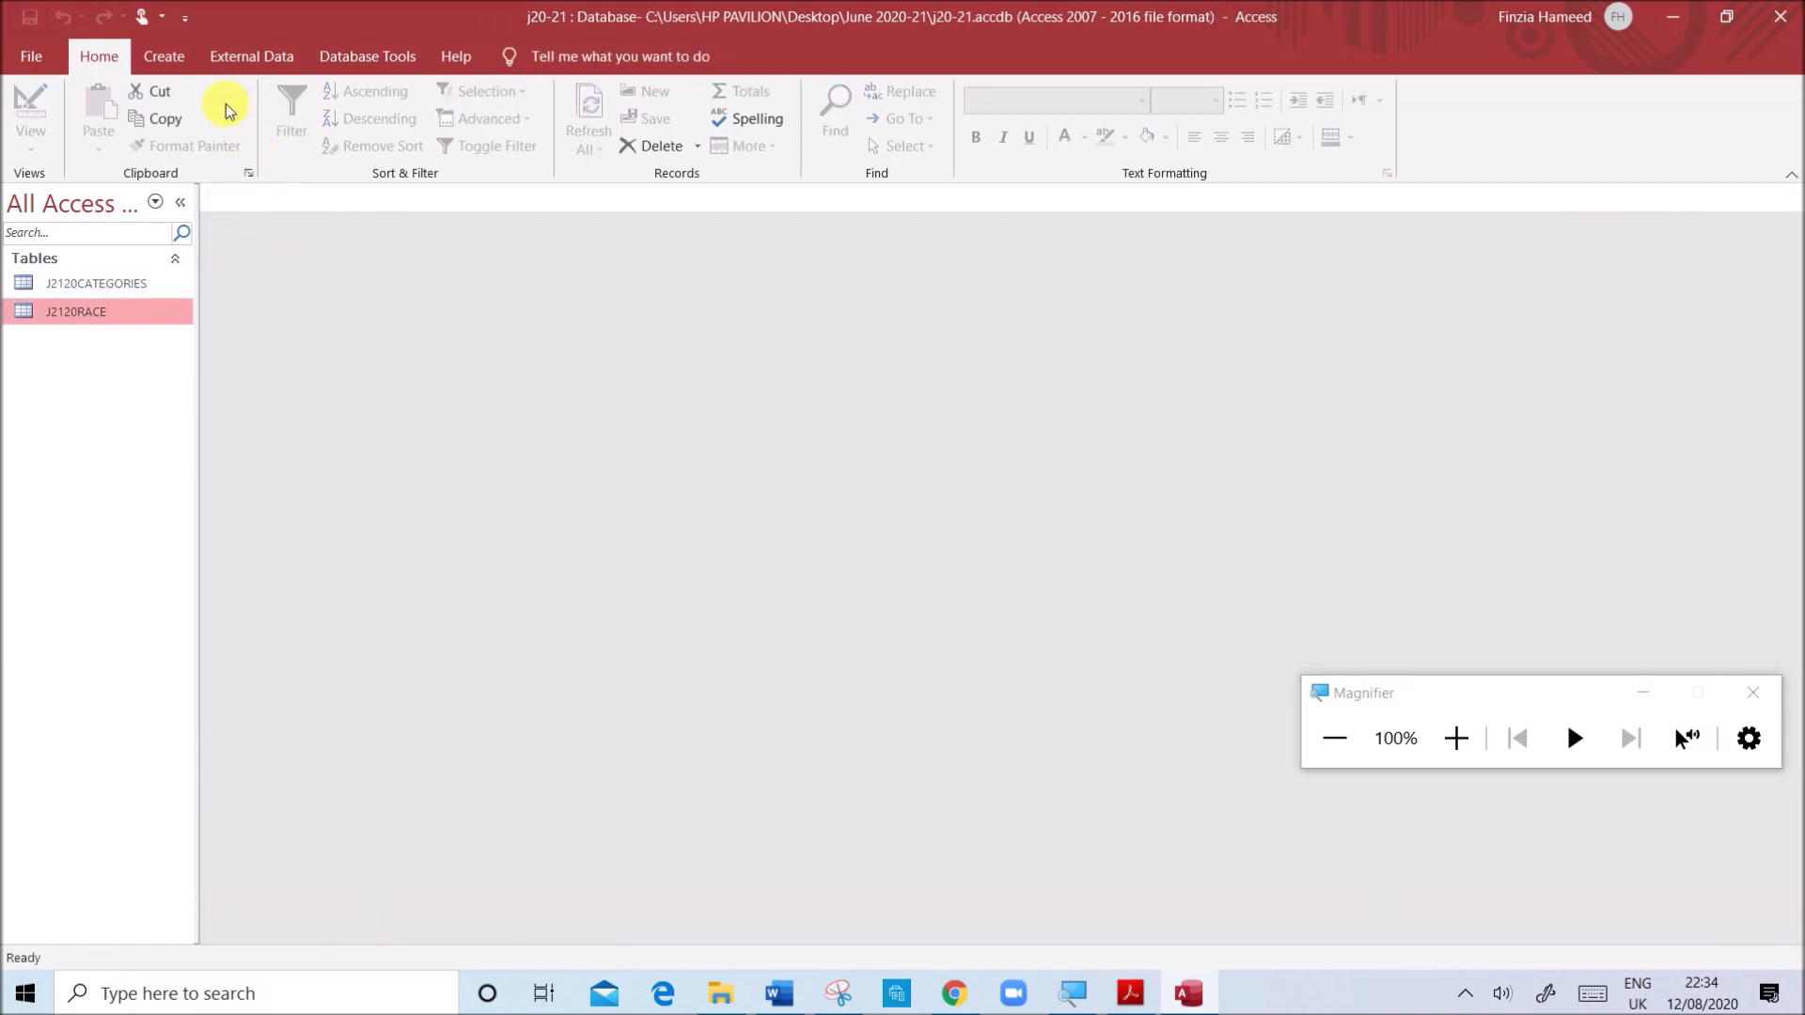
- Create a new query design containing J2120CATEGORIES and J2120RACE
click(172, 59)
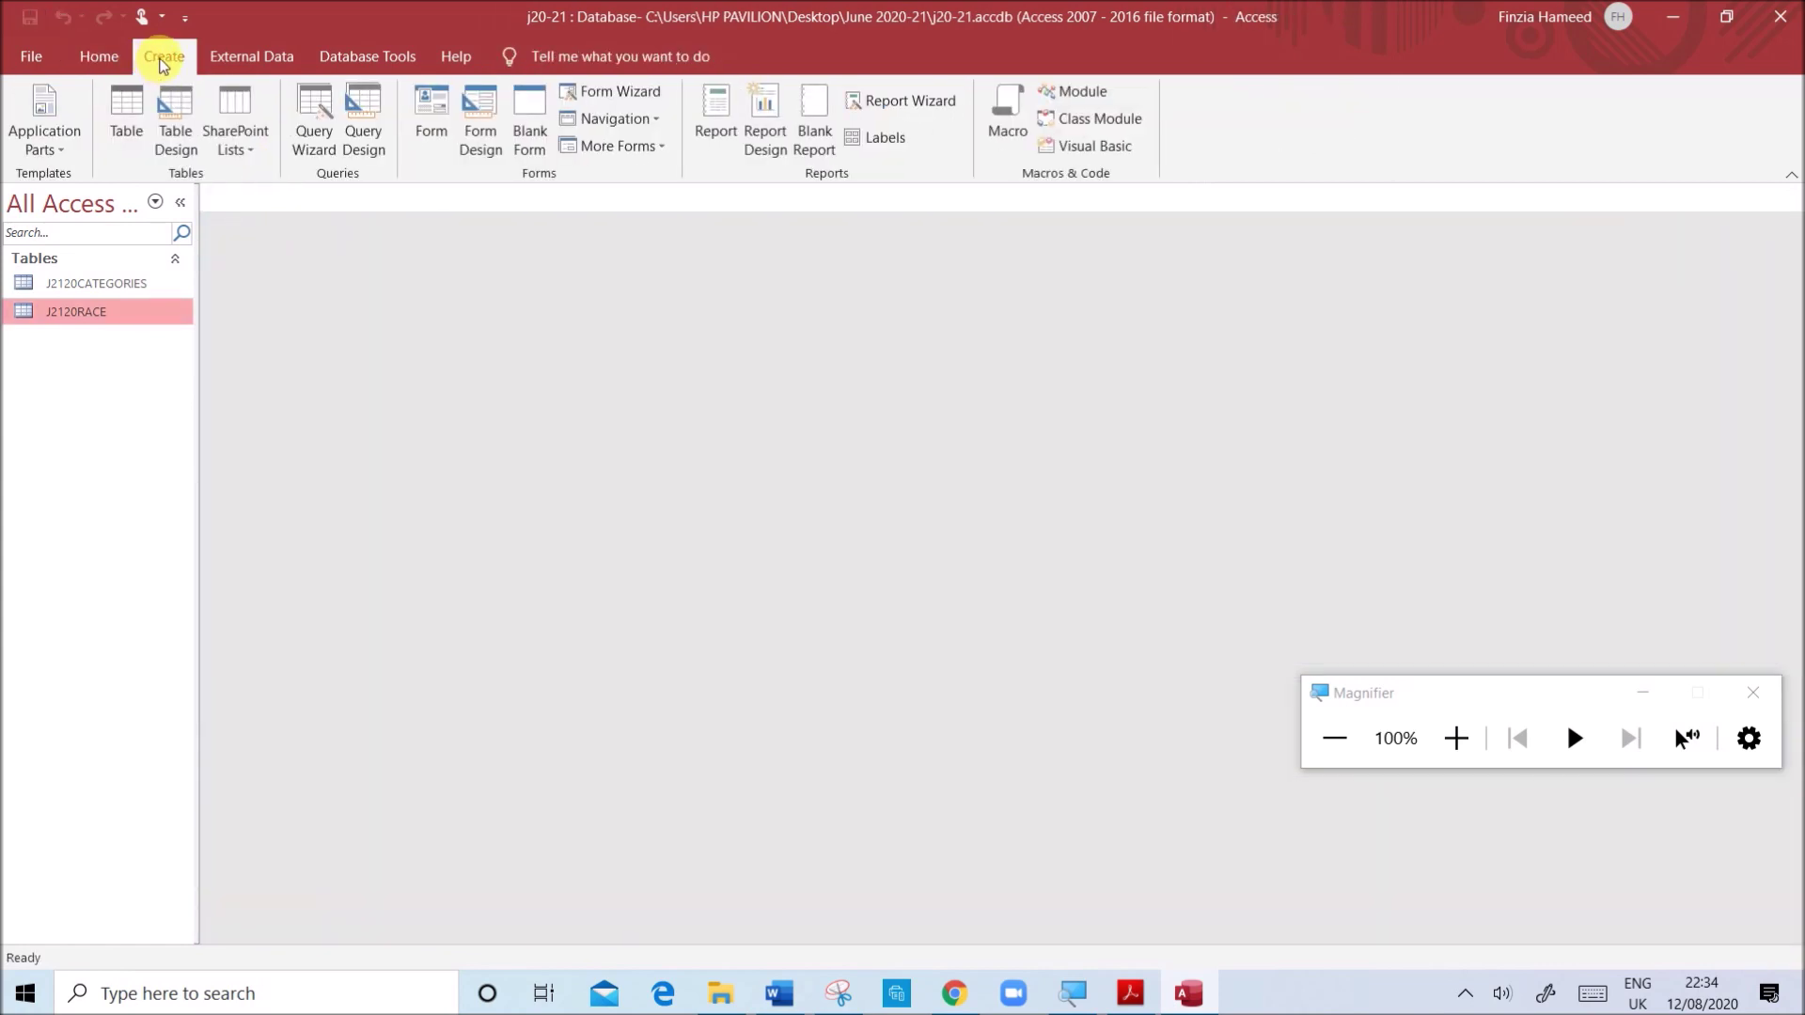
click(361, 144)
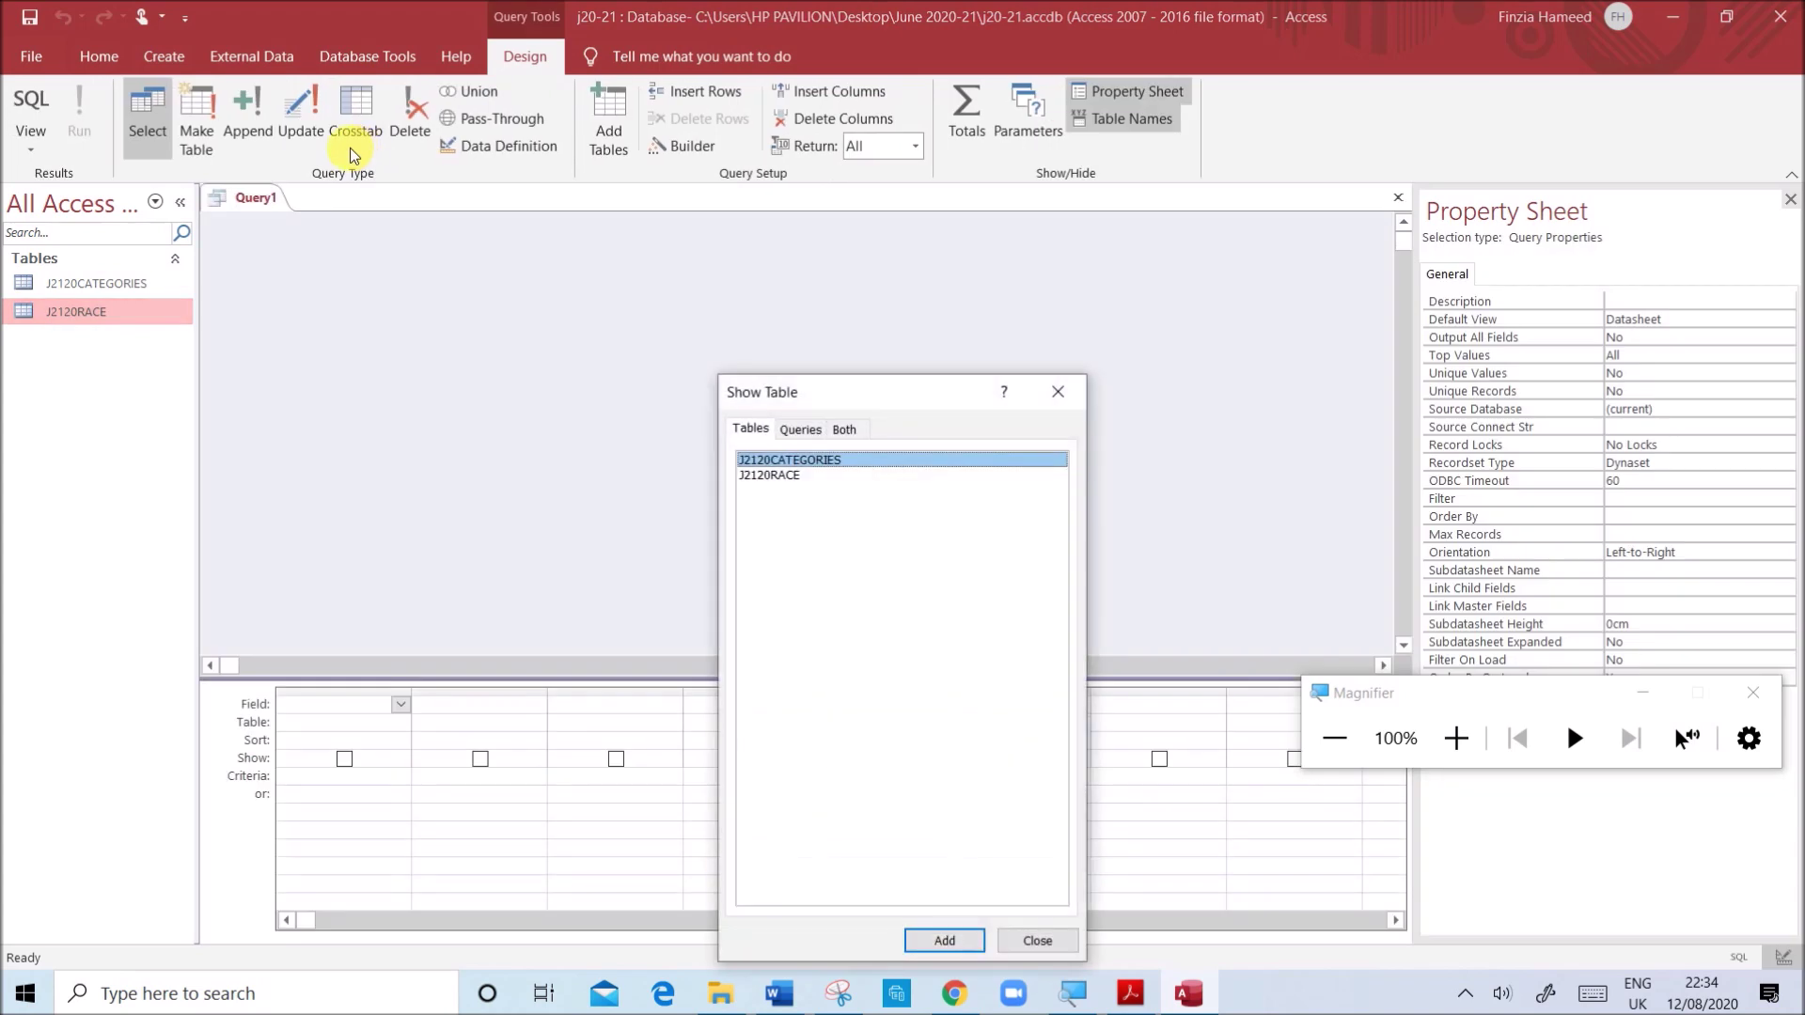
shift+click(785, 474)
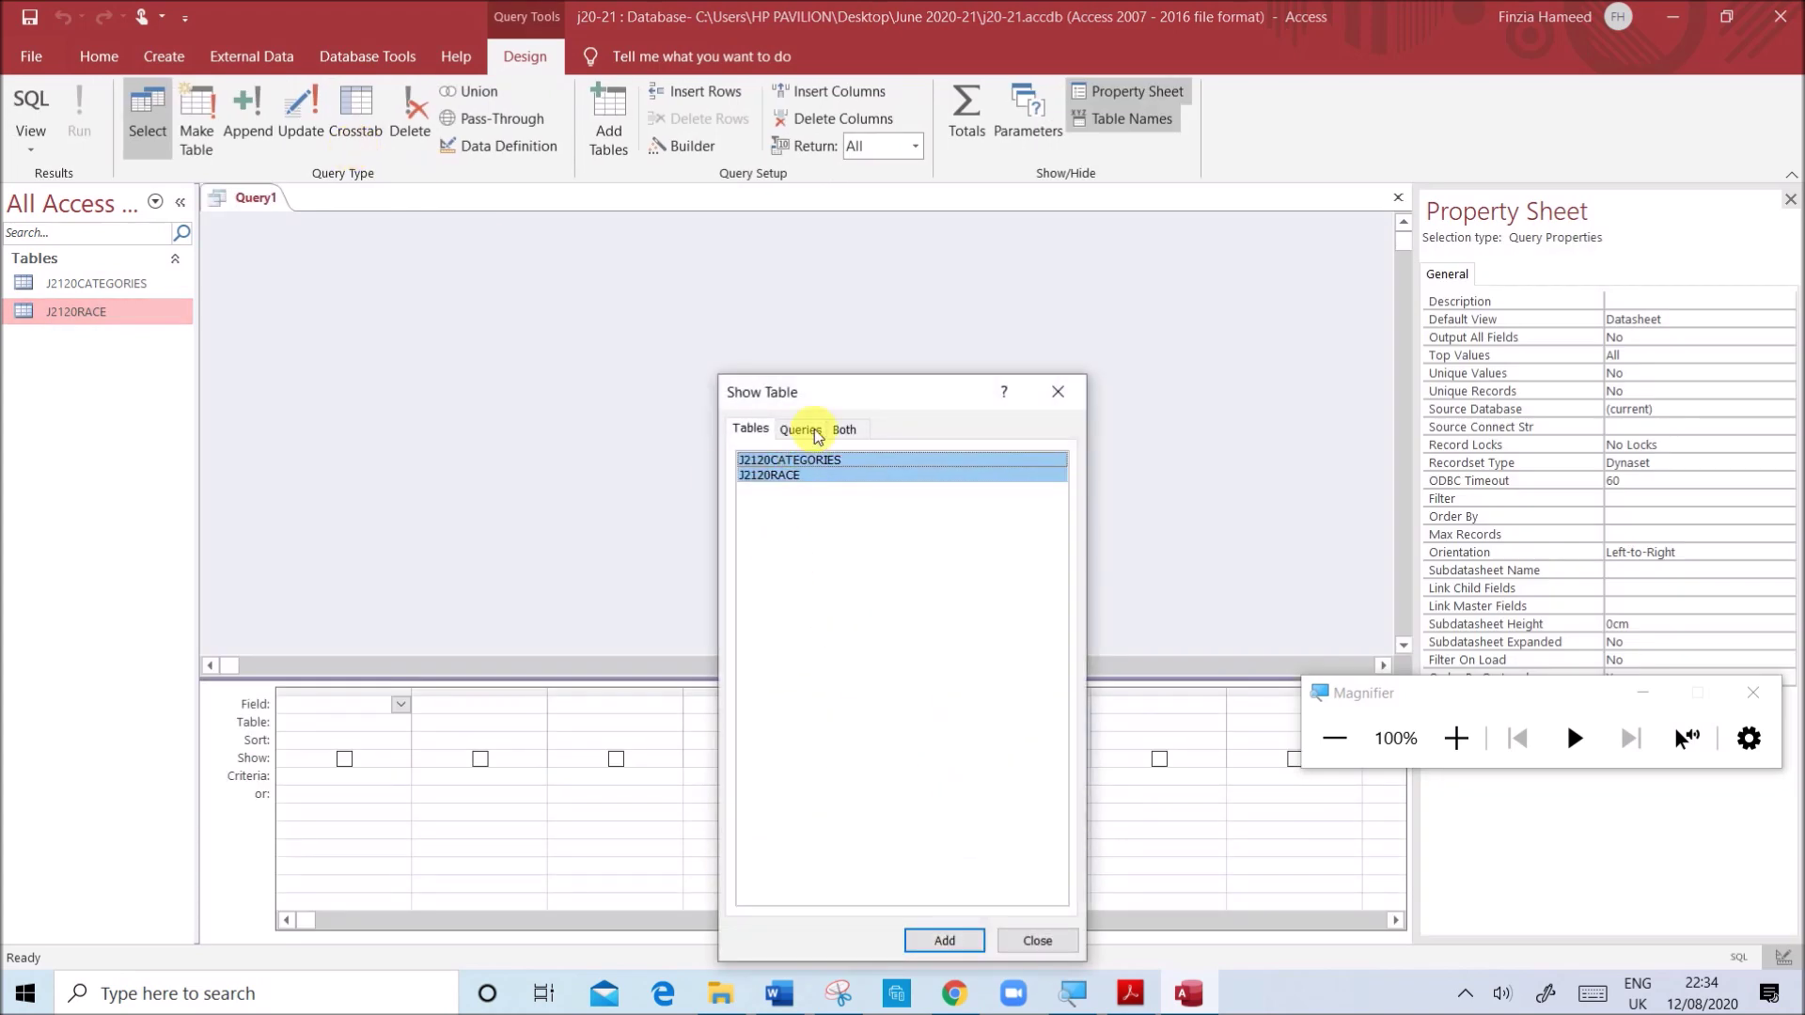
click(943, 940)
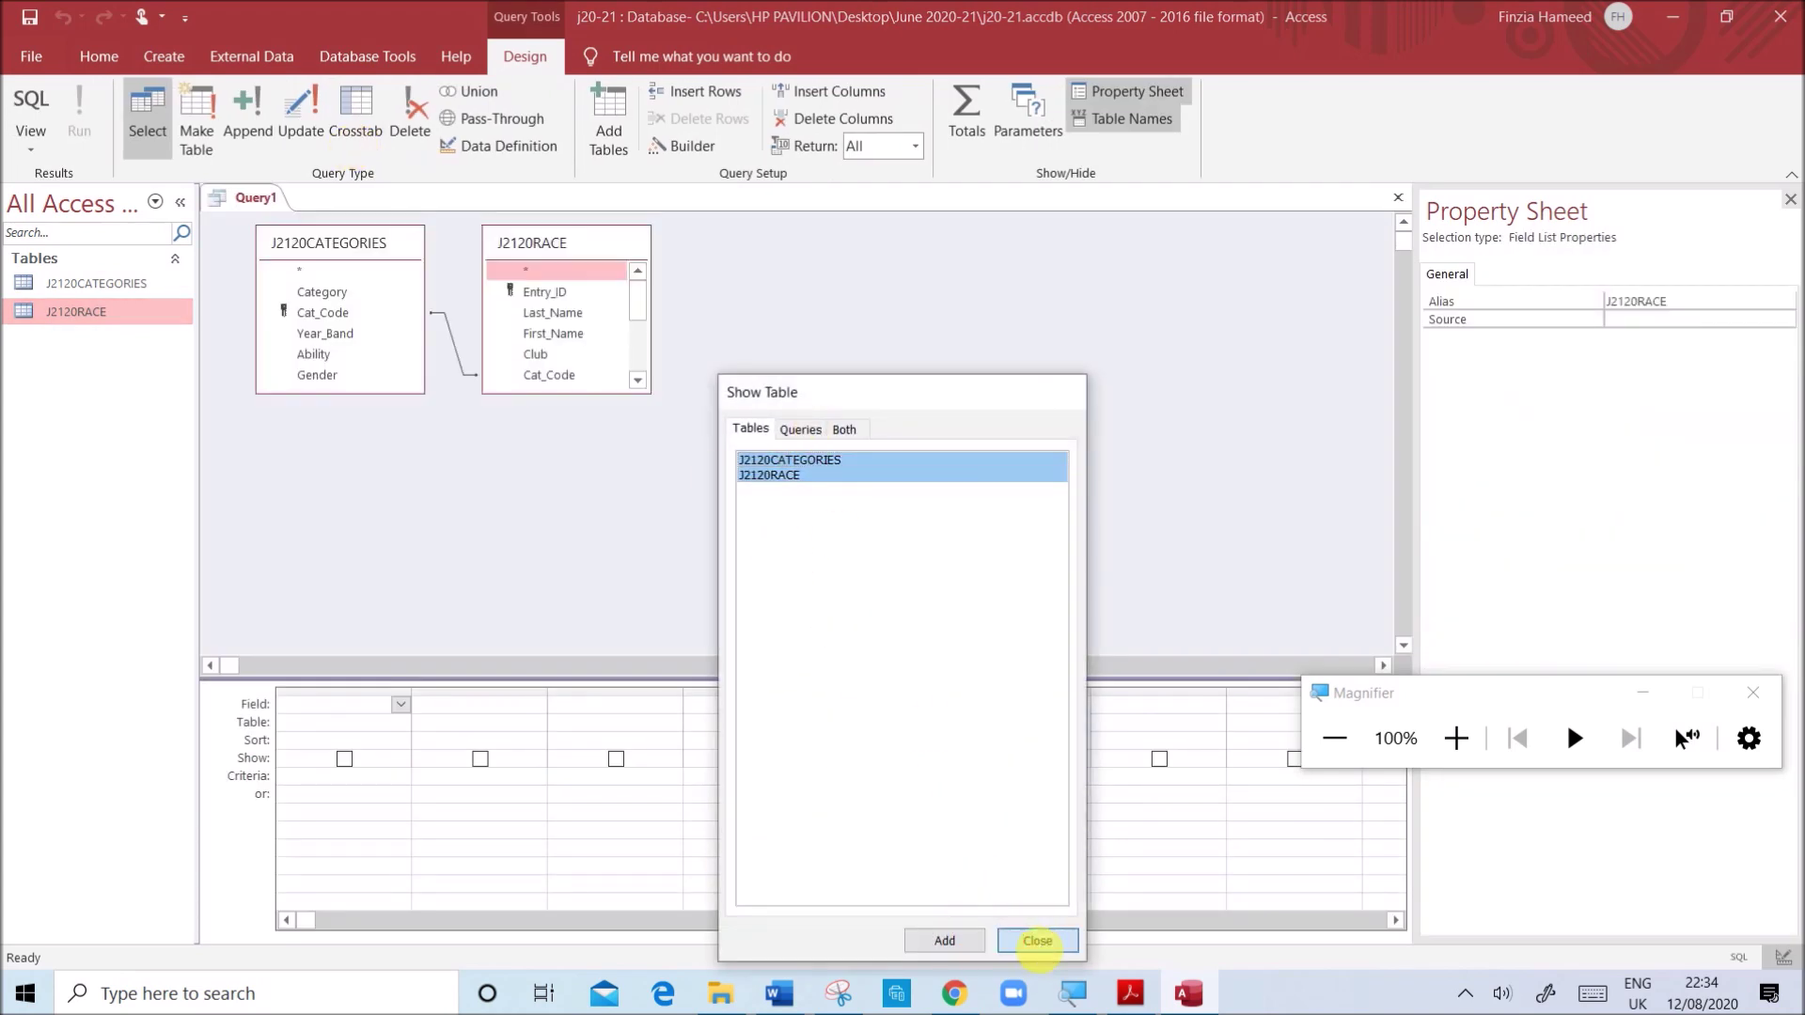
click(1037, 941)
- Enlarge both field lists so Points, Race_No and Licence are visible
drag(566, 403, 552, 488)
drag(399, 401, 386, 453)
drag(619, 495, 611, 589)
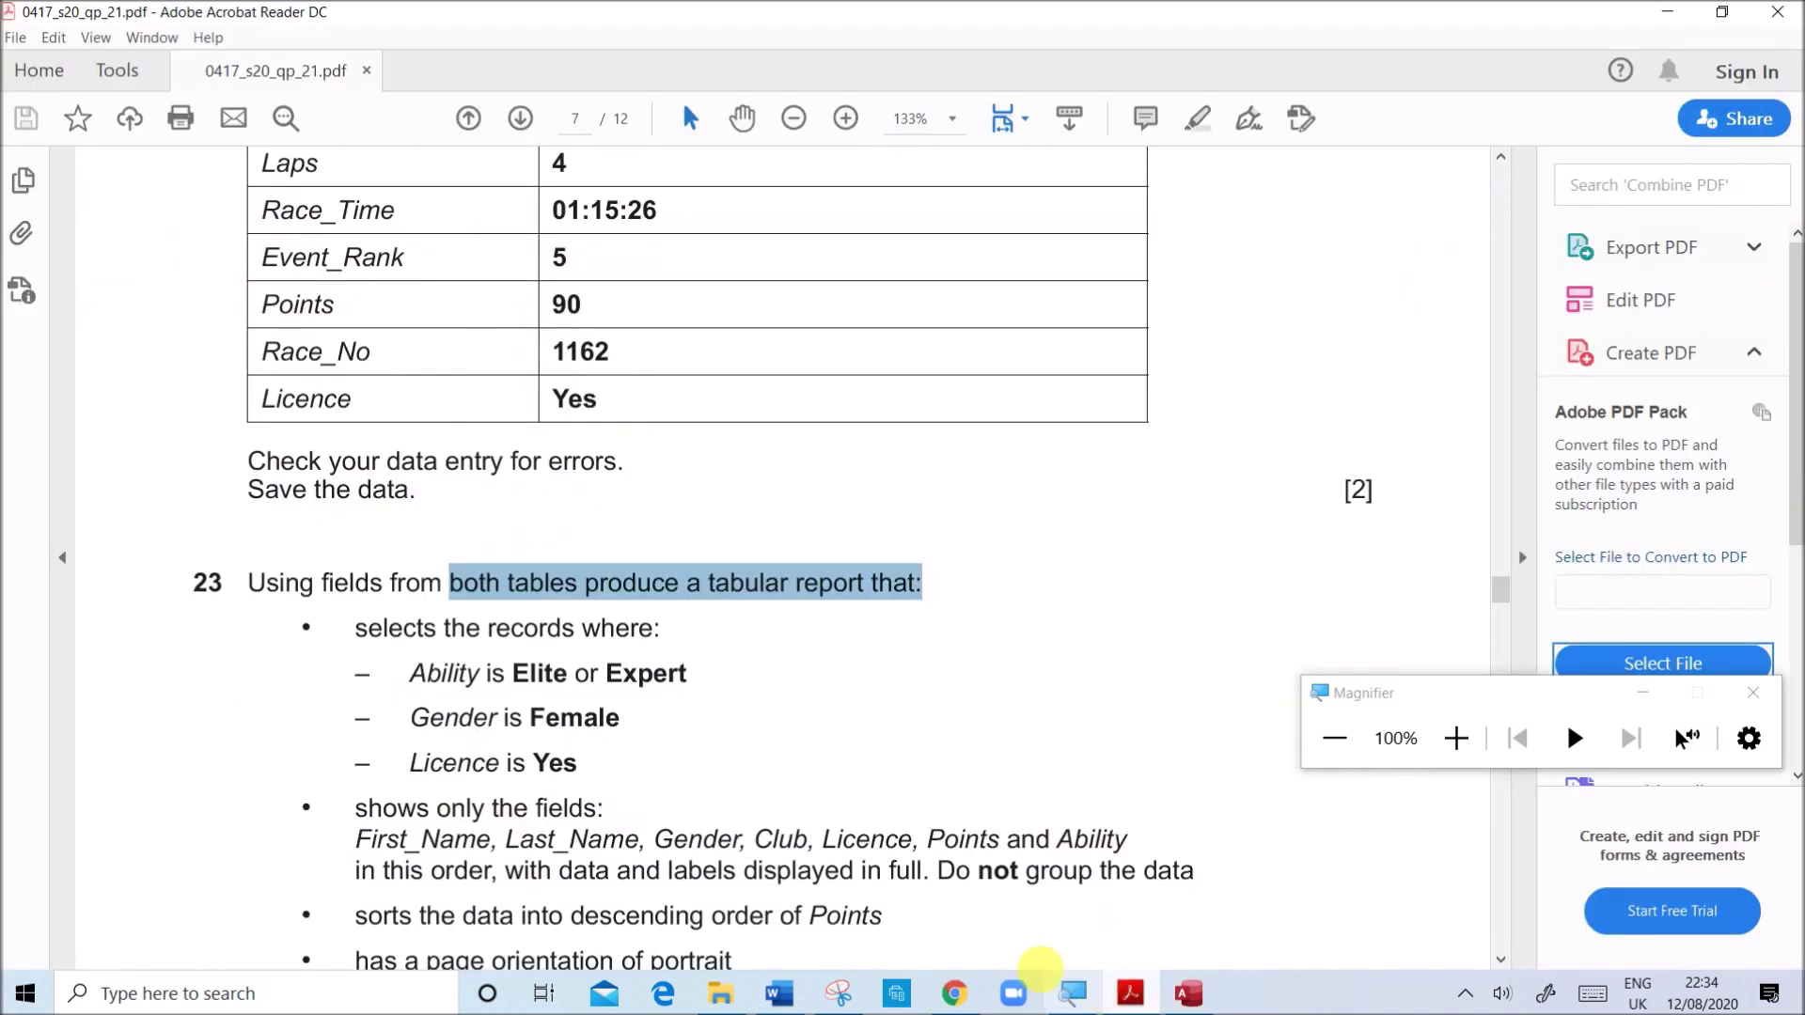
click(1130, 994)
scroll(668, 804, down, 2)
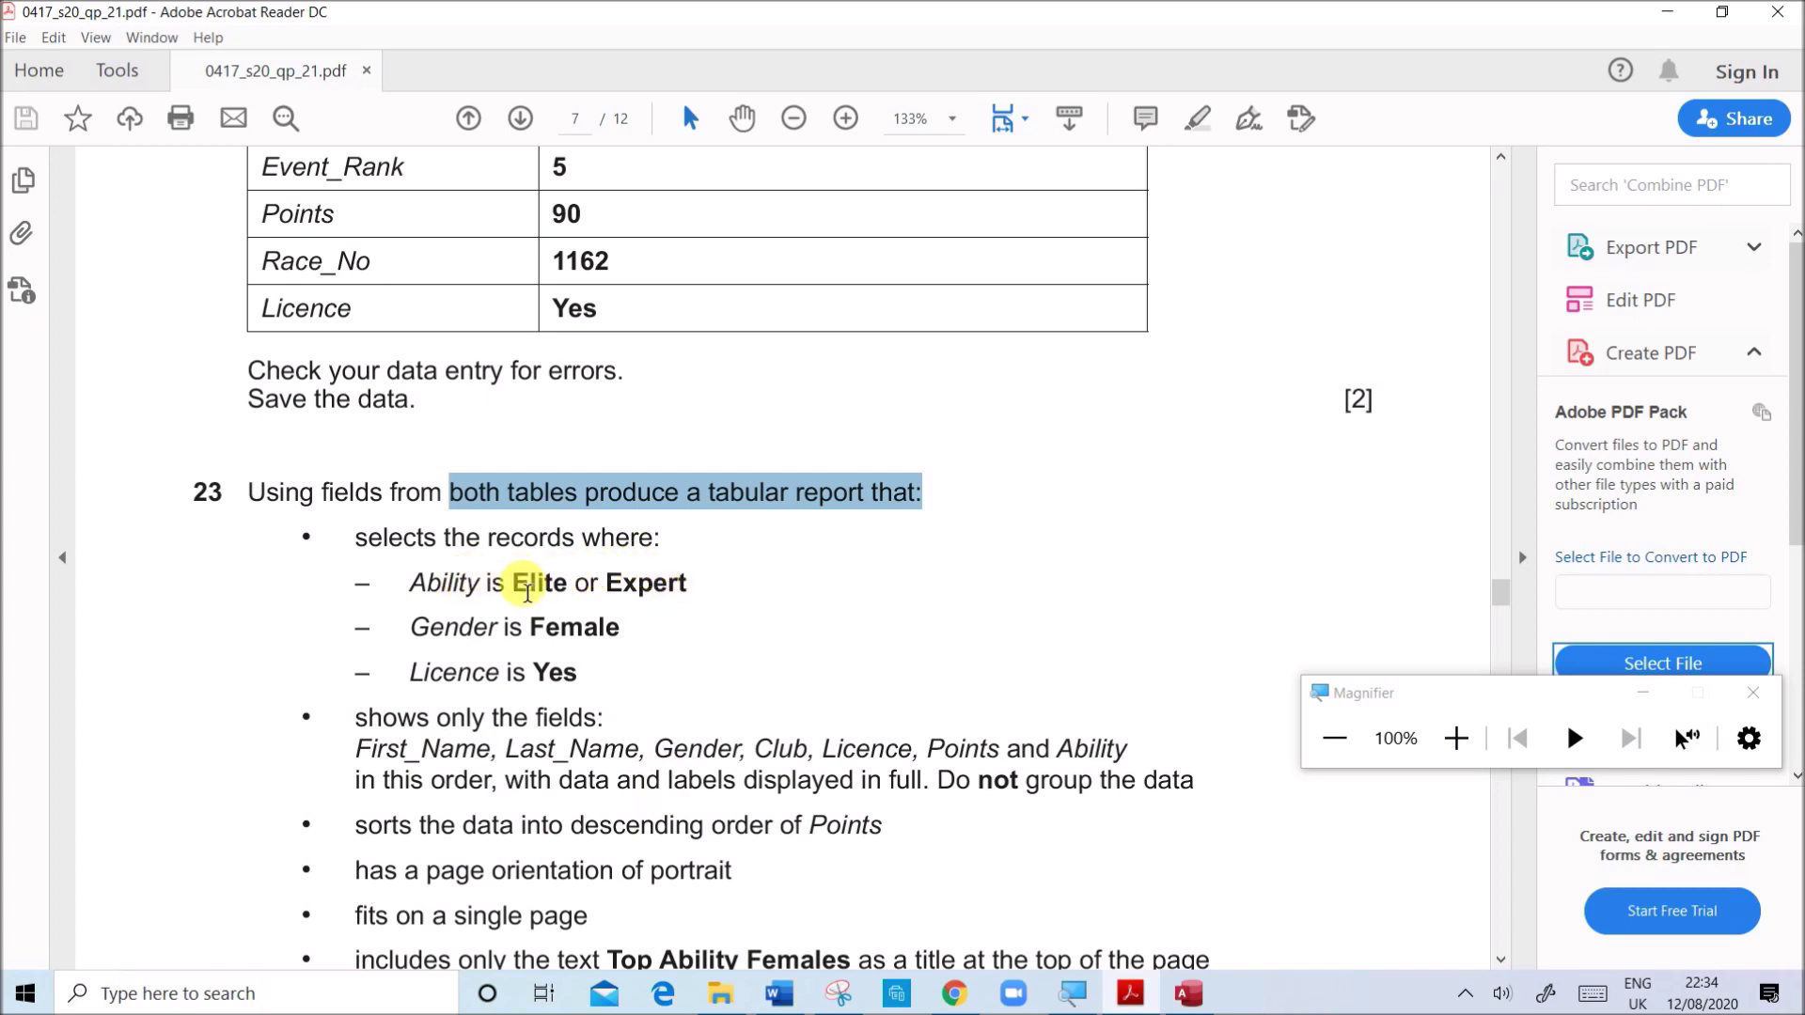
- Add Ability and Gender from J2120CATEGORIES and Licence from J2120RACE to the query grid
click(492, 583)
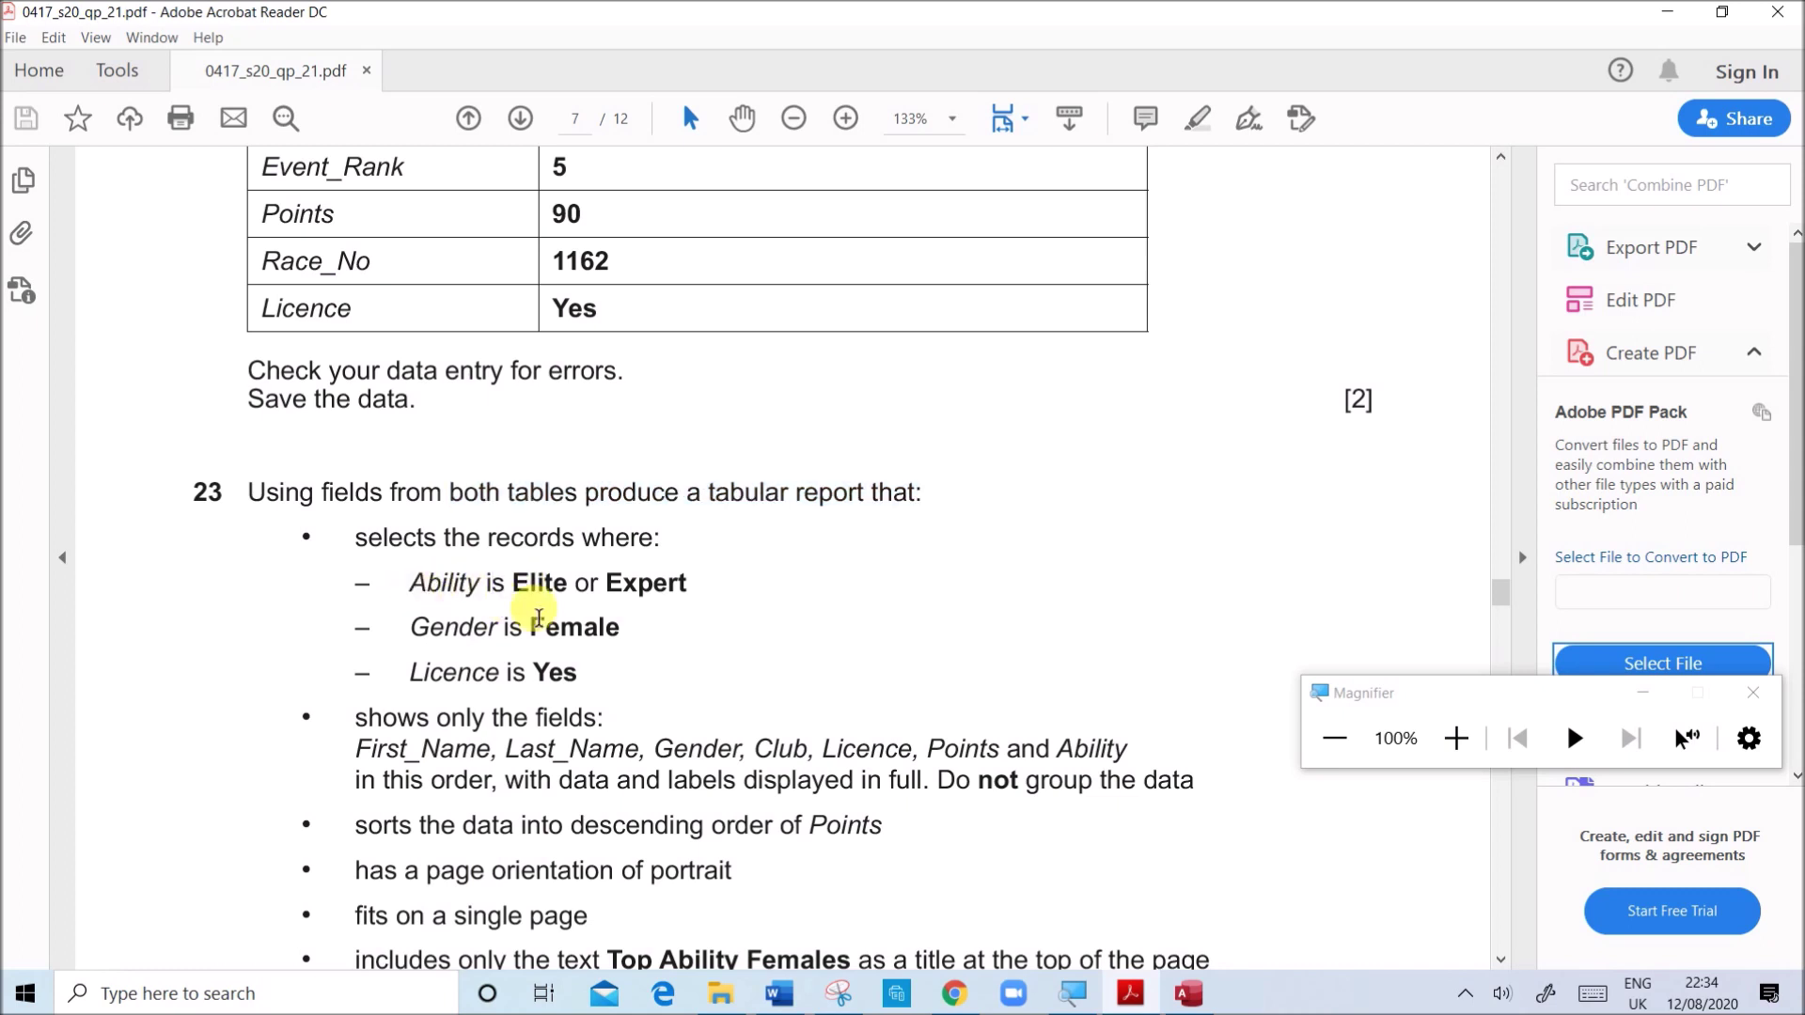
click(1189, 993)
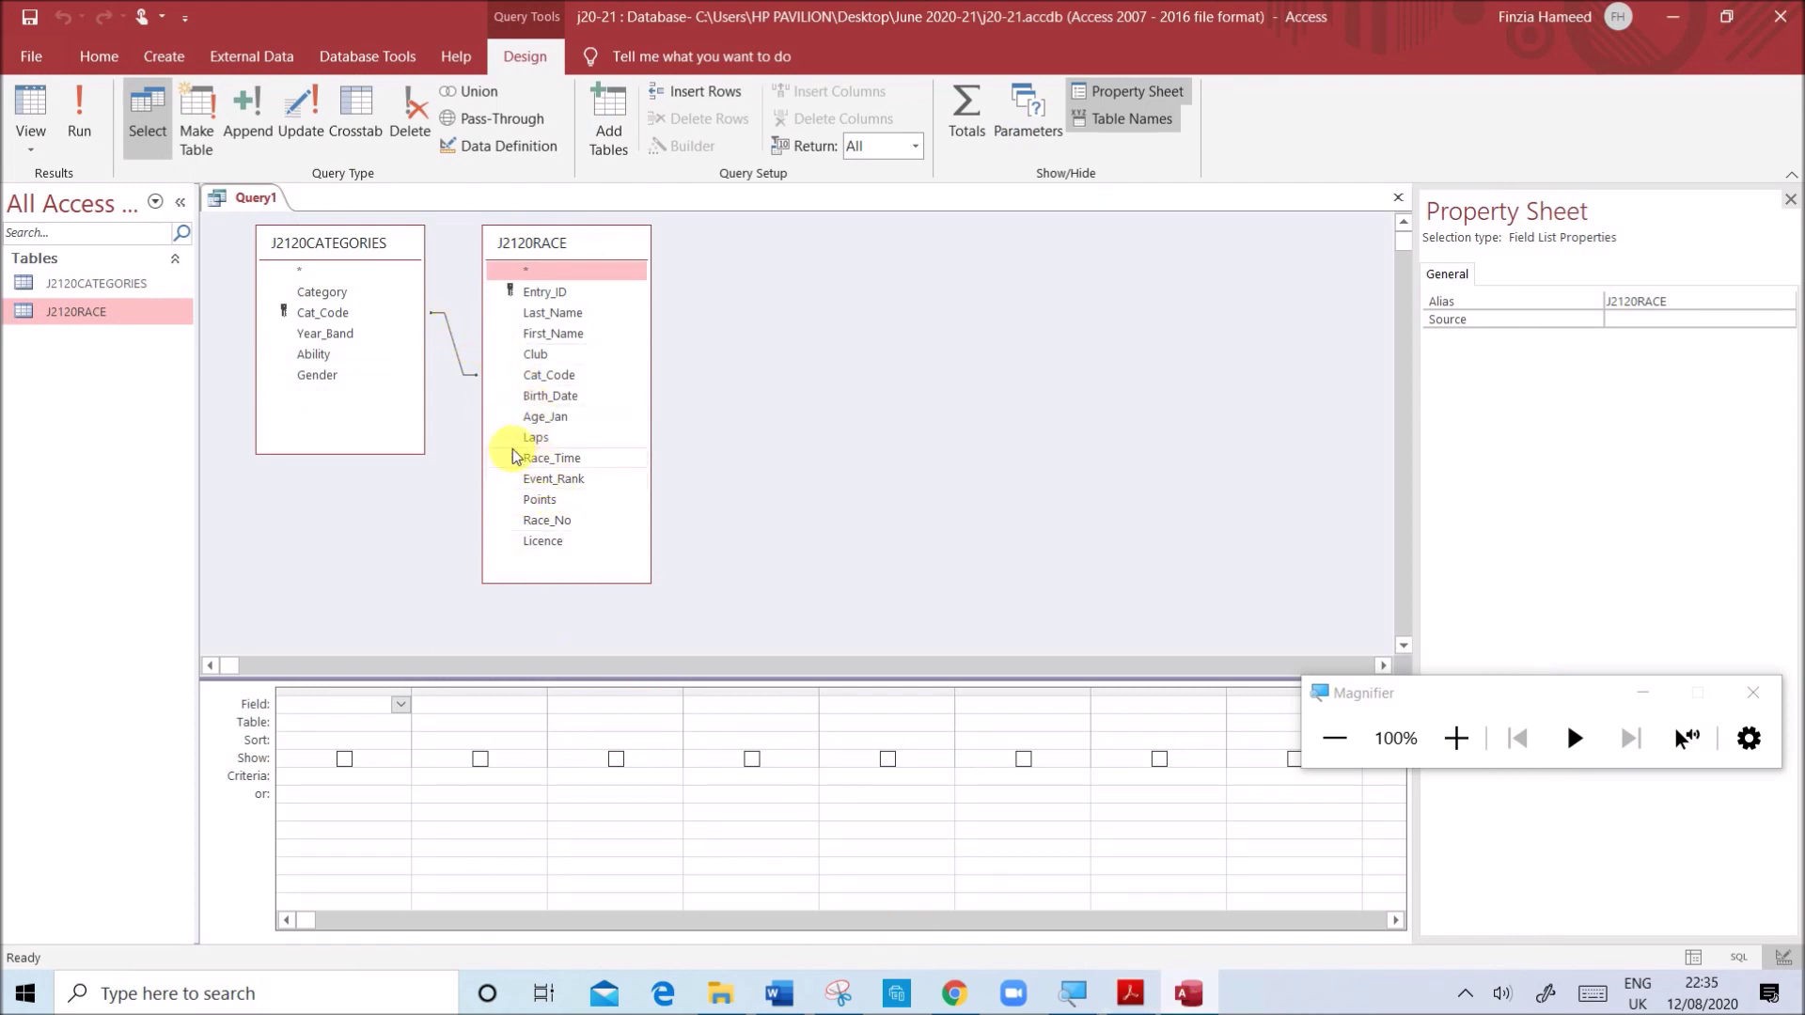
click(325, 356)
double_click(325, 354)
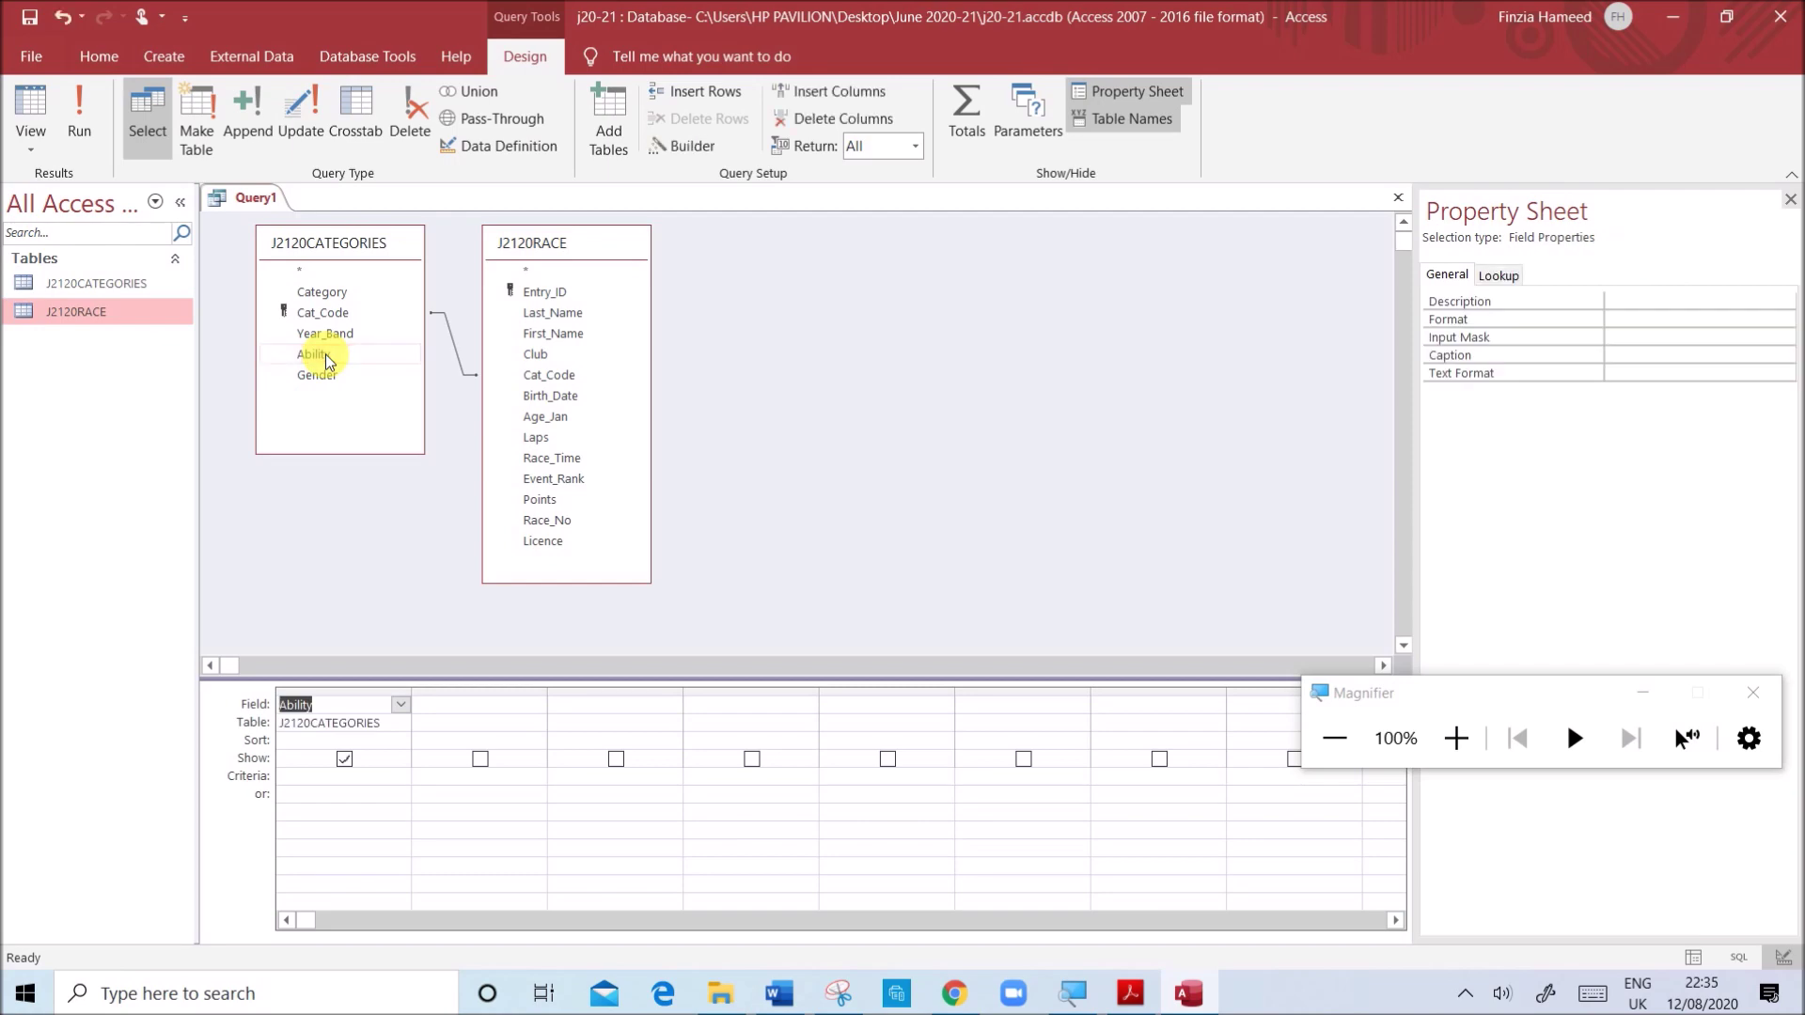
click(1129, 993)
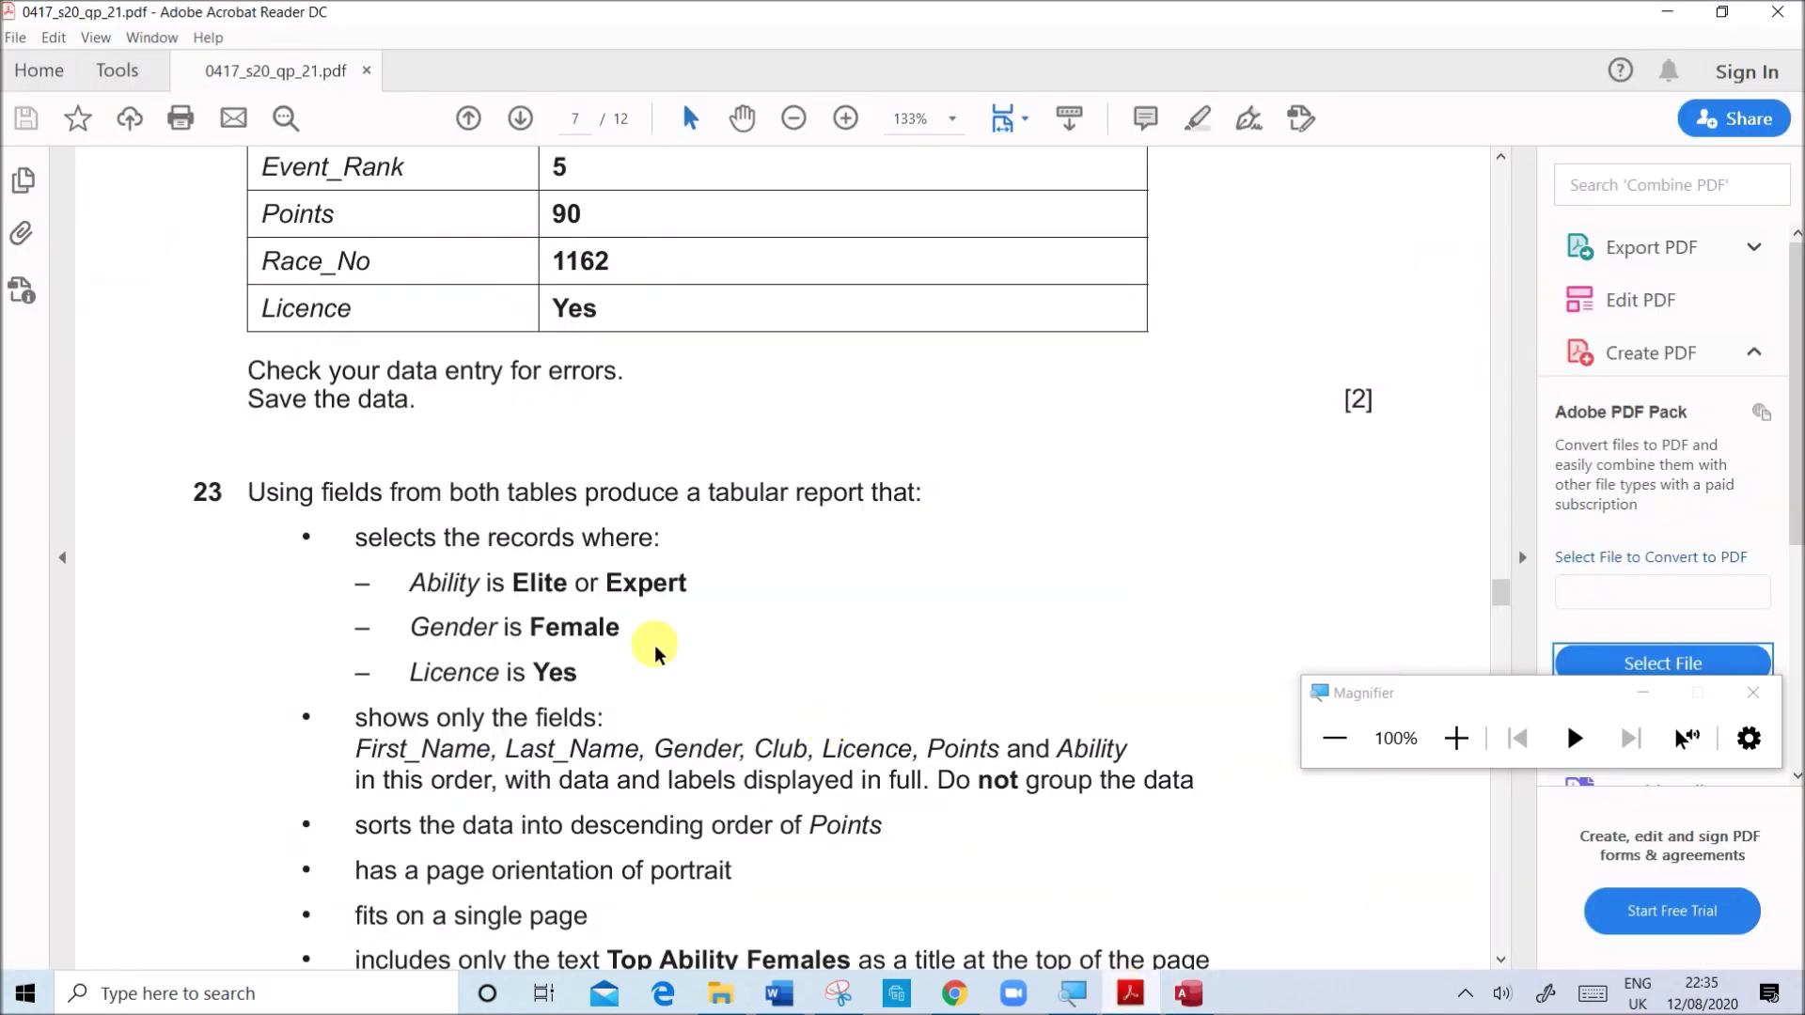
click(1188, 992)
double_click(348, 376)
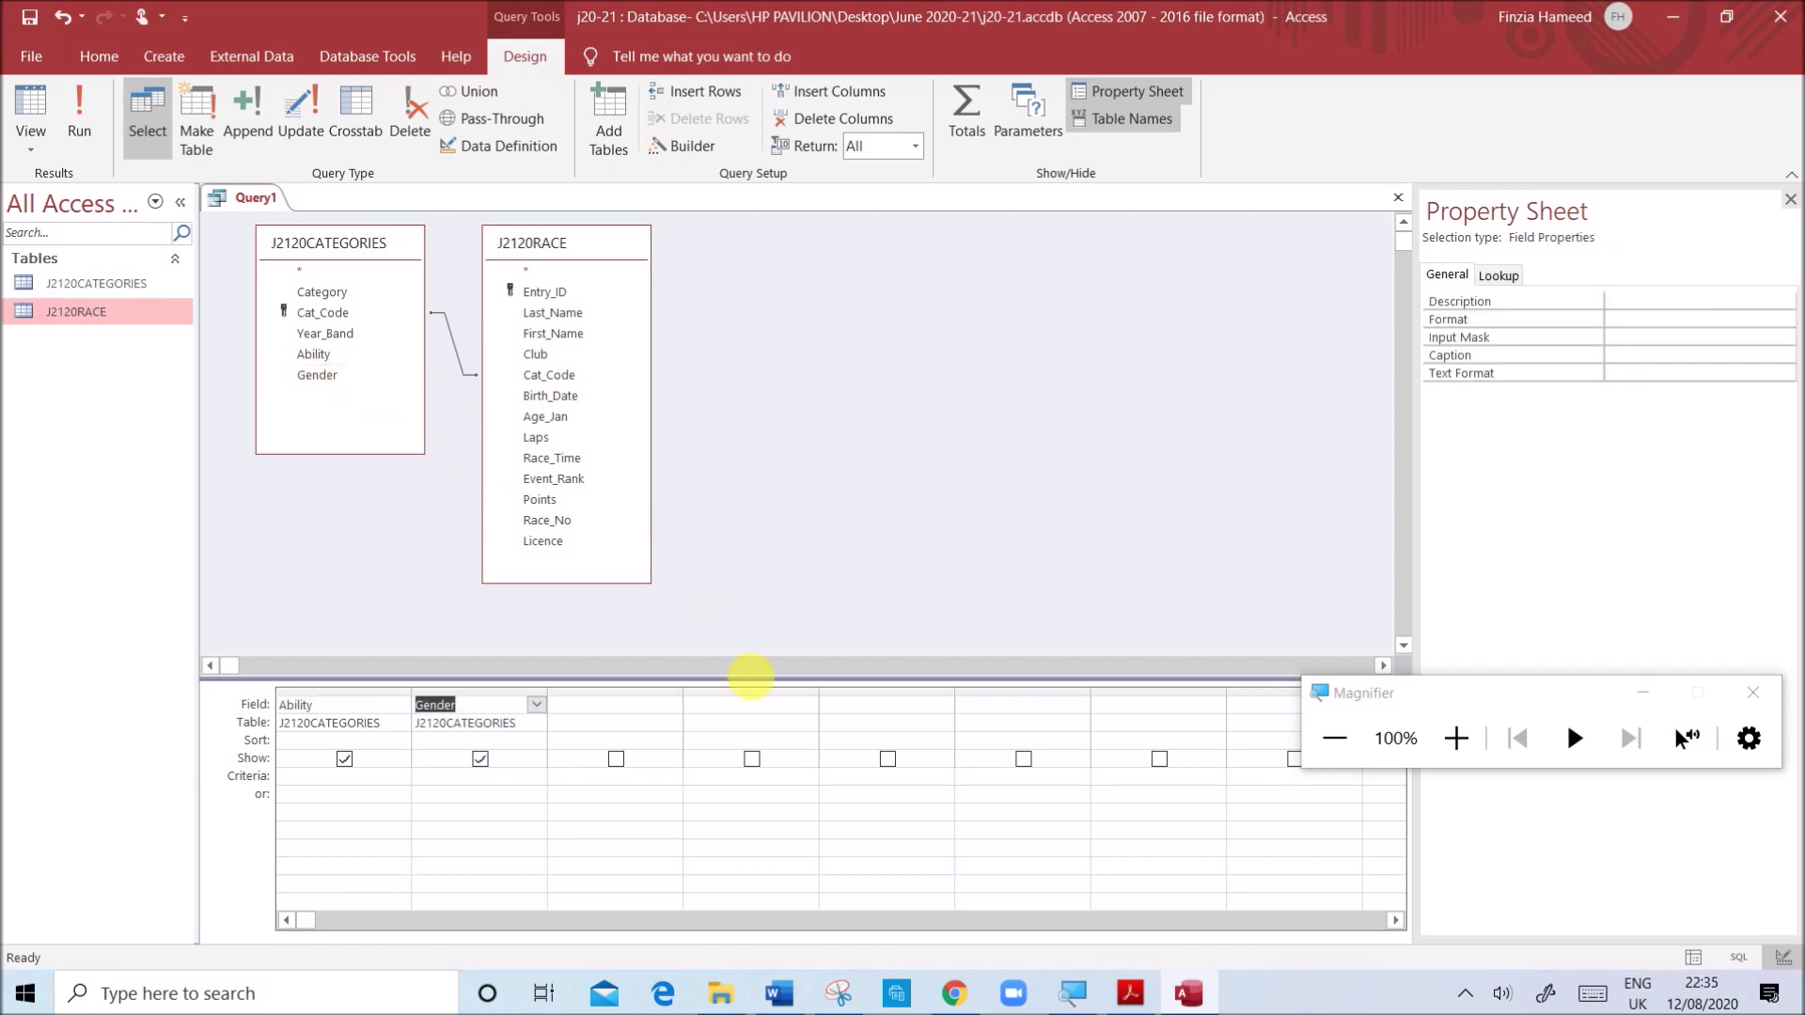
click(1130, 992)
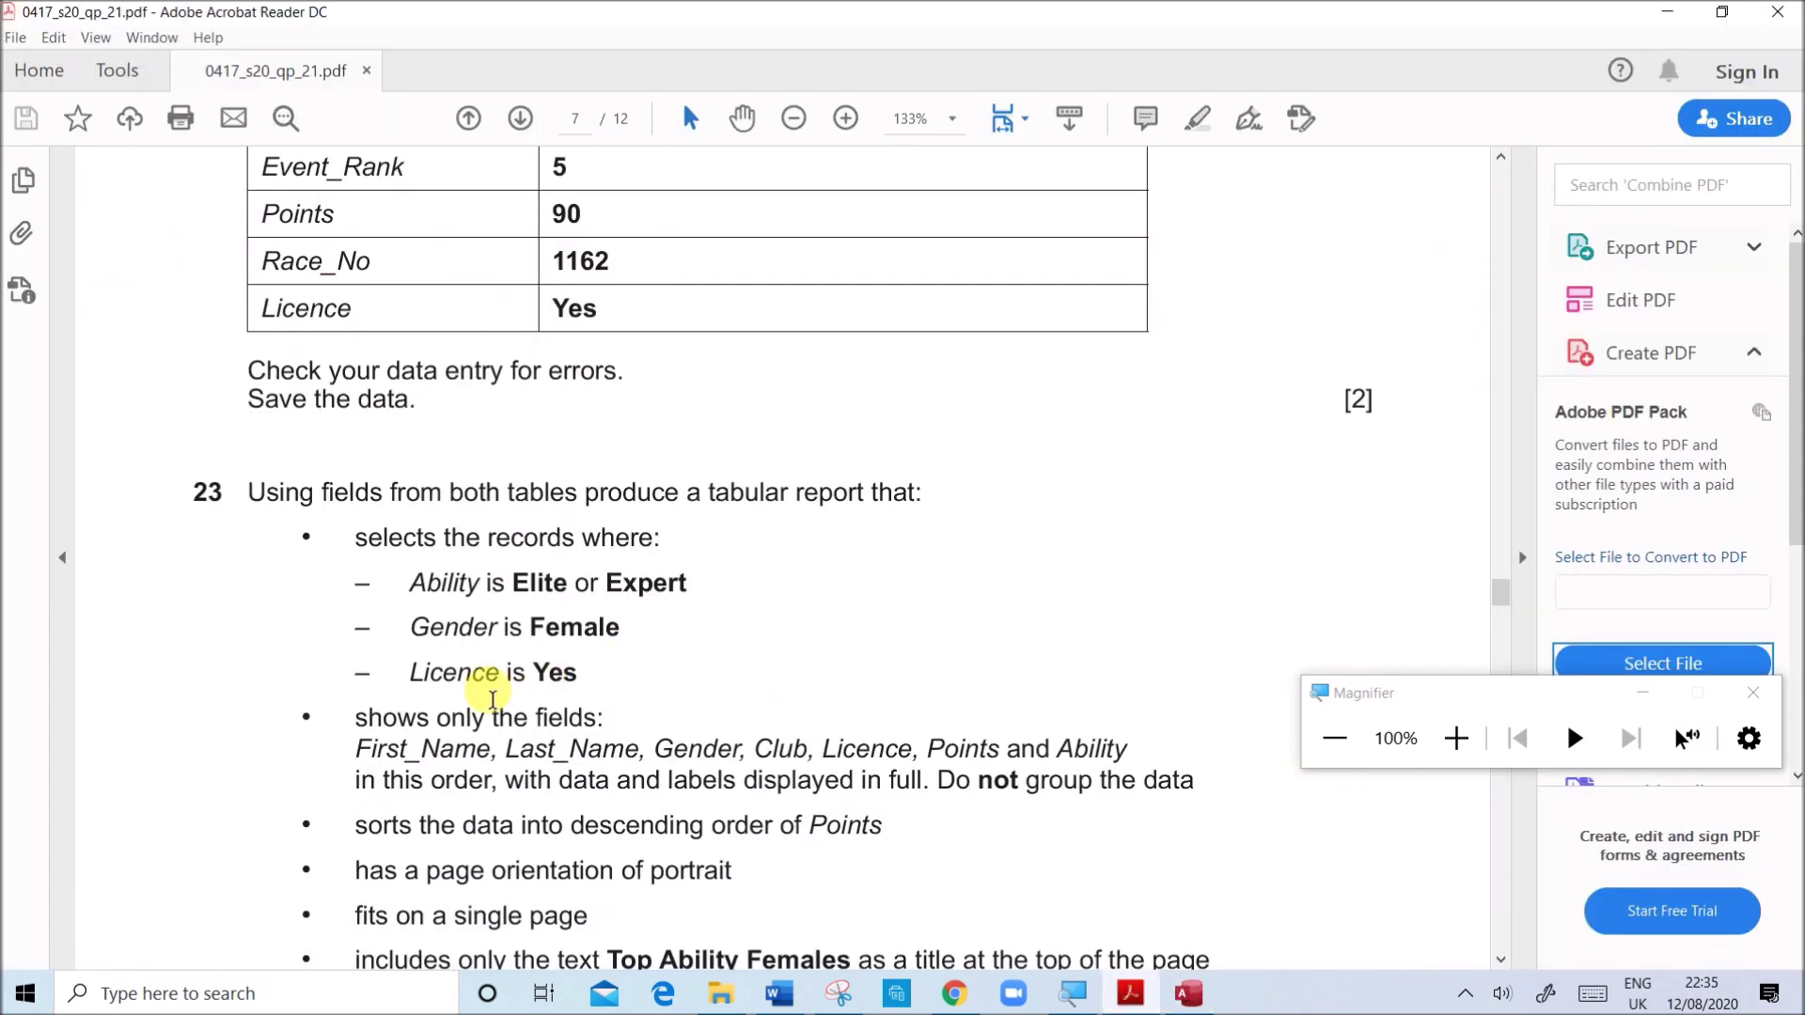
click(1188, 992)
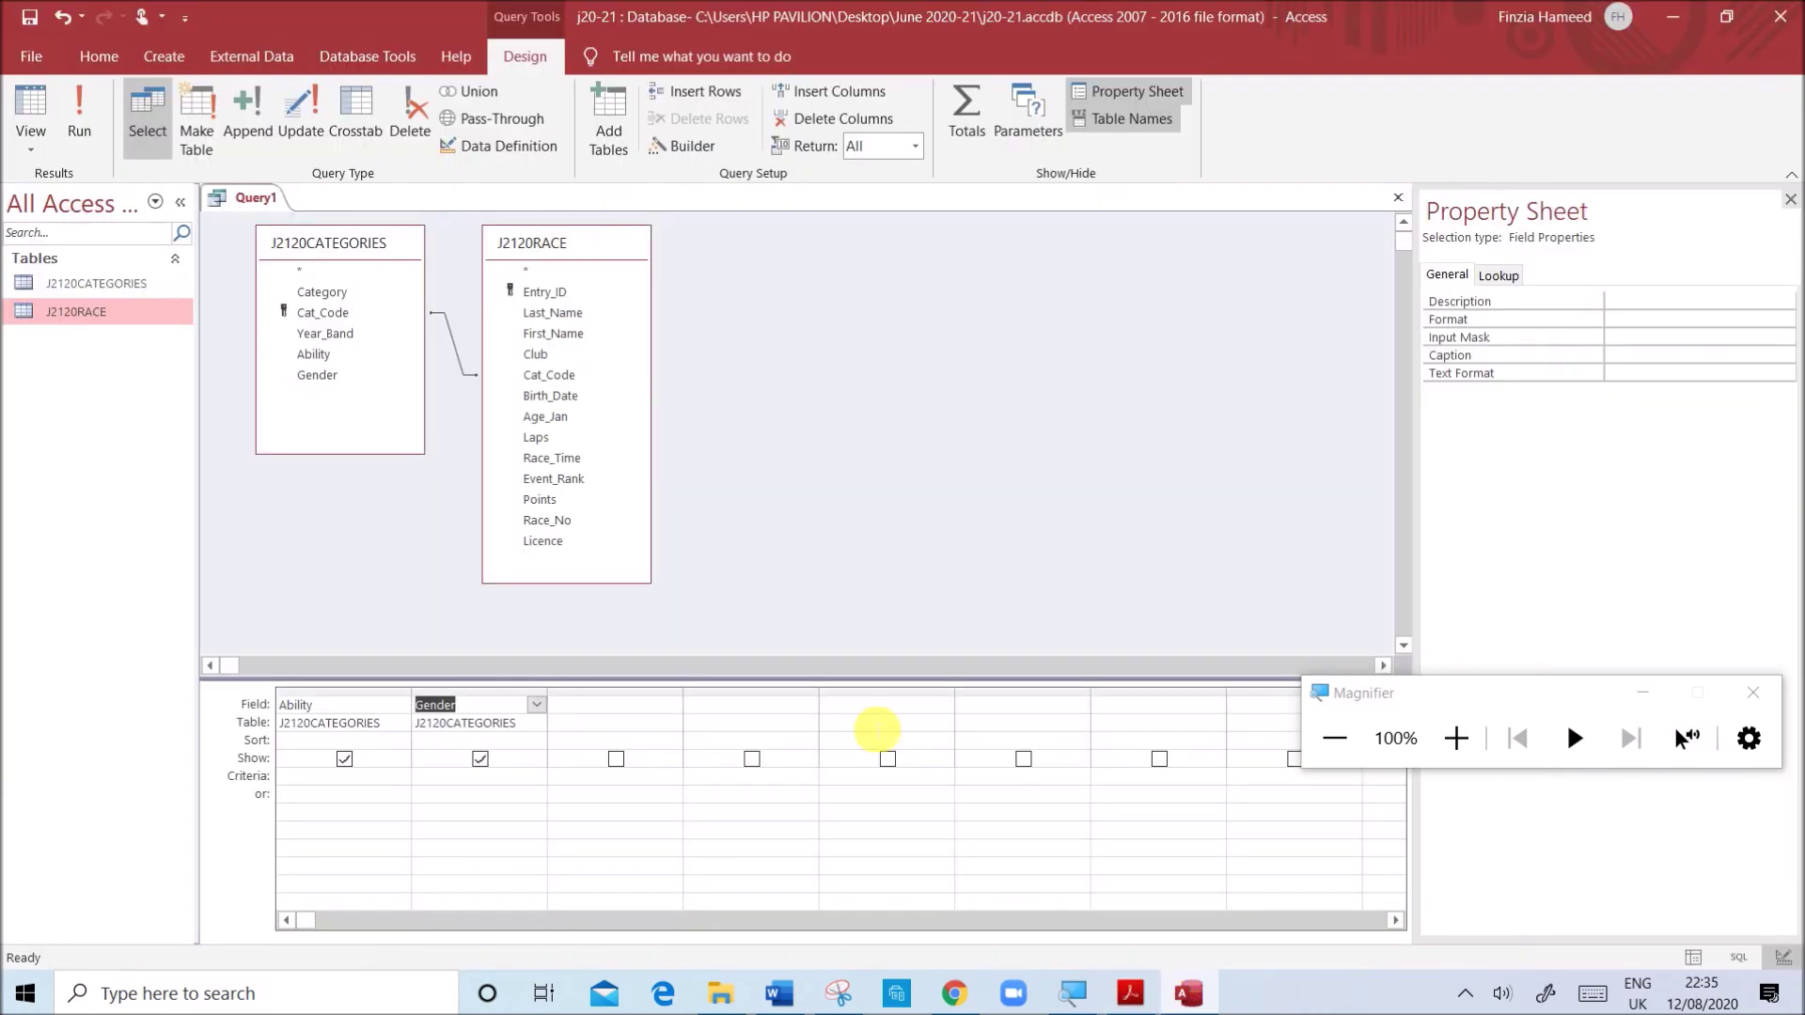
double_click(549, 544)
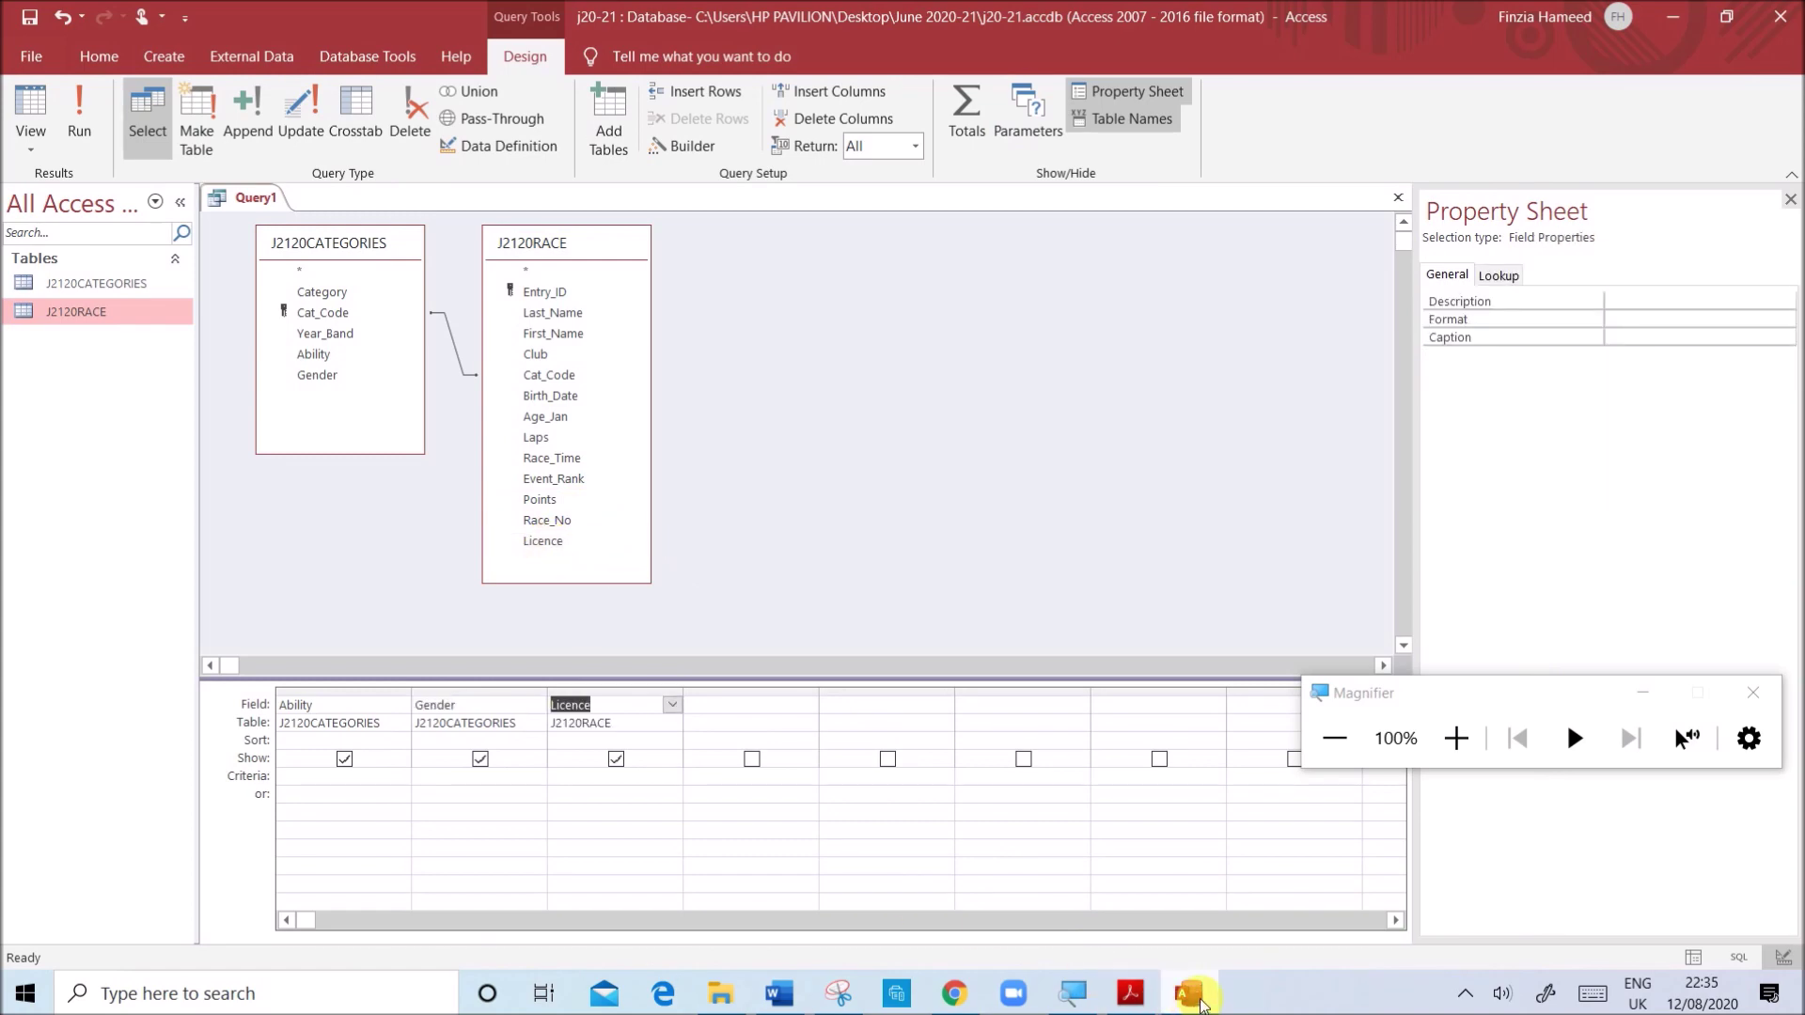
click(1145, 993)
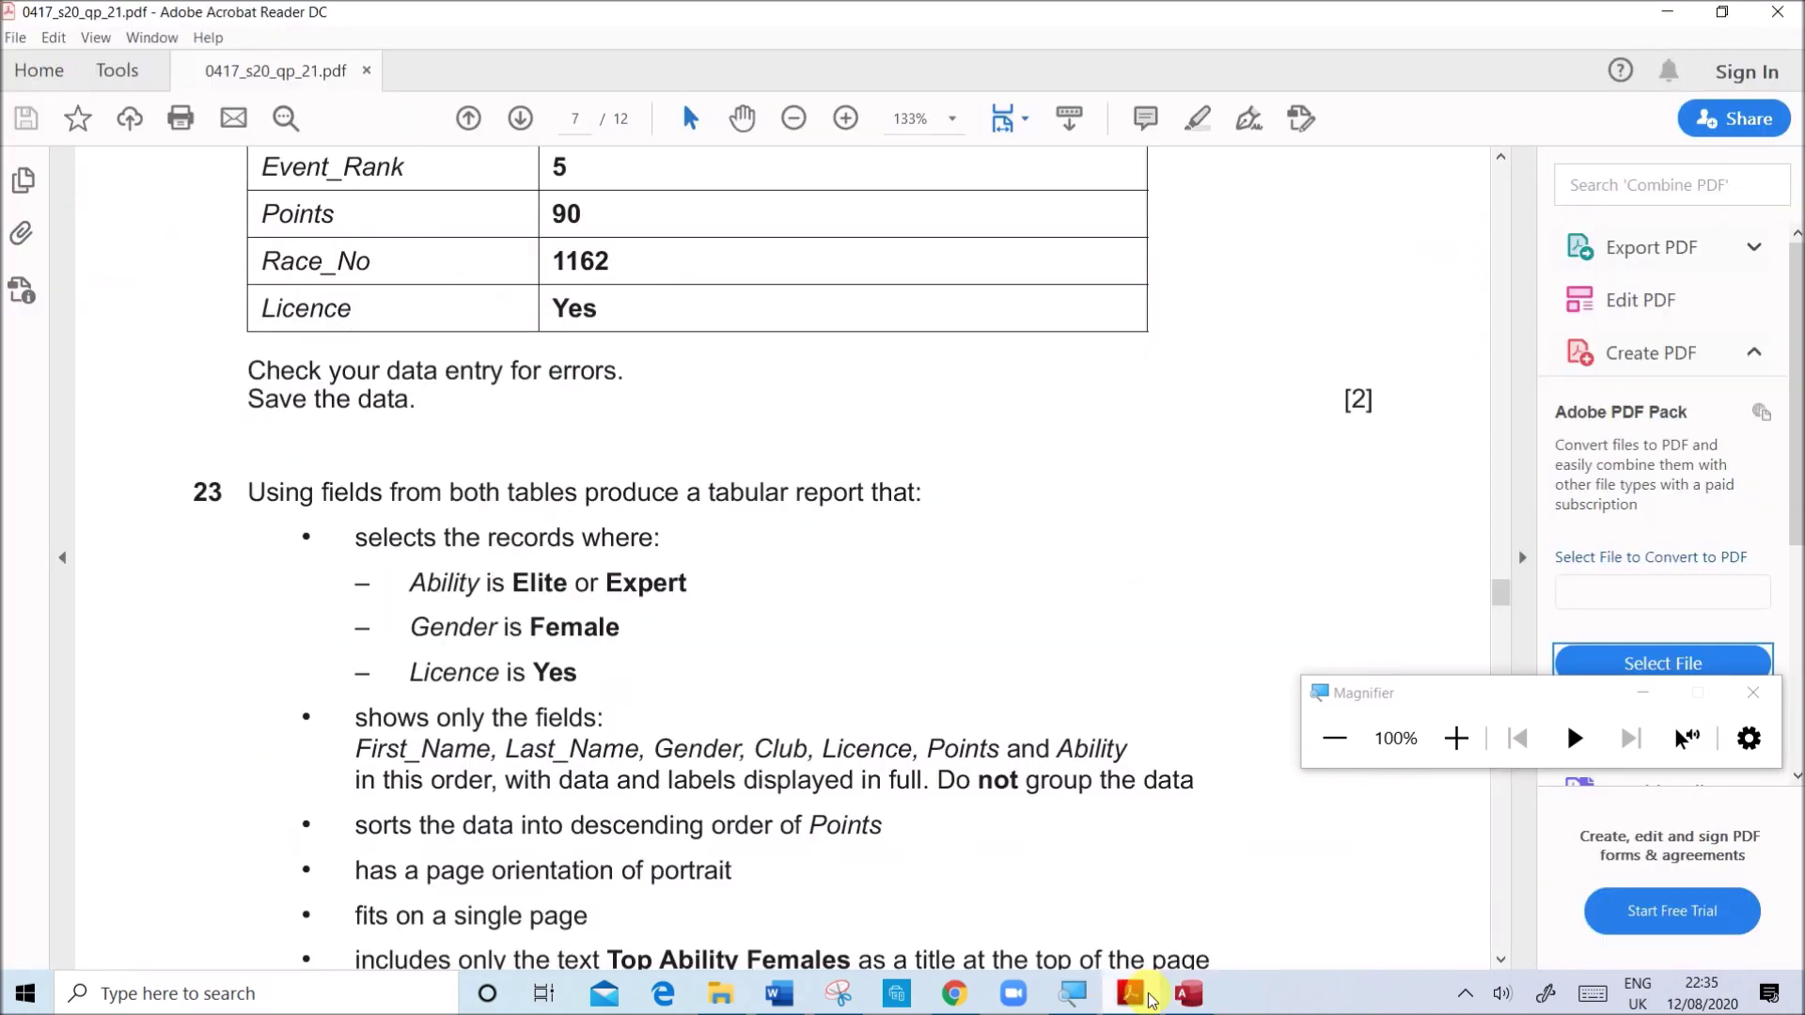
click(1188, 993)
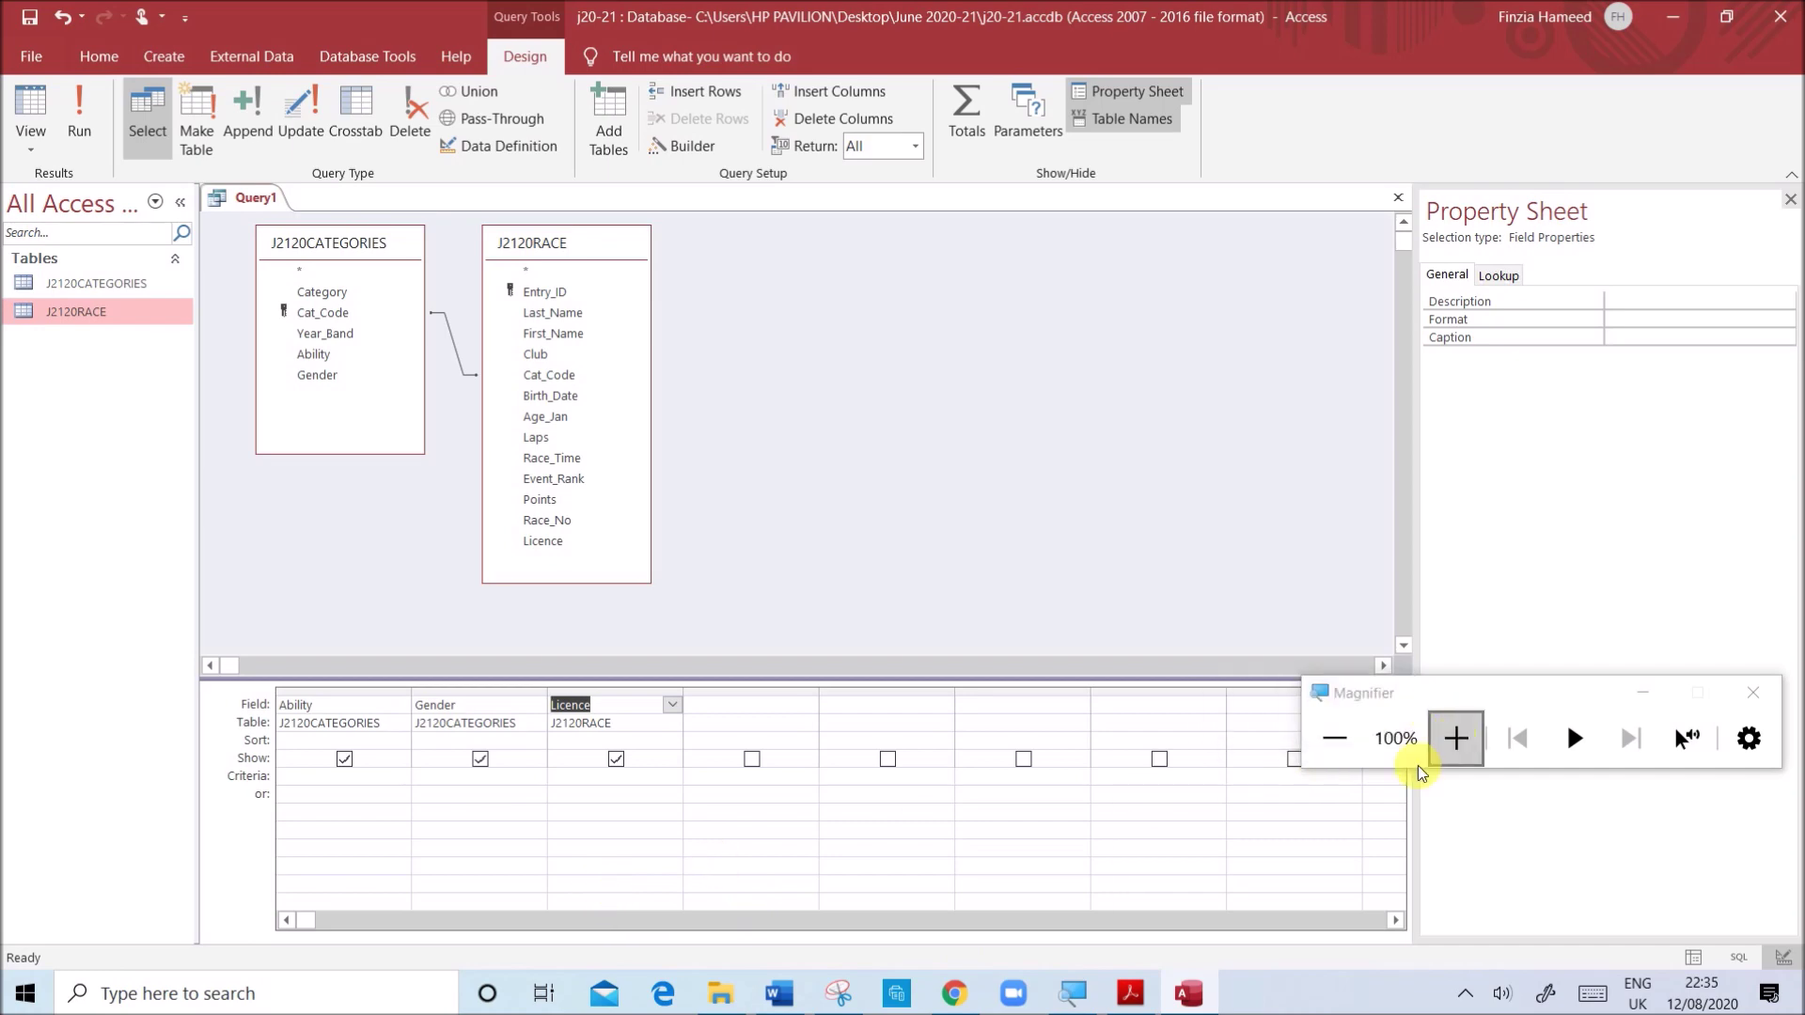
click(1131, 993)
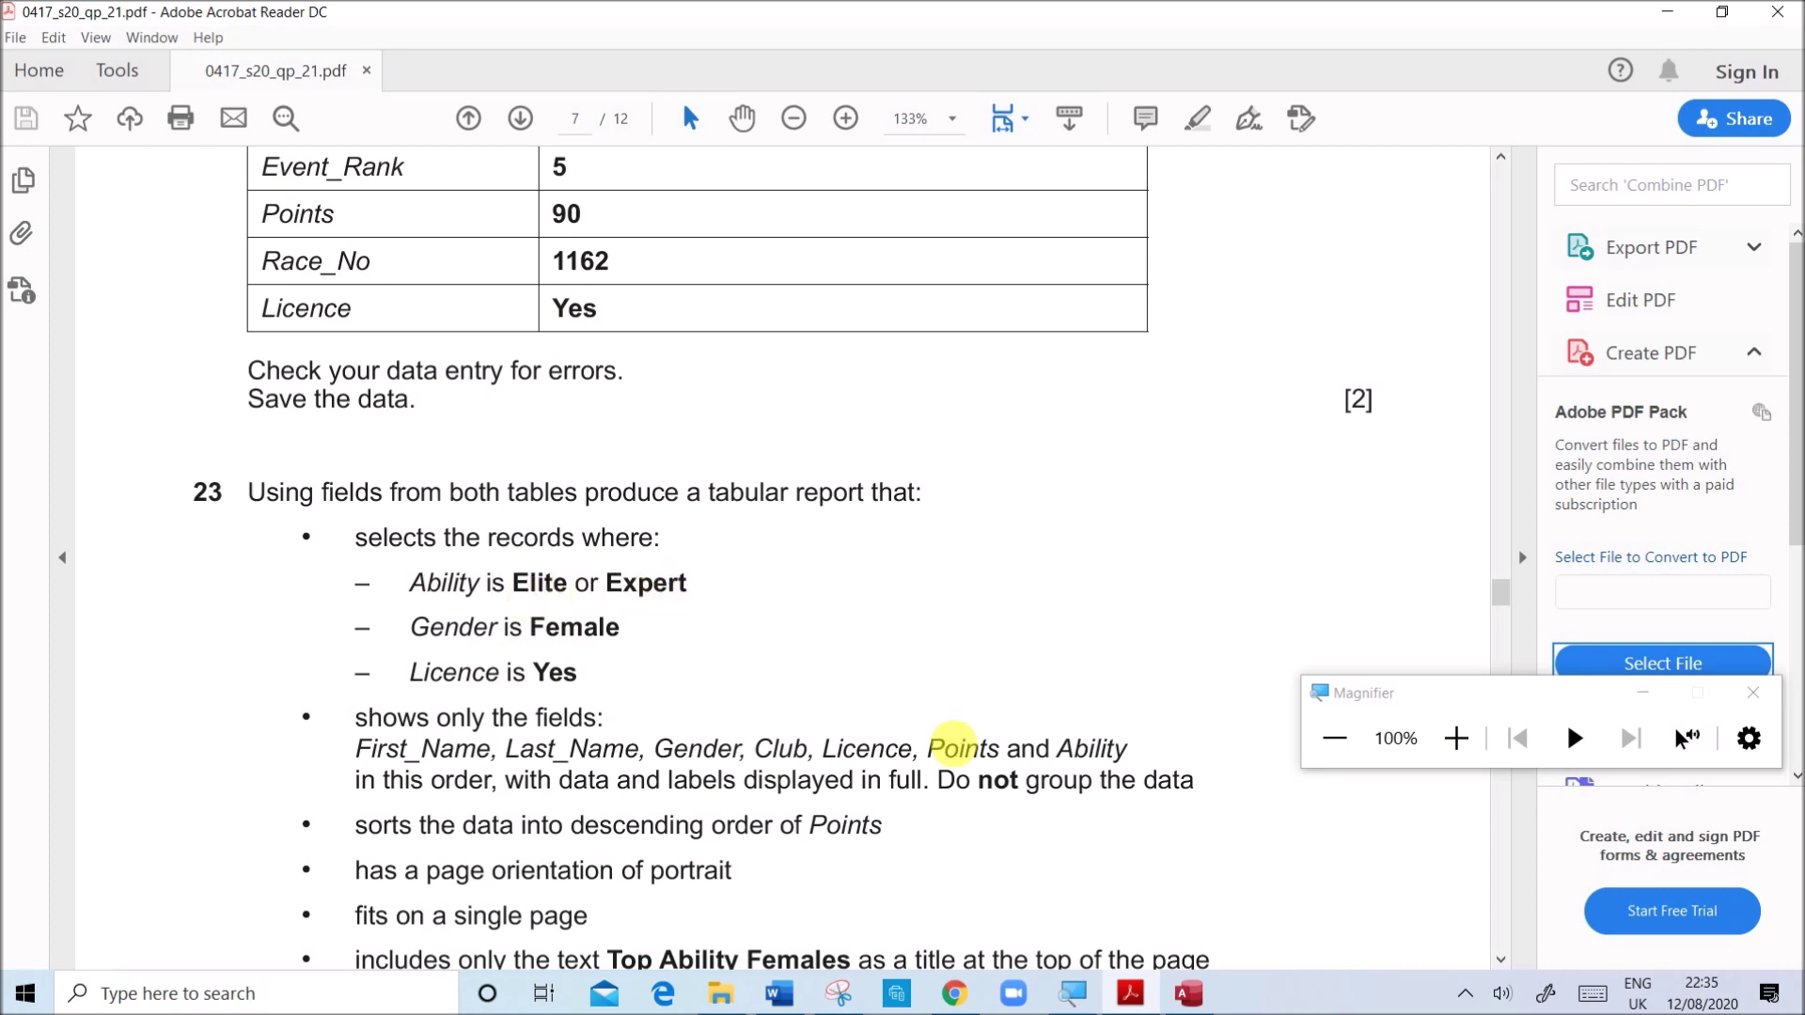
click(1189, 993)
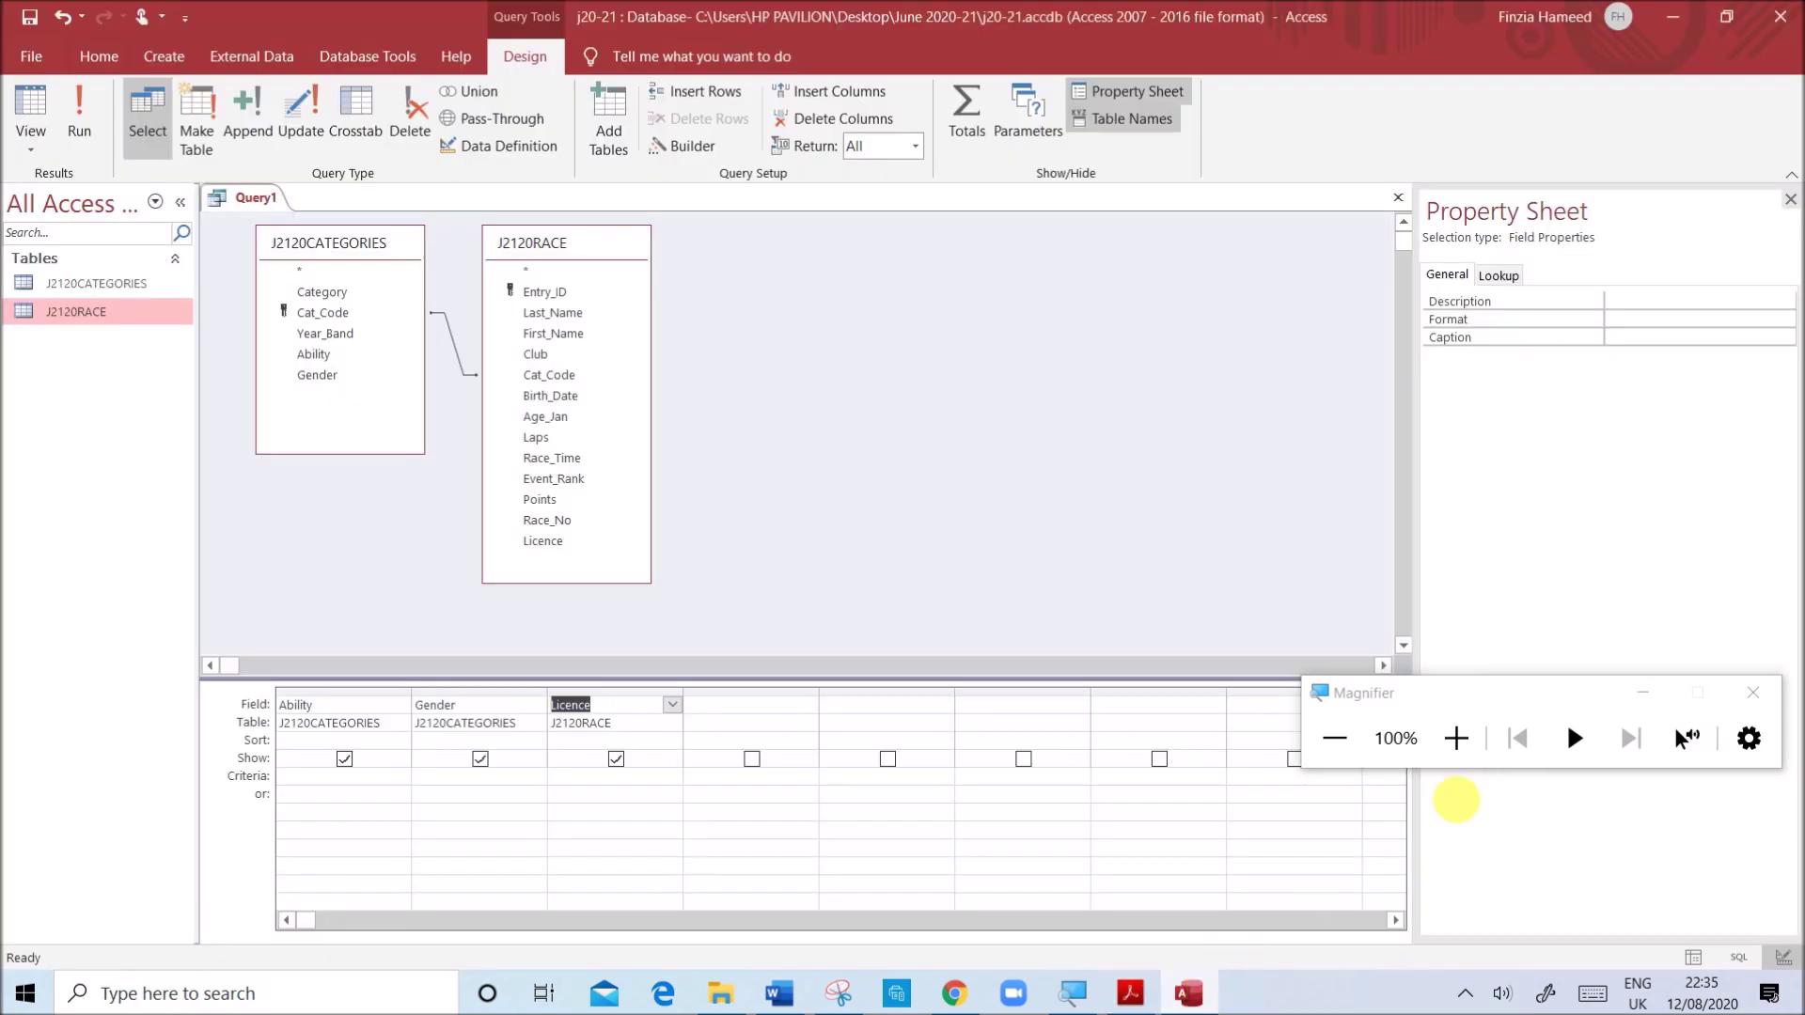
- Set criteria: Ability "Elite" Or "Expert", Gender "Female", Licence Yes
click(1469, 754)
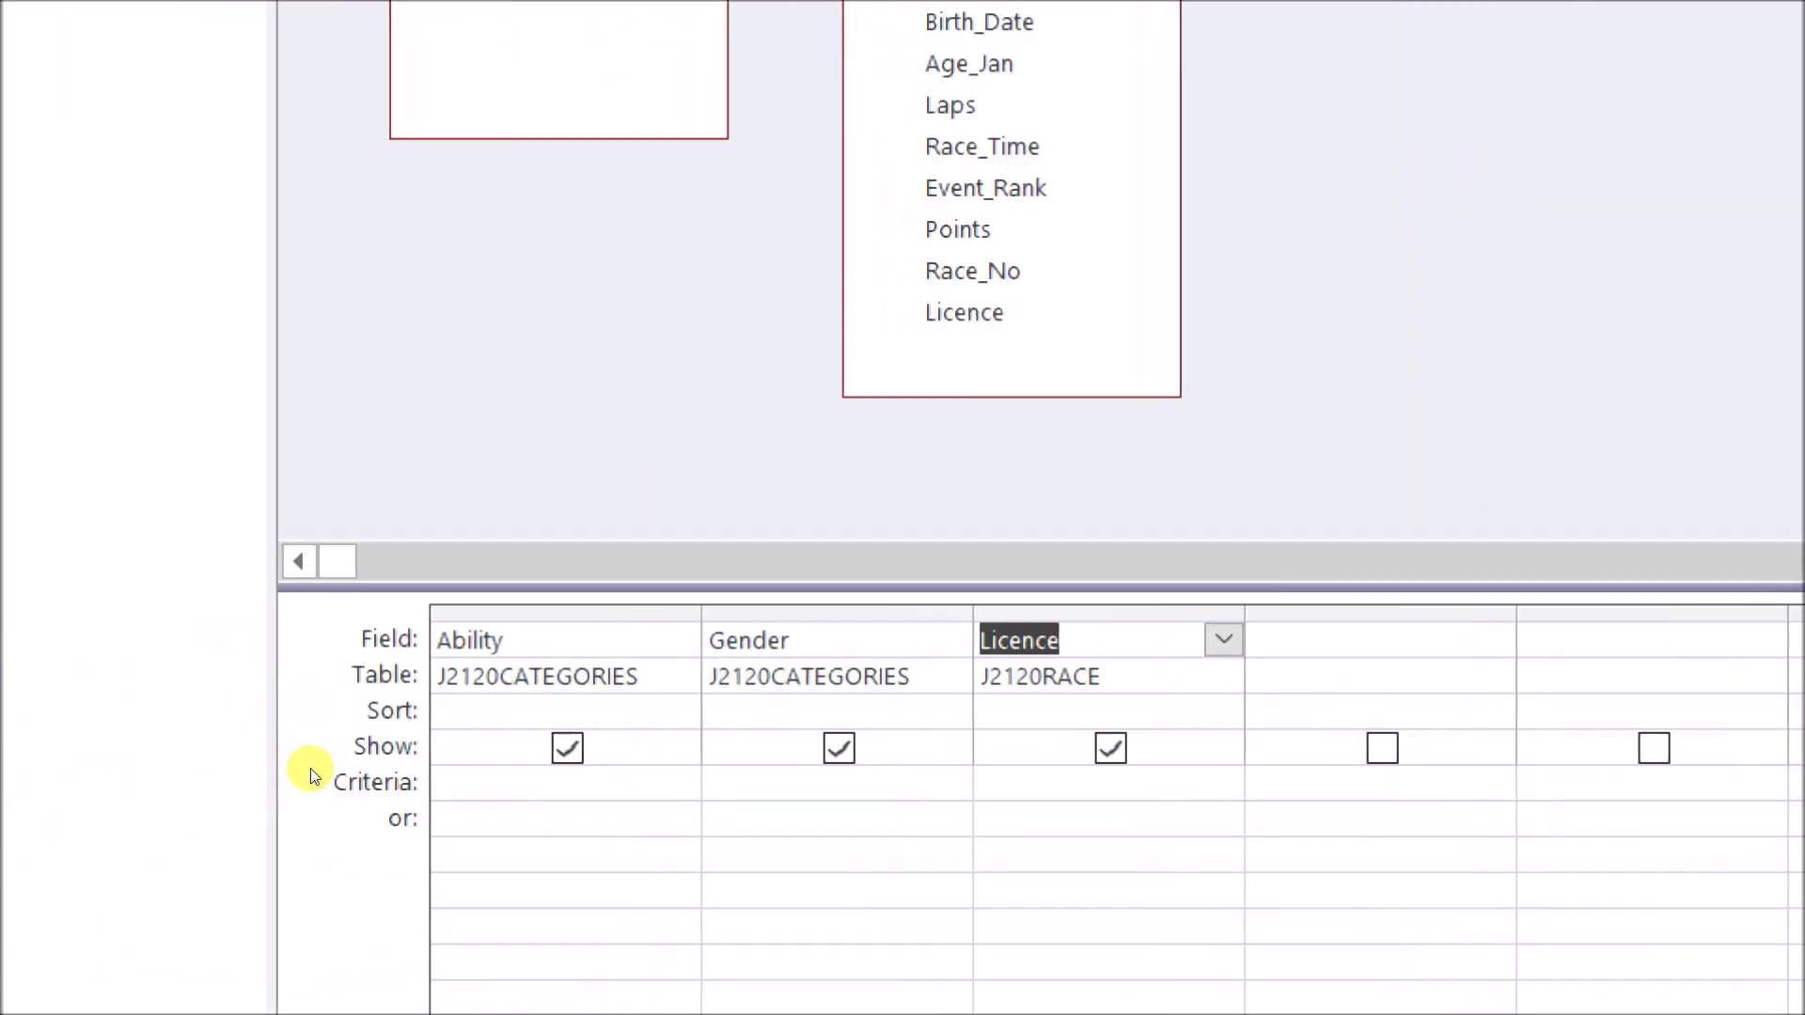
click(320, 782)
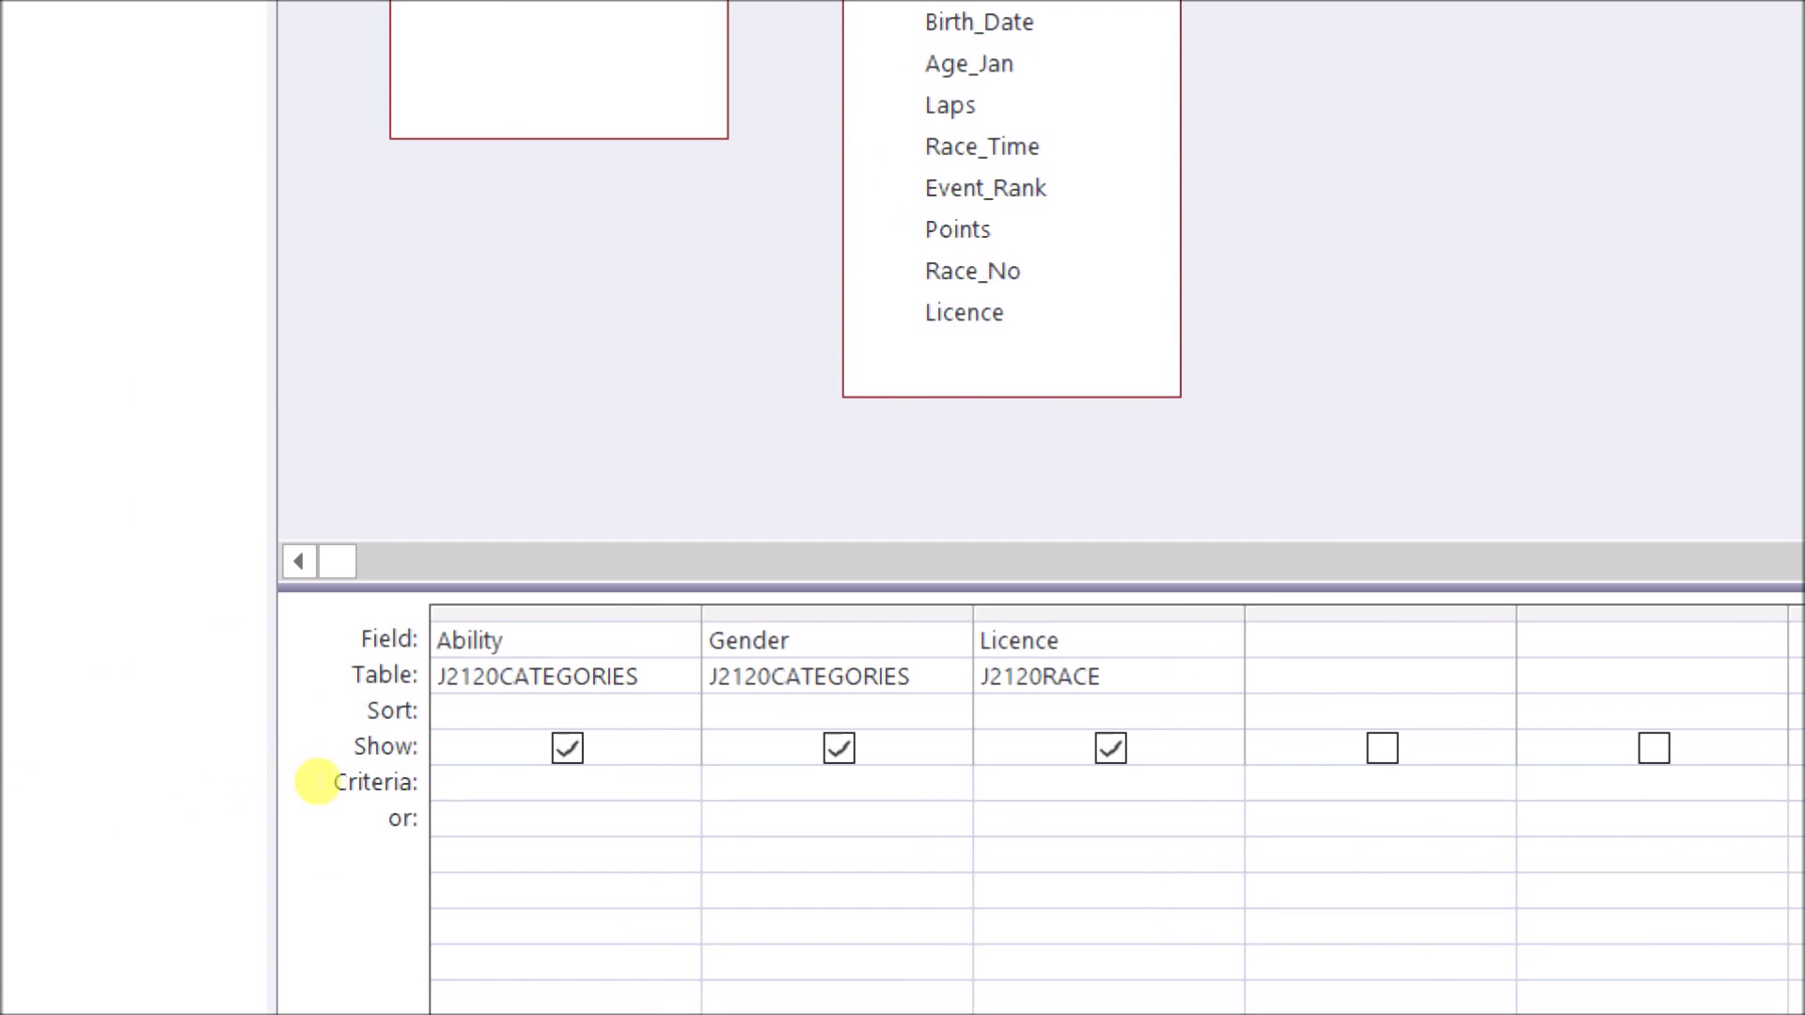
text(Elite)
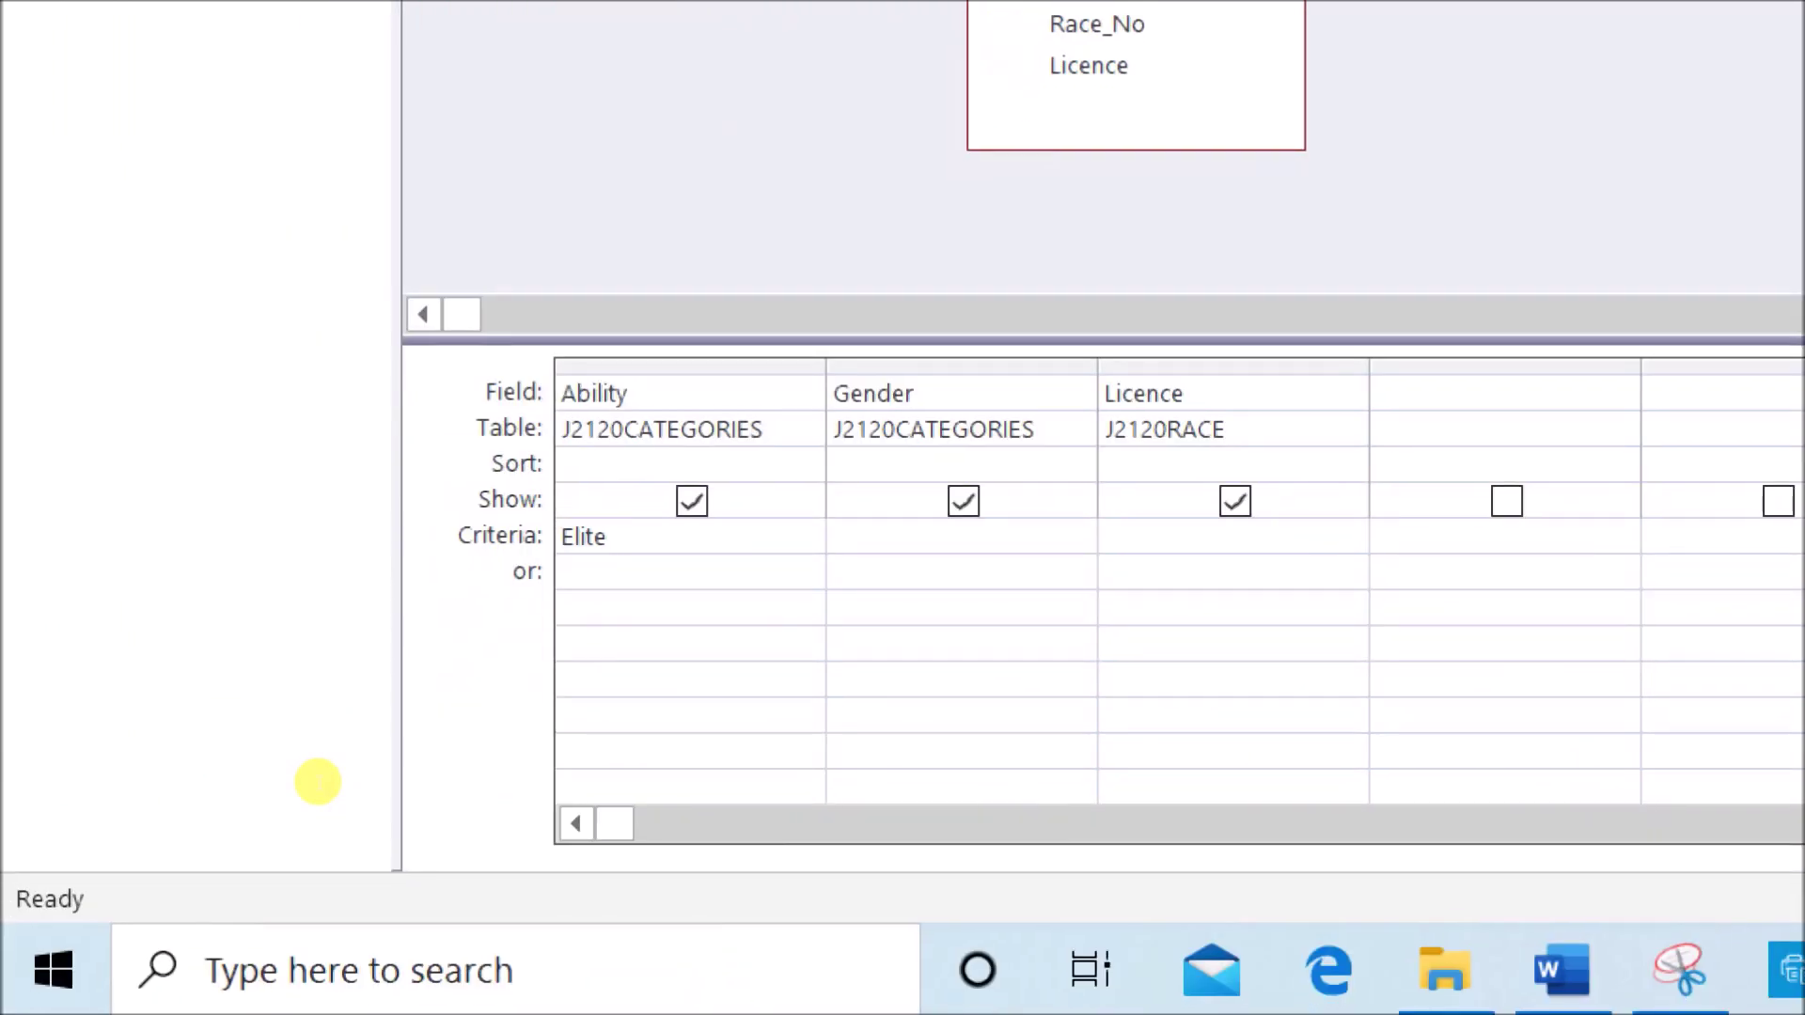
text( or Expert)
key(Tab)
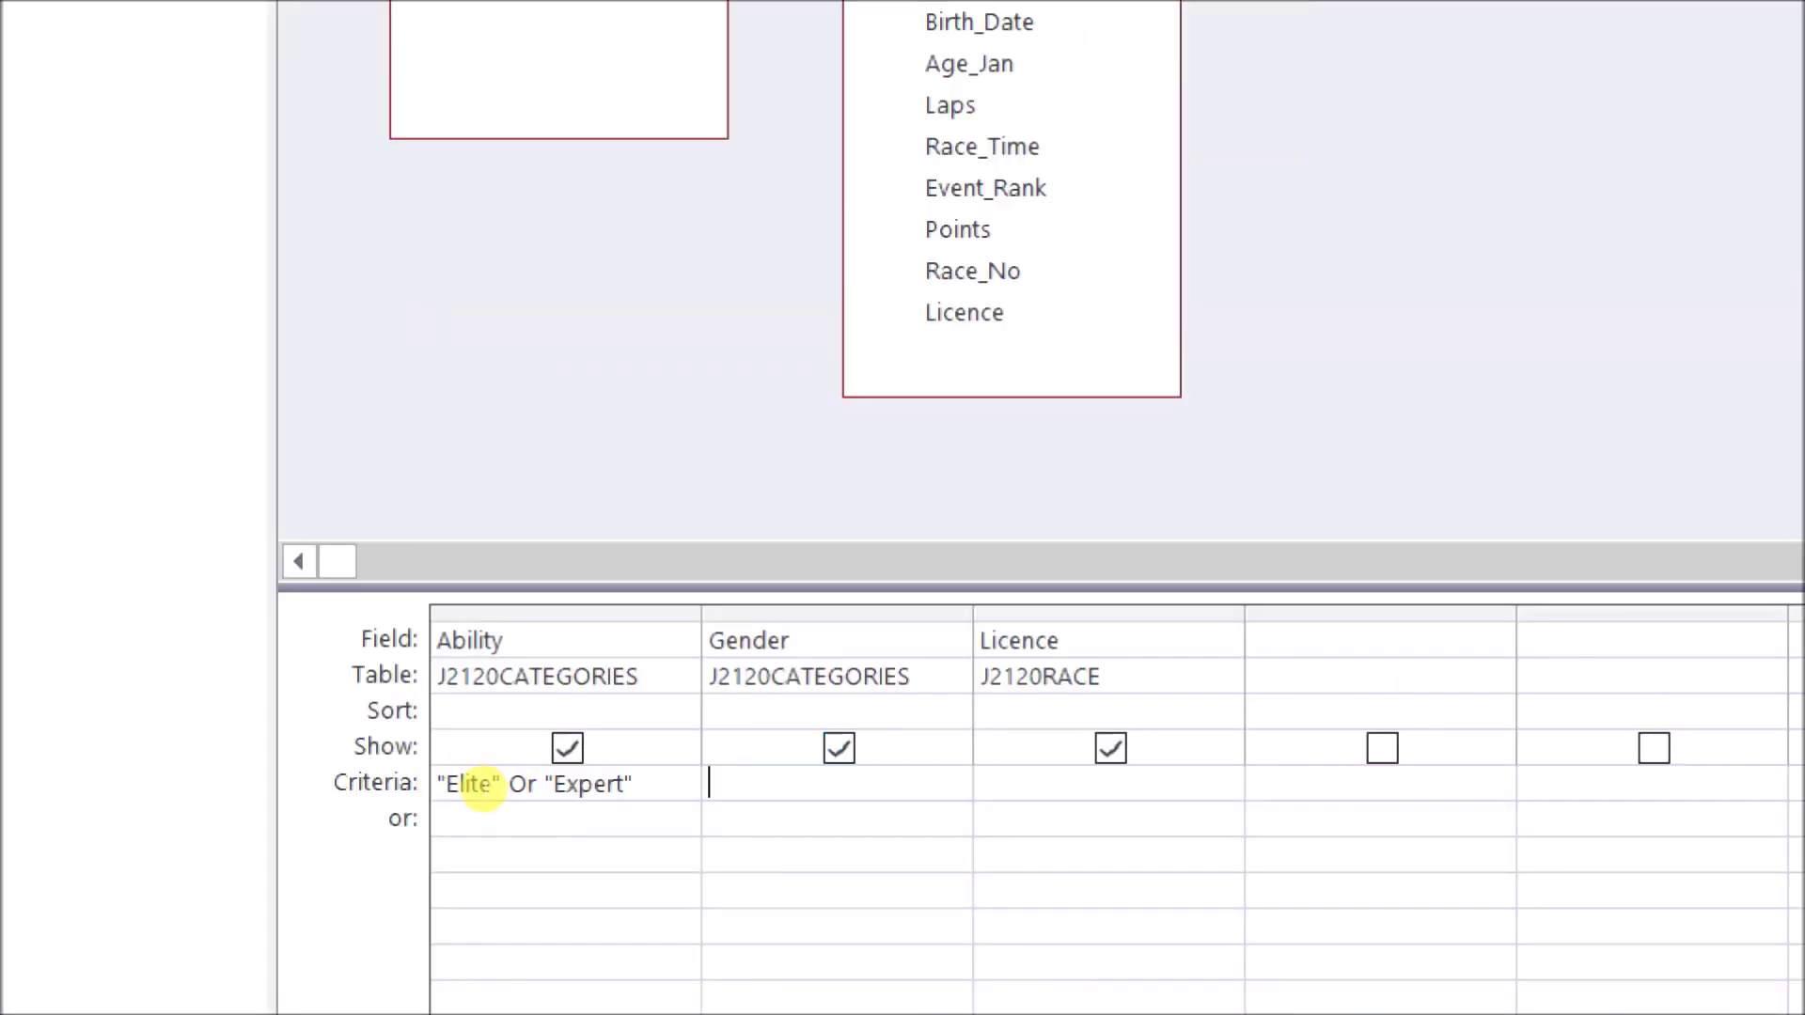
text(Female)
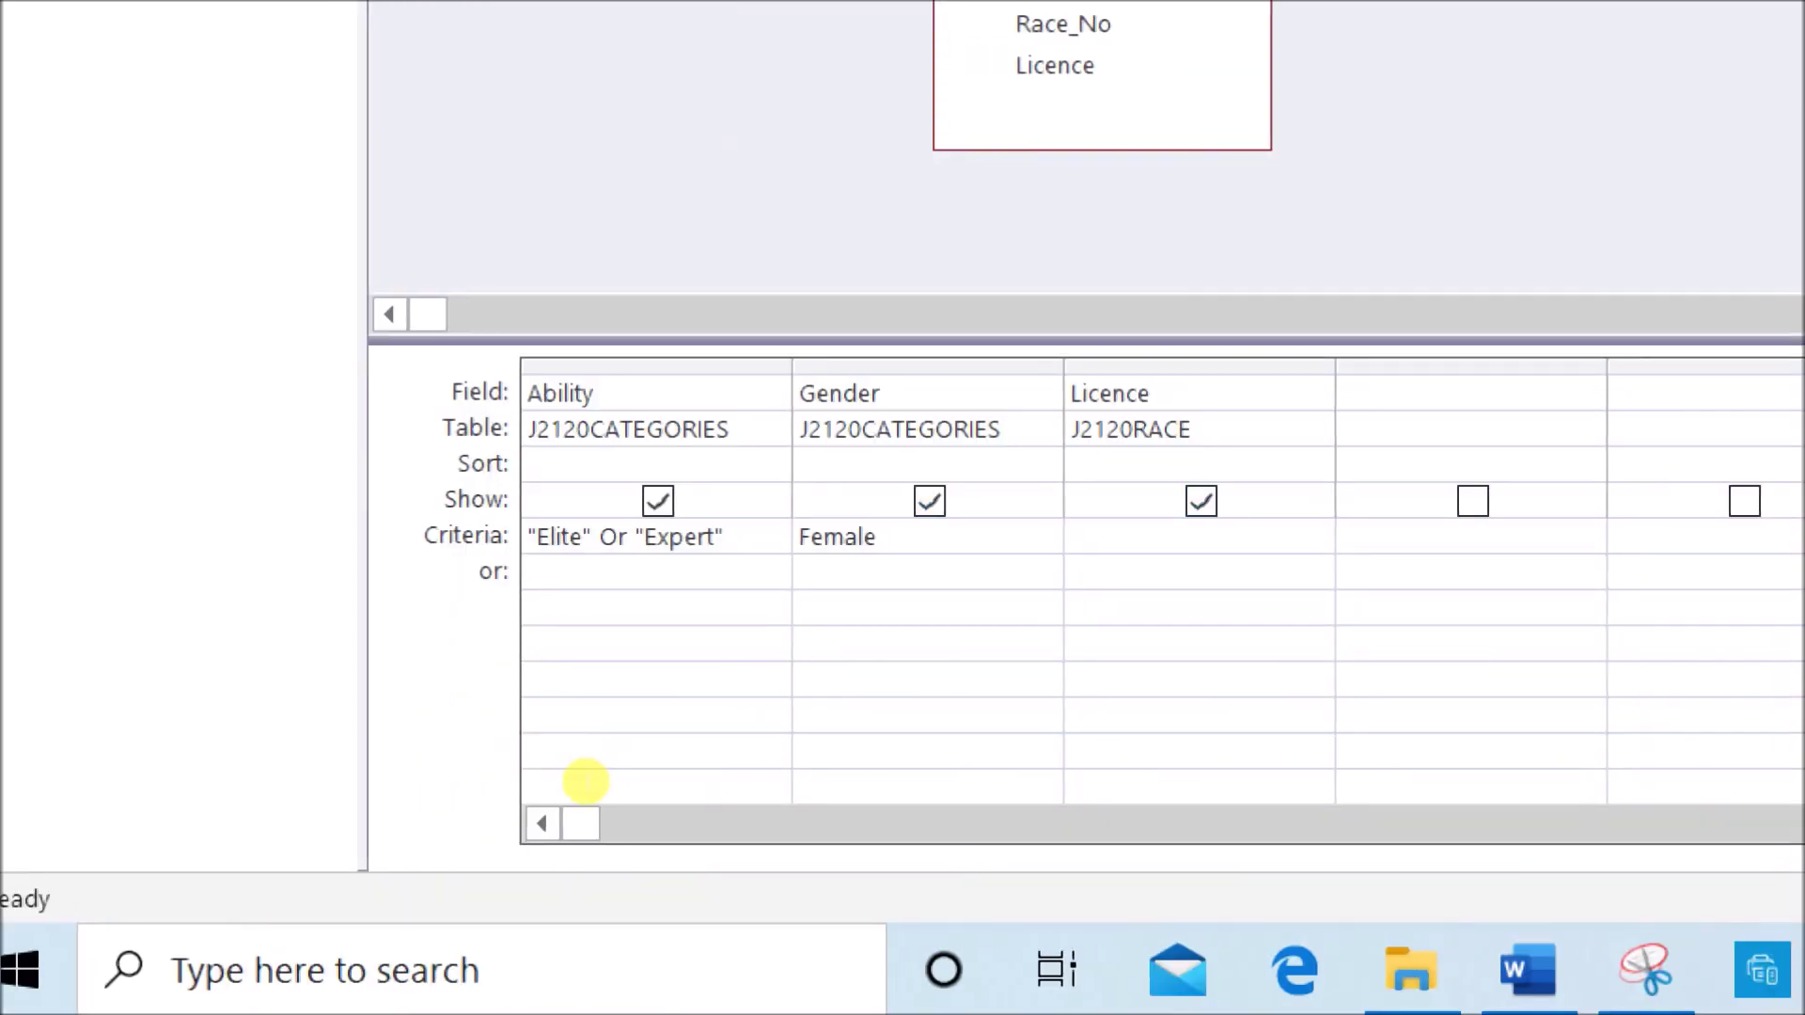
text(Yes)
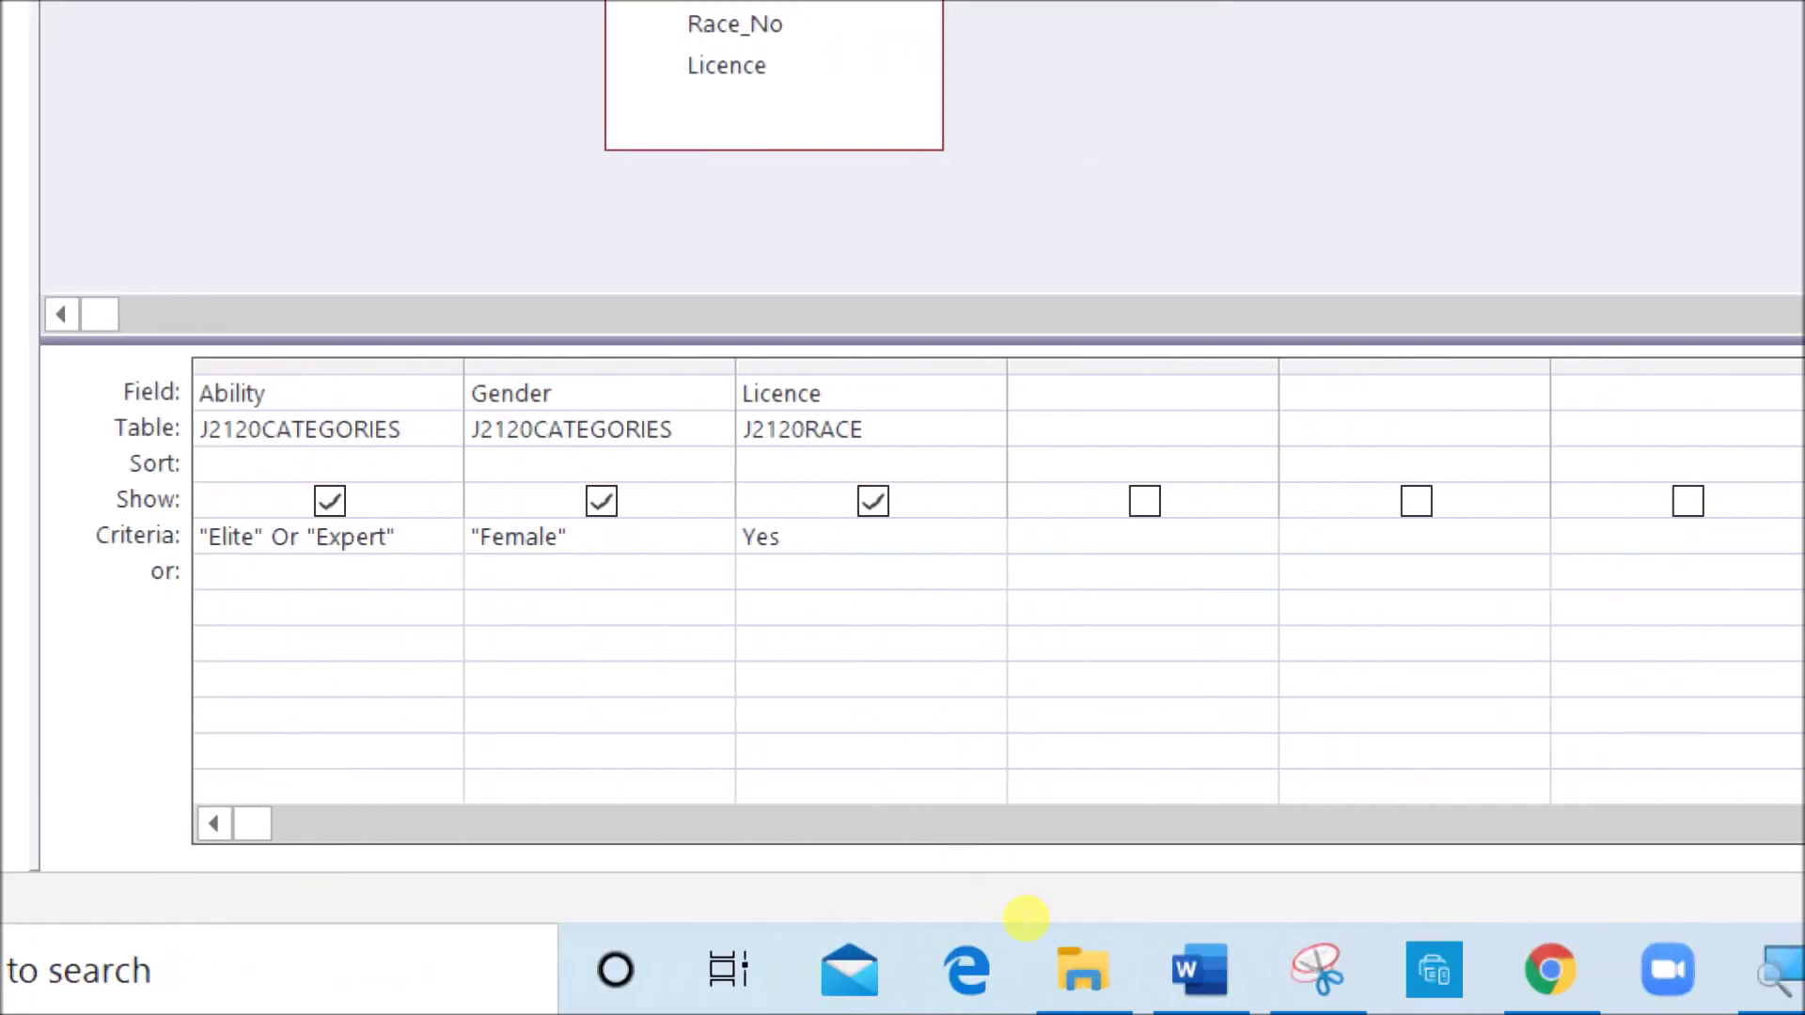
key(super+minus)
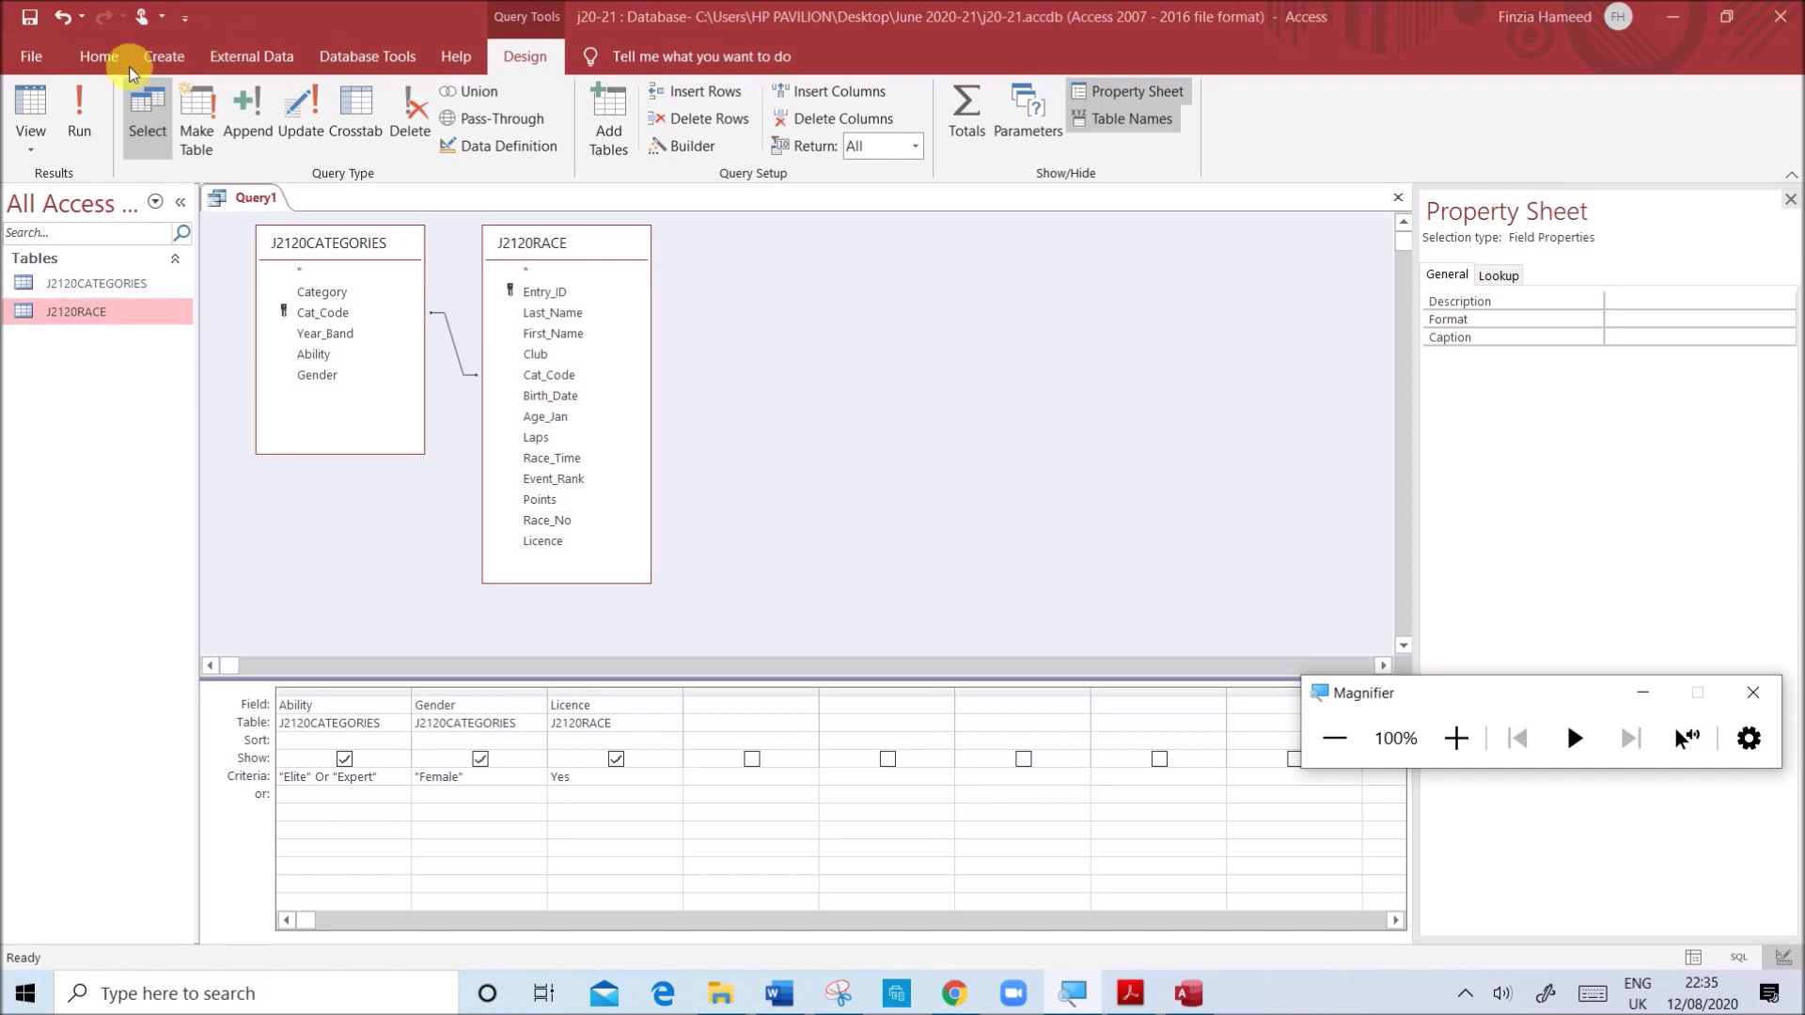
click(89, 117)
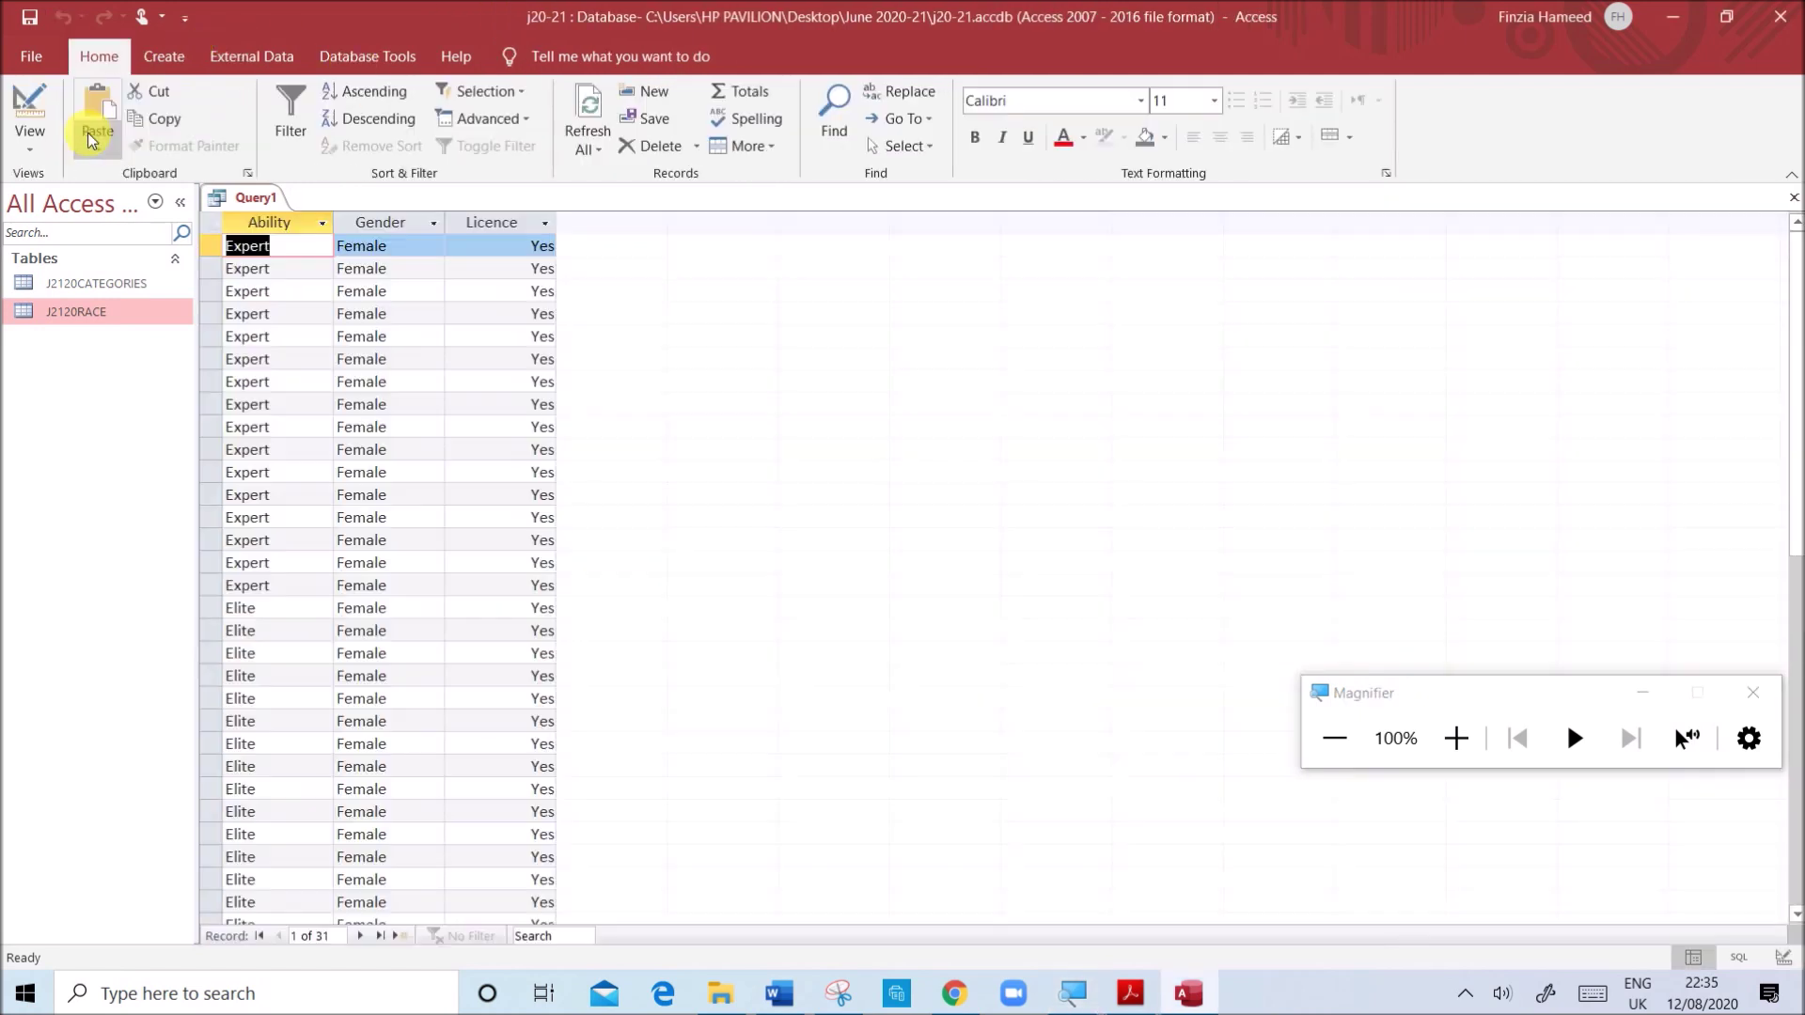
scroll(363, 827, down, 5)
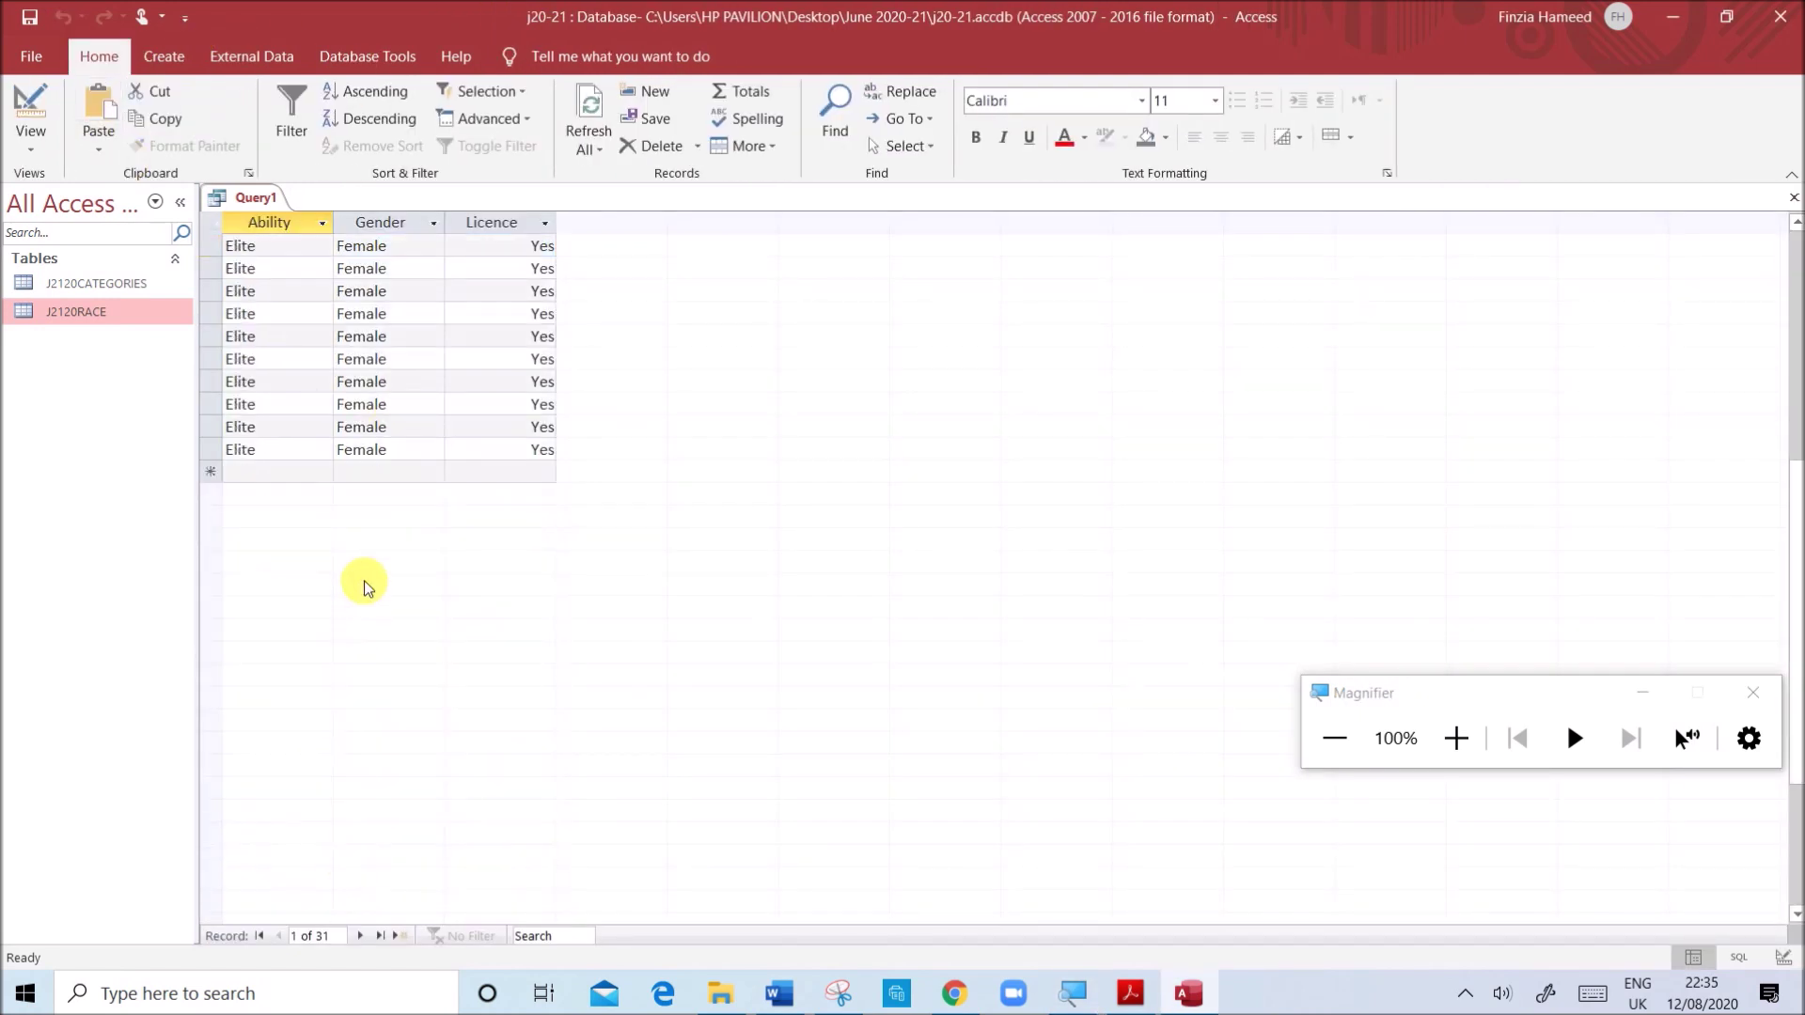
scroll(363, 593, up, 5)
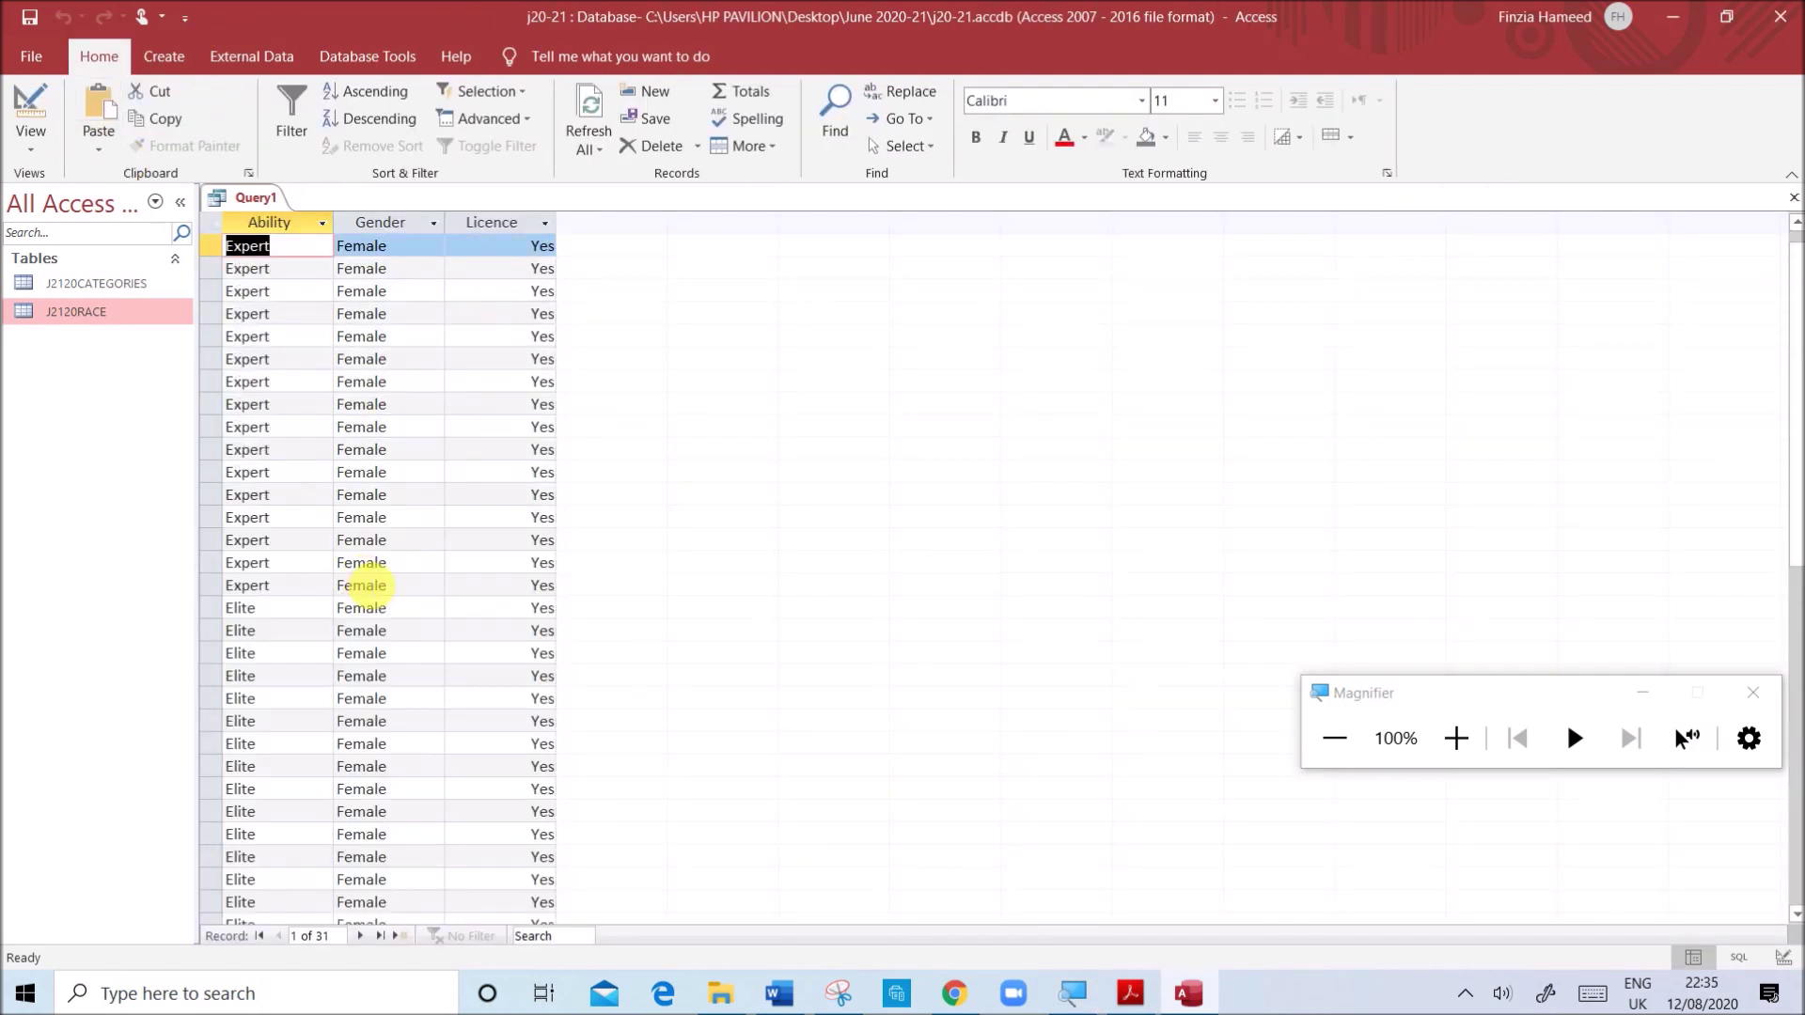
right_click(246, 197)
click(293, 298)
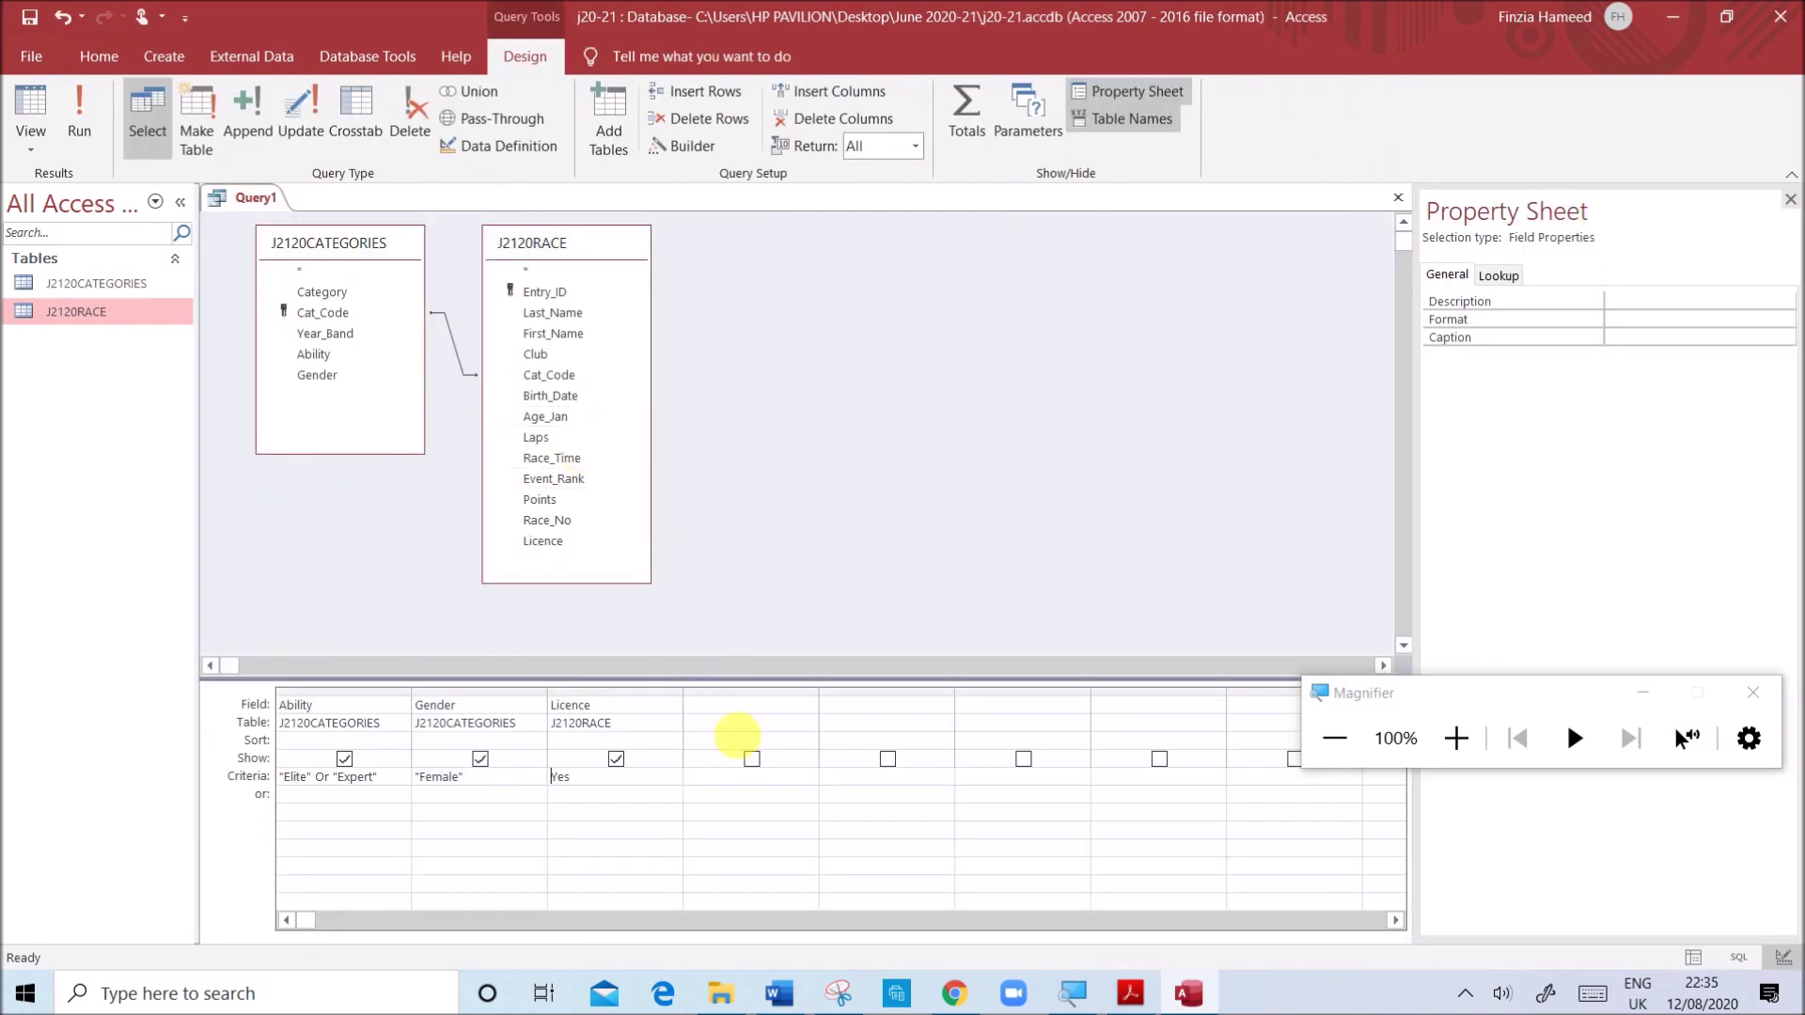
- Add First_Name and Last_Name from J2120RACE to the query grid
click(1129, 993)
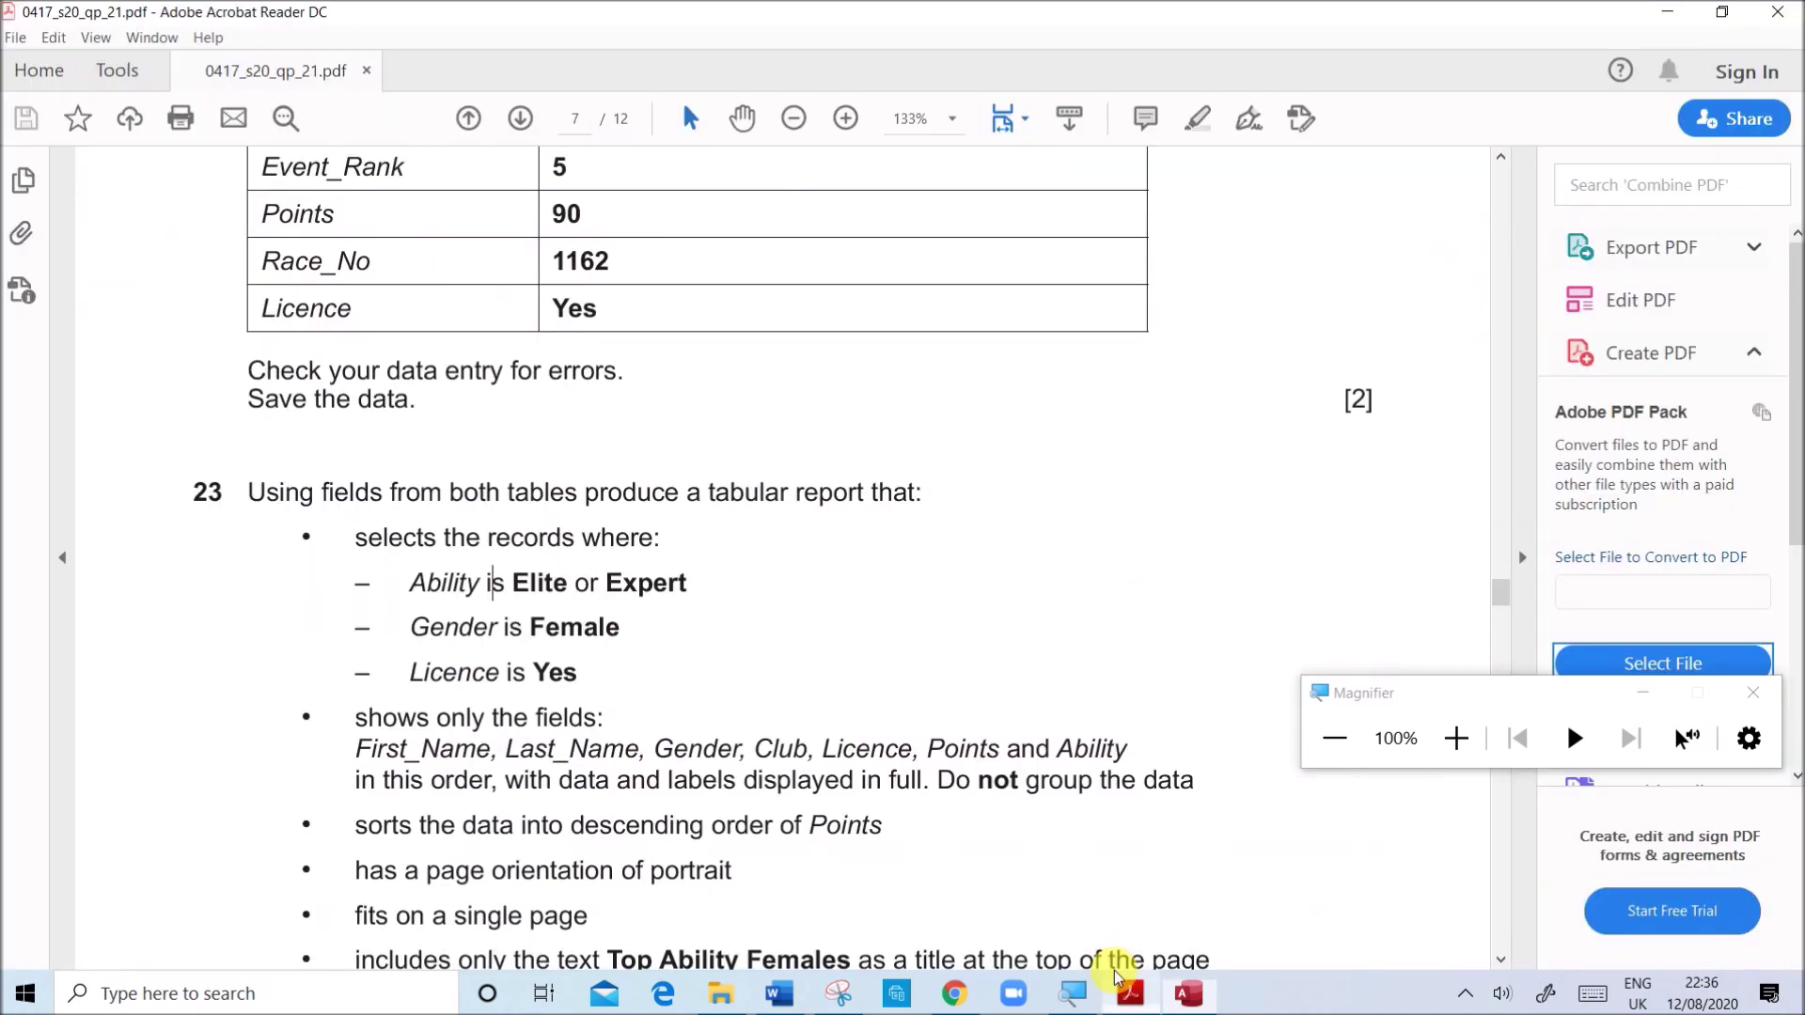
scroll(366, 658, down, 2)
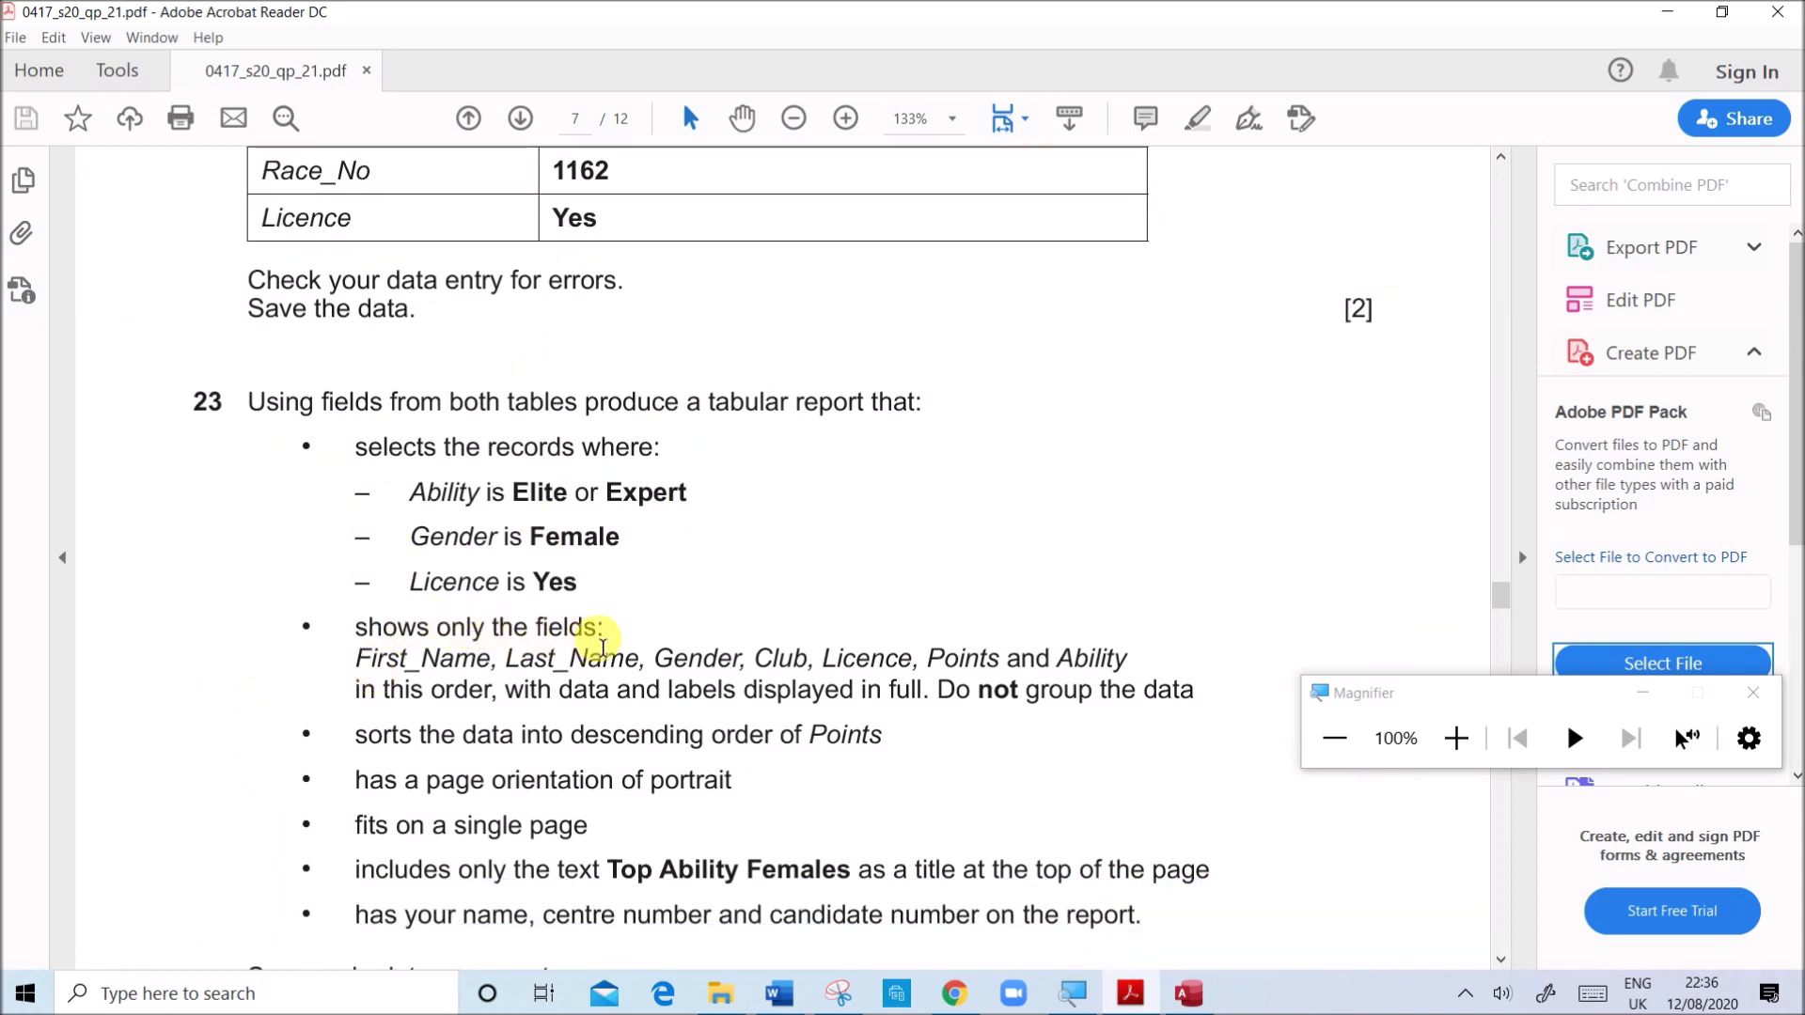
drag(356, 665, 861, 658)
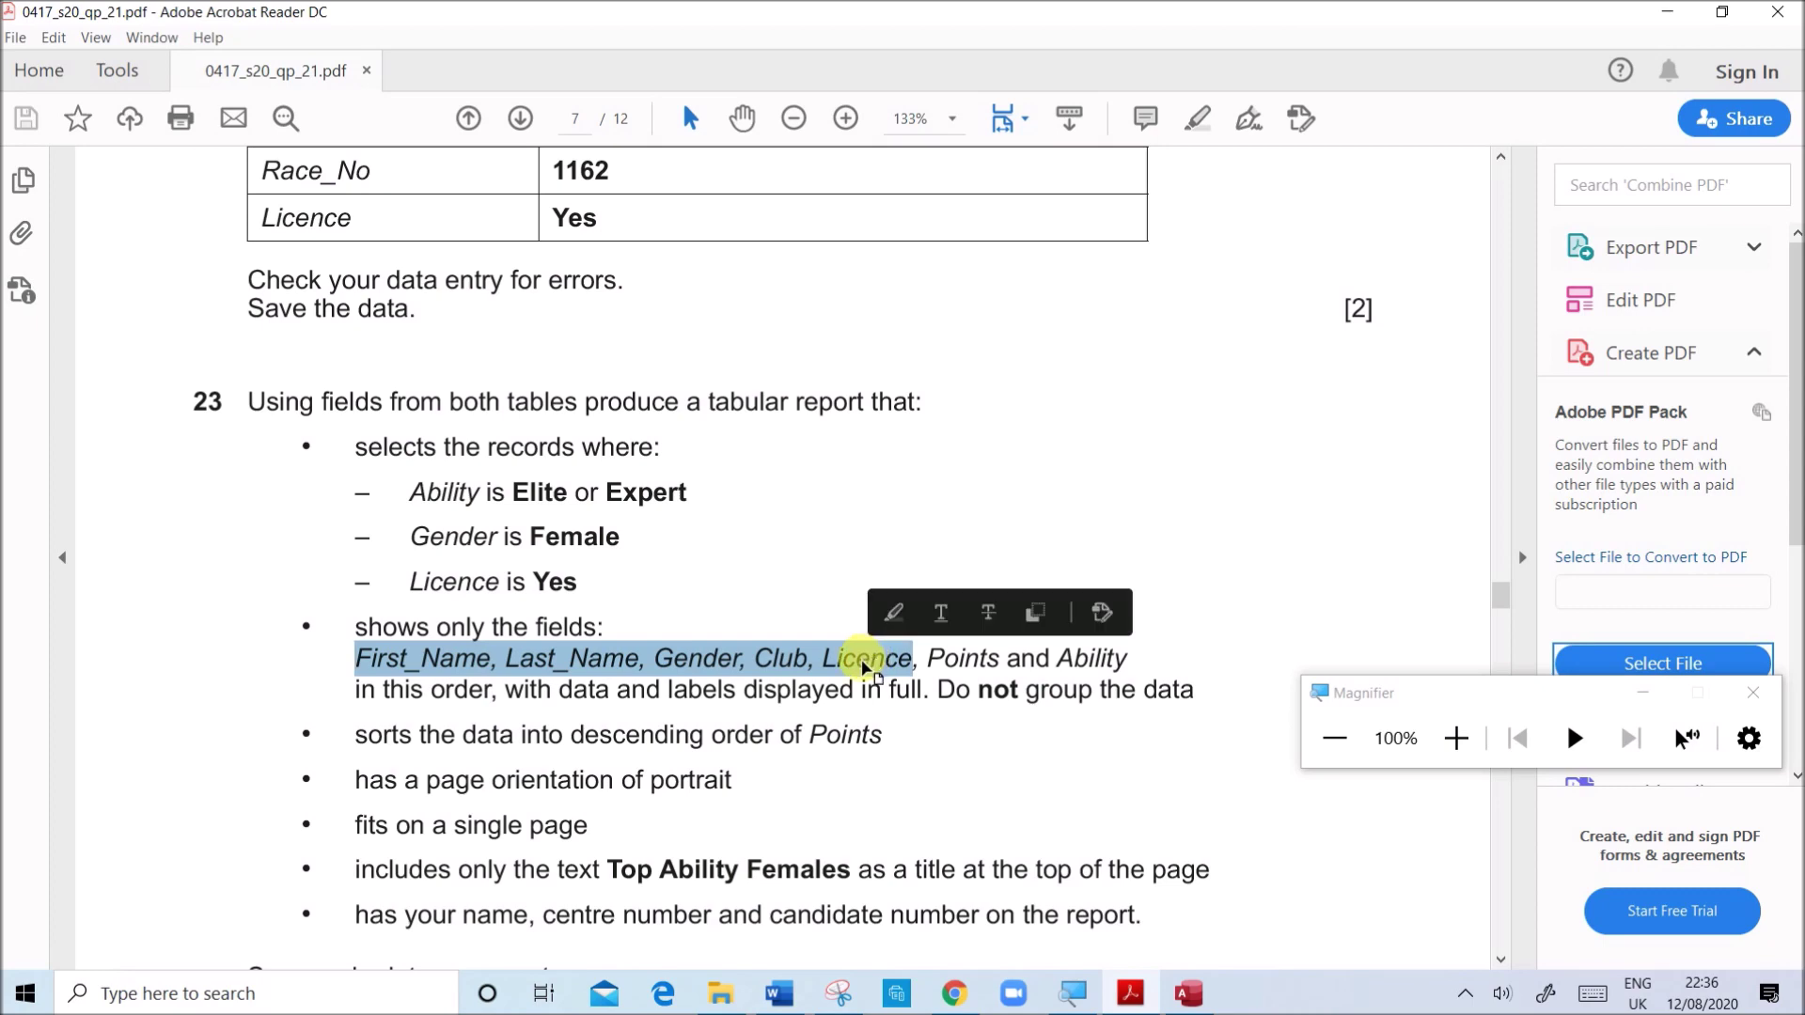
click(1189, 992)
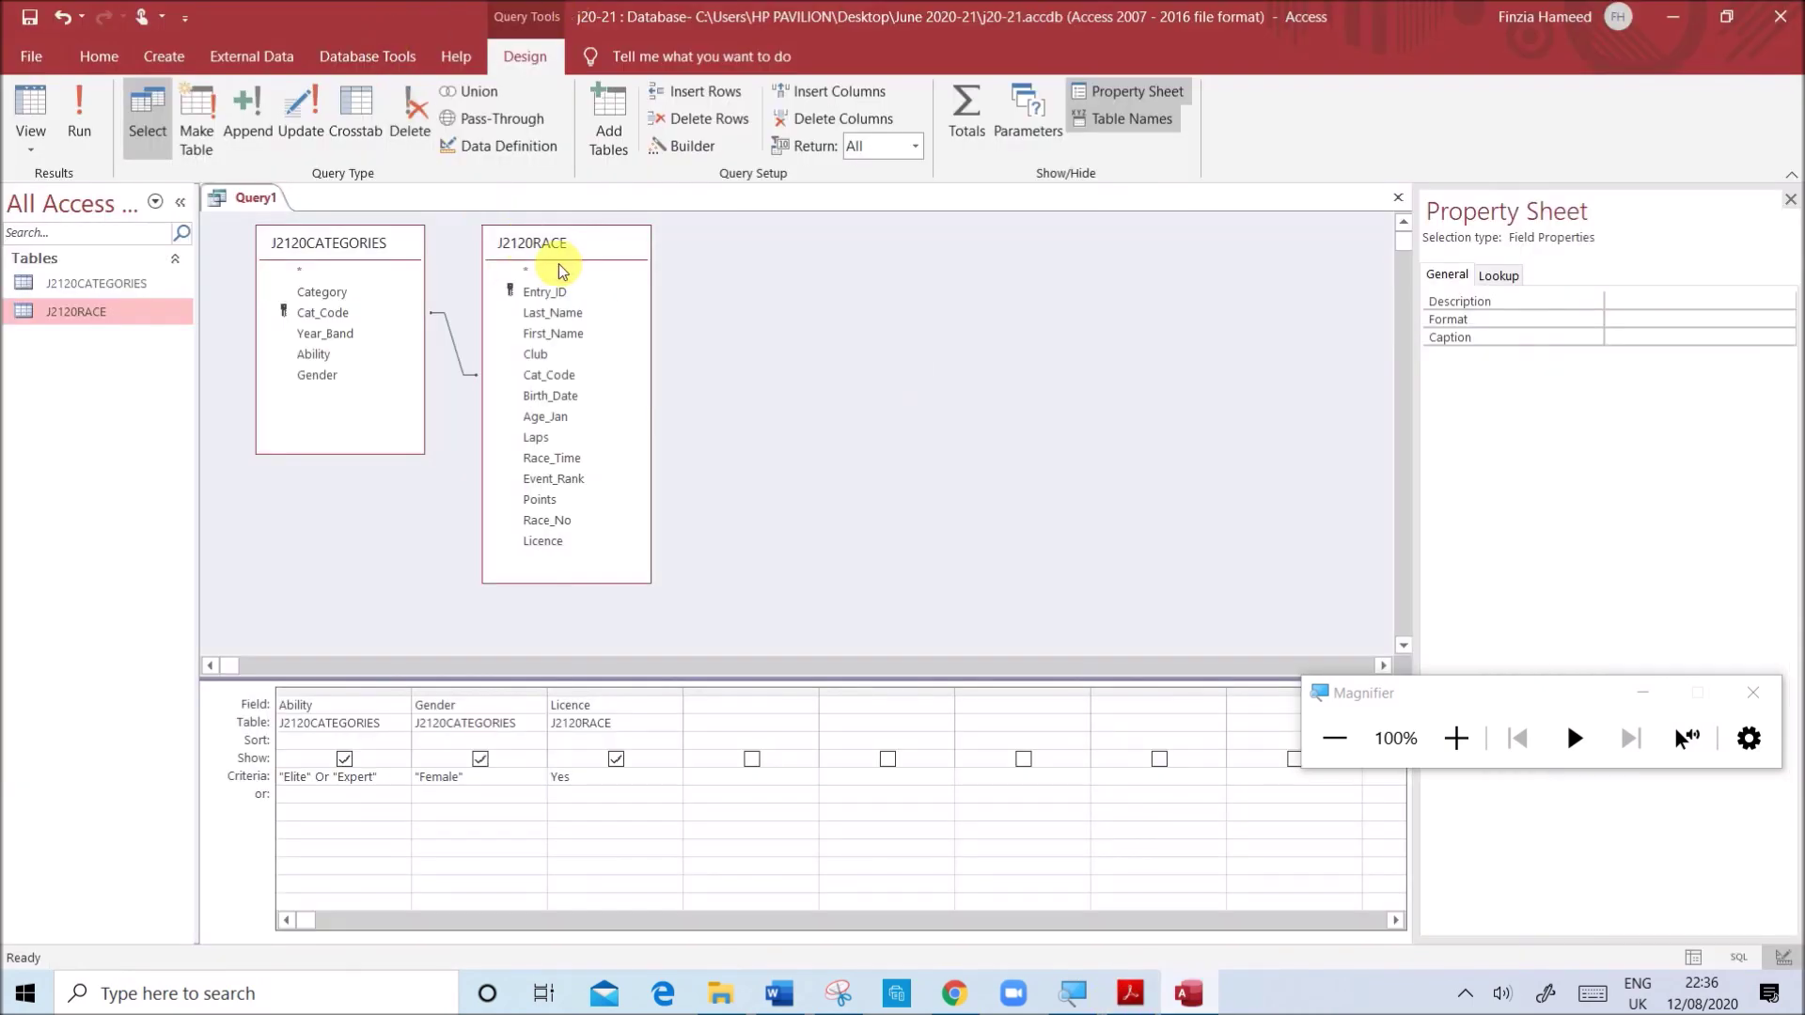
double_click(562, 334)
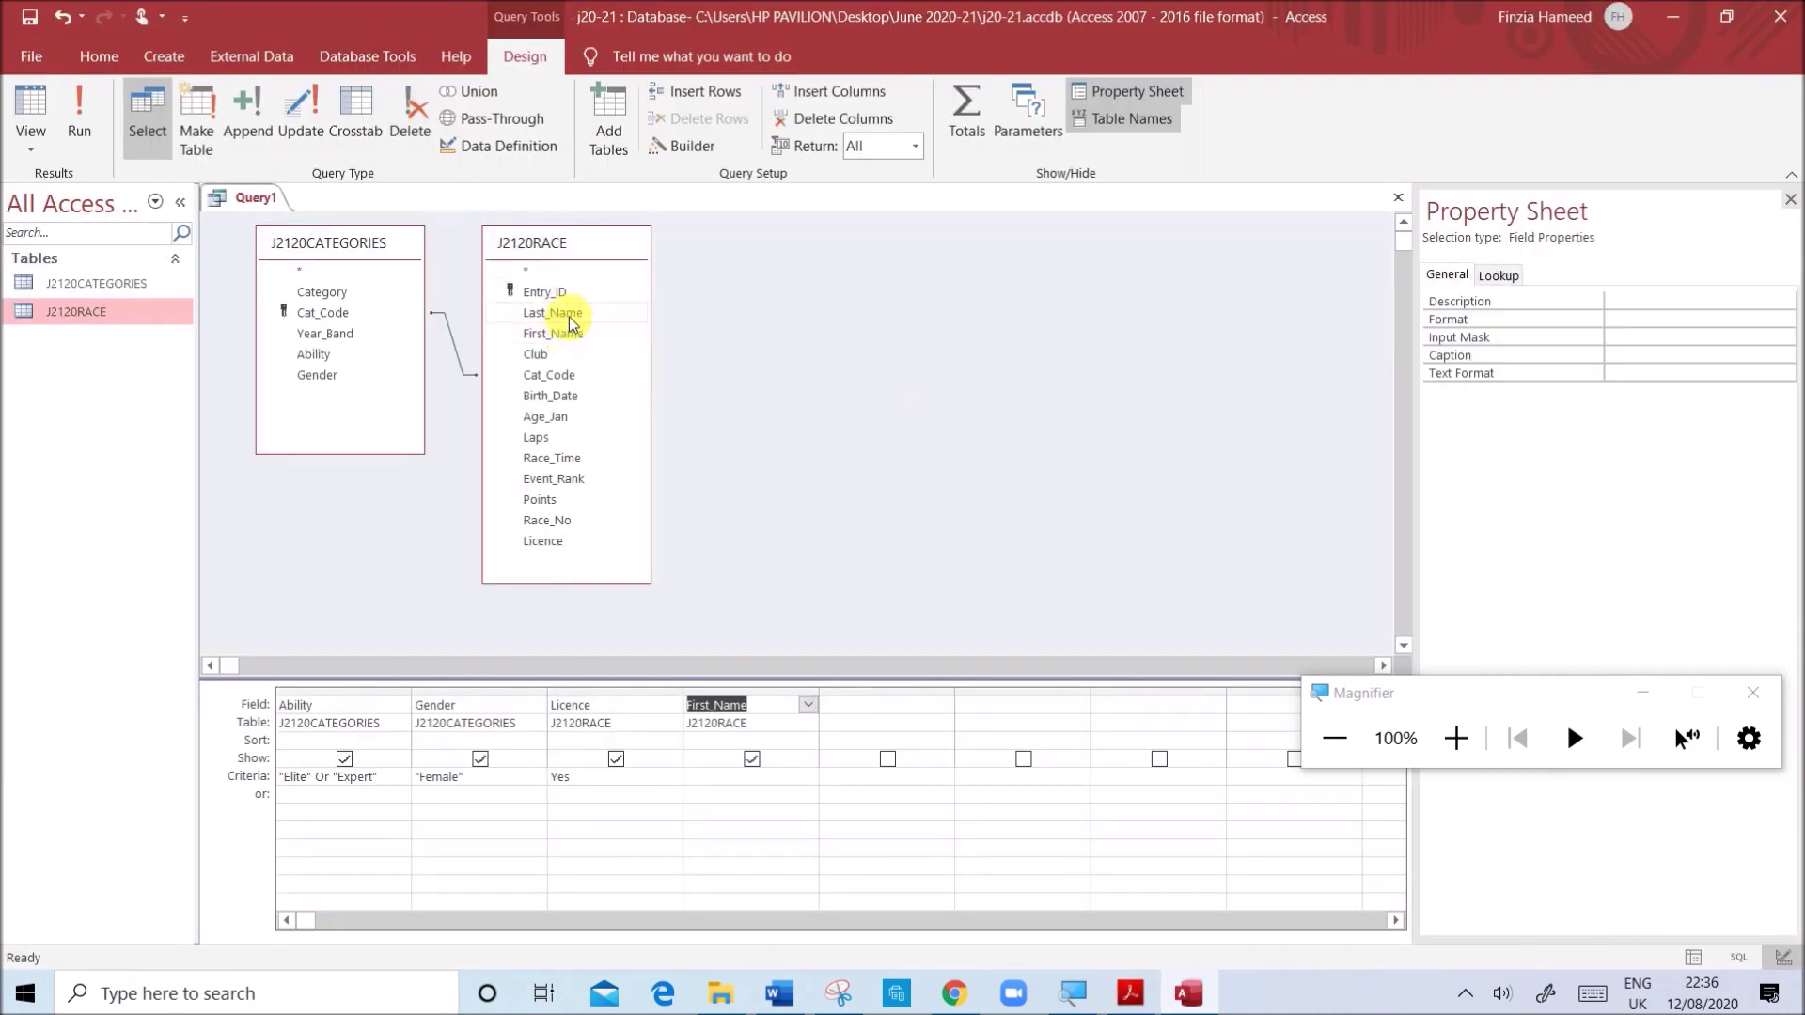
double_click(566, 316)
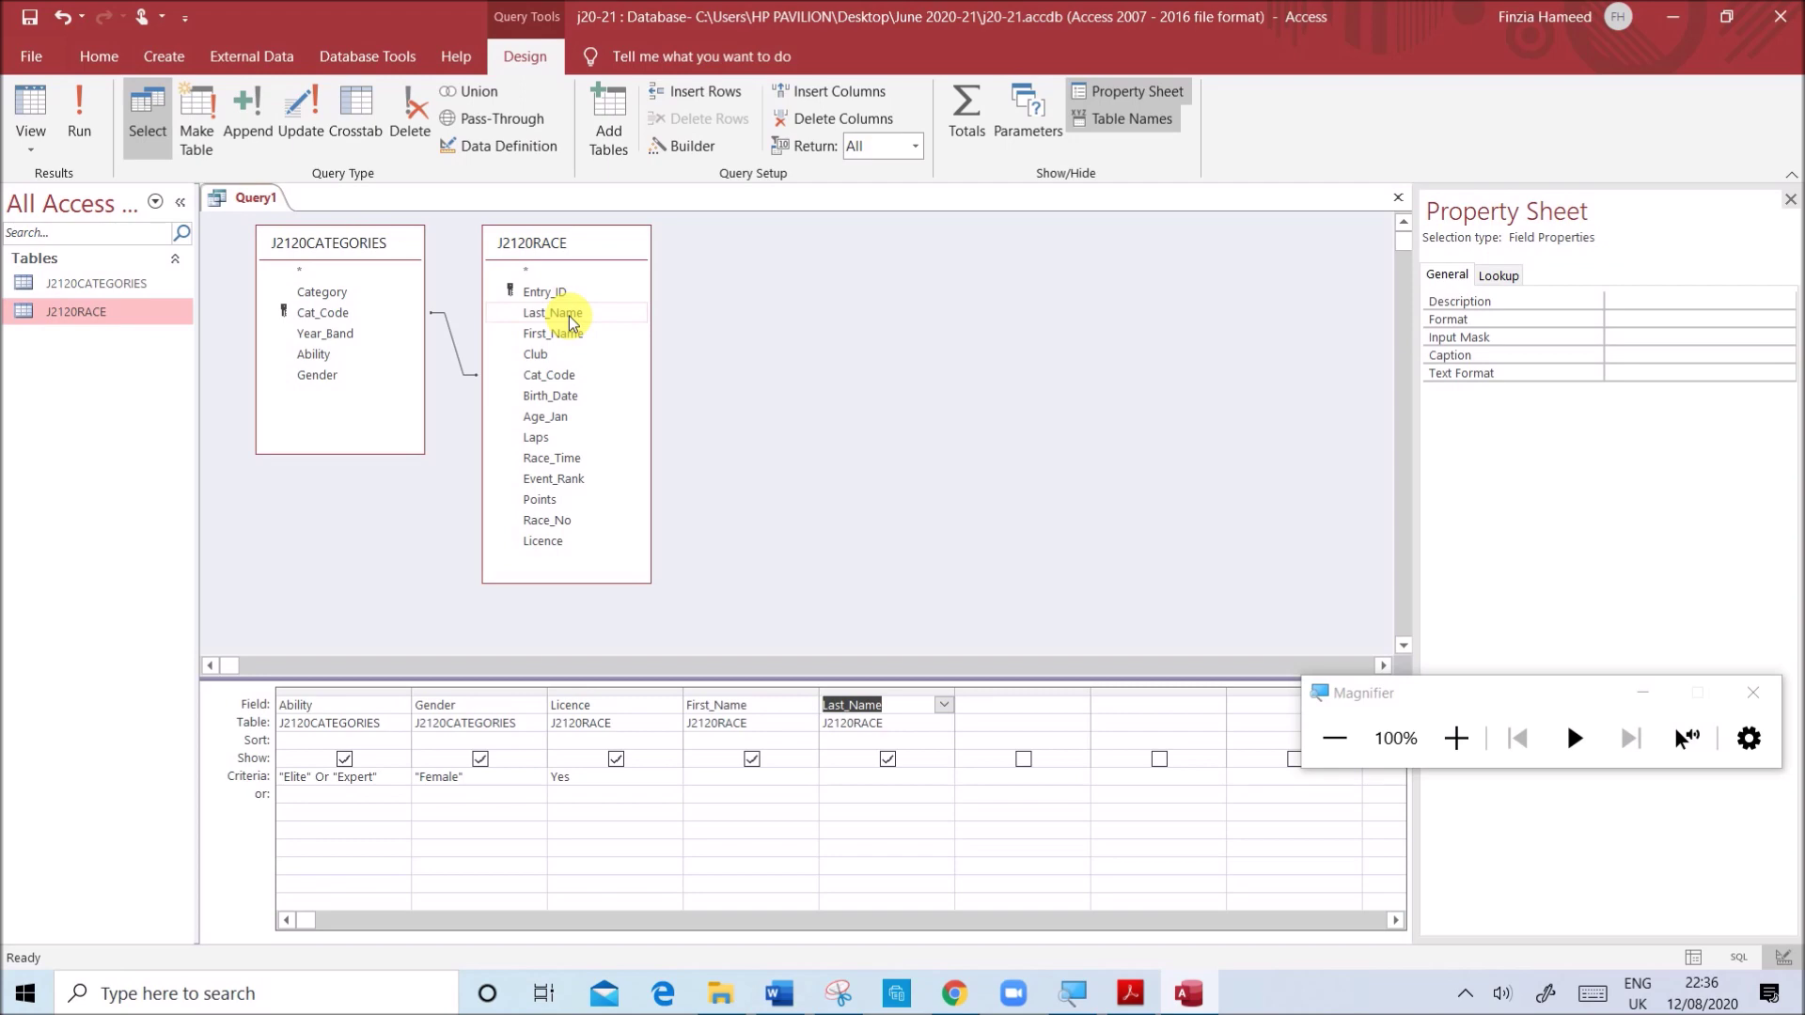
click(1130, 993)
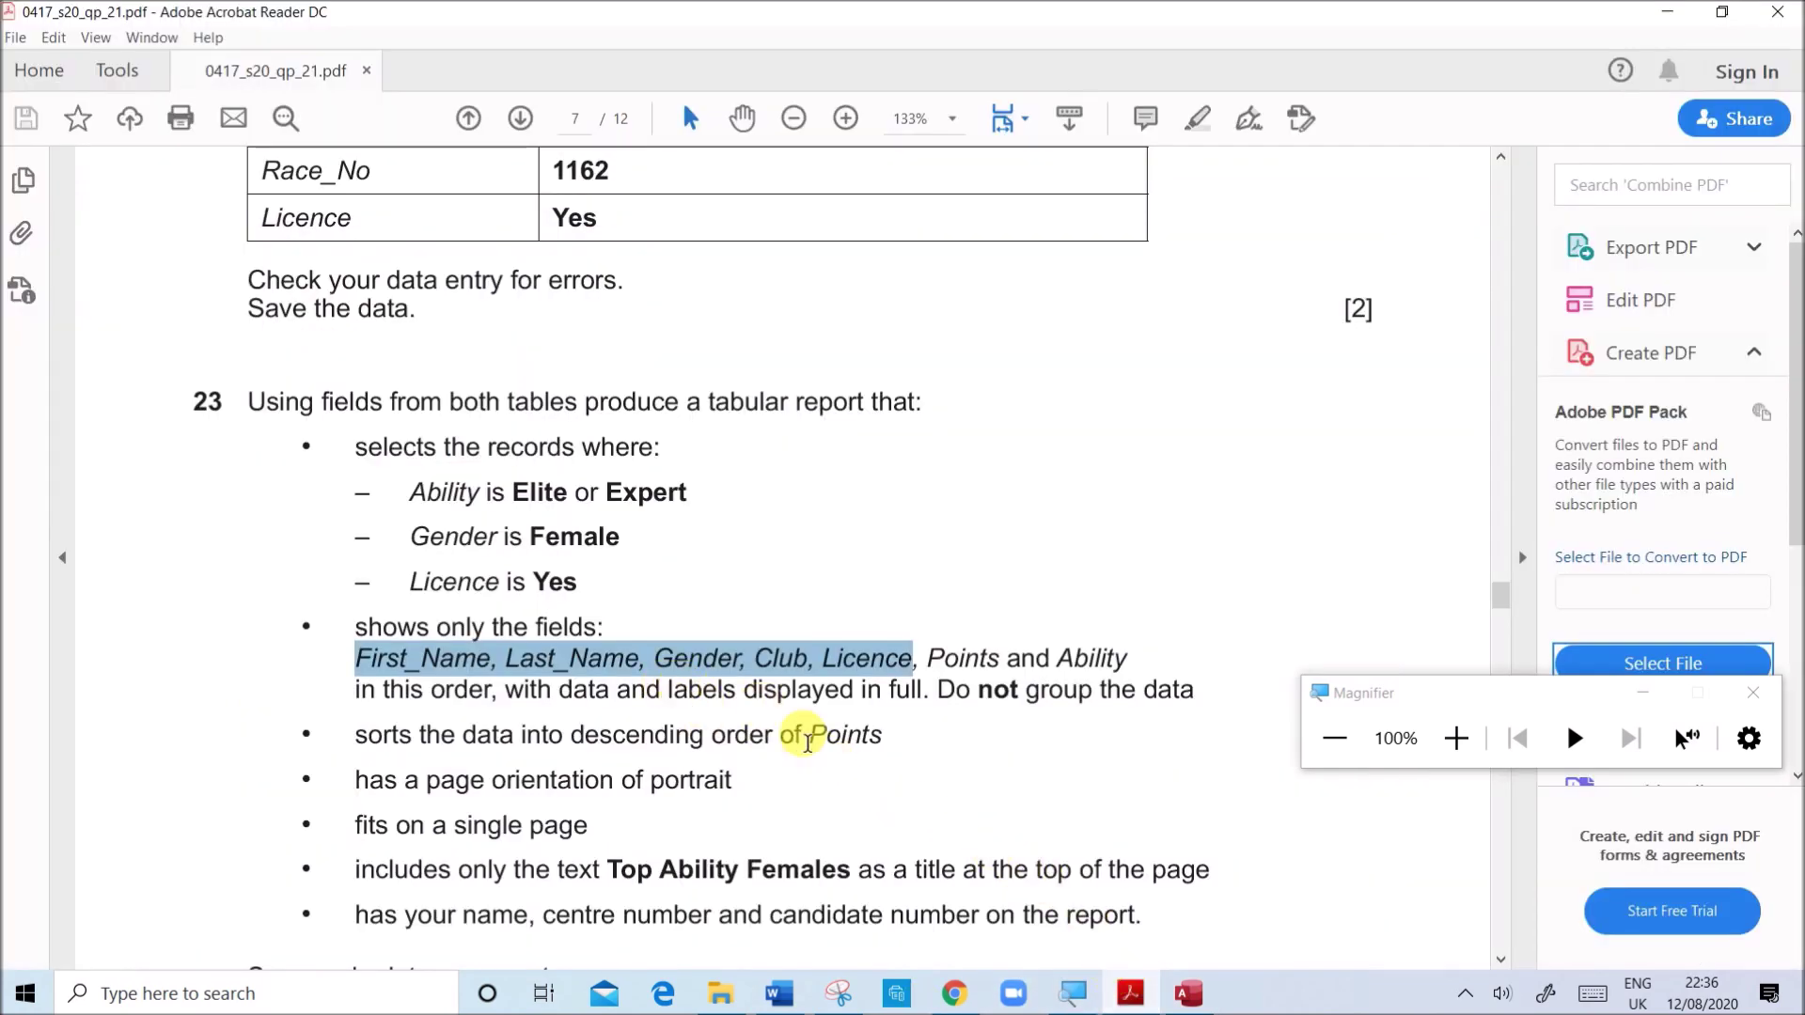
click(1189, 993)
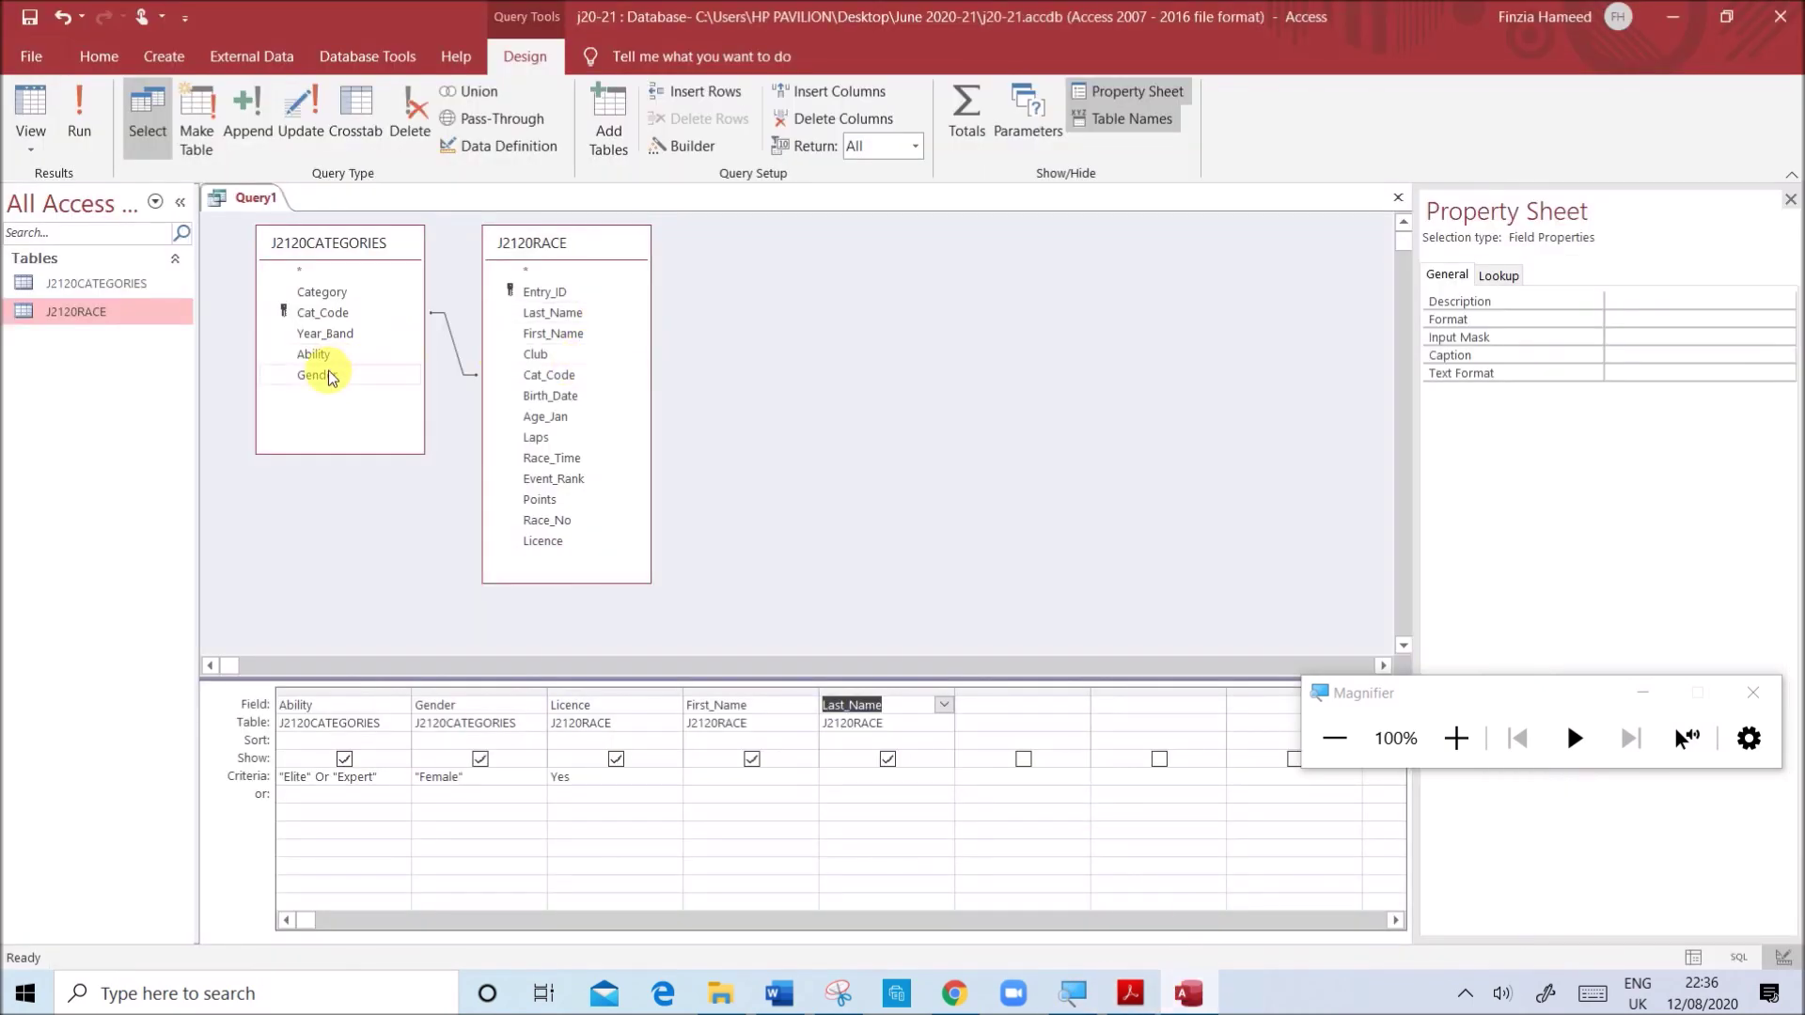
- Add Club and Points from J2120RACE to the query grid
double_click(558, 357)
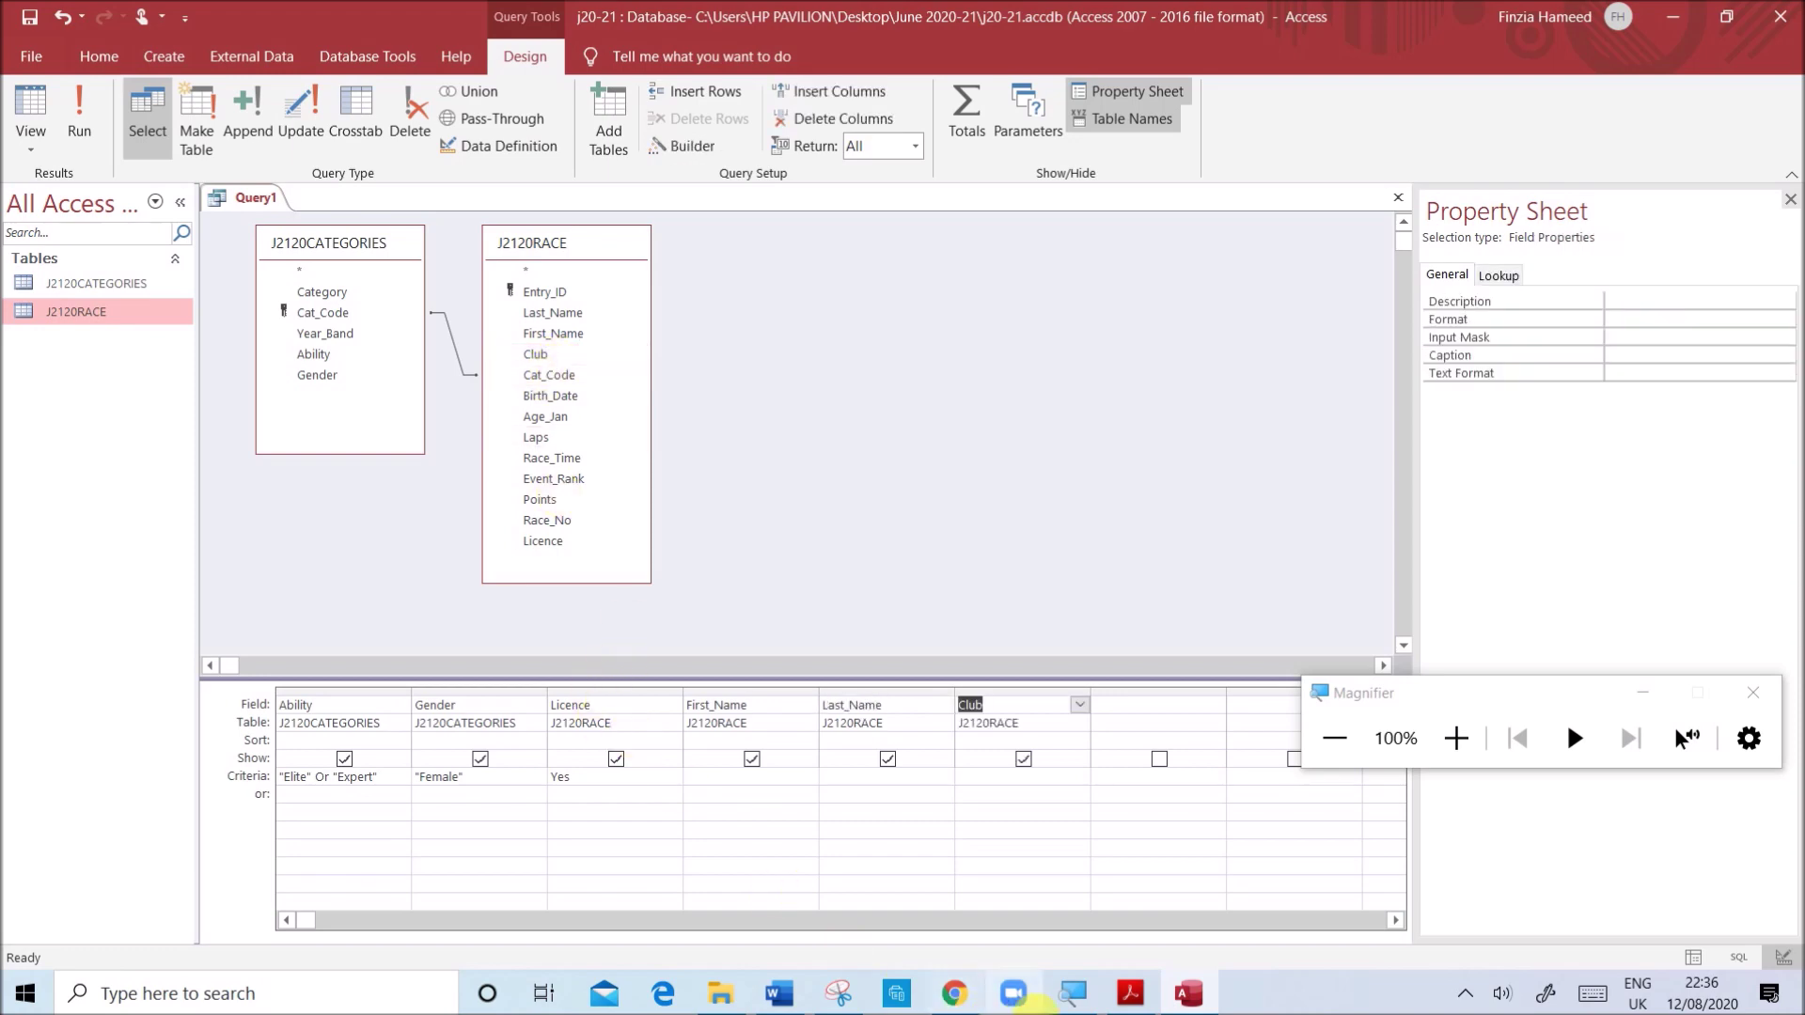
click(1132, 982)
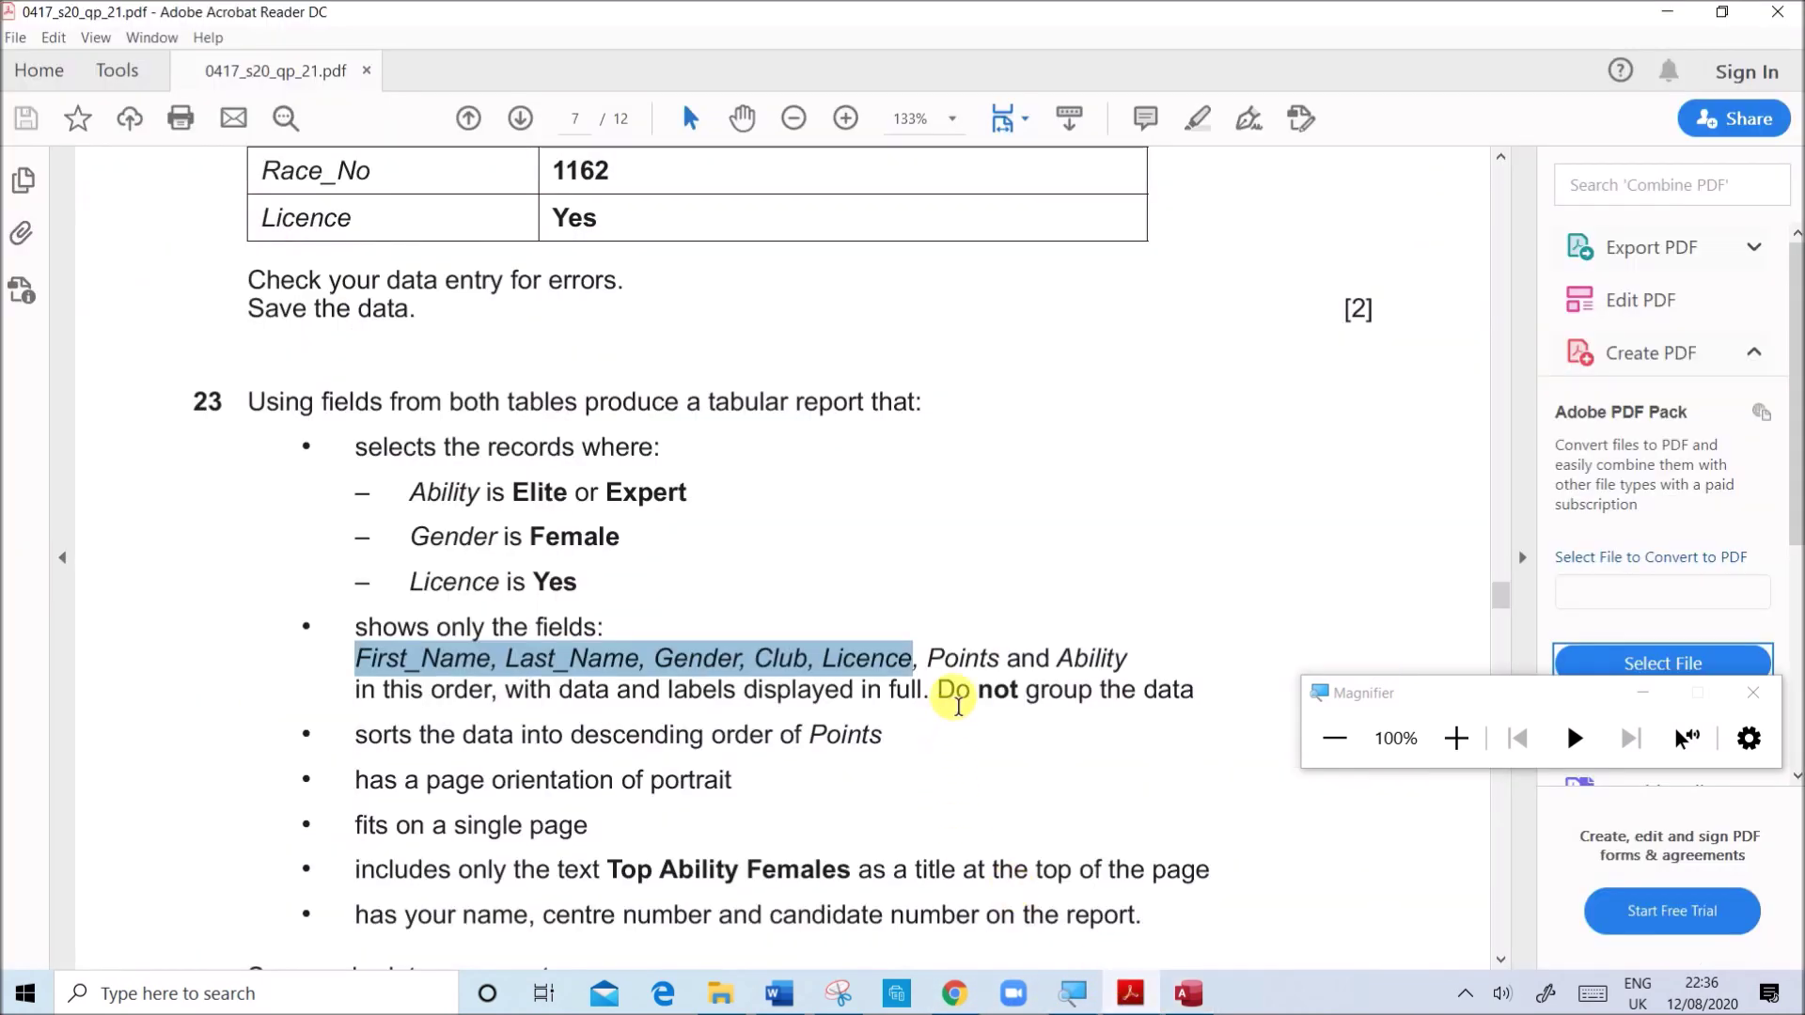
click(1189, 993)
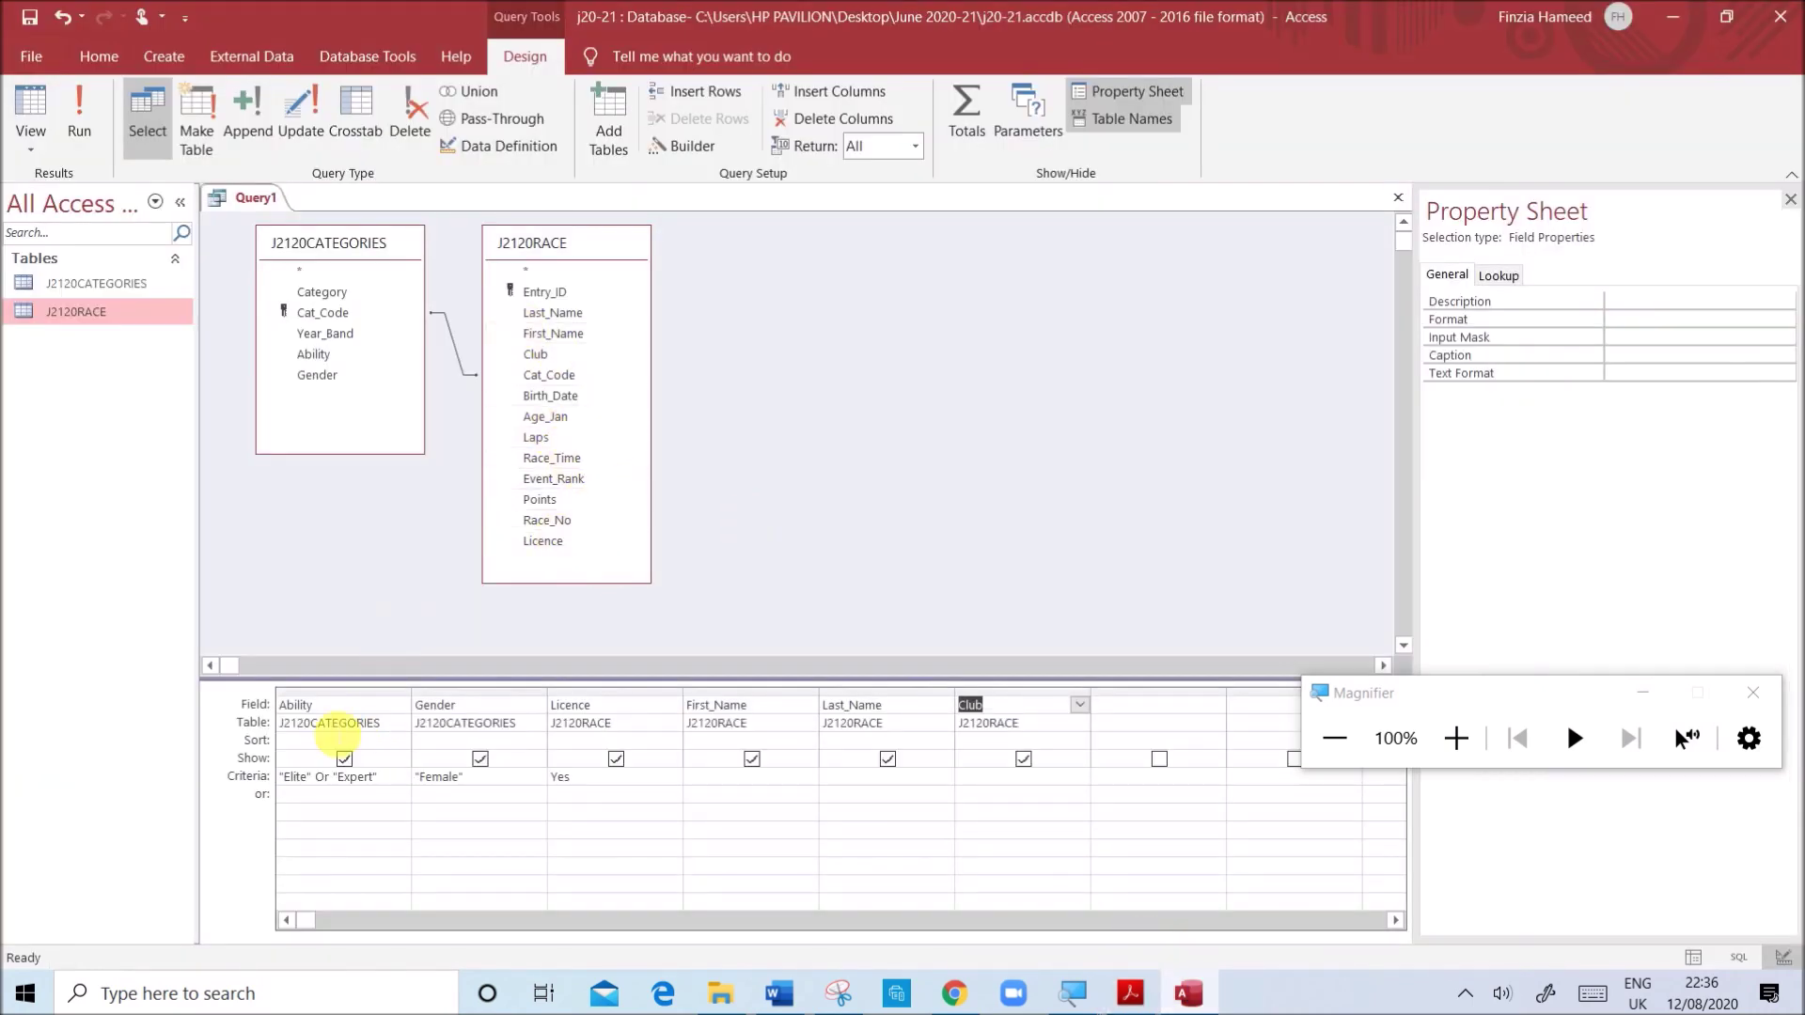
double_click(546, 502)
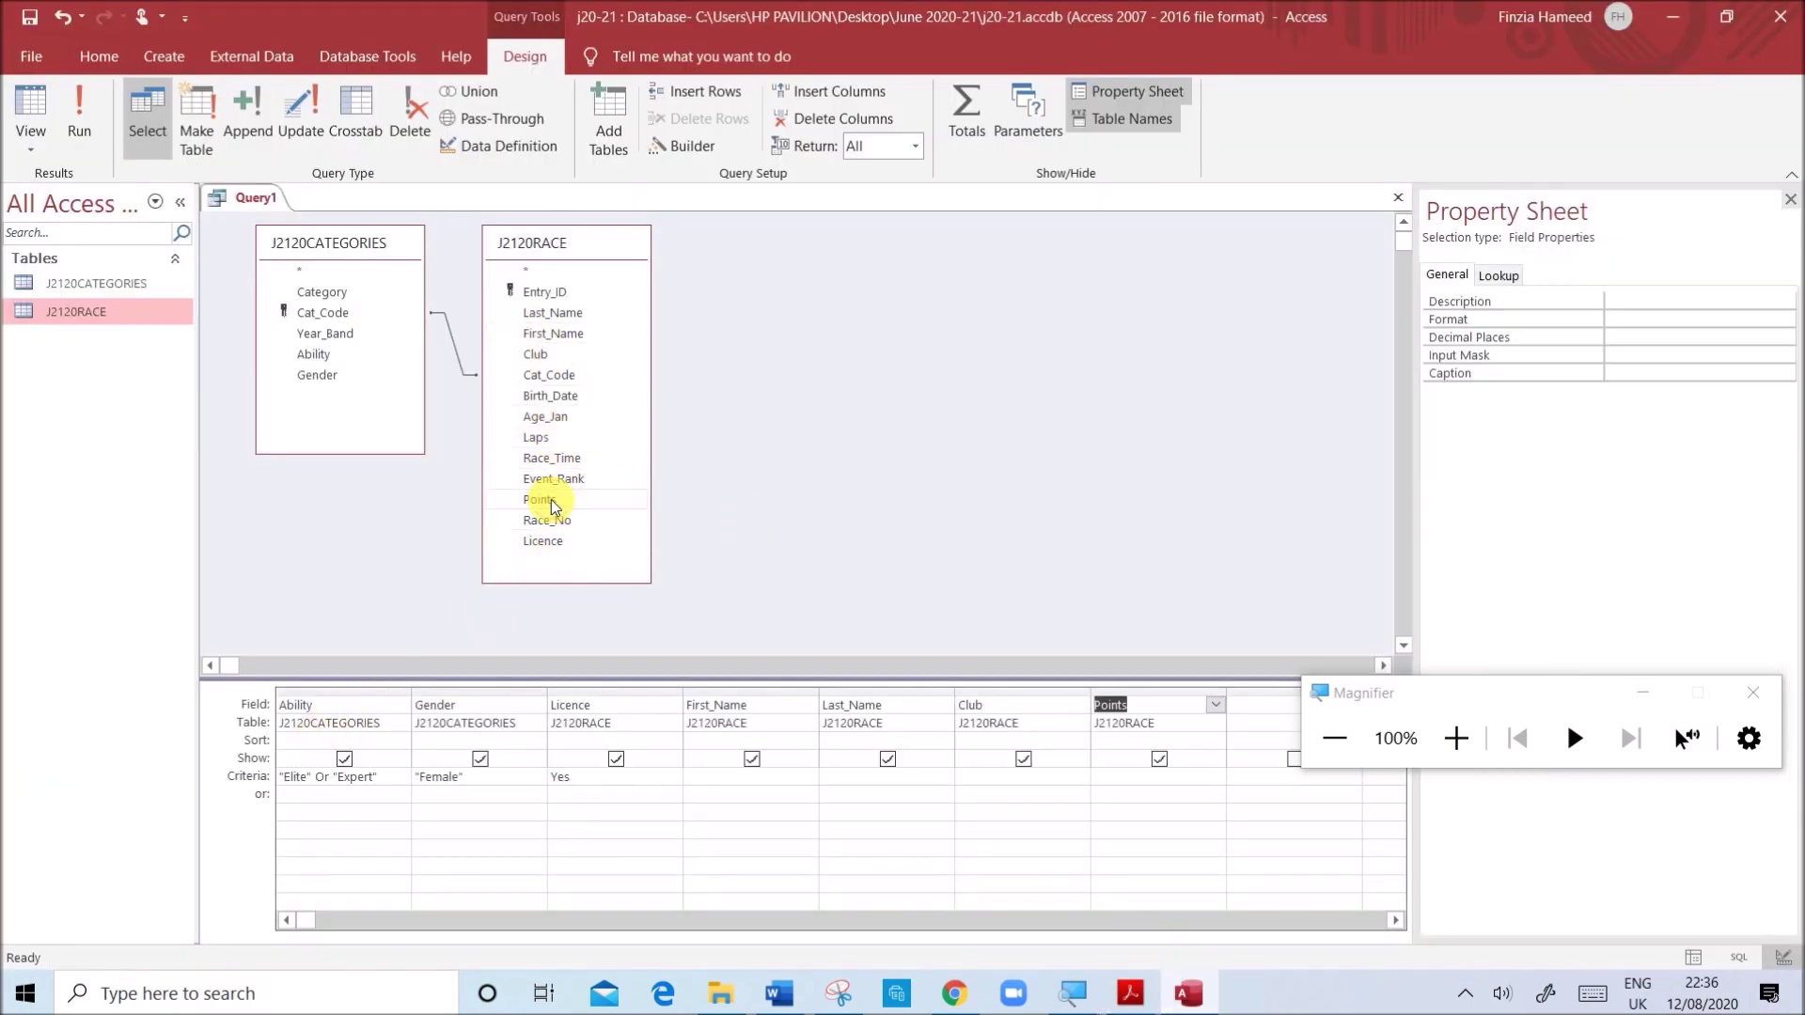
click(1129, 993)
scroll(1068, 874, down, 1)
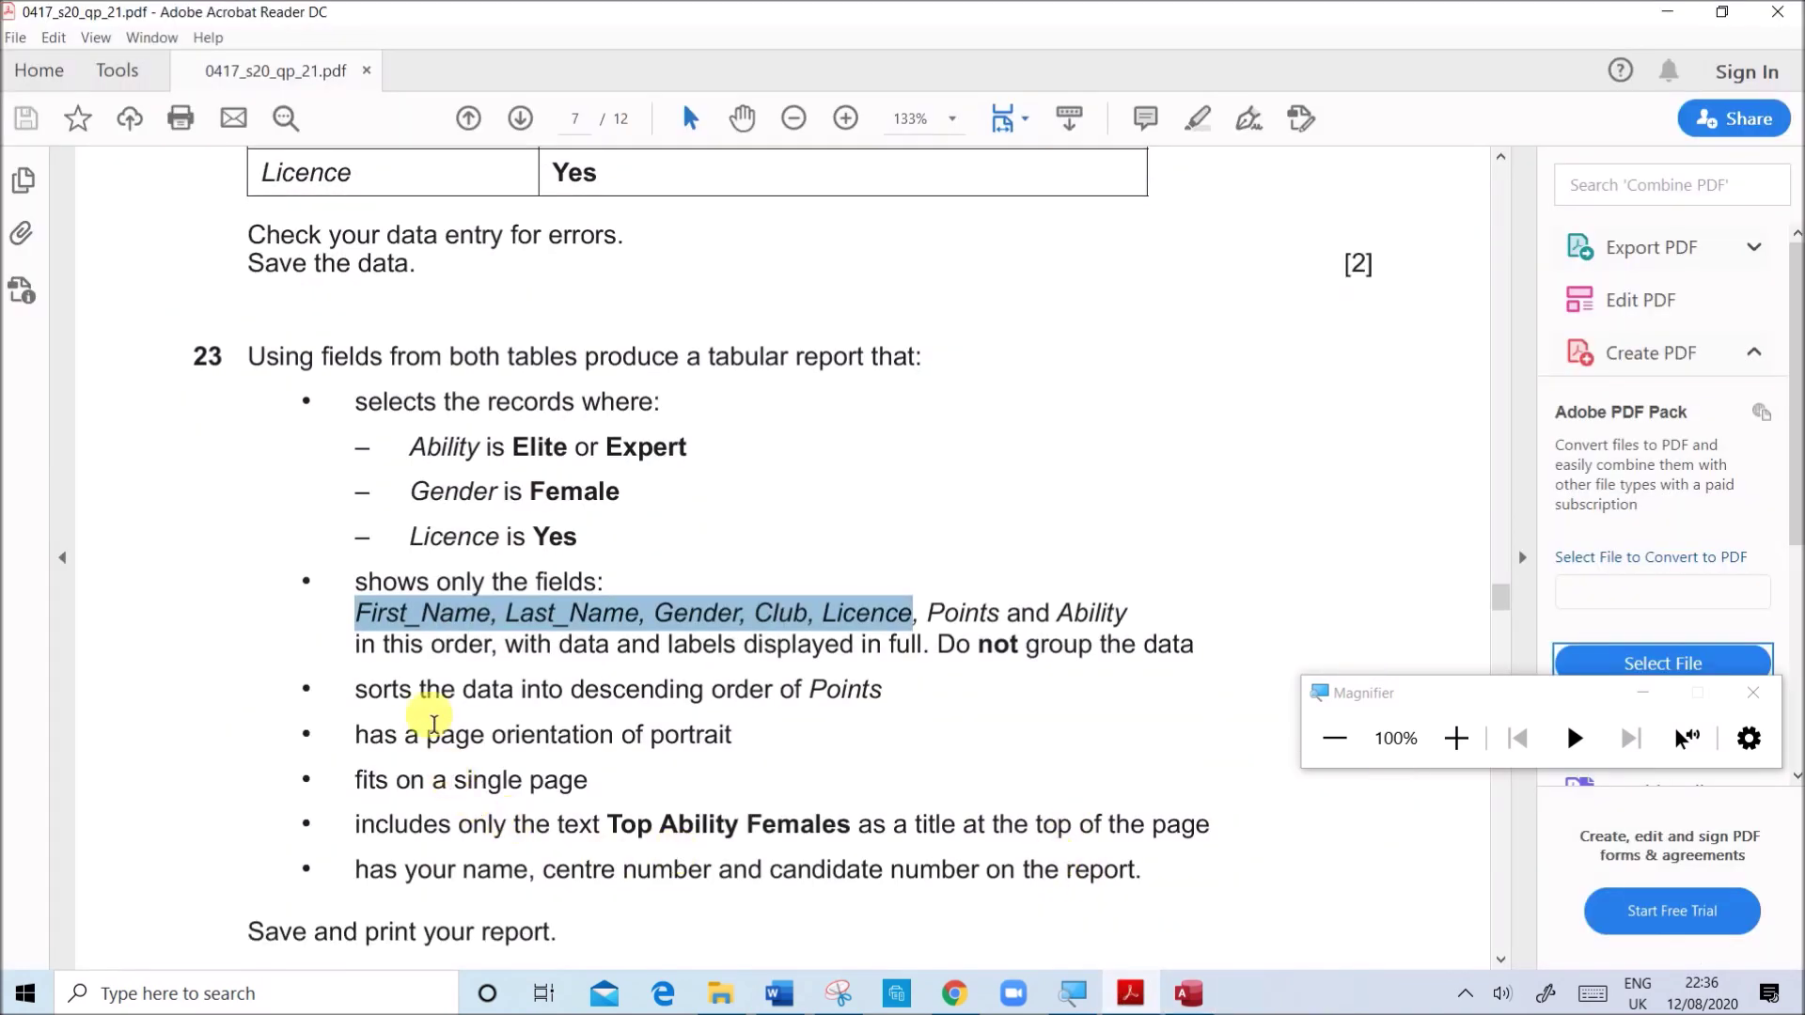
drag(357, 658, 464, 653)
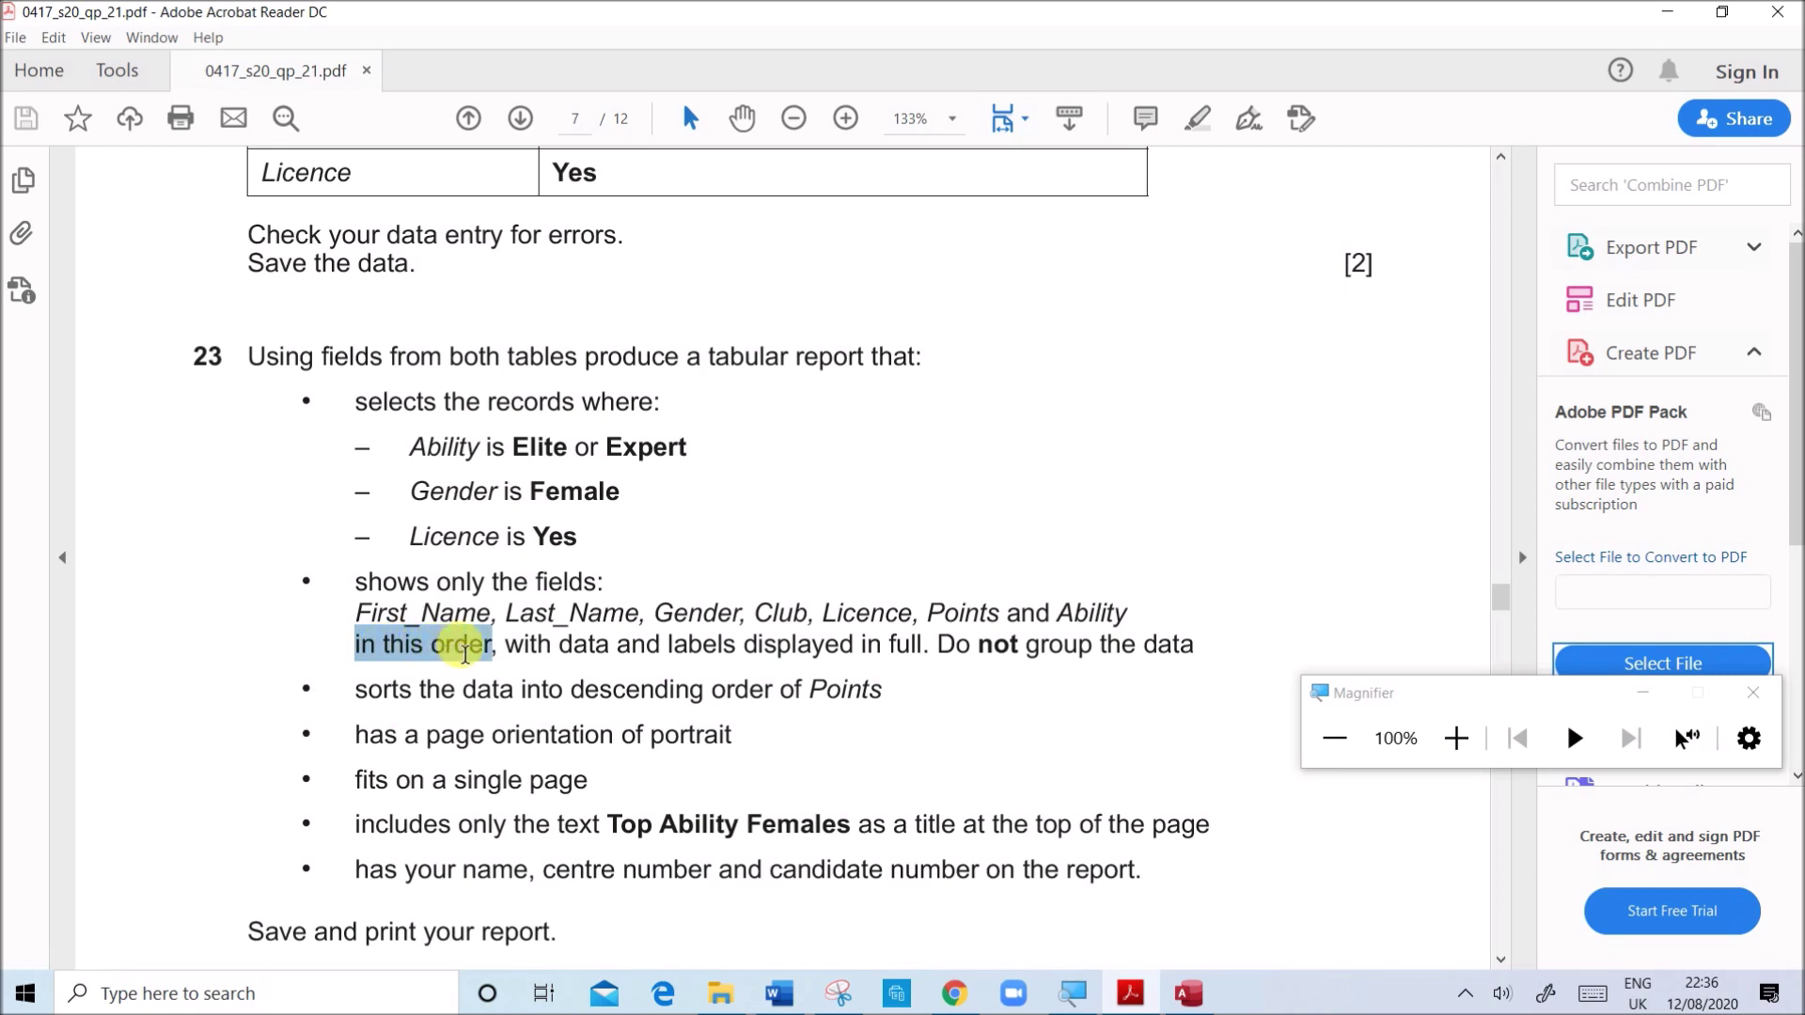
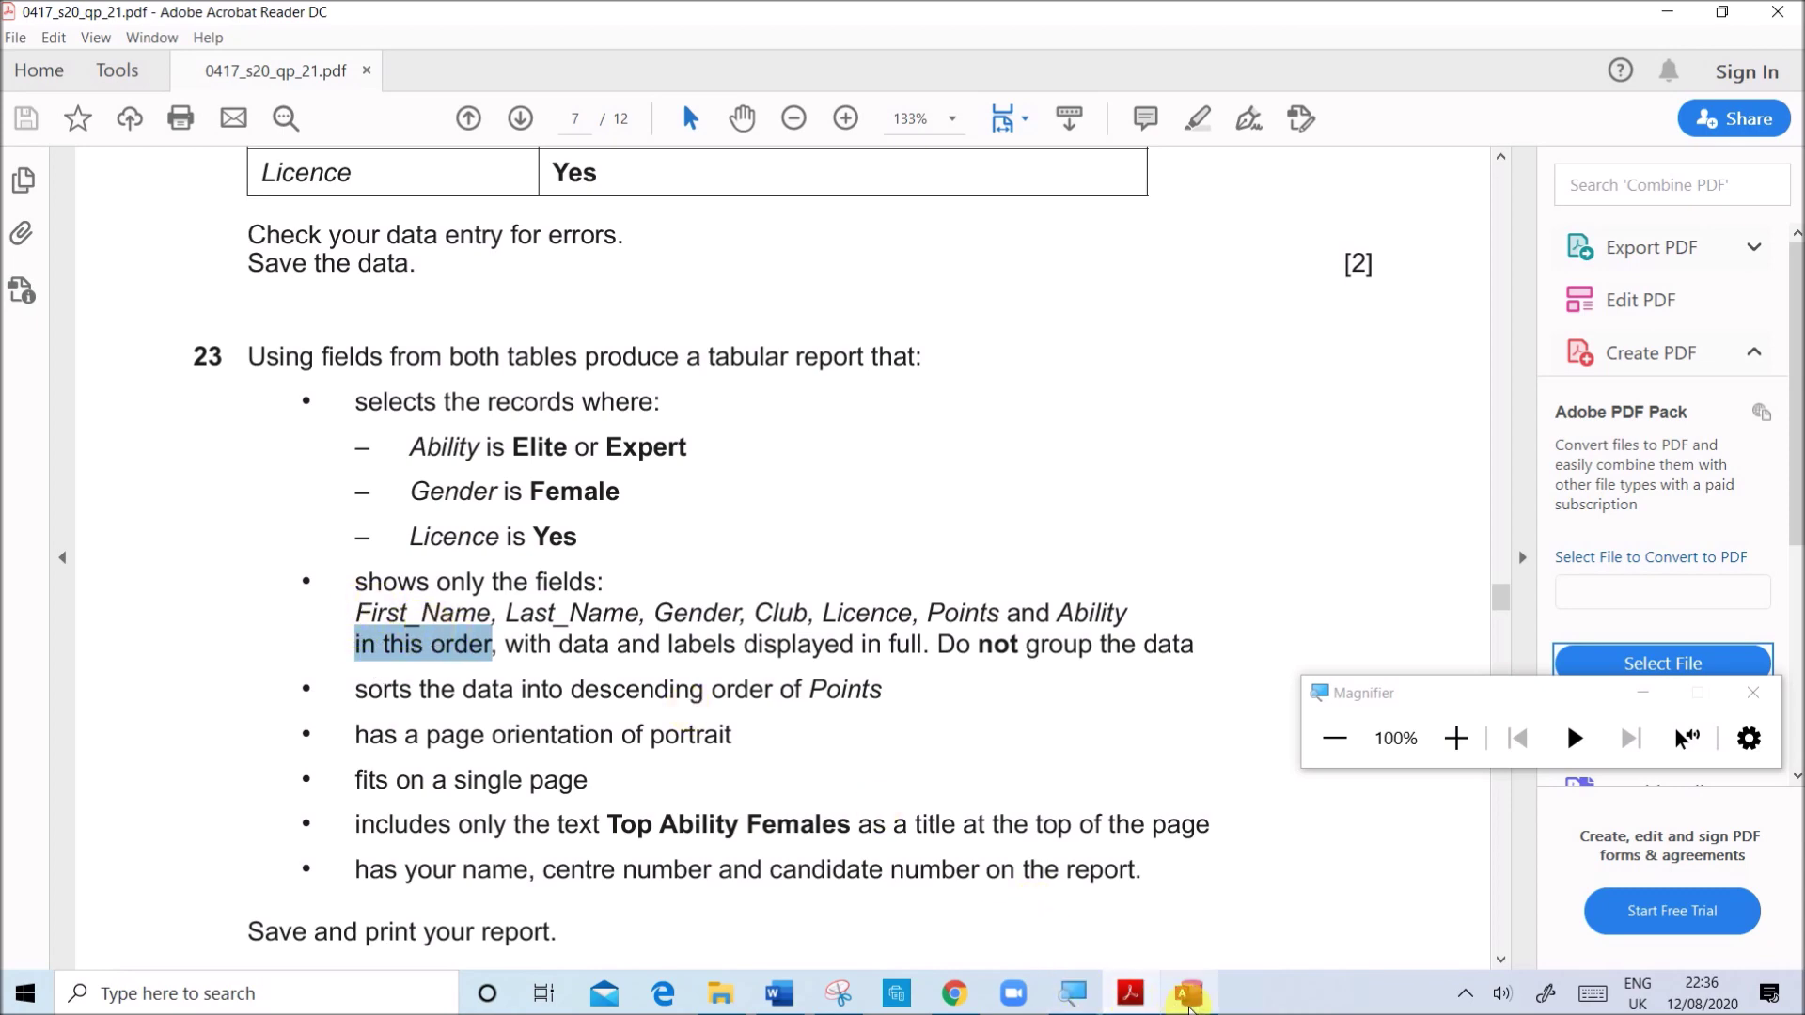
- Save the query under the name 'Query Step 23'
click(1189, 994)
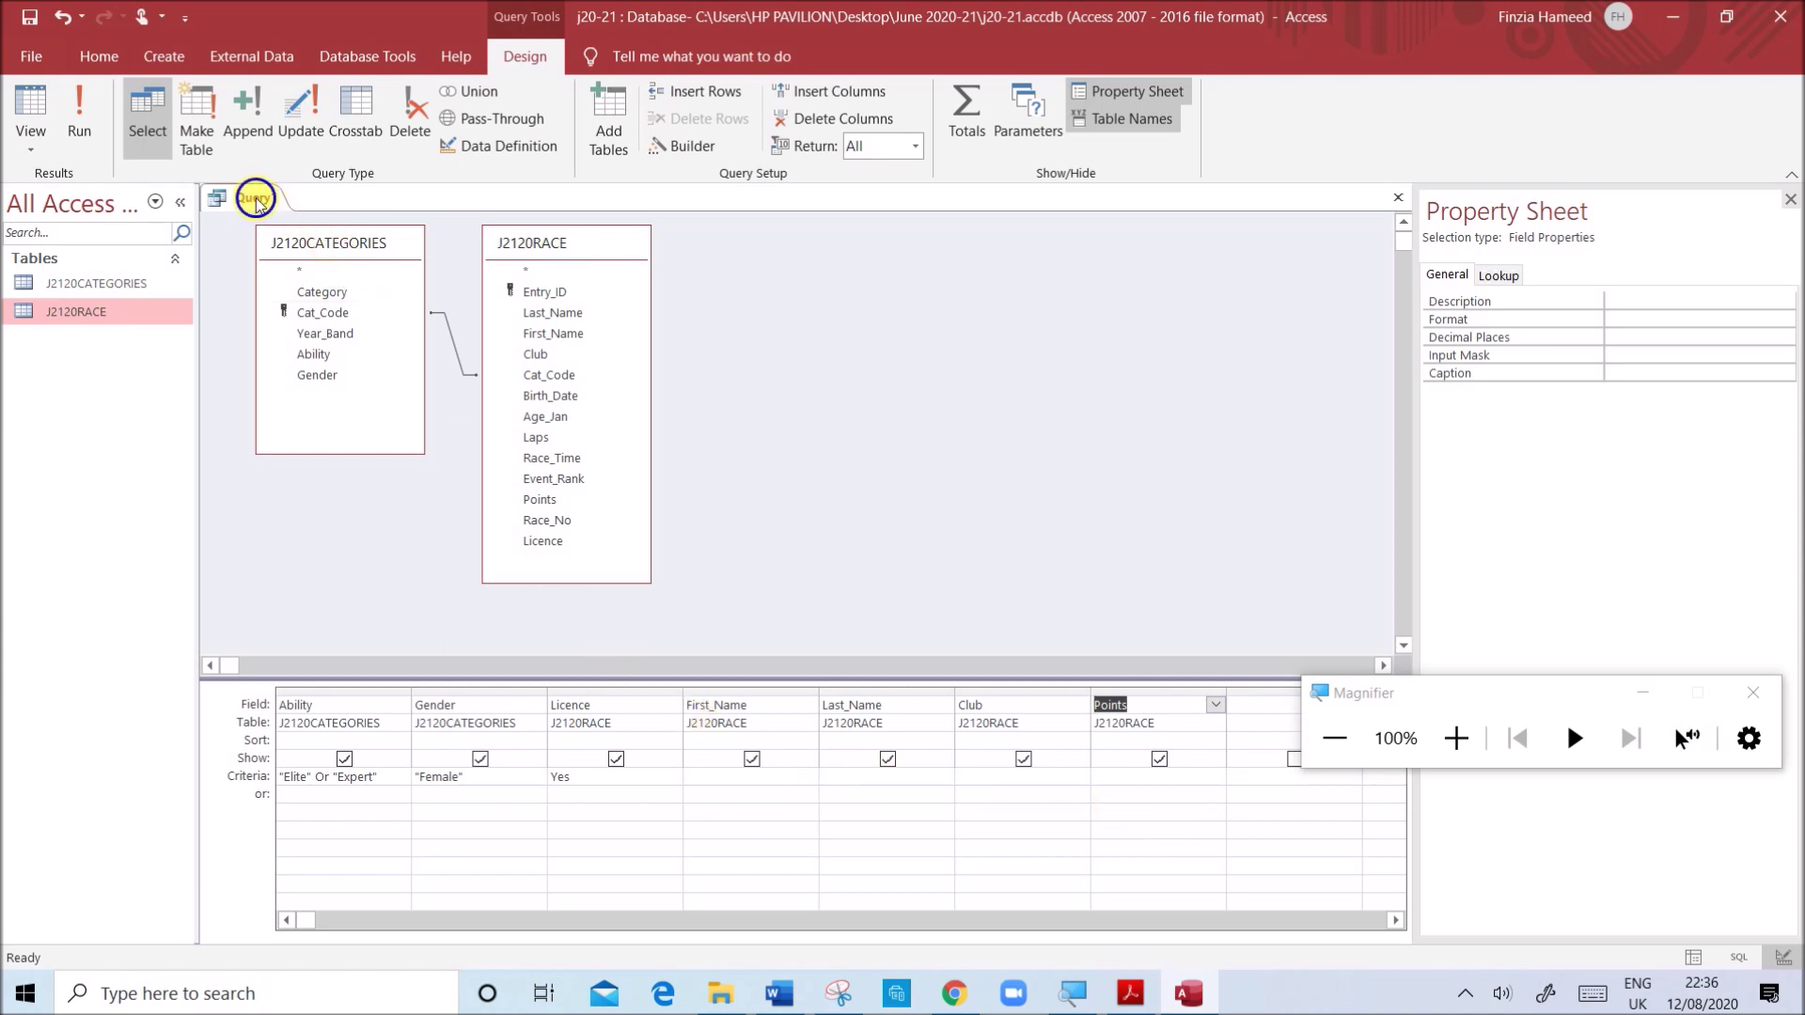
right_click(280, 207)
click(285, 213)
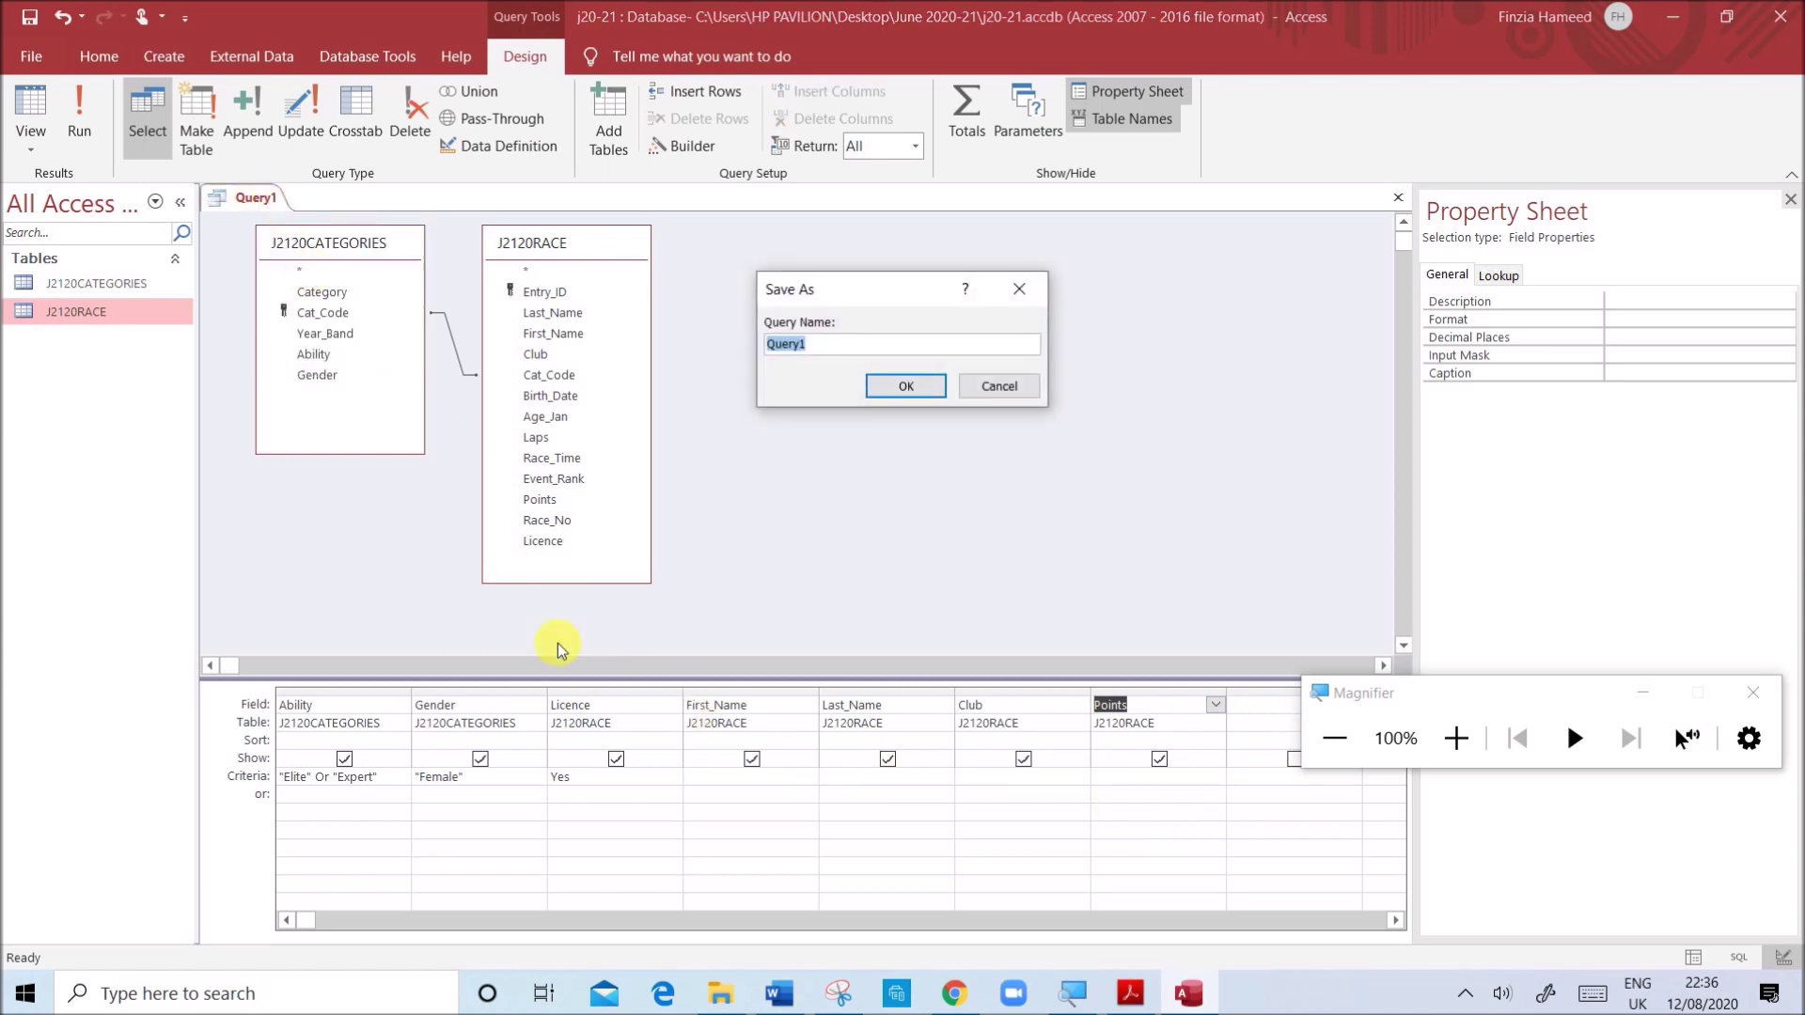
click(1155, 1008)
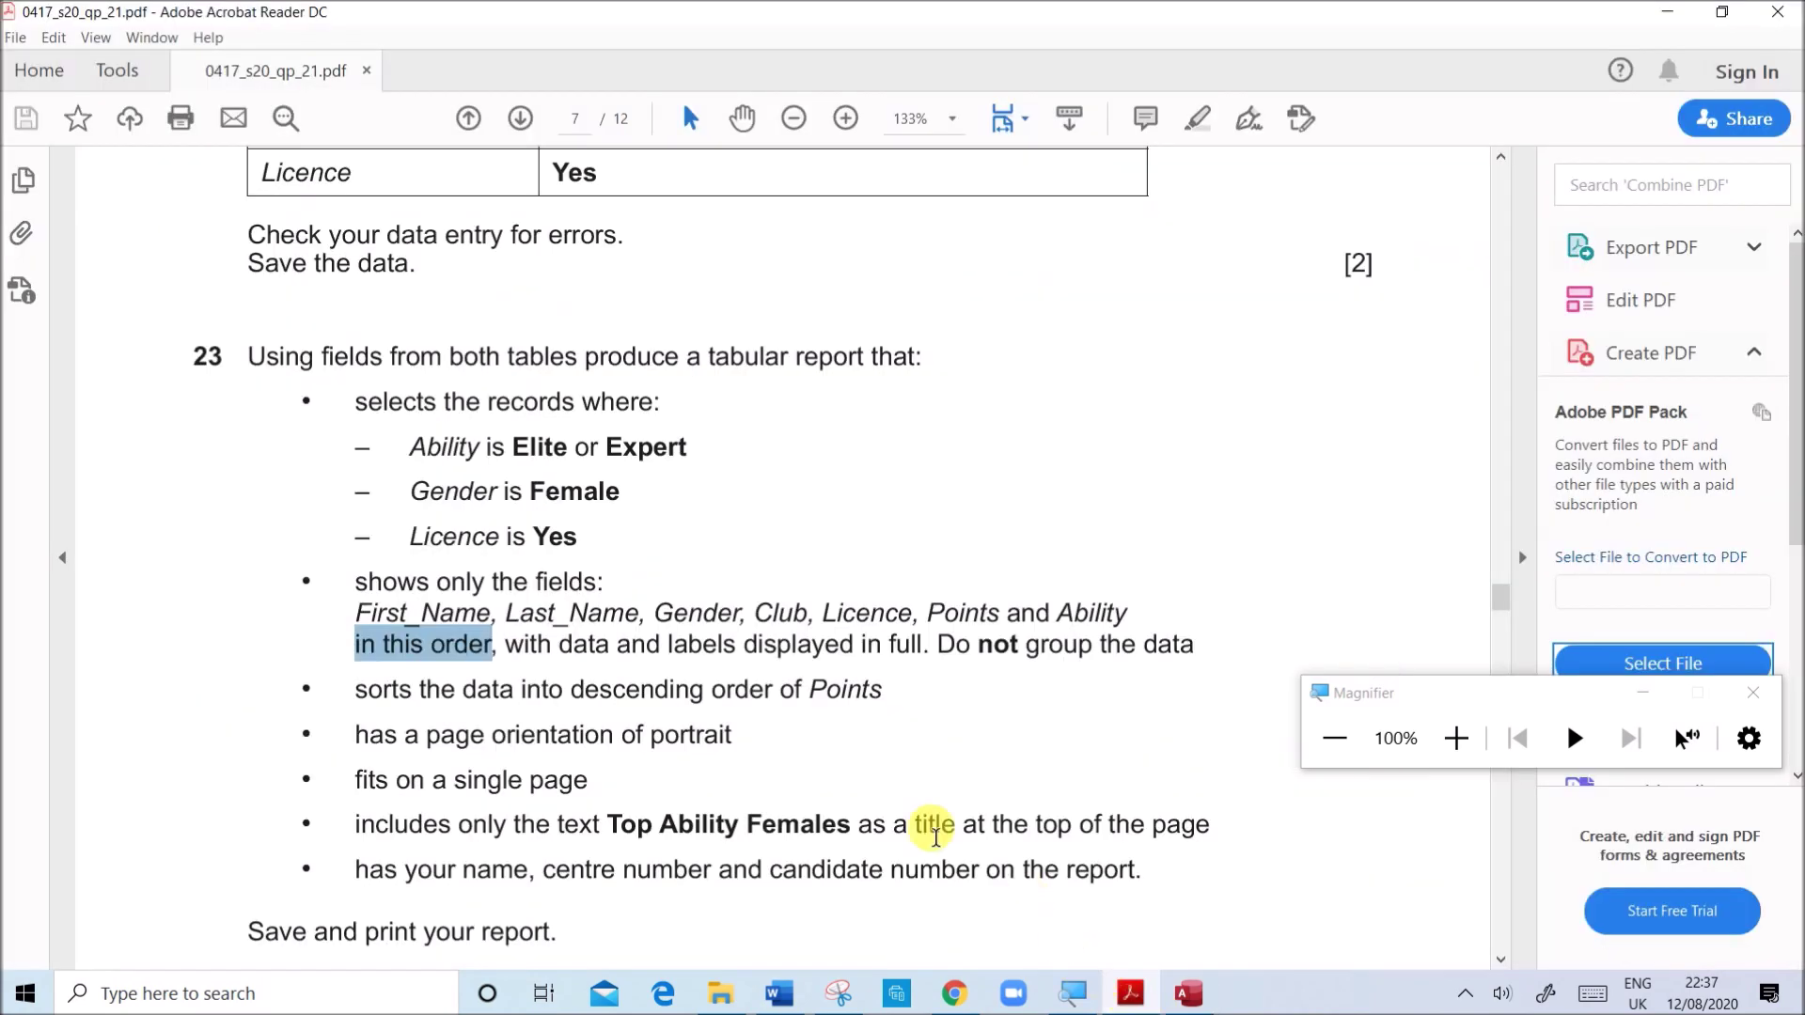
click(1184, 999)
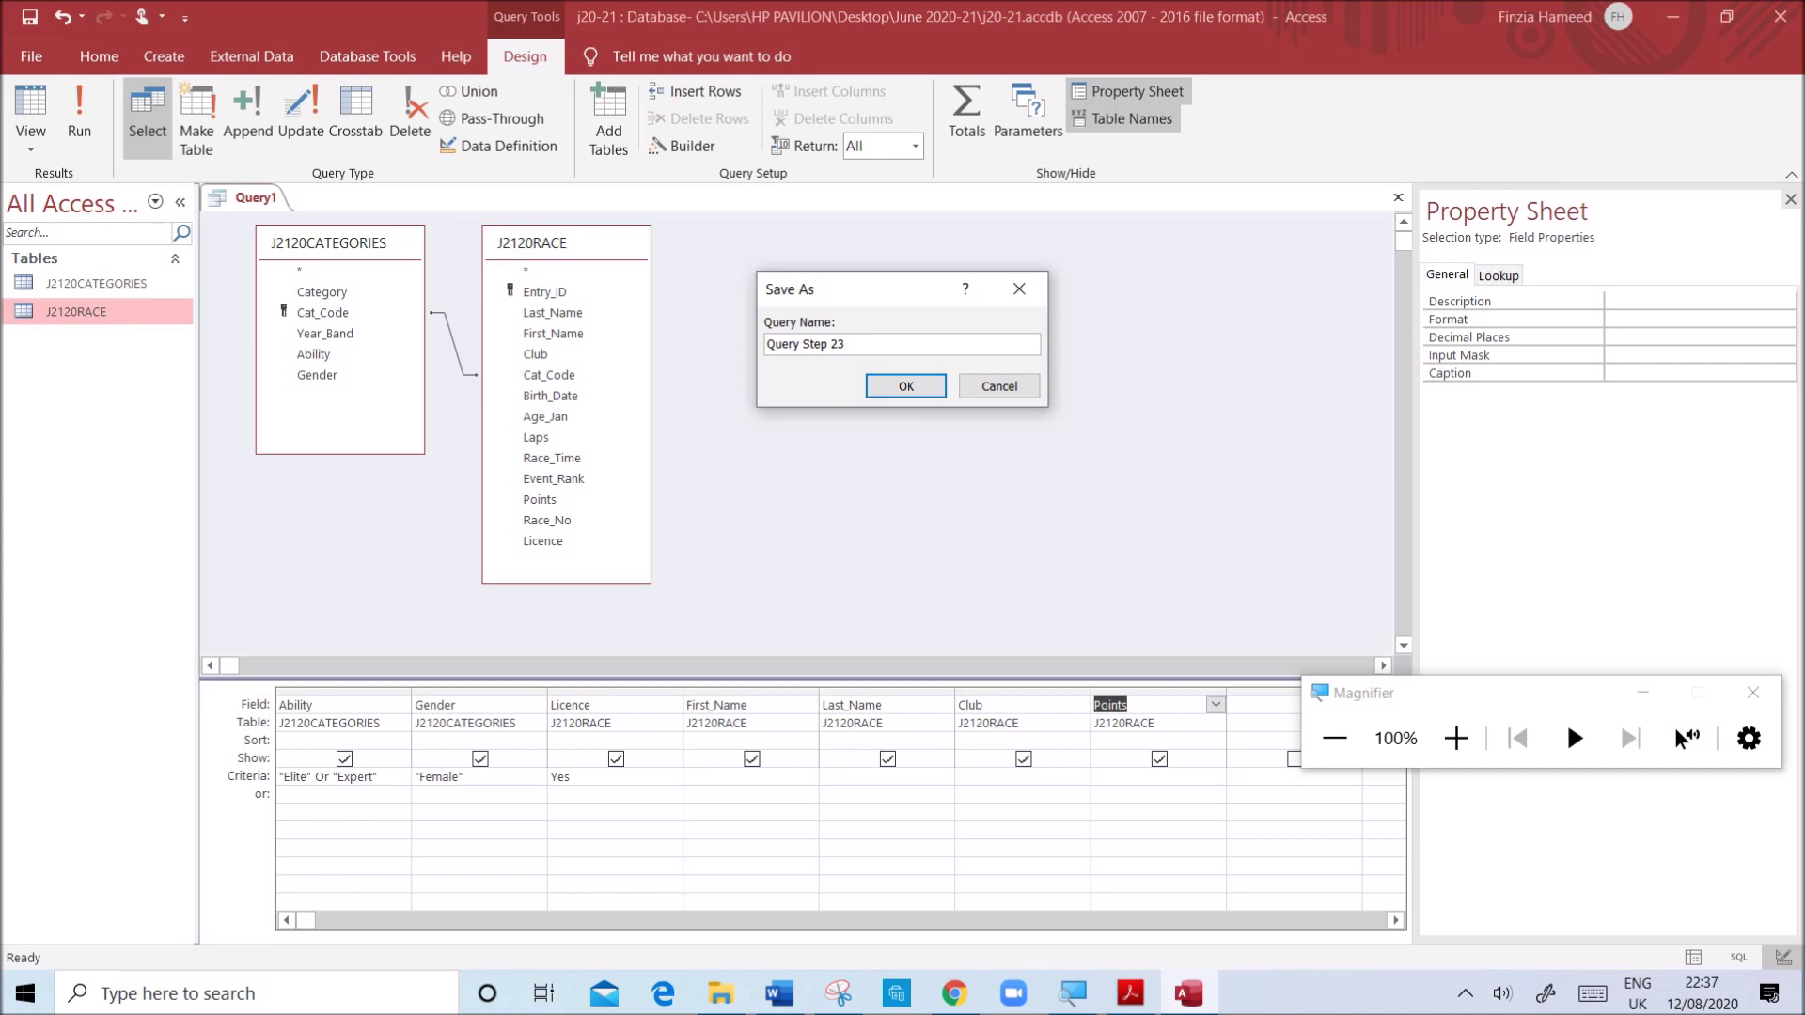
click(889, 384)
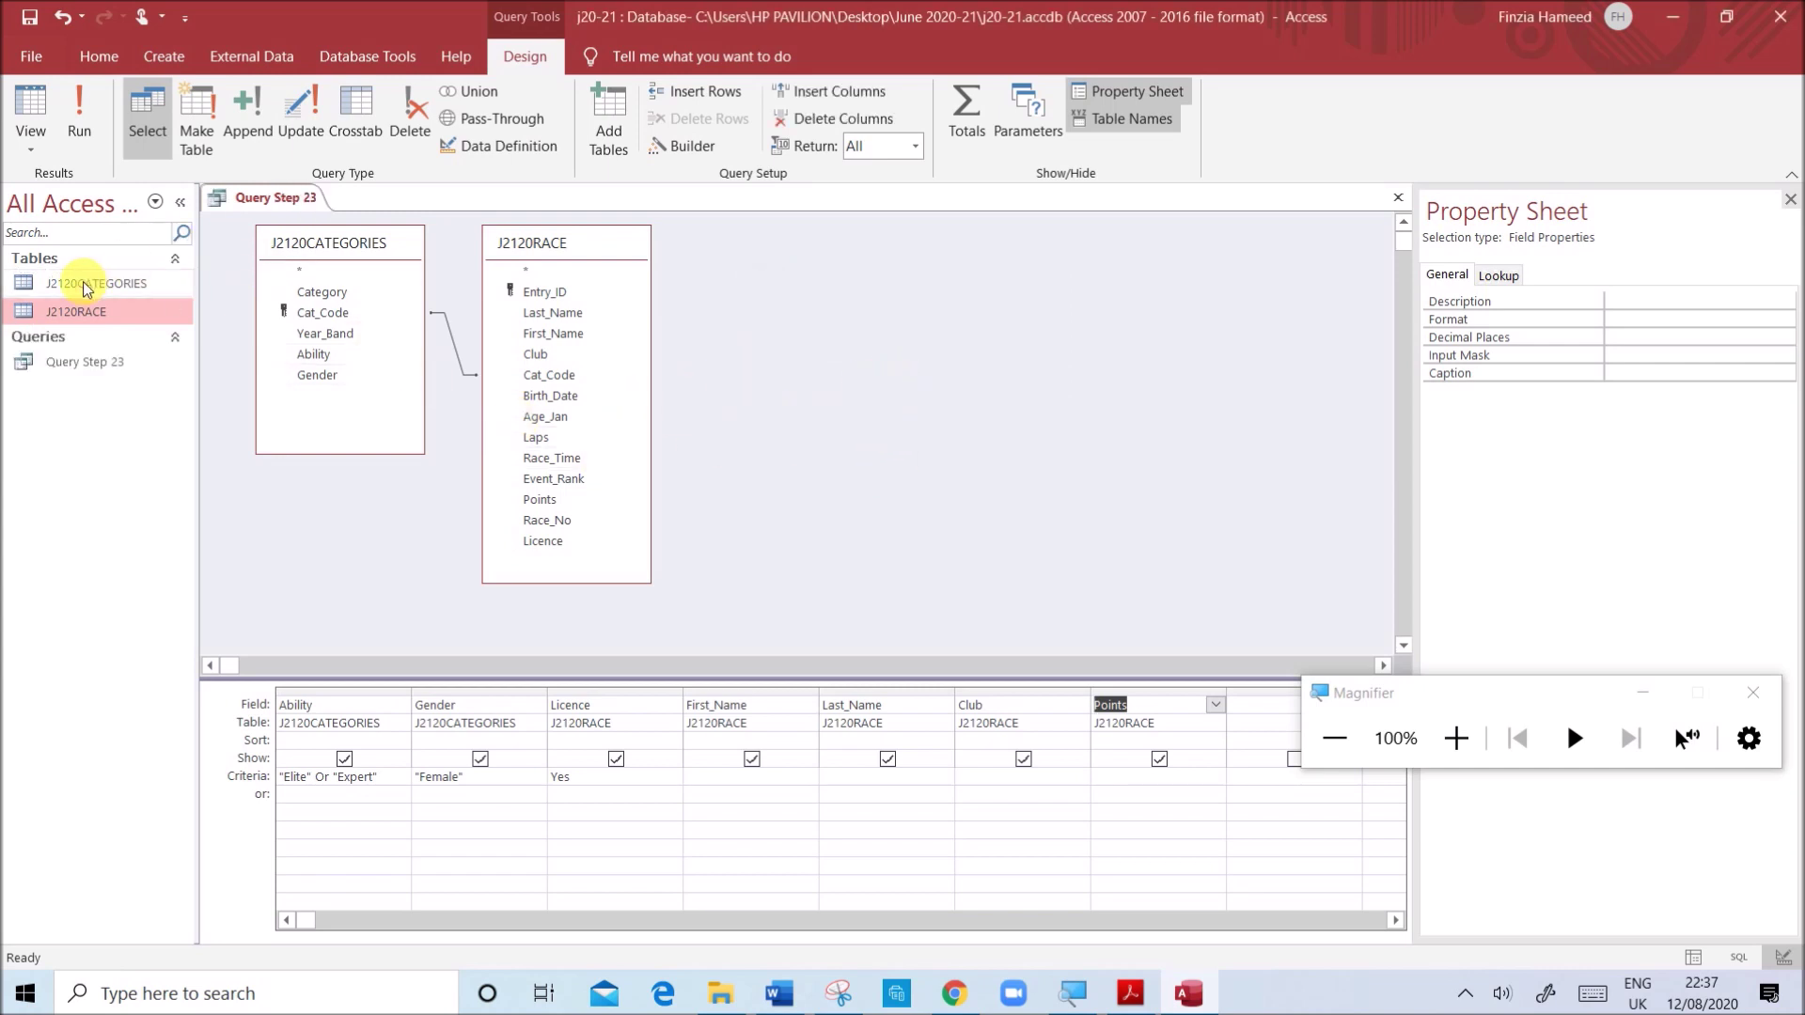
- Close the saved Query Step 23 query
click(160, 58)
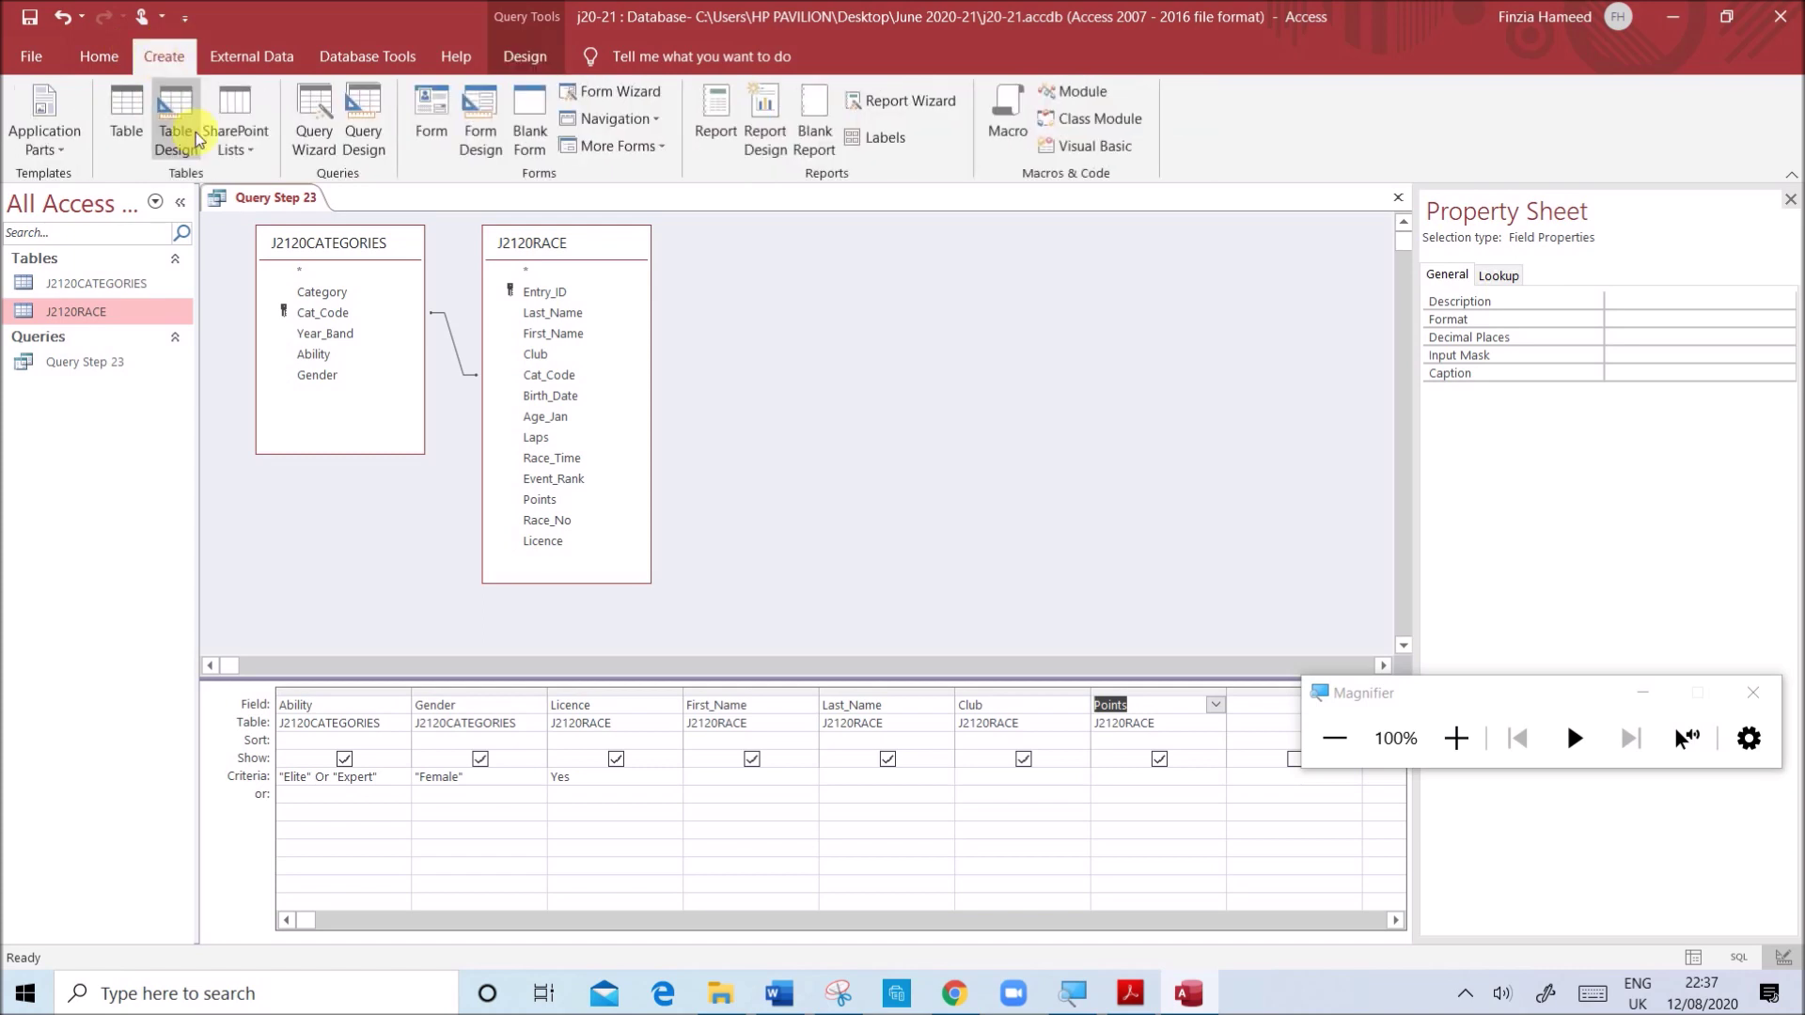
right_click(237, 204)
click(290, 239)
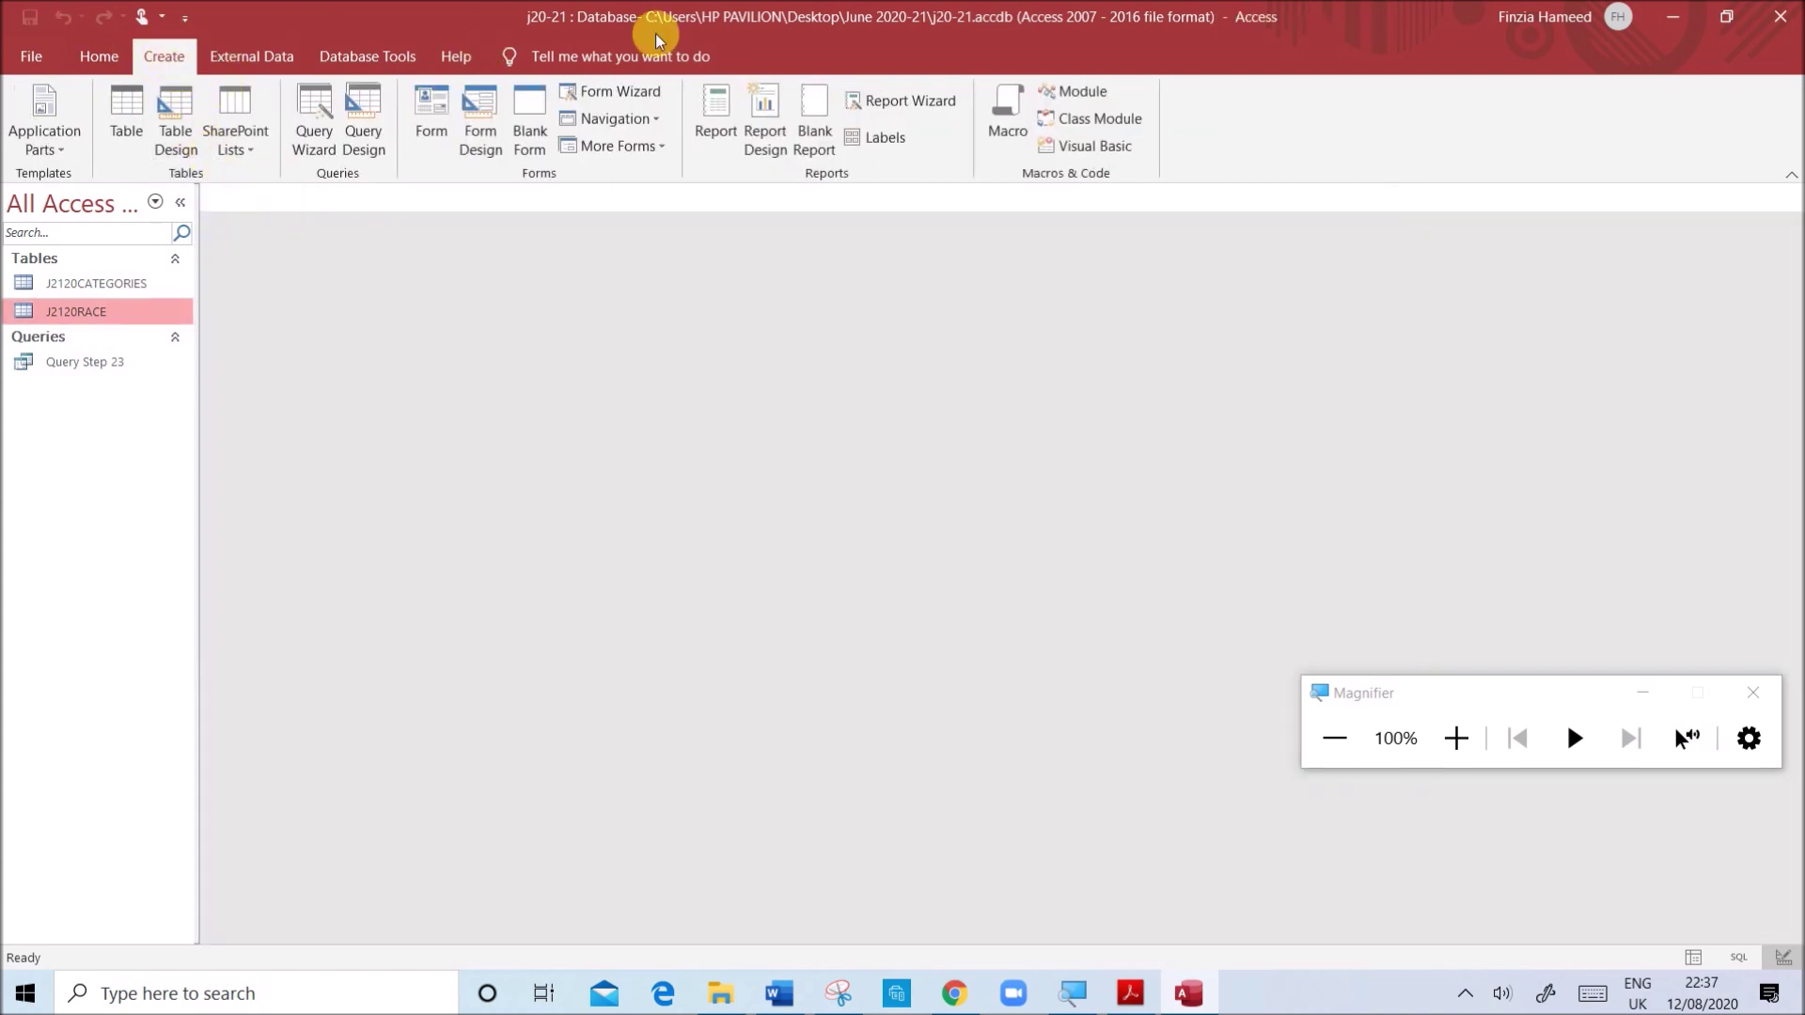
- Start the Report Wizard on Query Step 23 and add First_Name and Last_Name
click(898, 94)
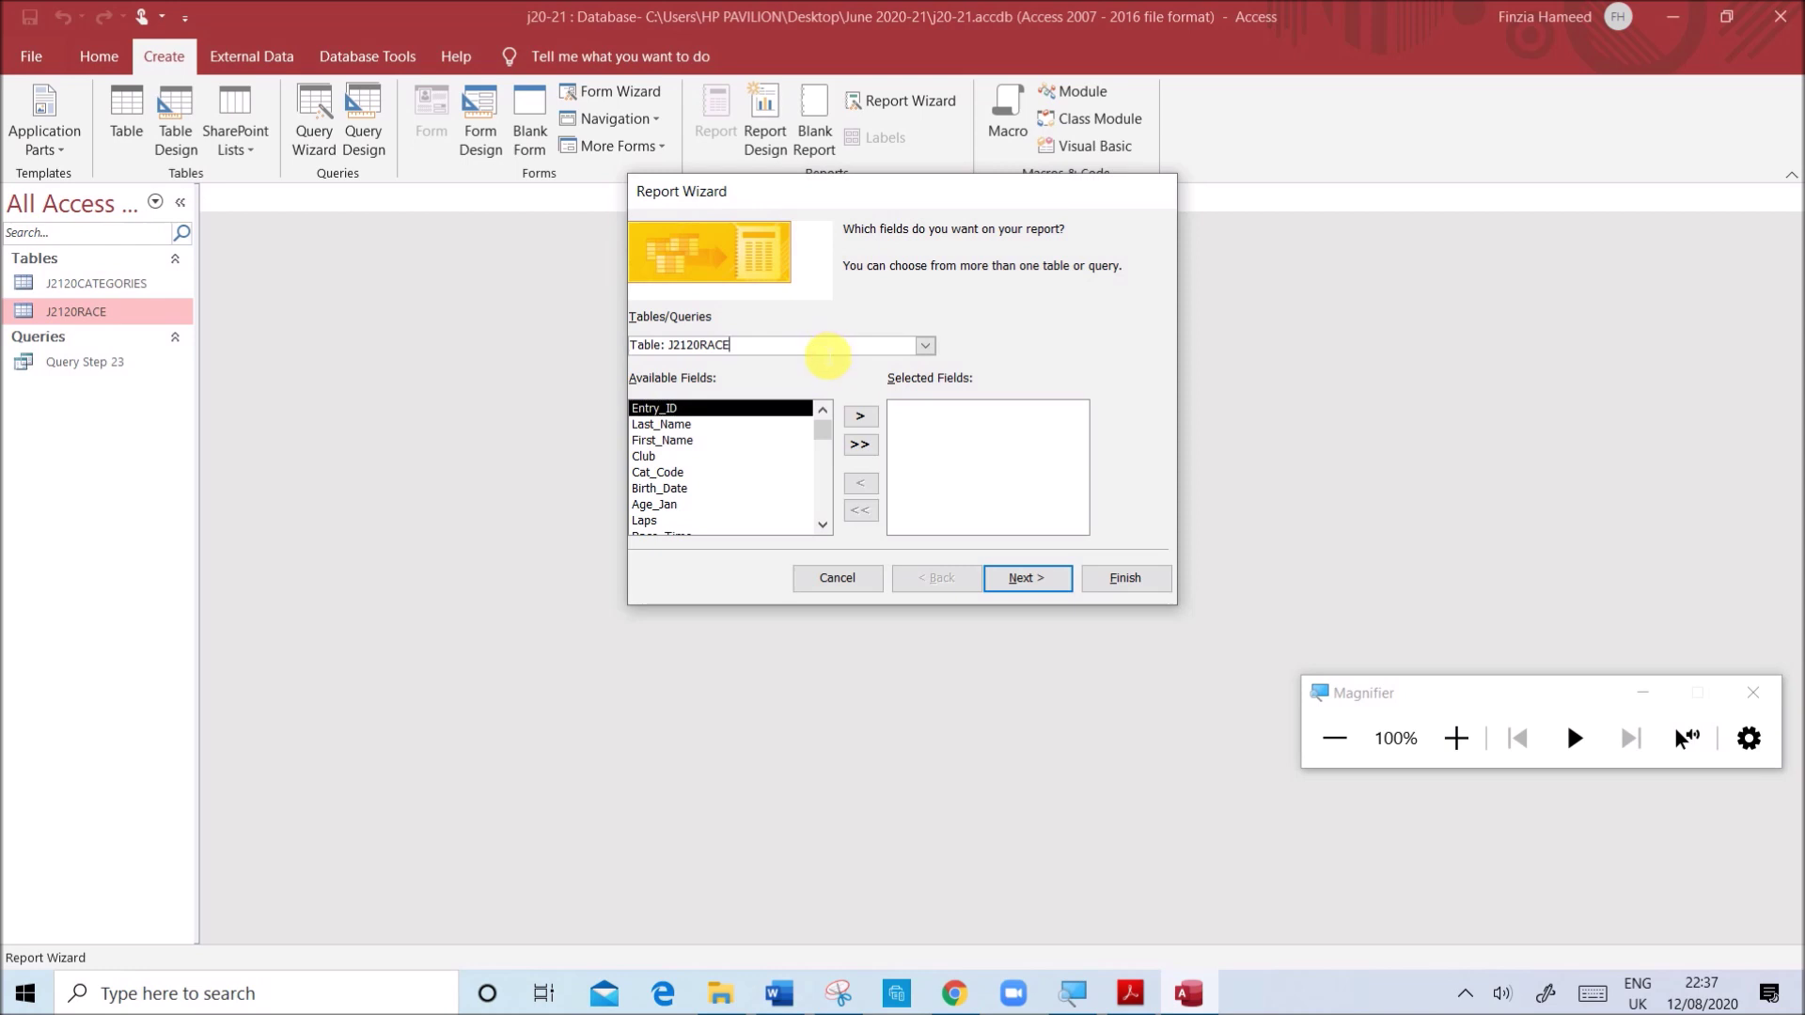
click(925, 348)
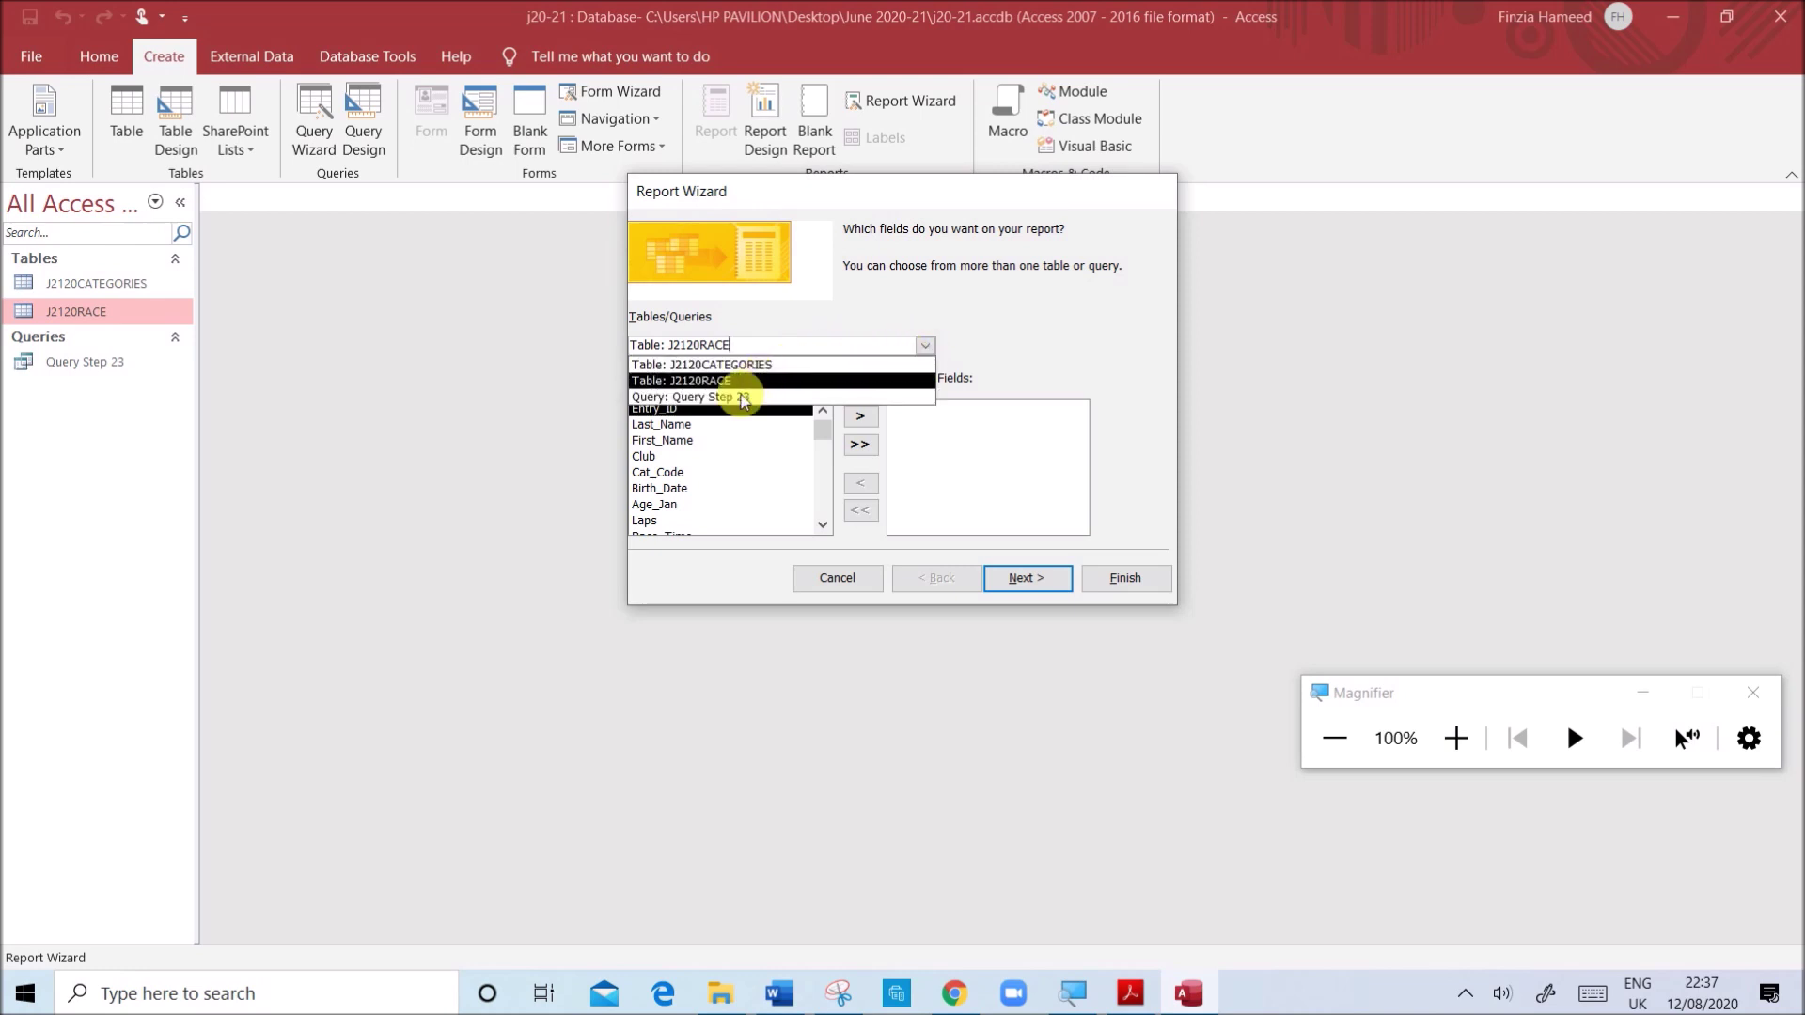
click(692, 397)
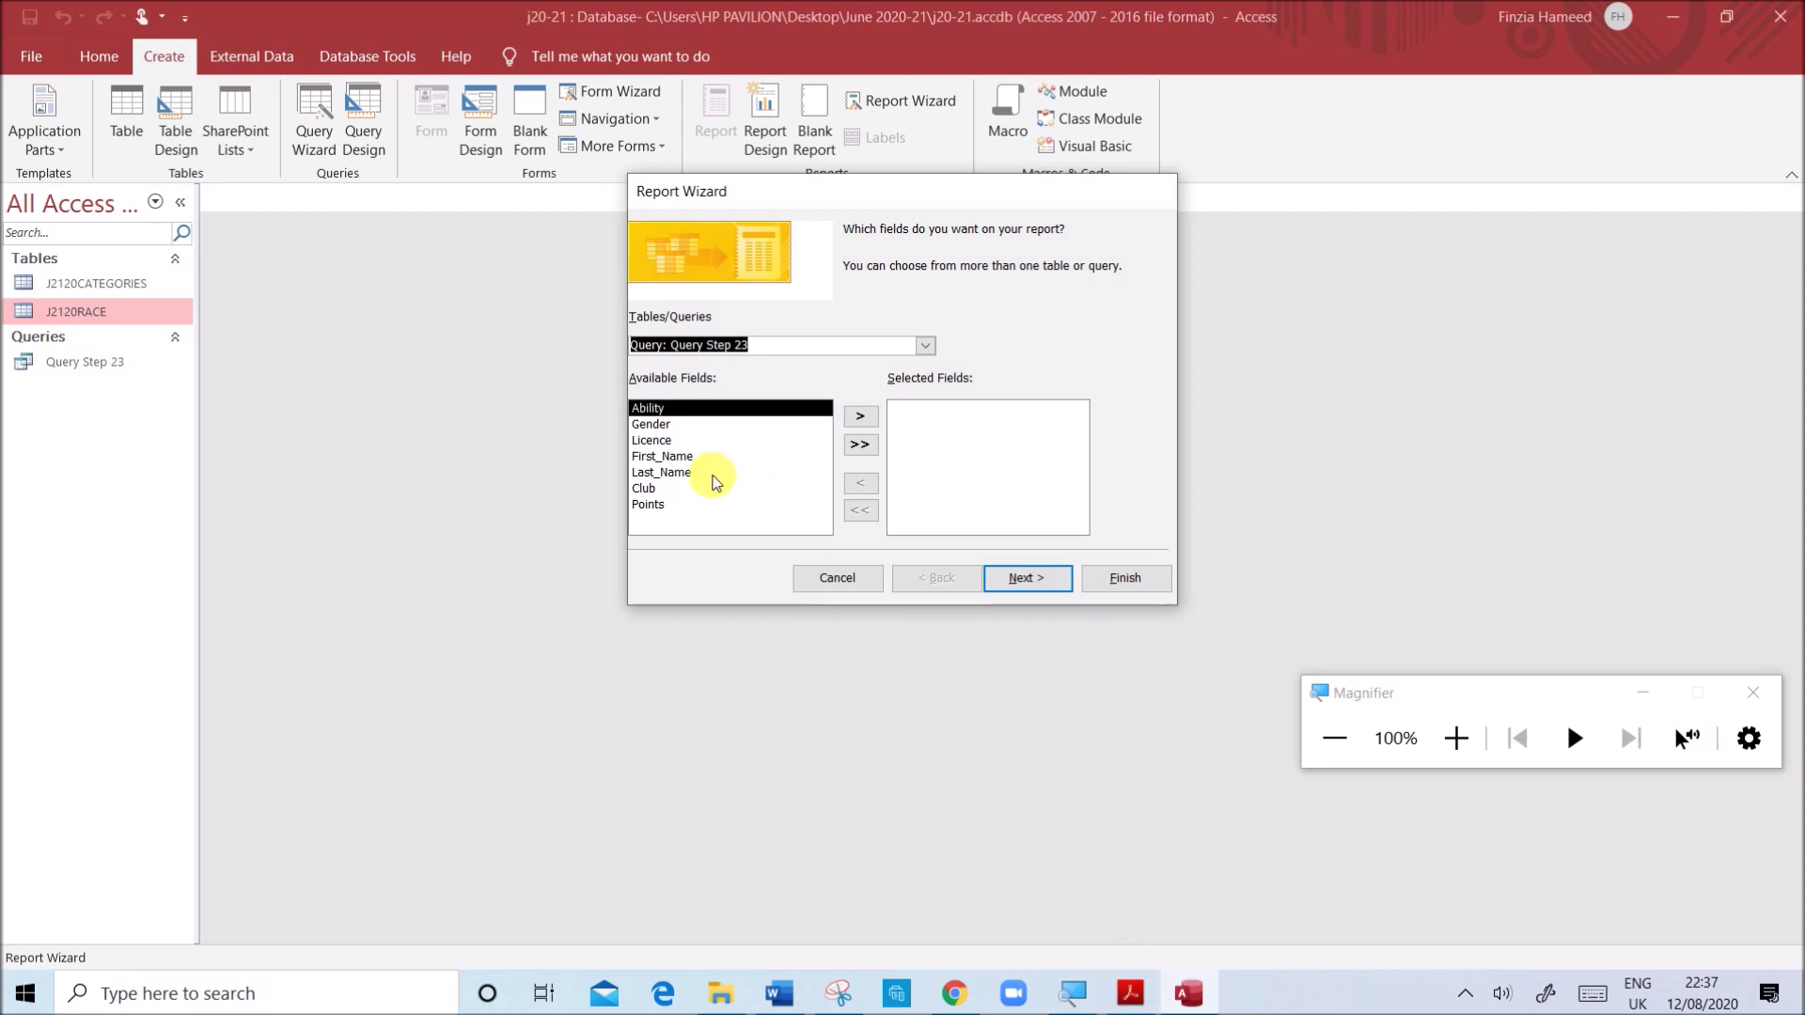
click(691, 457)
click(860, 414)
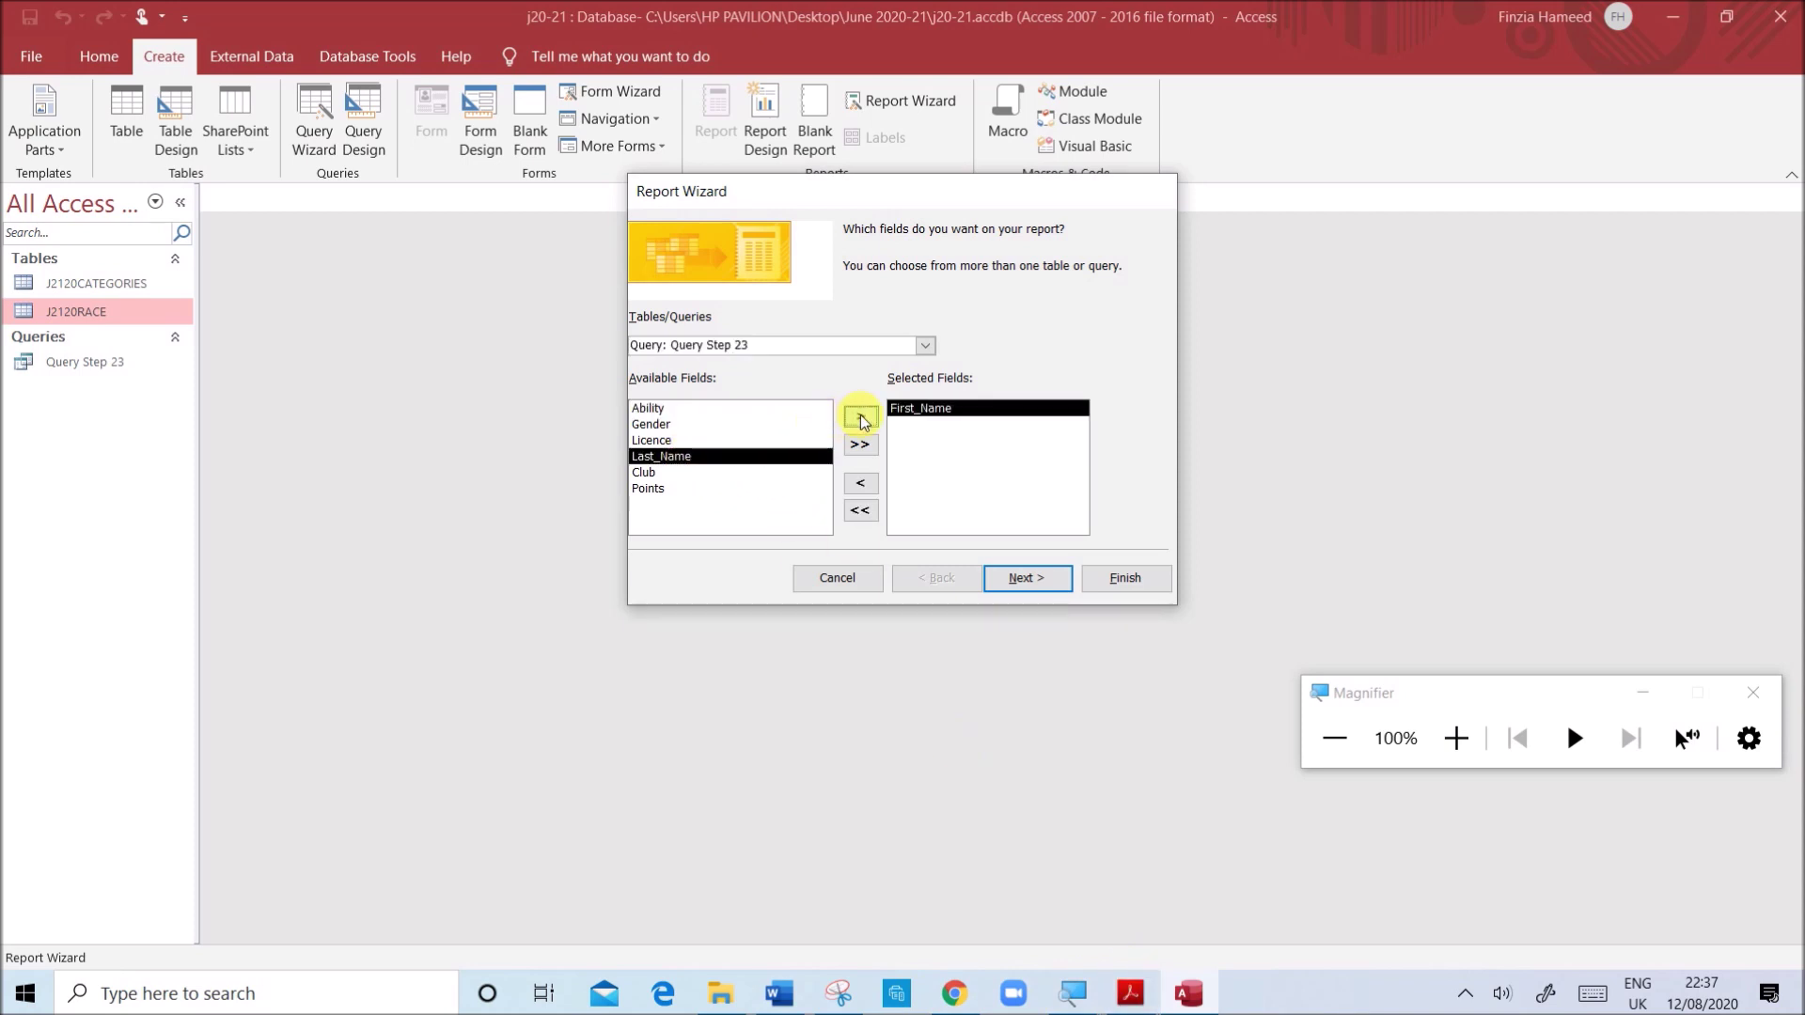
click(860, 415)
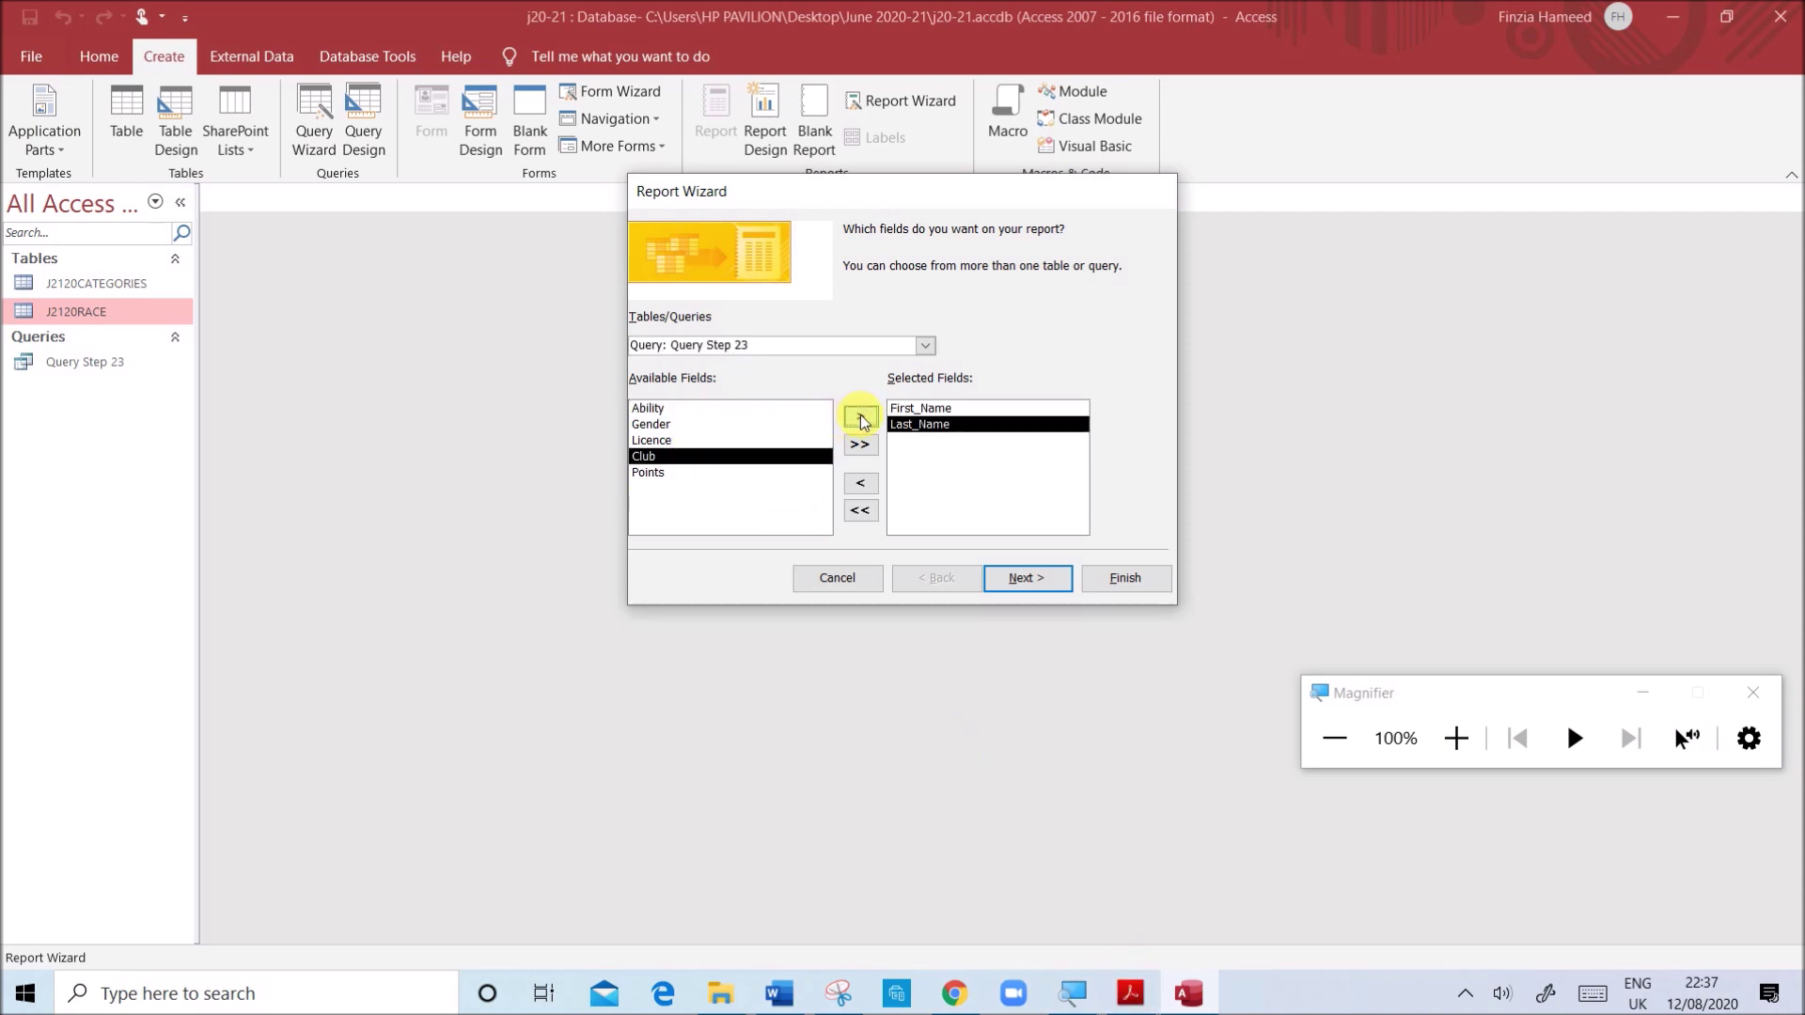
- Add Gender, Club, Licence, Points and Ability to the report in that order
click(1130, 993)
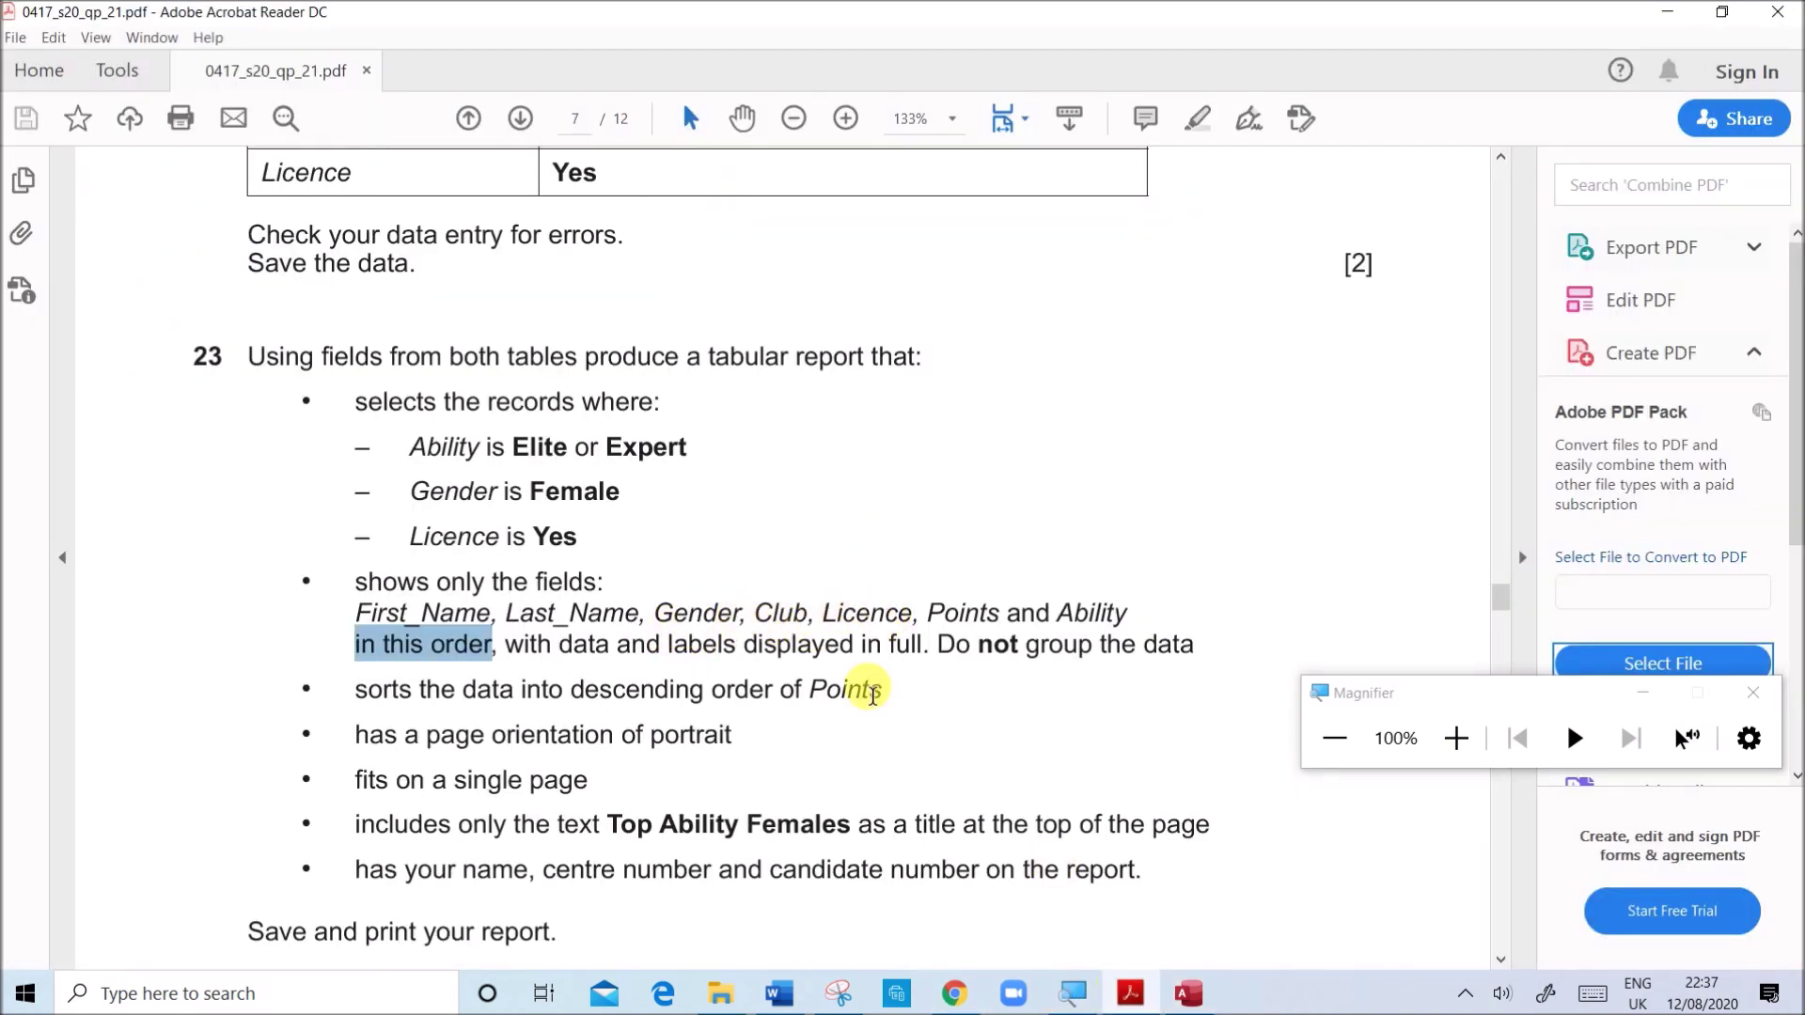
click(1186, 995)
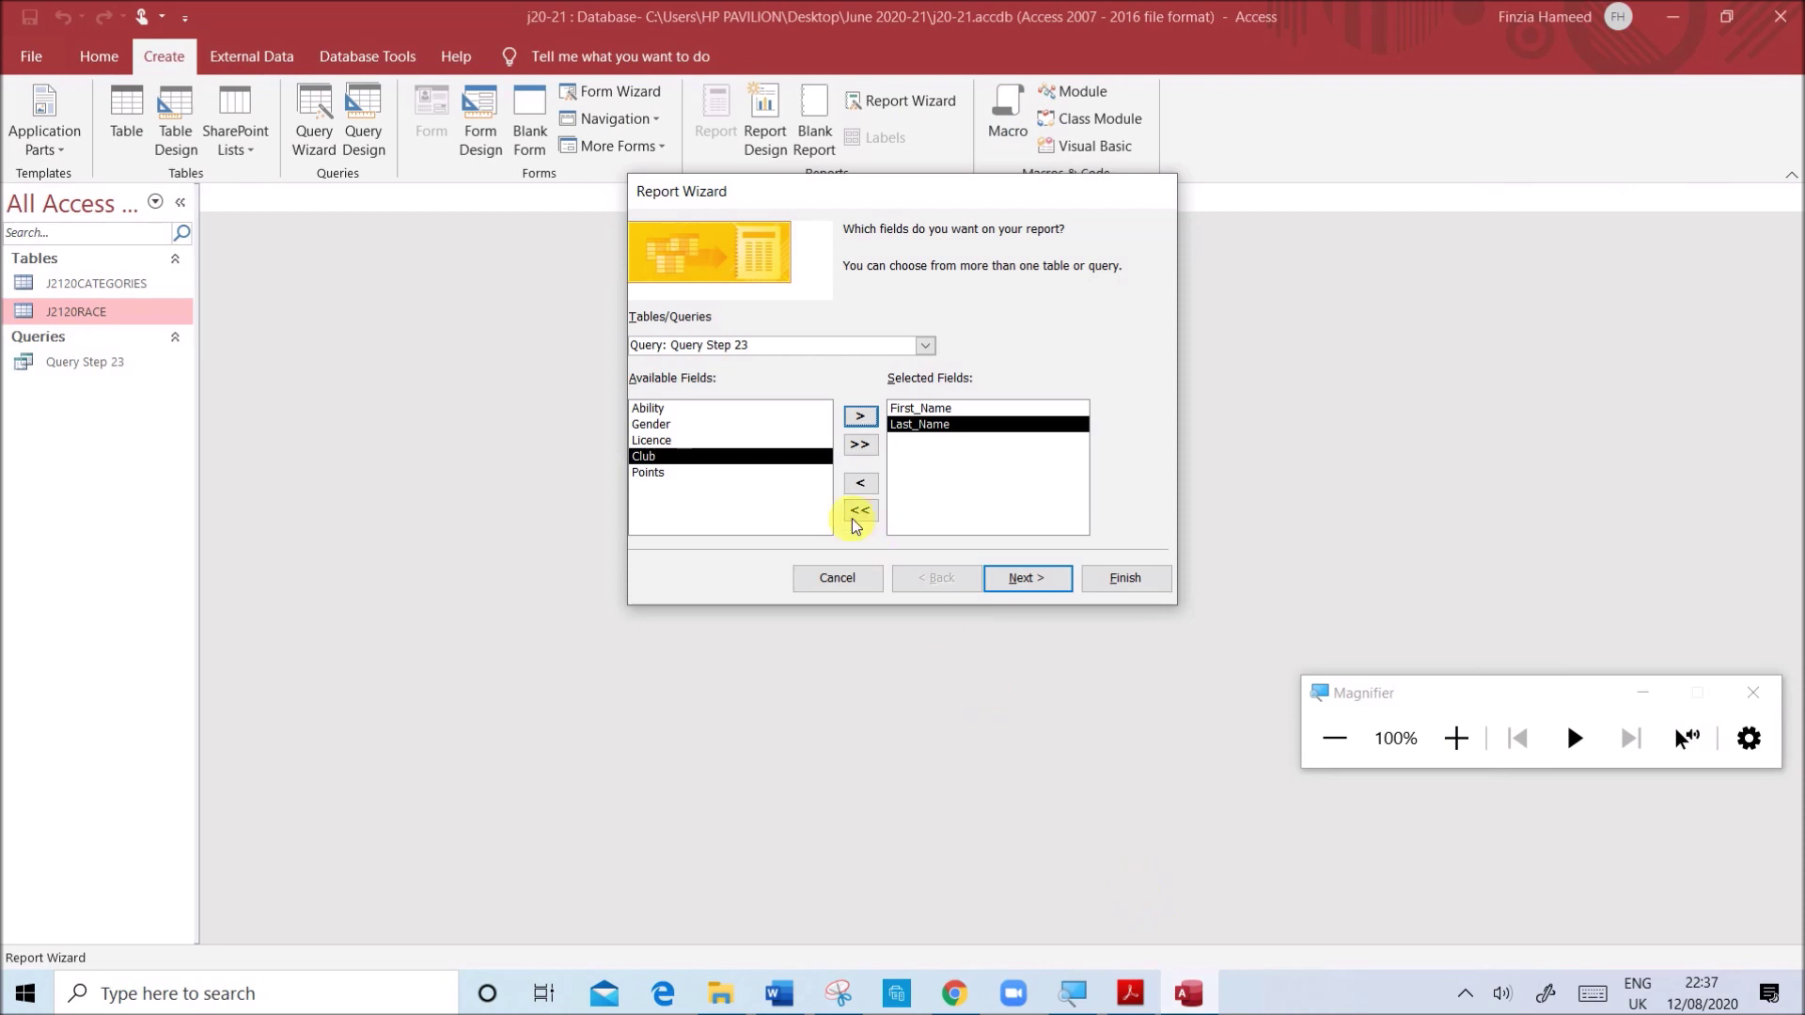
click(733, 424)
click(859, 415)
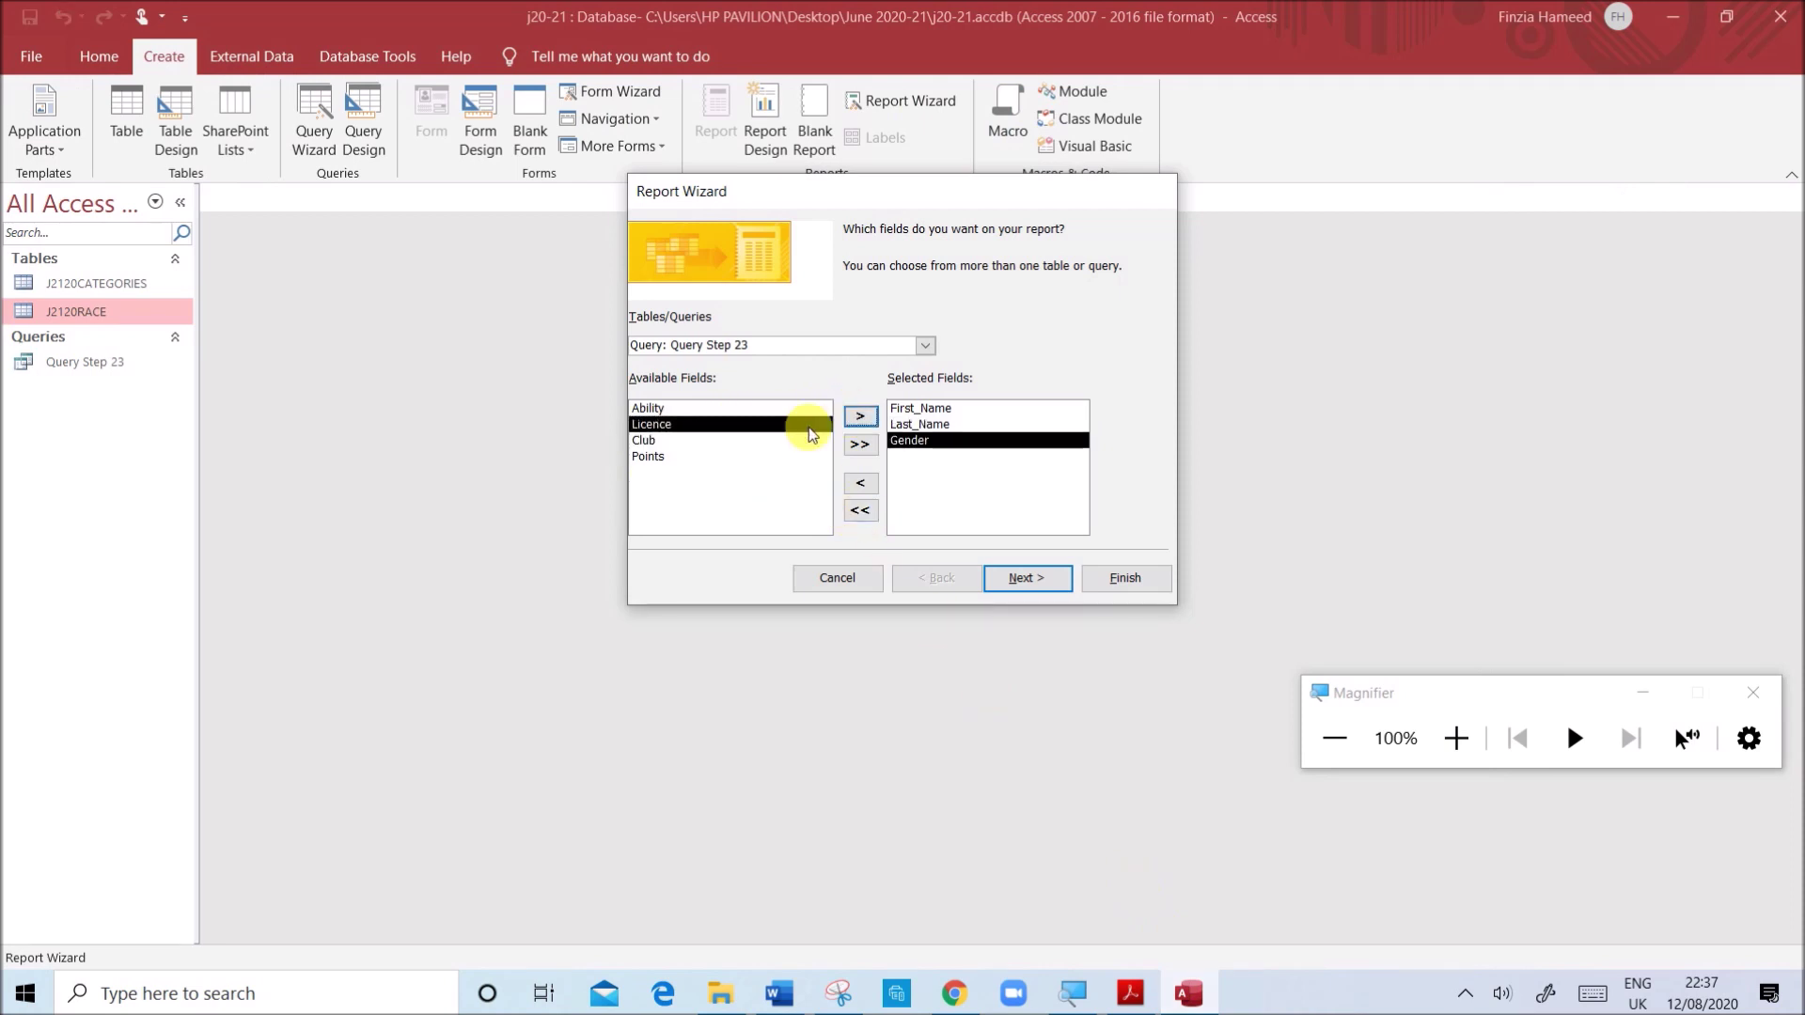
click(737, 439)
click(859, 420)
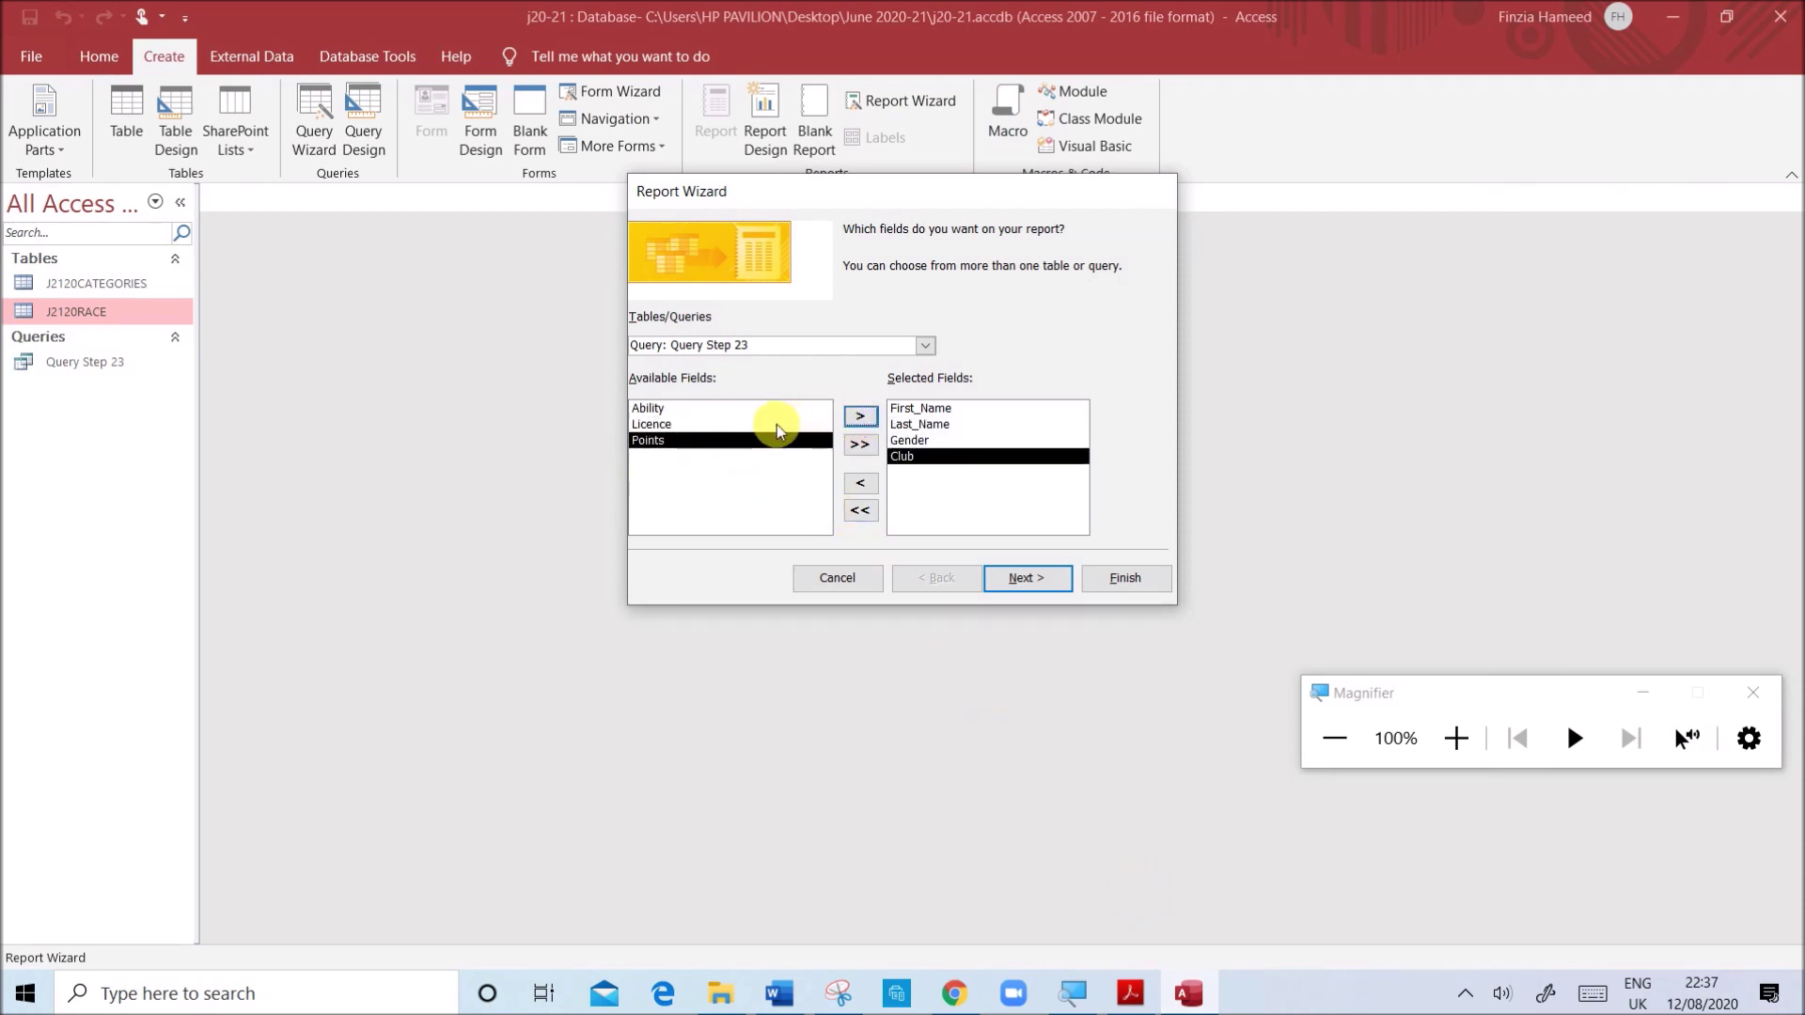
click(776, 425)
click(857, 415)
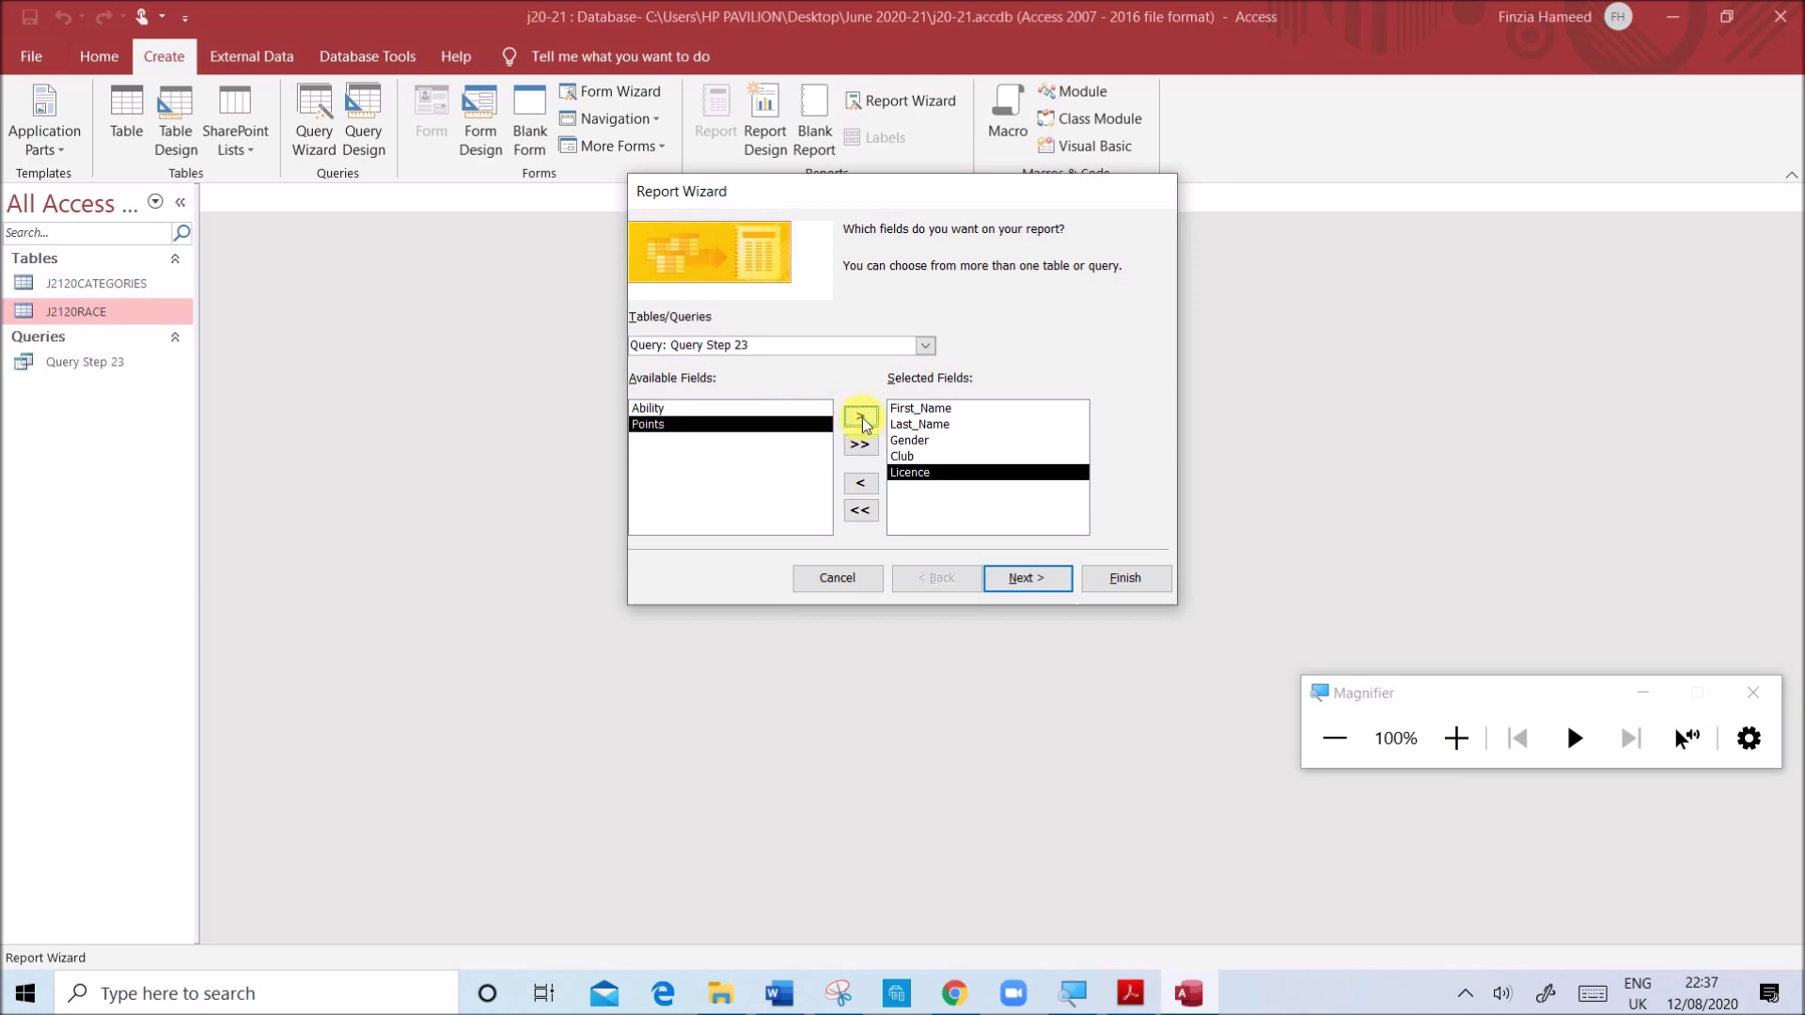
click(862, 420)
click(860, 421)
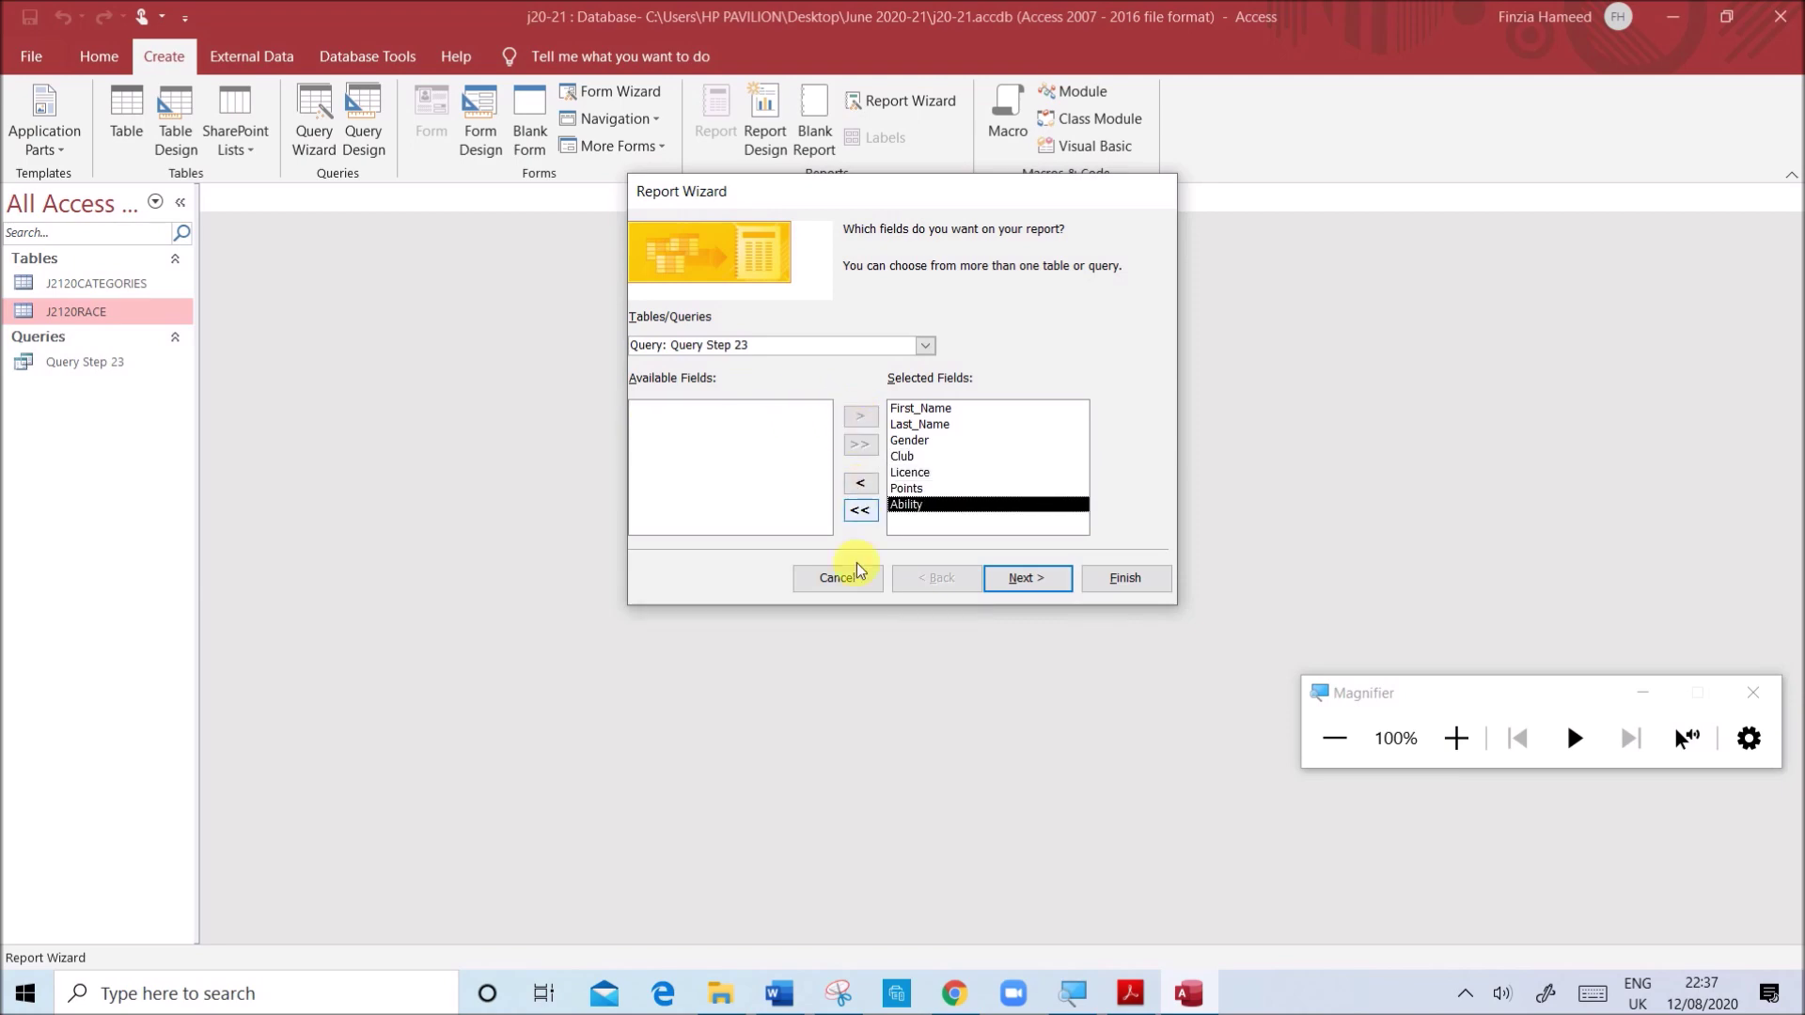
- Check the PDF's requirement that Points be sorted in descending order
click(1109, 998)
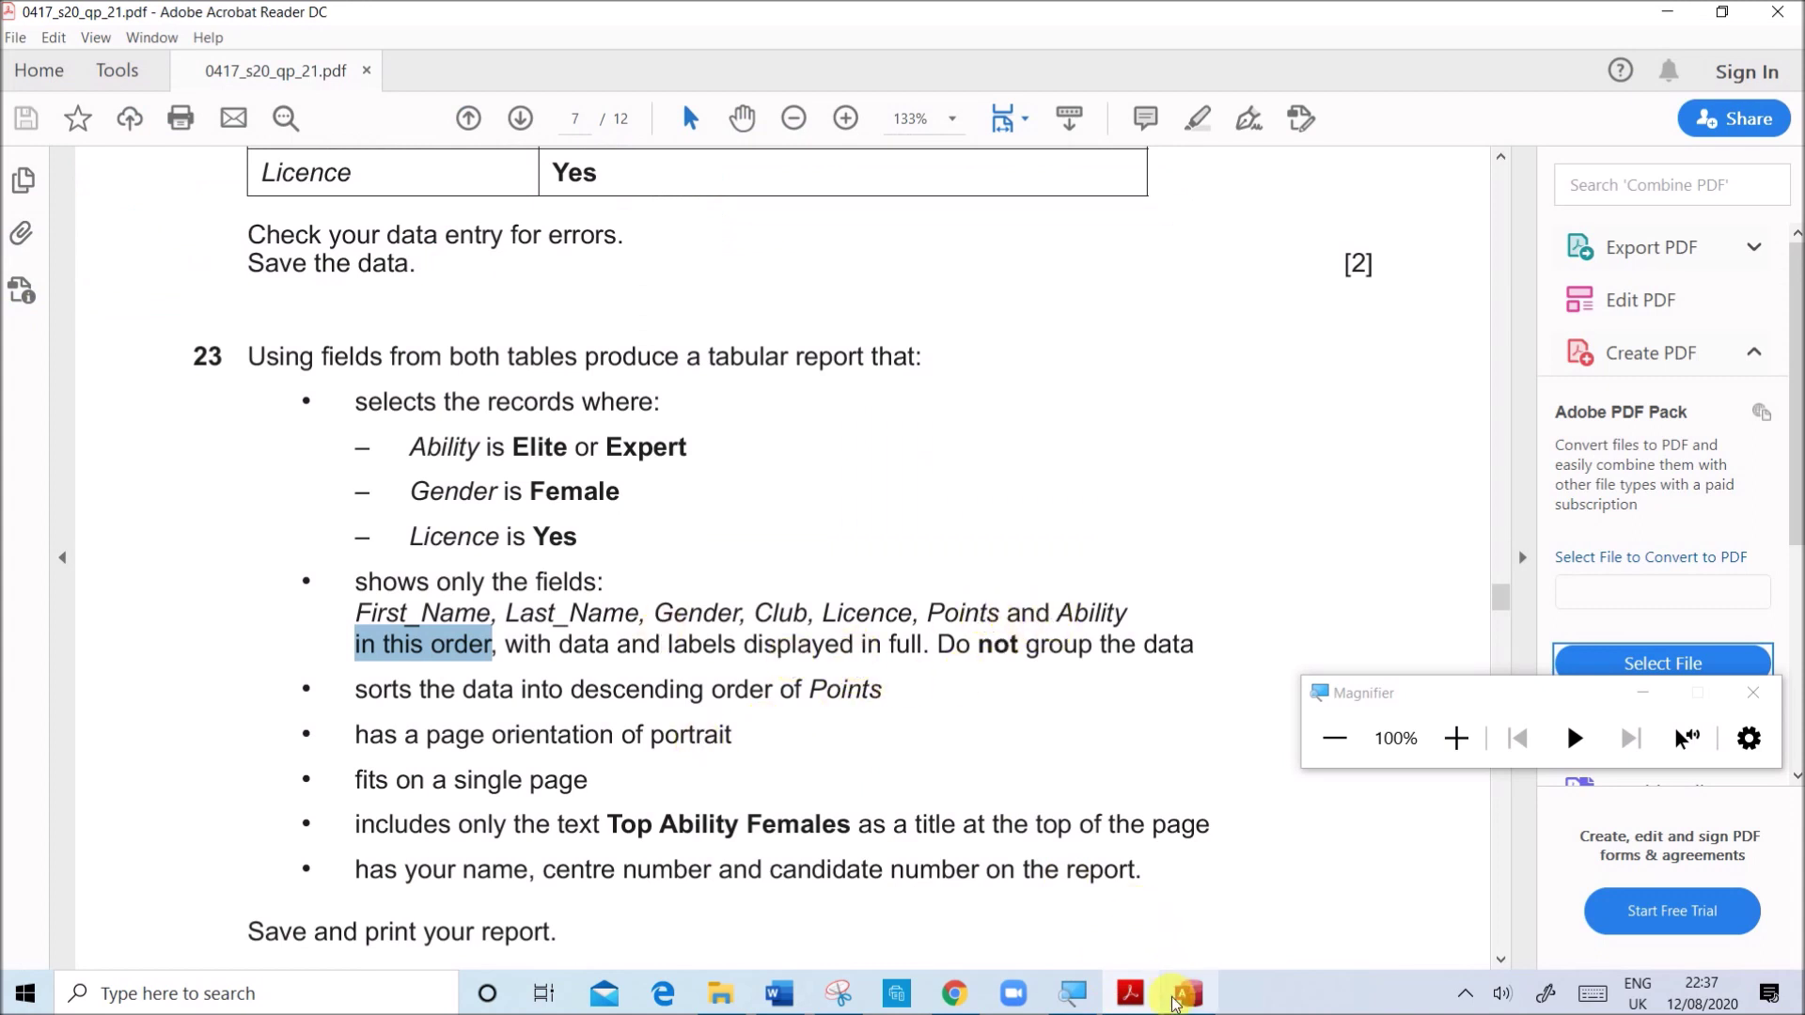
mouse_move(1190, 1001)
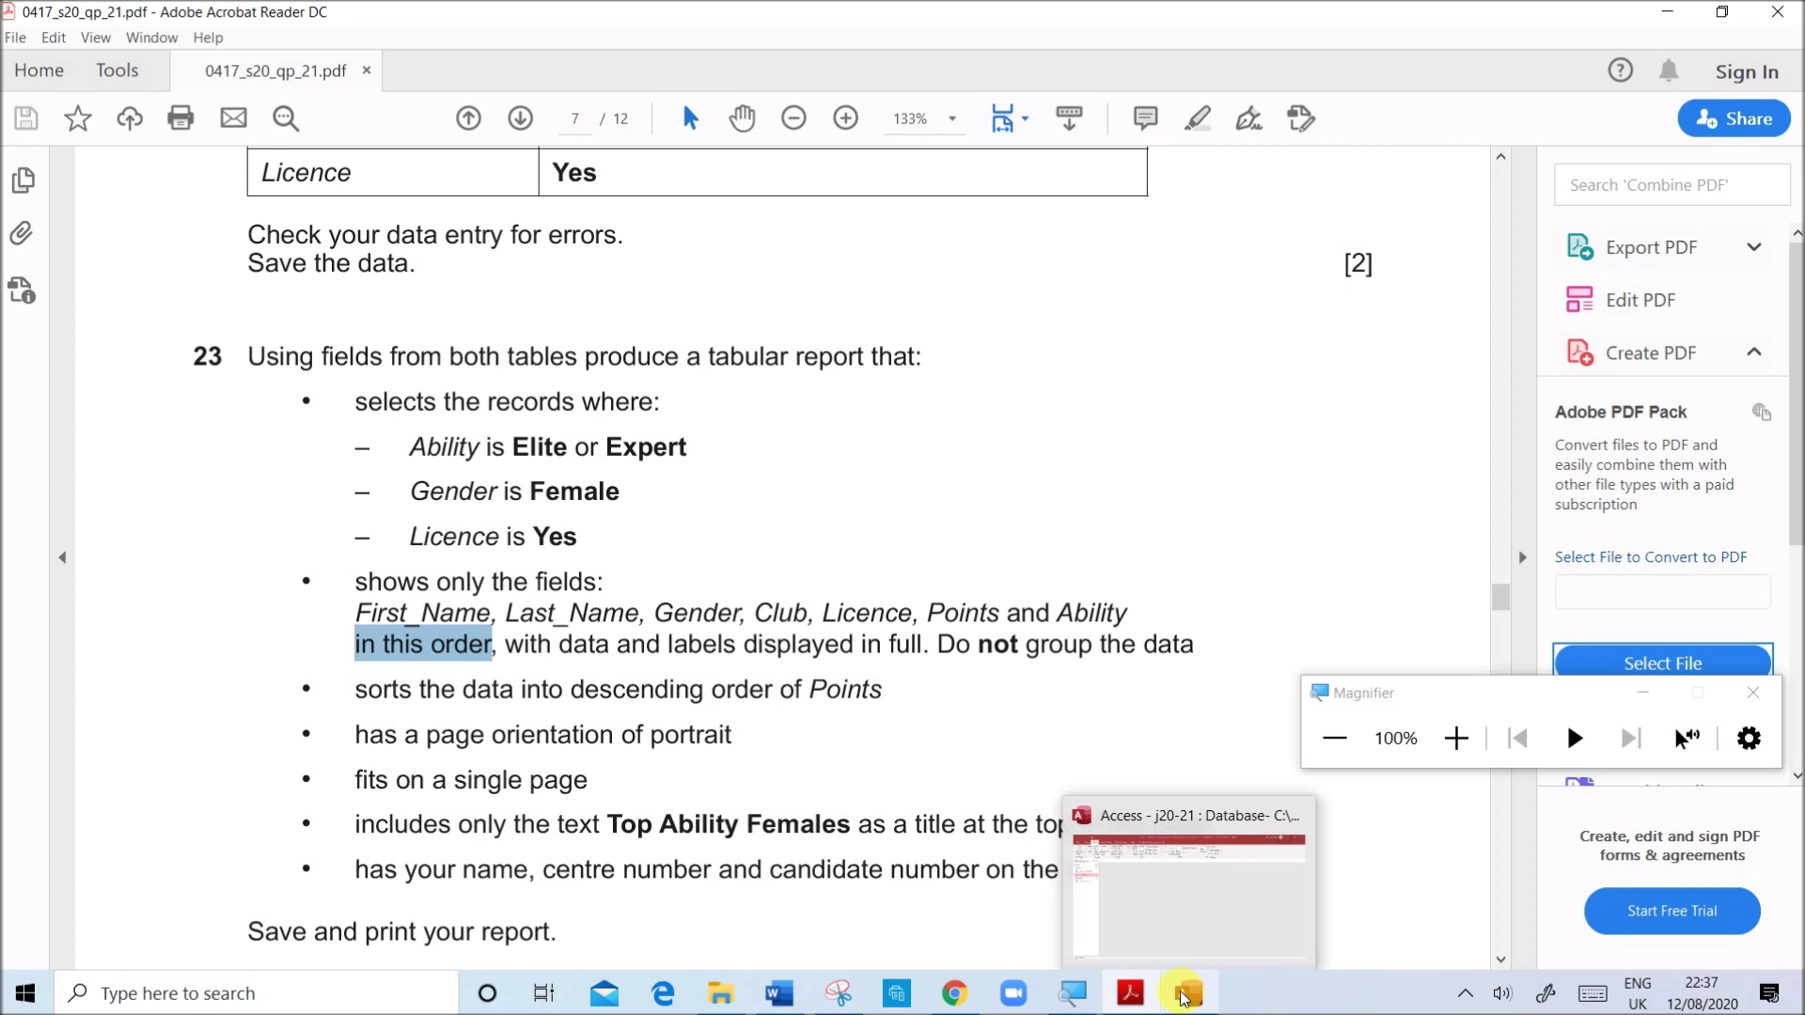
drag(523, 689, 880, 693)
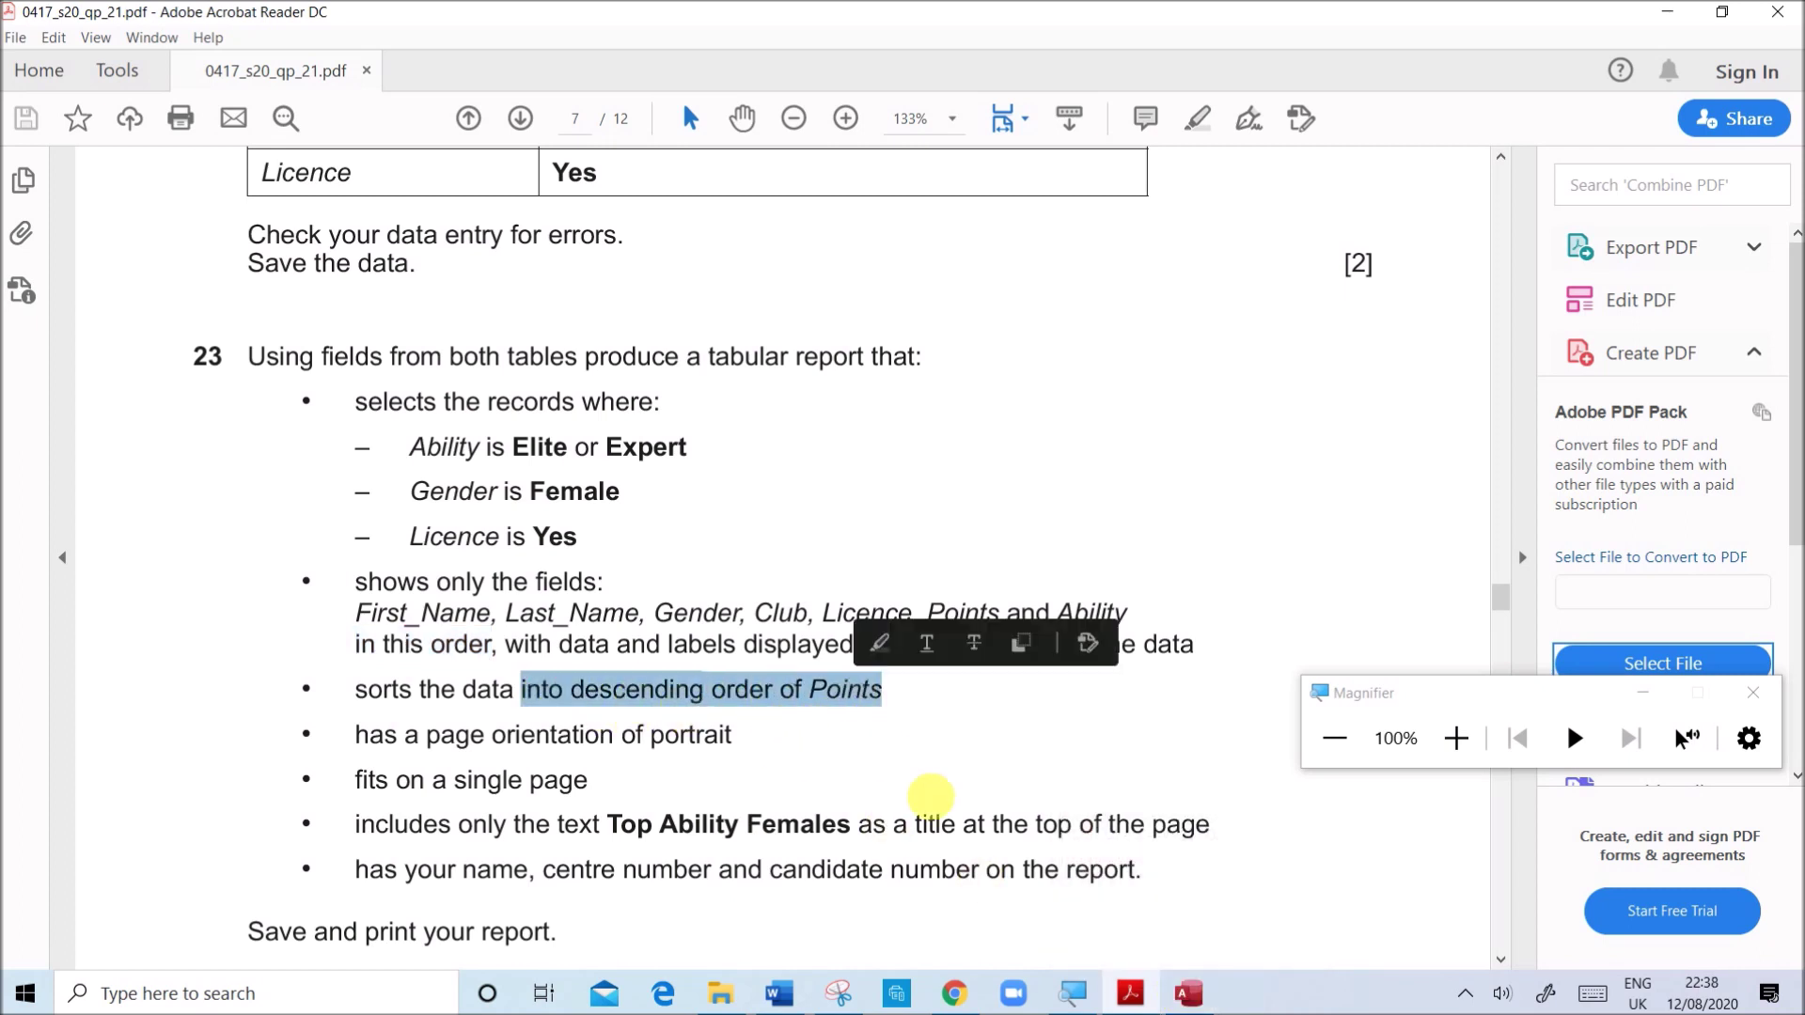
click(1175, 987)
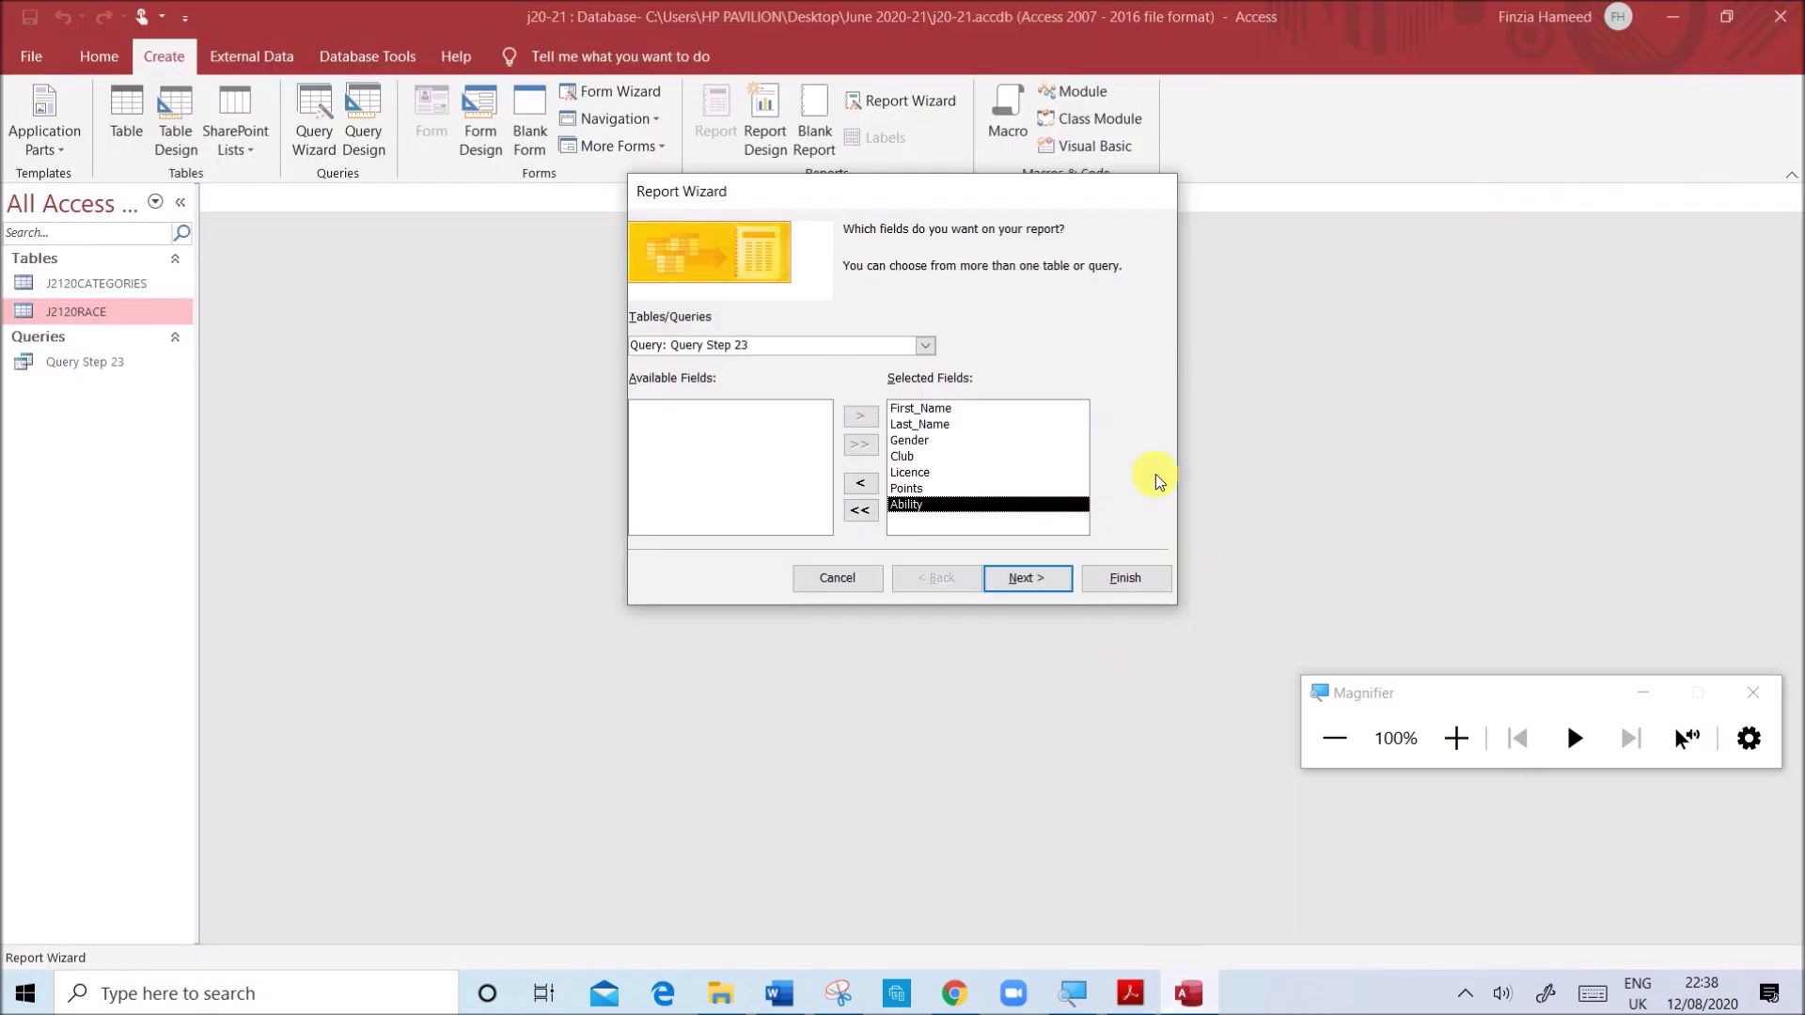
- Keep the J2120RACE view with no grouping levels and reach the layout choices
click(1045, 581)
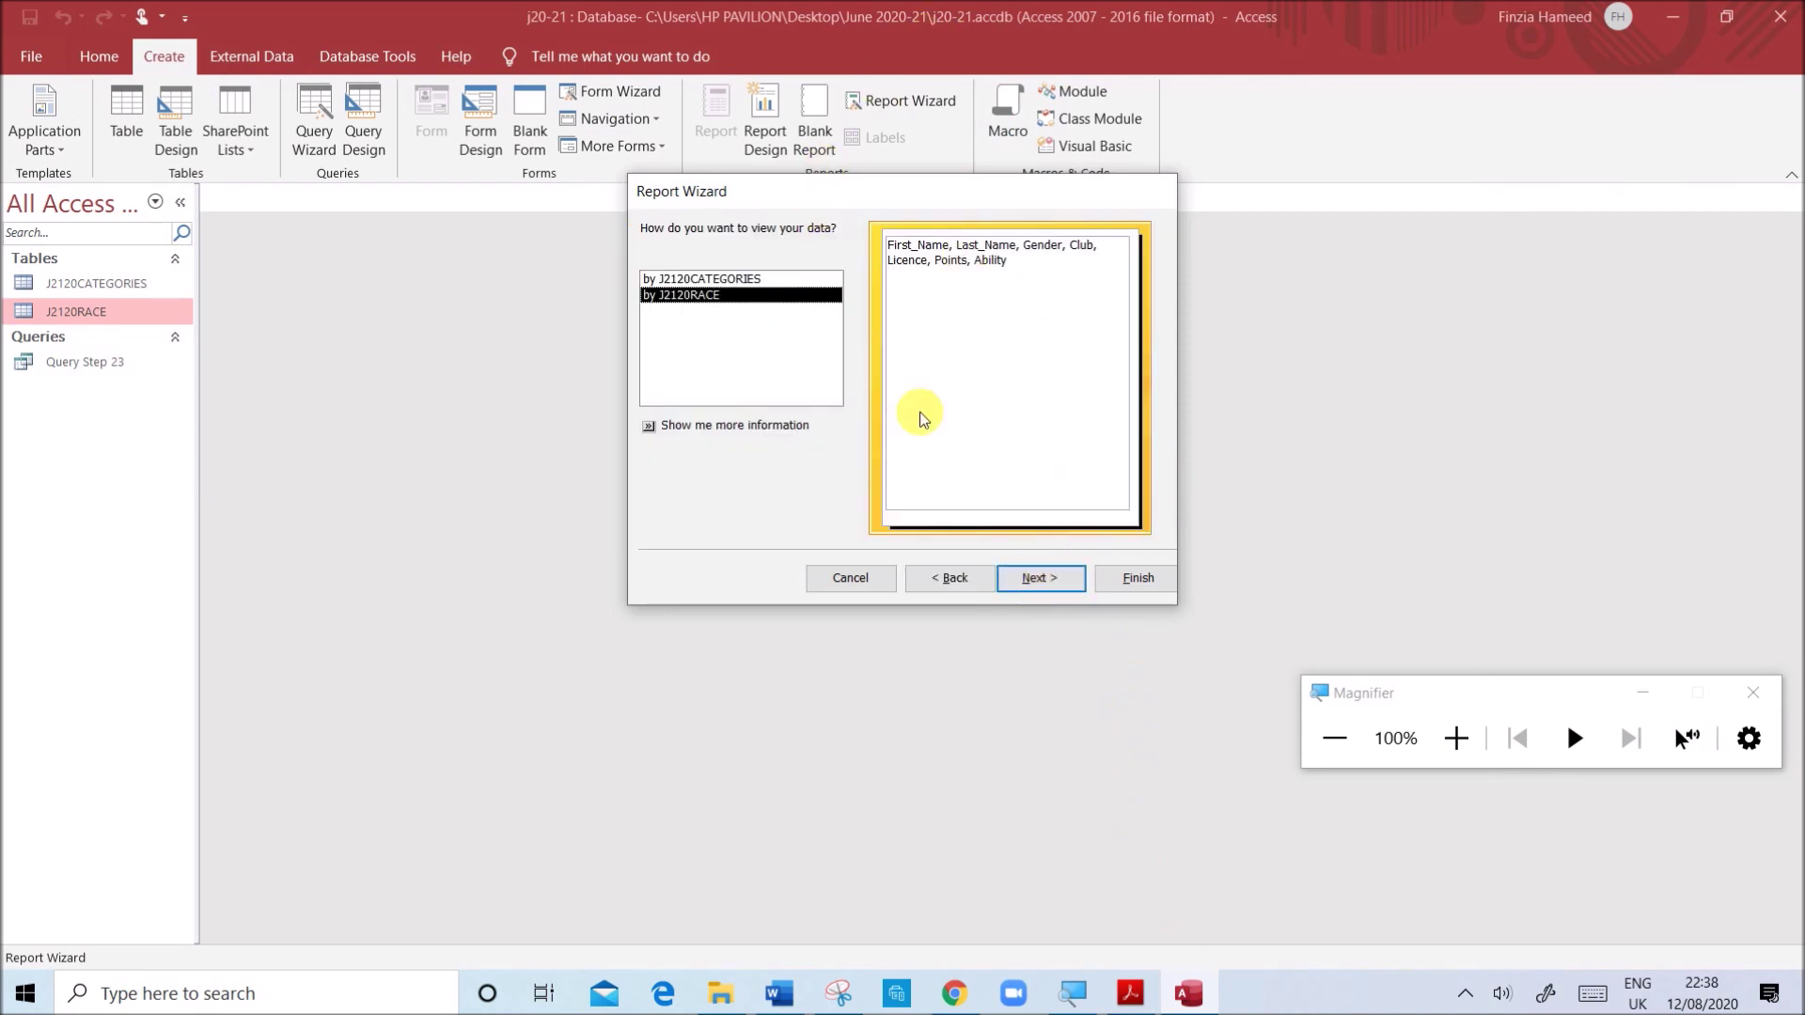
click(1031, 578)
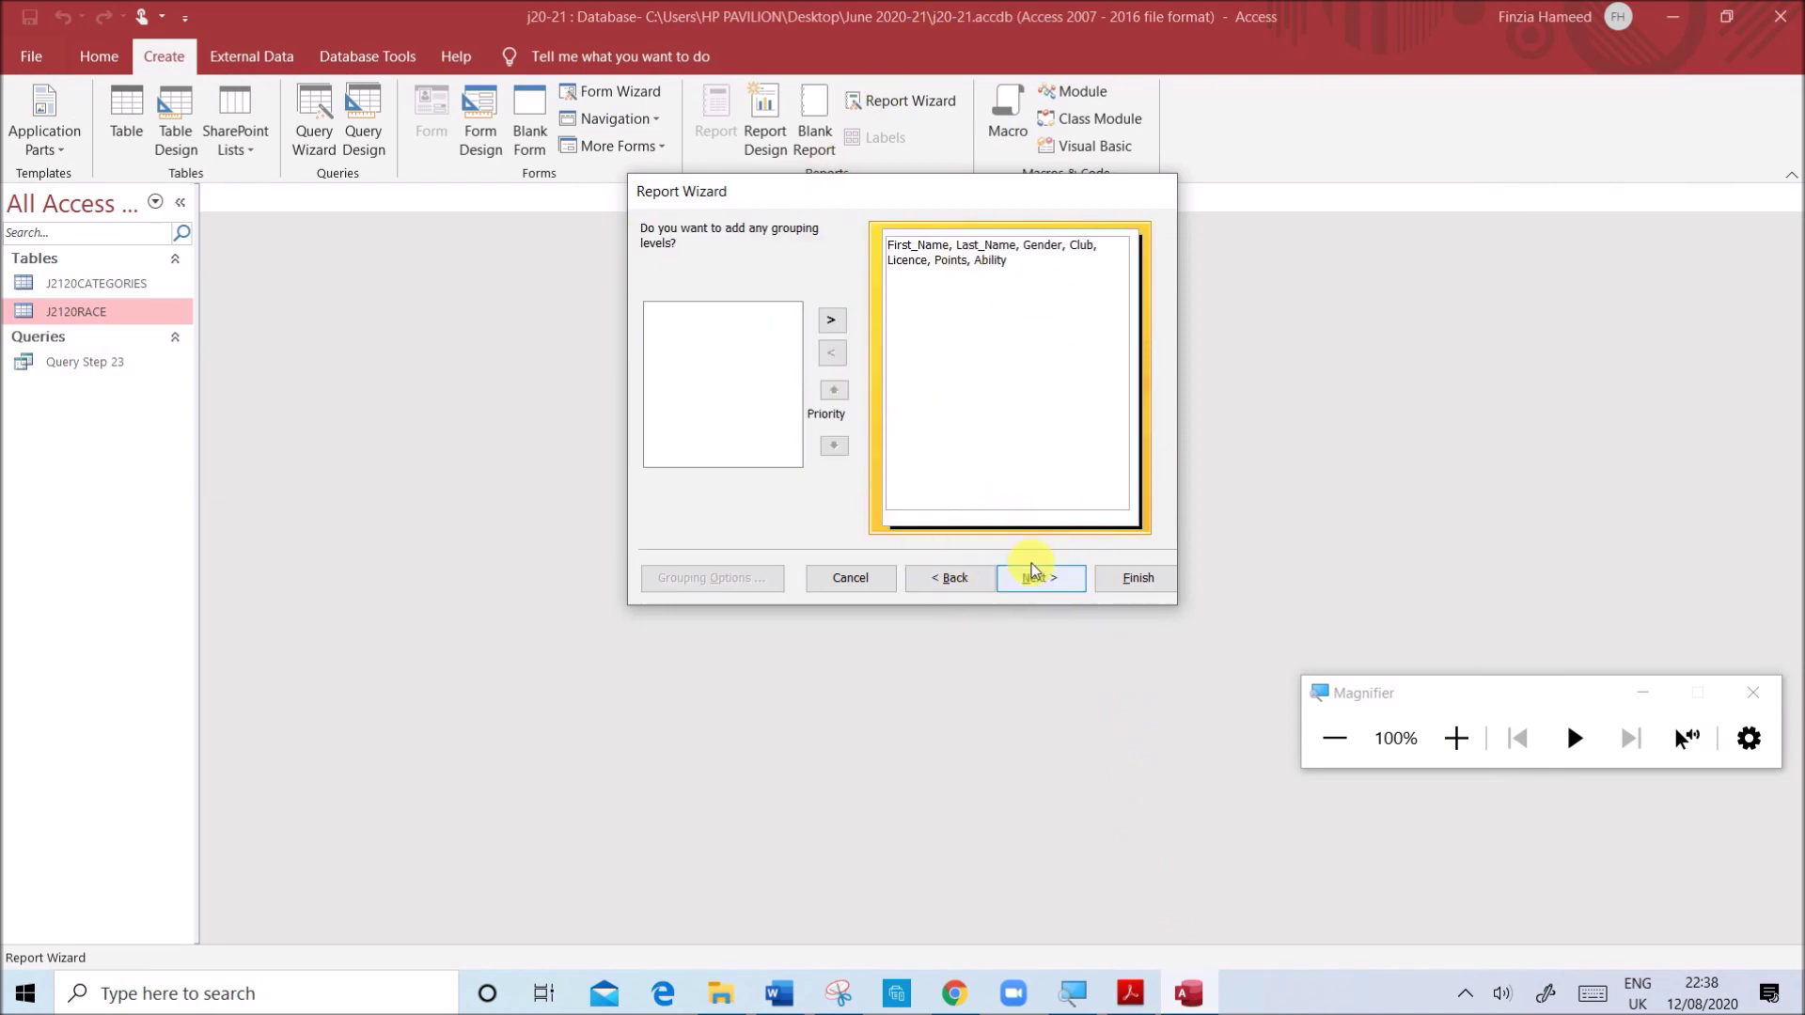
click(1030, 579)
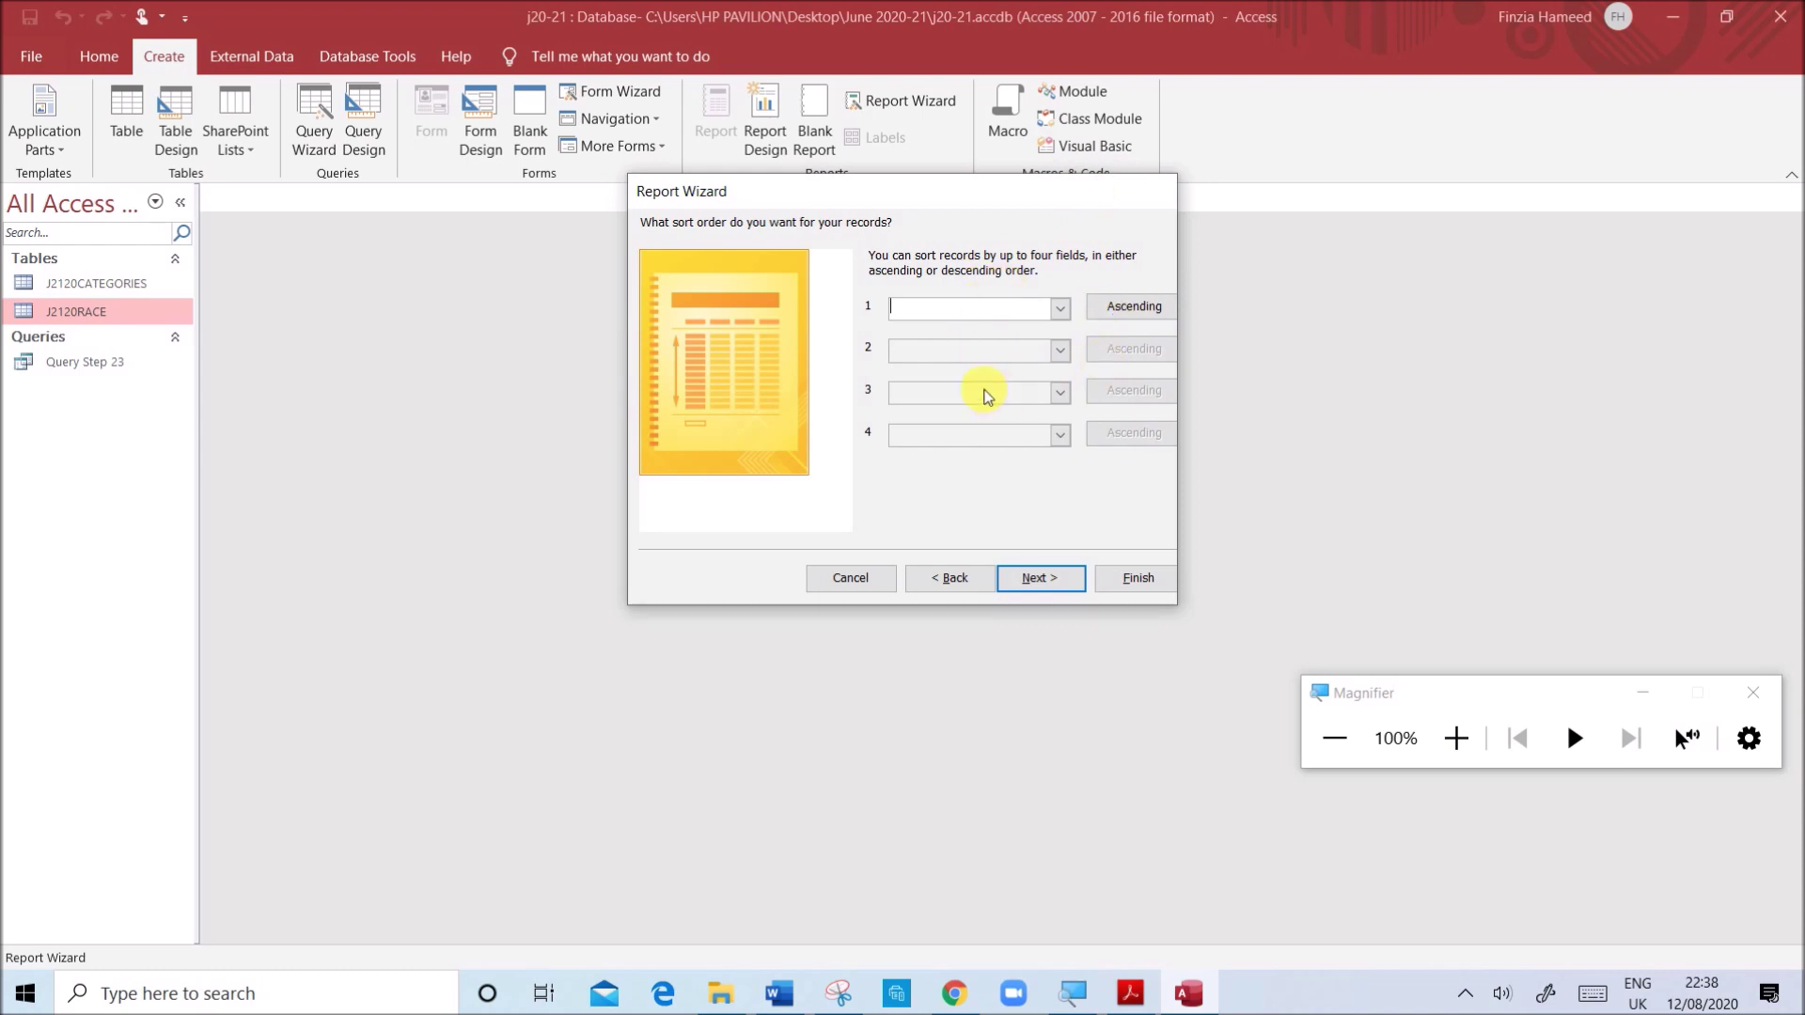
drag(1005, 206, 889, 286)
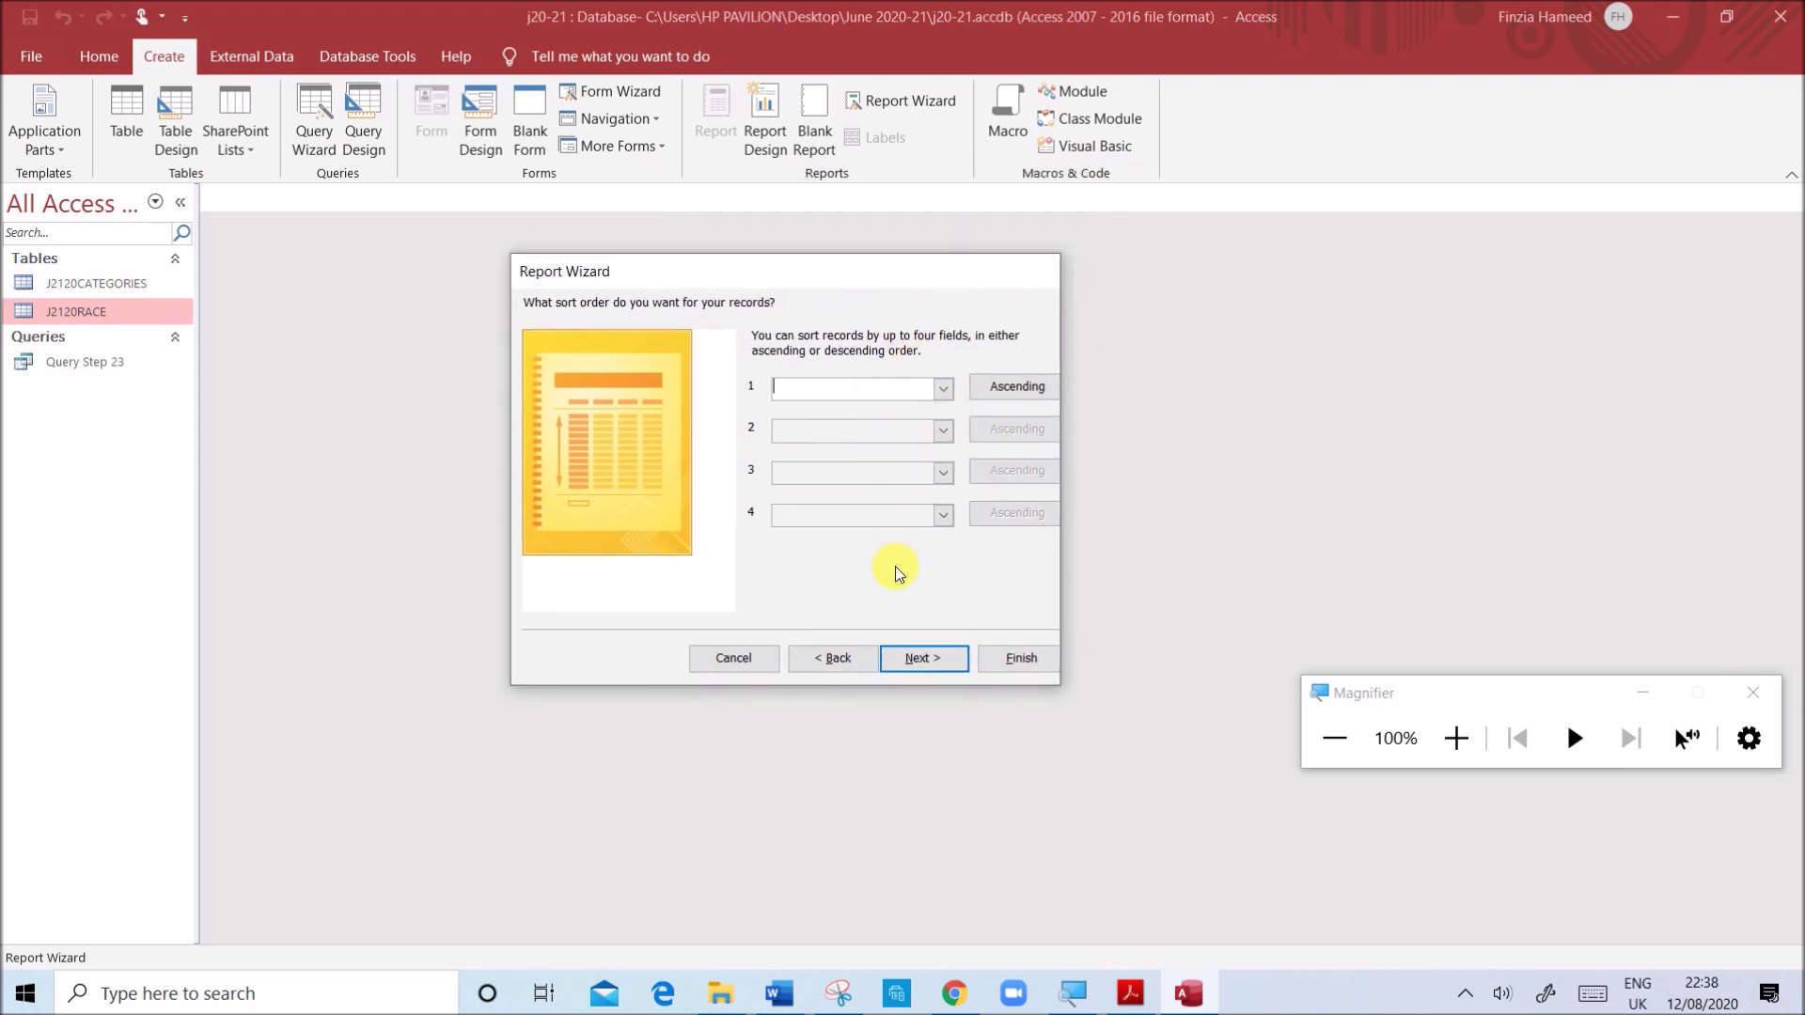
click(922, 663)
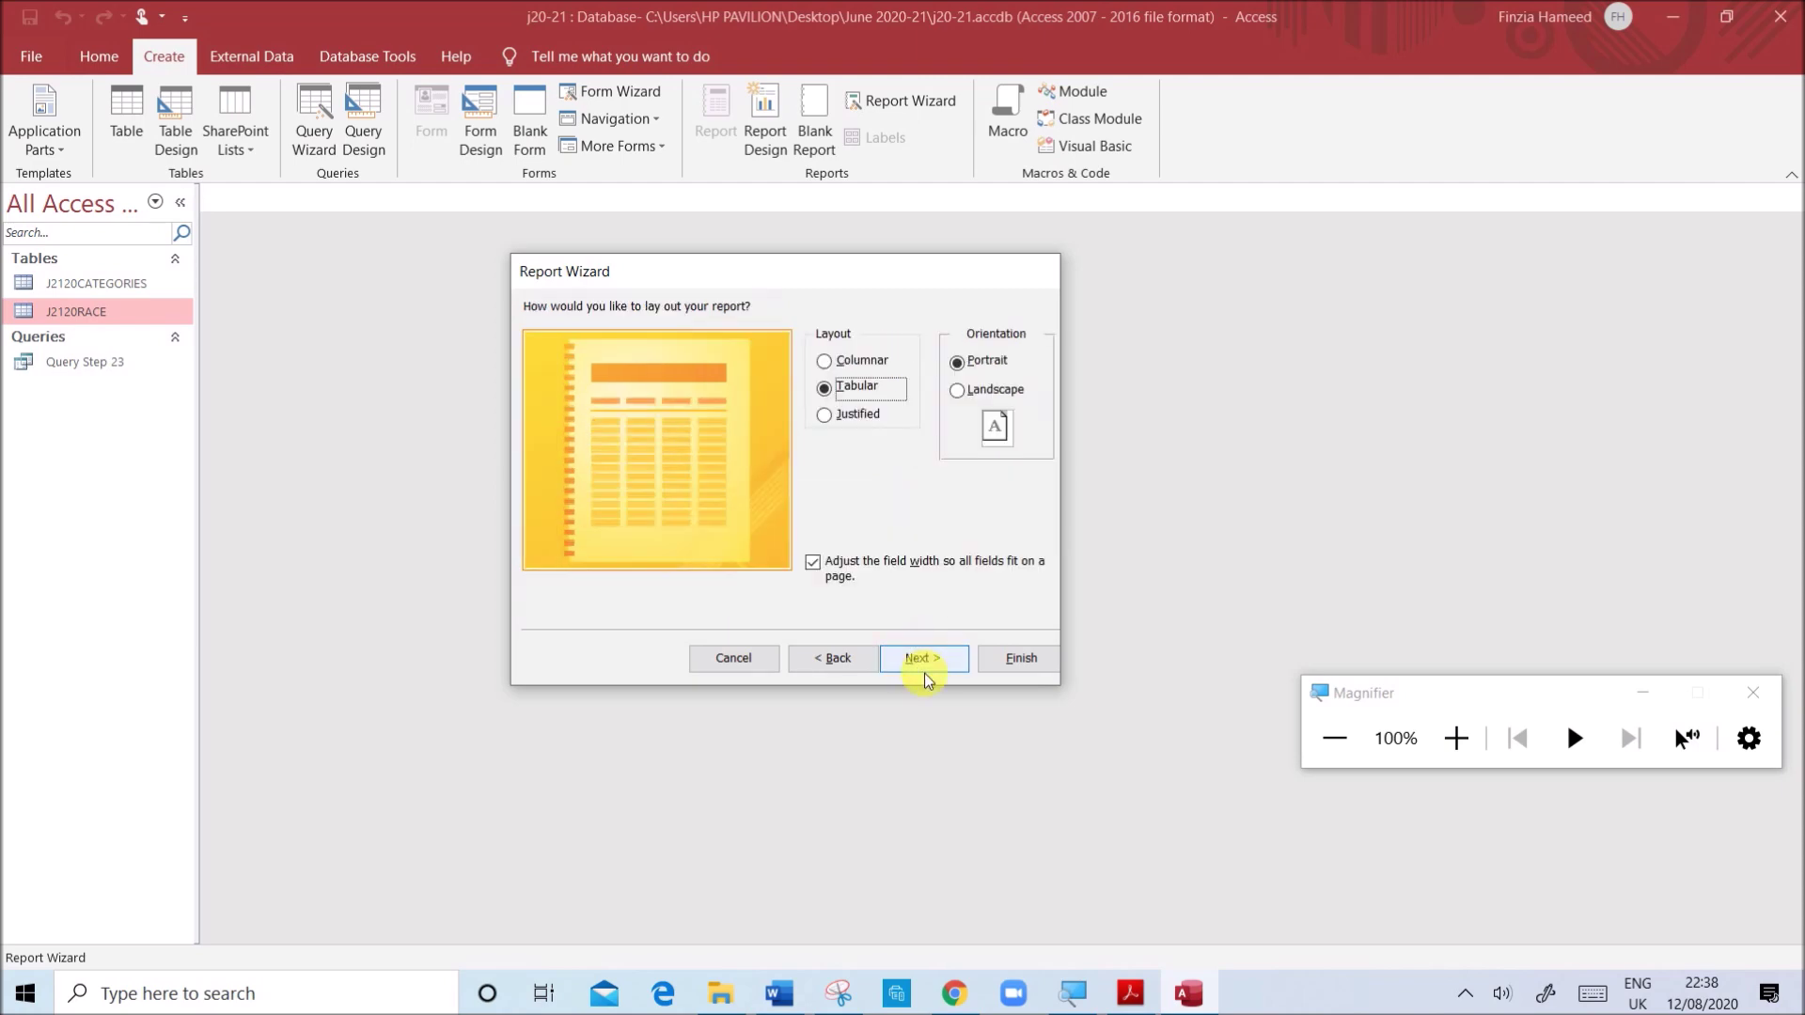
- Confirm the portrait orientation requirement in the exam question
click(1130, 994)
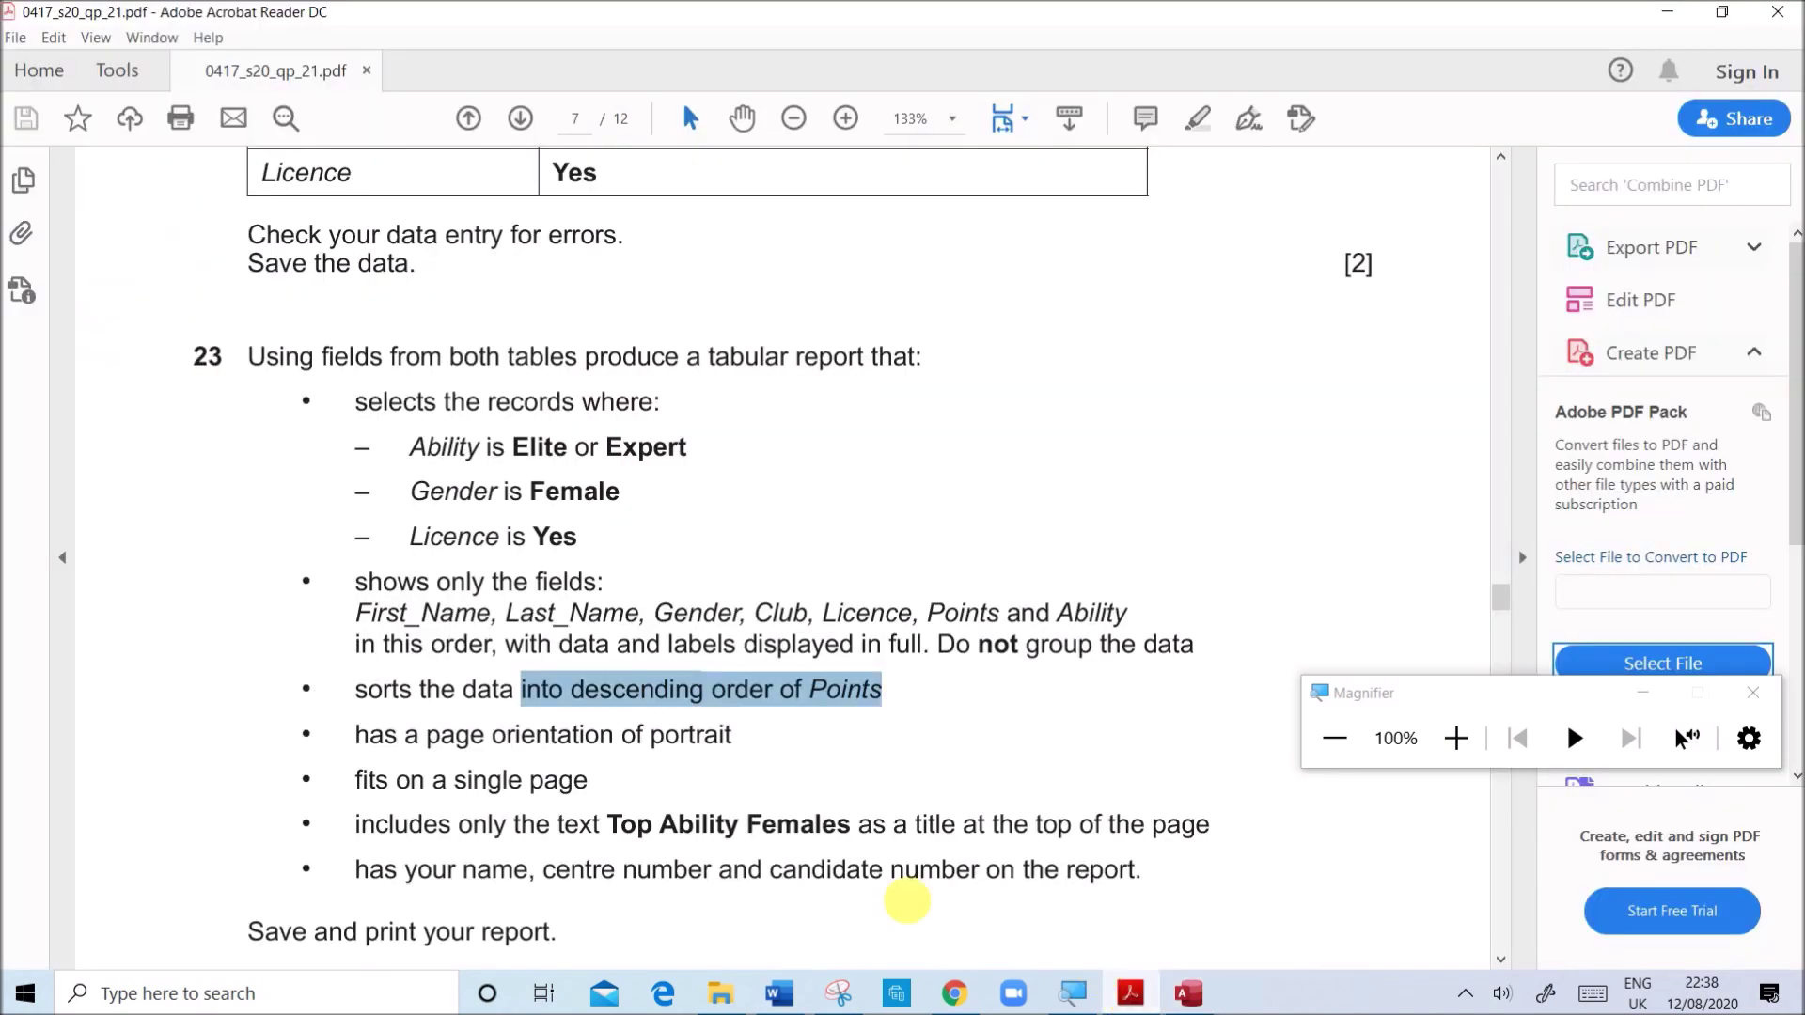
scroll(712, 780, down, 1)
double_click(658, 696)
click(1189, 993)
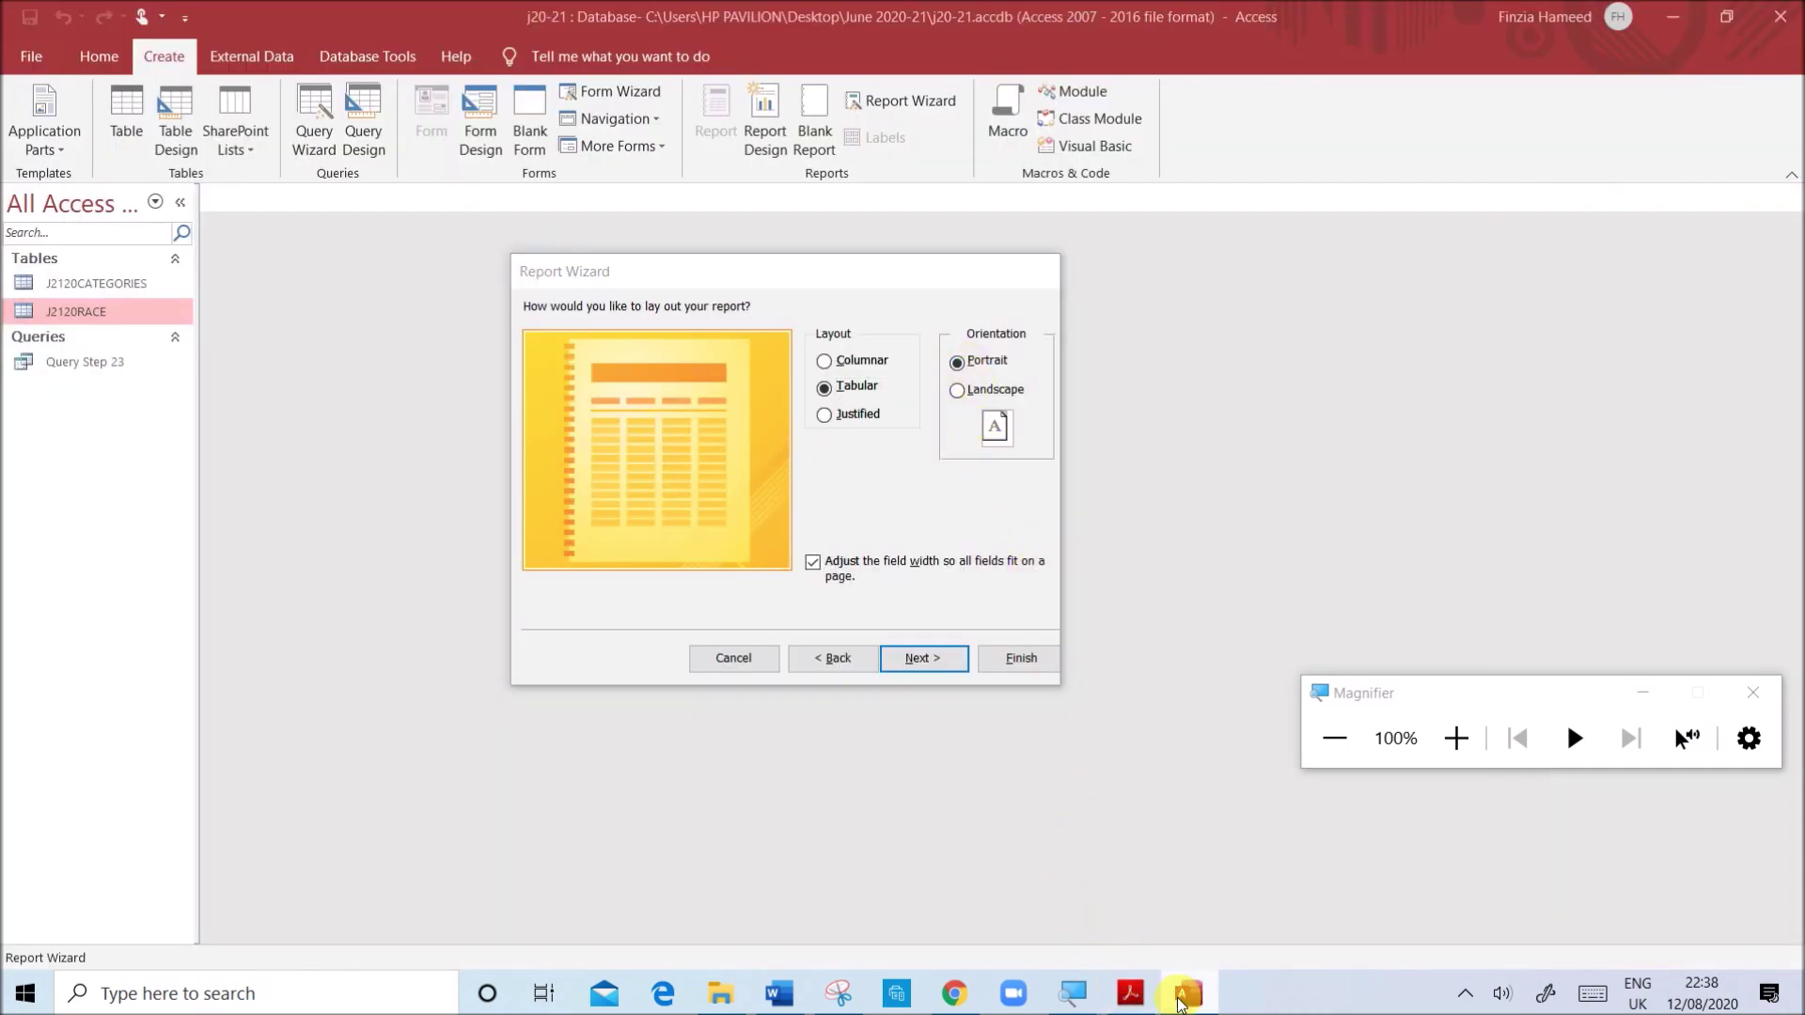
- Copy 'Top Ability Females' from the PDF, accept tabular portrait, and select the J2120RACE title
click(1130, 993)
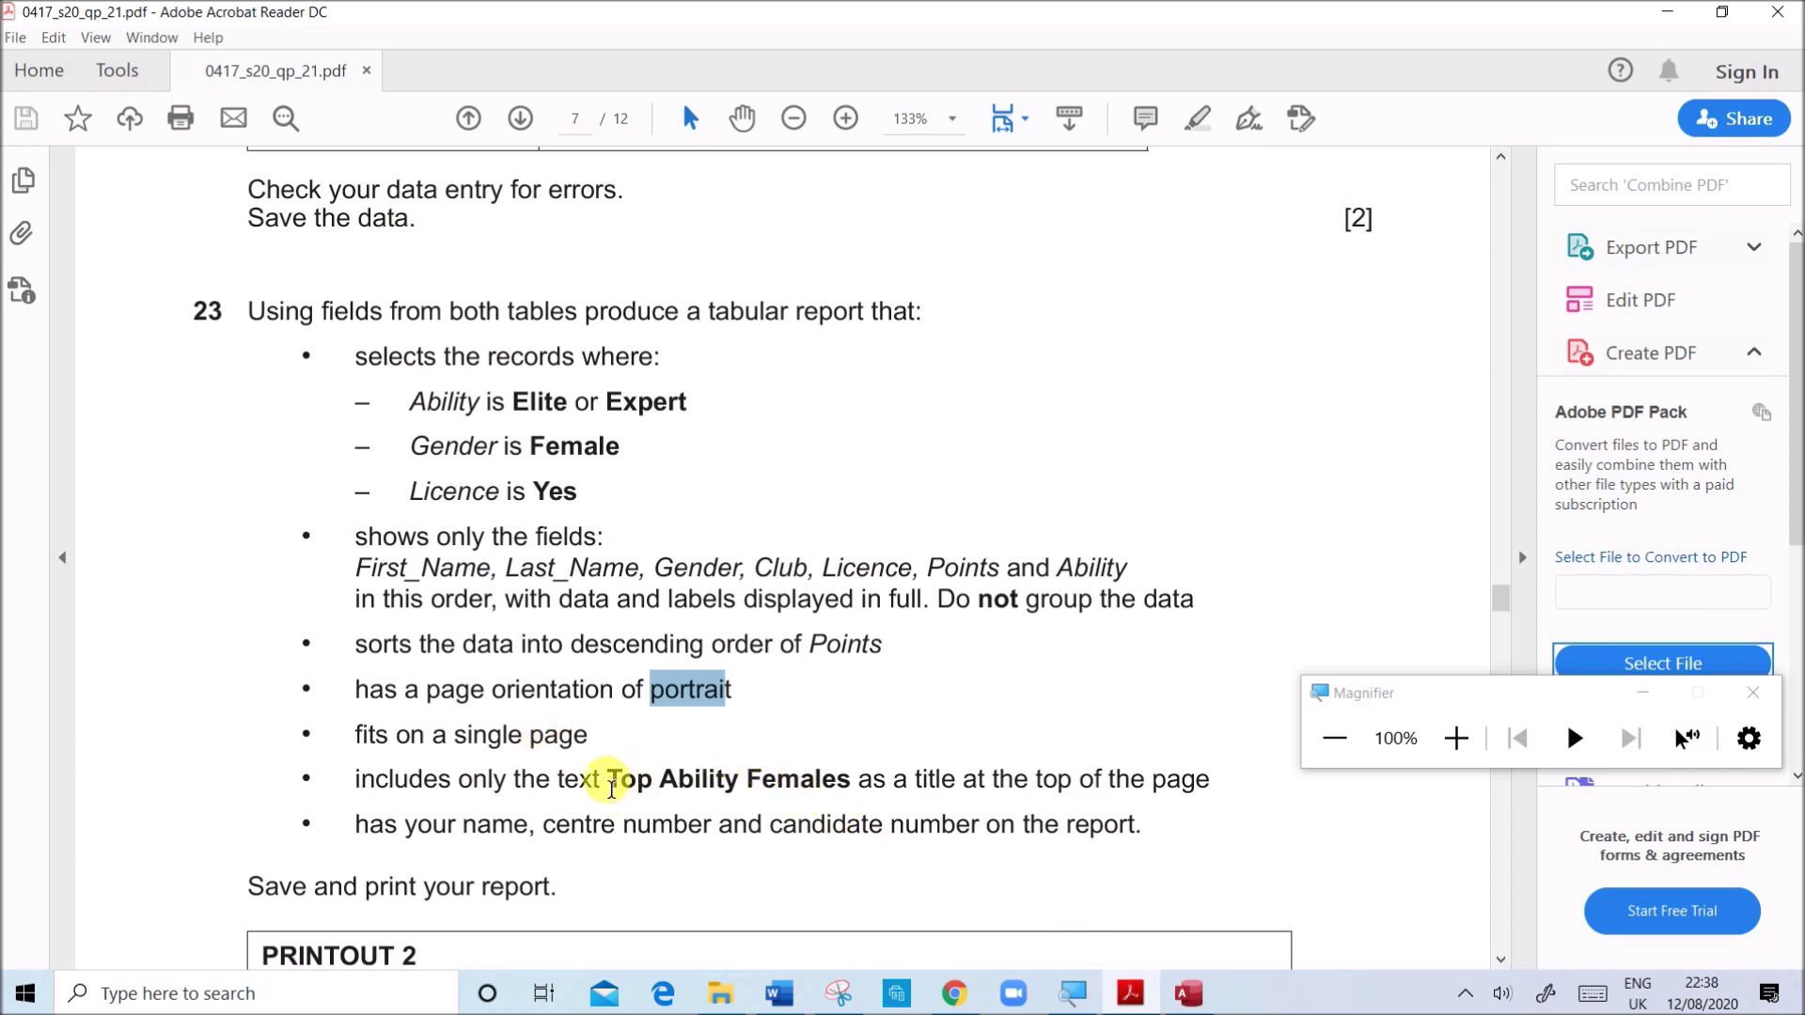
drag(609, 779, 799, 783)
key(ctrl+c)
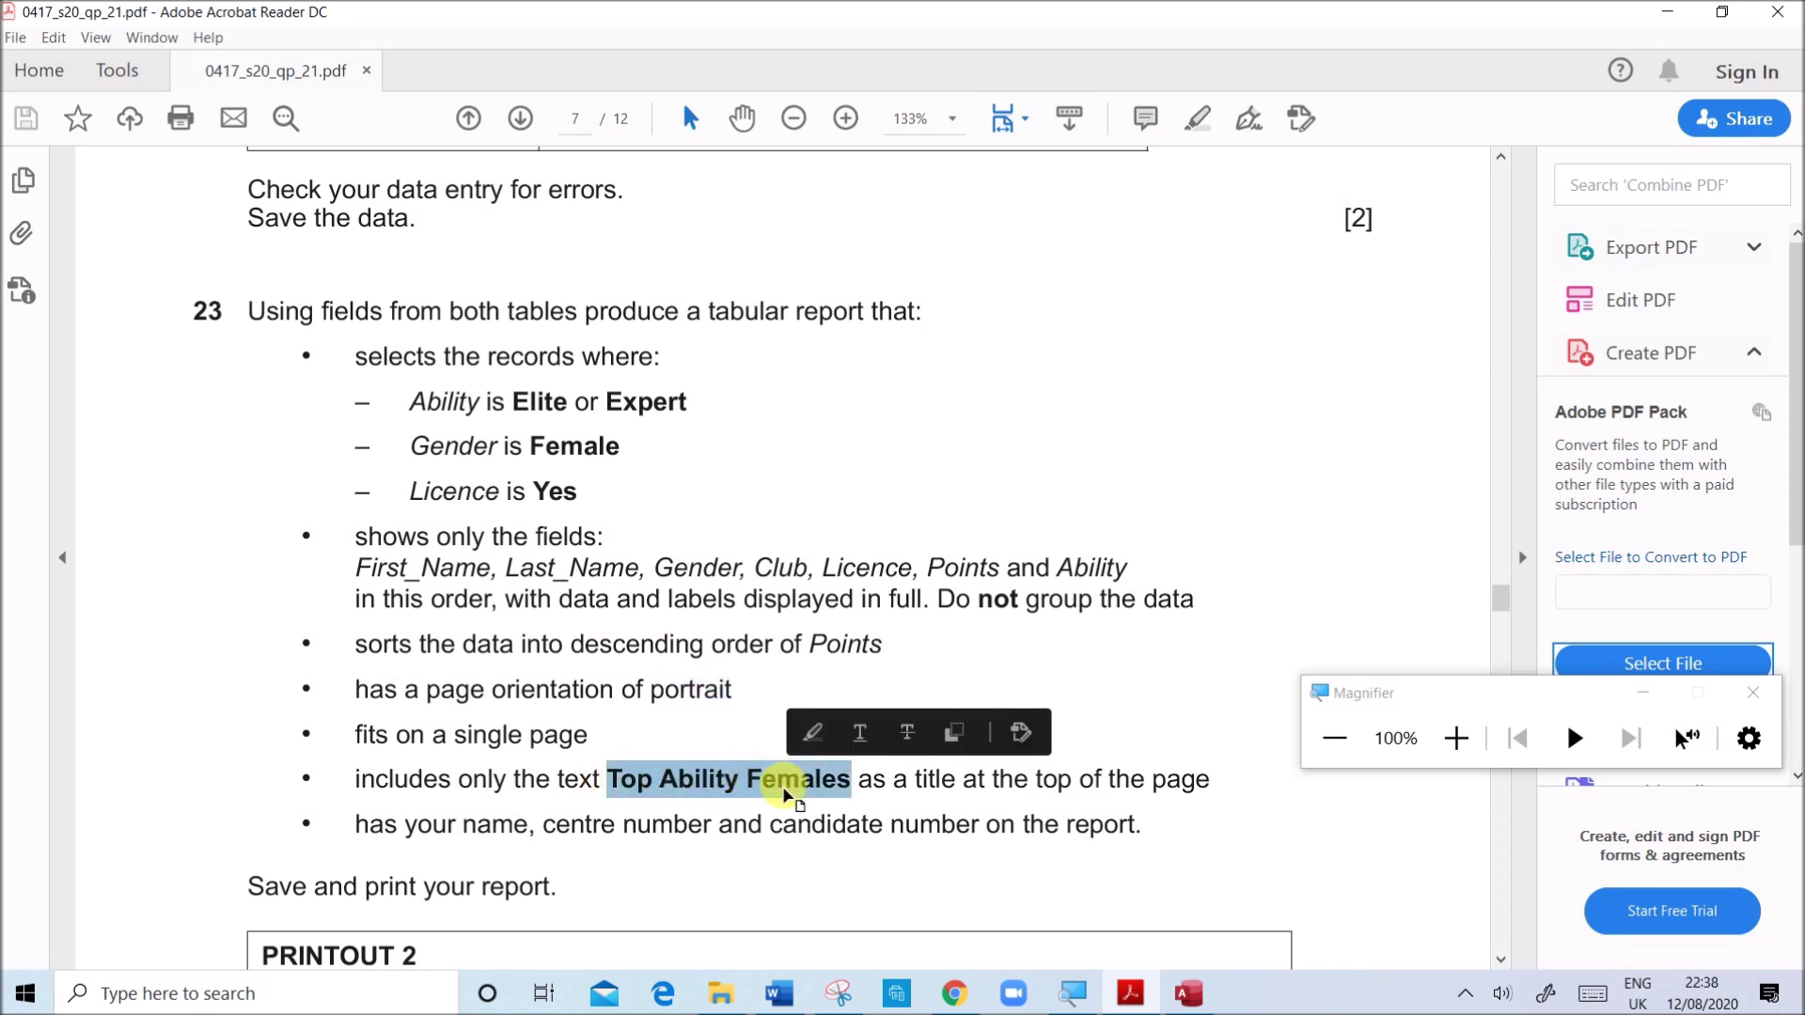
right_click(799, 780)
click(861, 573)
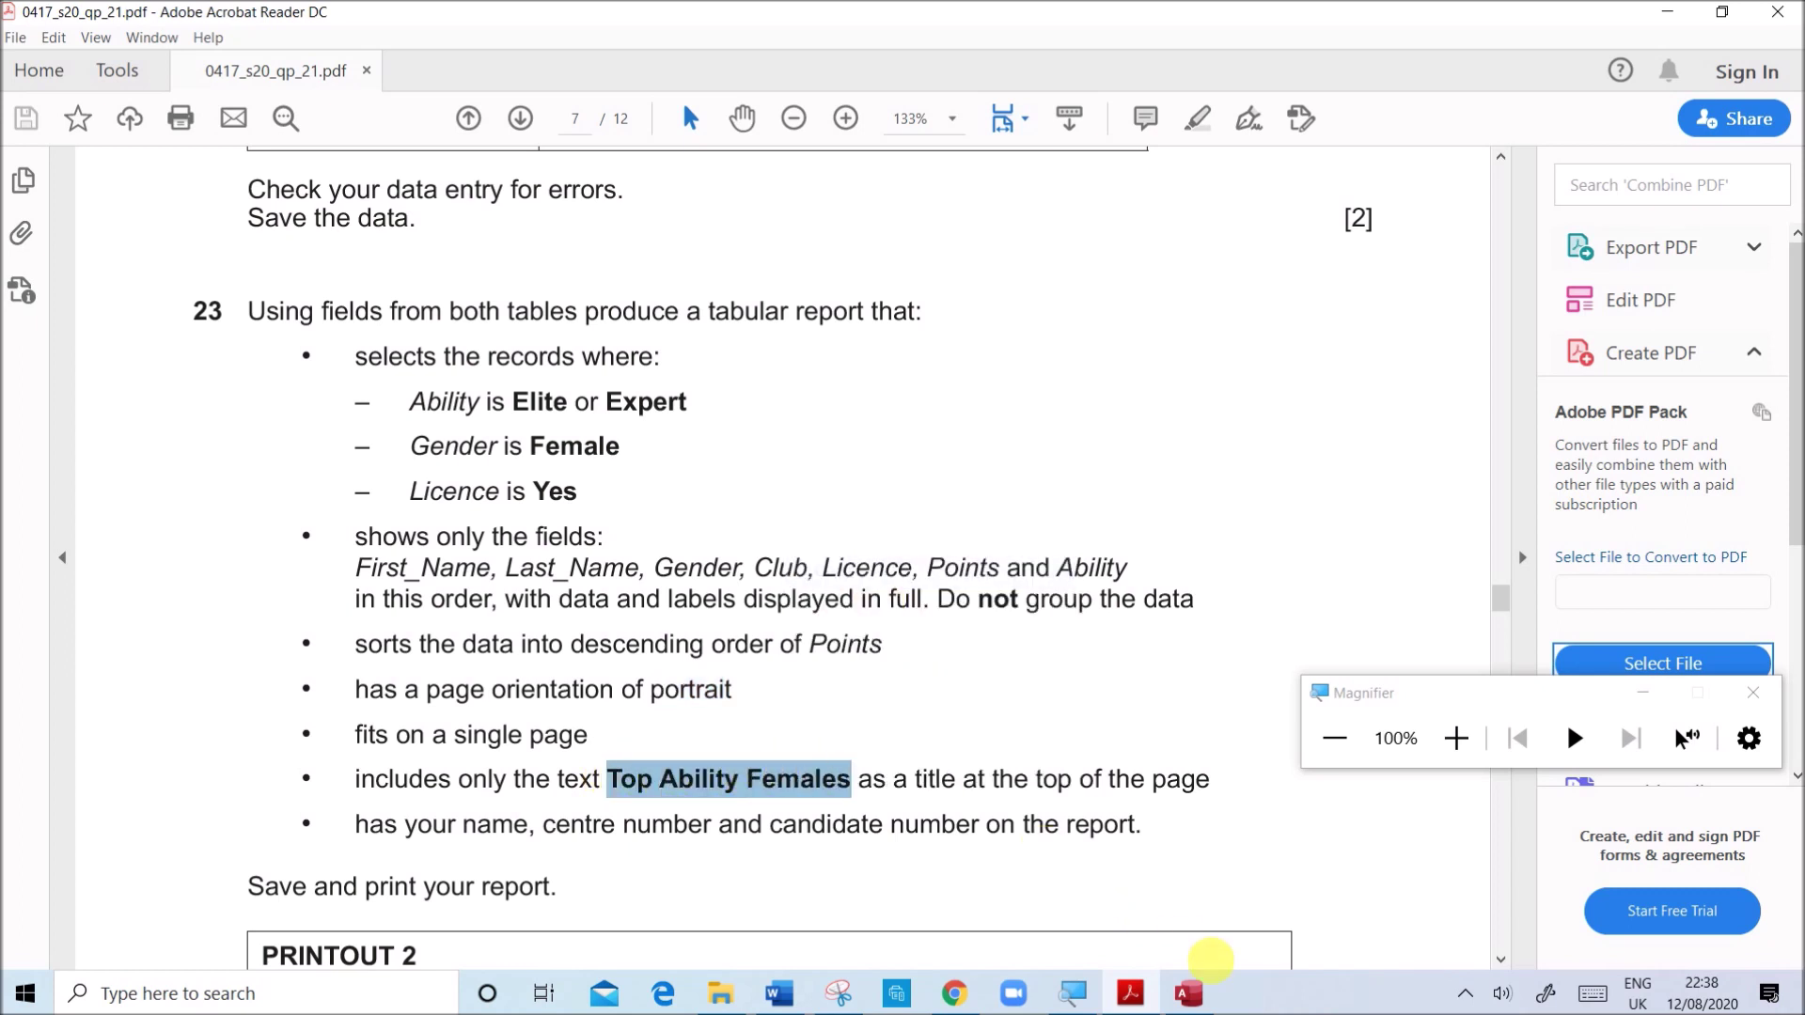
click(1206, 1002)
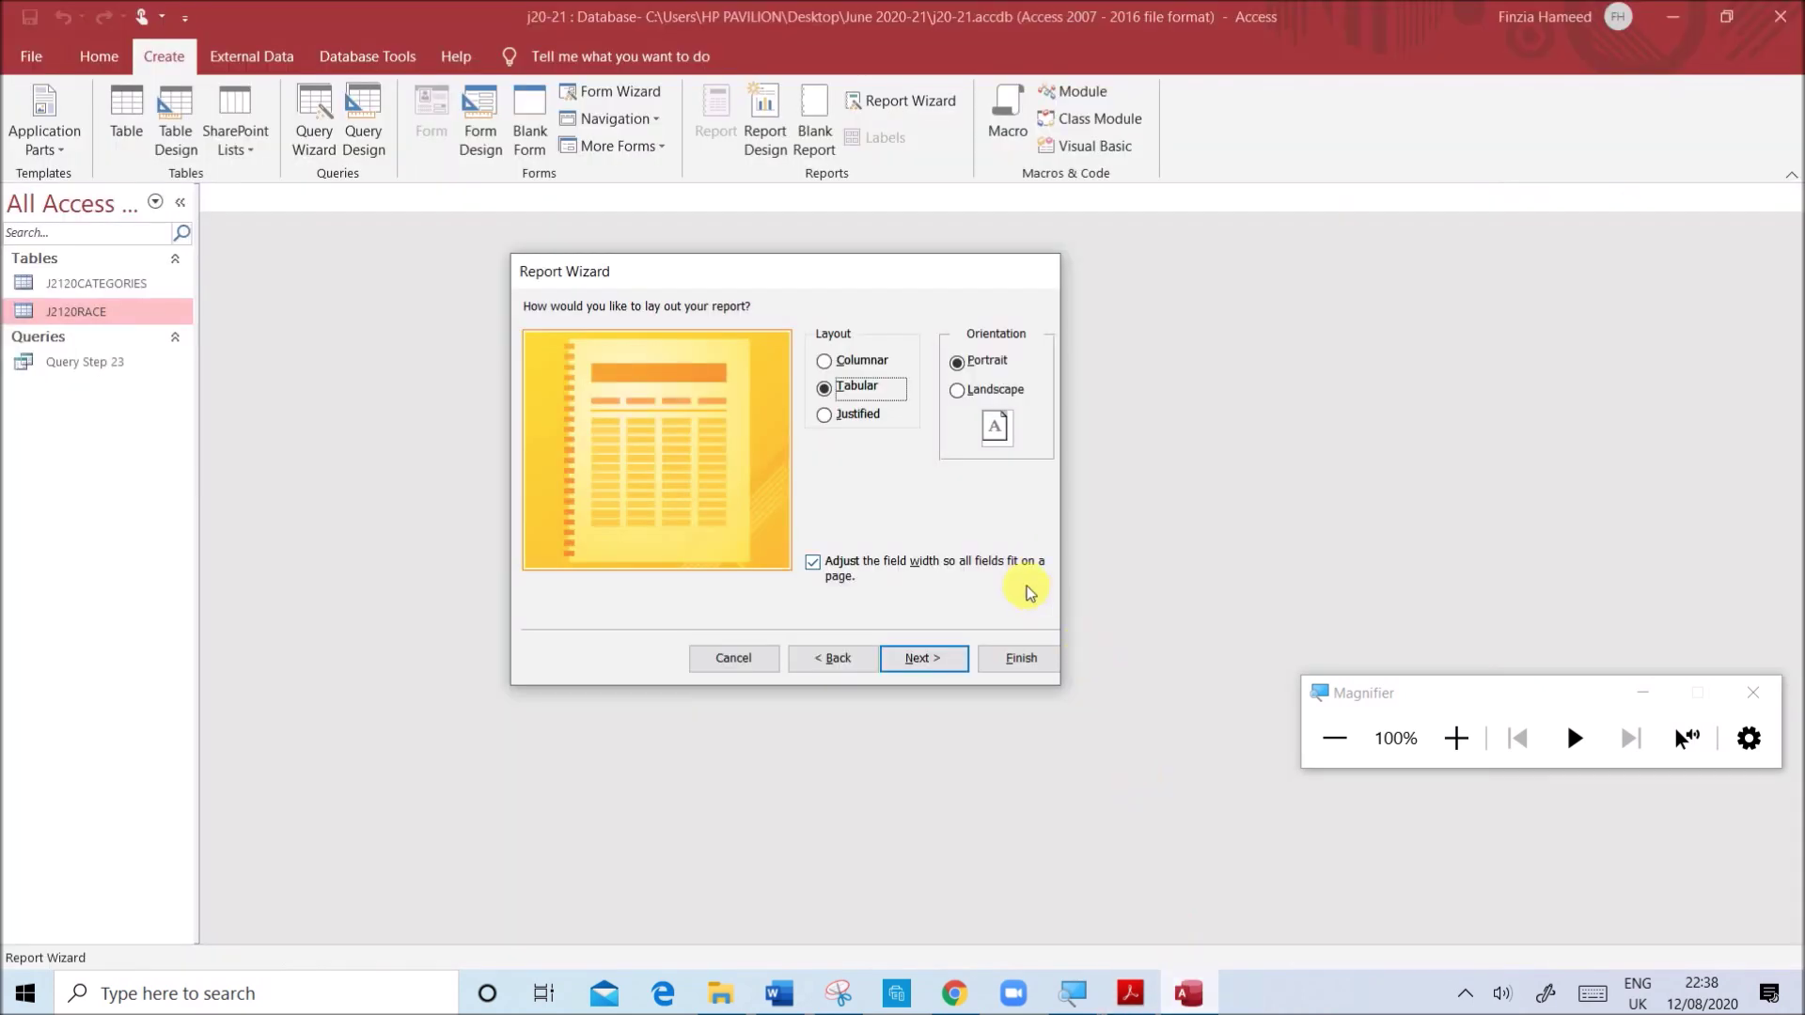
click(921, 656)
drag(785, 340, 687, 345)
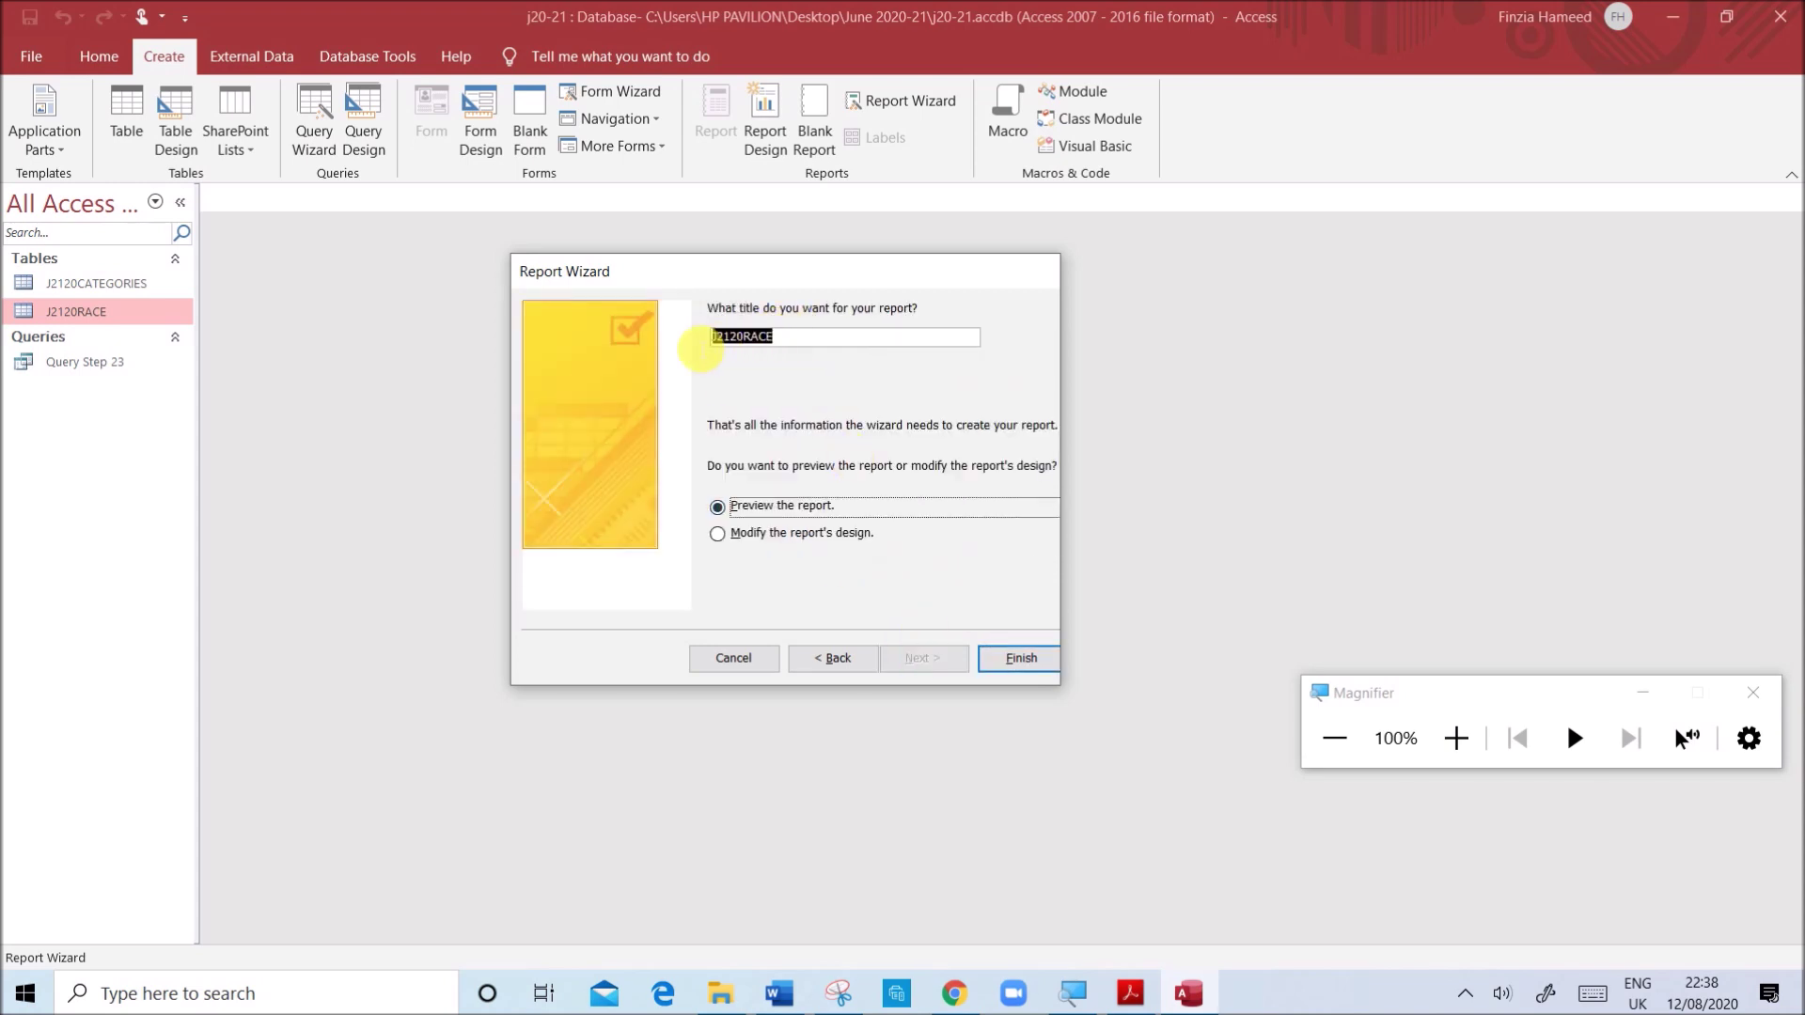
- Title the report 'Top Ability Females', finish the wizard, and check the PDF's sort requirement
key(ctrl+v)
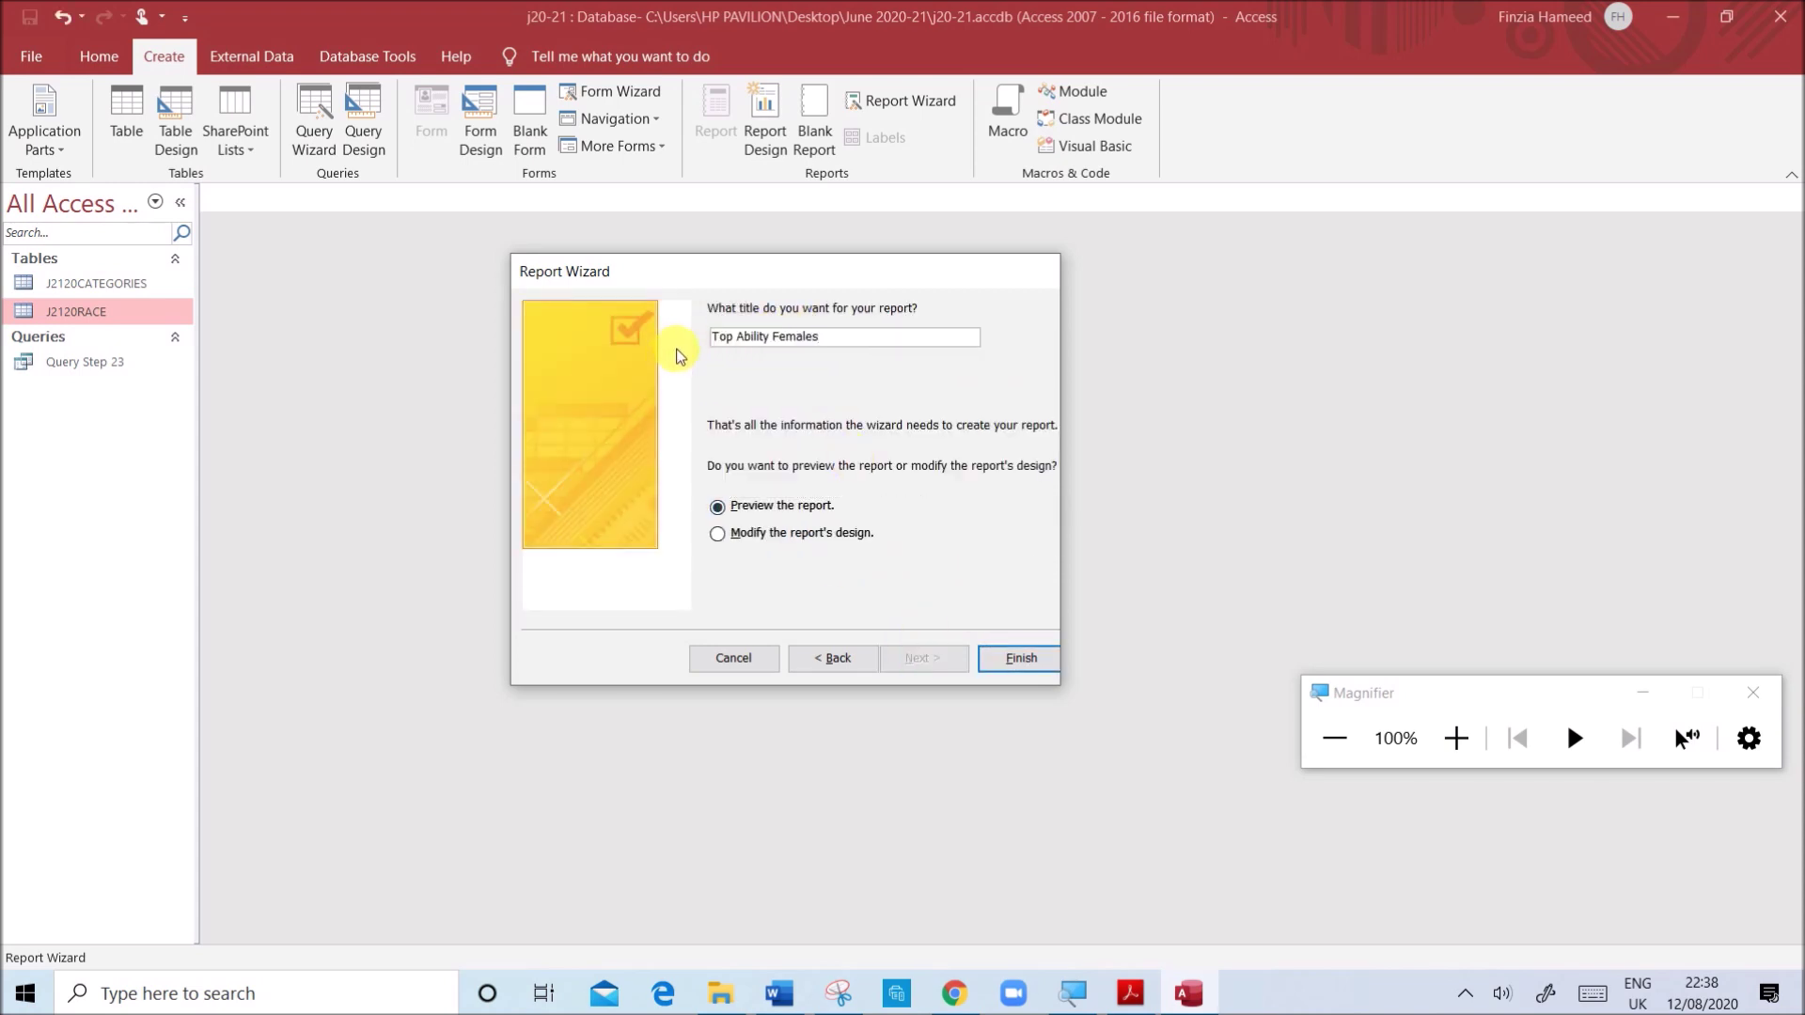
click(995, 658)
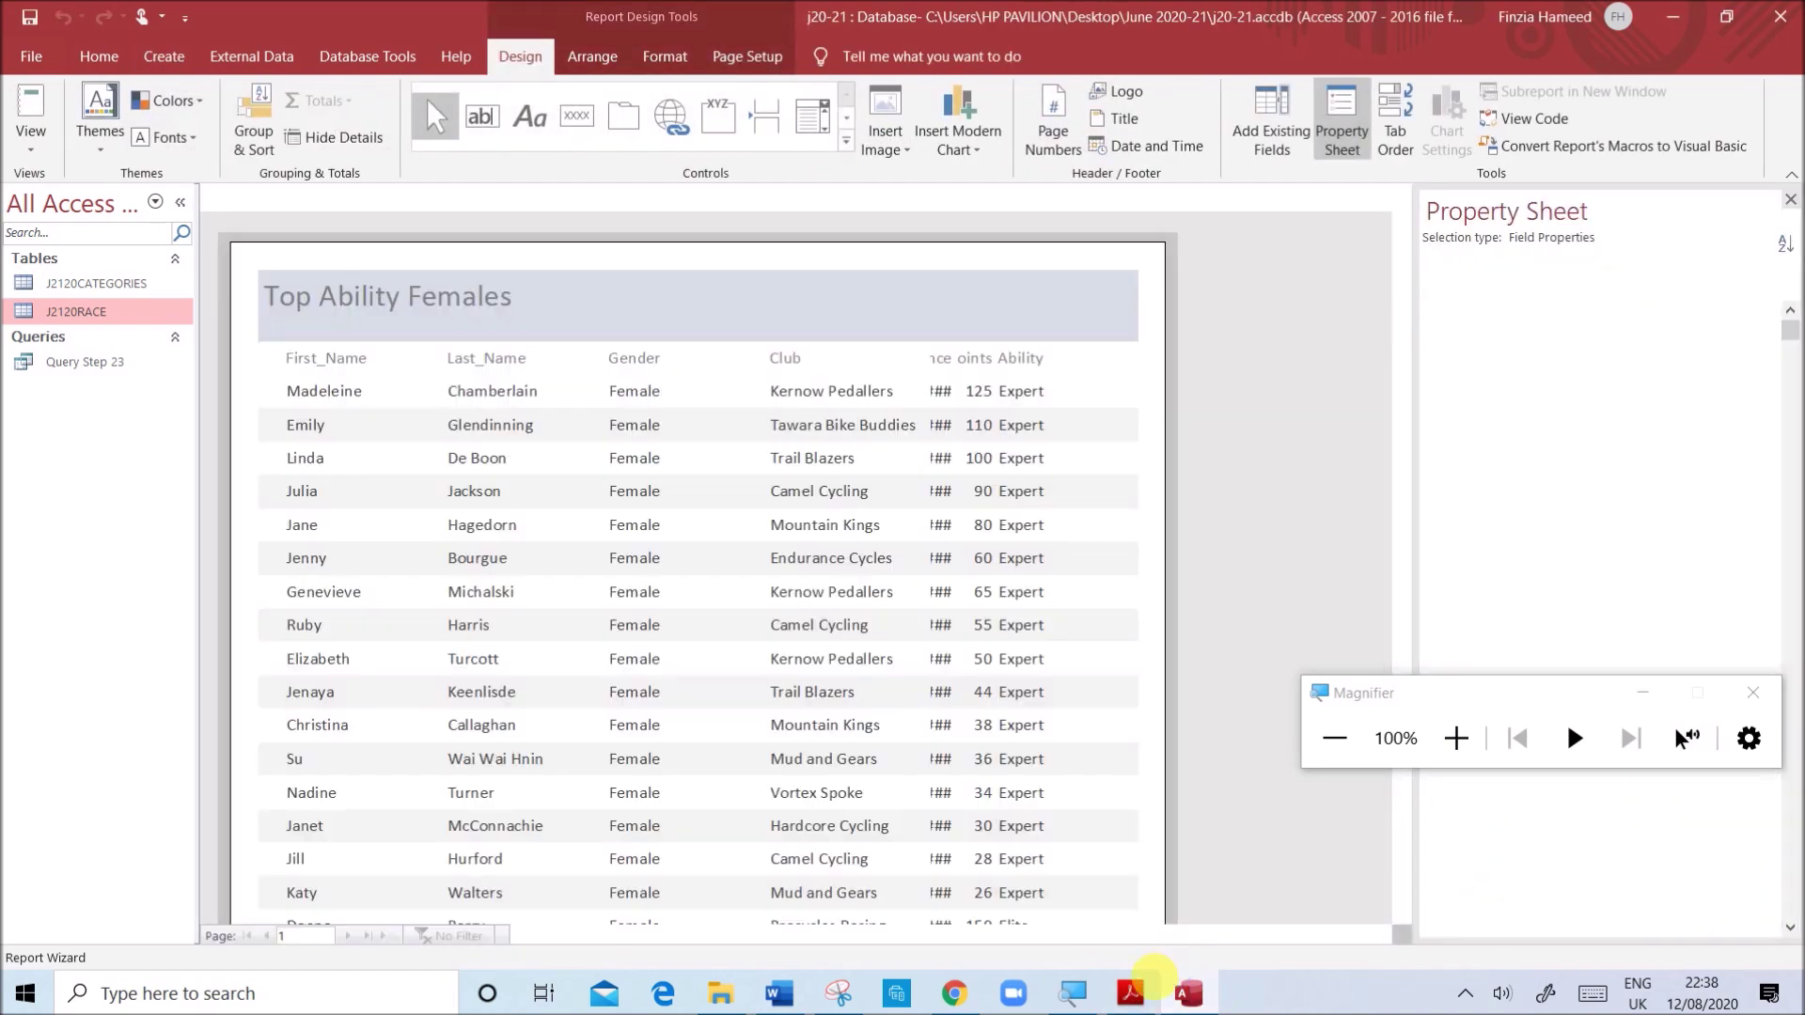
mouse_move(1138, 1005)
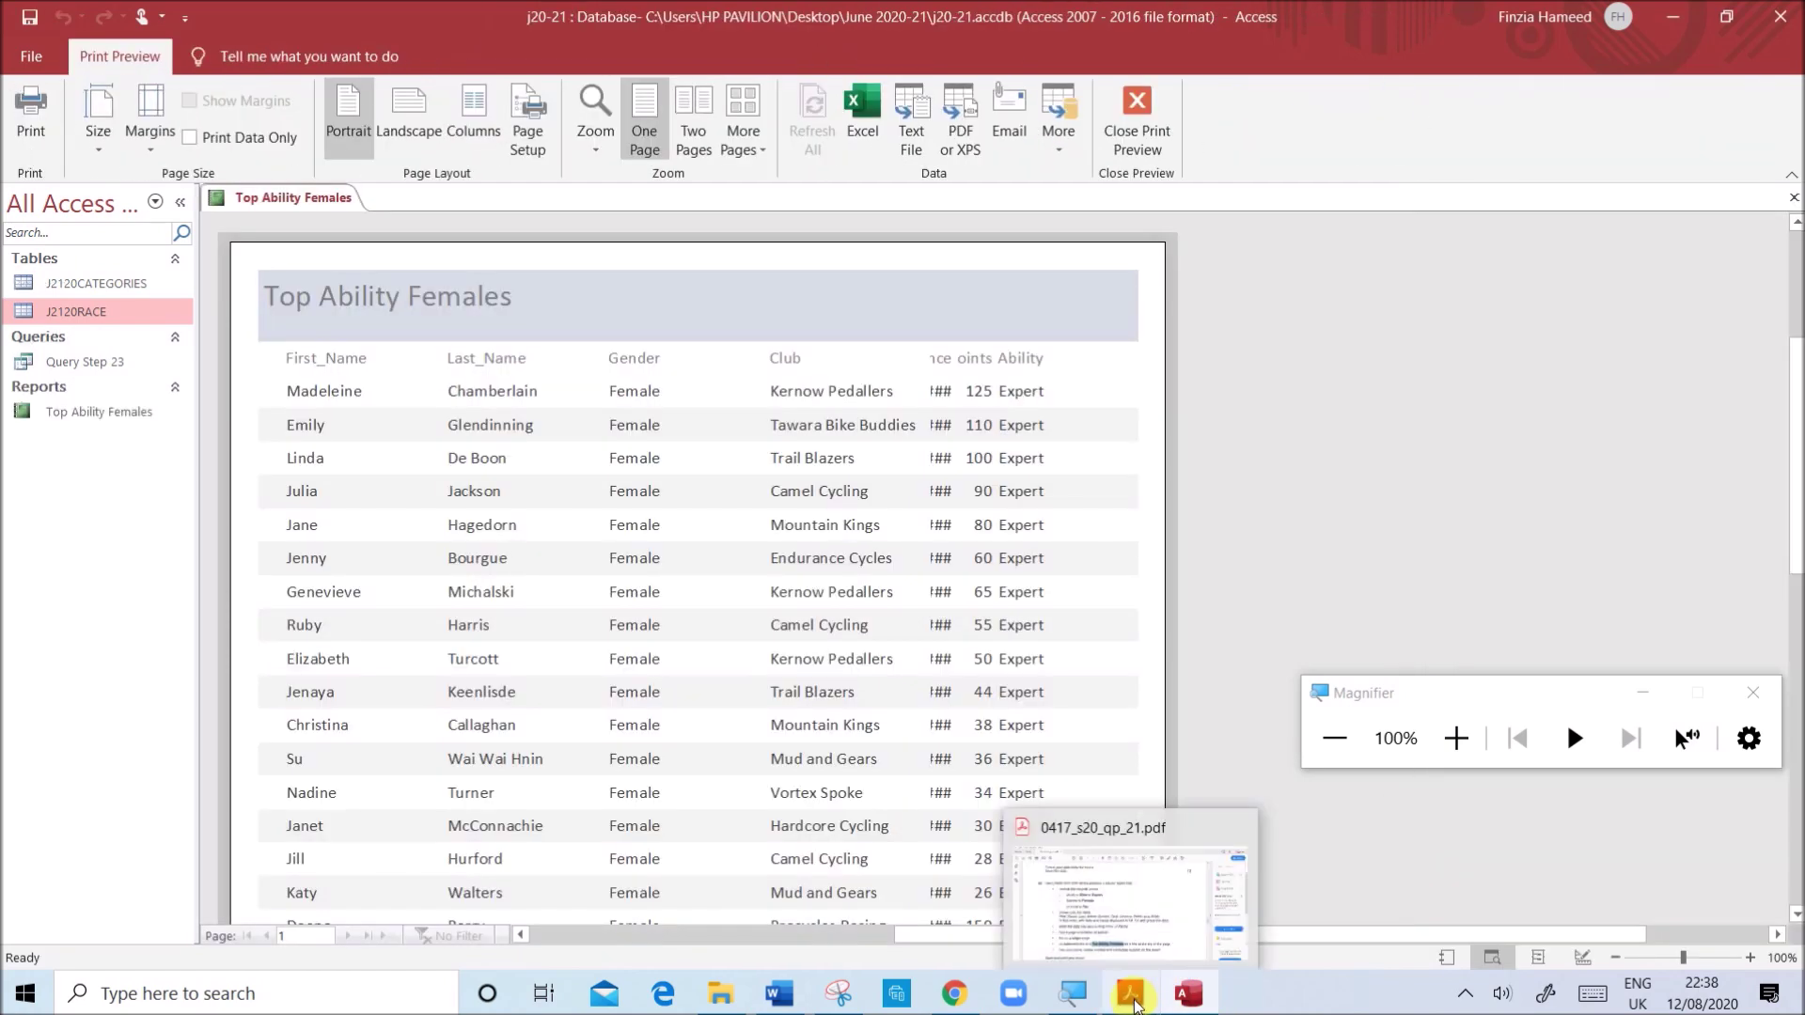
click(1127, 918)
scroll(794, 717, down, 3)
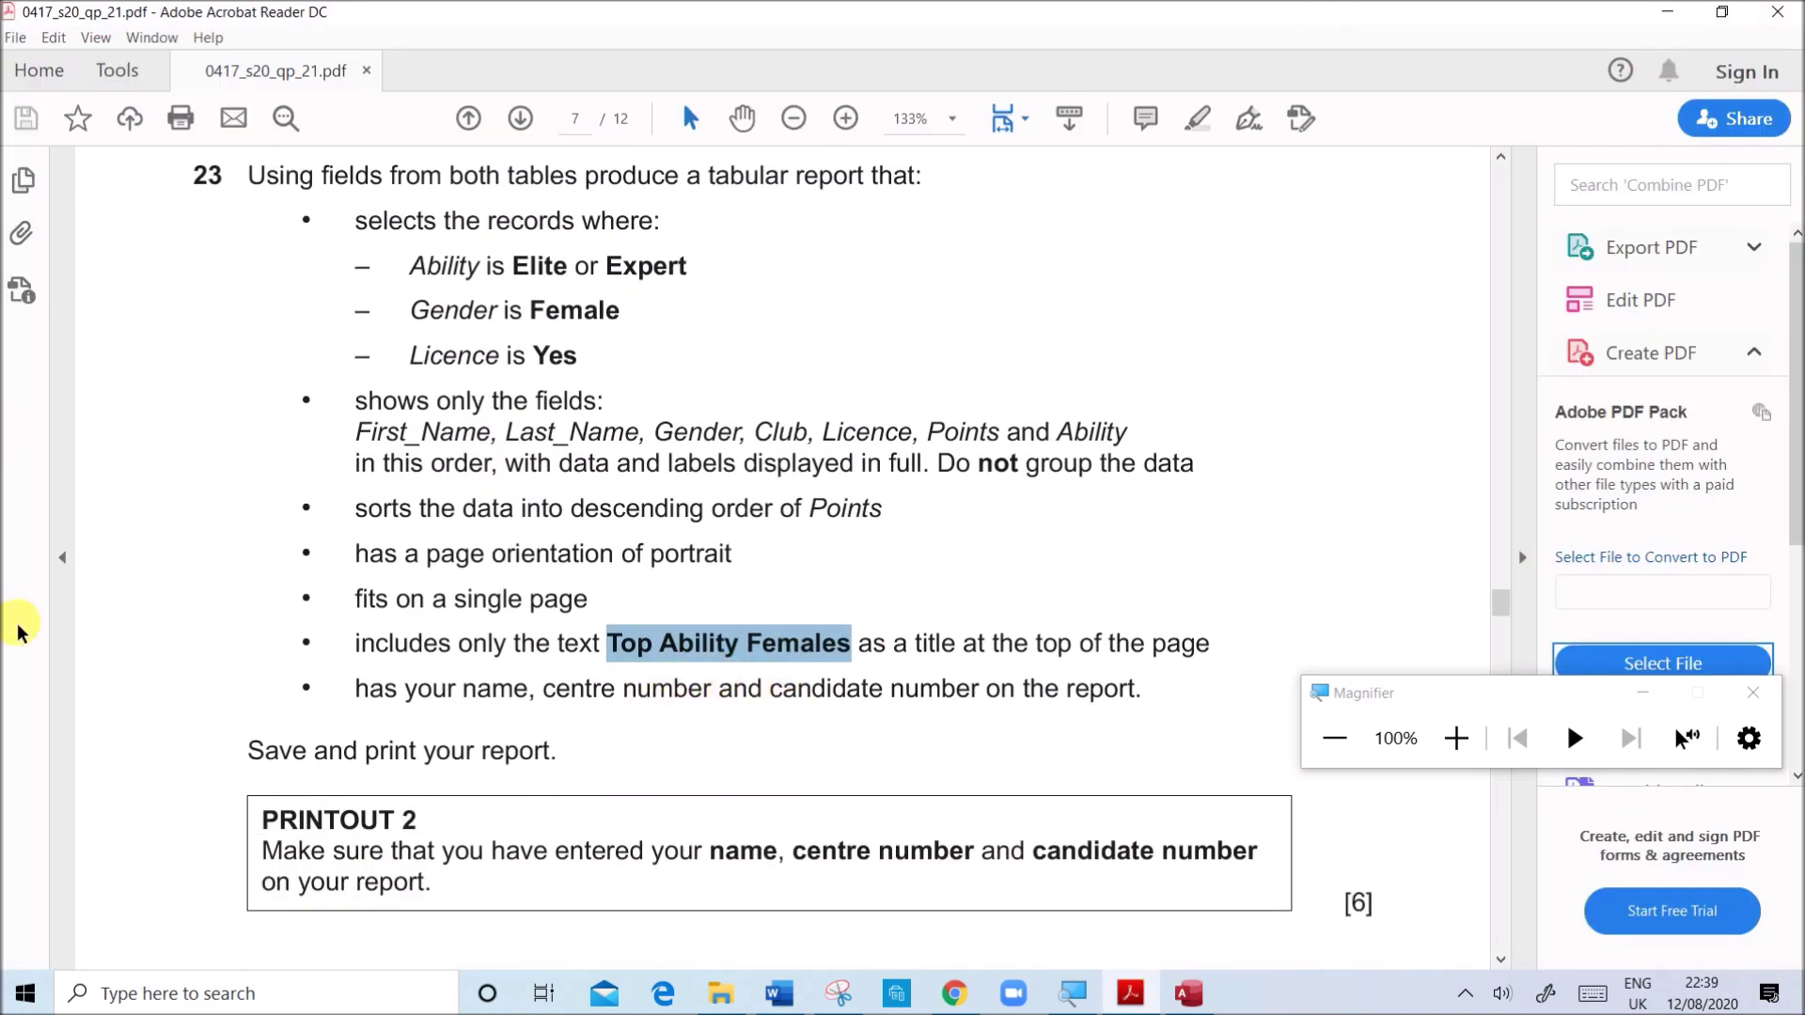
drag(362, 509, 872, 542)
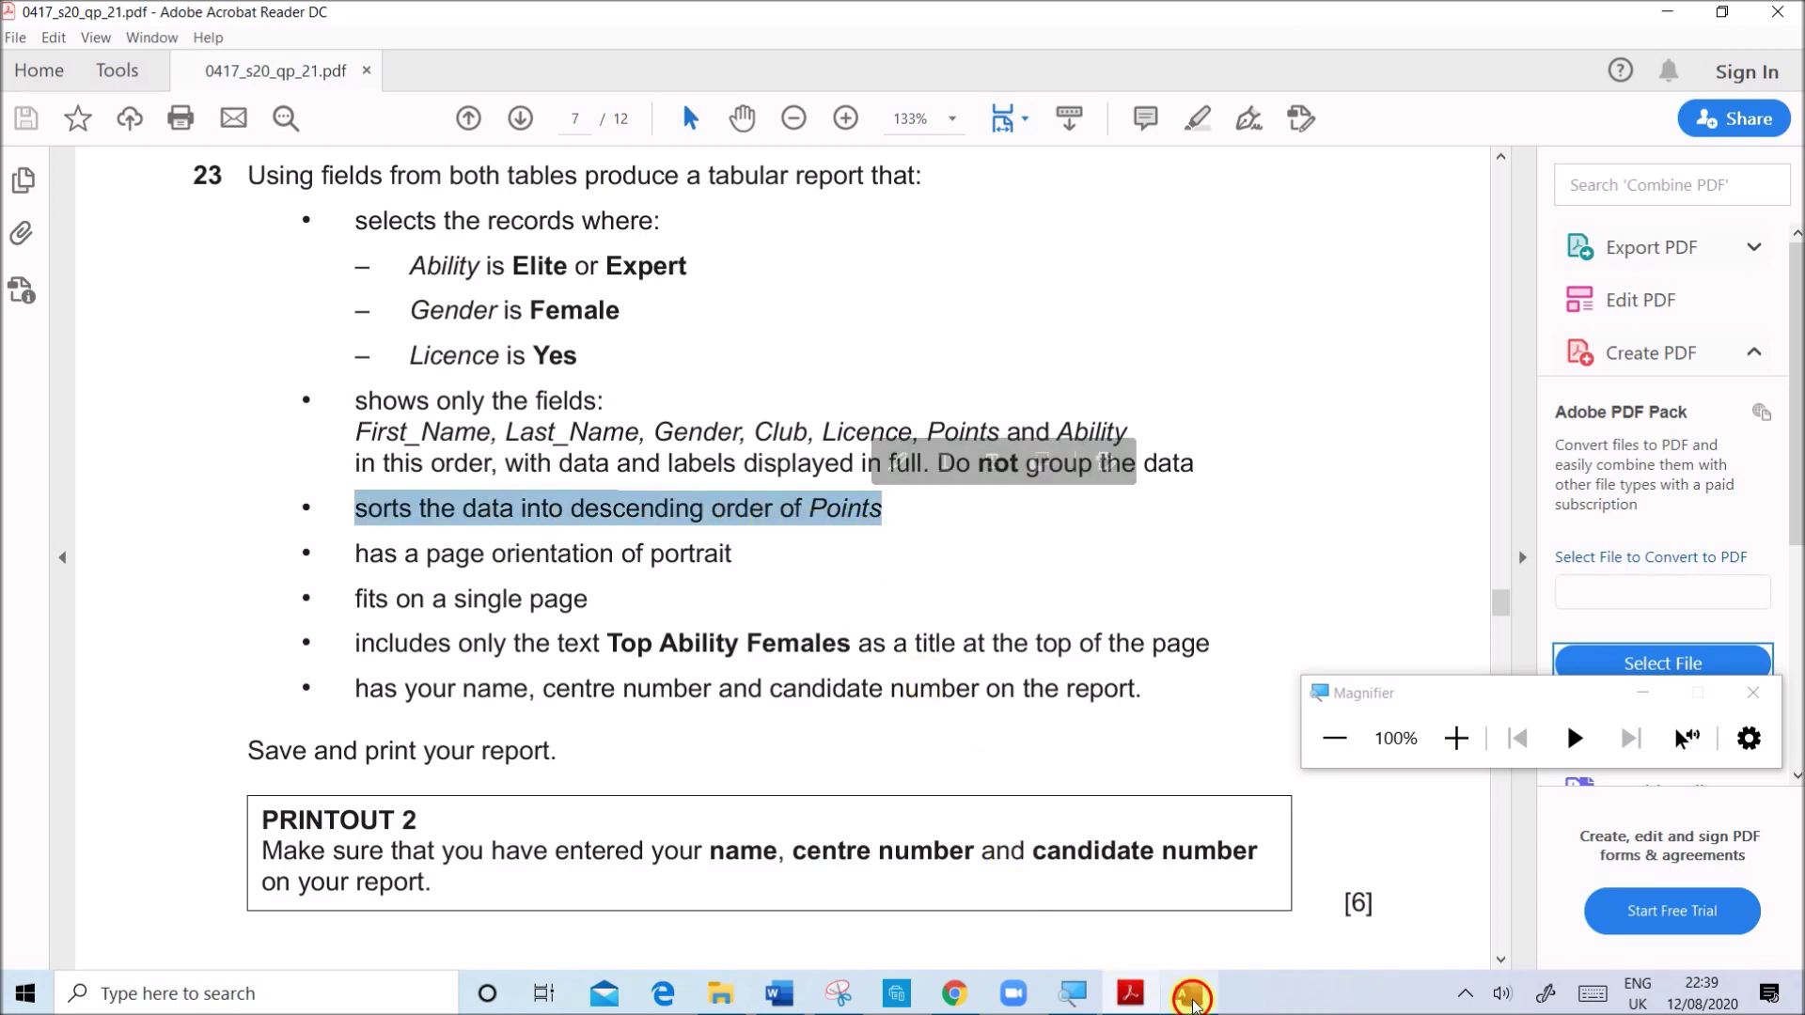
click(1188, 993)
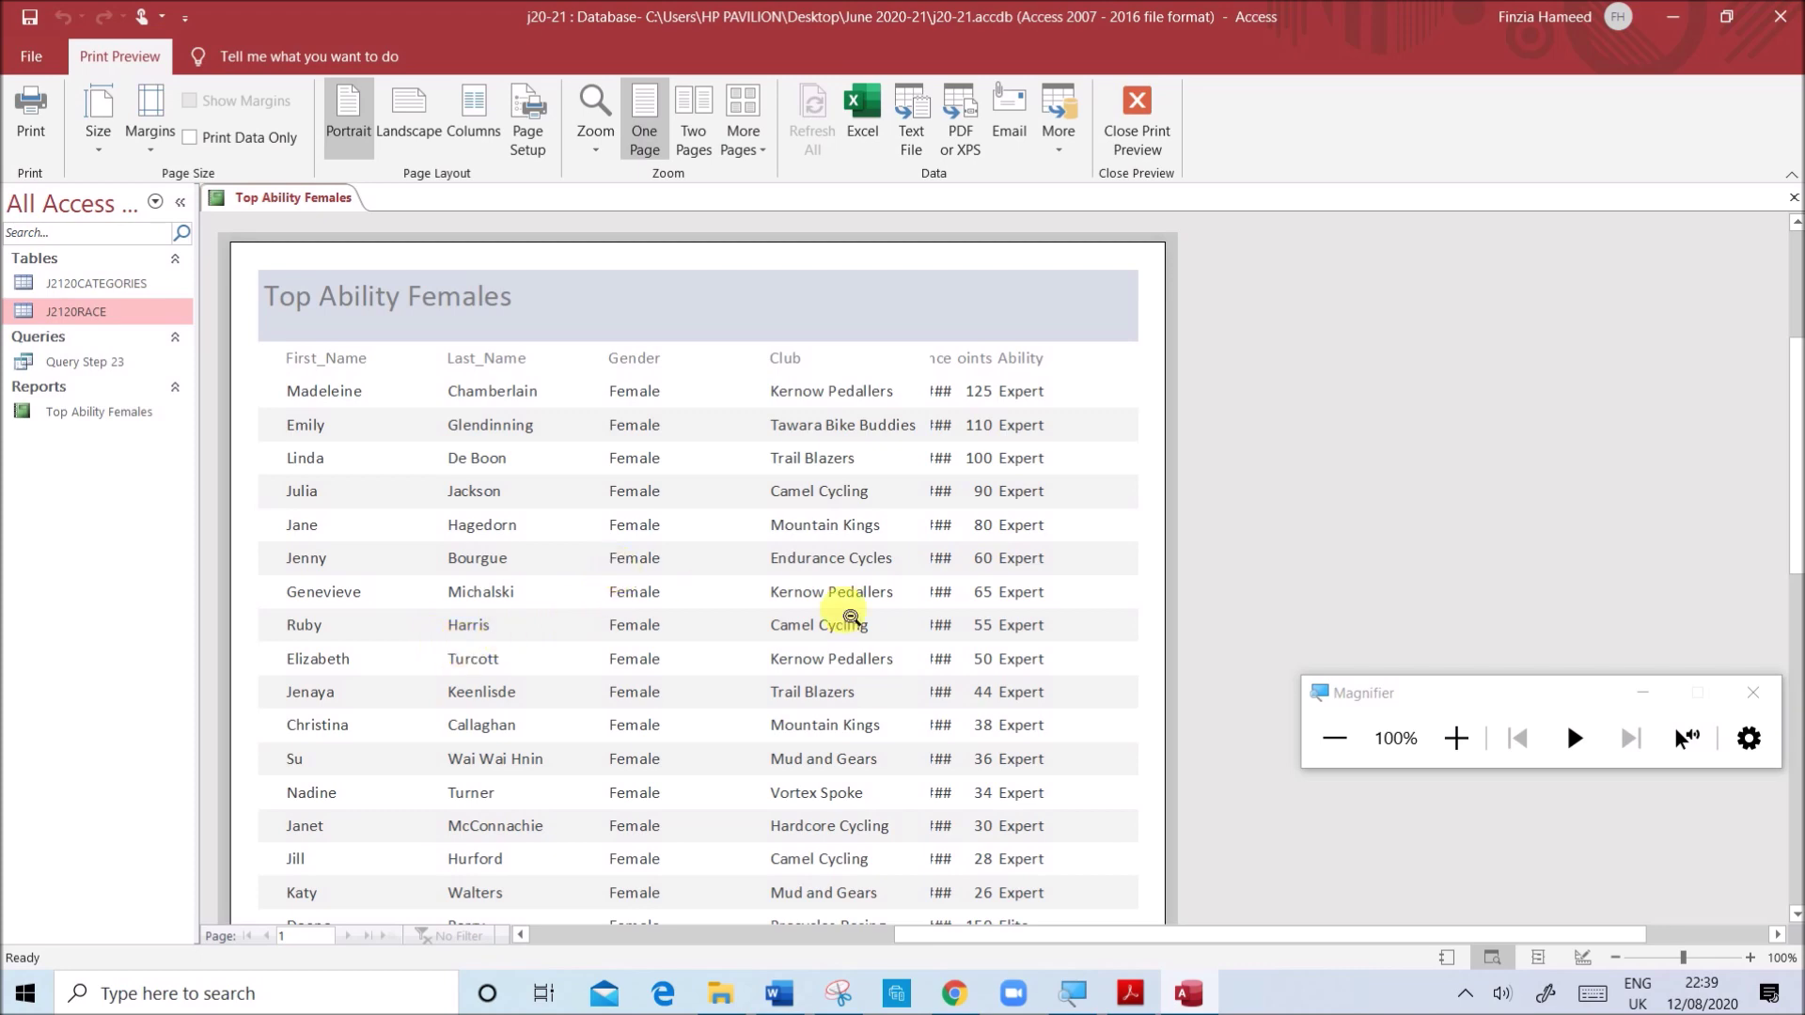
scroll(976, 611, down, 3)
scroll(976, 611, up, 5)
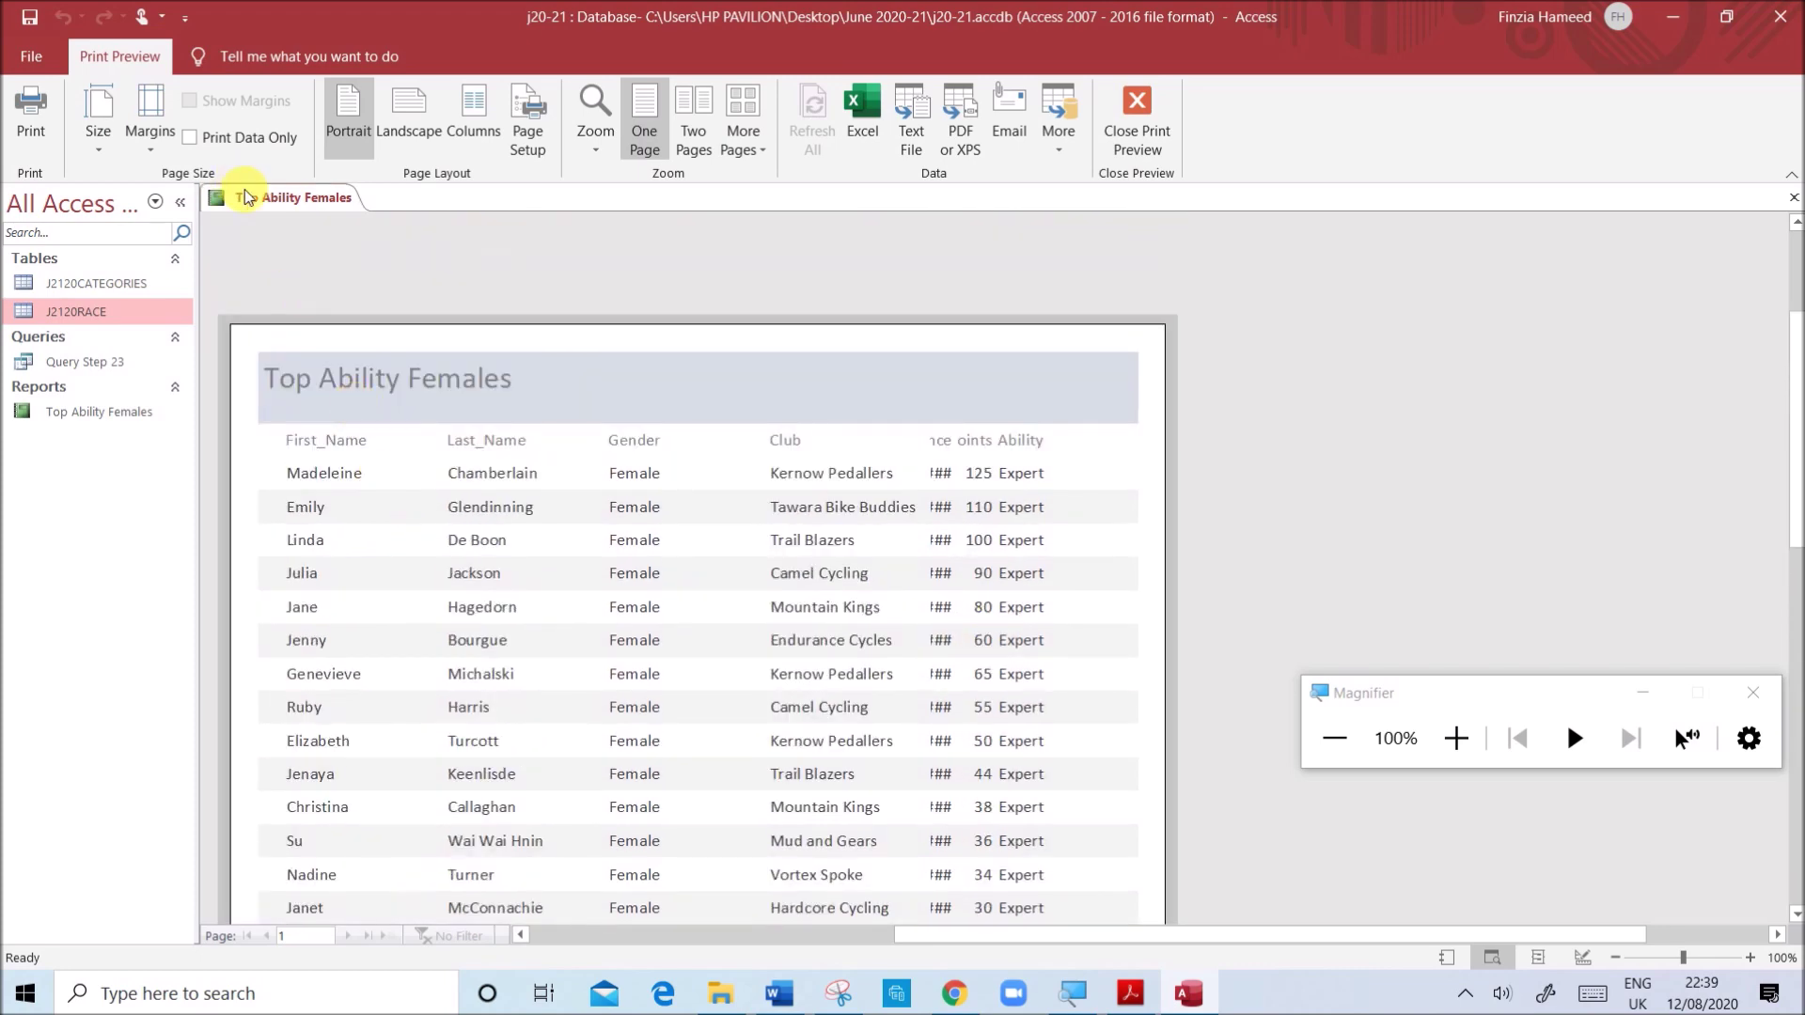
- In Design View, add a report sort on Points from largest to smallest
right_click(252, 203)
click(350, 360)
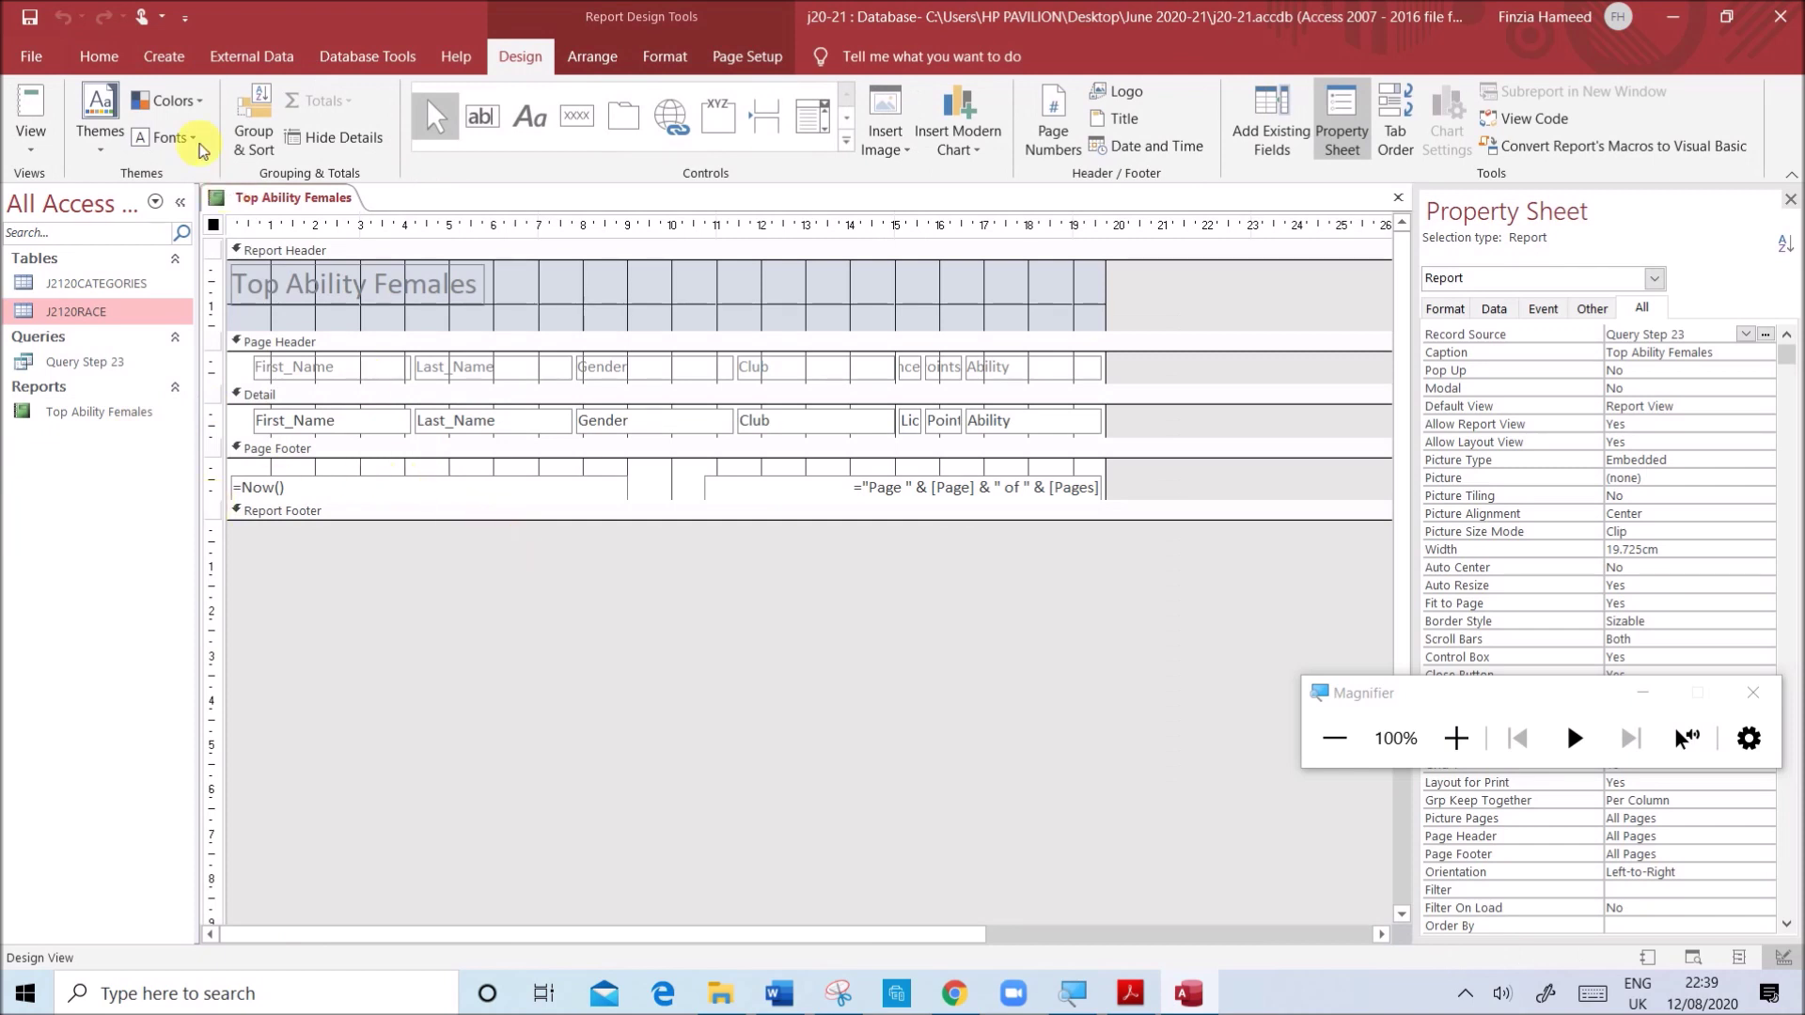
click(252, 120)
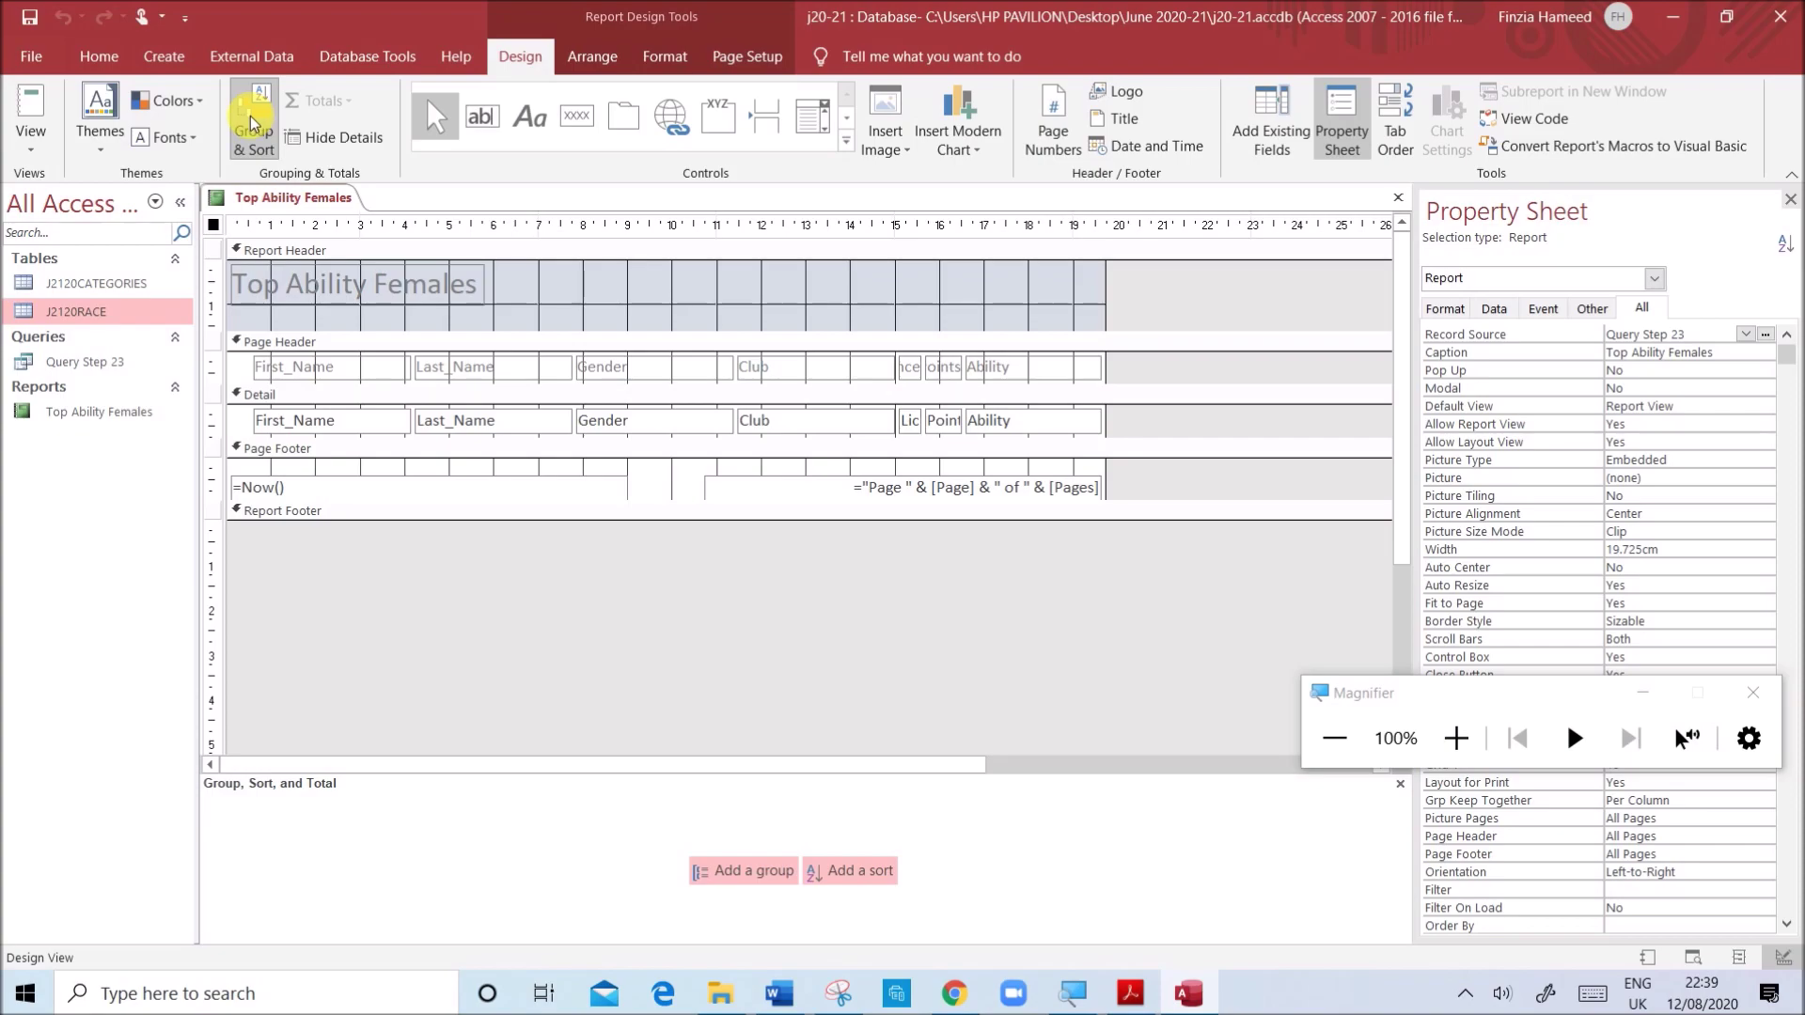
click(1454, 739)
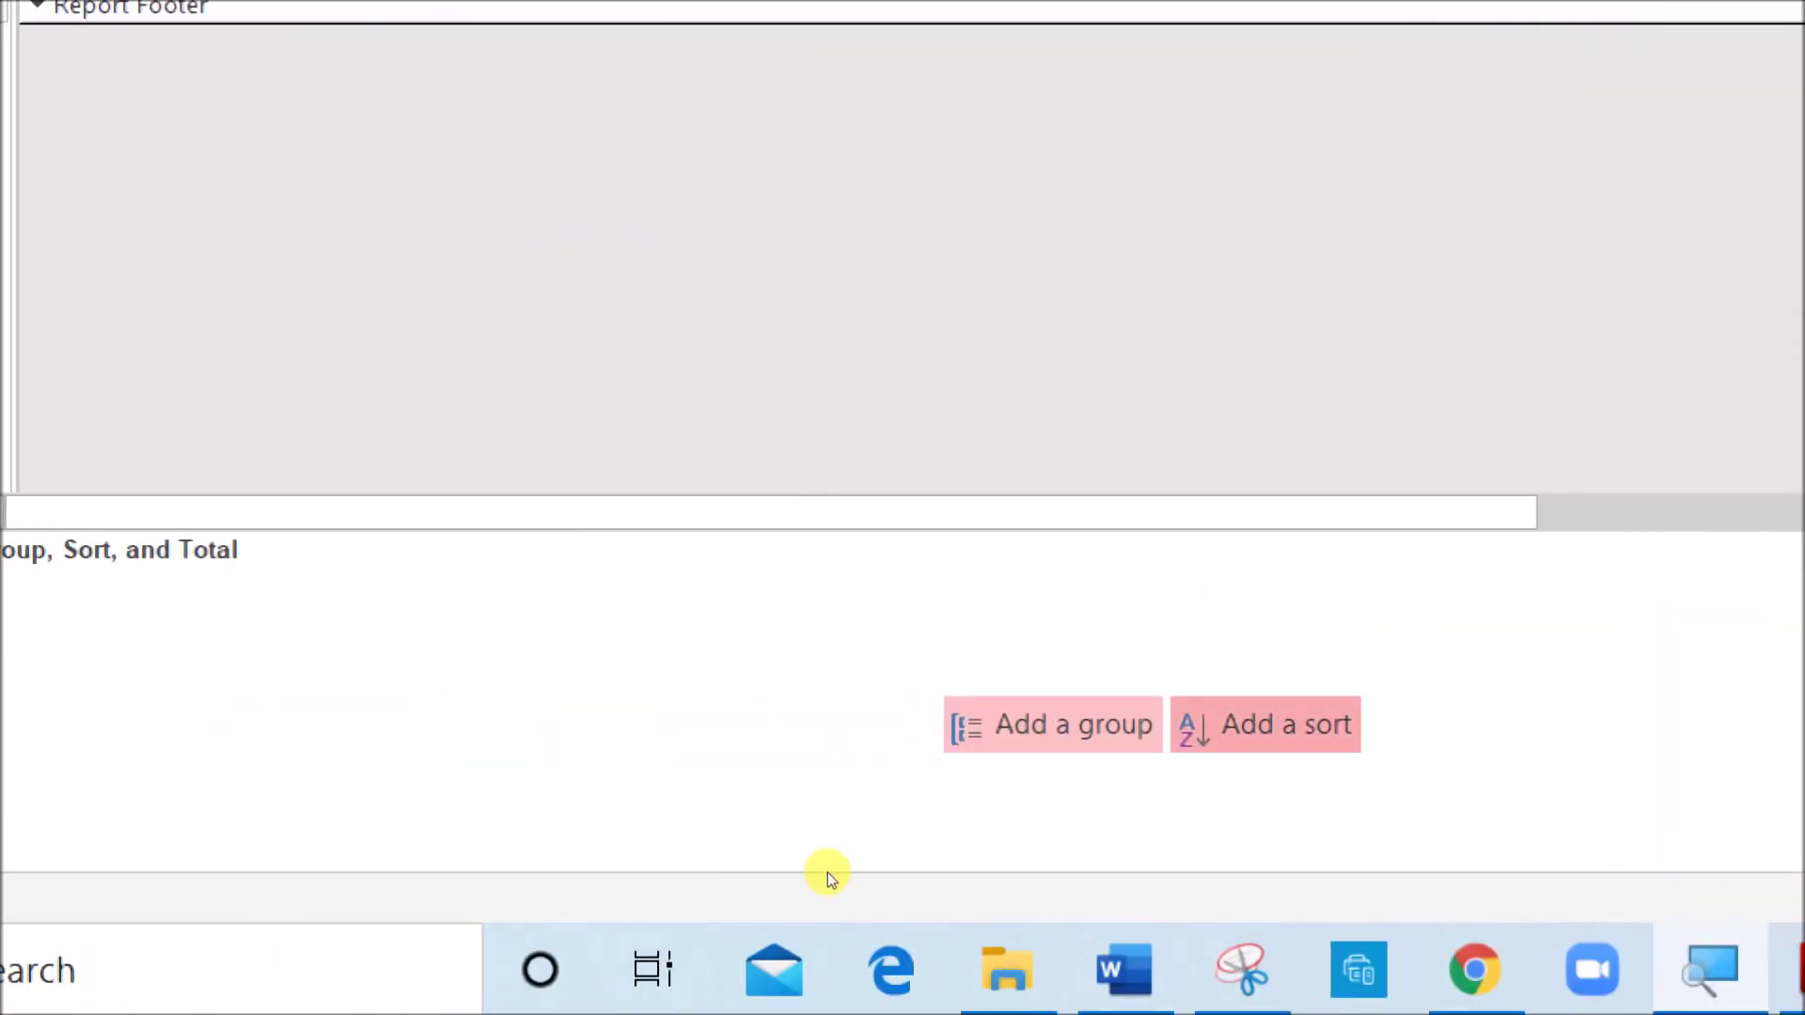
click(1264, 724)
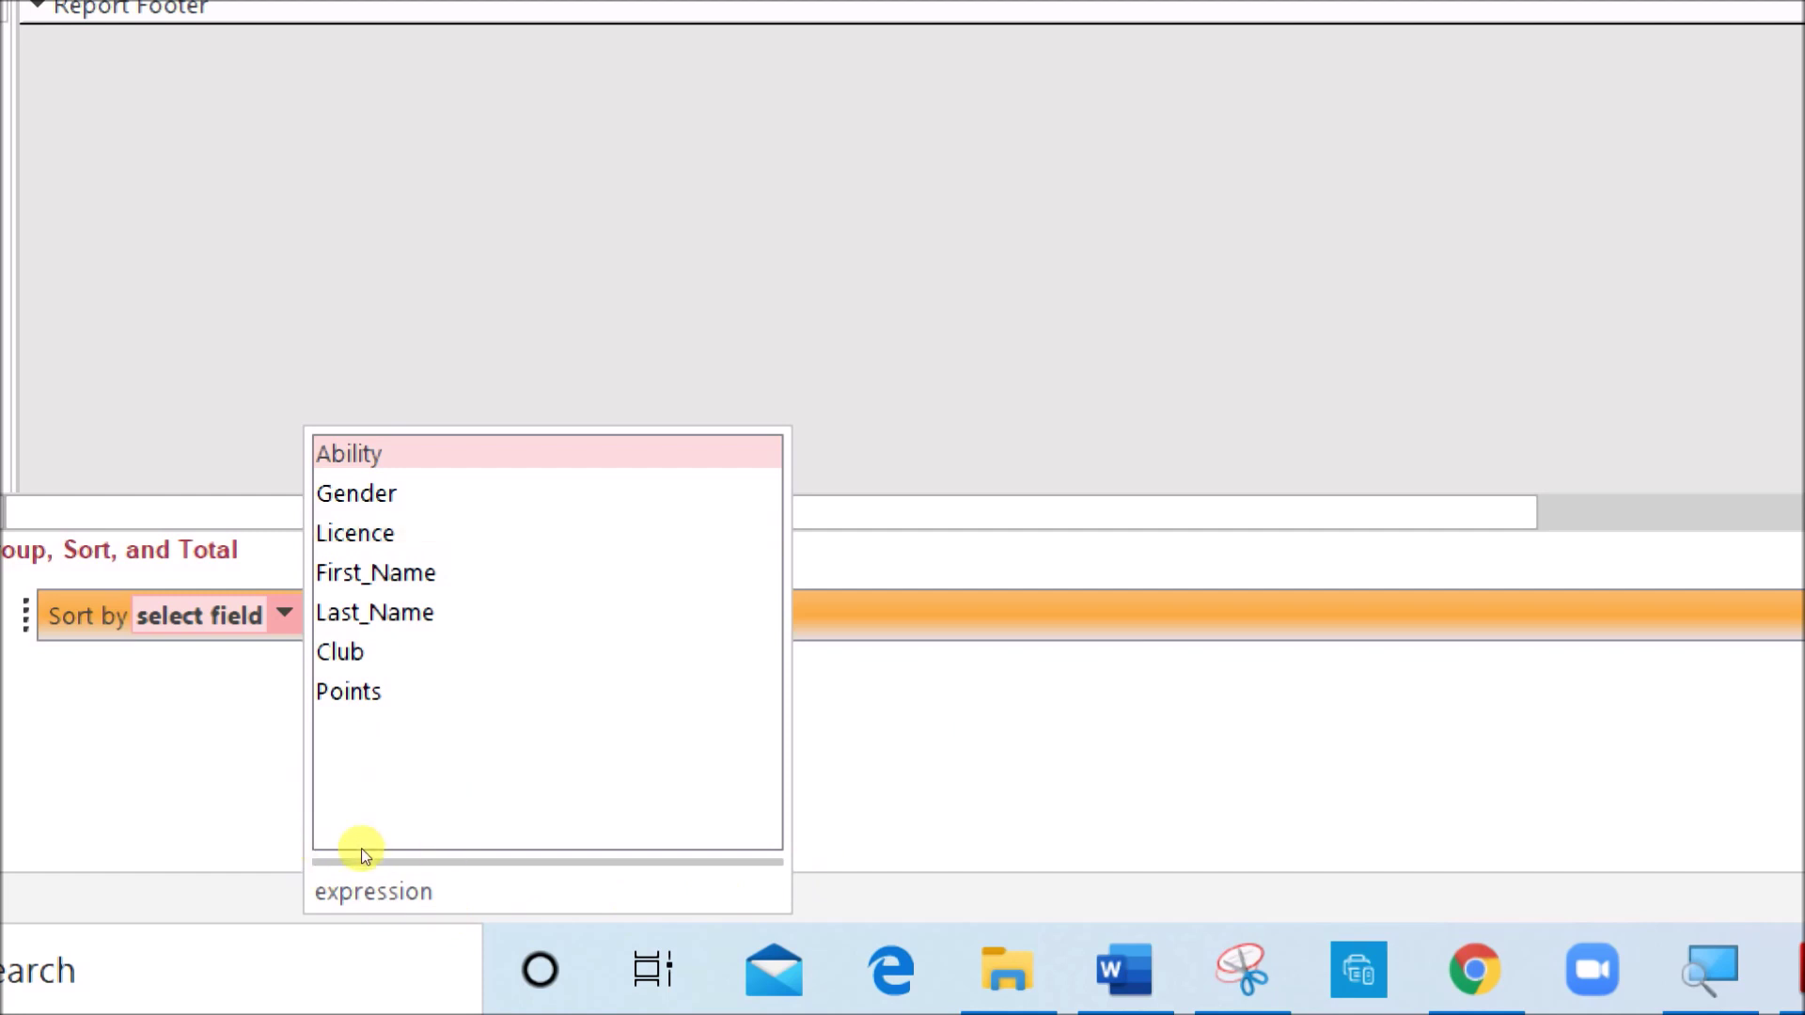
click(412, 865)
click(407, 858)
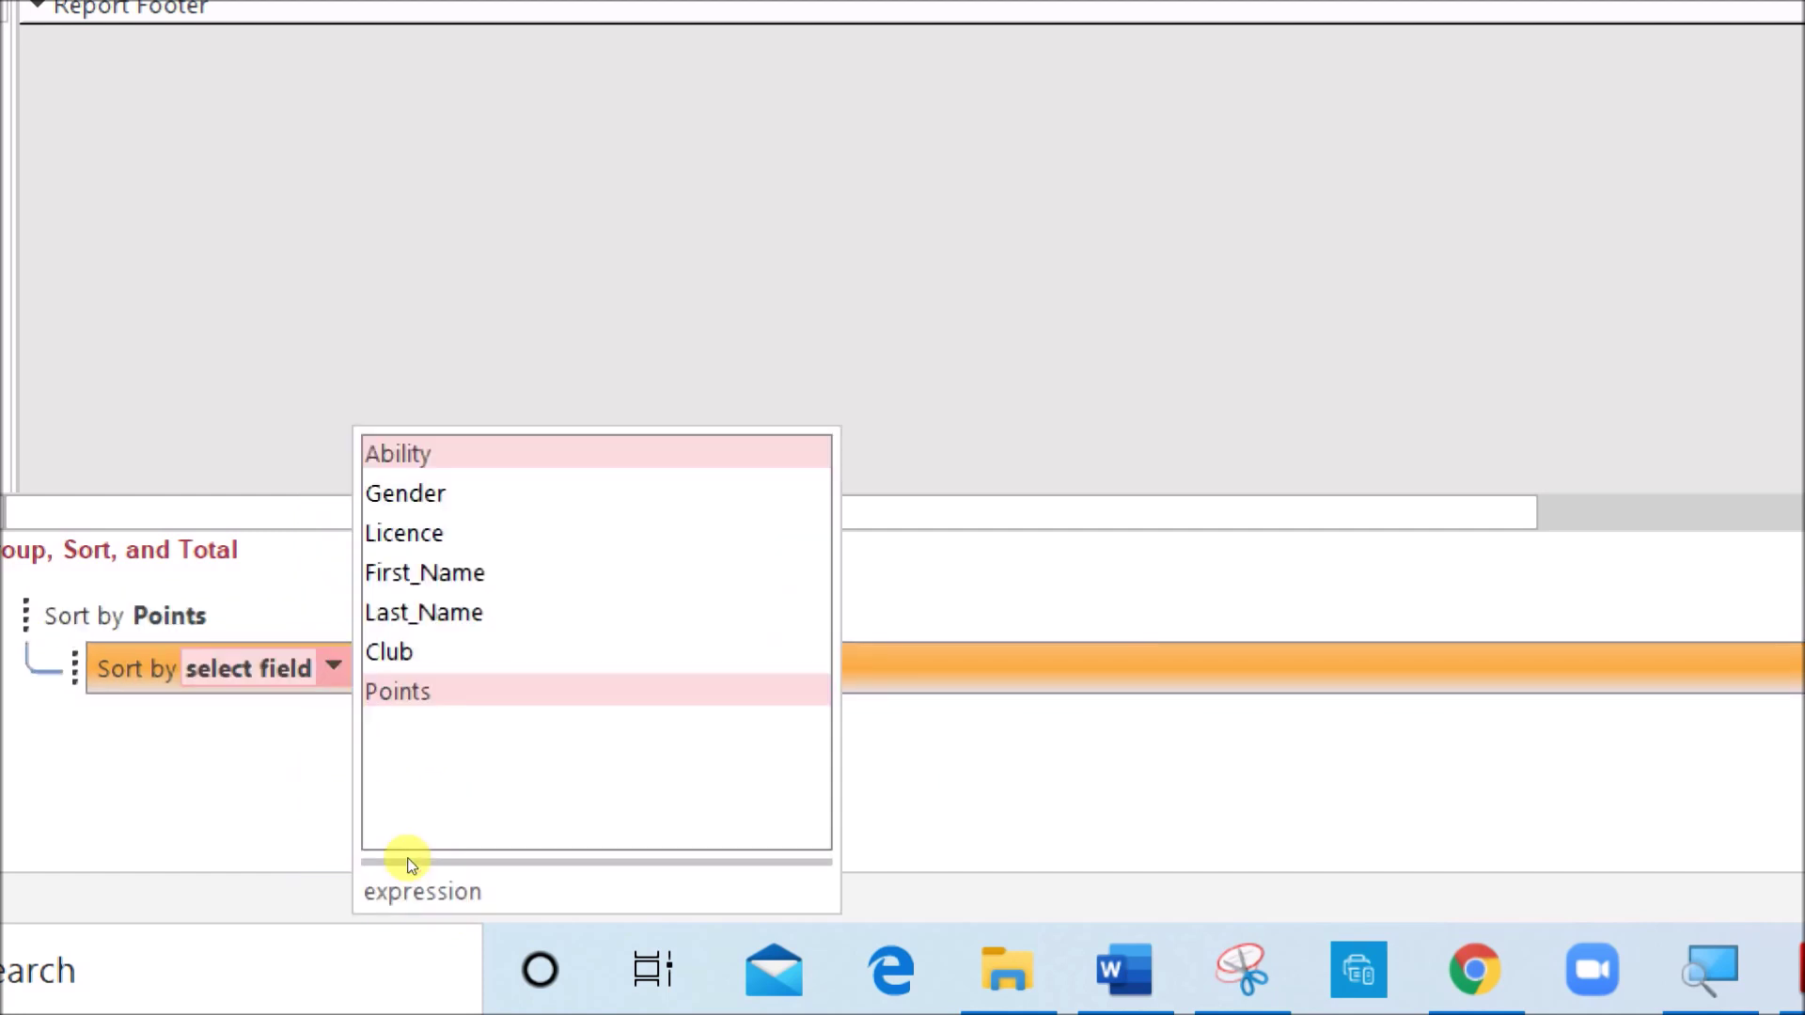
click(306, 904)
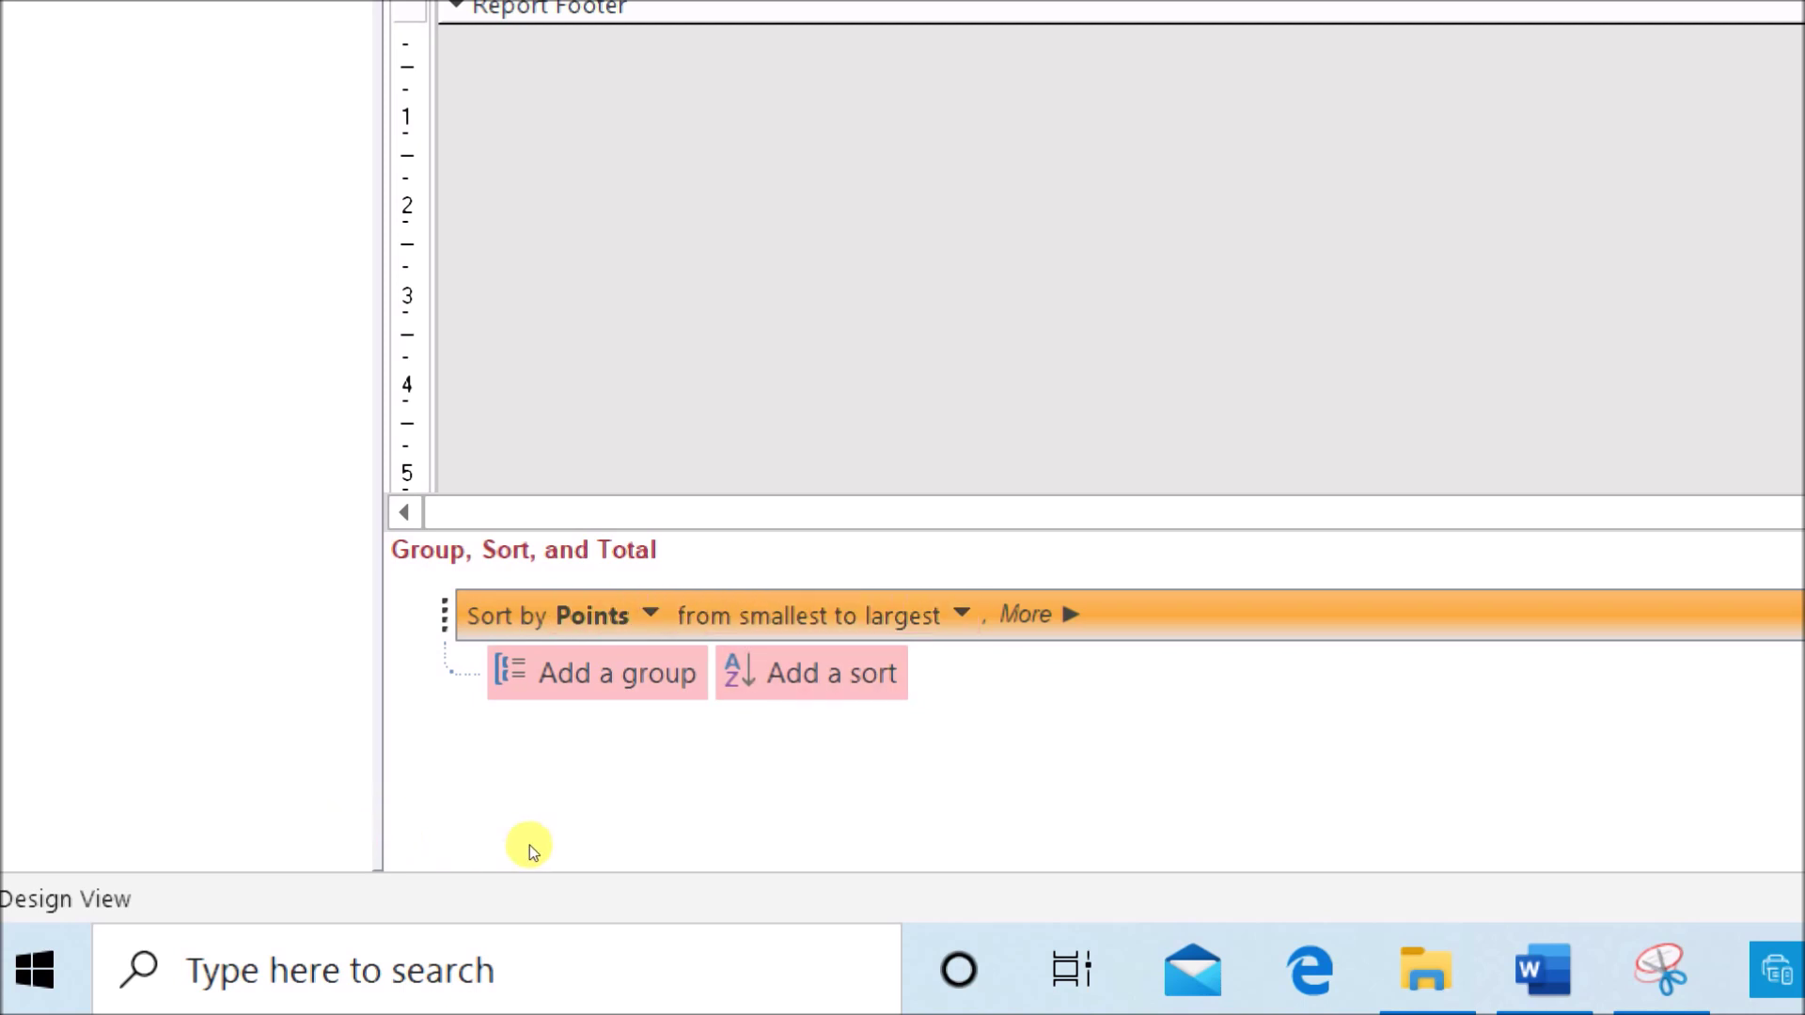
key(Tab)
key(alt+Down)
key(Down)
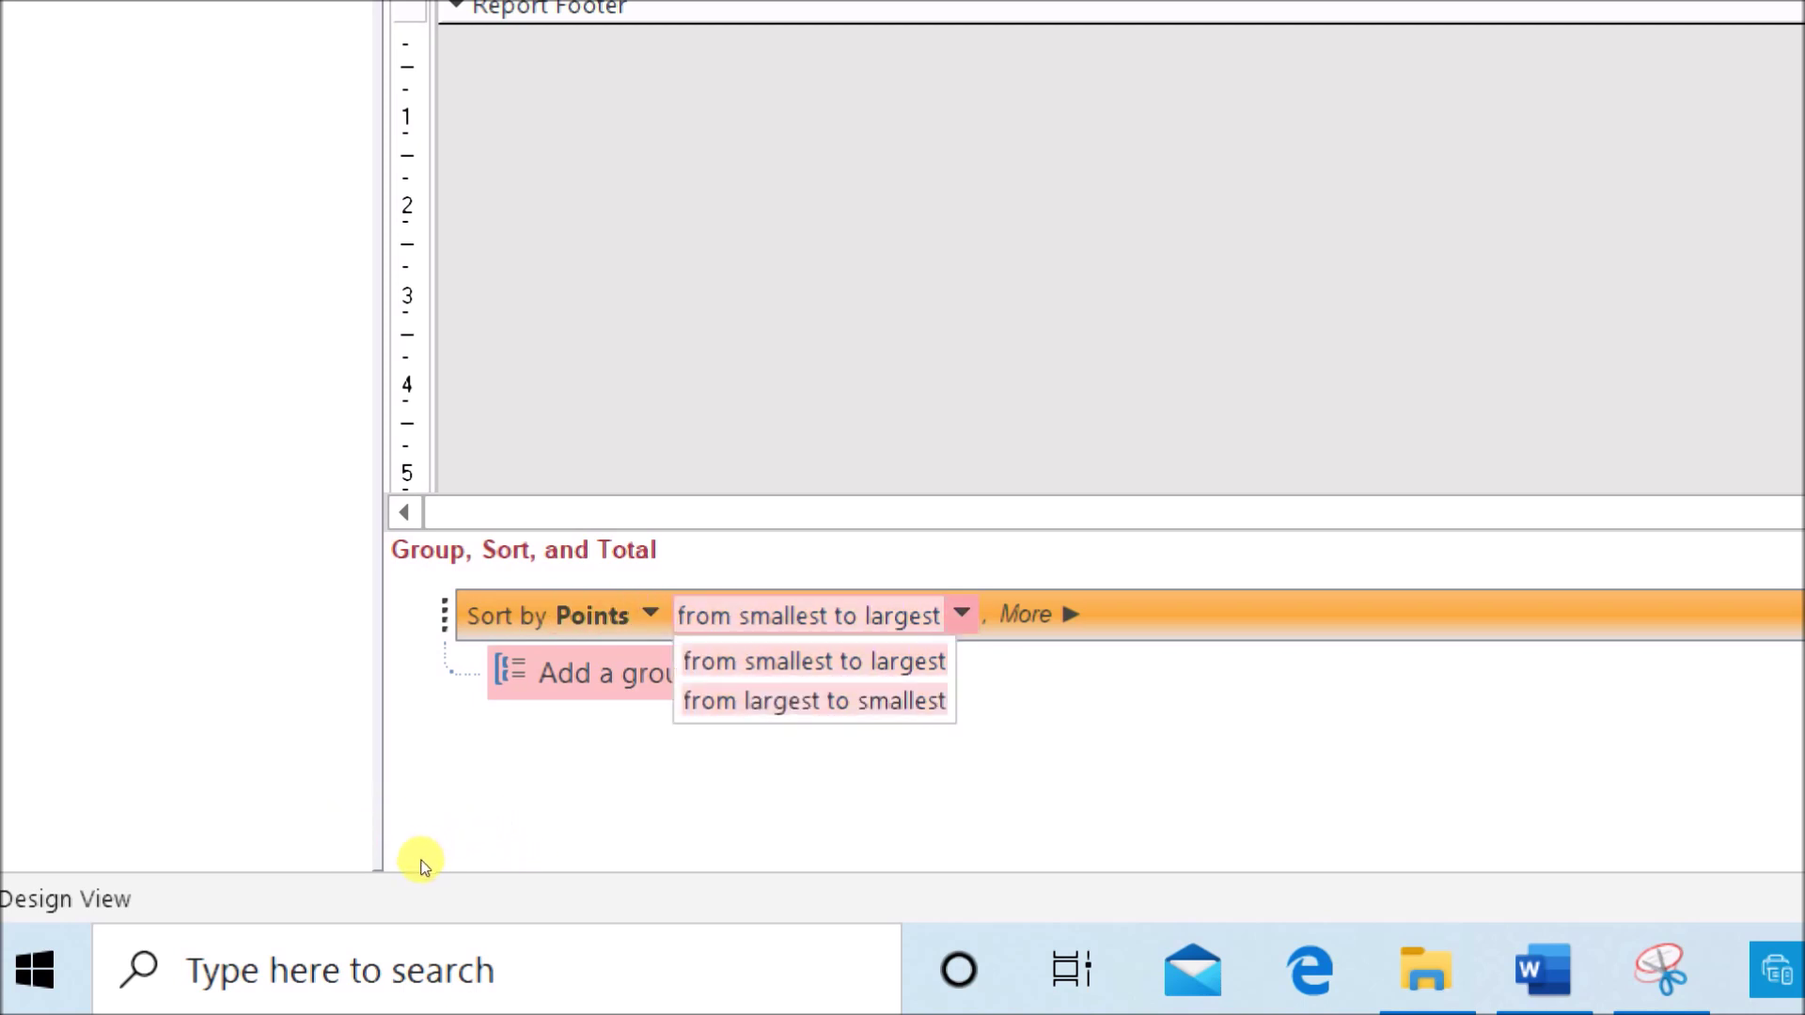
key(Return)
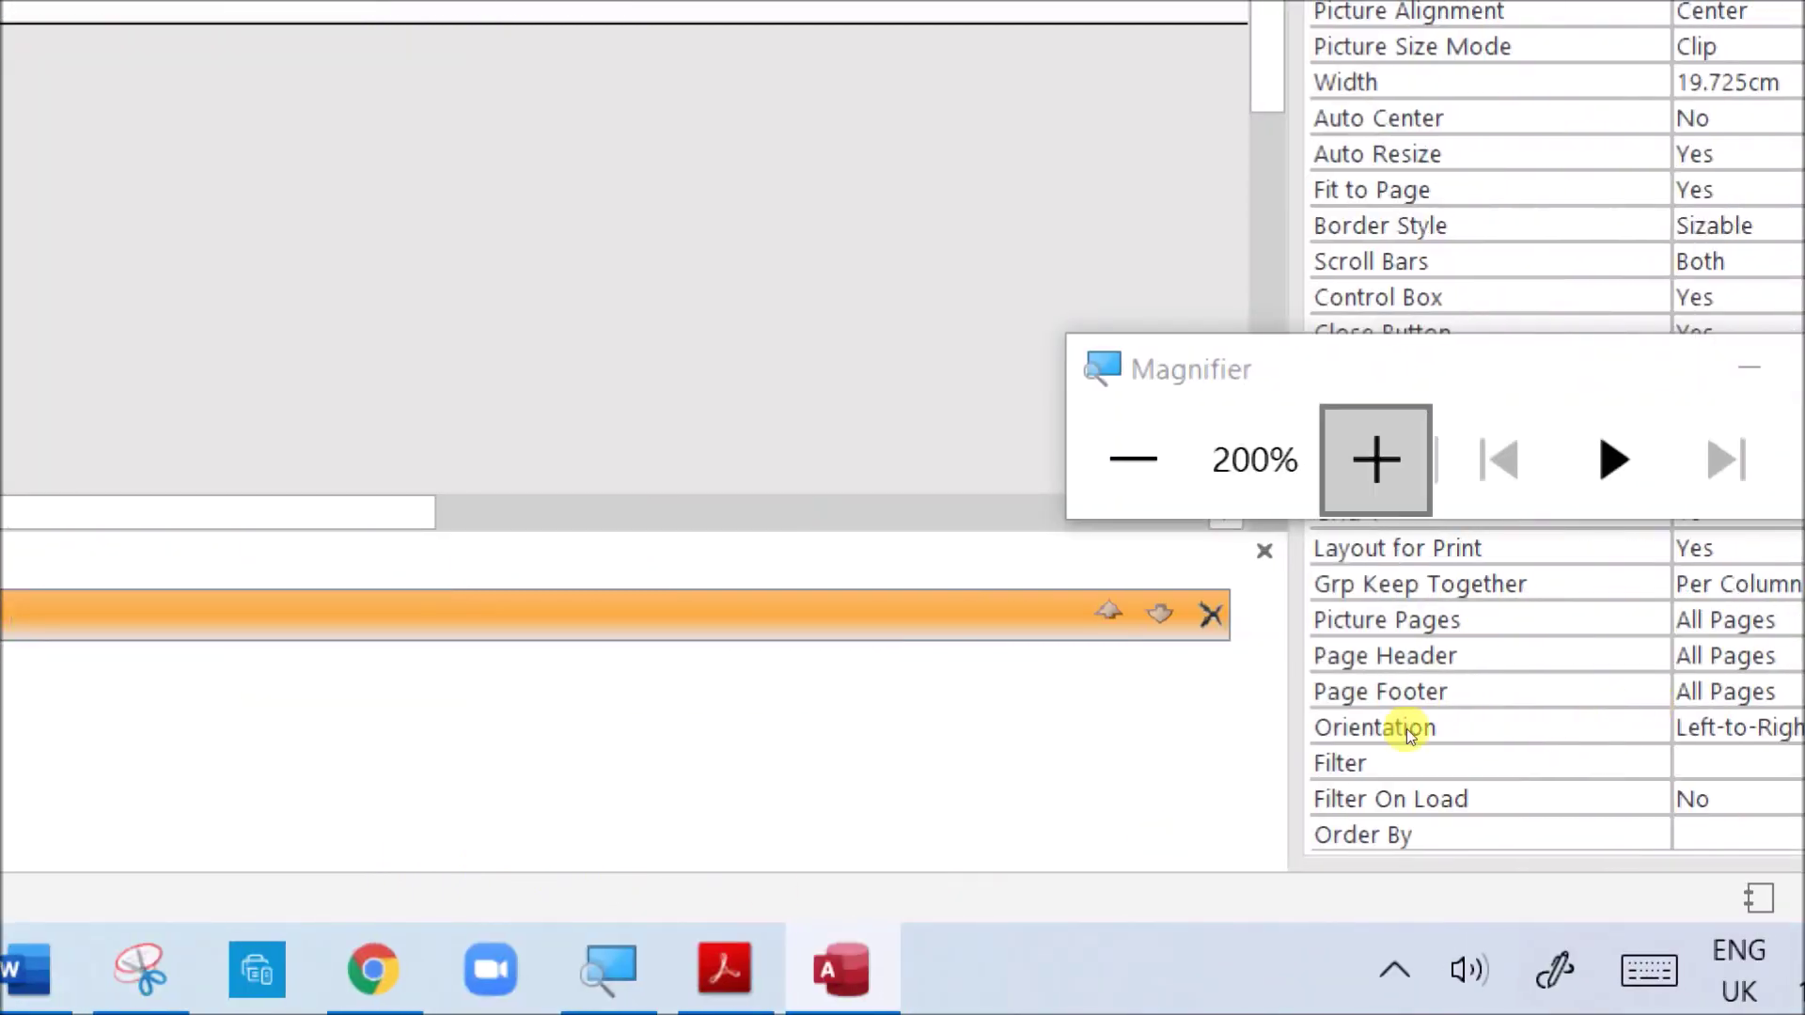
click(1340, 737)
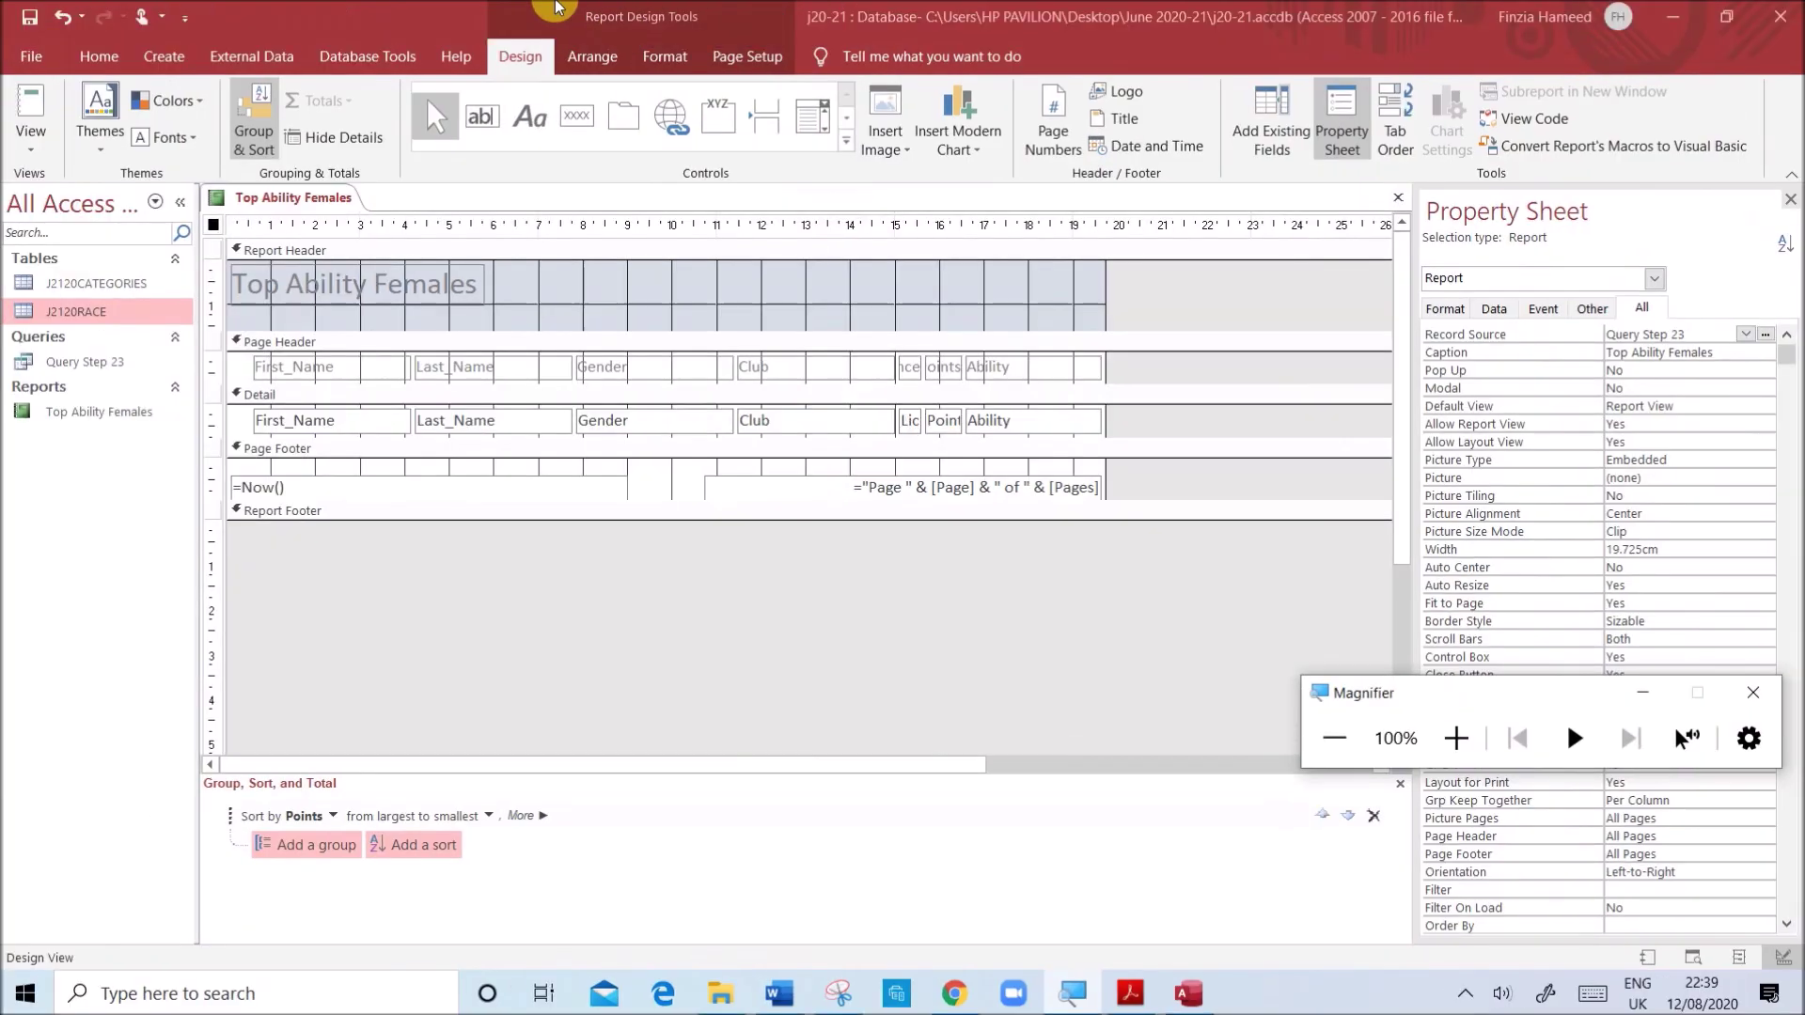
right_click(241, 213)
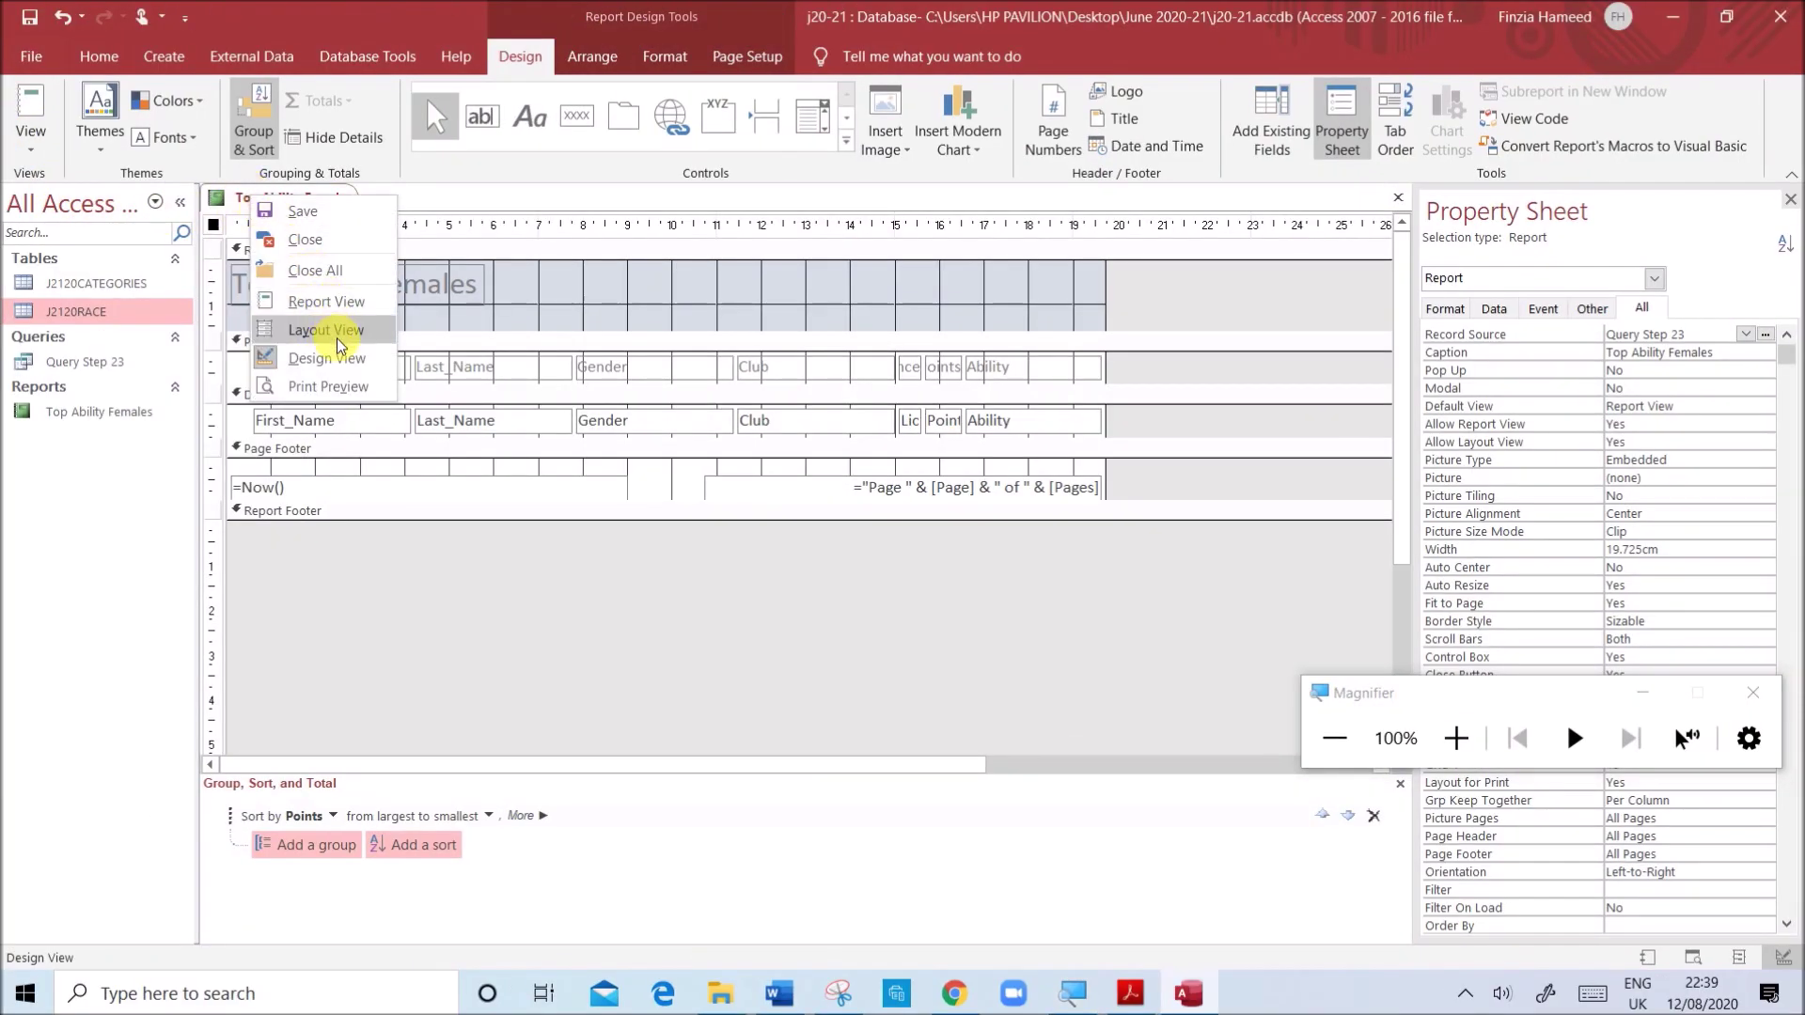
click(343, 316)
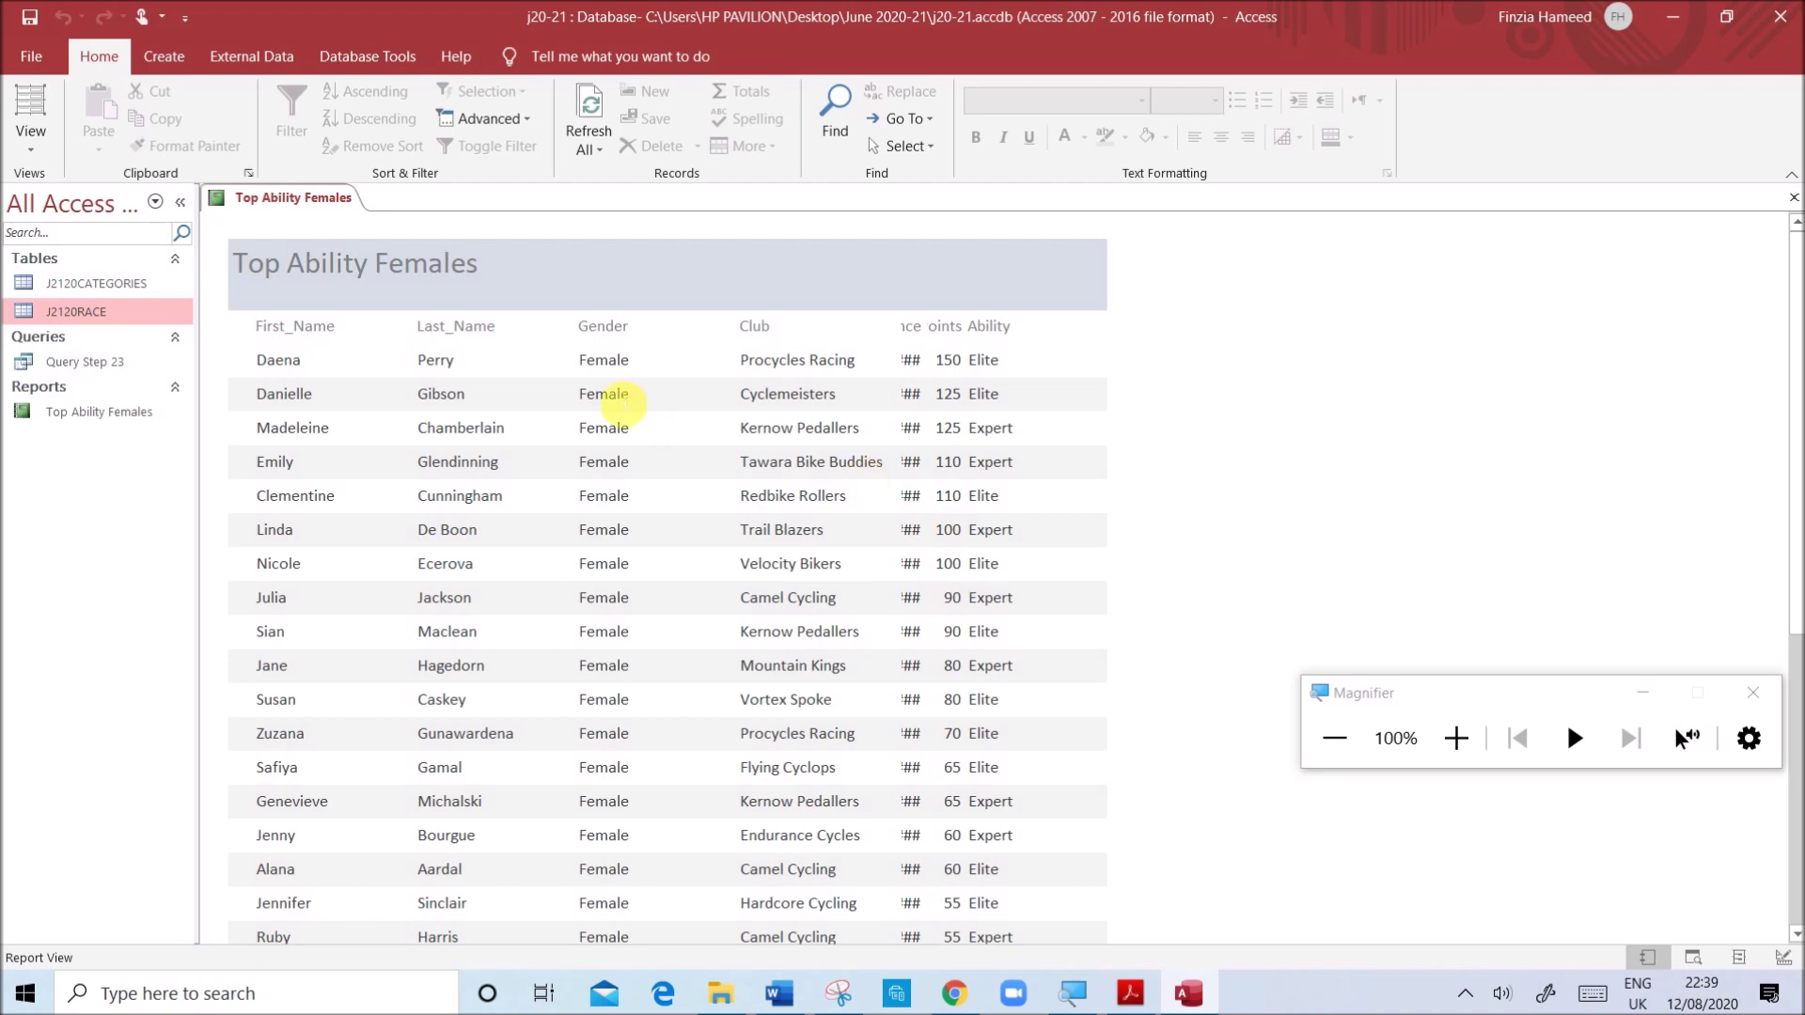
right_click(283, 199)
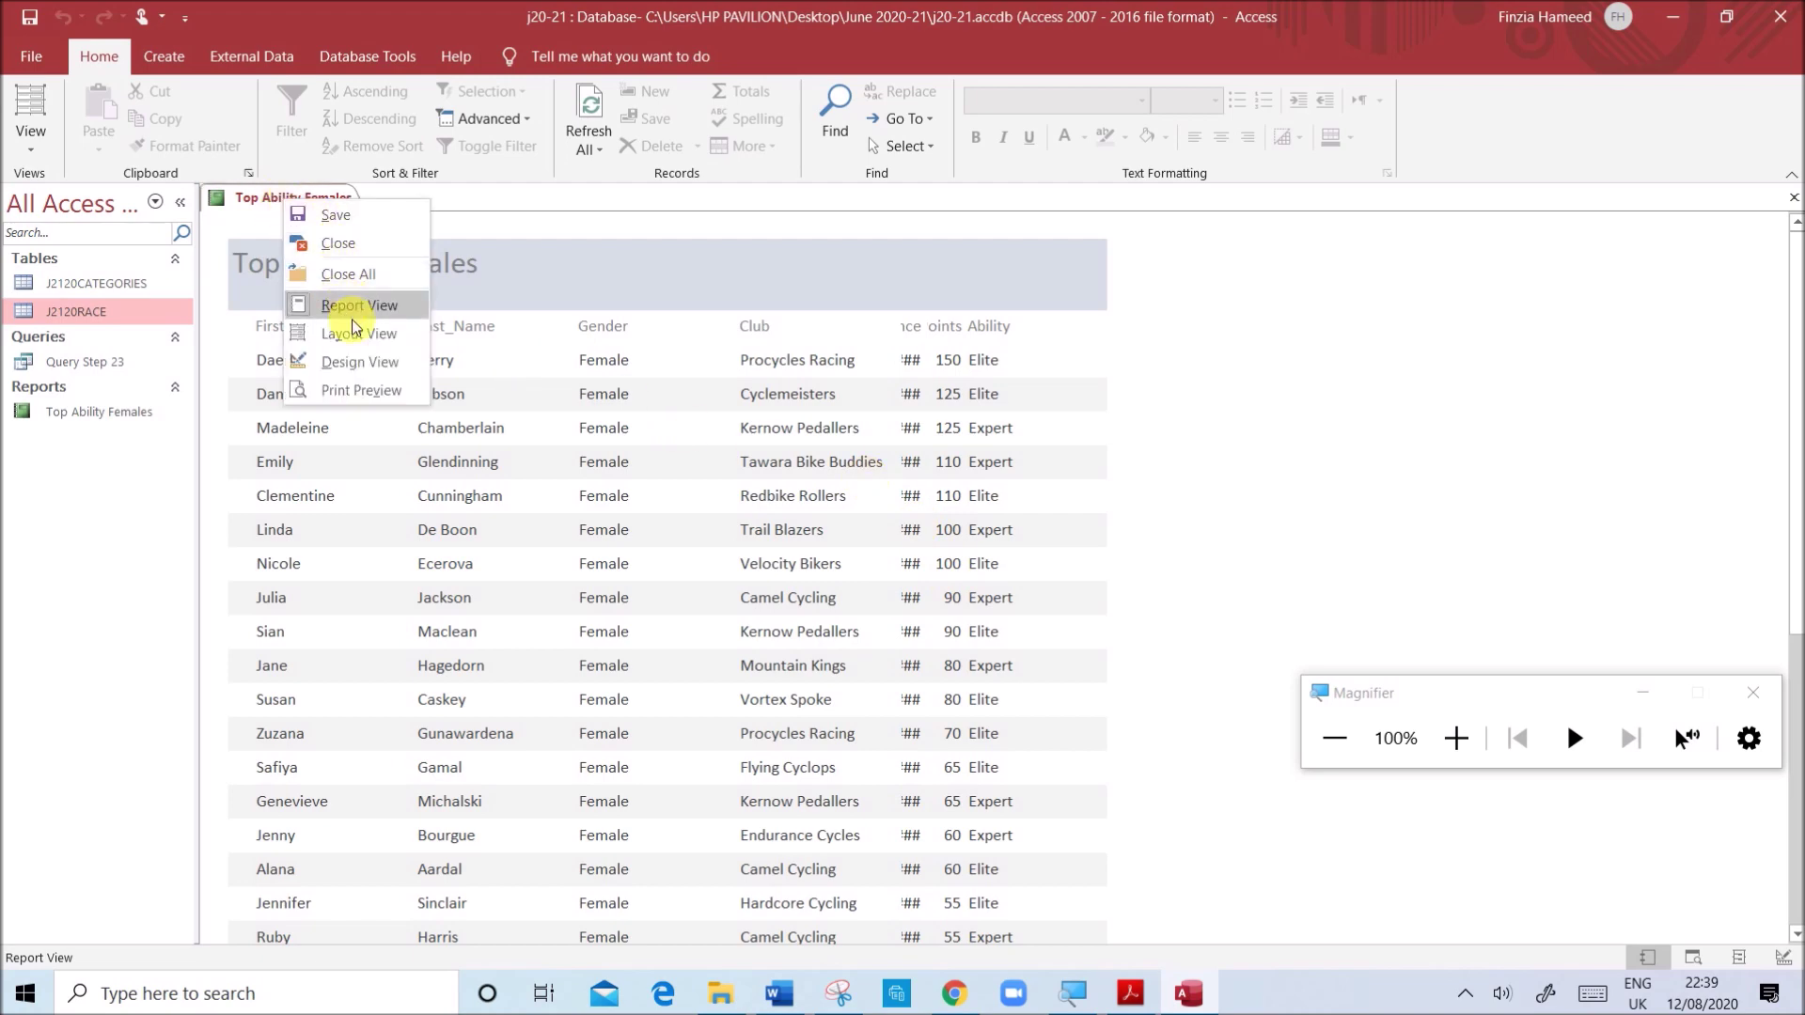
click(346, 362)
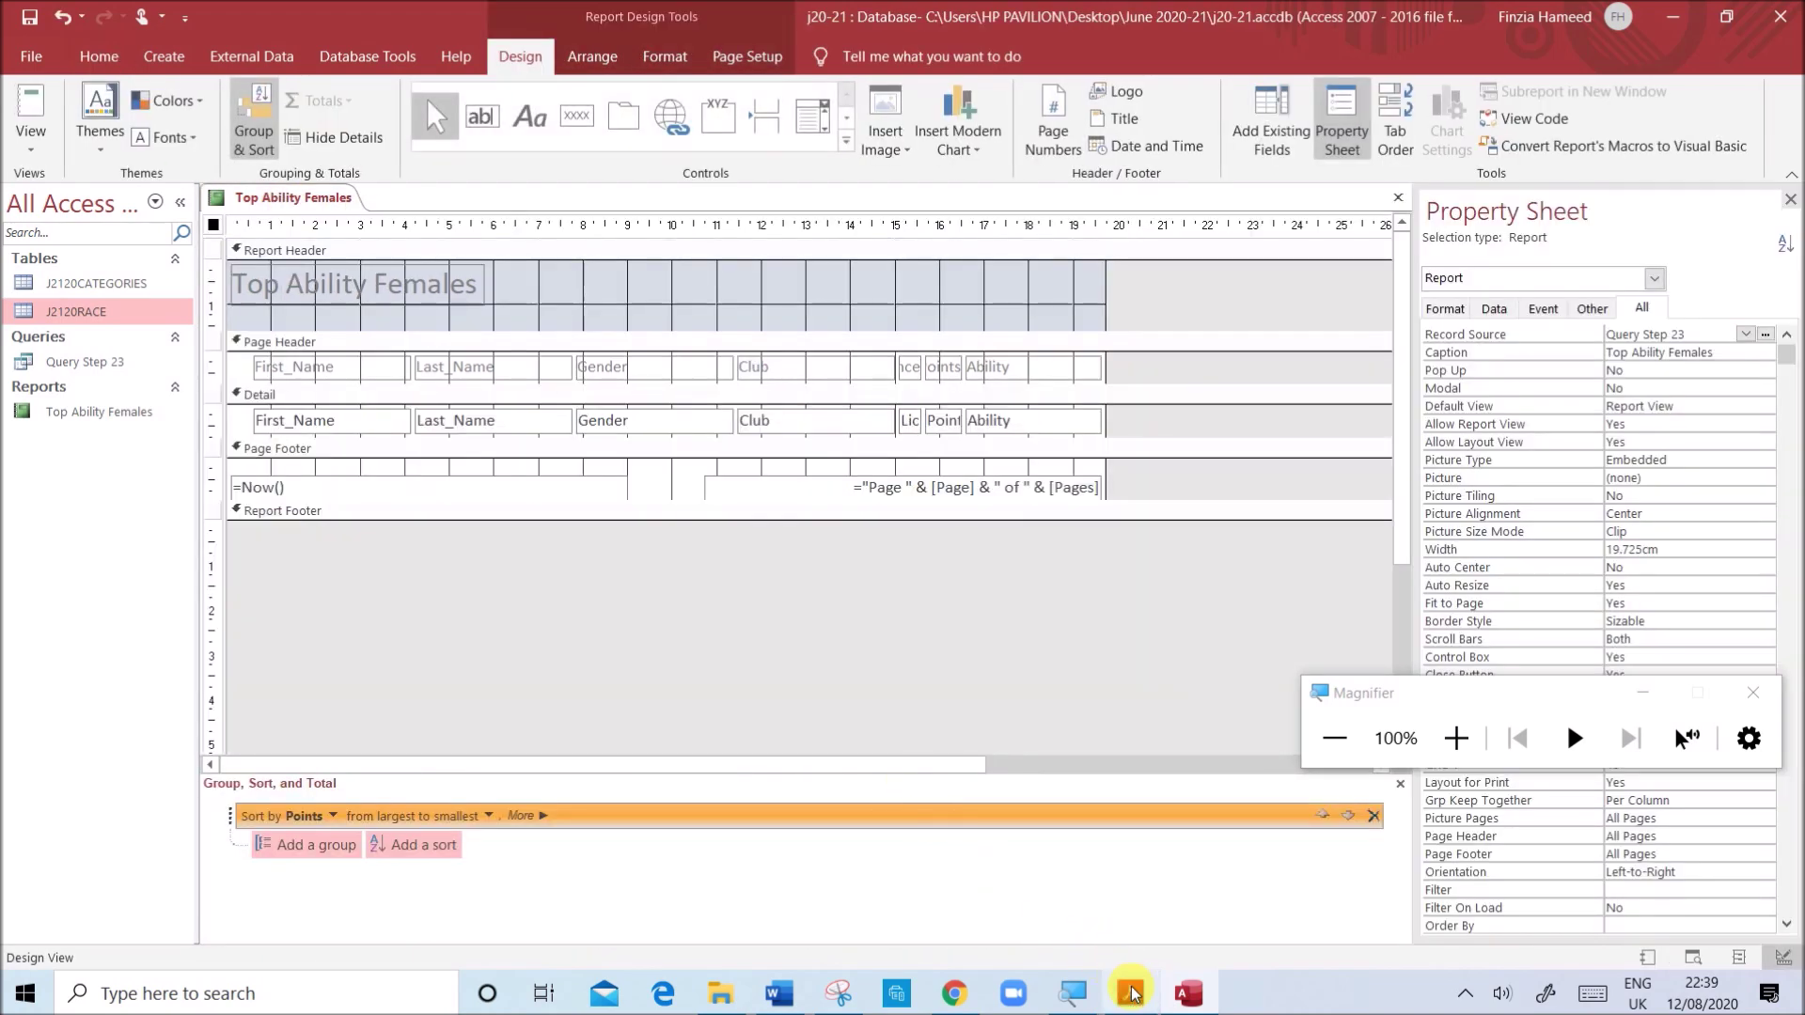
click(1129, 994)
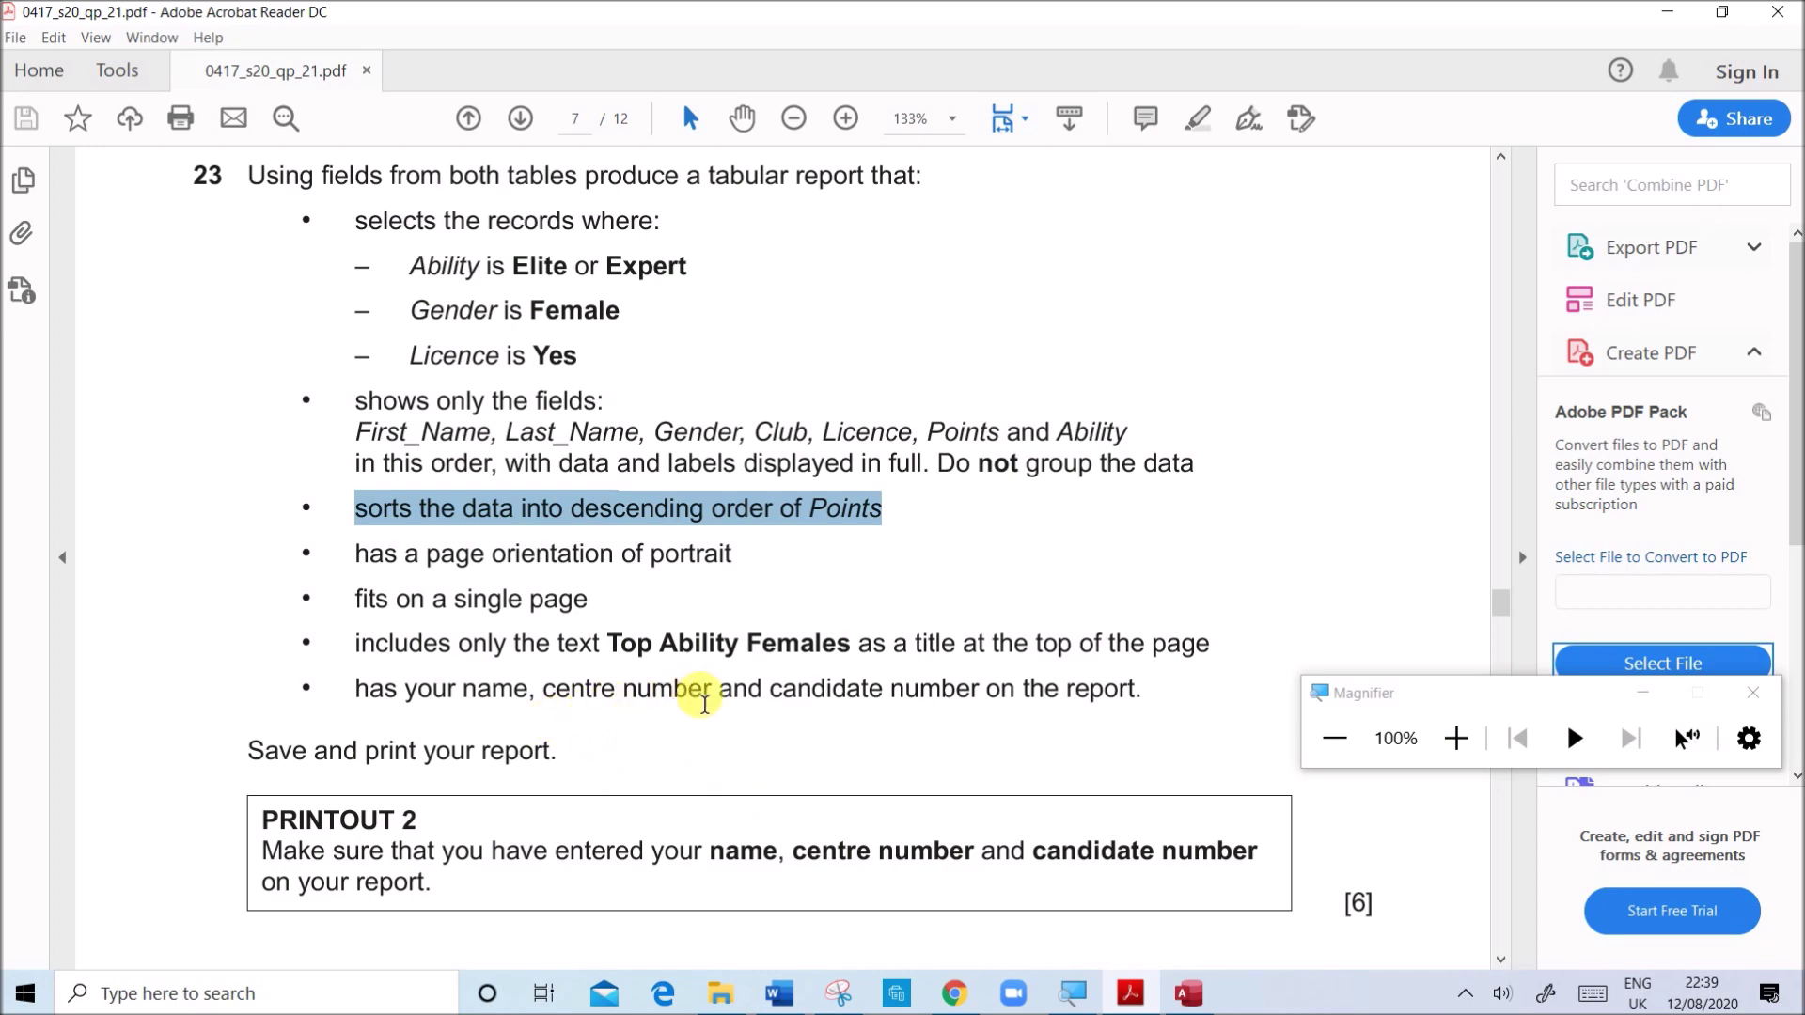
- Return from the exam PDF to the Access report design
click(1188, 994)
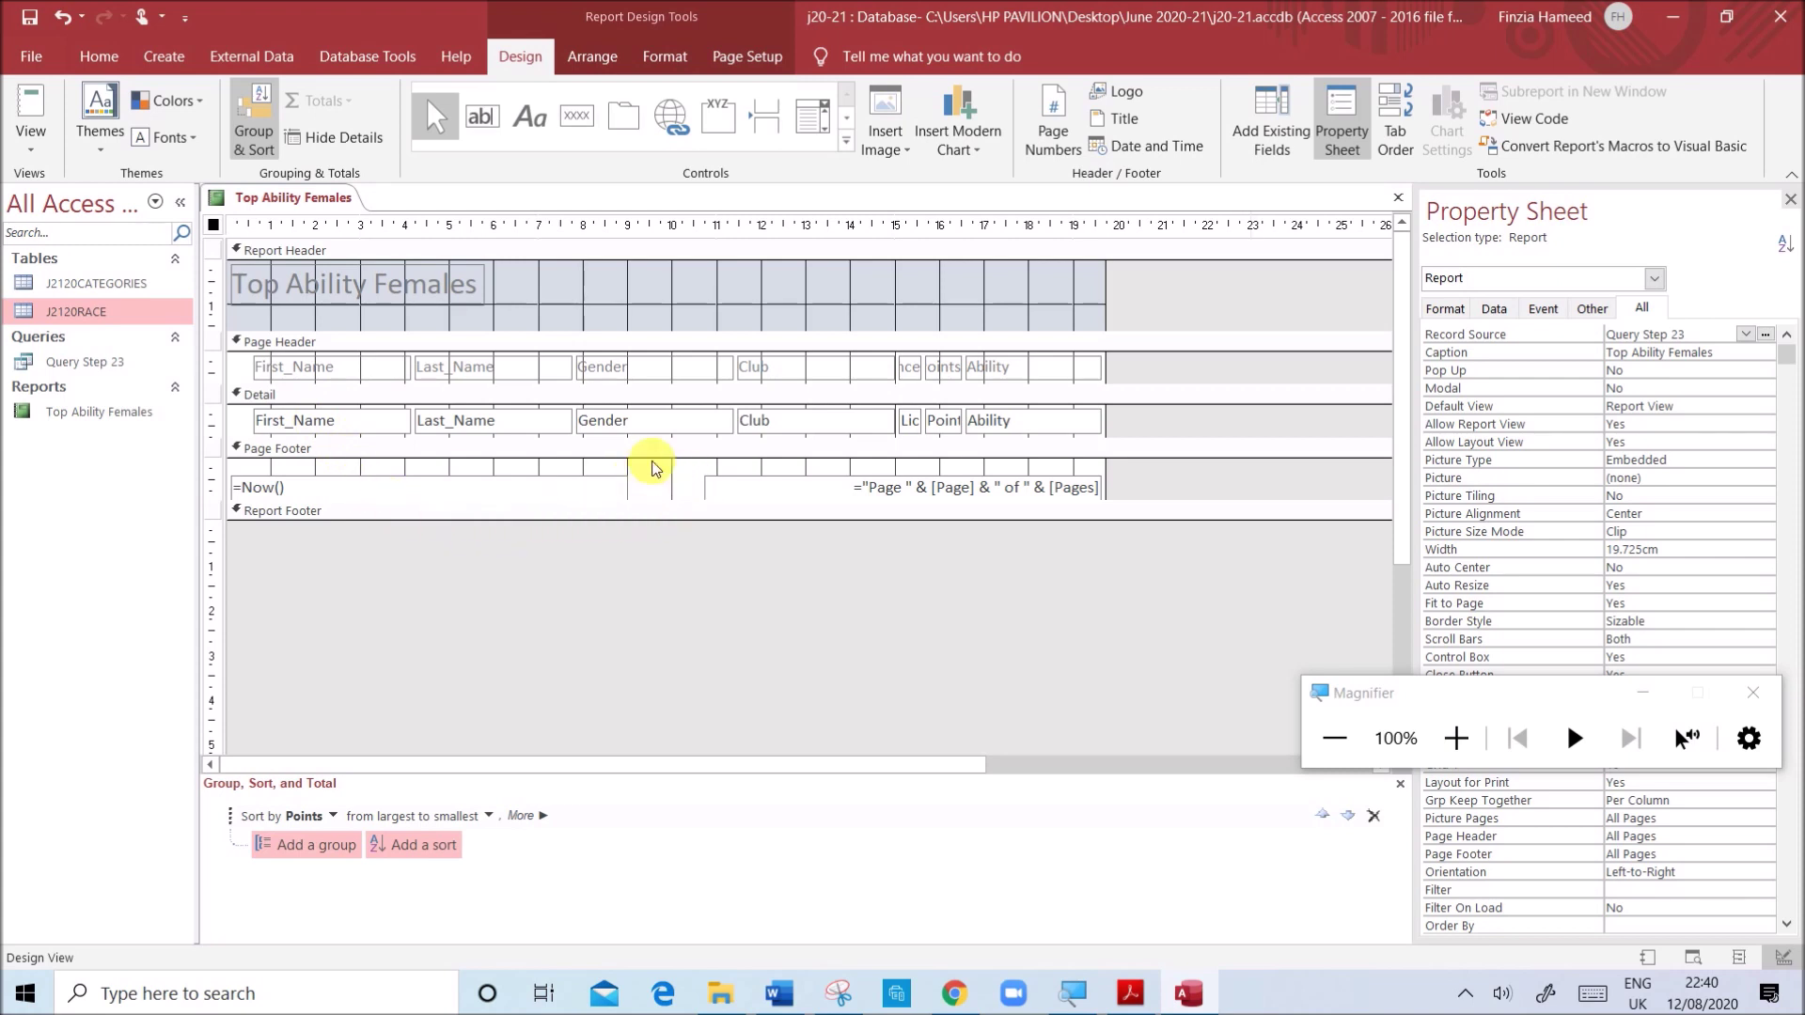
- Replace the page footer's =Now() date with a label holding the candidate's name and numbers
click(621, 484)
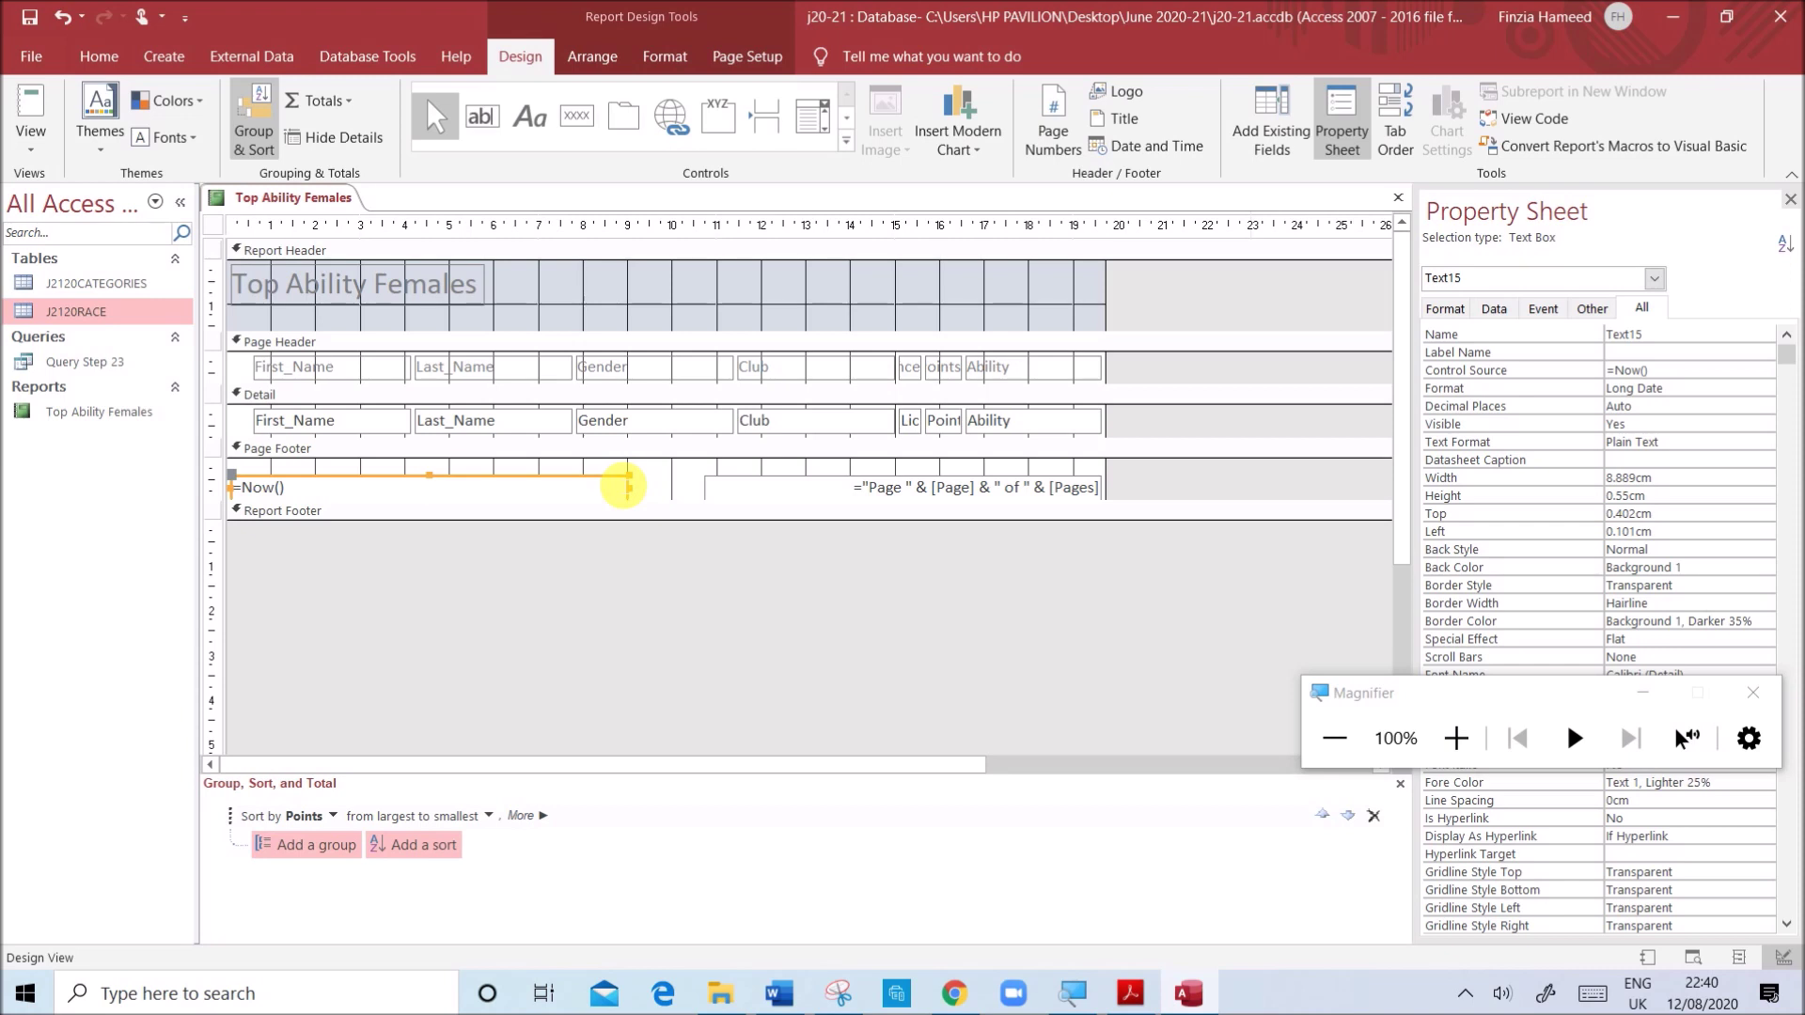
key(Delete)
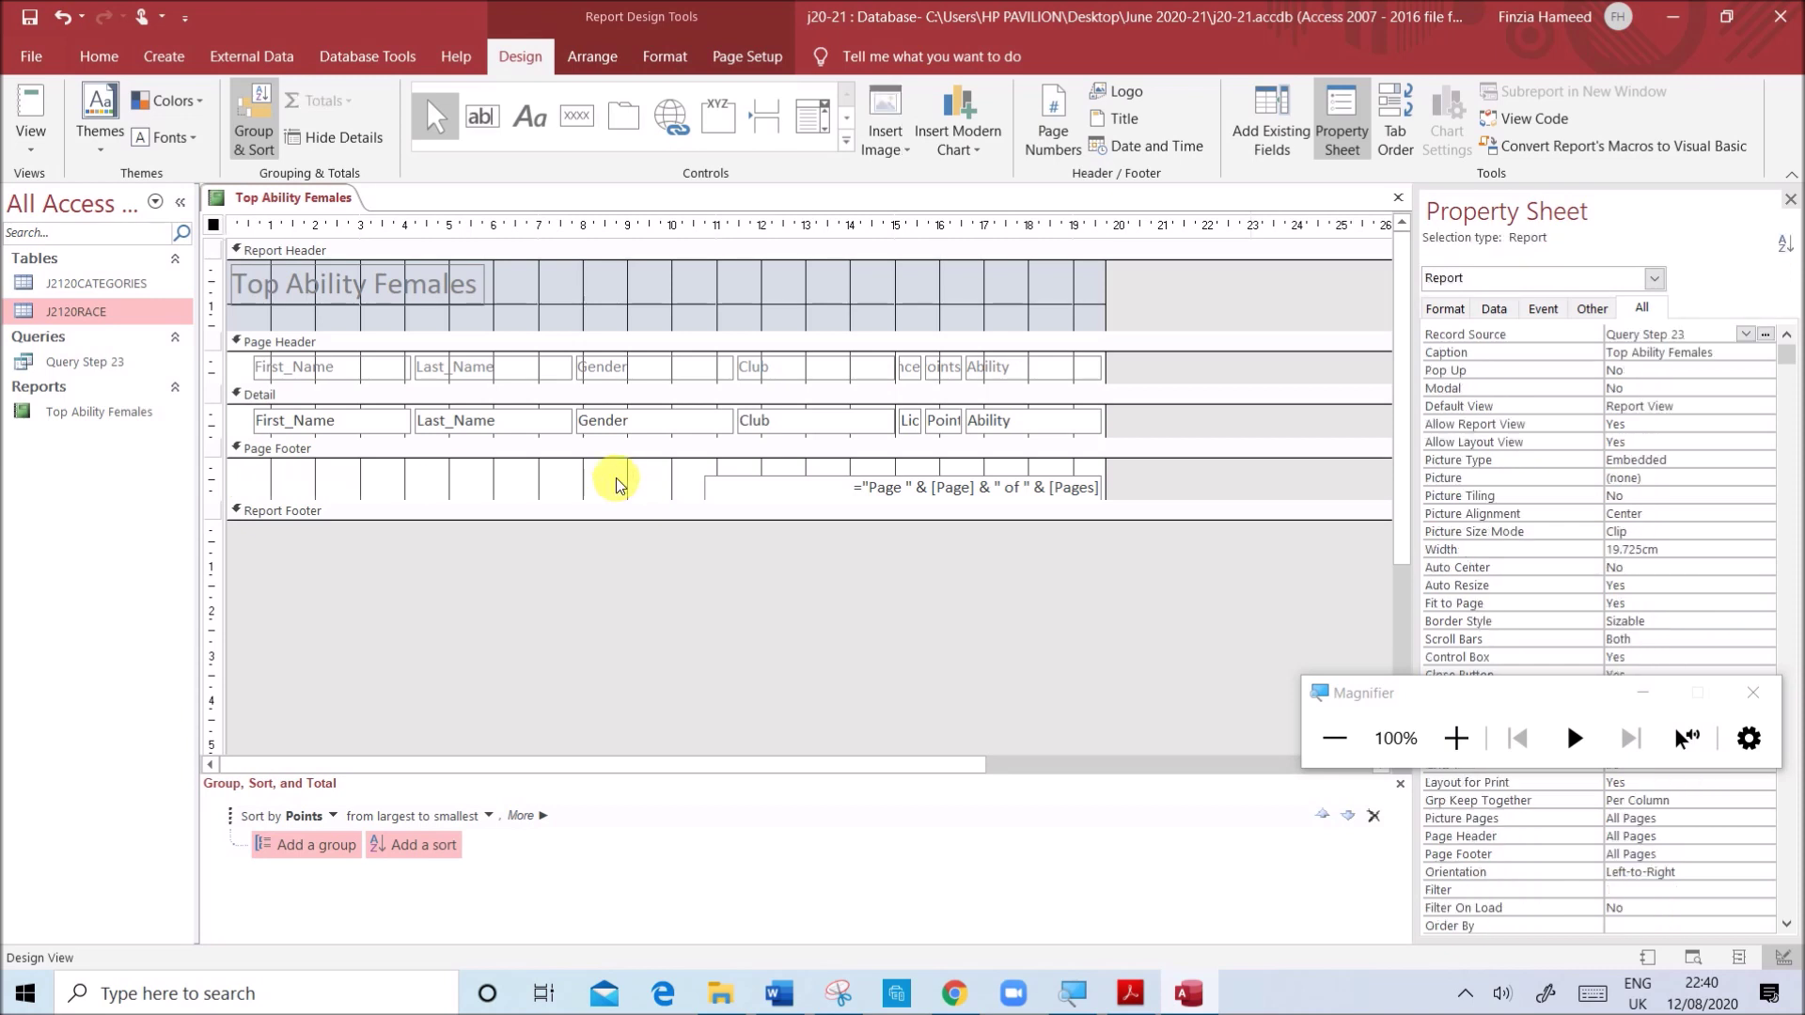
click(535, 123)
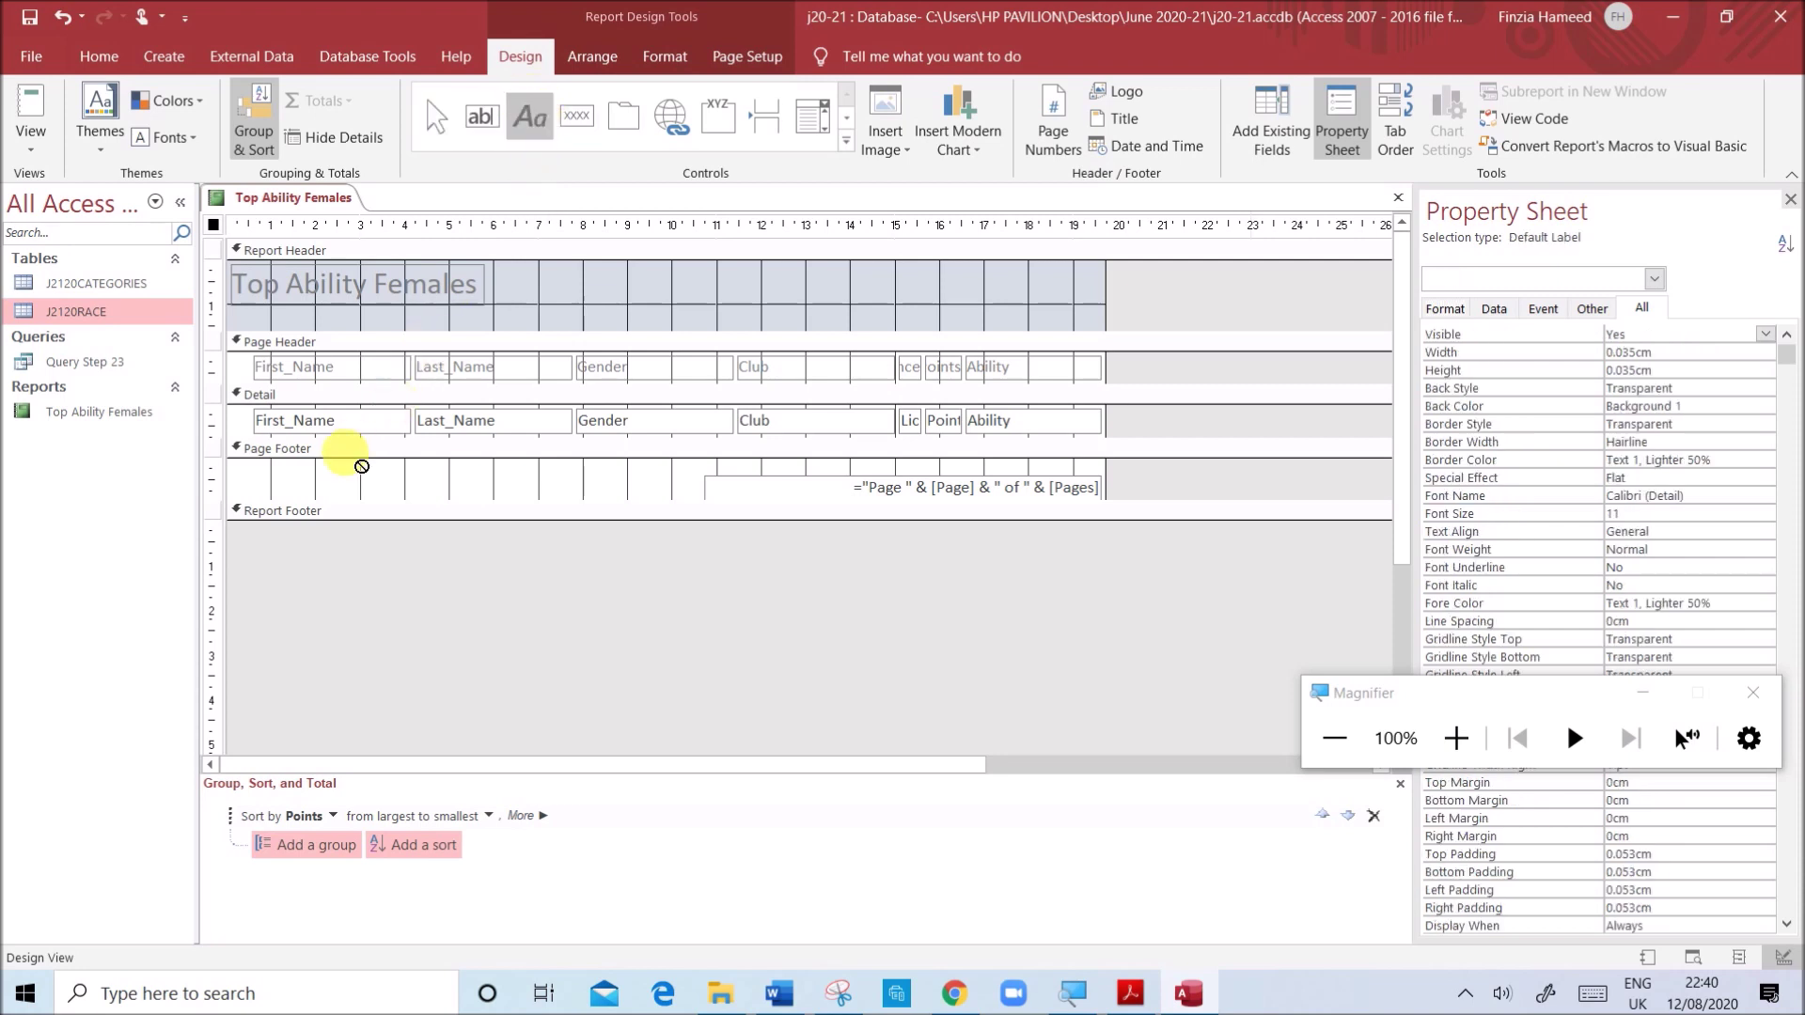
drag(252, 468, 507, 493)
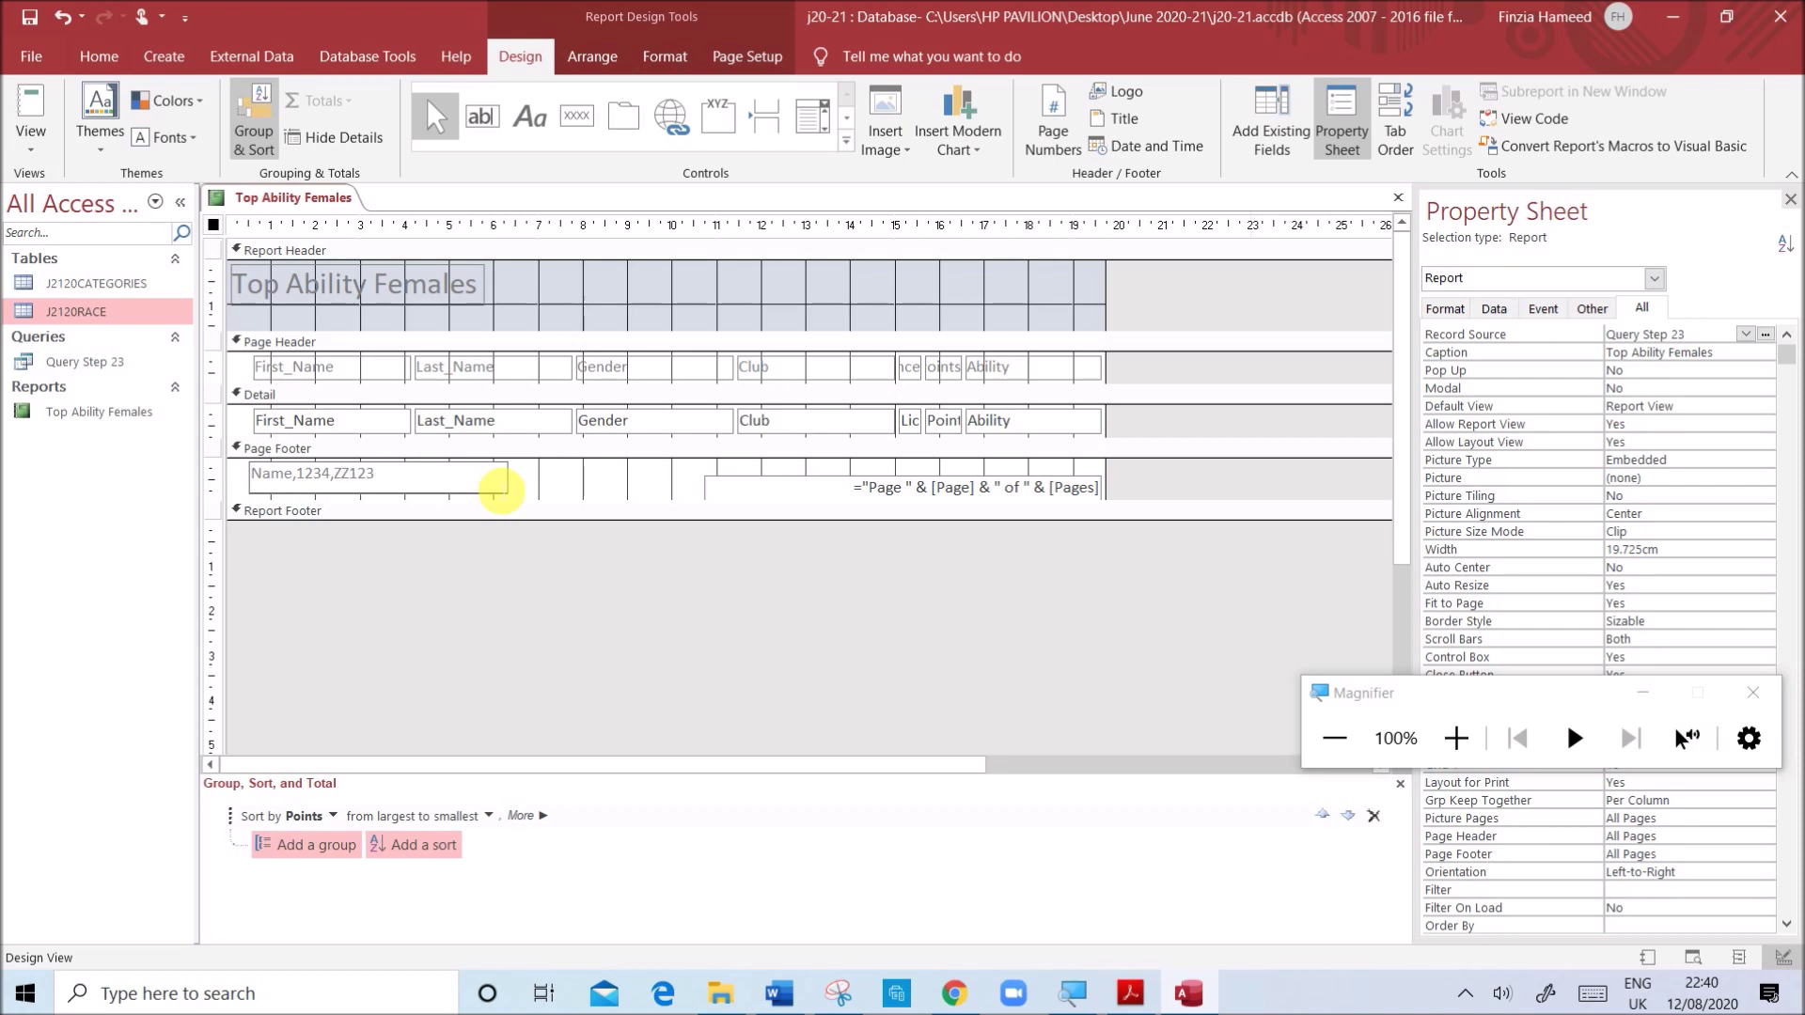
click(567, 487)
key(ctrl+a)
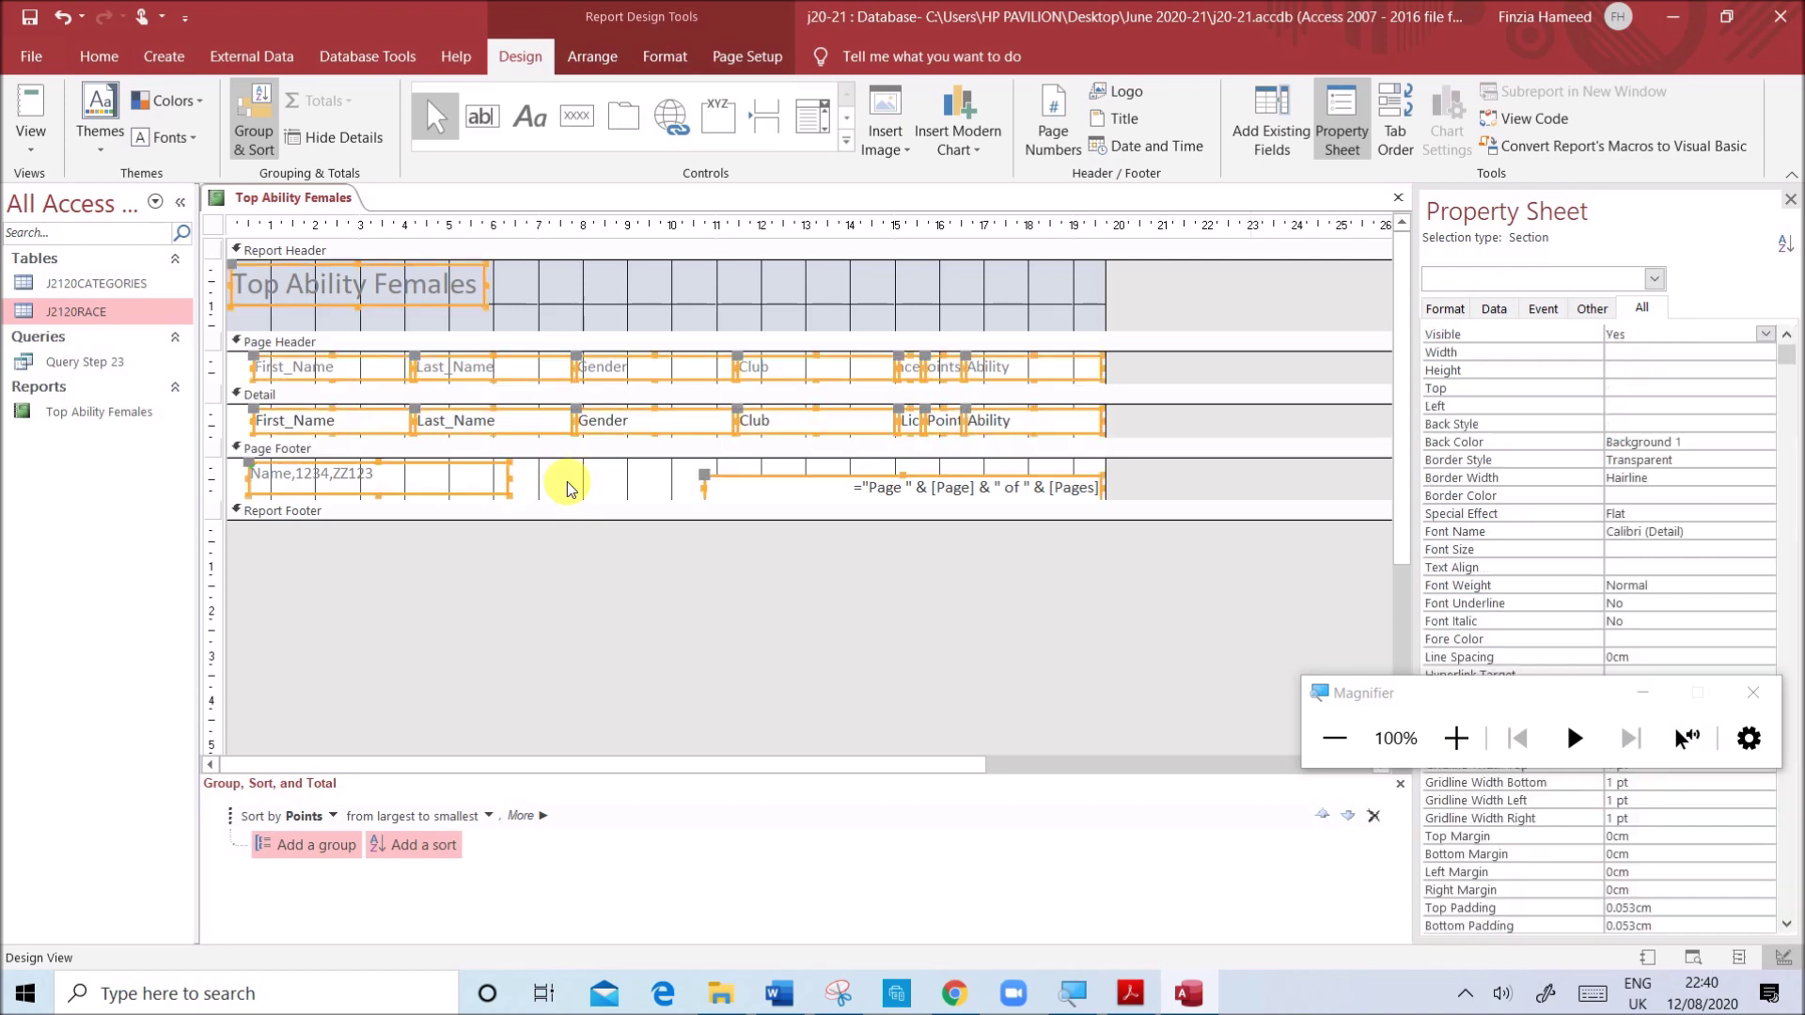
- Set all report text to Automatic black font colour, undoing a trial black background
click(98, 59)
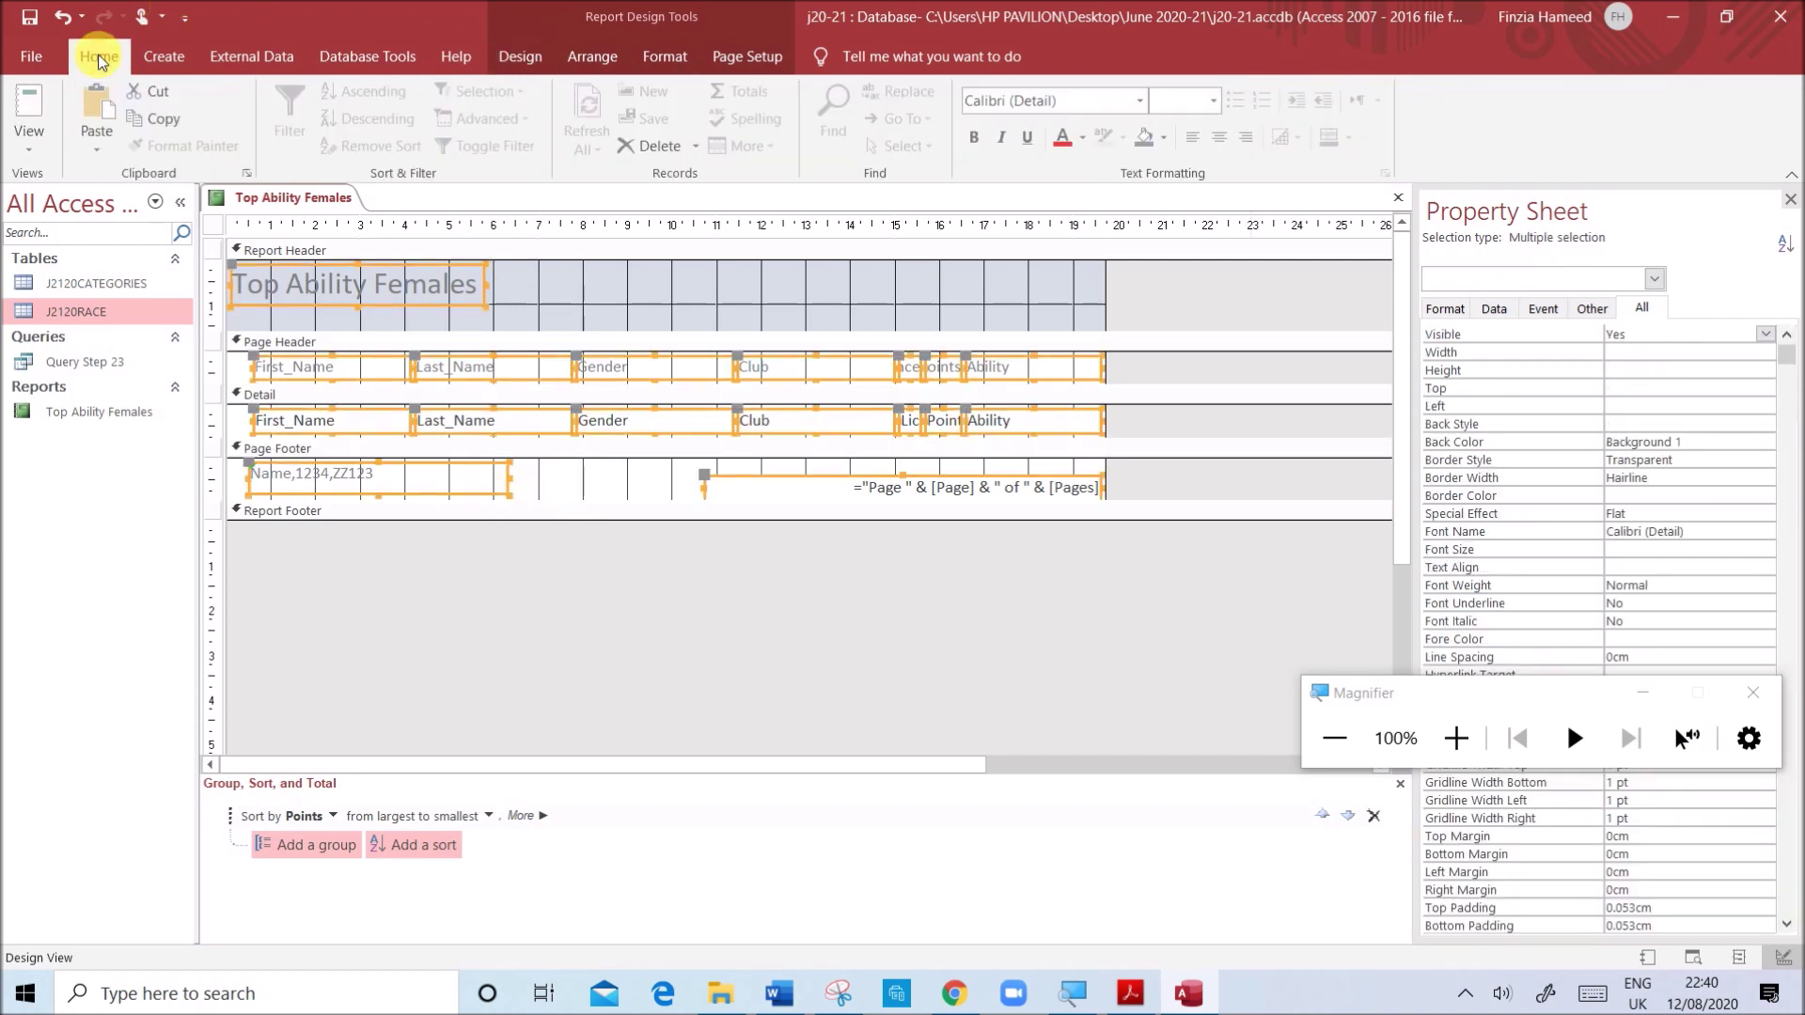
click(1168, 138)
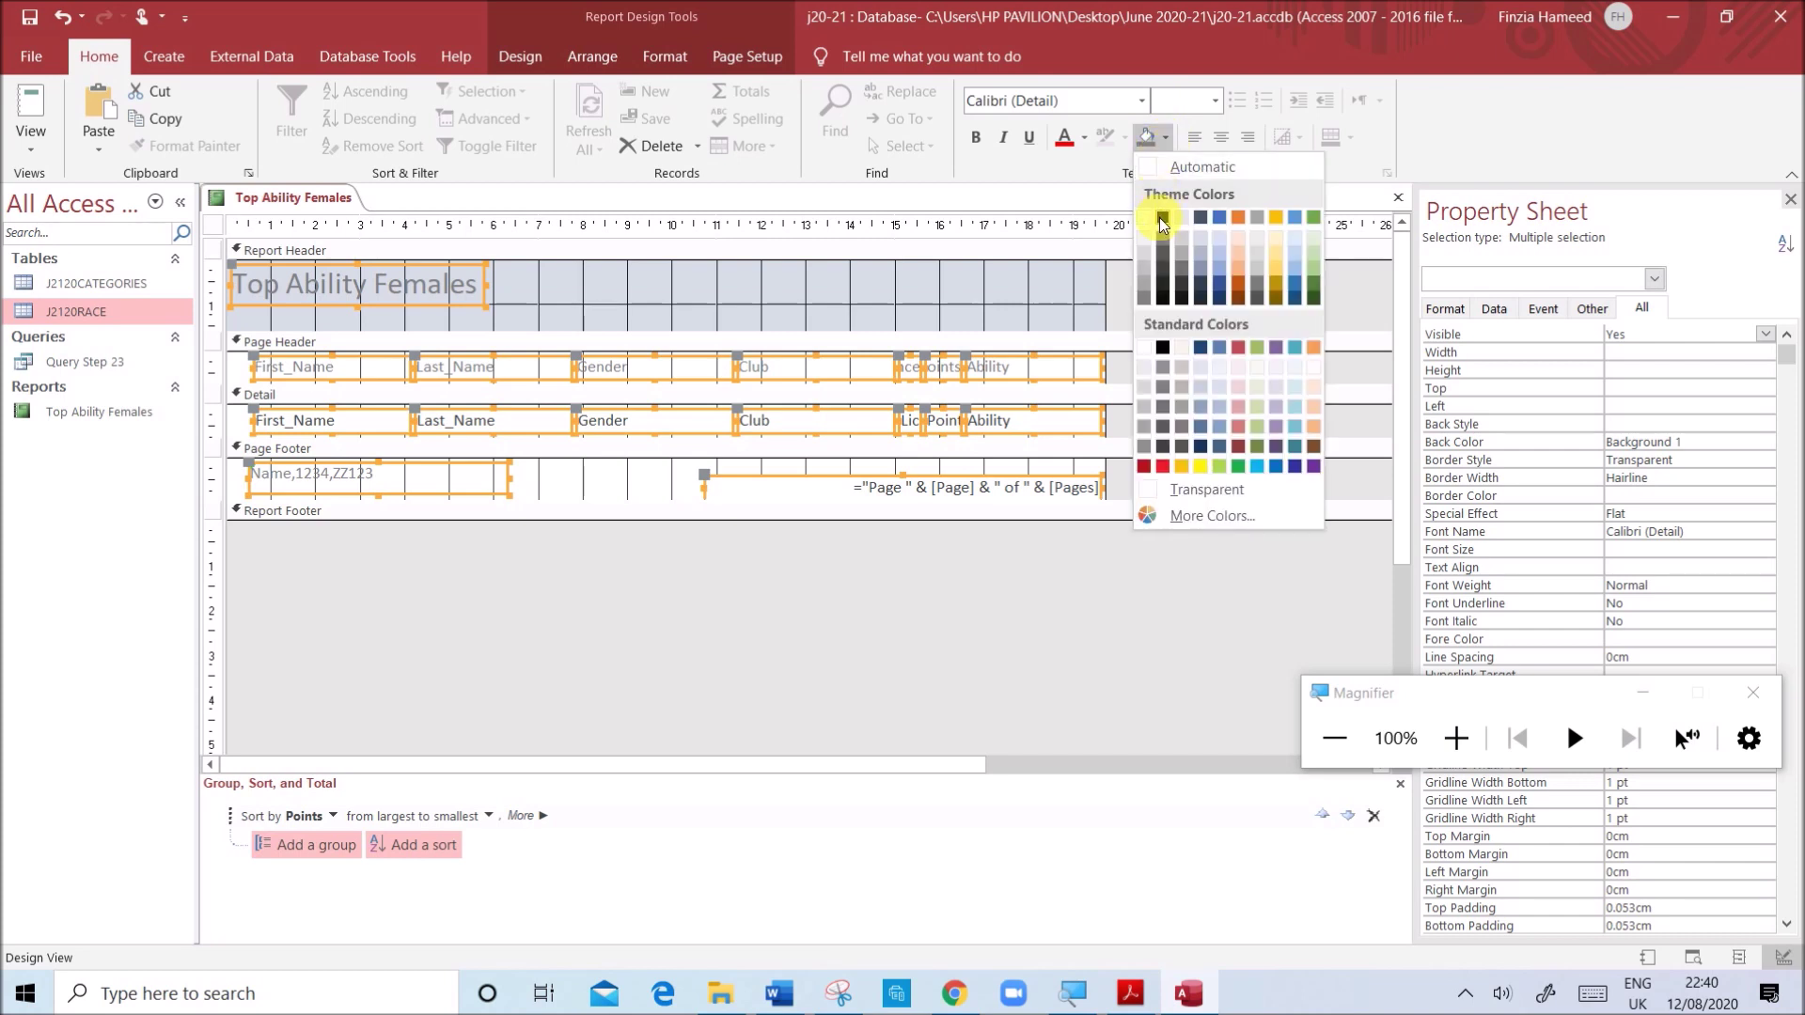
click(1168, 223)
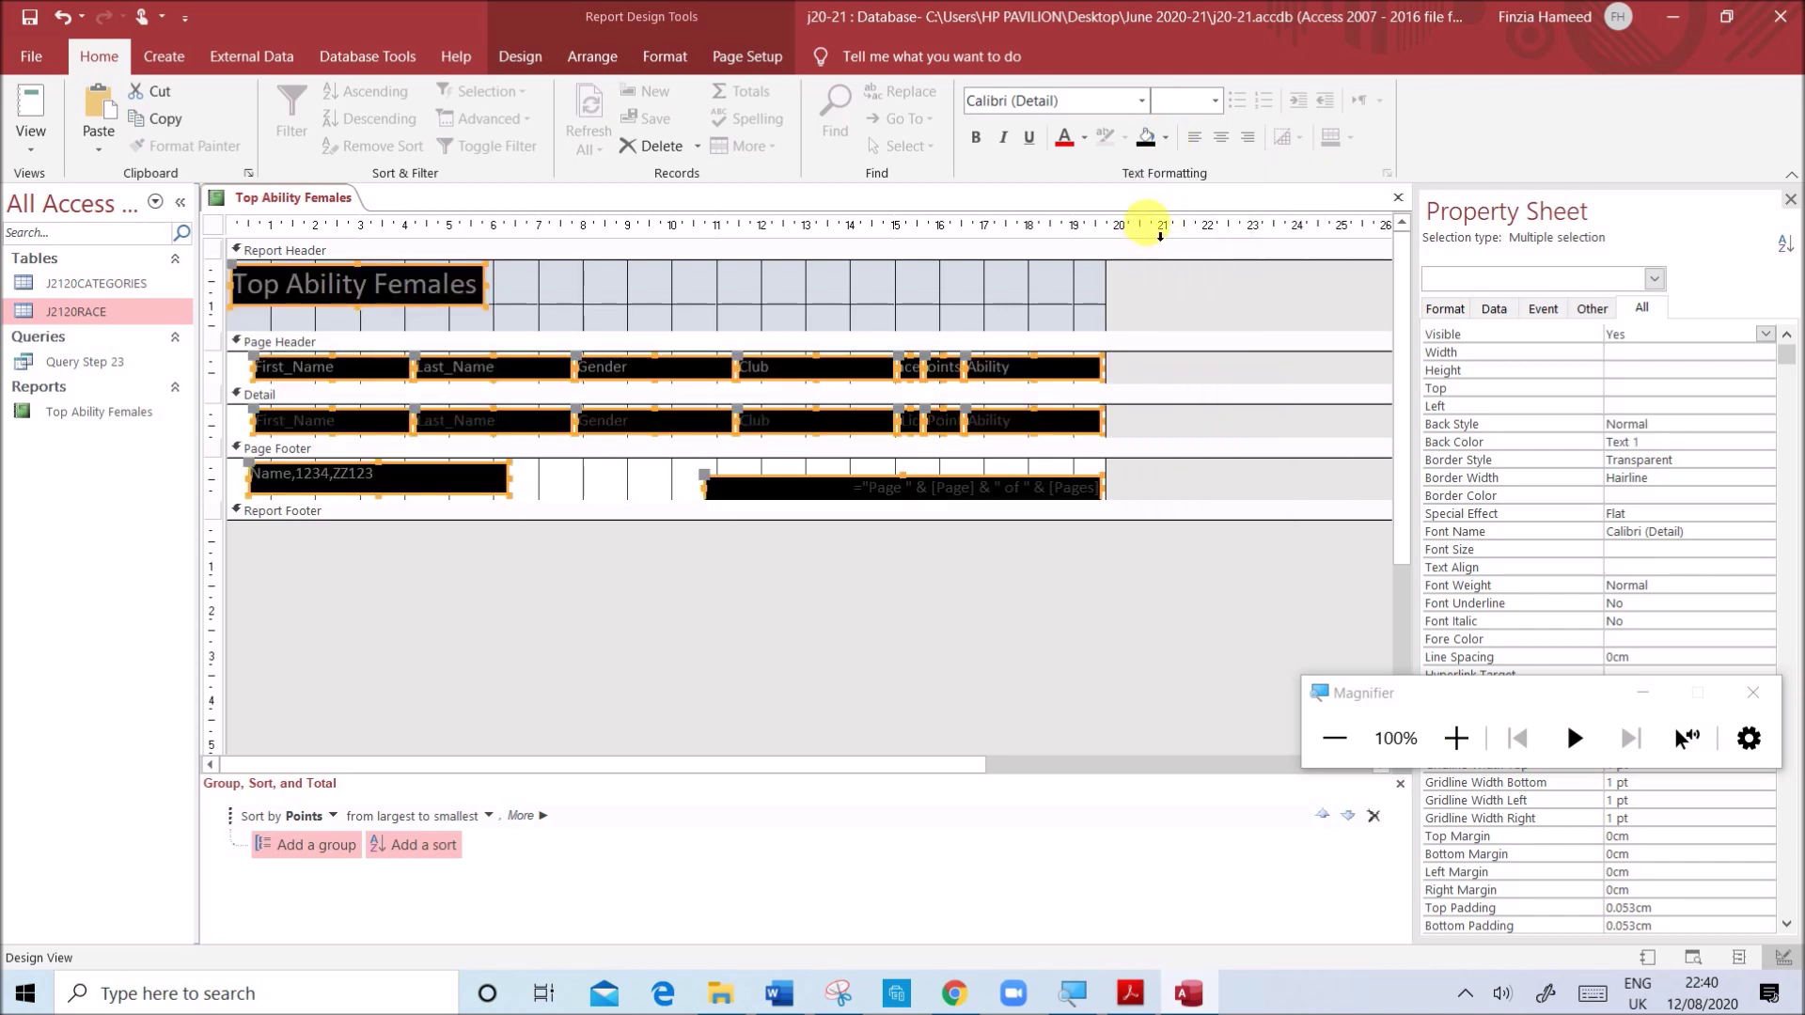
key(ctrl+z)
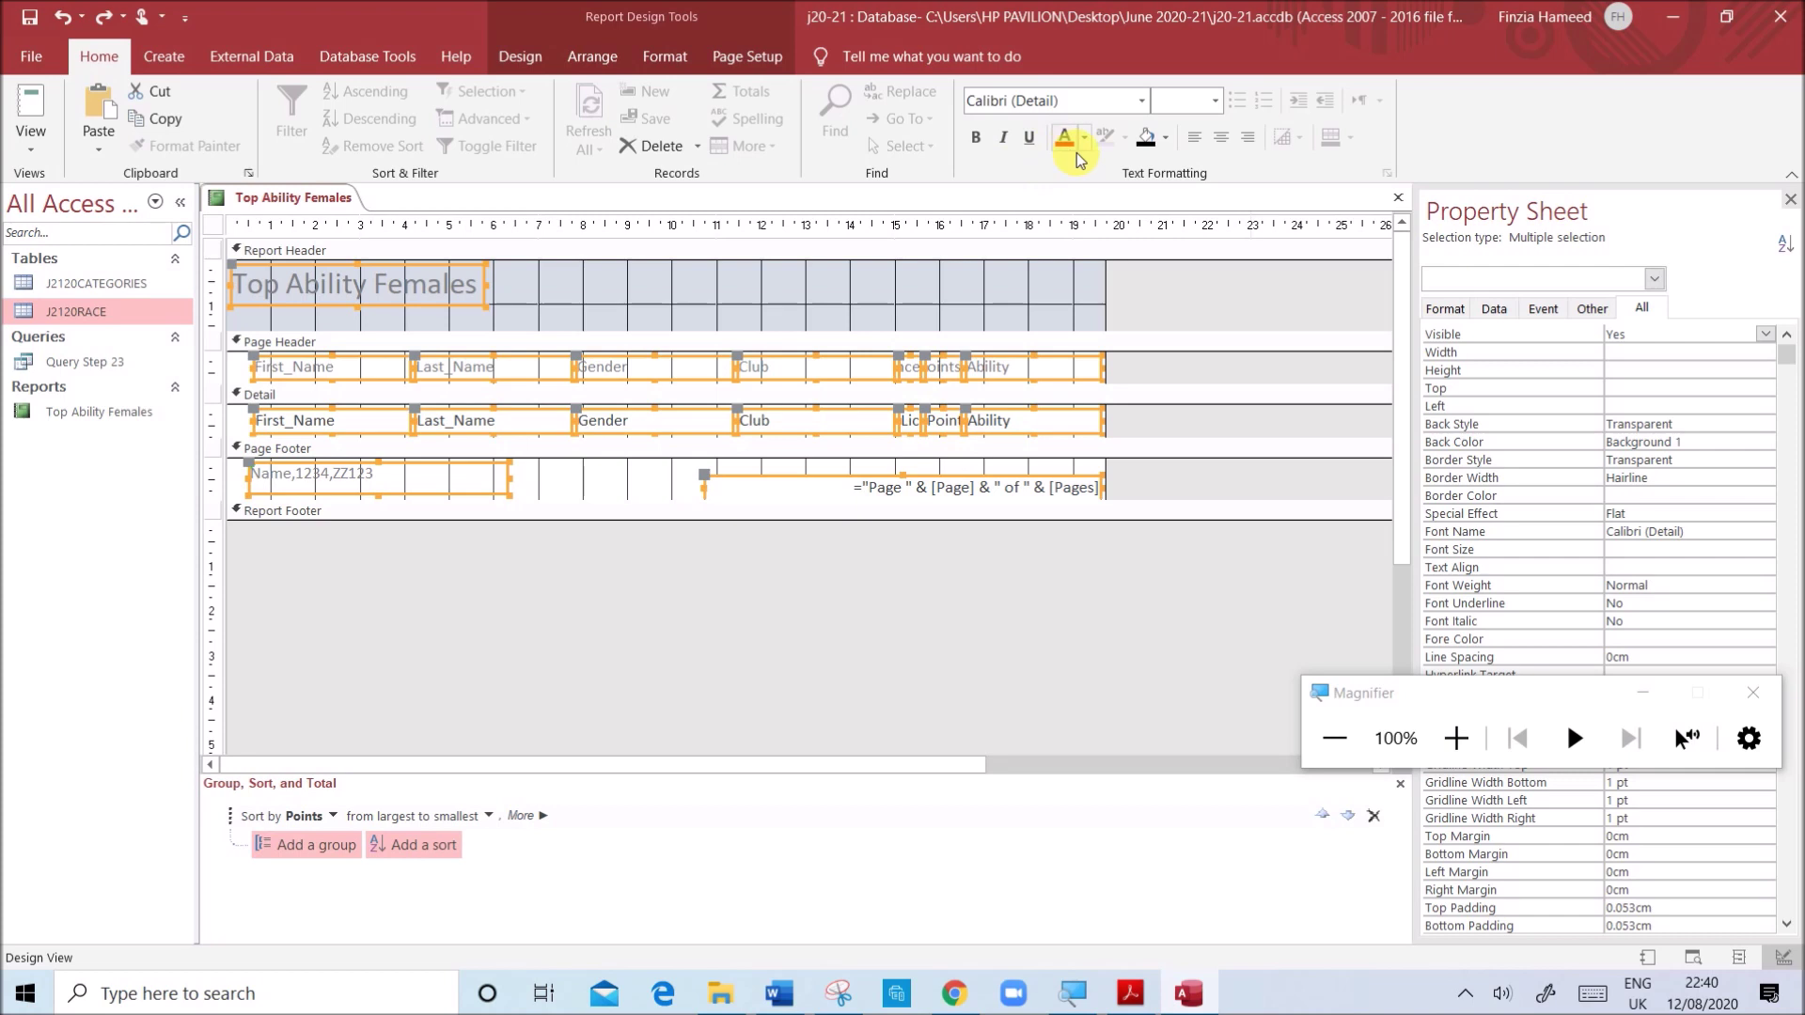
click(1084, 141)
click(1080, 172)
click(1130, 299)
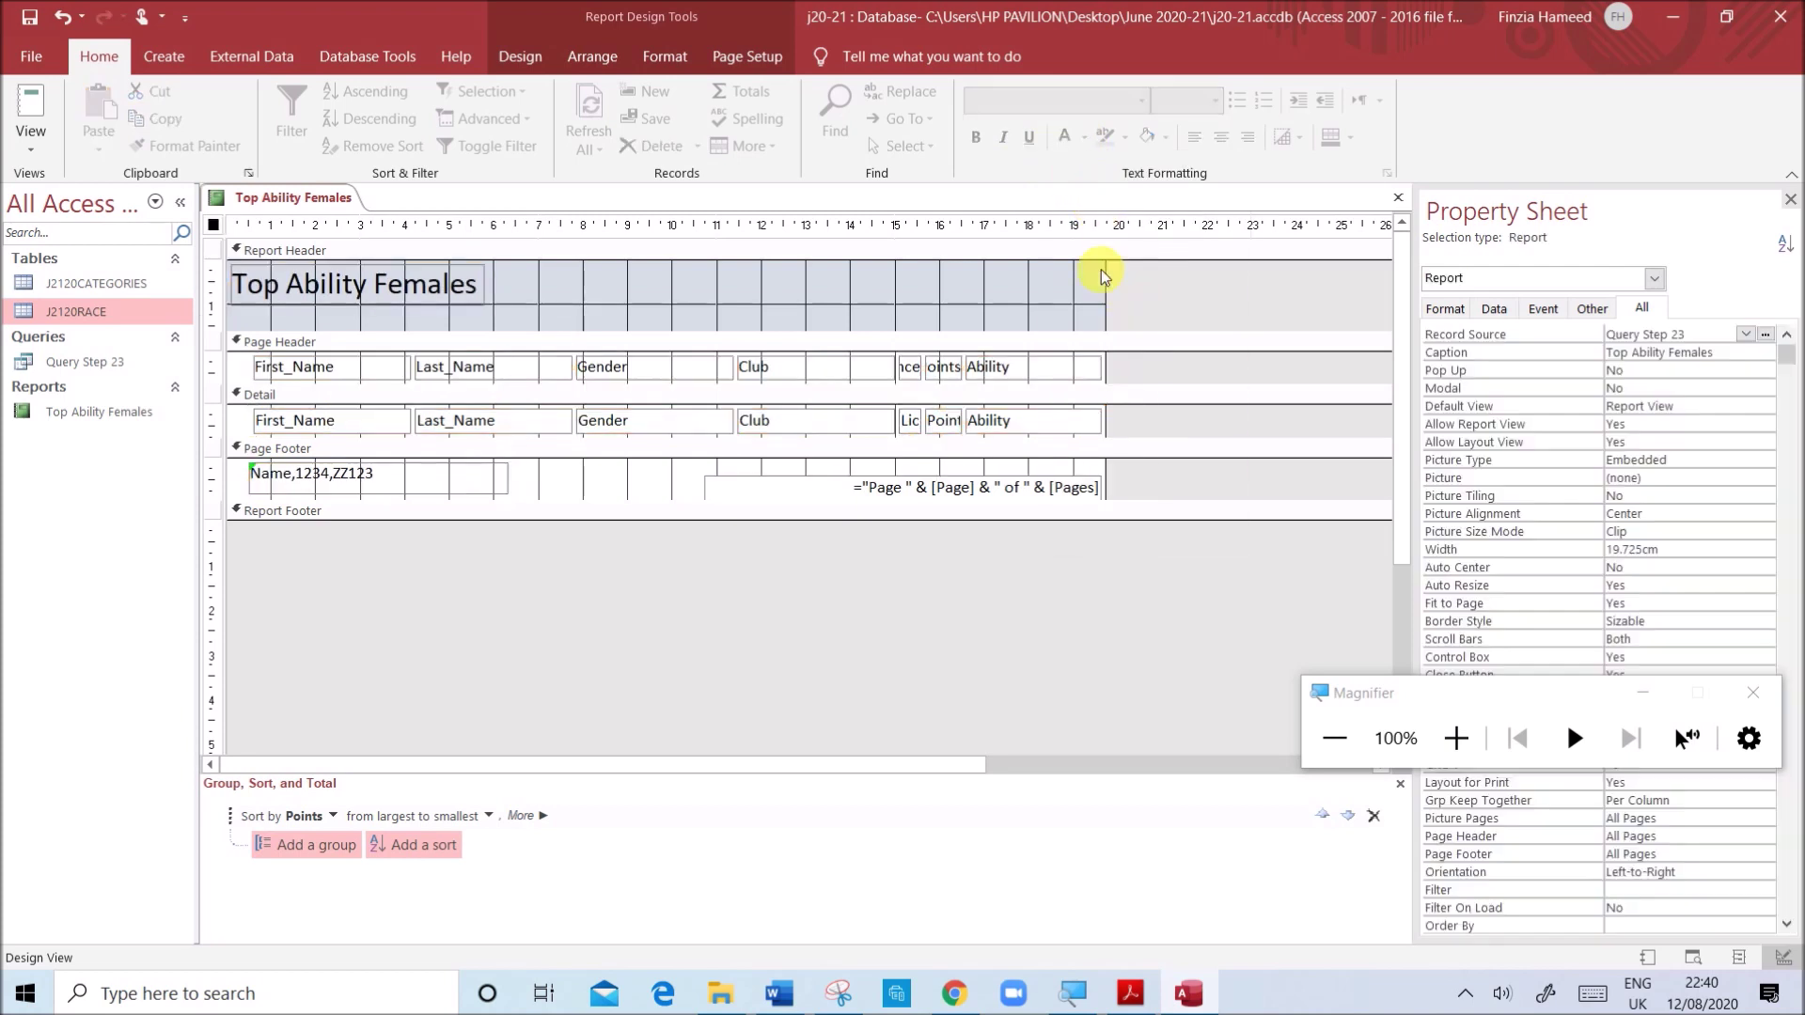
right_click(325, 199)
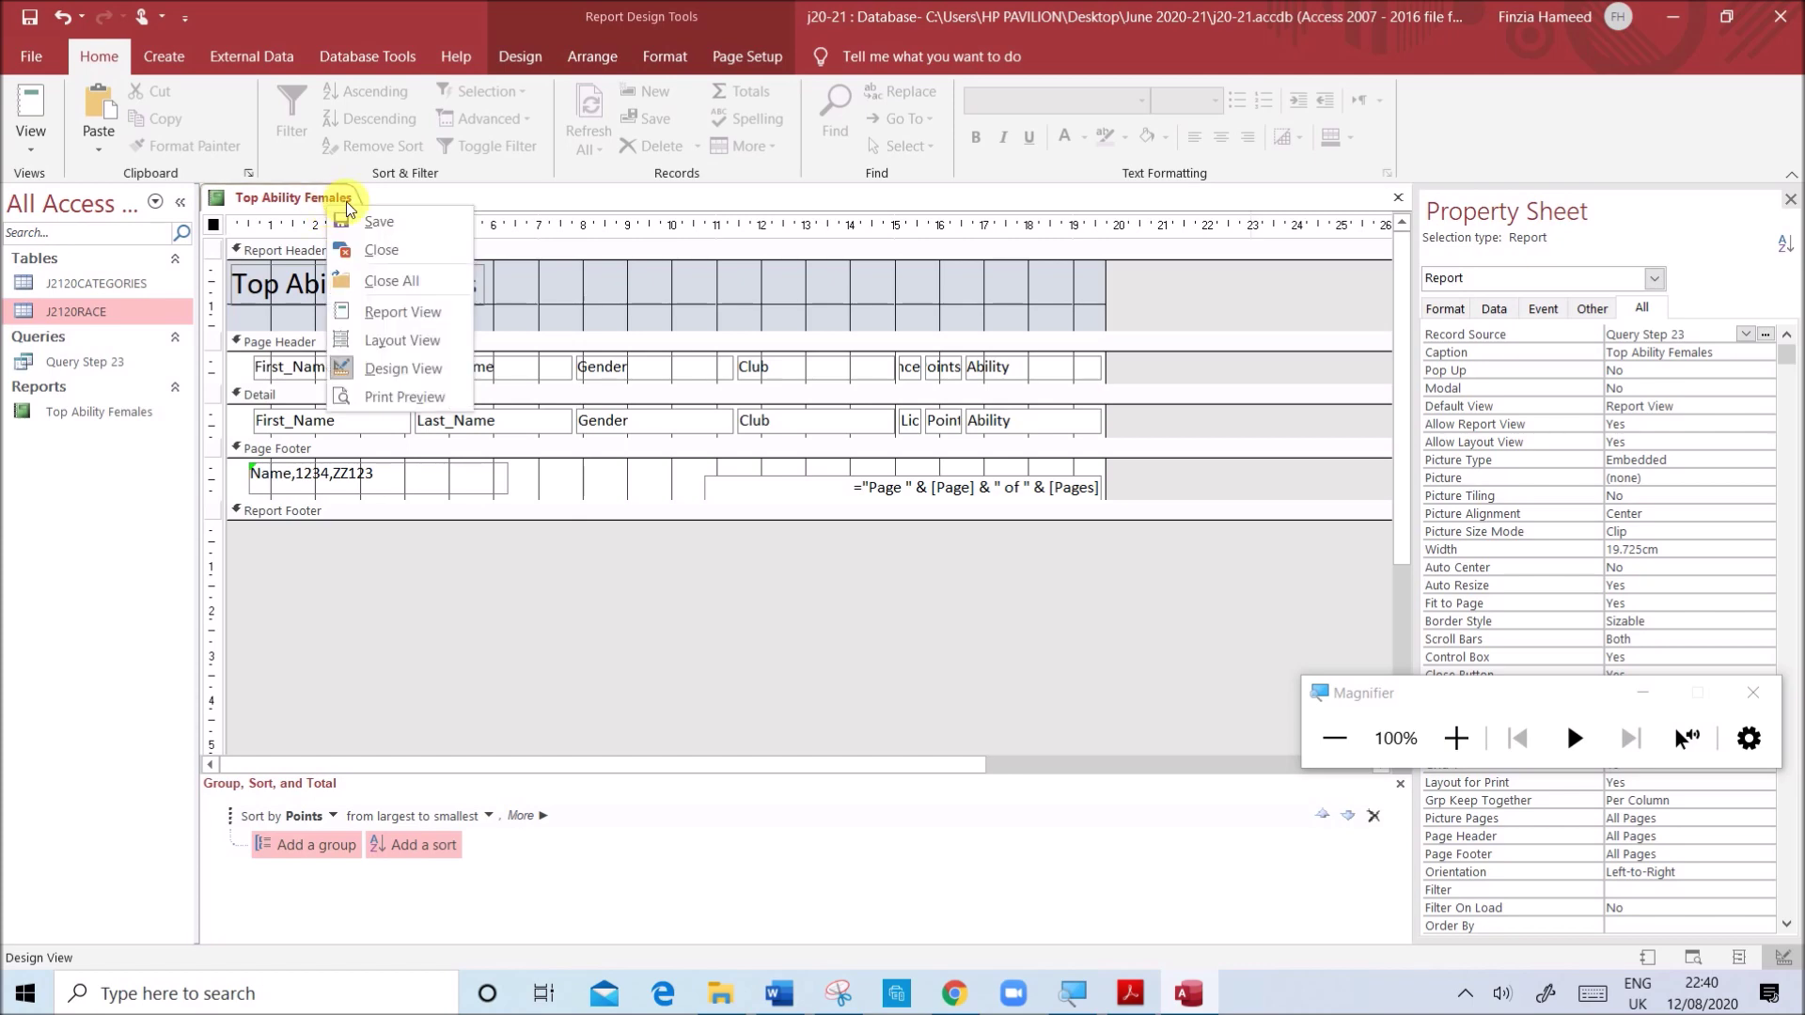
- Show Top Ability Females in Layout View and close the Group, Sort and Total pane
click(406, 349)
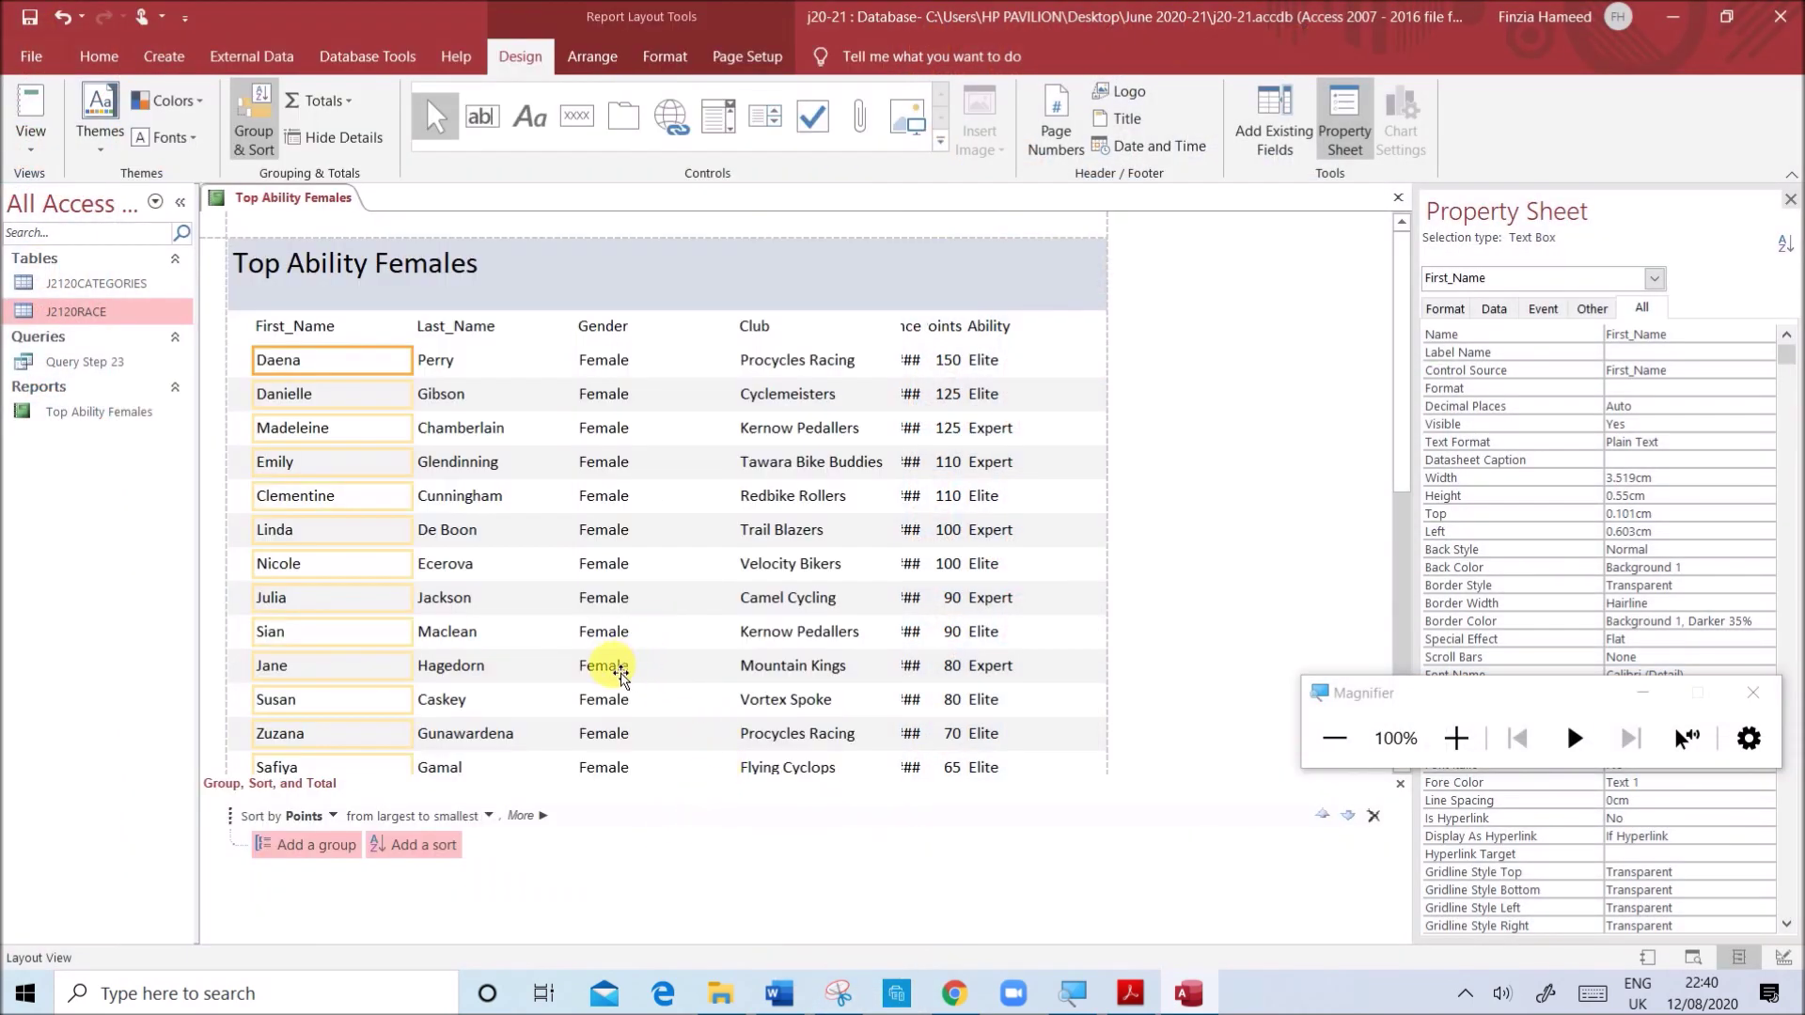
right_click(316, 200)
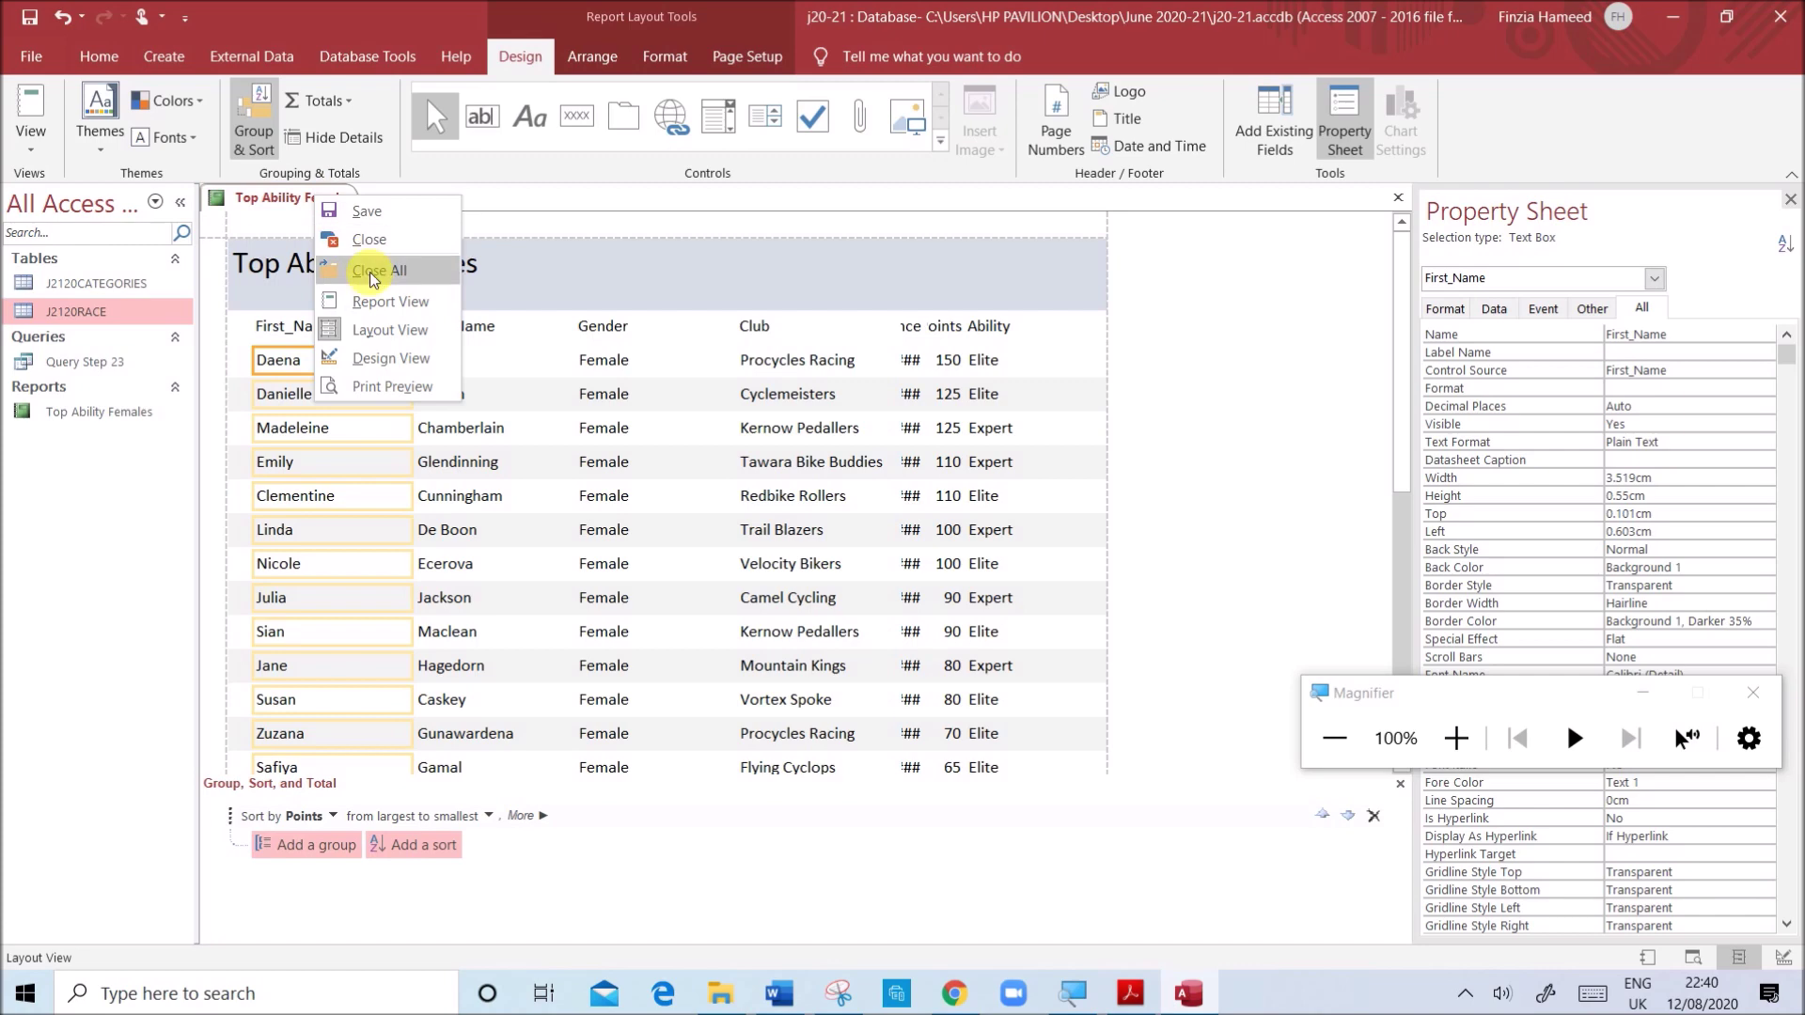
click(393, 331)
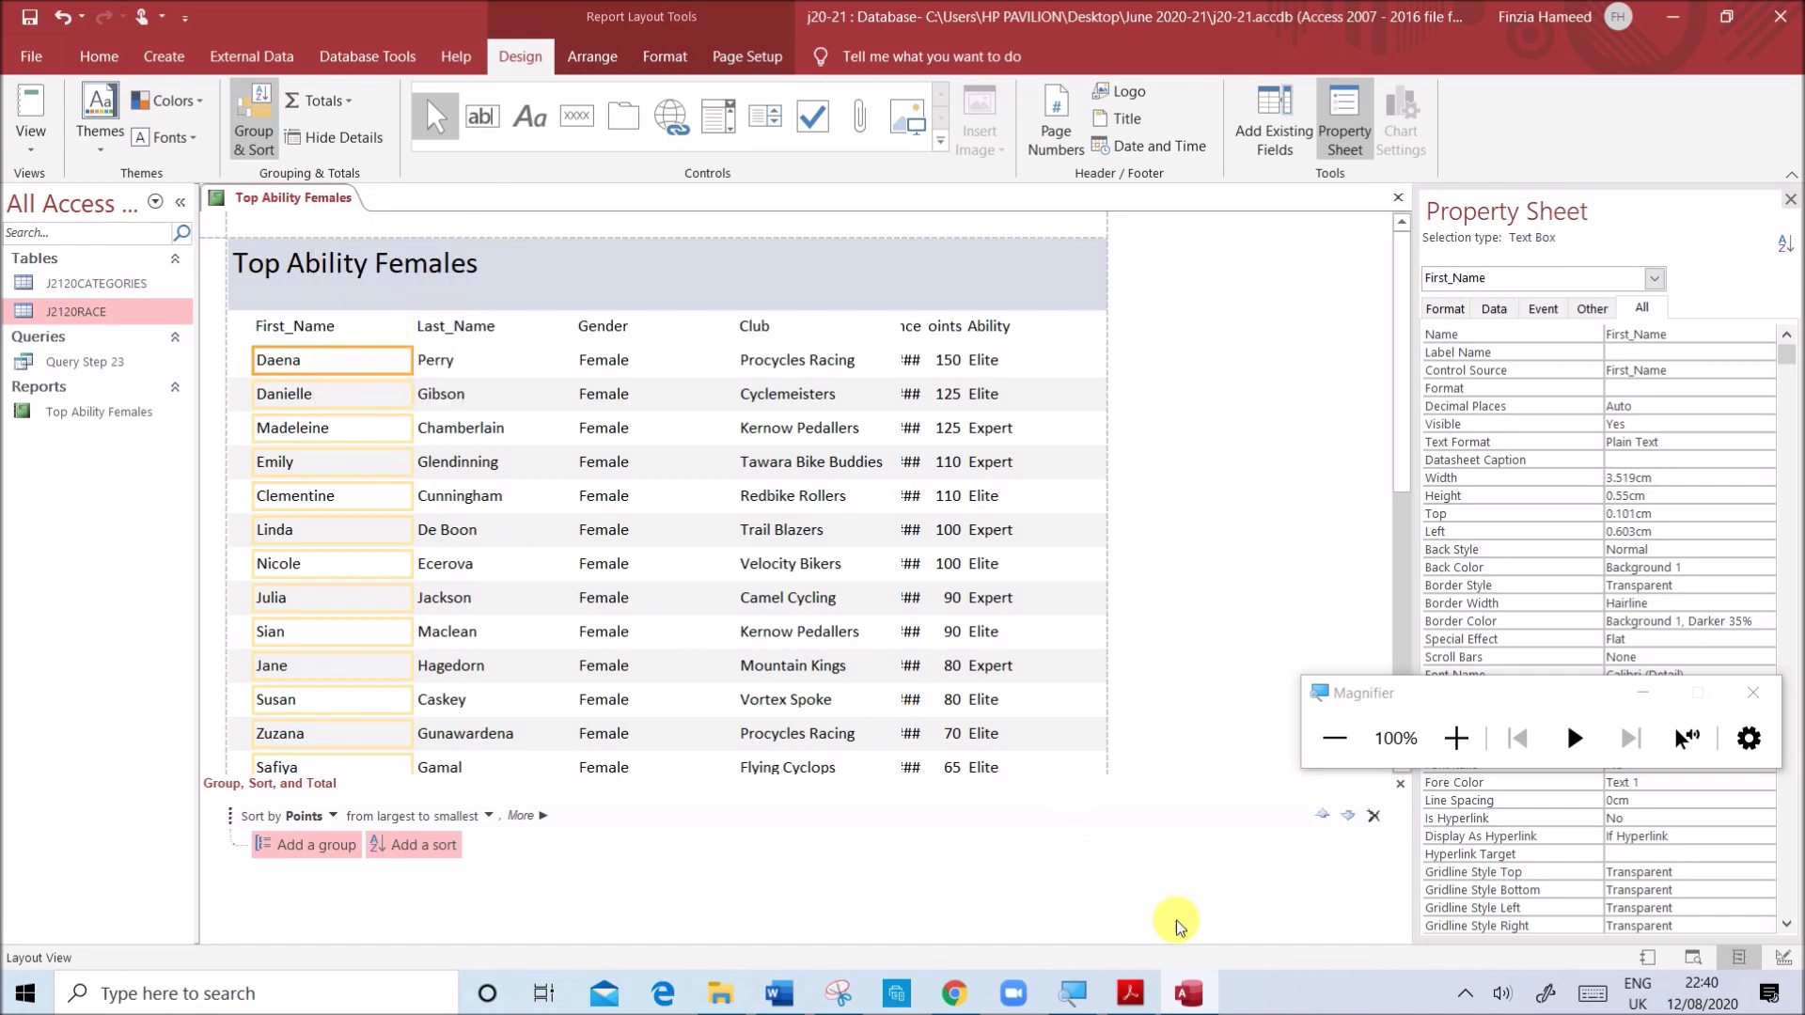
click(1399, 784)
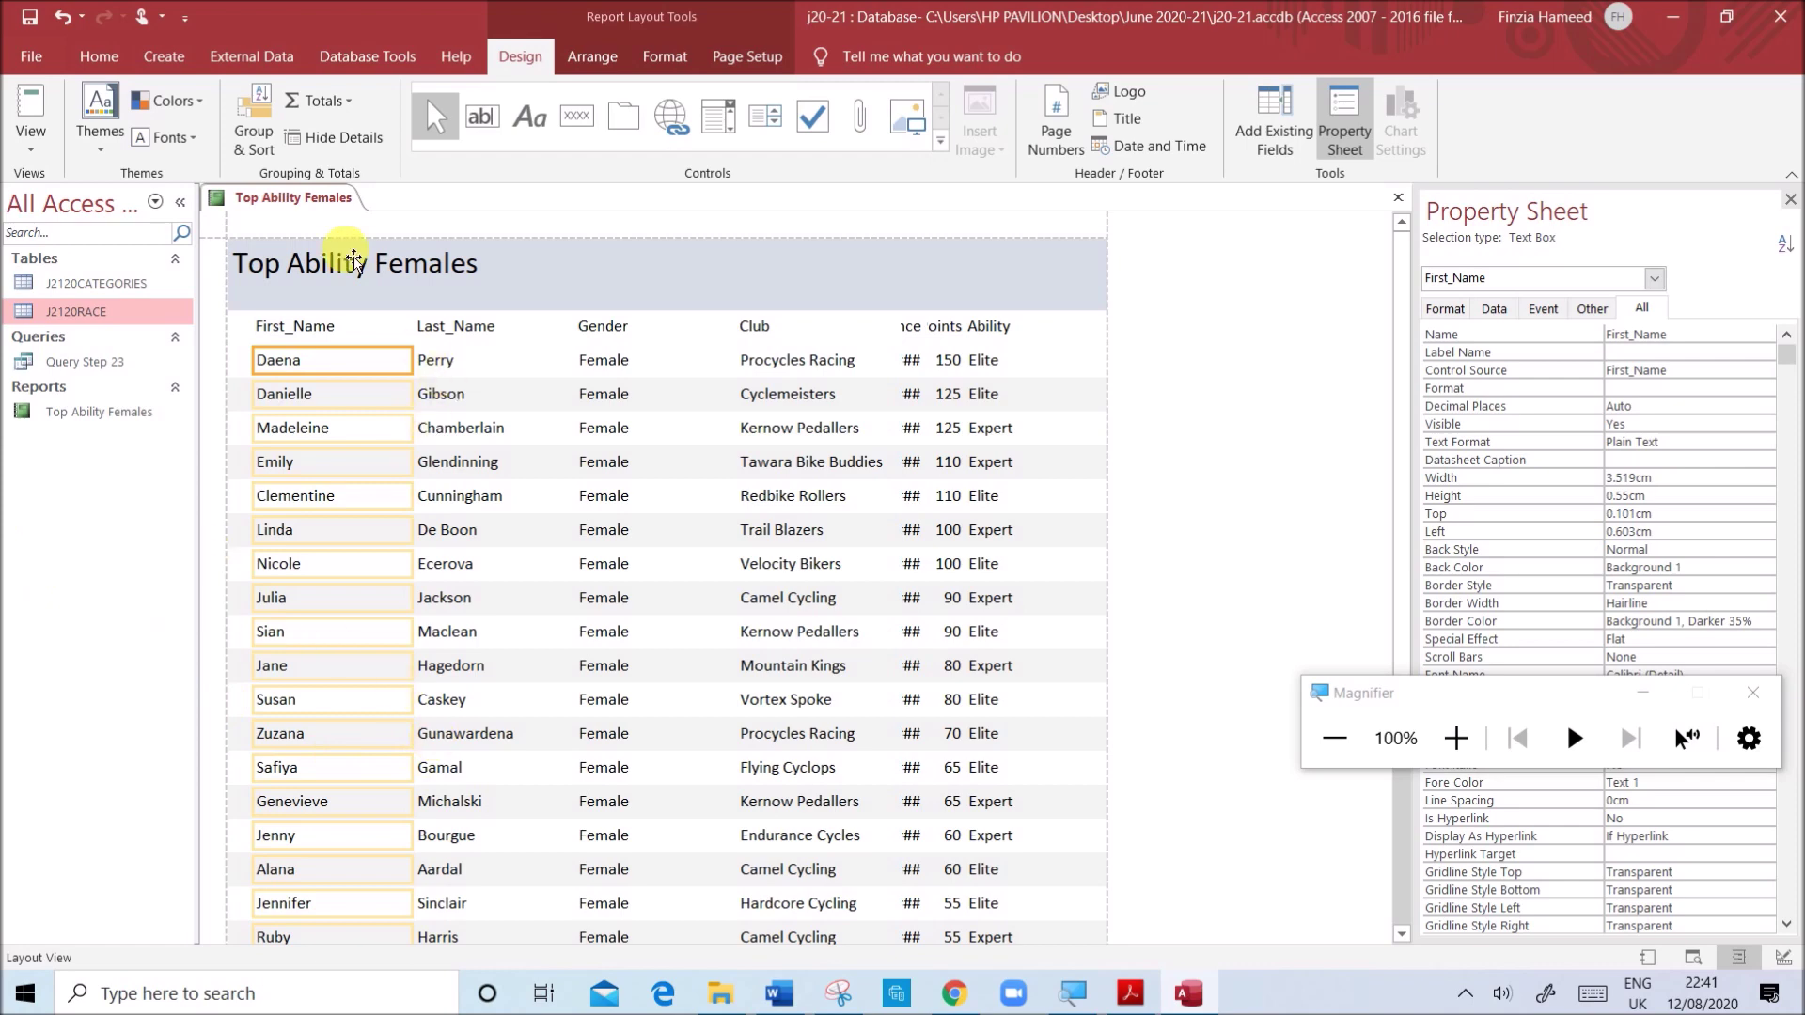
- Narrow the Last_Name column
click(315, 328)
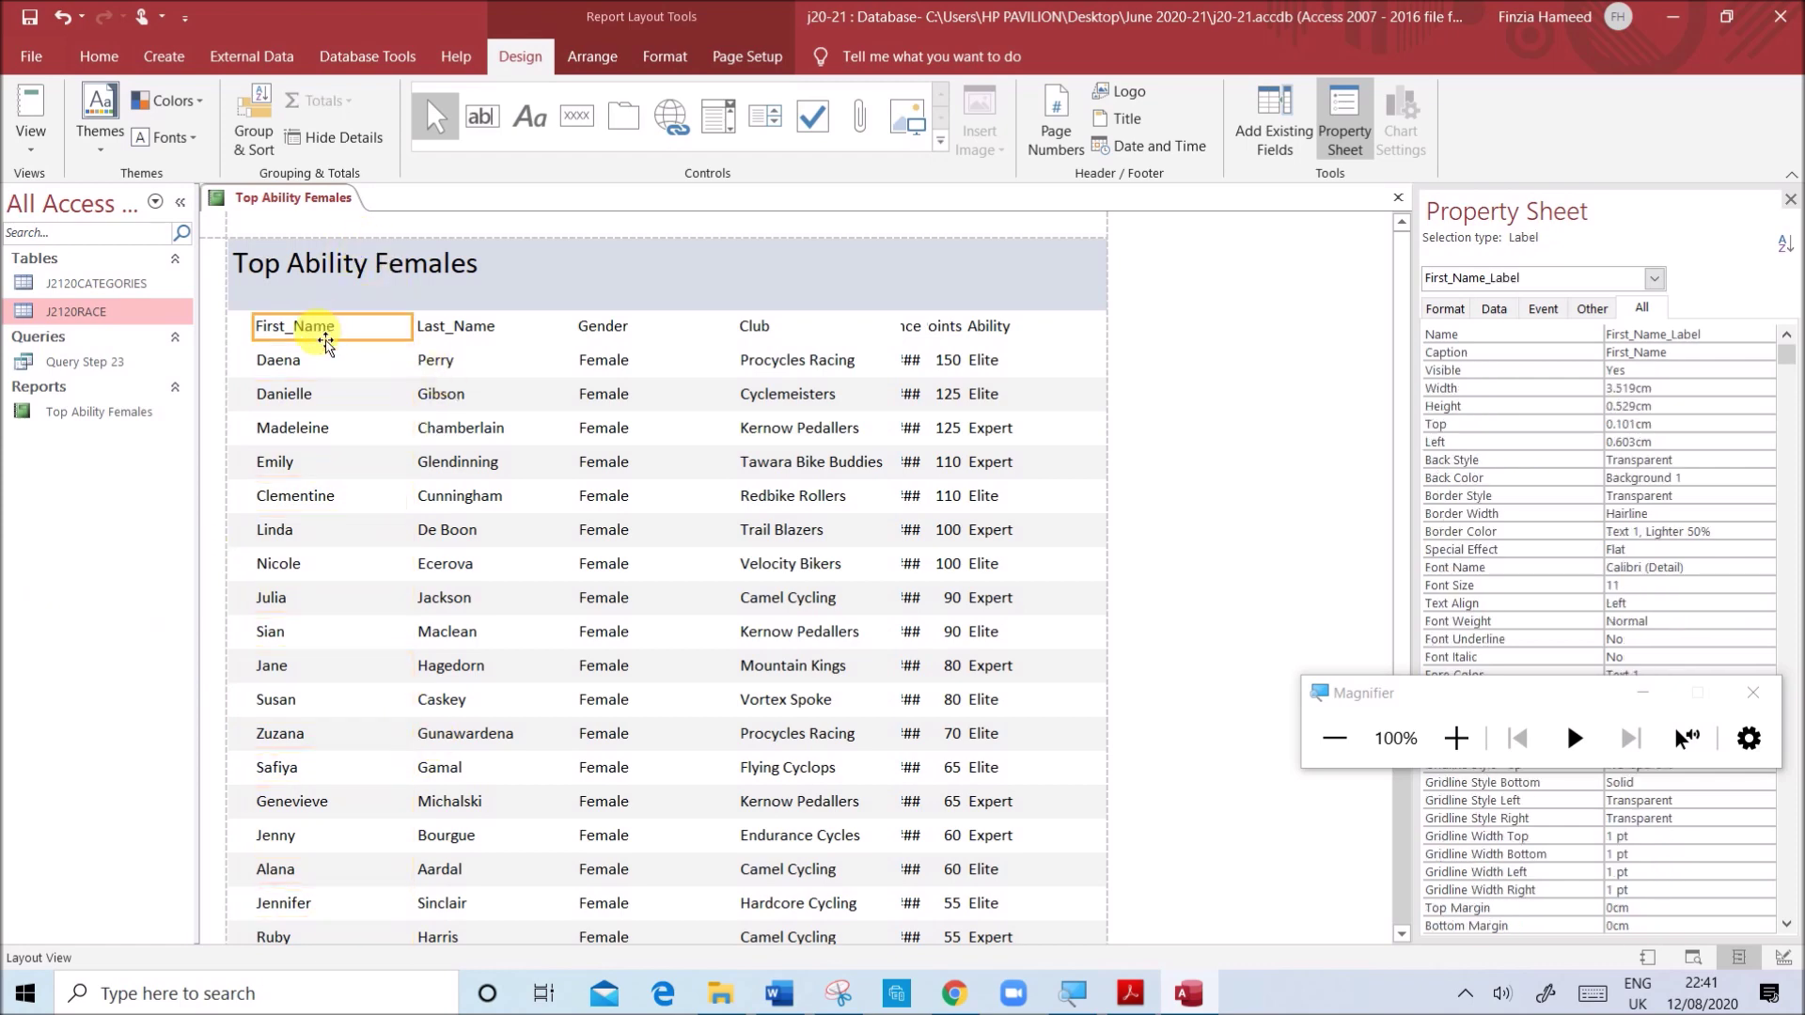
shift+click(326, 365)
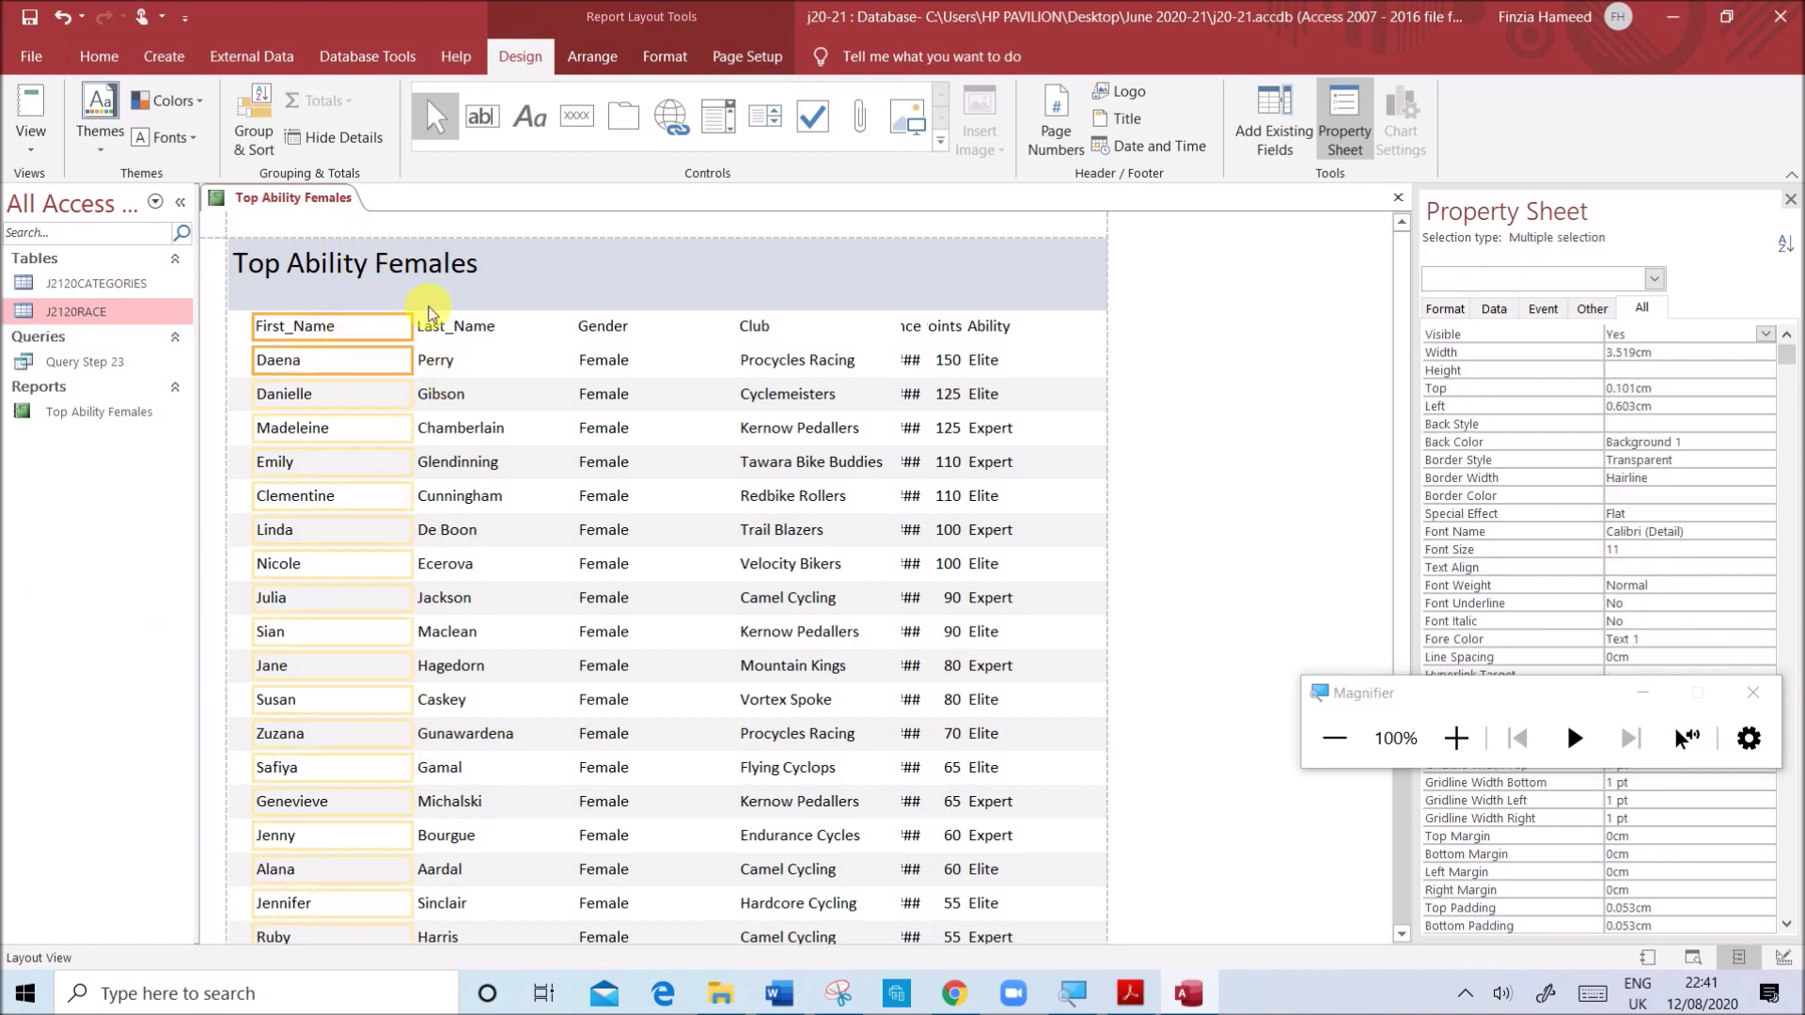
click(310, 331)
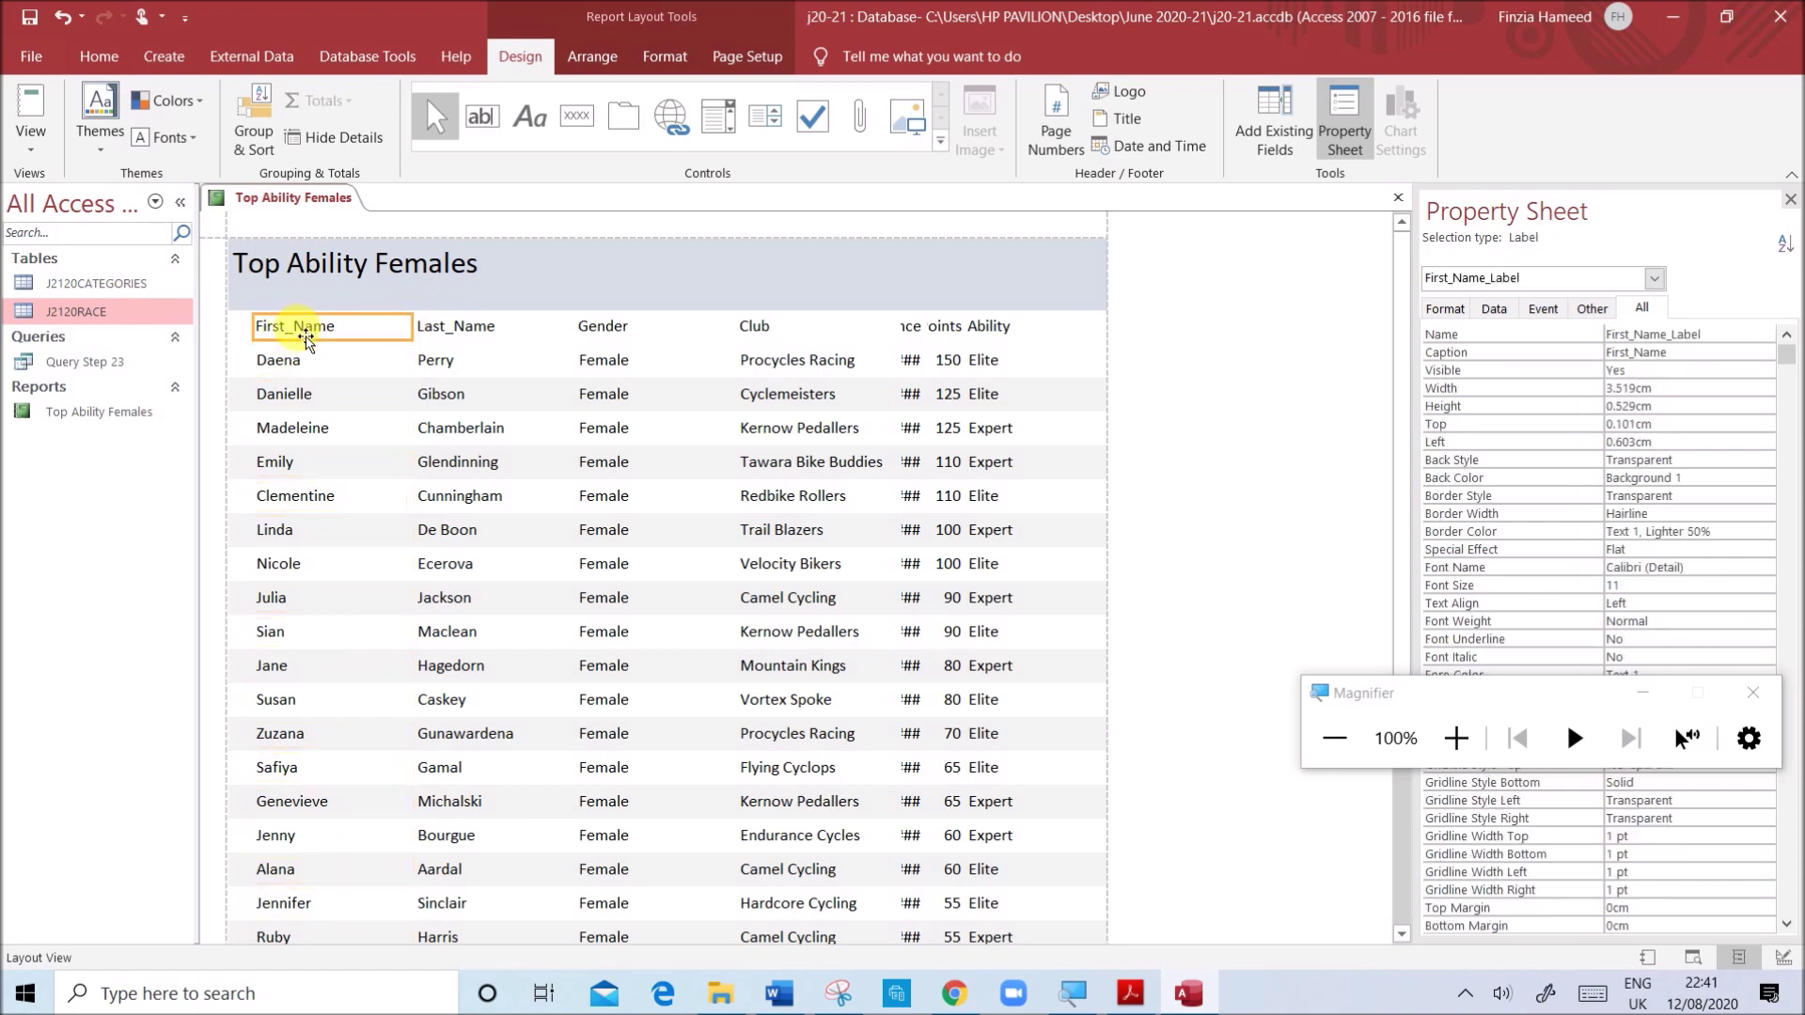
shift+click(277, 361)
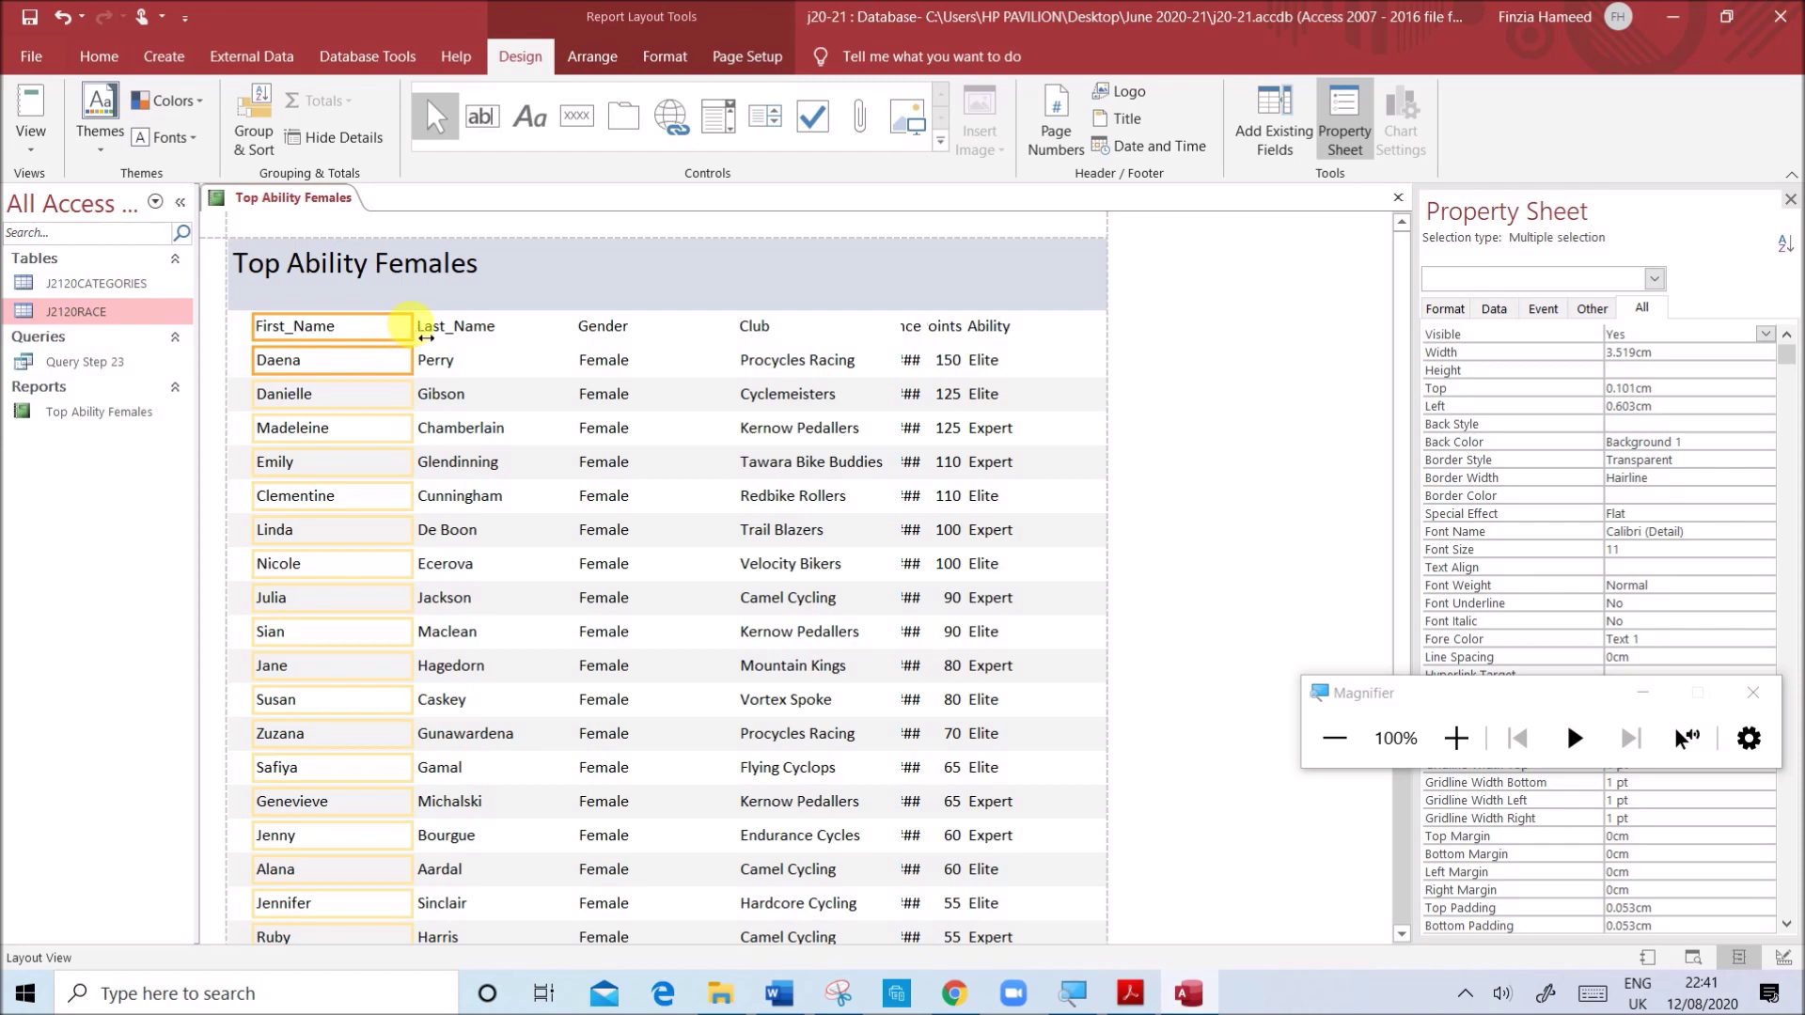
click(476, 302)
shift+click(456, 331)
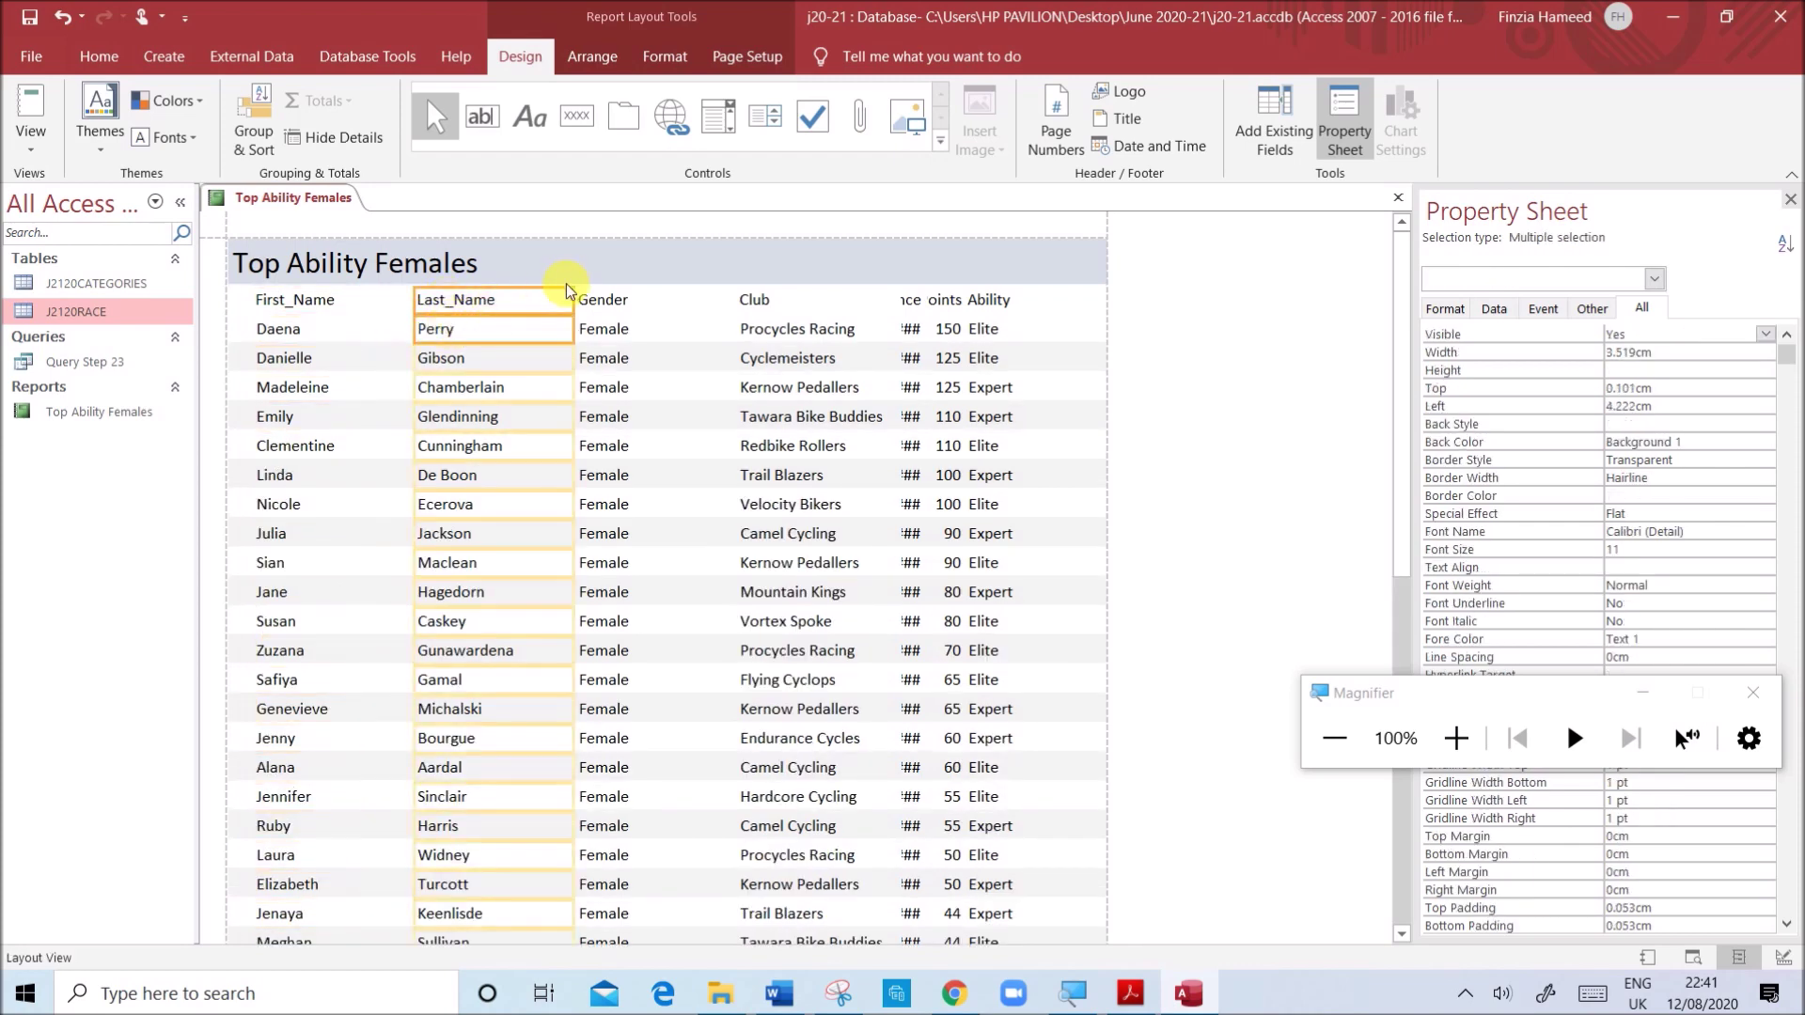
drag(568, 314, 544, 313)
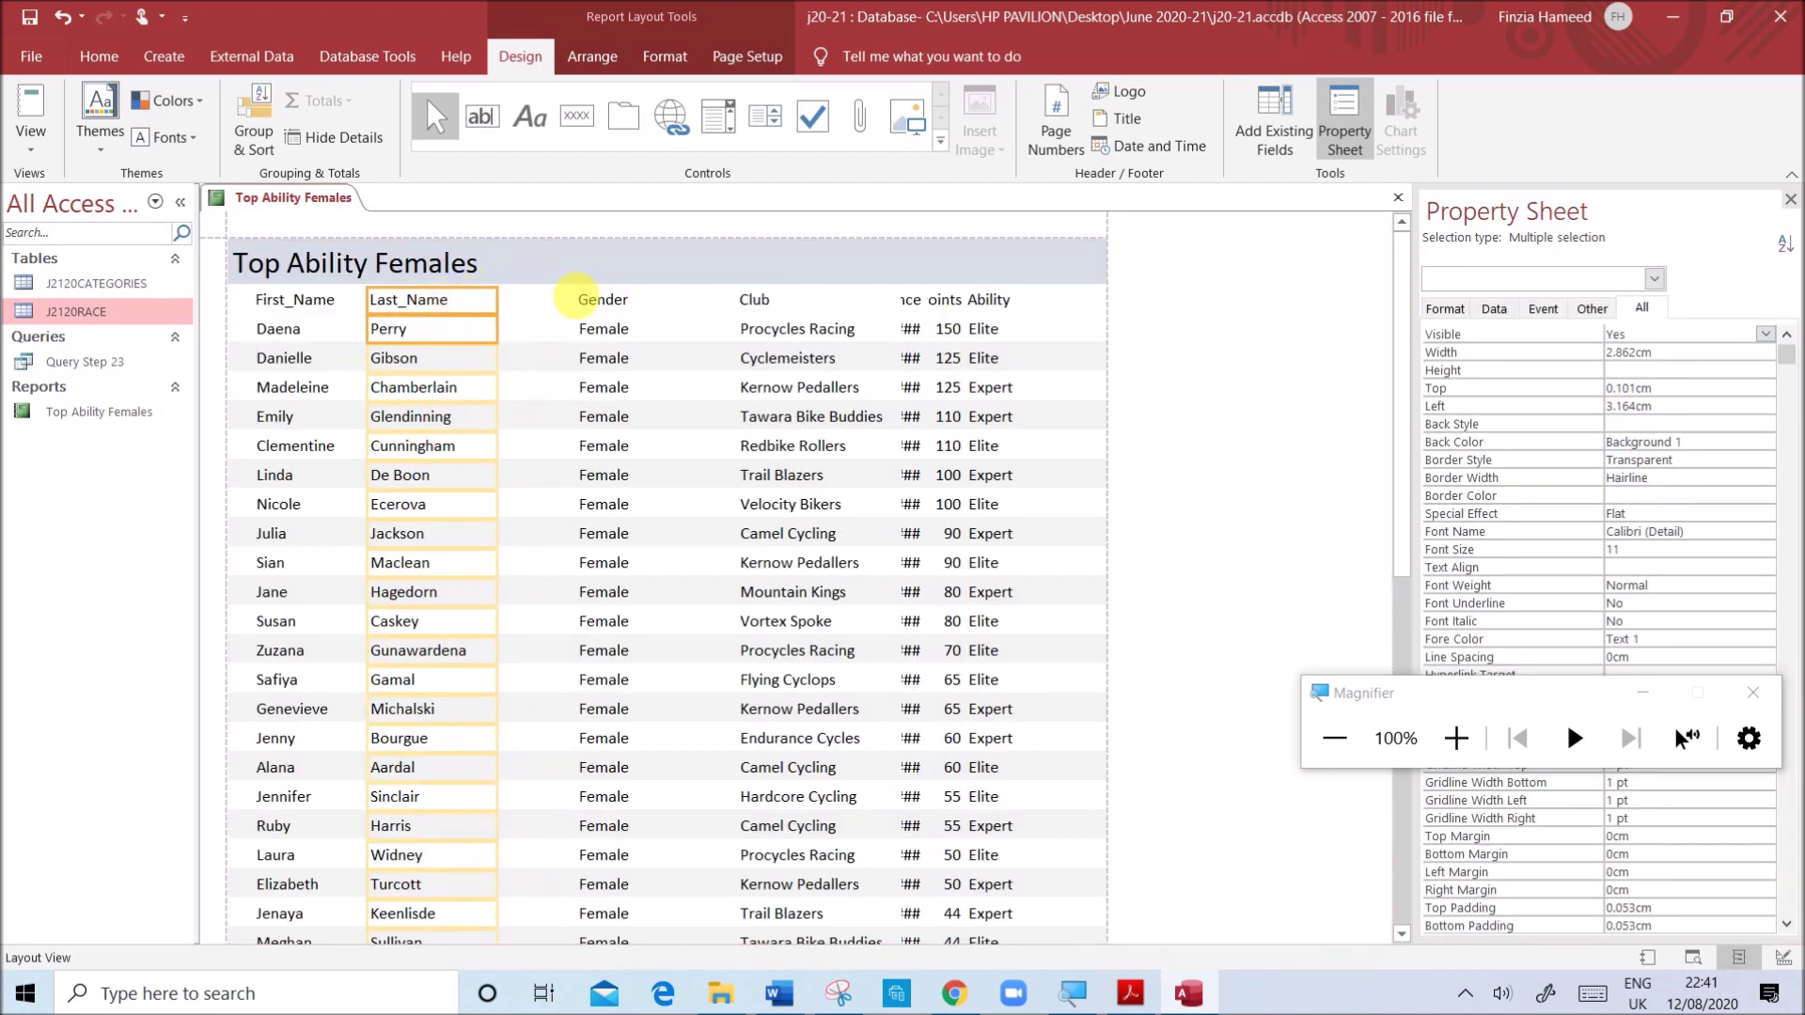
- Narrow Gender to about 1.4 cm and move the Club column next to it
click(601, 301)
shift+click(606, 330)
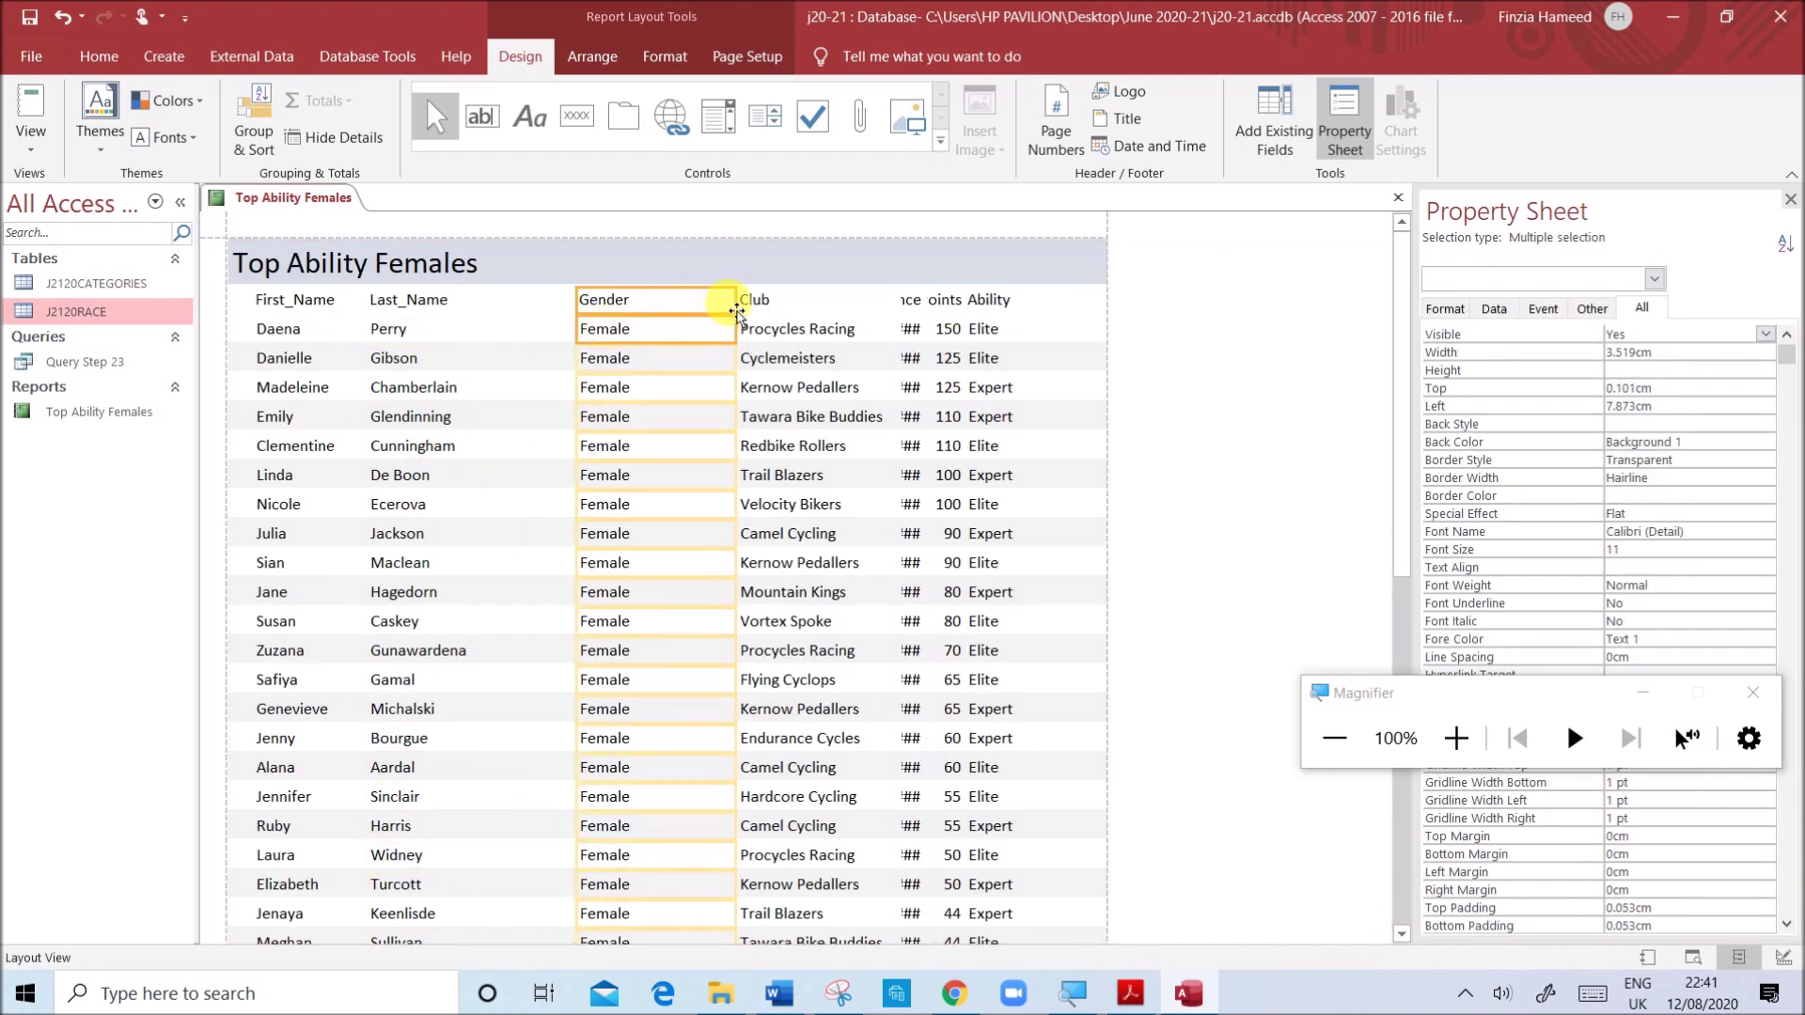
drag(736, 313, 625, 319)
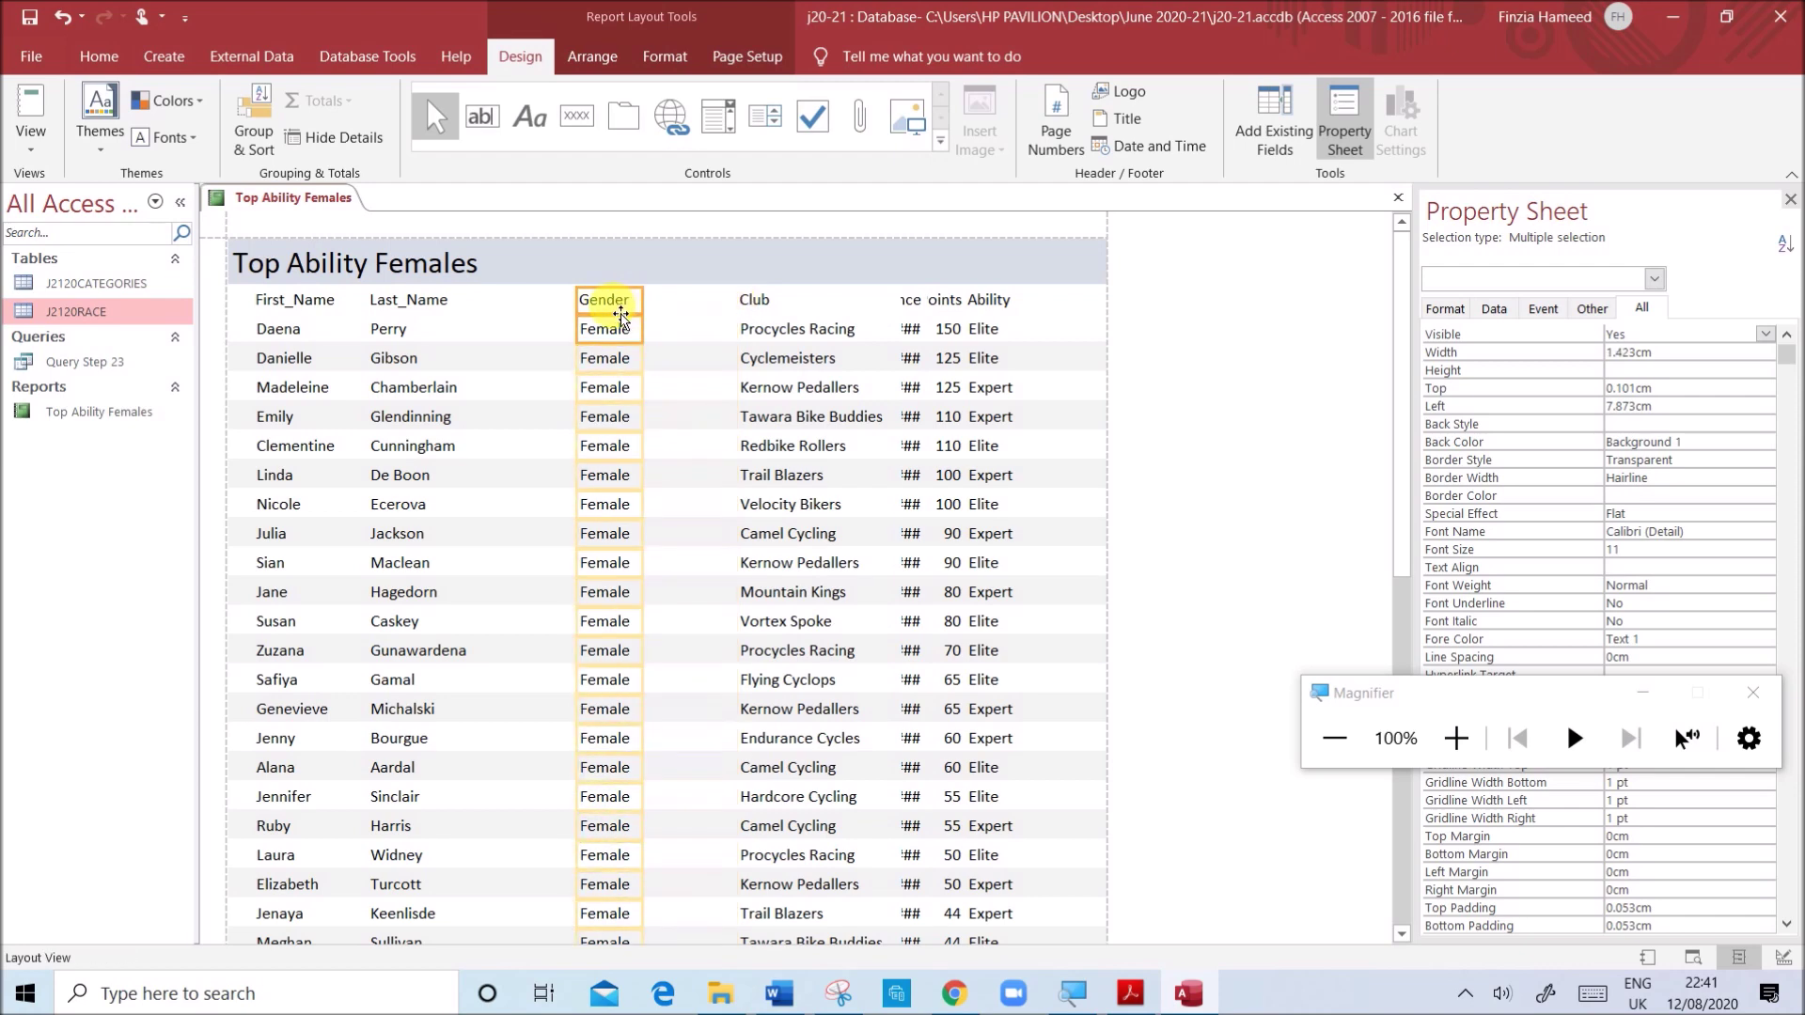
click(756, 303)
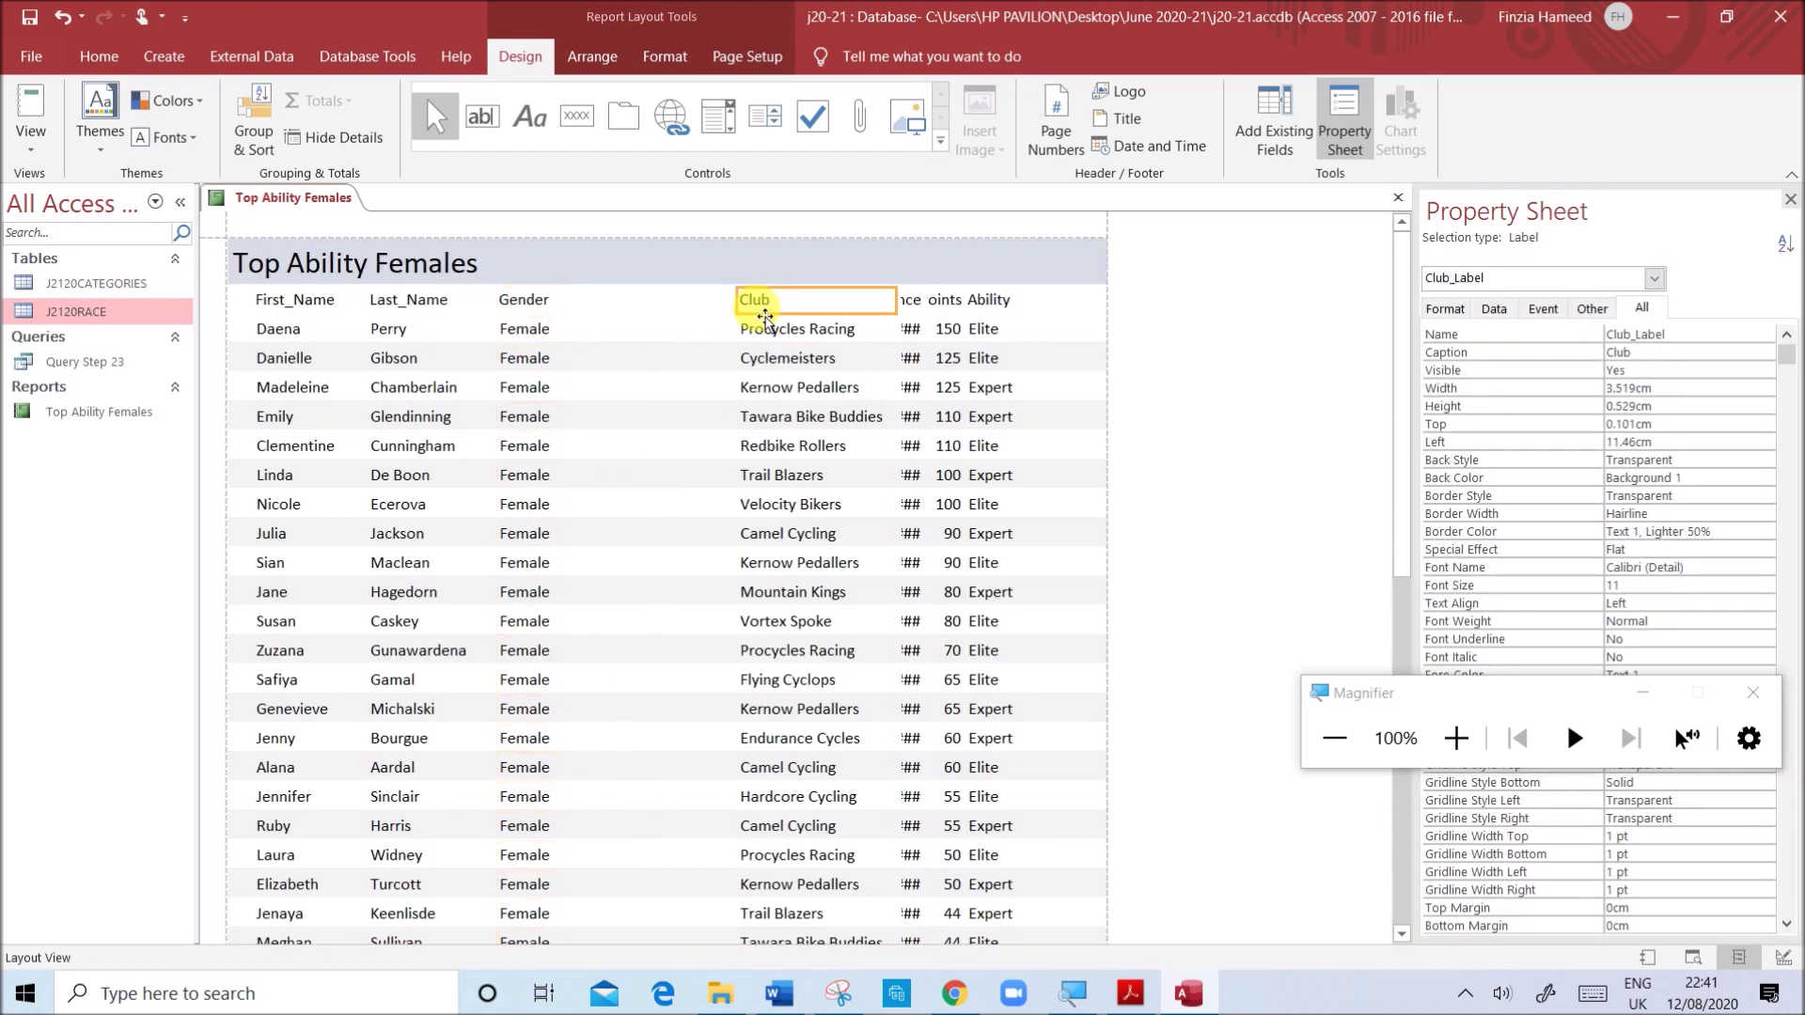
shift+click(787, 338)
drag(788, 305, 701, 306)
- Widen Licence so values show Yes, and widen Points to about 1.6 cm
click(912, 303)
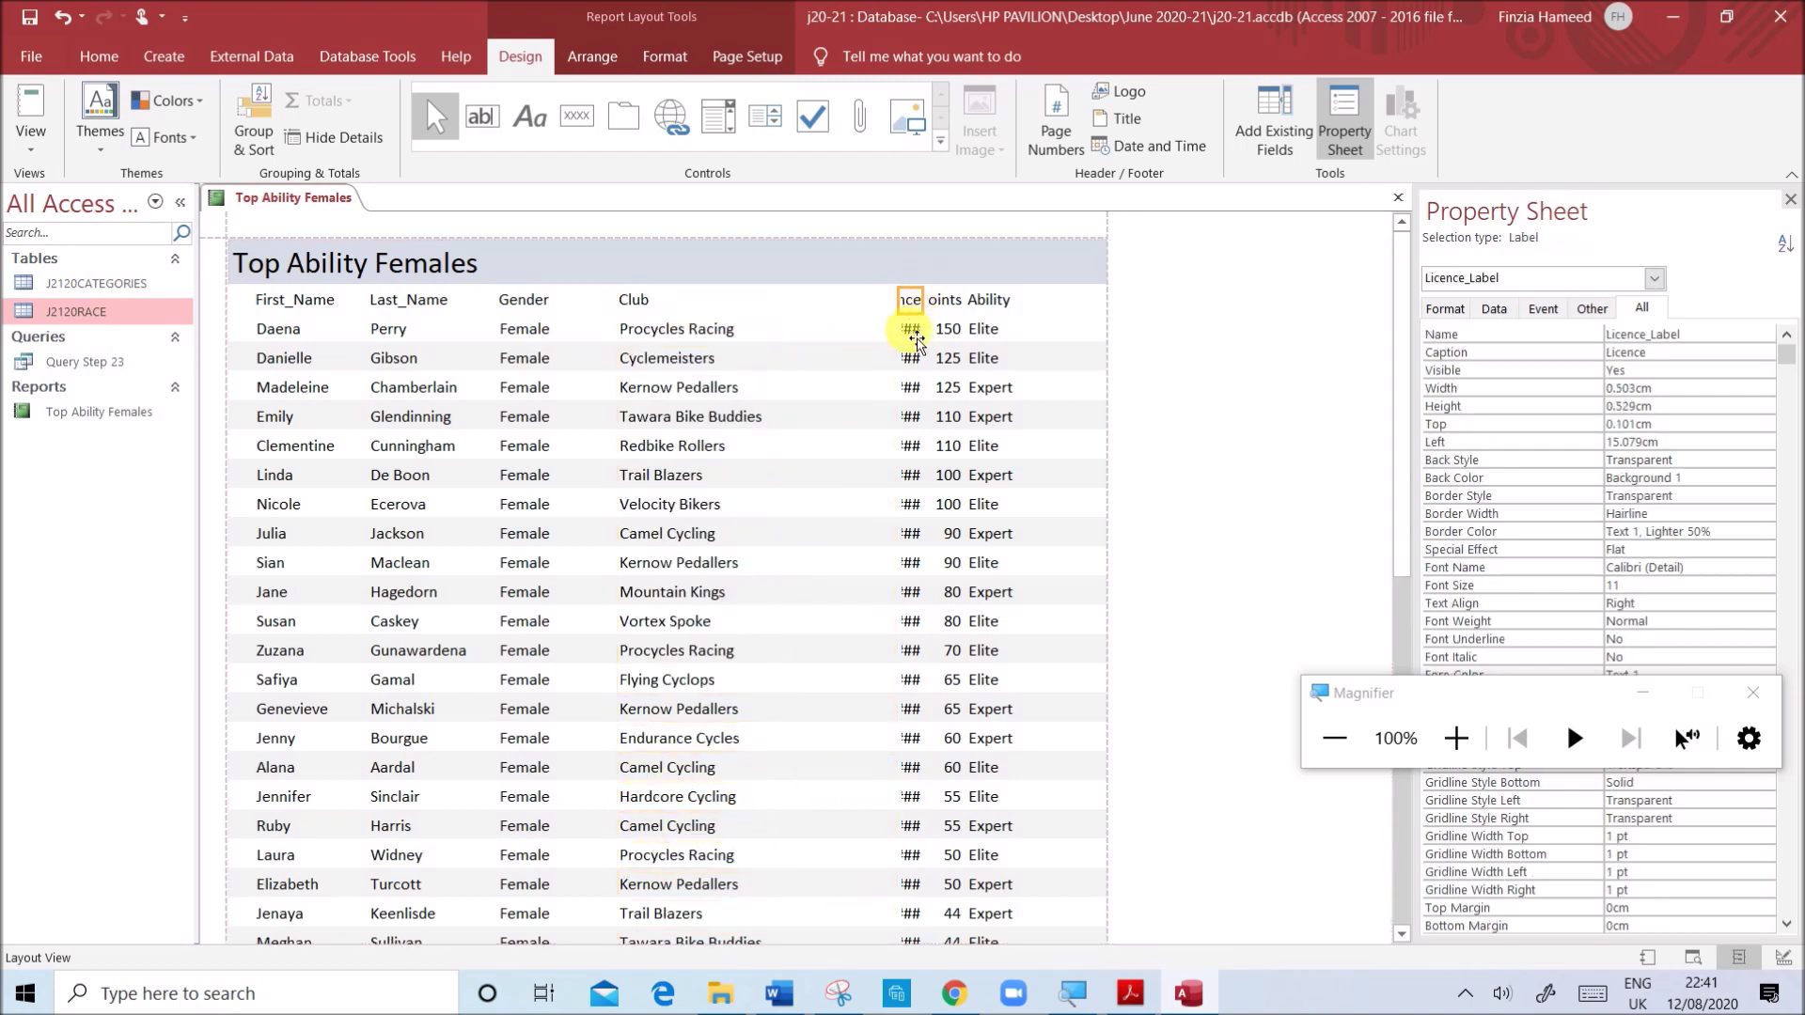
shift+click(917, 340)
drag(912, 314, 826, 319)
click(942, 303)
shift+click(949, 345)
mouse_move(940, 318)
mouse_down()
mouse_move(890, 318)
mouse_move(907, 313)
mouse_up()
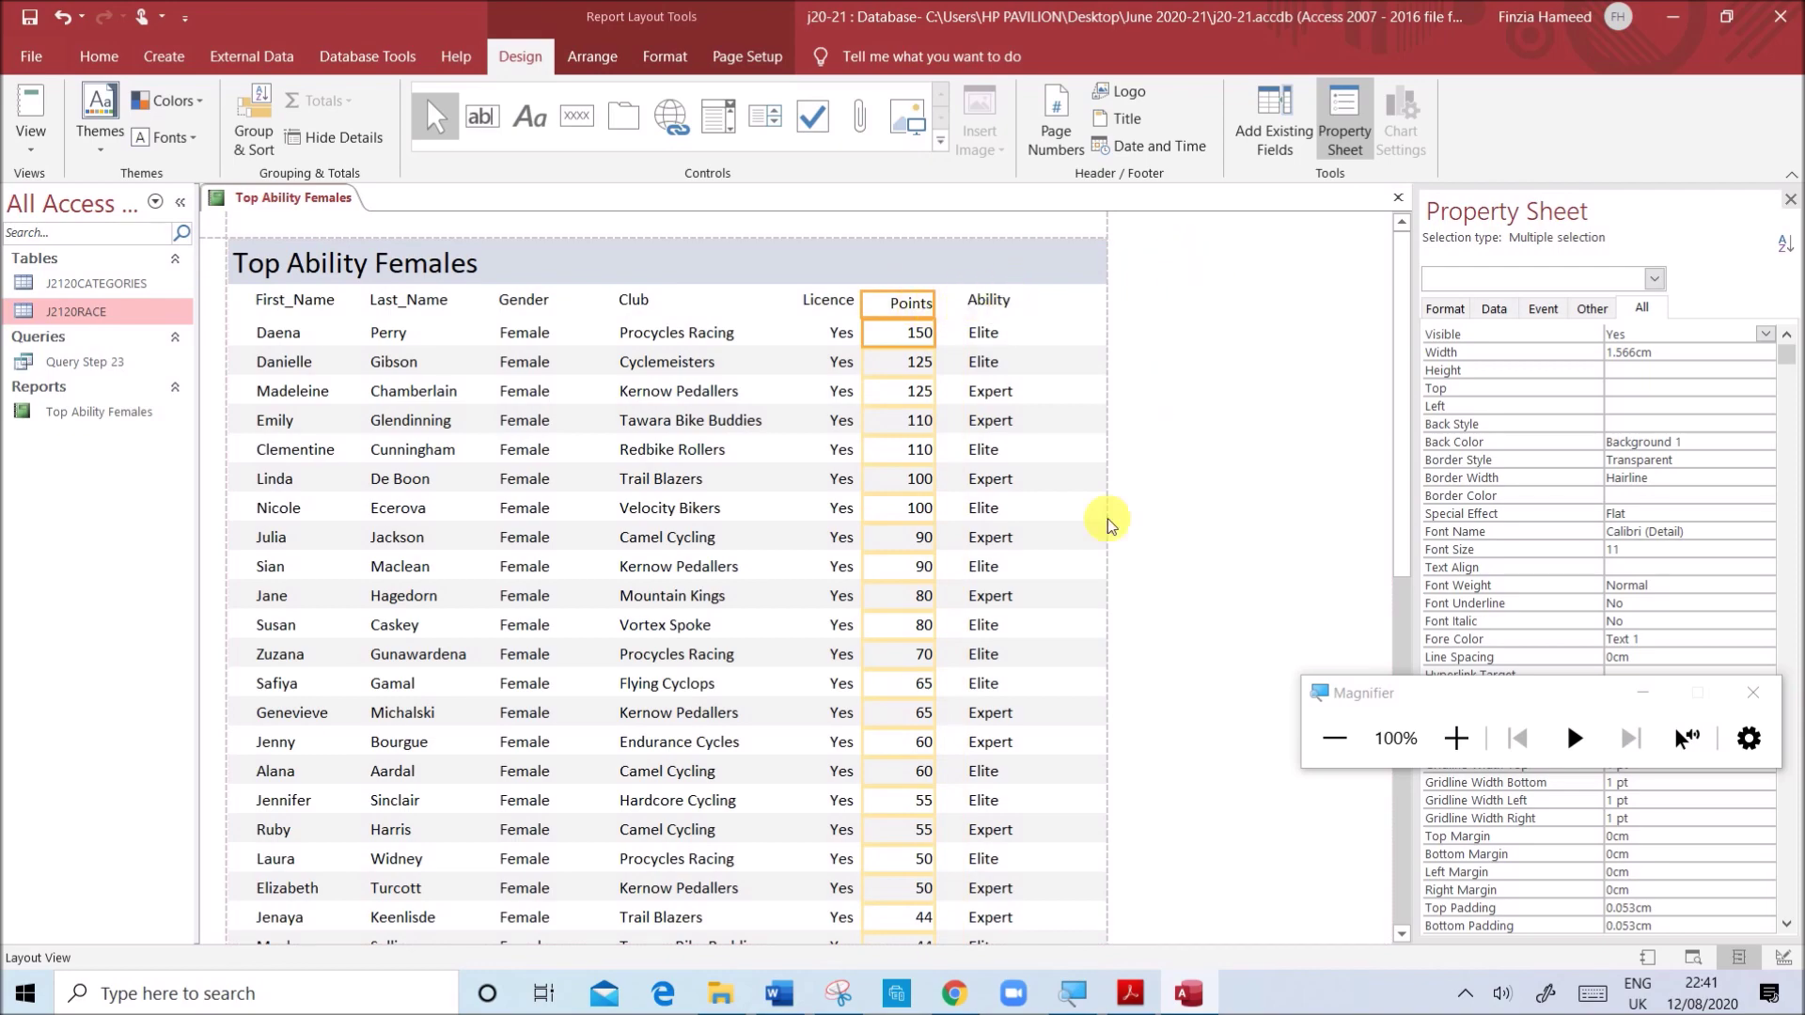
scroll(980, 715, down, 5)
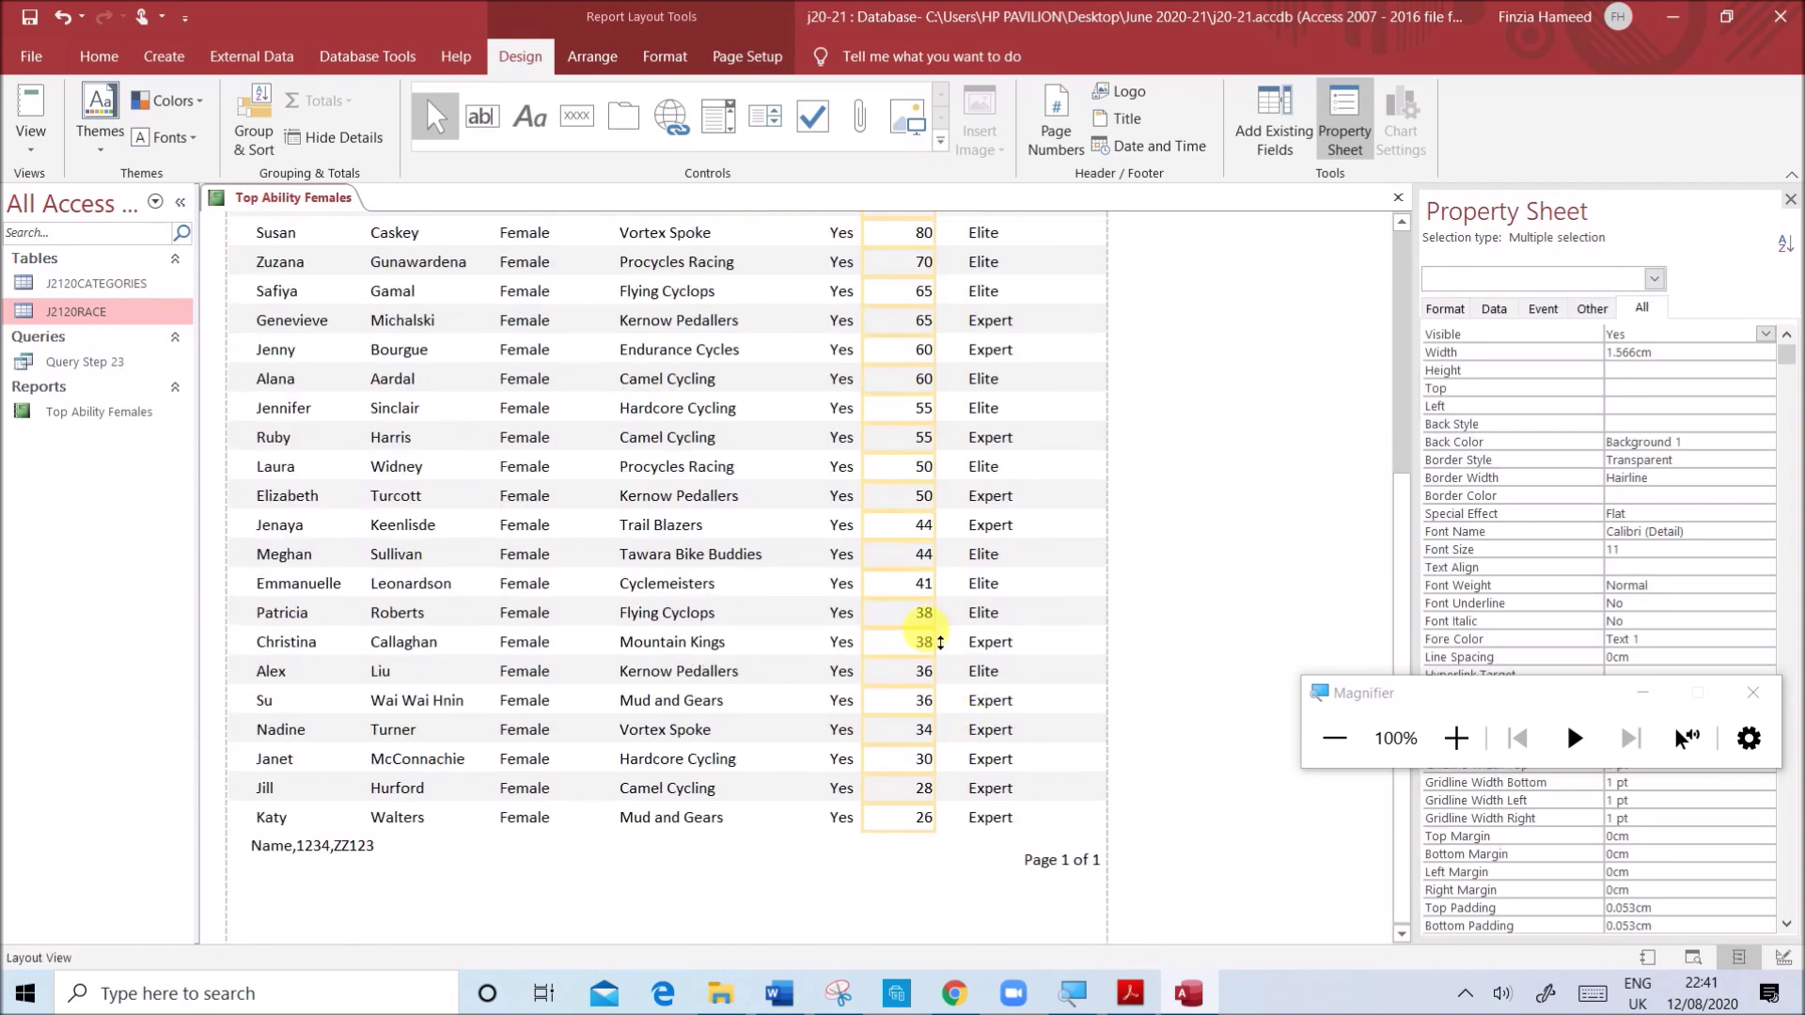
scroll(644, 375, up, 3)
scroll(594, 476, up, 2)
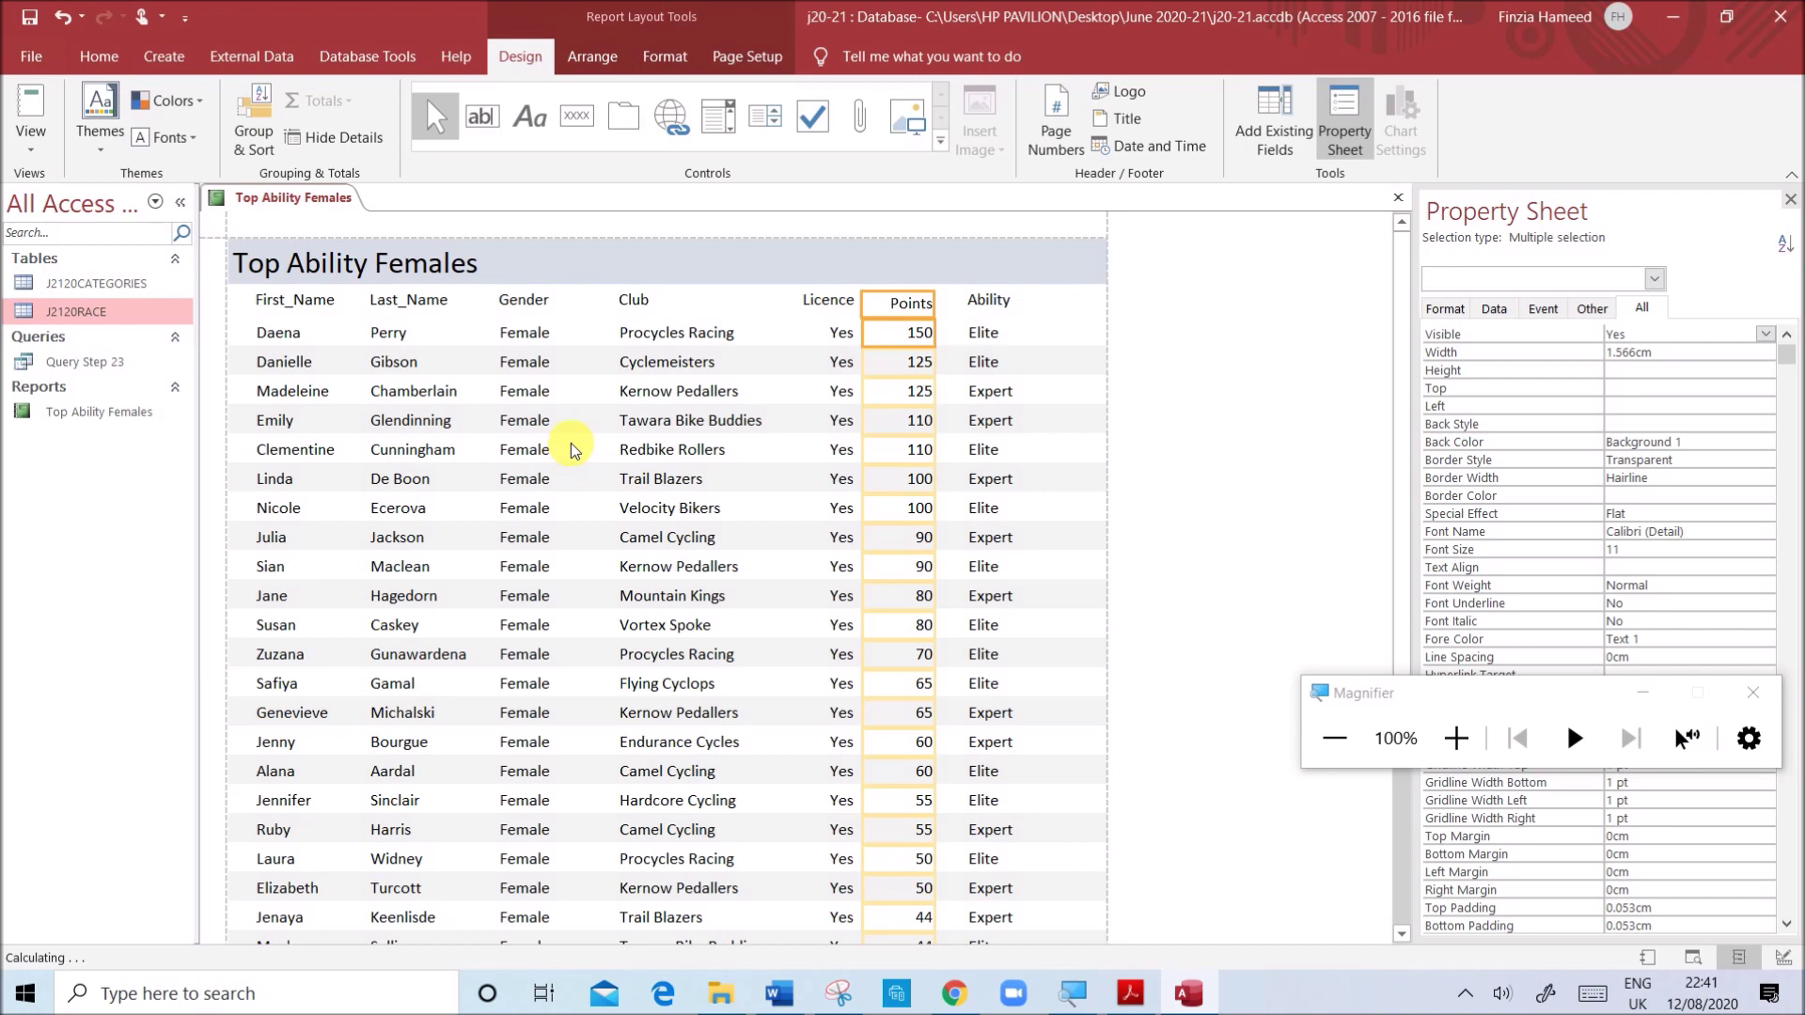
right_click(271, 198)
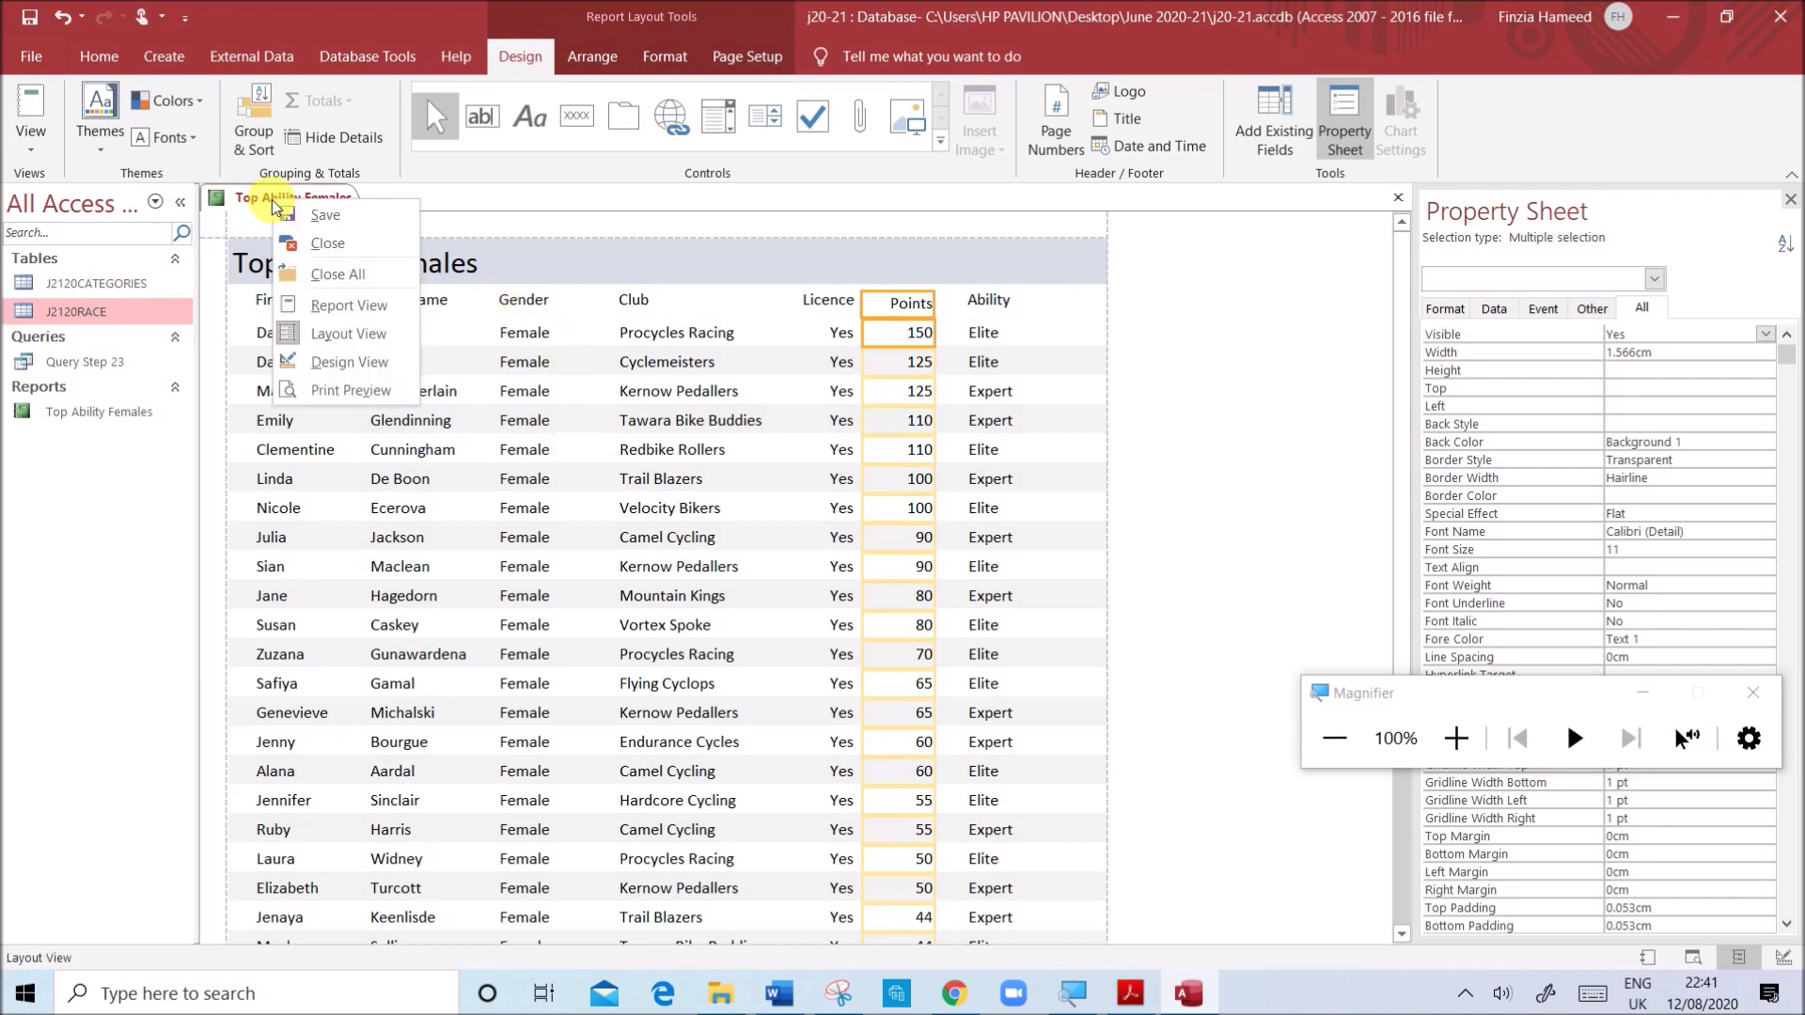
click(344, 390)
scroll(677, 470, down, 7)
scroll(667, 518, down, 3)
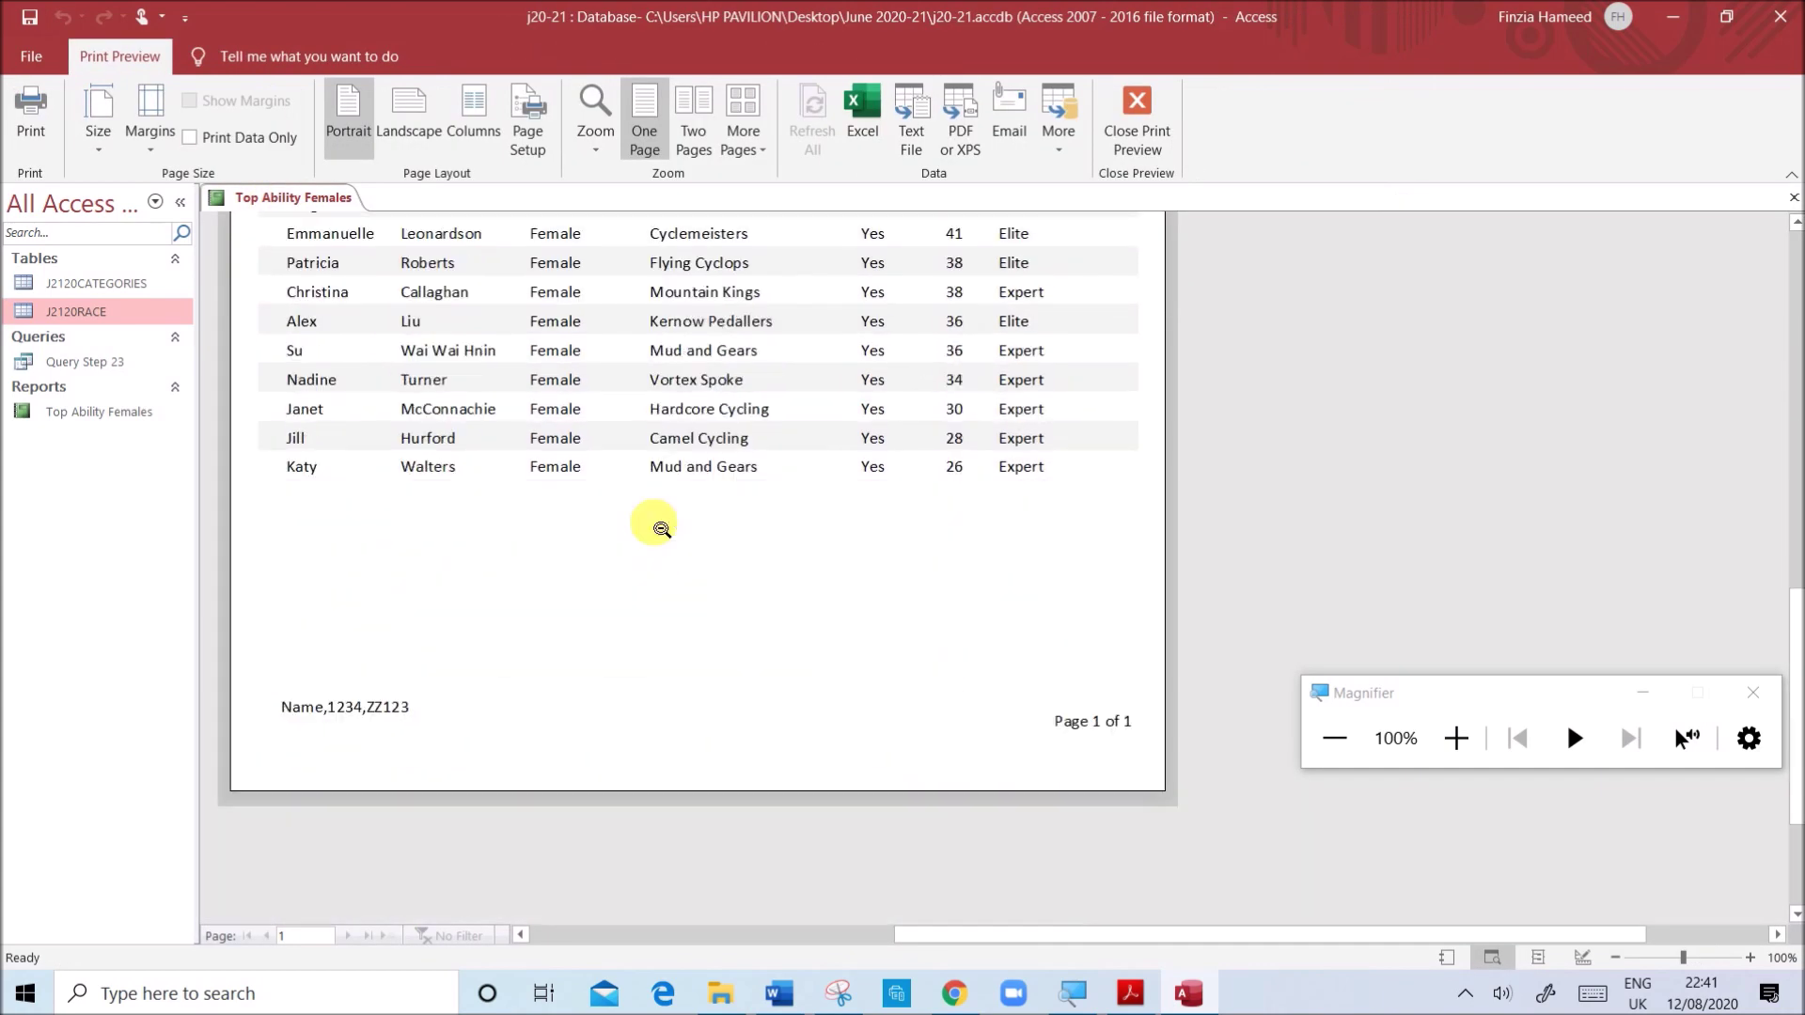
scroll(662, 529, up, 10)
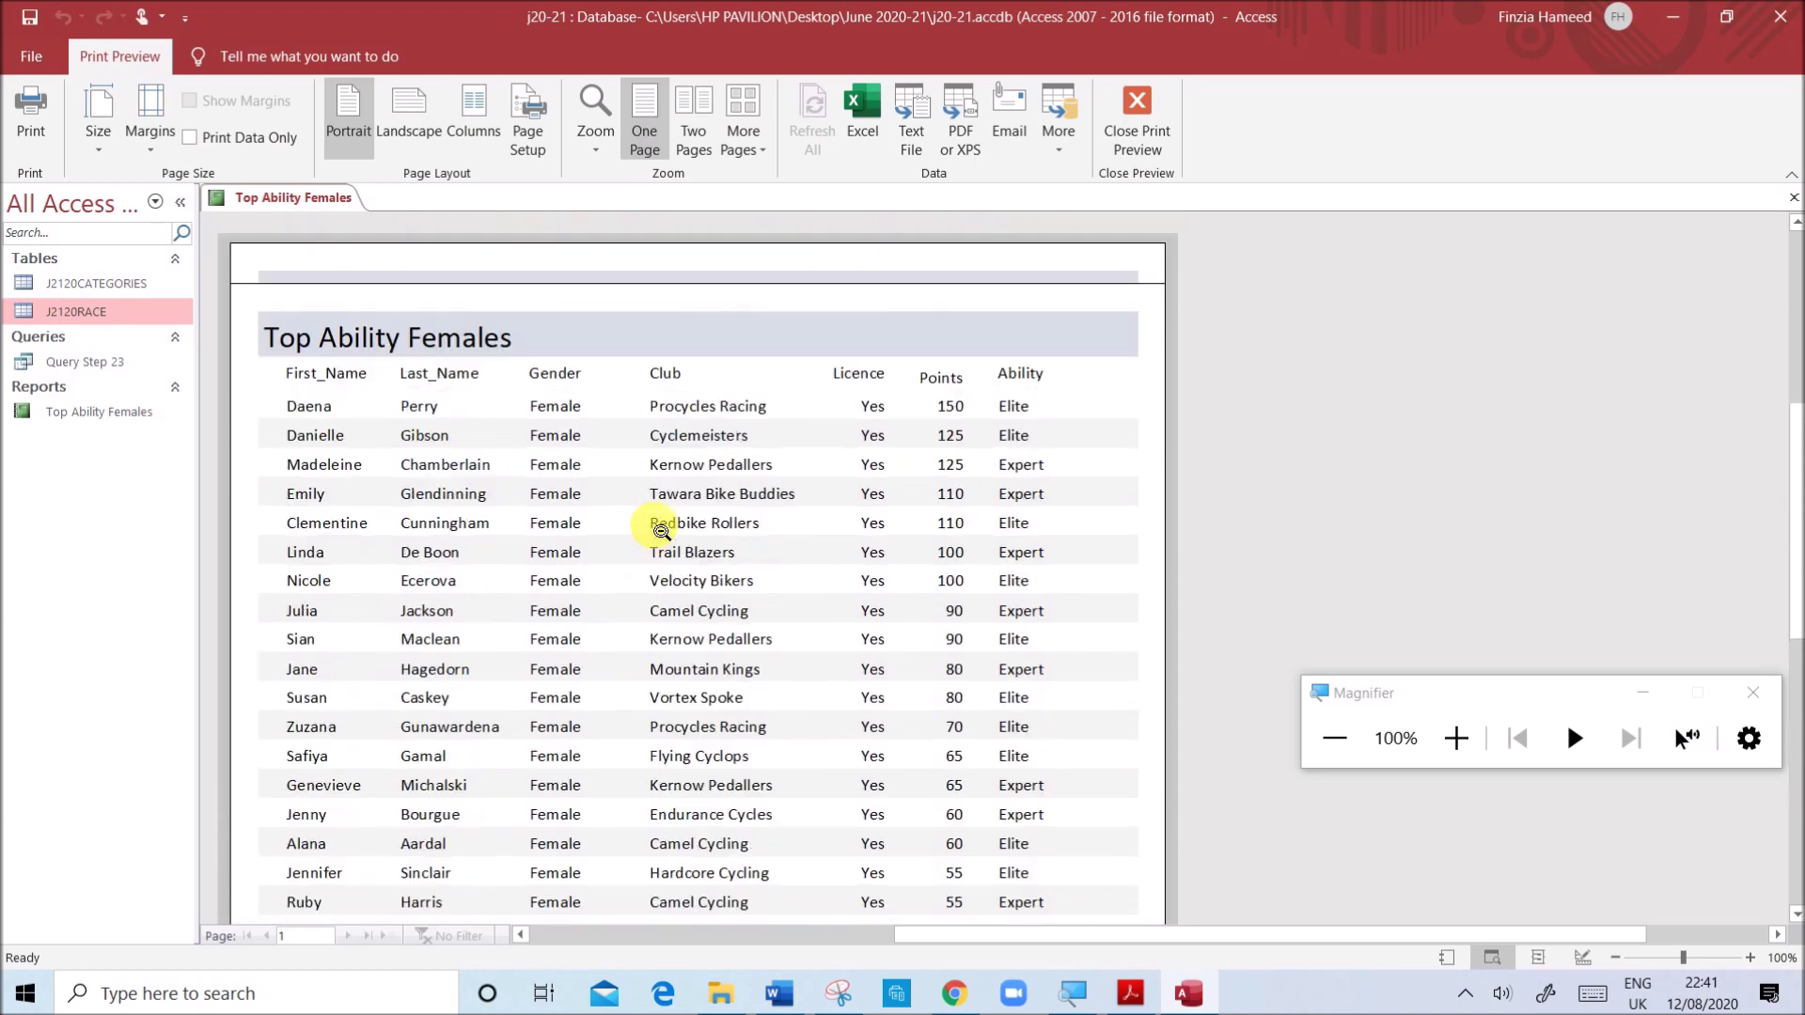
scroll(282, 894, down, 3)
scroll(454, 845, down, 10)
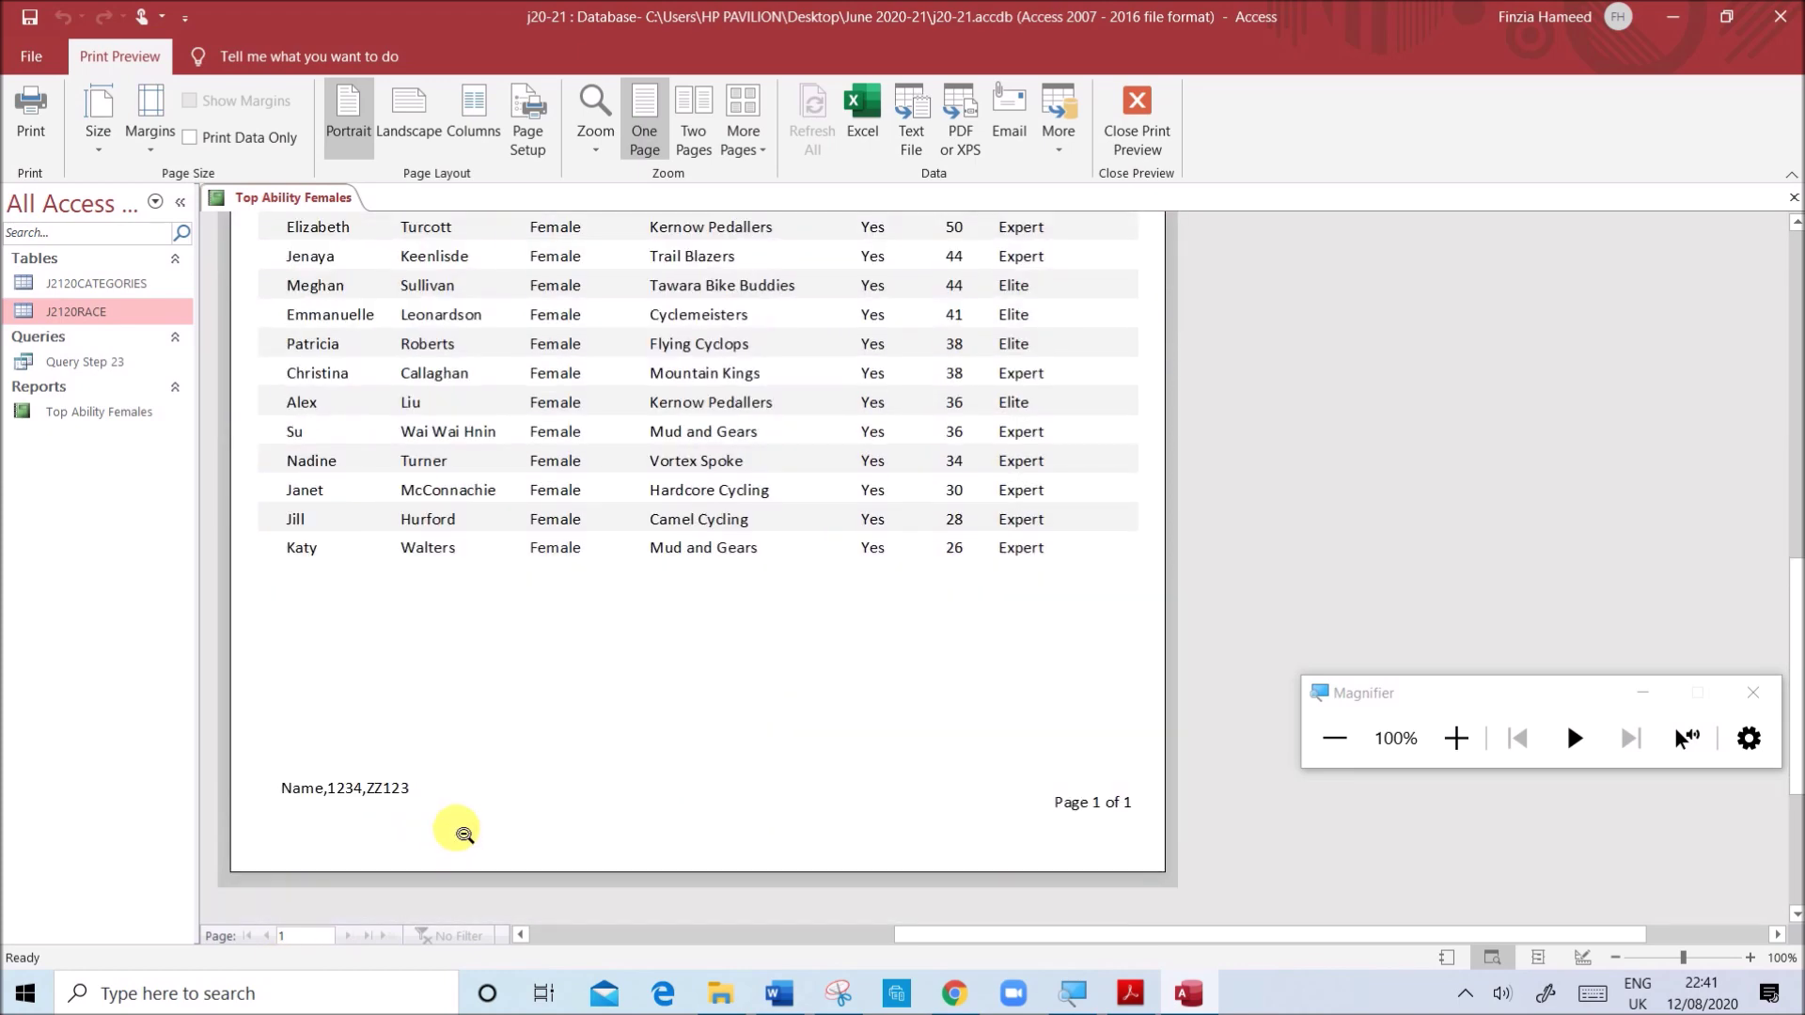
scroll(455, 676, up, 10)
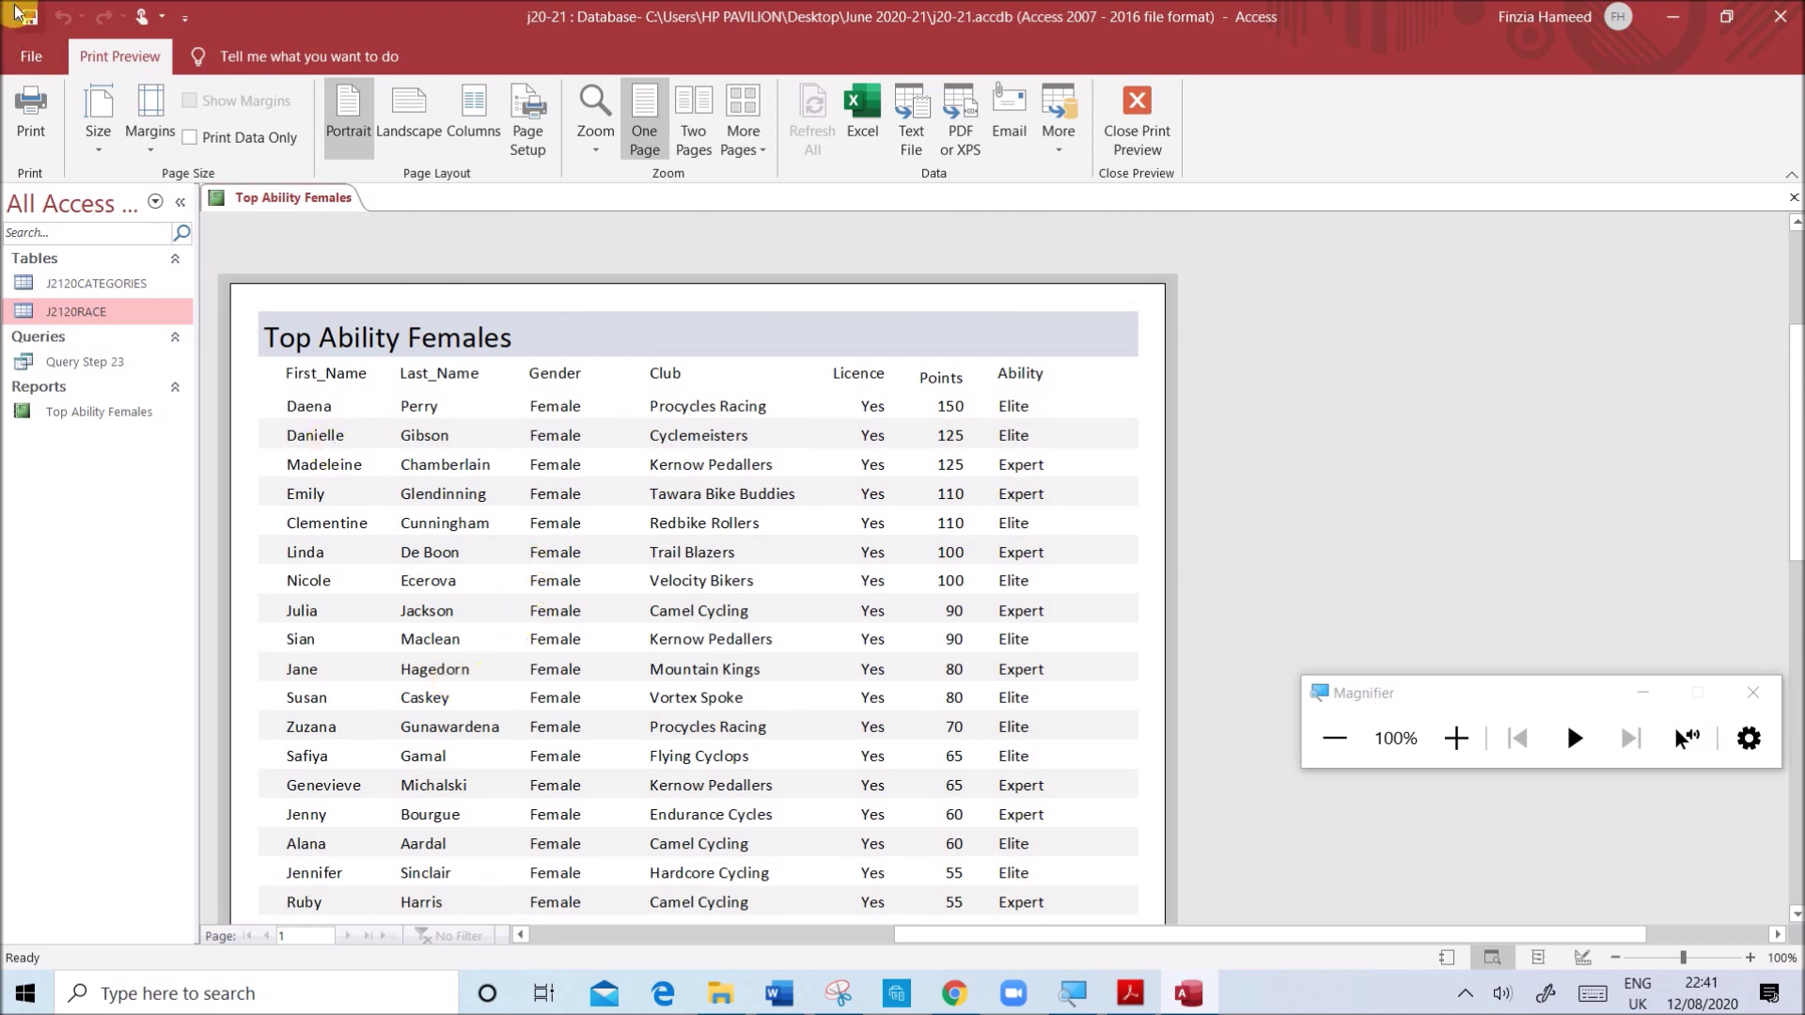
right_click(291, 201)
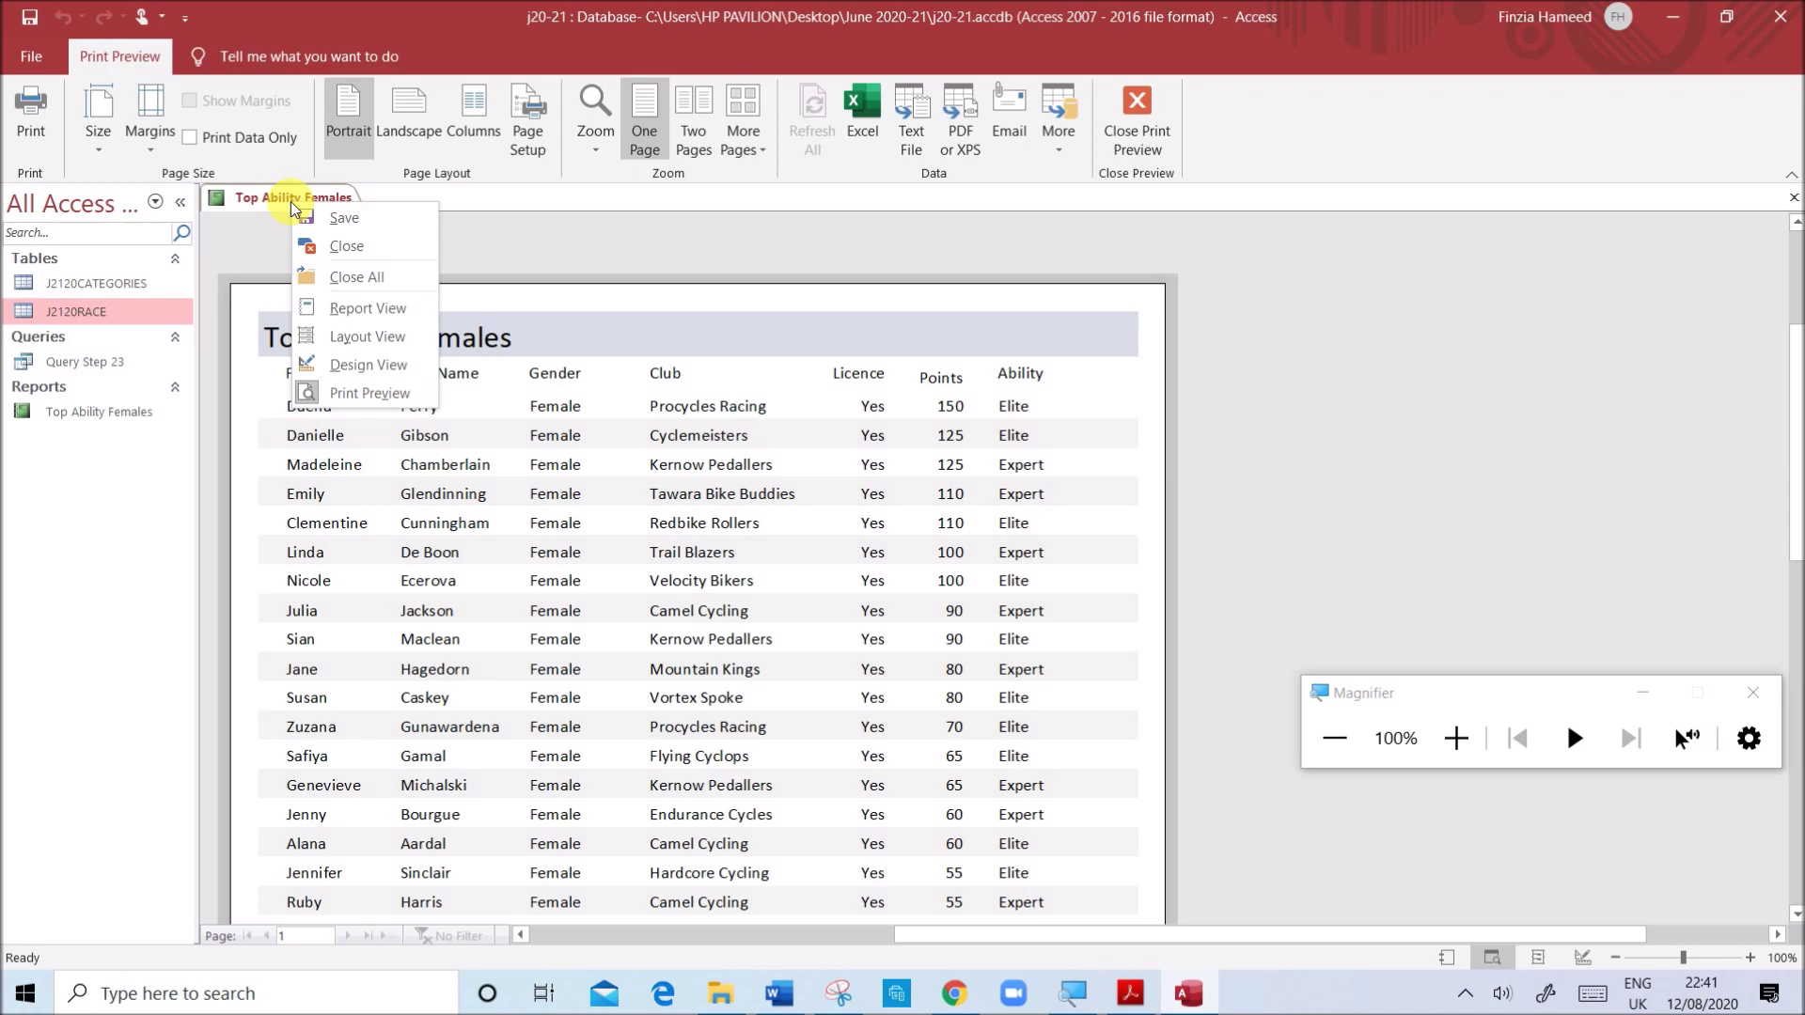
click(338, 222)
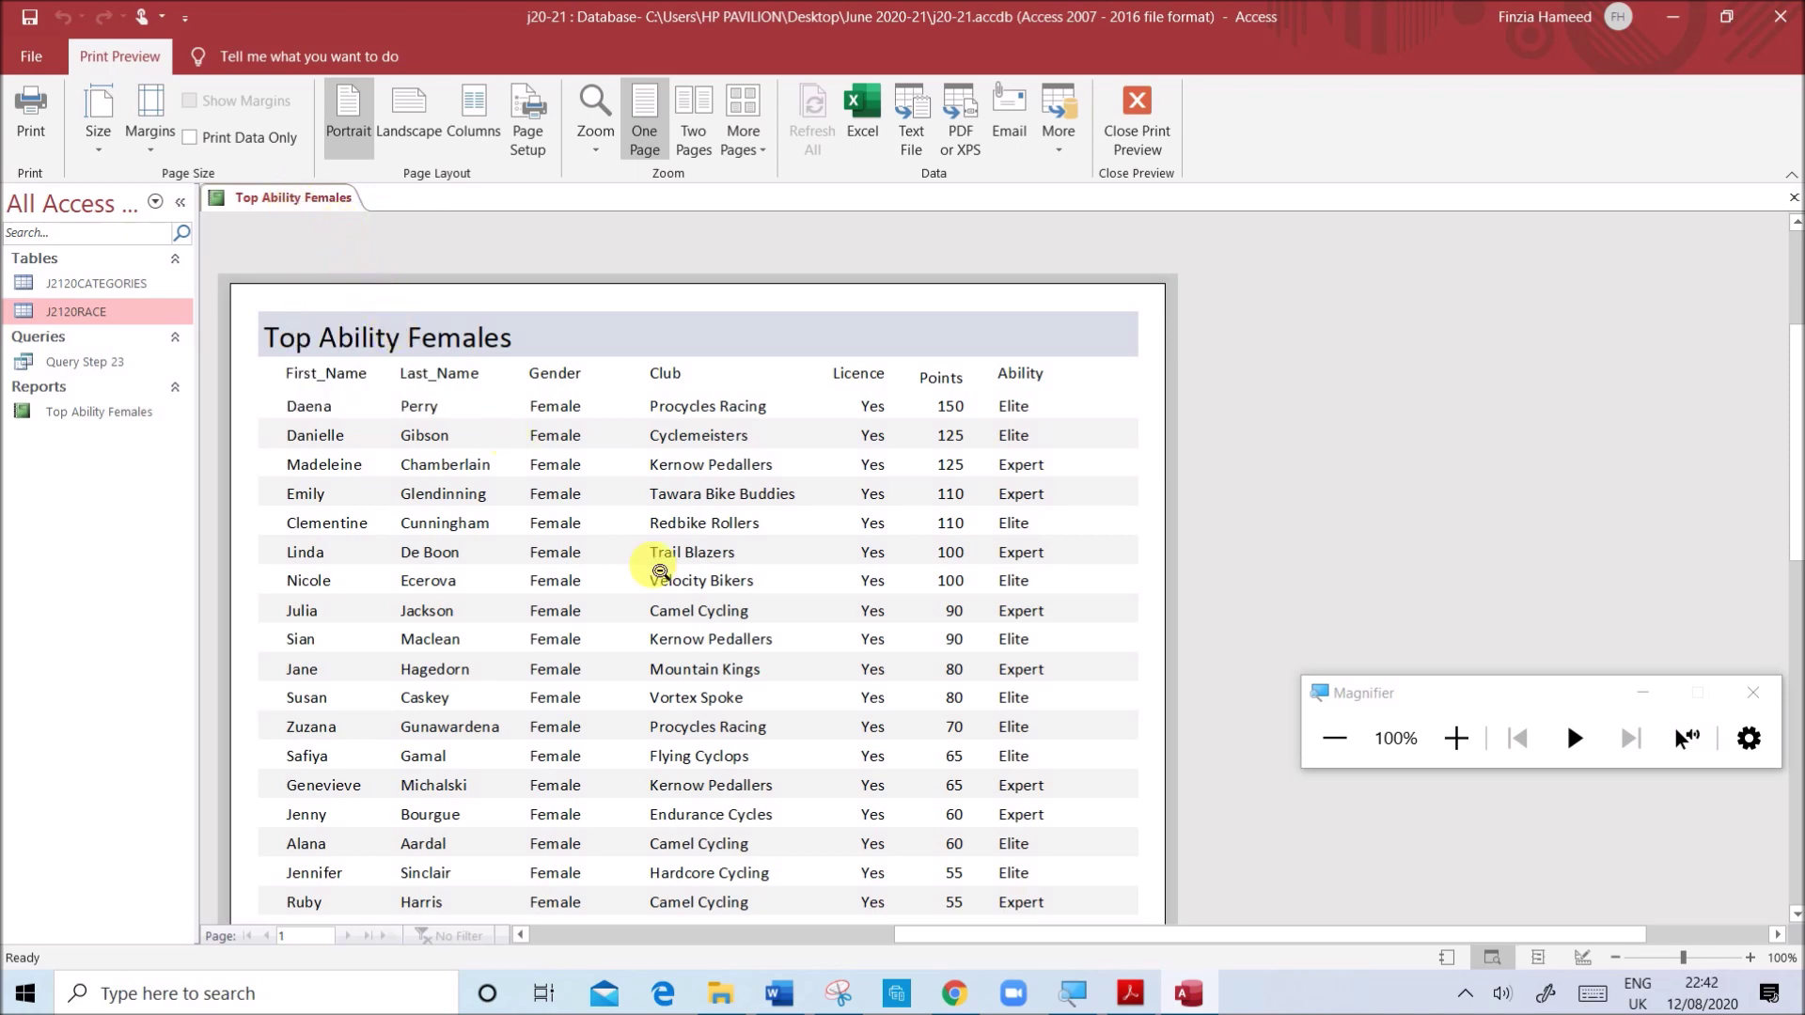
- Read question 24's save, print and PRINTOUT 2 instructions on page 8 of the exam PDF, then return to Access
click(1130, 994)
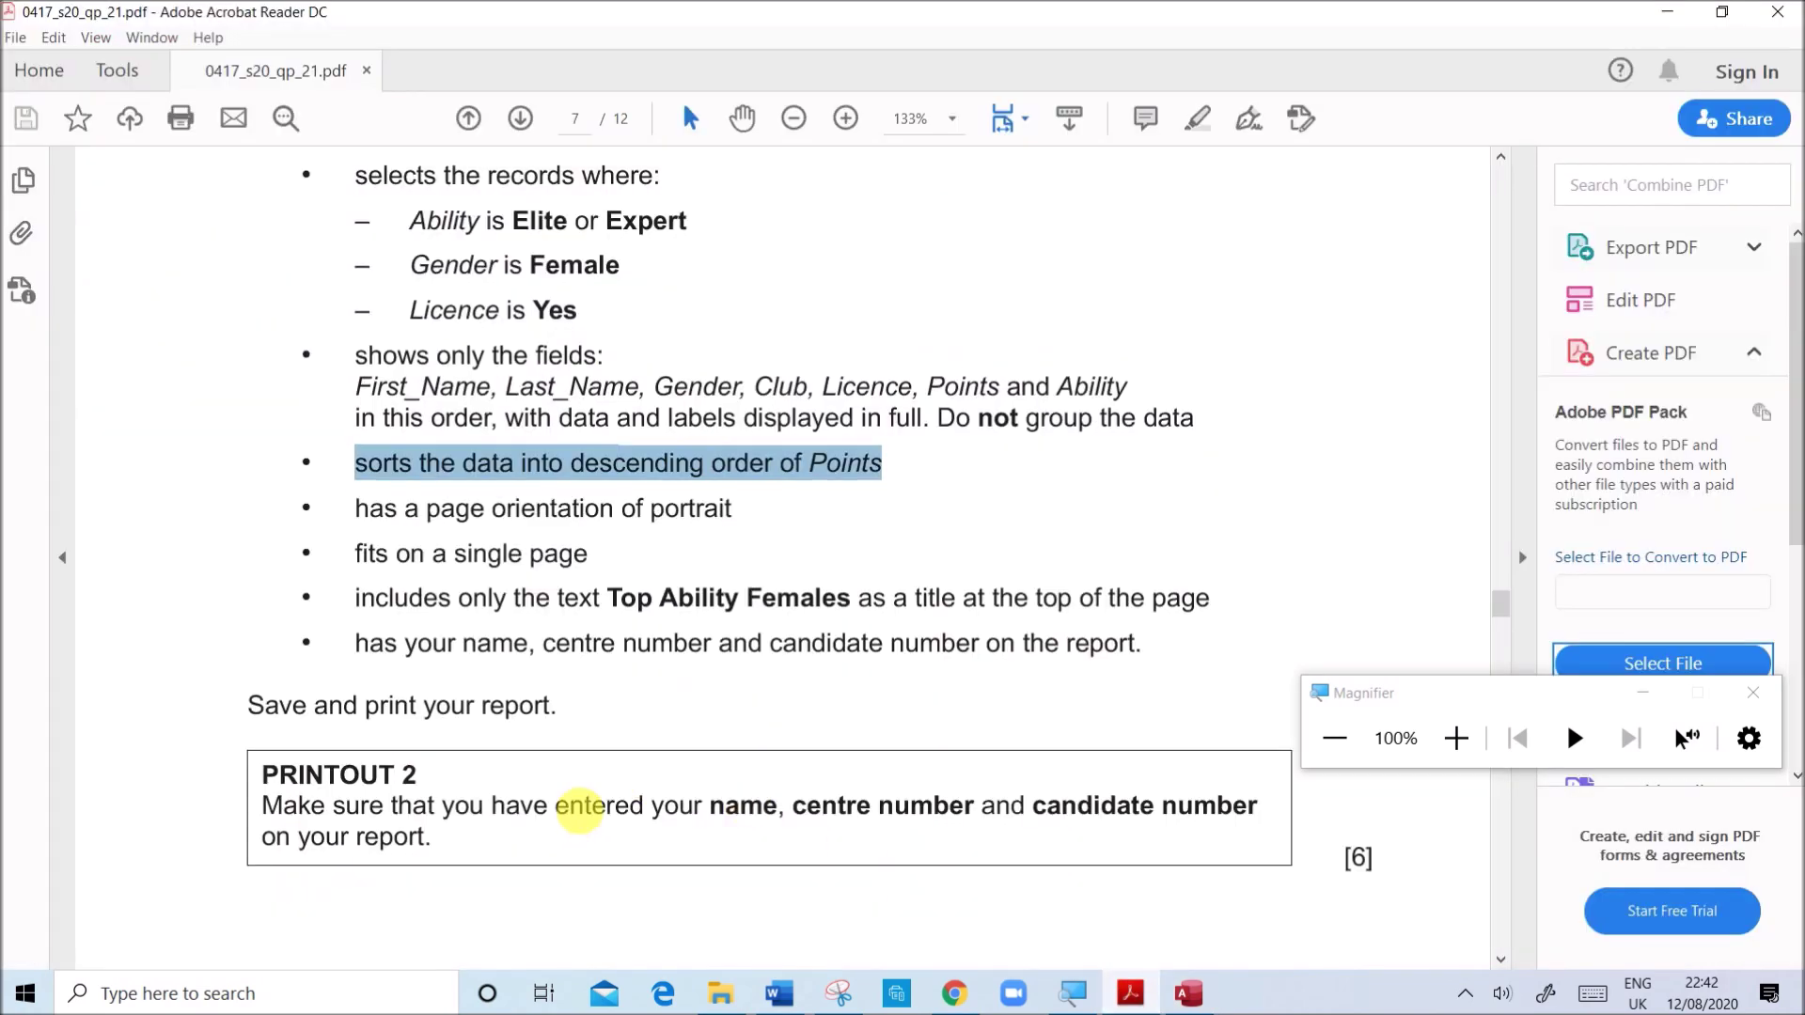
scroll(564, 733, down, 2)
scroll(554, 682, up, 6)
scroll(535, 649, down, 3)
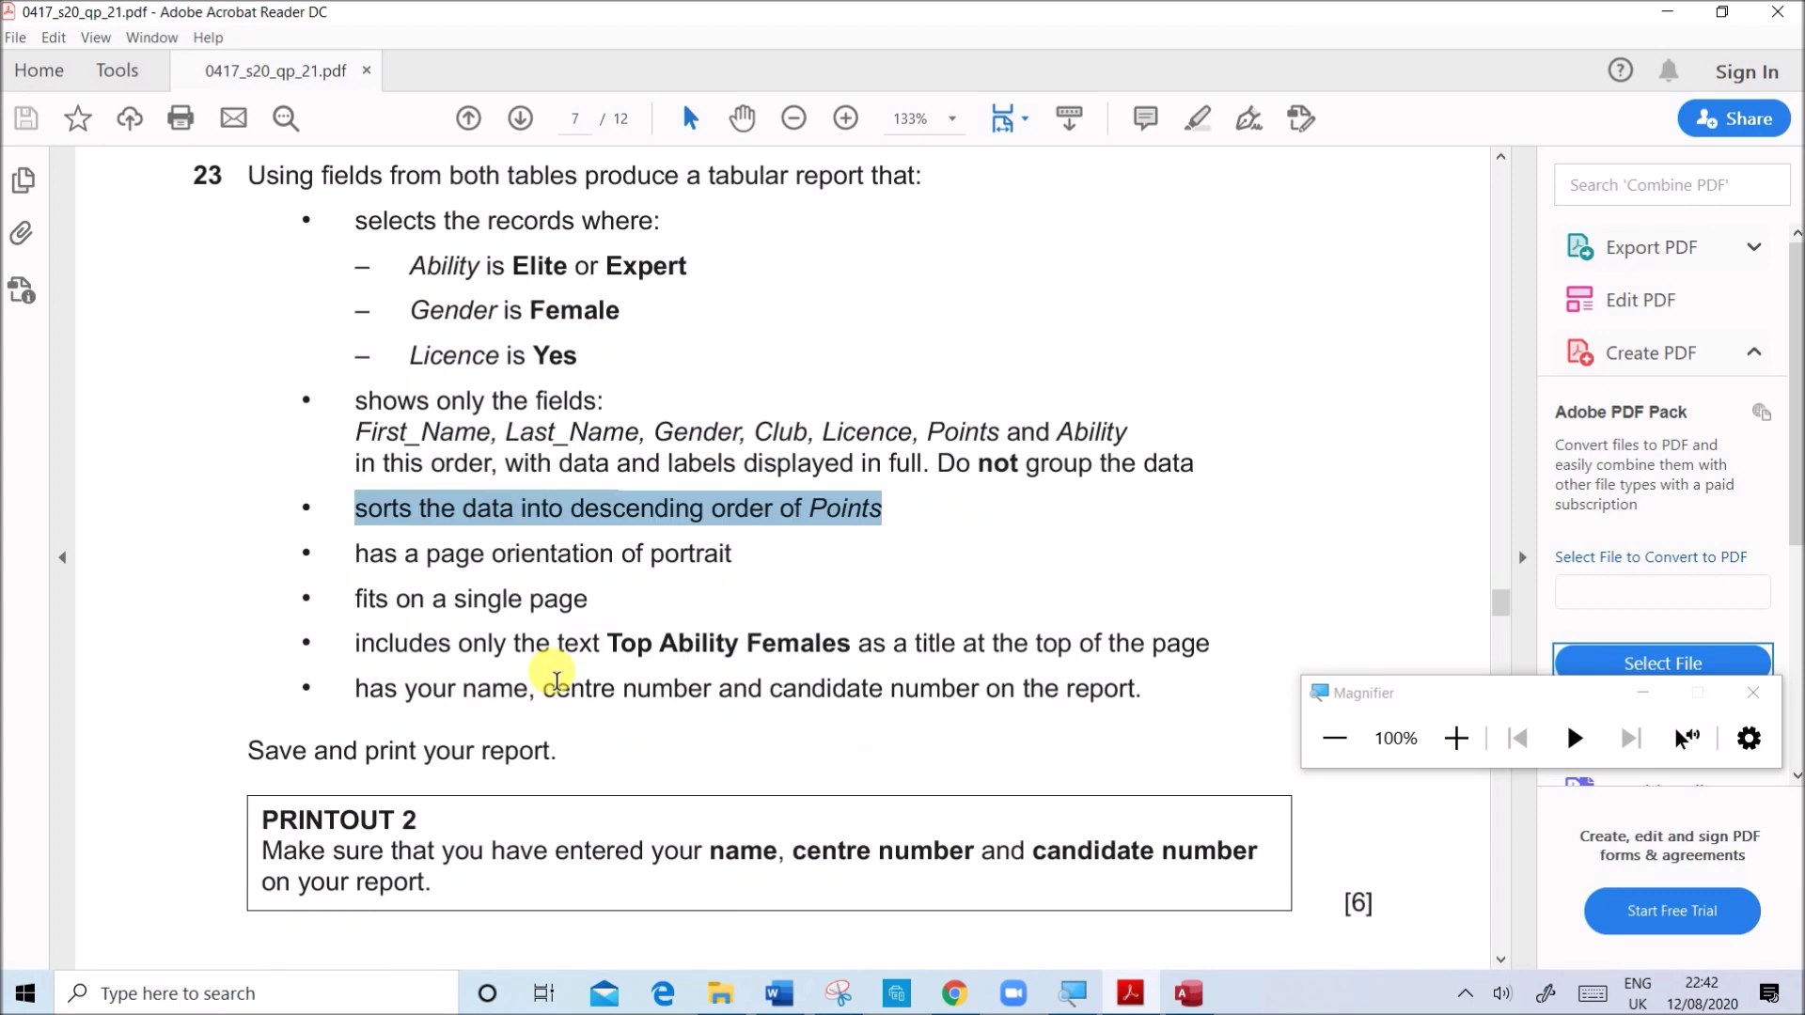
drag(315, 660, 557, 659)
drag(263, 729, 476, 753)
scroll(483, 793, down, 9)
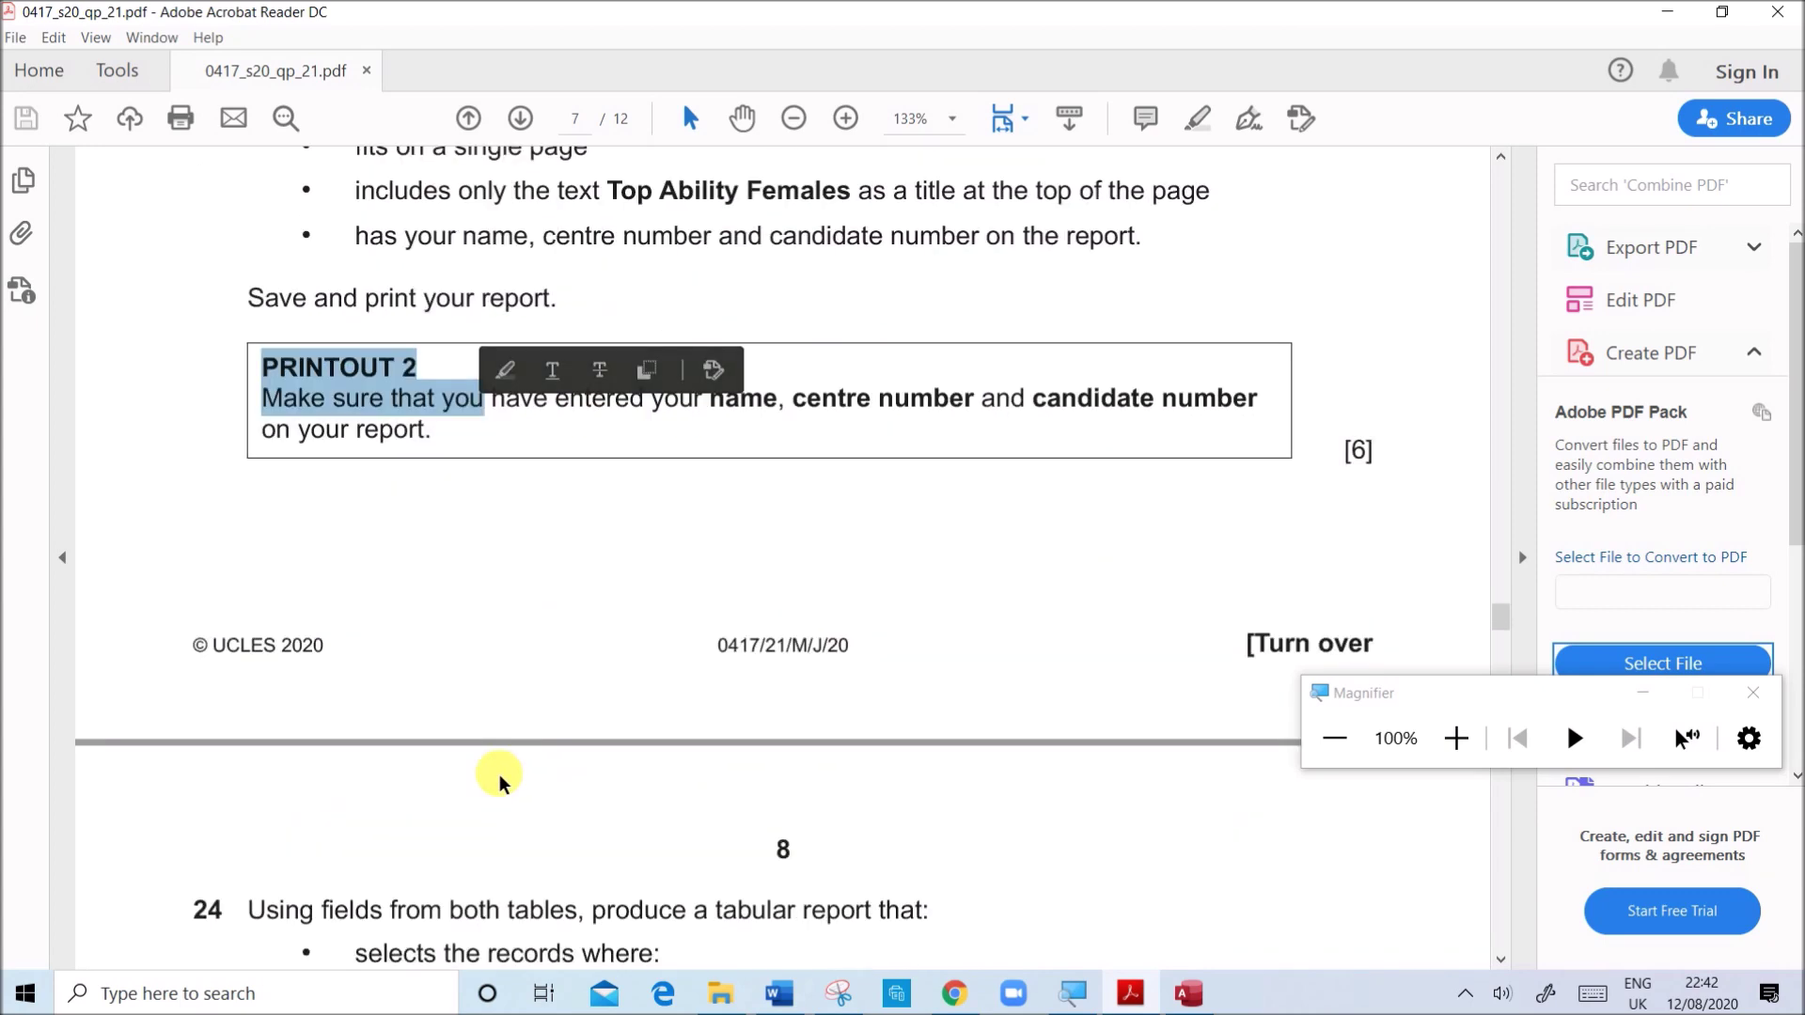
click(423, 501)
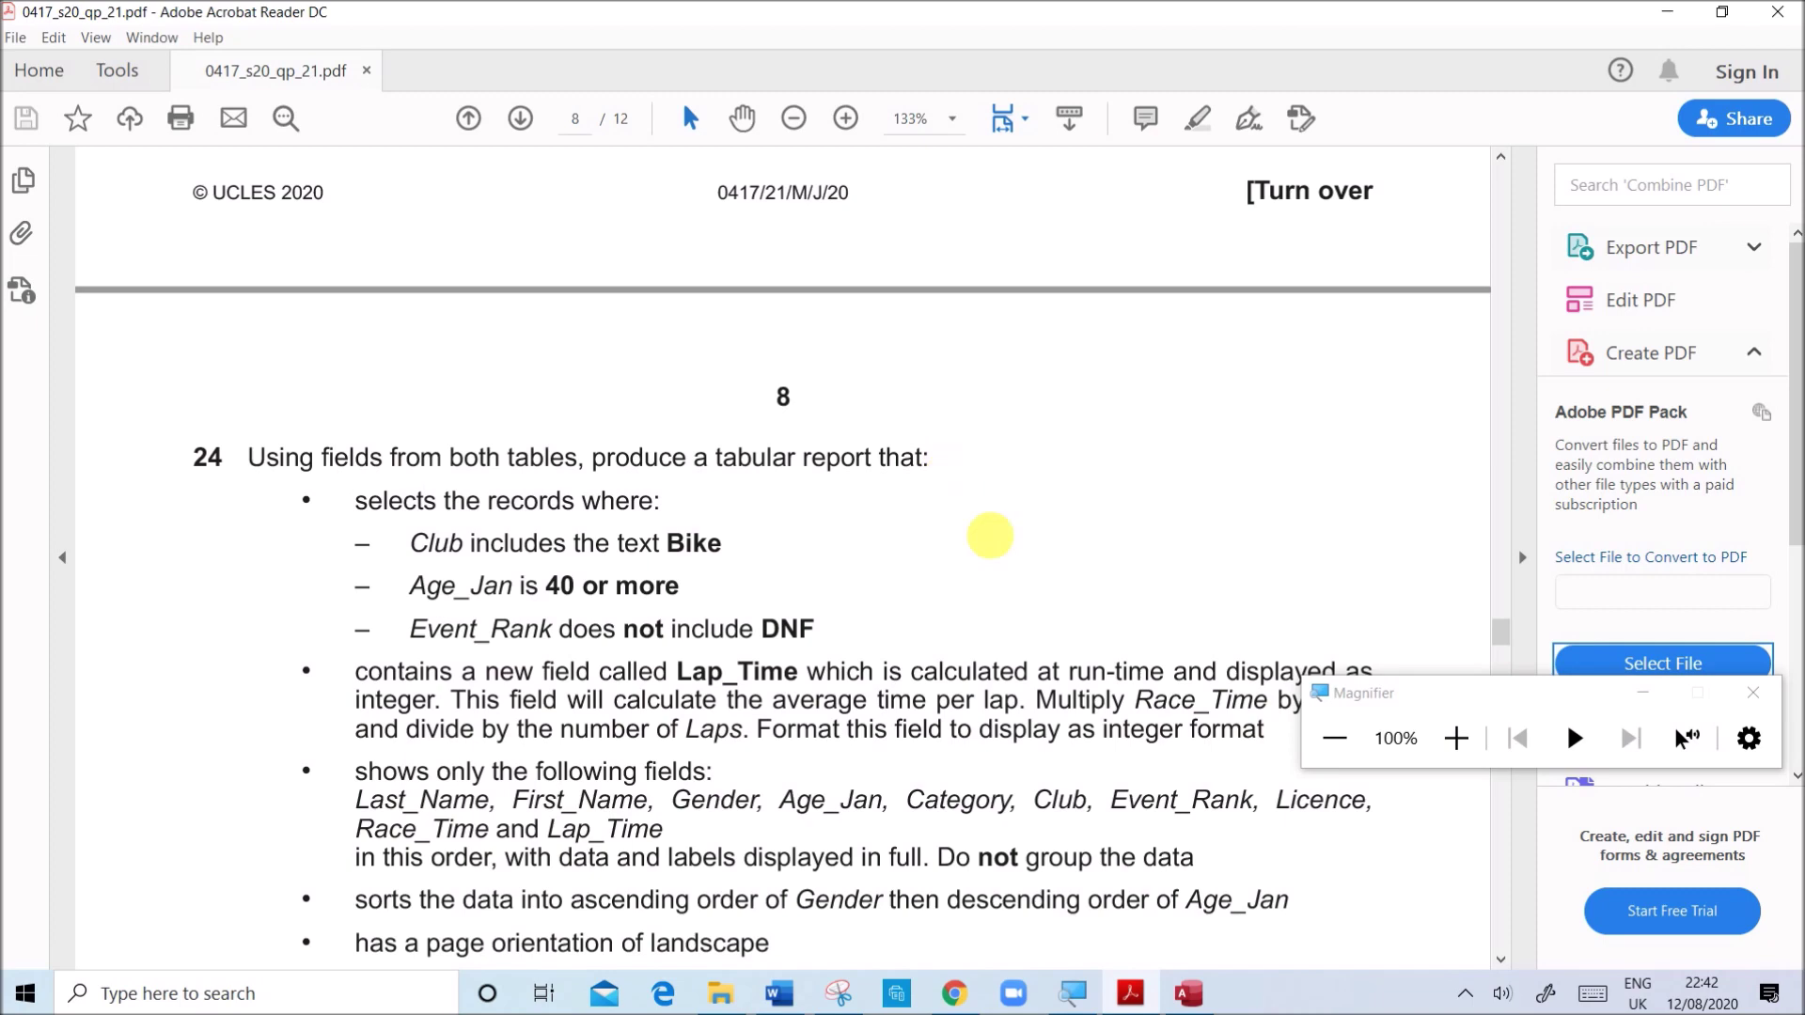
click(1189, 993)
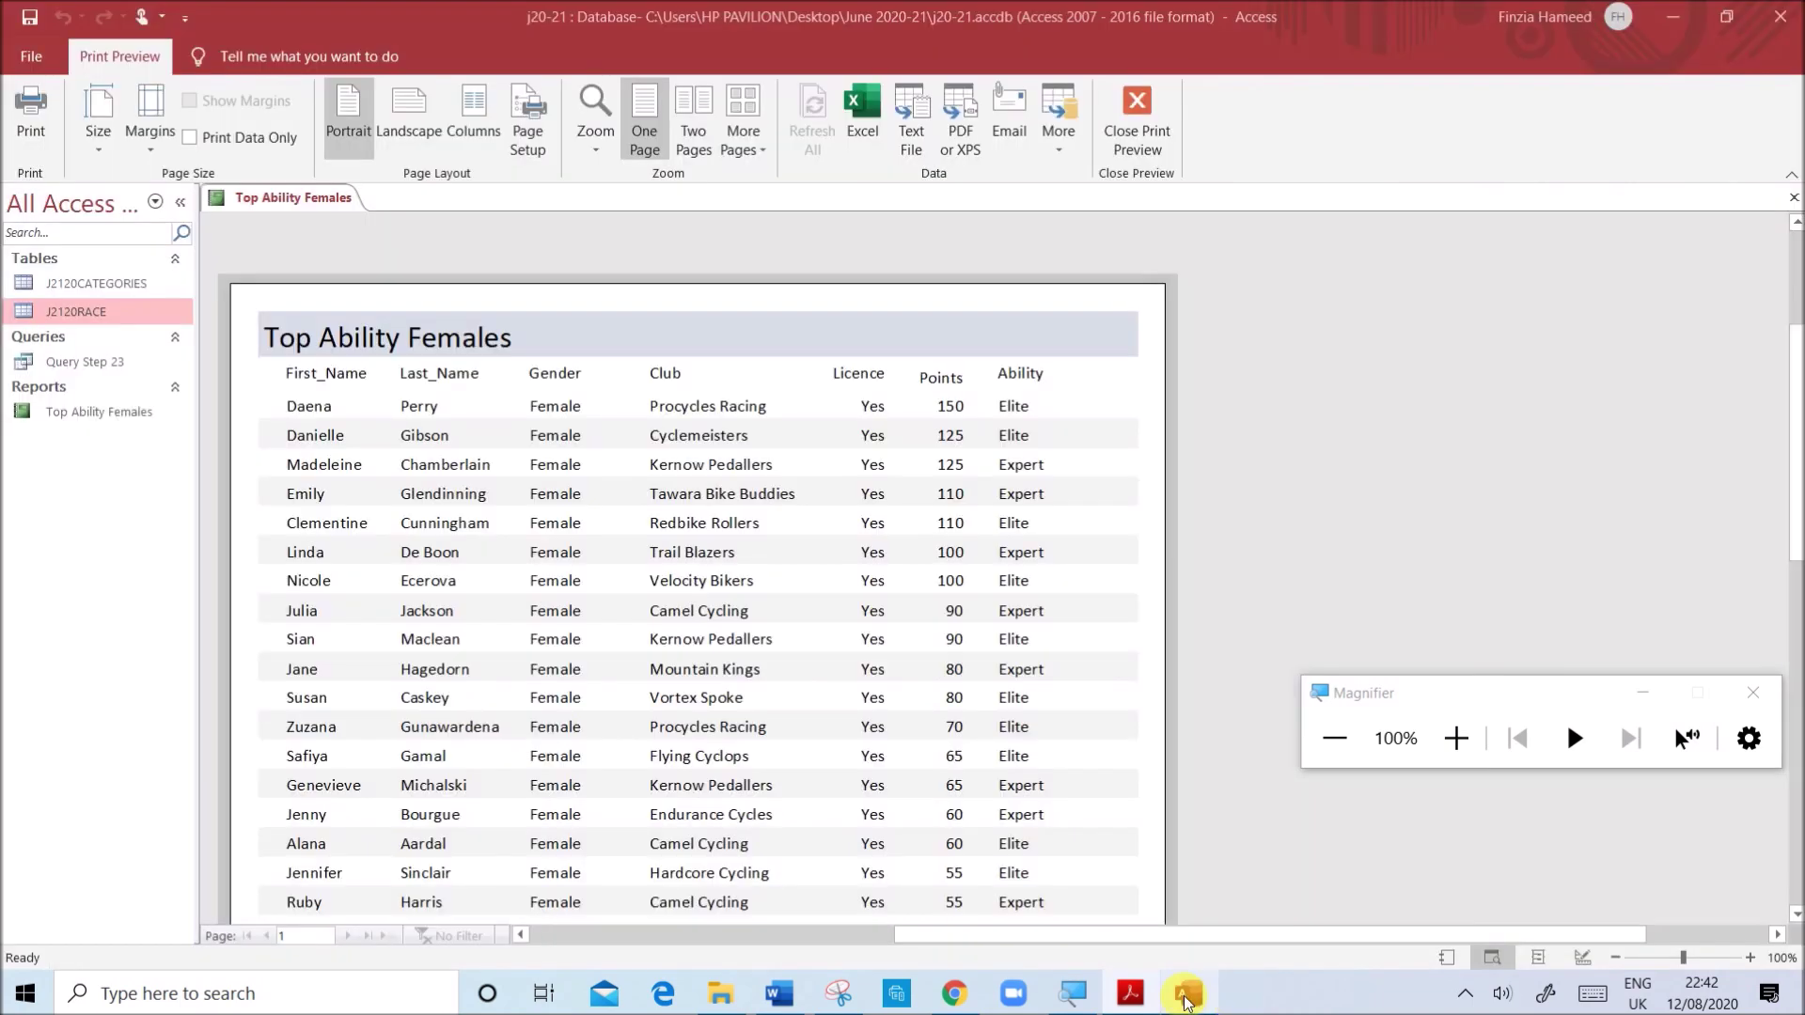
- Close the Top Ability Females report and start a query design with J2120CATEGORIES and J2120RACE
right_click(298, 202)
click(344, 246)
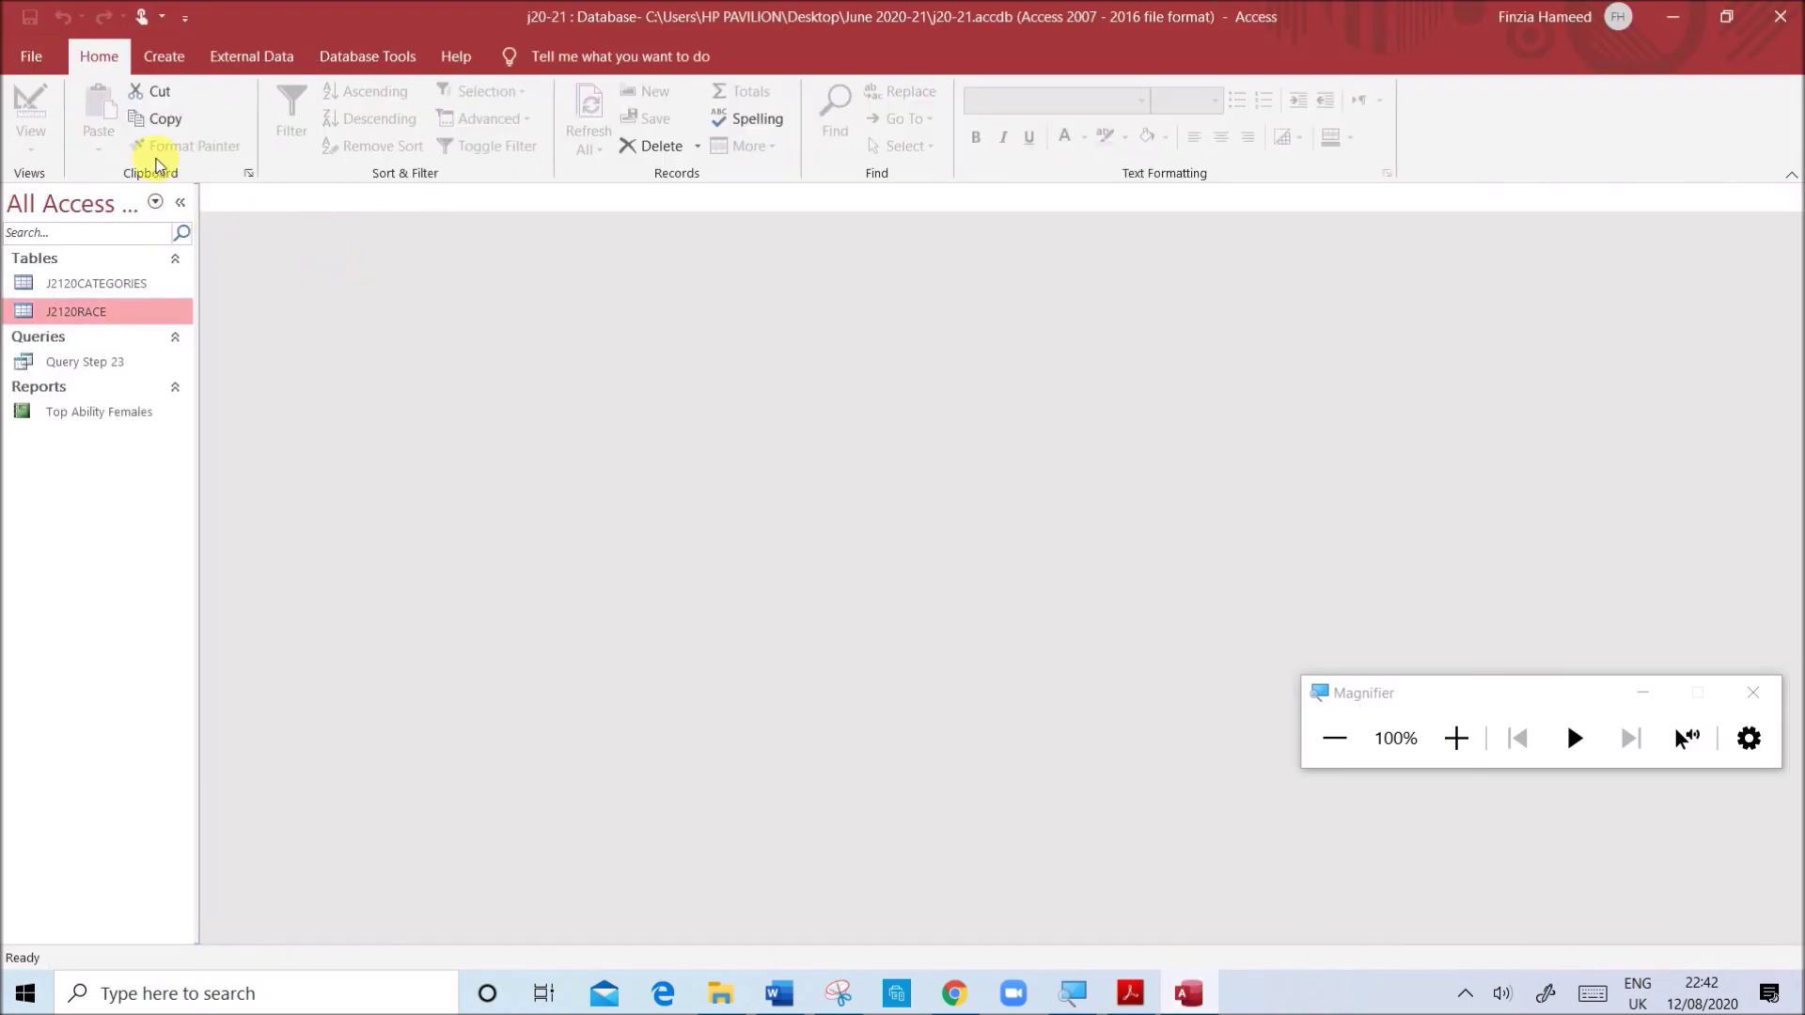
click(164, 58)
click(358, 136)
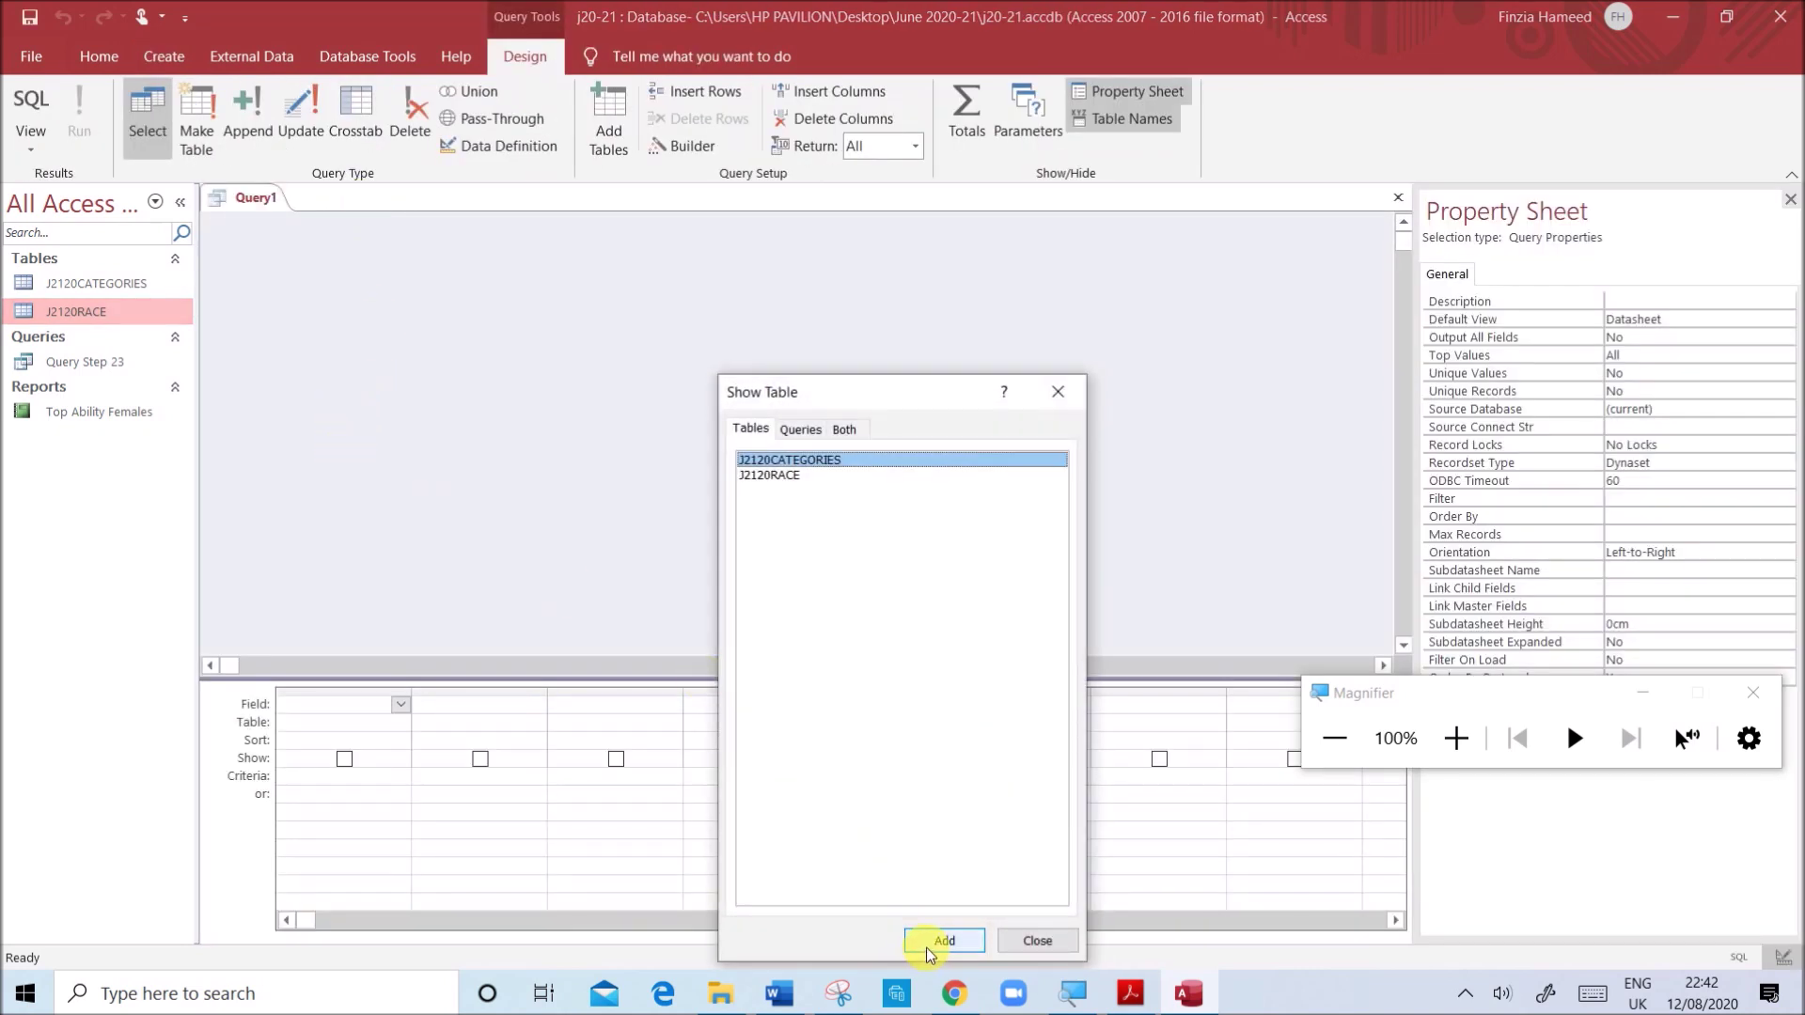
shift+click(850, 475)
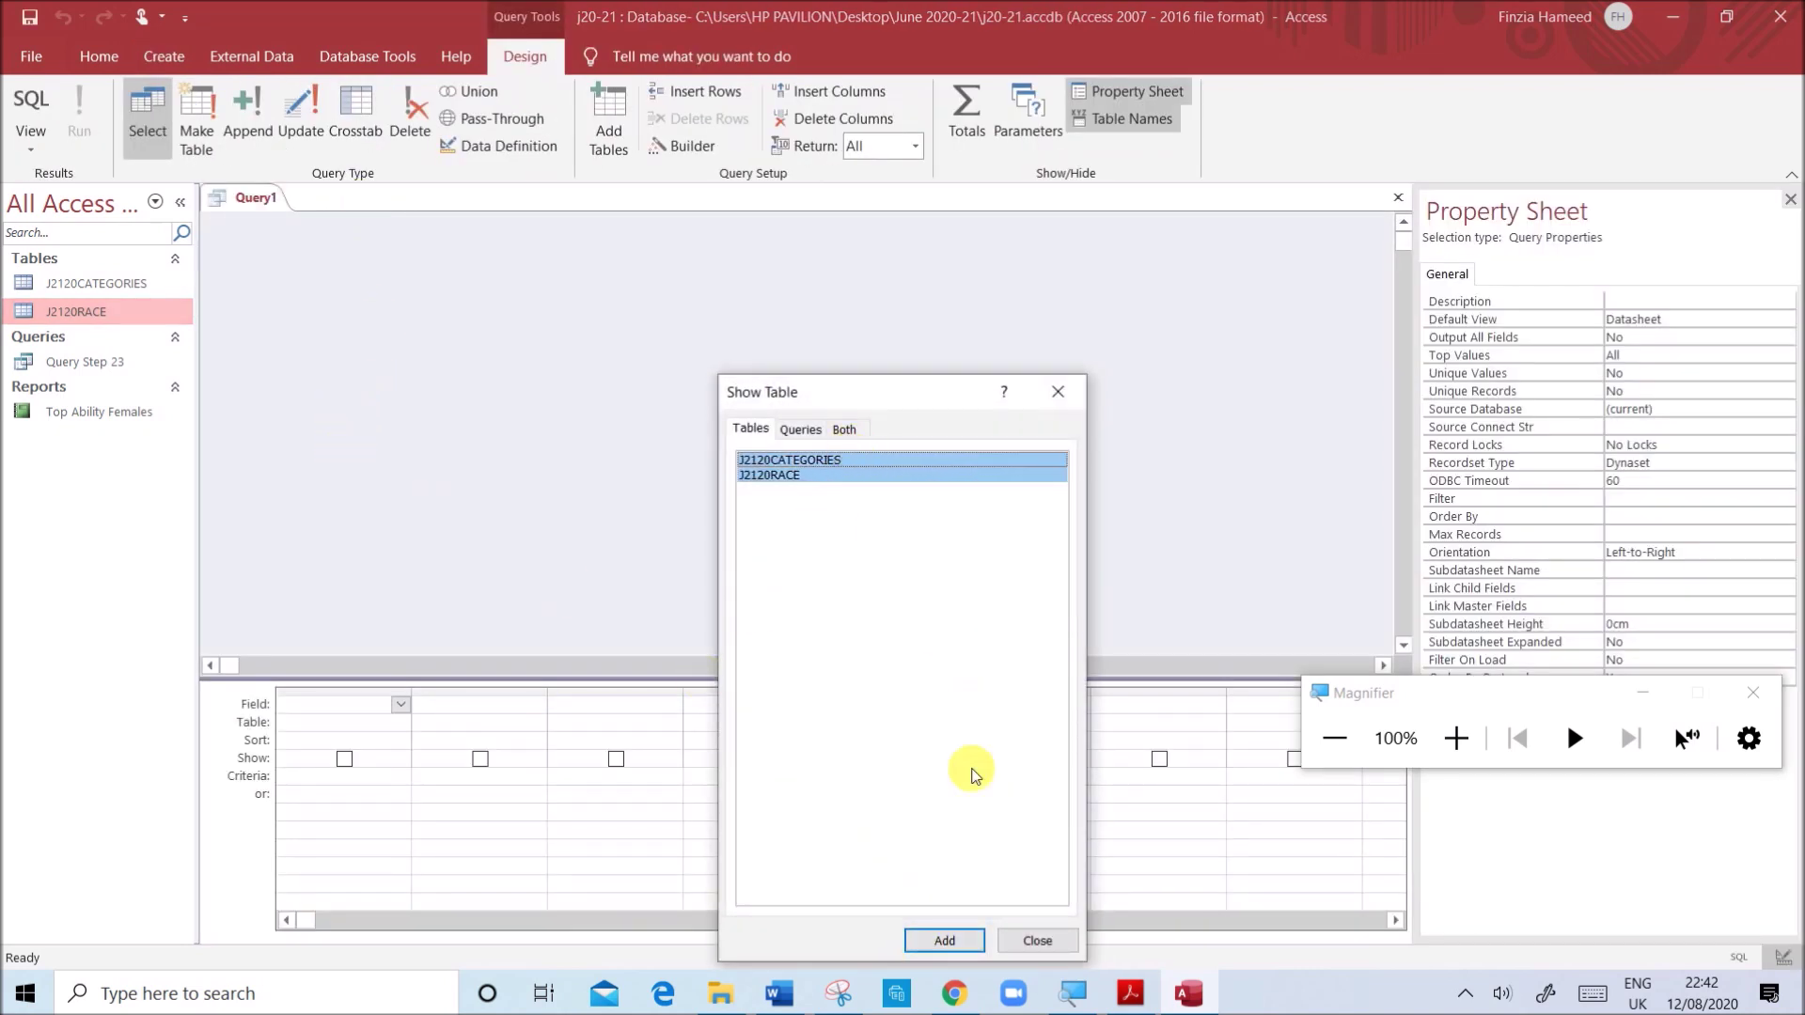
click(943, 940)
click(1038, 940)
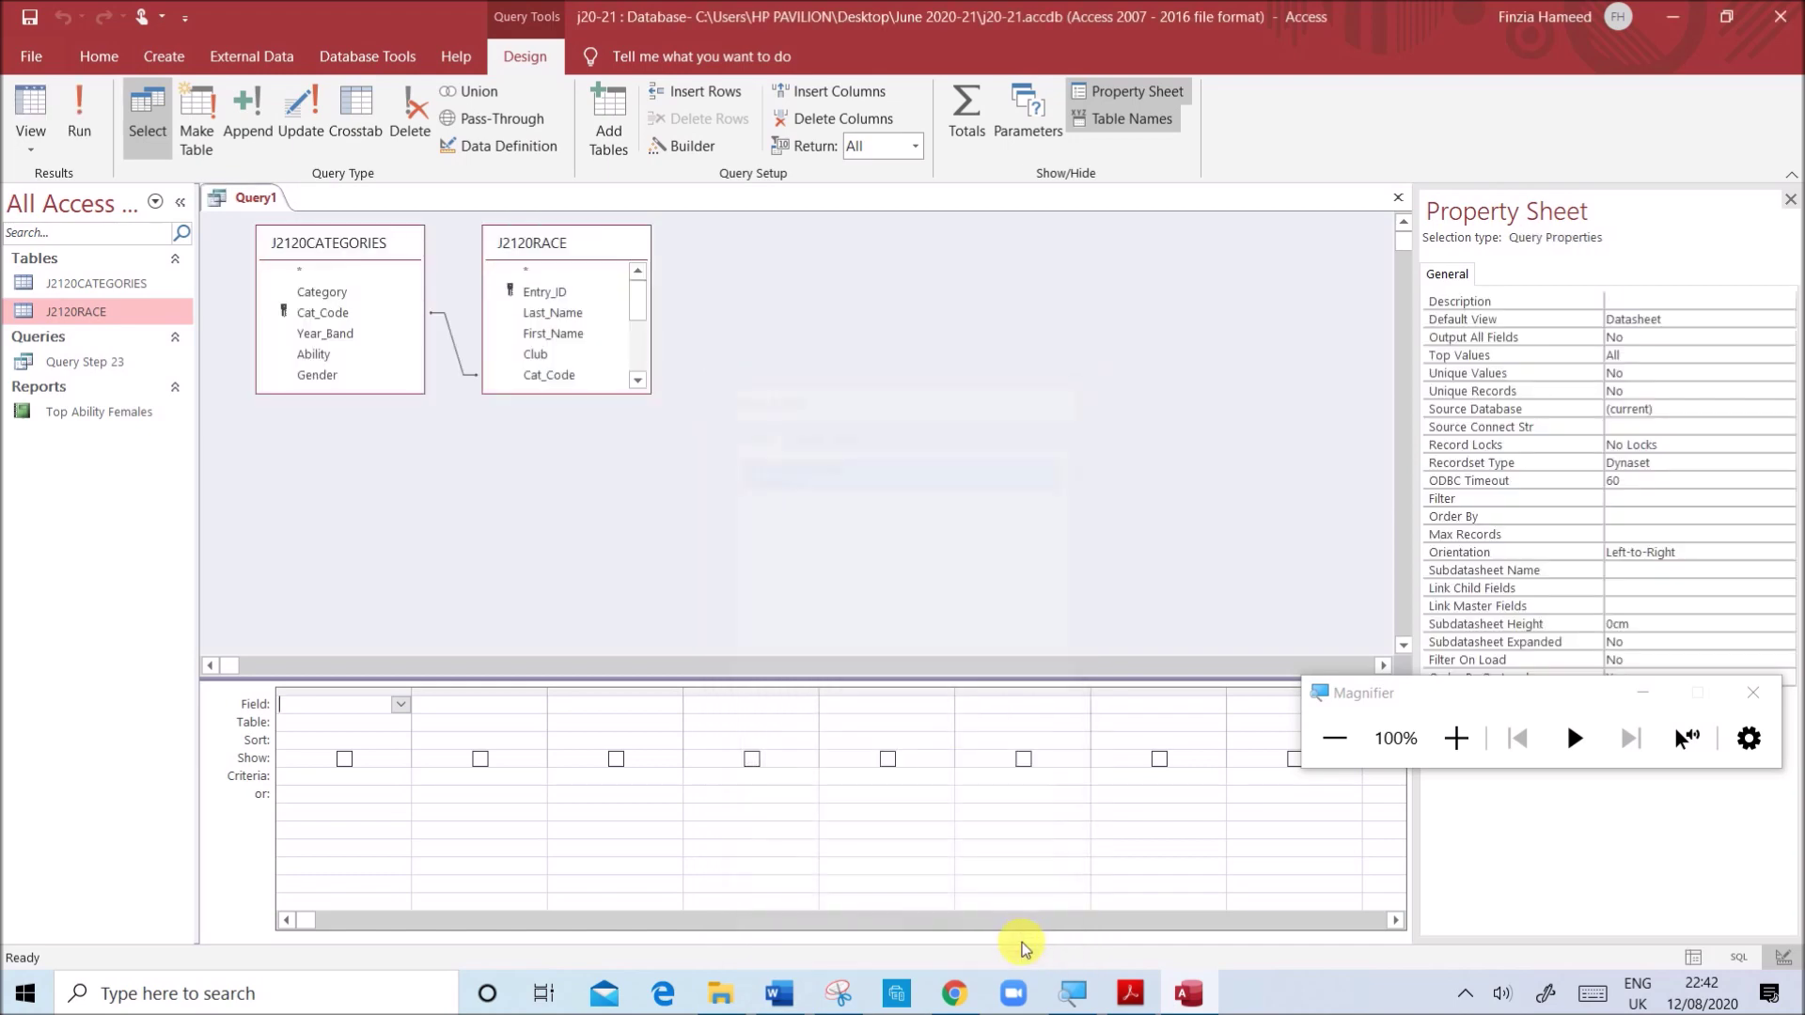
- Check question 24's record criteria in the PDF, then enlarge both table field lists
click(1129, 993)
scroll(409, 625, down, 1)
click(423, 455)
drag(365, 464, 733, 499)
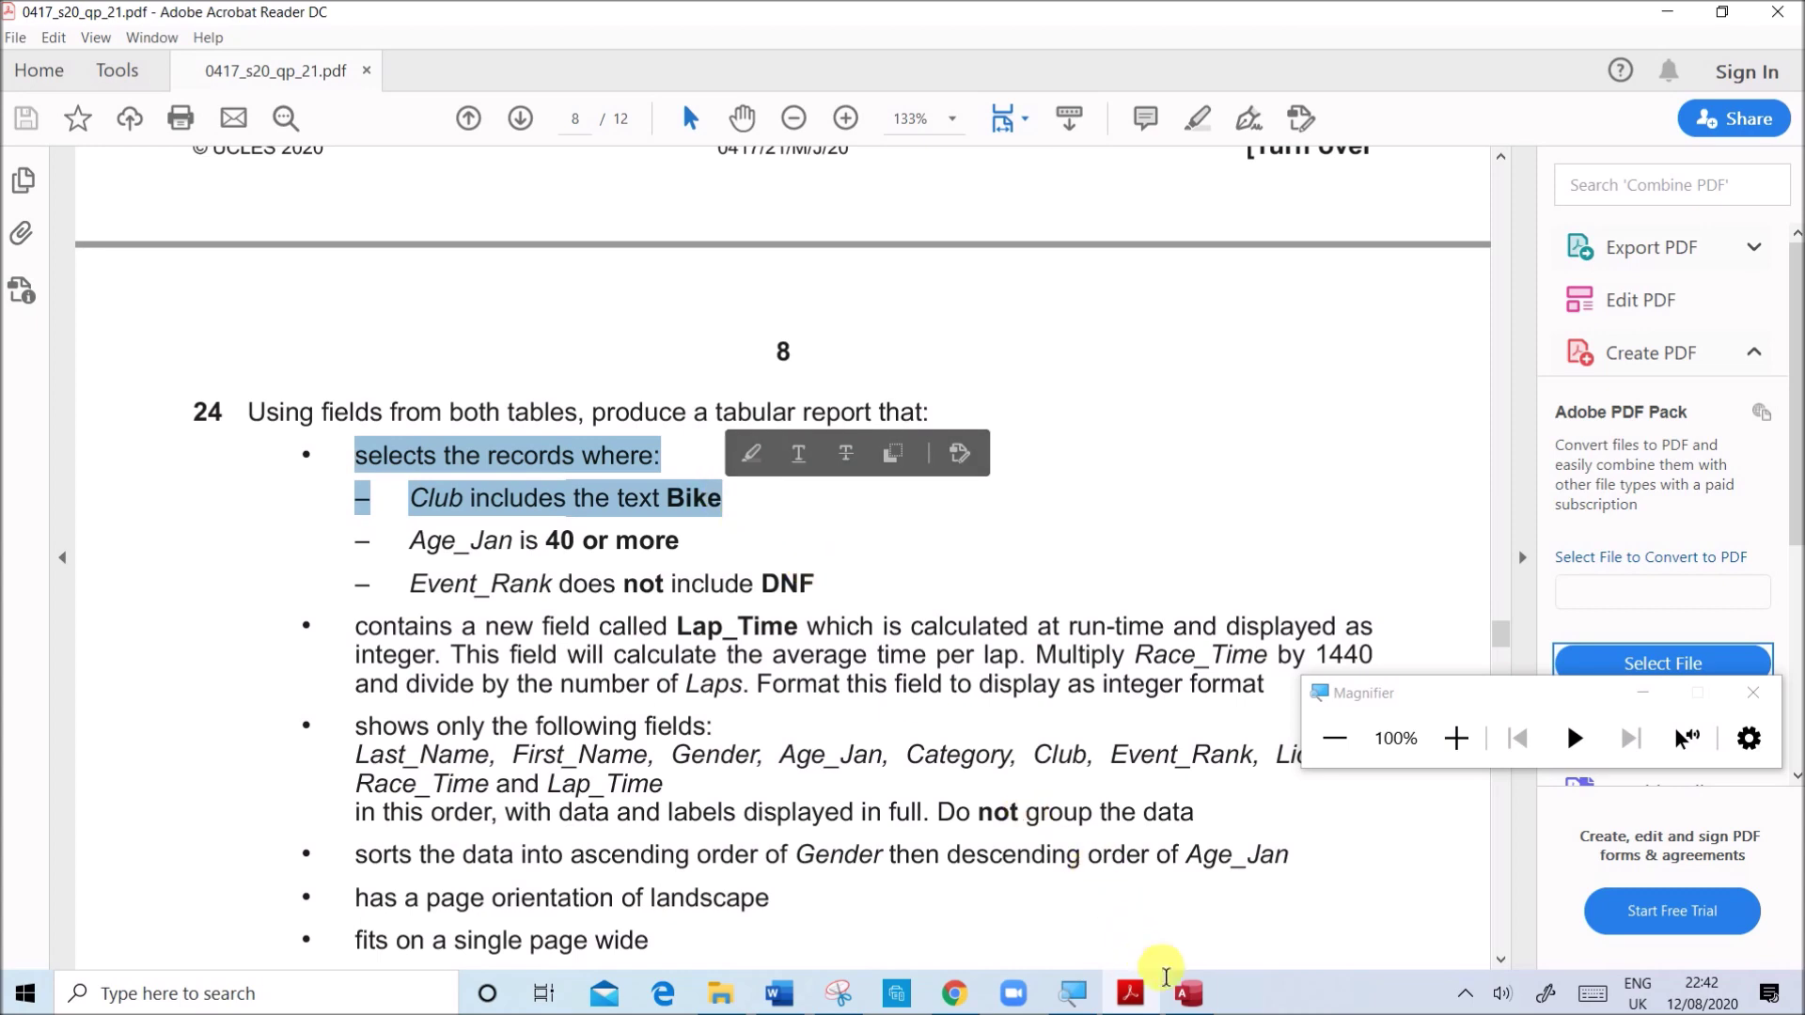
click(1188, 993)
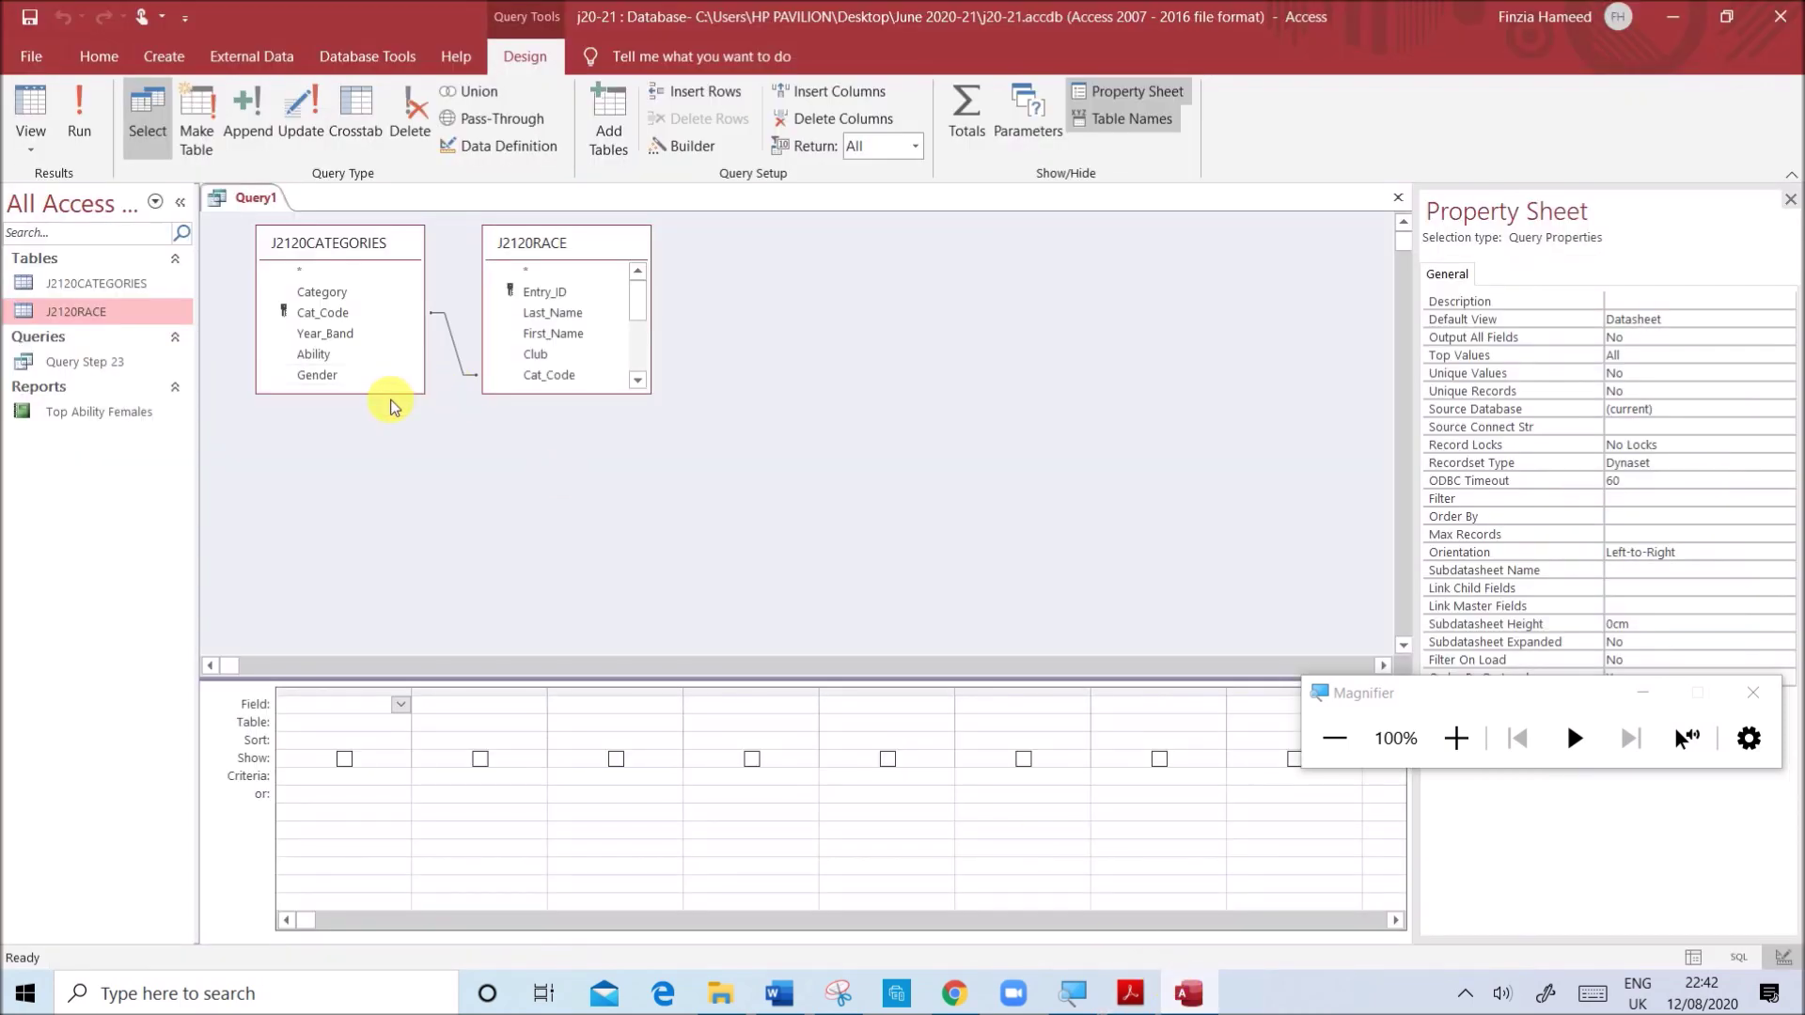
drag(391, 393, 388, 532)
drag(552, 392, 555, 579)
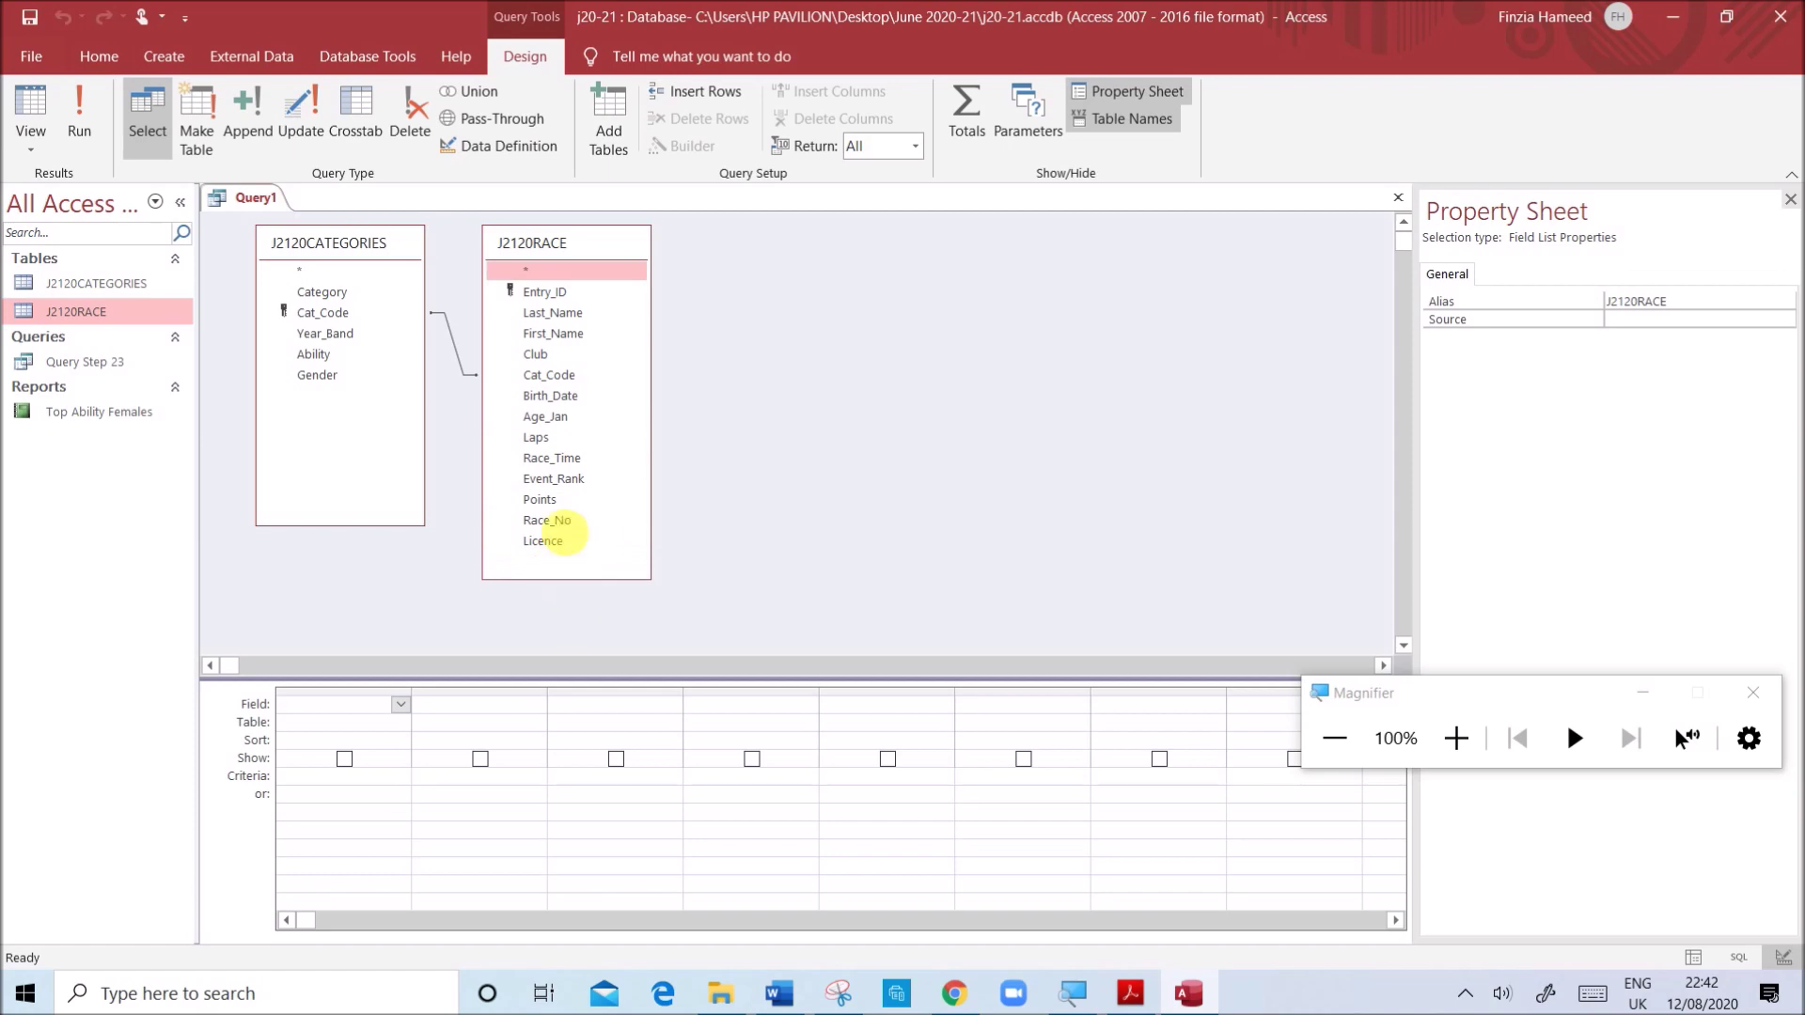
- Add Club, Age_Jan and Event_Rank from J2120RACE to the grid, checking the PDF between fields
double_click(536, 355)
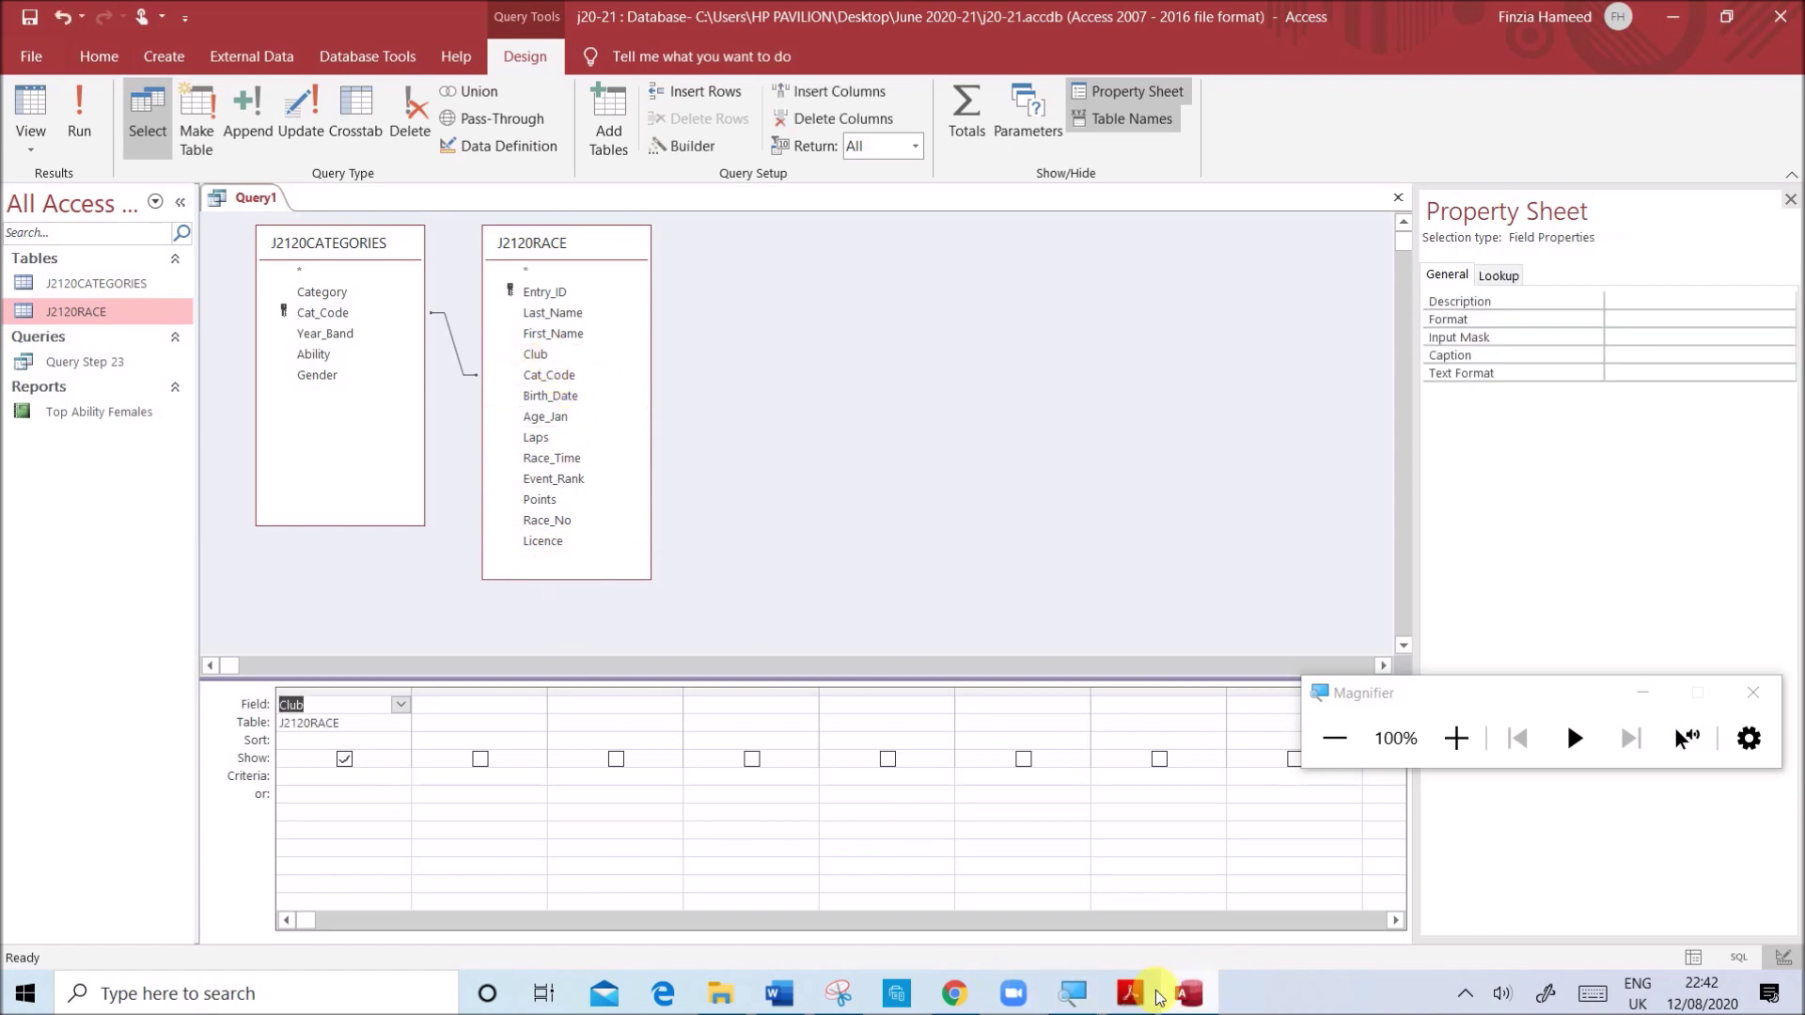
click(1139, 995)
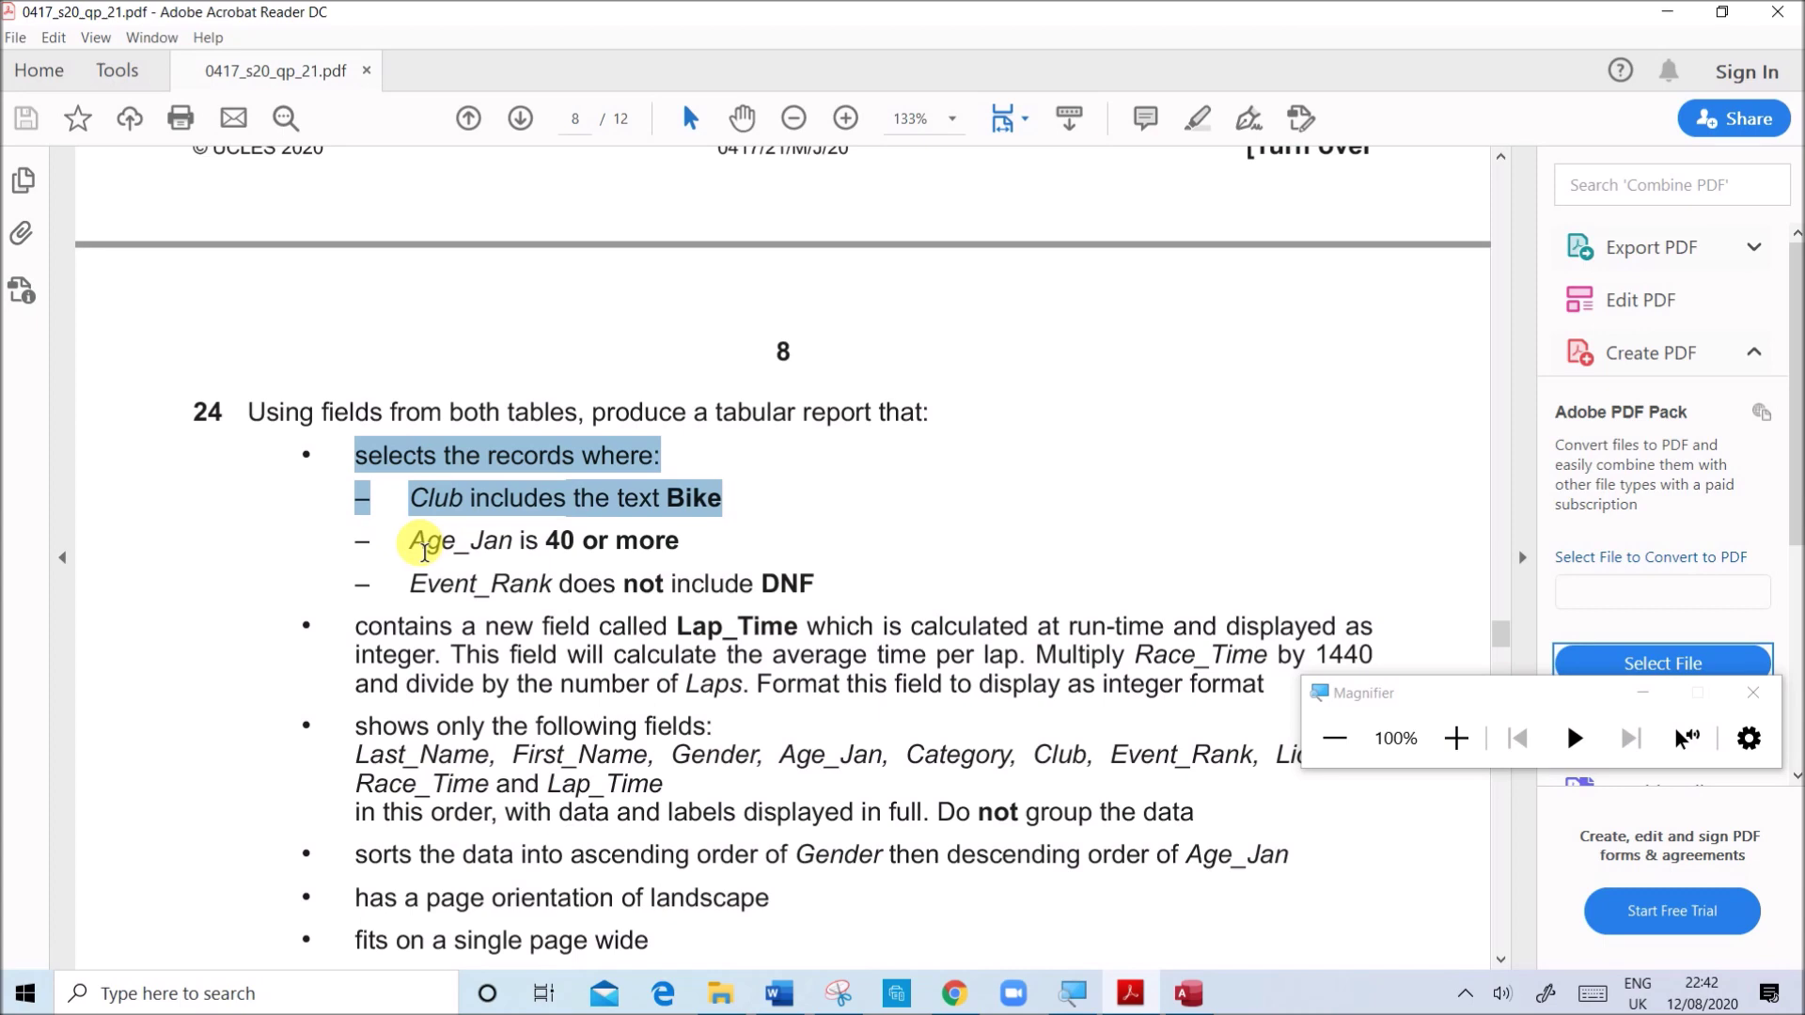
double_click(461, 542)
key(alt+Tab)
click(542, 419)
double_click(554, 419)
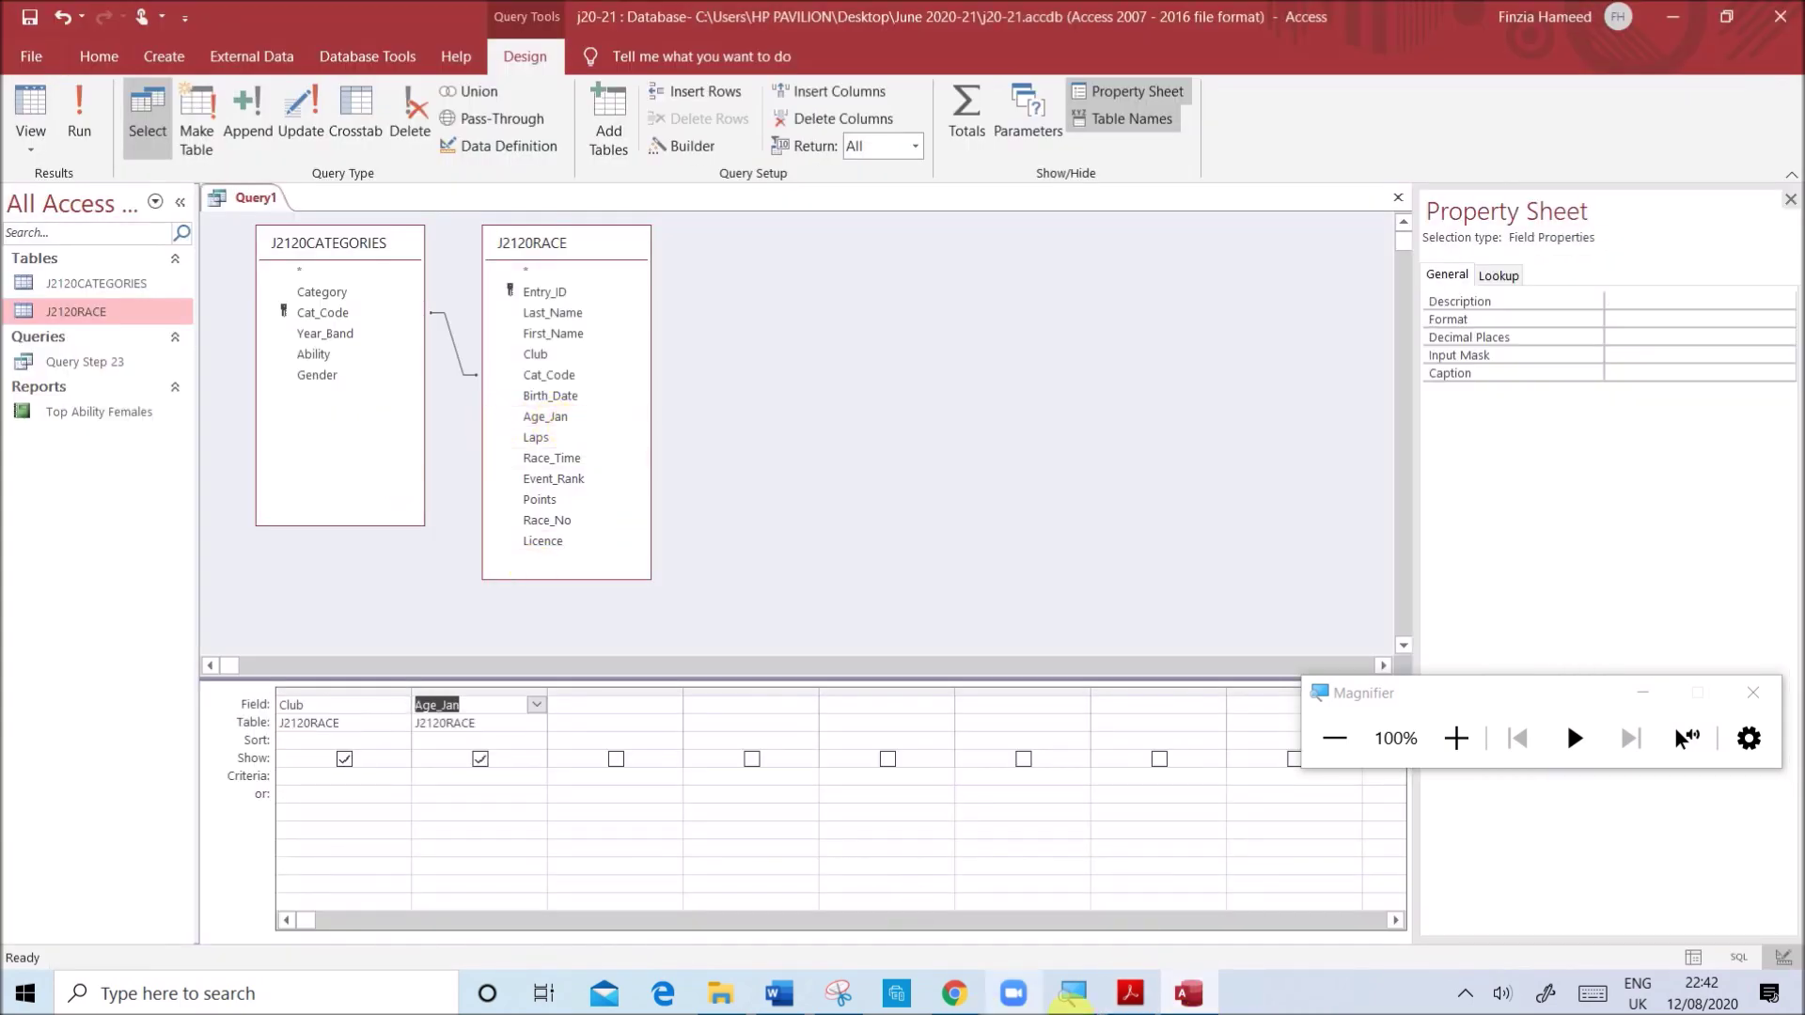
click(1145, 1002)
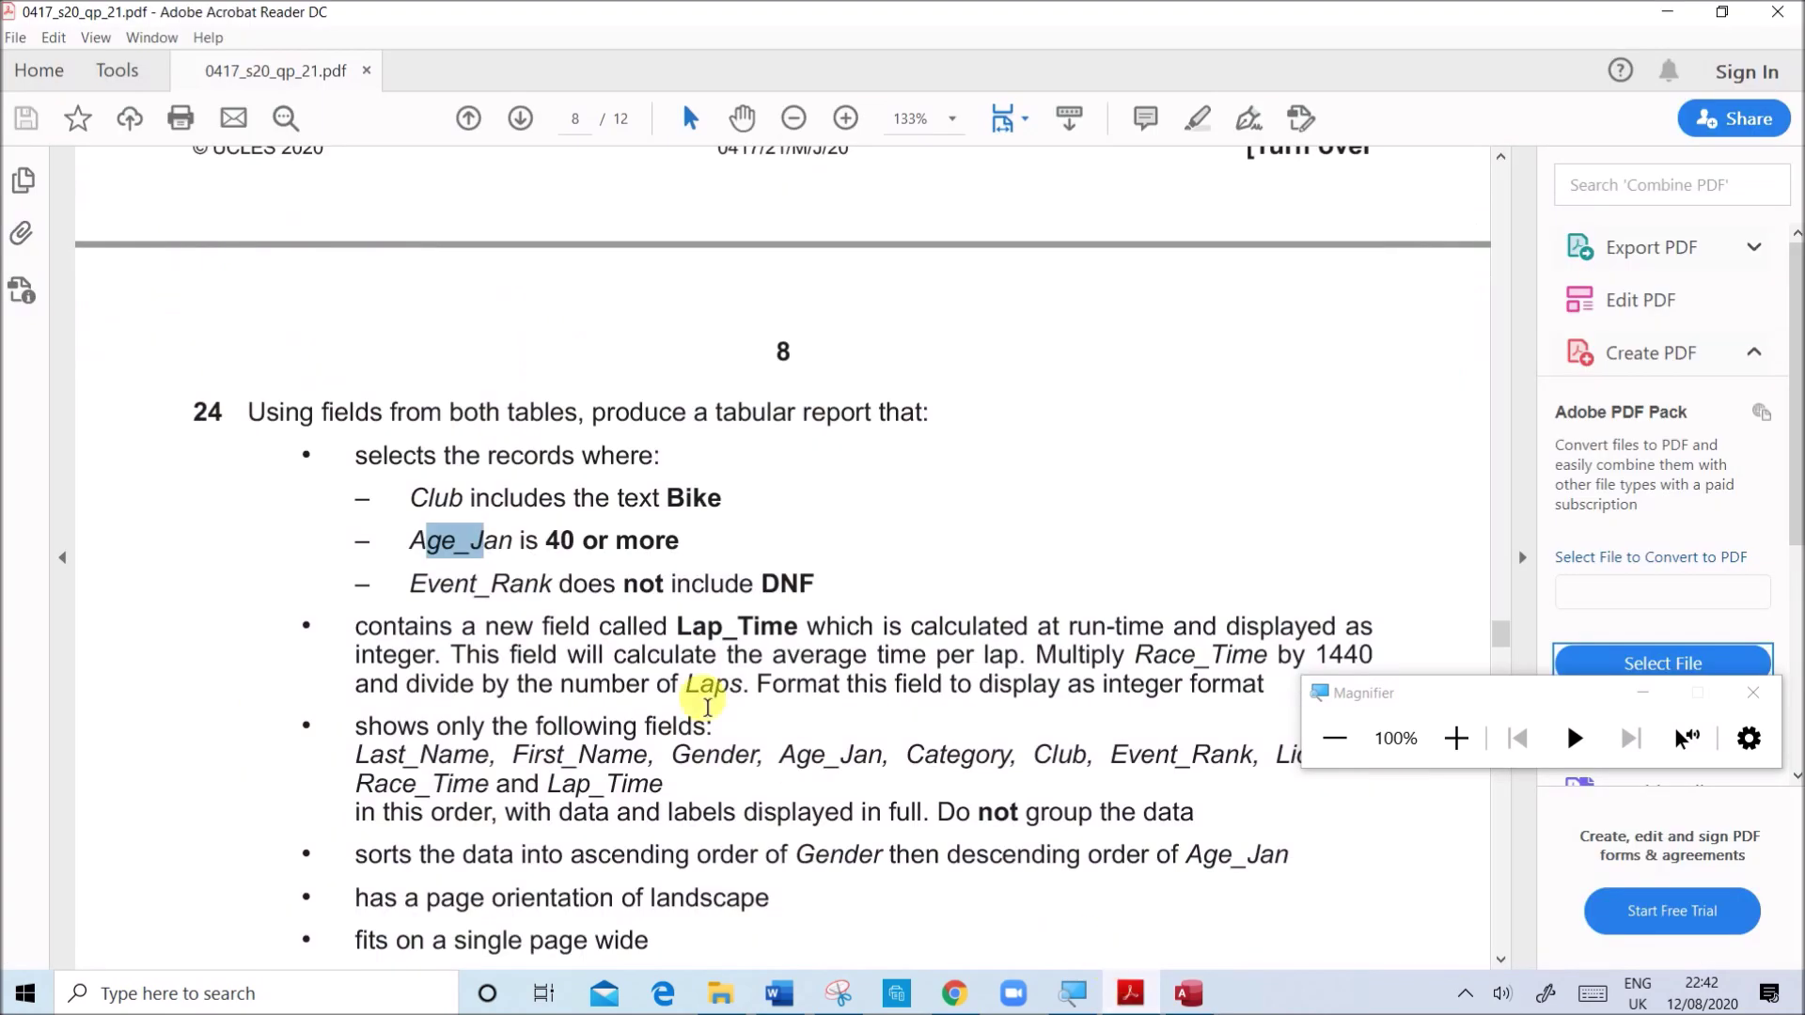
click(1189, 994)
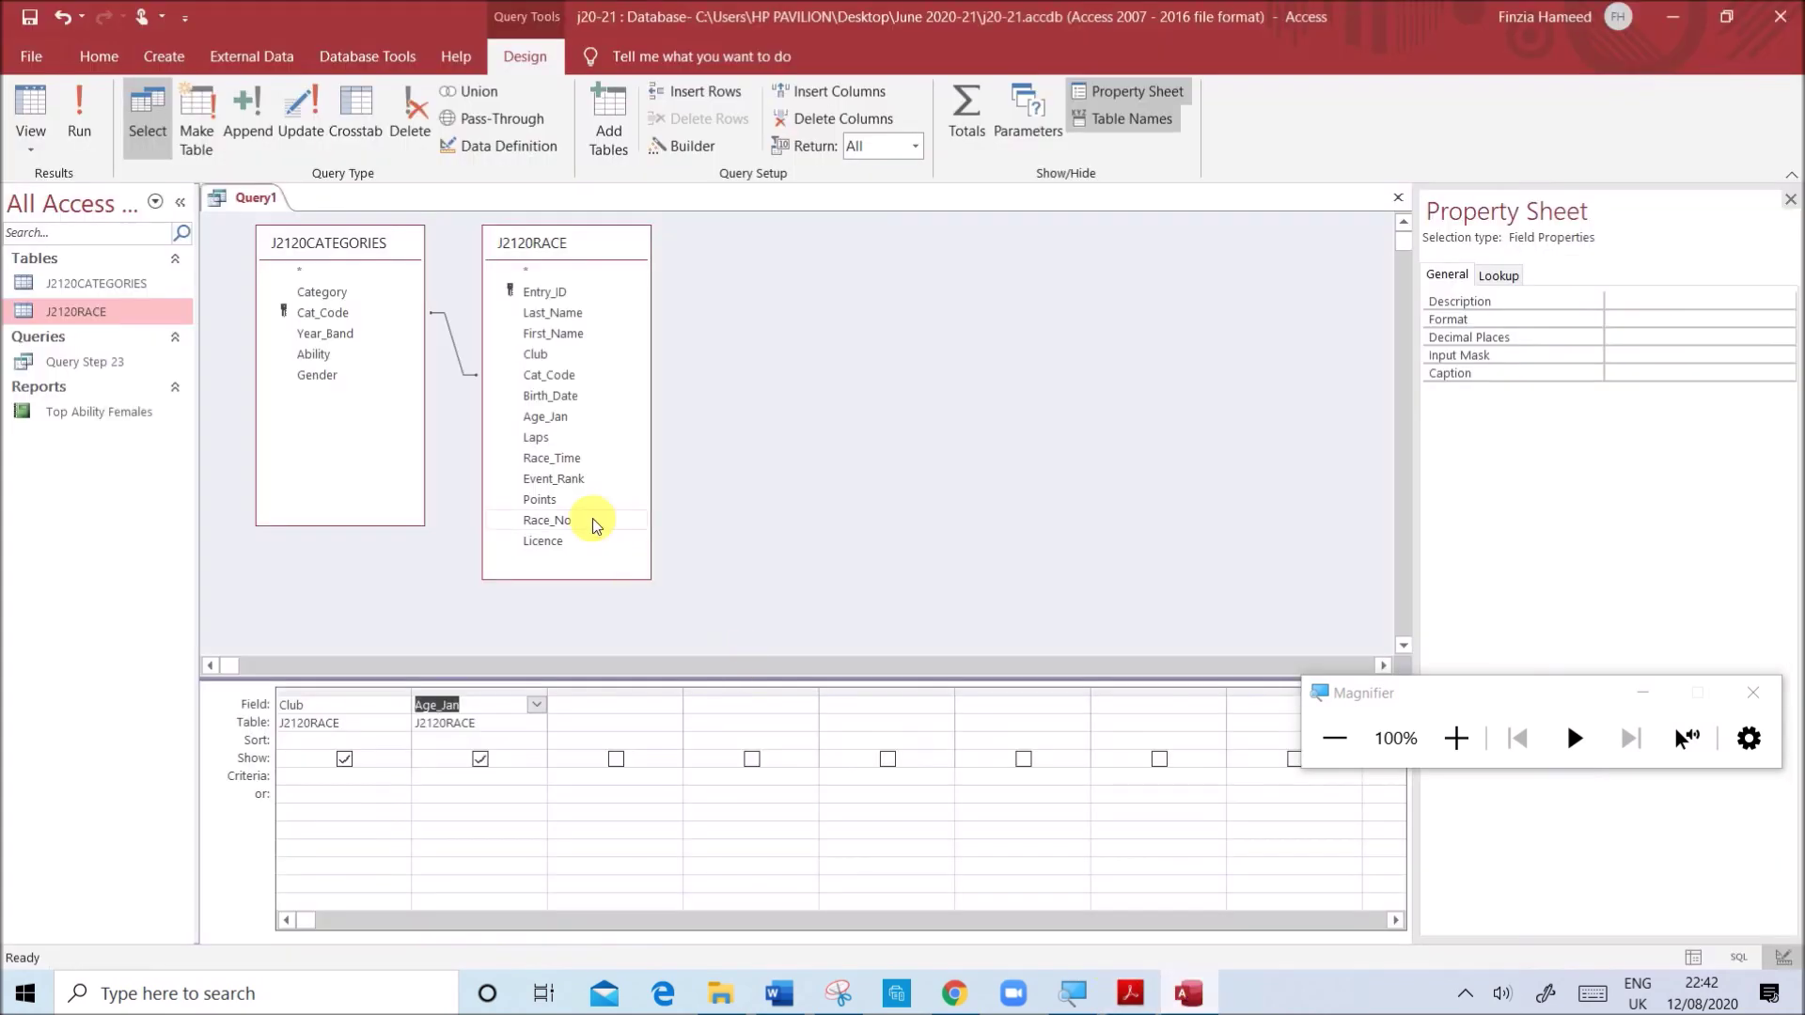
double_click(564, 481)
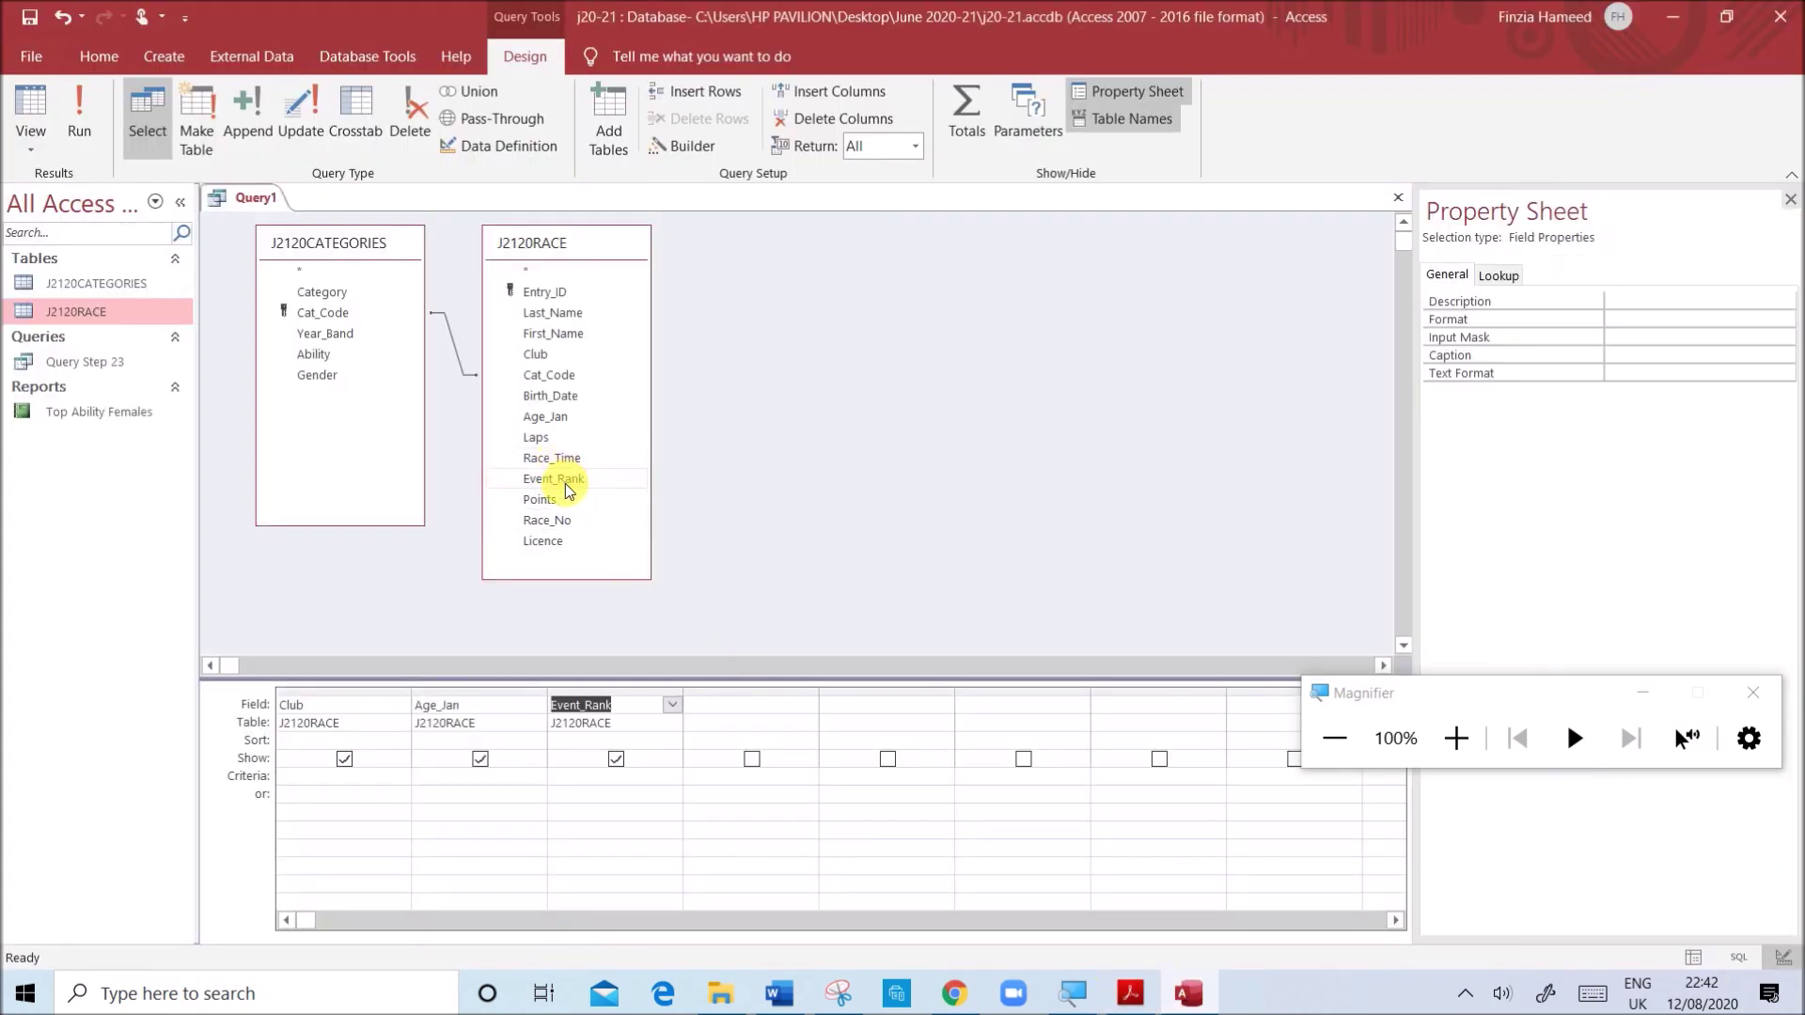
click(1130, 991)
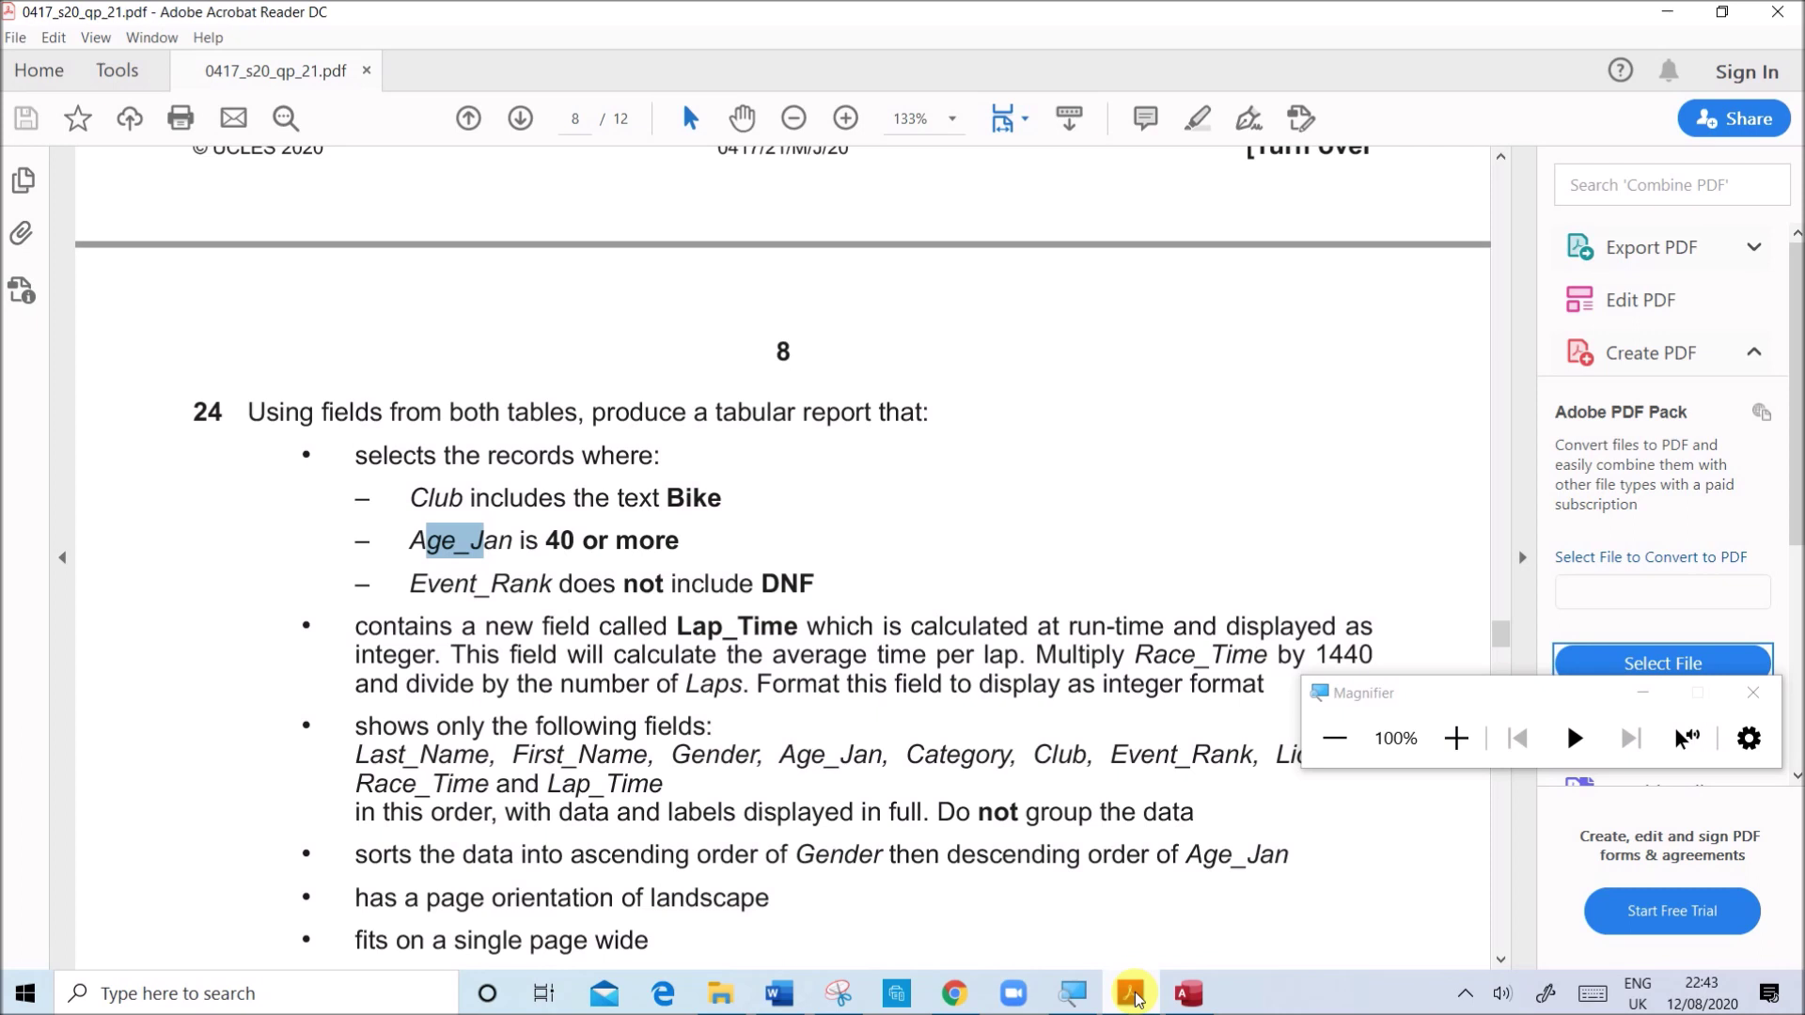
click(1189, 992)
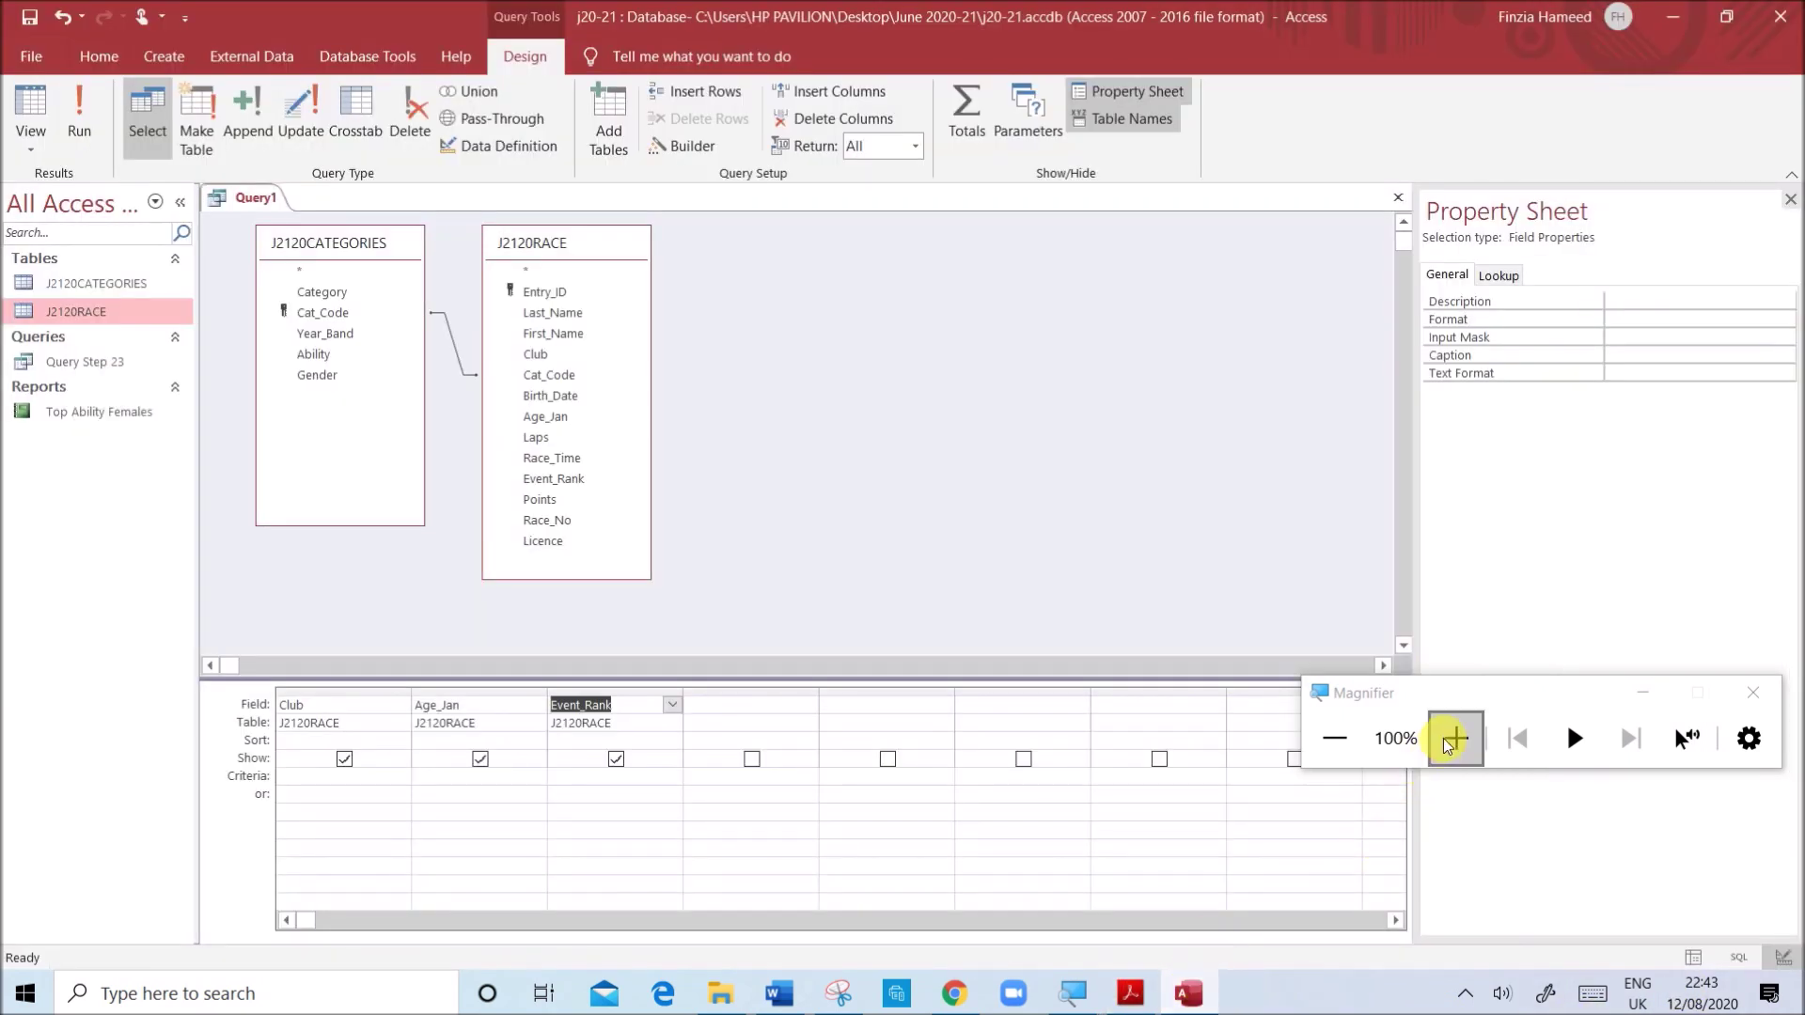
- Enter the Bike criterion for the Club column after checking it in the exam paper
click(1454, 739)
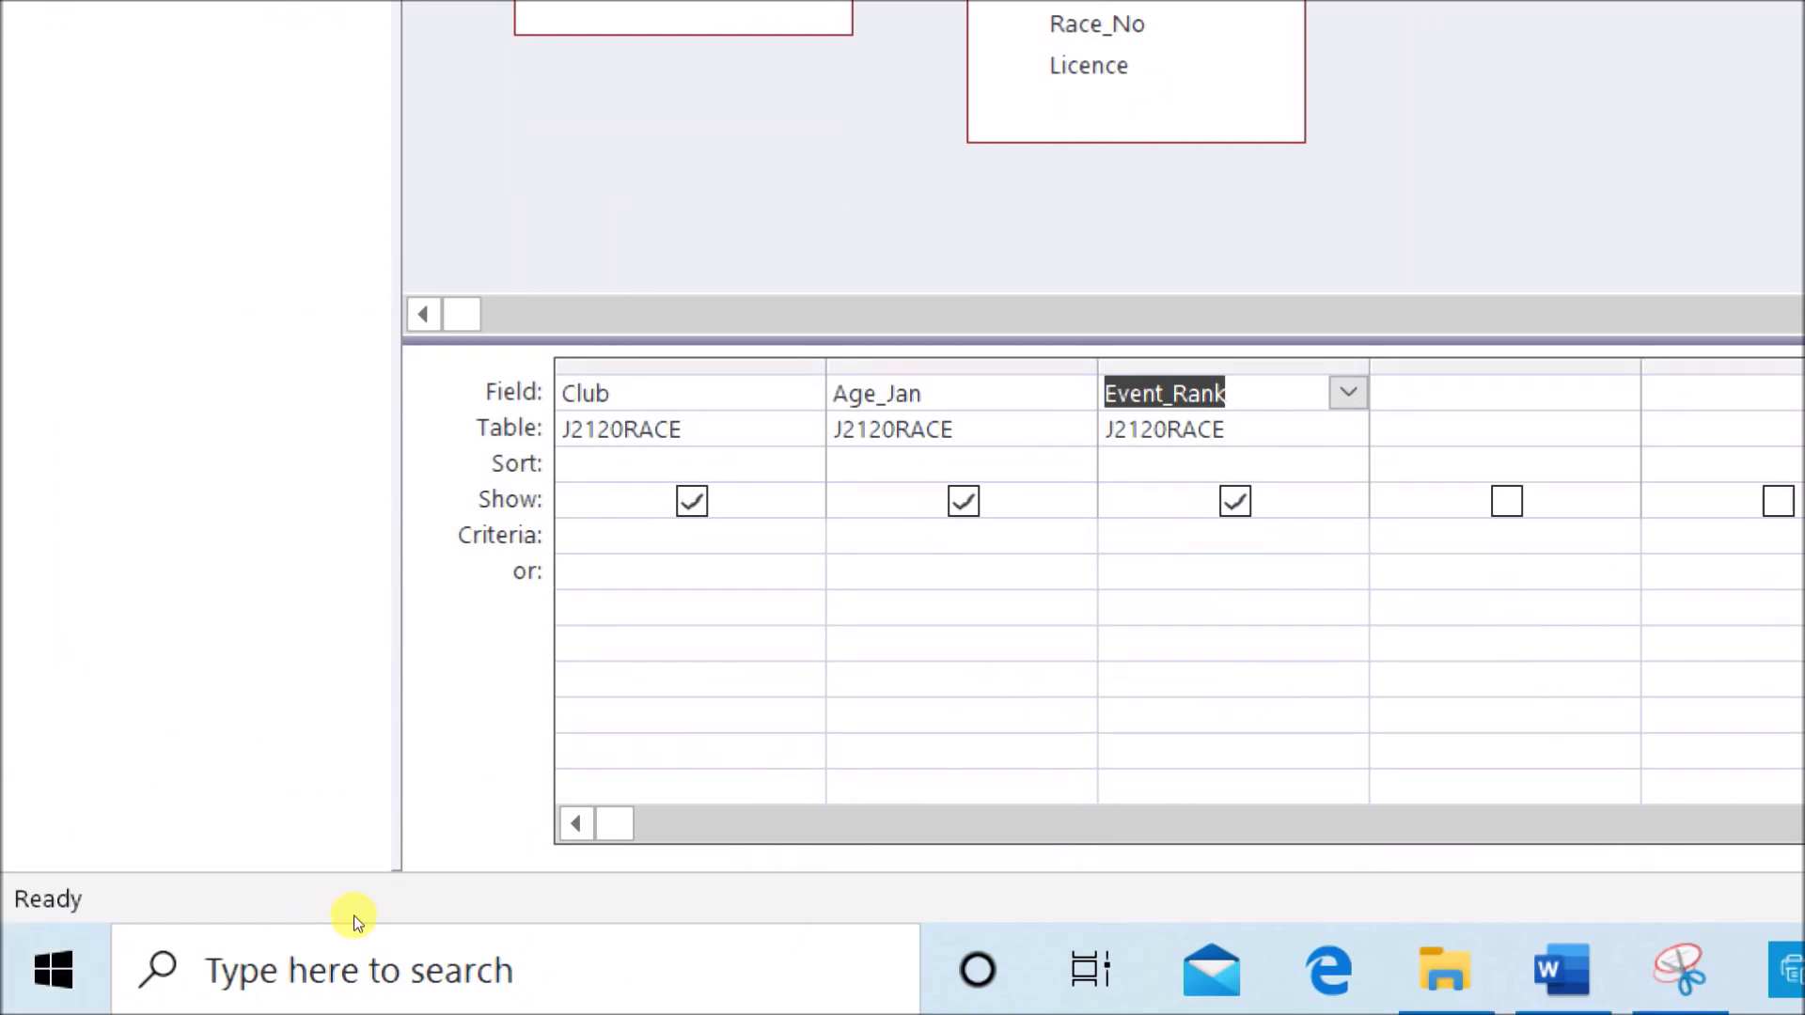
key(Down)
key(Down)
key(Down)
key(Down)
key(Home)
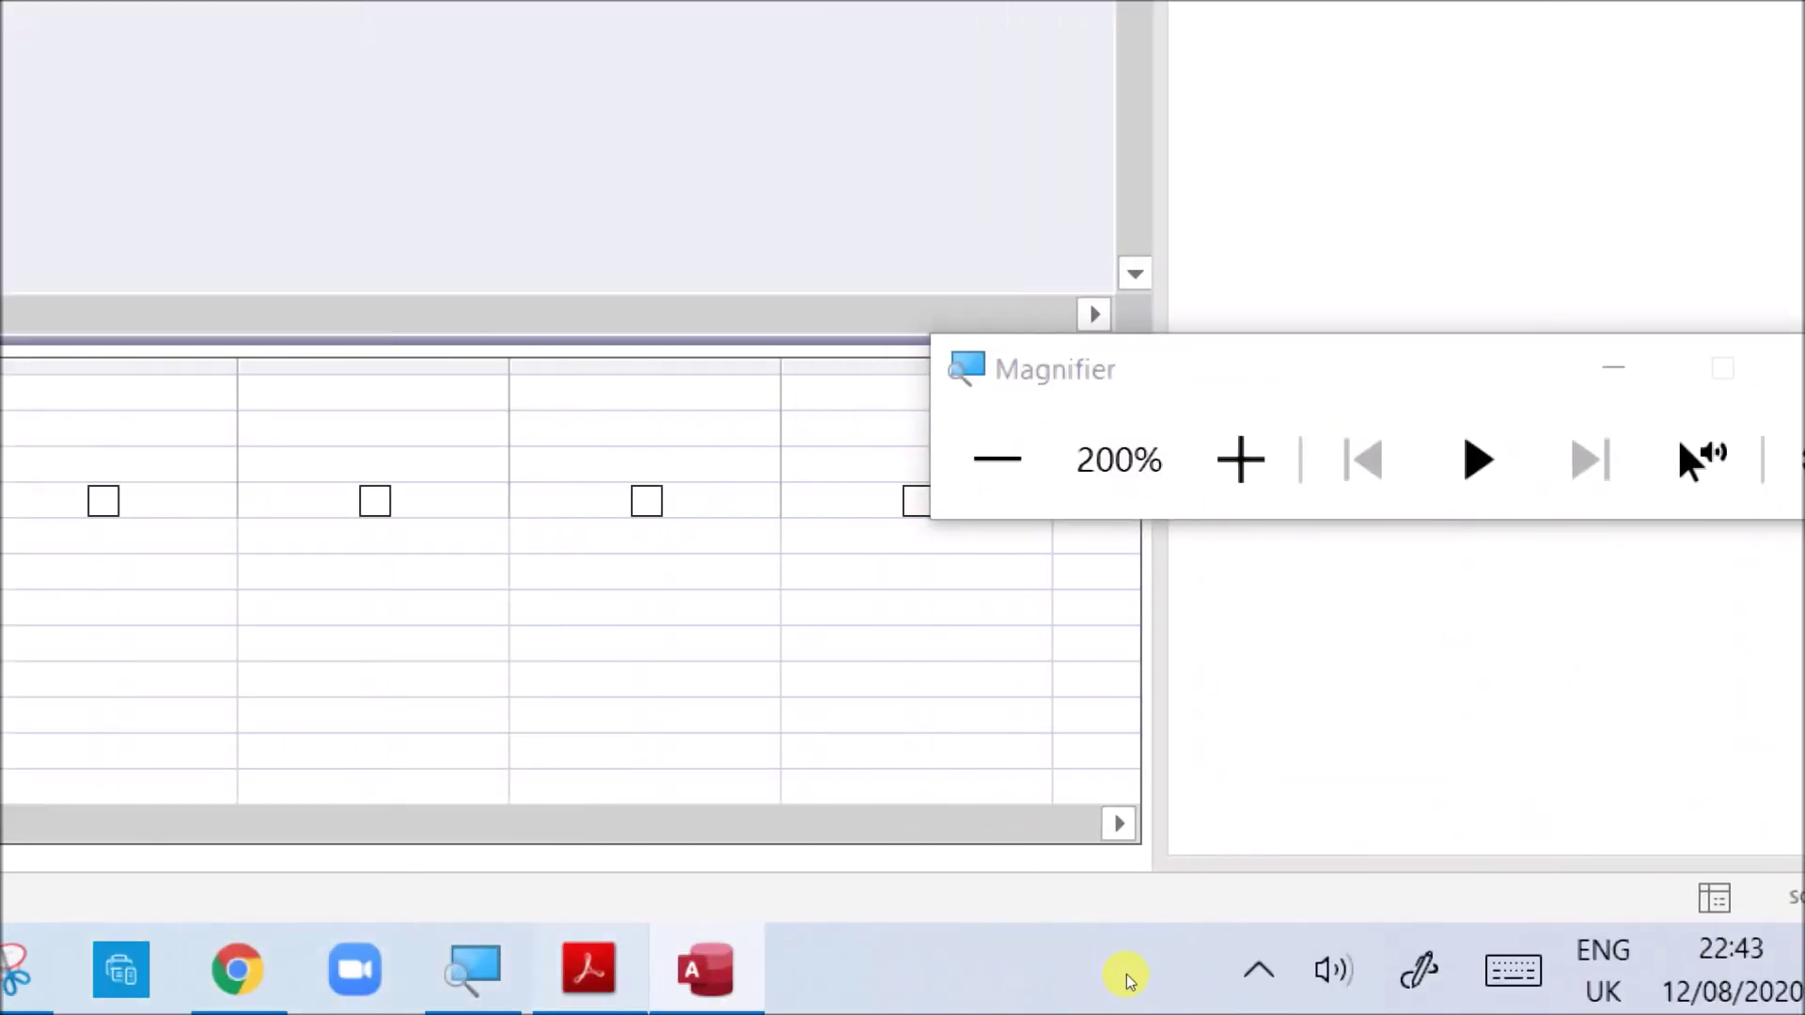
key(alt+Tab)
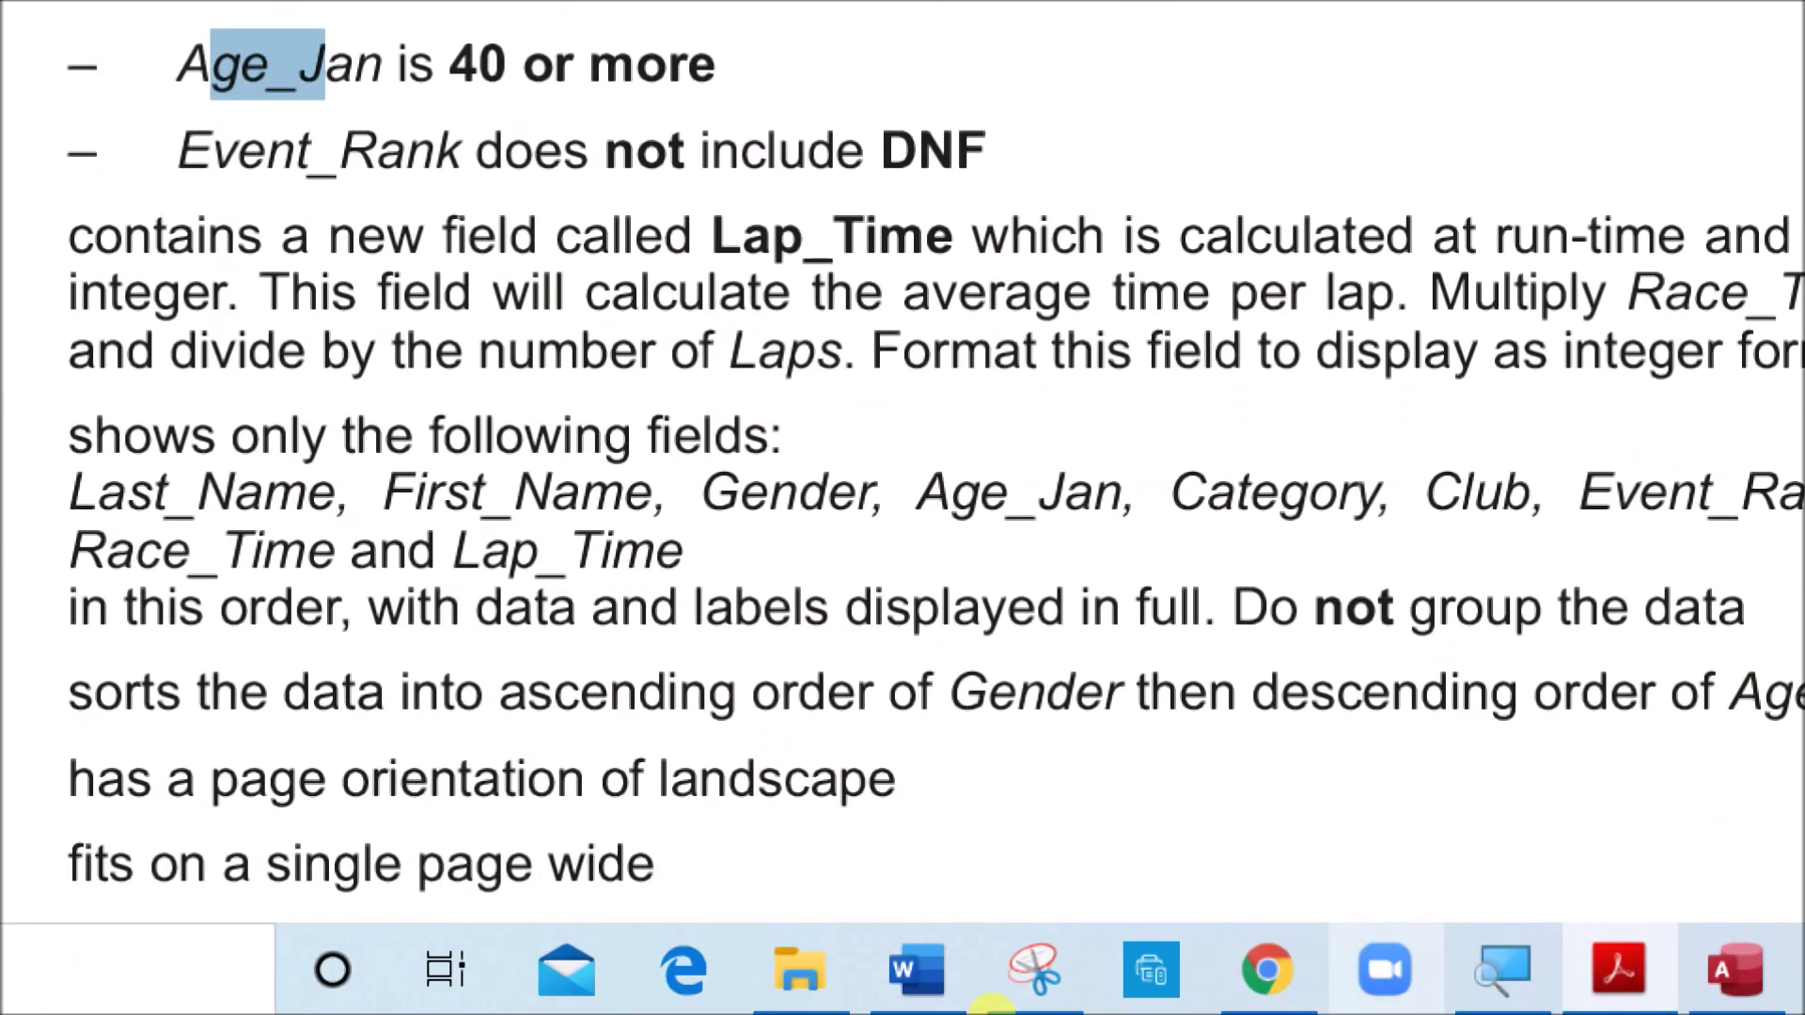
click(1161, 987)
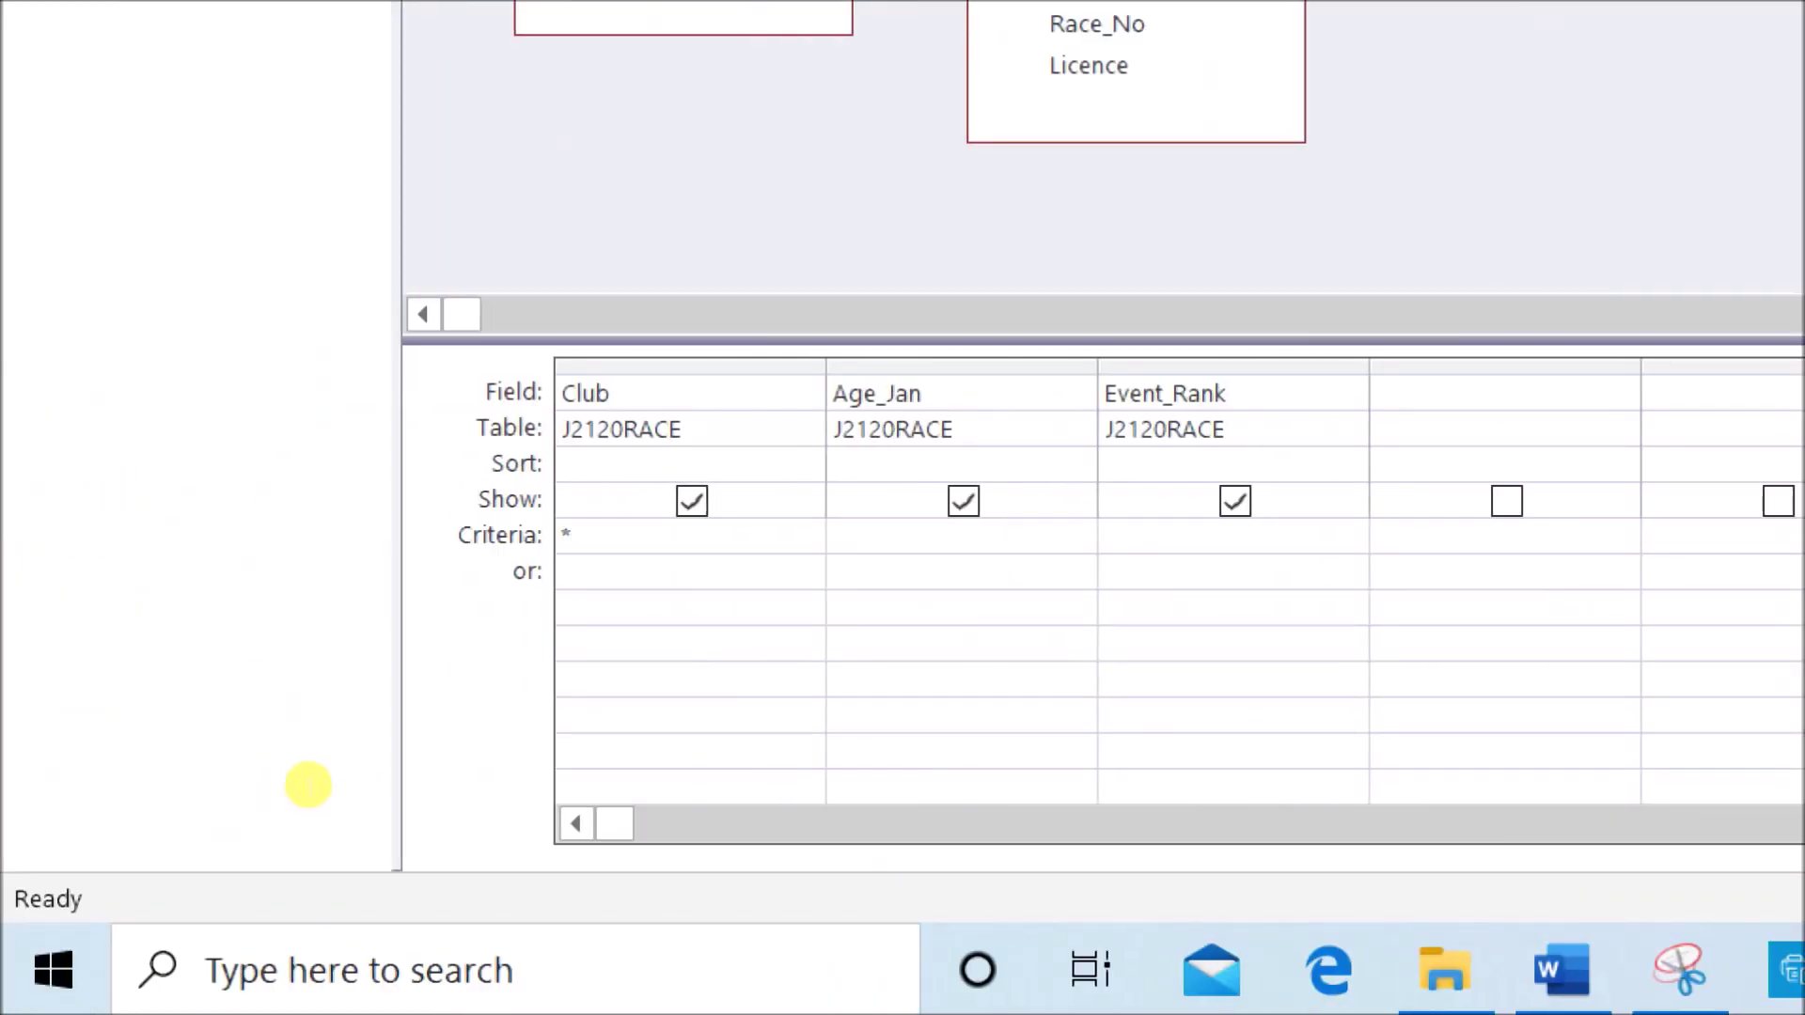
text(Bike*)
key(Tab)
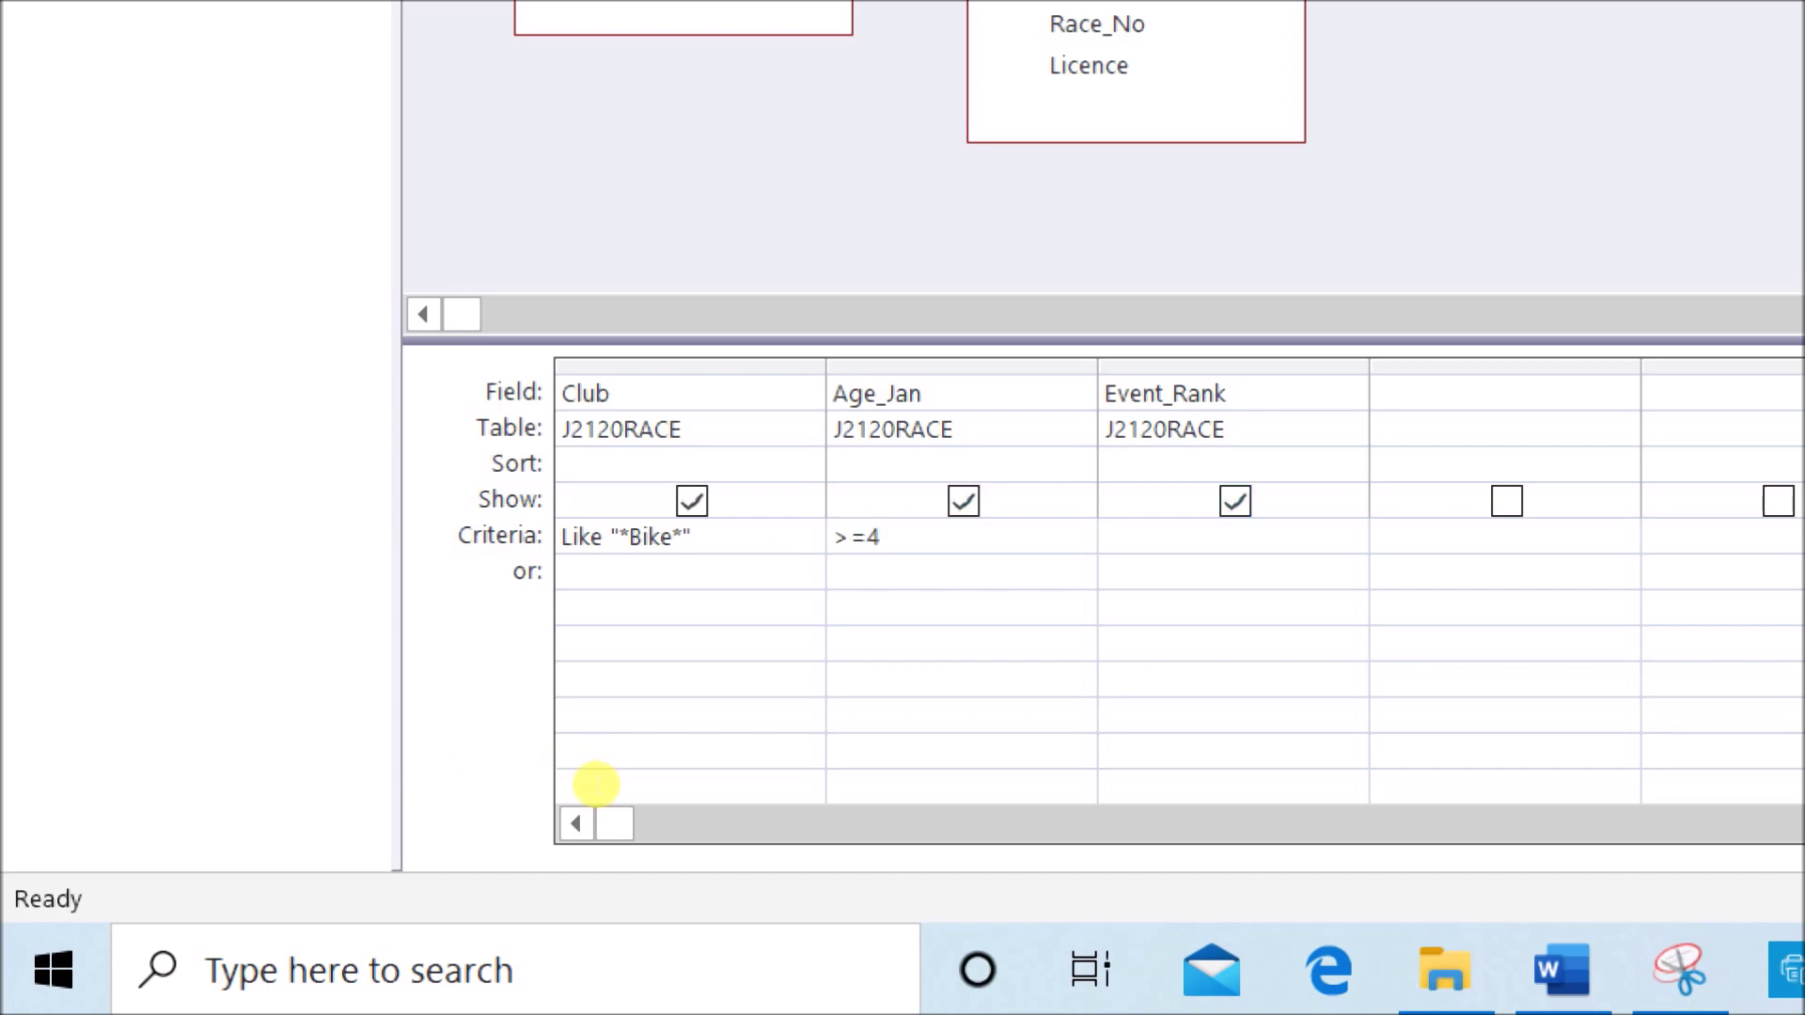
- Type NOT DNF as the Event_Rank criterion
text(<>)
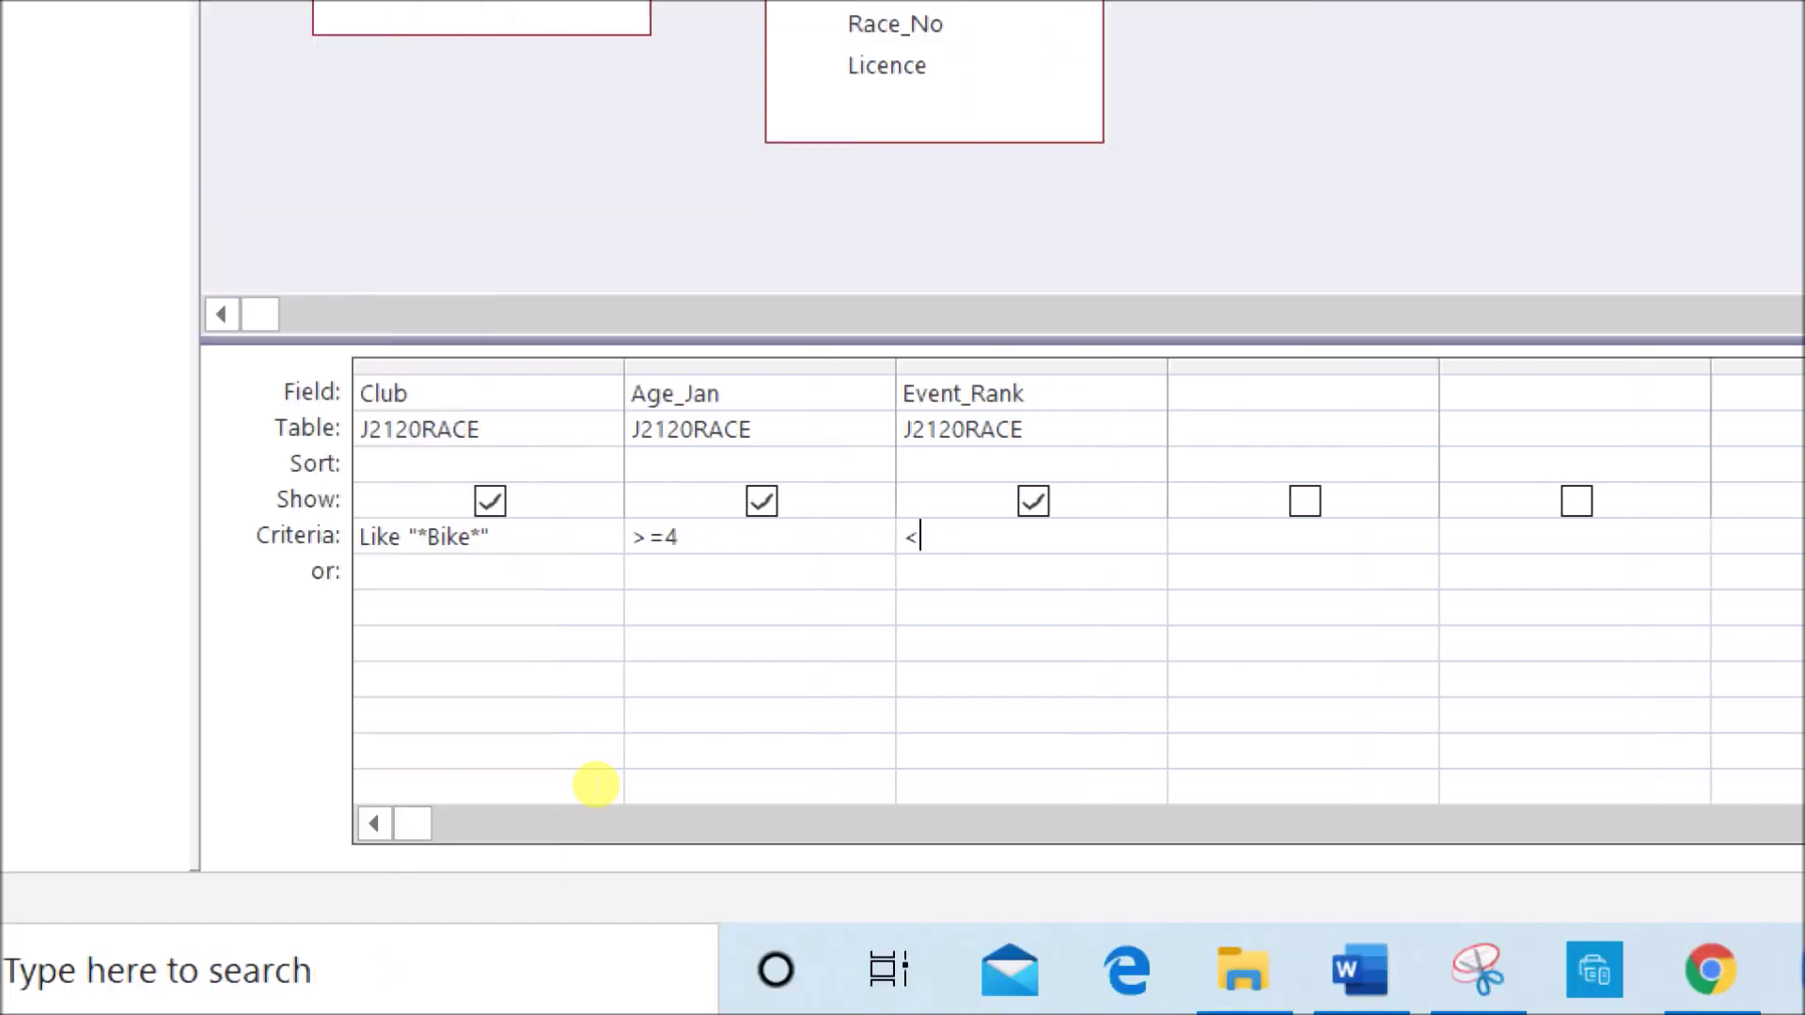
key(BackSpace)
key(BackSpace)
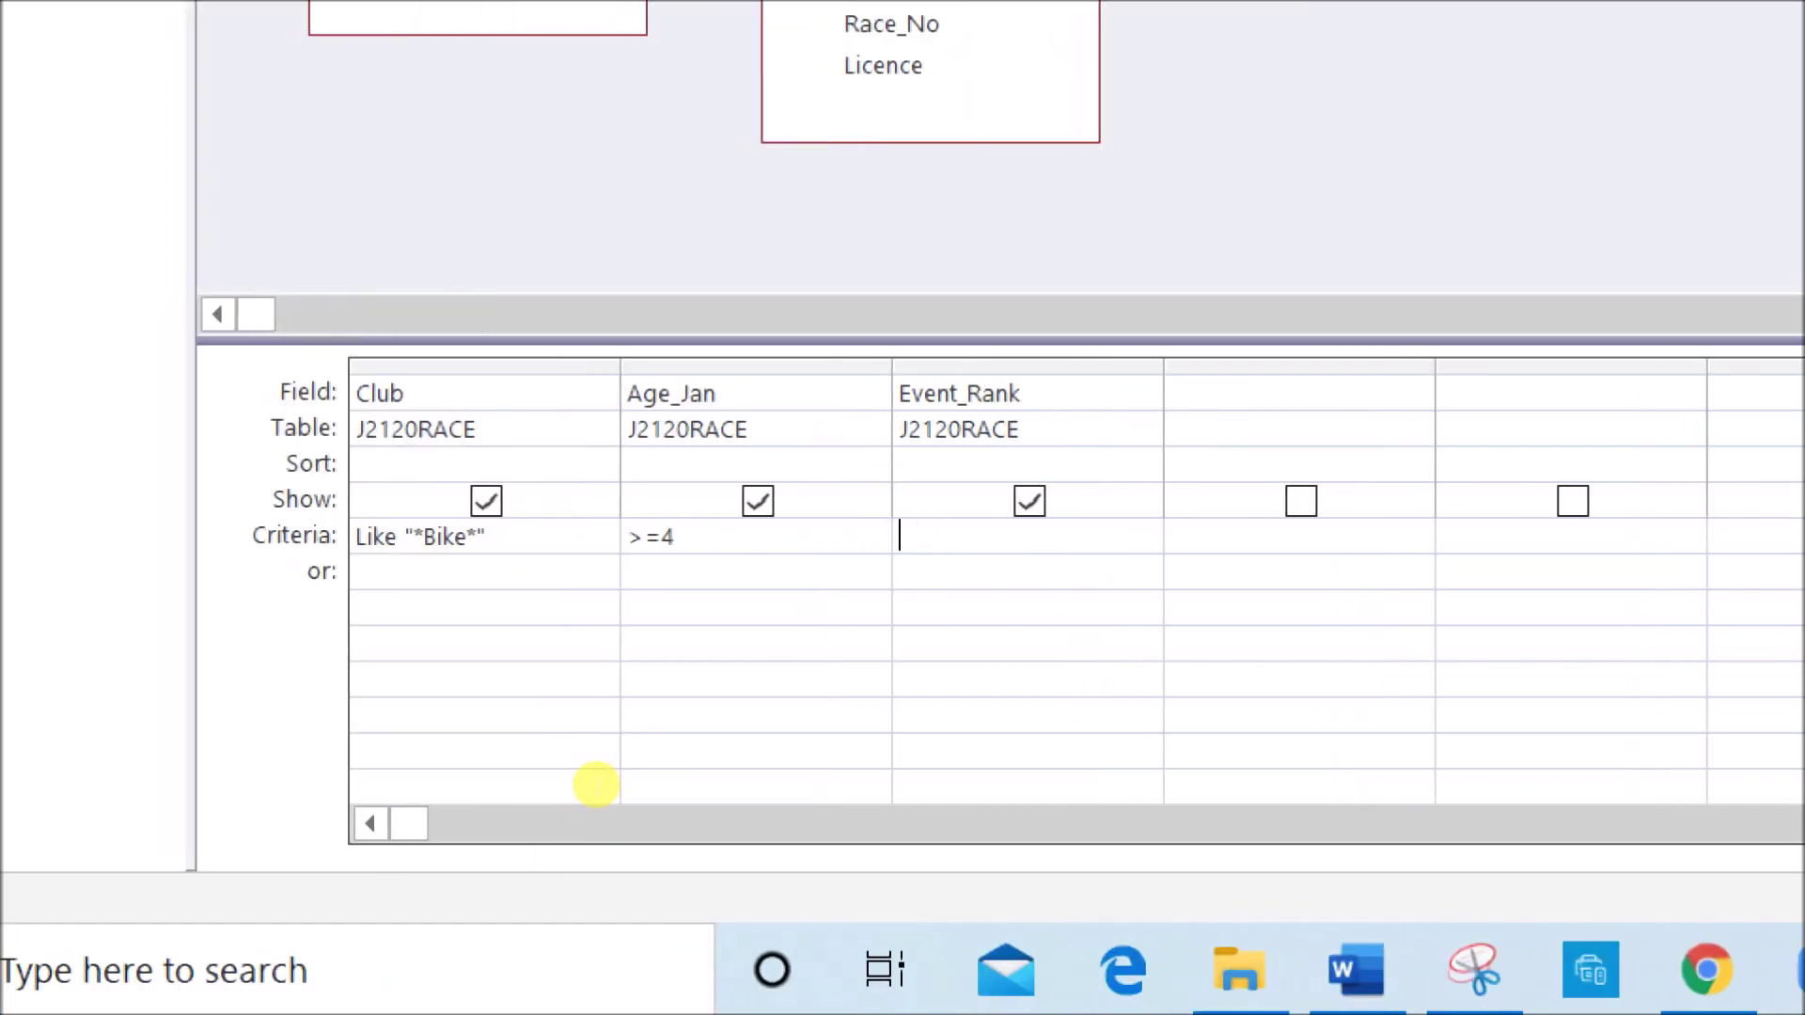
text(NO)
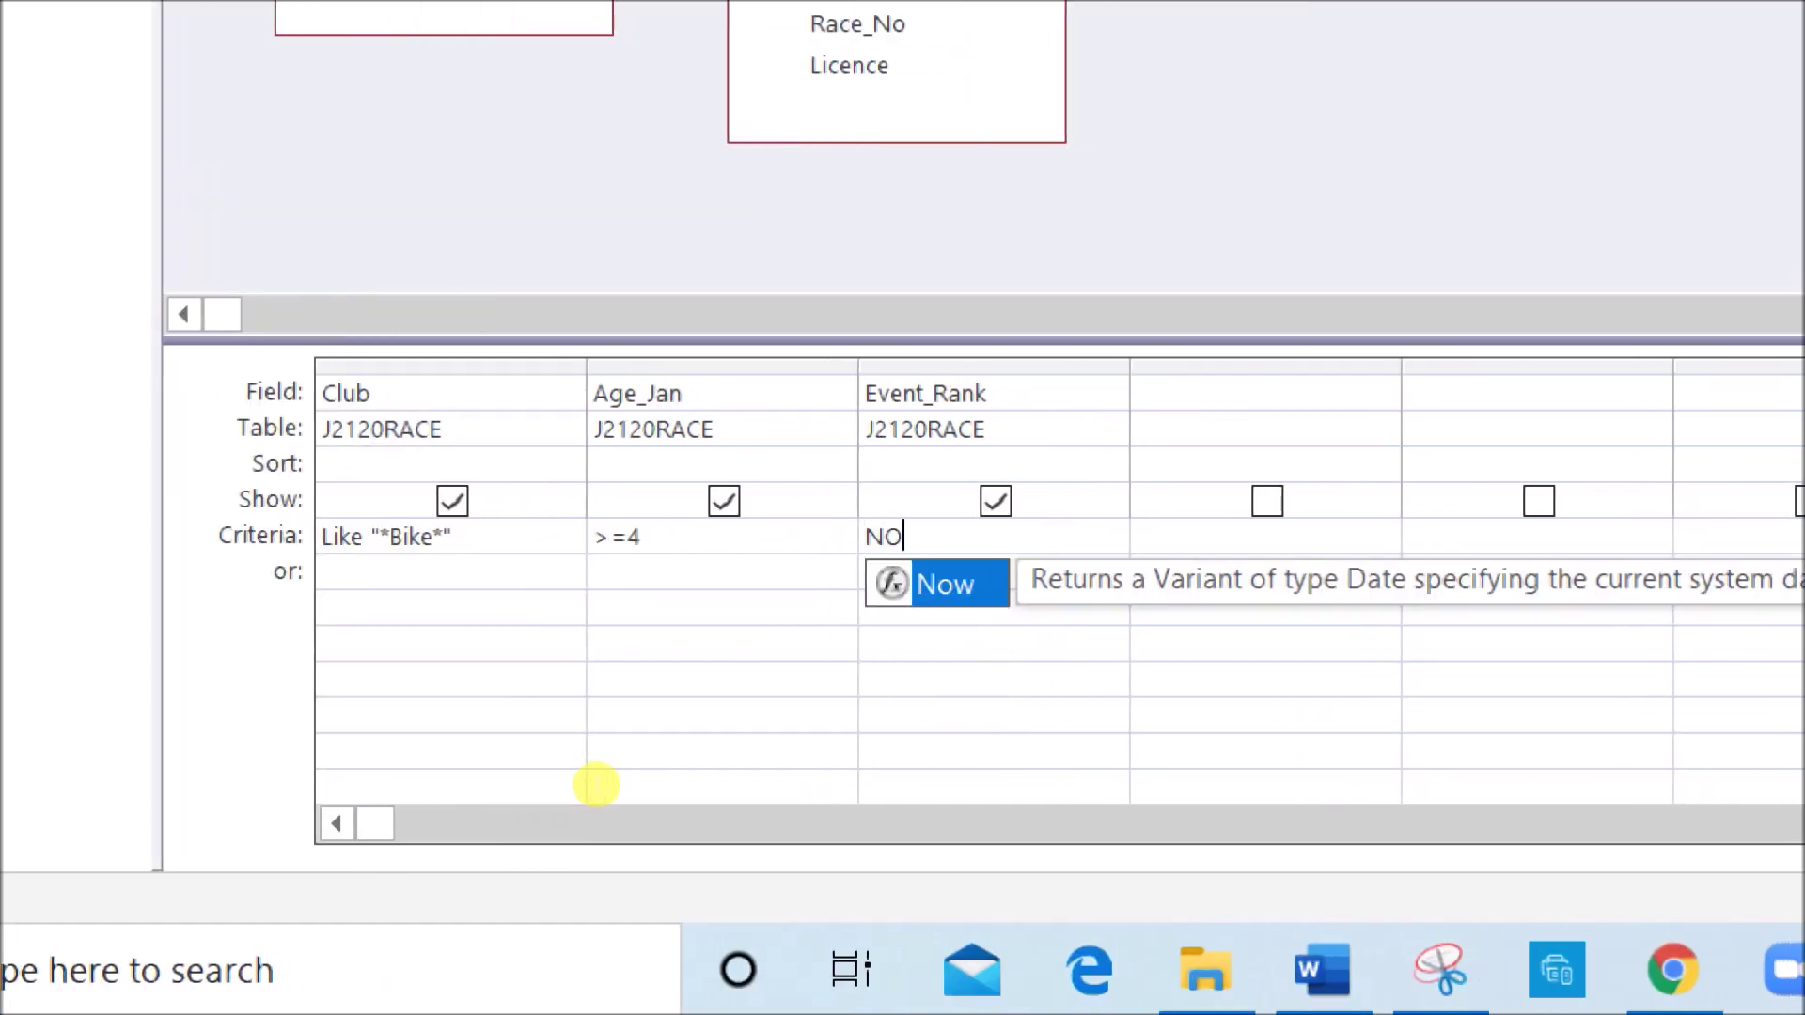
text(T)
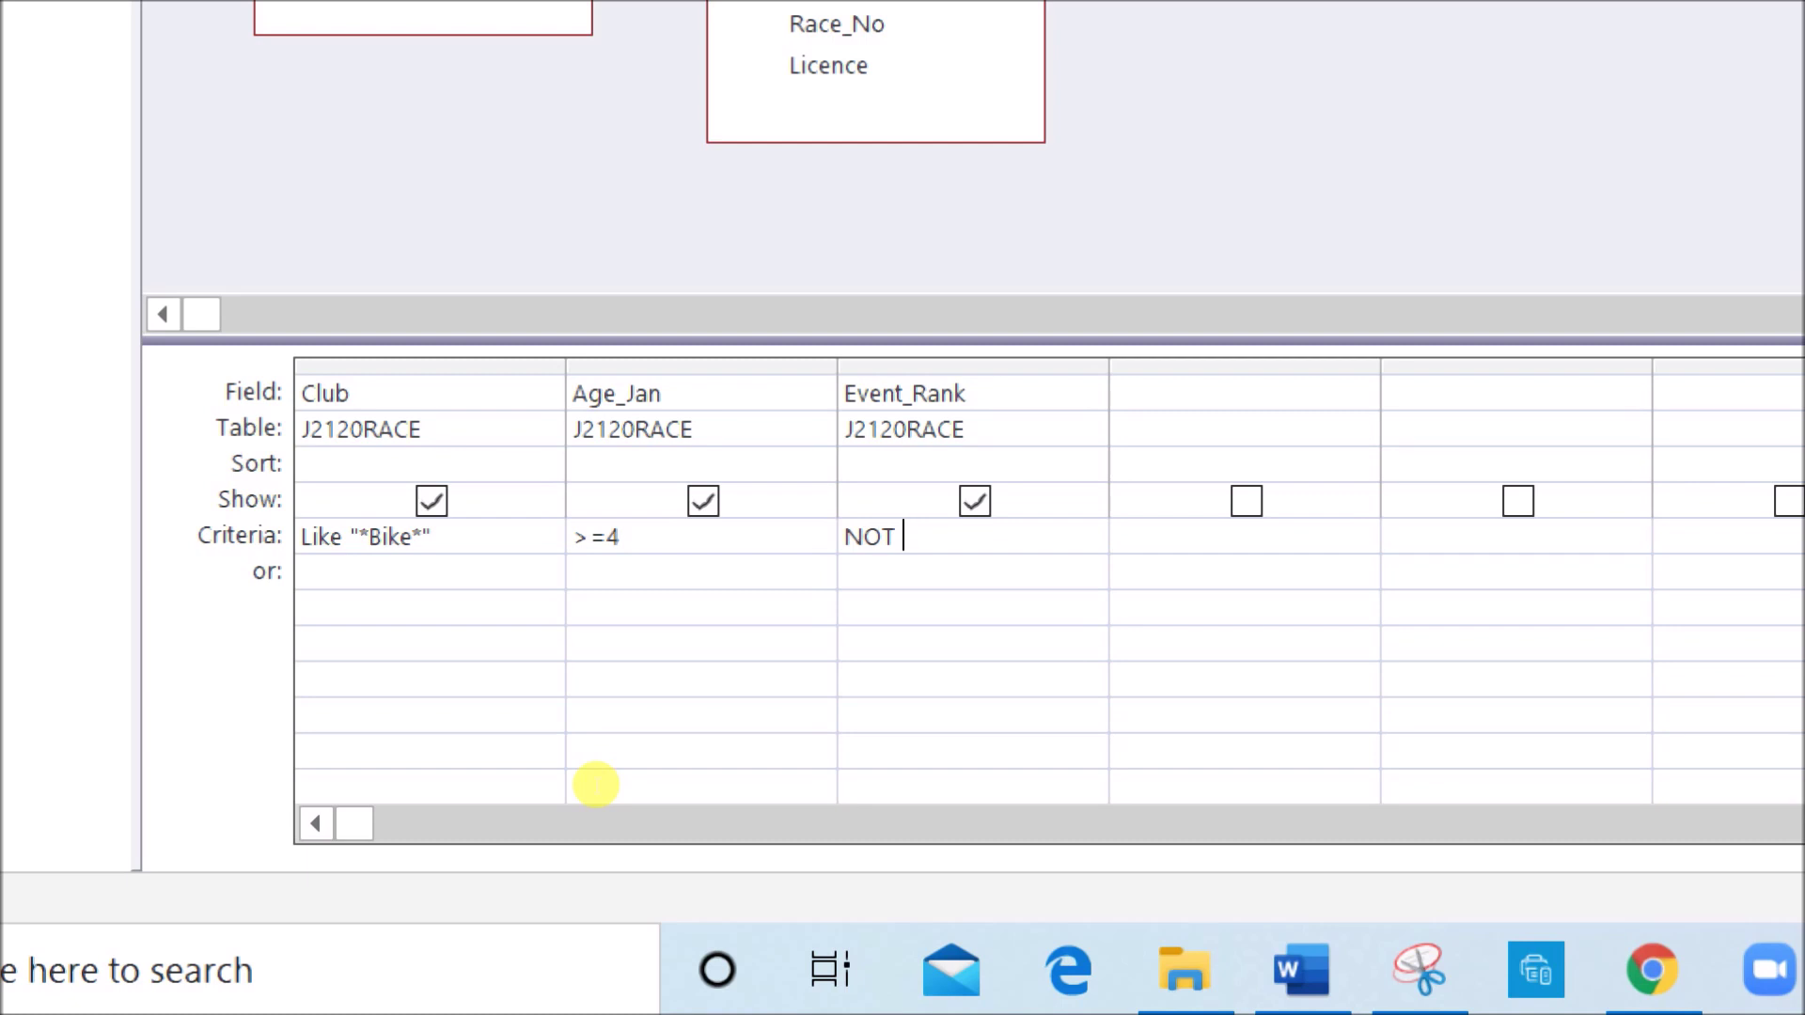
text( DNF)
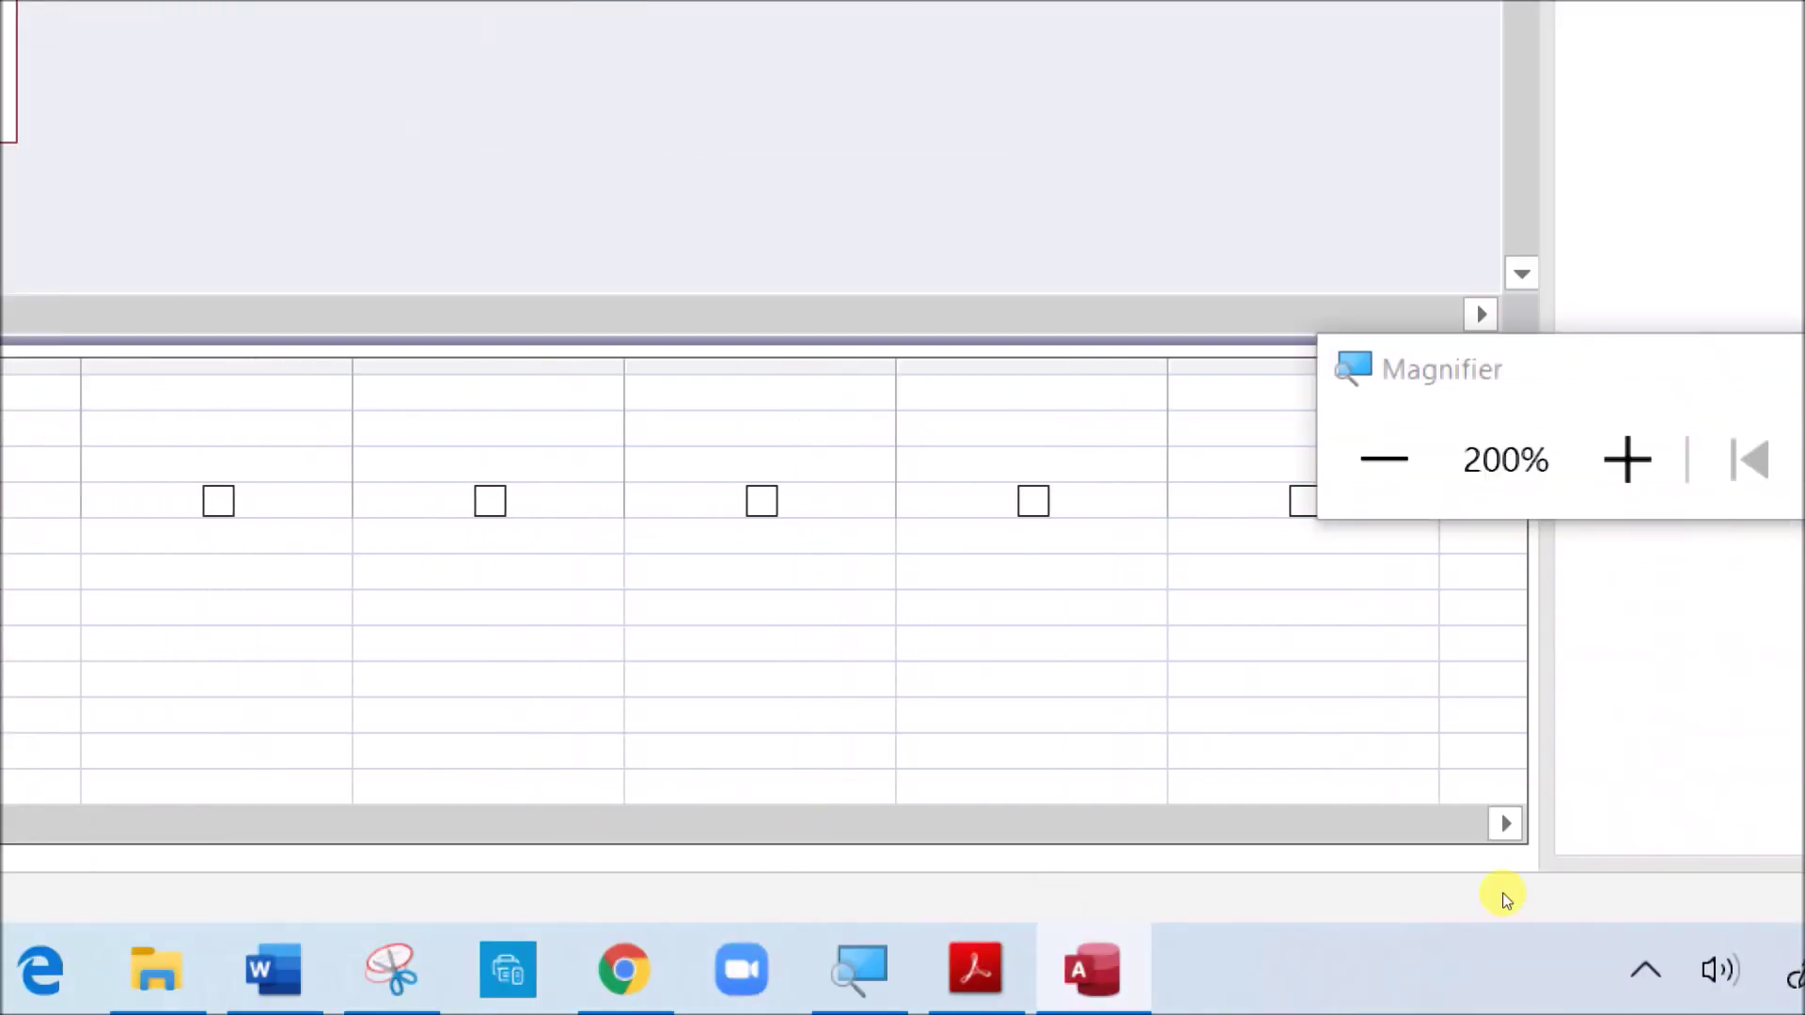
- Correct the Age_Jan criterion to >=40 after confirming the age threshold in the PDF
click(1338, 459)
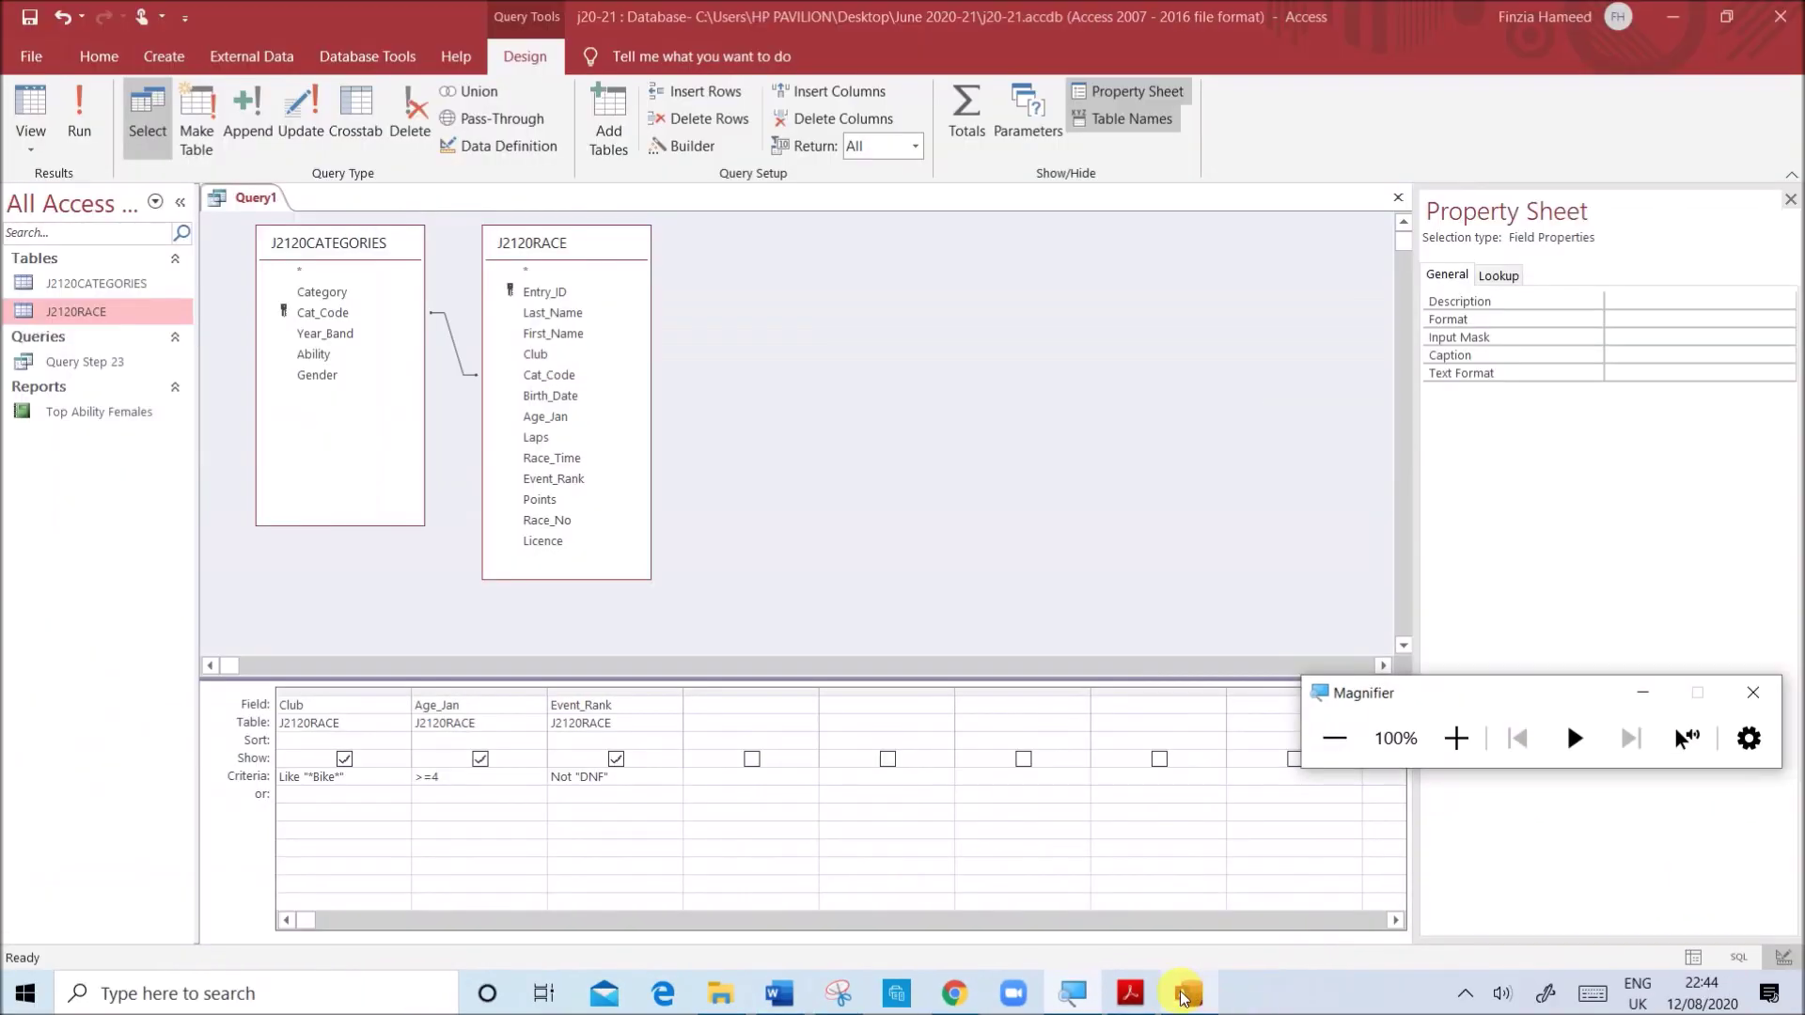
click(1130, 993)
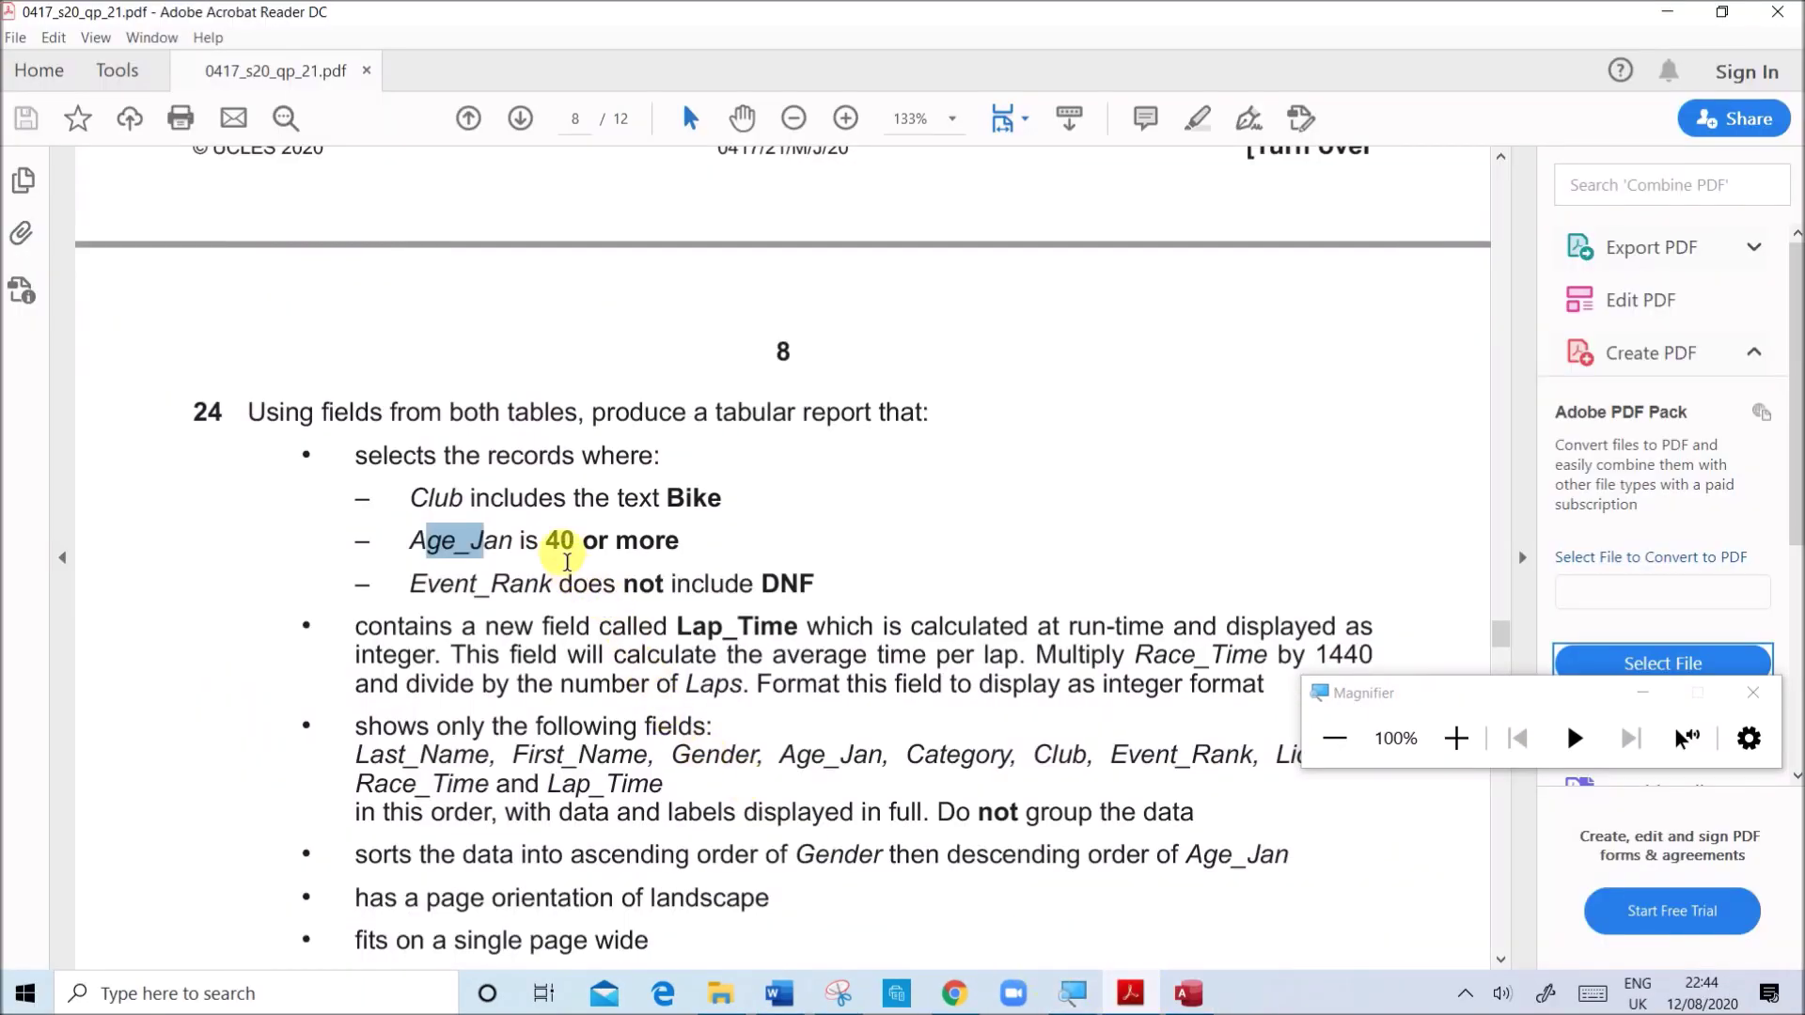
drag(546, 541, 677, 539)
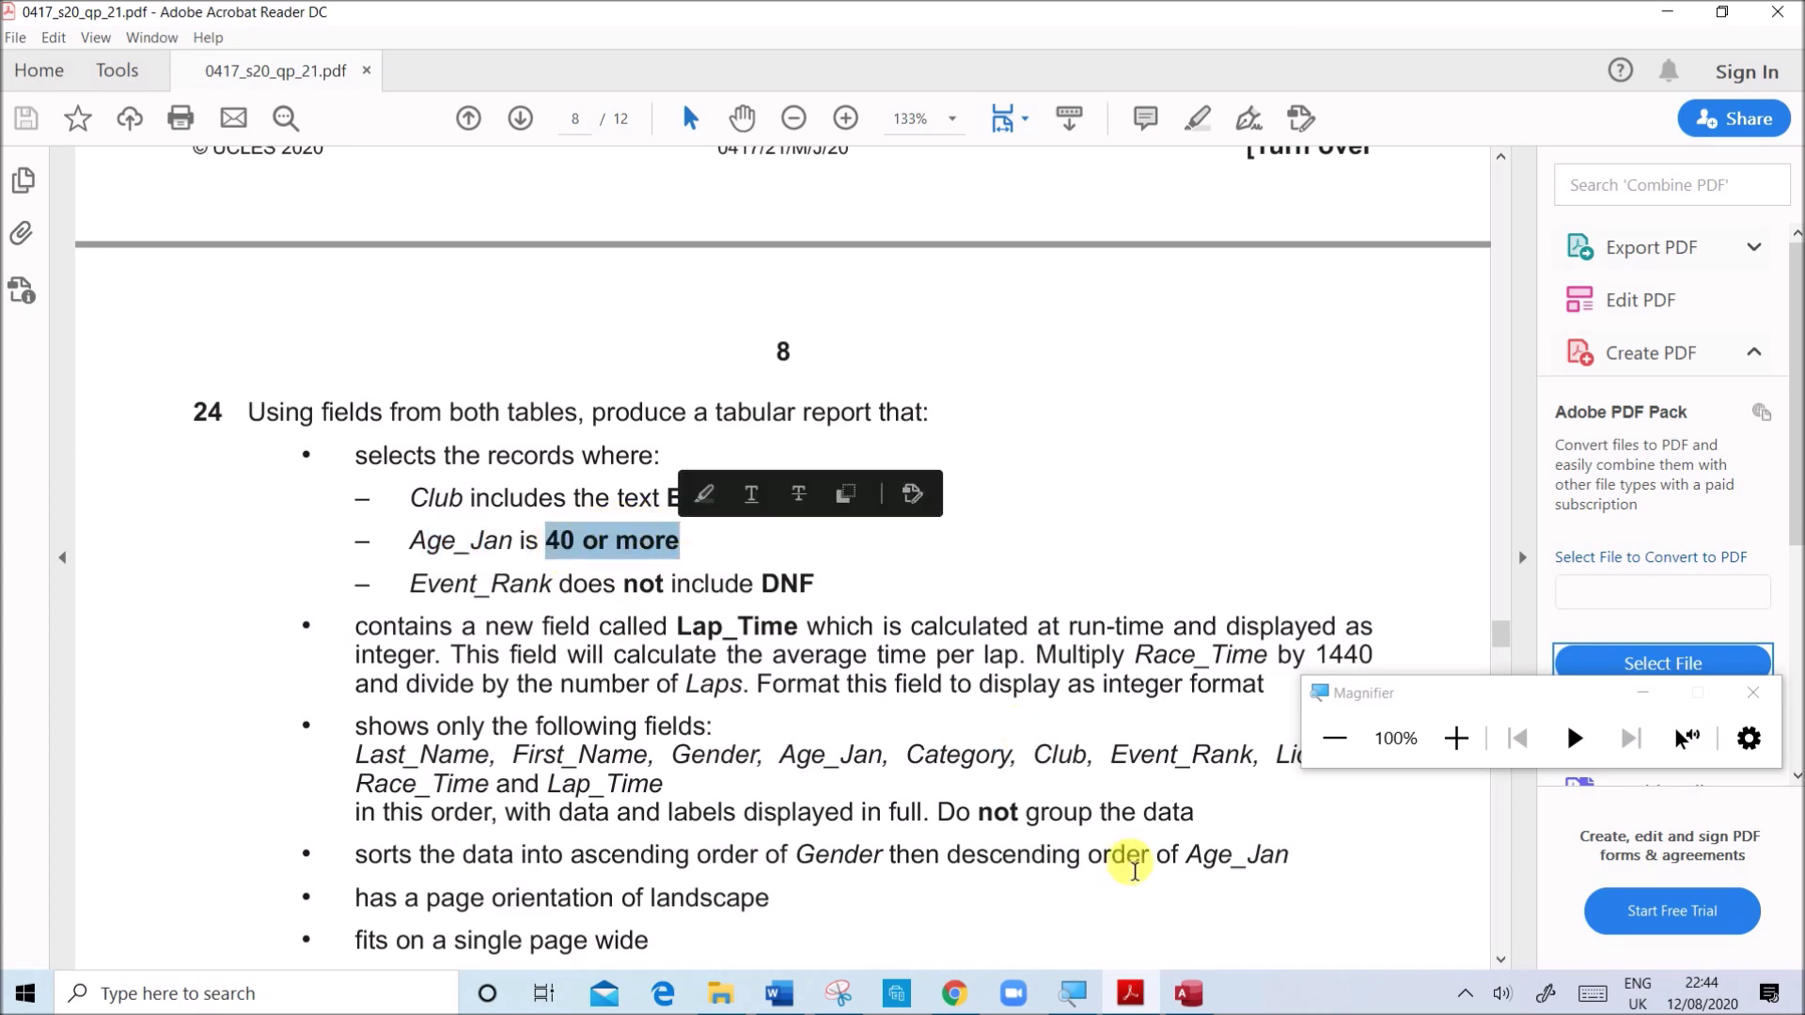
click(1189, 994)
click(1455, 737)
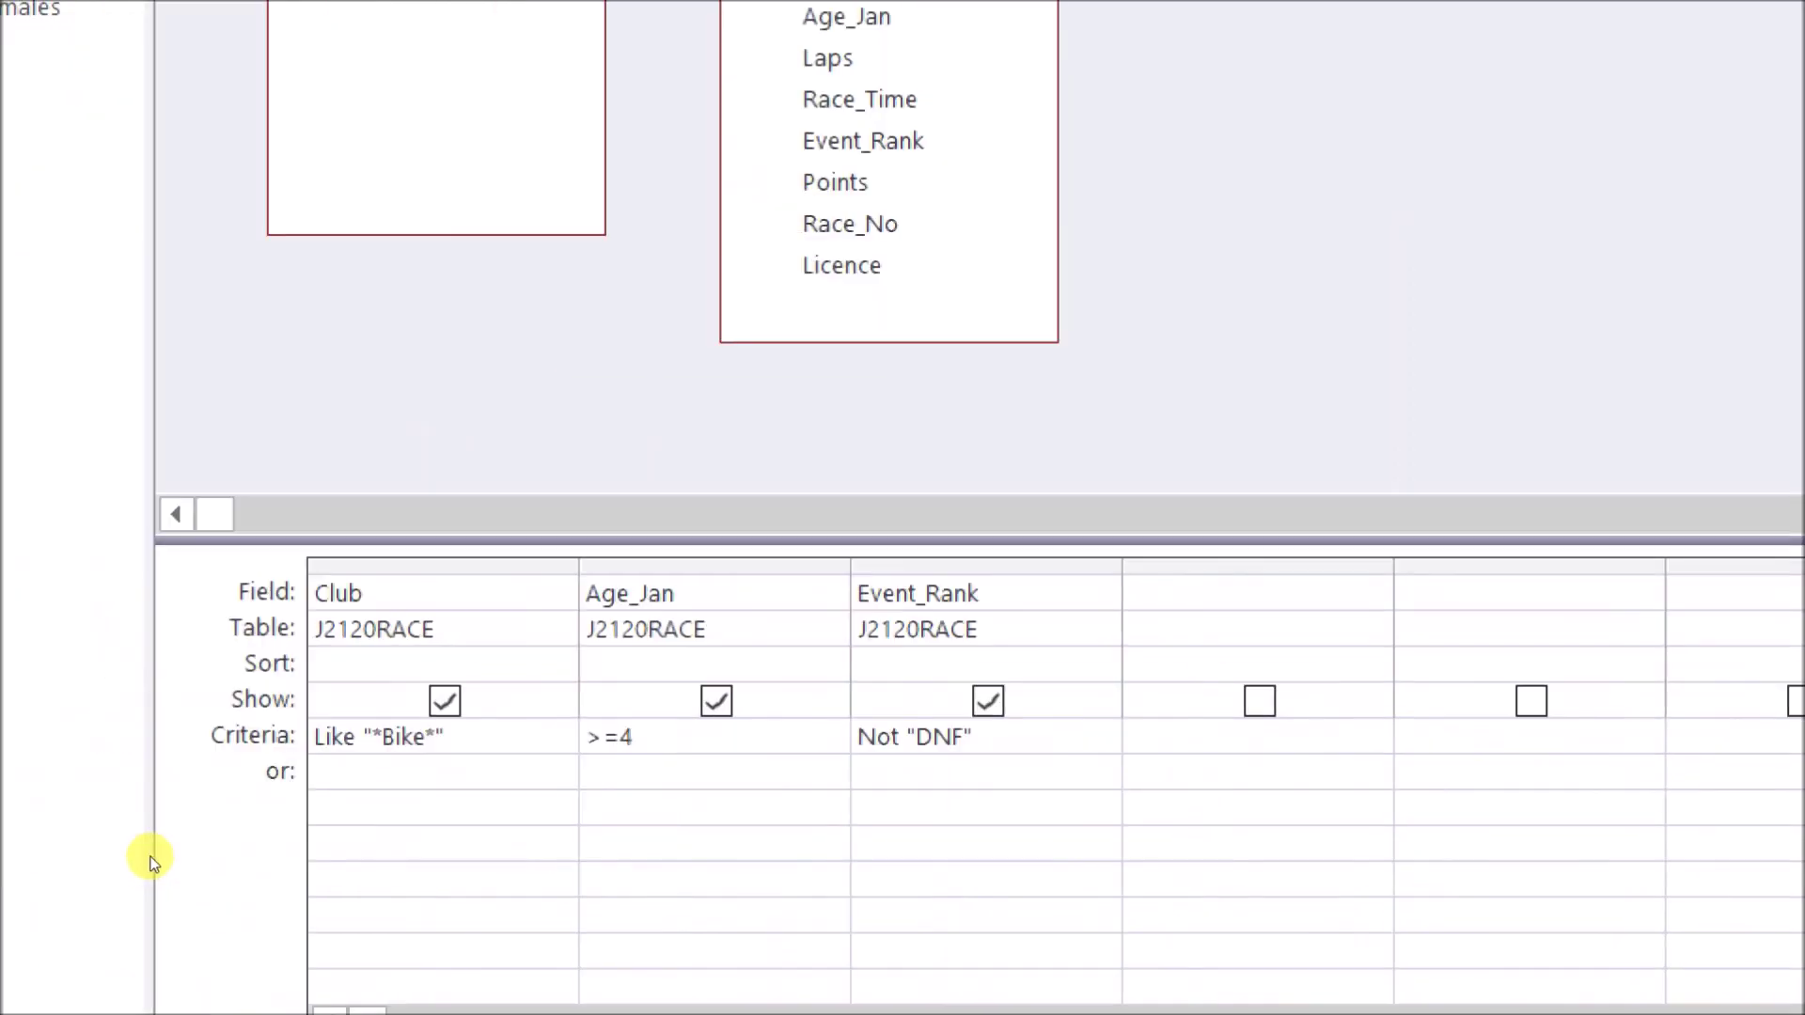
text(>=4)
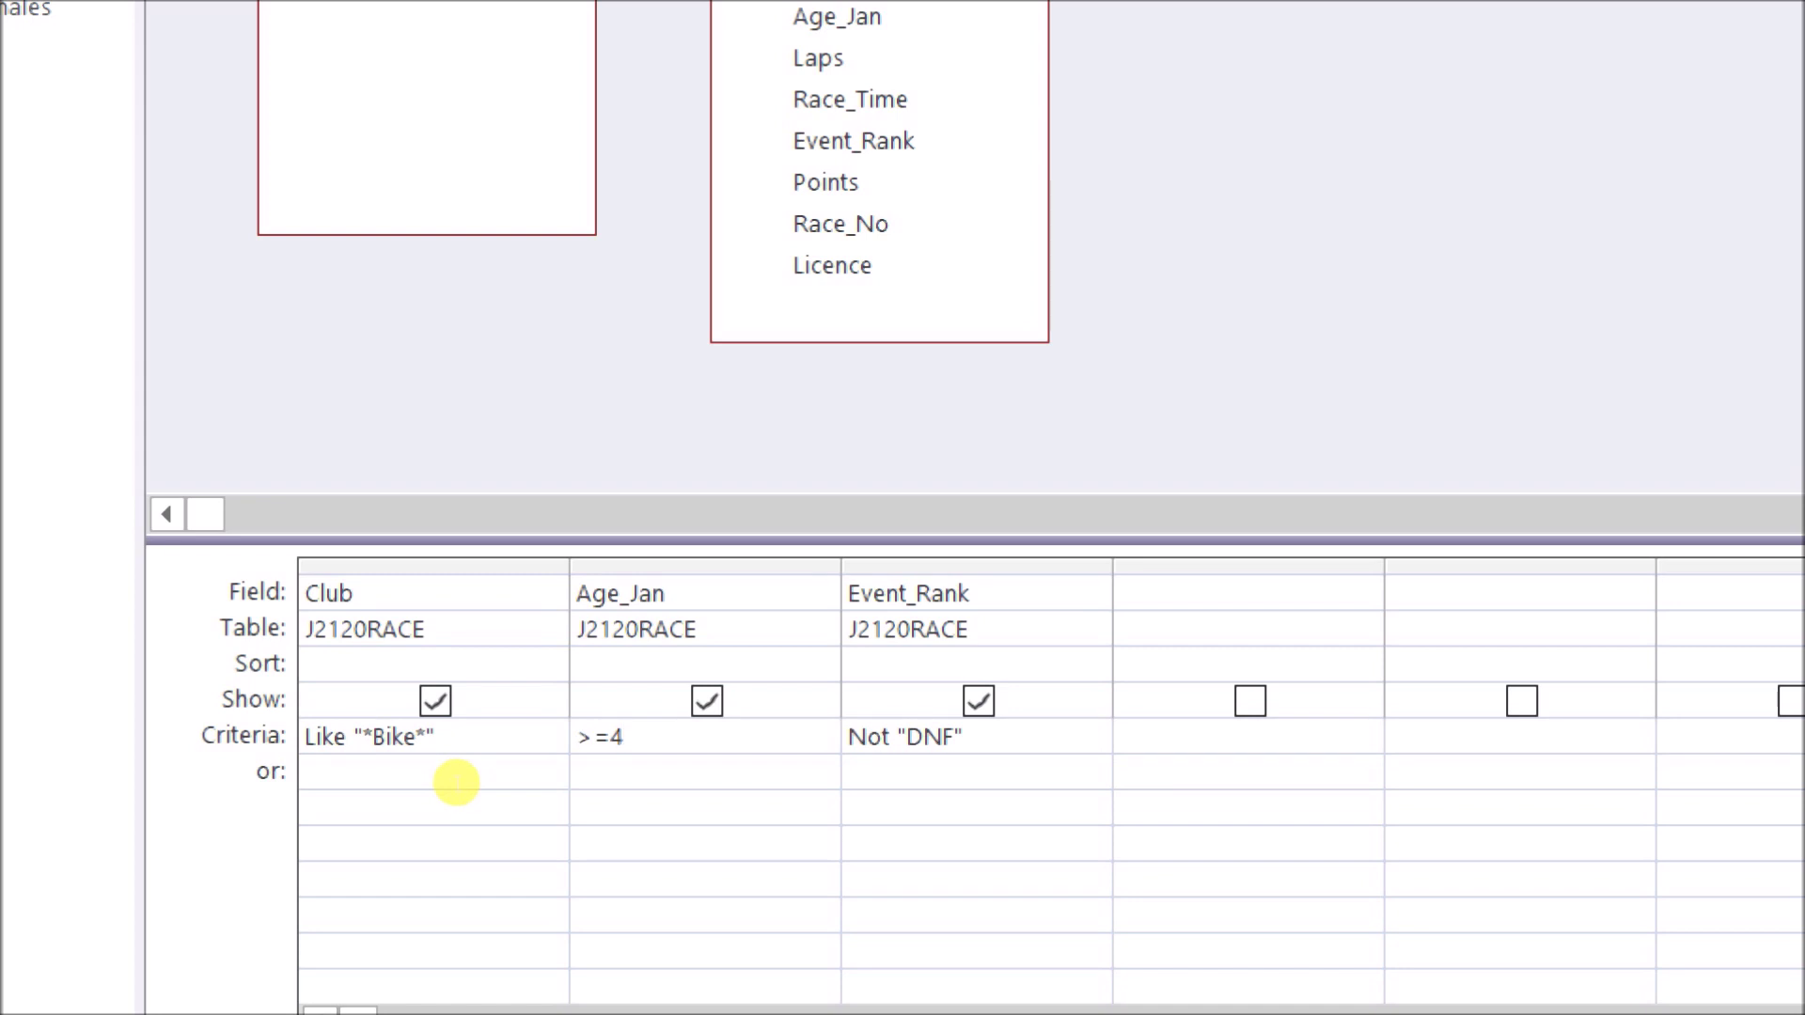
text(0)
key(super+minus)
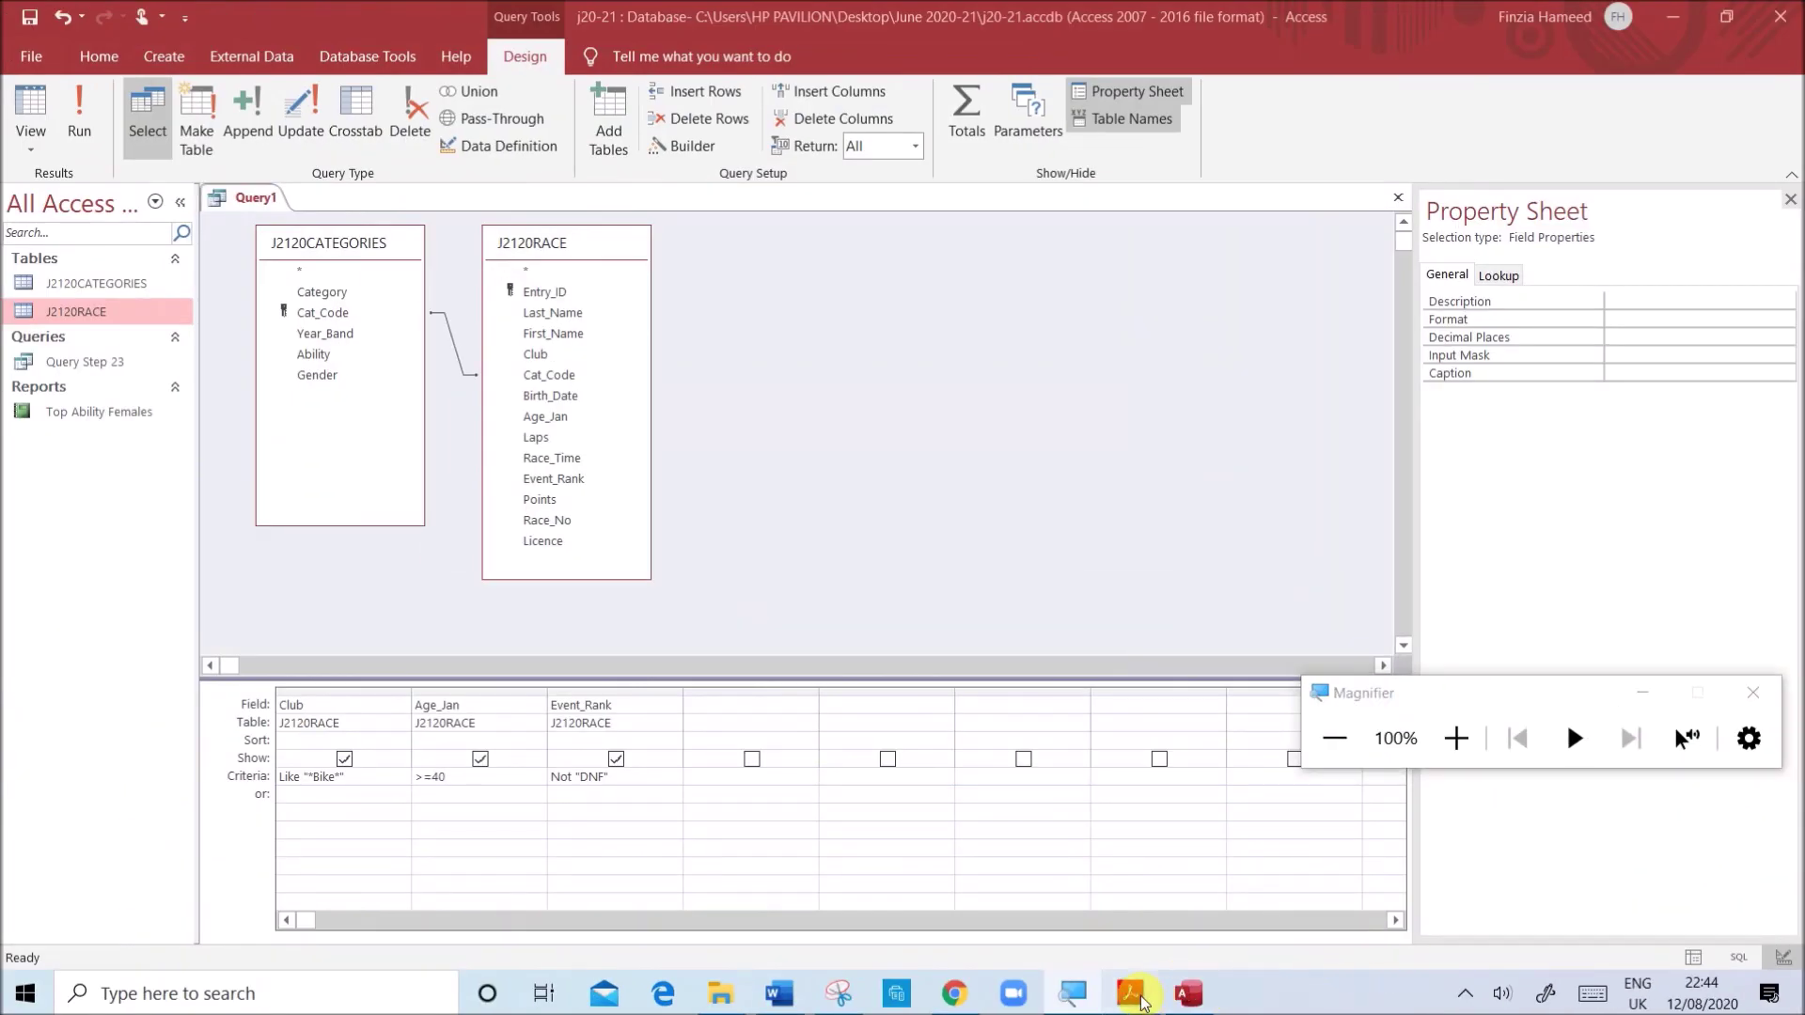
- Run the query to get 41 records, widen the Club column, then return to Design View
click(1131, 993)
click(1189, 993)
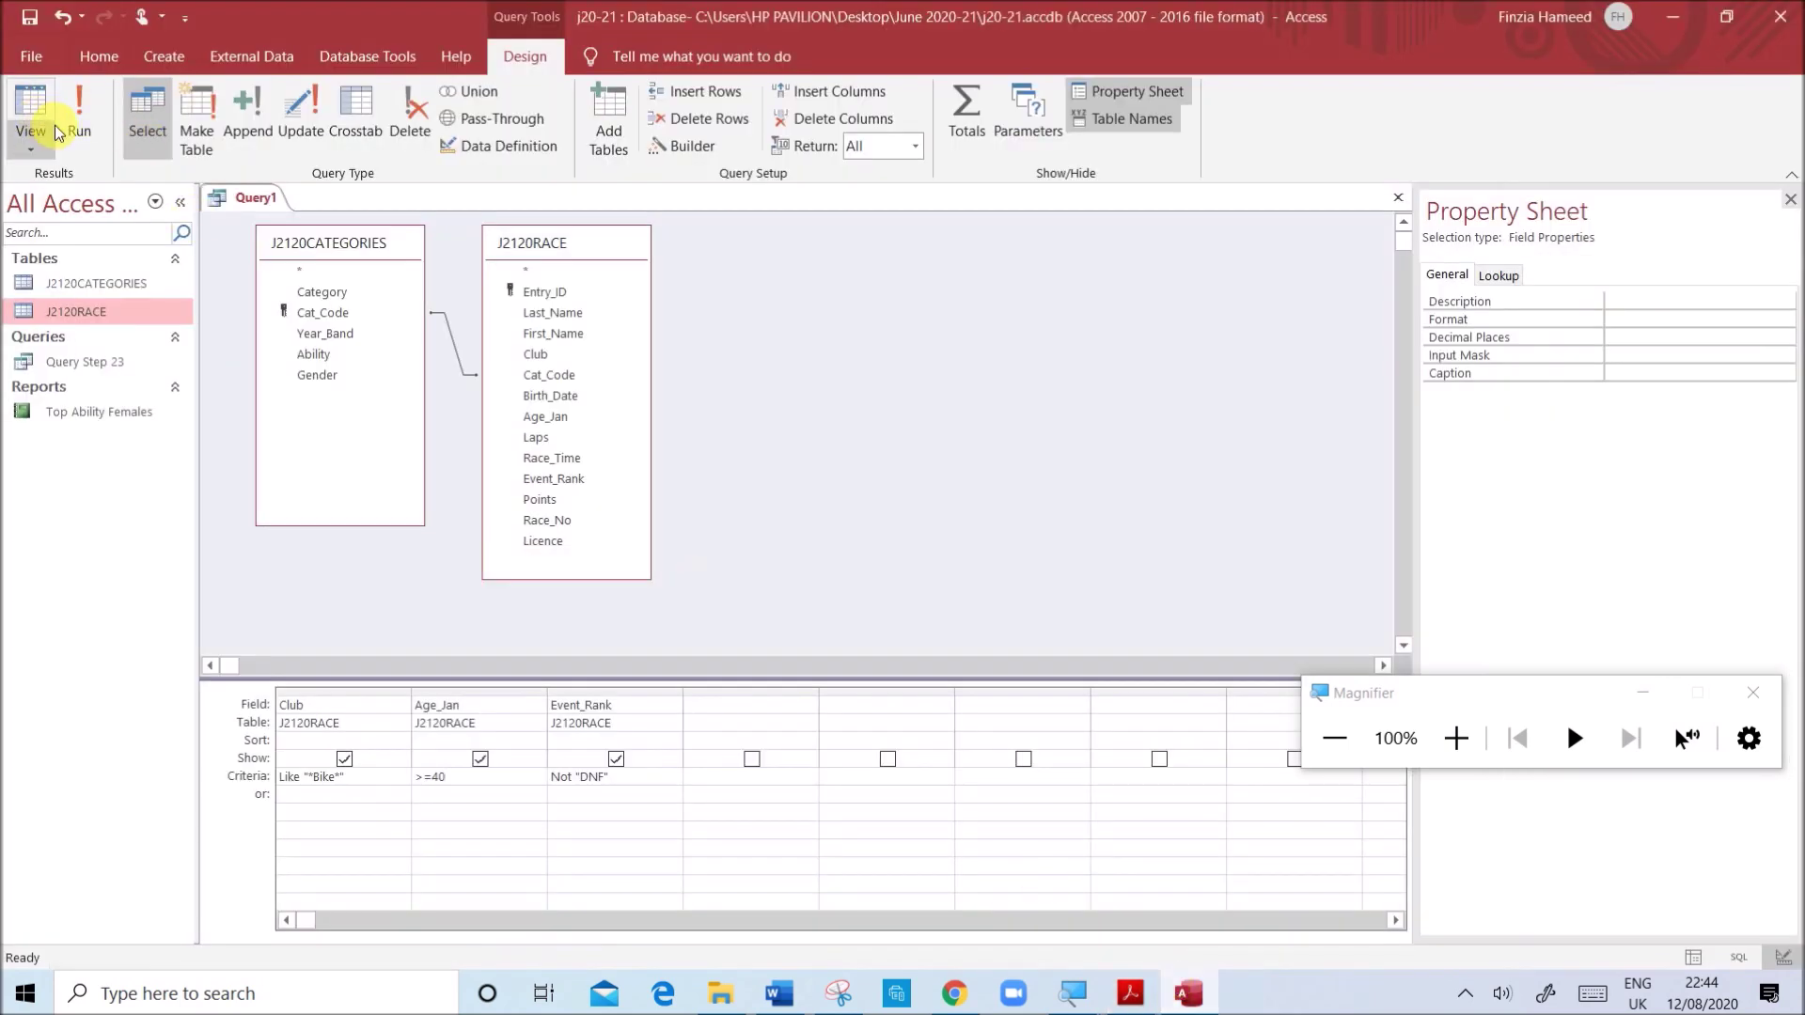
click(49, 126)
scroll(293, 590, down, 10)
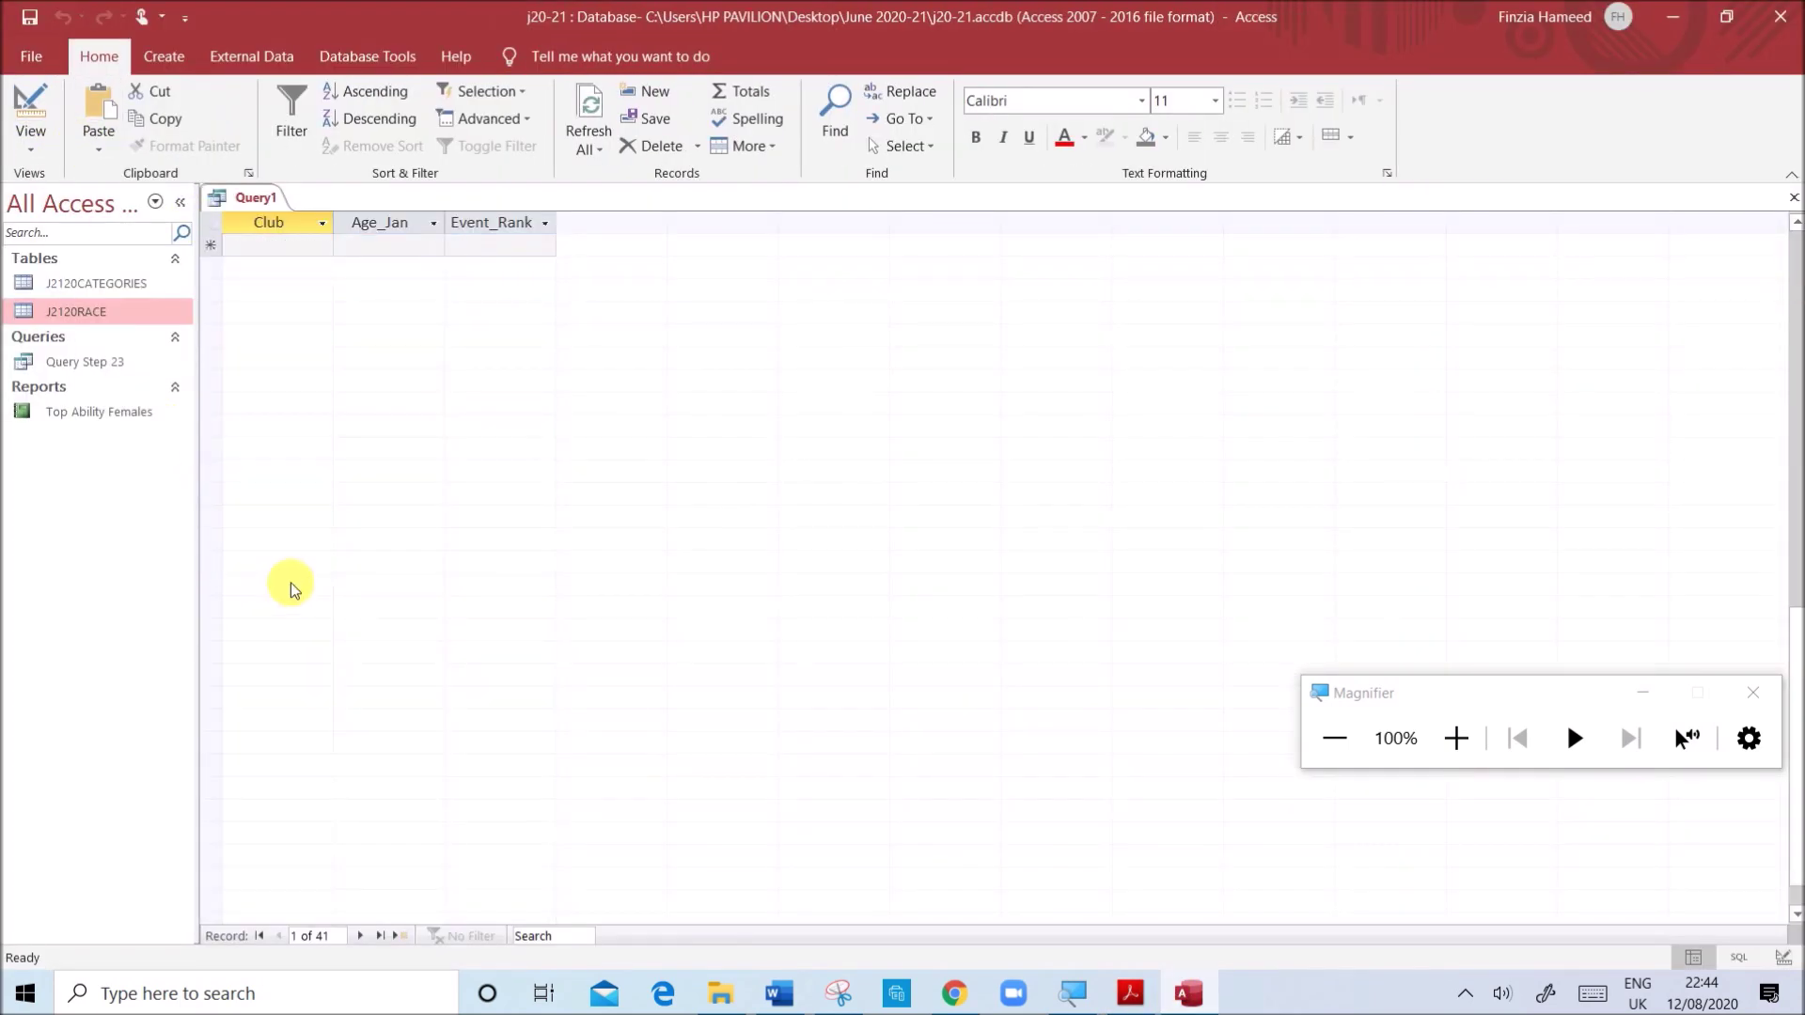
scroll(294, 589, up, 10)
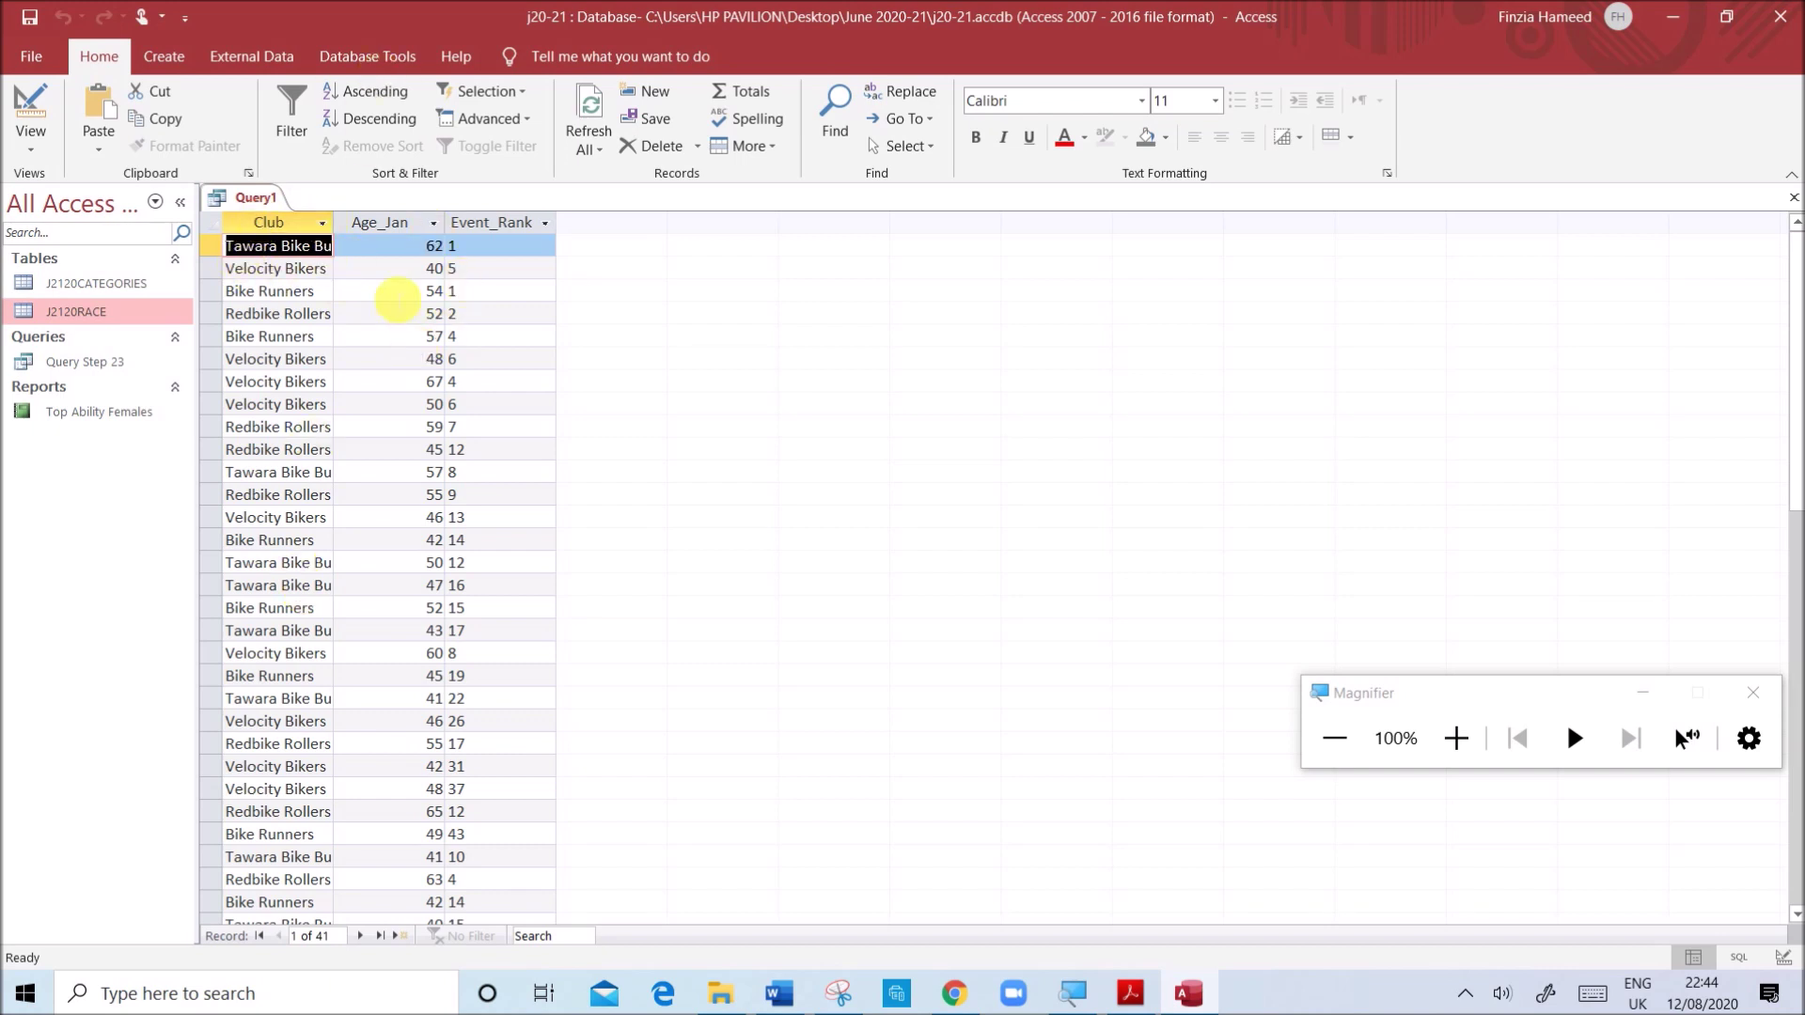
double_click(346, 232)
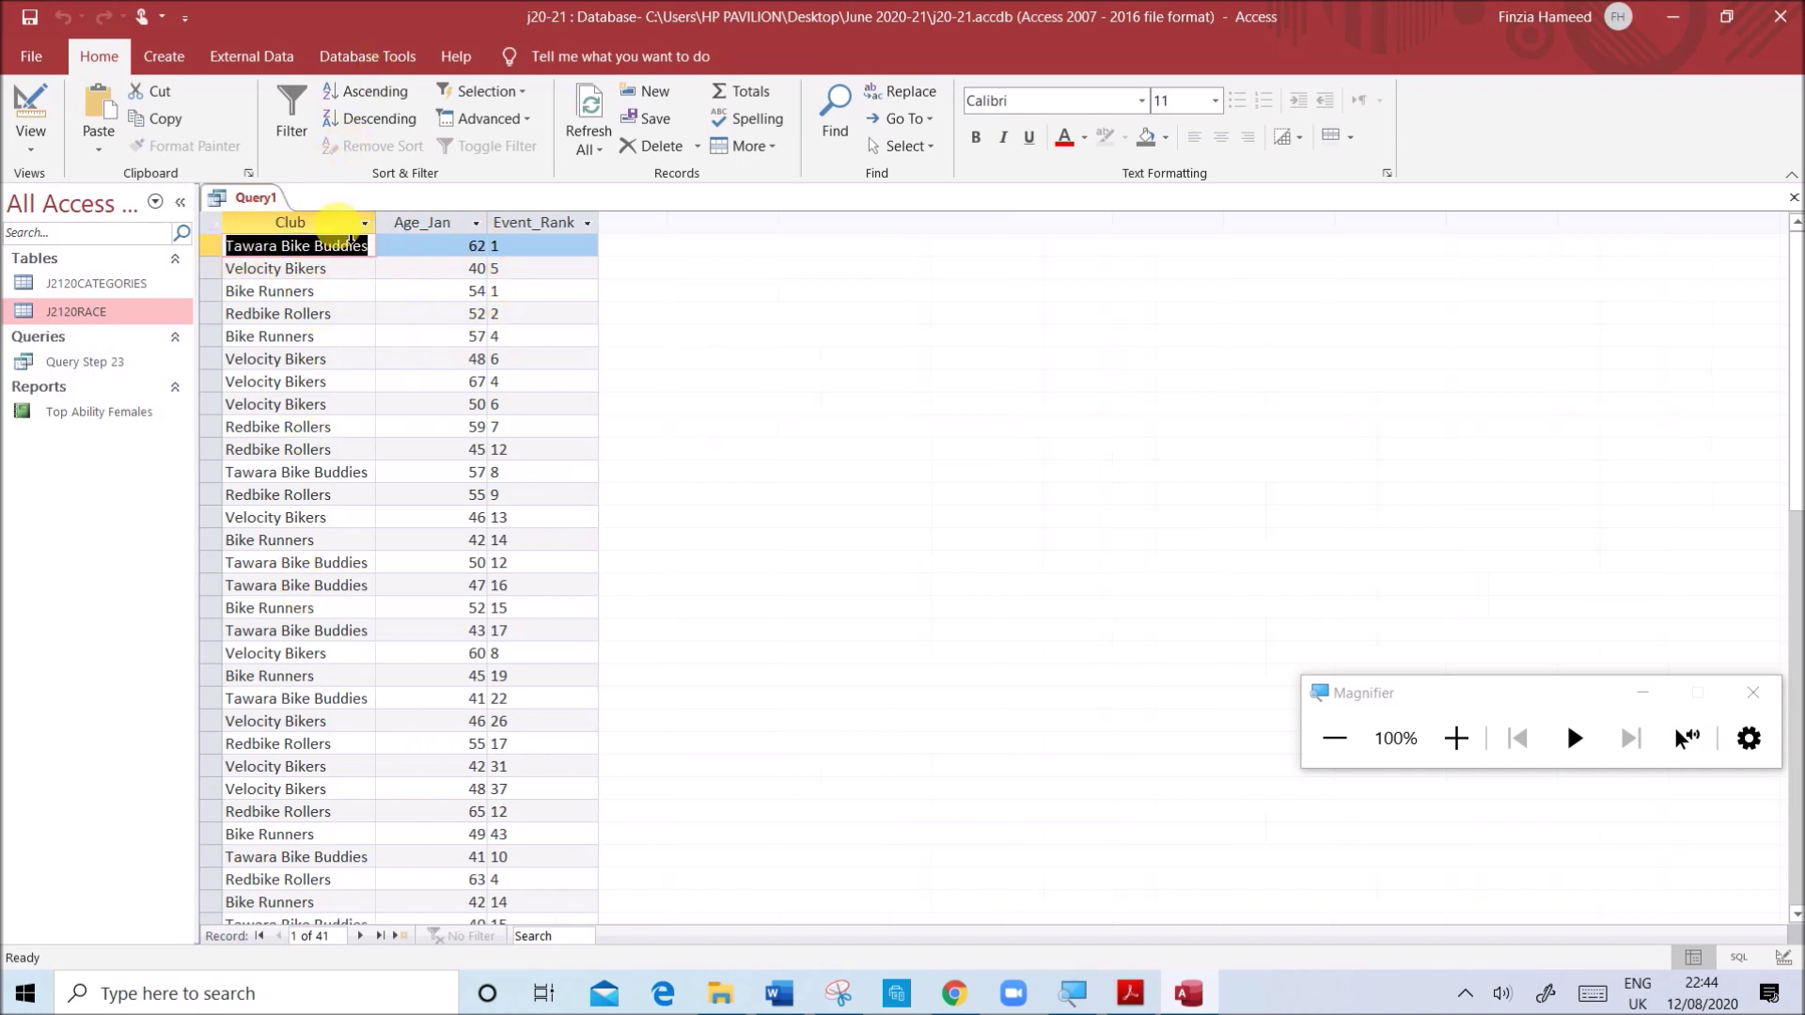
click(282, 336)
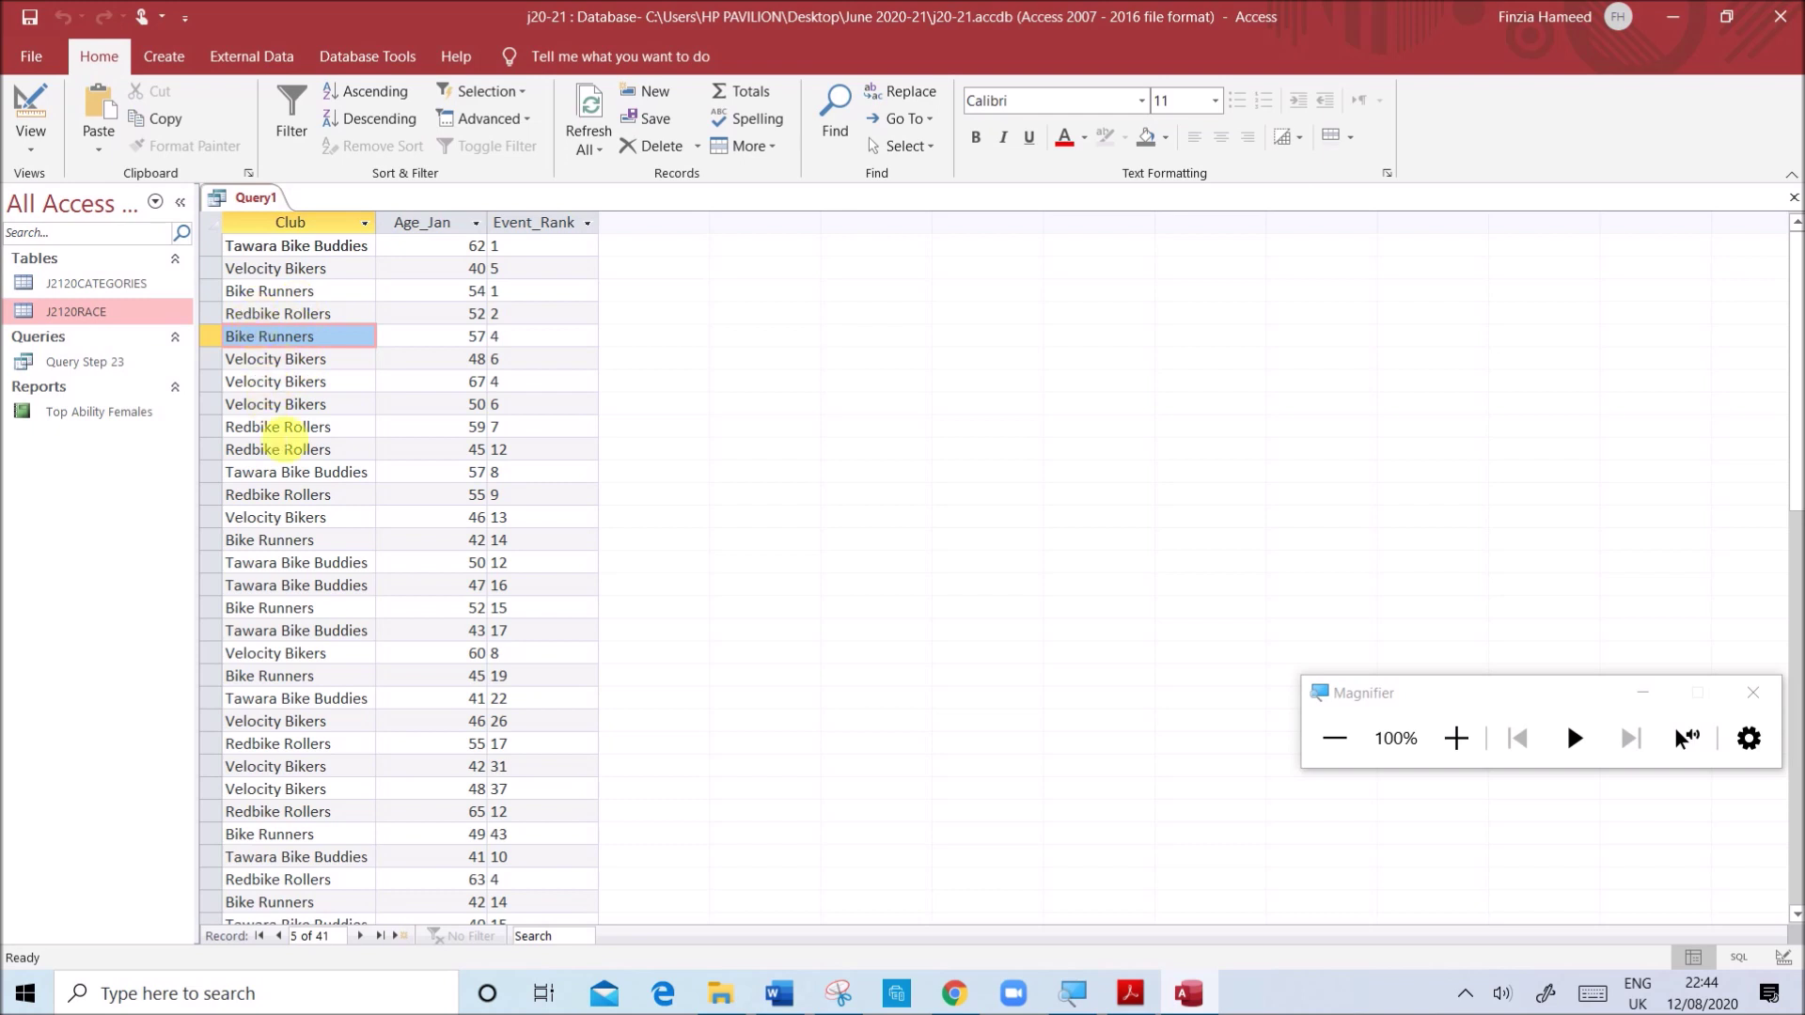
right_click(246, 210)
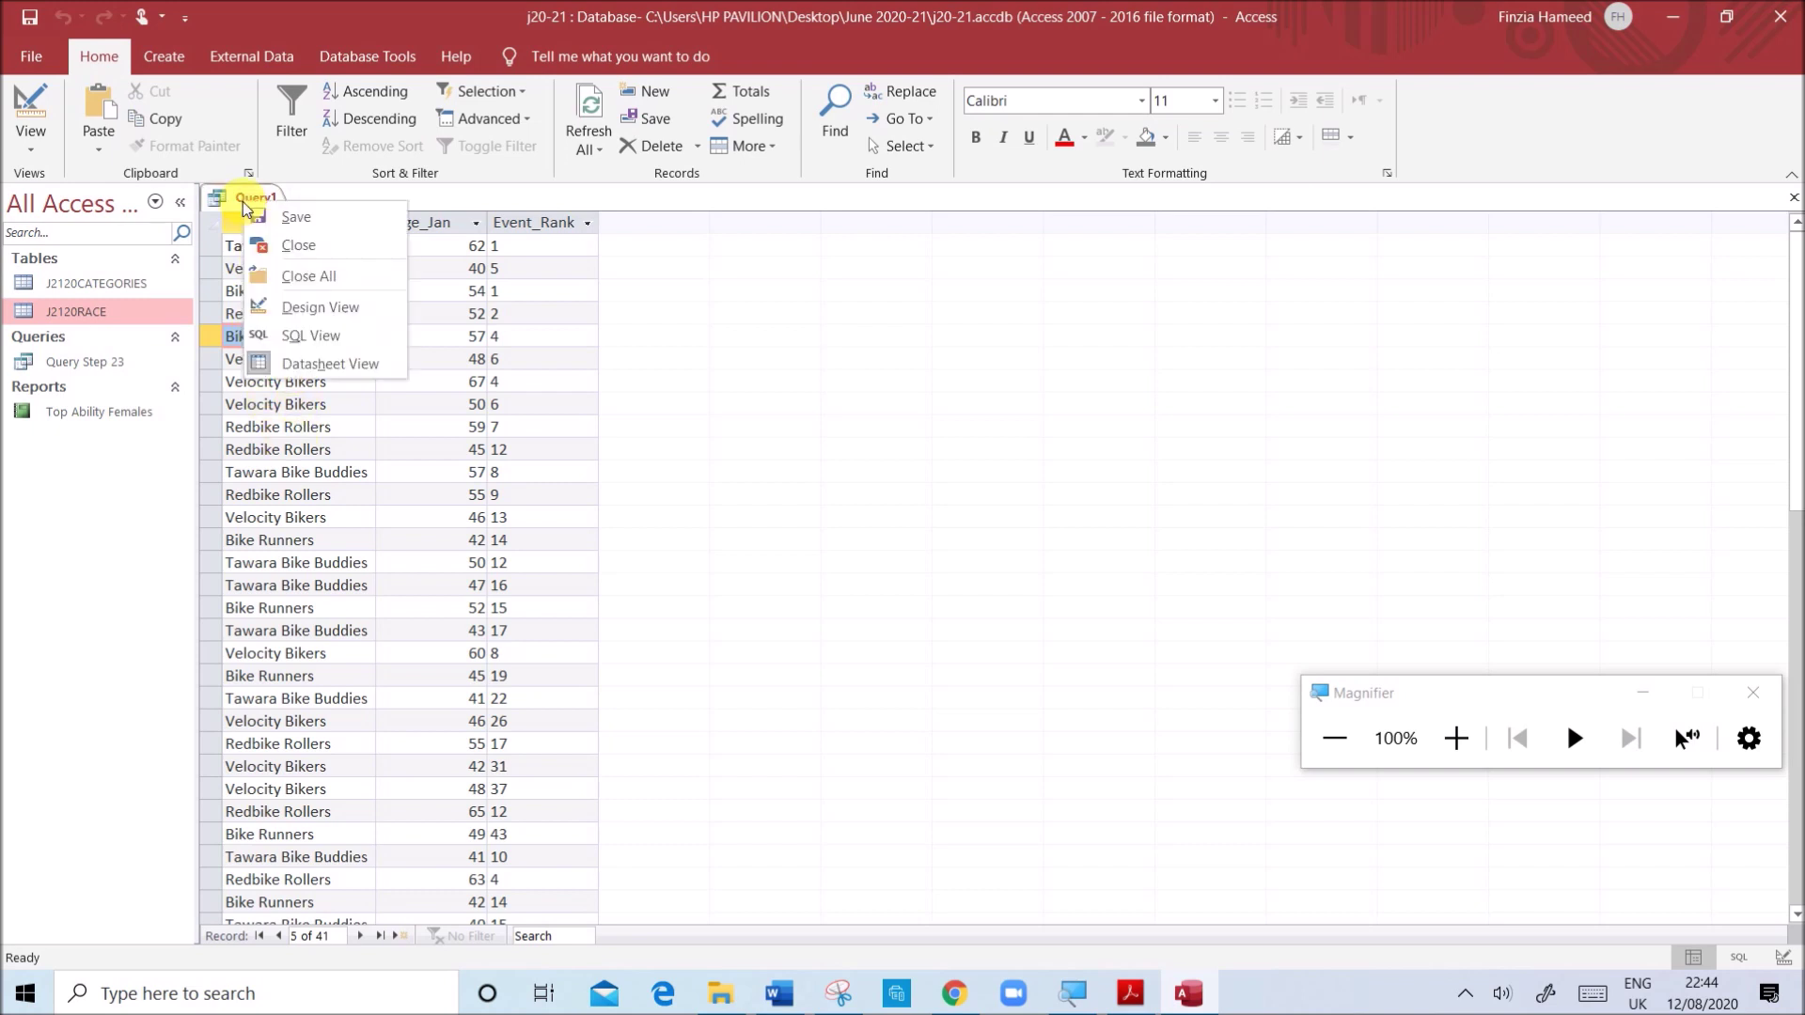
click(319, 308)
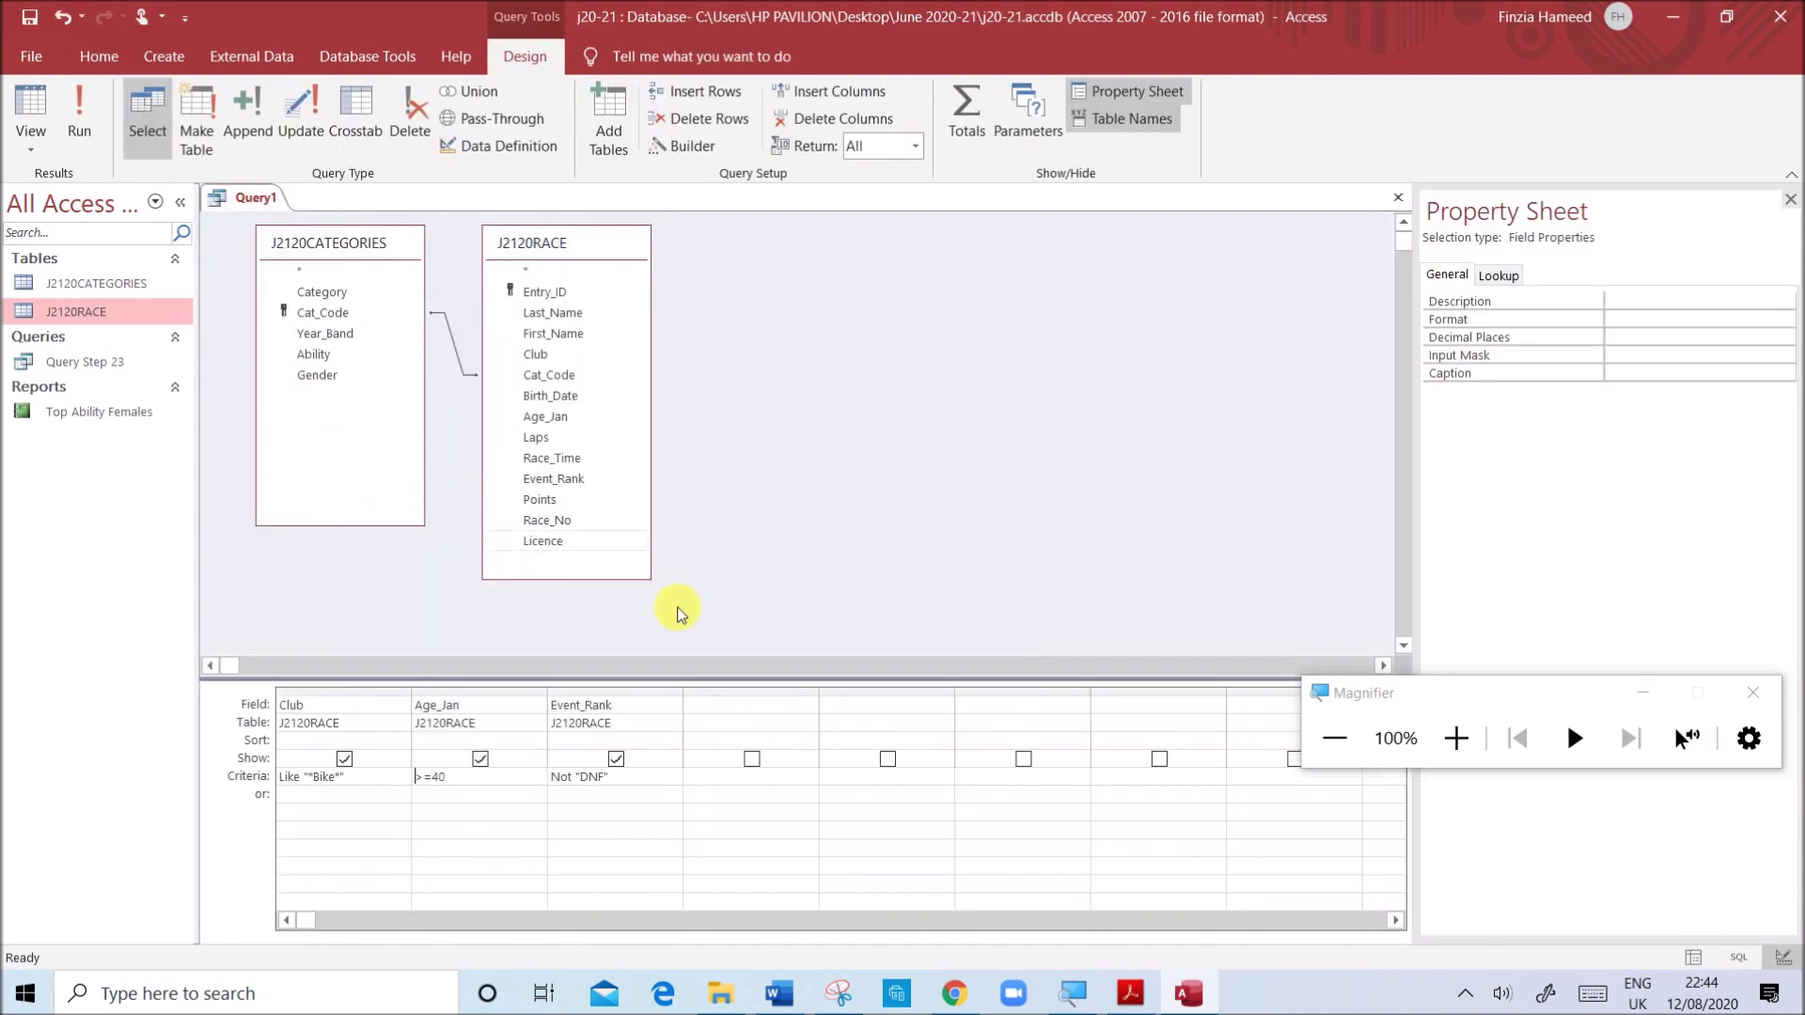
click(1129, 993)
scroll(689, 648, down, 1)
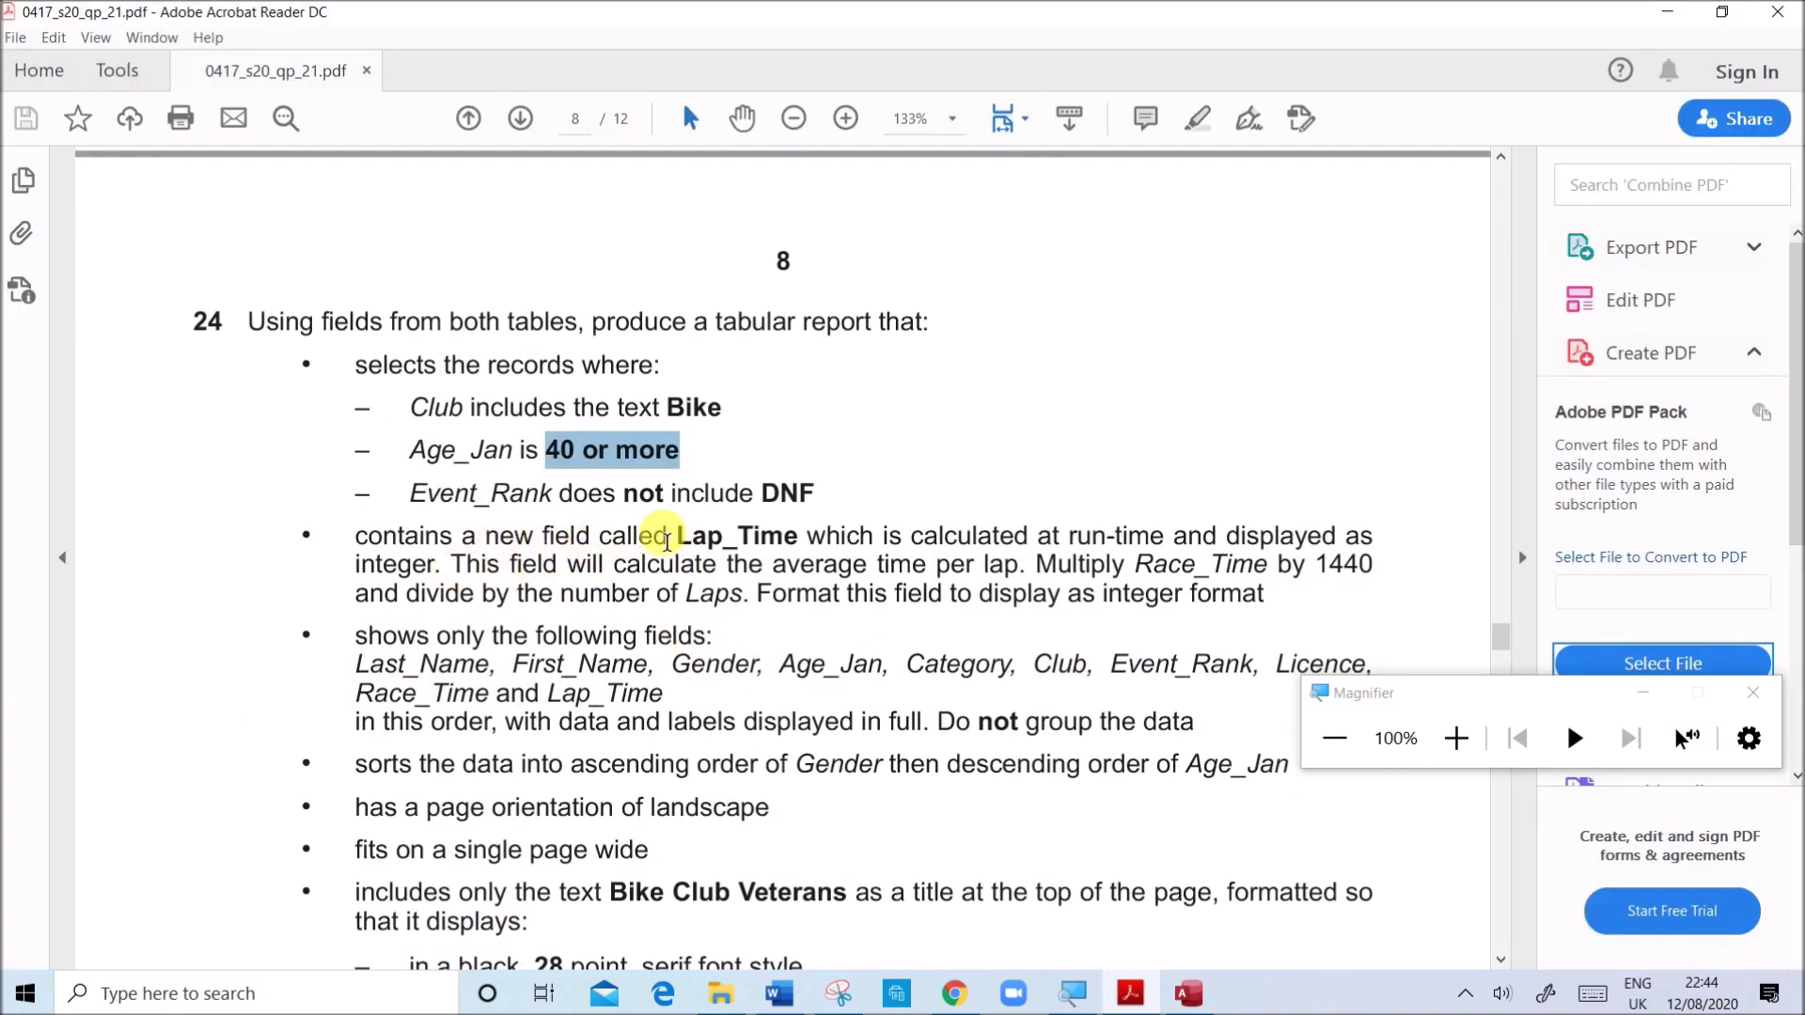
drag(676, 536, 797, 528)
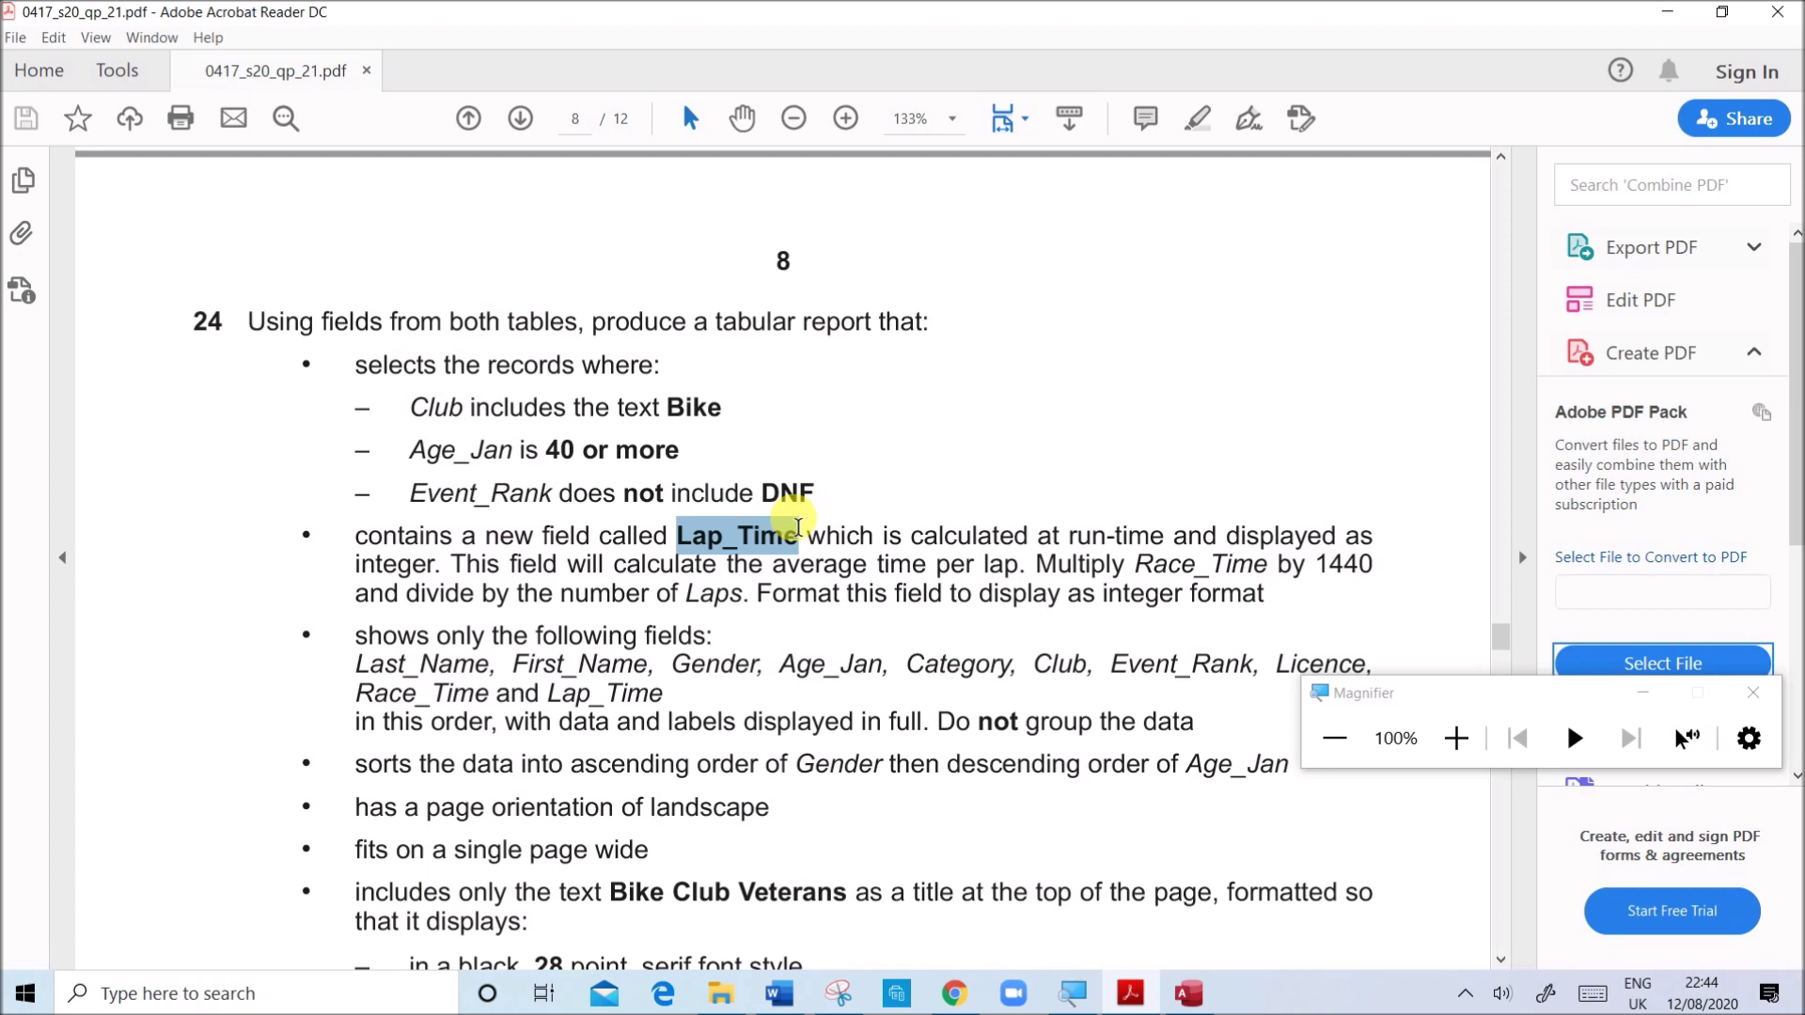
drag(797, 528, 797, 528)
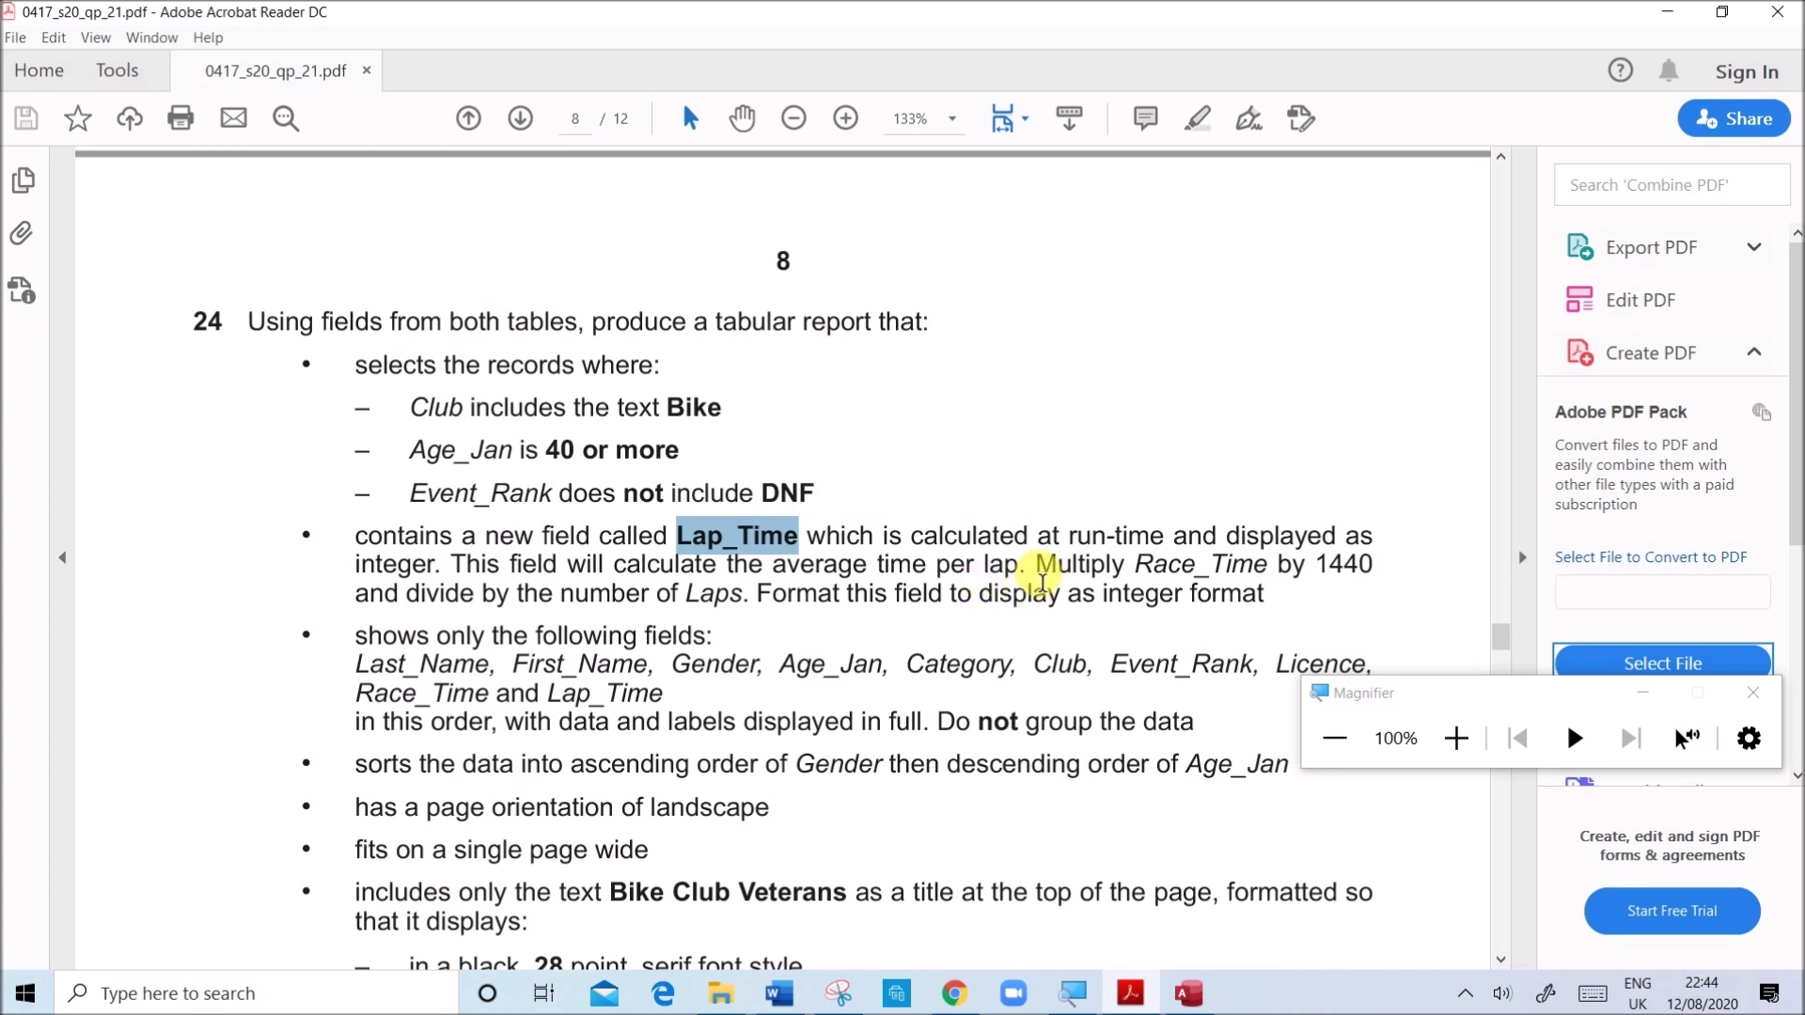
drag(1037, 564, 1195, 568)
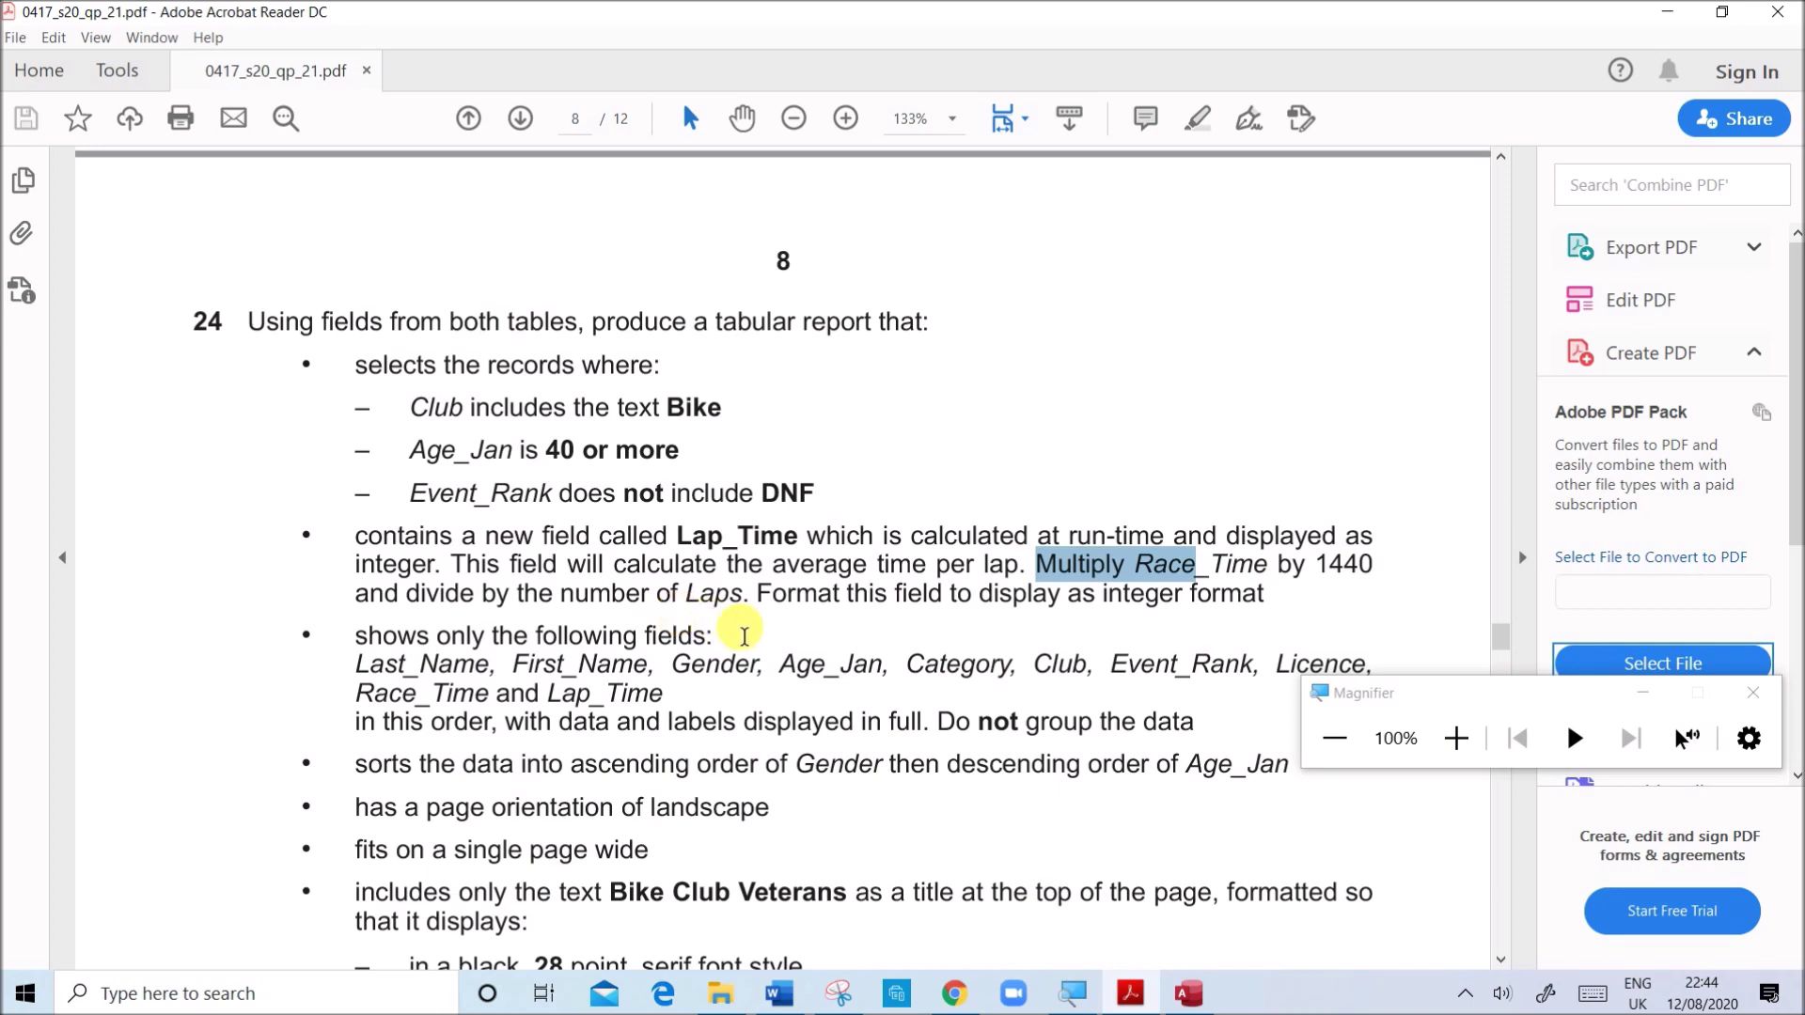
click(1190, 998)
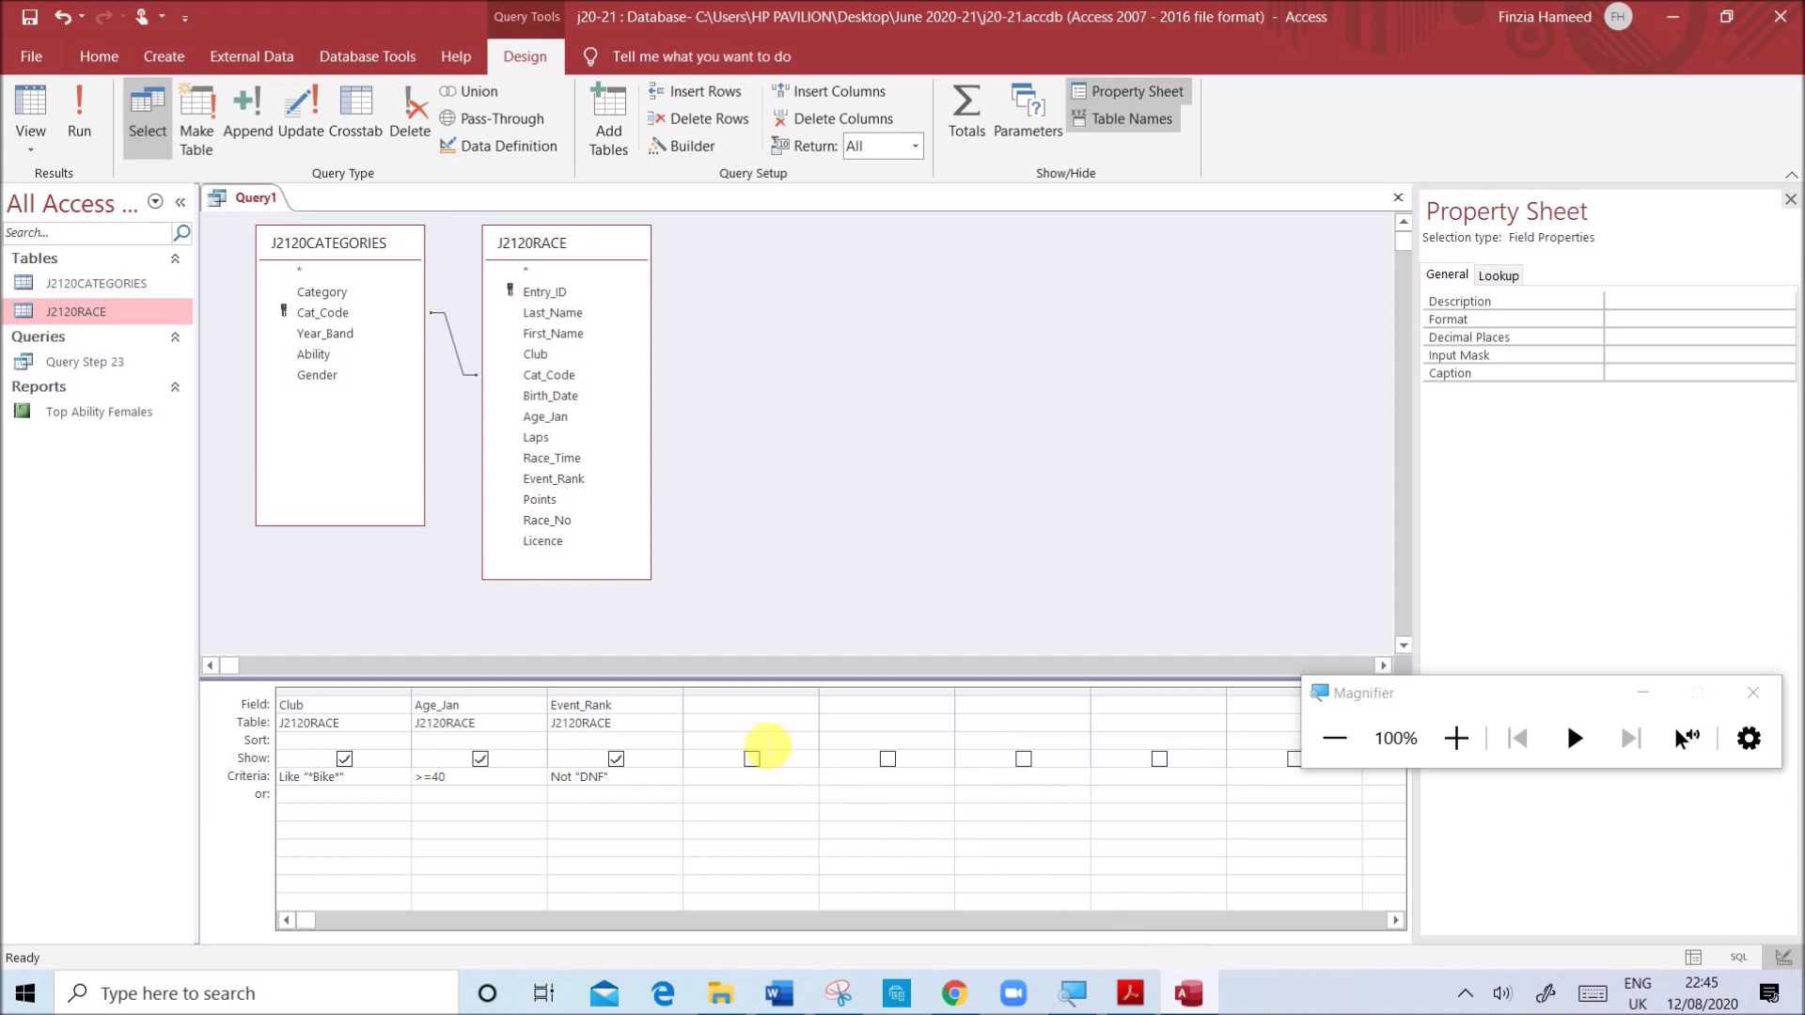
- Enter the calculated field Lap_Time:Race_Time*1440/Laps in the fourth grid column
click(736, 707)
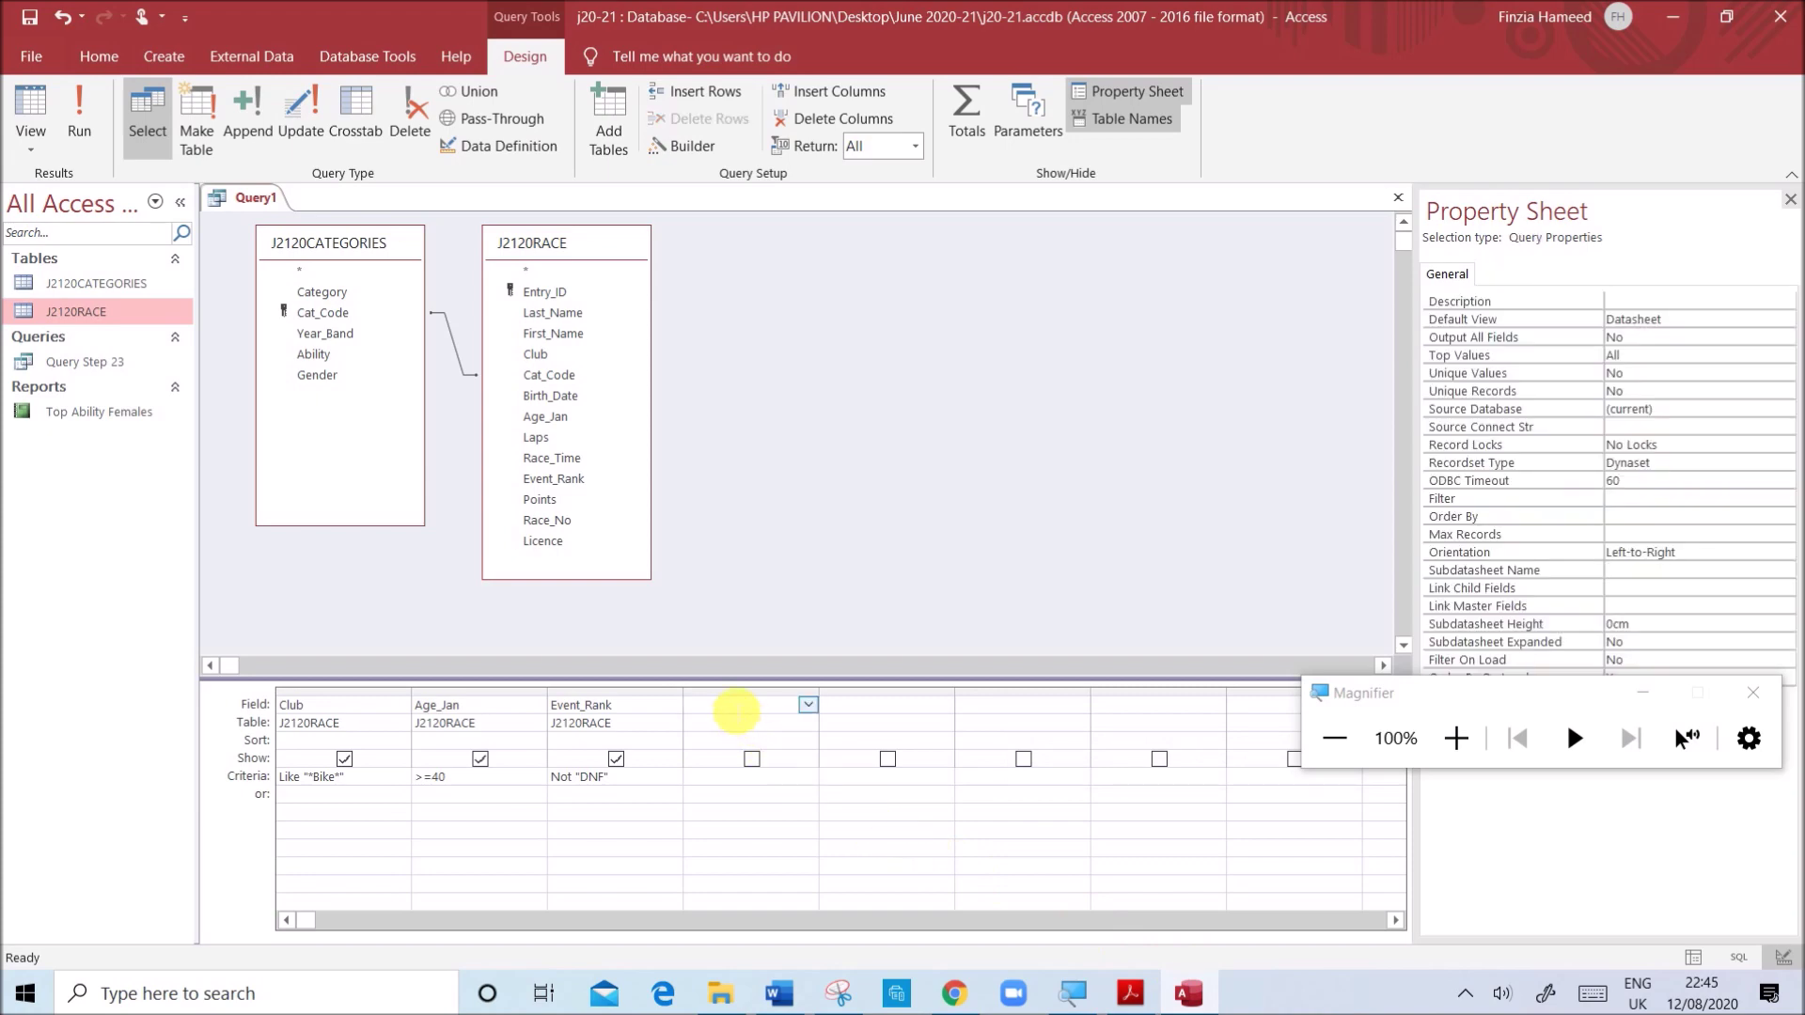
click(1454, 732)
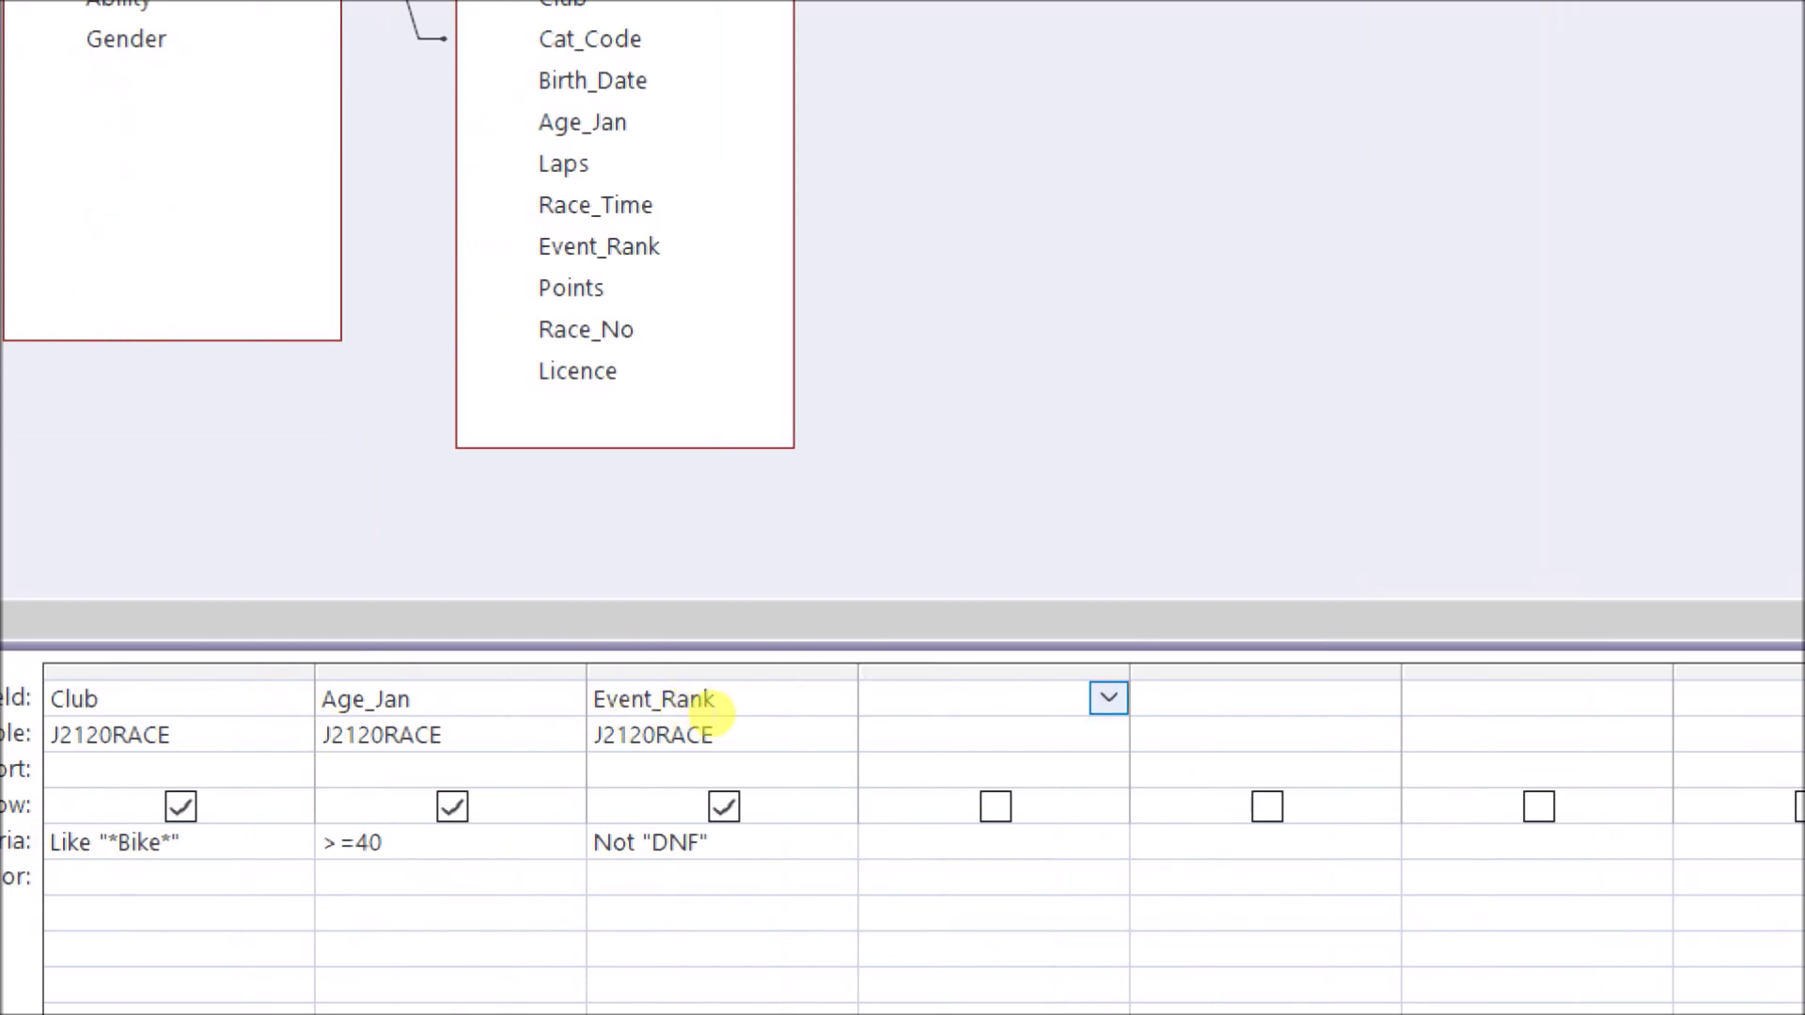
text(Lap_)
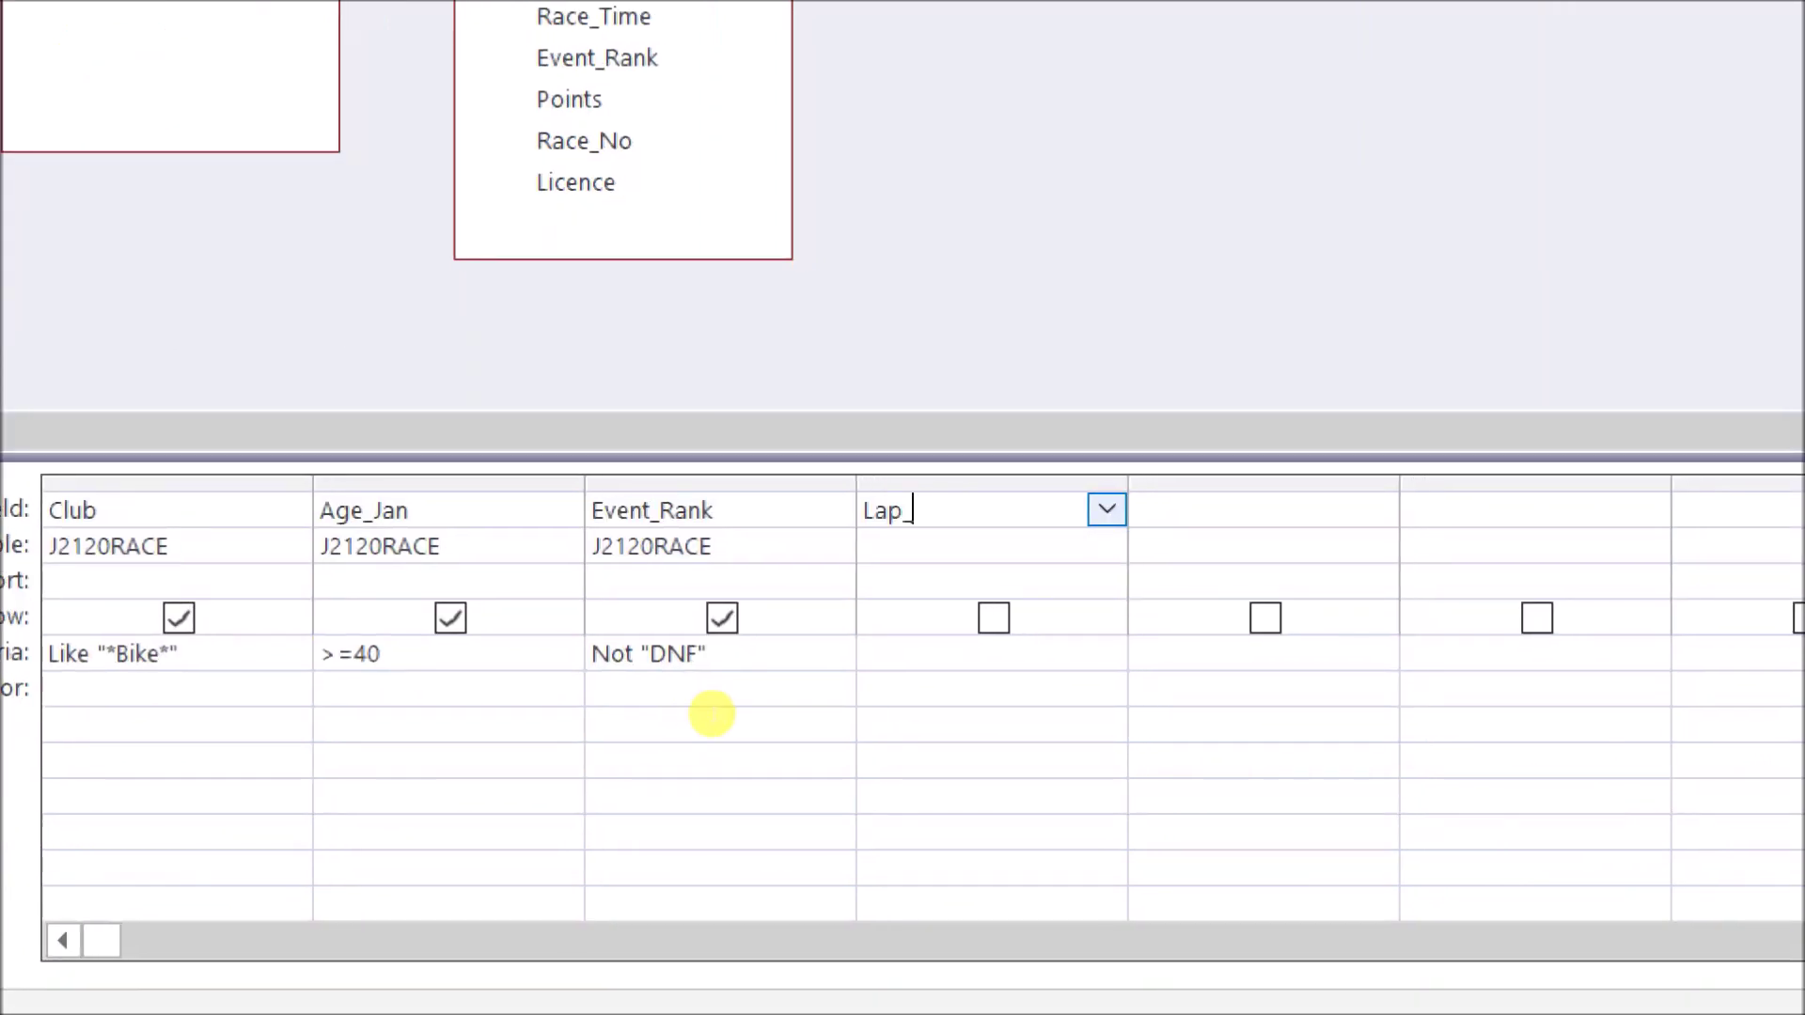
text(Time)
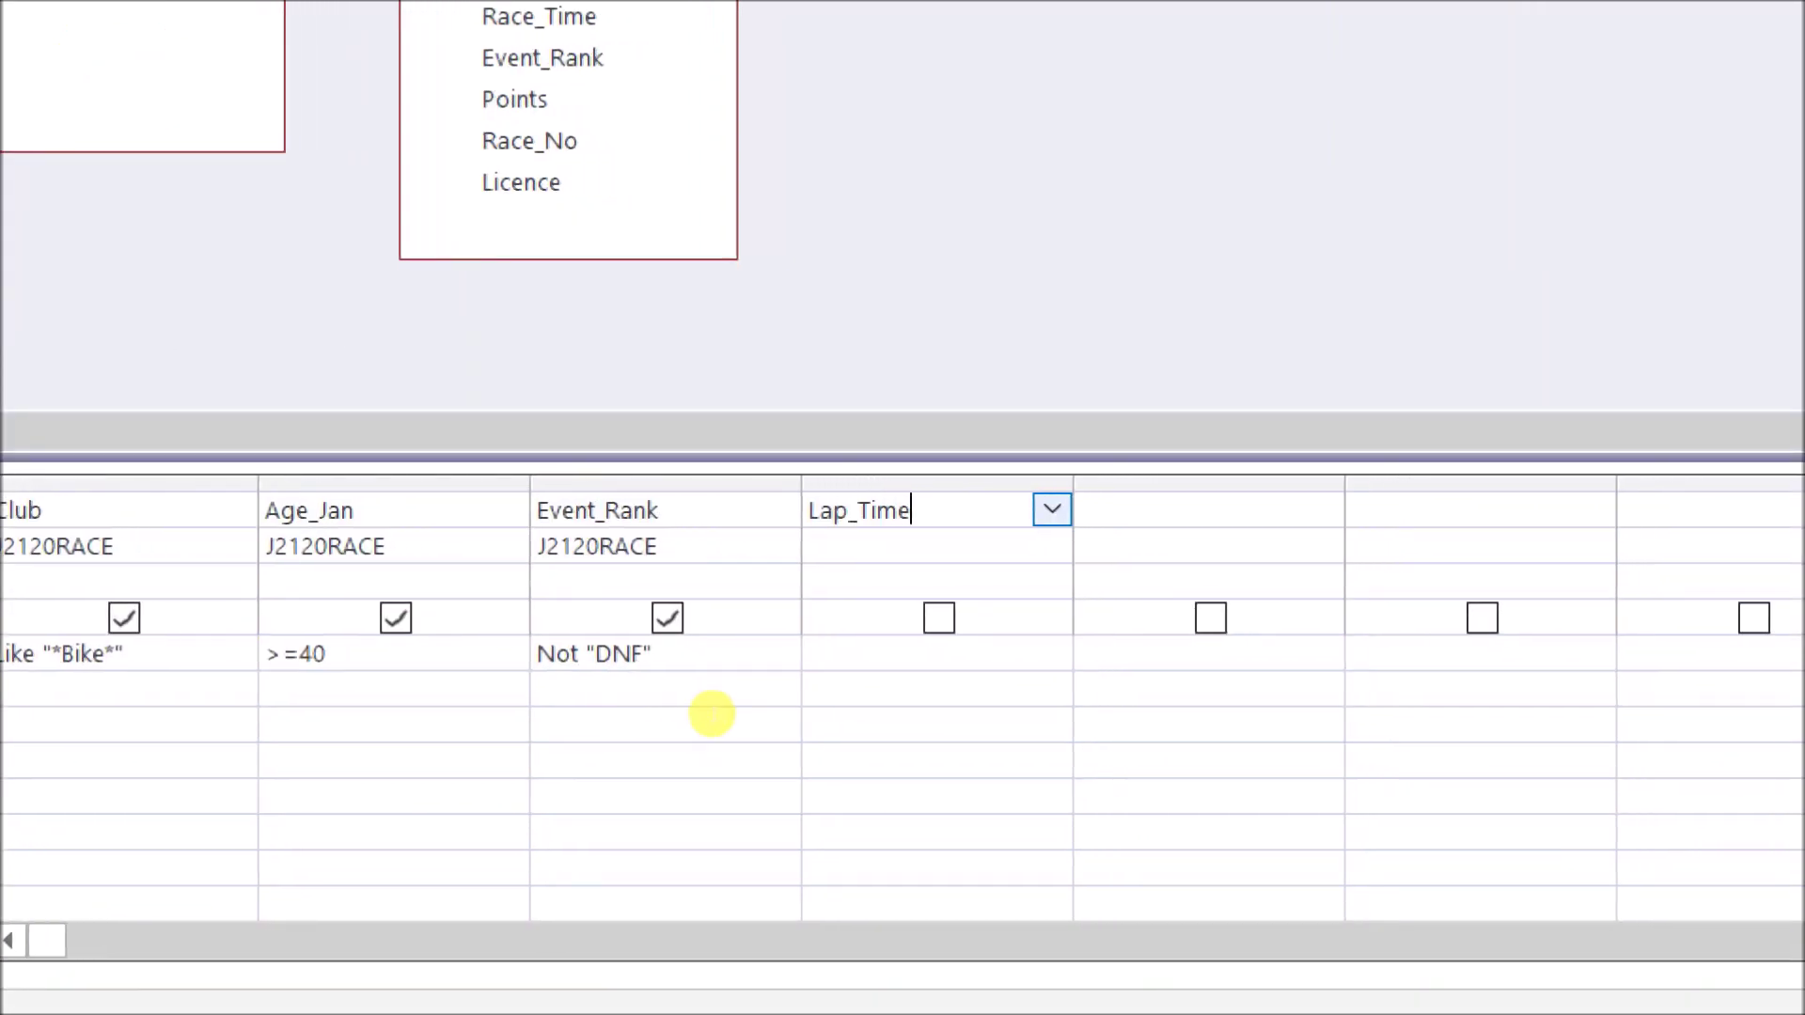
text(:)
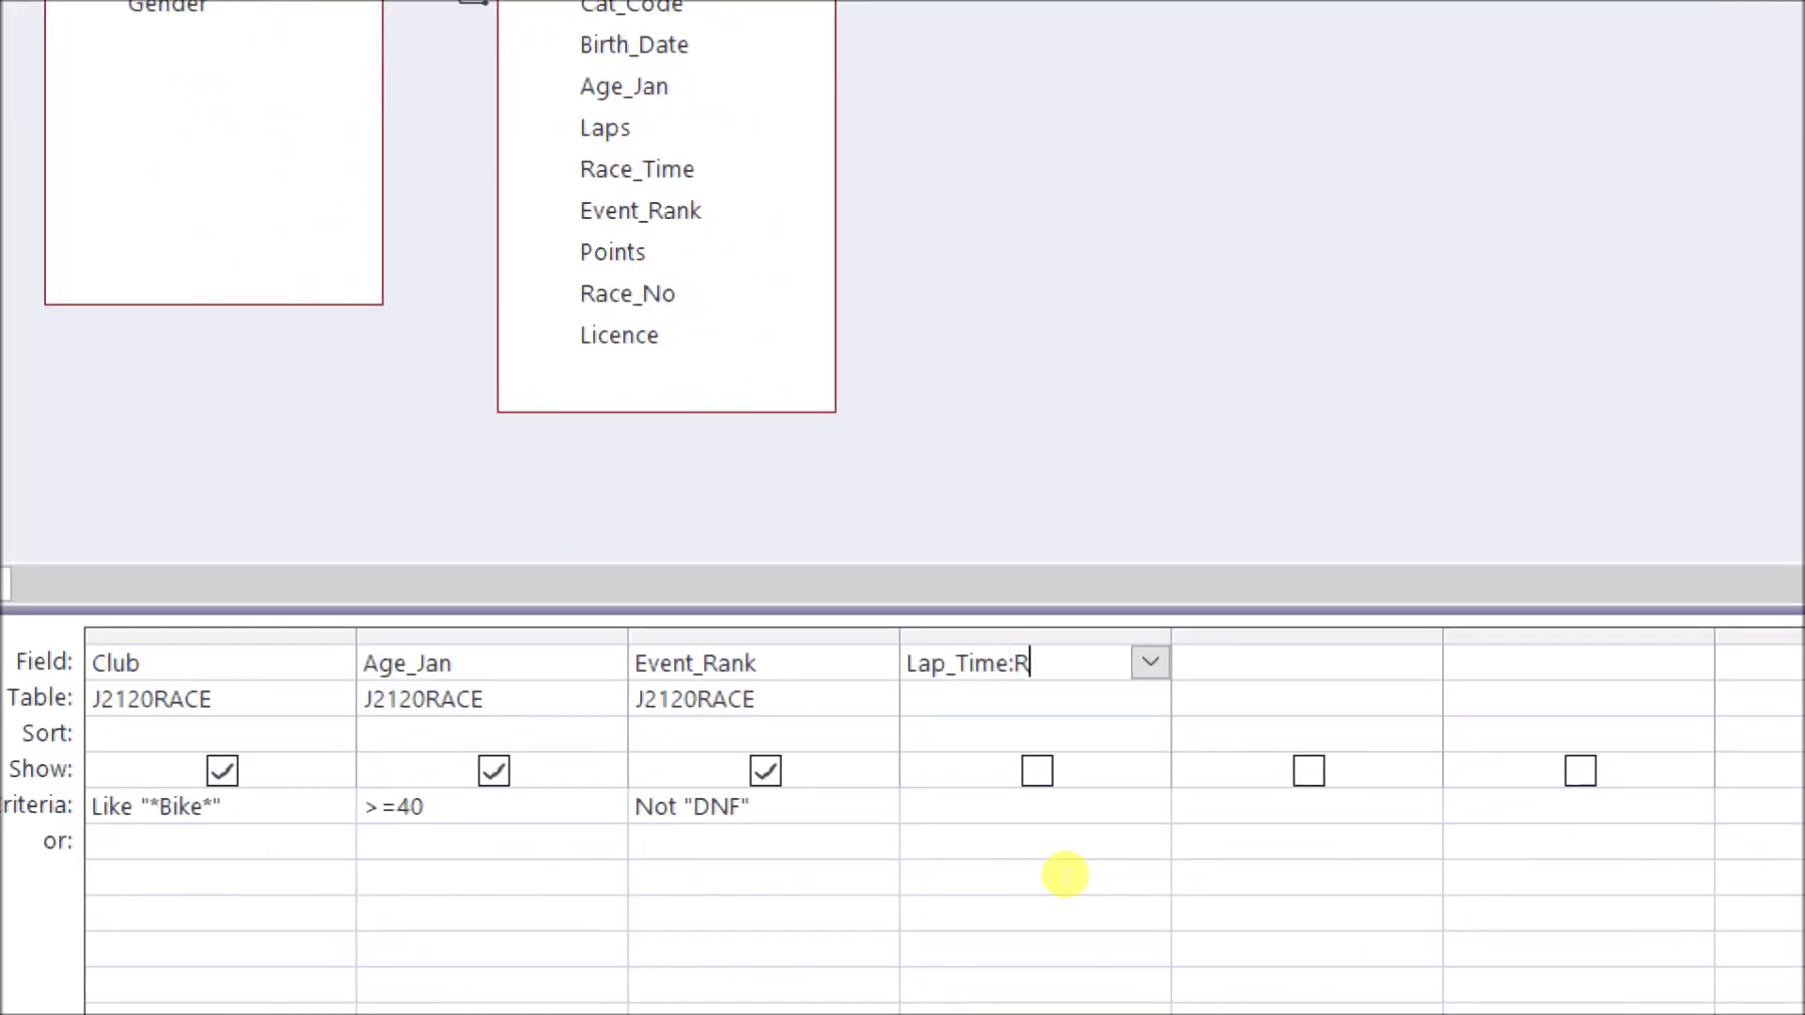
text(ace_)
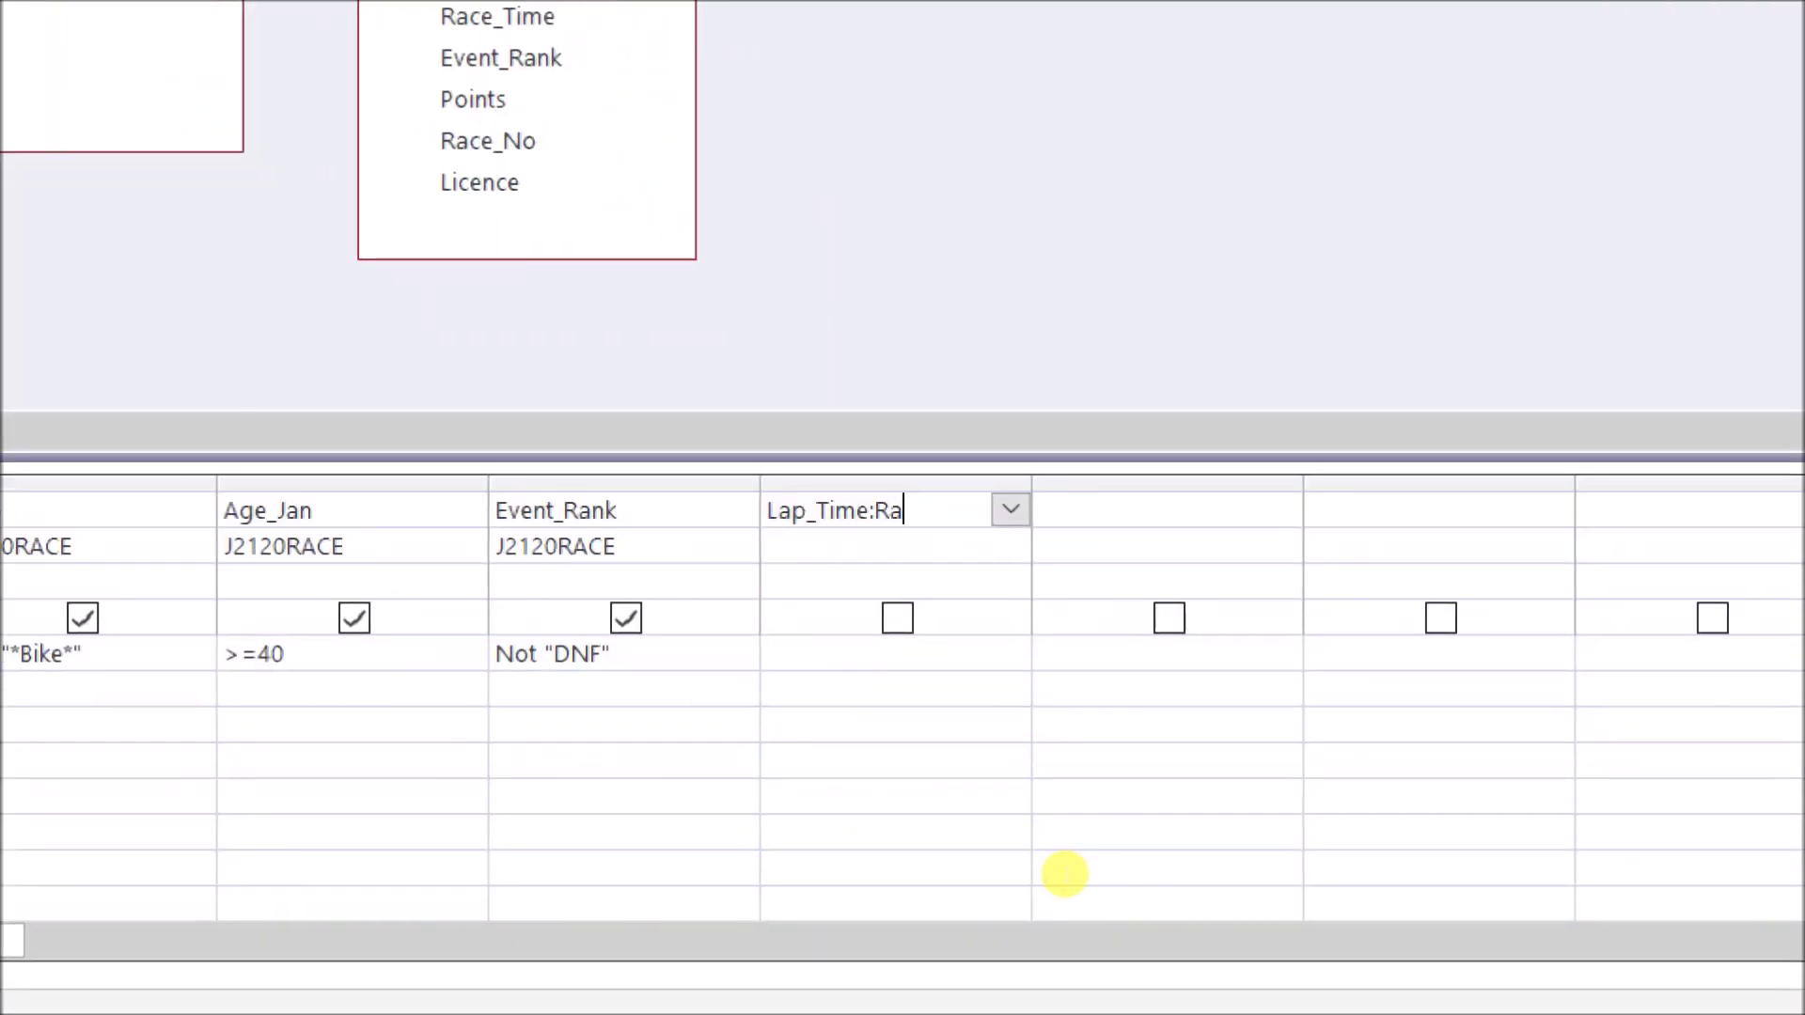
text(Time)
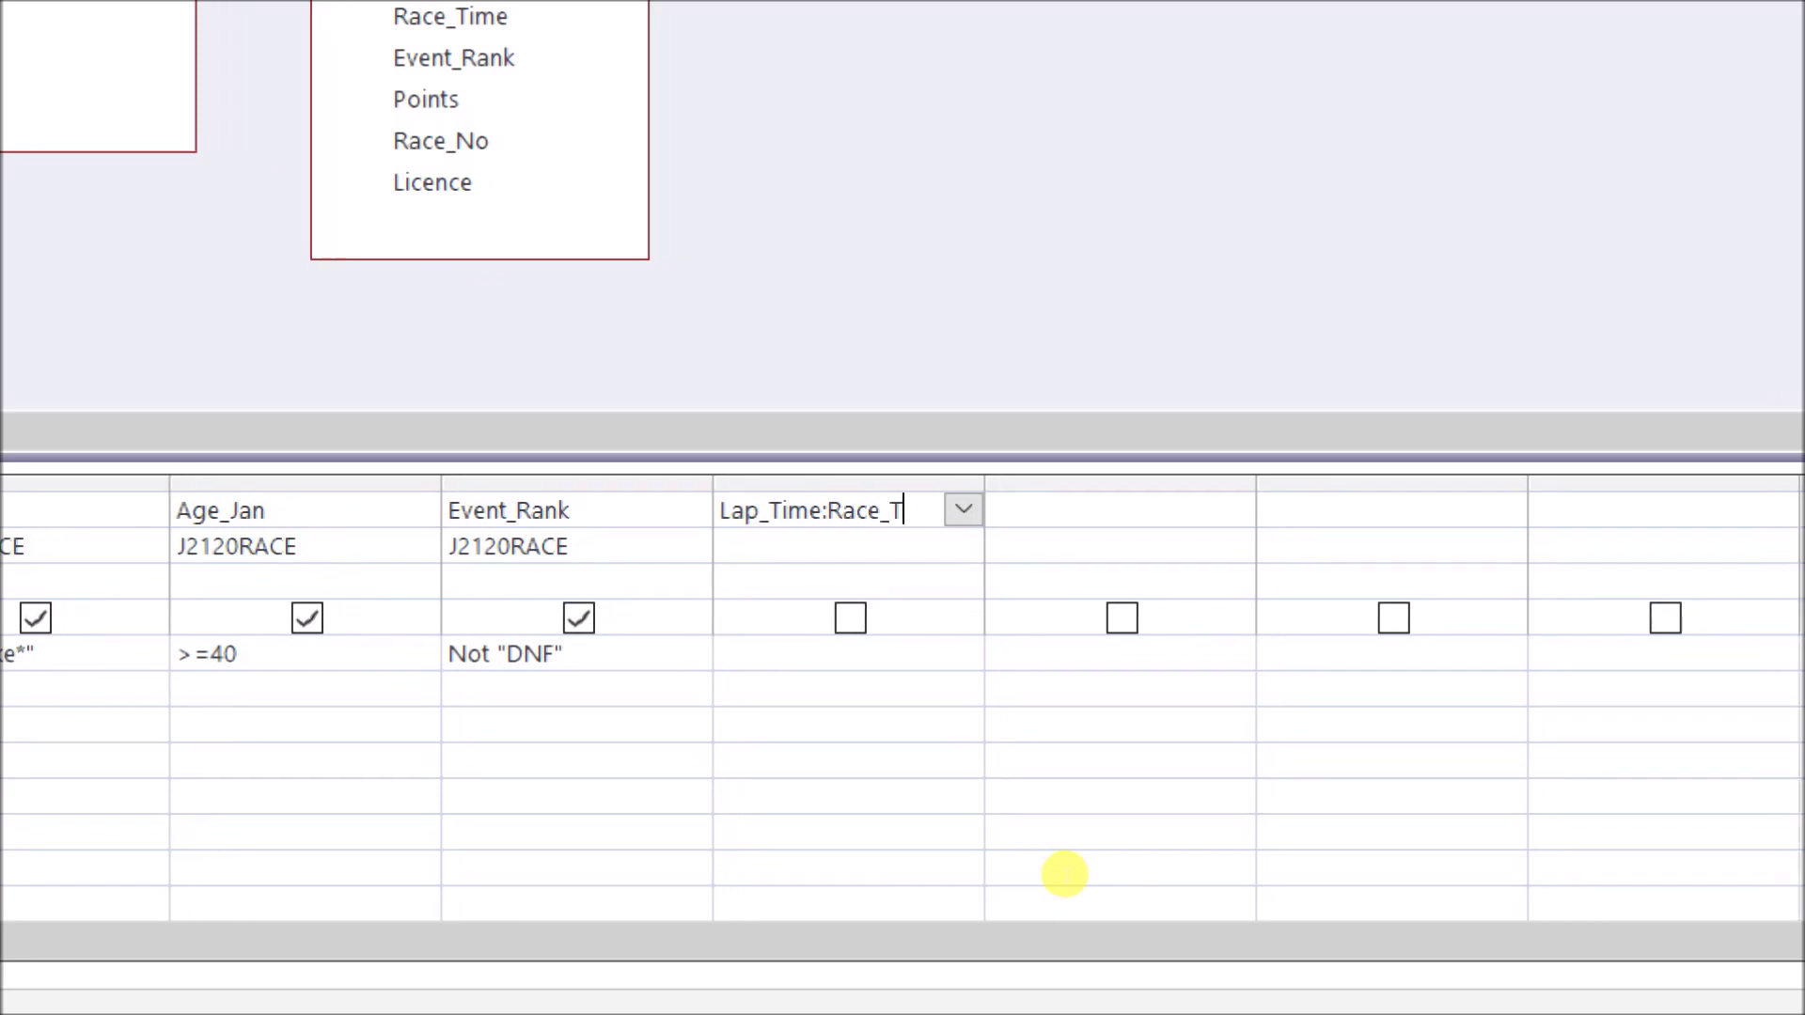
text(*)
text(1)
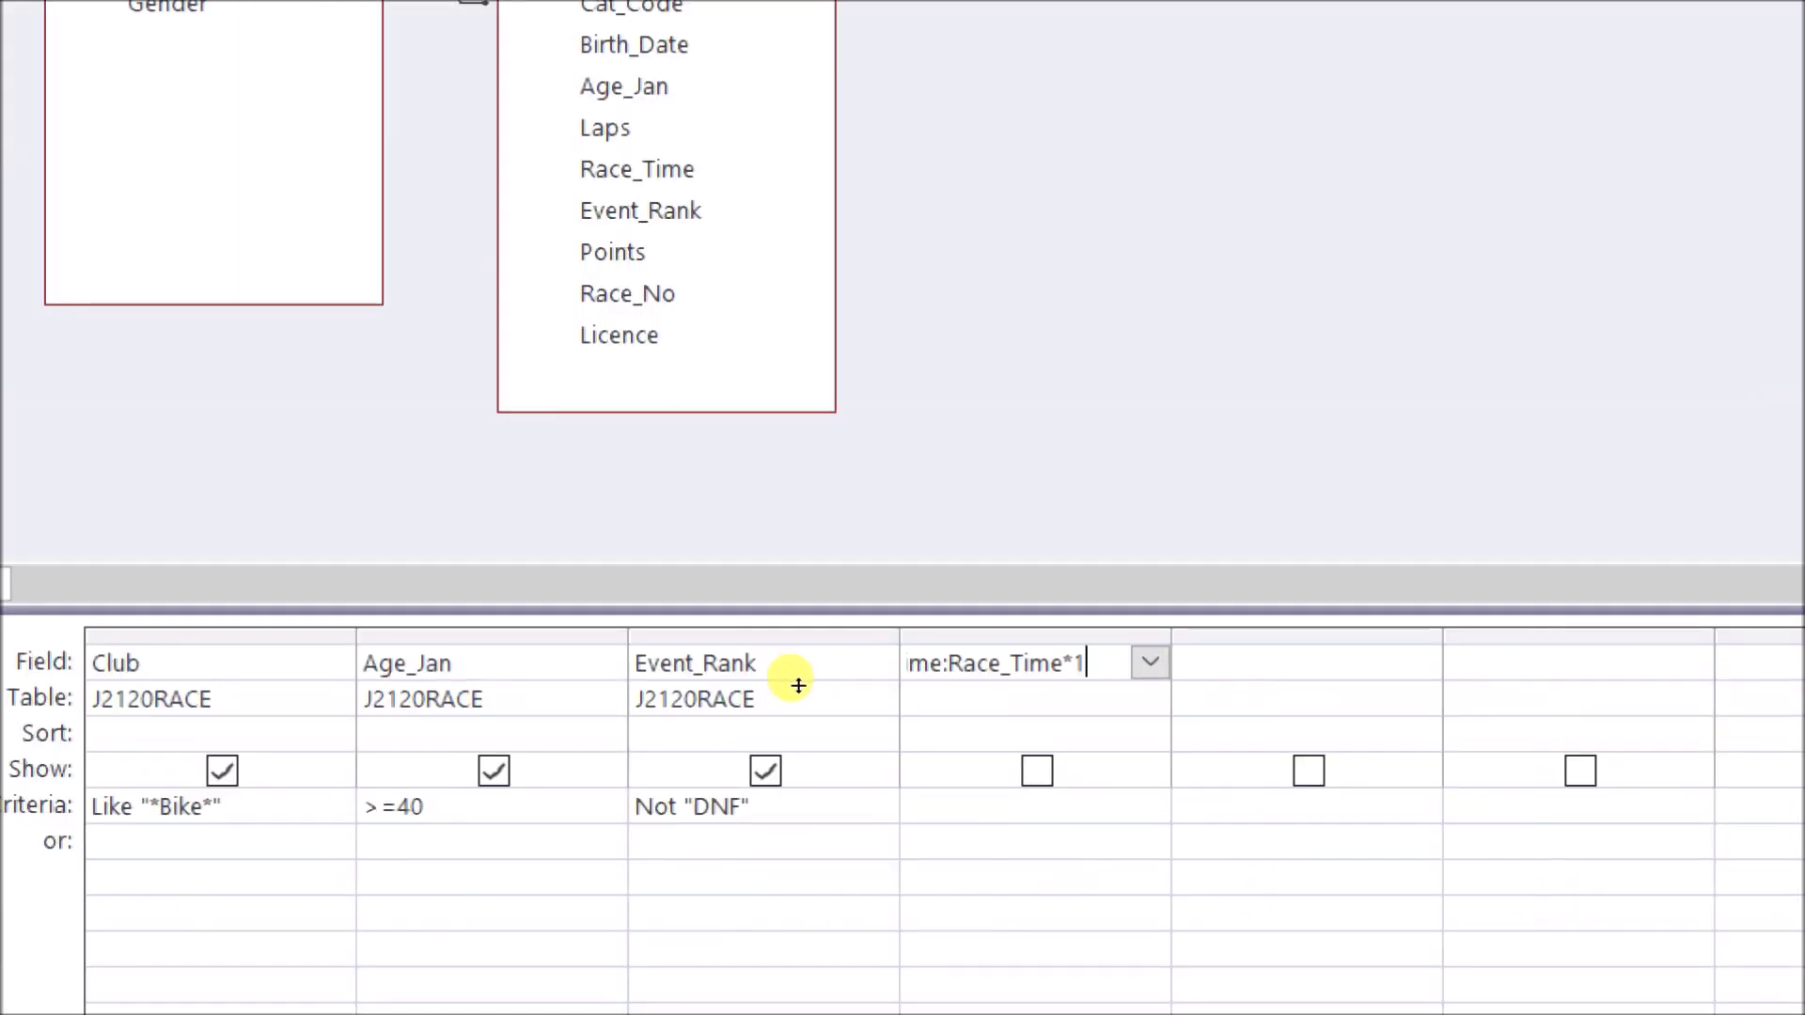
text(44)
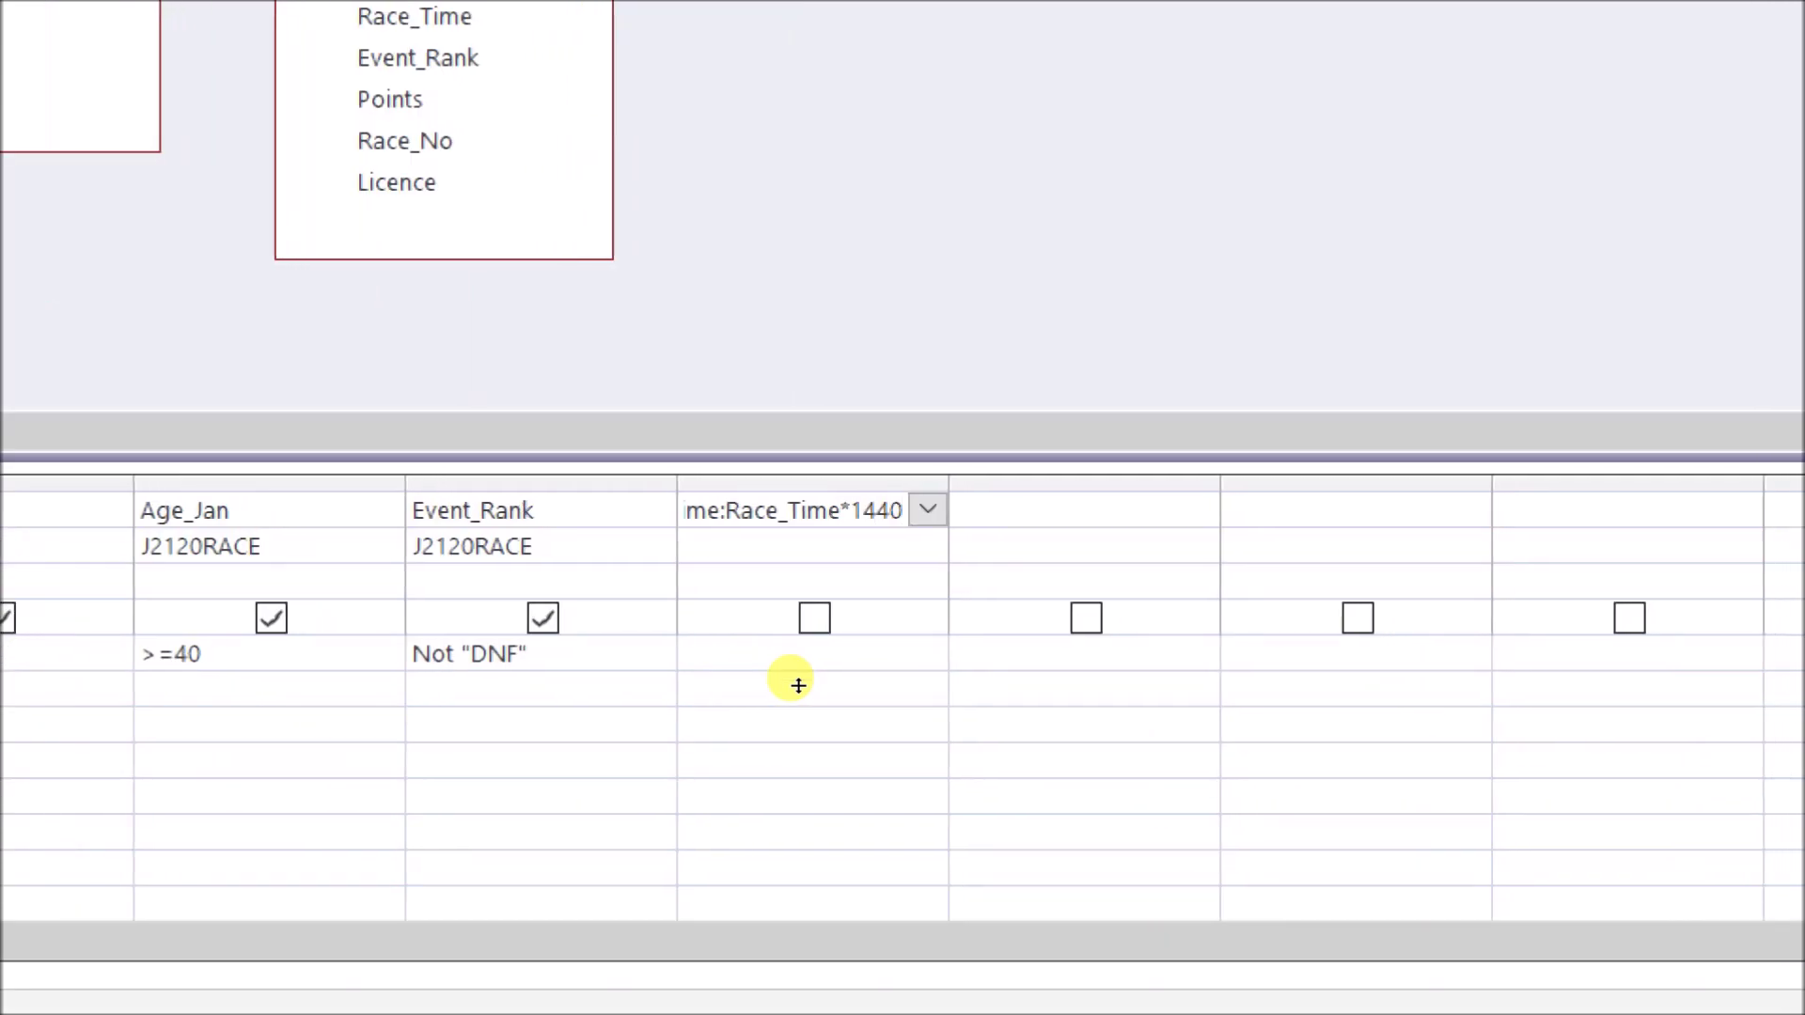
text(0)
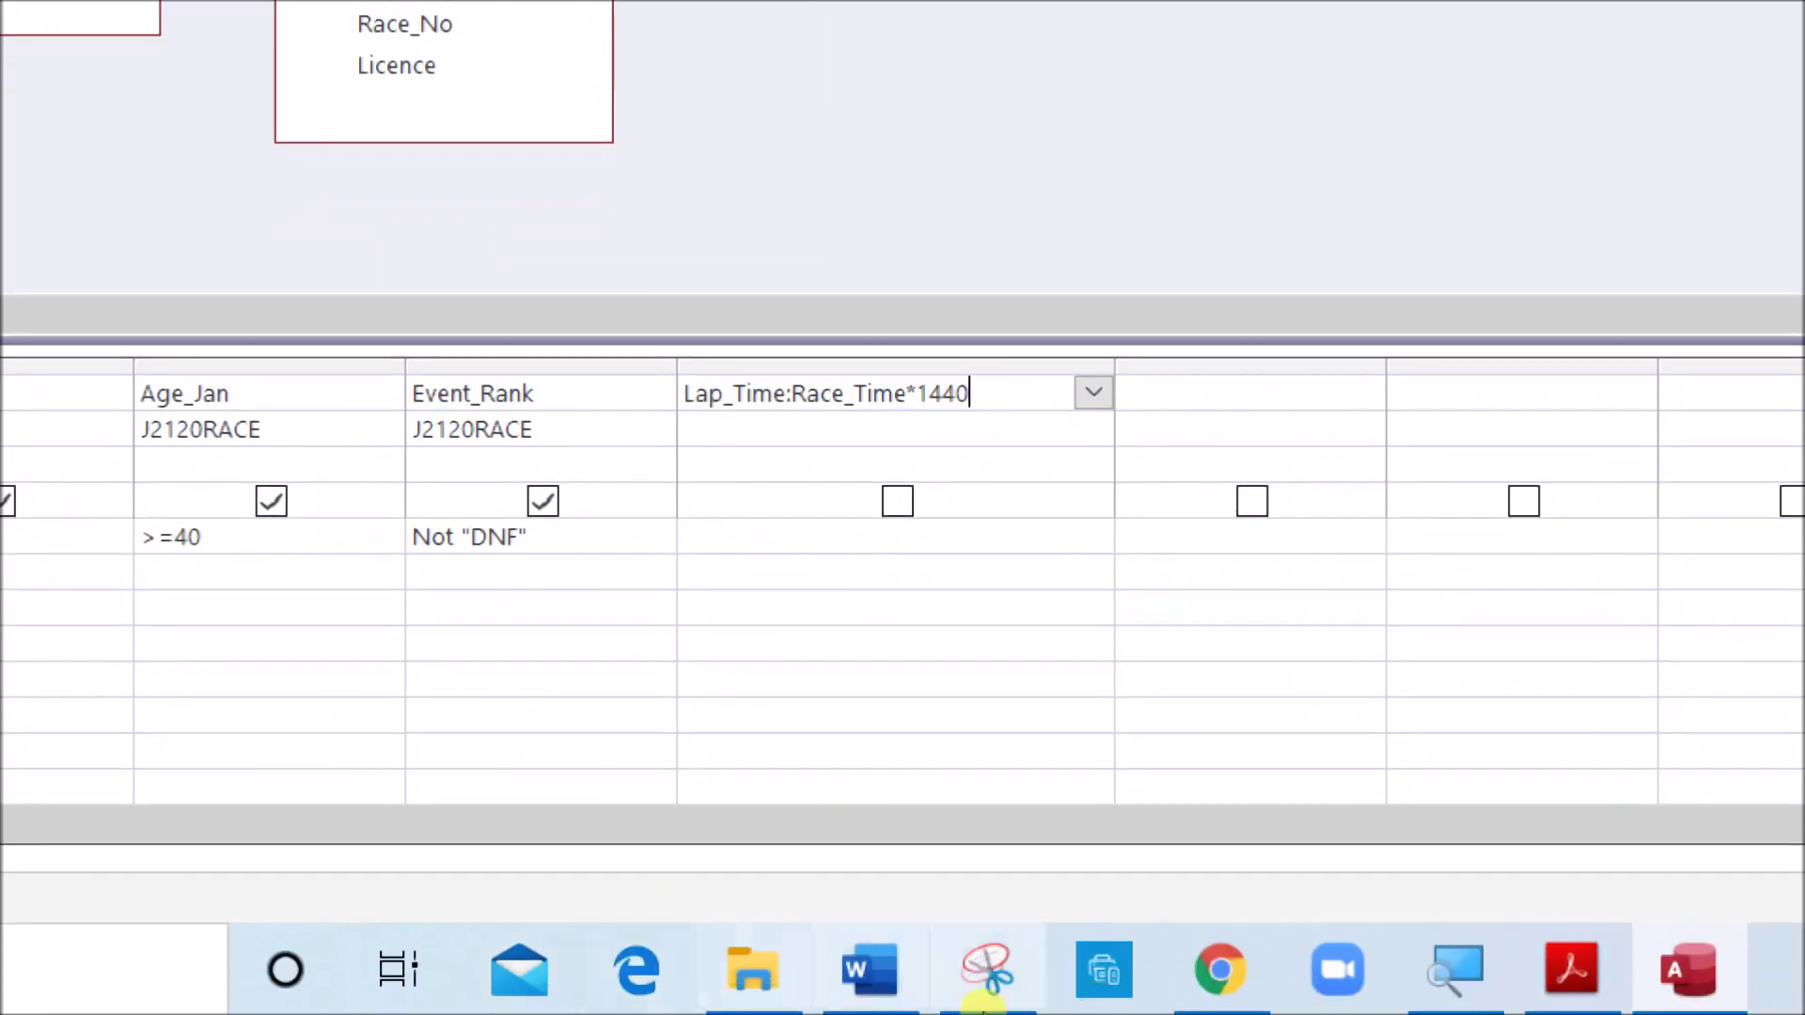
click(1145, 993)
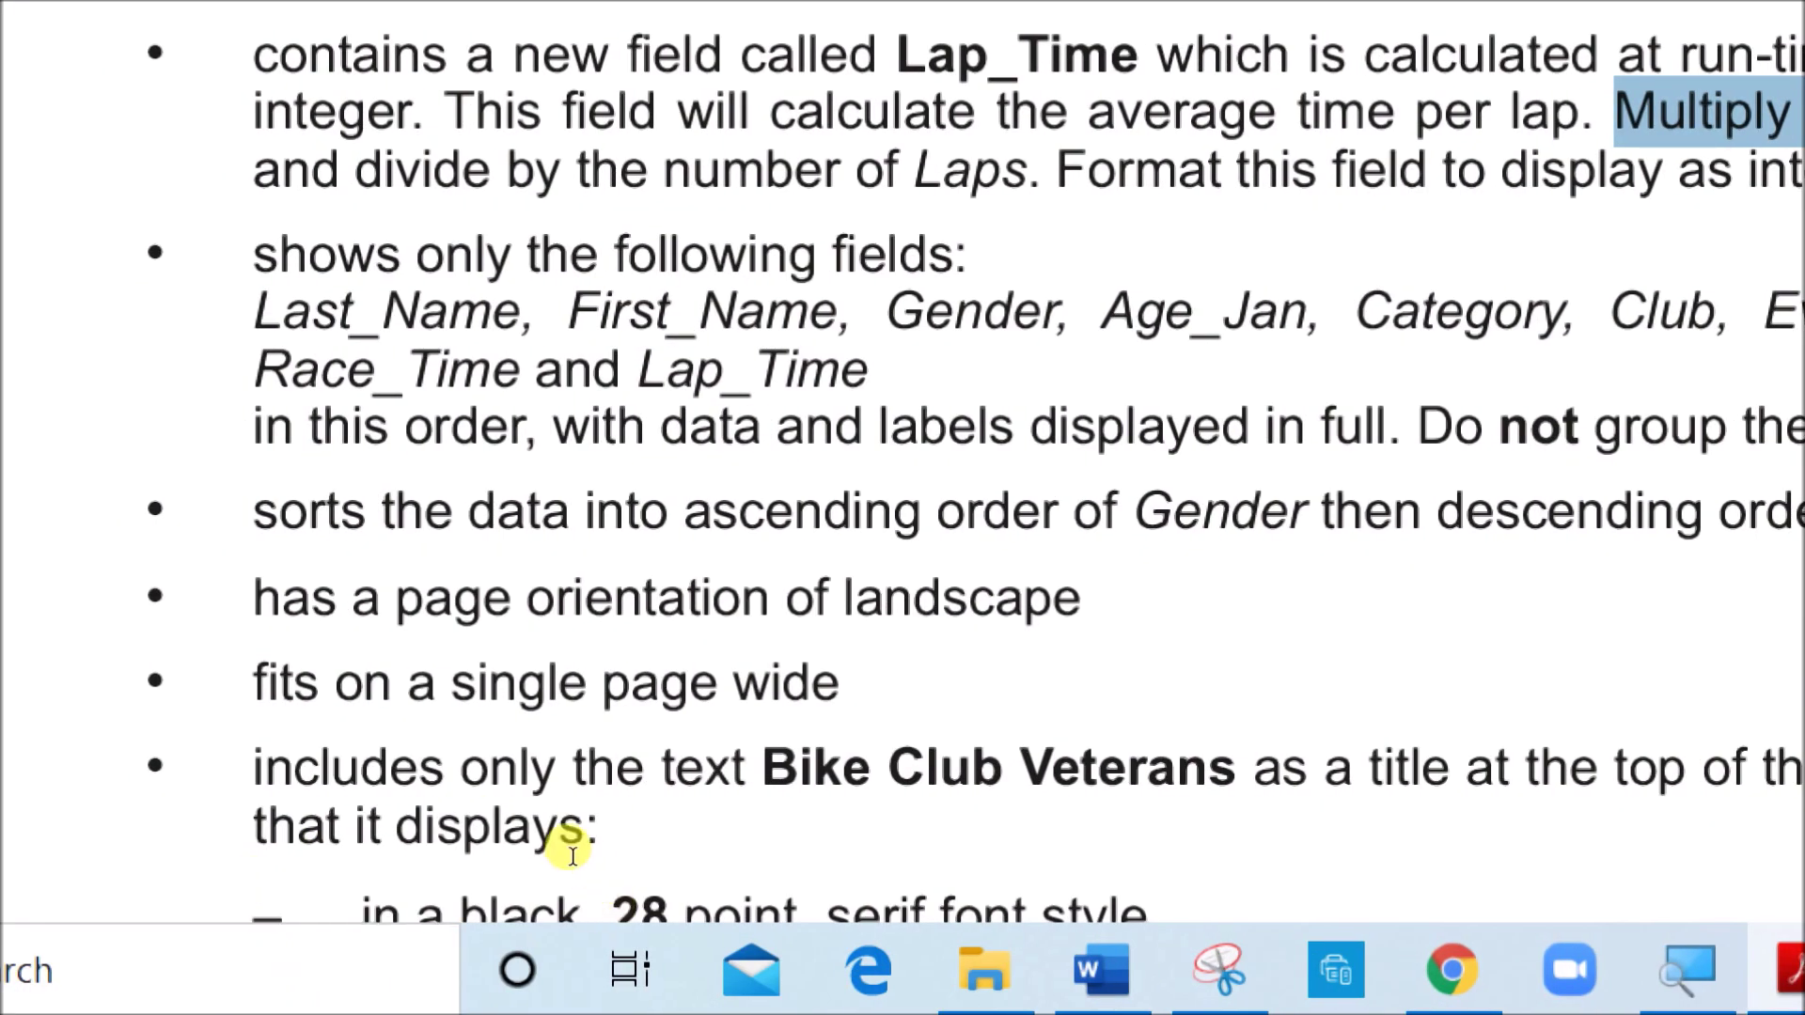
scroll(573, 695, up, 3)
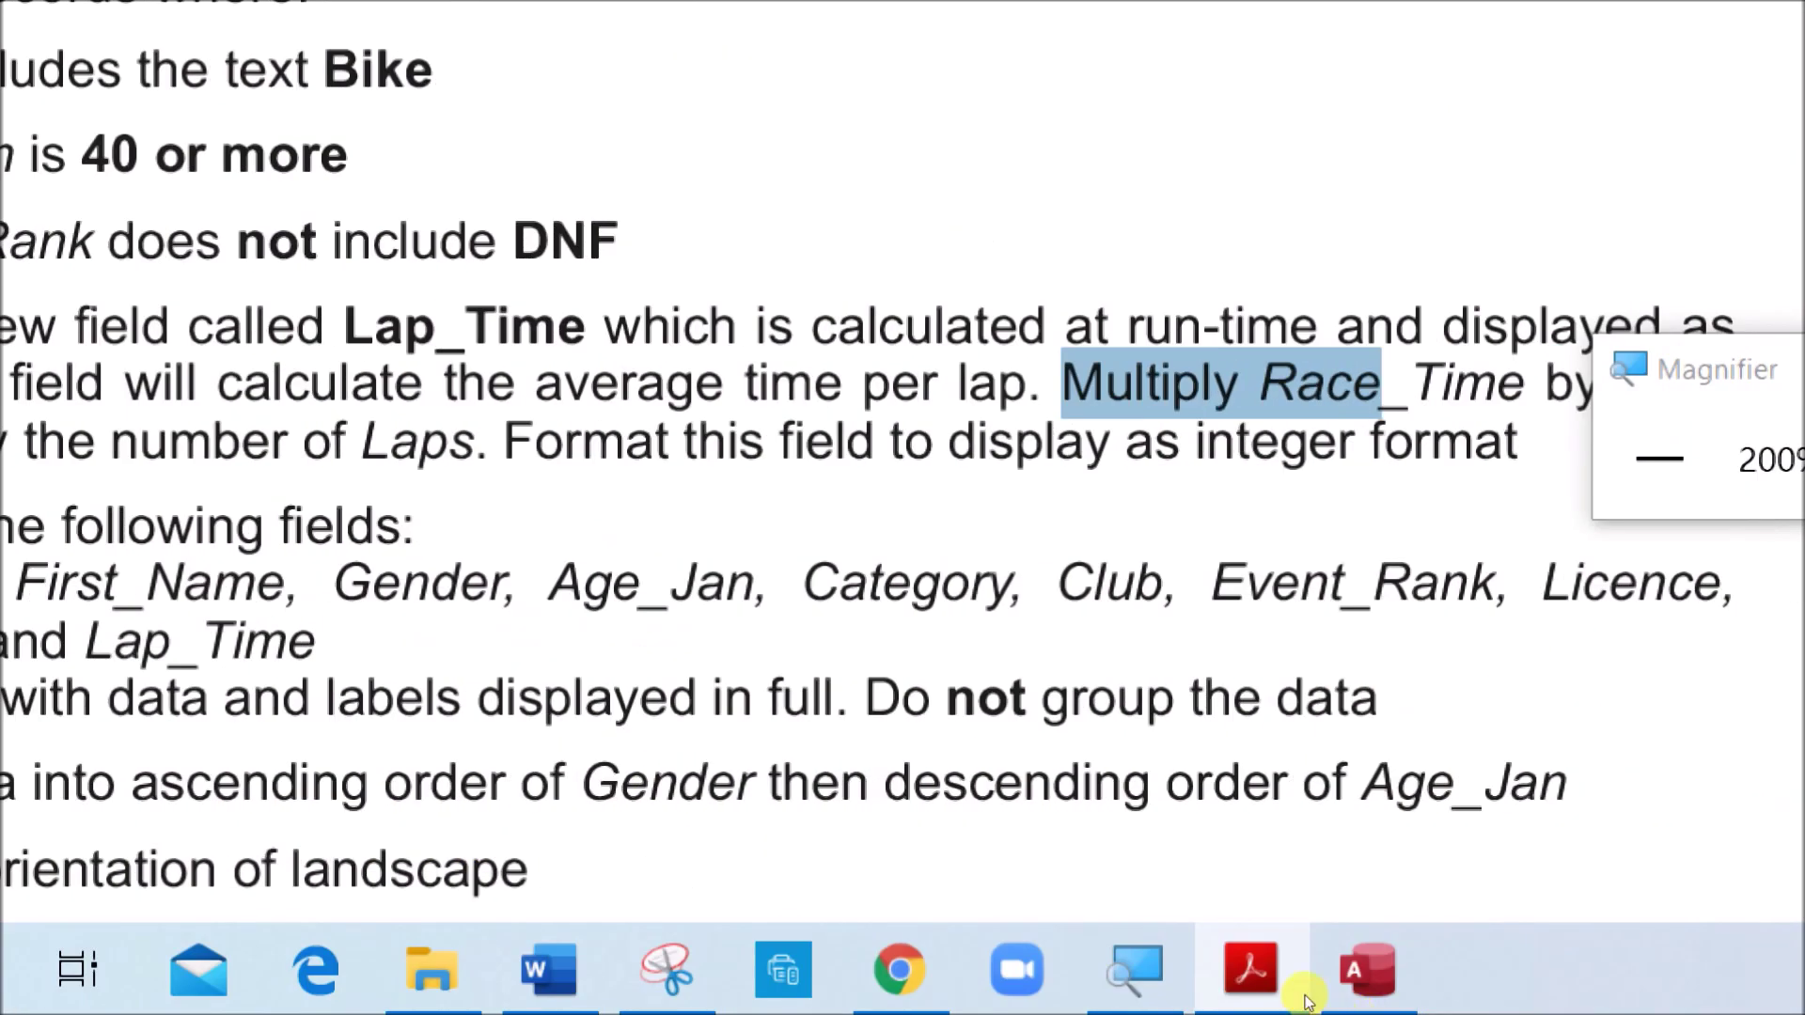
click(1744, 968)
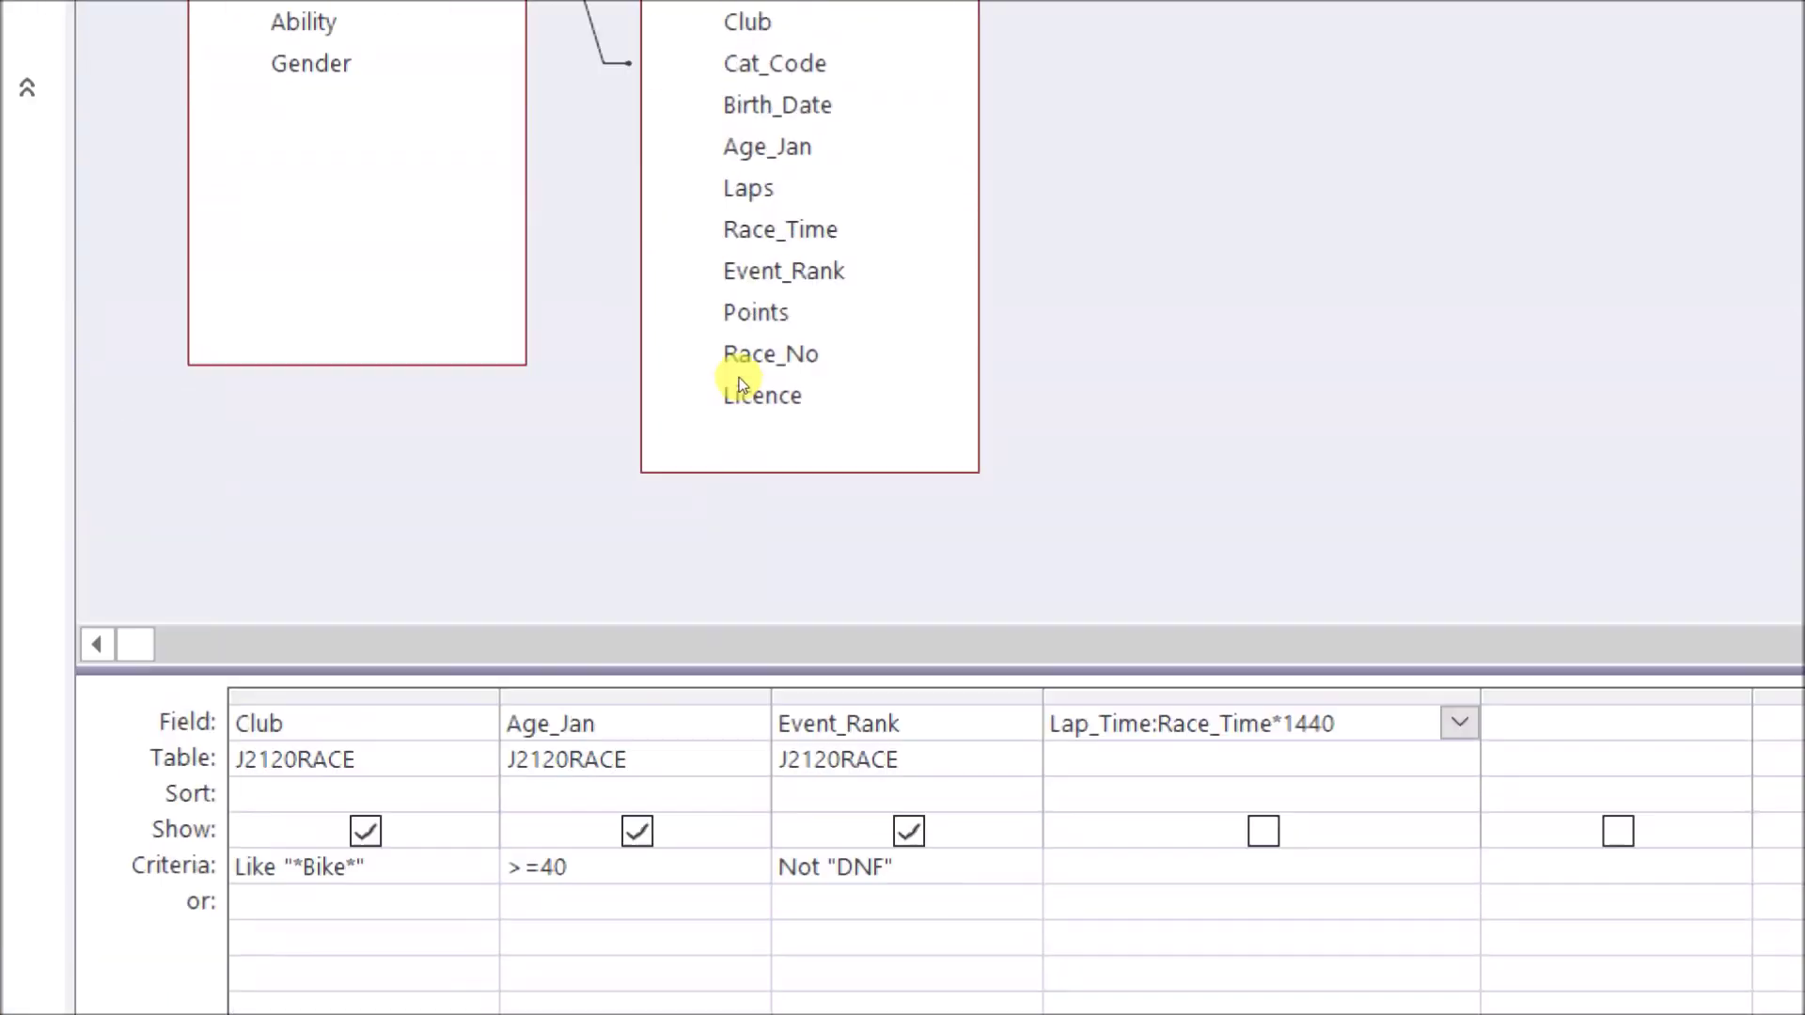
text(/)
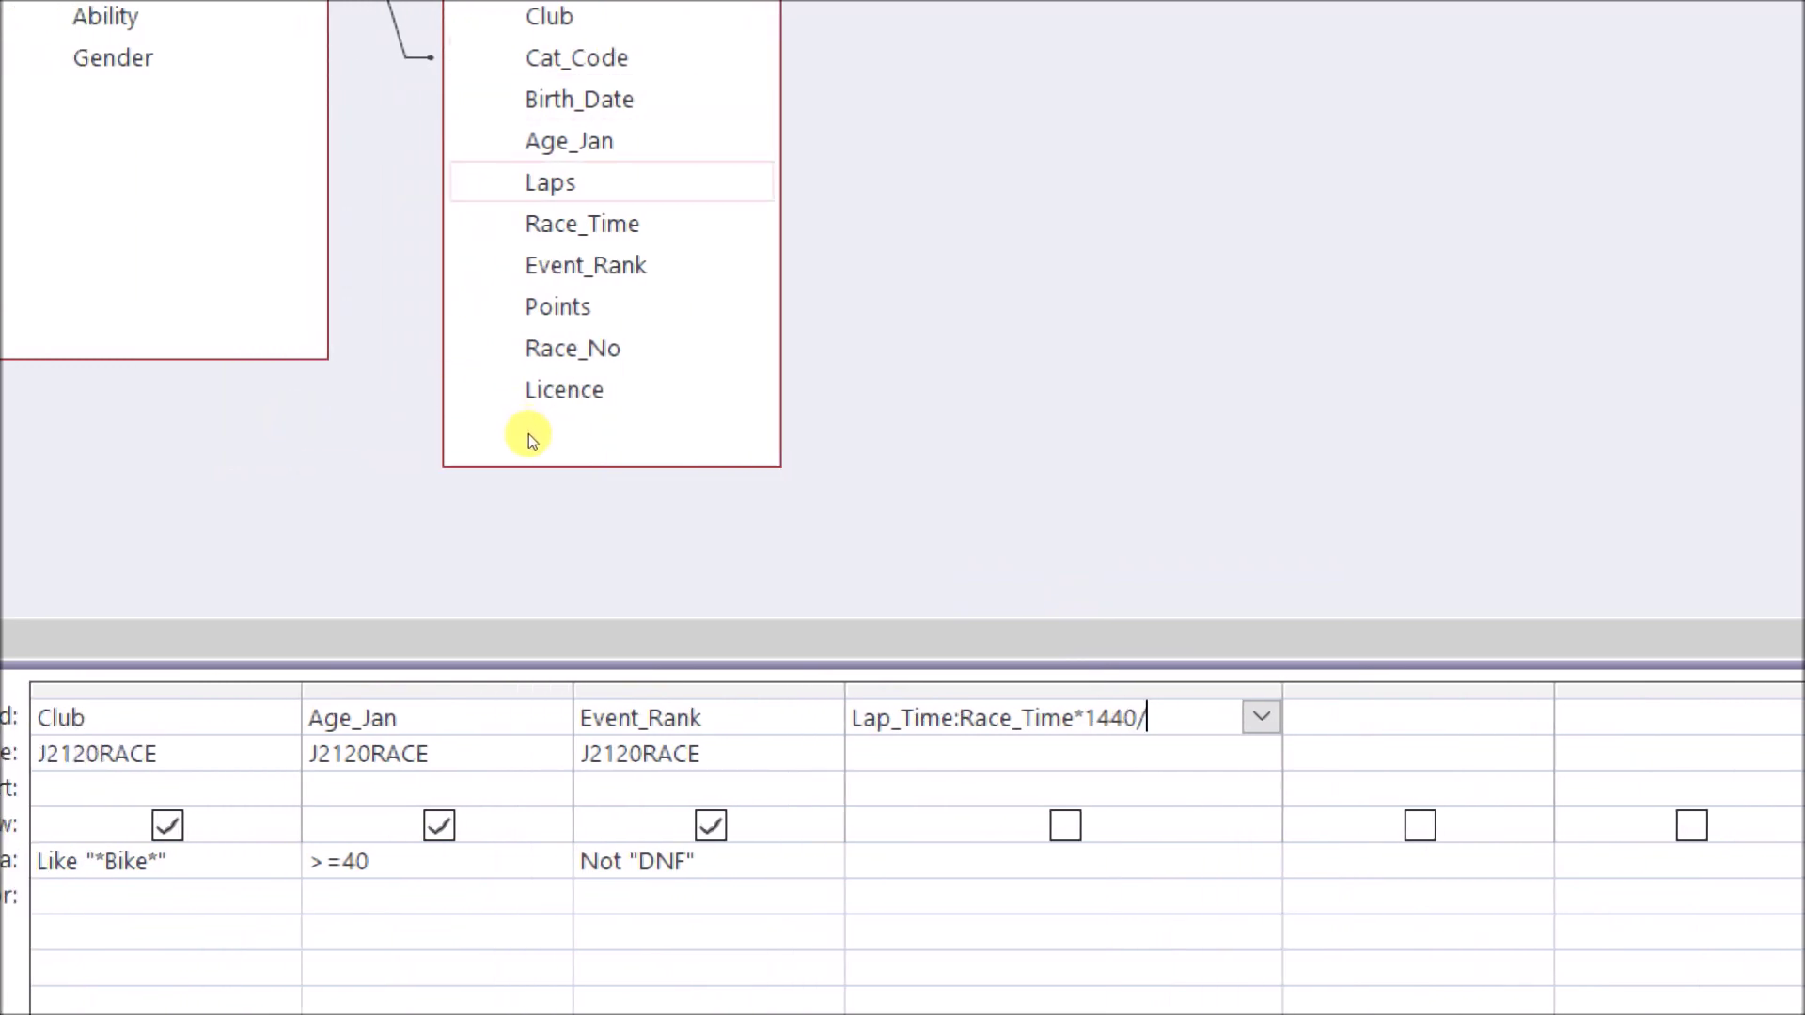
text(Laps)
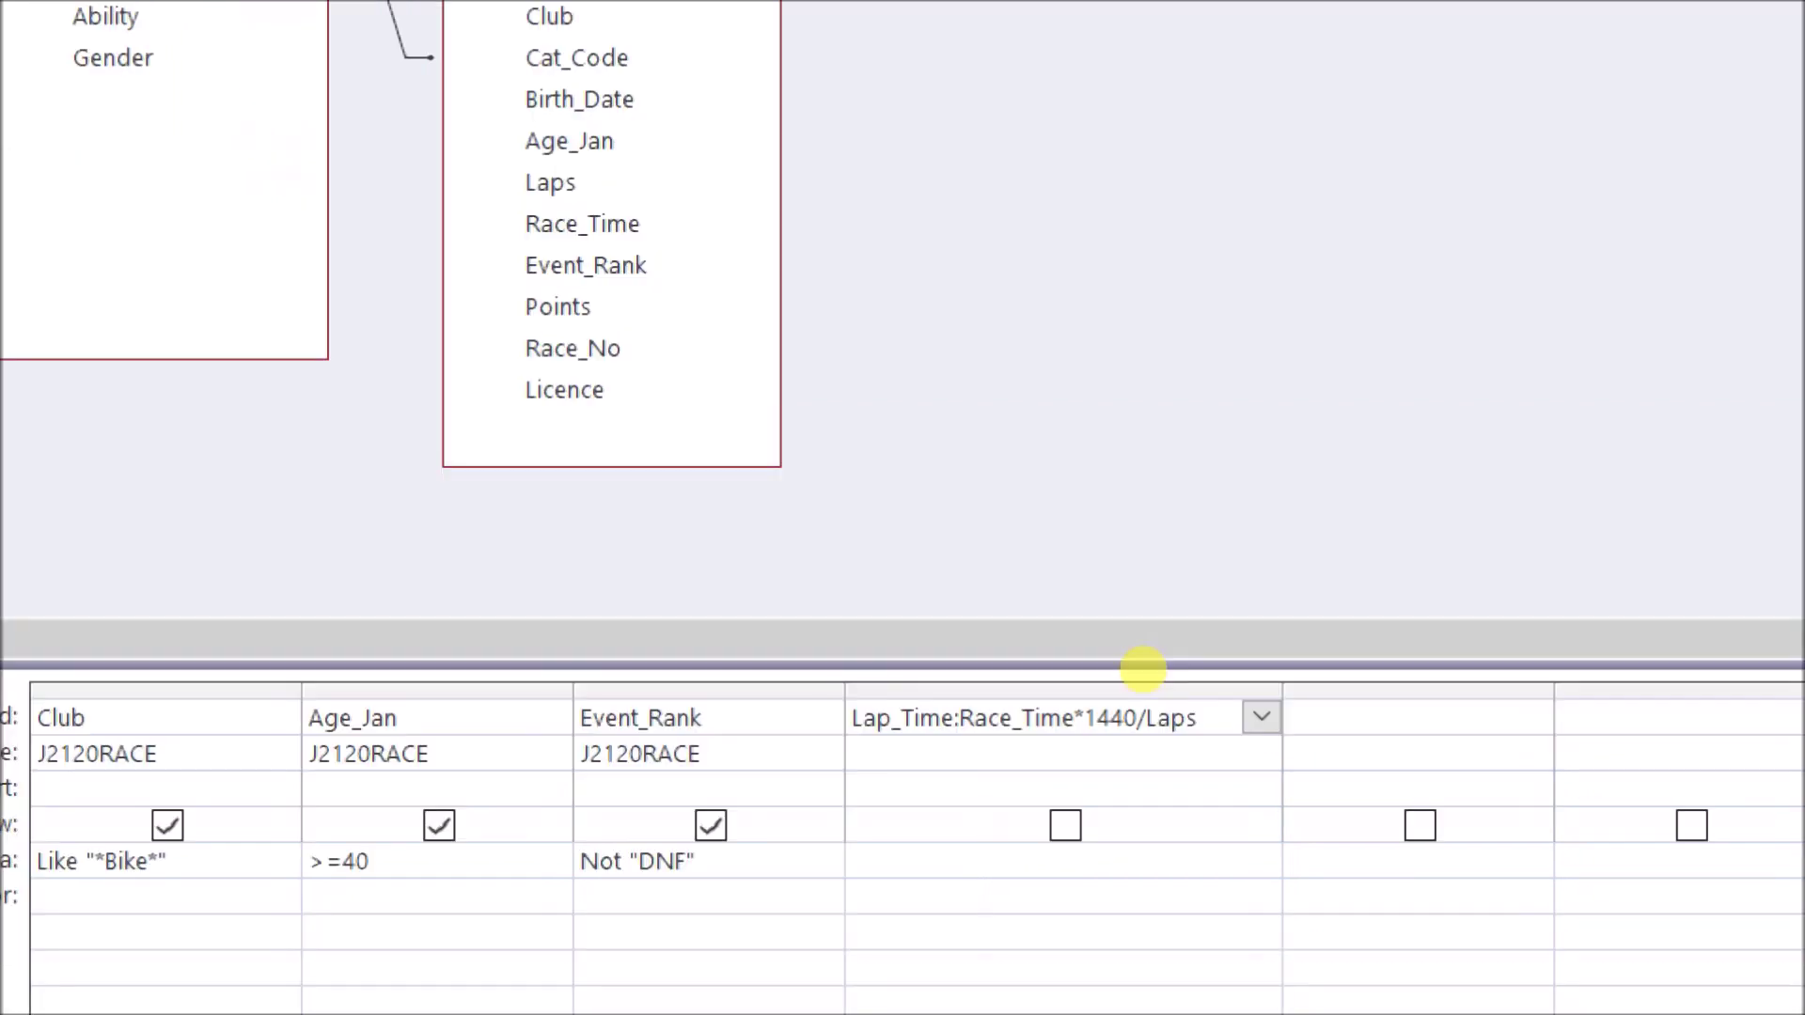
key(super+minus)
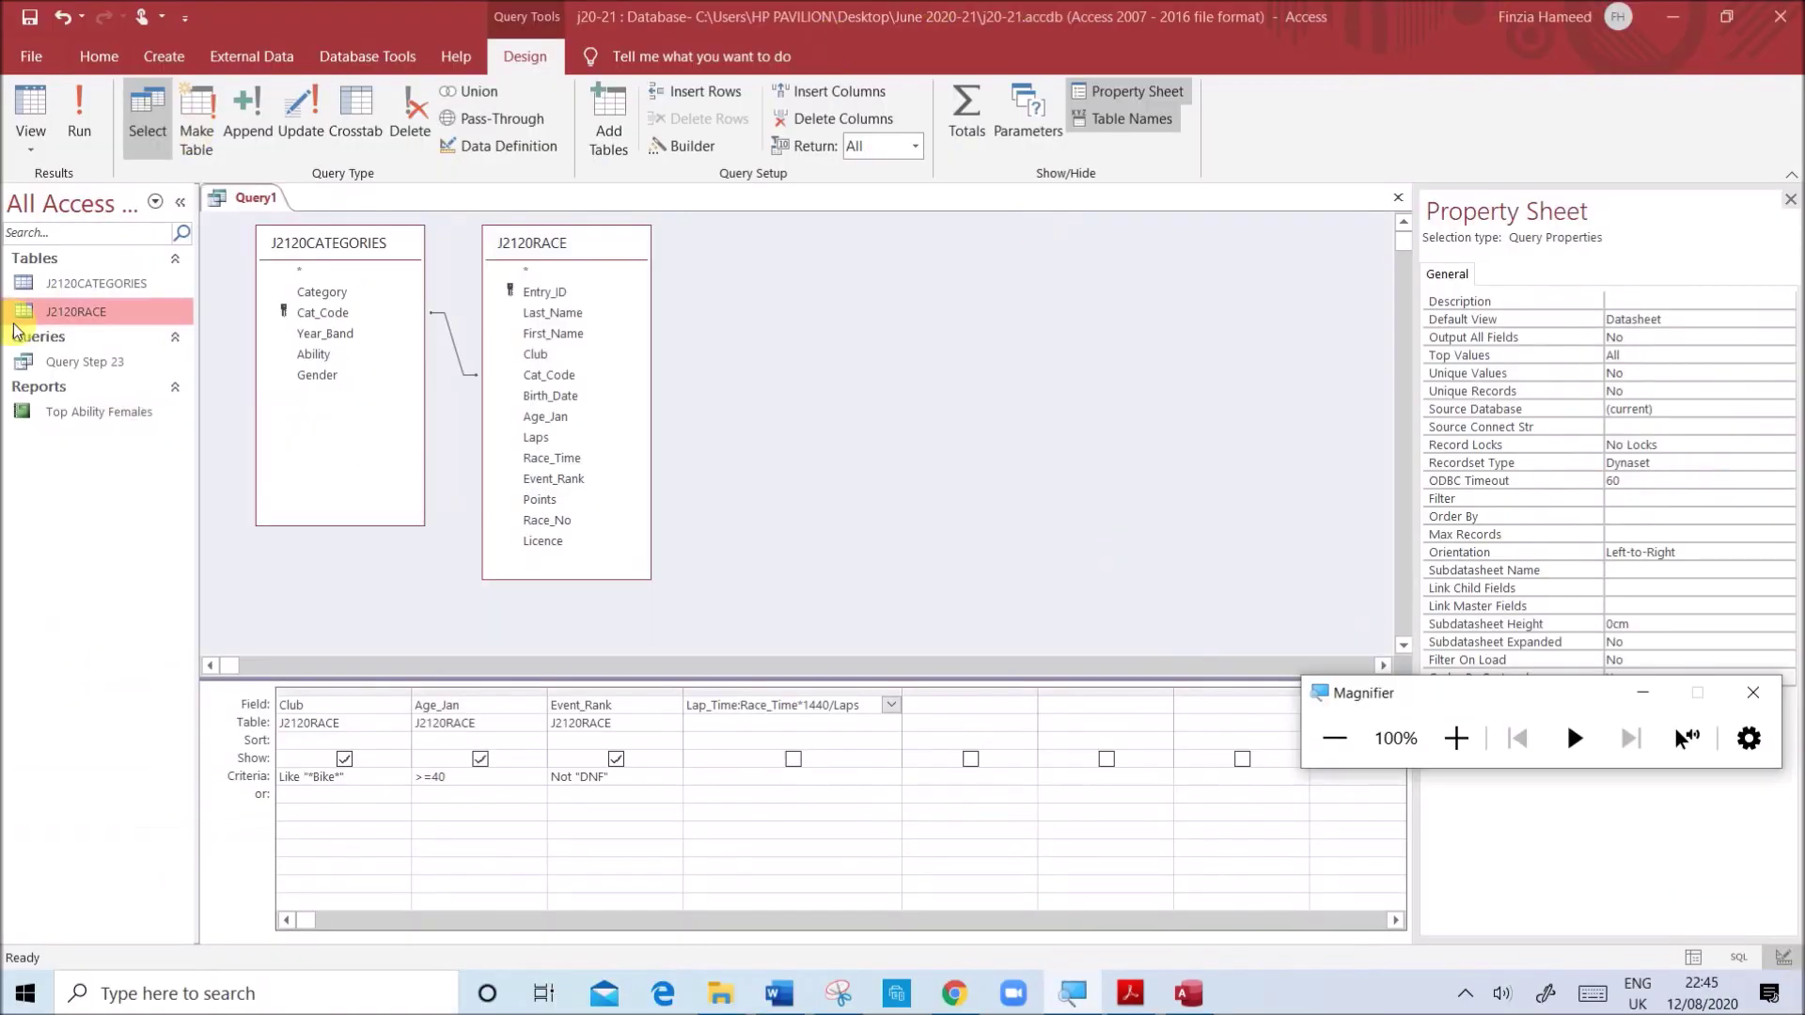
- Run the query to check the results, then return to Design View
click(73, 136)
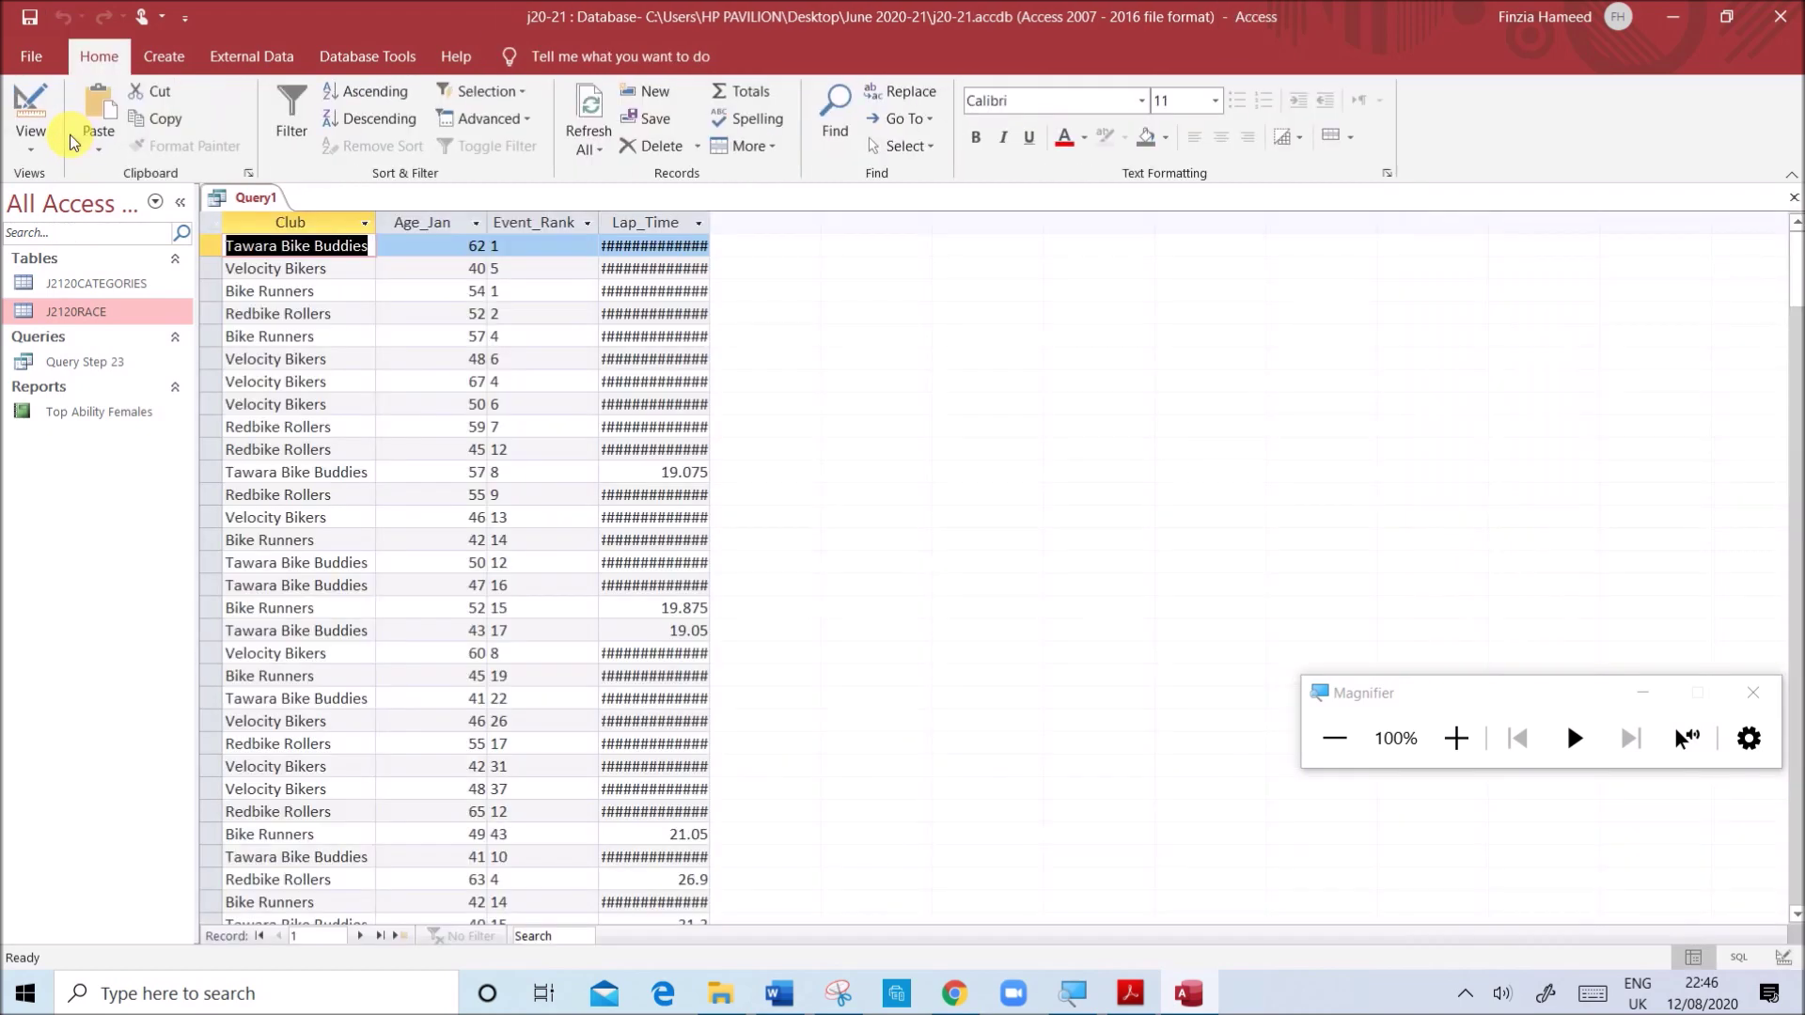
right_click(242, 199)
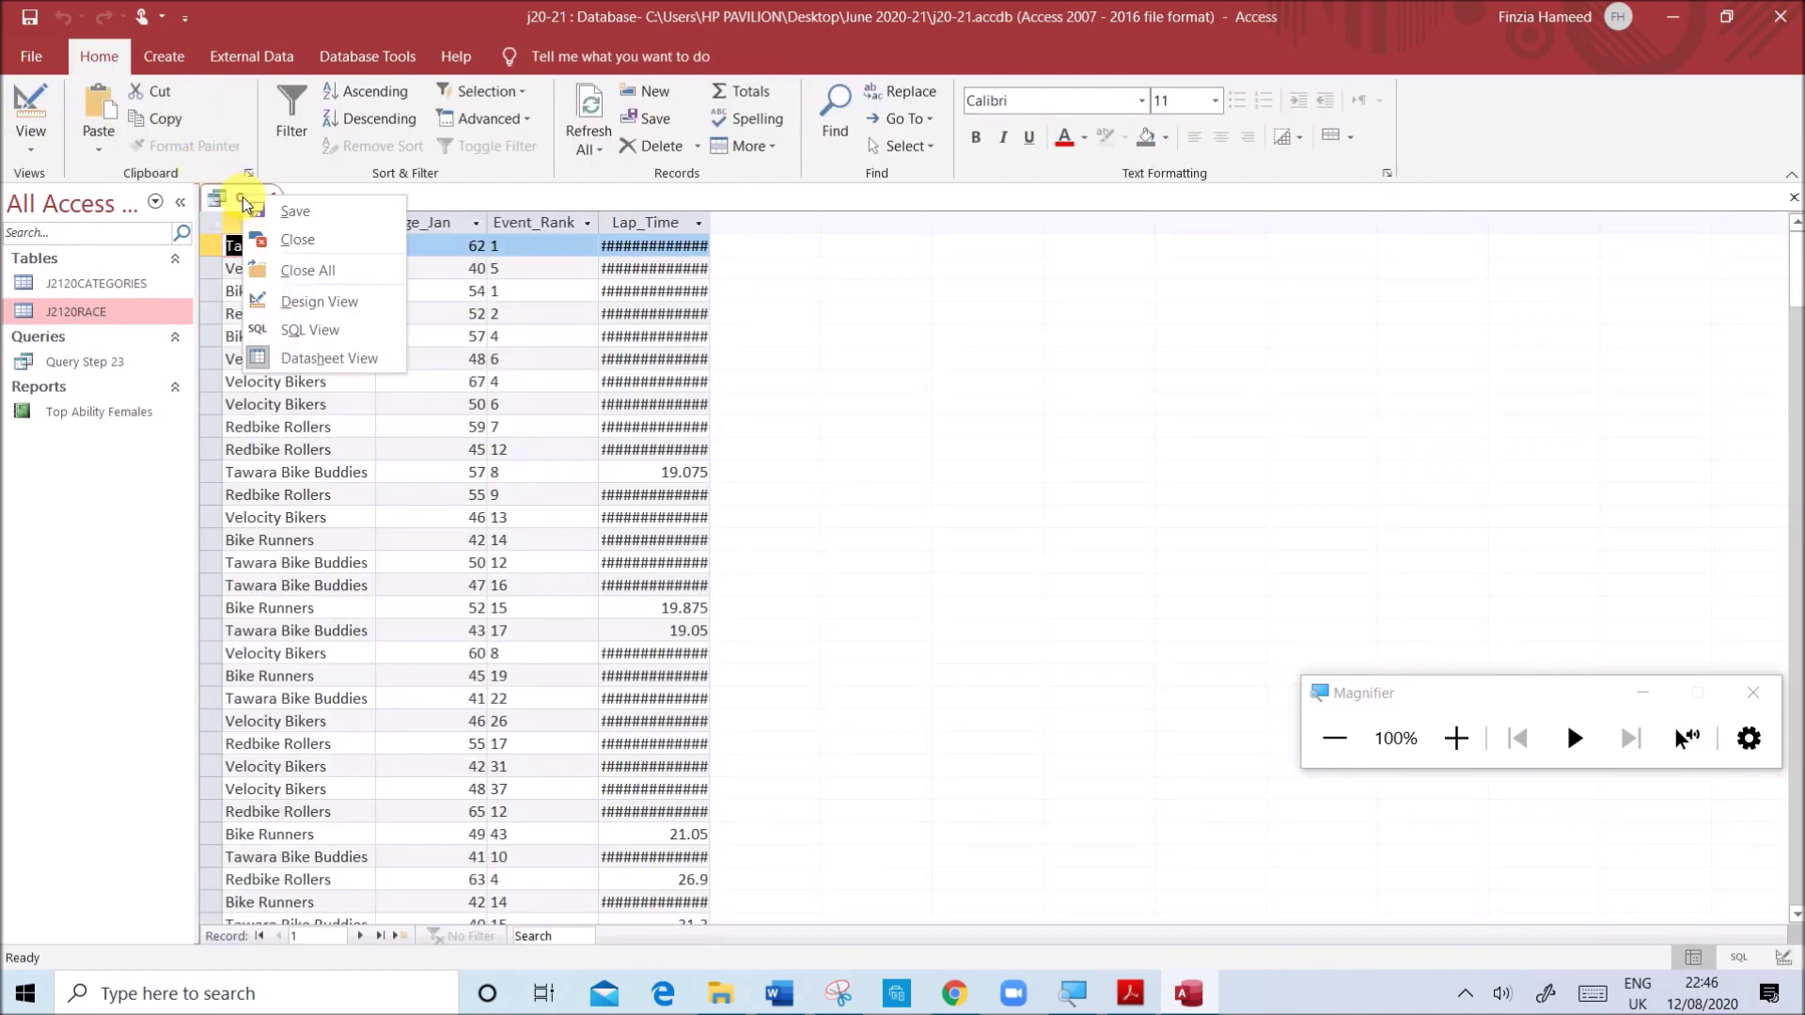
click(310, 301)
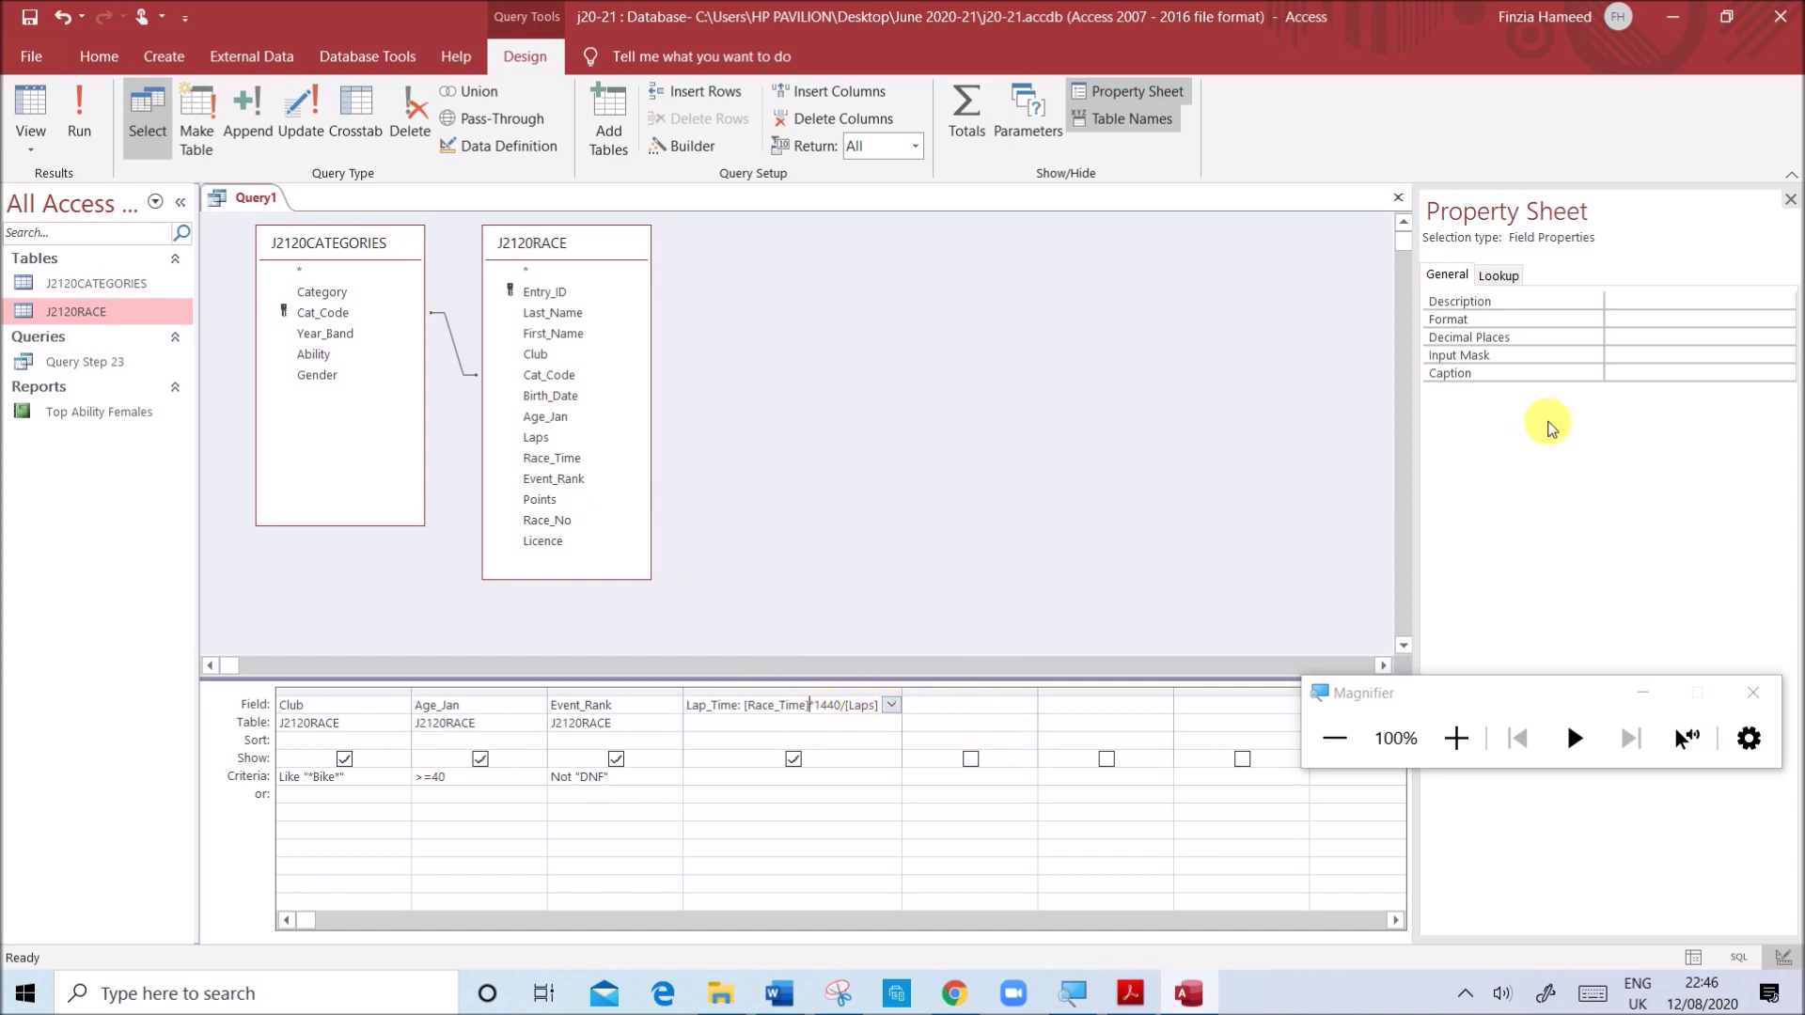
- Set Lap_Time to General Number format with 0 decimal places and run the query
click(1668, 321)
click(1783, 321)
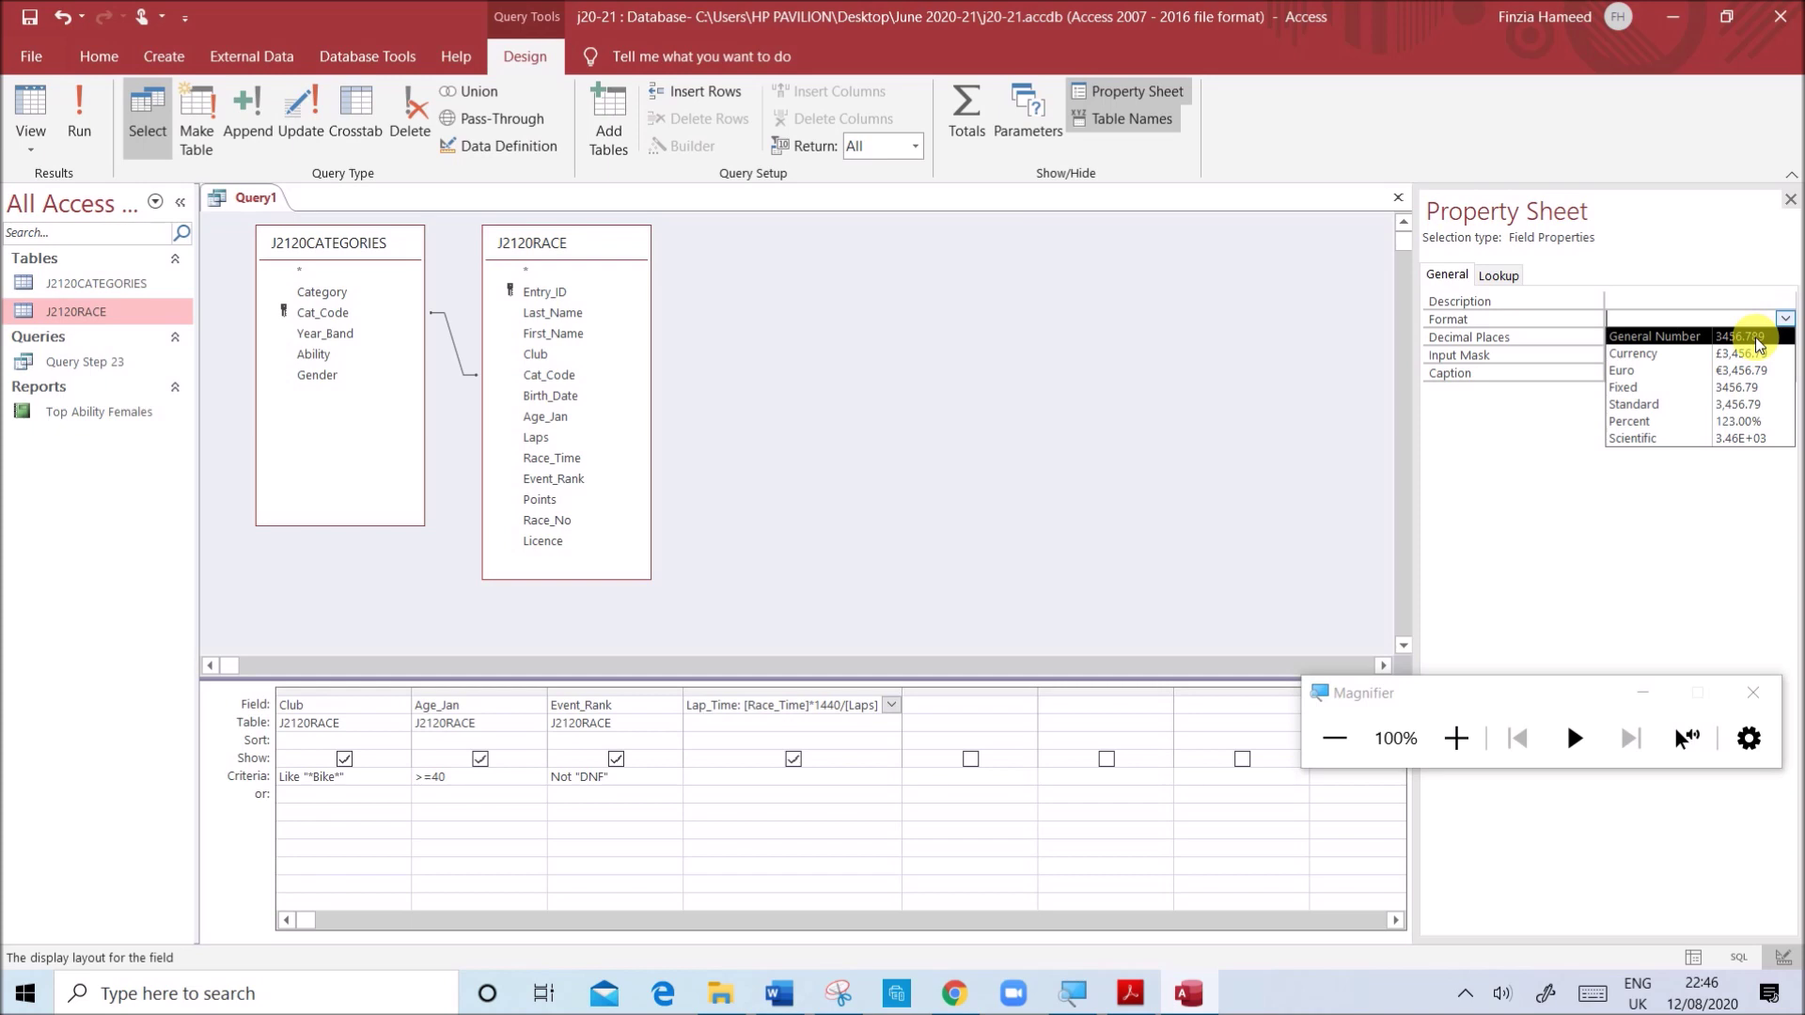
click(1756, 337)
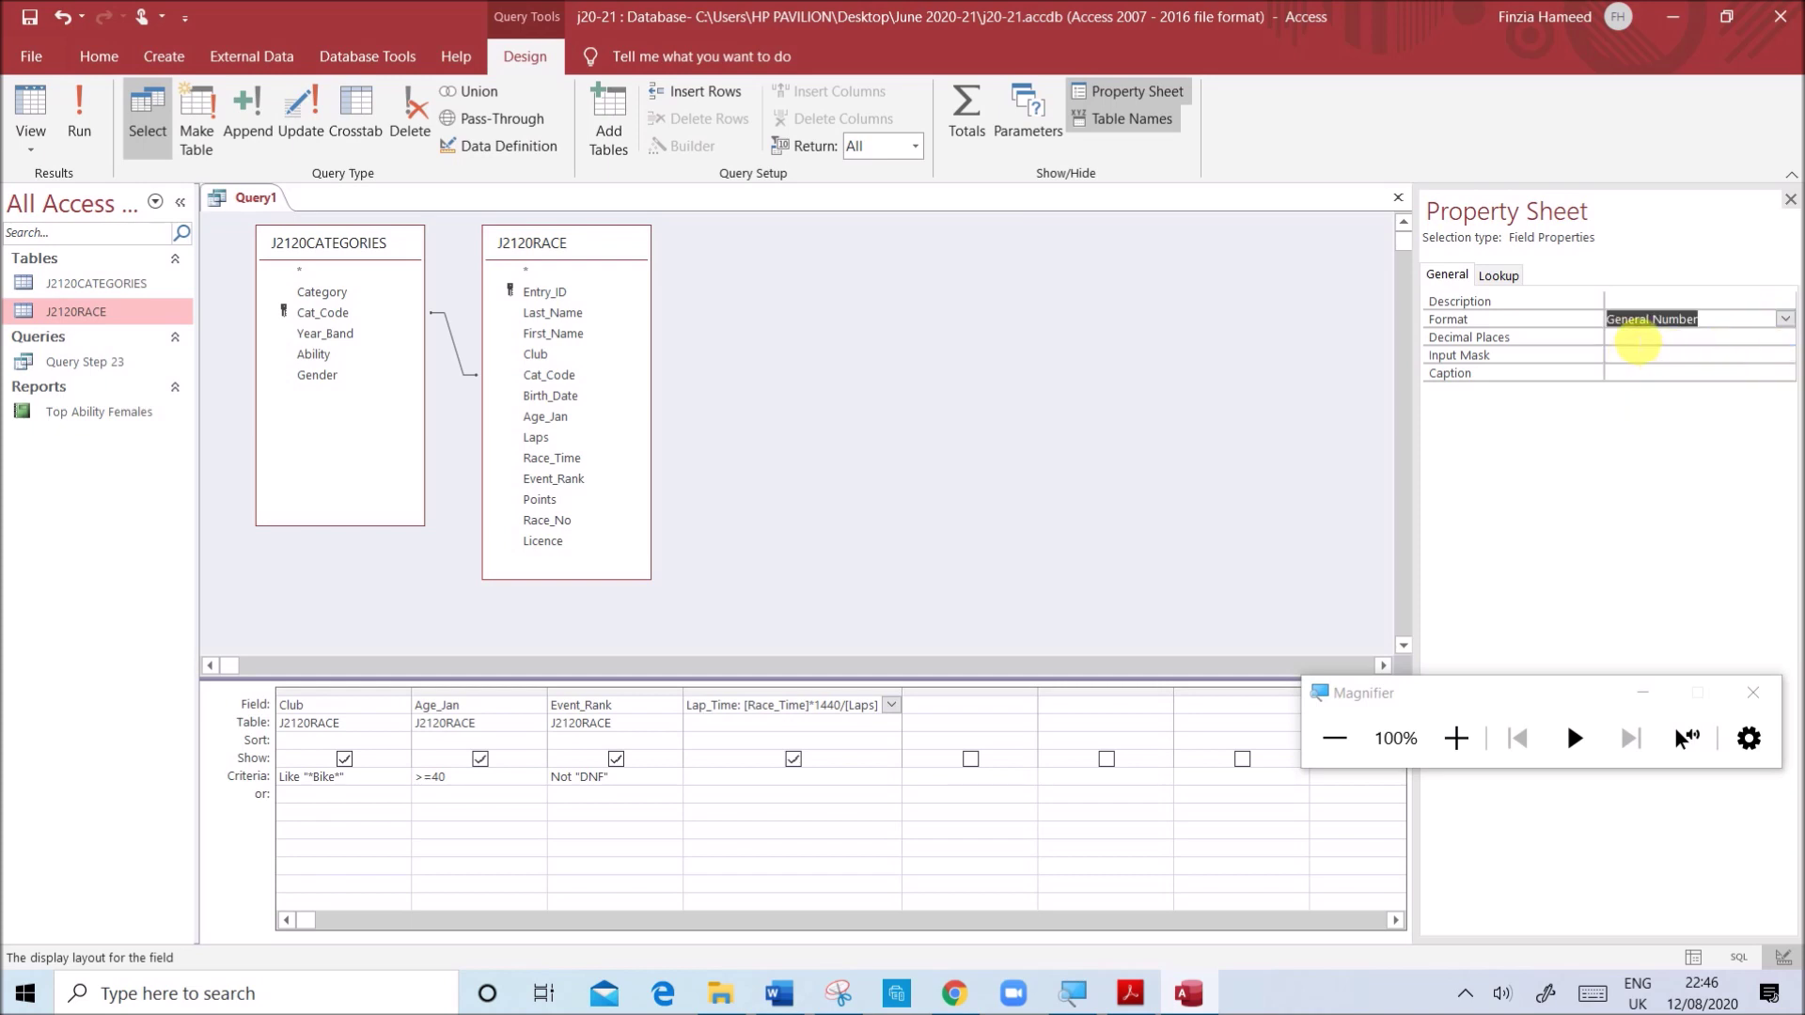
click(1637, 340)
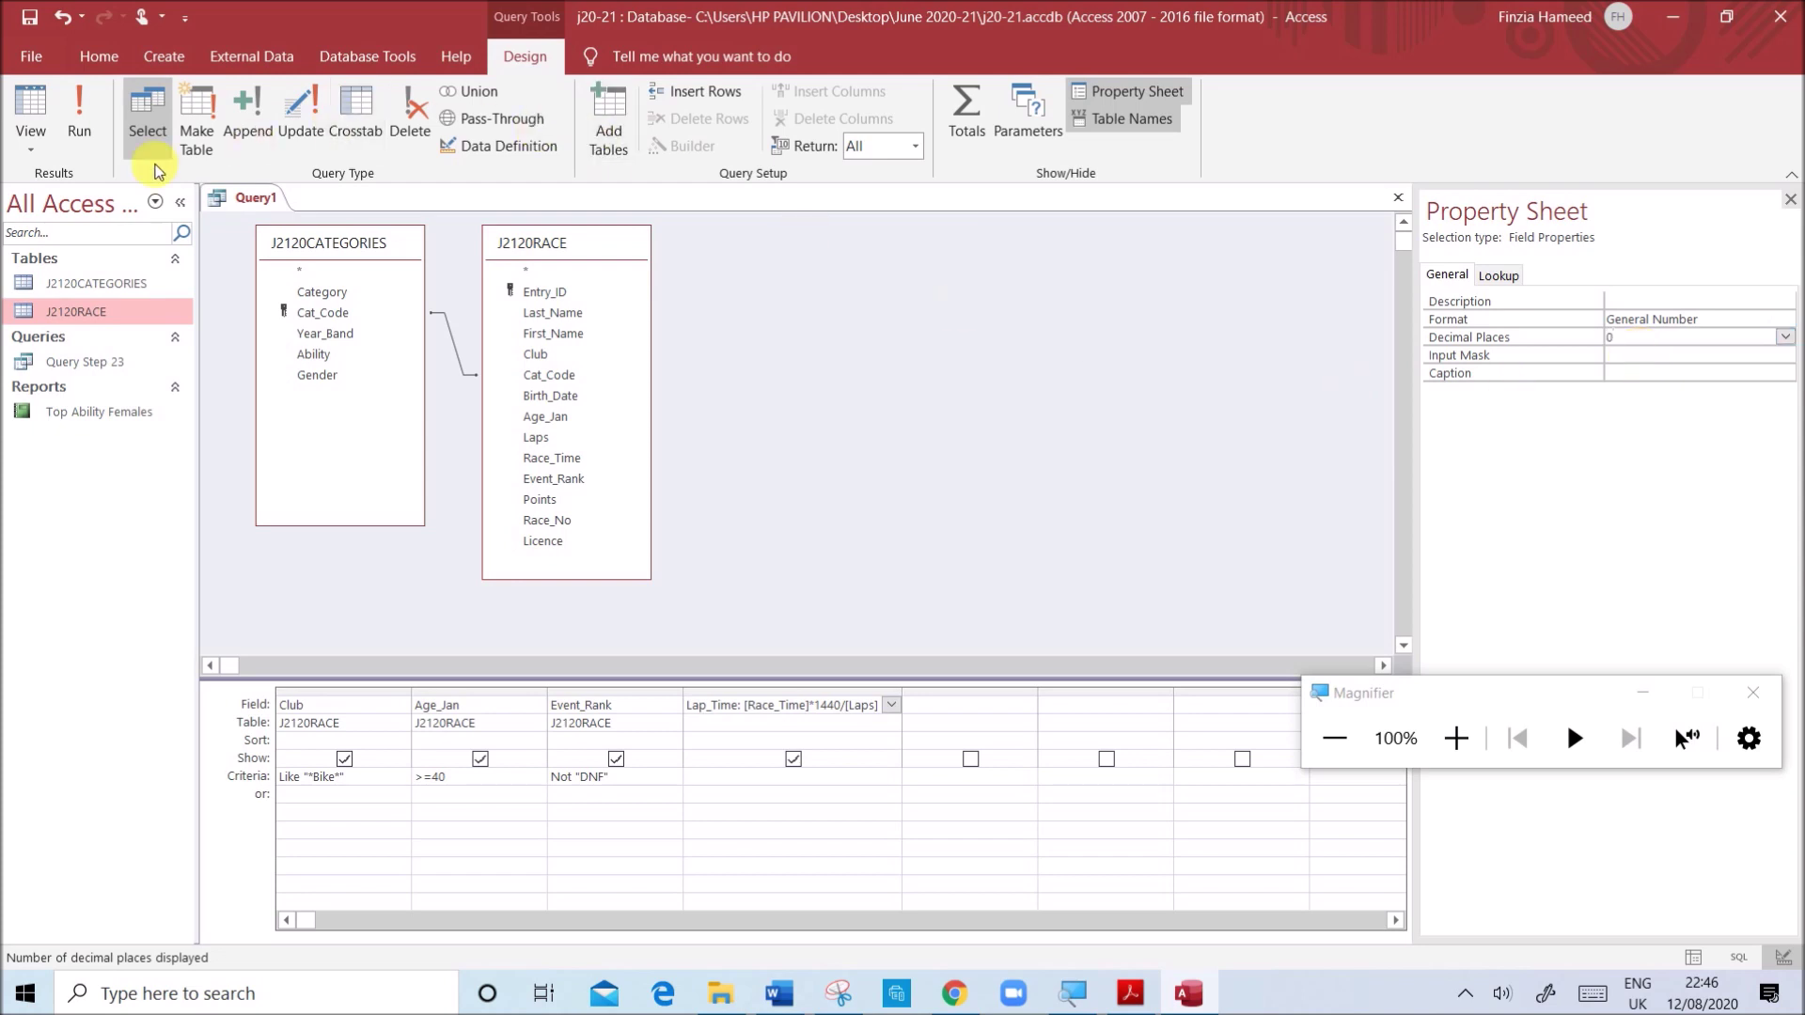
click(89, 141)
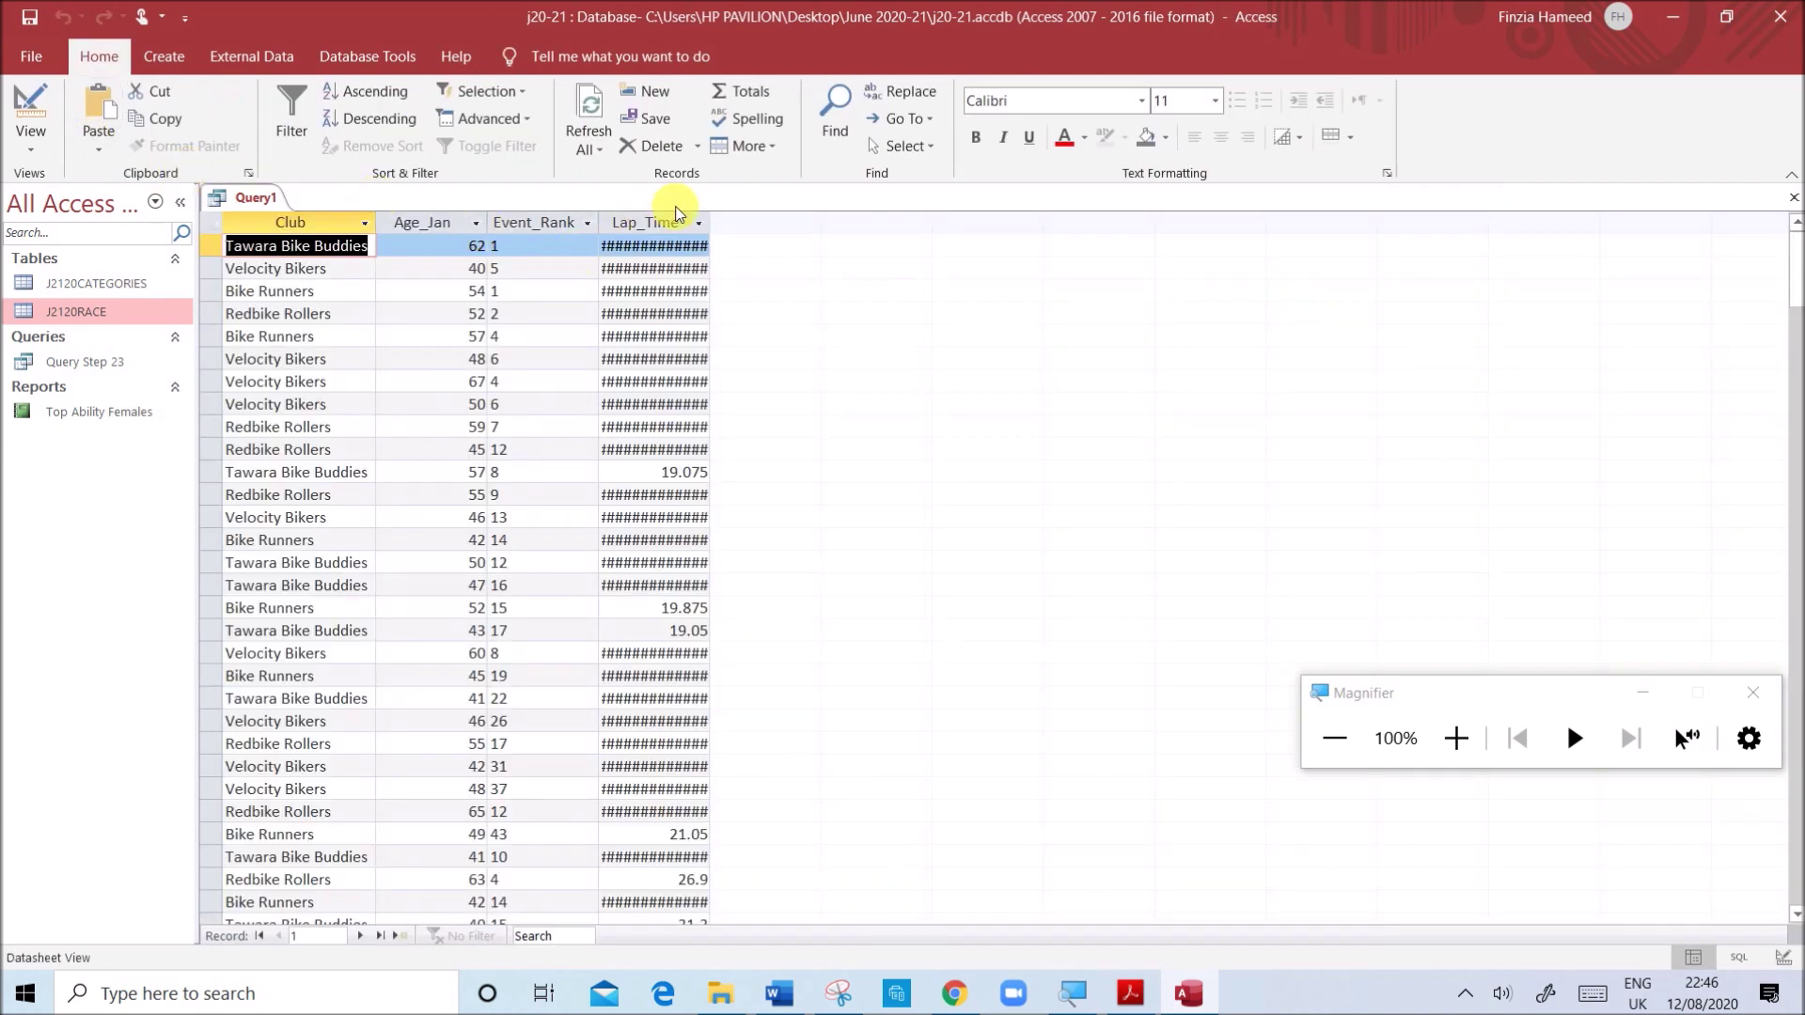
- Widen the Lap_Time column, return to Design View, and cancel the Close All prompt
double_click(722, 225)
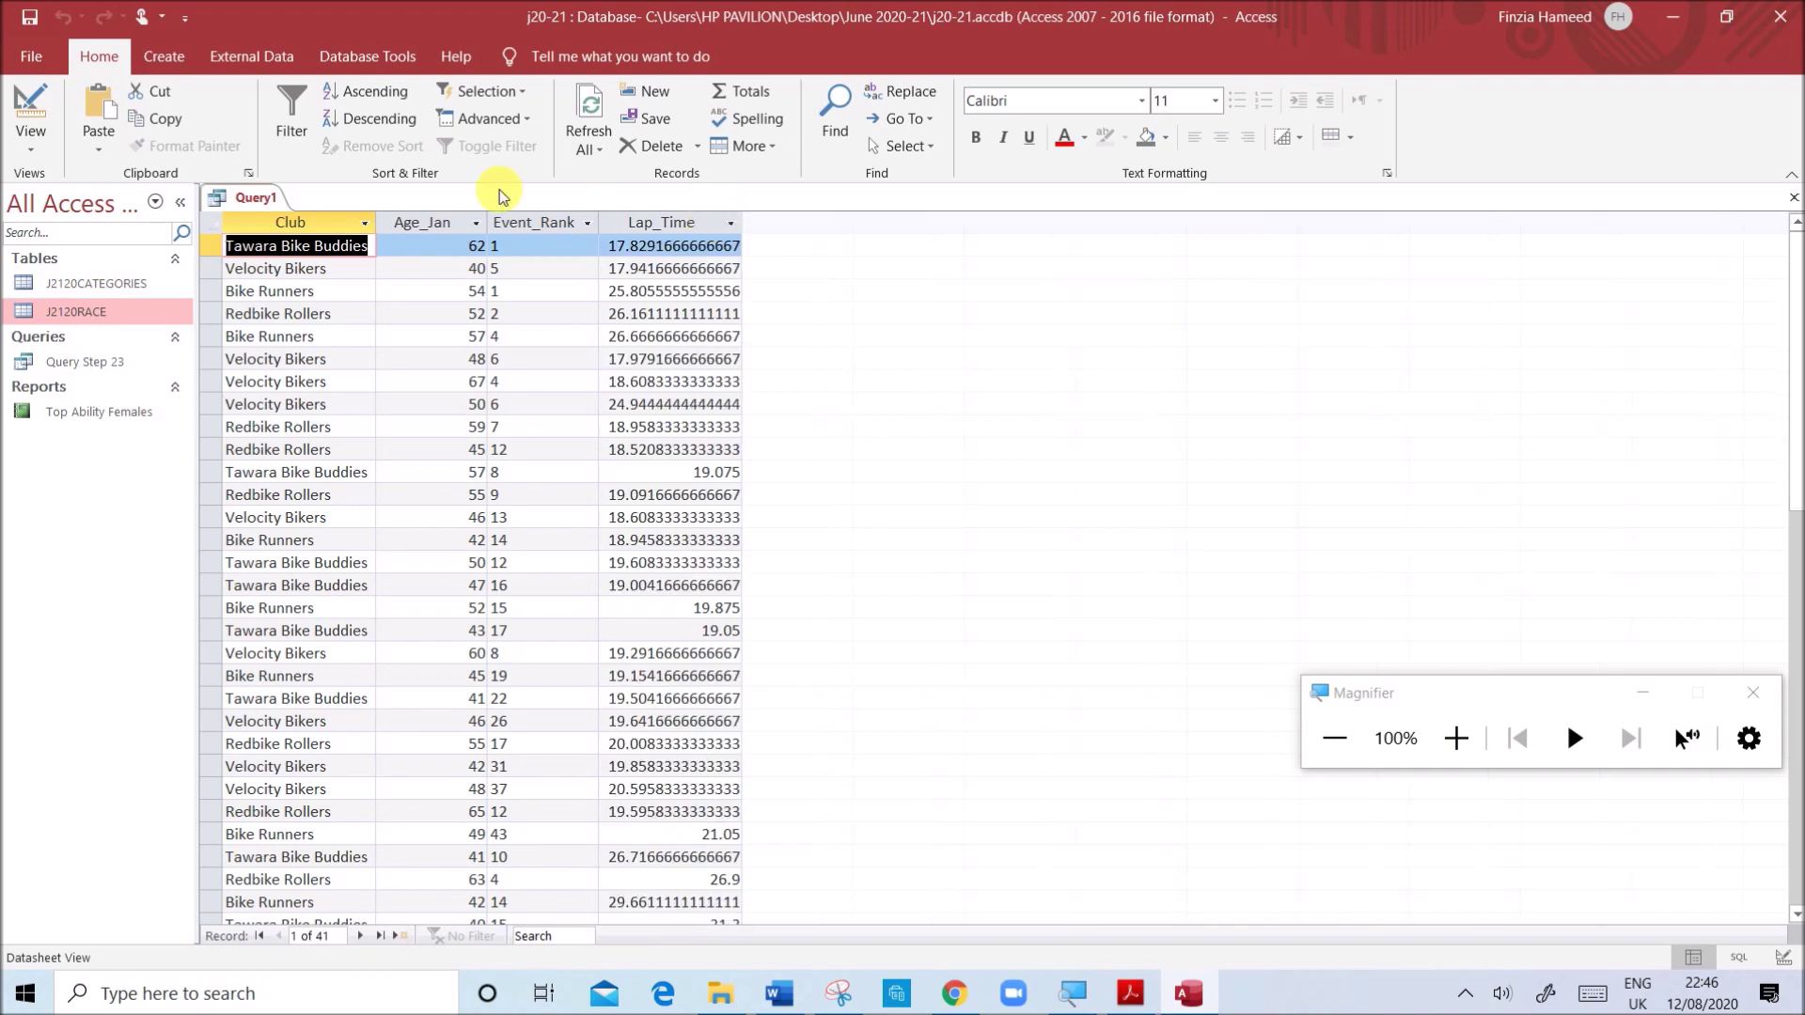
right_click(256, 197)
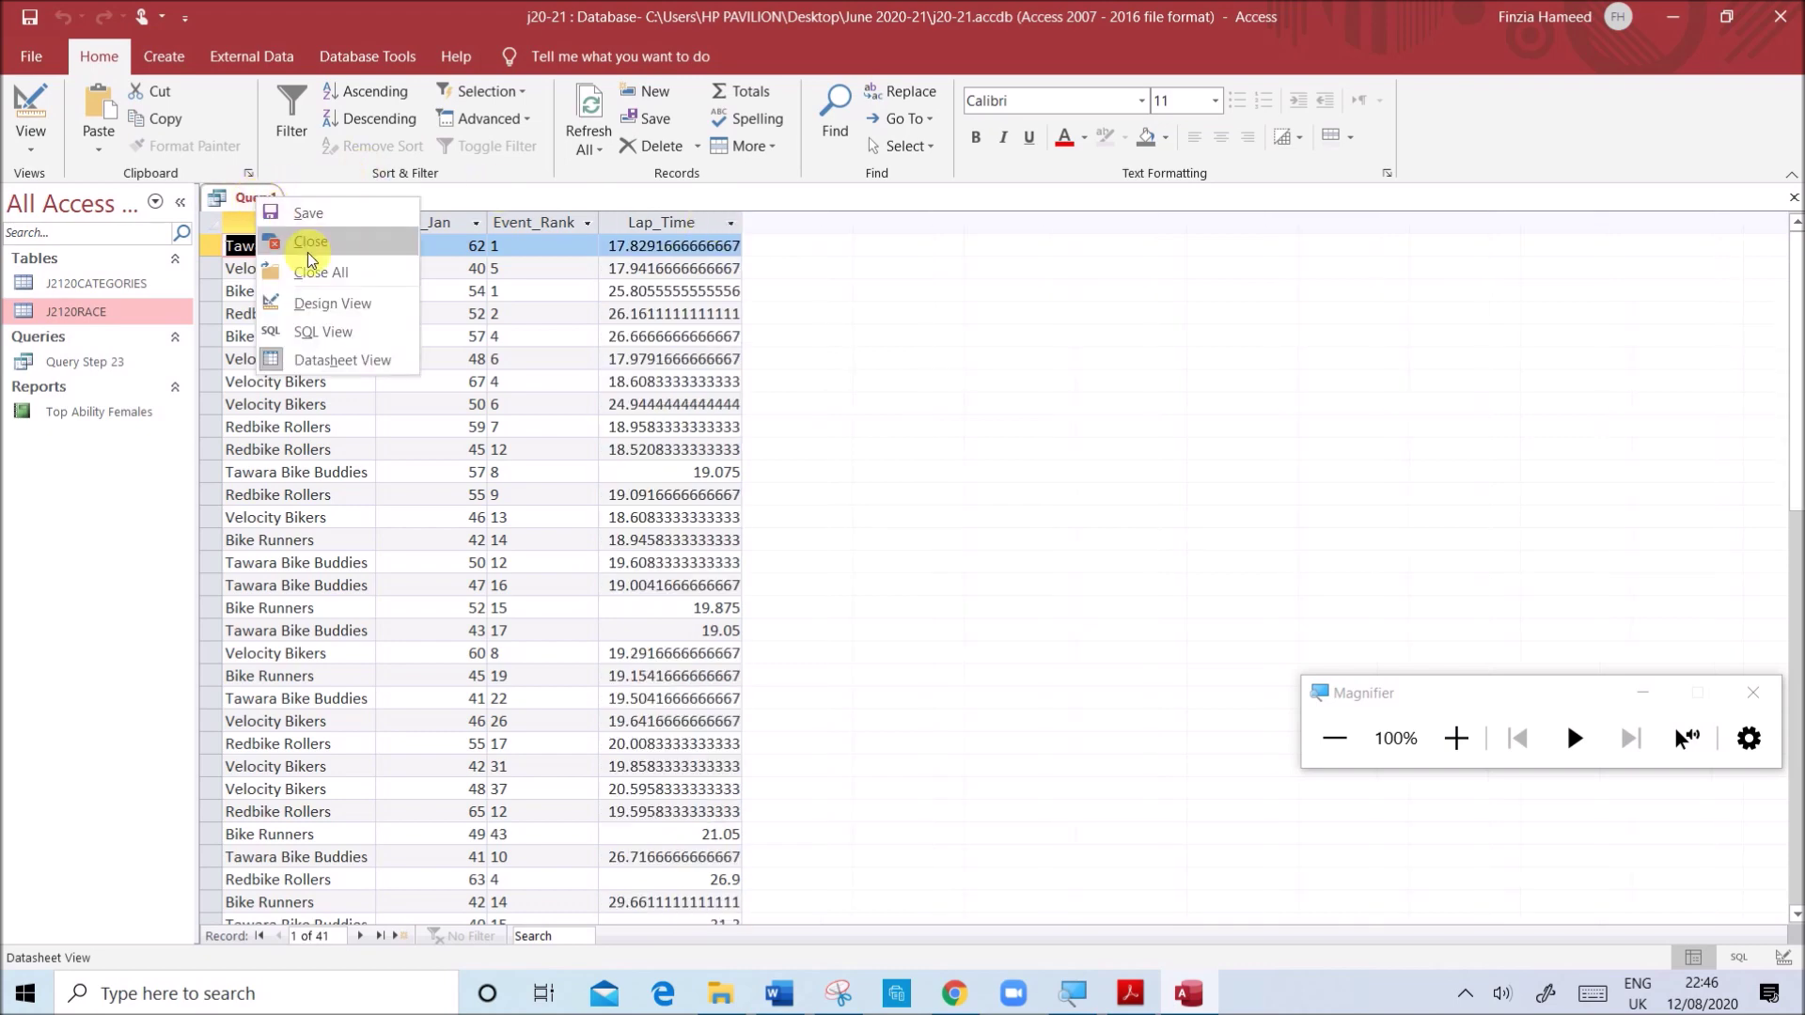
click(330, 303)
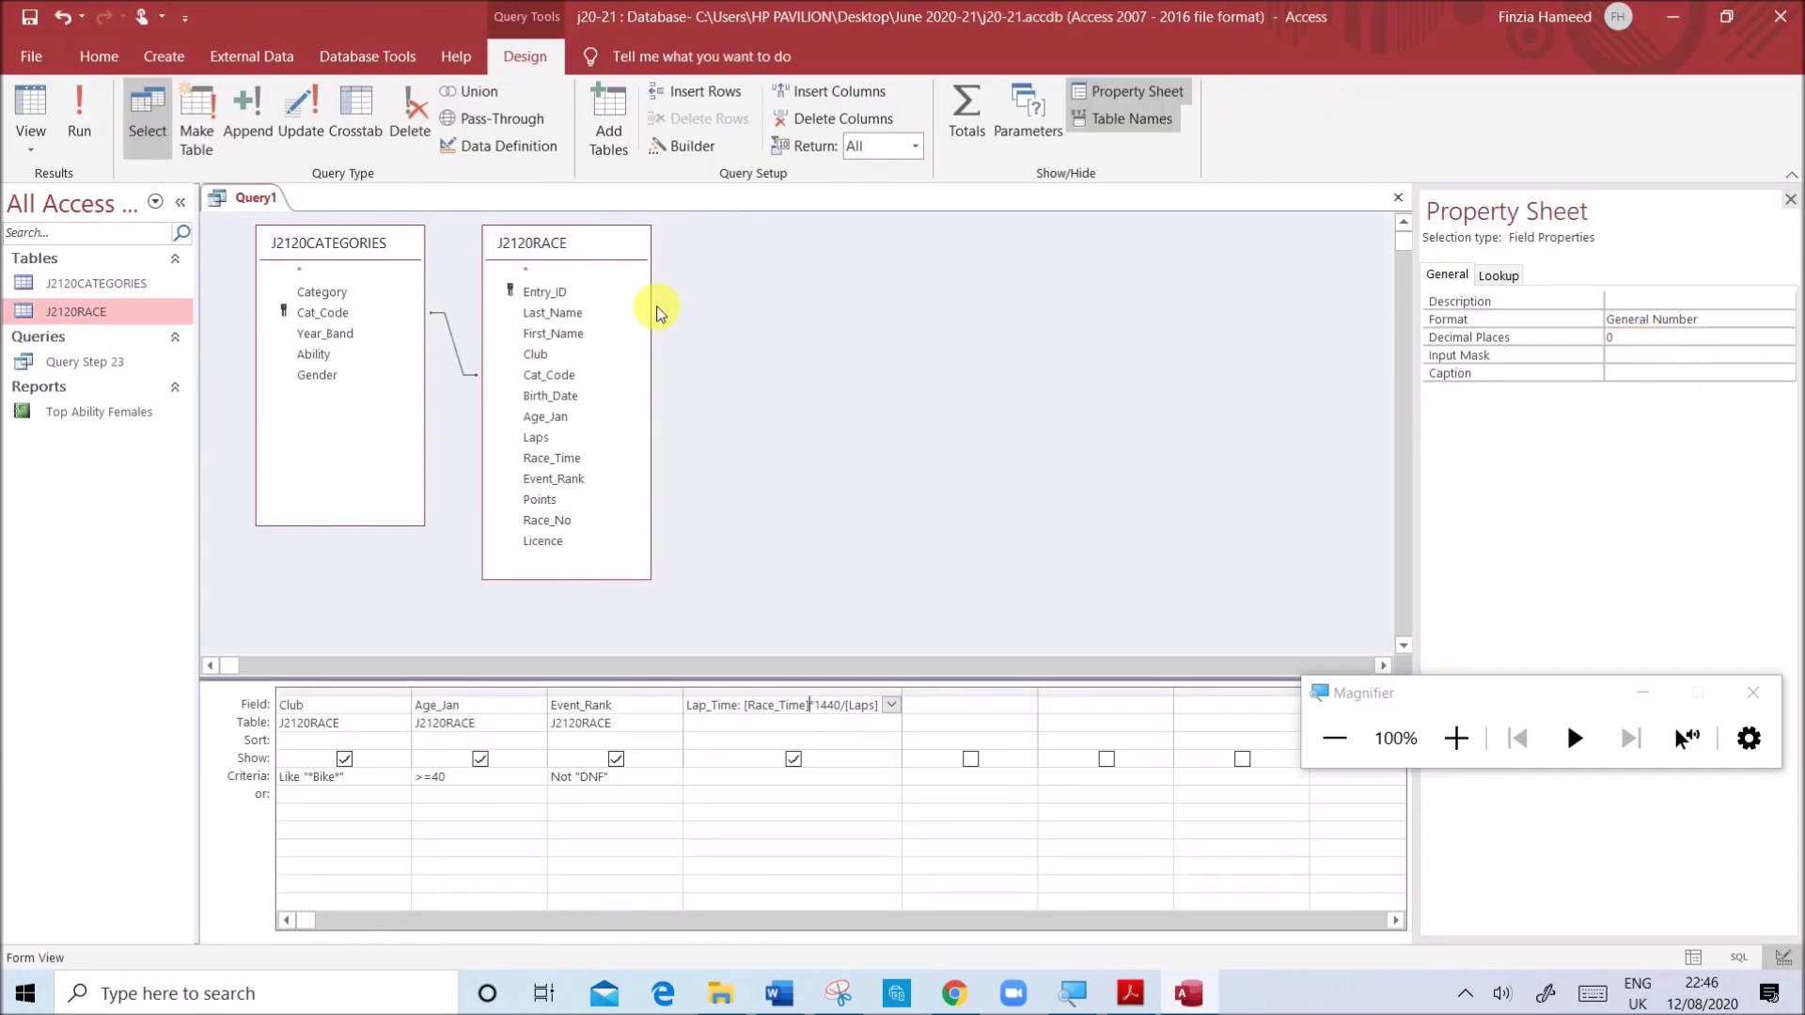
right_click(260, 209)
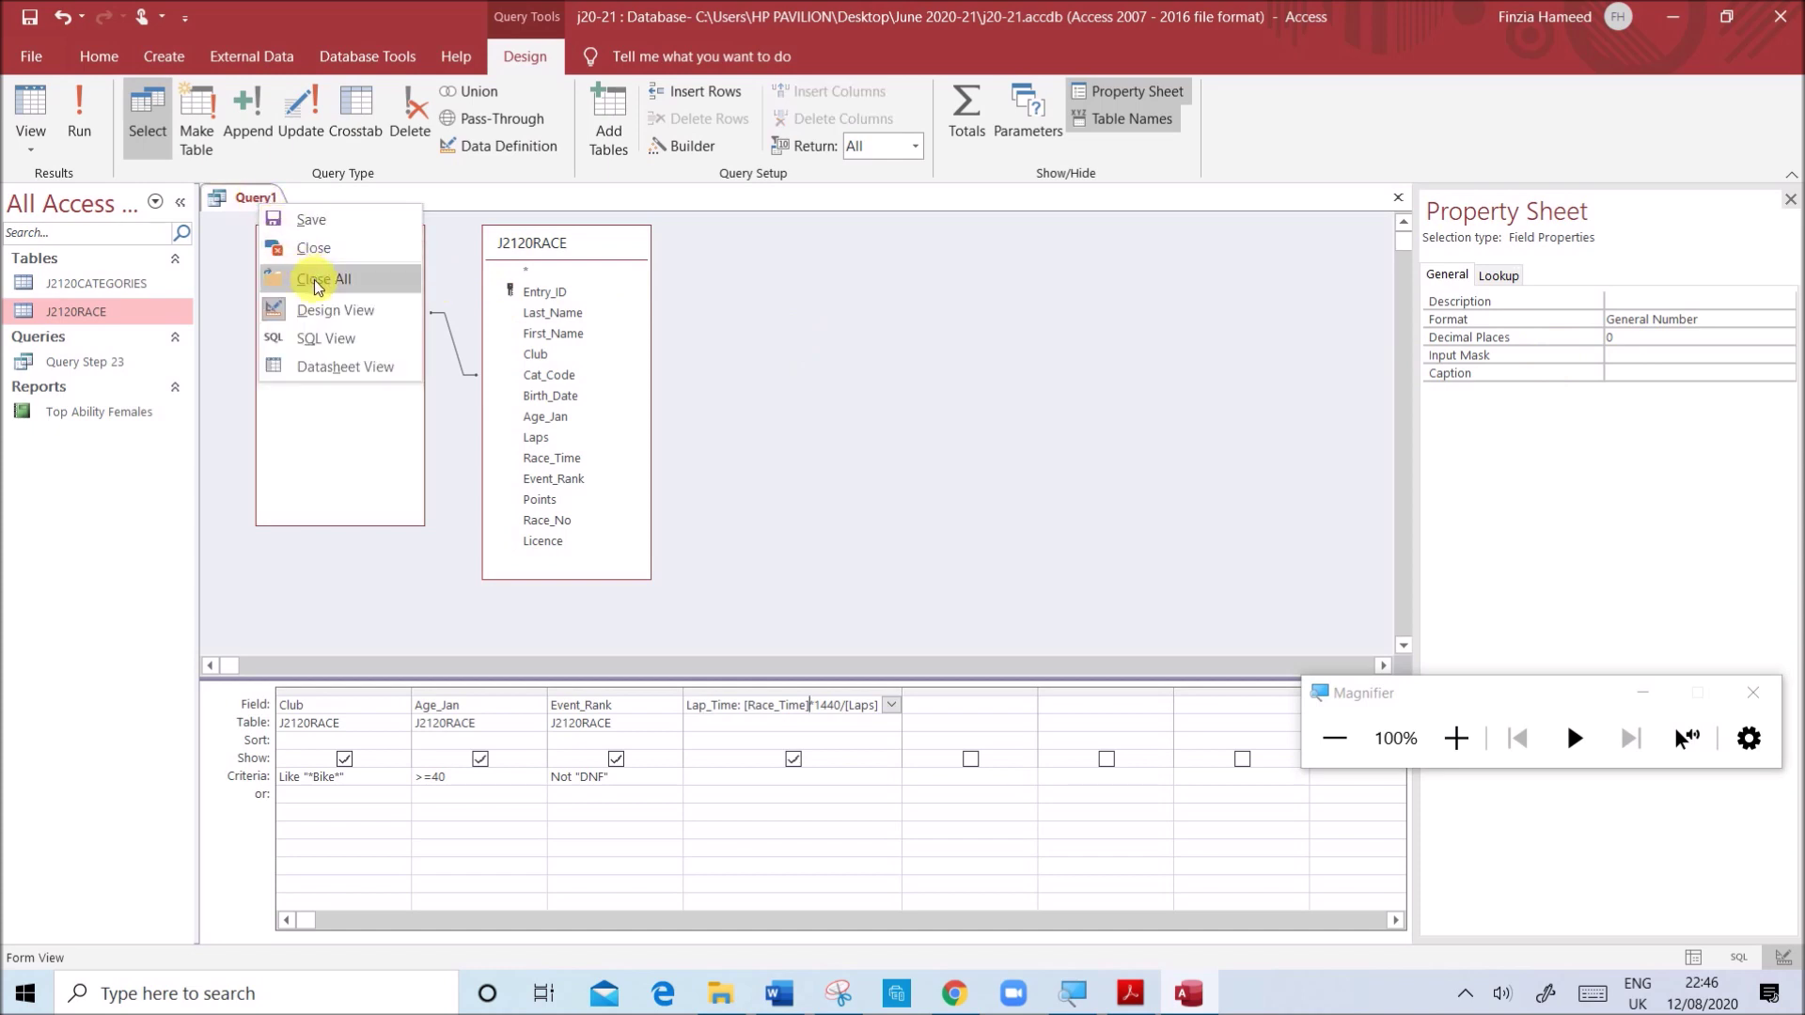
click(282, 272)
click(1001, 561)
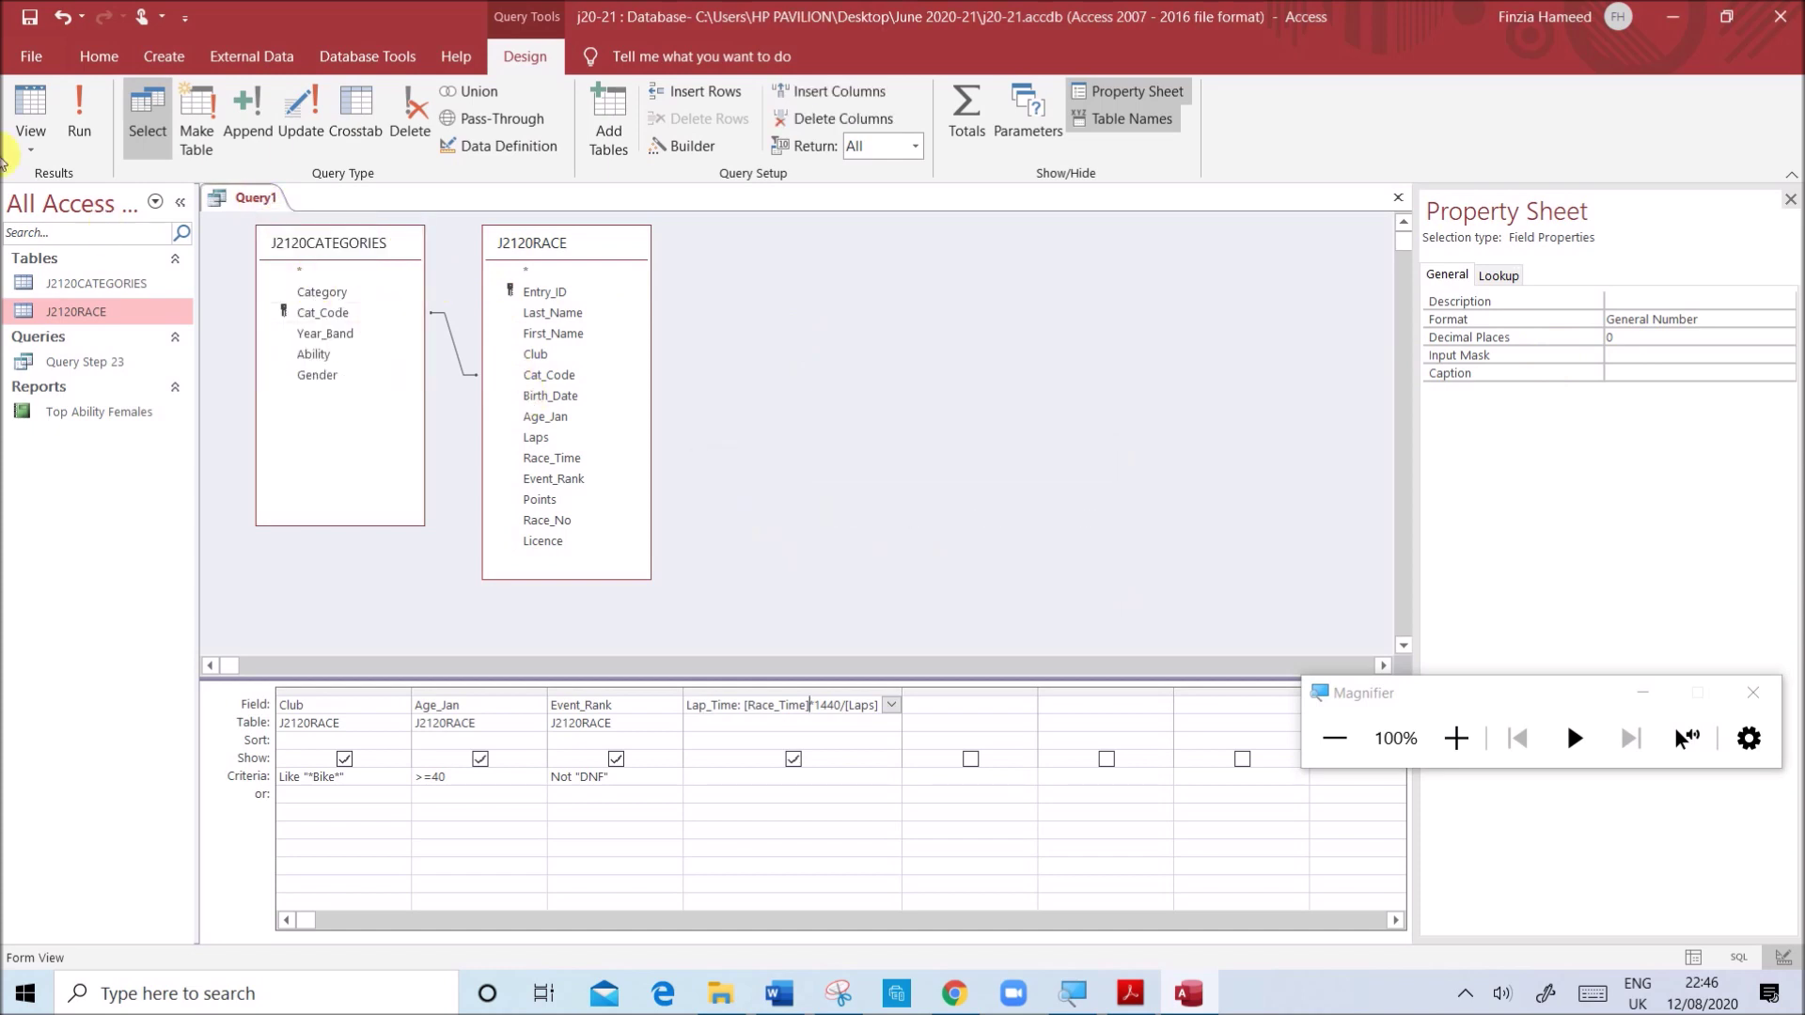
- Rerun the query to see unrounded Lap_Time values, then return to the Lap_Time Format property
click(75, 132)
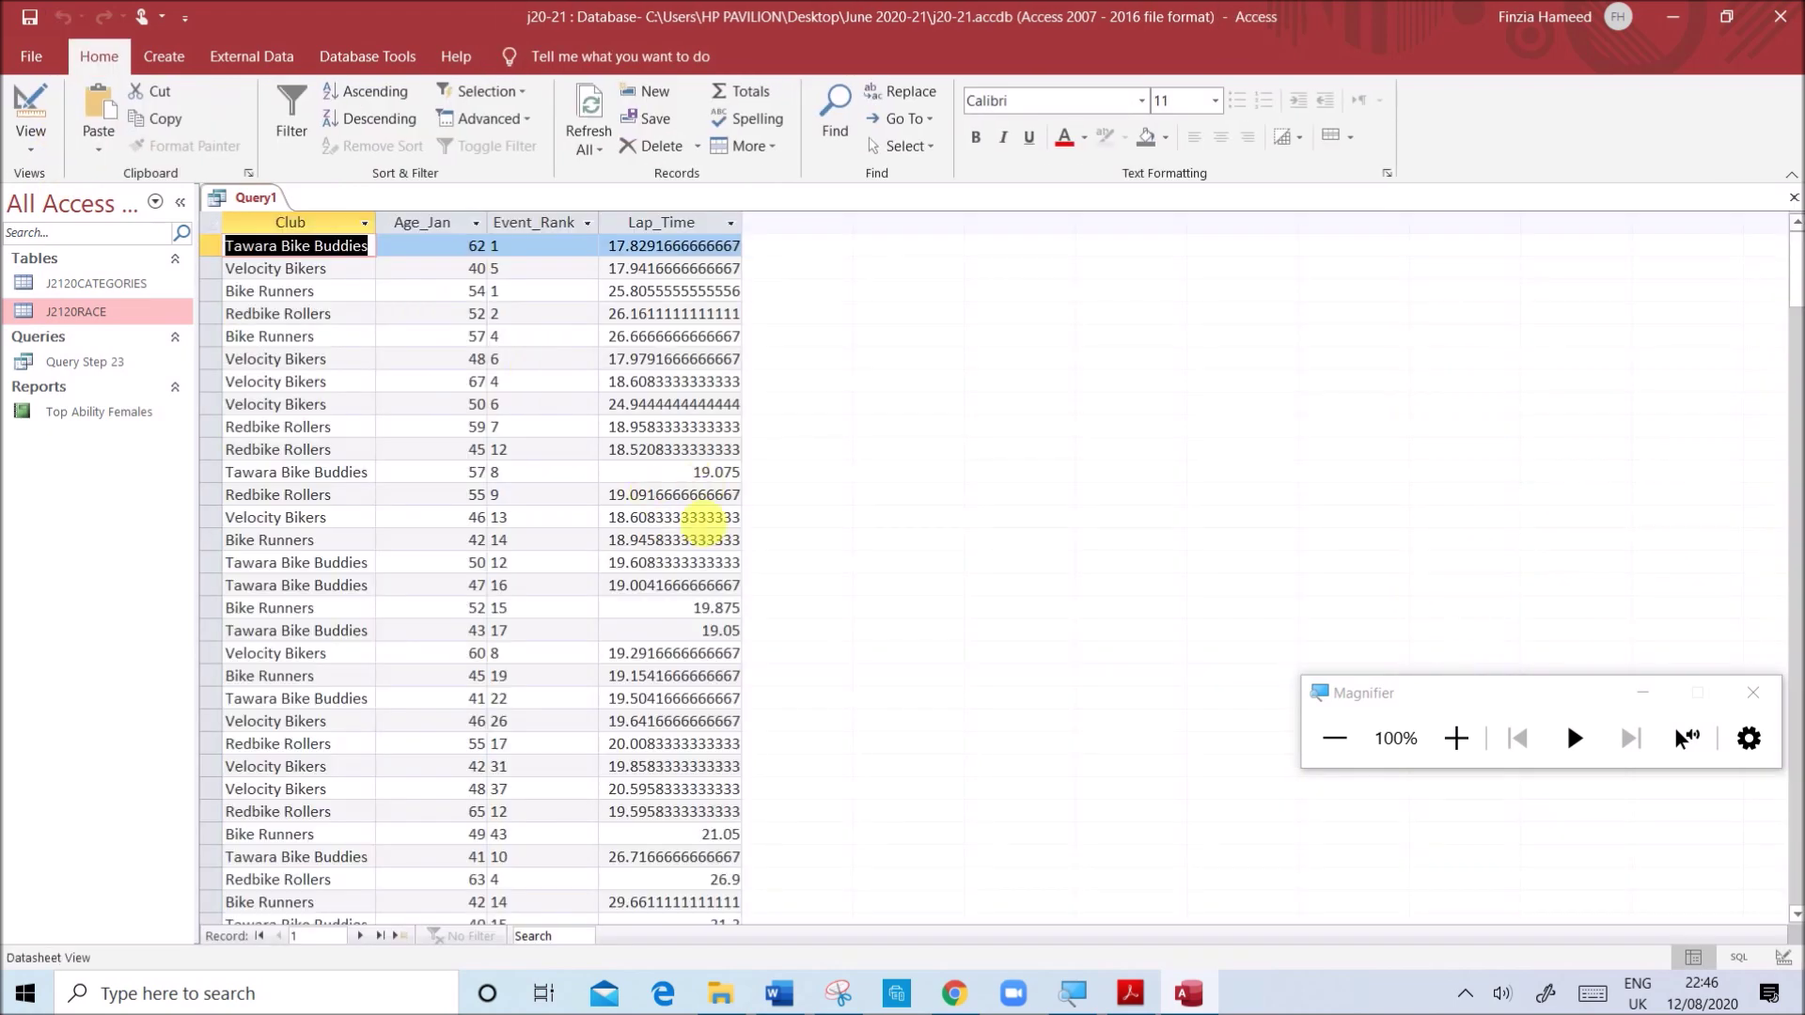
right_click(257, 201)
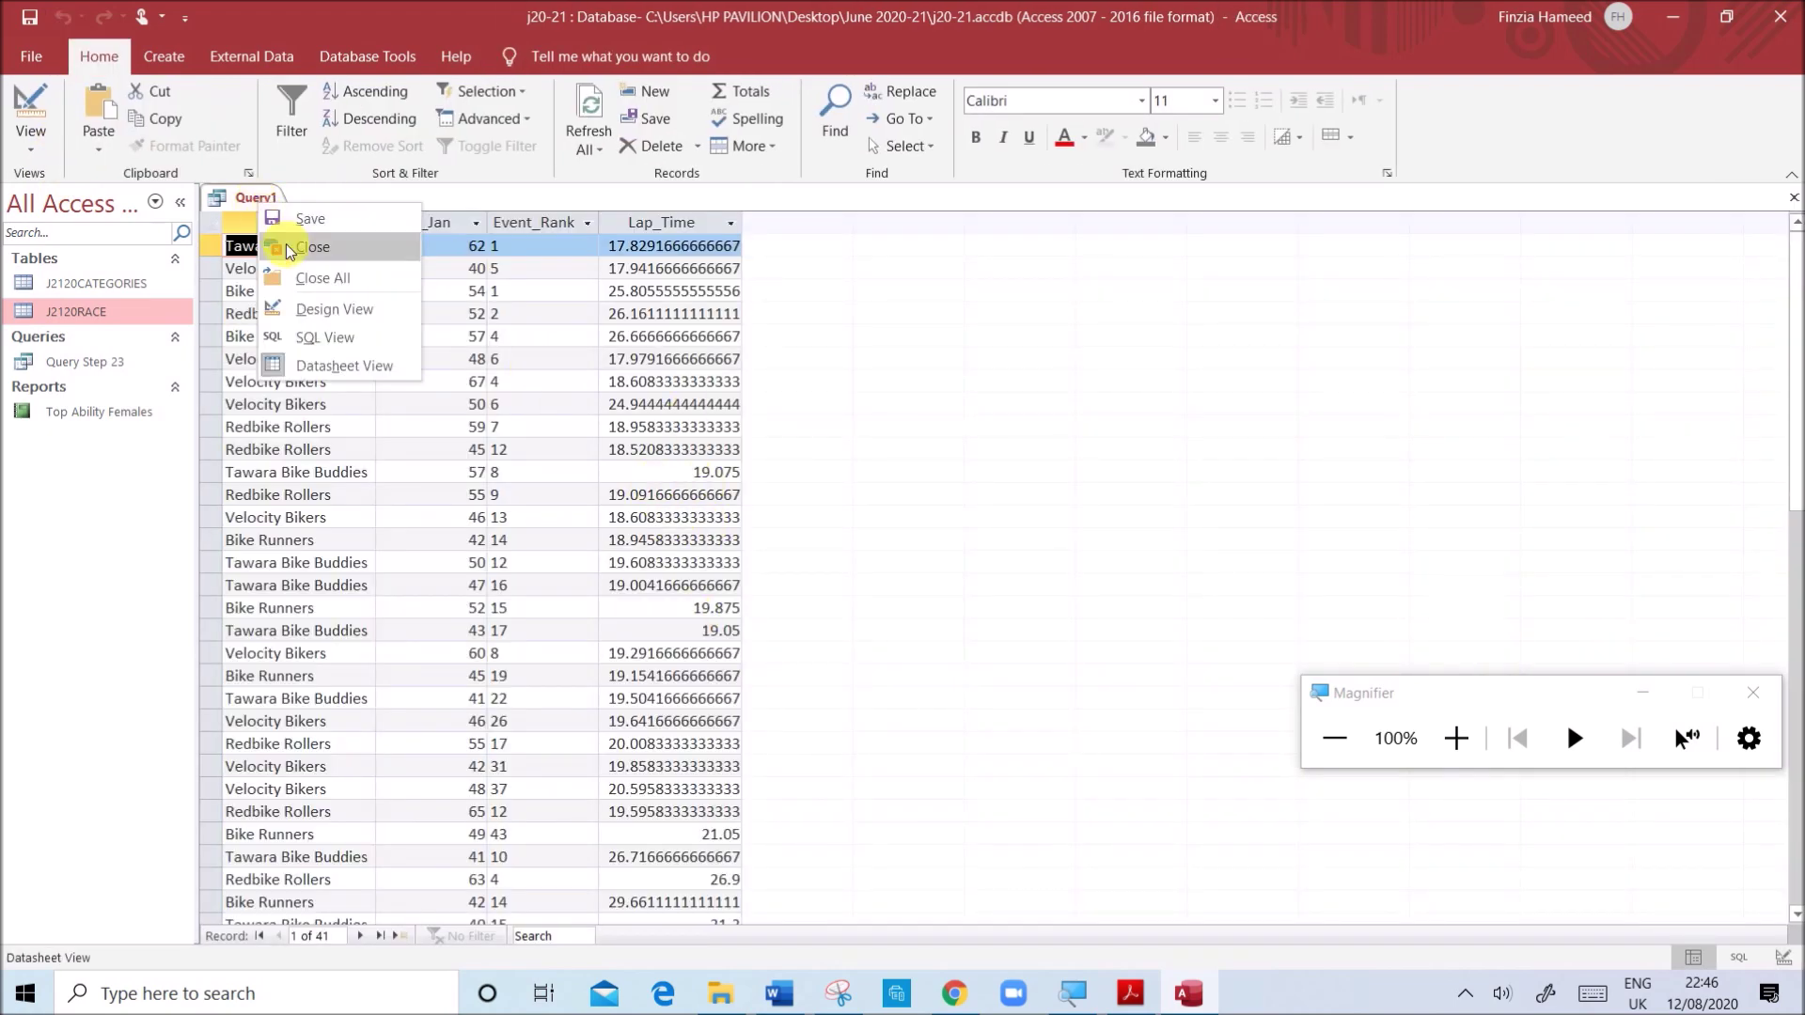
click(316, 305)
click(1633, 319)
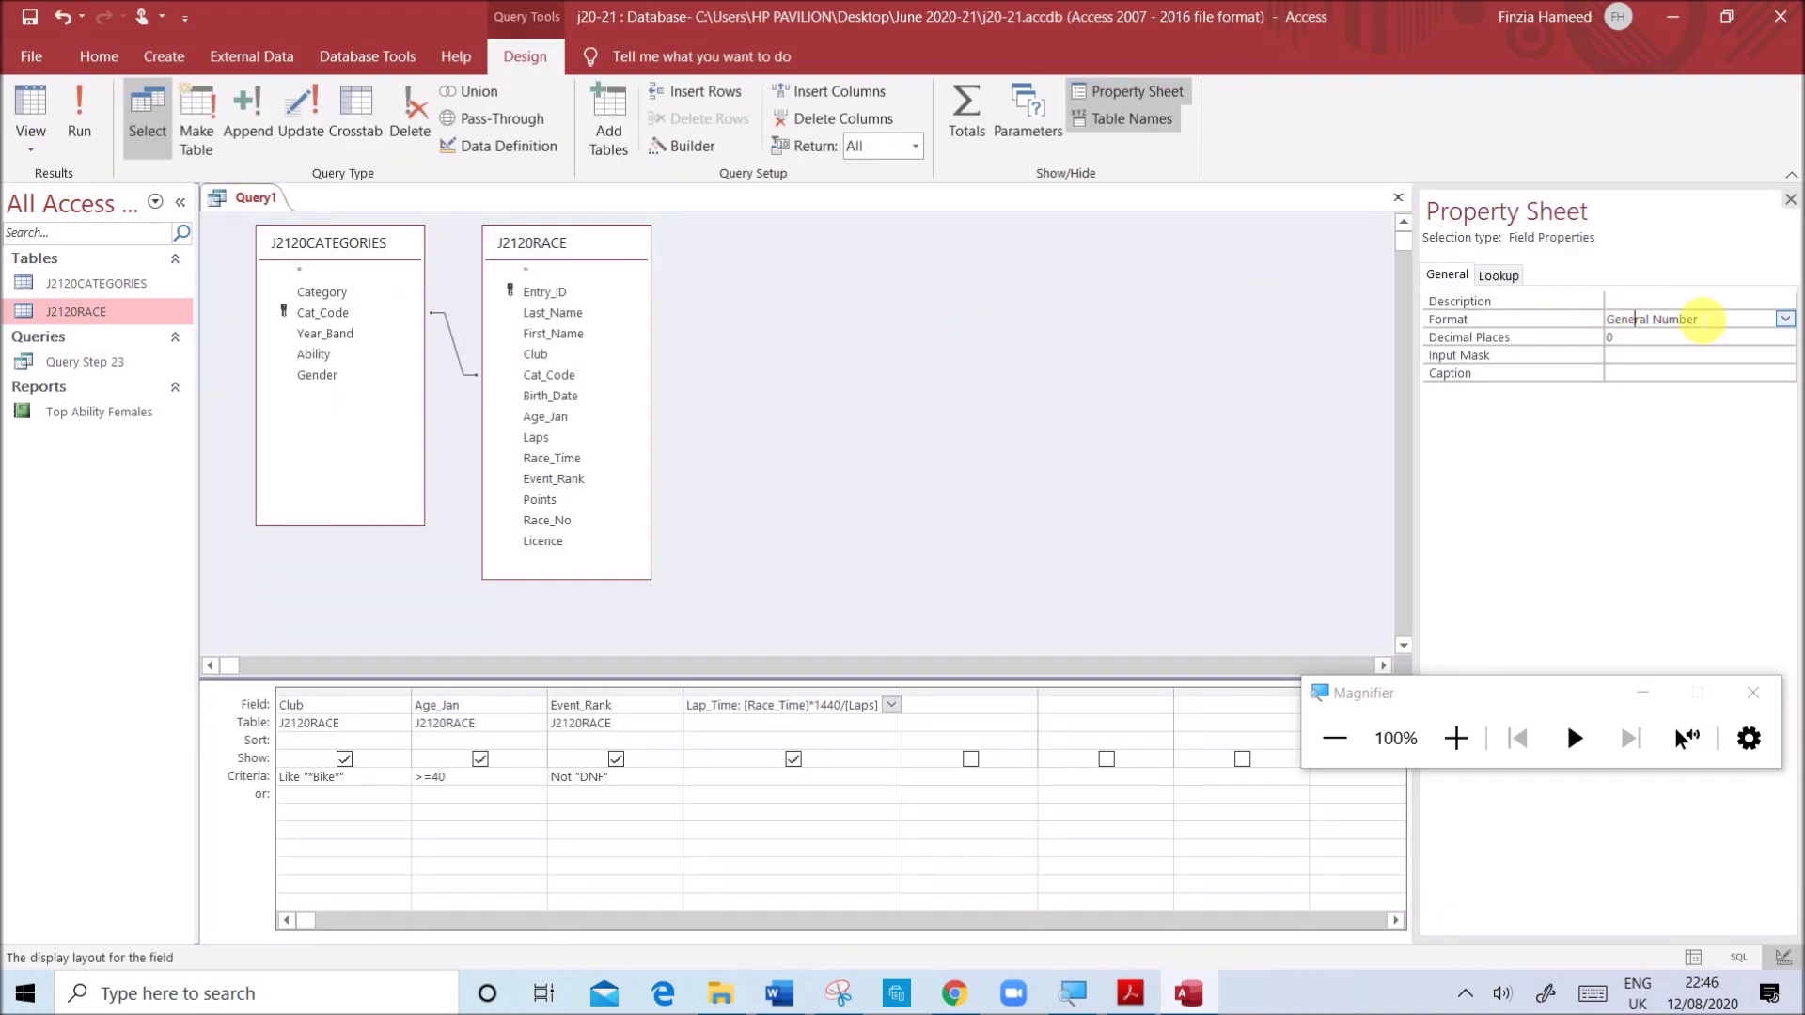
- Change Lap_Time's format to Fixed and run the query to show whole-minute values like 18
click(1784, 321)
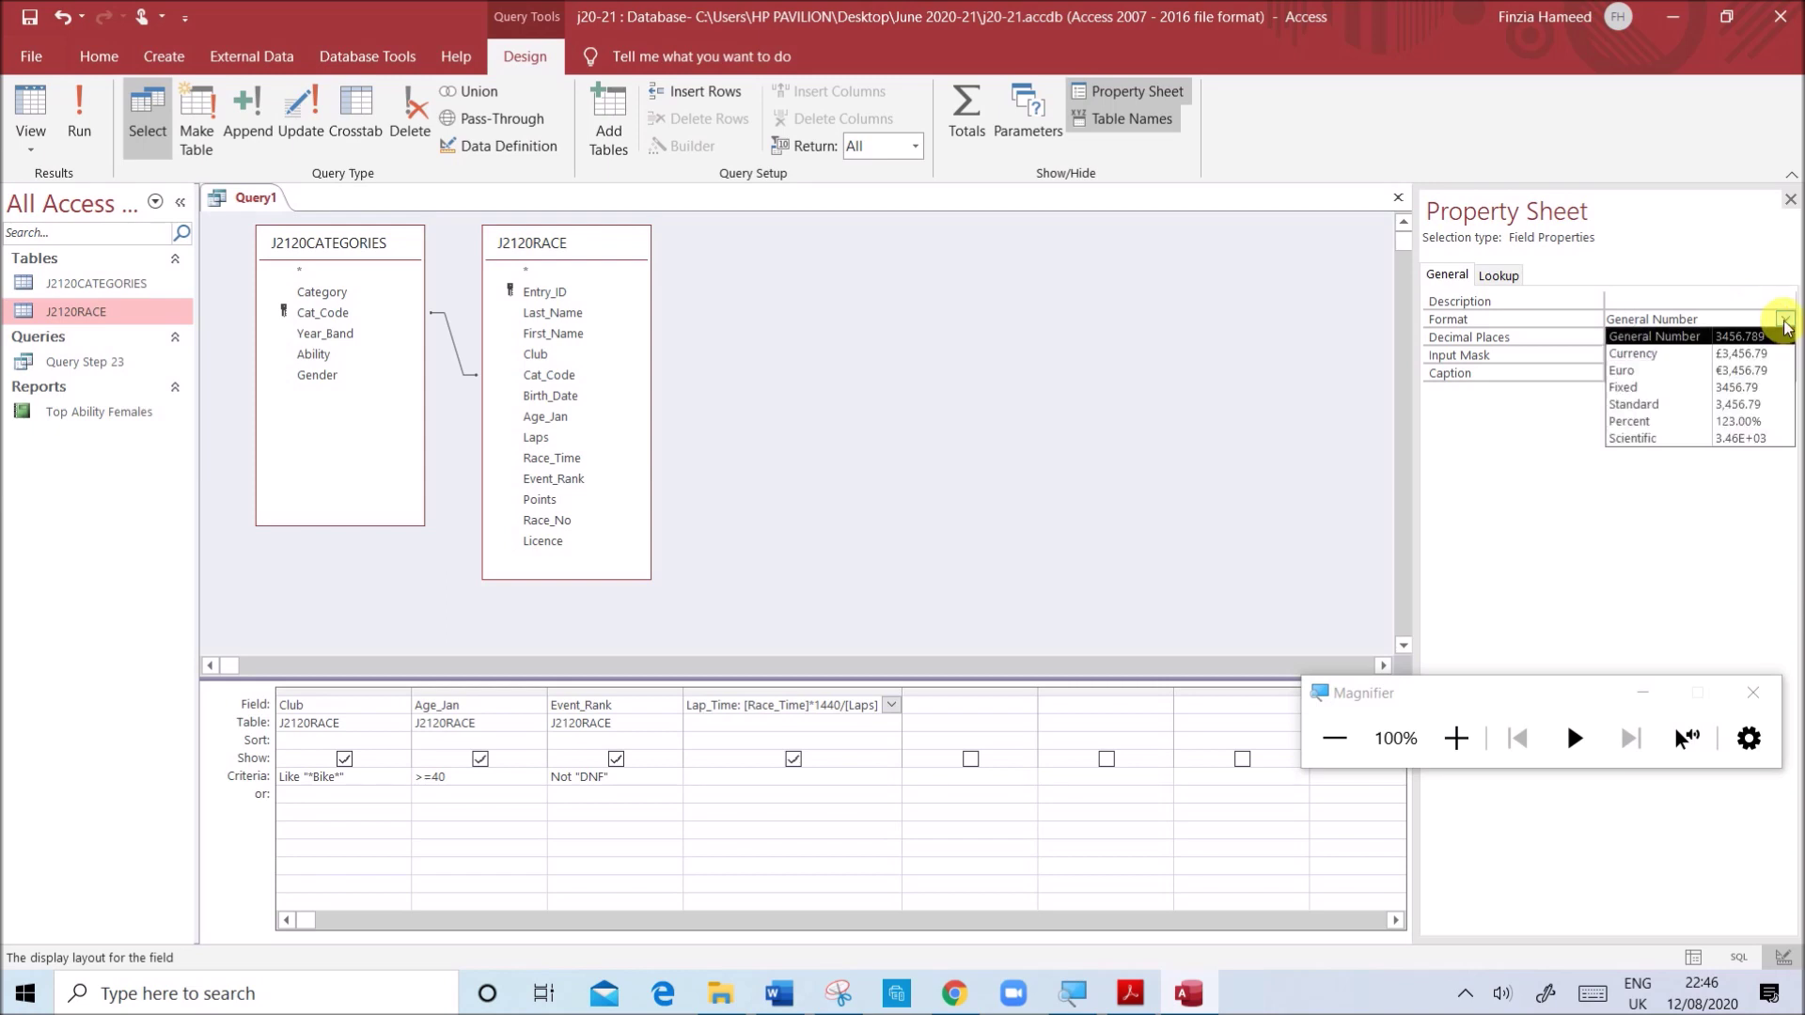
click(1691, 388)
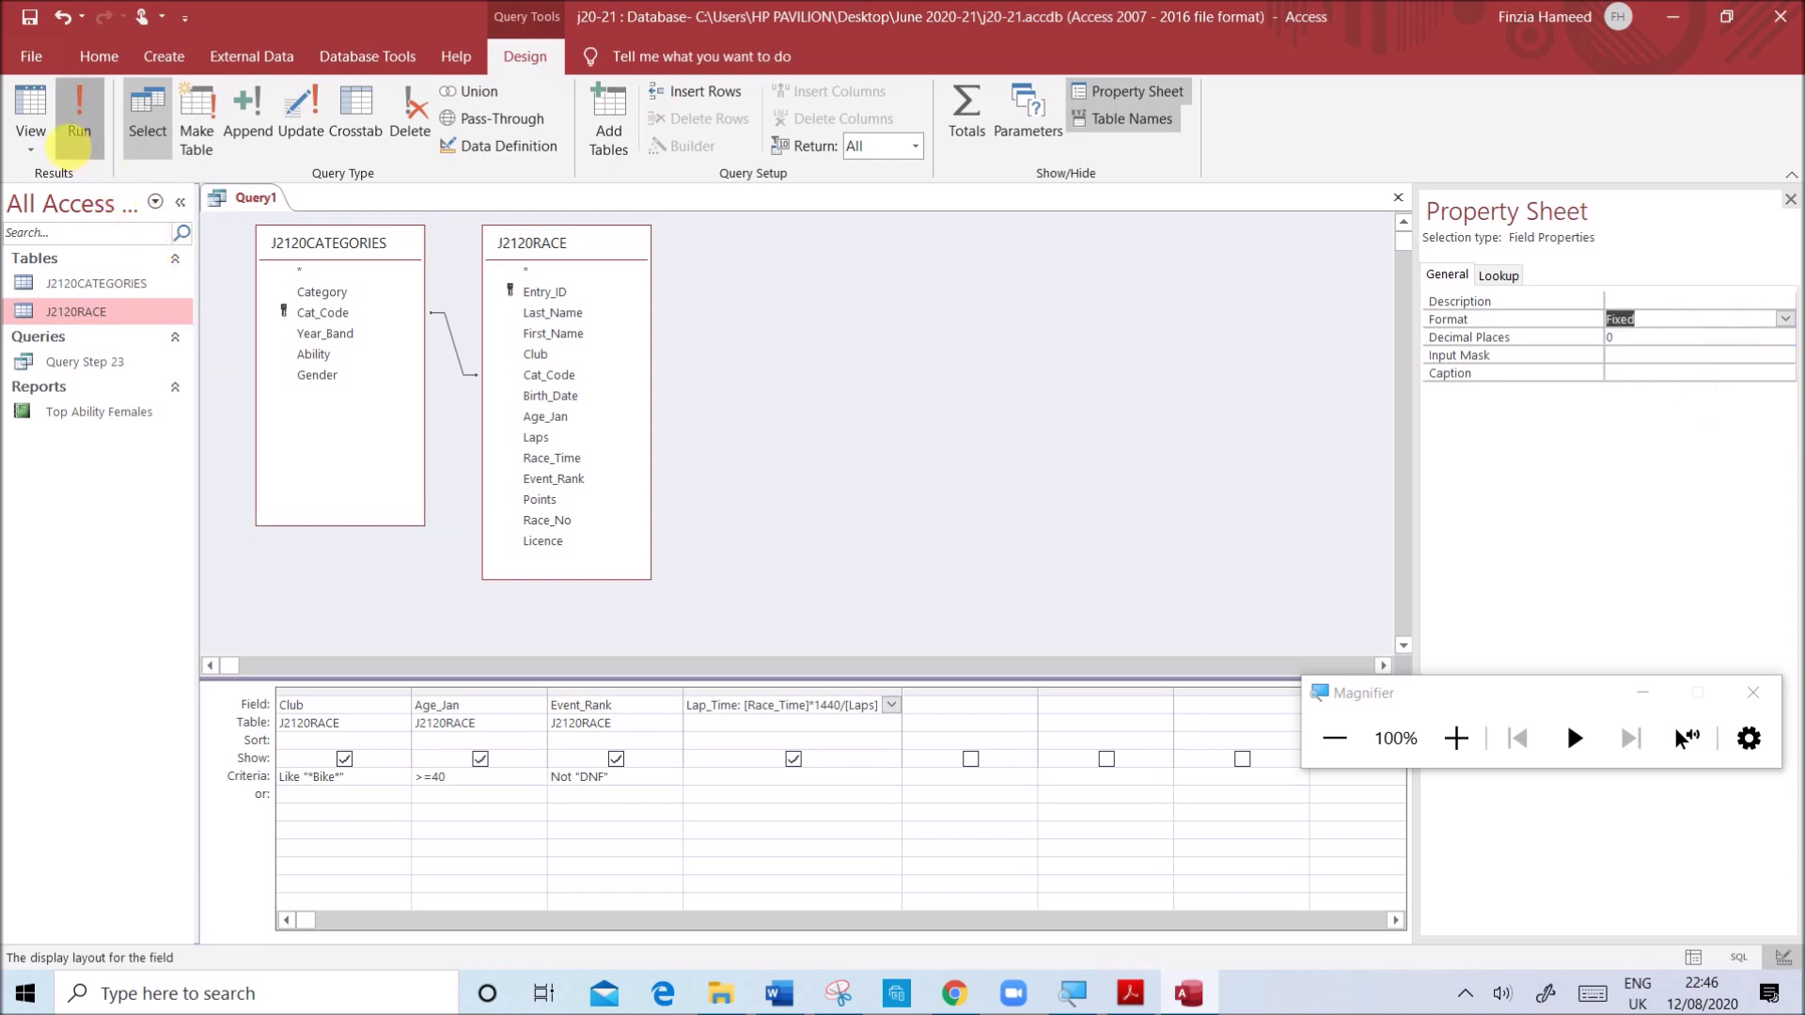
click(69, 148)
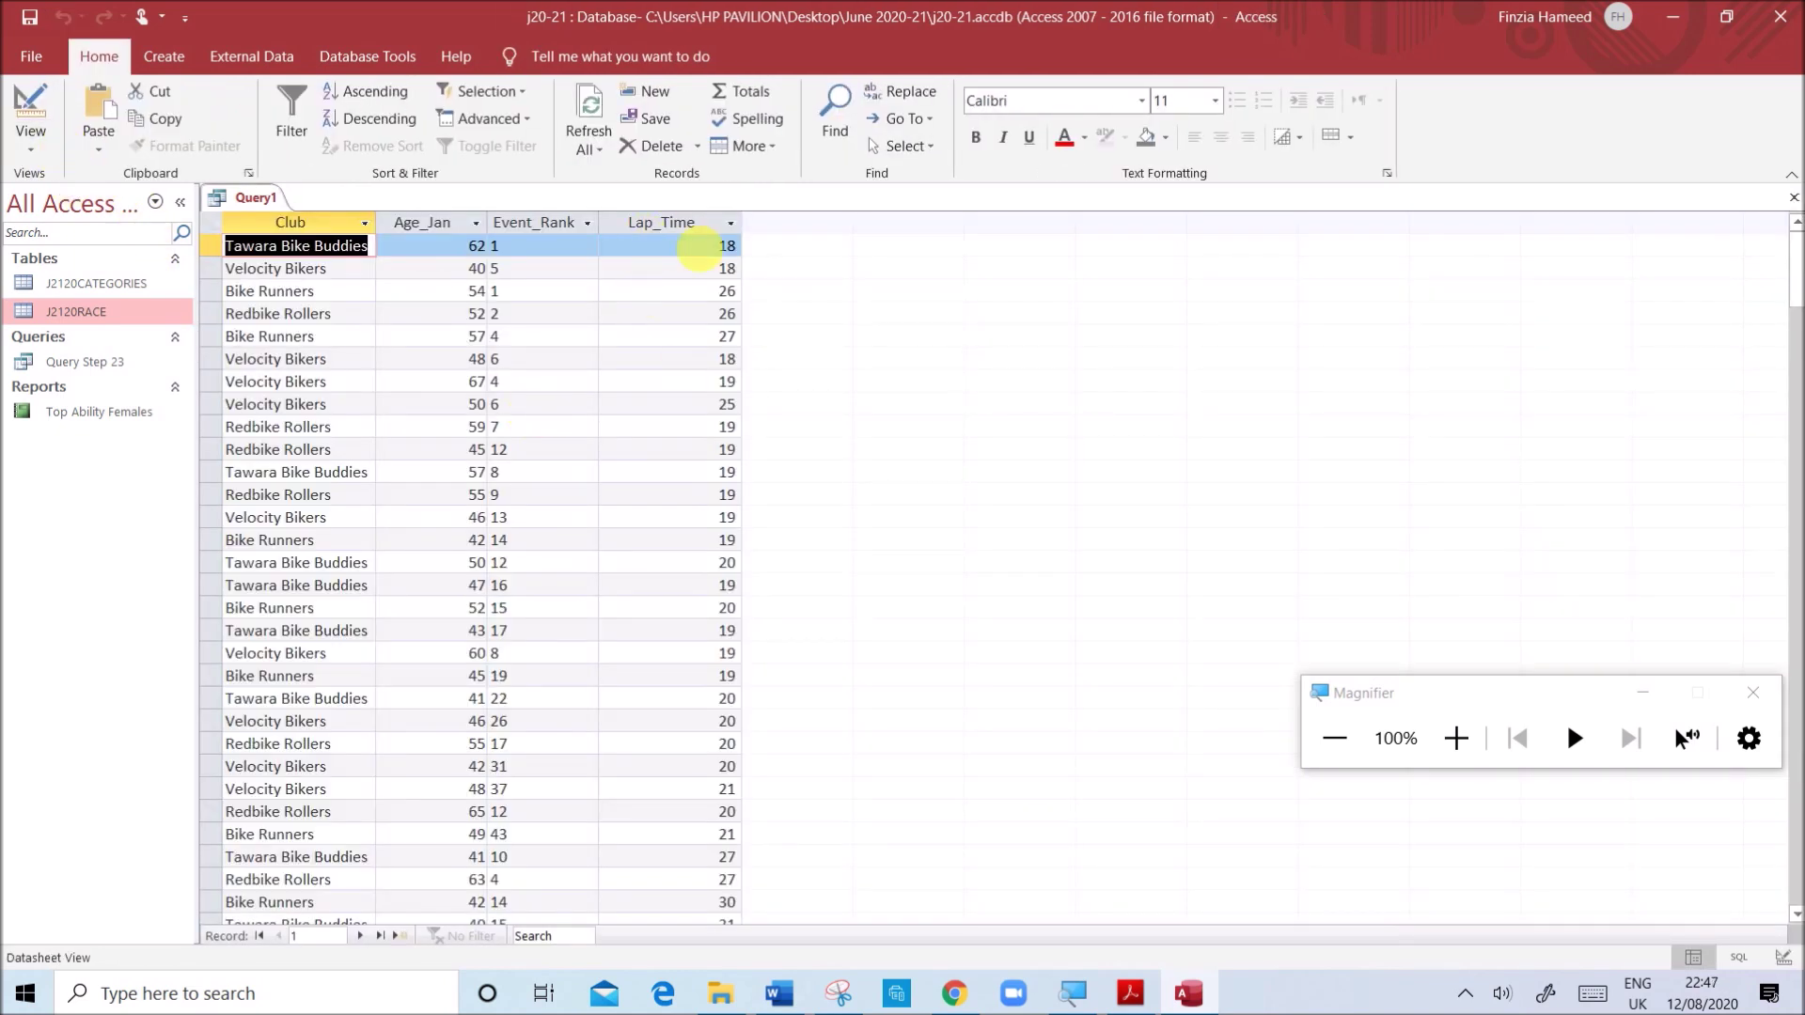
scroll(649, 629, down, 9)
scroll(649, 620, up, 9)
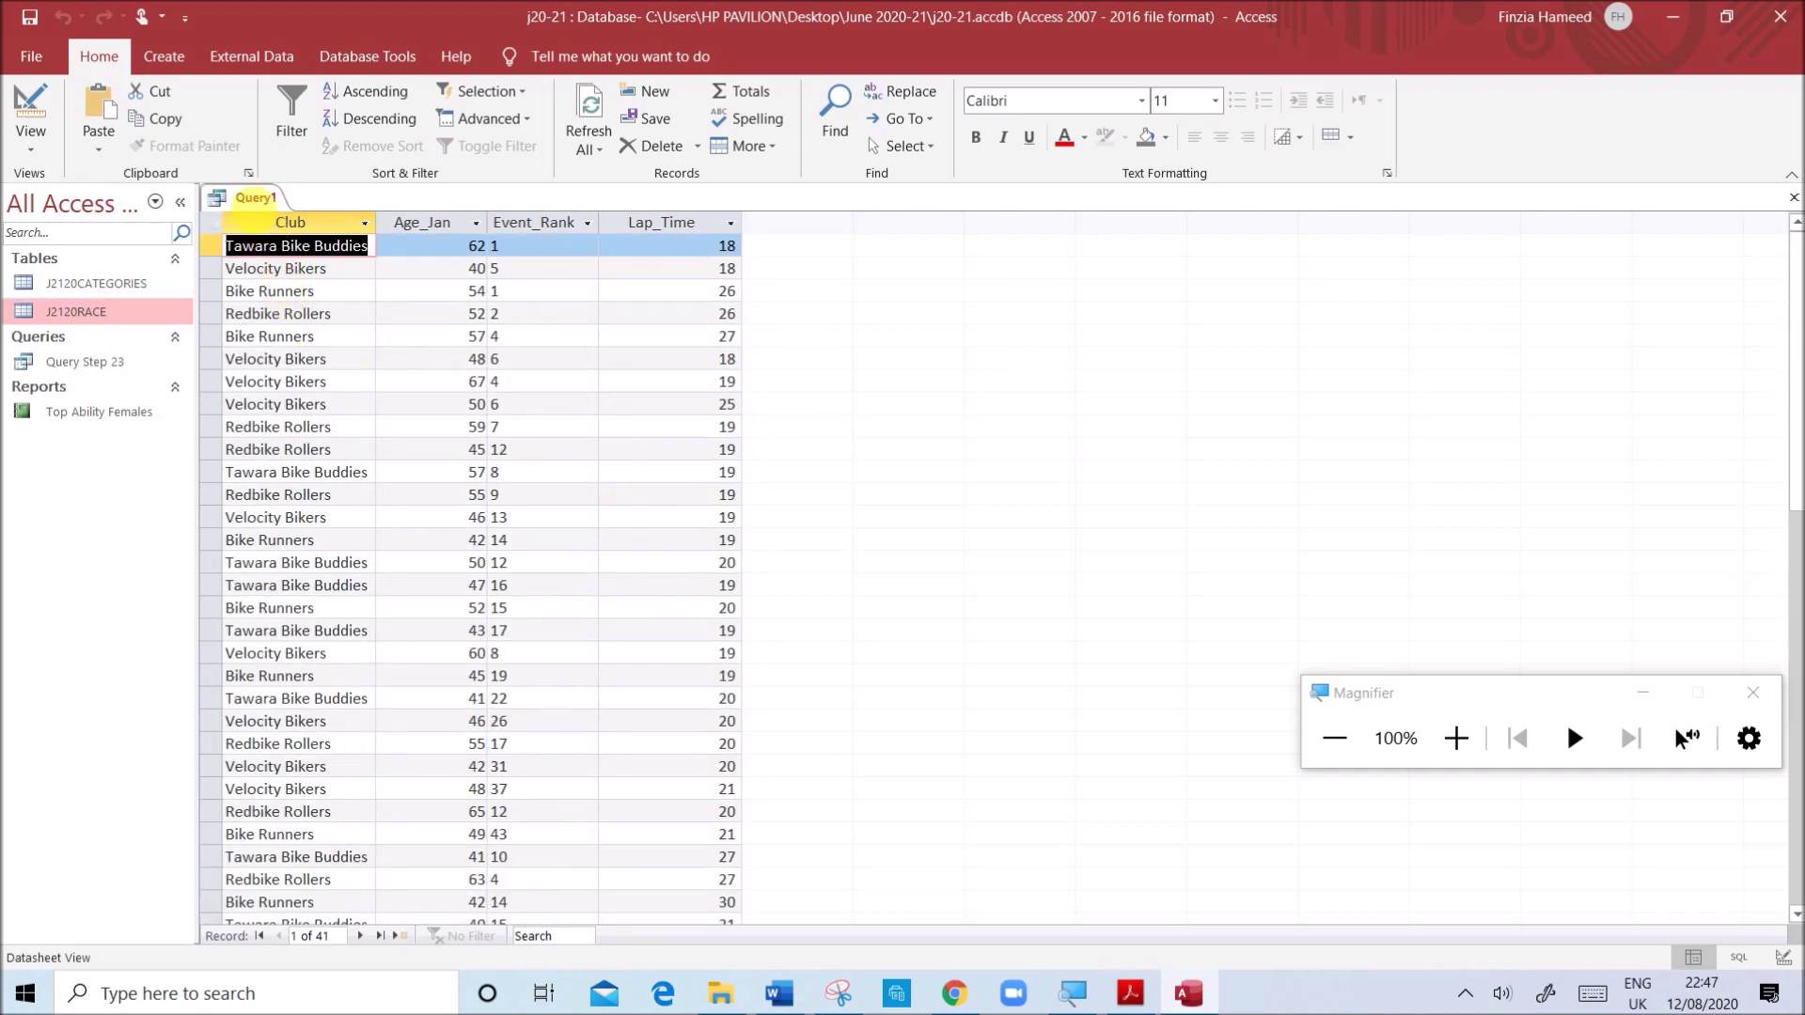
- Return Query1 to Design View and bring the question paper PDF forward
right_click(254, 197)
click(331, 313)
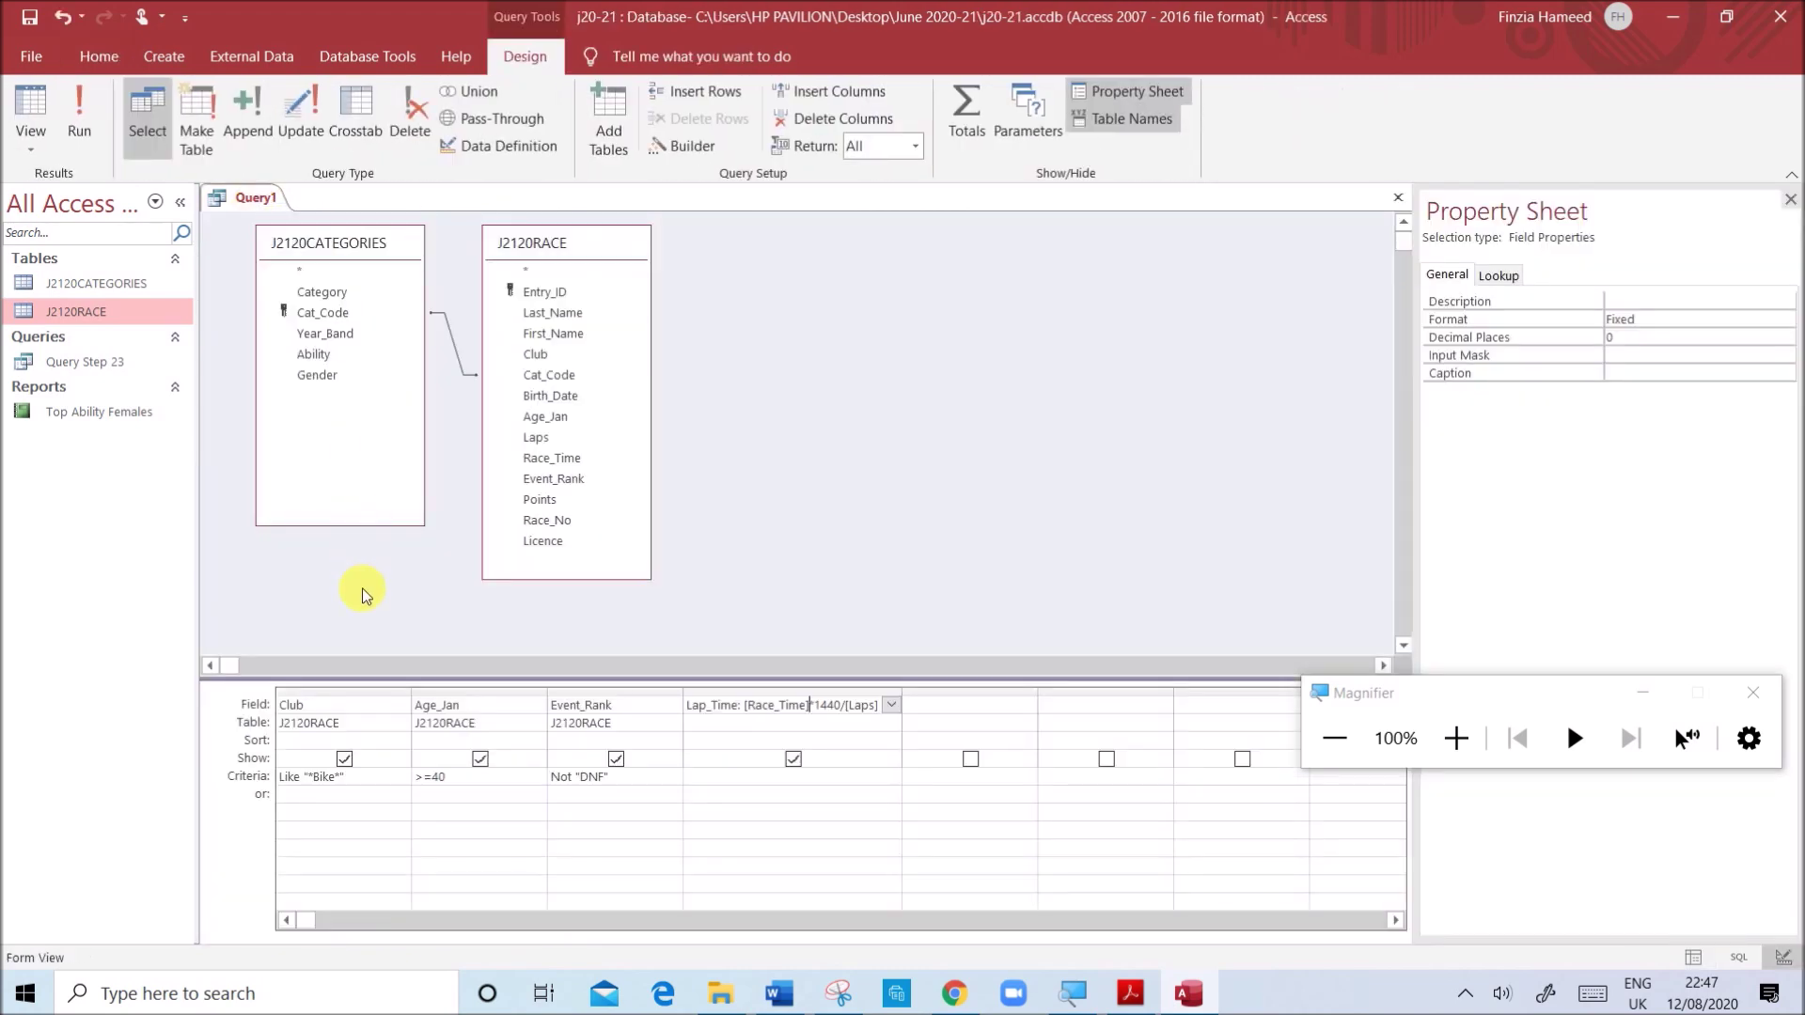
click(1129, 994)
- Read question 24's field order, sort and title requirements, then add Last_Name to the query
scroll(1015, 752, down, 5)
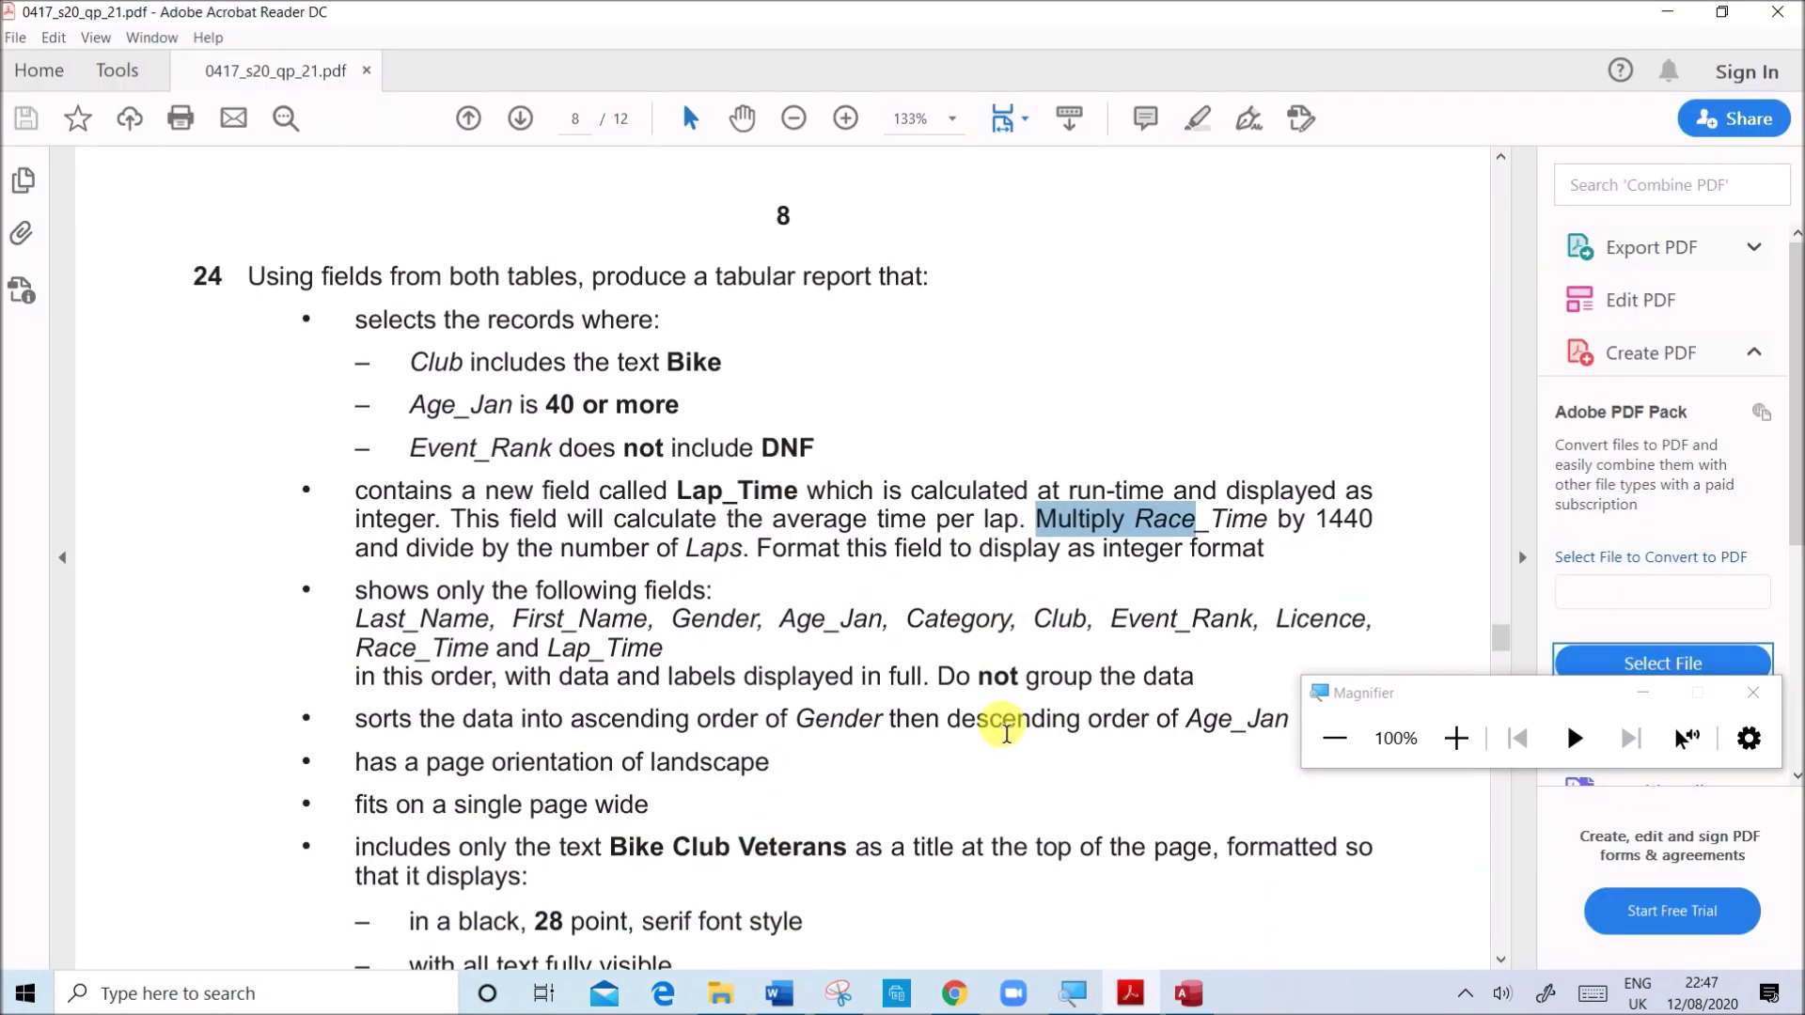
scroll(1004, 733, down, 1)
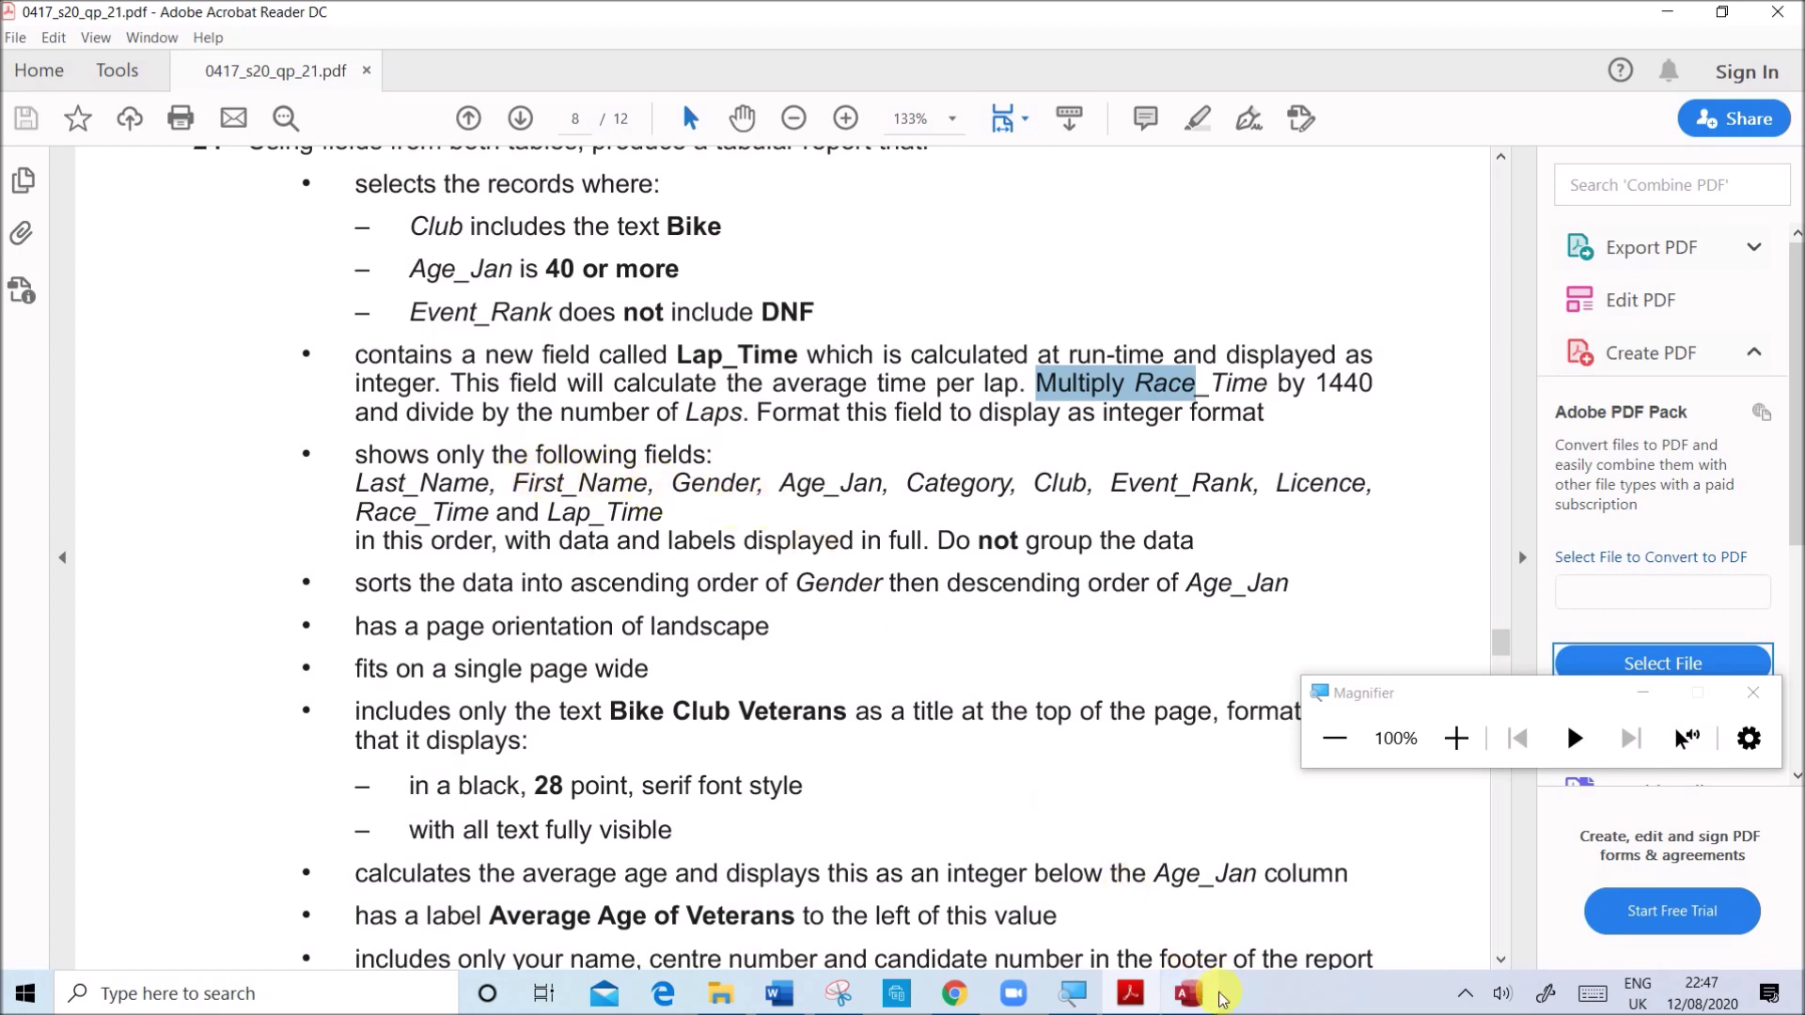
click(1184, 987)
double_click(558, 314)
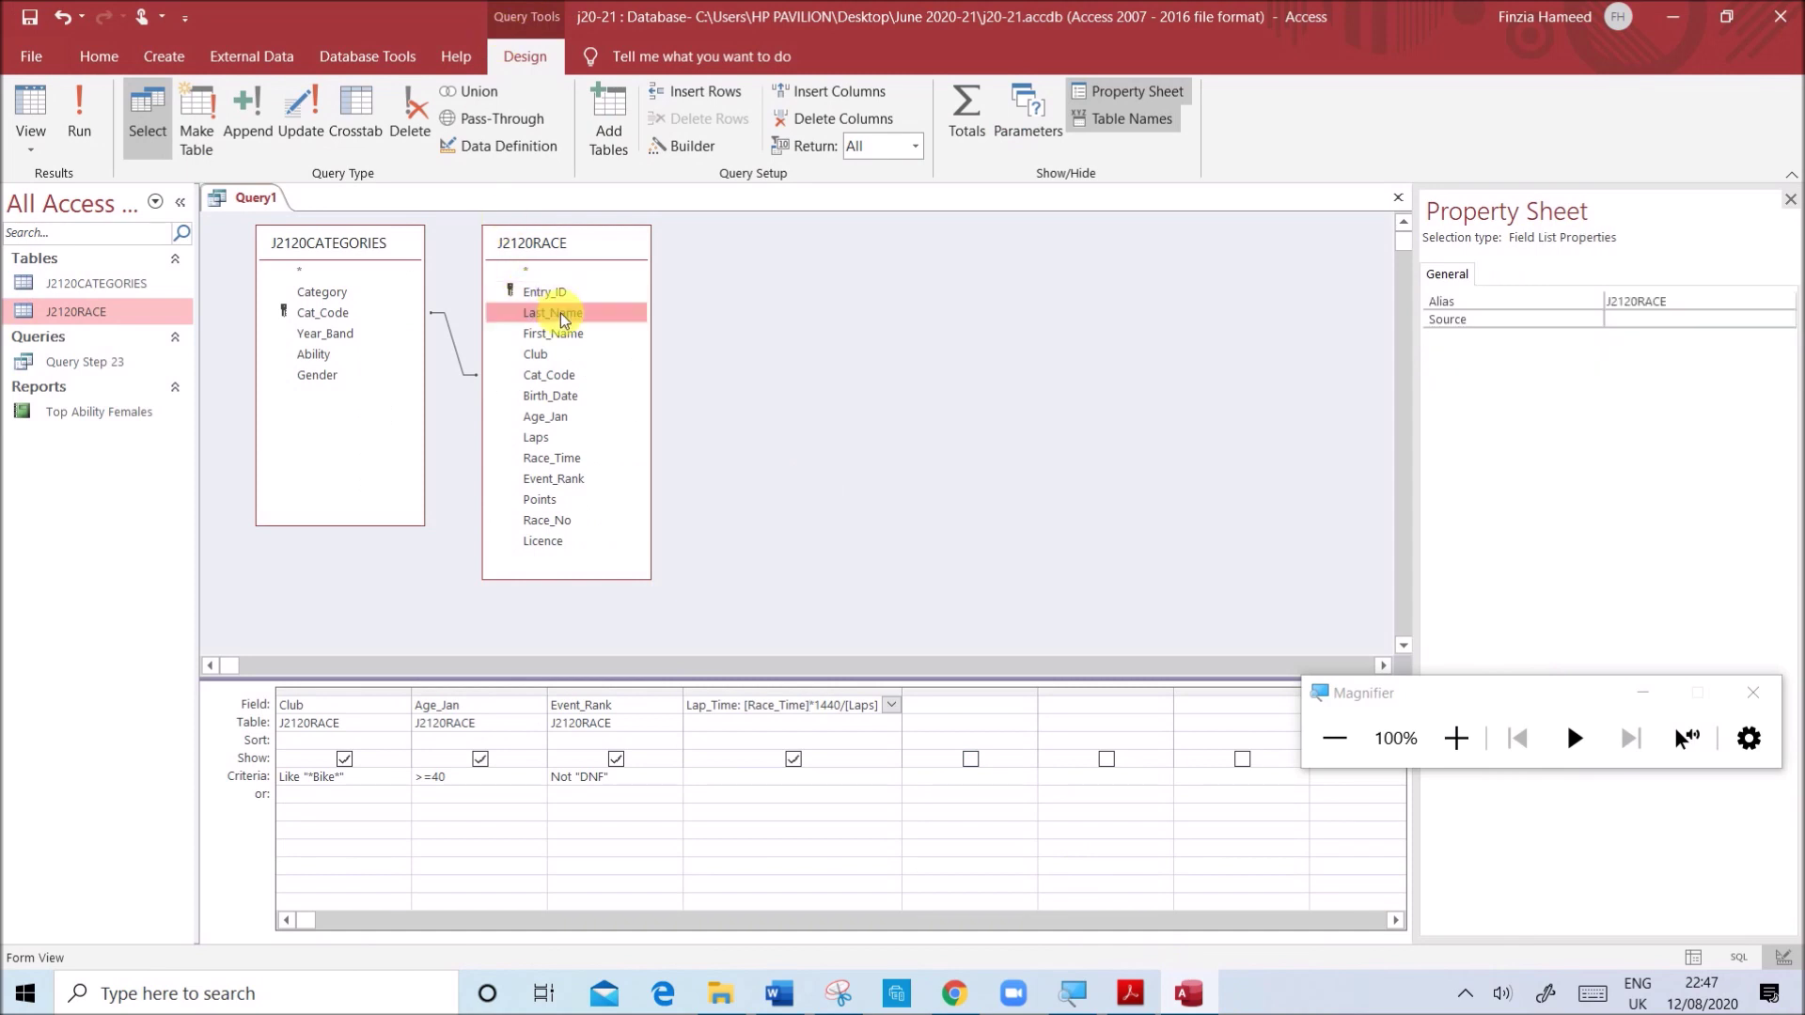
- Add First_Name and Gender to the query grid, checking the required field order in the paper
double_click(566, 335)
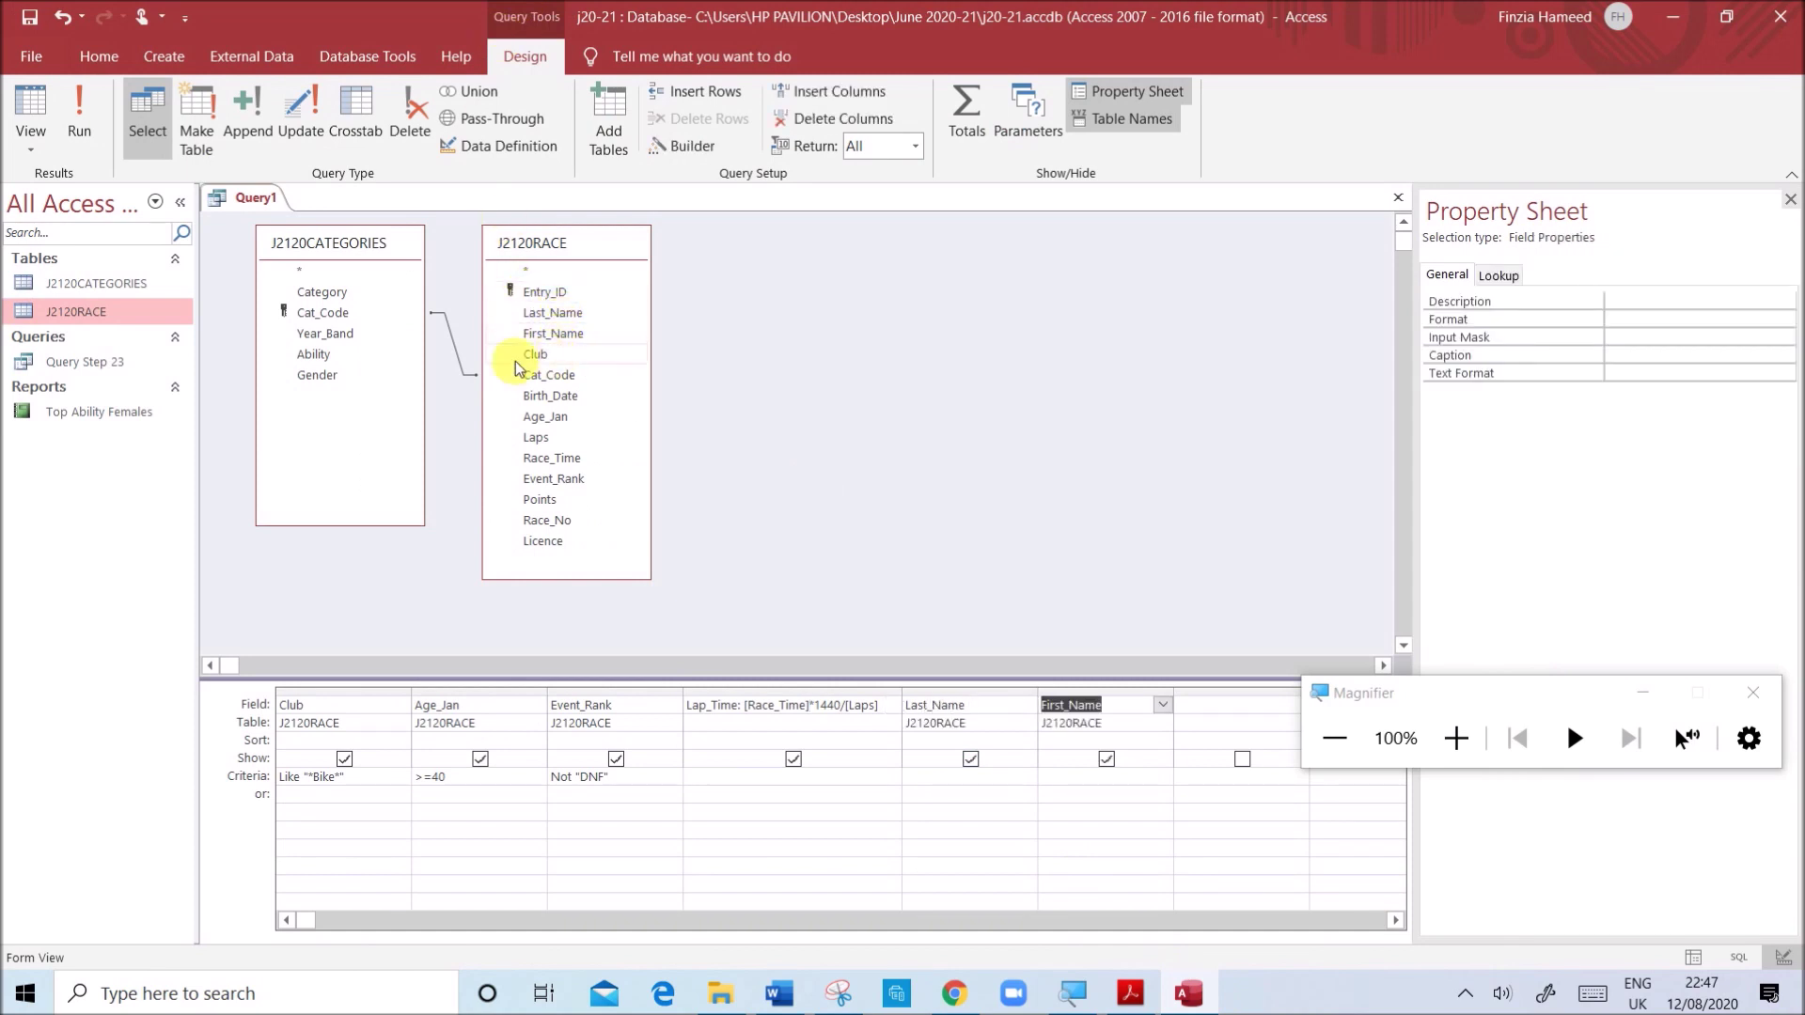
double_click(368, 379)
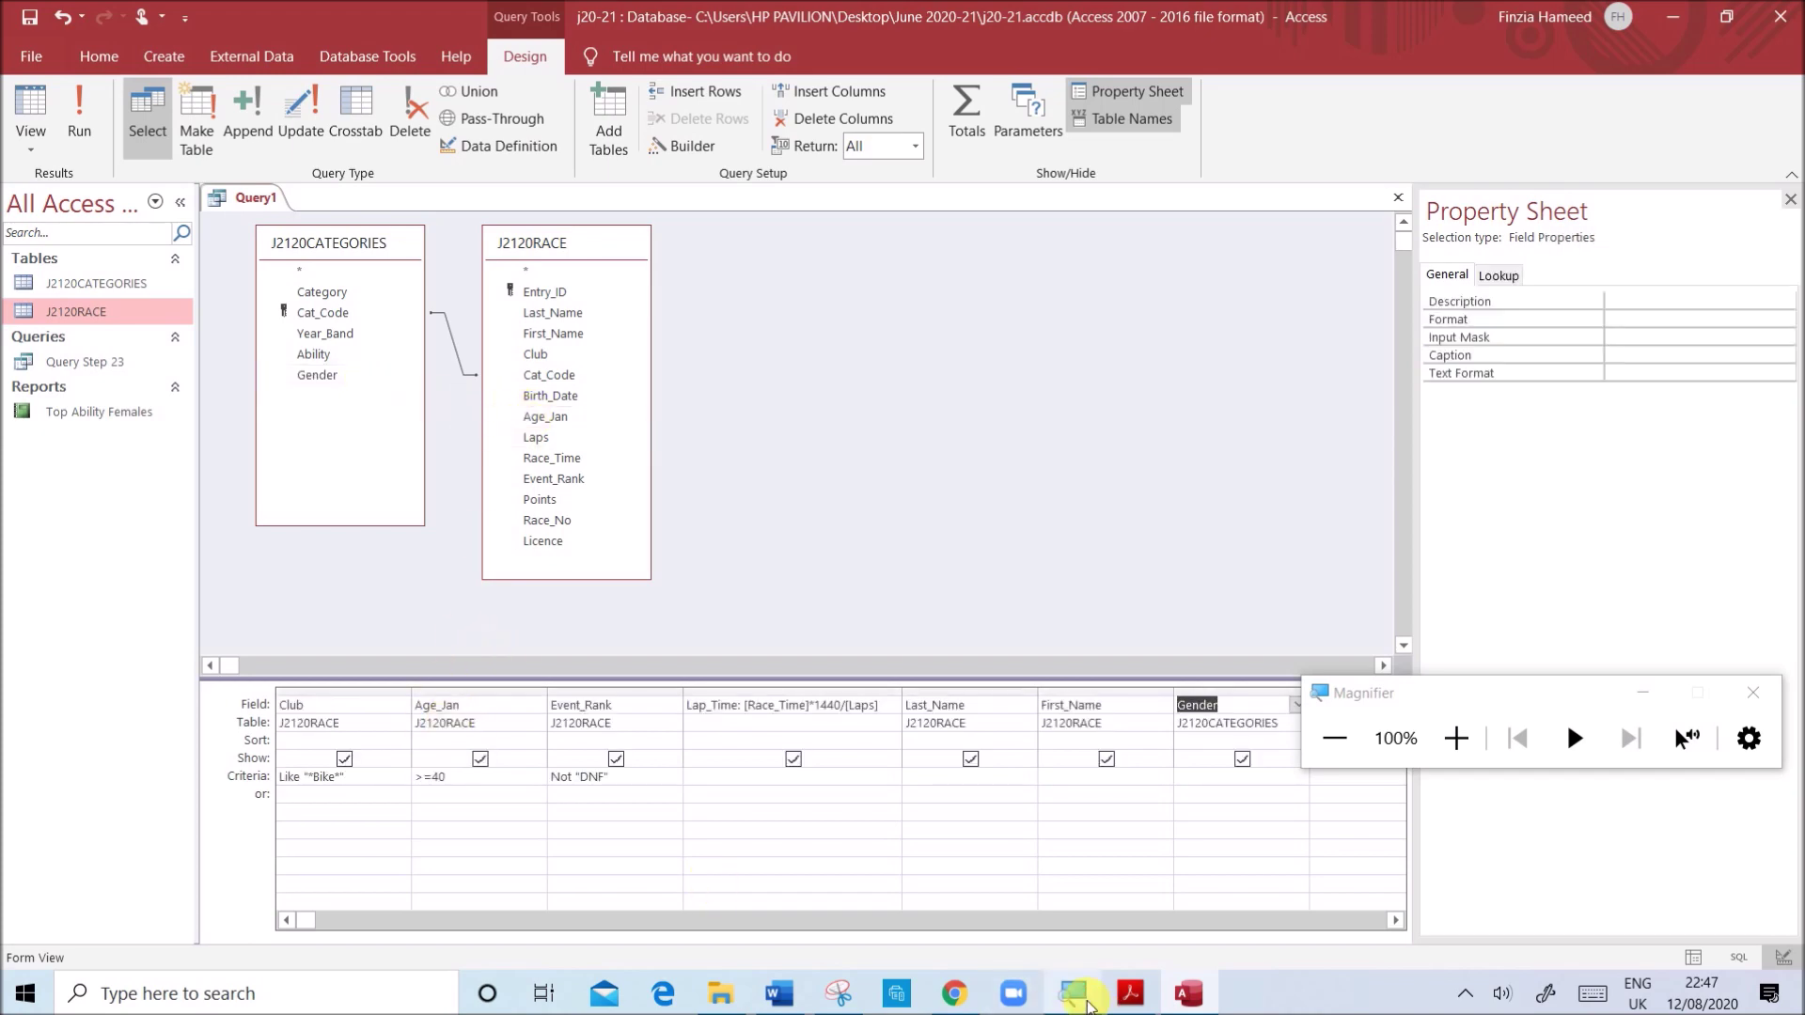
click(1130, 994)
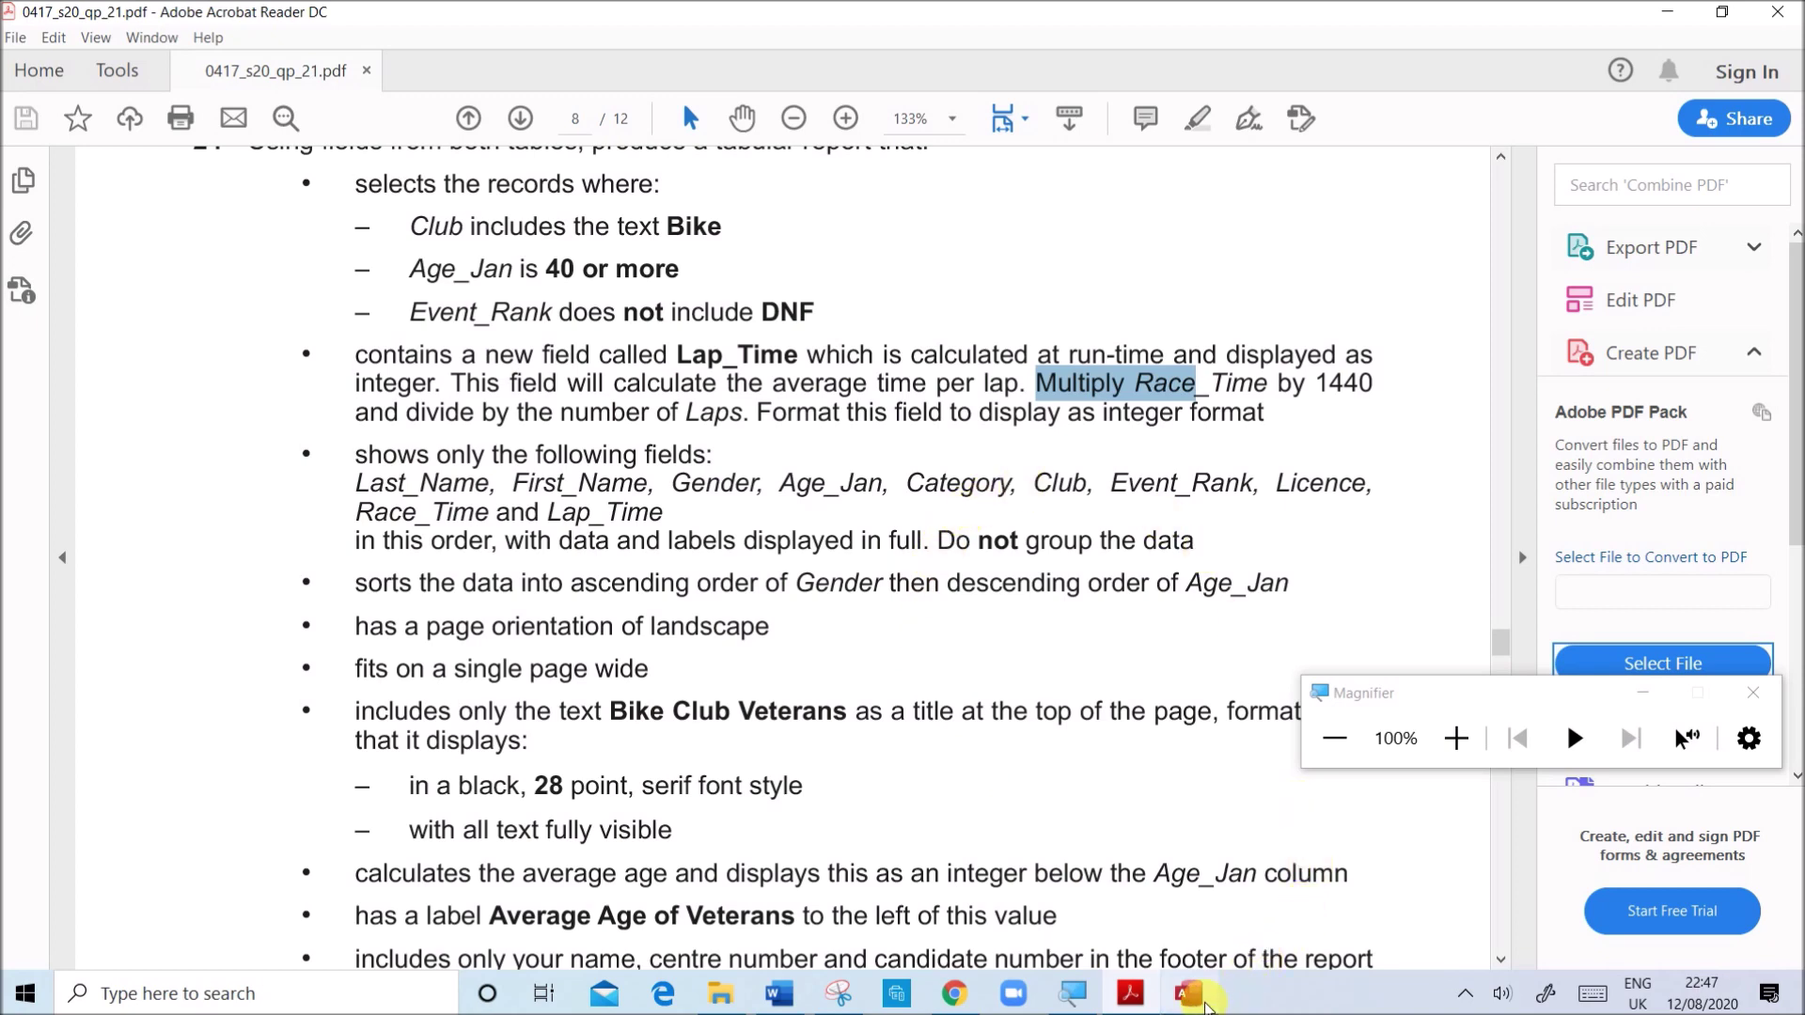
click(1190, 996)
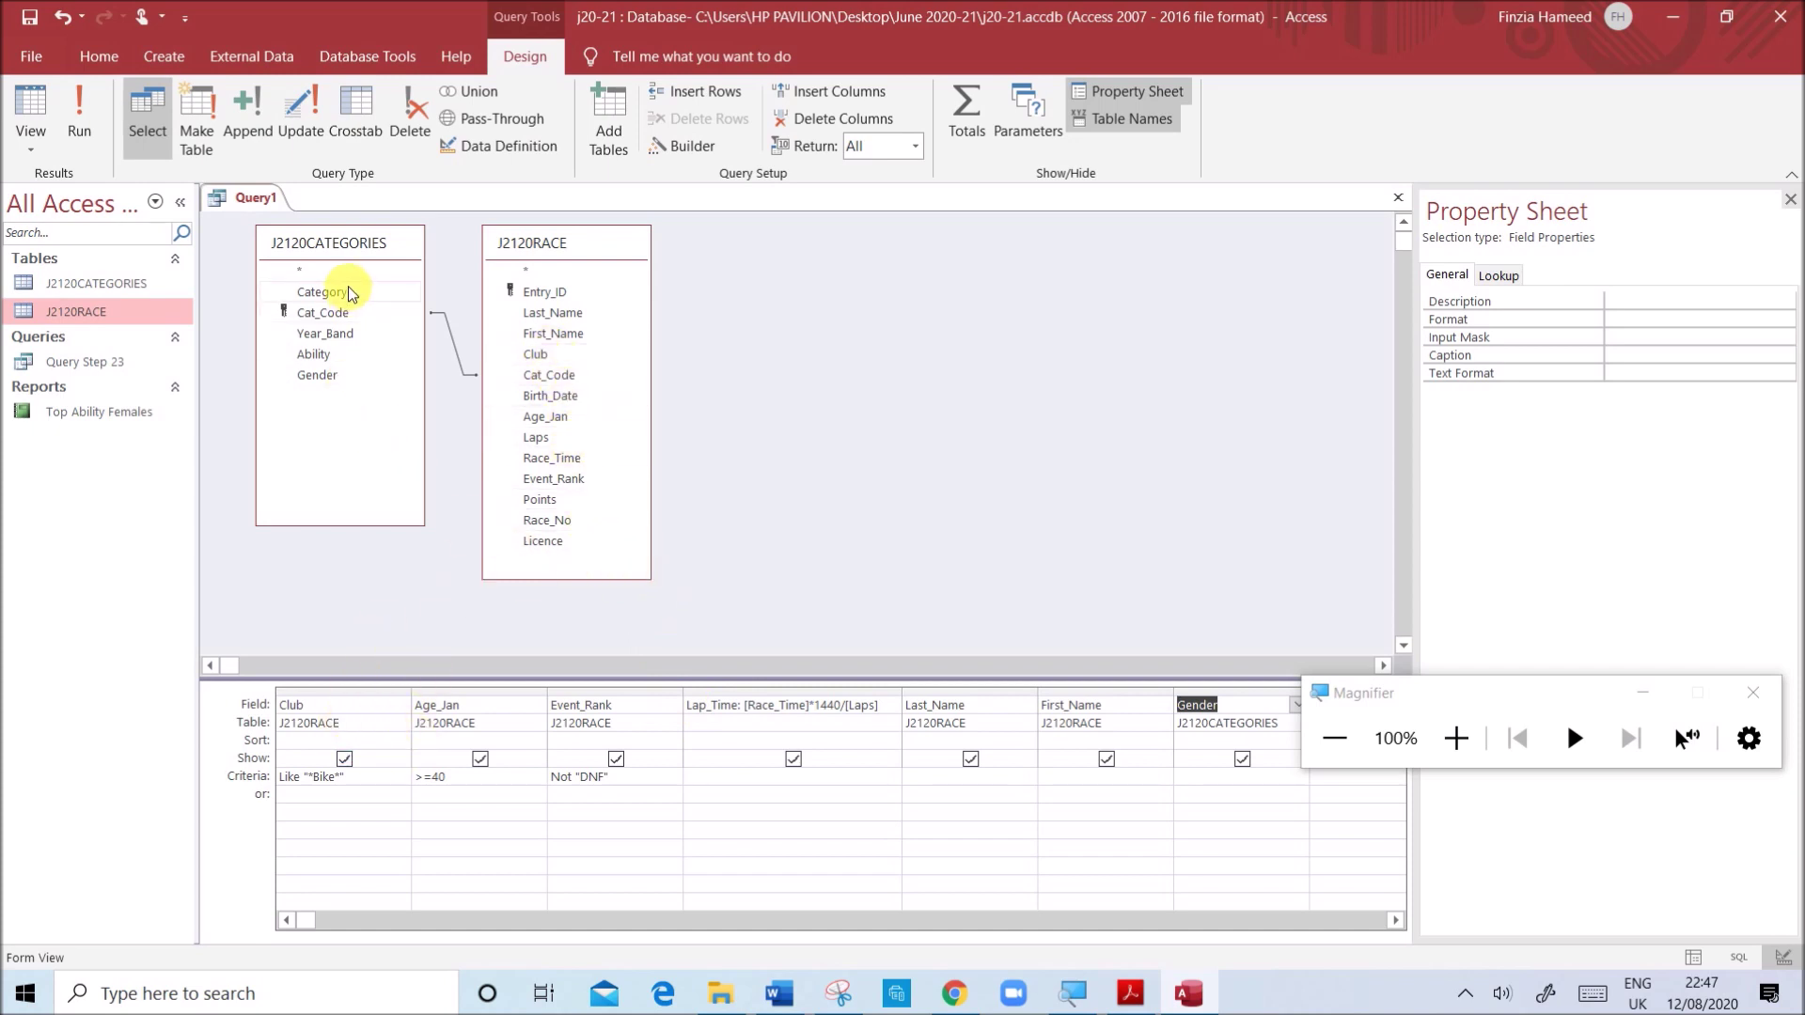
click(1129, 993)
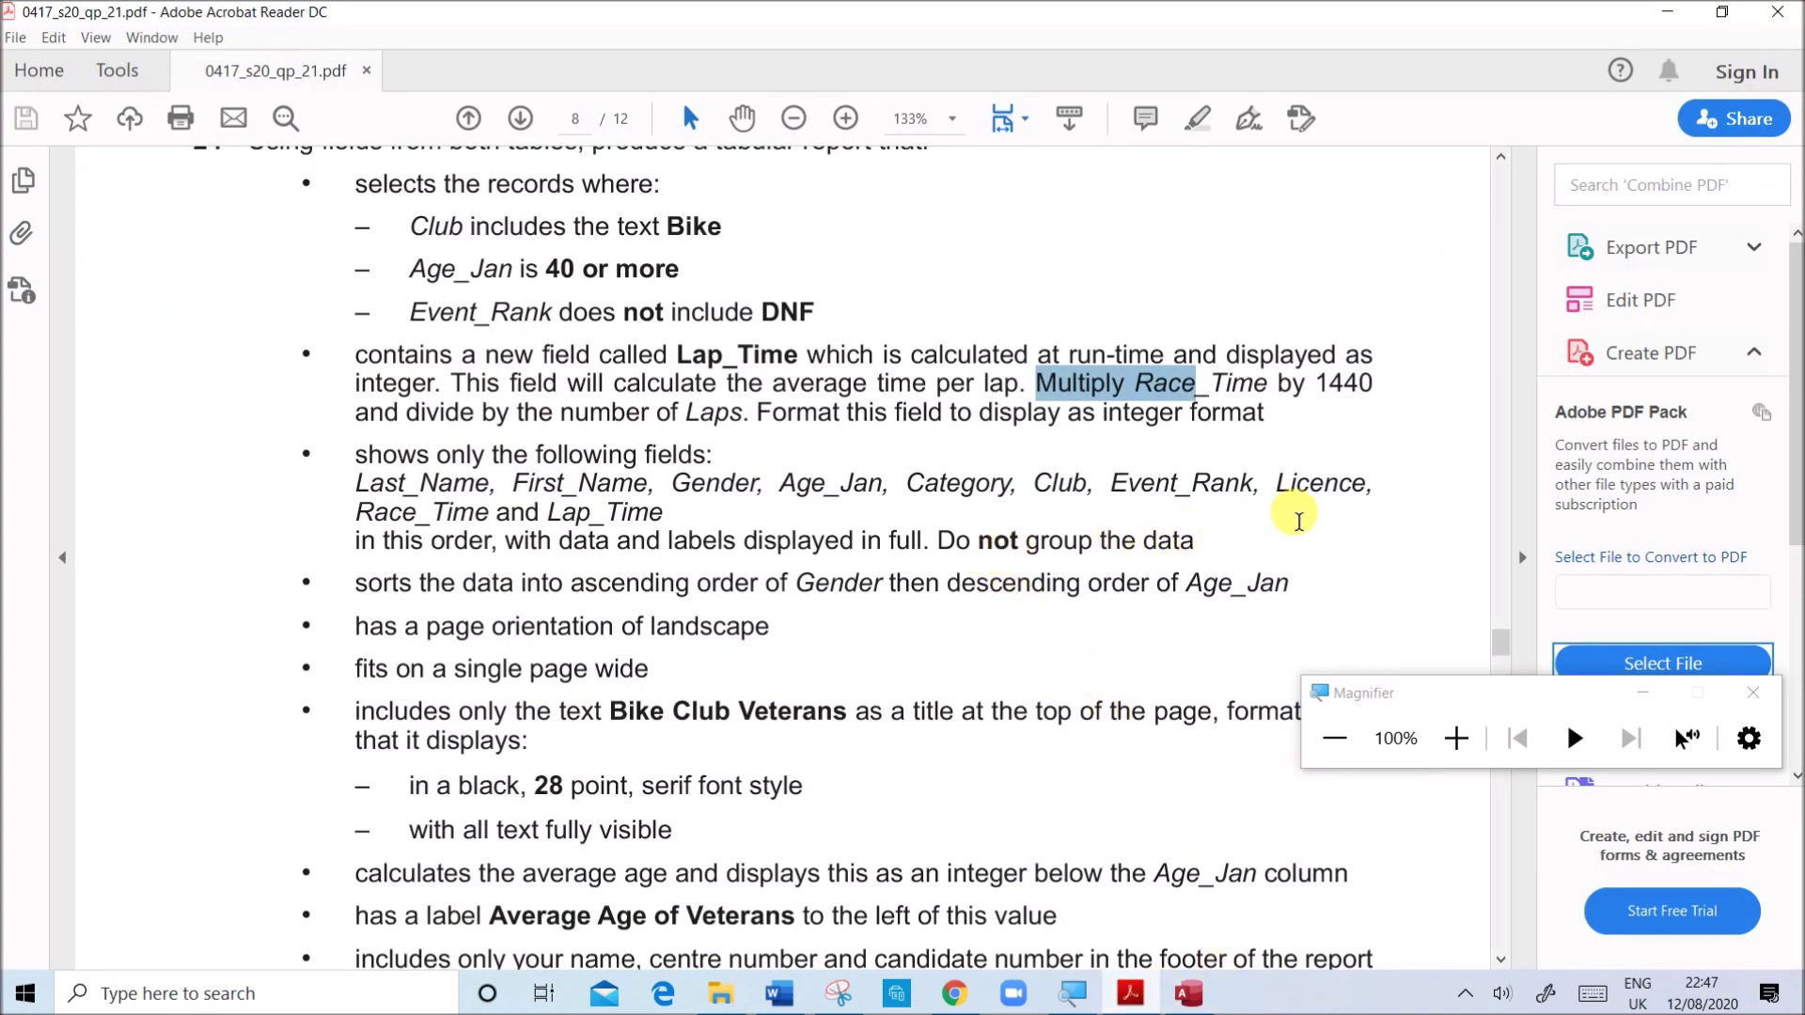
click(1204, 999)
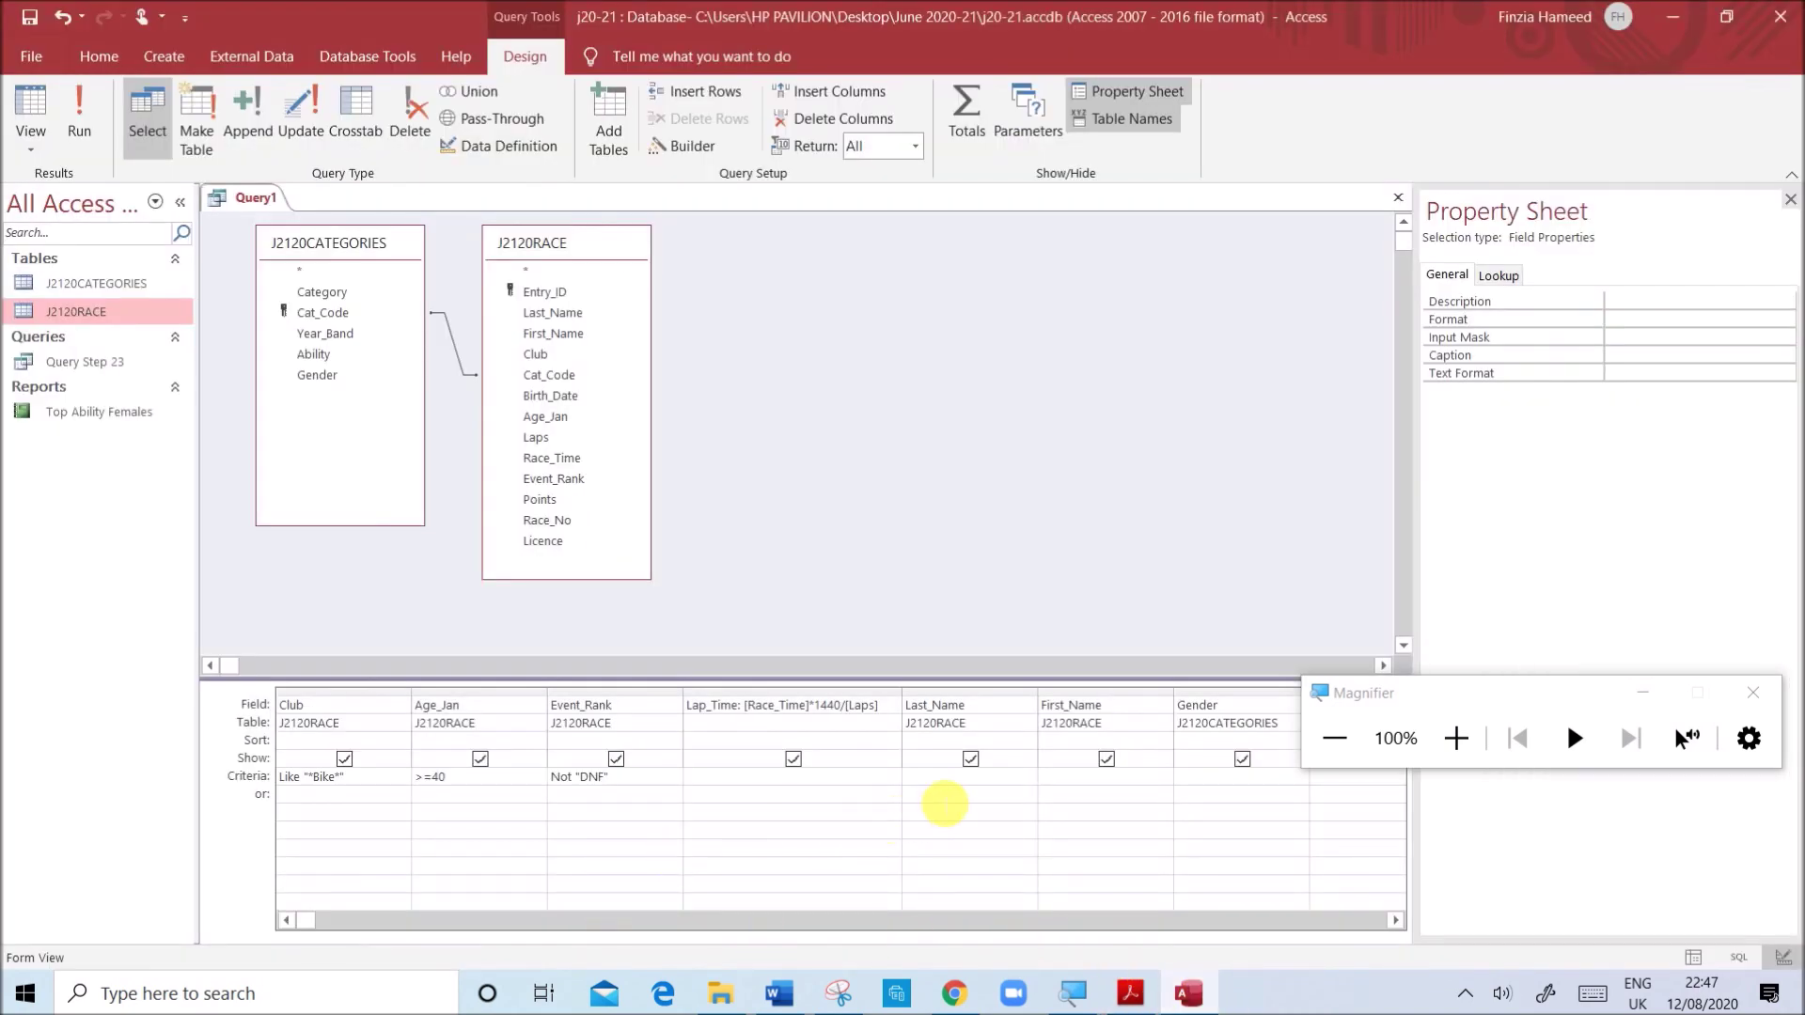
- Add Licence and Race_Time to the grid, then reread the field-order, sorting and title requirements
click(532, 545)
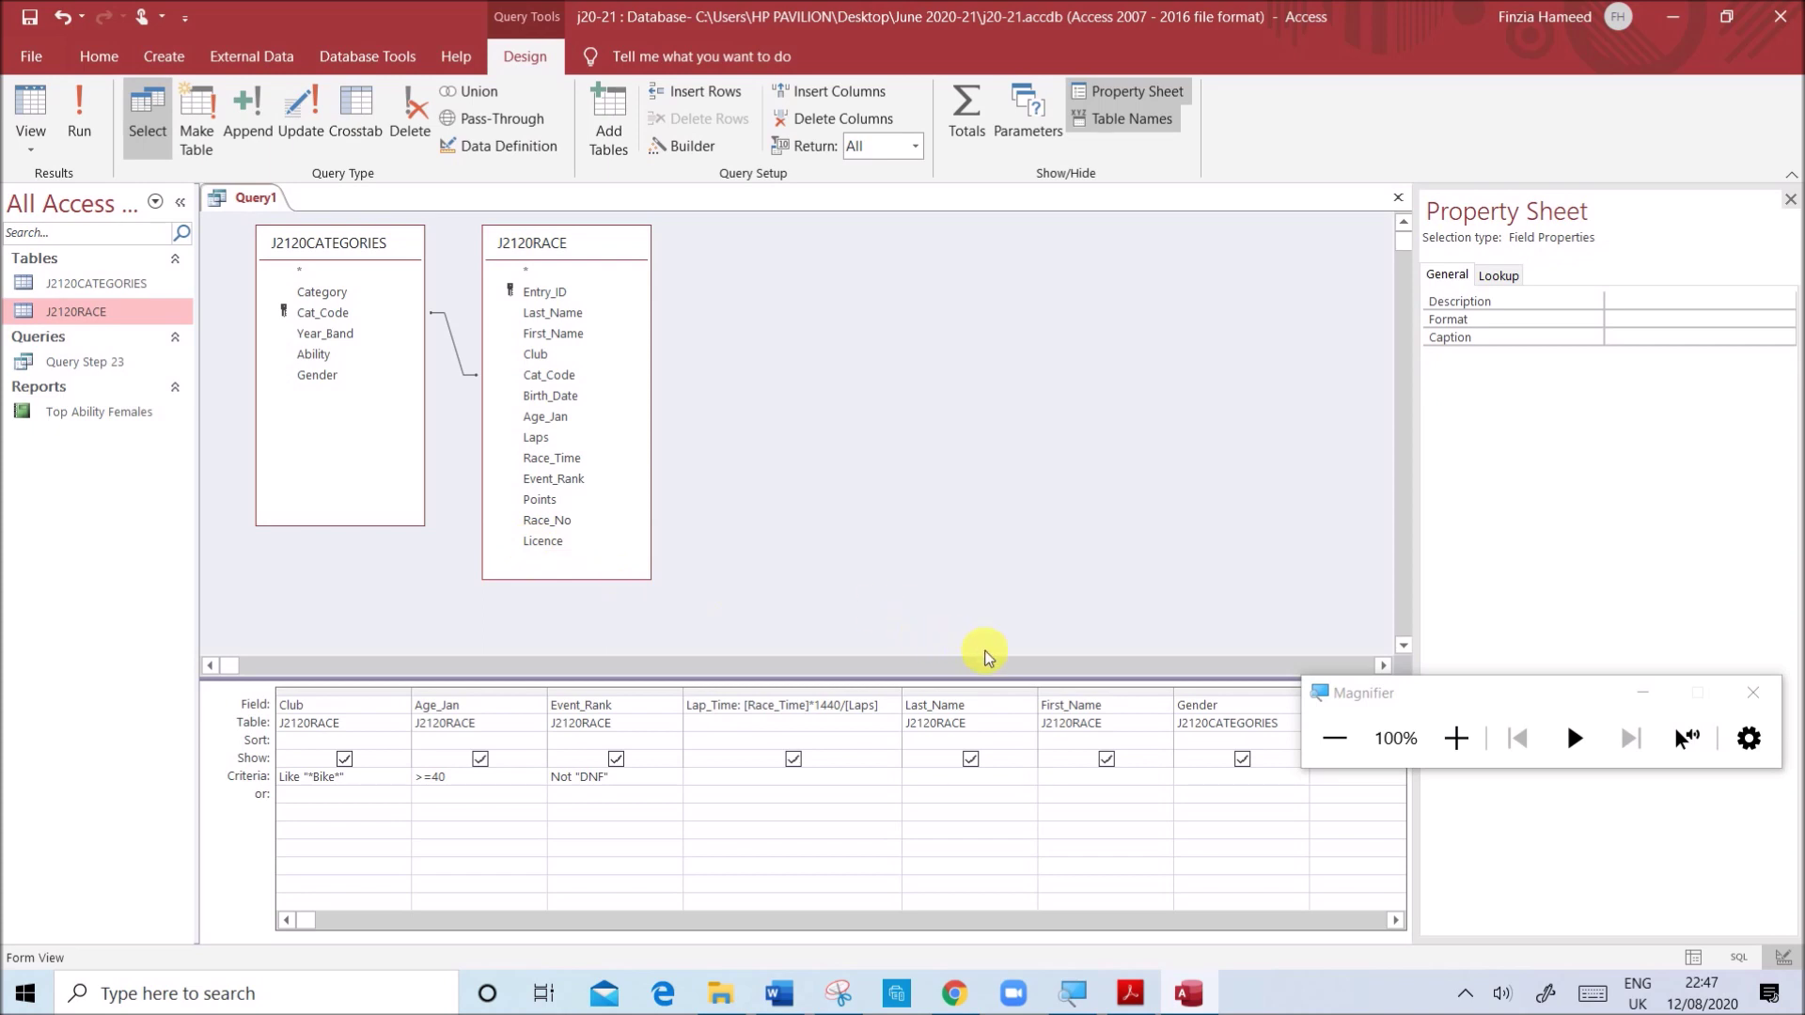
drag(1371, 711, 1422, 892)
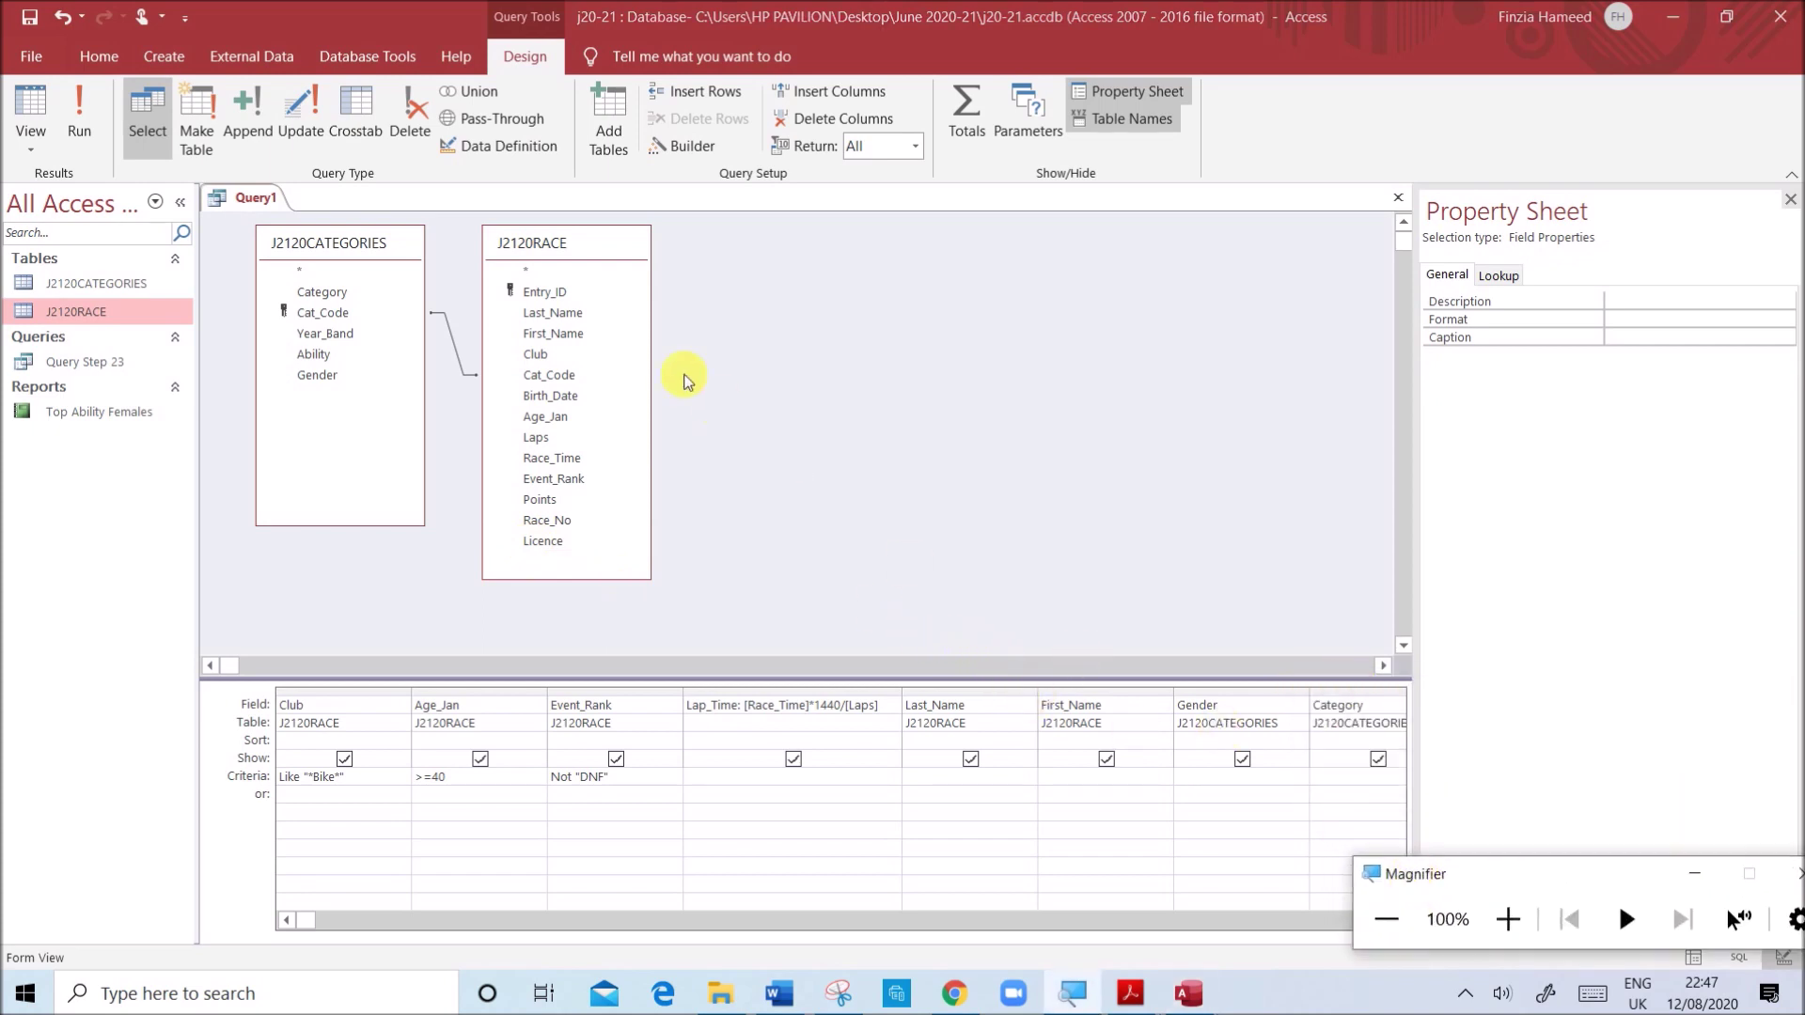
click(570, 459)
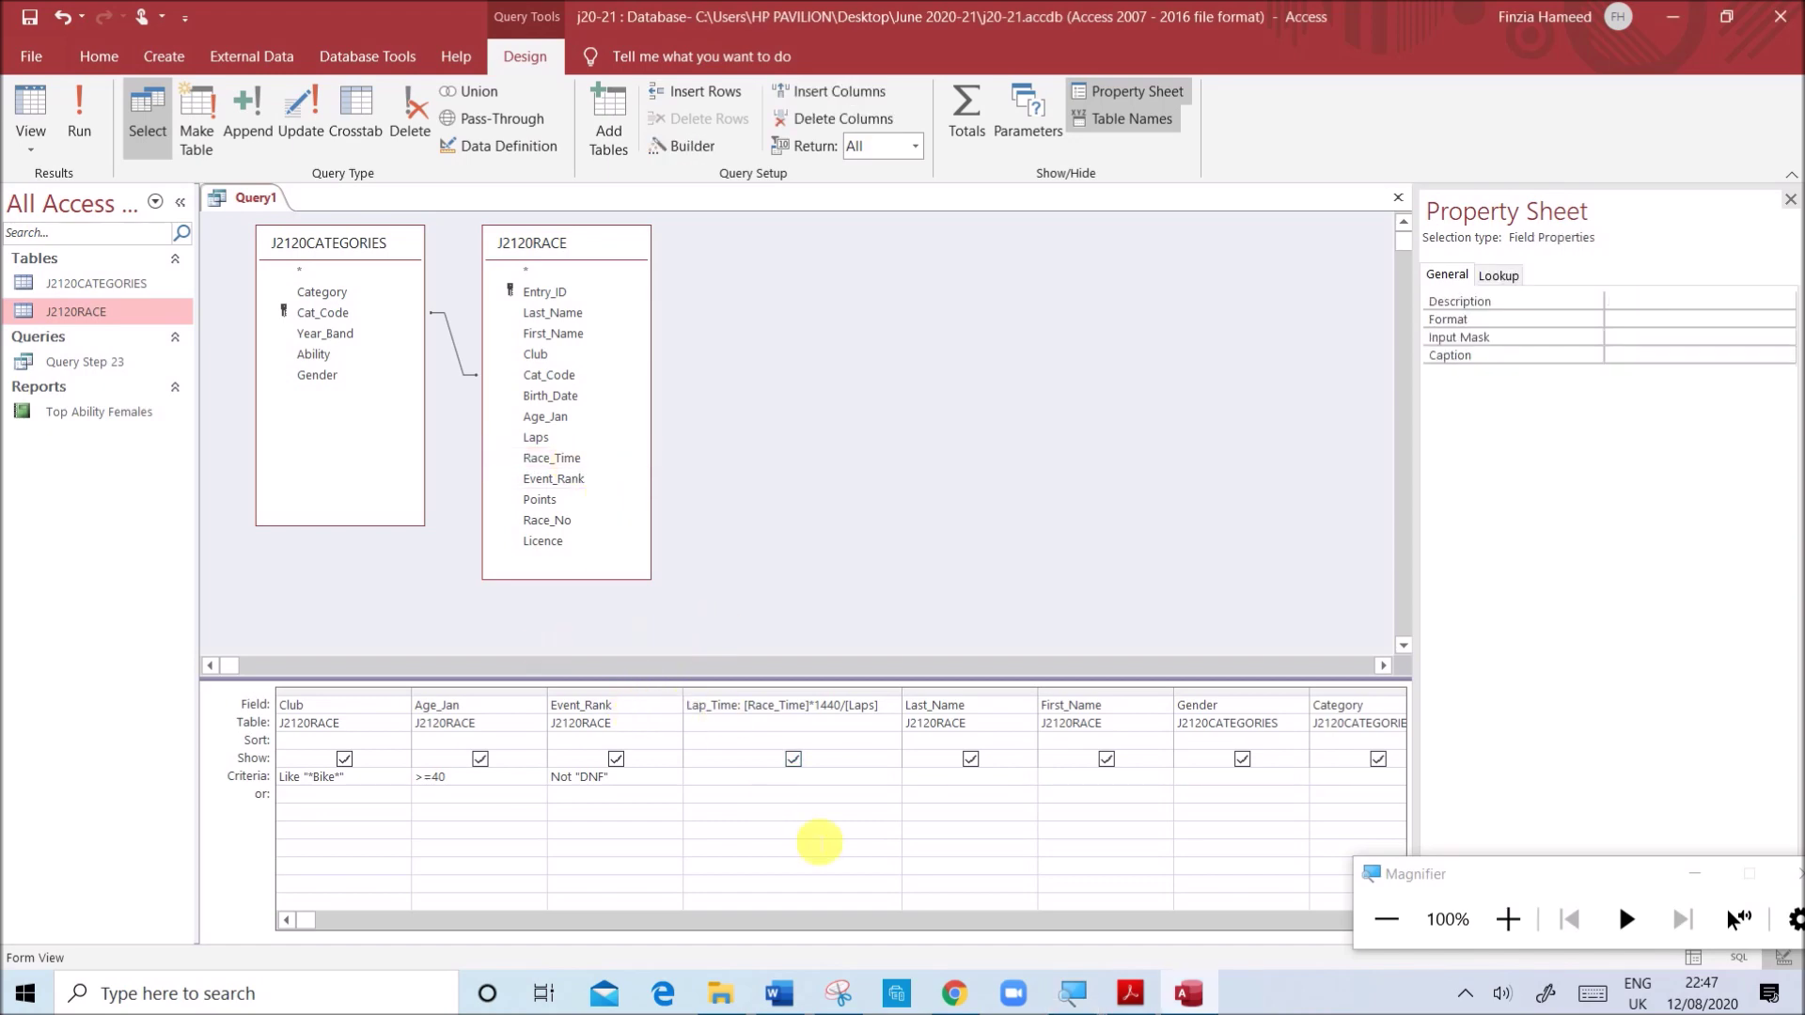
click(1133, 920)
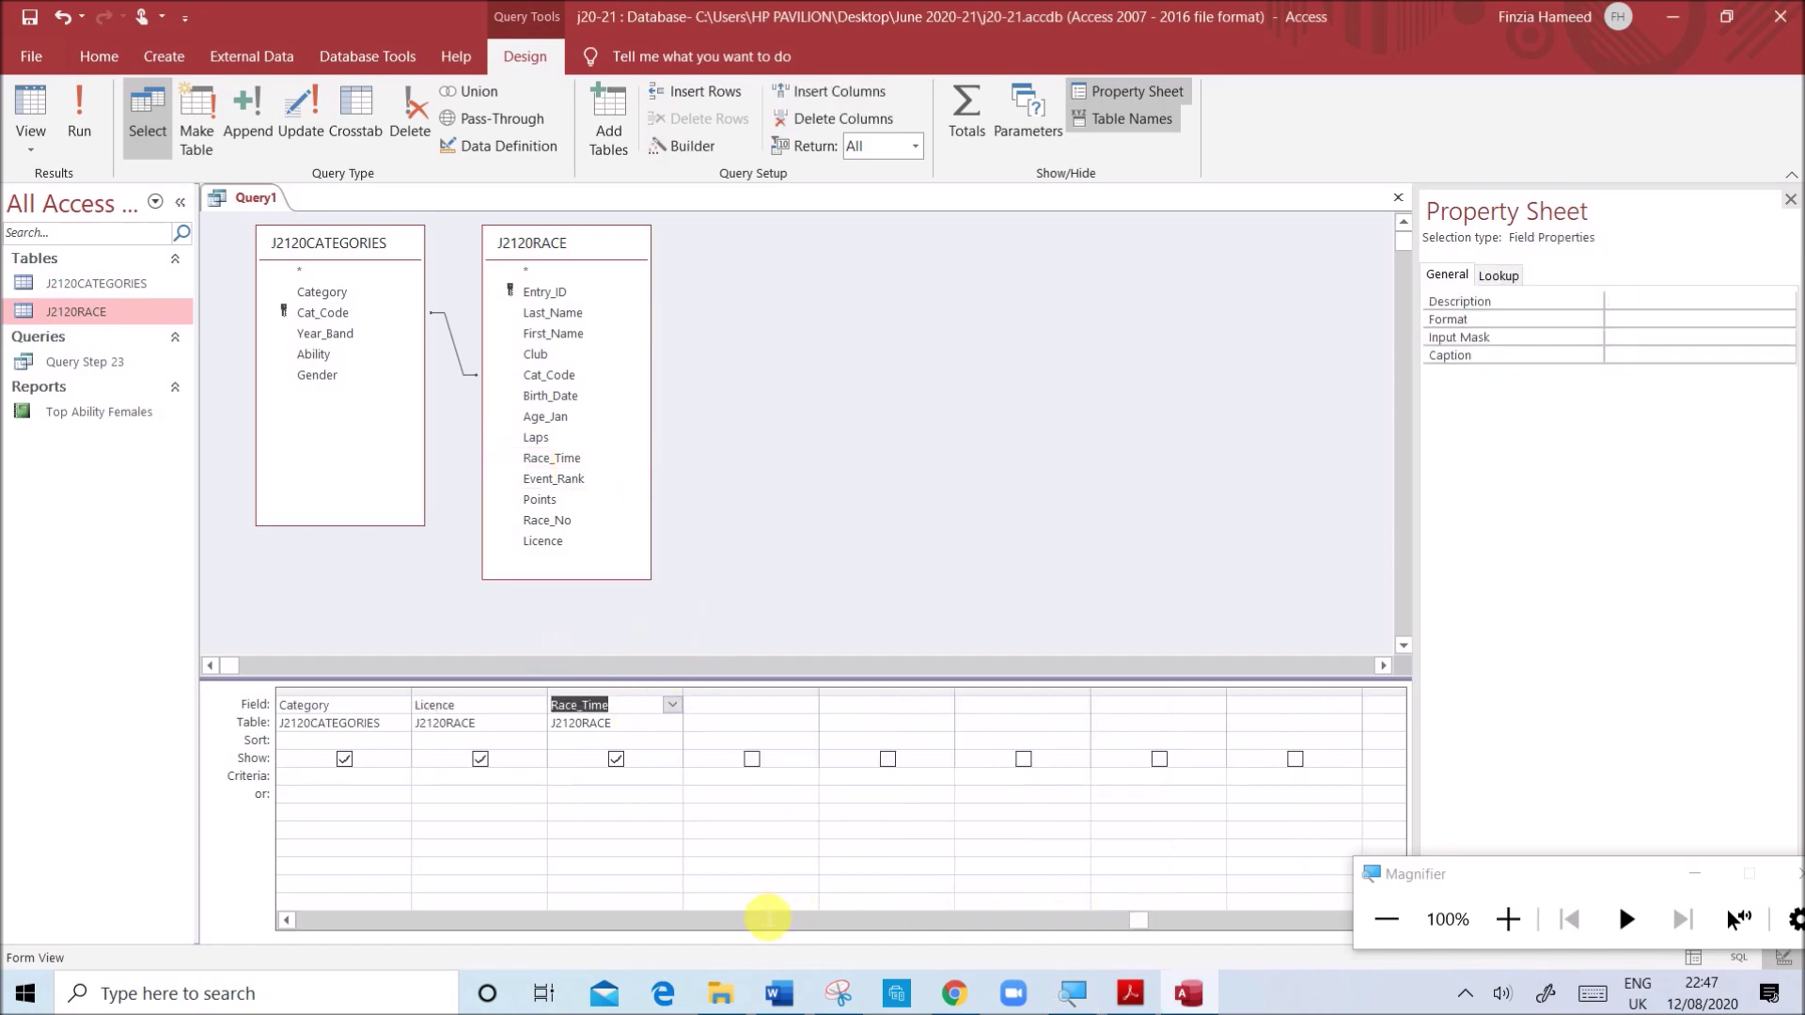
click(1127, 989)
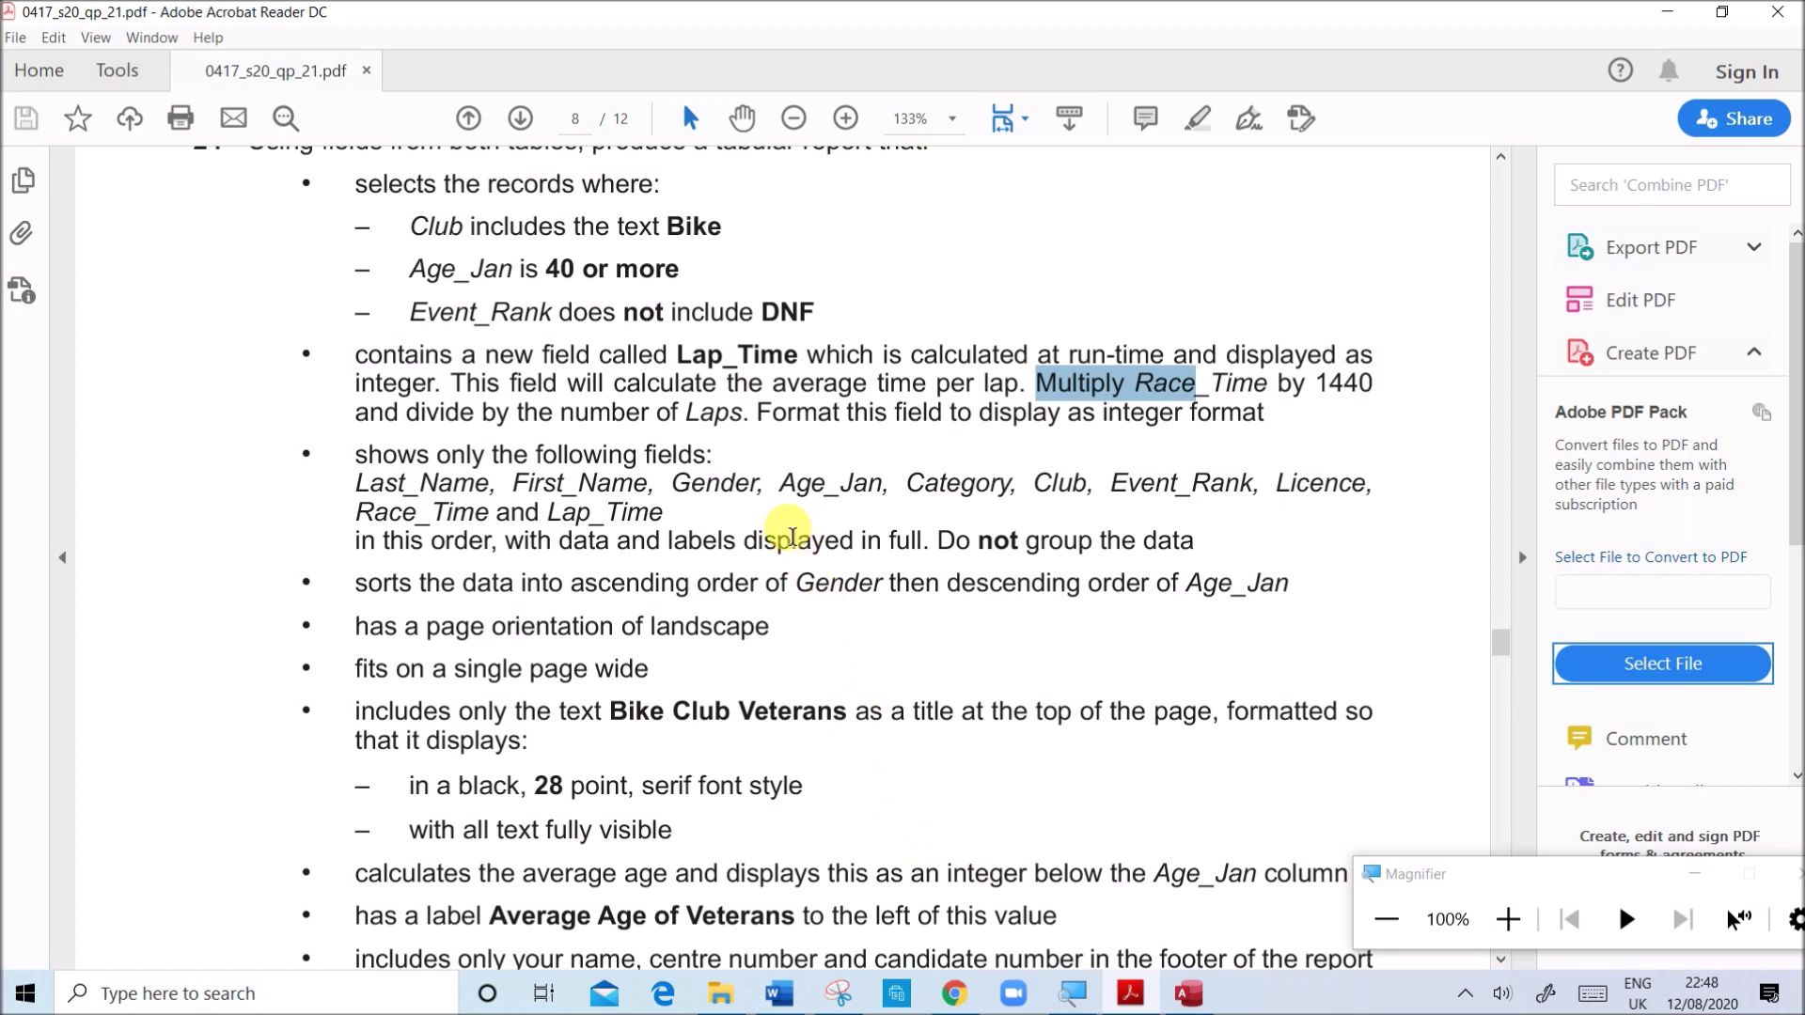
drag(357, 550, 489, 544)
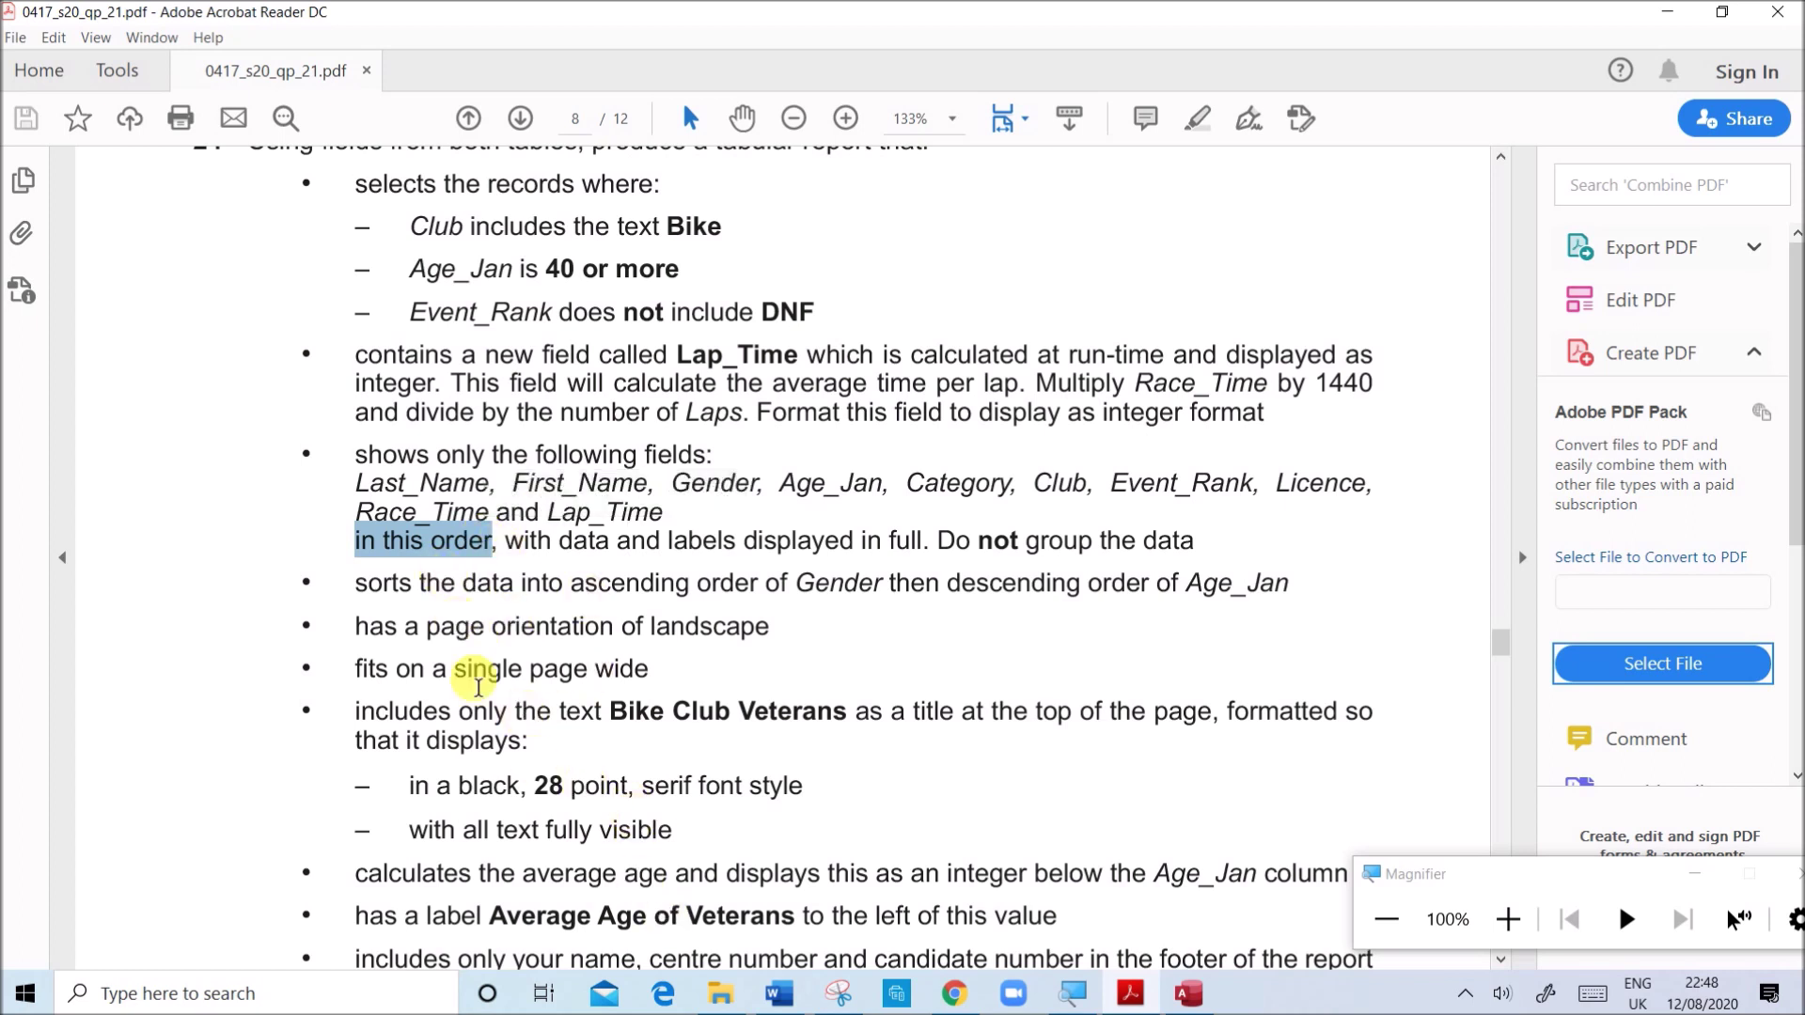
drag(357, 585, 779, 855)
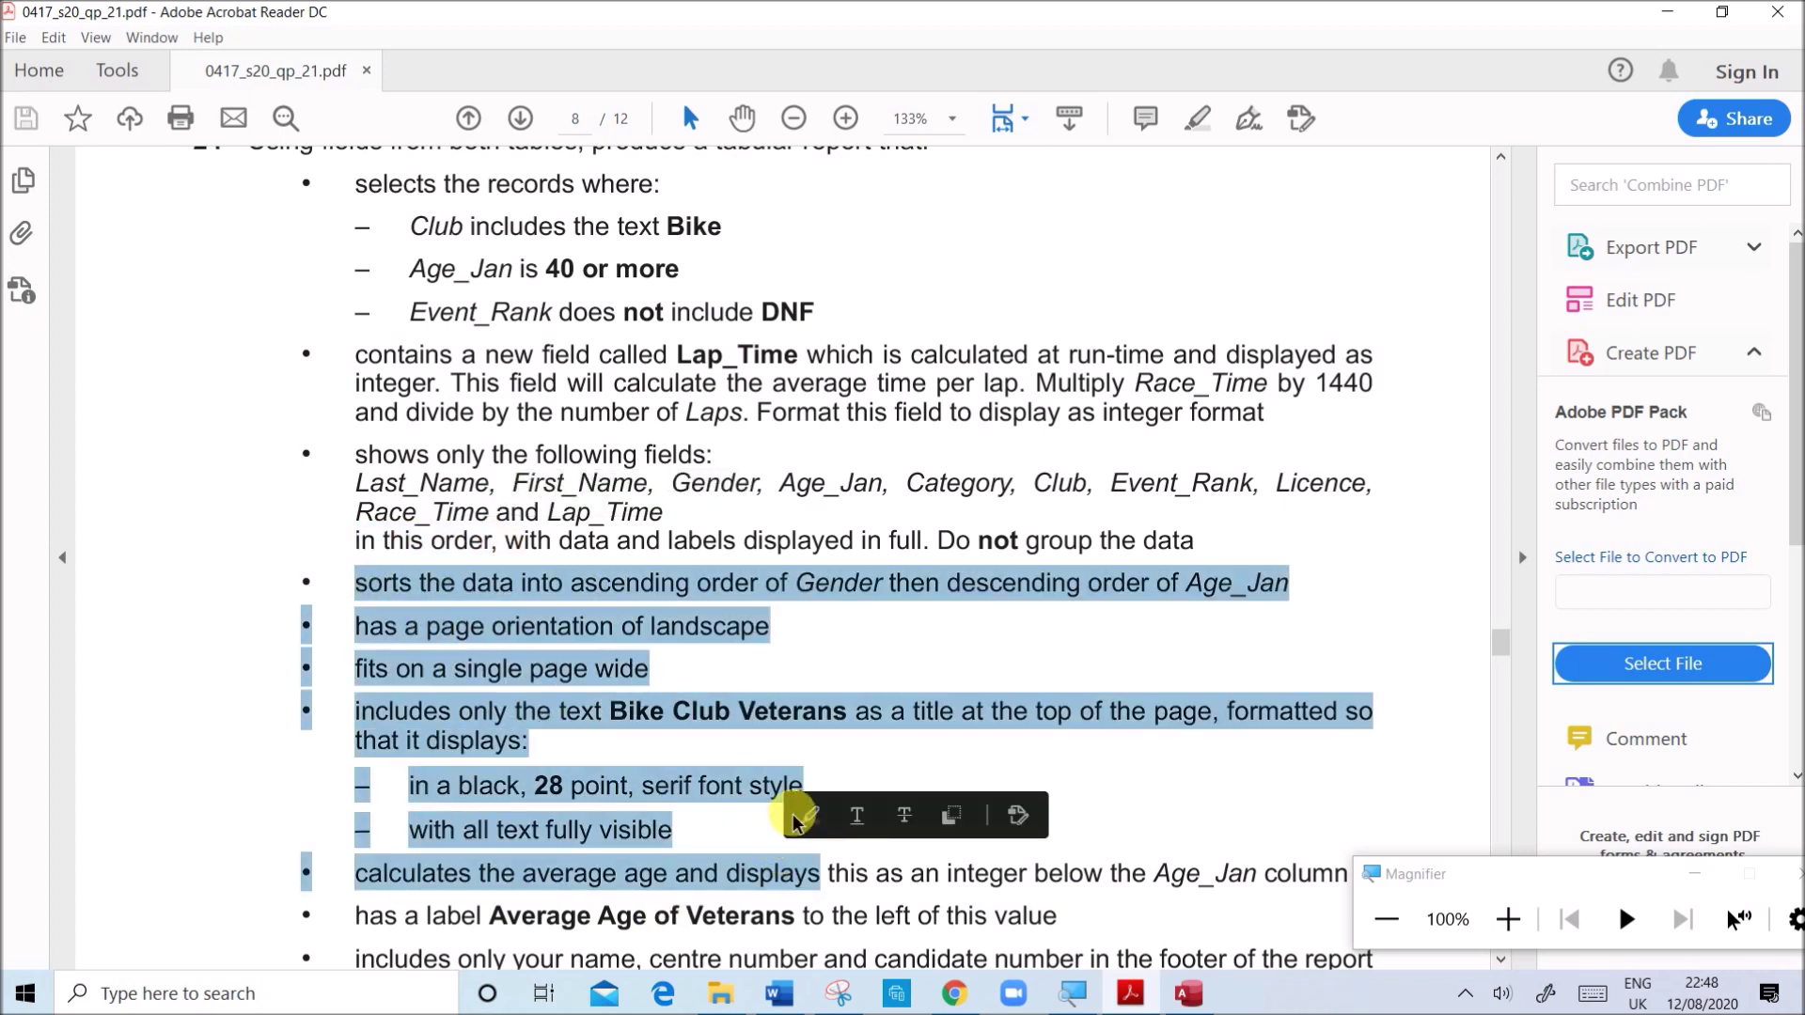
click(1189, 993)
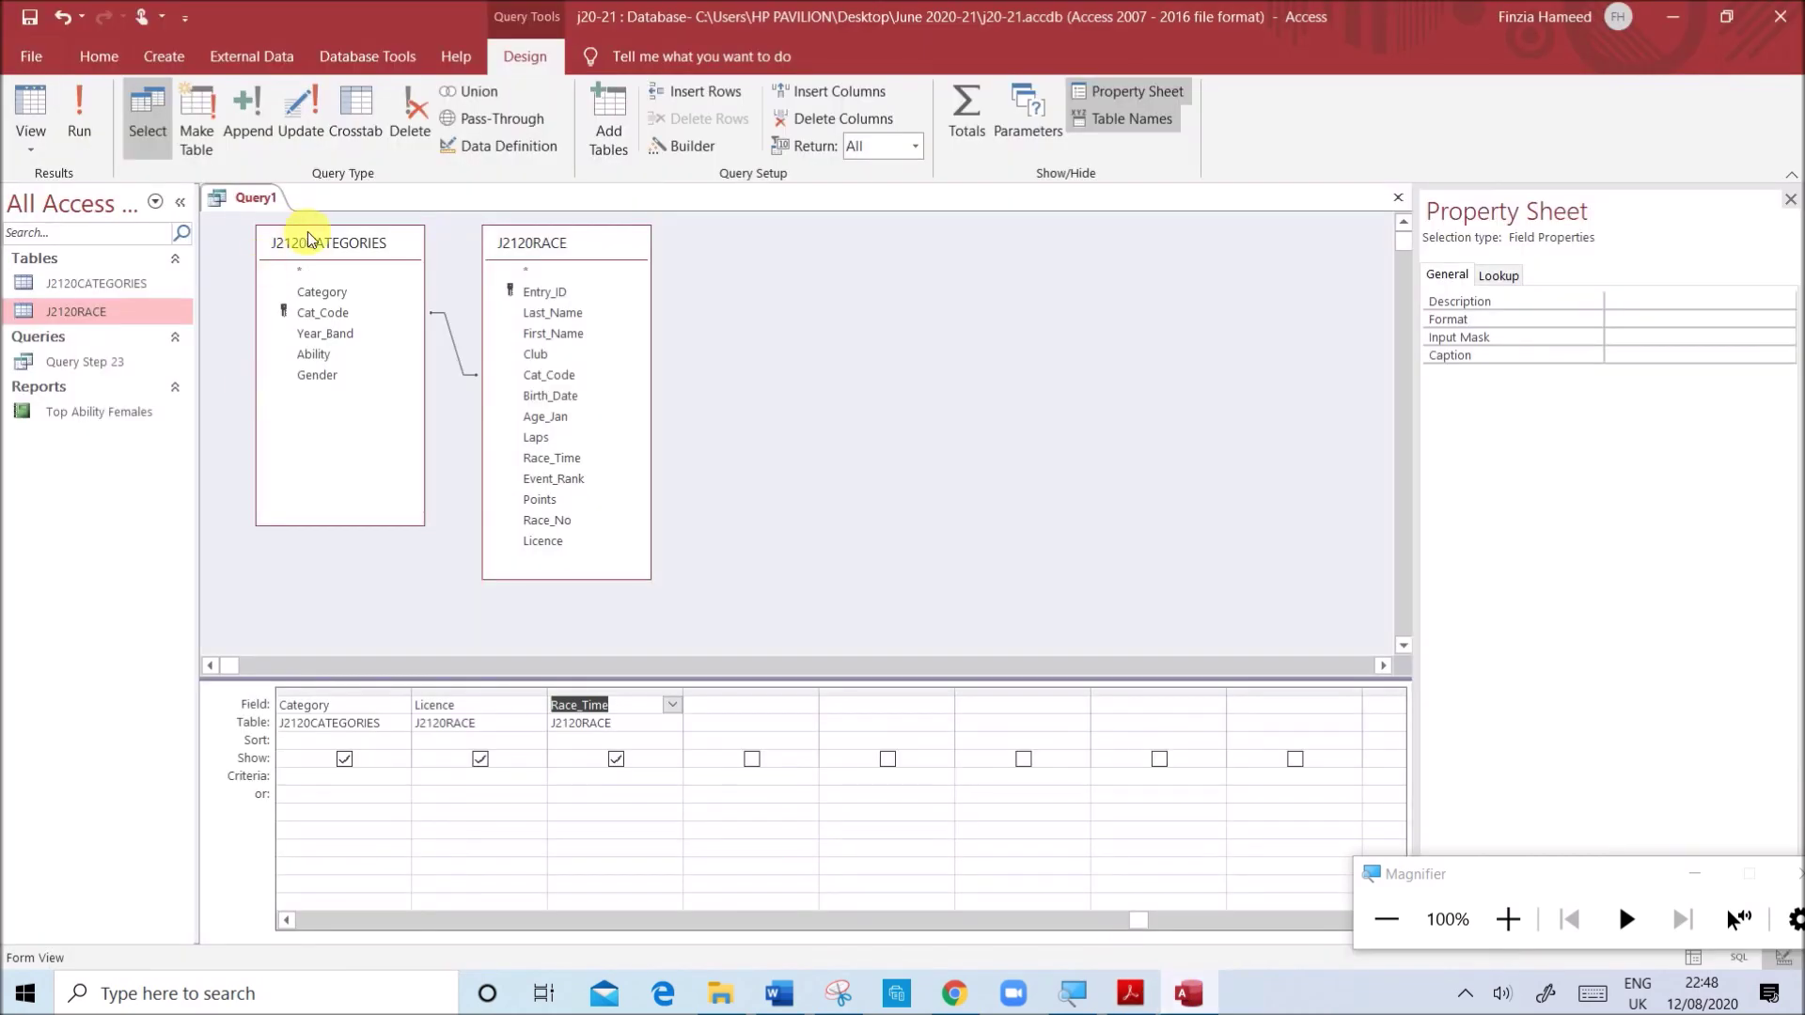
- Save the query as 'Query2 Step 24'
right_click(265, 197)
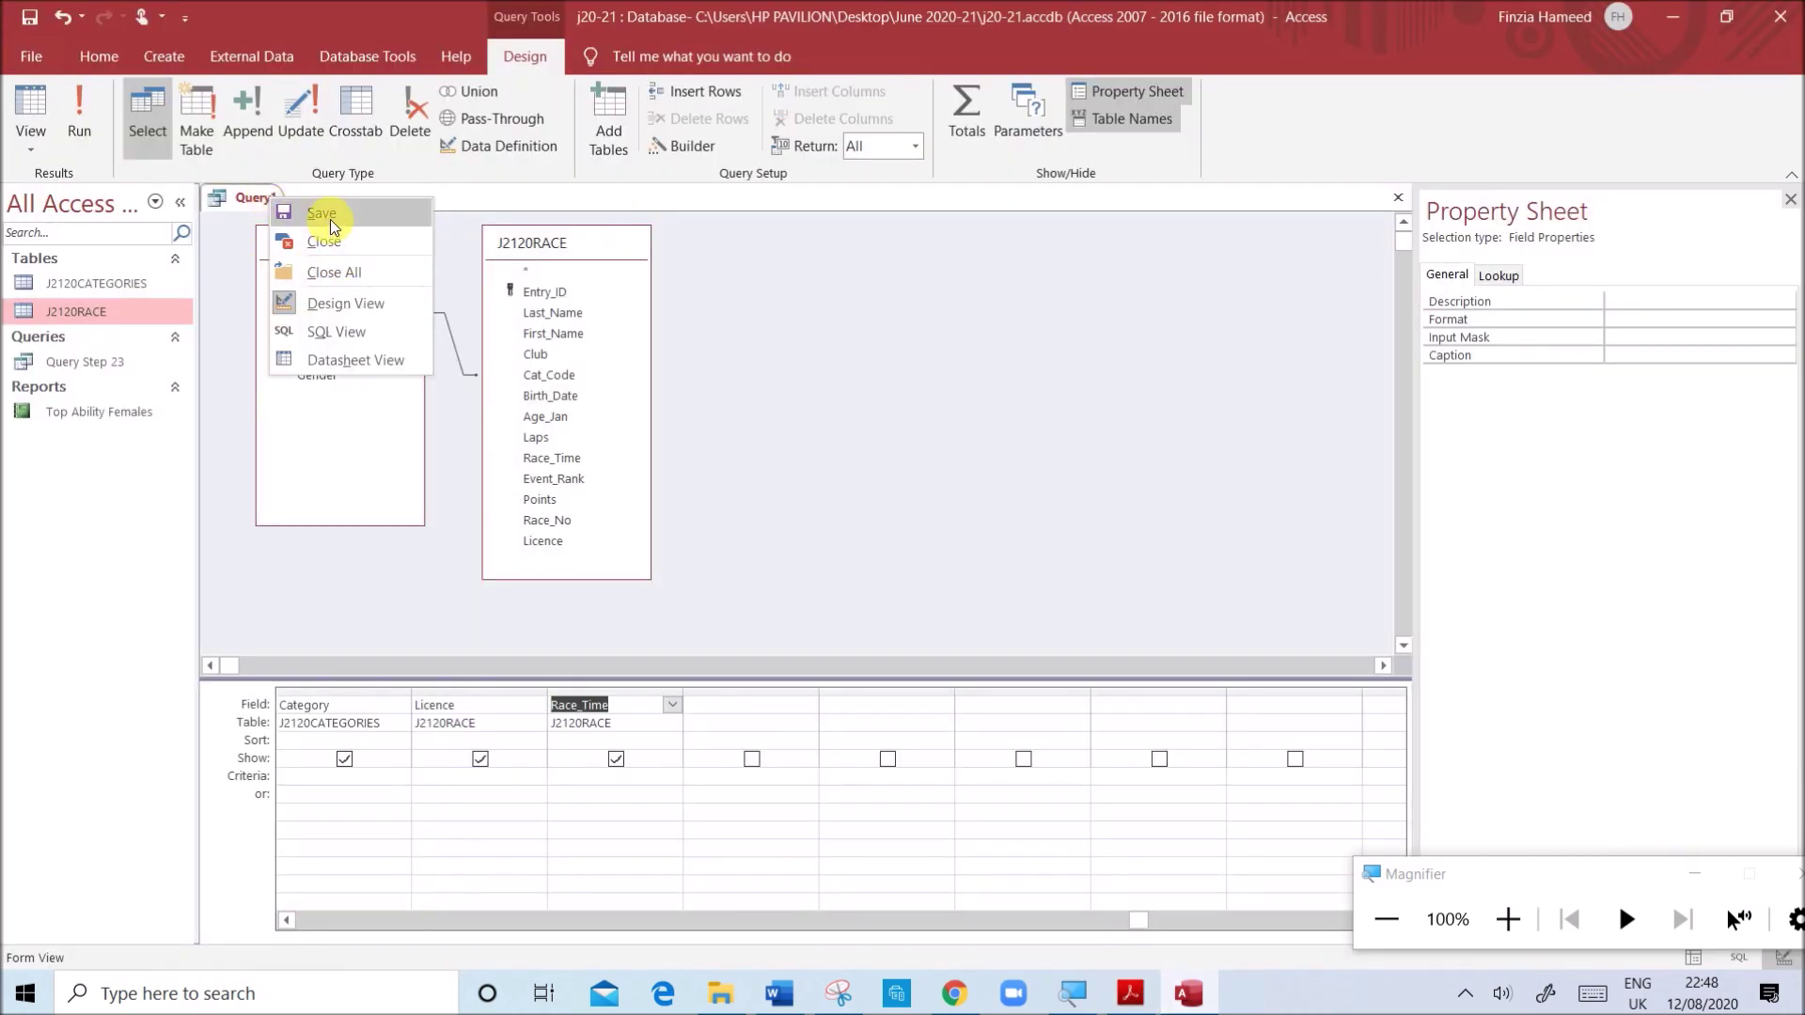
click(321, 214)
click(1129, 993)
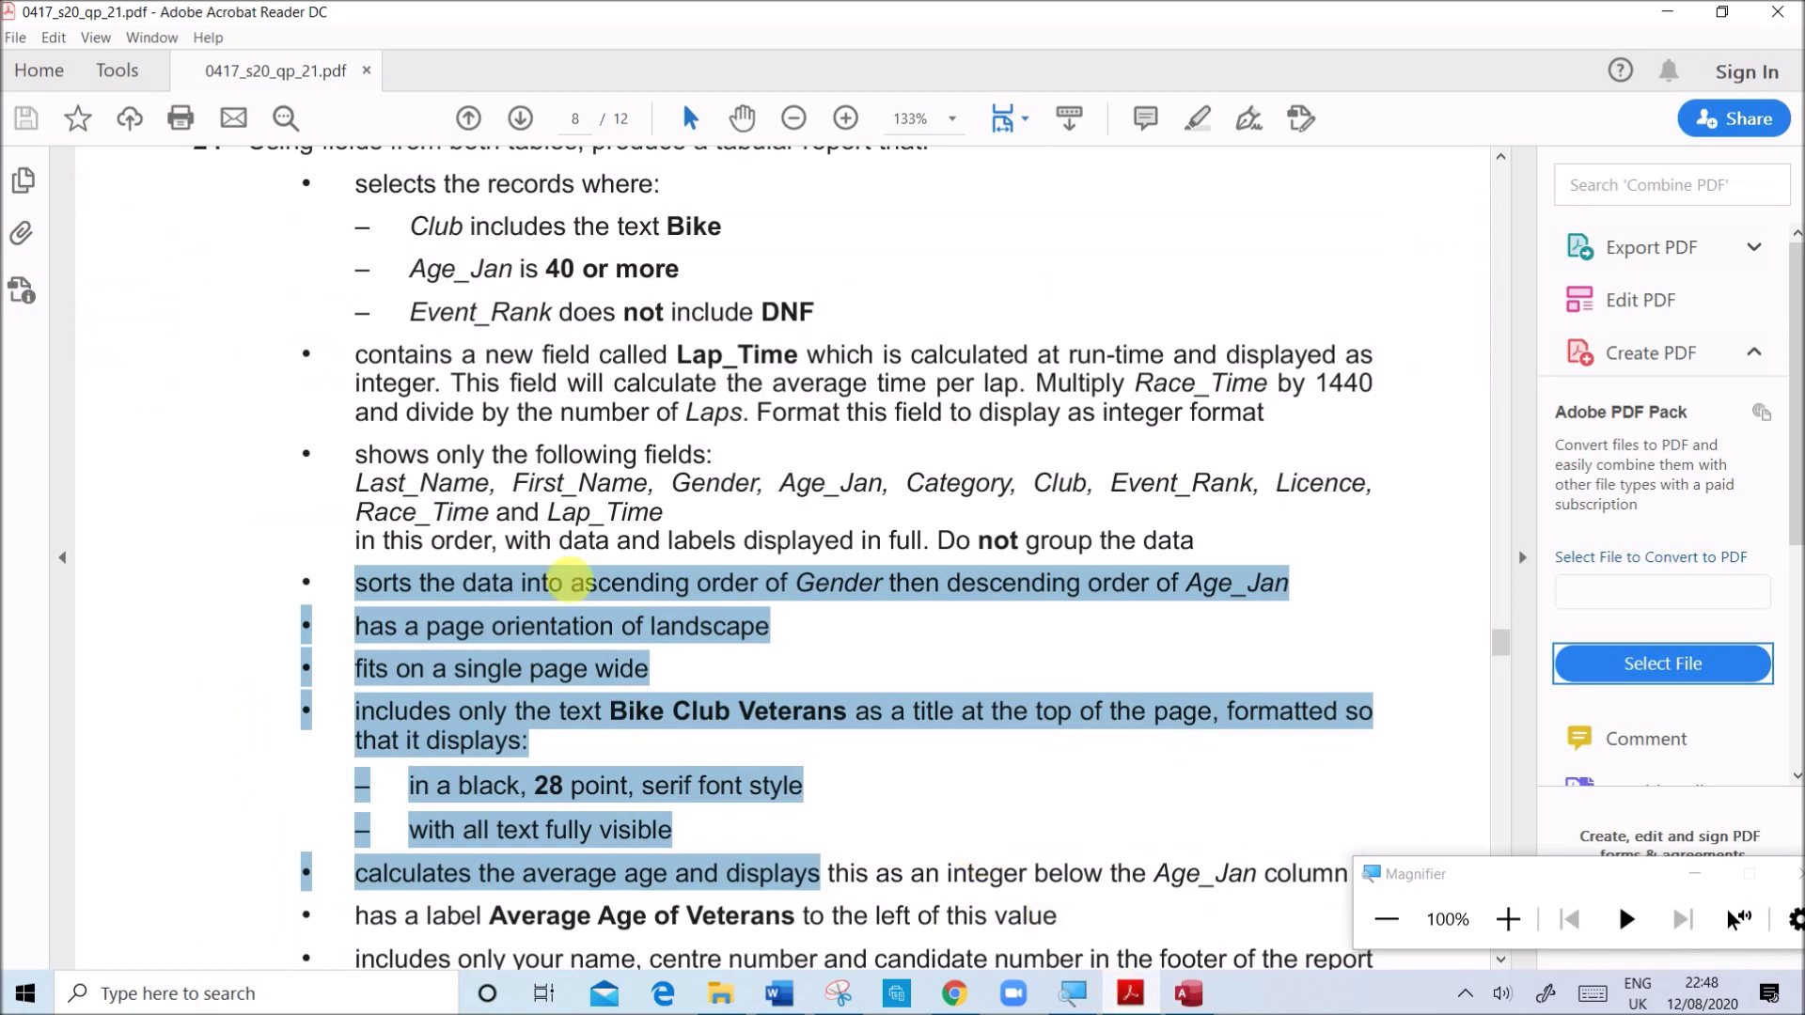
scroll(271, 470, up, 2)
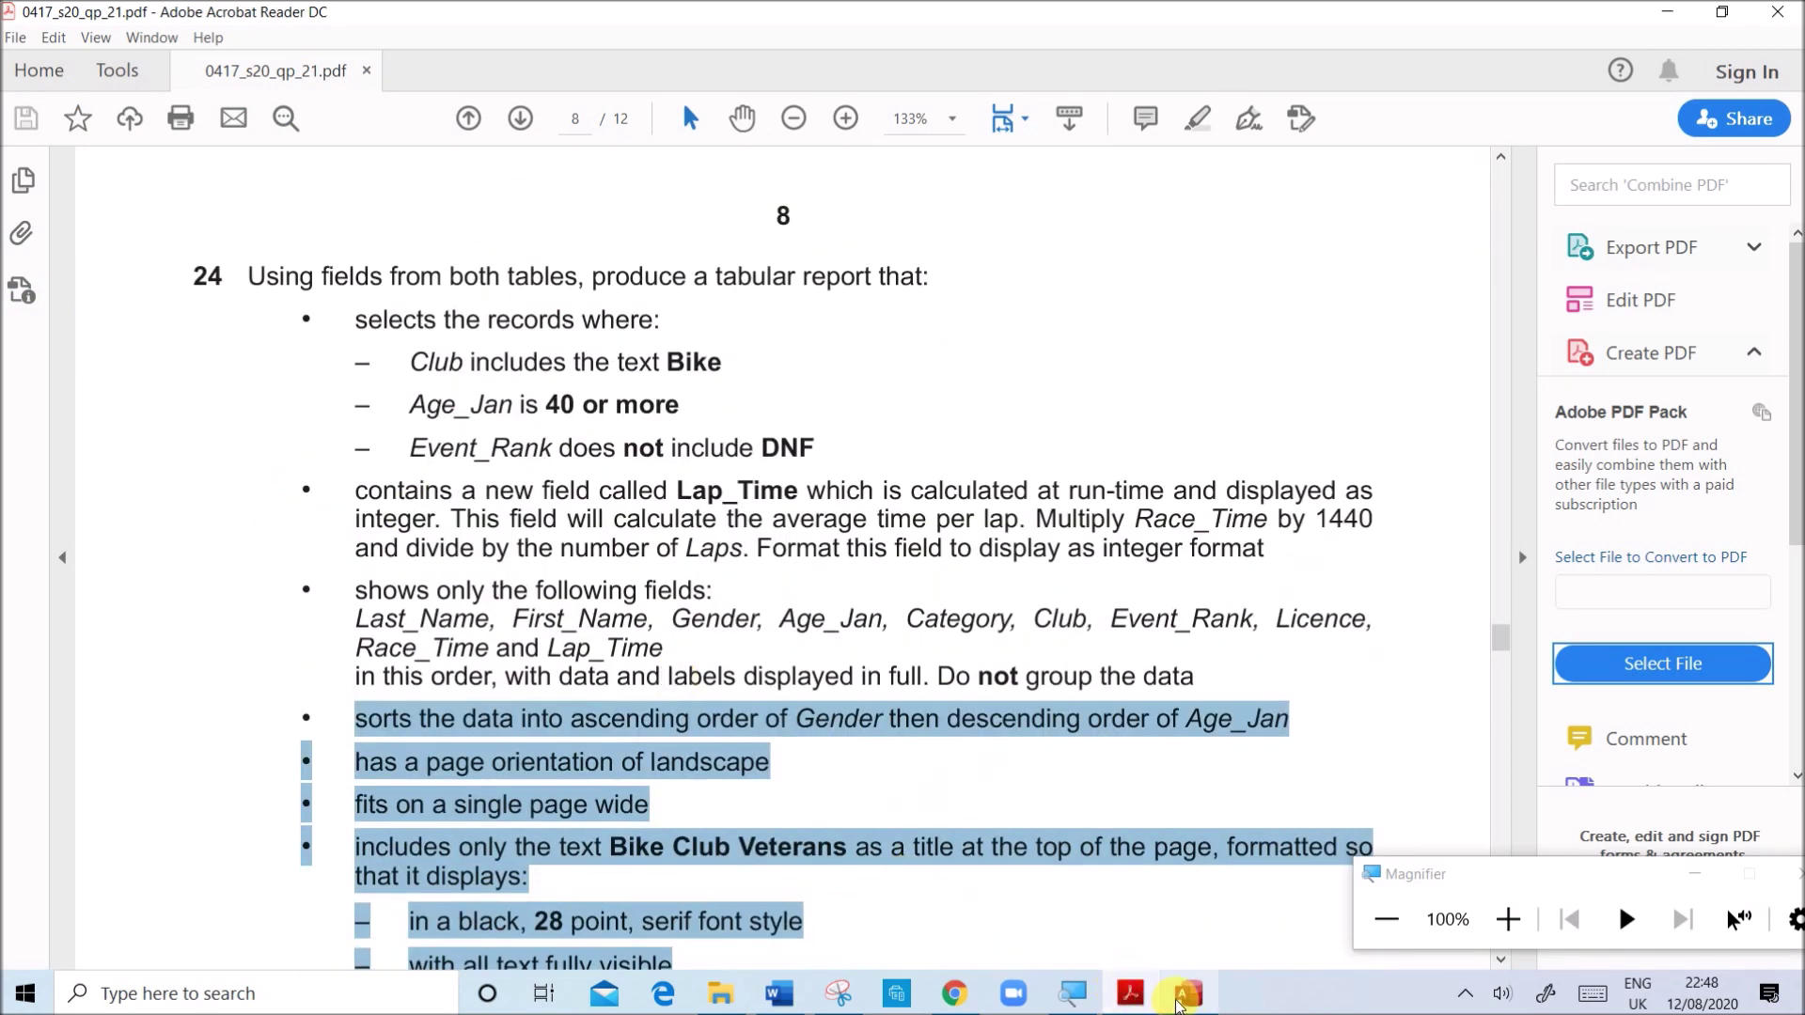
click(1188, 993)
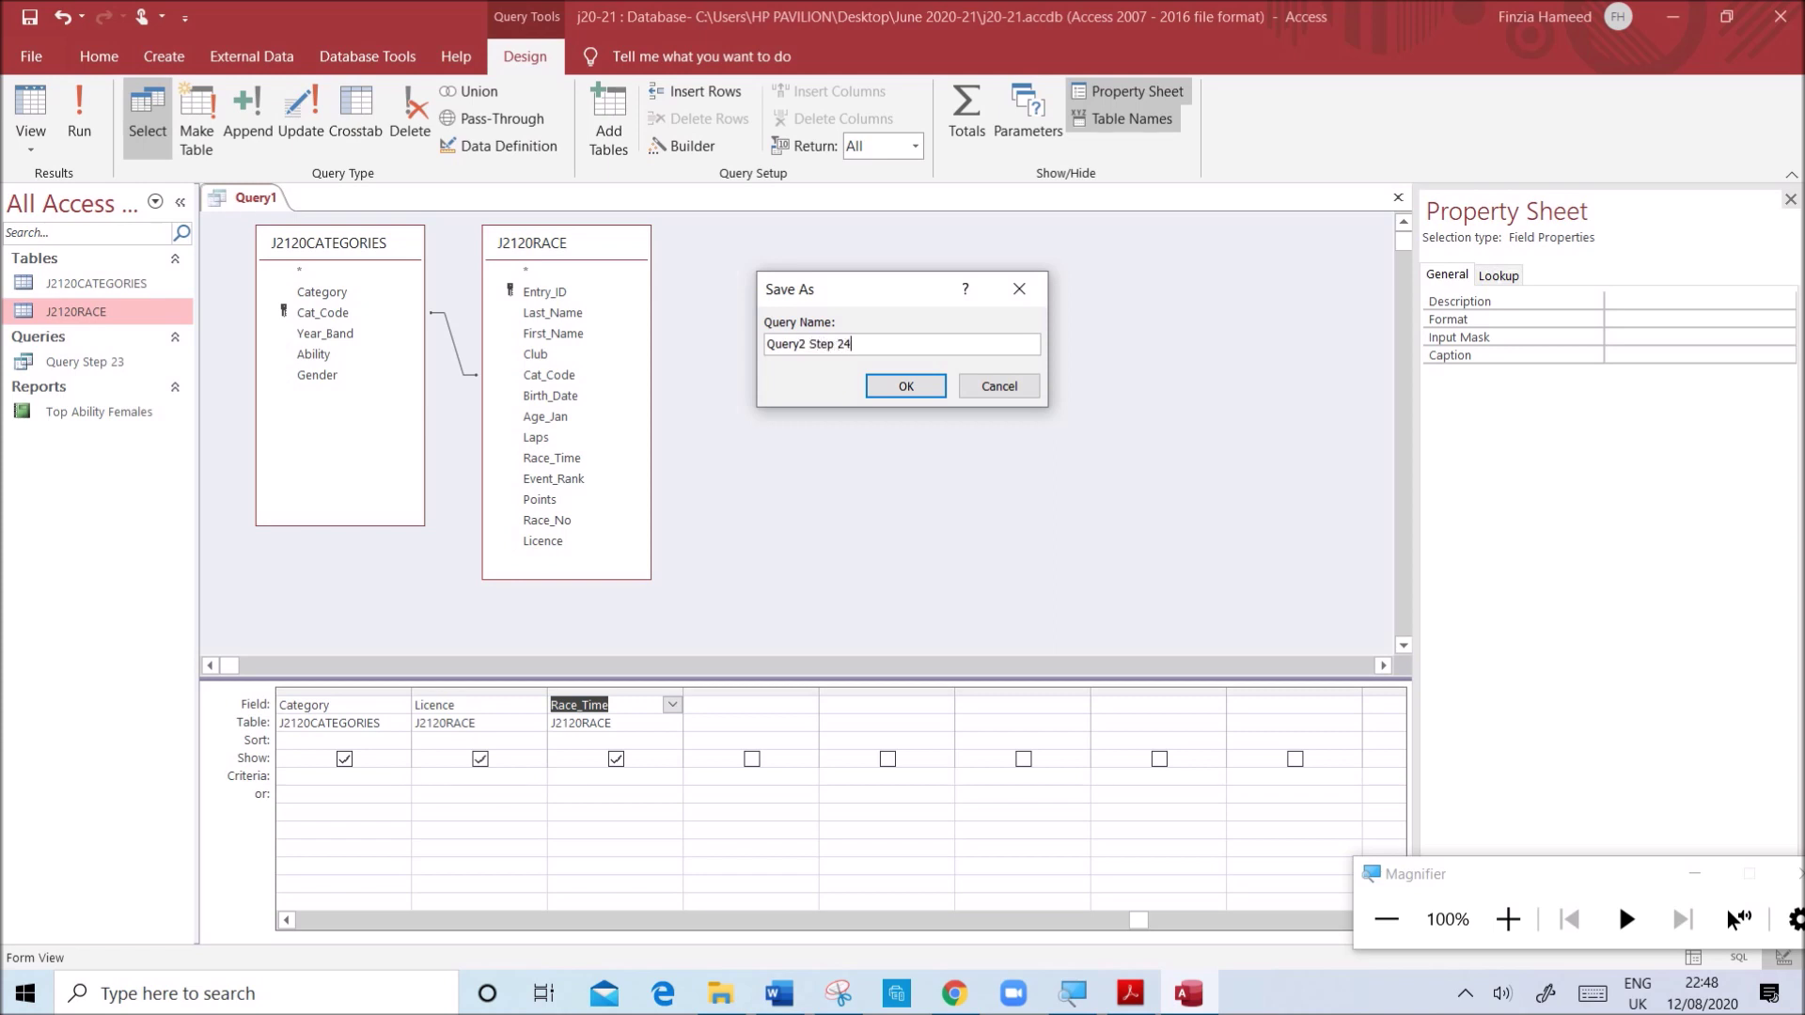
click(906, 386)
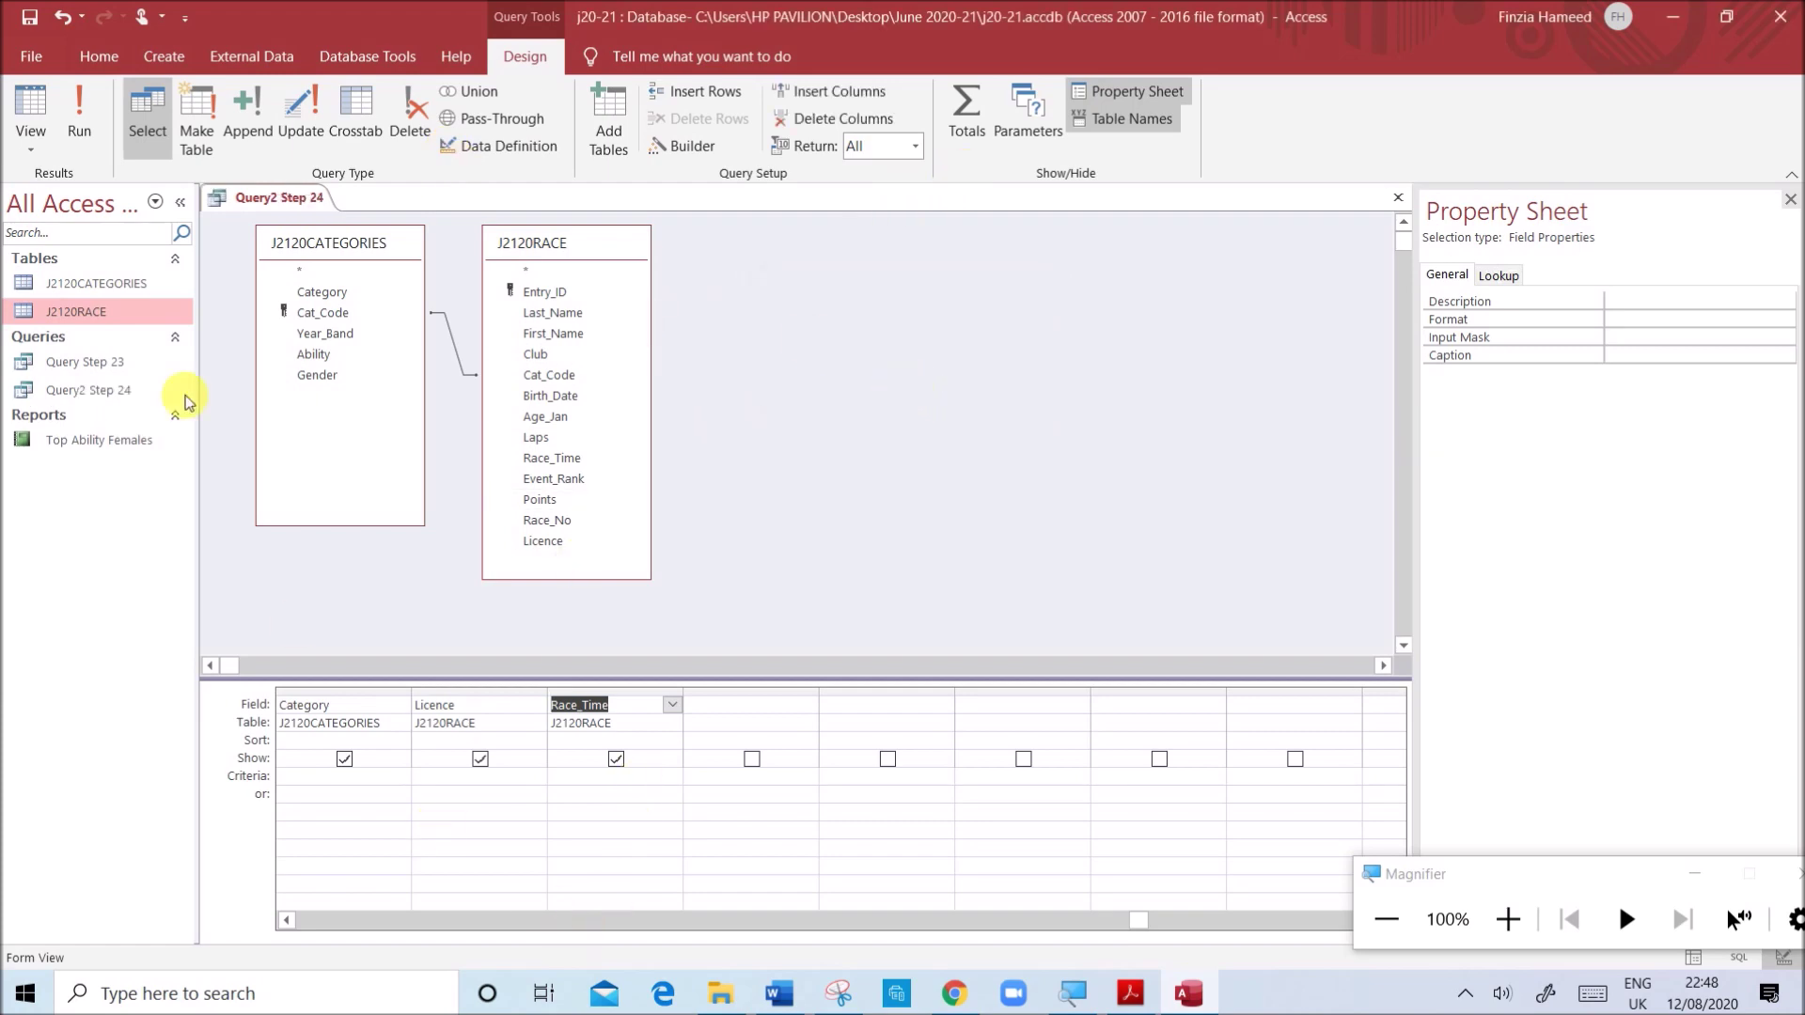
- Run Query2 Step 24 to list its 41 records and save it again
click(79, 121)
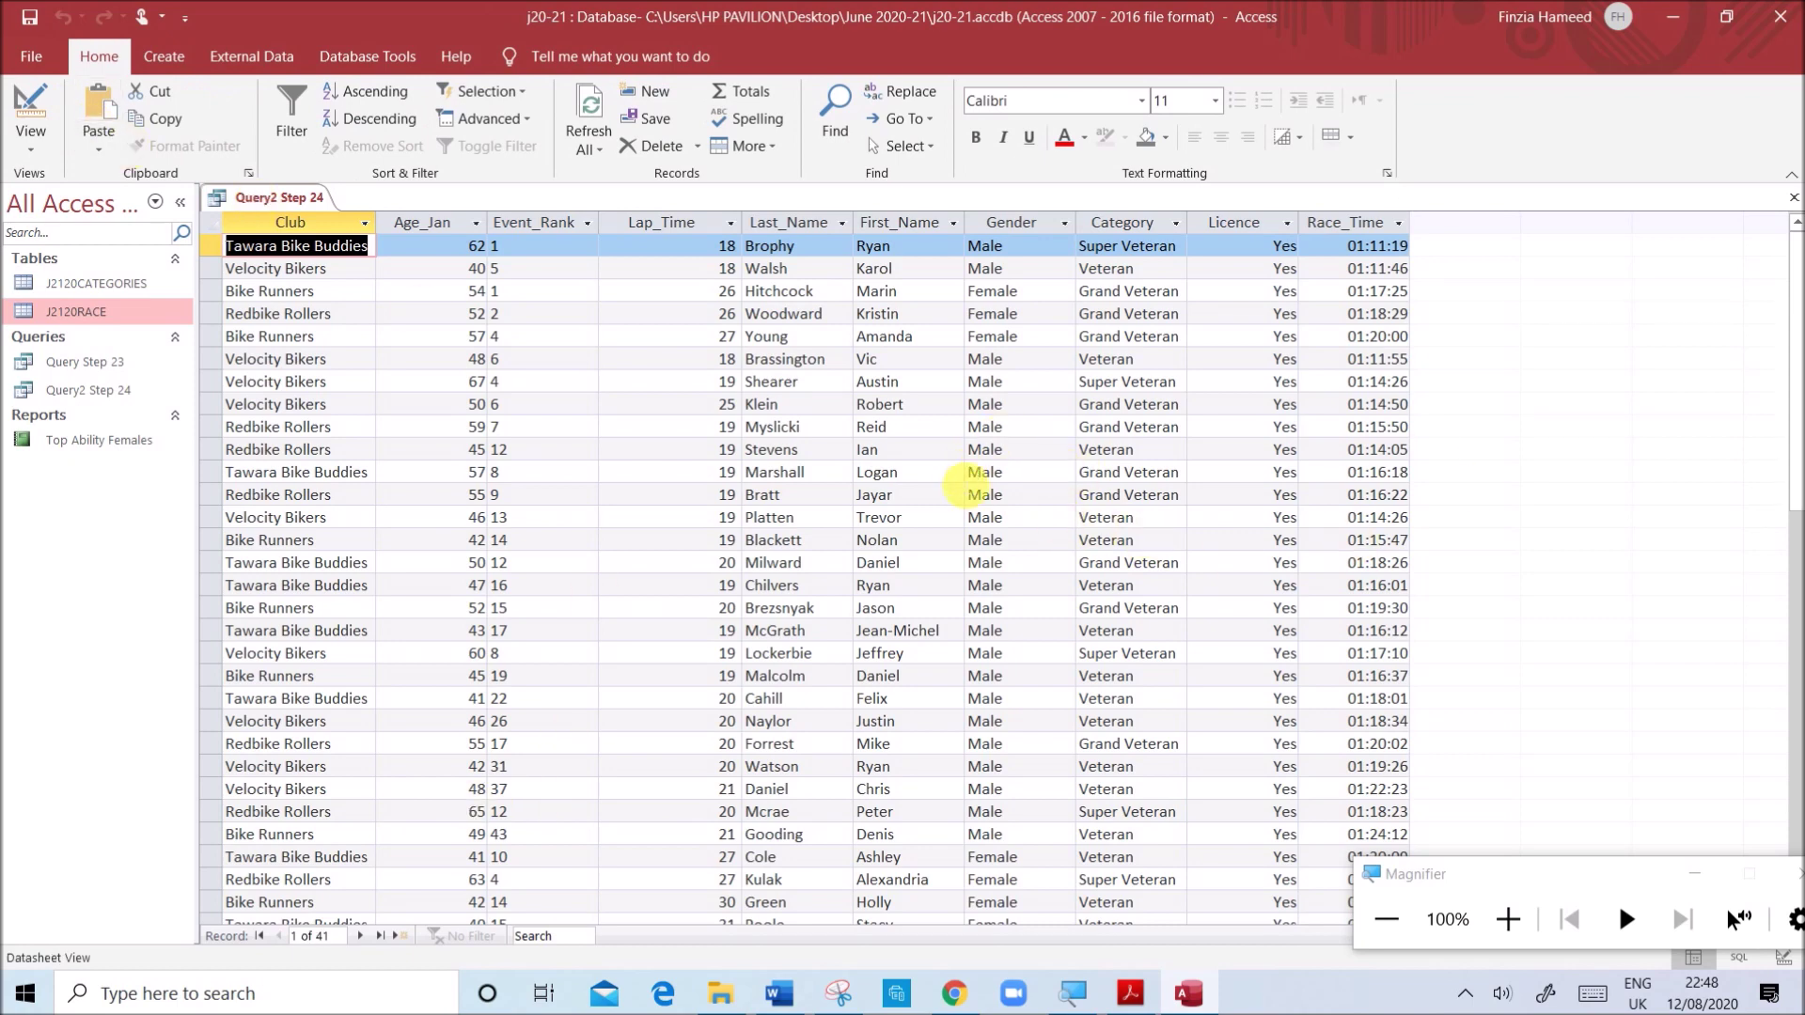
right_click(300, 198)
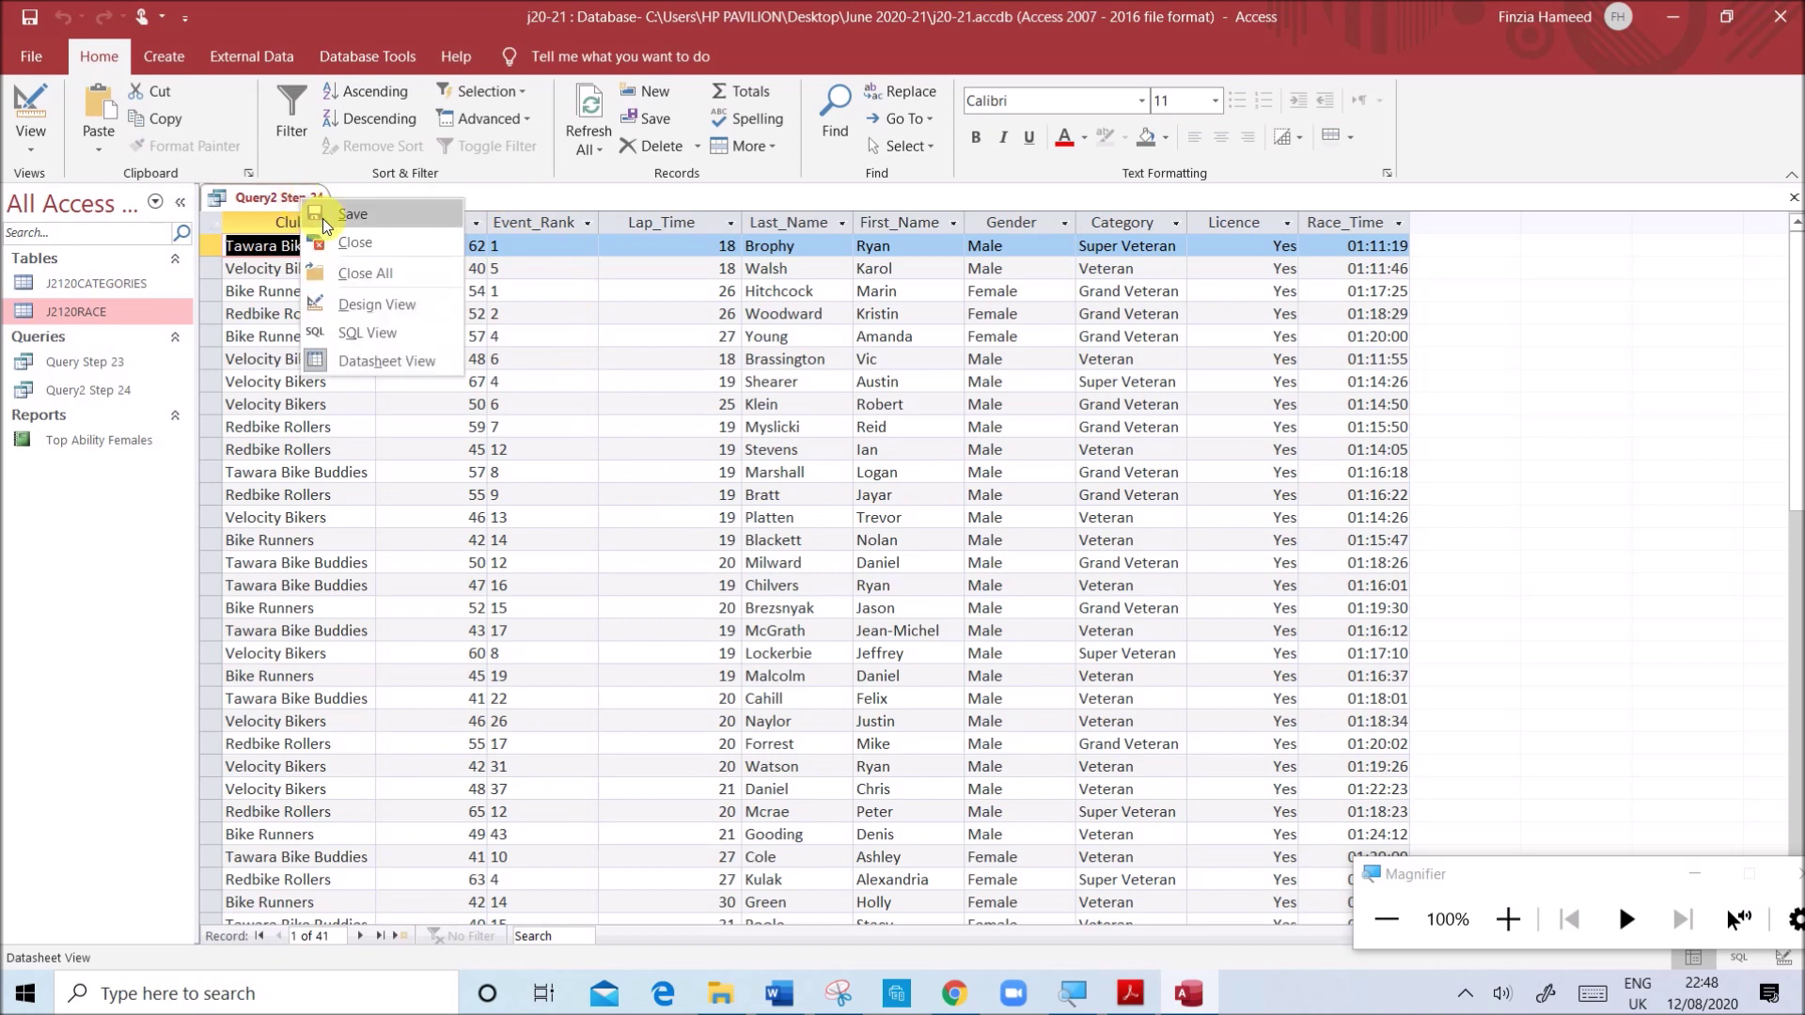
click(324, 218)
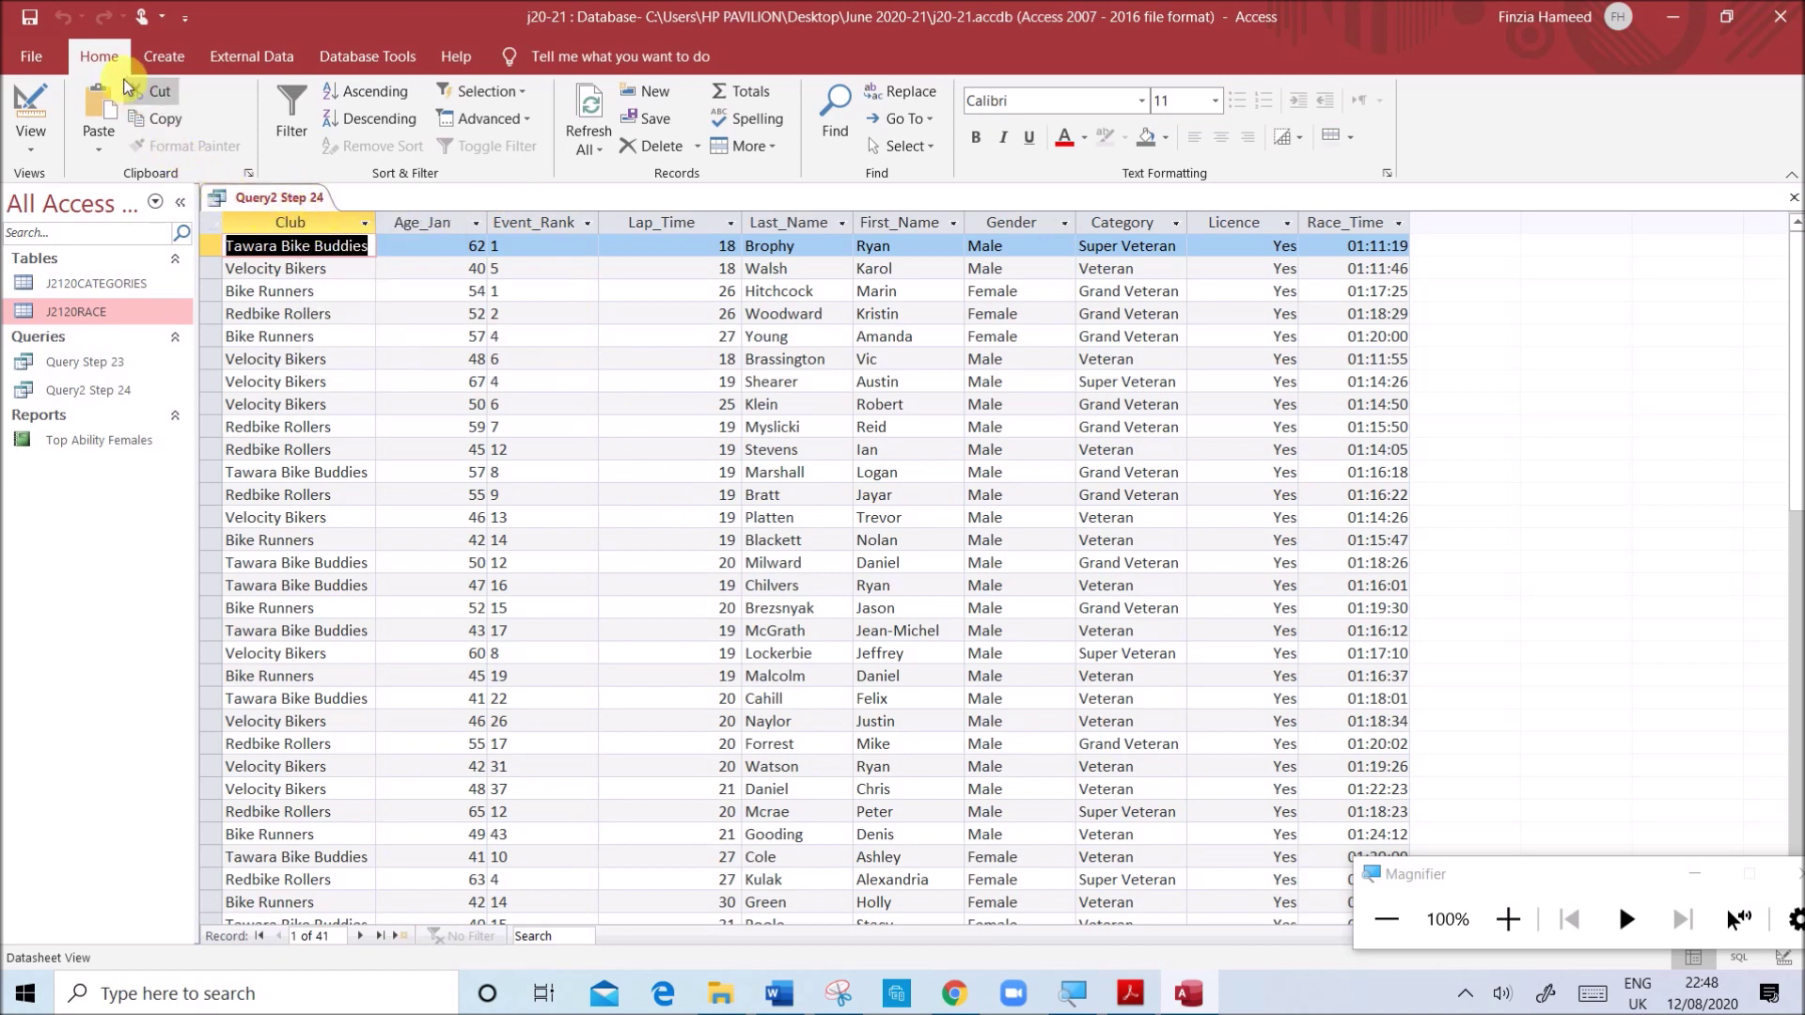
click(161, 56)
- Start the Report Wizard and add First_Name then Last_Name as report fields
click(895, 98)
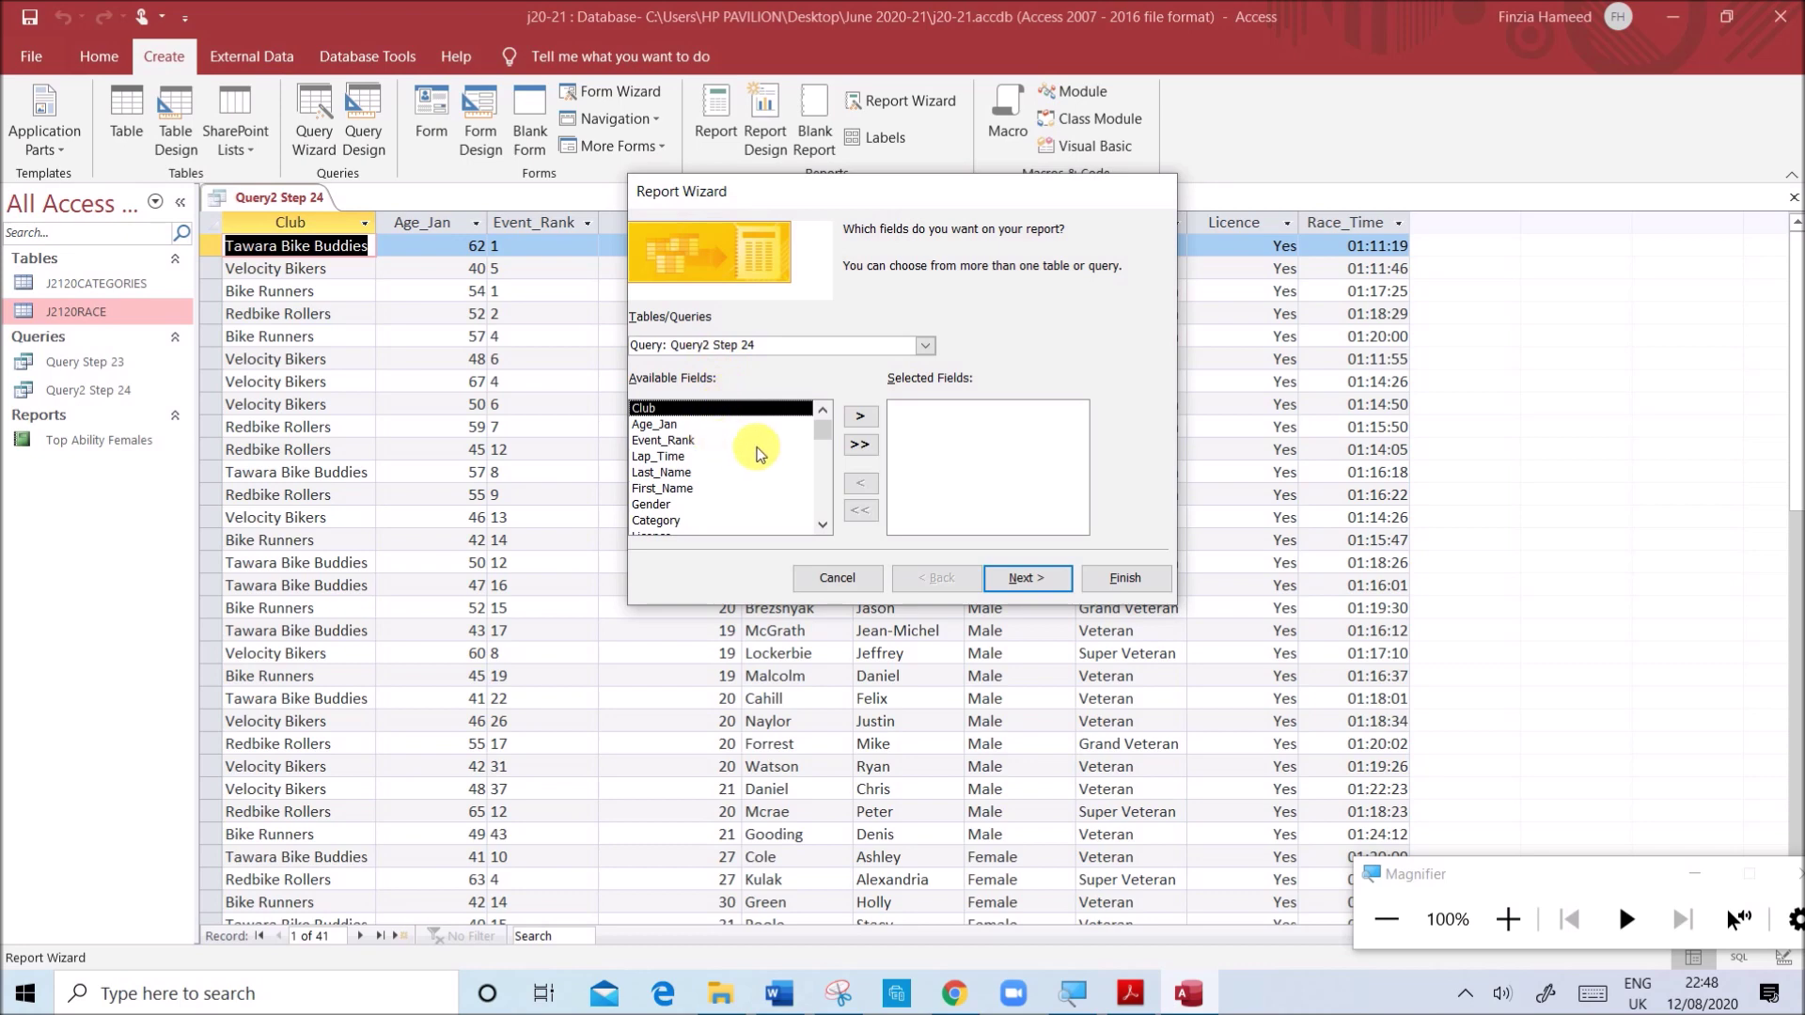
click(683, 473)
click(684, 488)
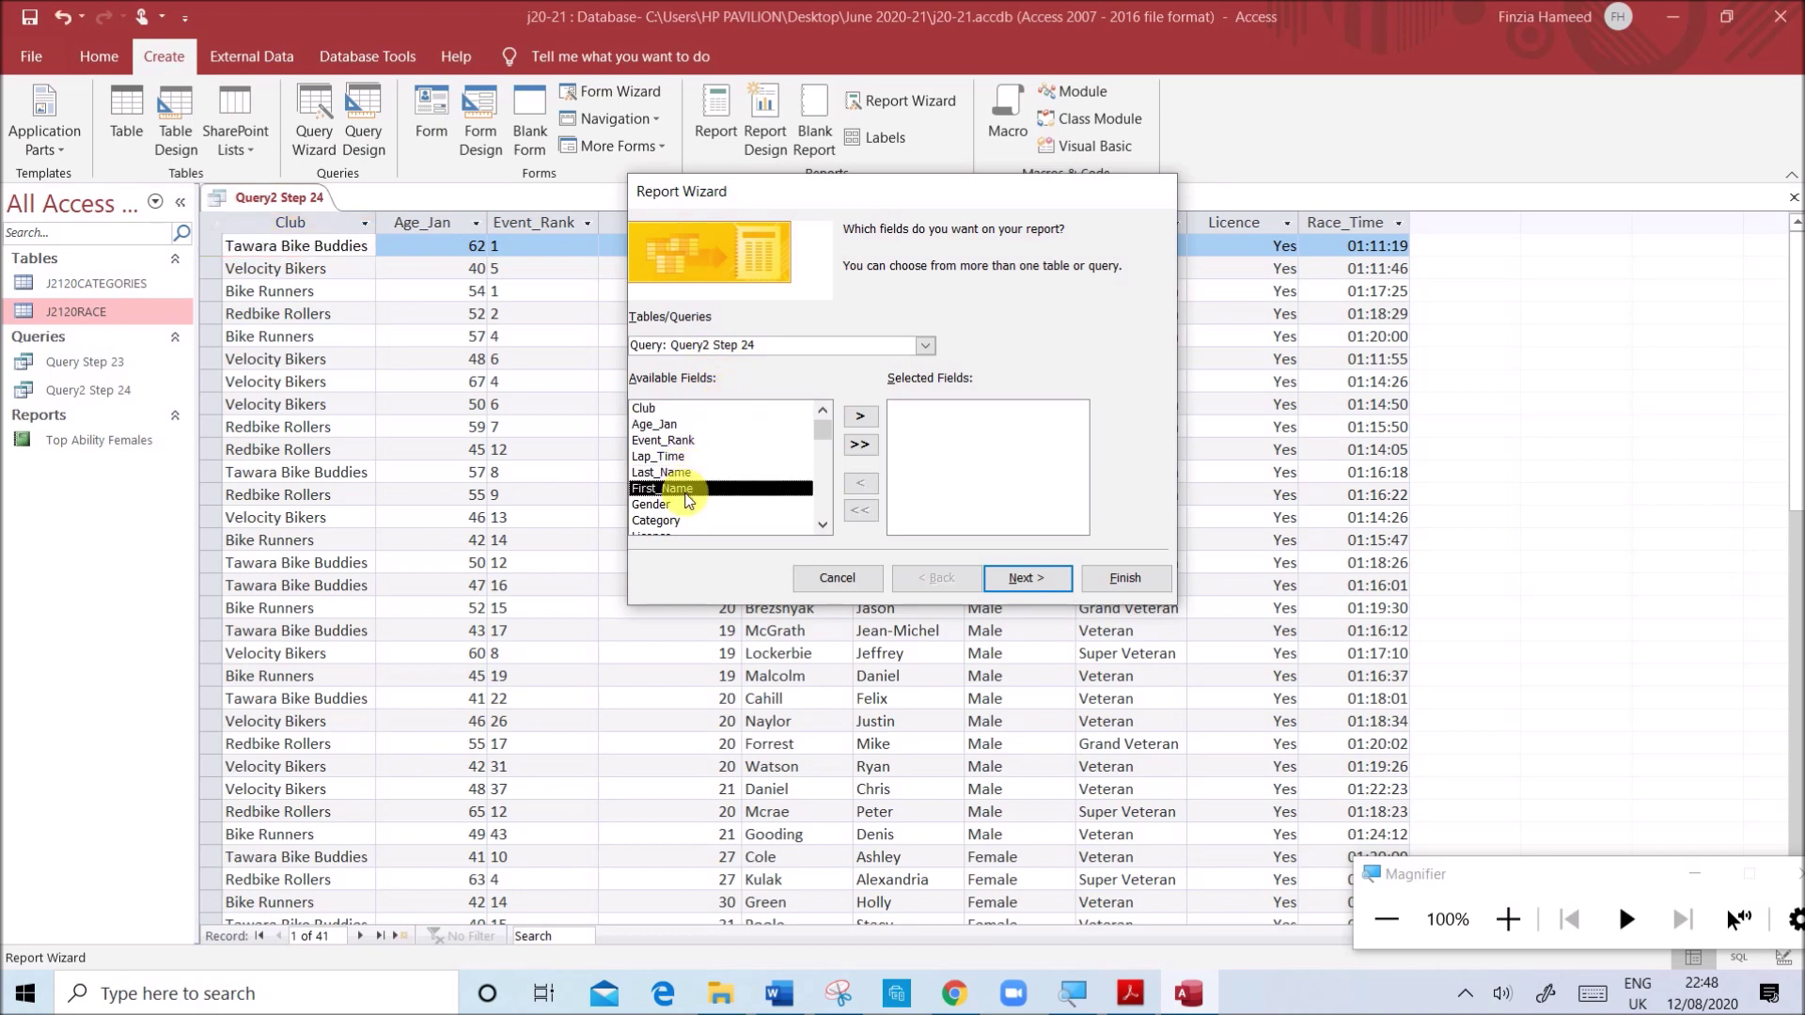
click(857, 417)
click(715, 472)
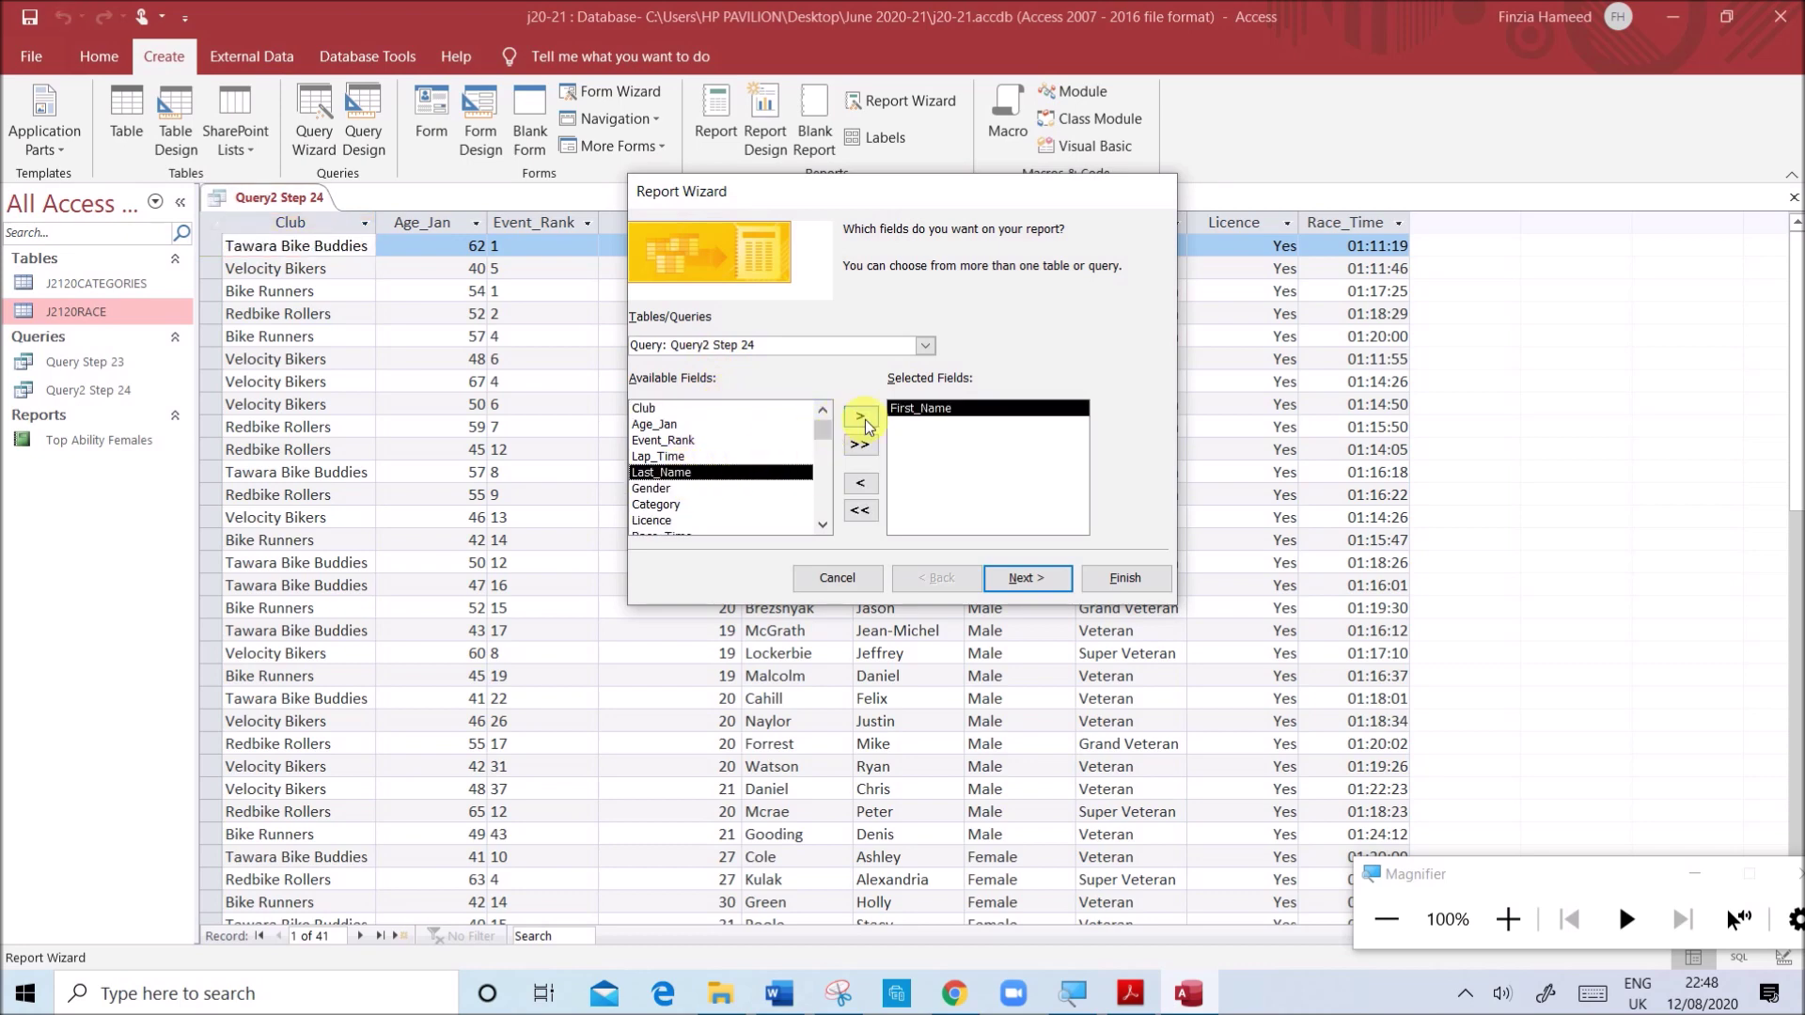
click(859, 416)
- Add Gender, Age_Jan, Category and Club in order, as listed in the question paper
click(1129, 993)
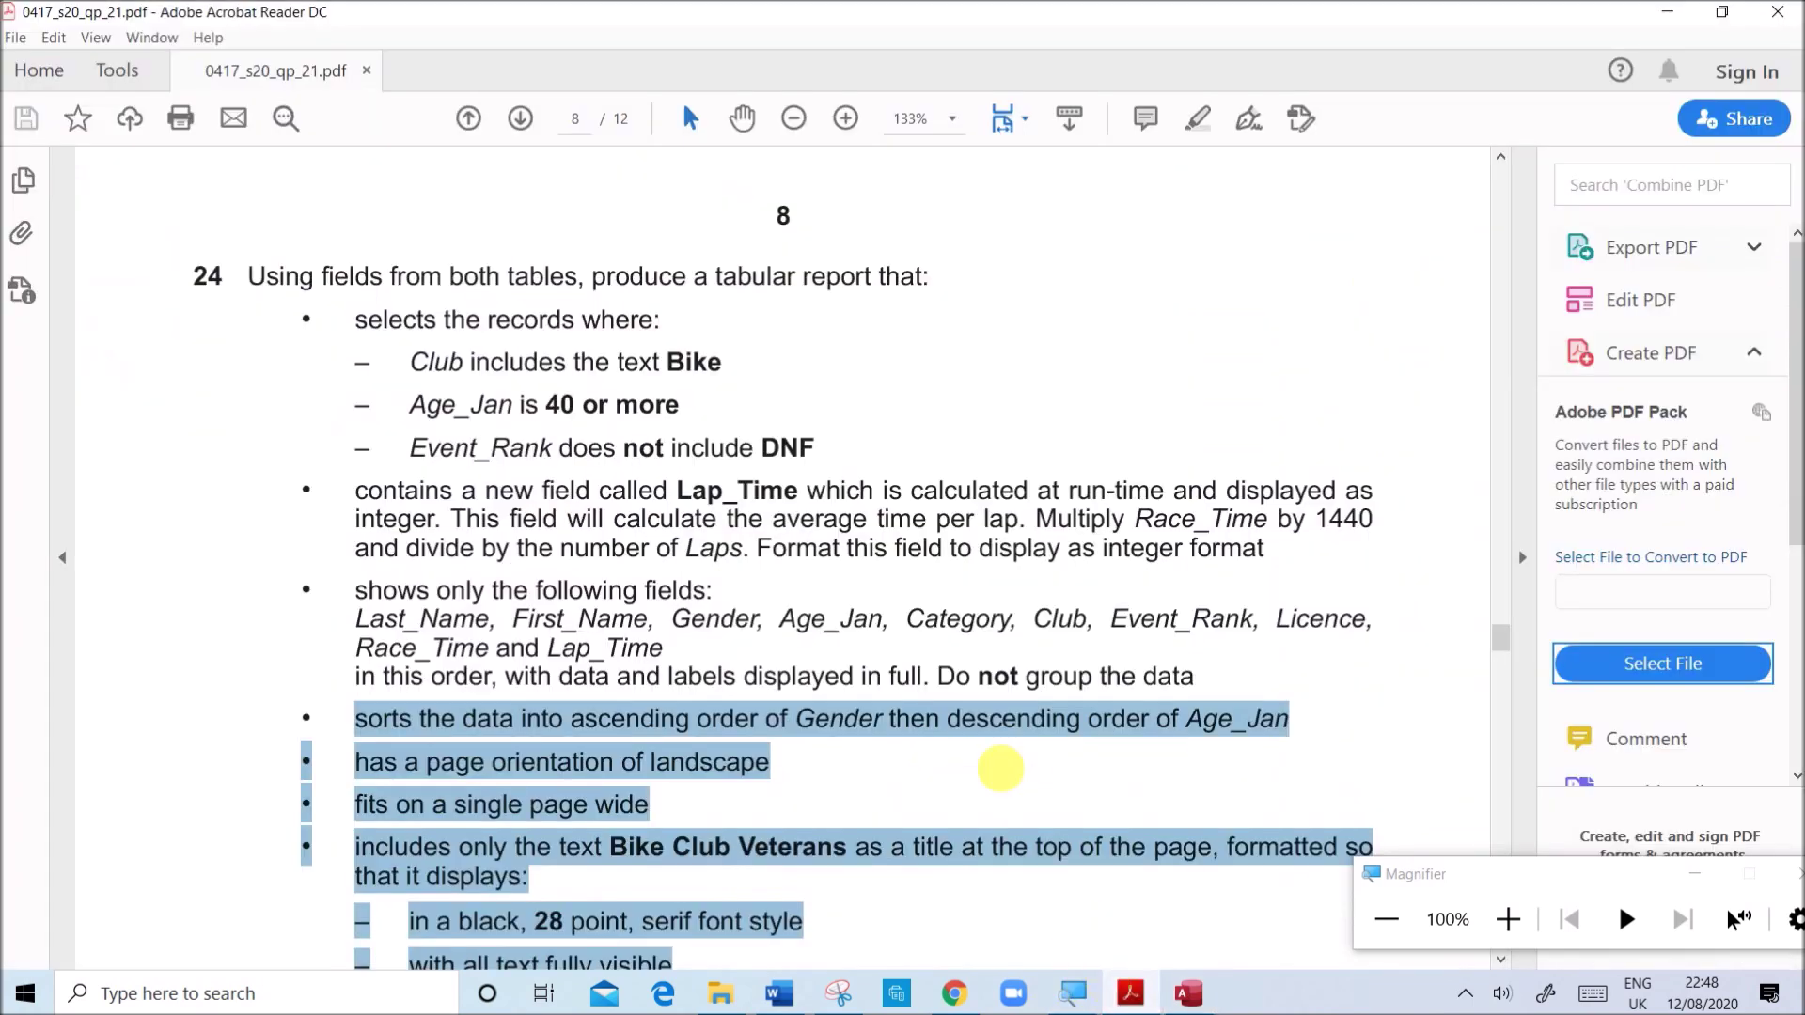
click(830, 634)
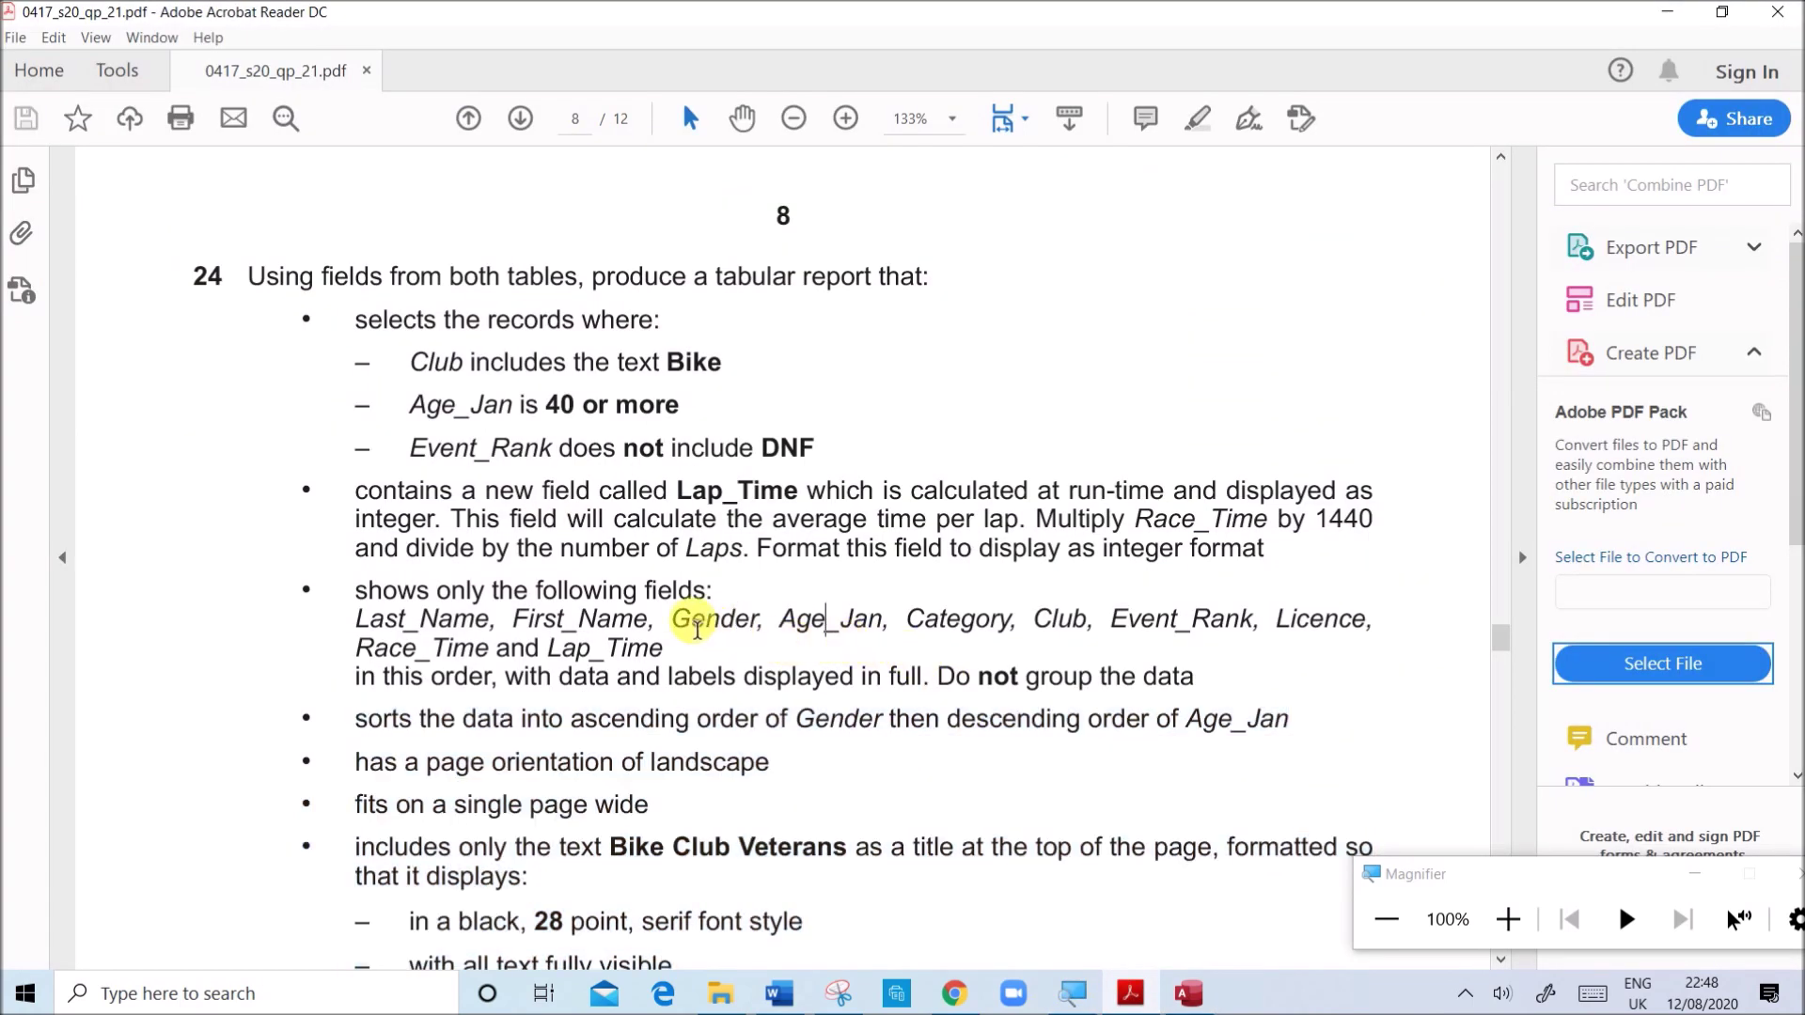
drag(671, 625, 1086, 625)
click(1189, 994)
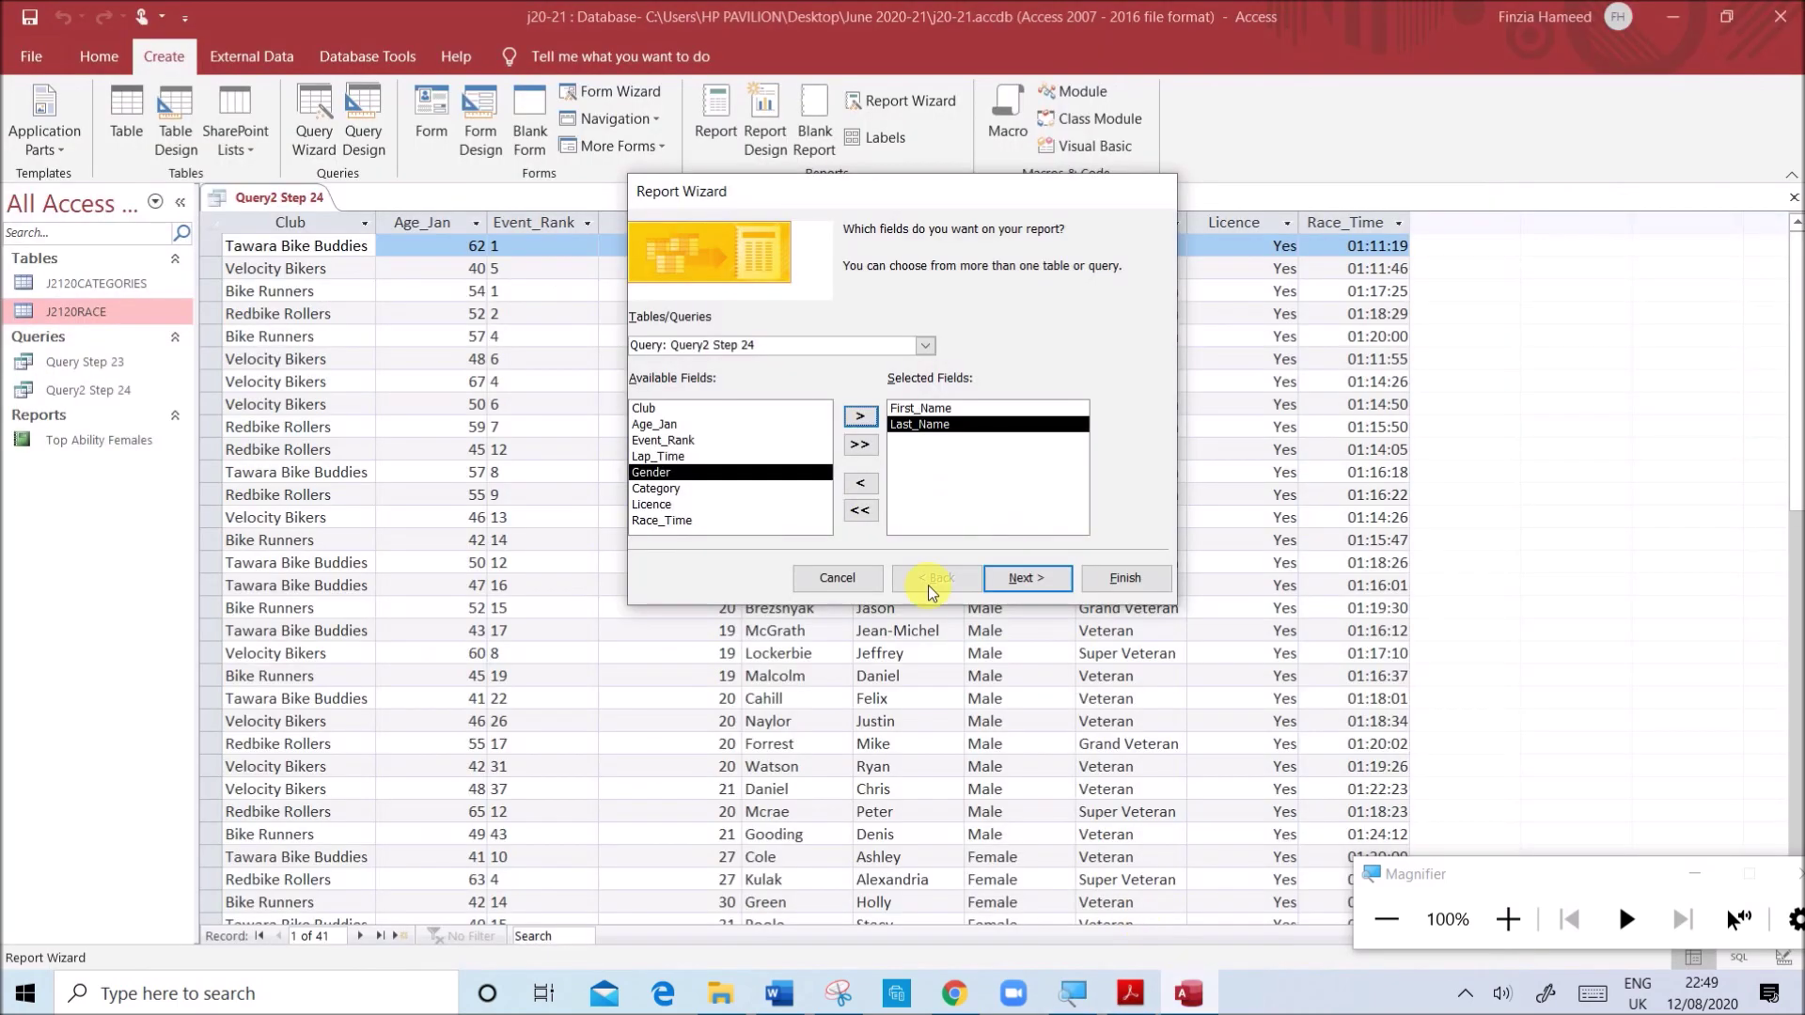
click(859, 416)
click(713, 423)
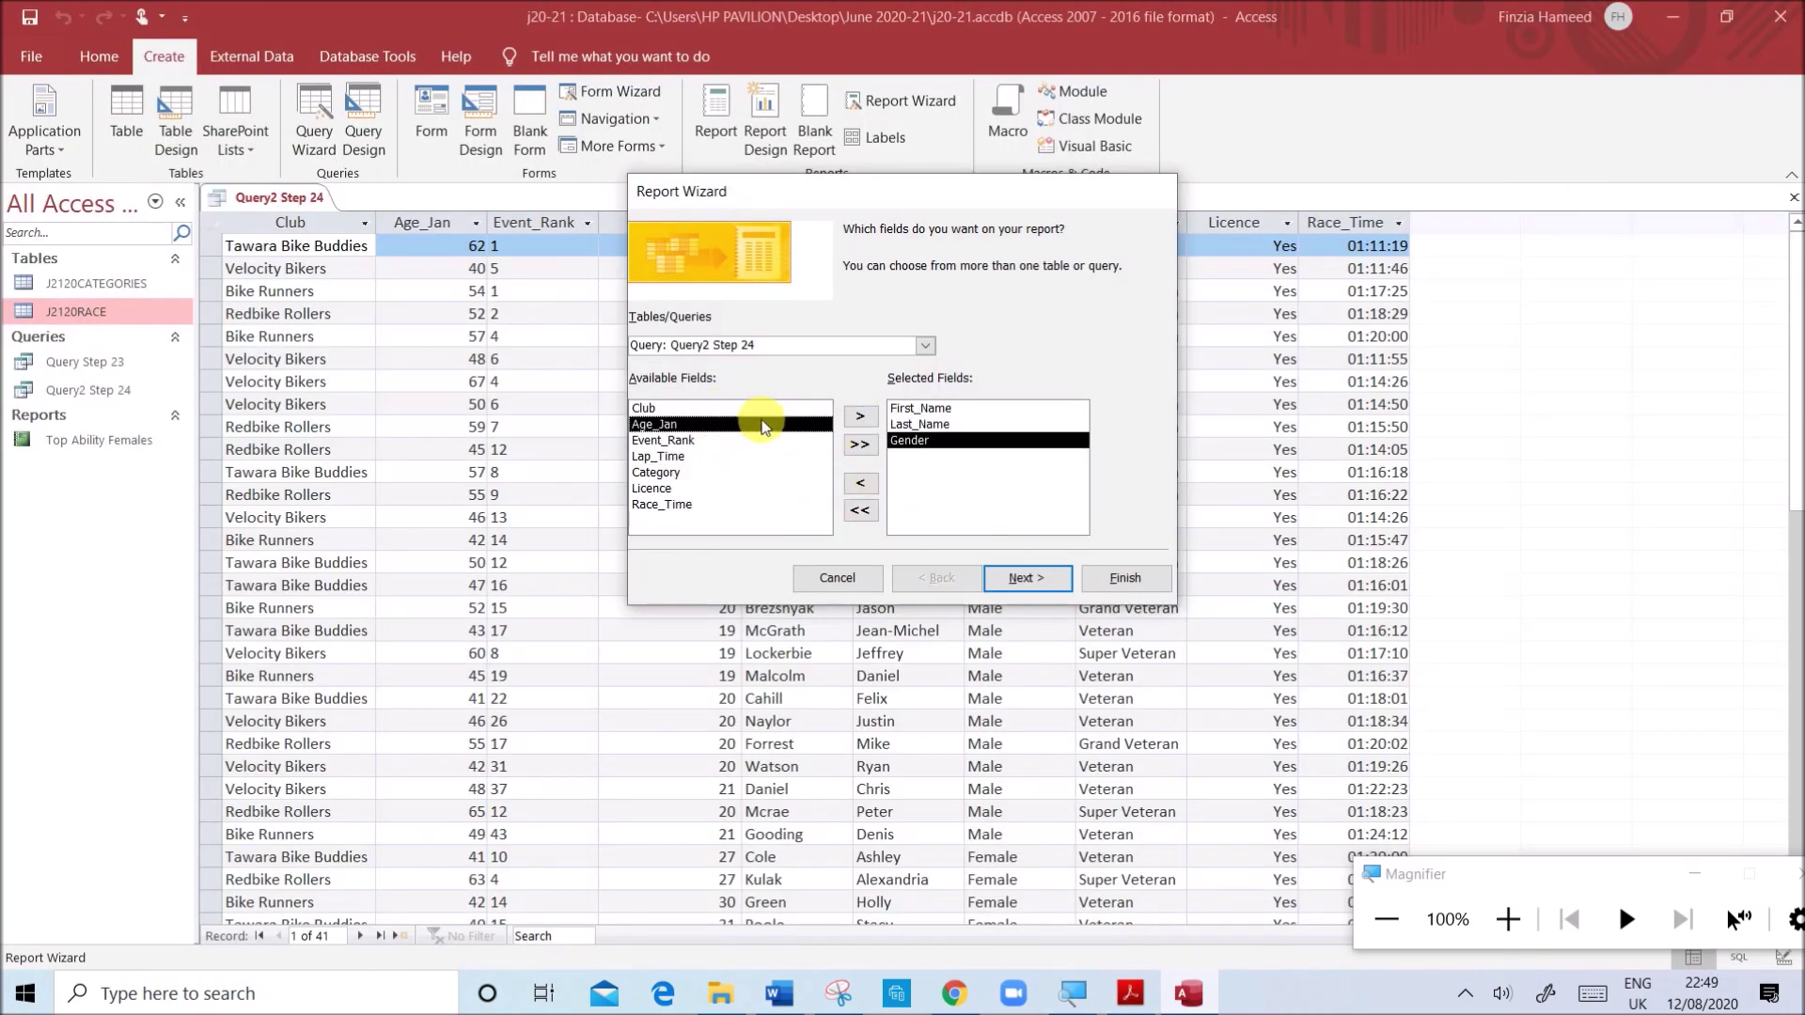
click(859, 416)
click(684, 456)
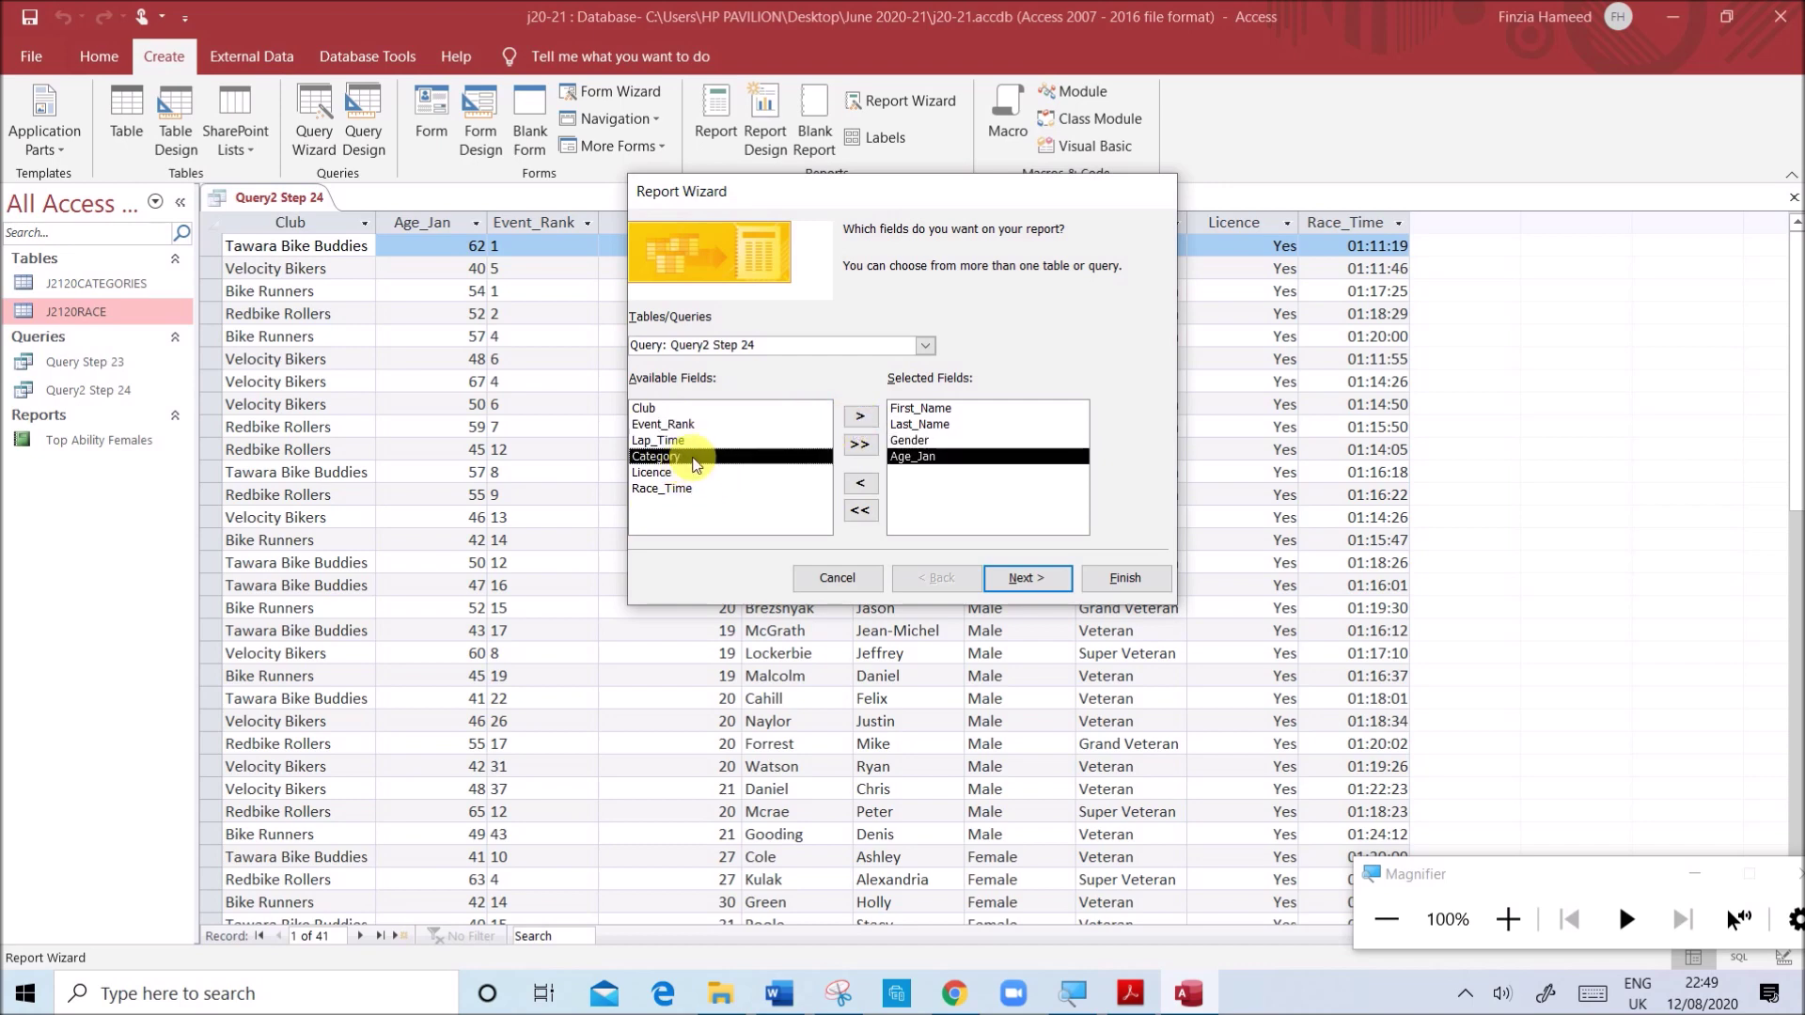
click(859, 416)
click(727, 409)
click(859, 416)
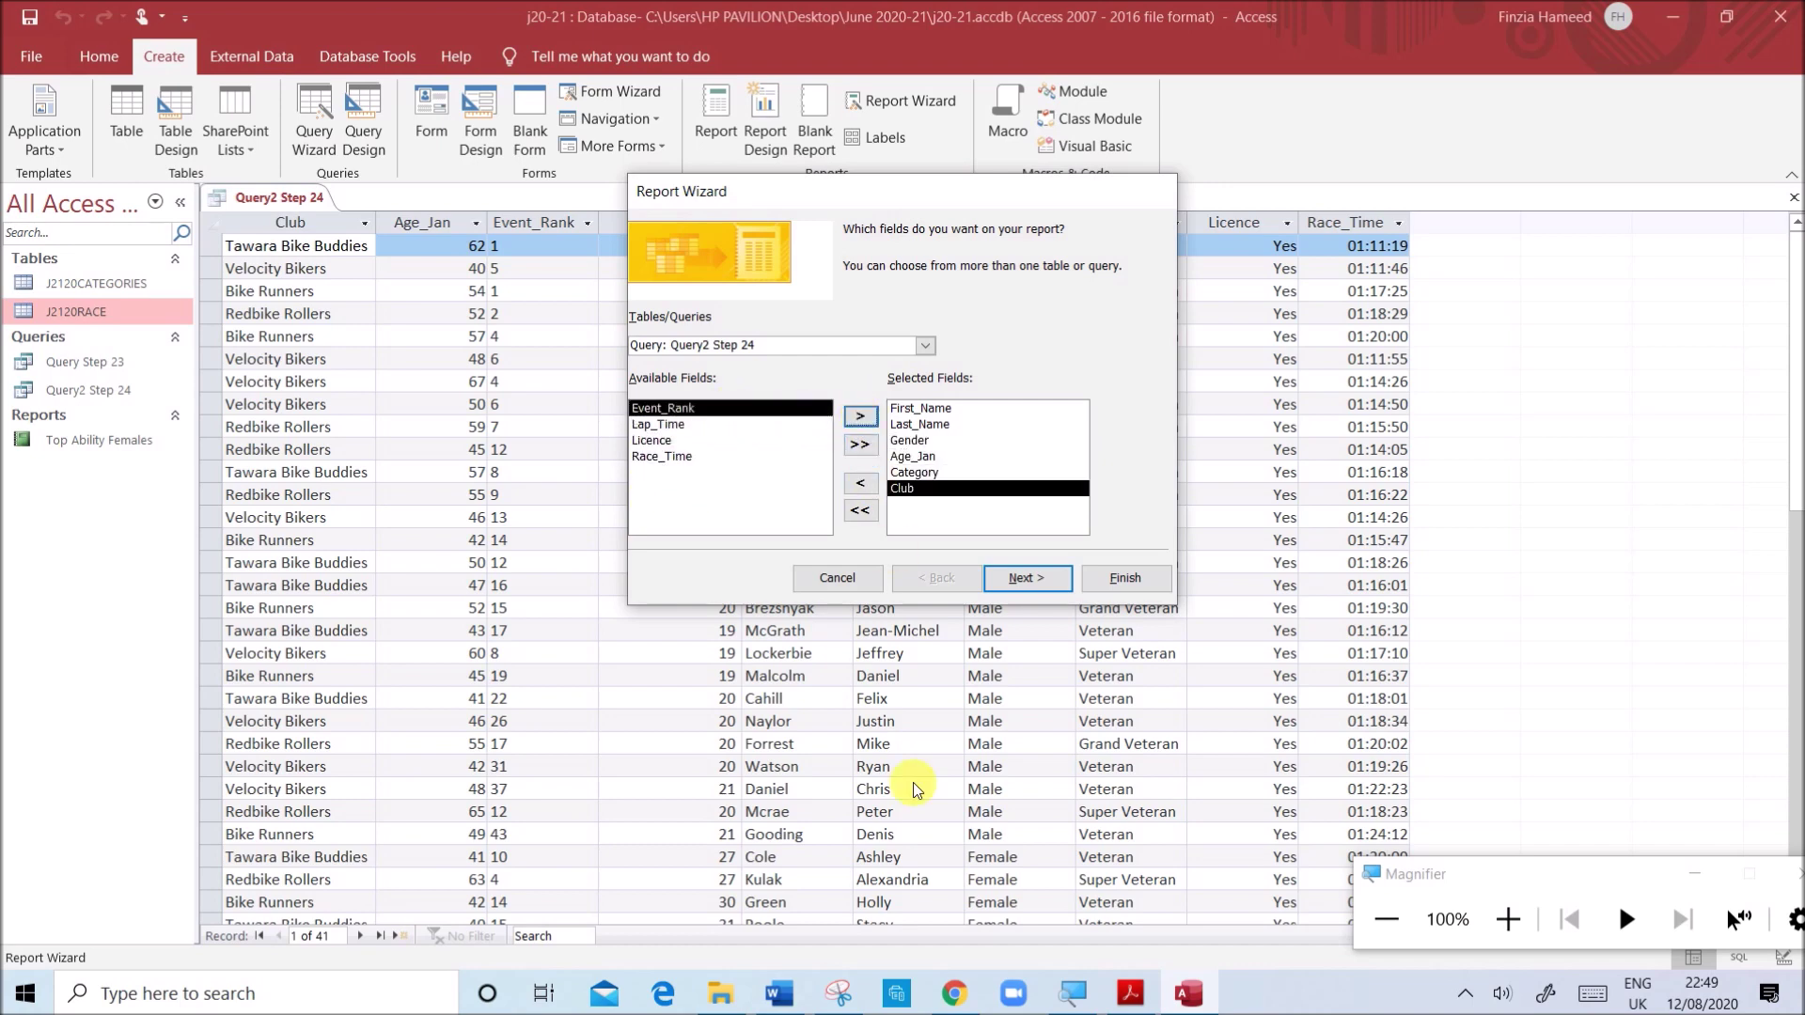
- Add Event_Rank, Licence, Race_Time and Lap_Time, completing the ten fields, and continue
click(1135, 992)
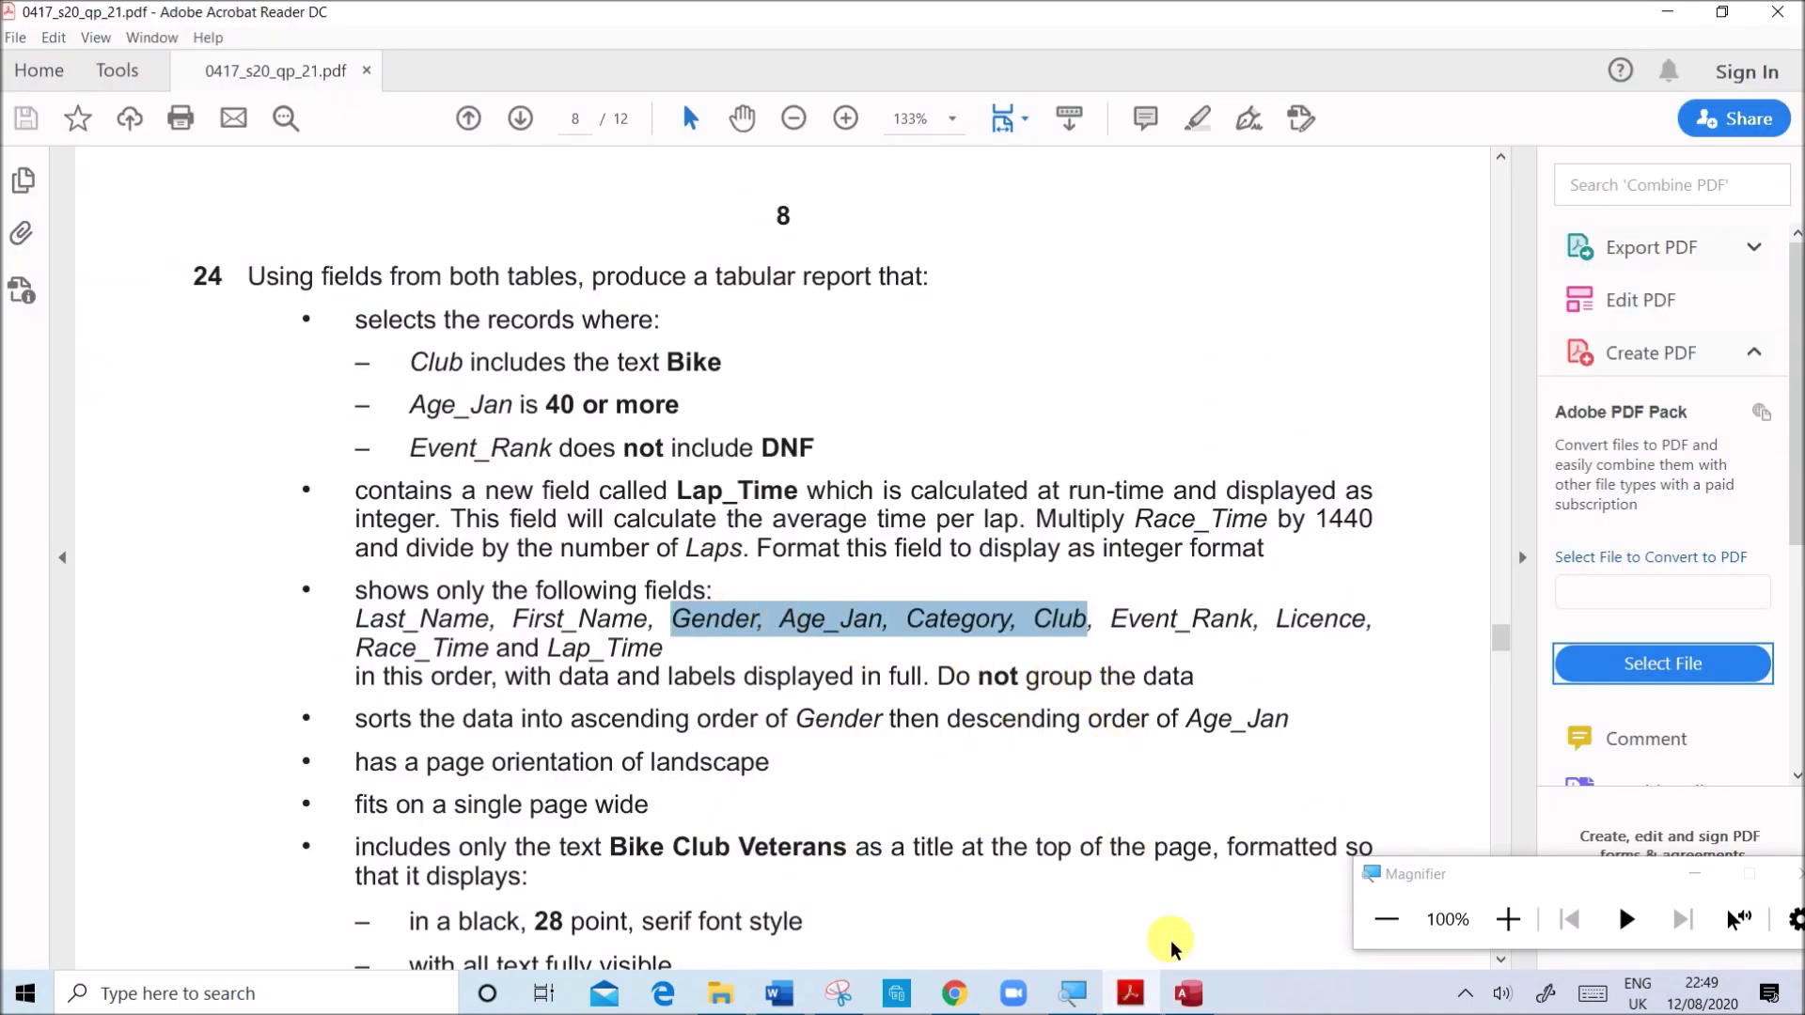
click(1189, 992)
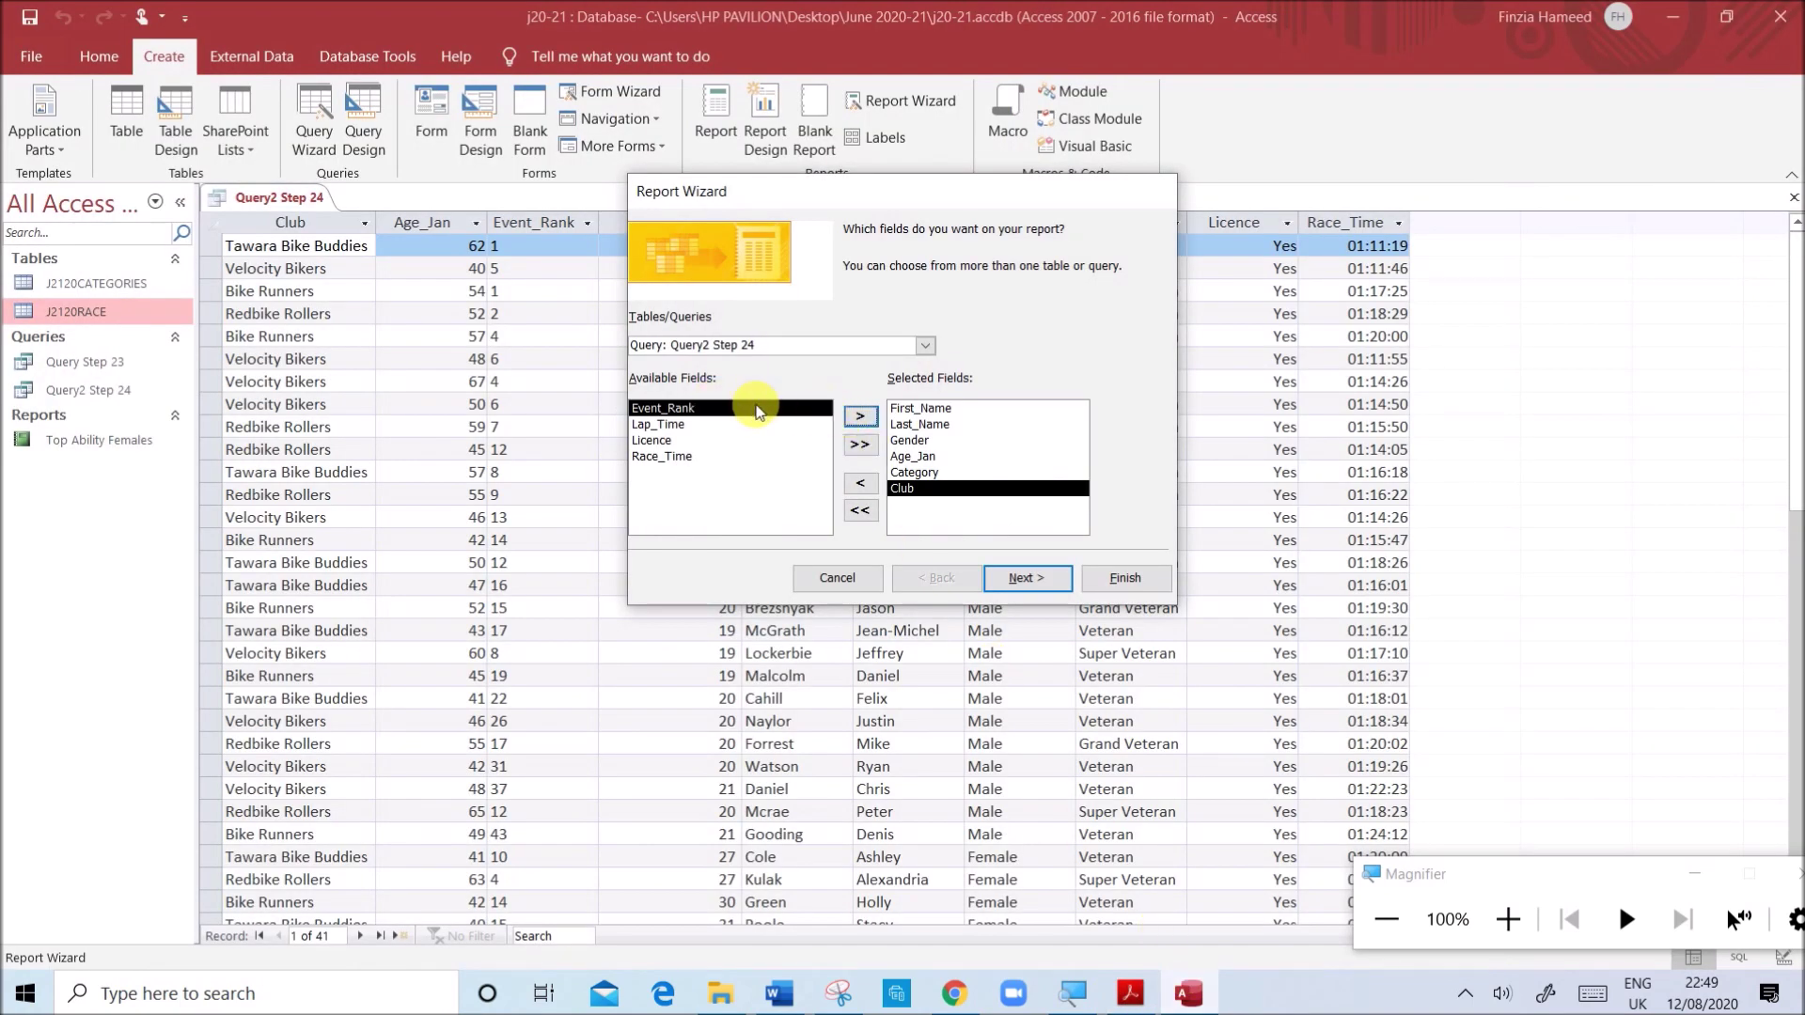
click(872, 425)
click(823, 426)
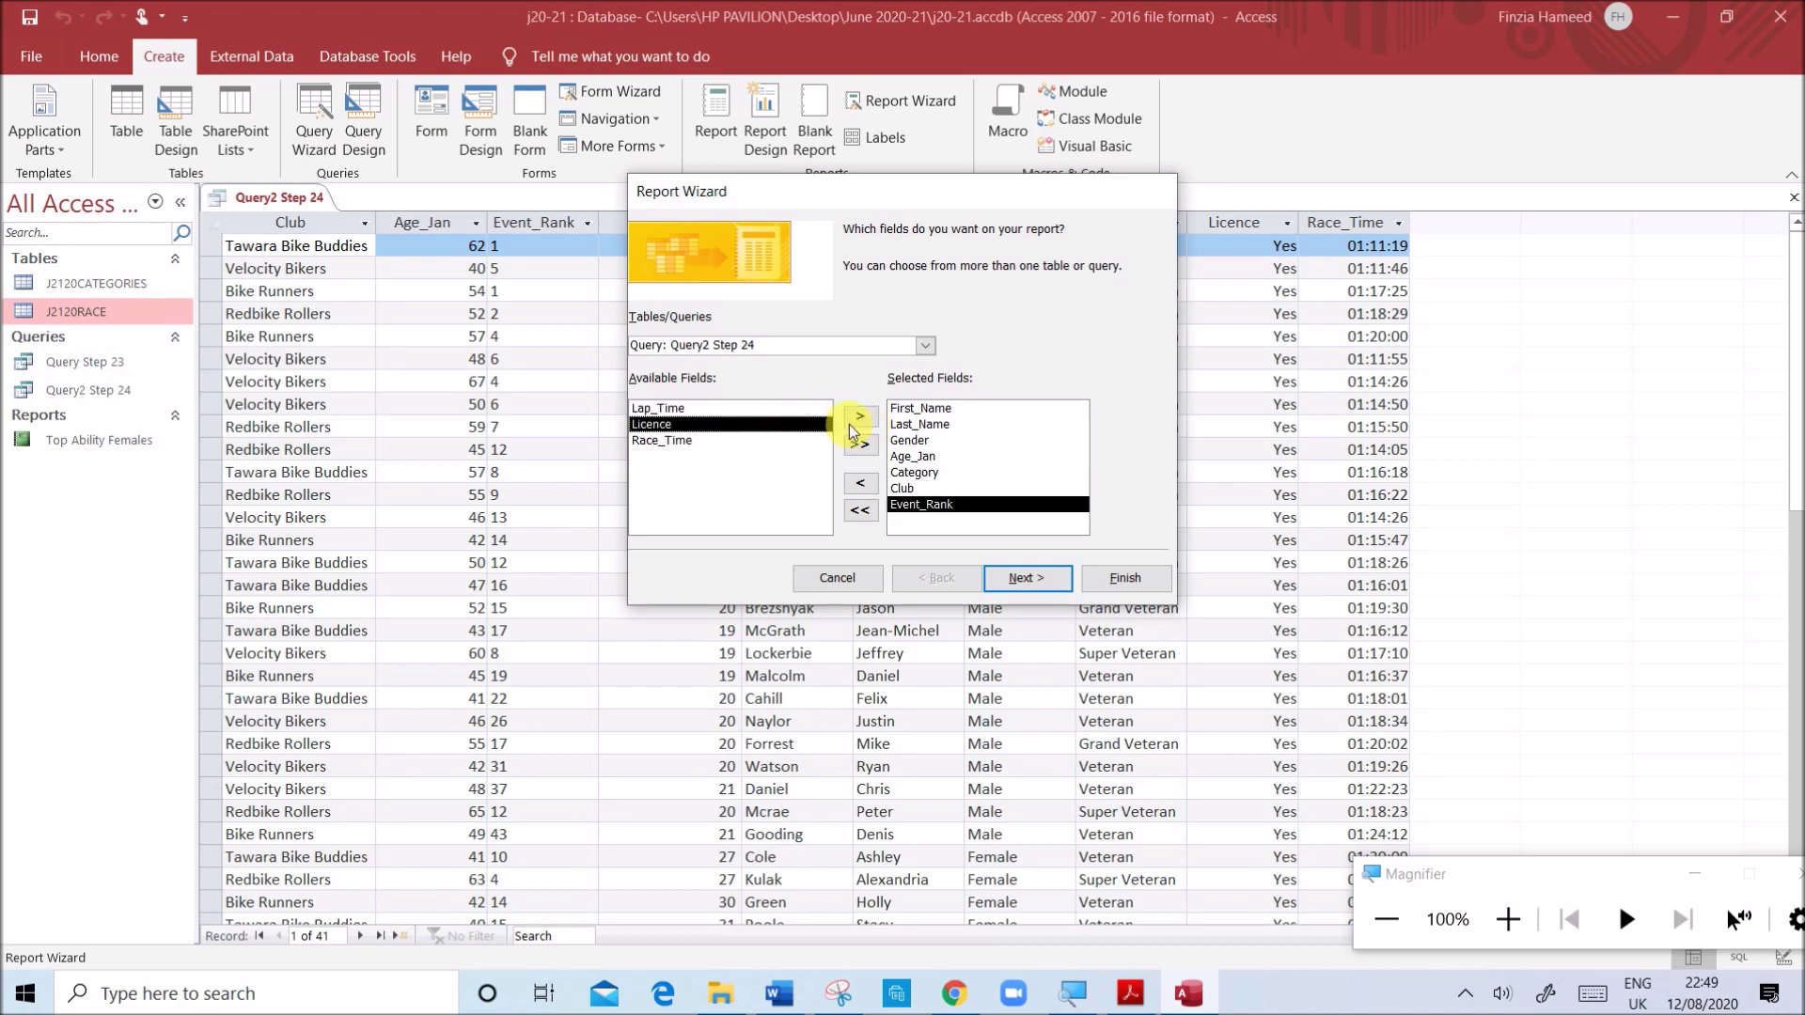
click(857, 423)
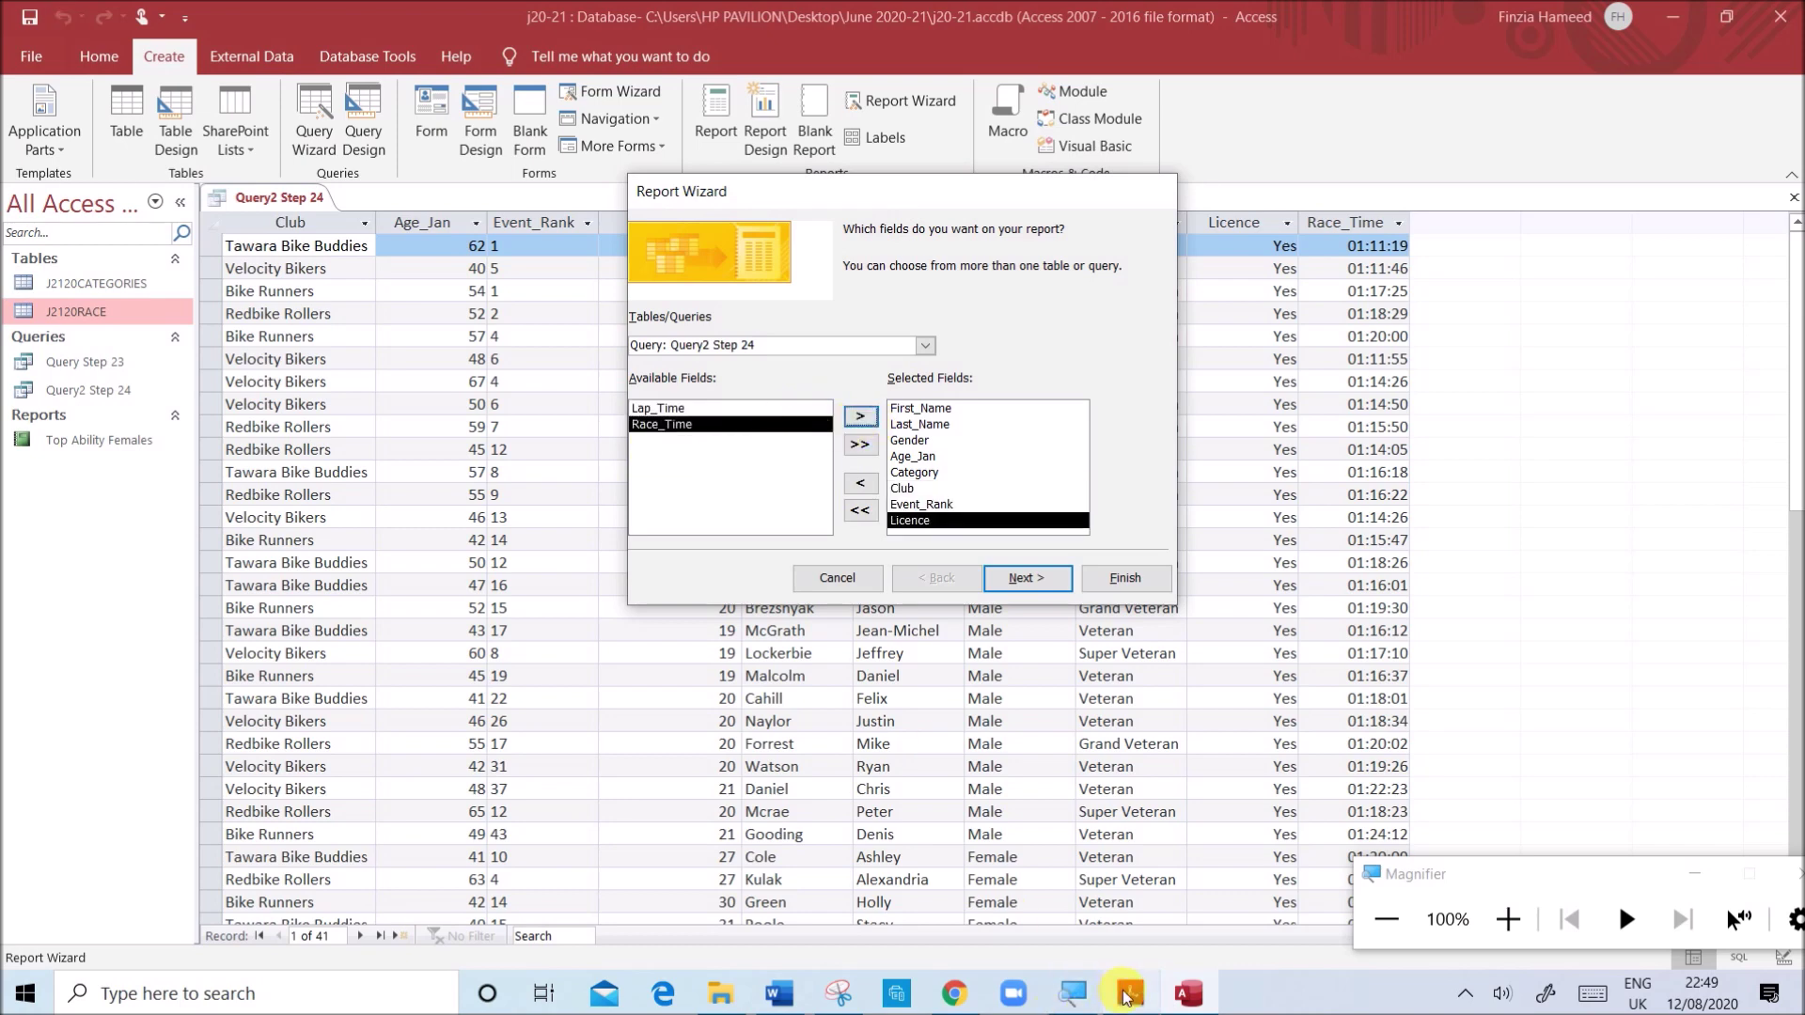
click(1130, 994)
click(1192, 997)
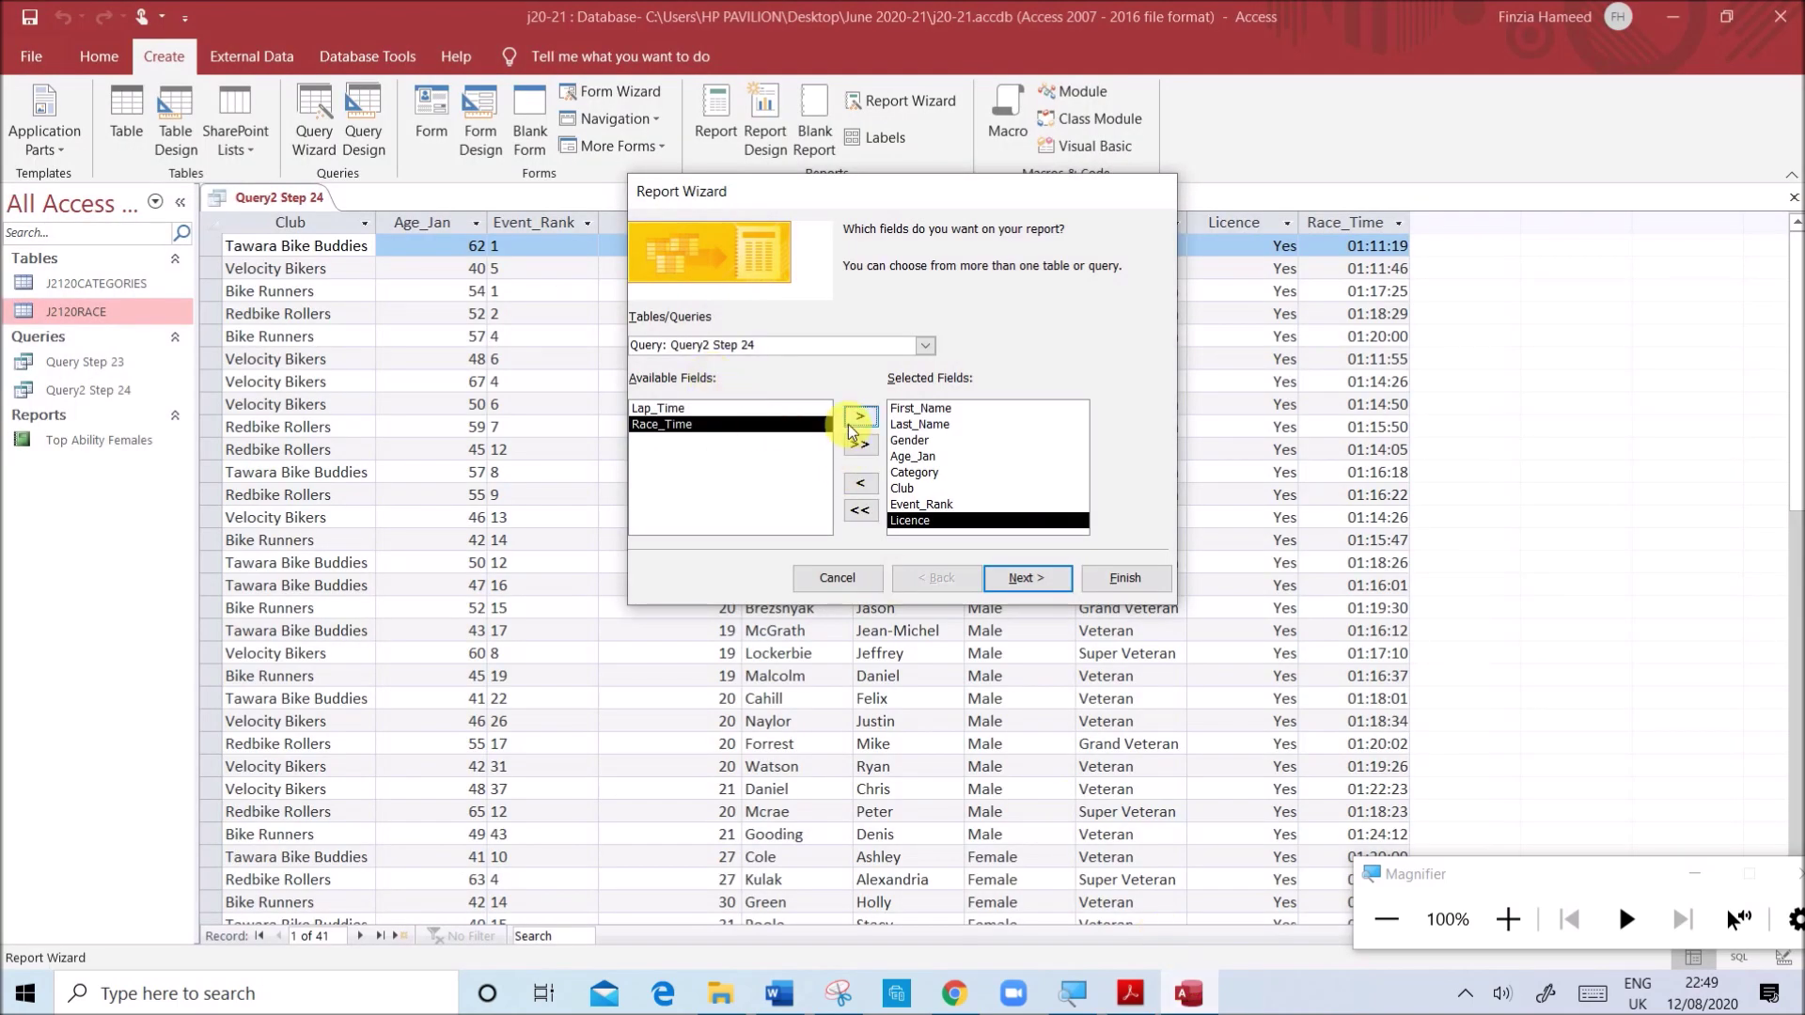
click(852, 423)
click(858, 419)
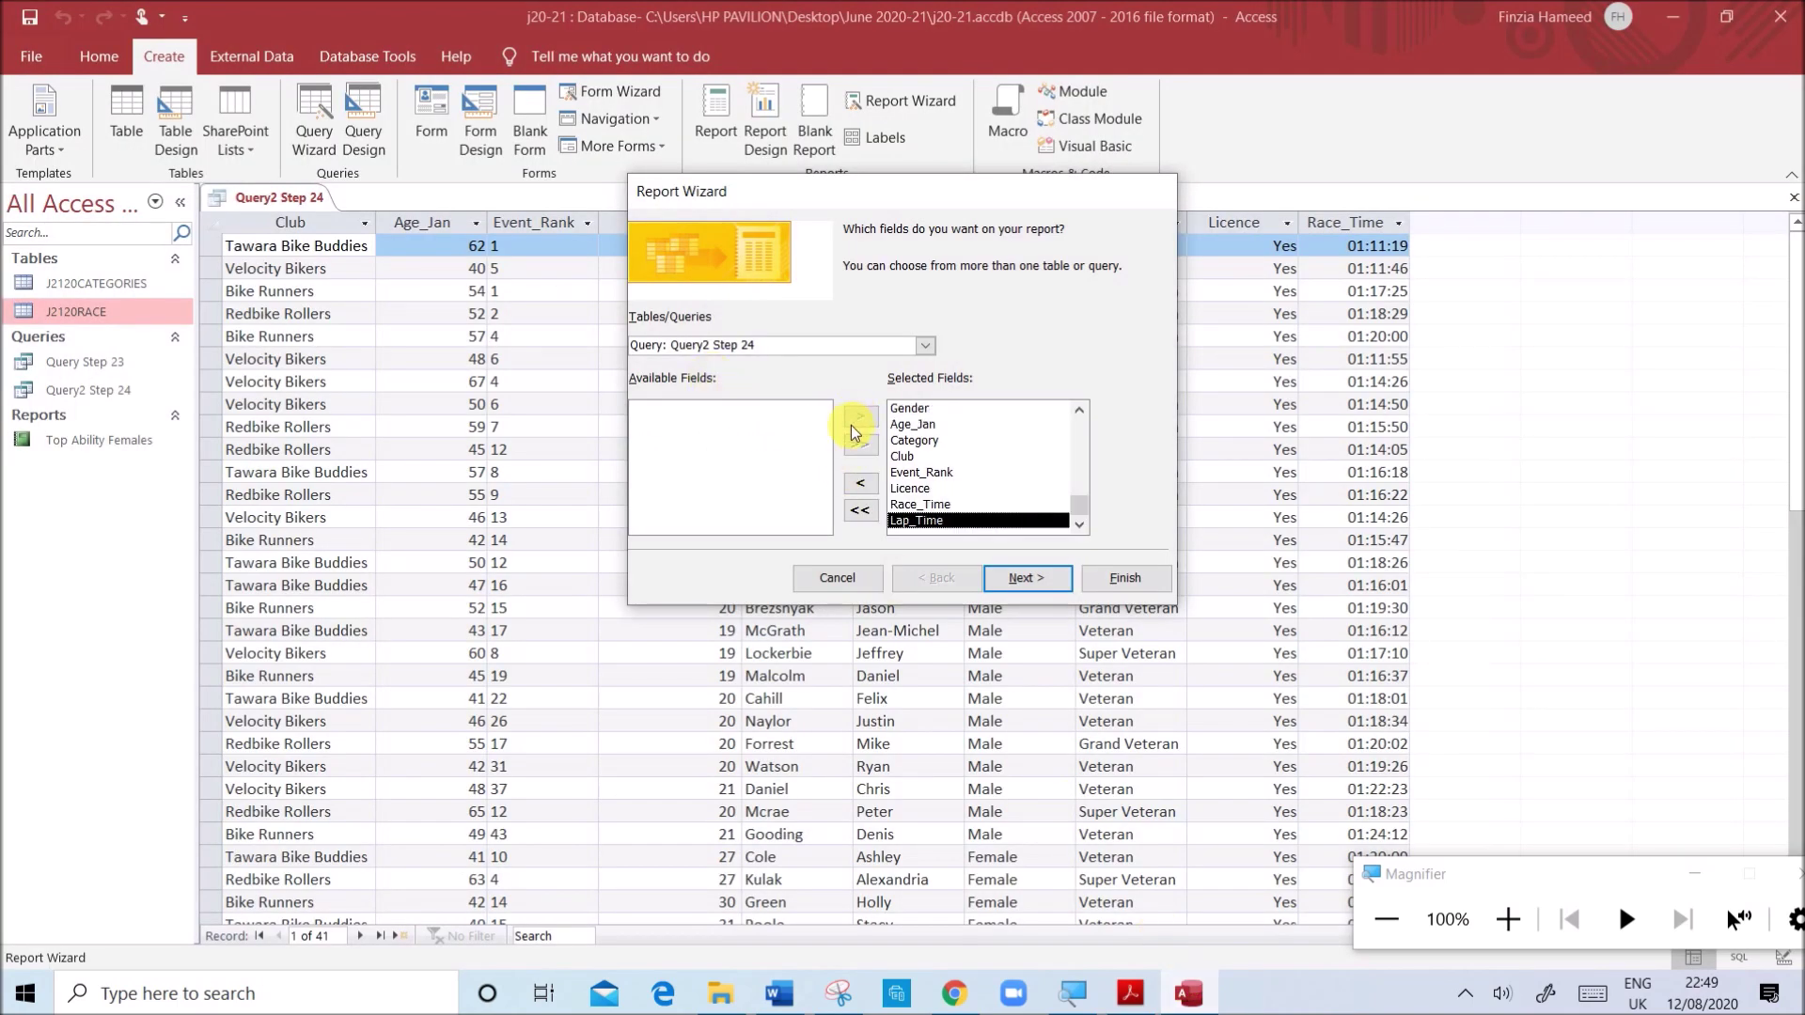
click(1023, 578)
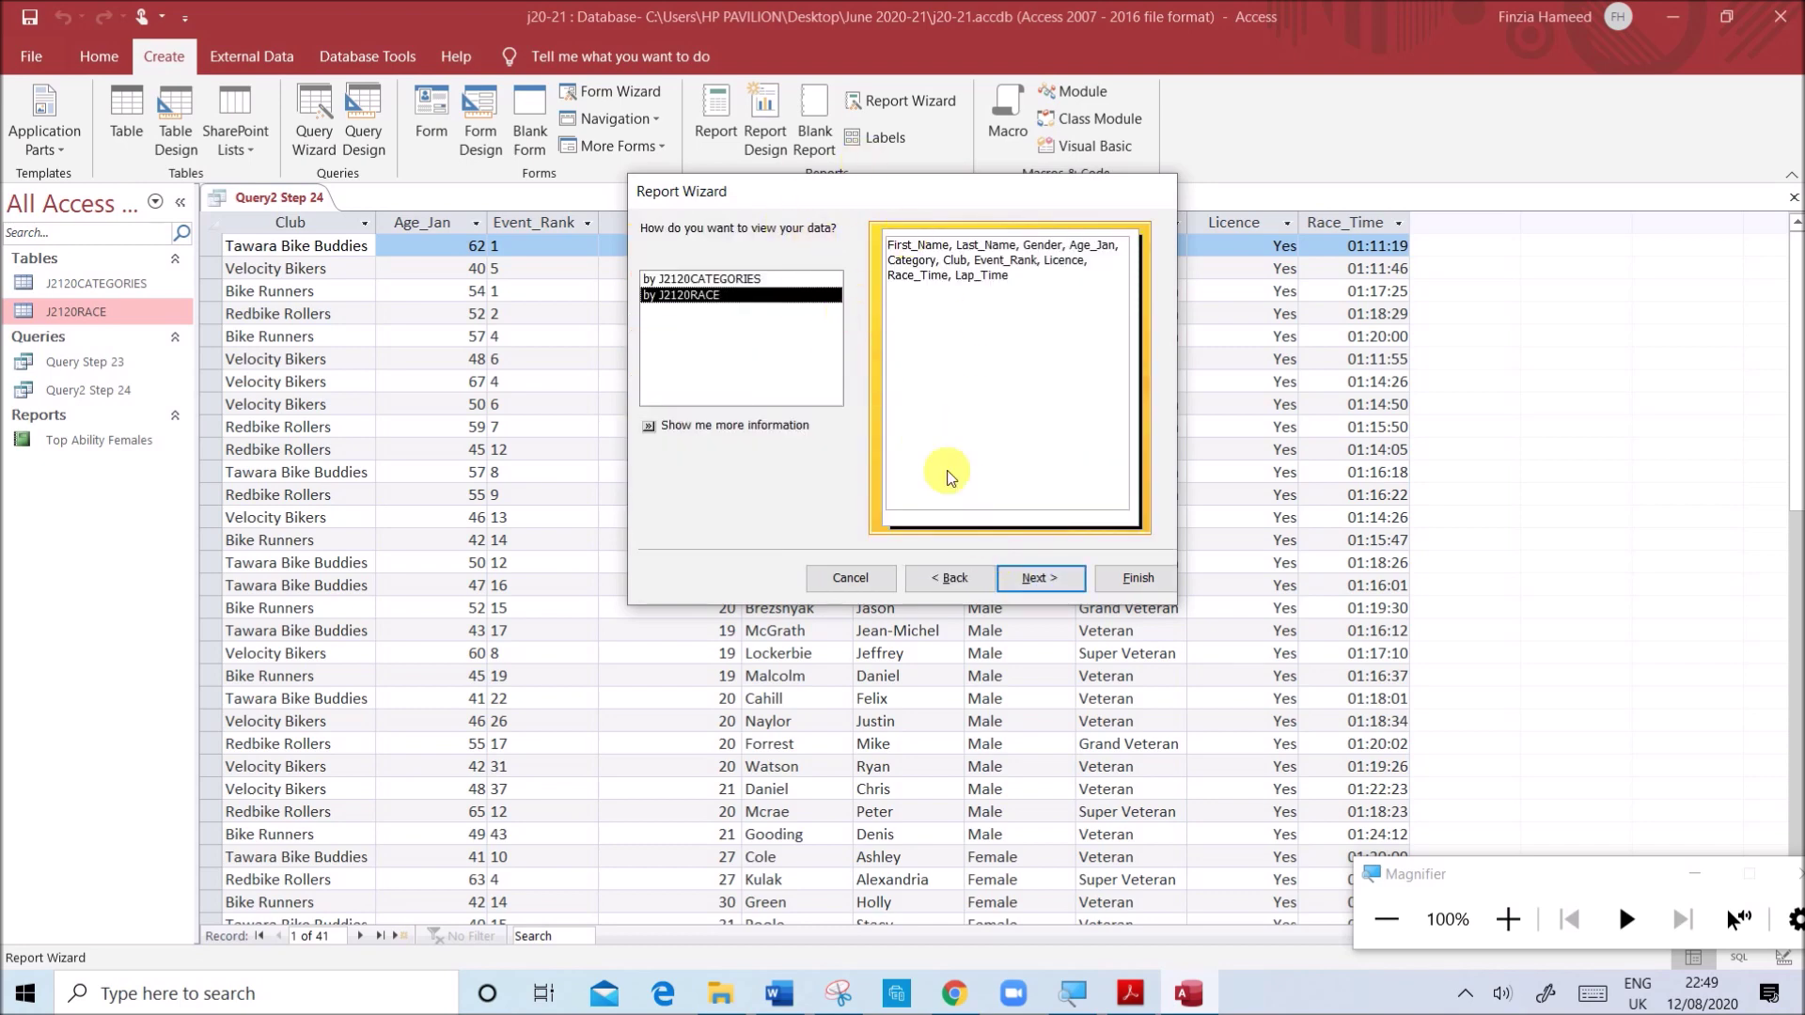
- Skip the wizard's grouping and sorting steps, leaving the report ungrouped
click(1031, 580)
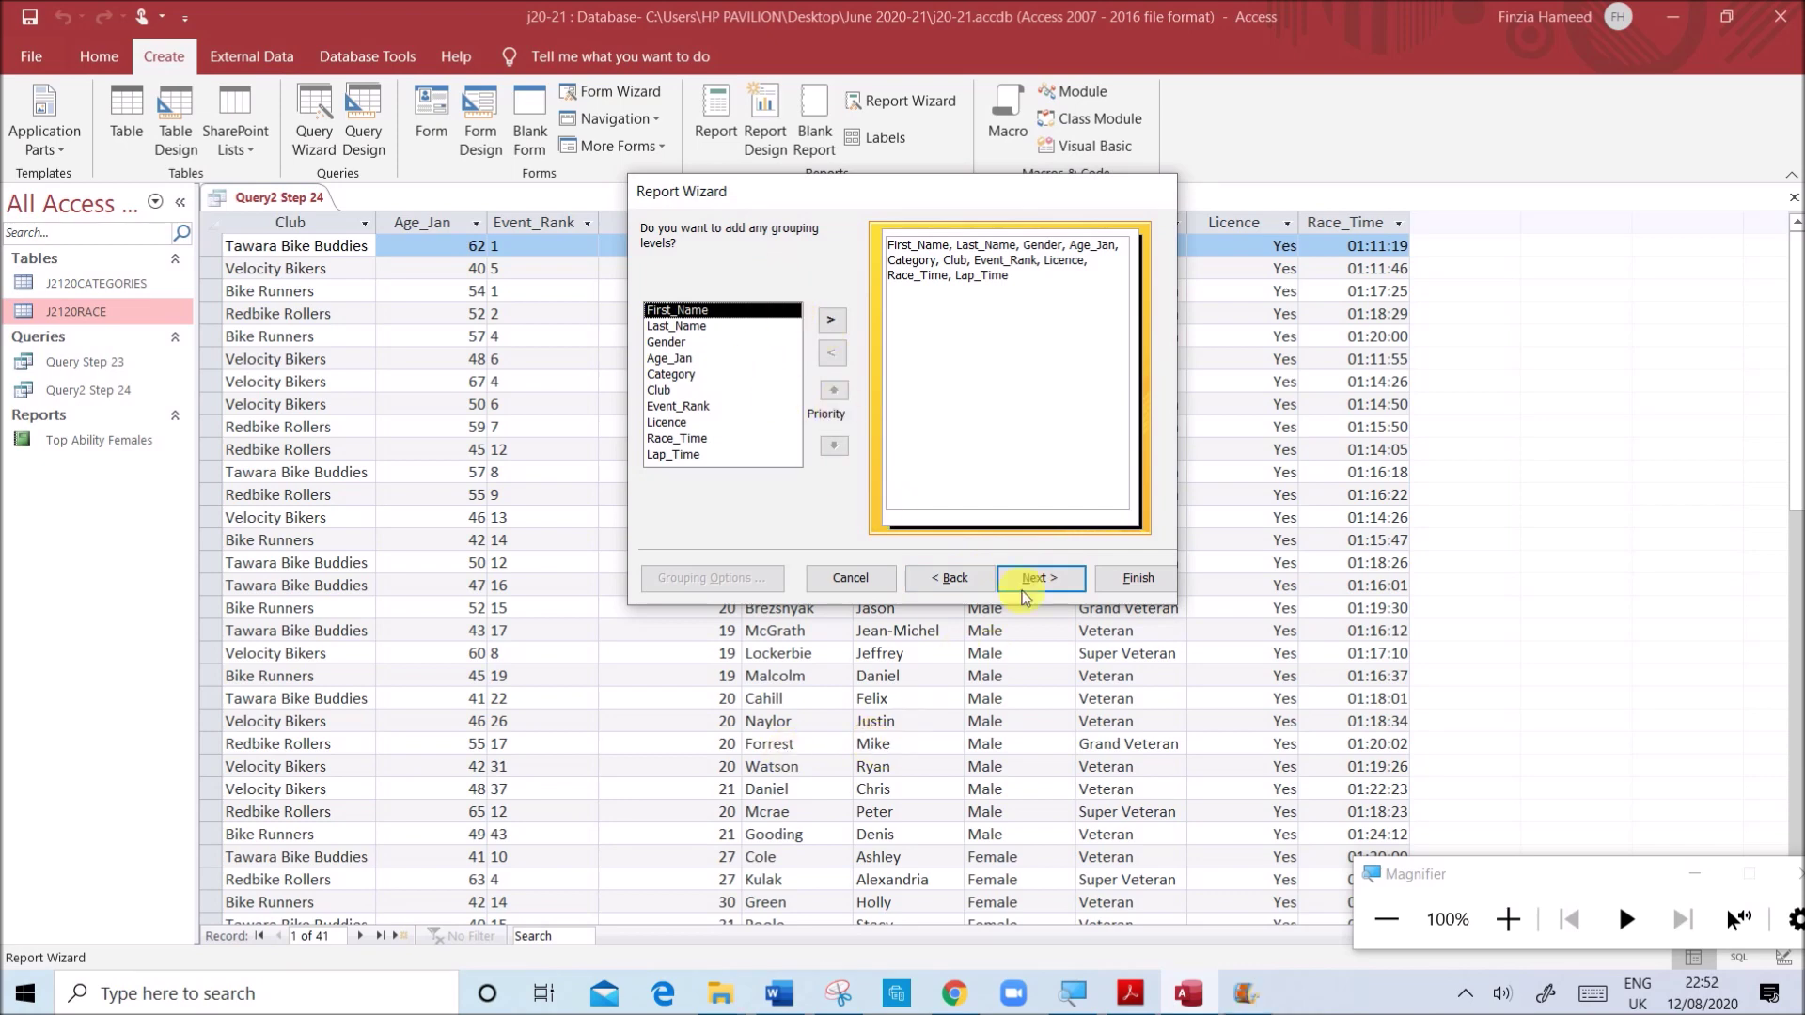
click(1026, 584)
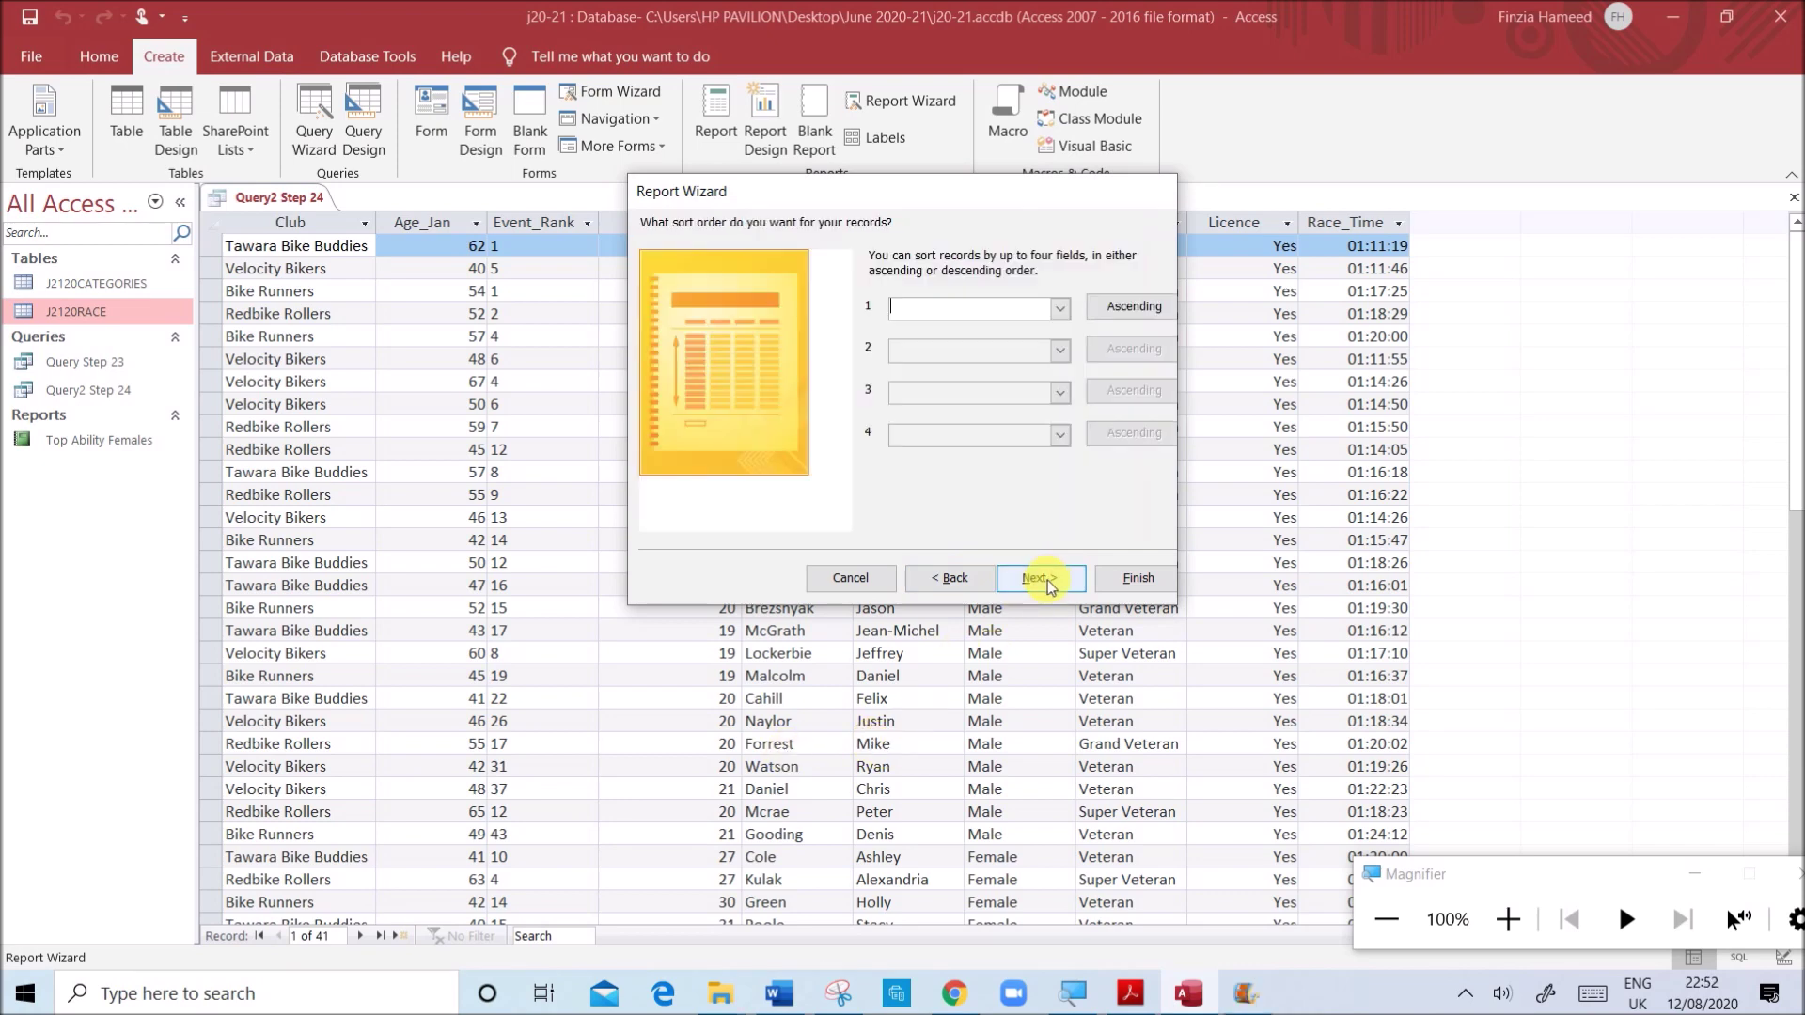
click(1188, 996)
drag(569, 718, 1289, 745)
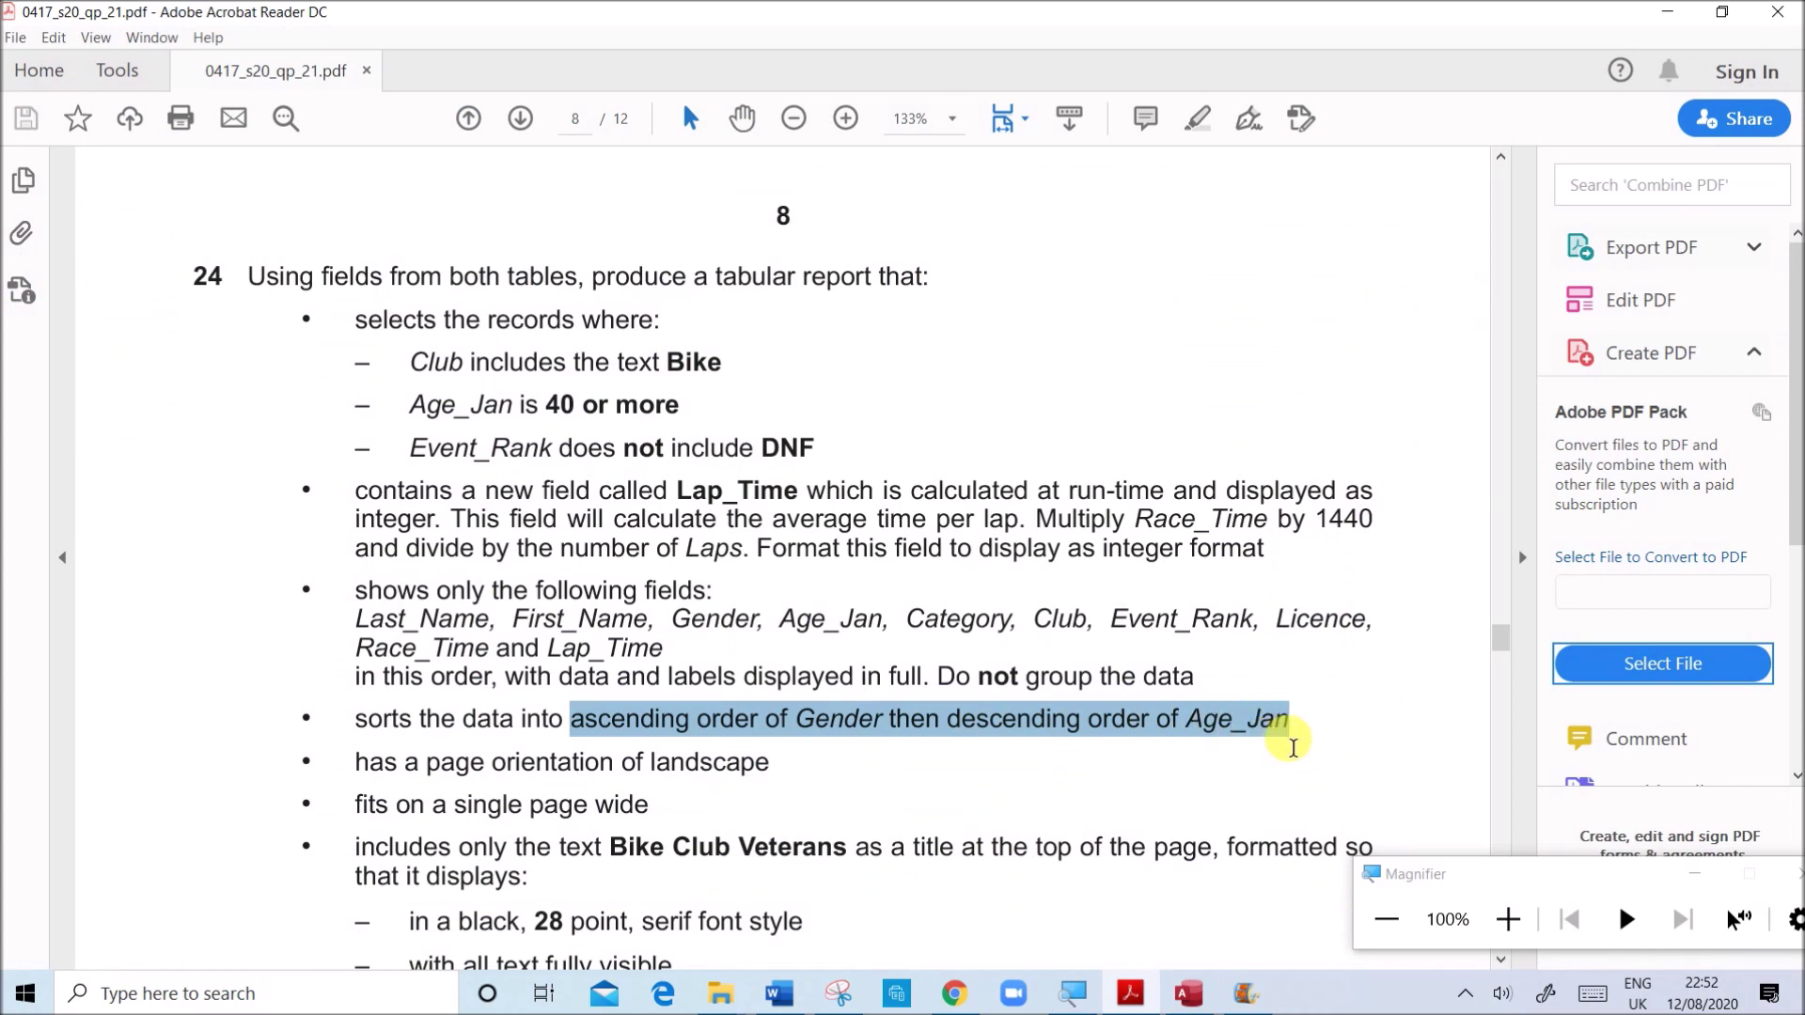
click(1187, 993)
click(1063, 570)
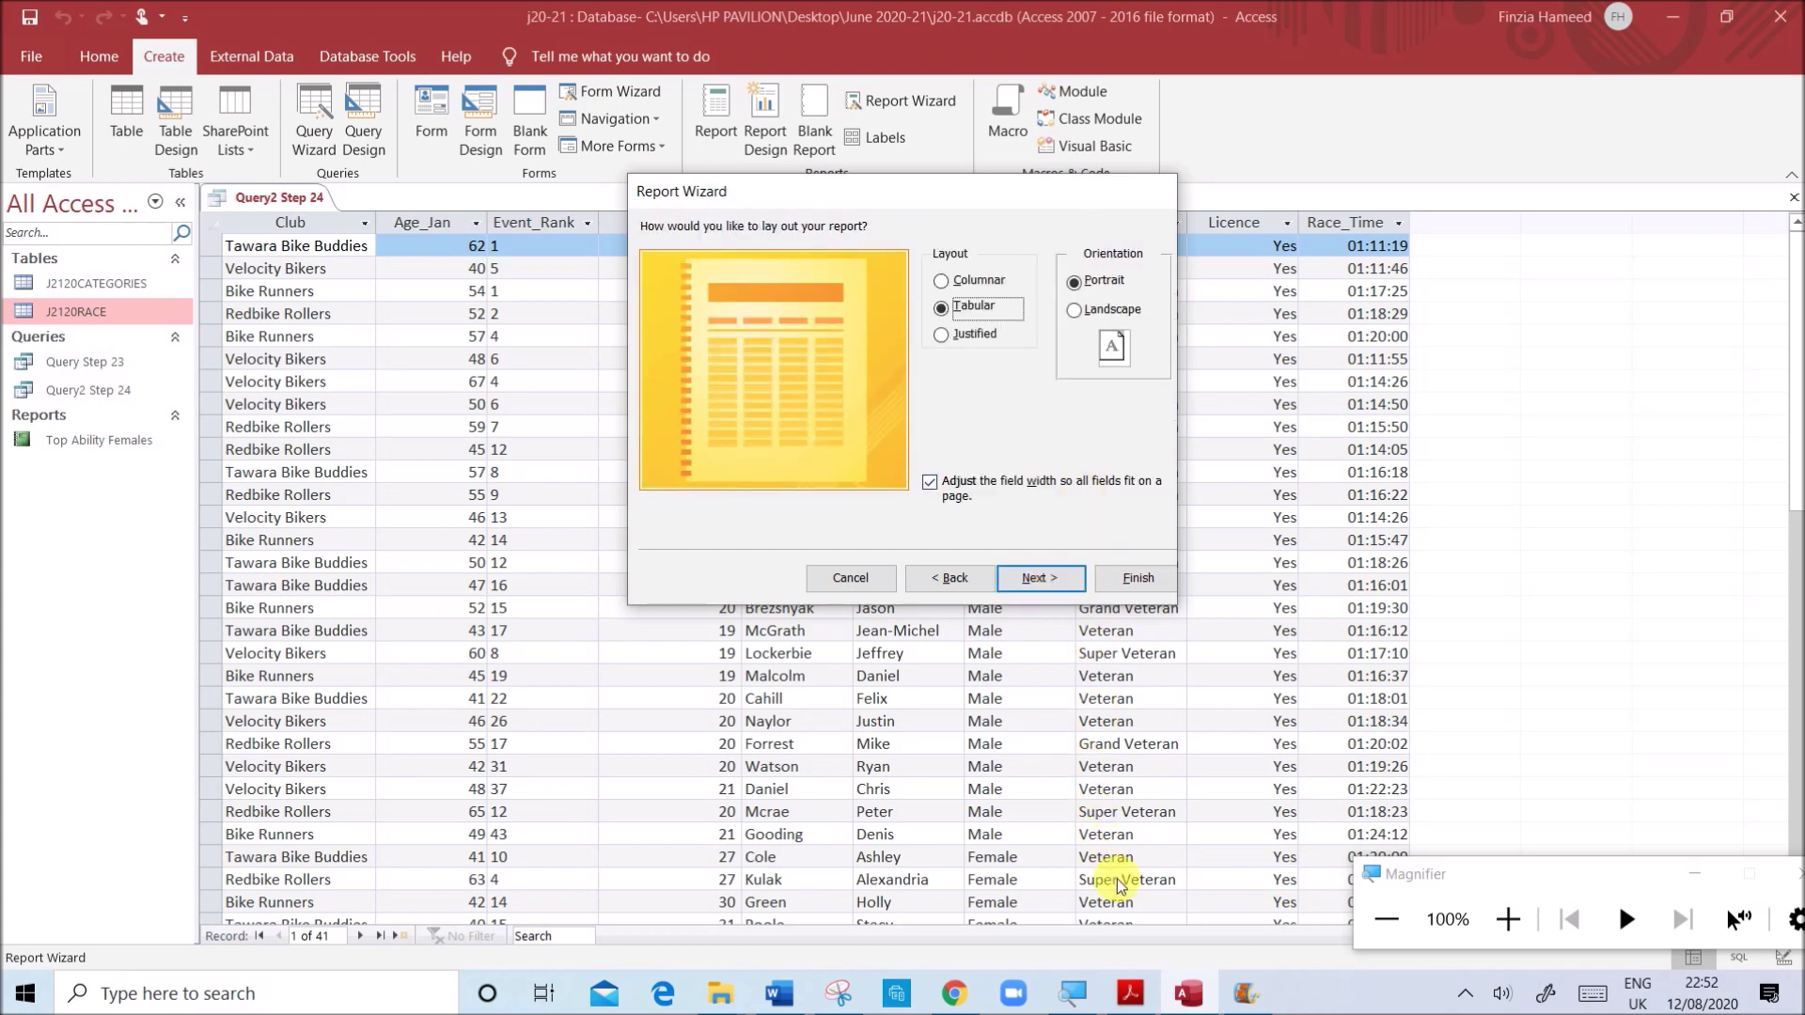
- Set the report layout to landscape orientation
click(1130, 994)
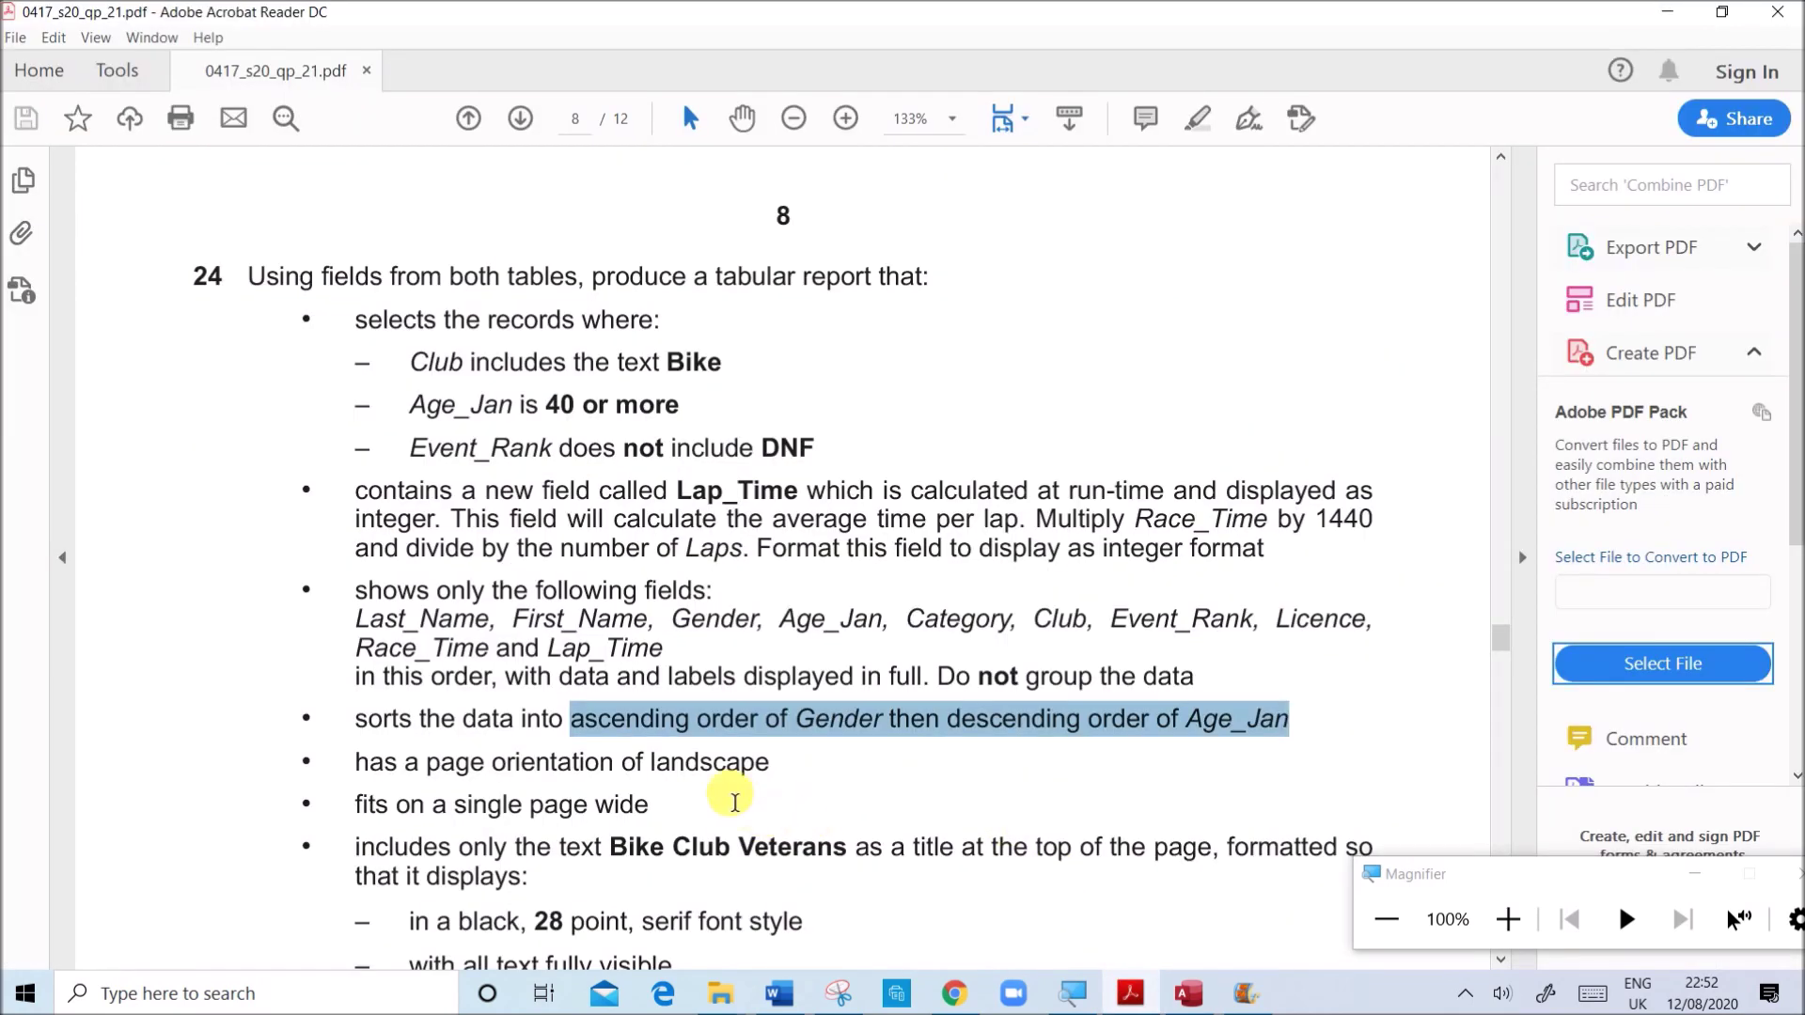
click(1187, 994)
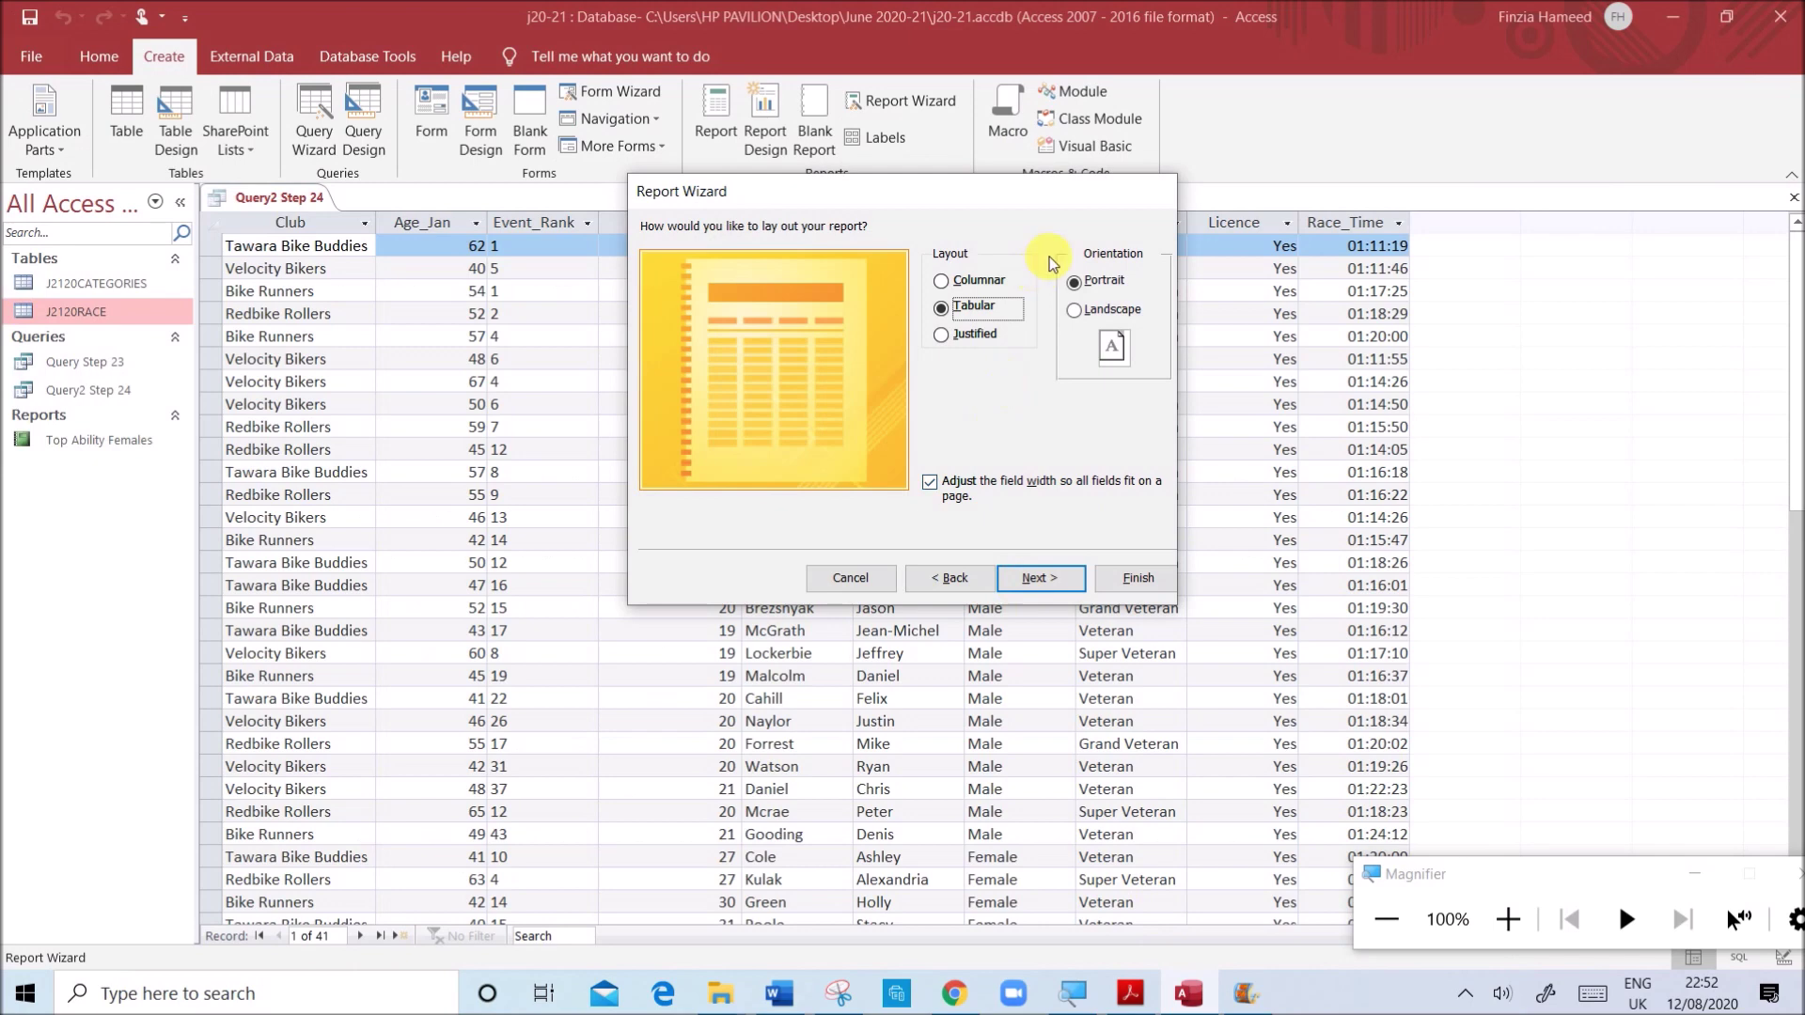
click(1081, 310)
click(1038, 579)
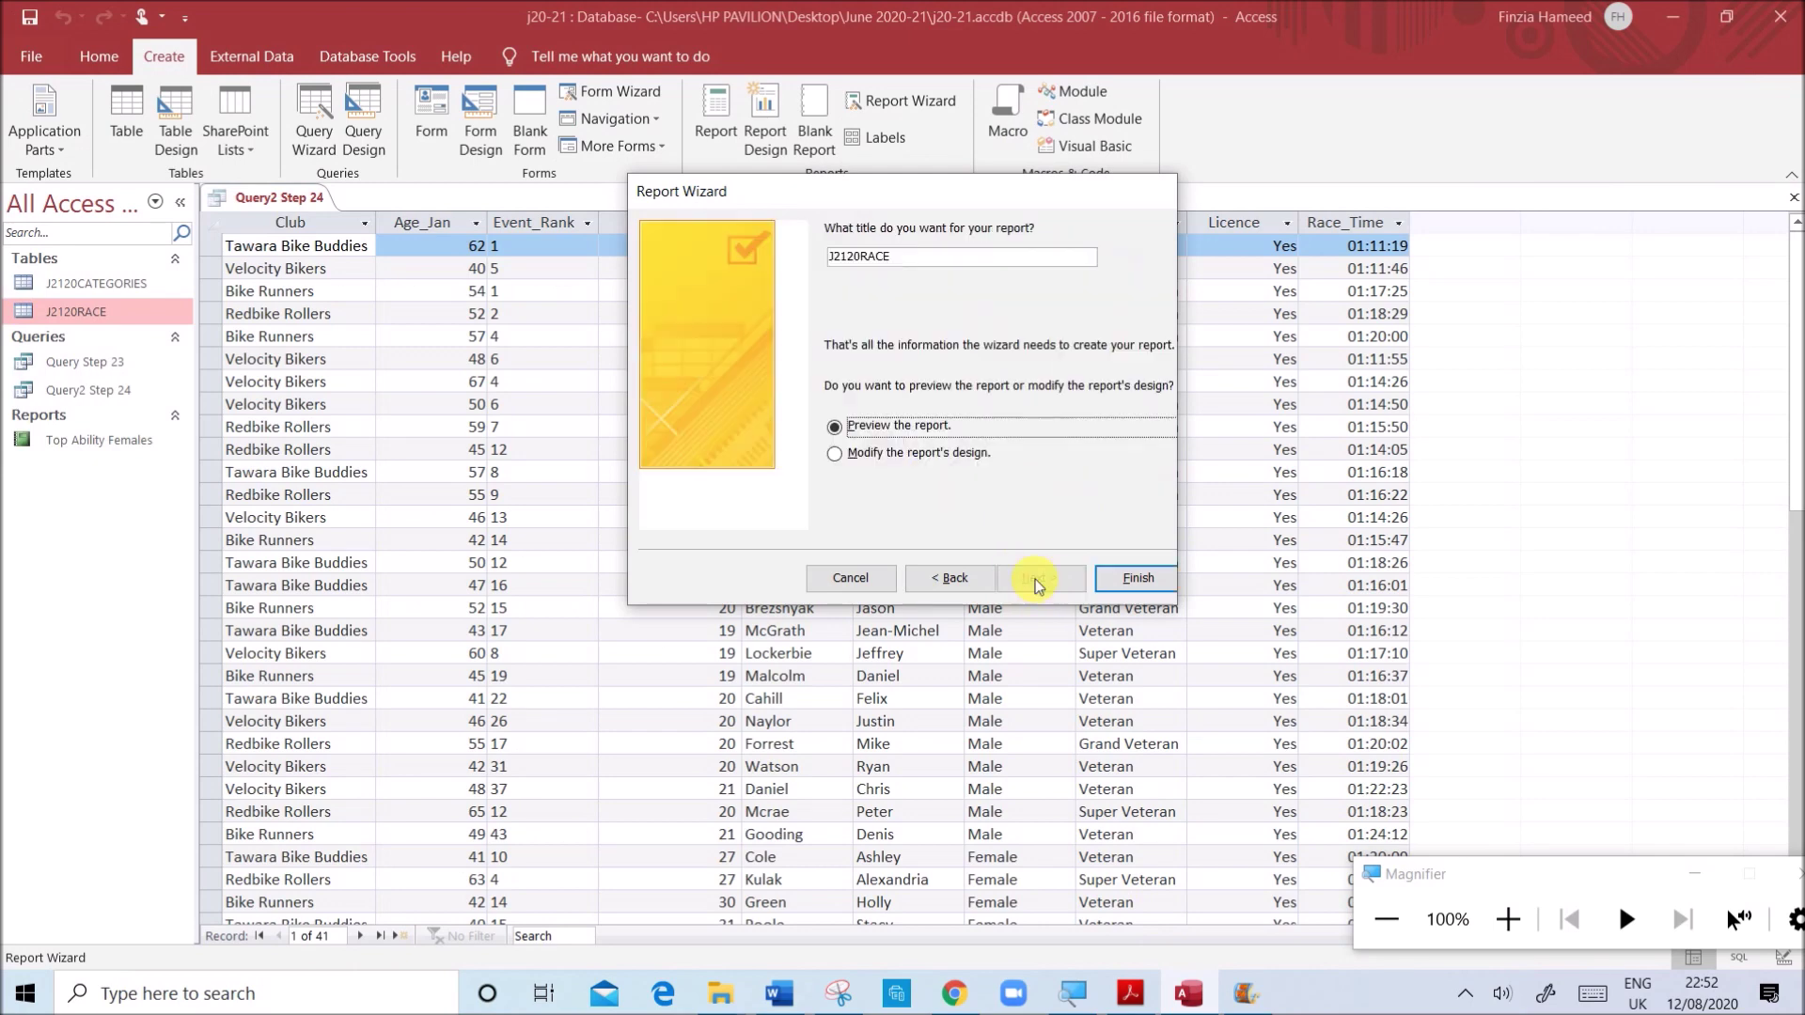
- Copy 'Bike Club Veterans' from the paper and select the default J2120RACE title to replace it
click(1130, 993)
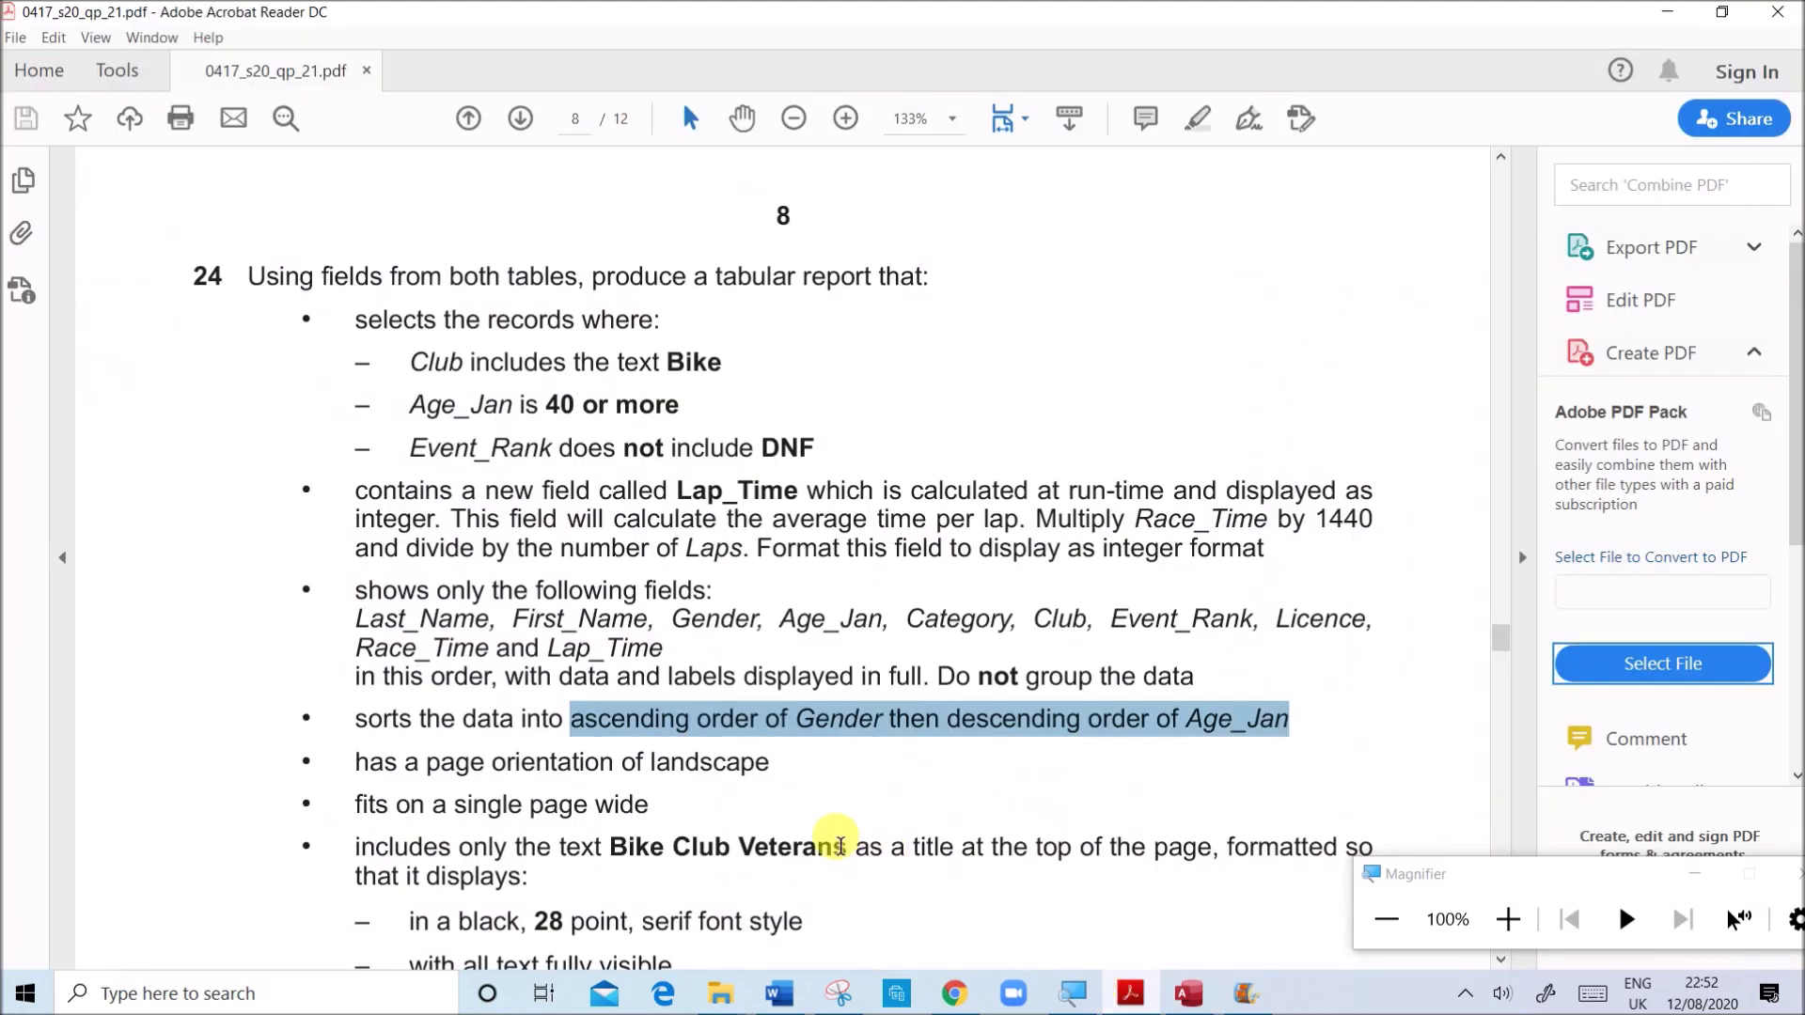
scroll(837, 836, down, 2)
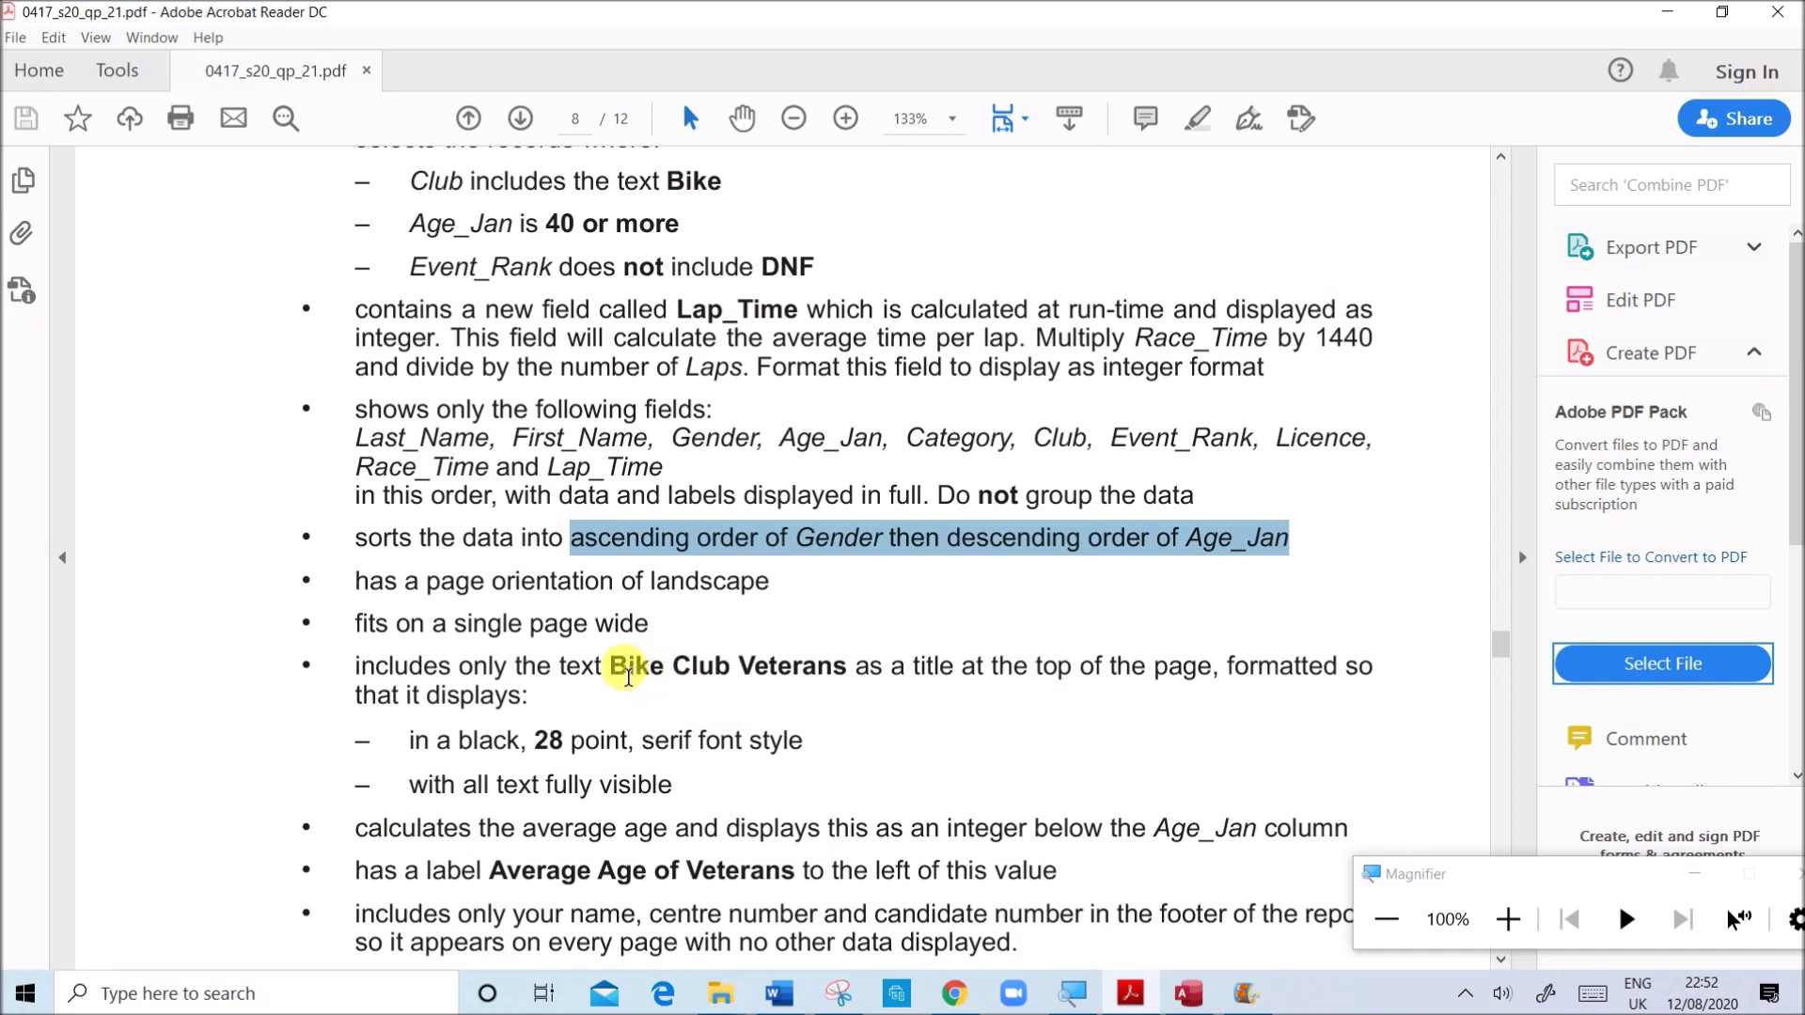
drag(629, 676, 823, 673)
right_click(749, 678)
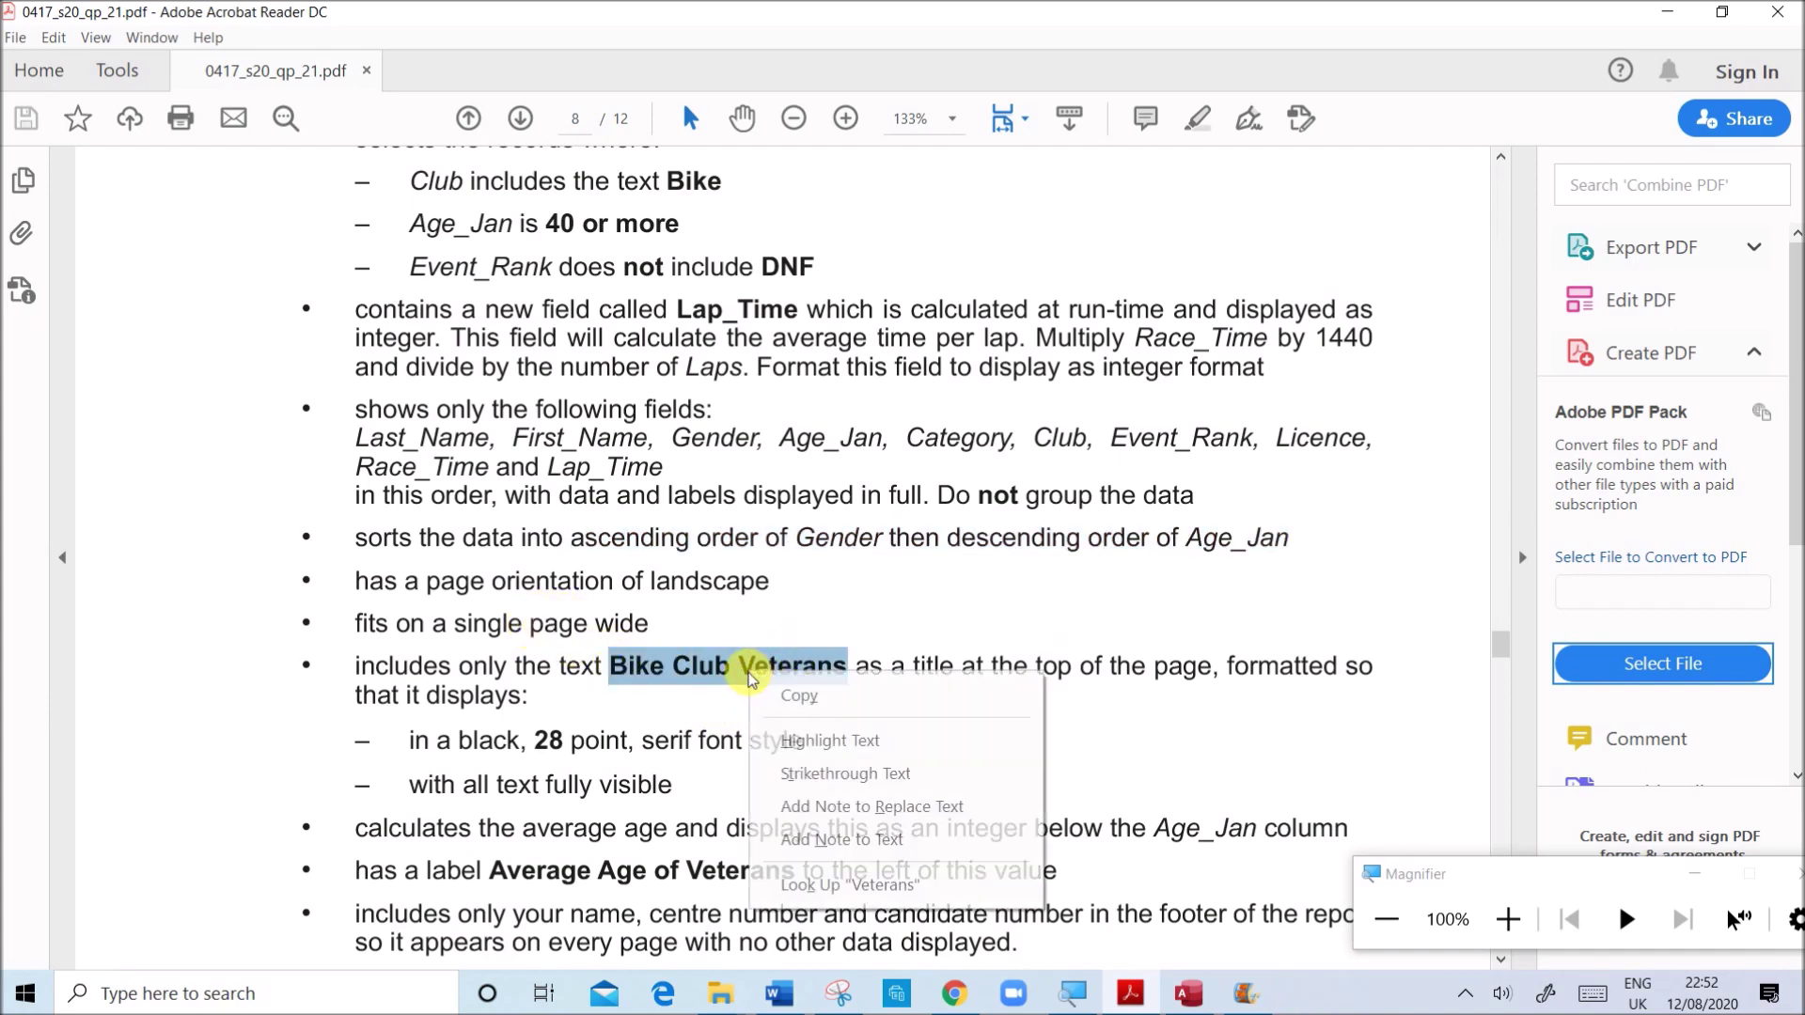
click(816, 698)
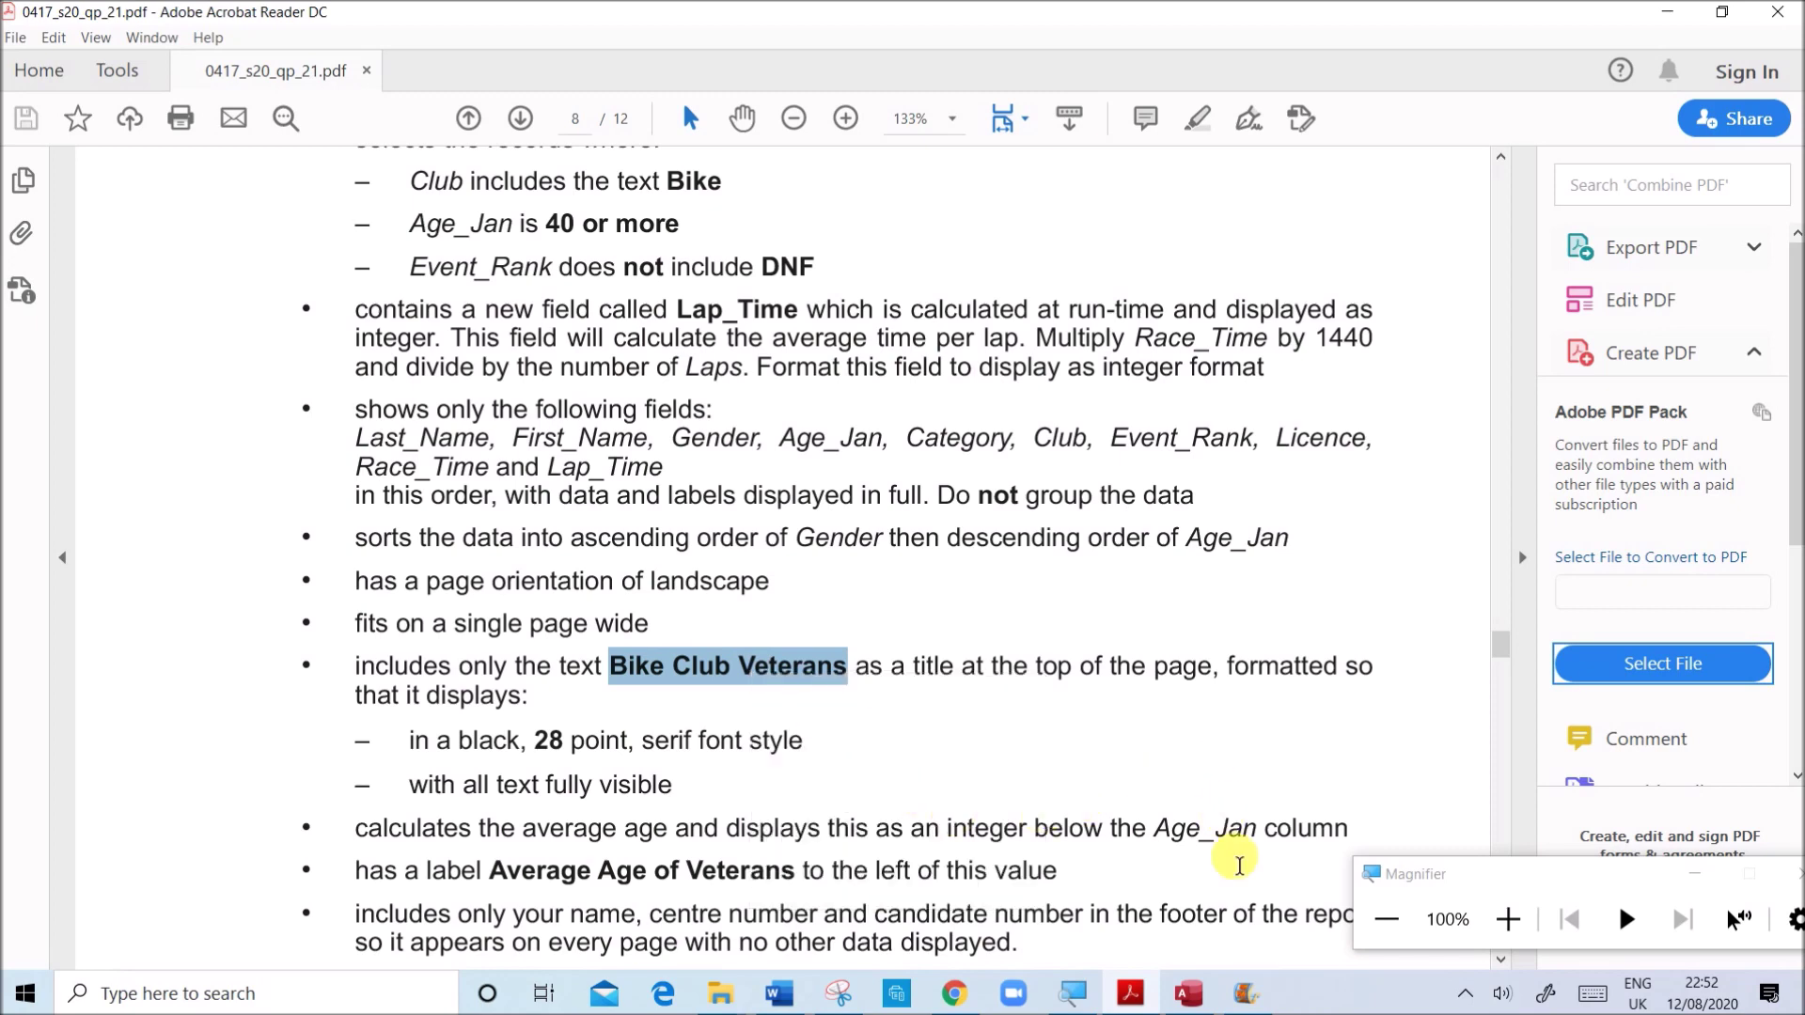
click(1188, 994)
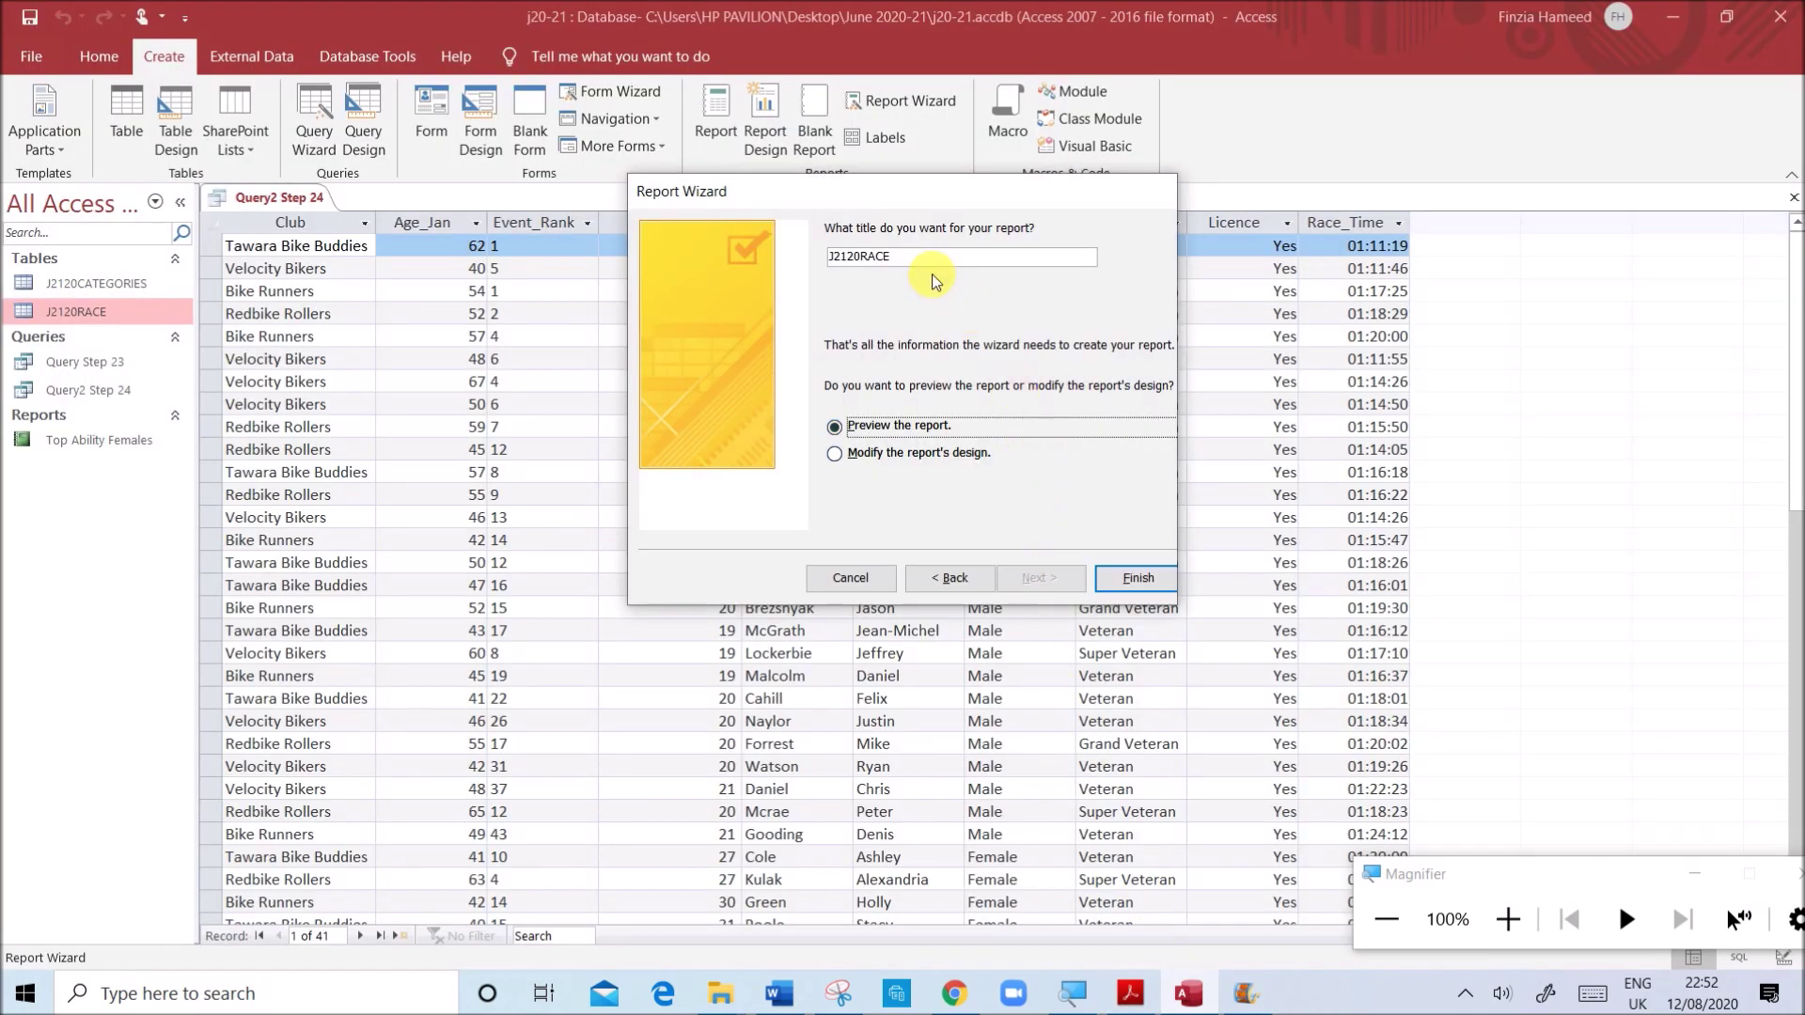
drag(918, 272, 753, 268)
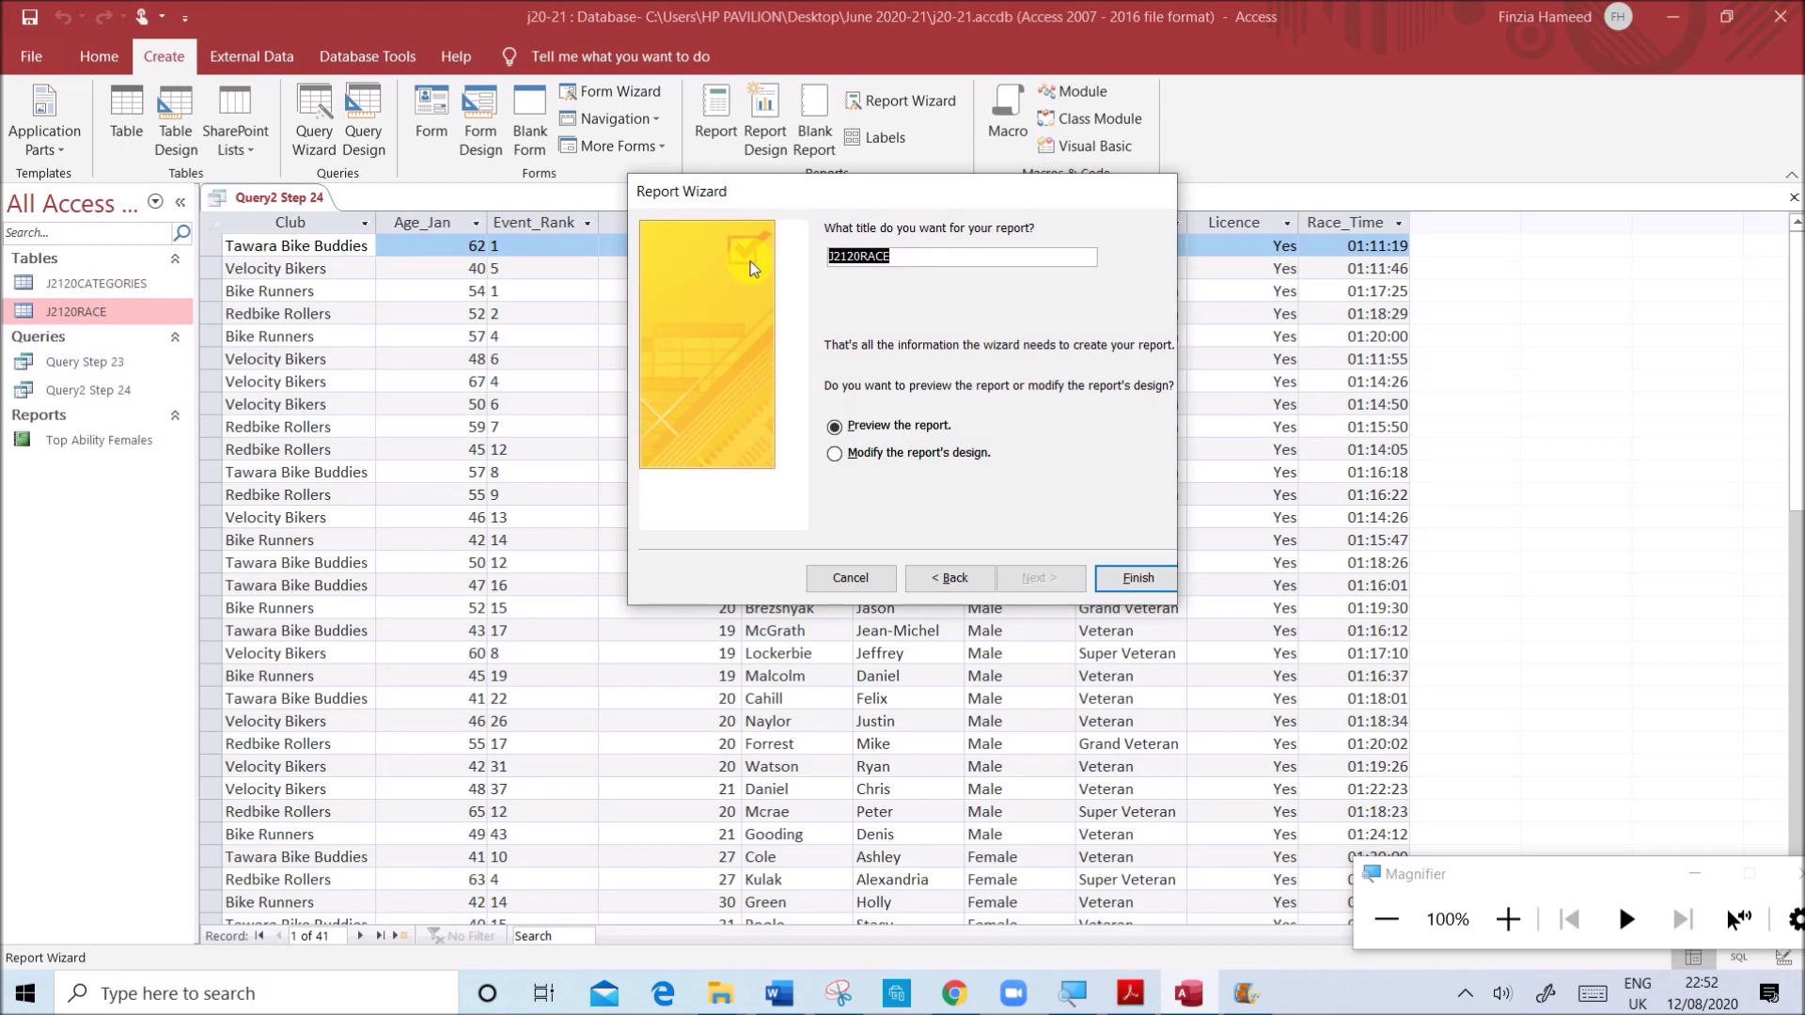
click(1133, 996)
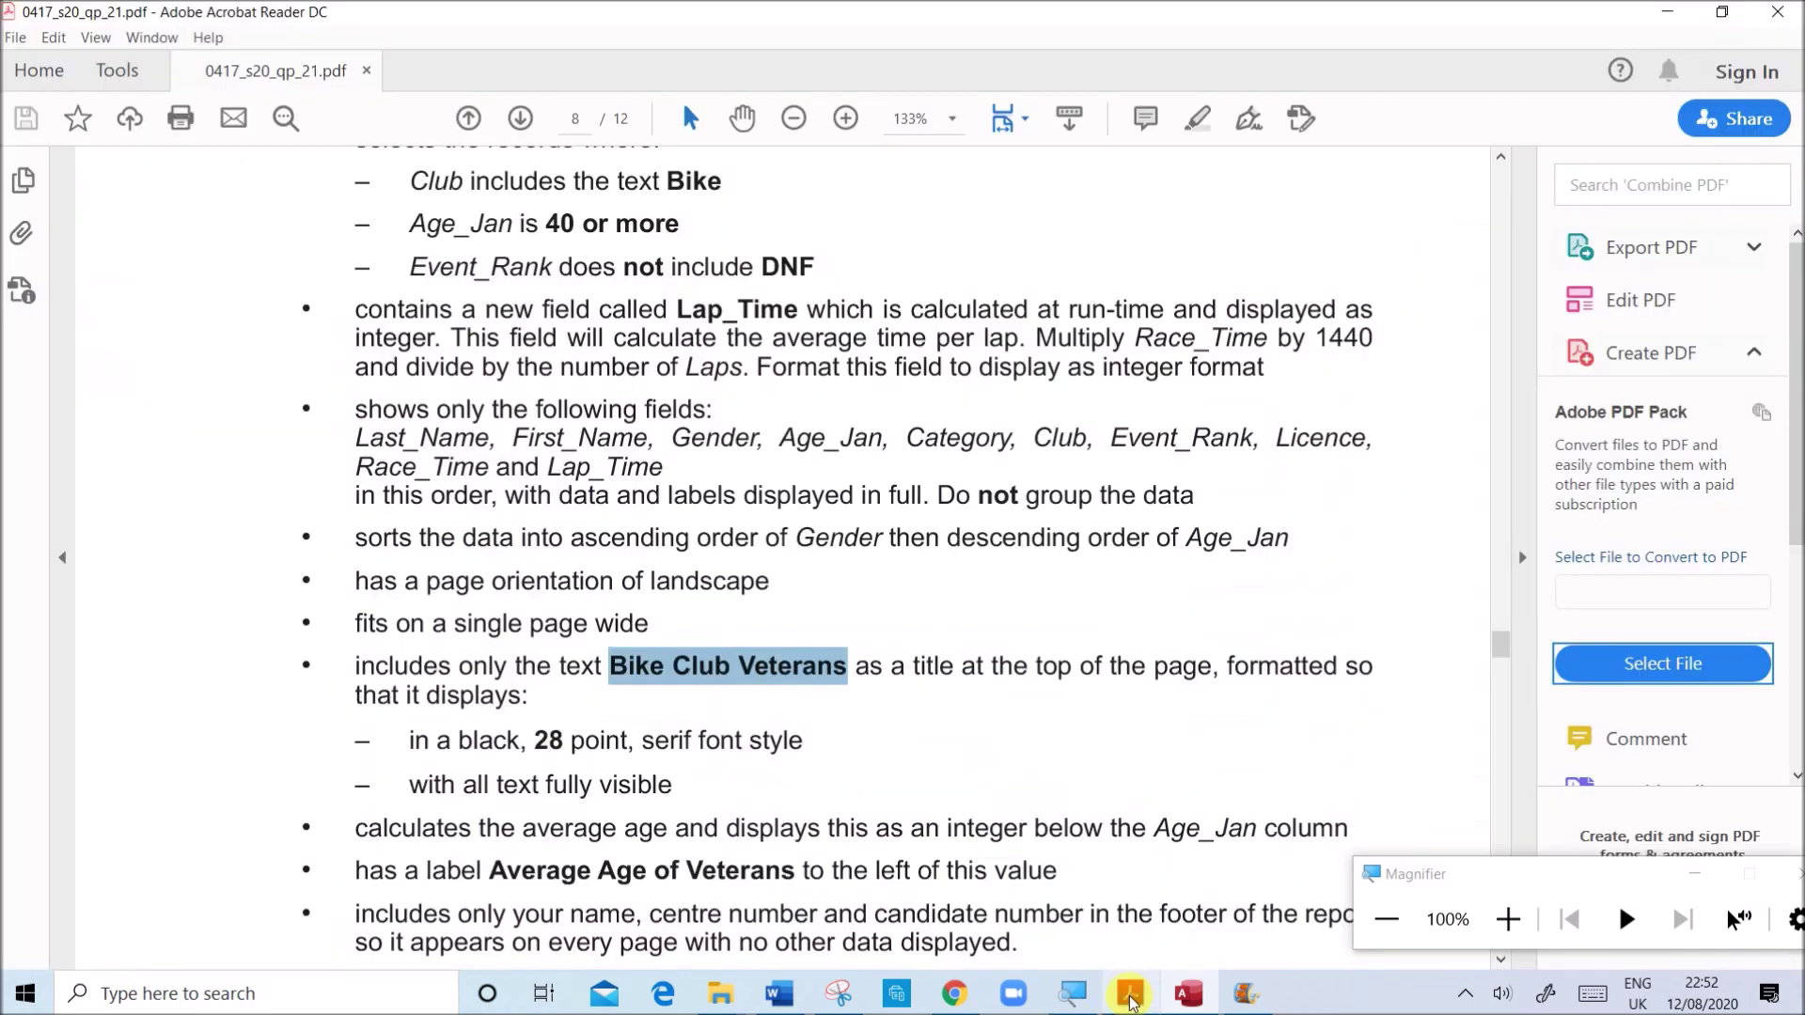
drag(428, 760, 649, 771)
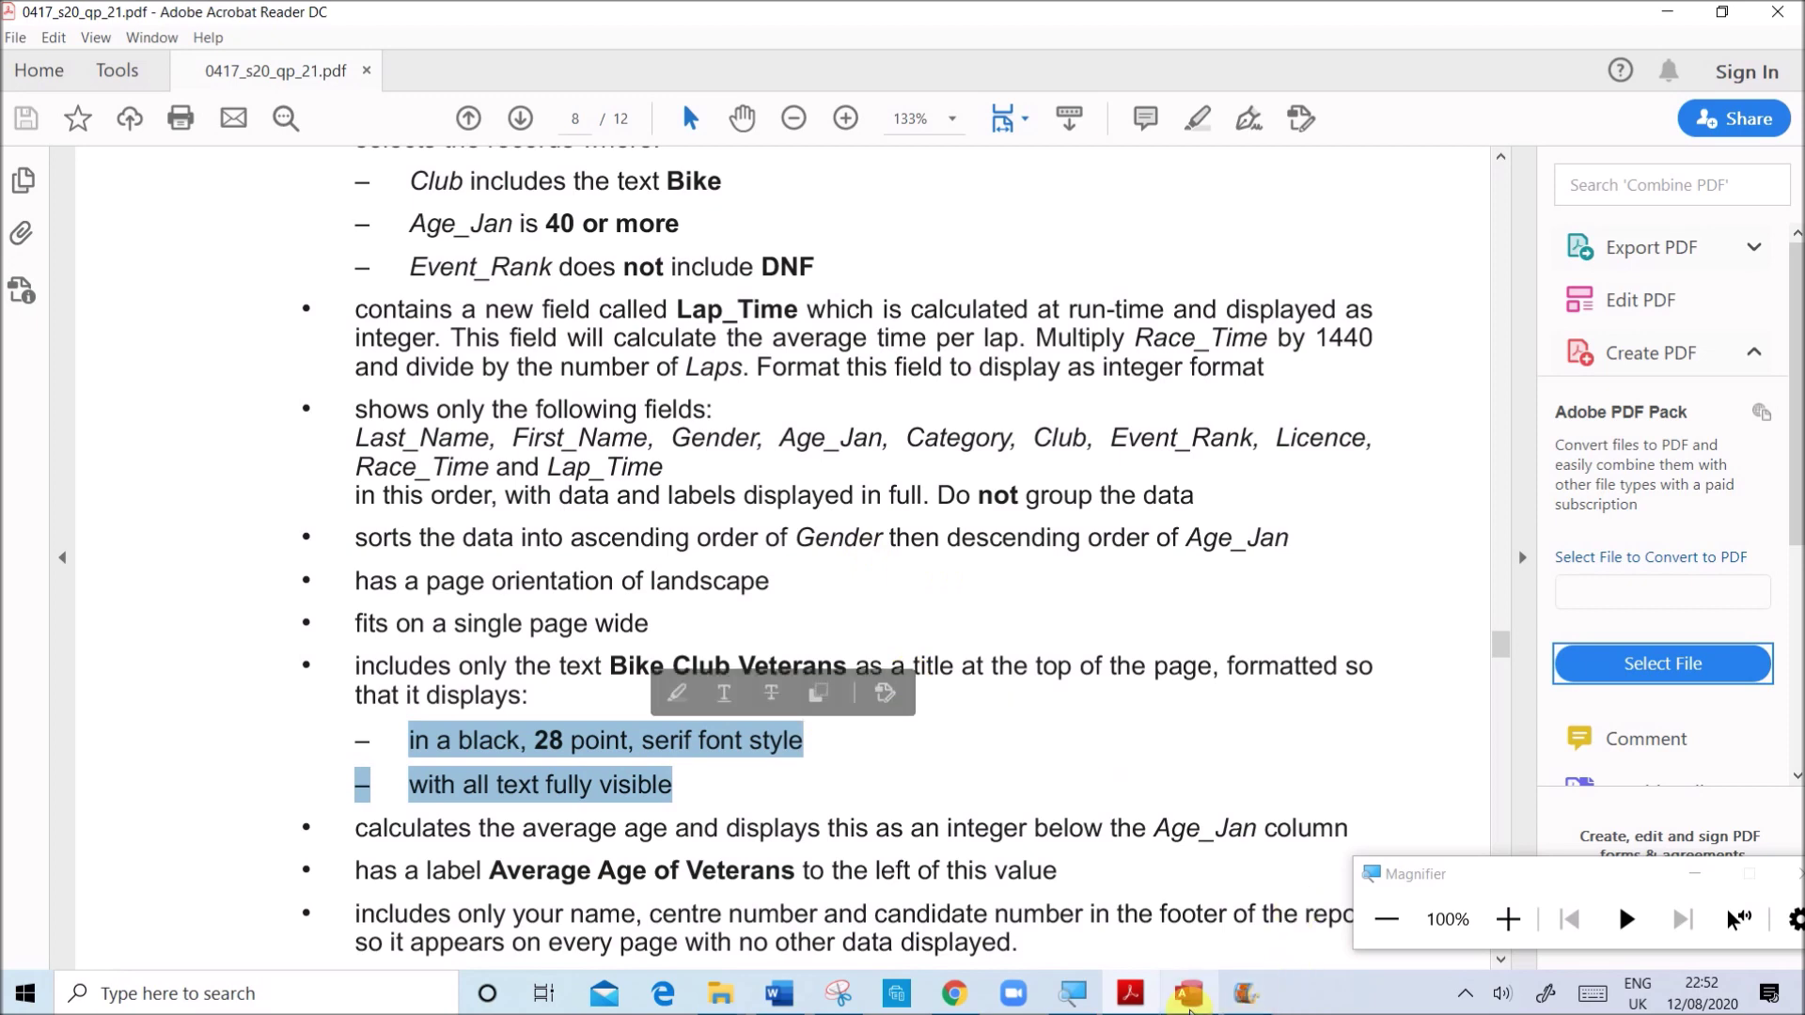
click(1188, 993)
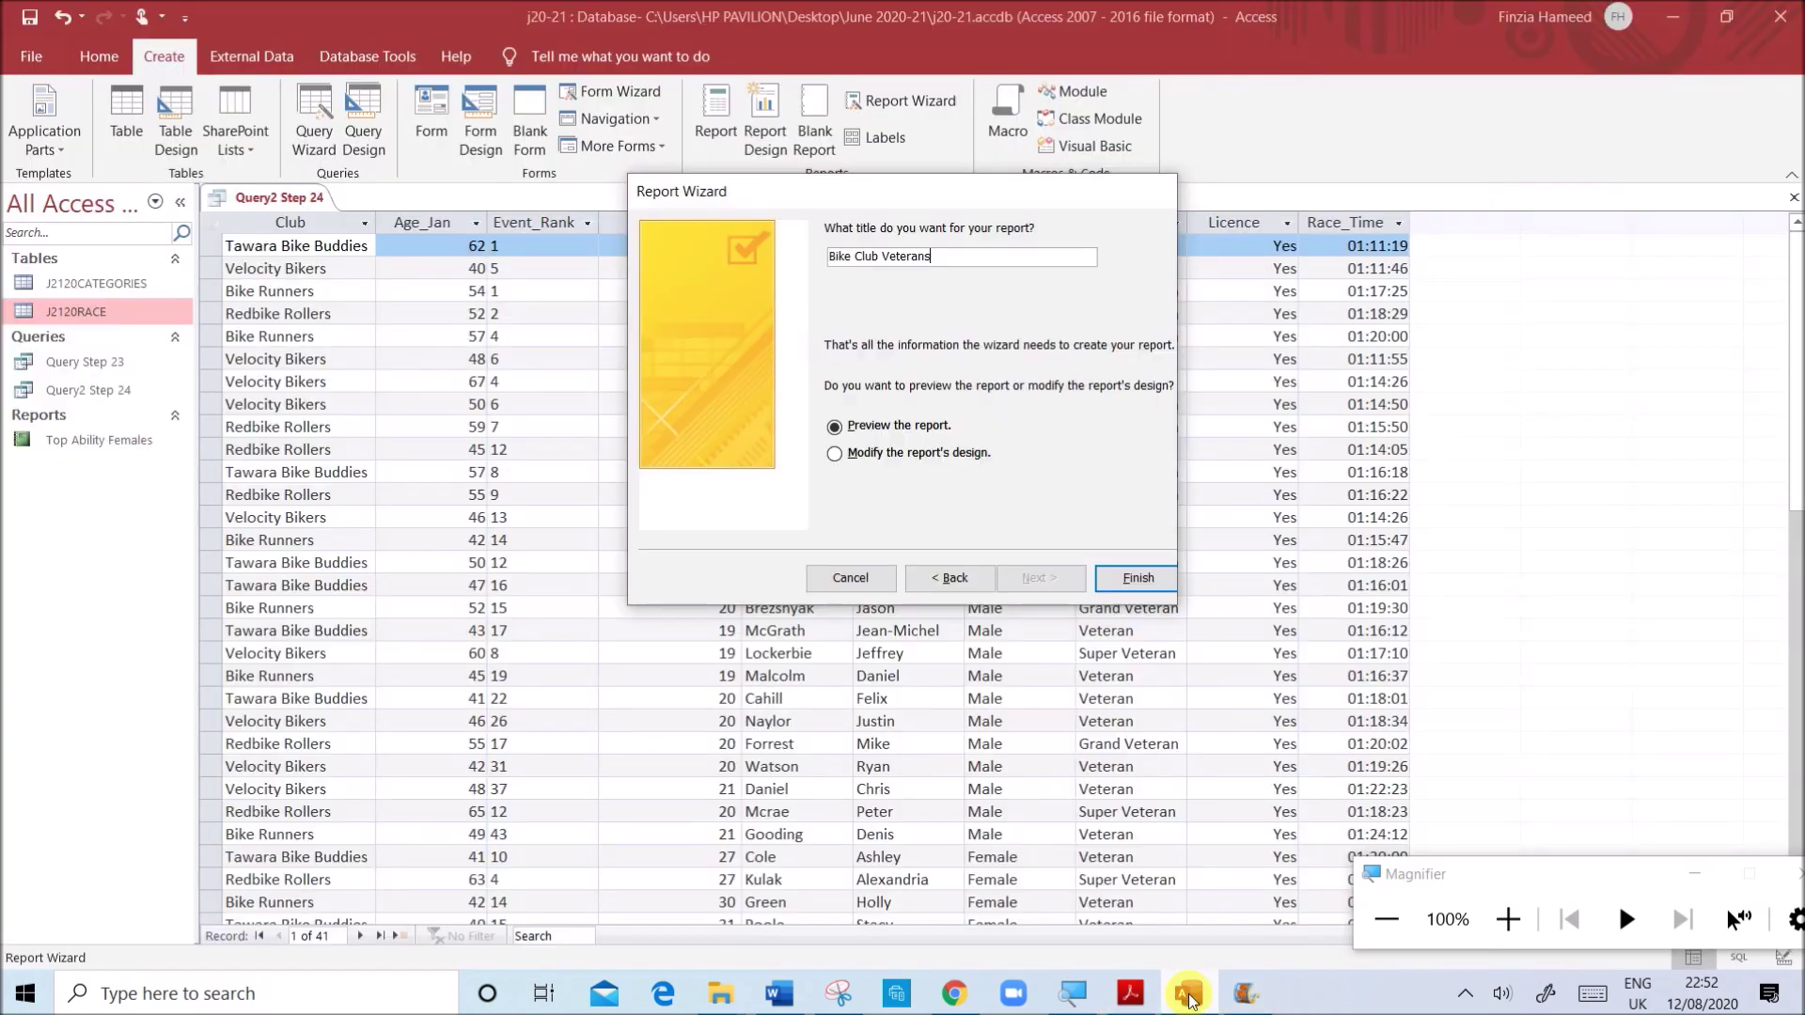
- Finish the wizard to preview the Bike Club Veterans report, then switch it to Design View
click(1130, 578)
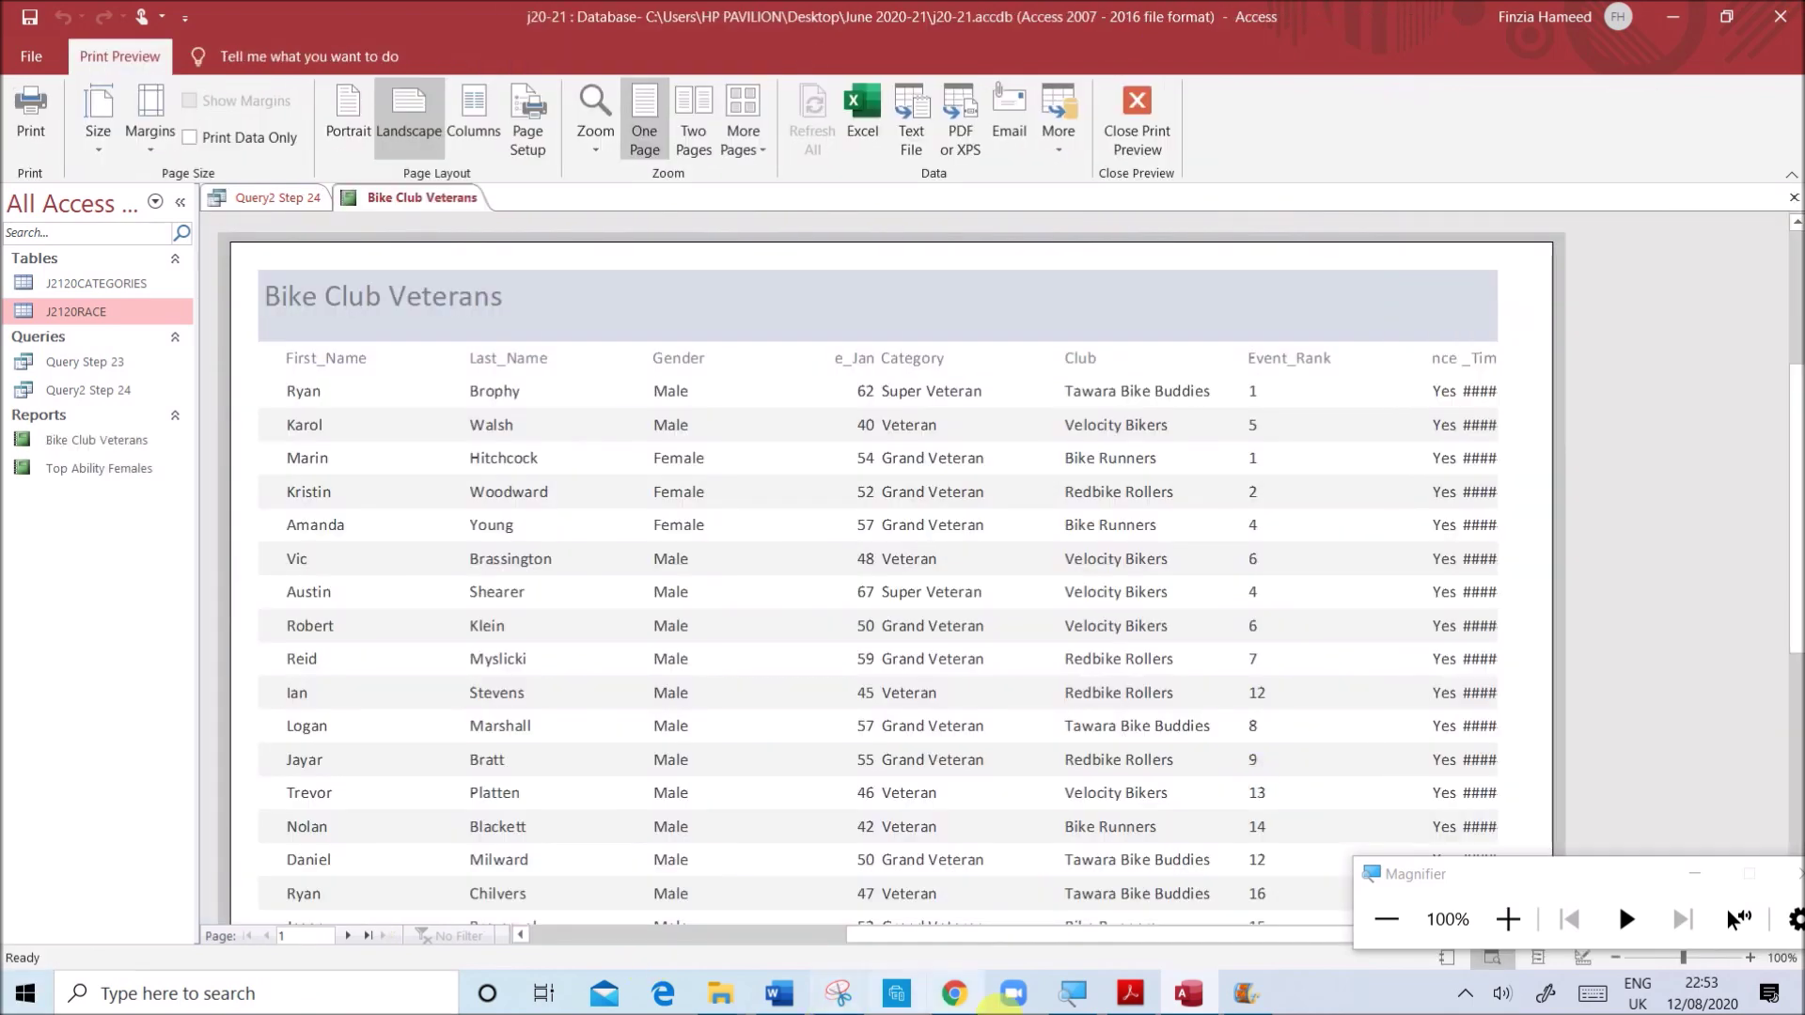
click(1130, 993)
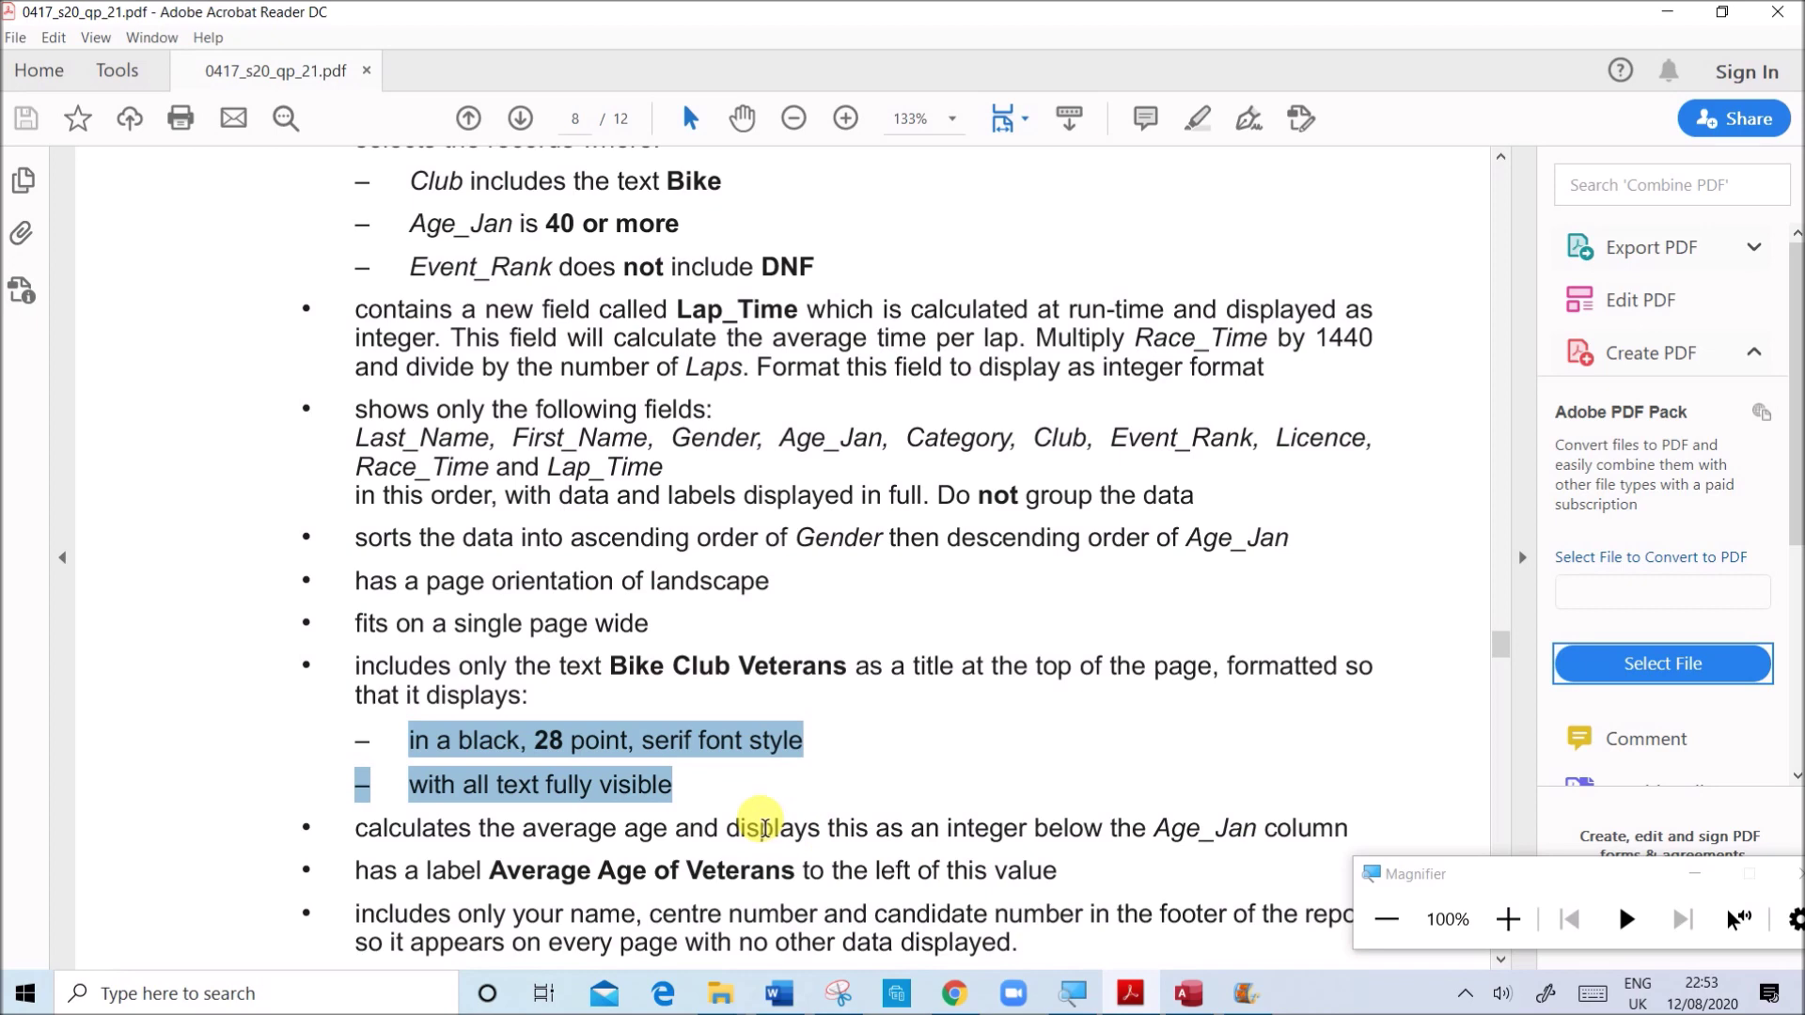
scroll(764, 828, down, 1)
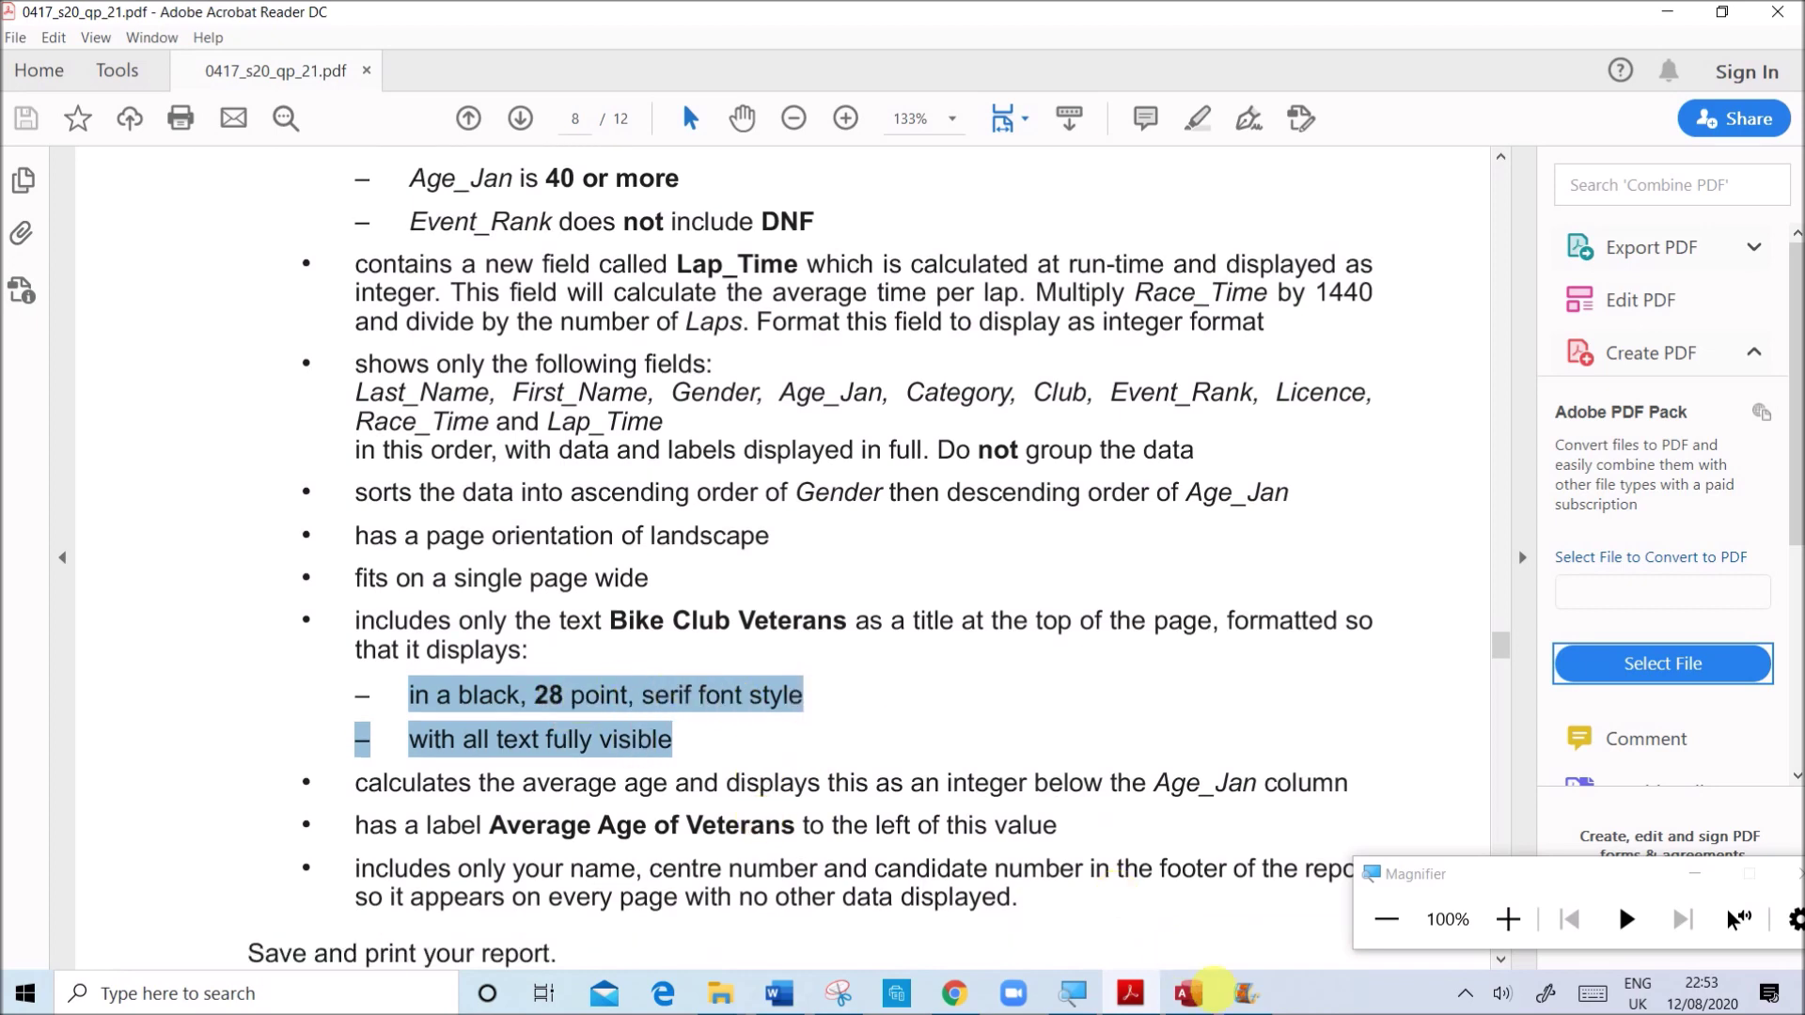
click(1188, 993)
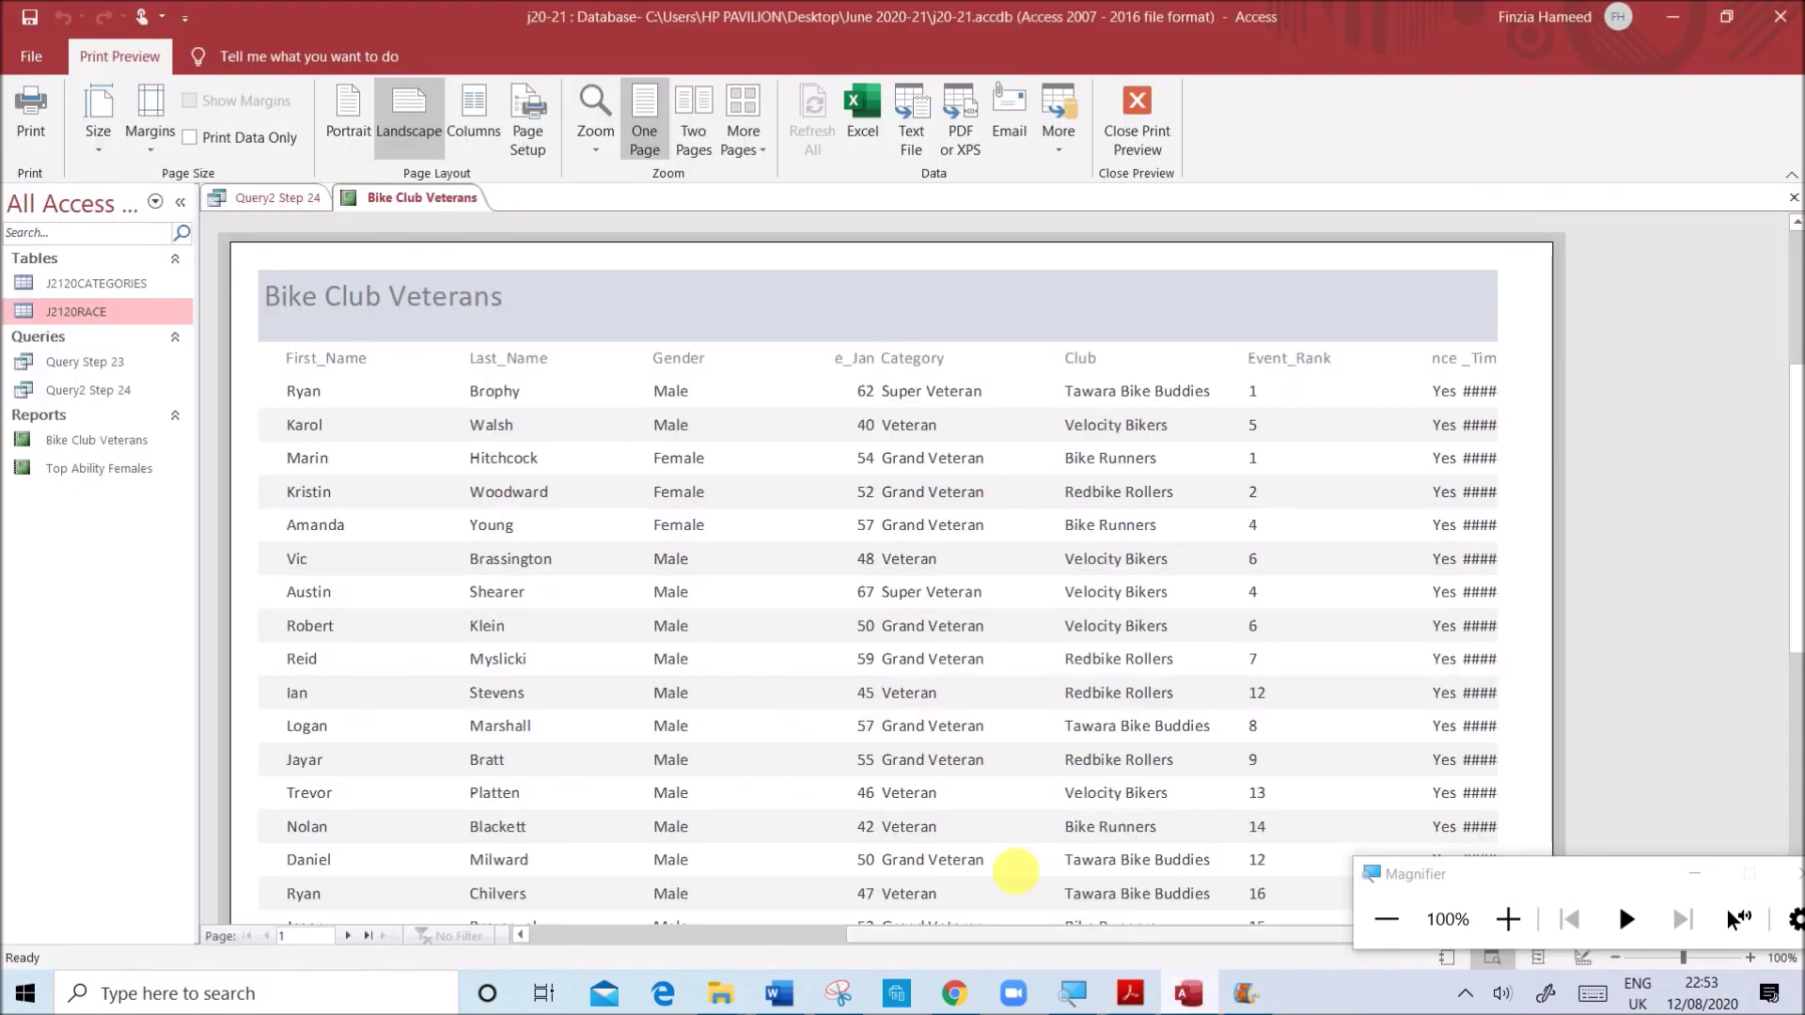
right_click(403, 201)
click(505, 349)
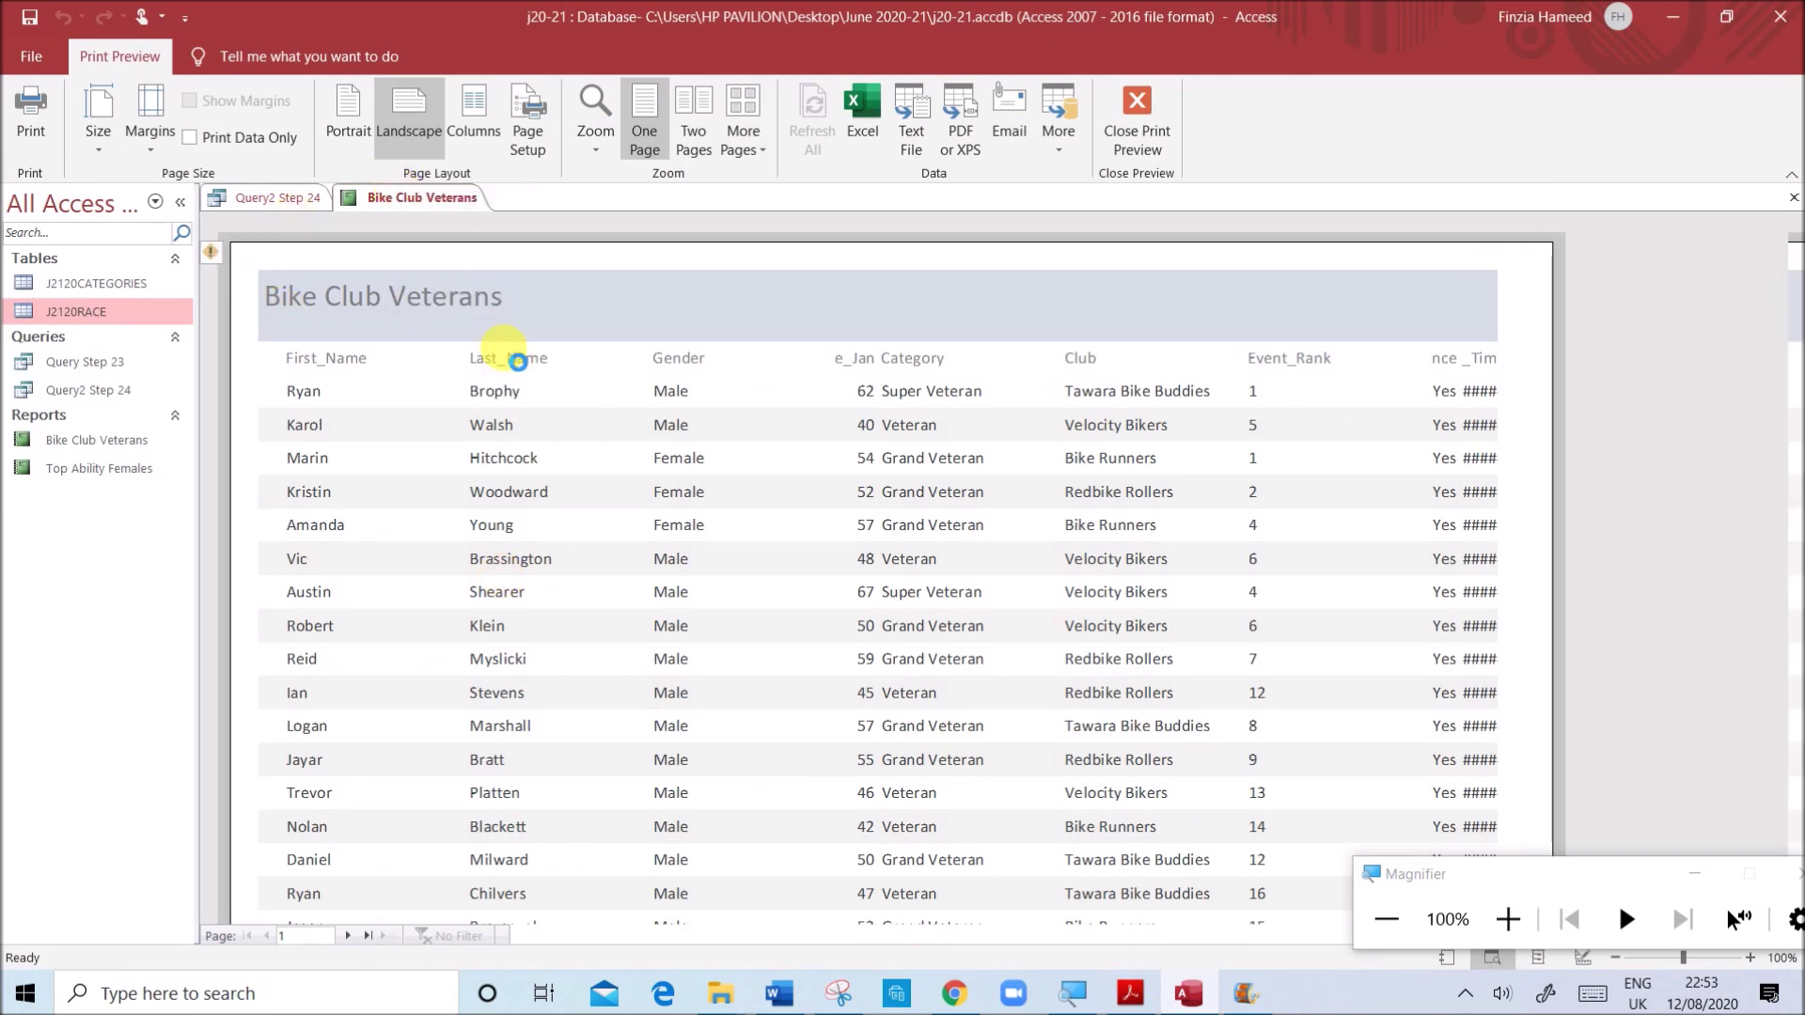
- Set the title label to 28pt Times New Roman and widen it to show the full title
click(467, 282)
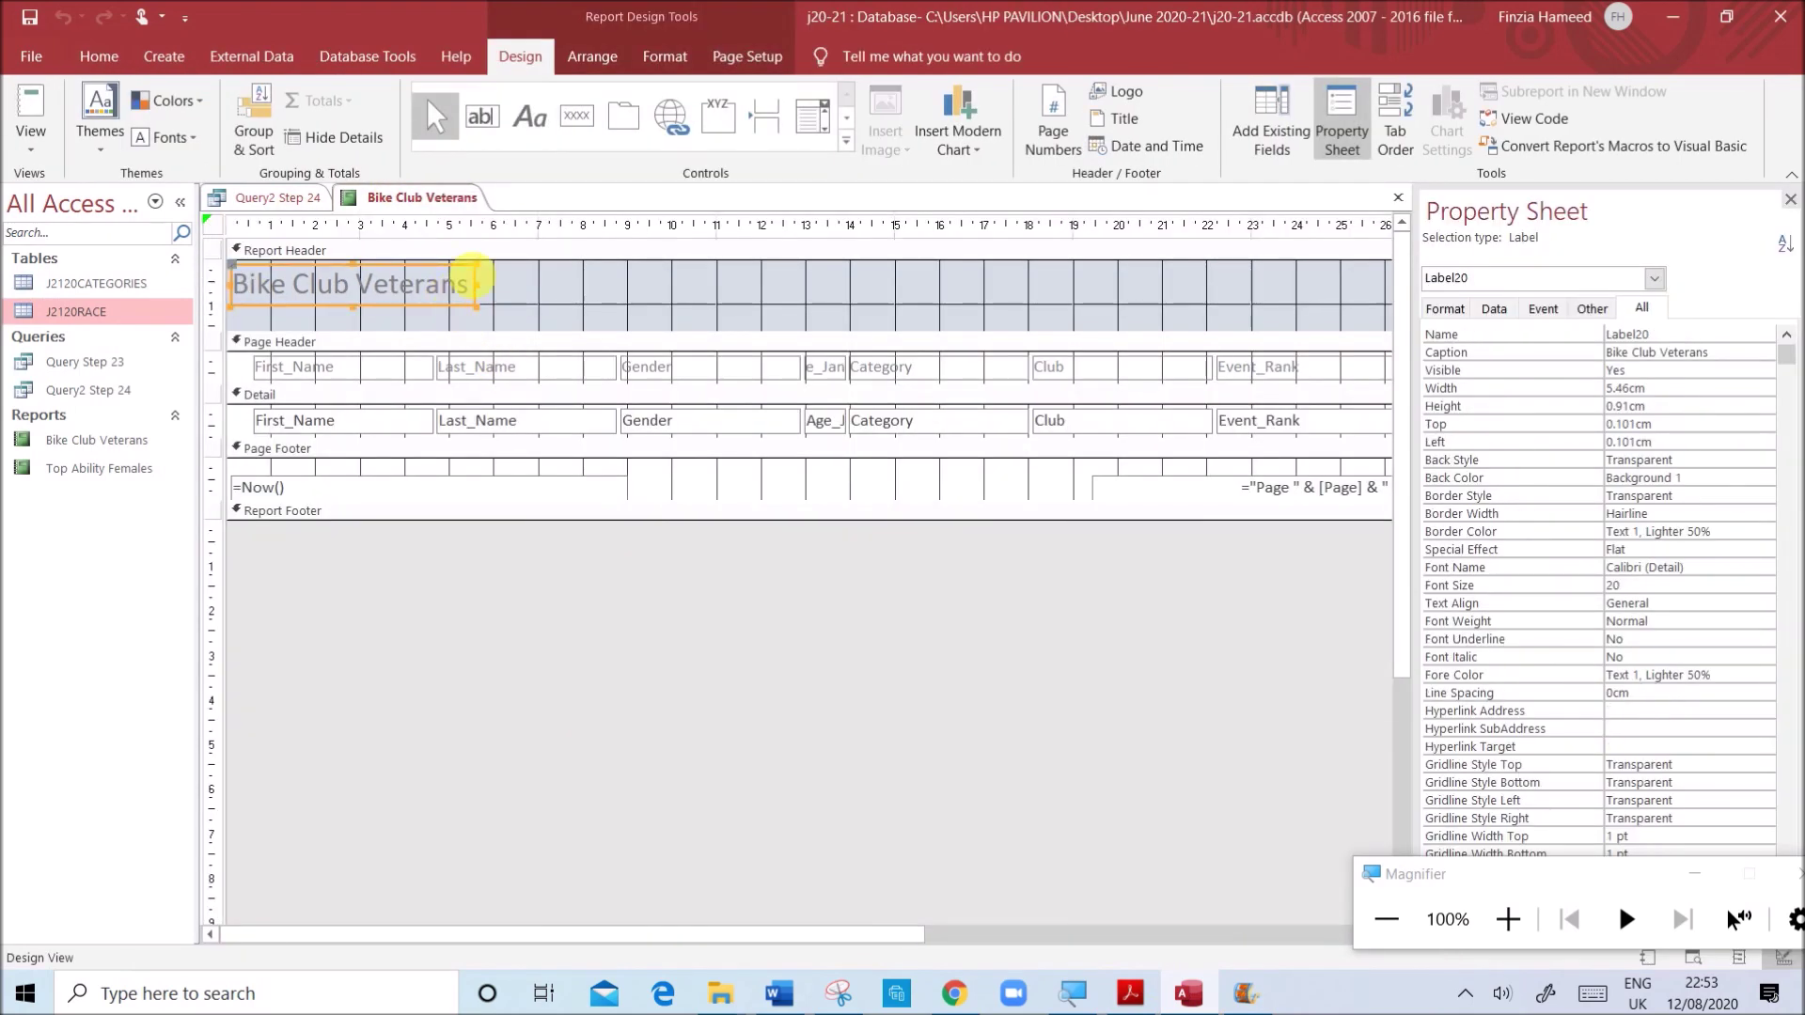
click(98, 57)
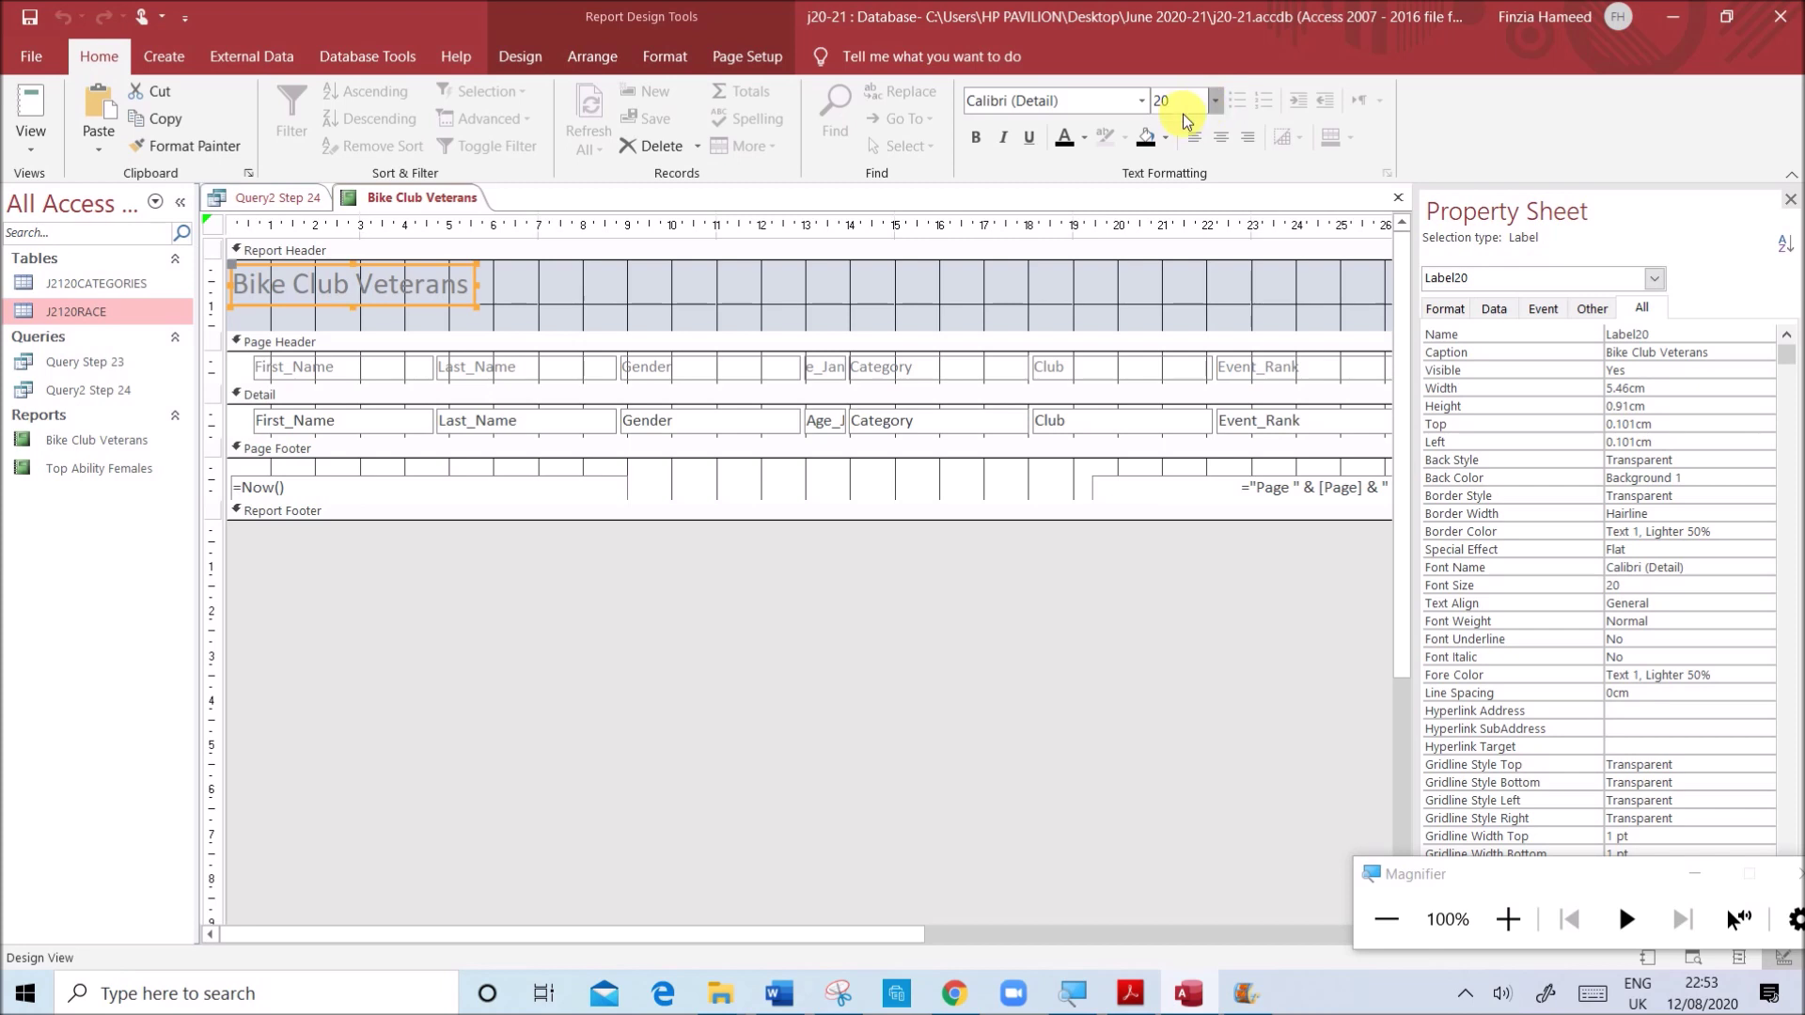
click(1214, 101)
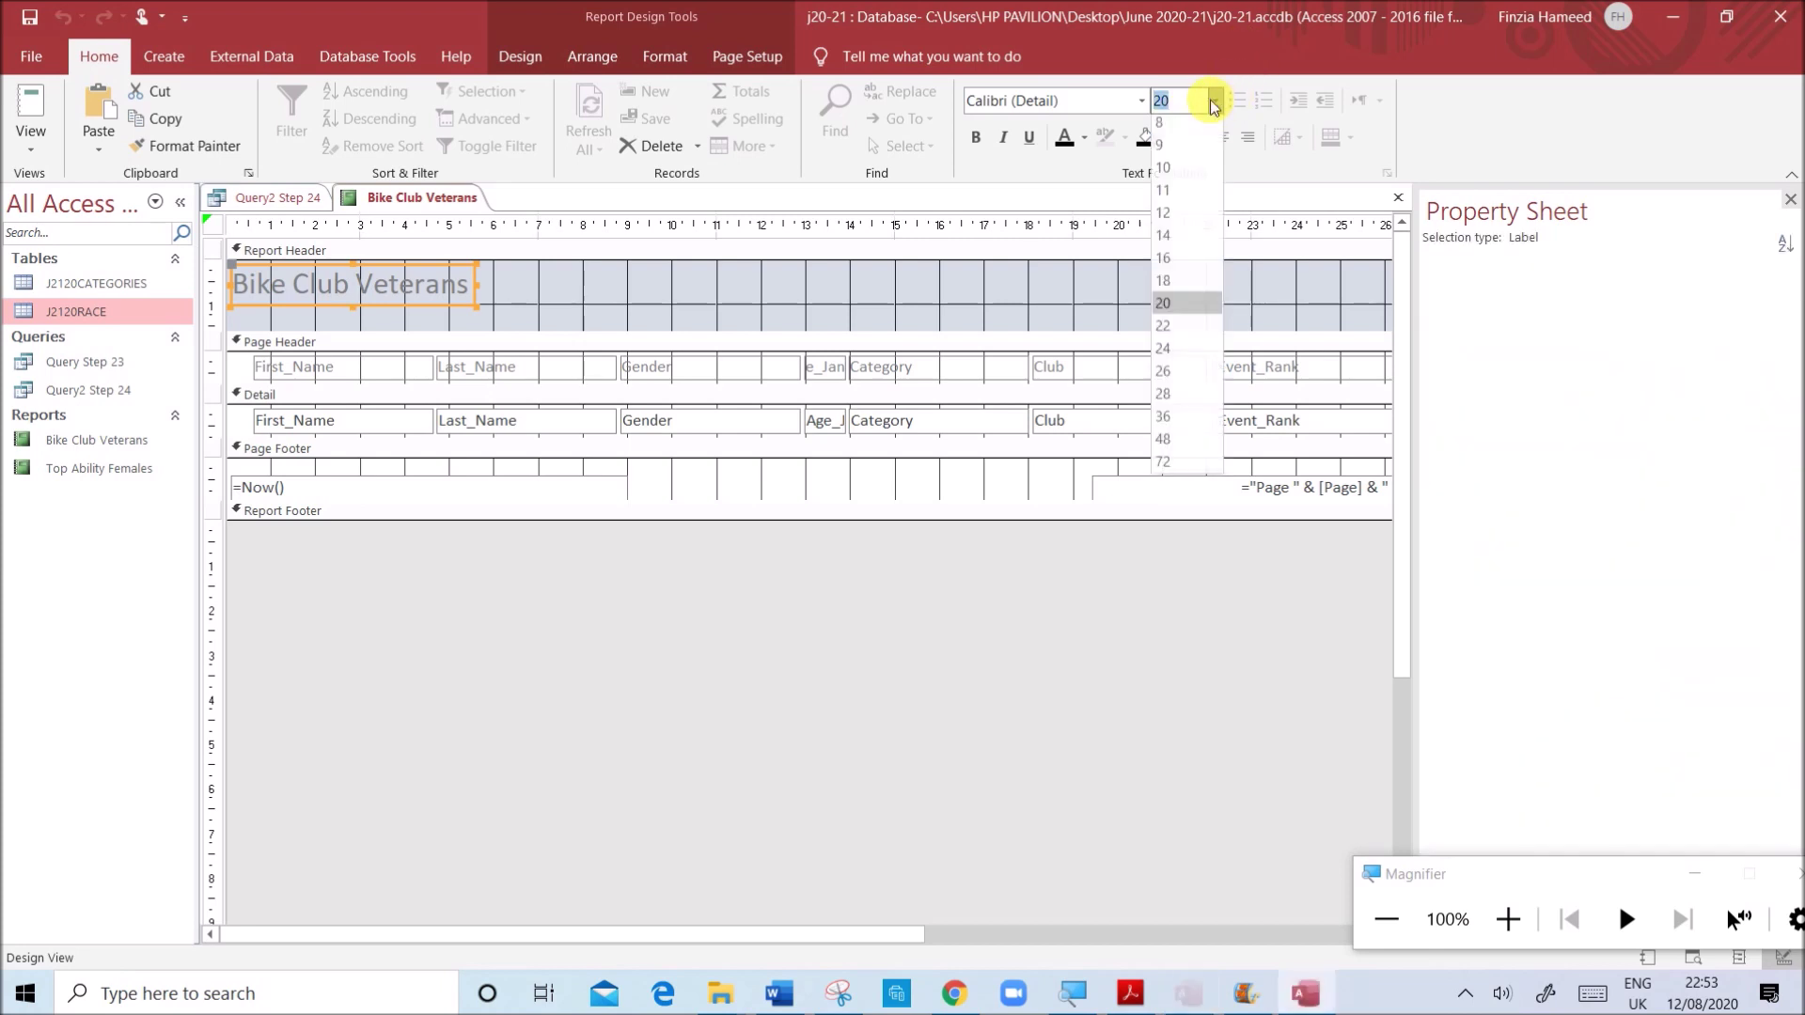
key(Escape)
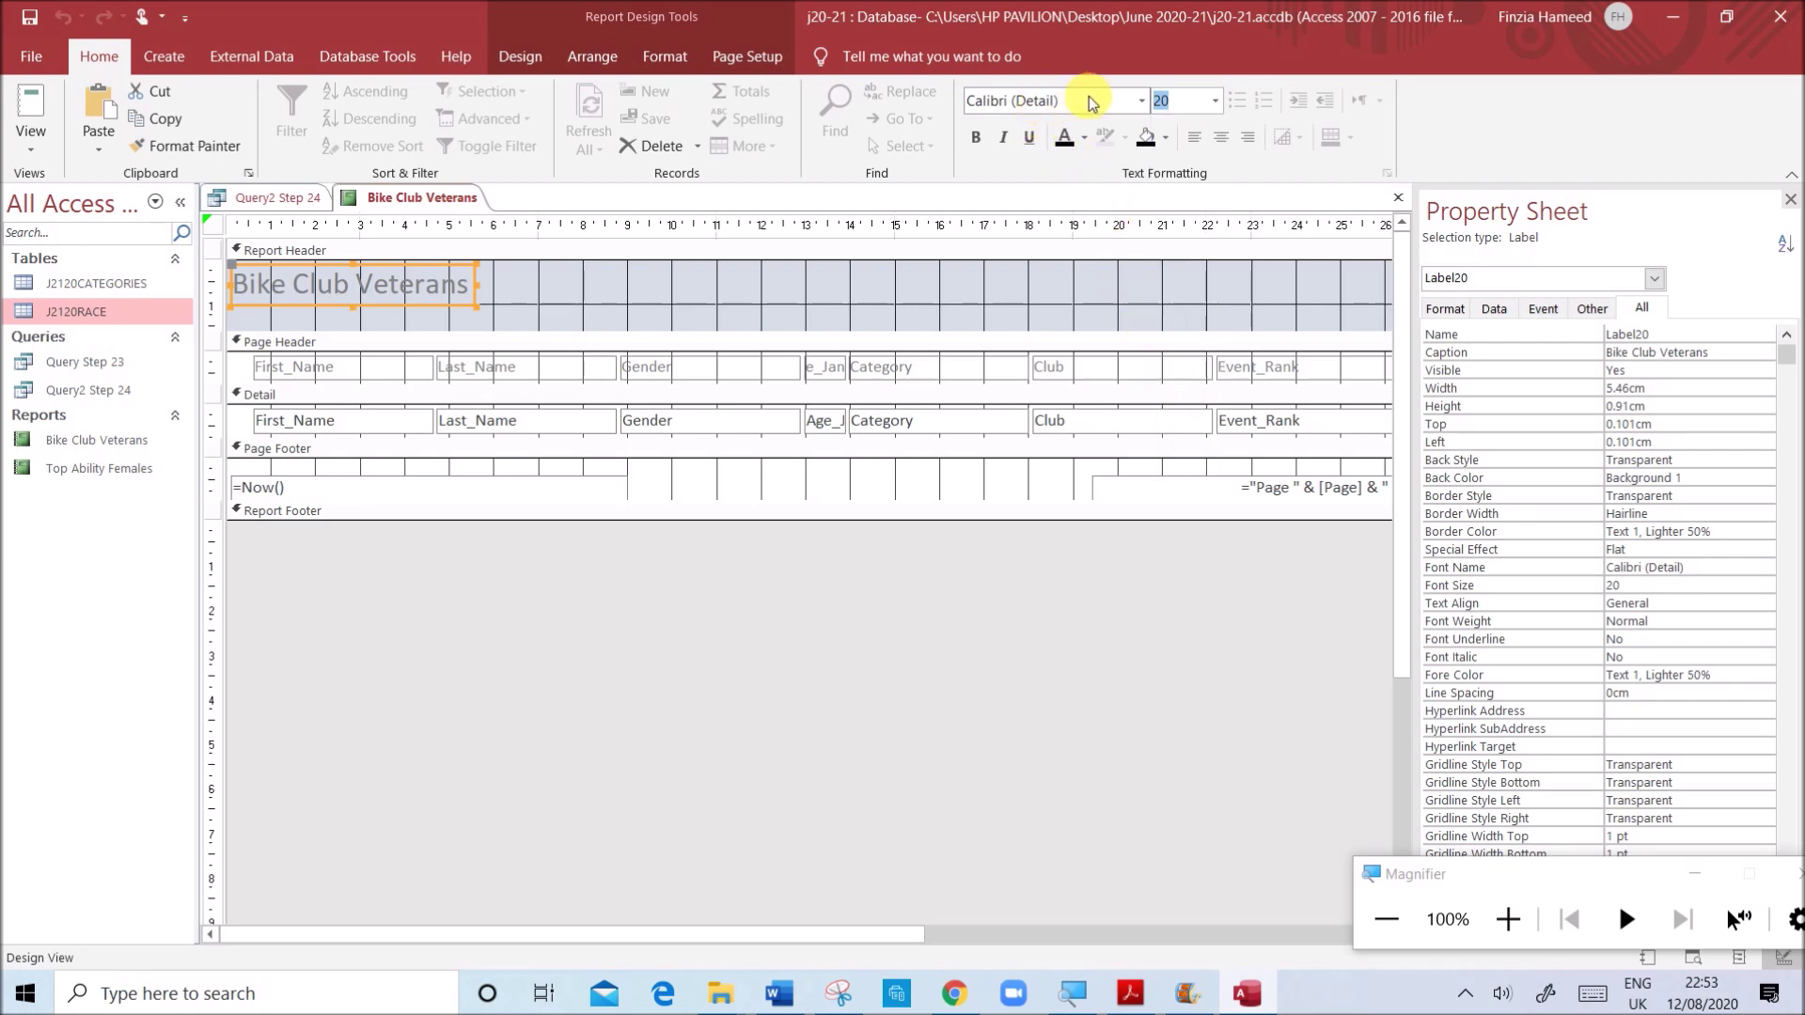
text(28)
click(1063, 103)
text(Times New Roman)
key(Return)
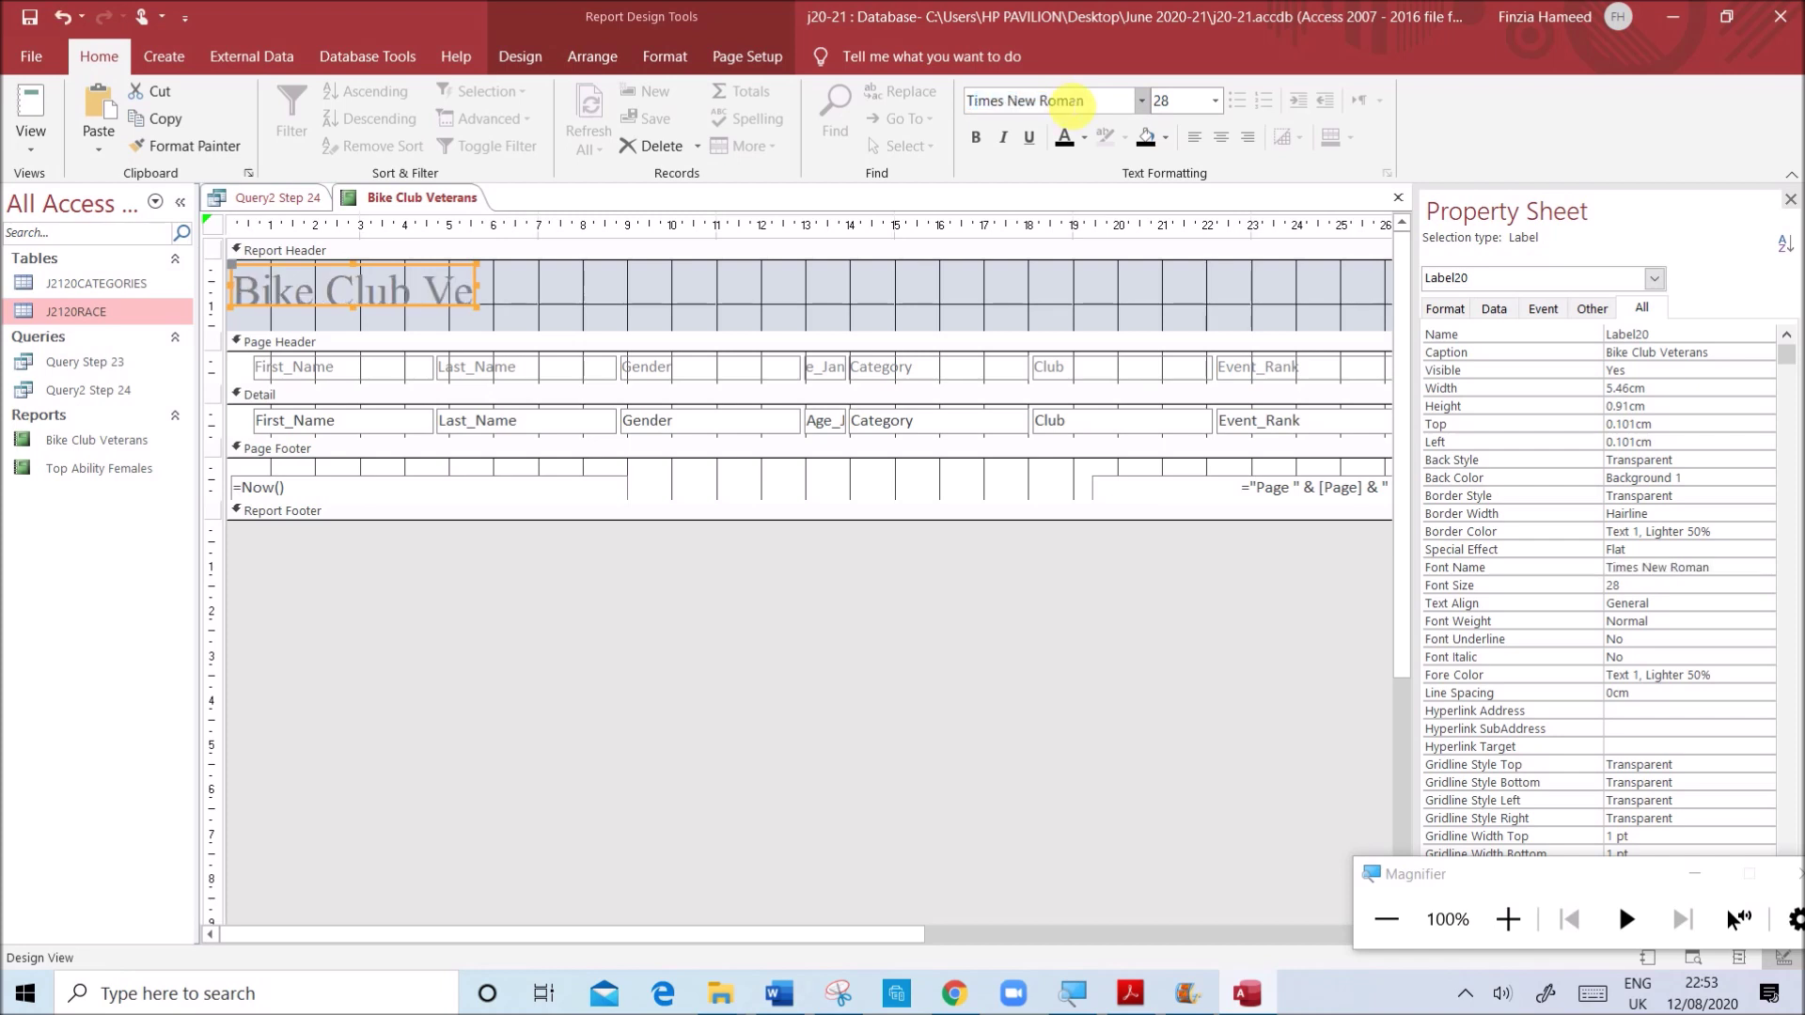
drag(490, 320, 810, 326)
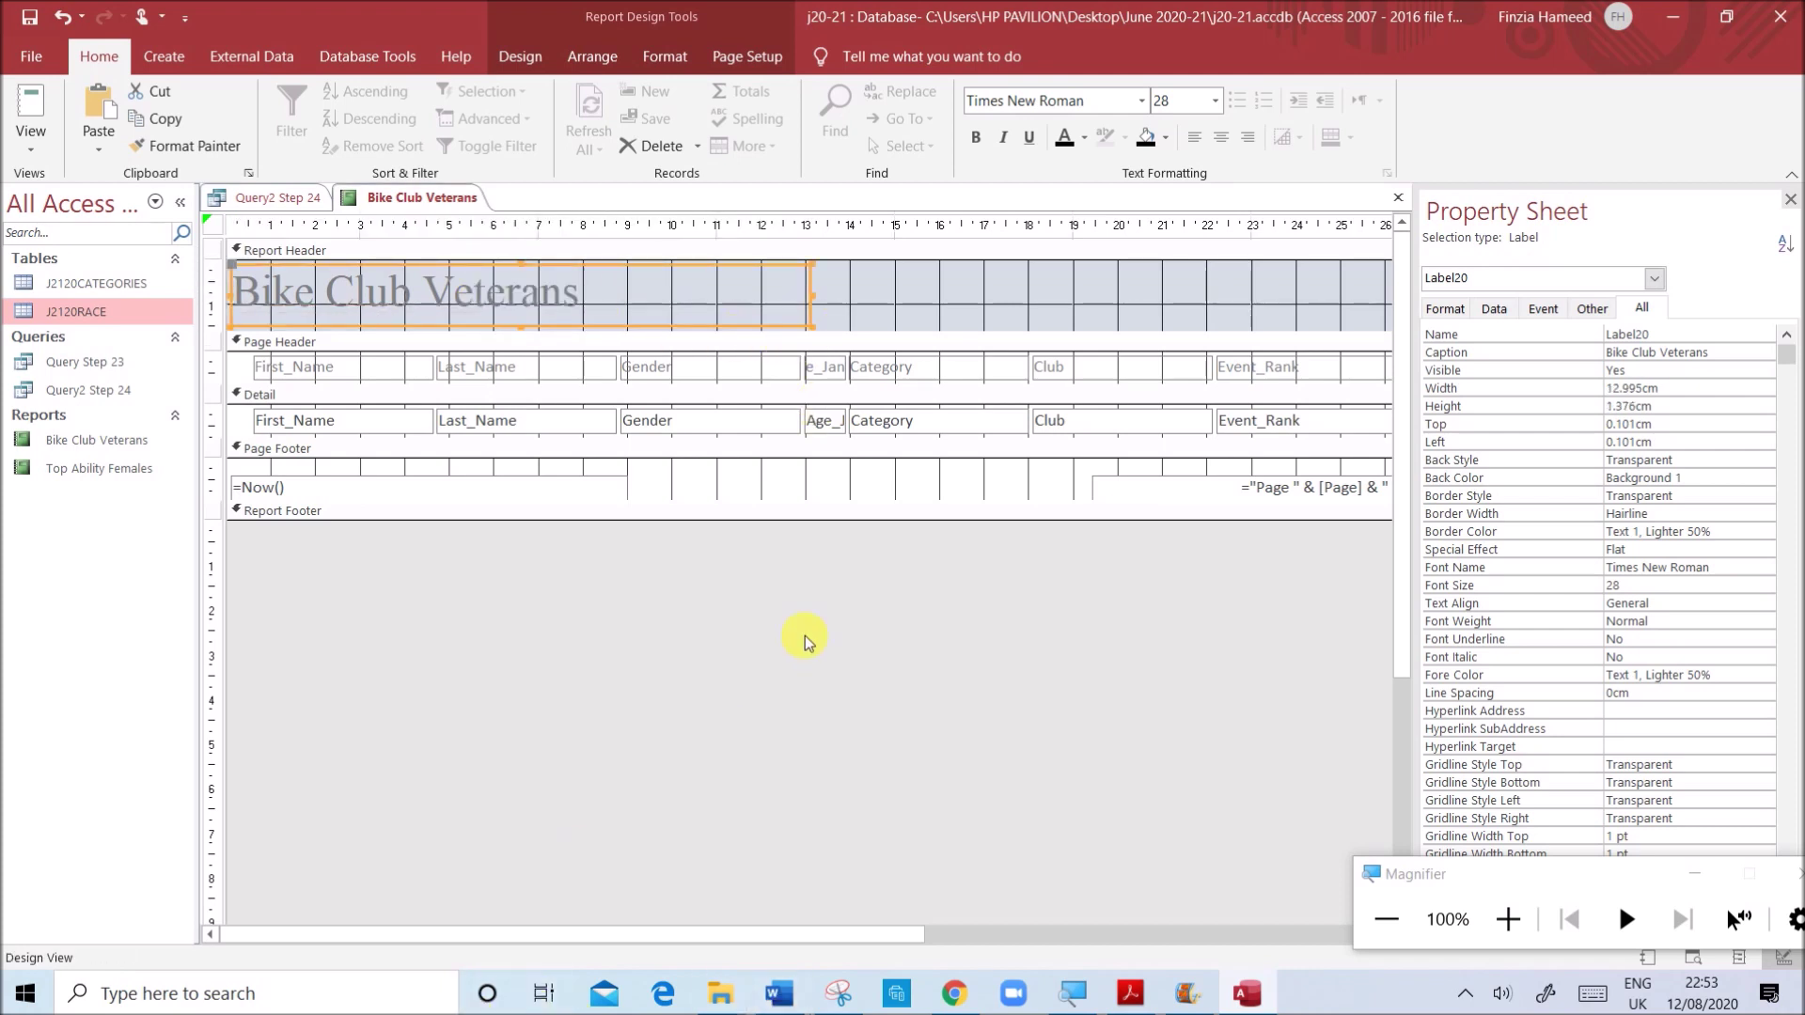
- Make the title and all the column labels' text black
click(1060, 150)
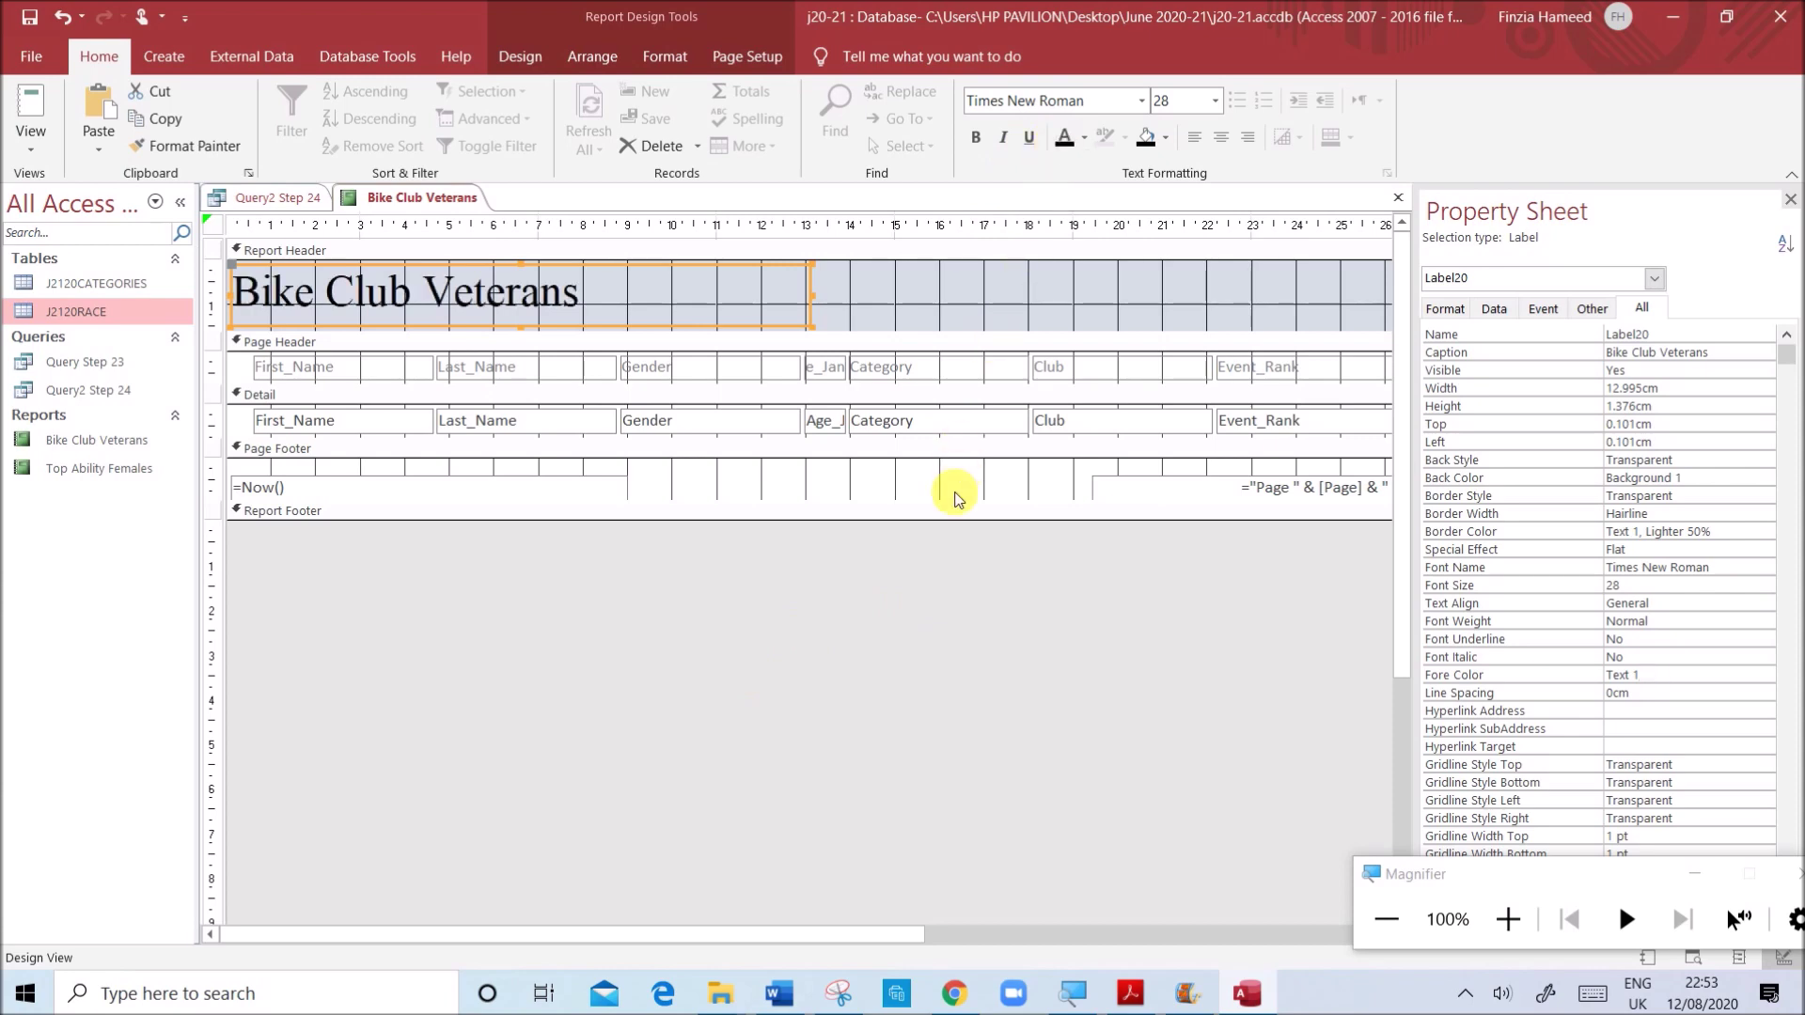
click(951, 492)
key(ctrl+a)
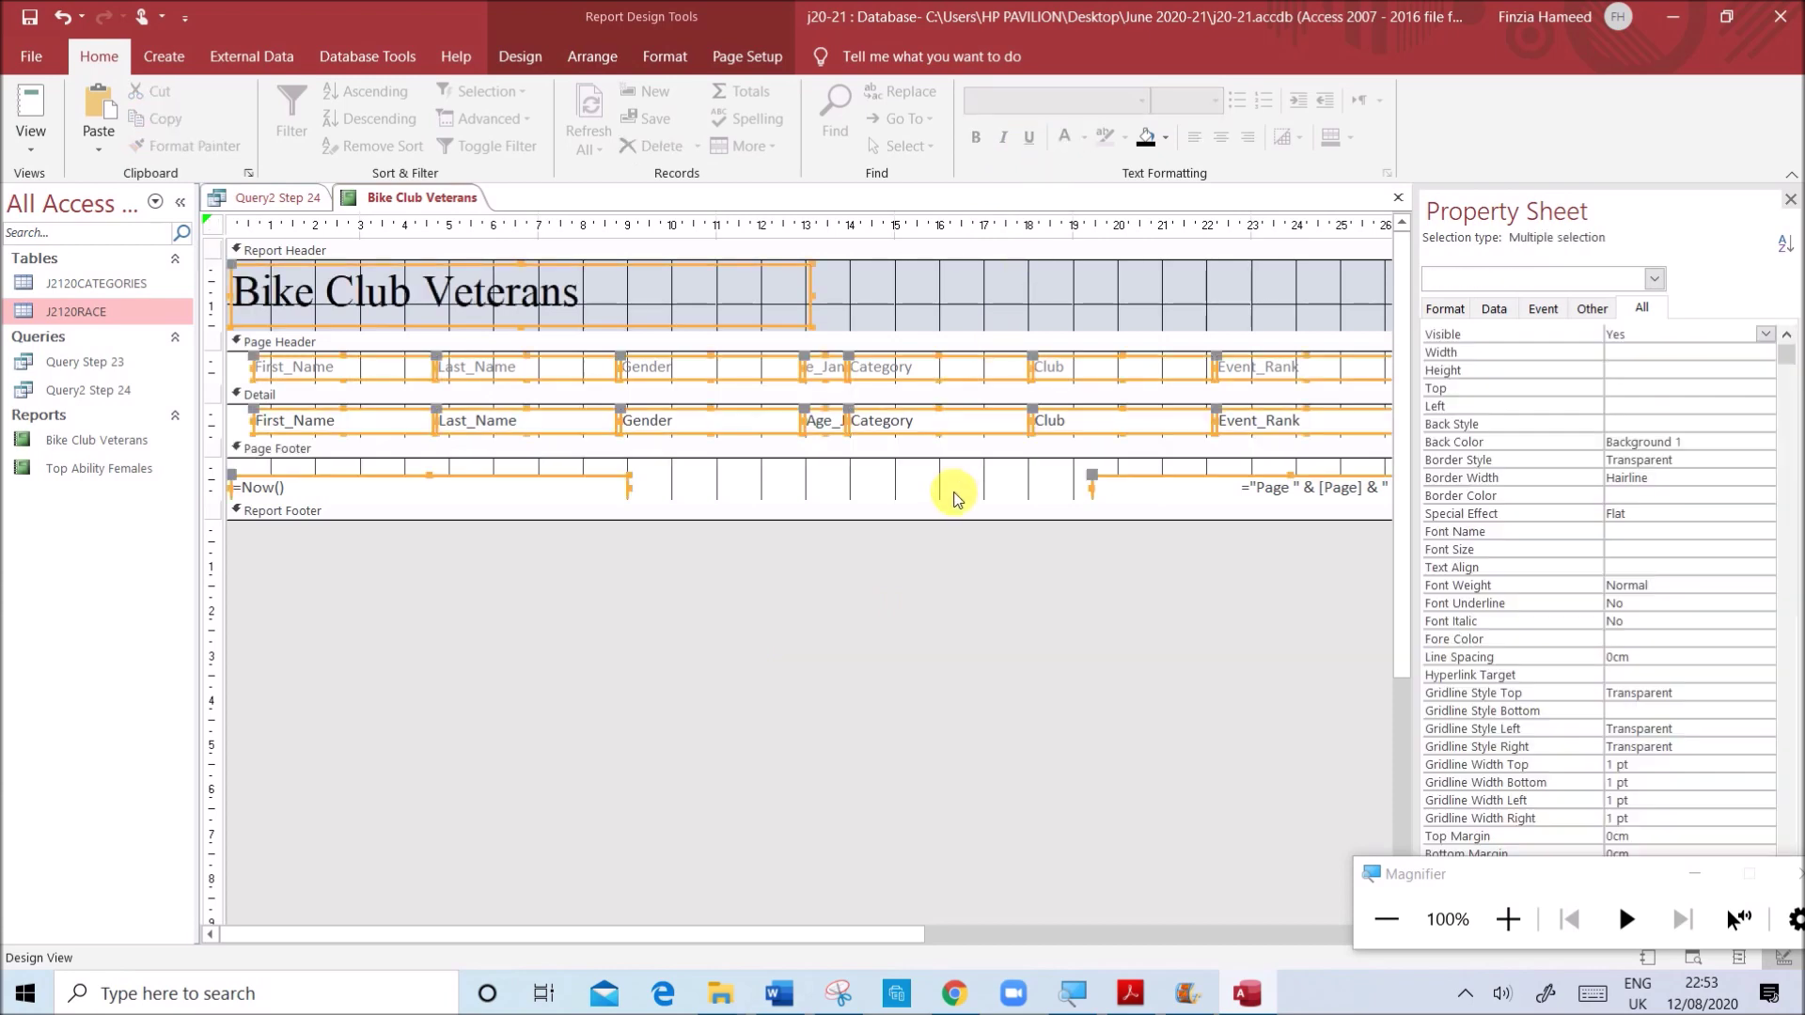
click(1061, 140)
click(749, 725)
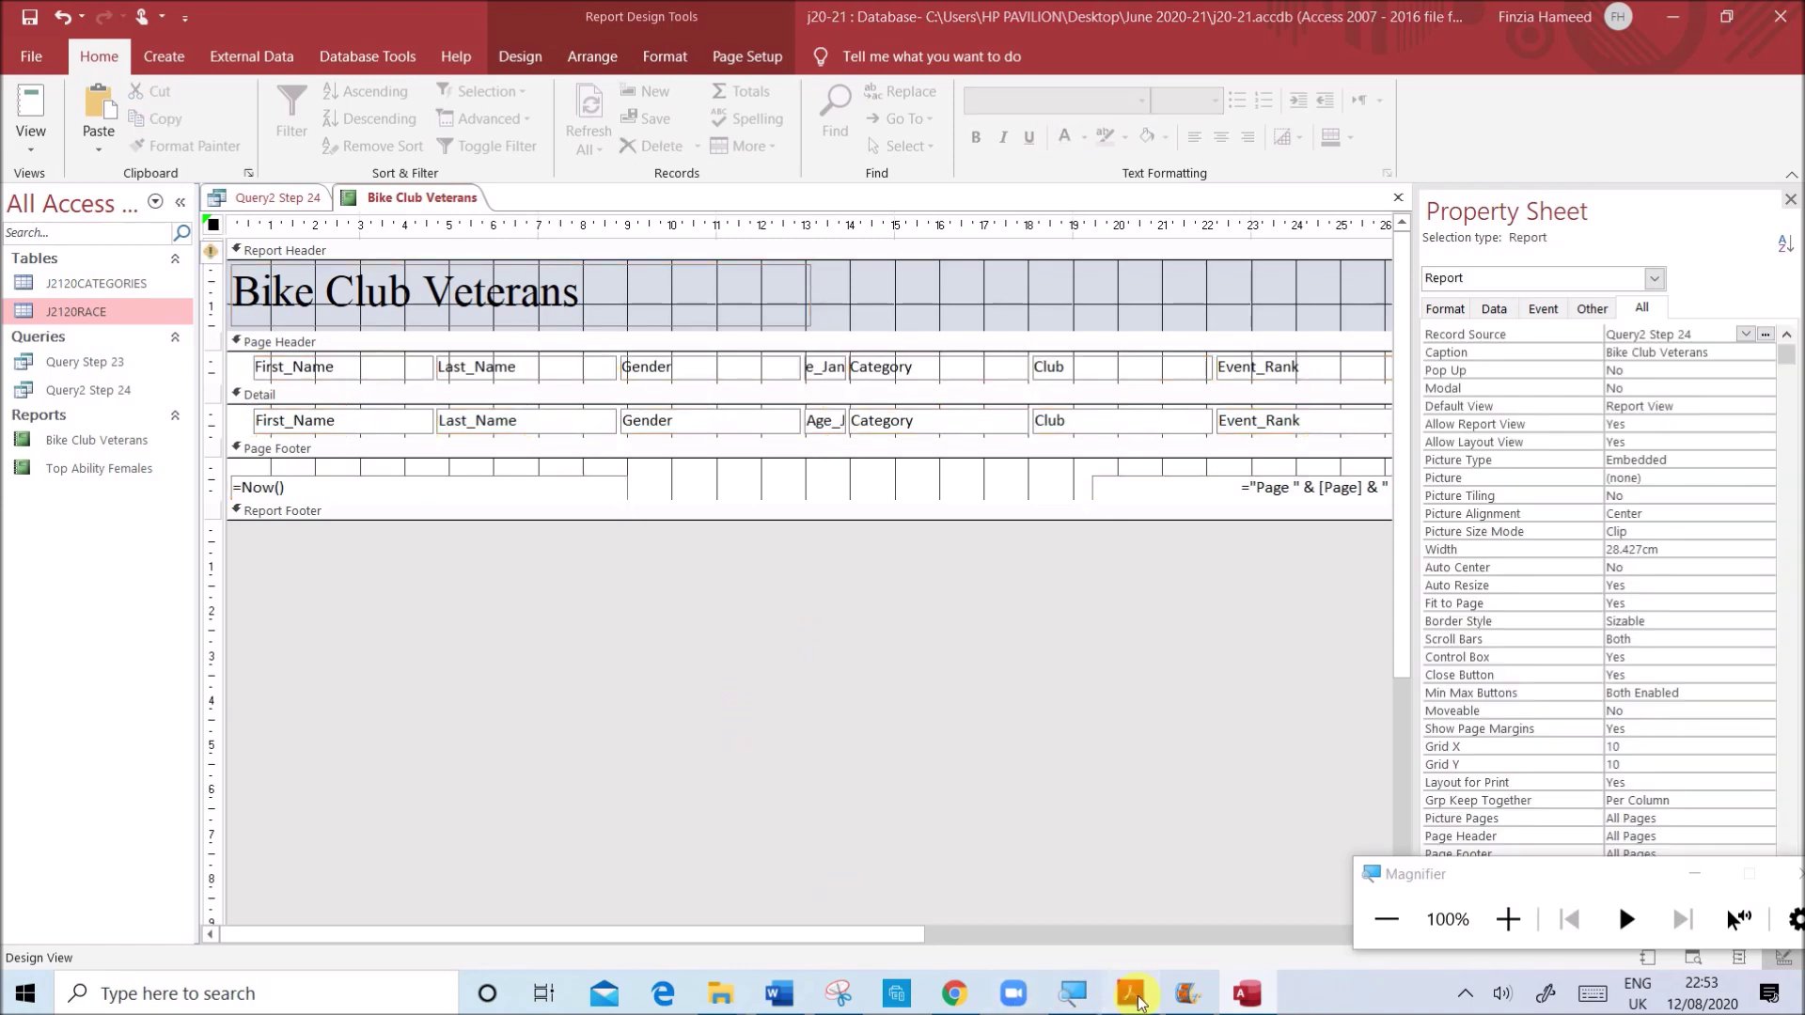
- Reread the Gender-then-Age_Jan sort requirement in the paper and bring up the report design tools
click(1137, 996)
scroll(811, 749, down, 1)
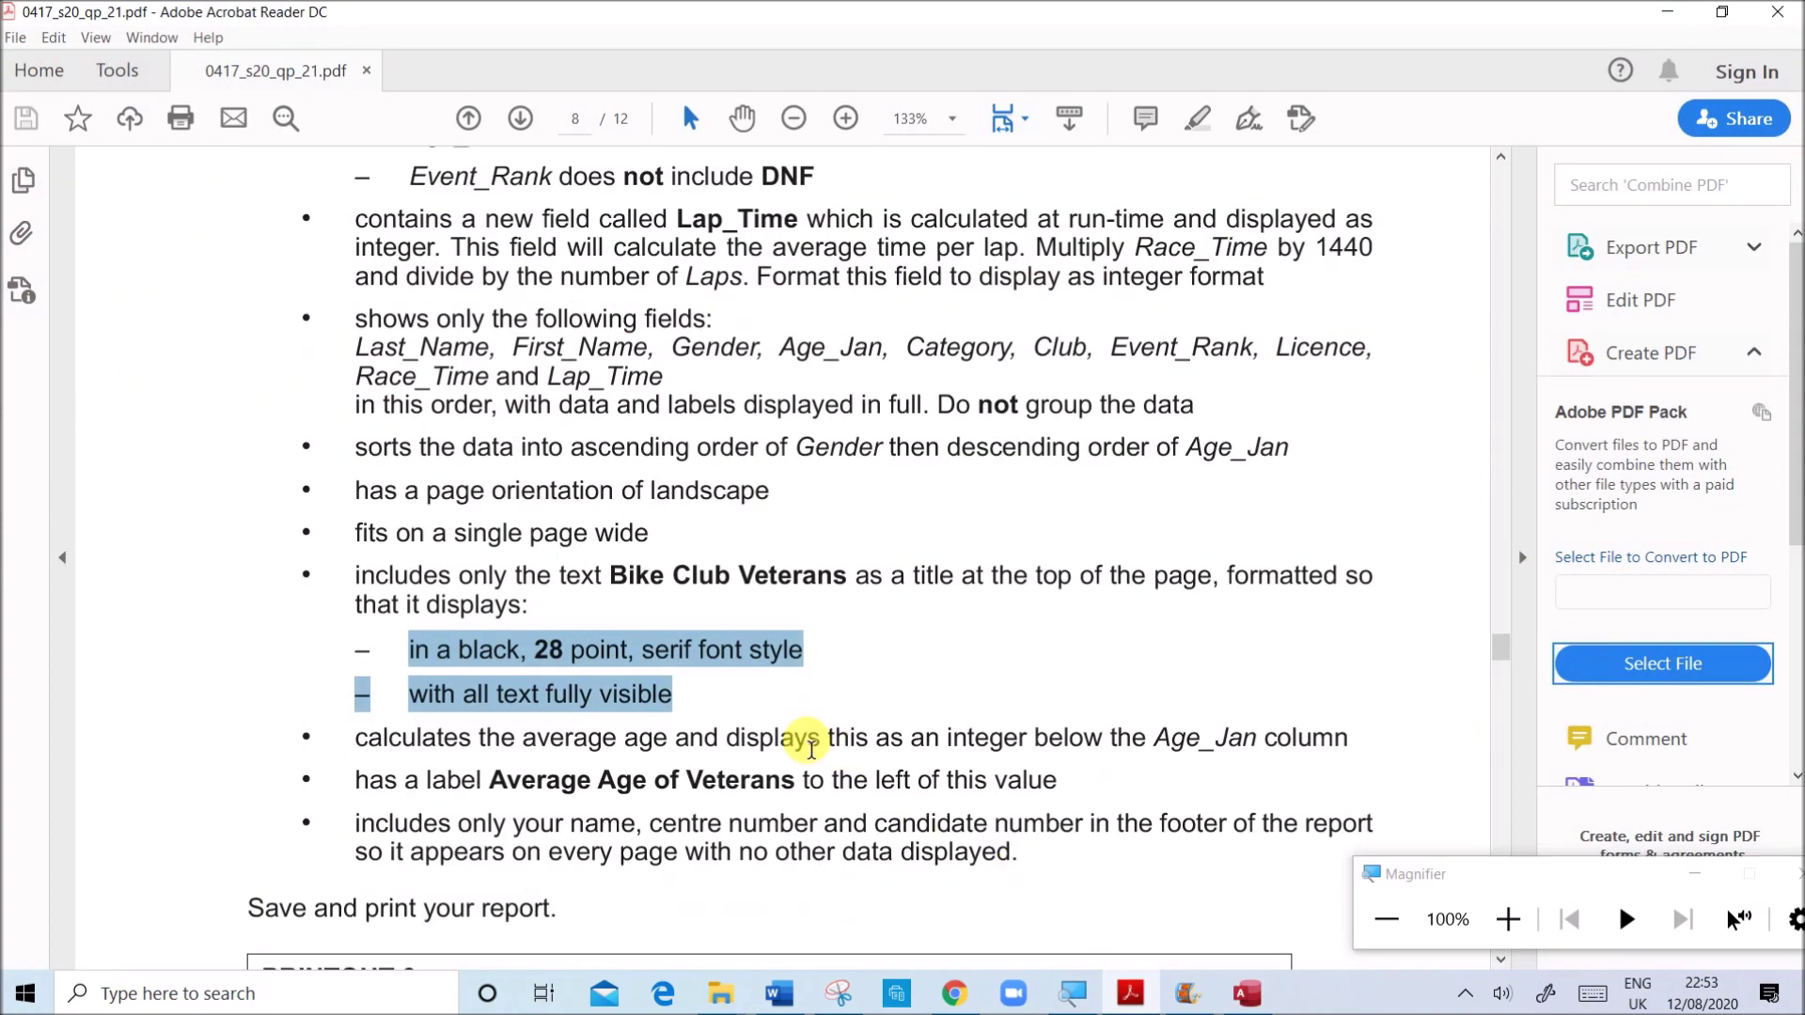
scroll(771, 719, up, 1)
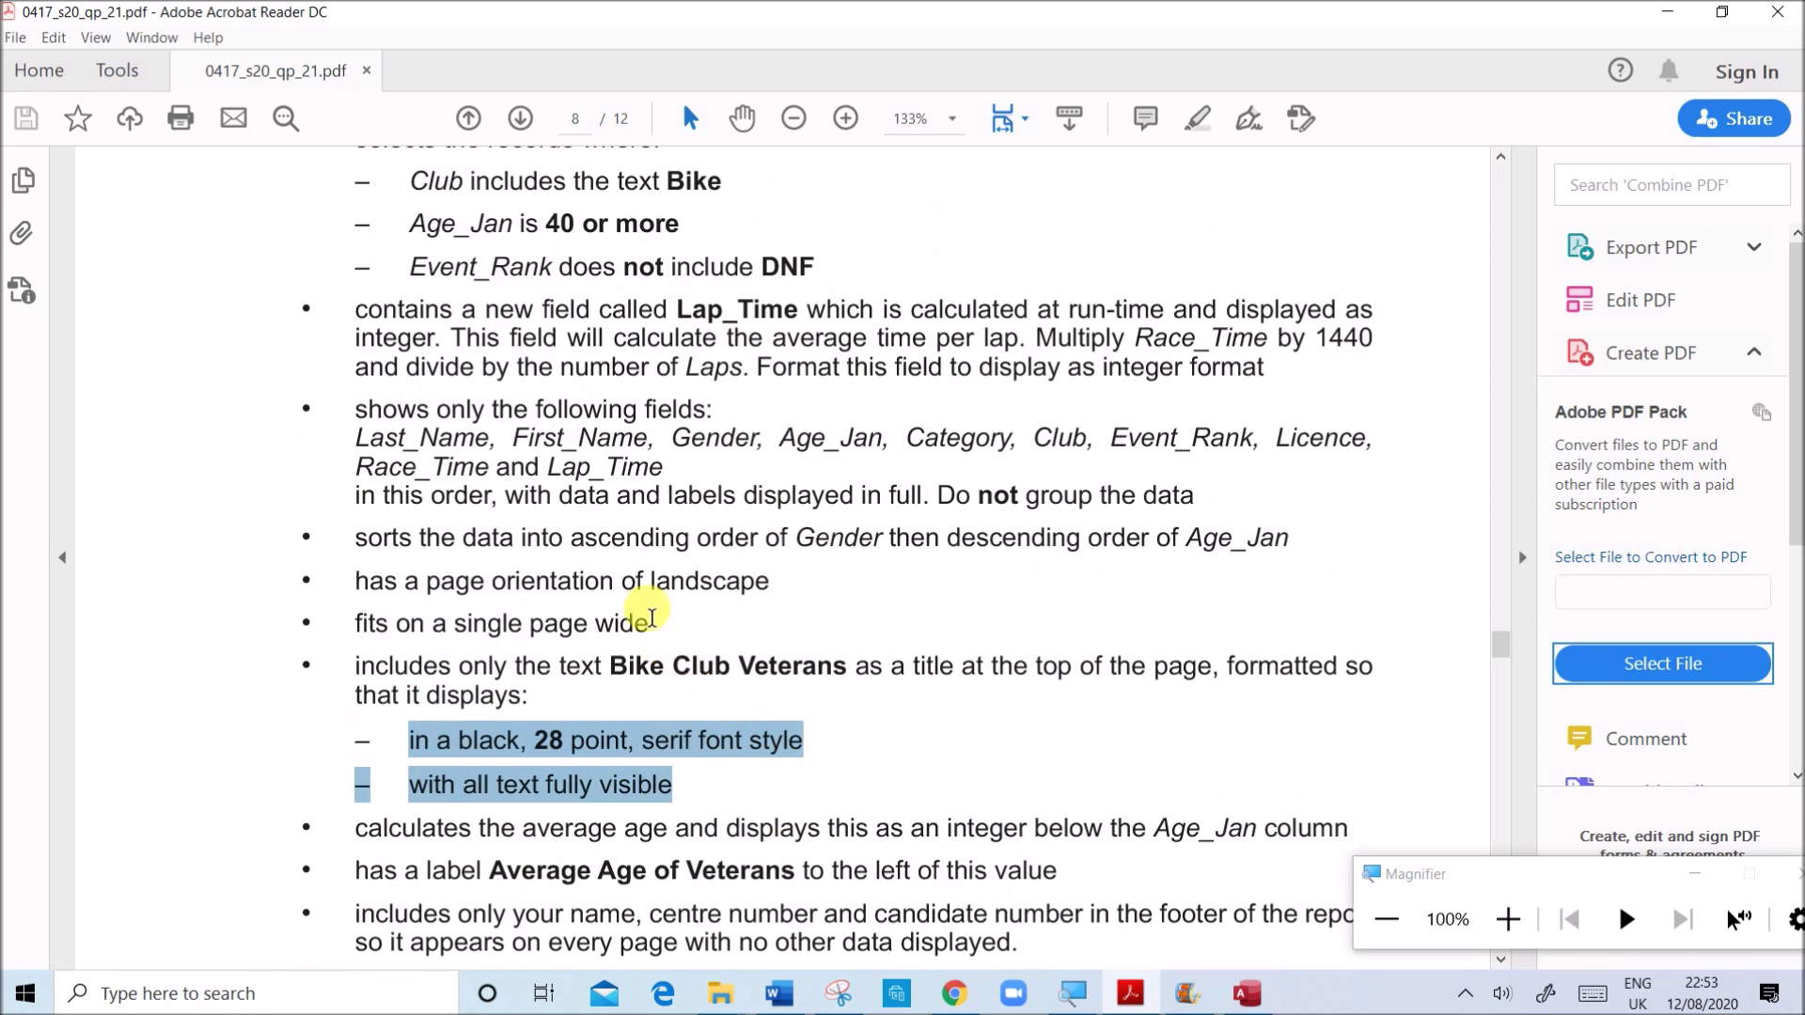
drag(580, 553, 1291, 545)
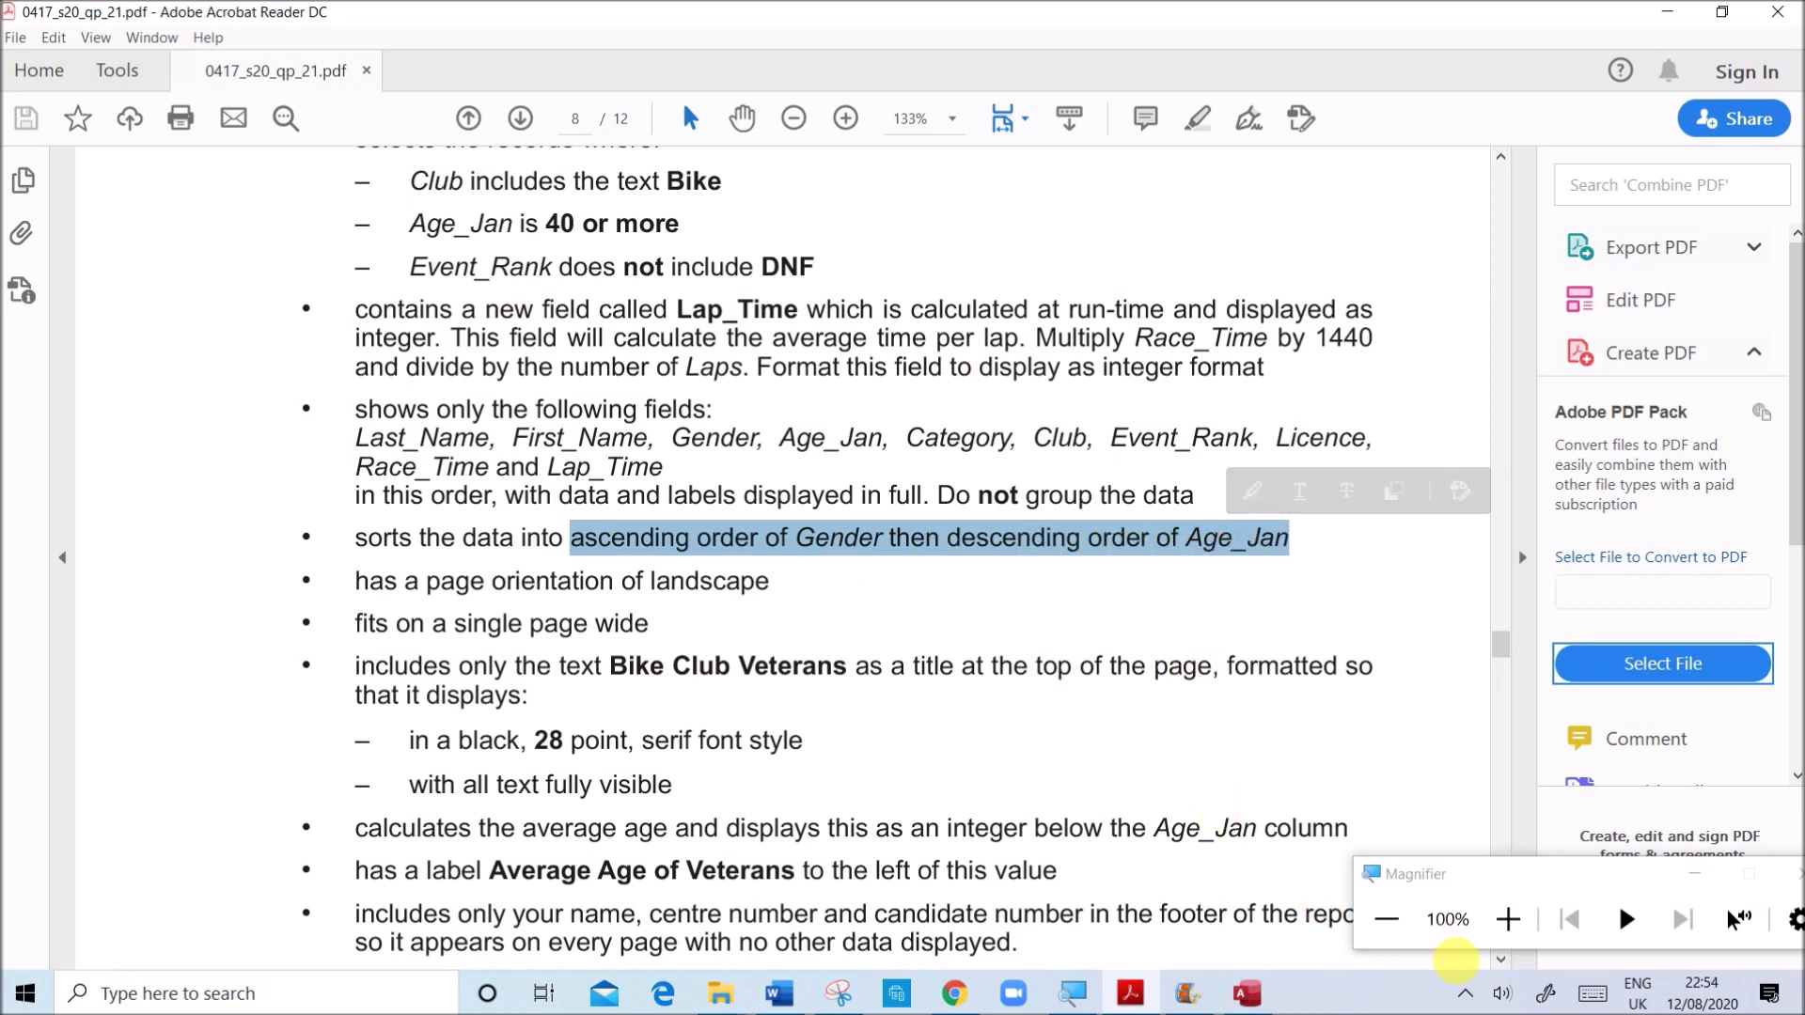
click(1236, 991)
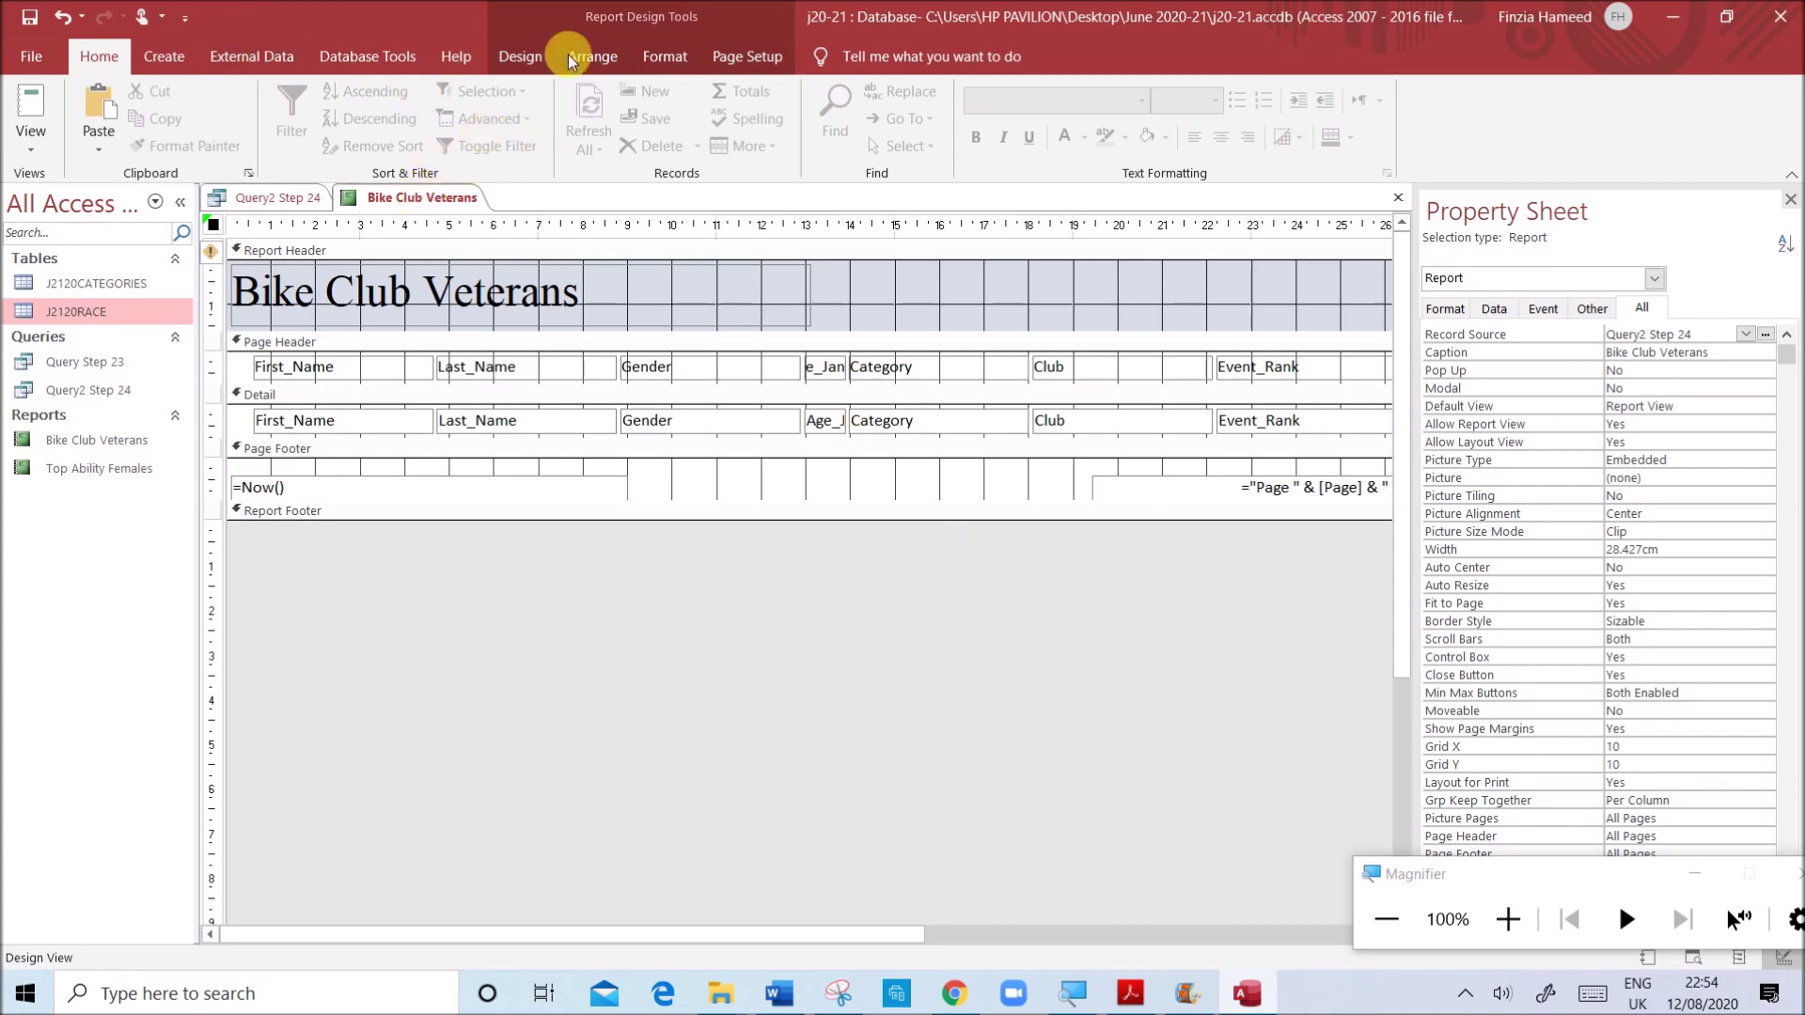
click(523, 53)
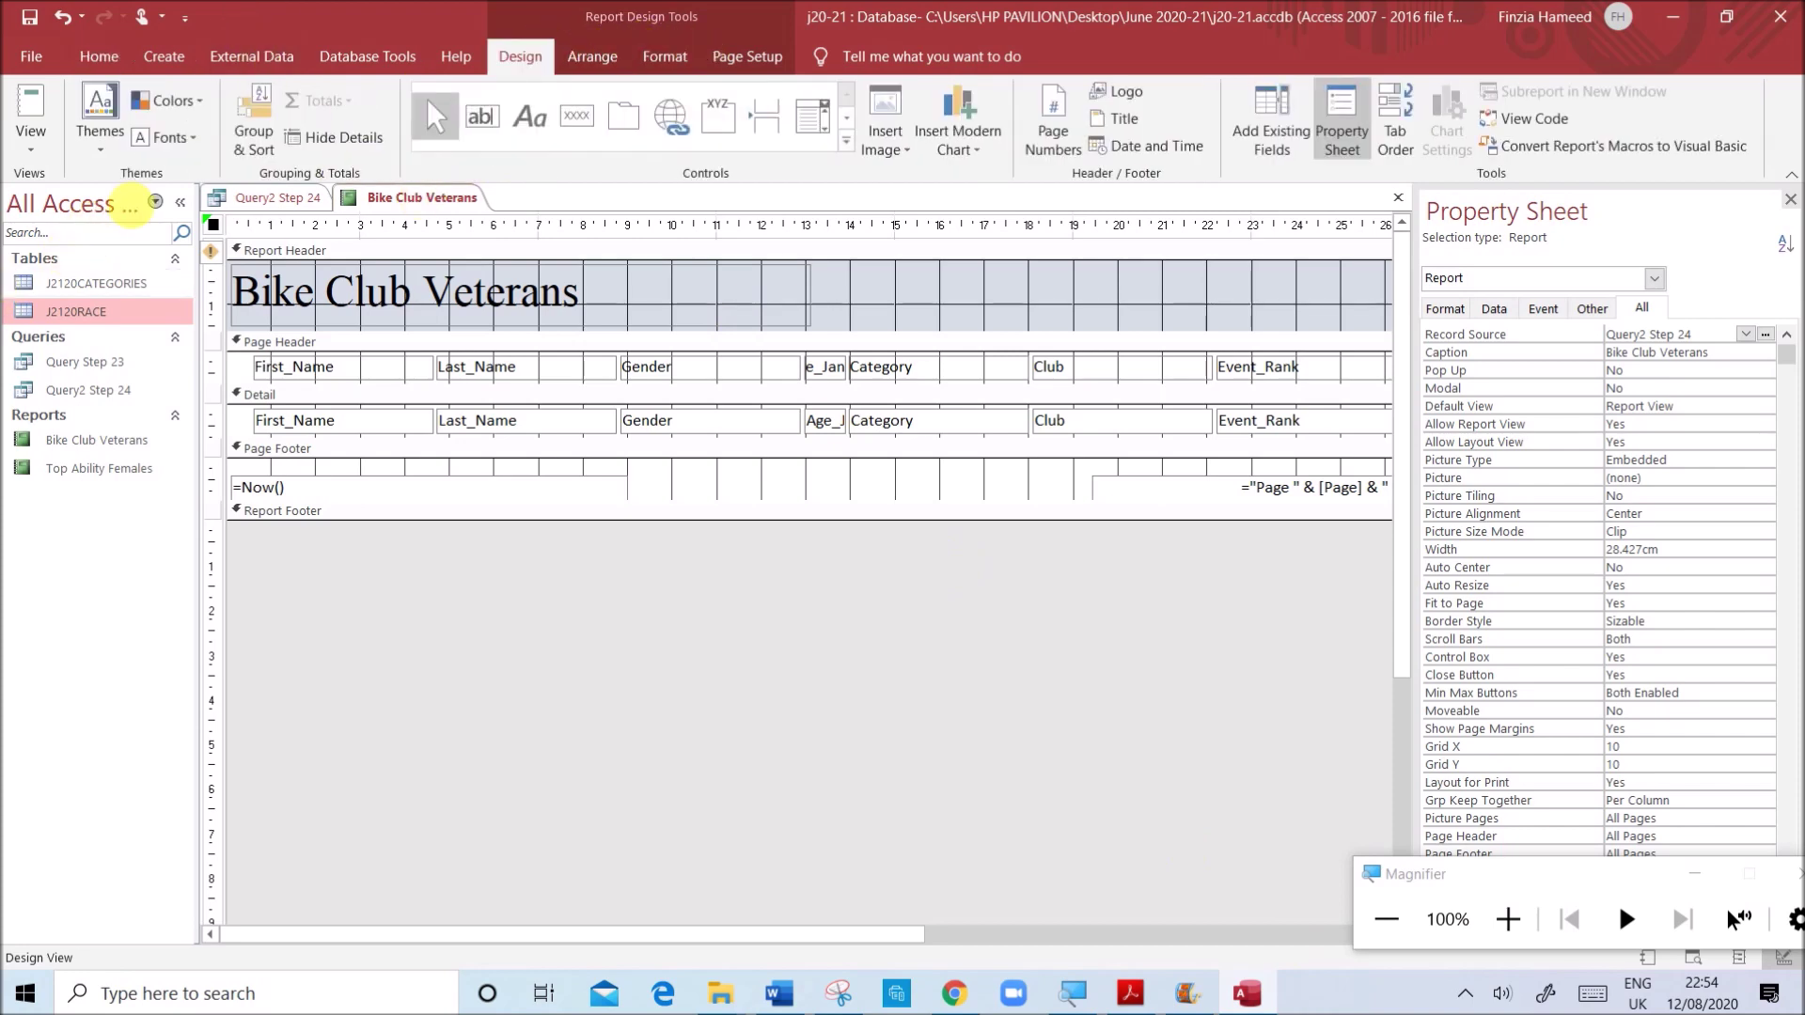
- In Group & Sort, sort by Gender with A on top, then by Age_Jan
click(247, 136)
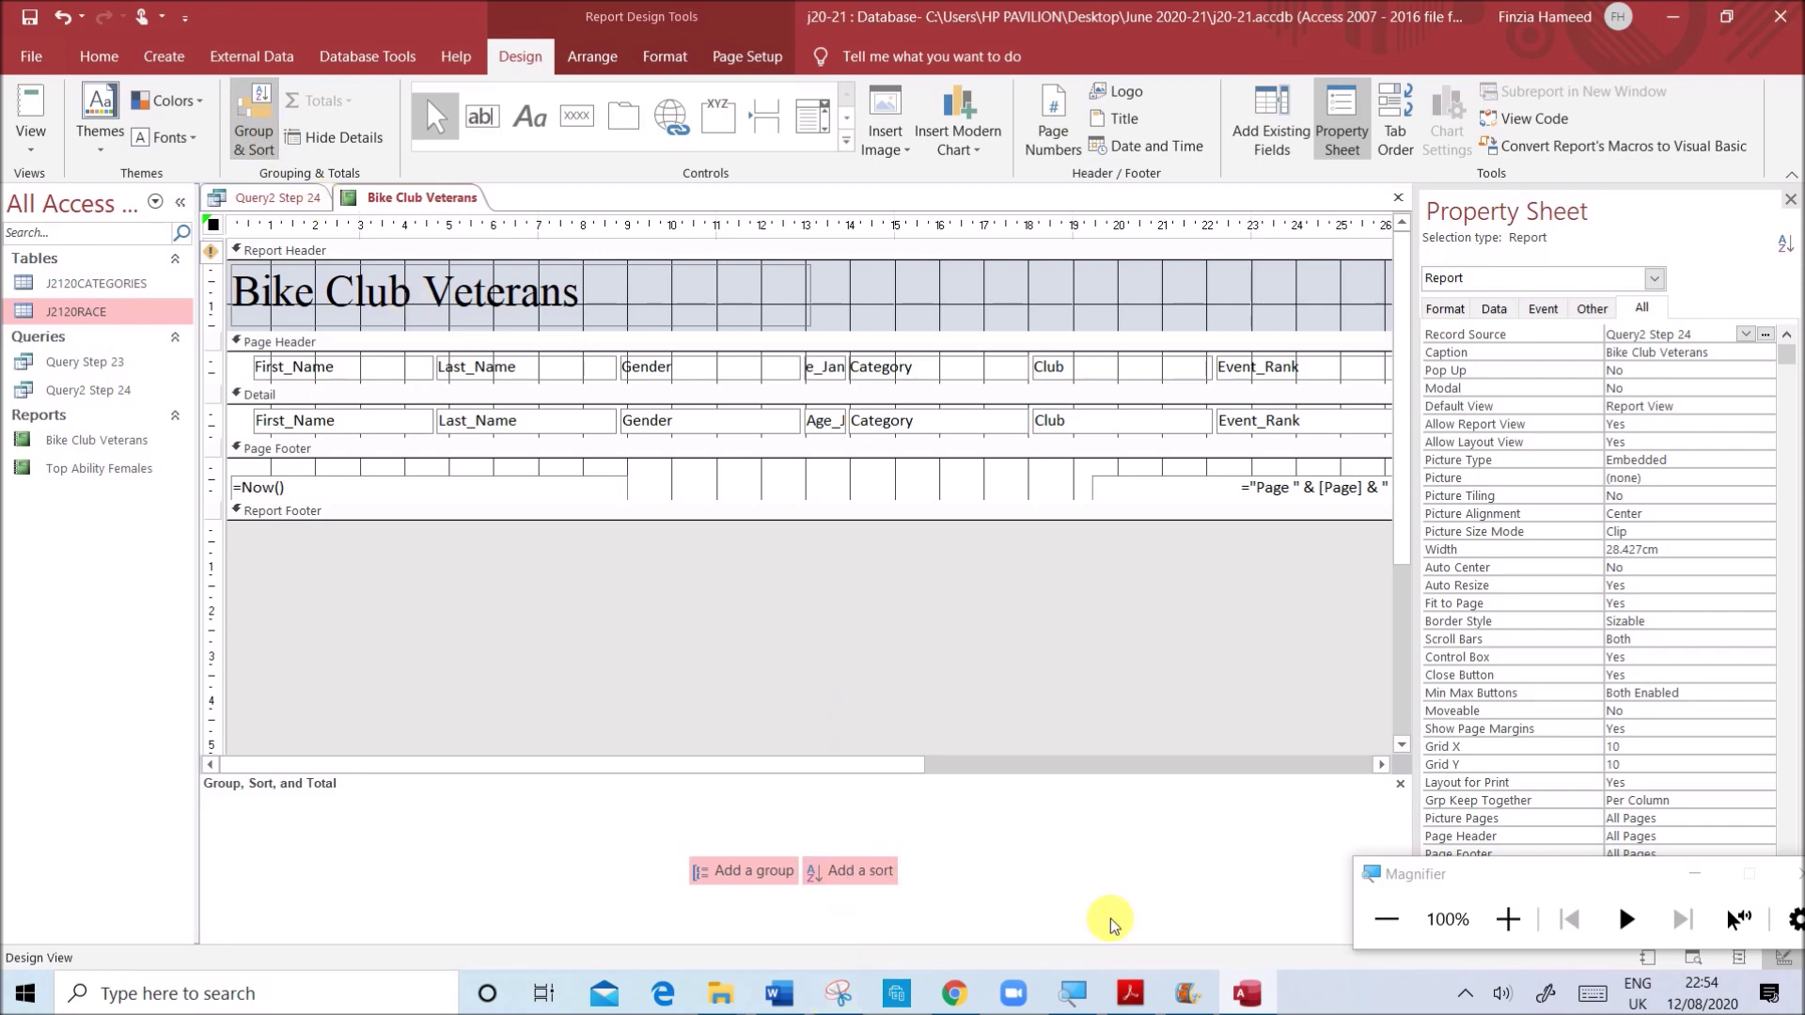
click(1504, 919)
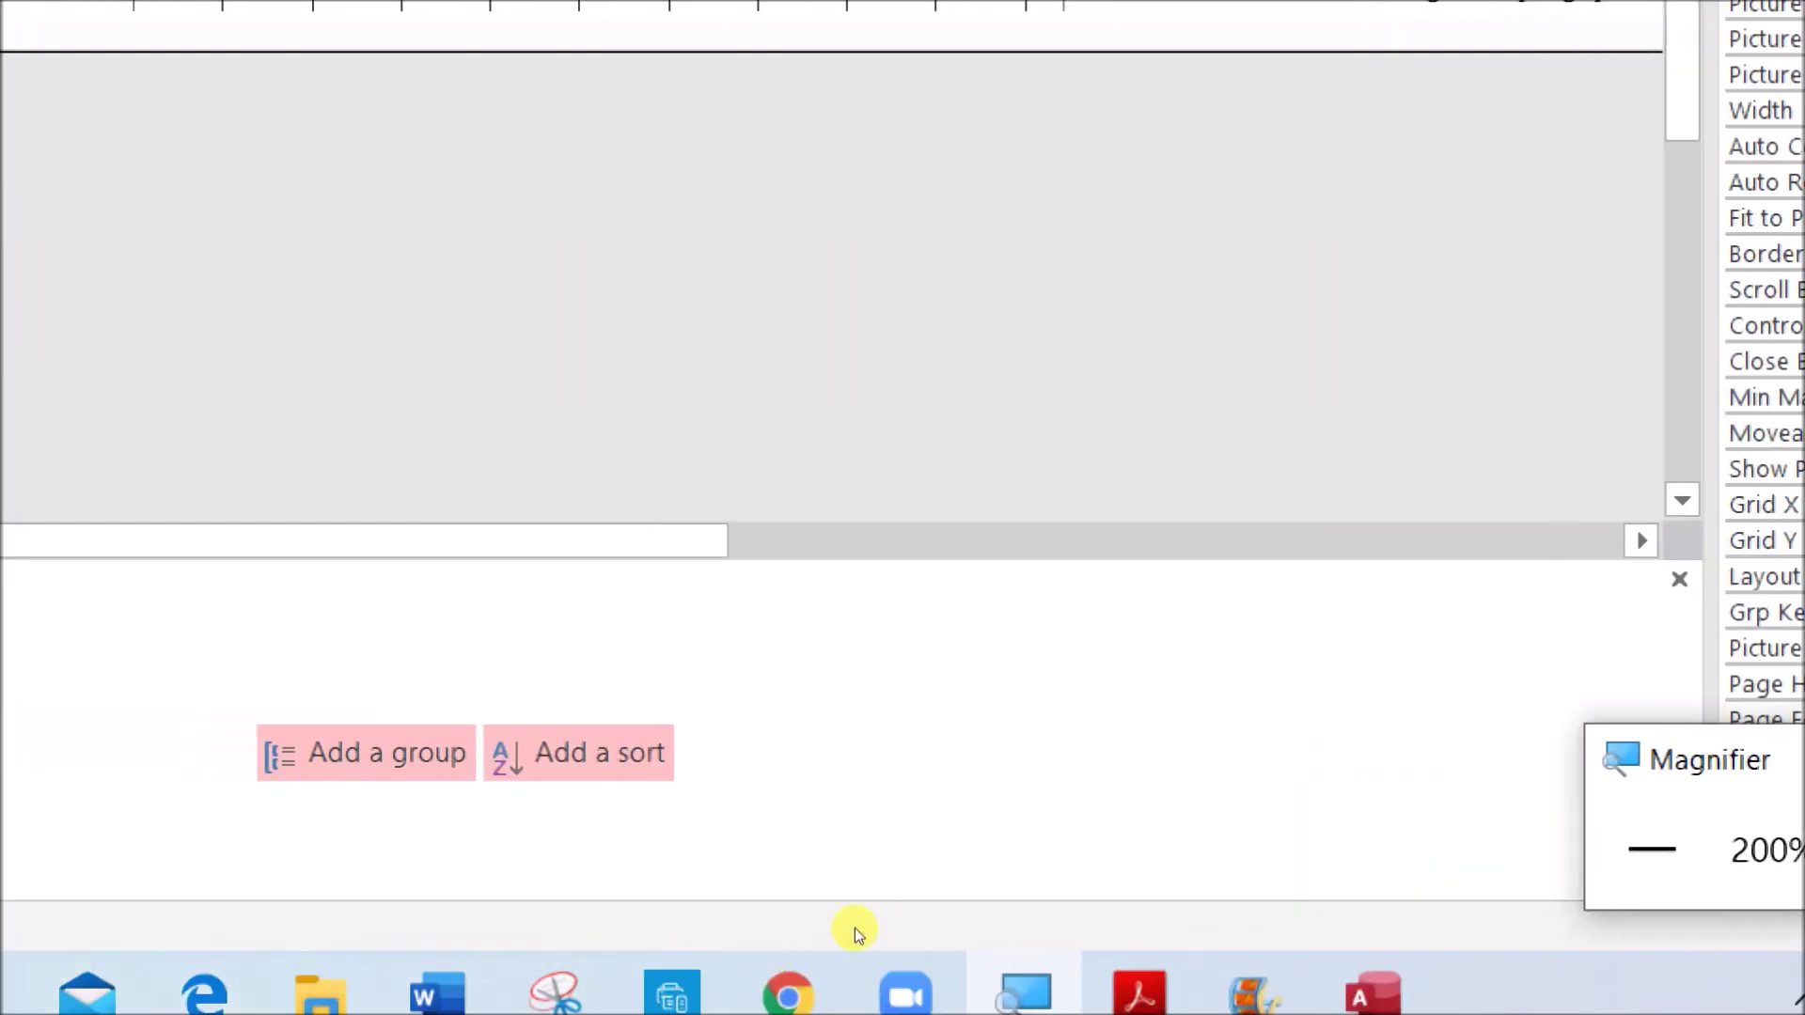
click(578, 753)
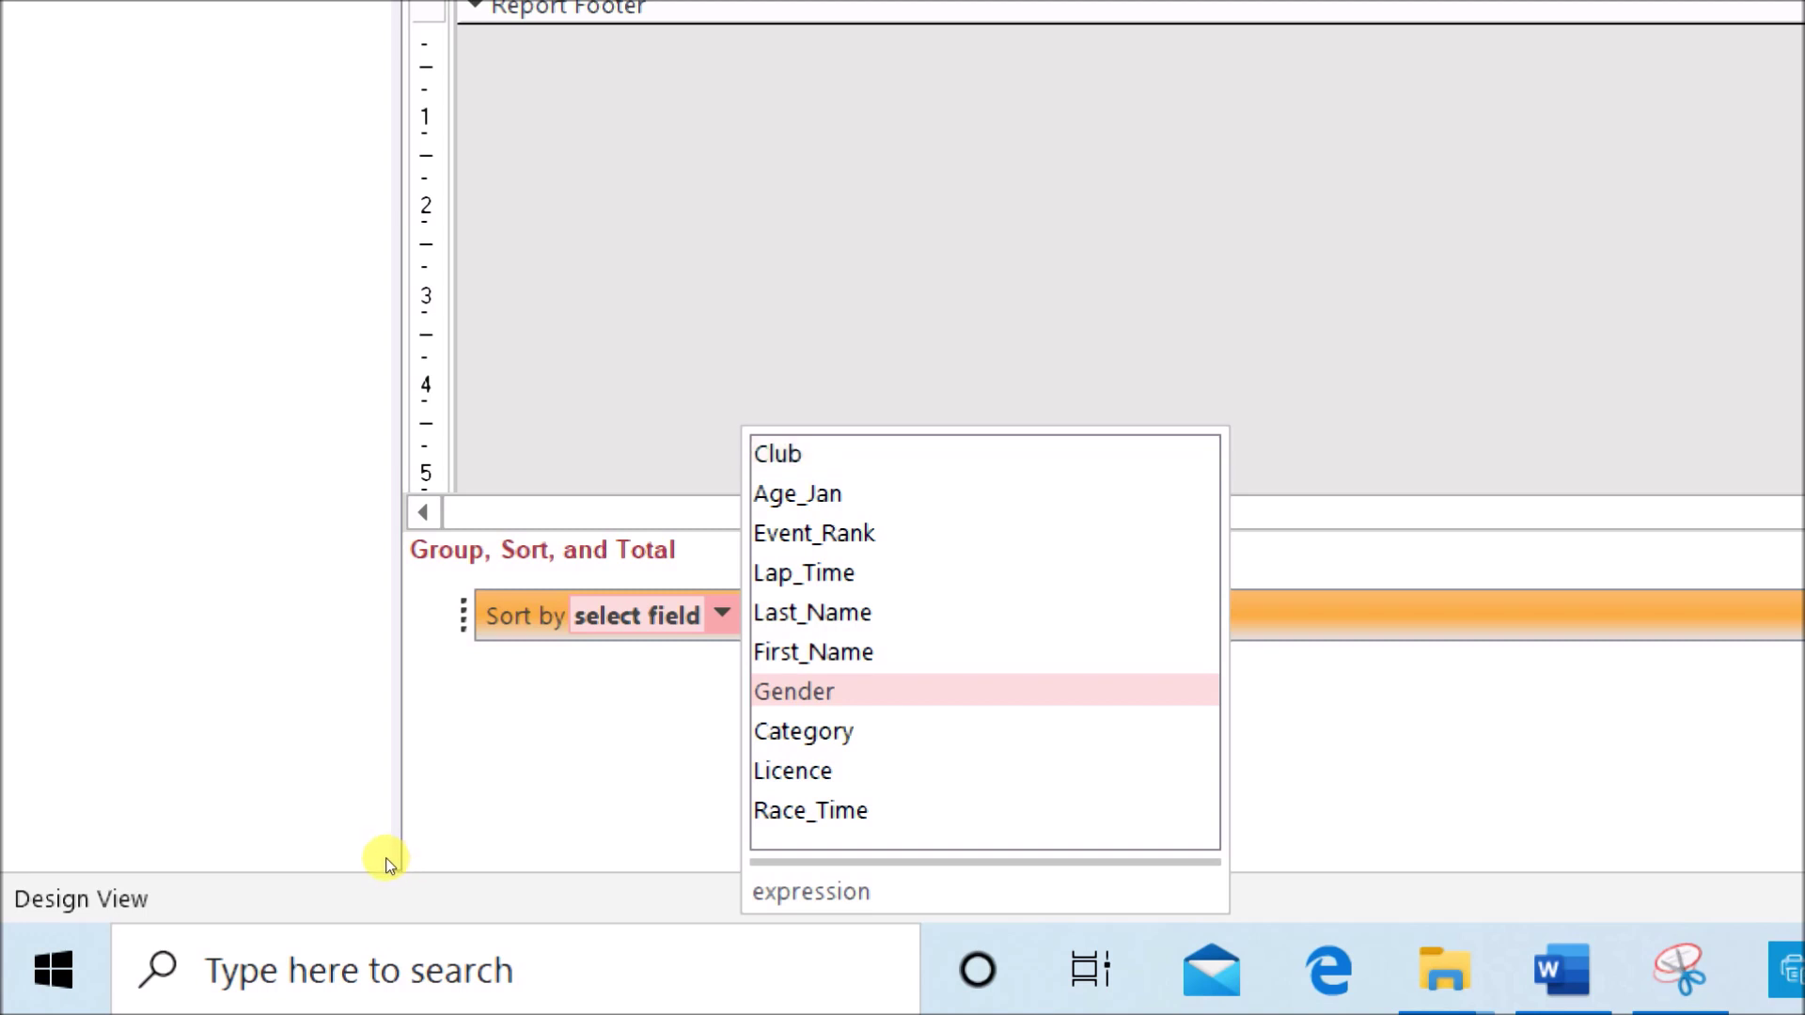
key(Return)
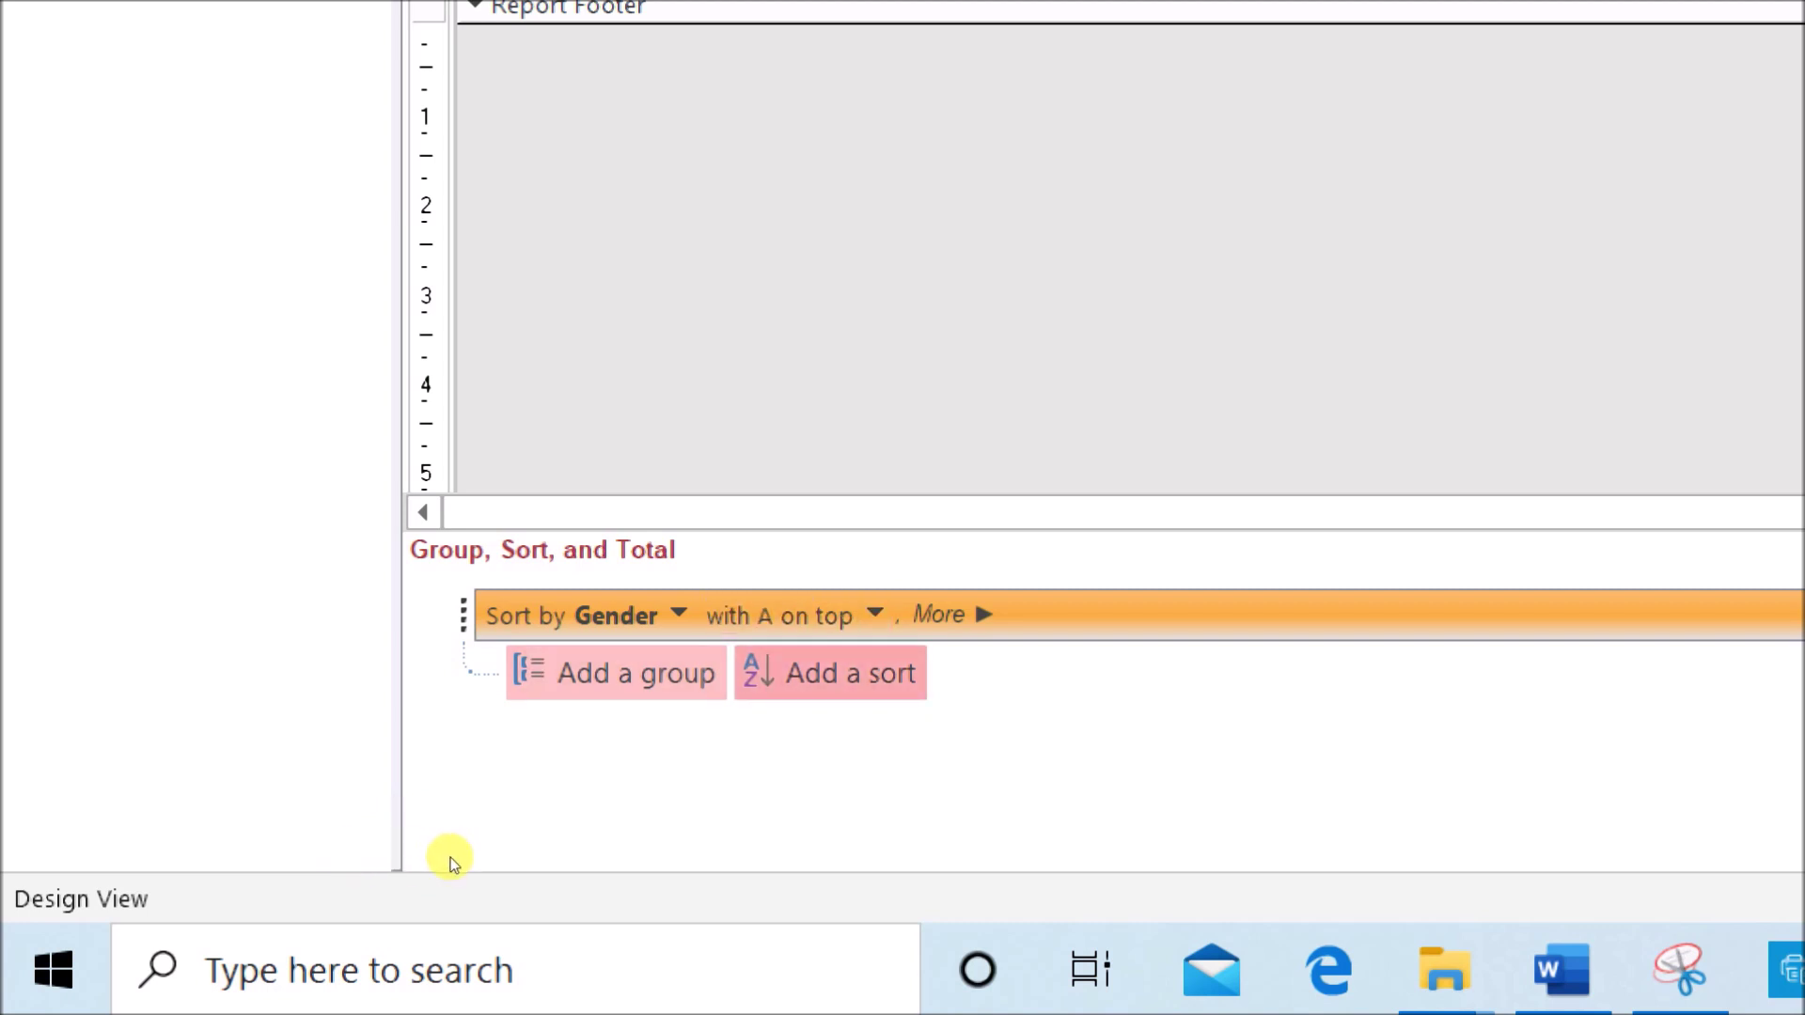
key(Return)
key(Down)
key(Down)
key(Down)
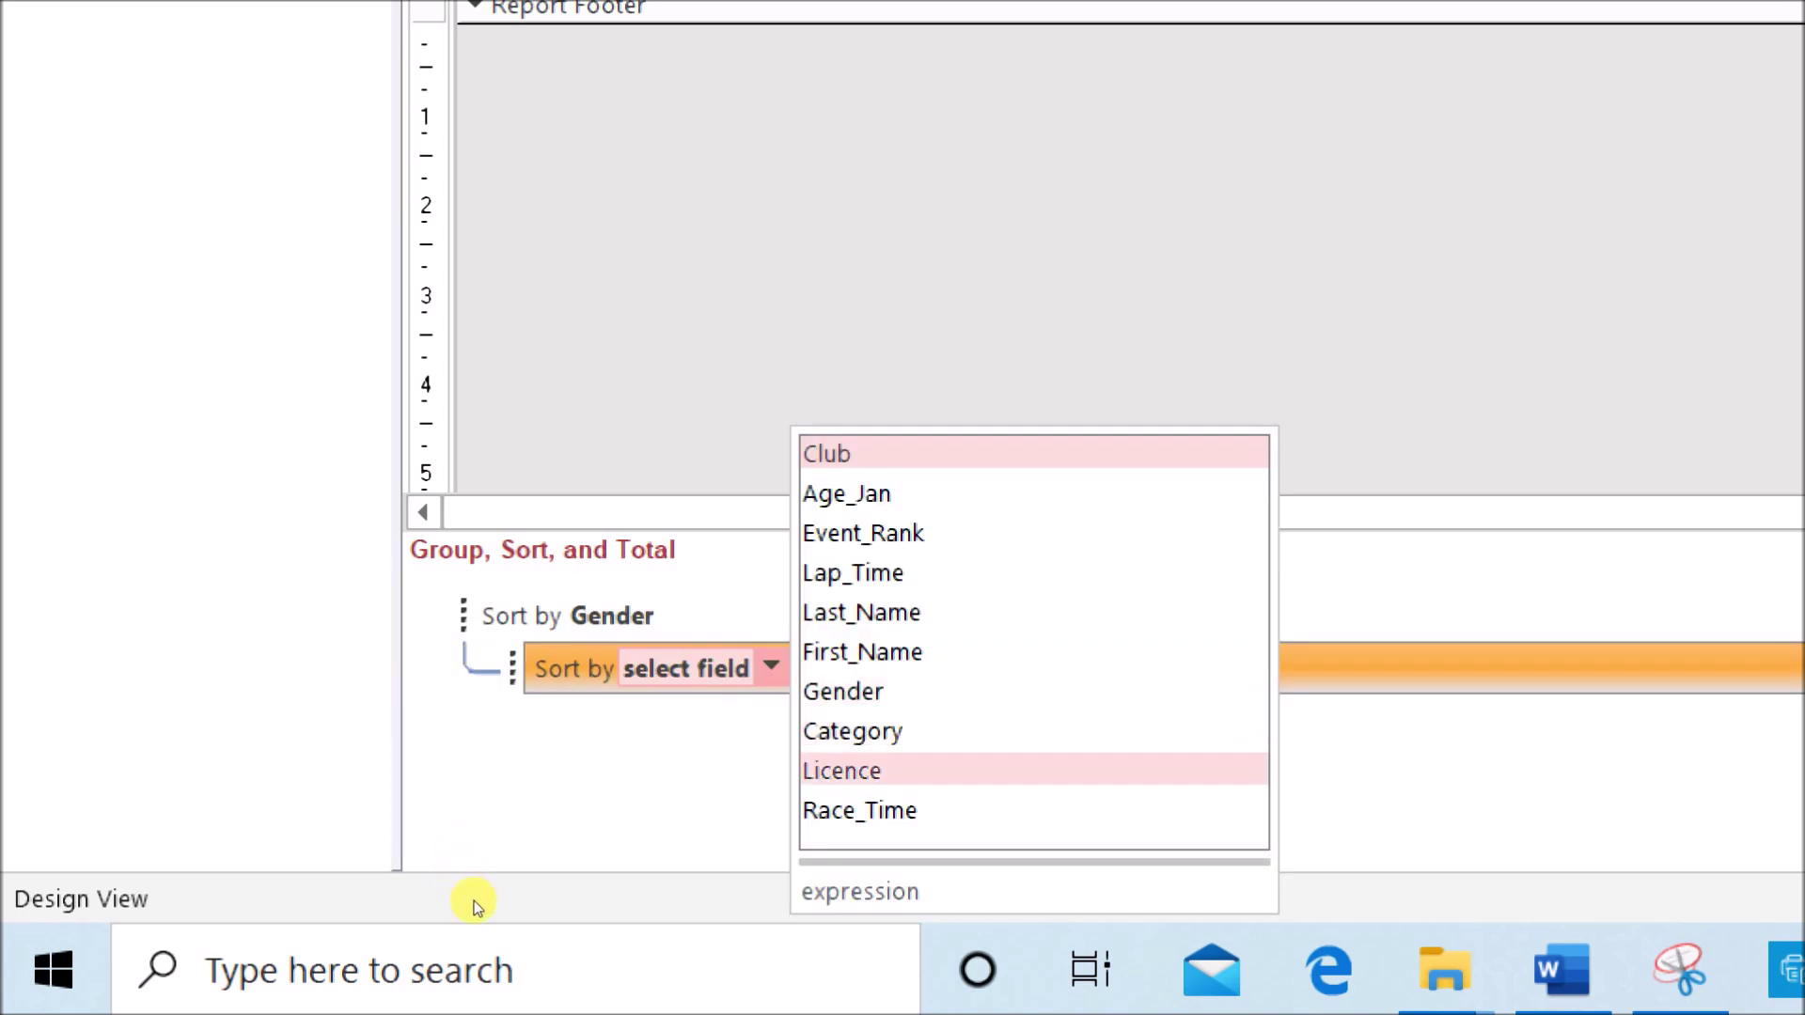
key(Up)
key(Up)
key(Up)
key(Up)
key(Up)
key(Up)
key(Up)
key(Up)
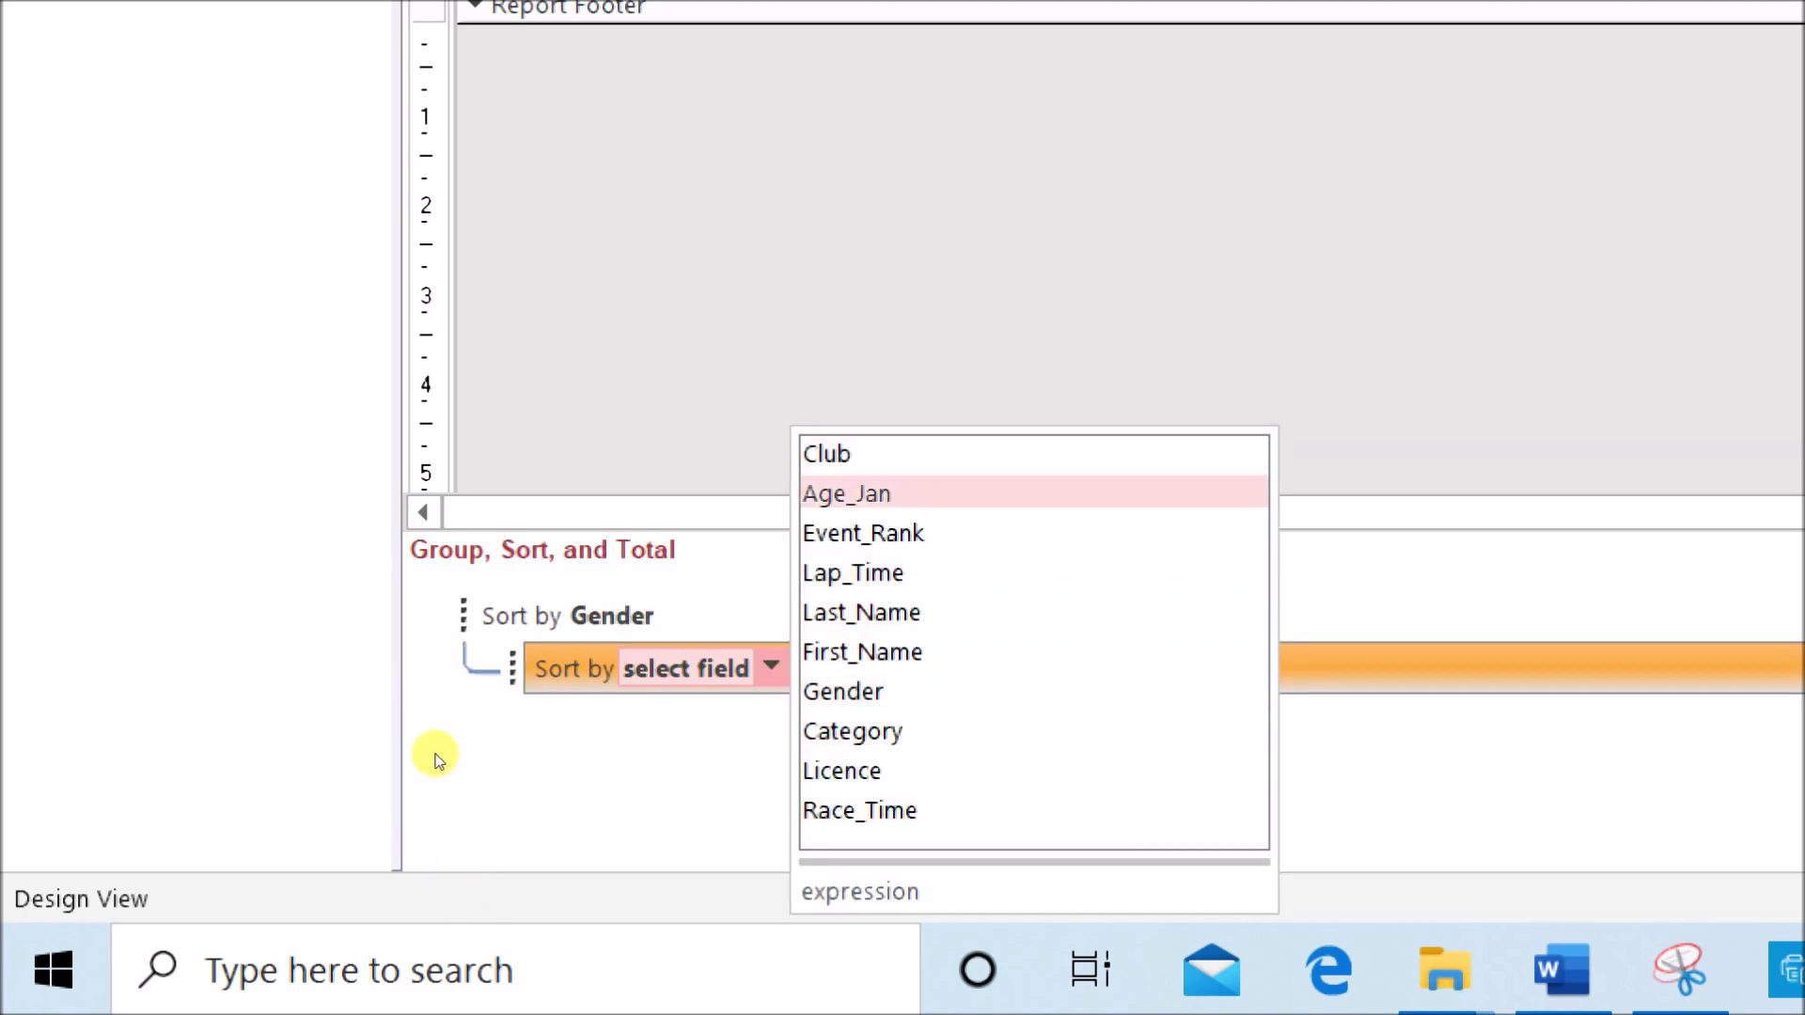
key(Return)
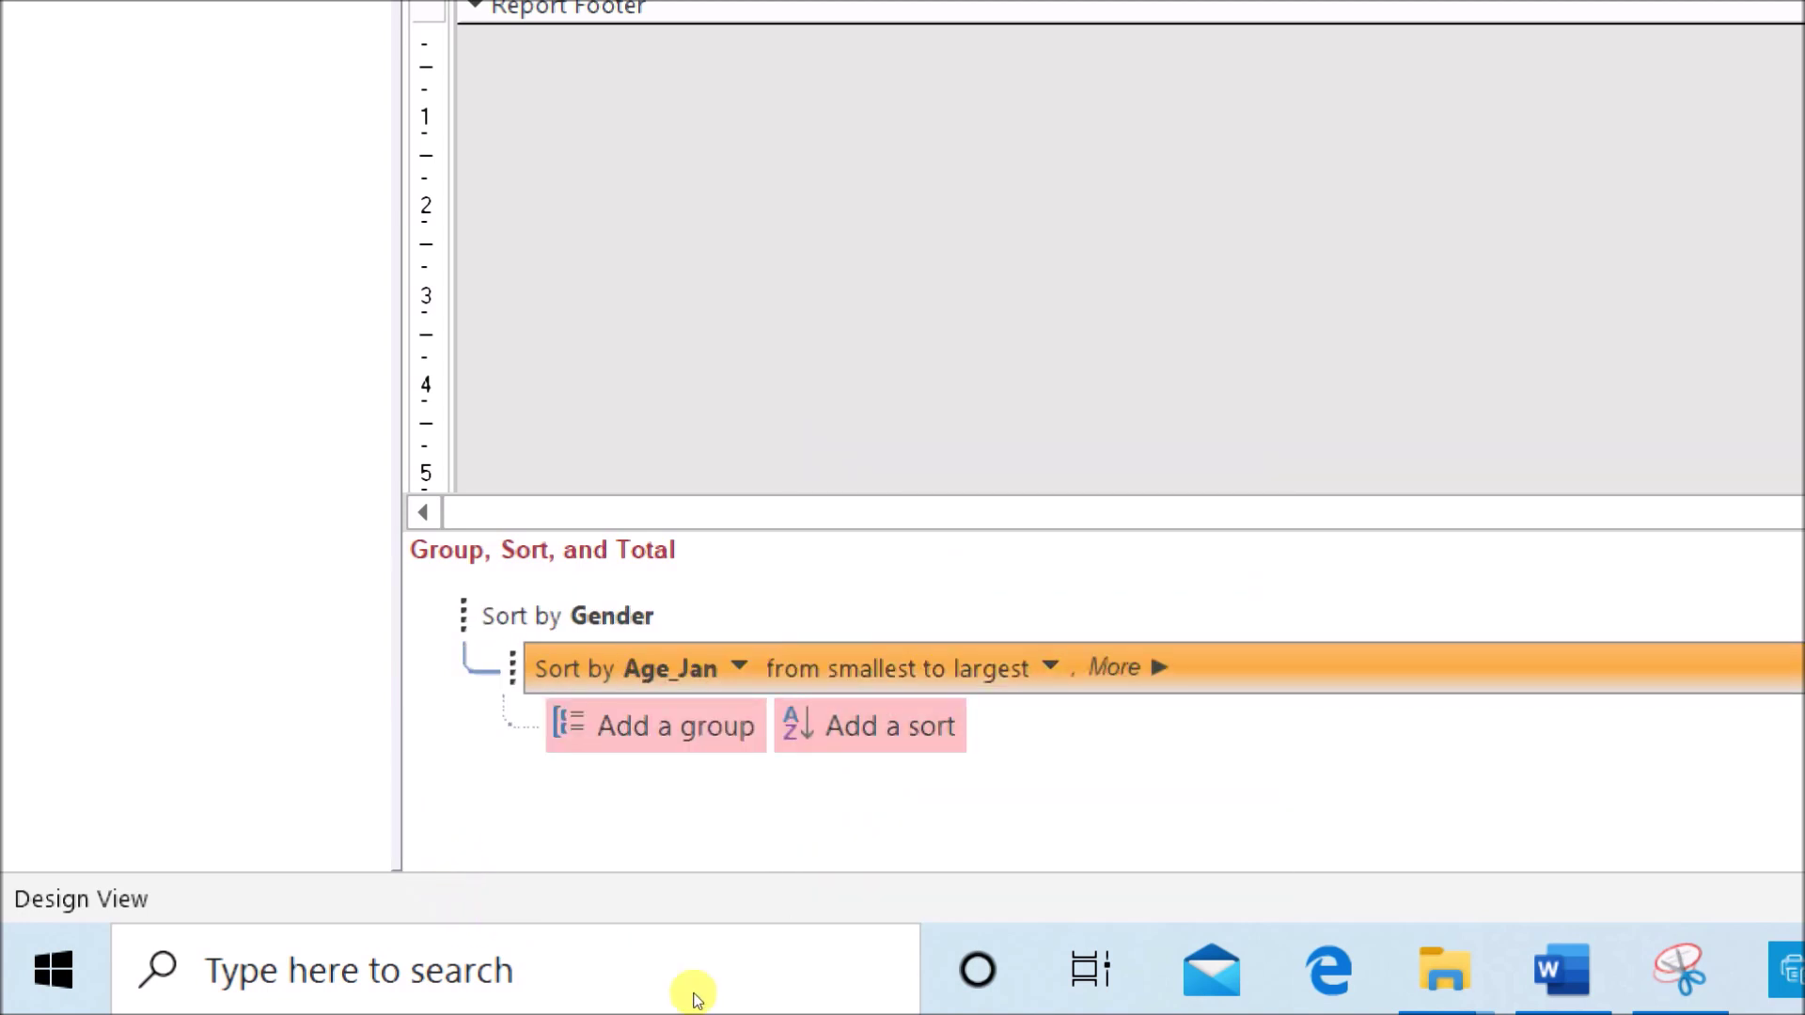
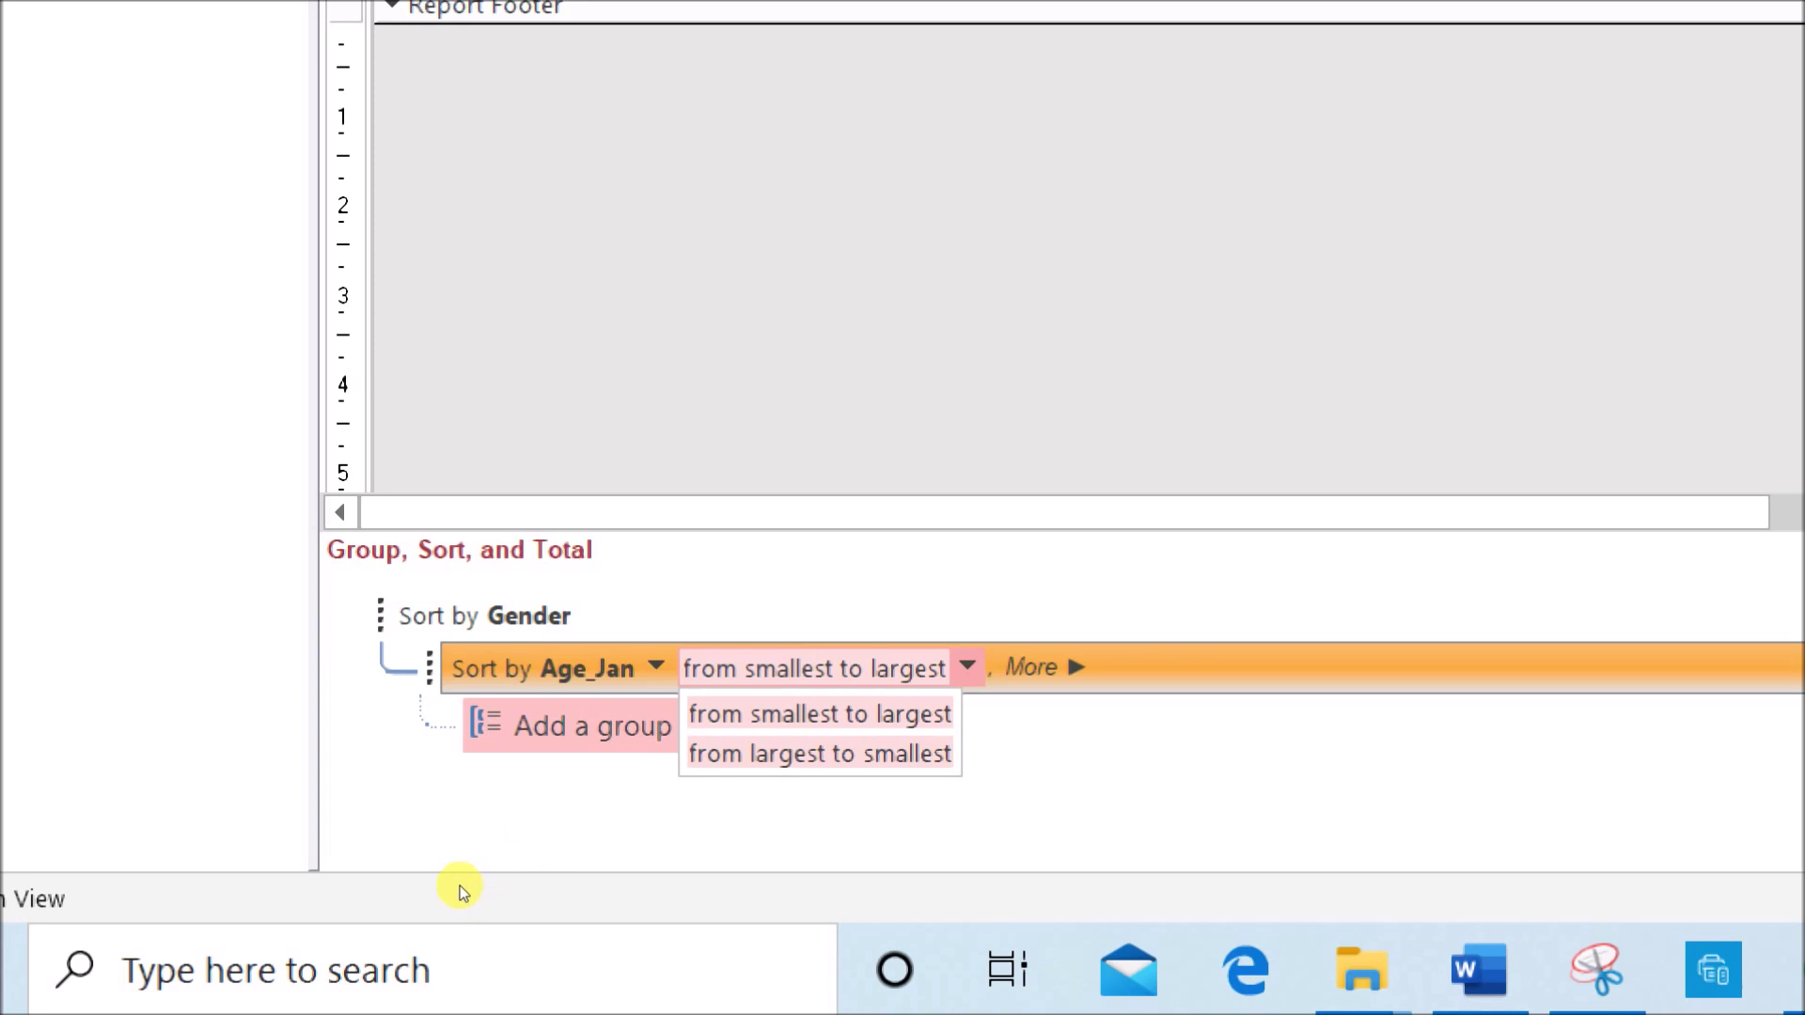
- Confirm the Age_Jan sort from largest to smallest and highlight the average-age requirement in the exam PDF
key(Return)
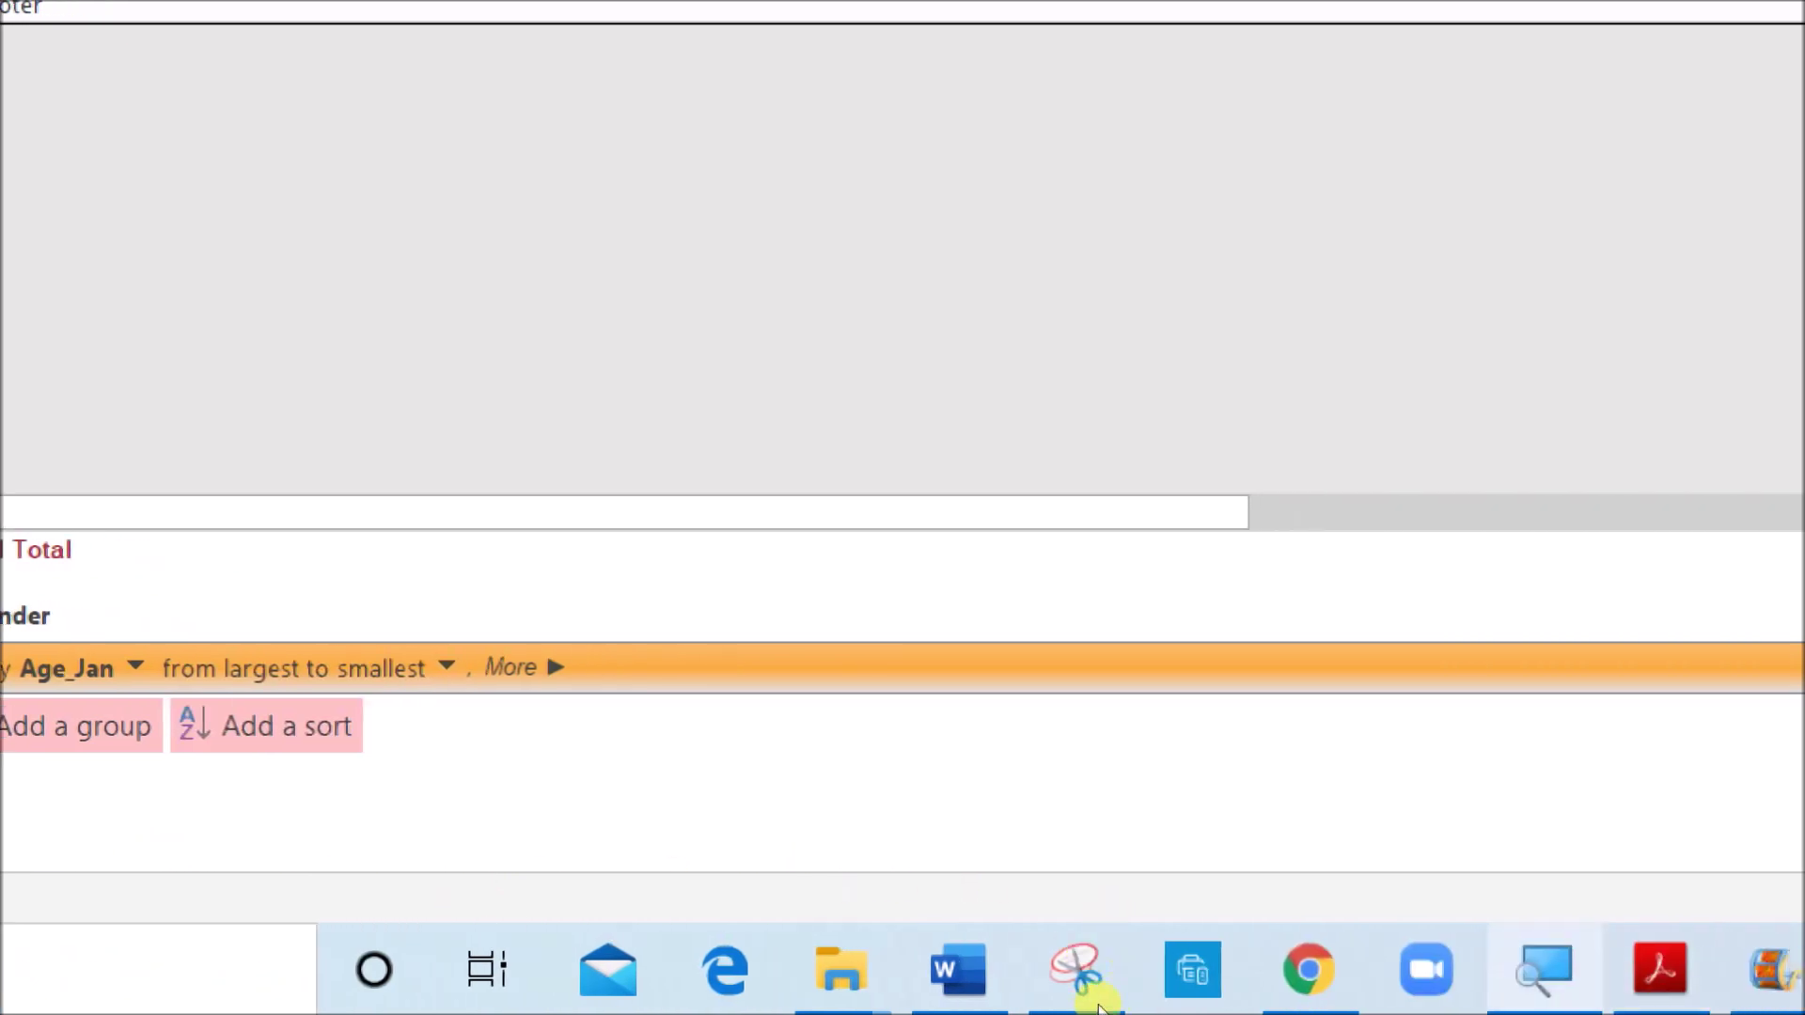
click(1384, 917)
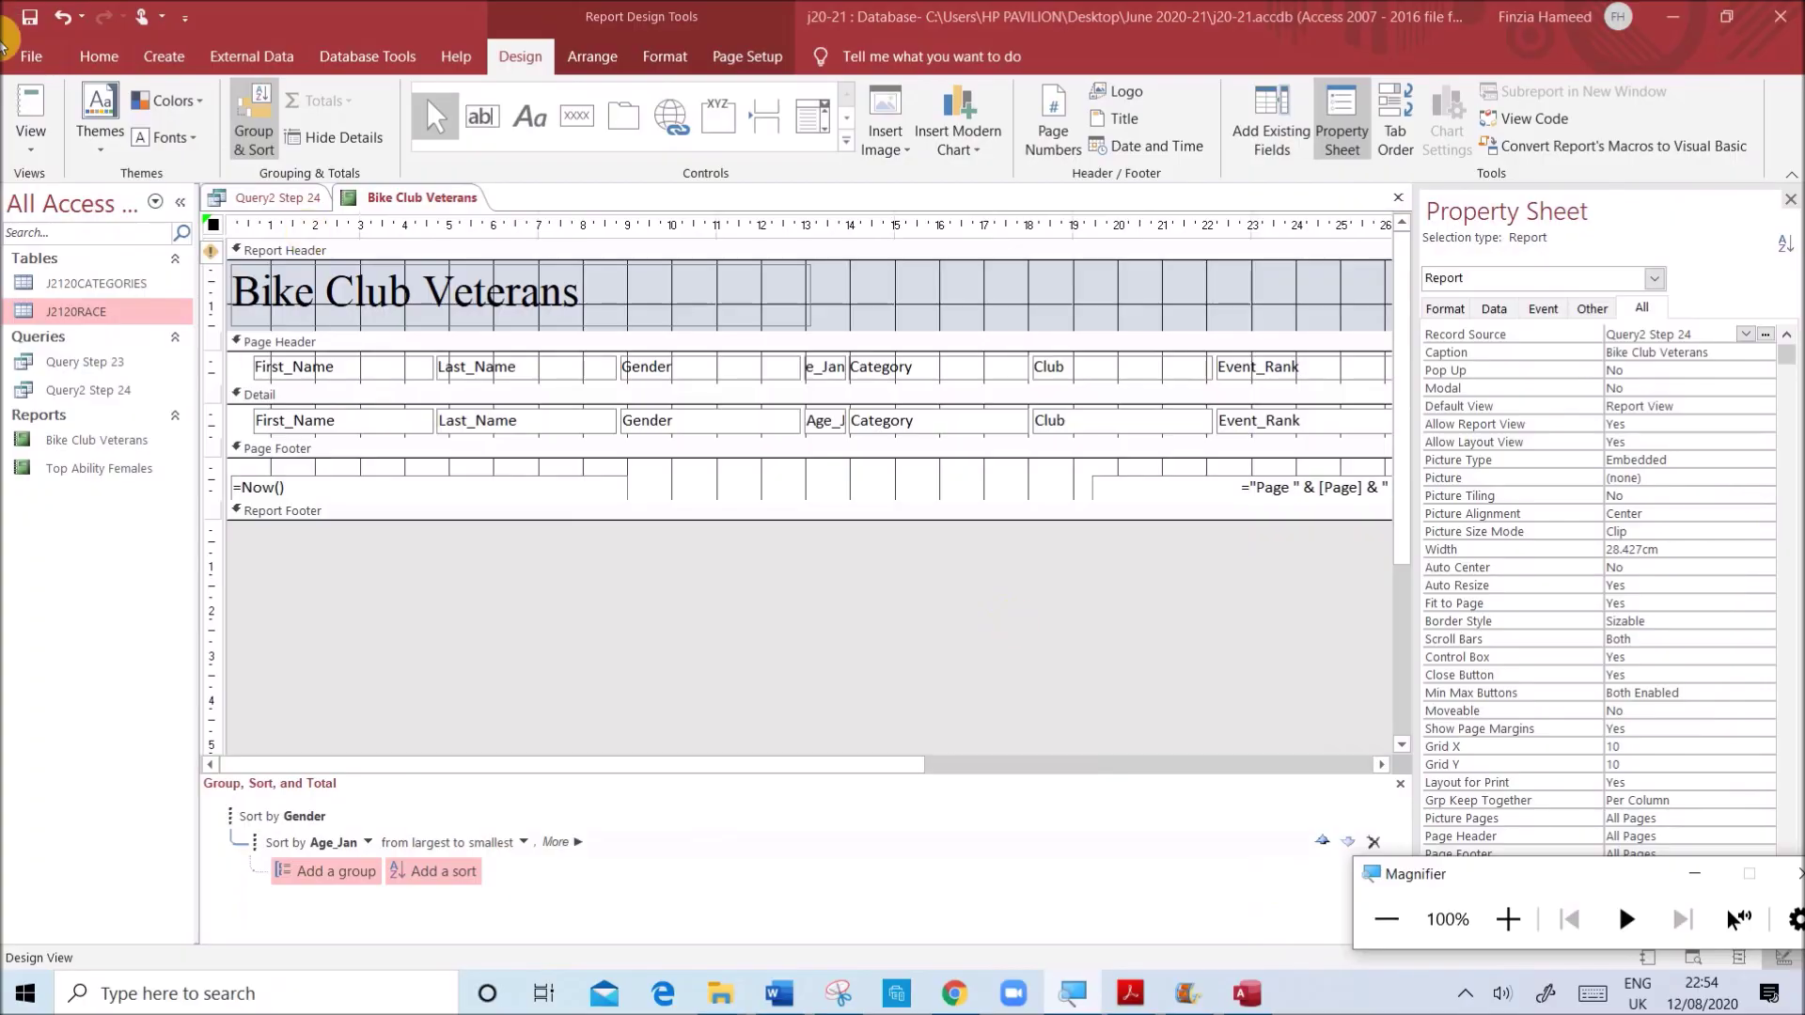
click(1130, 993)
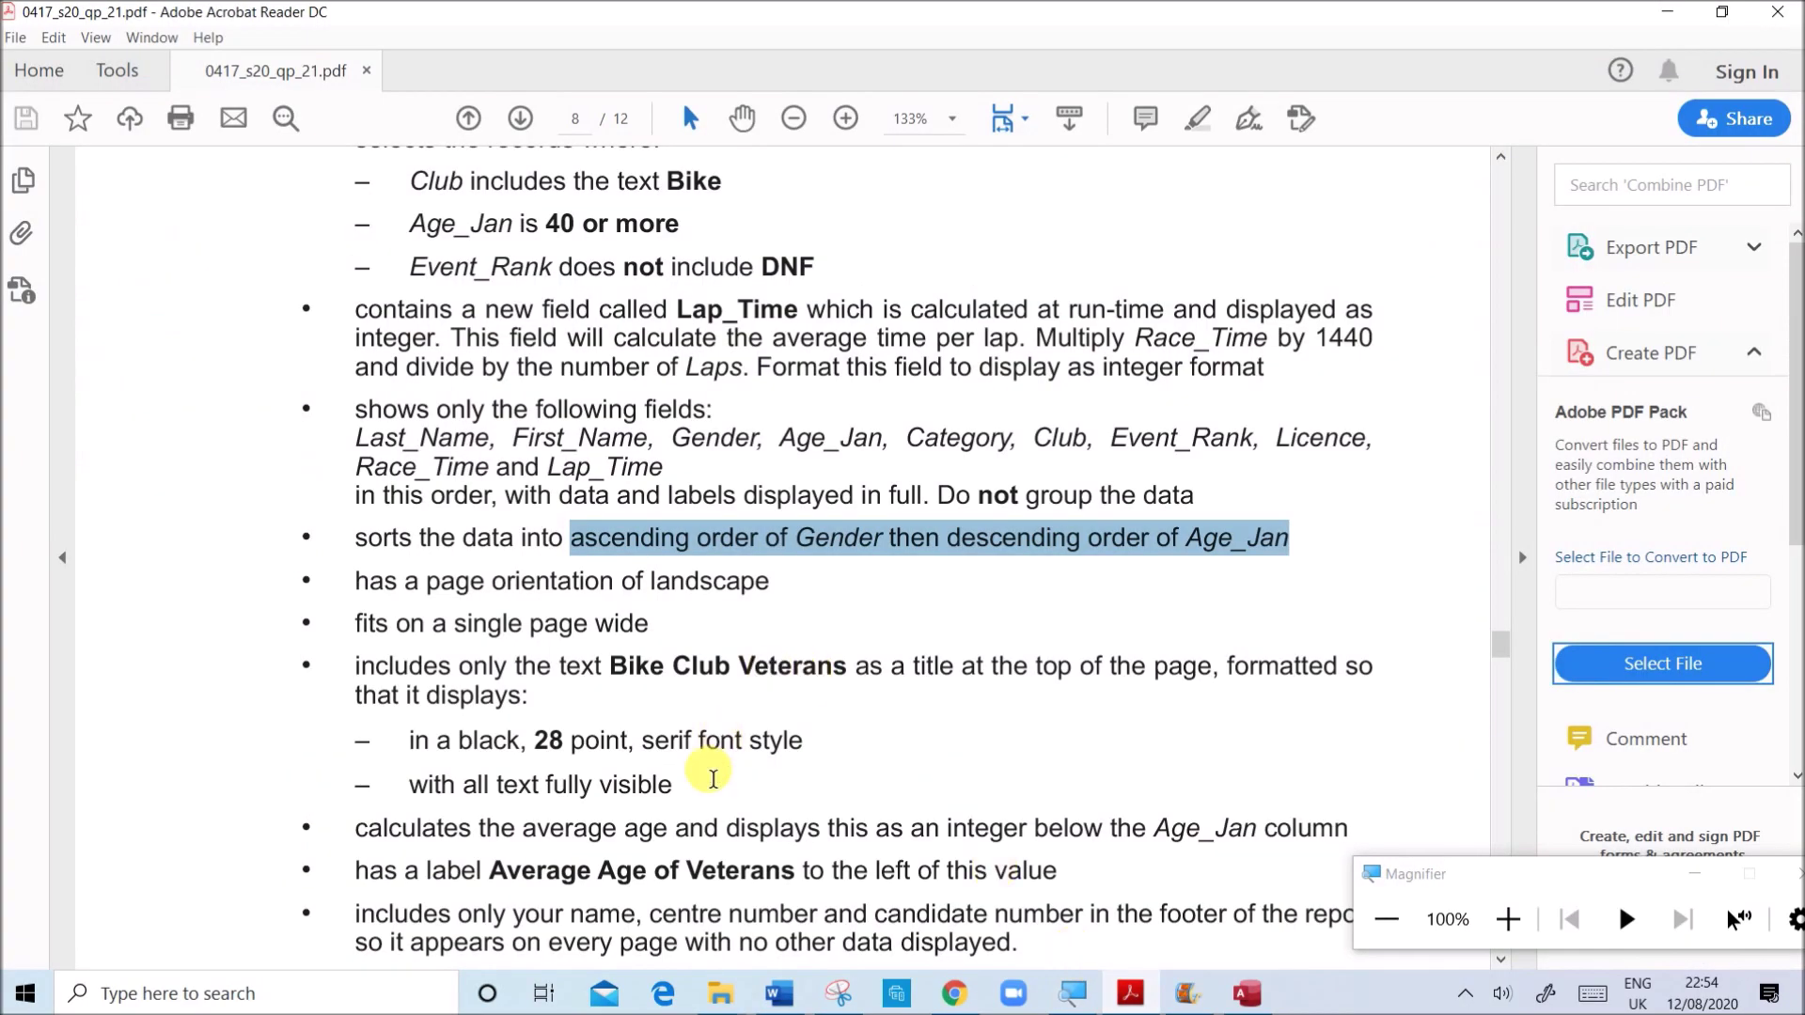
scroll(707, 770, down, 3)
scroll(708, 775, down, 1)
click(526, 564)
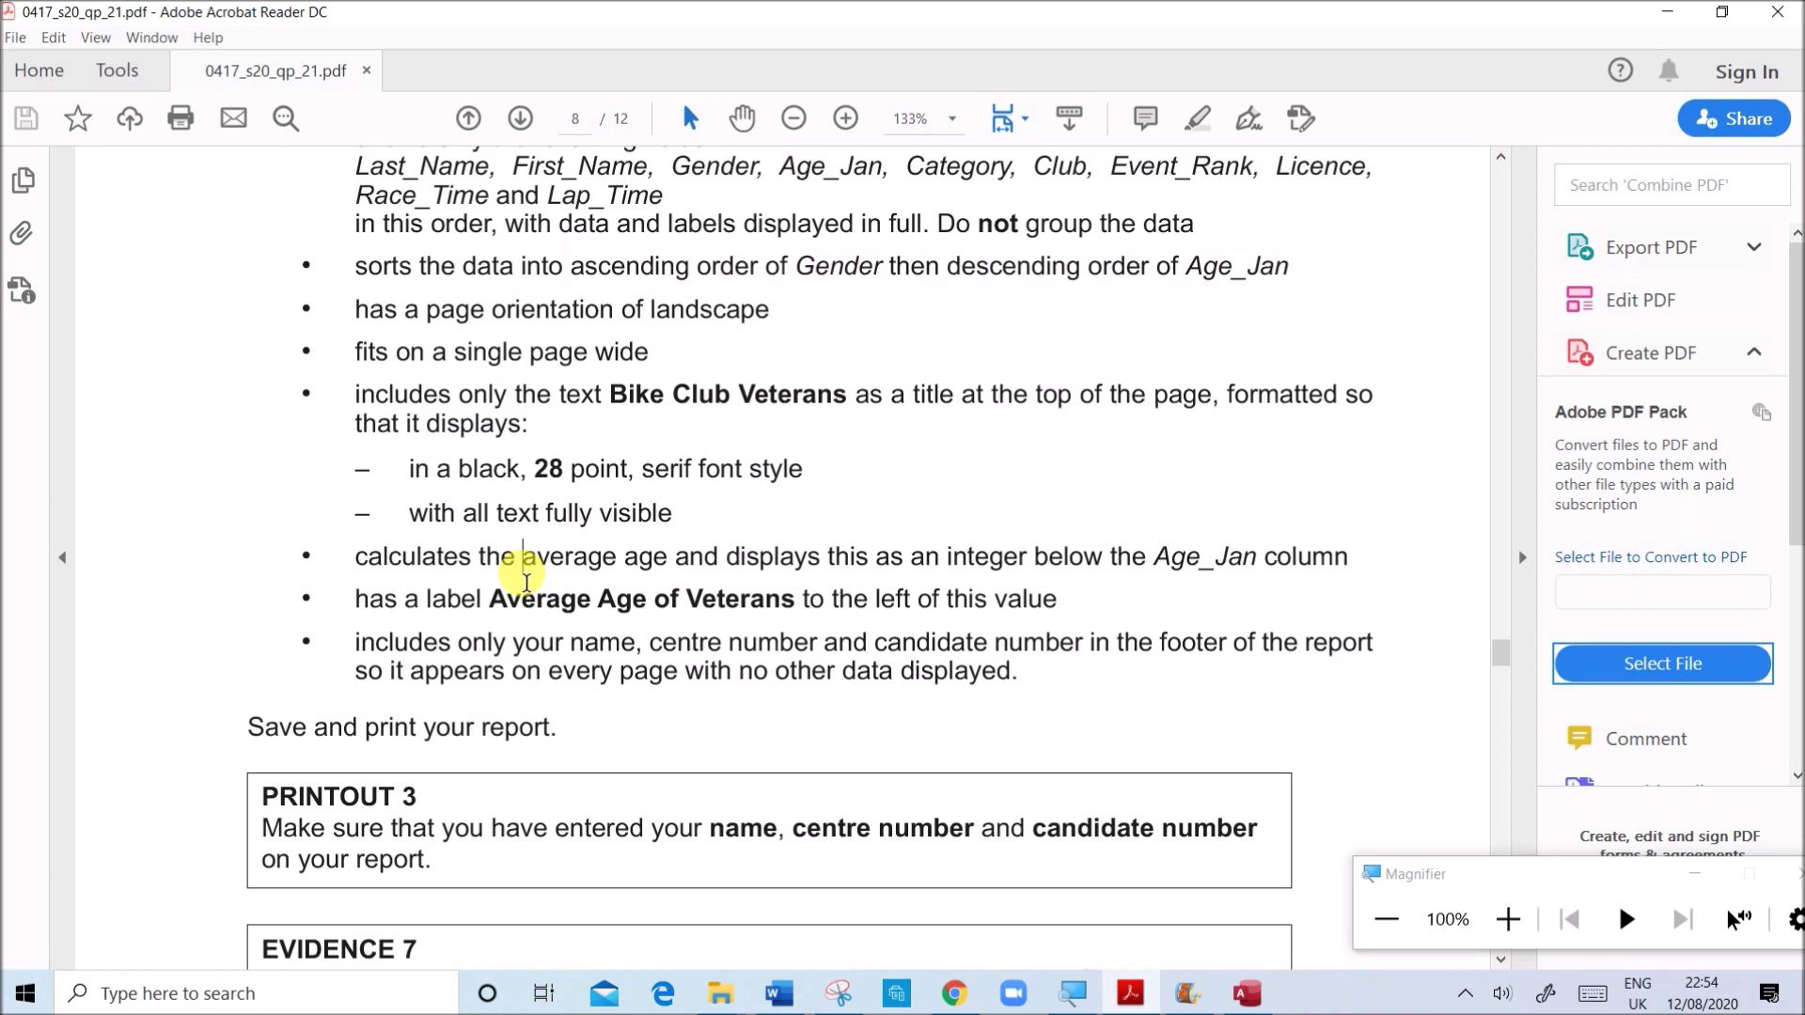
drag(532, 562, 1255, 559)
click(1246, 993)
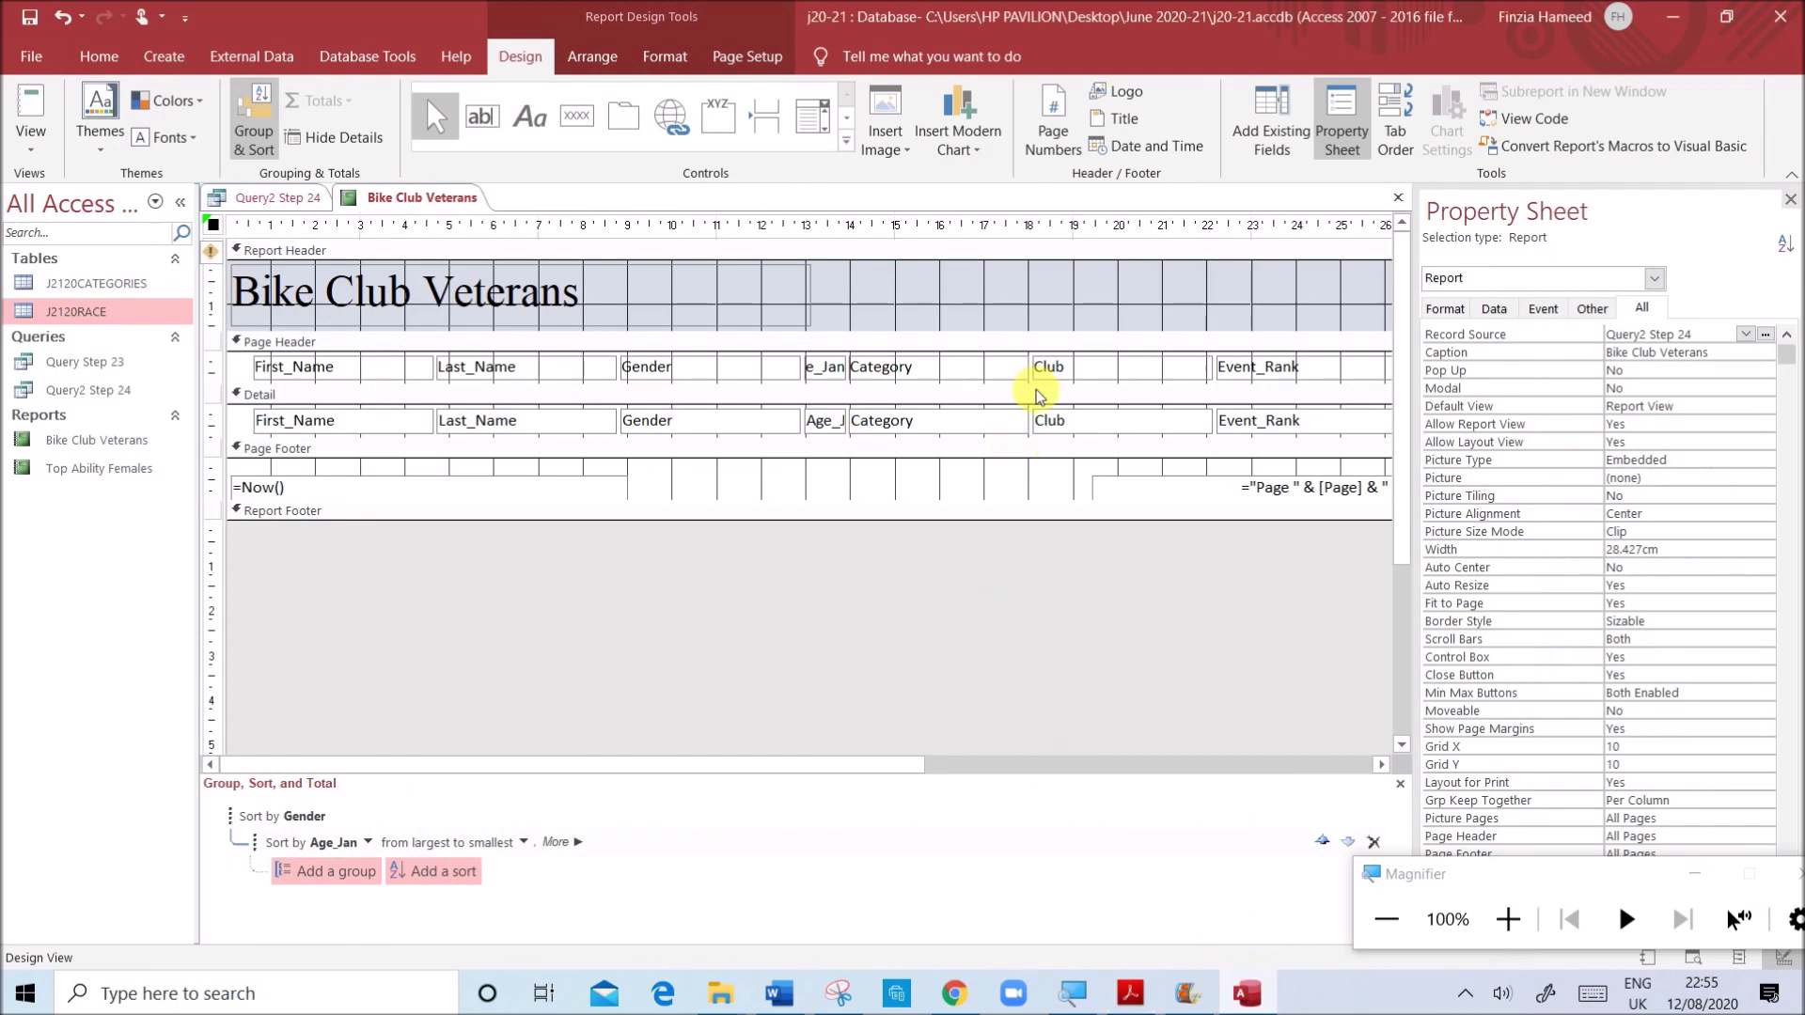
- Add an Average total of Age_Jan to the Report Footer beneath the Age_Jan column
click(831, 422)
click(1507, 920)
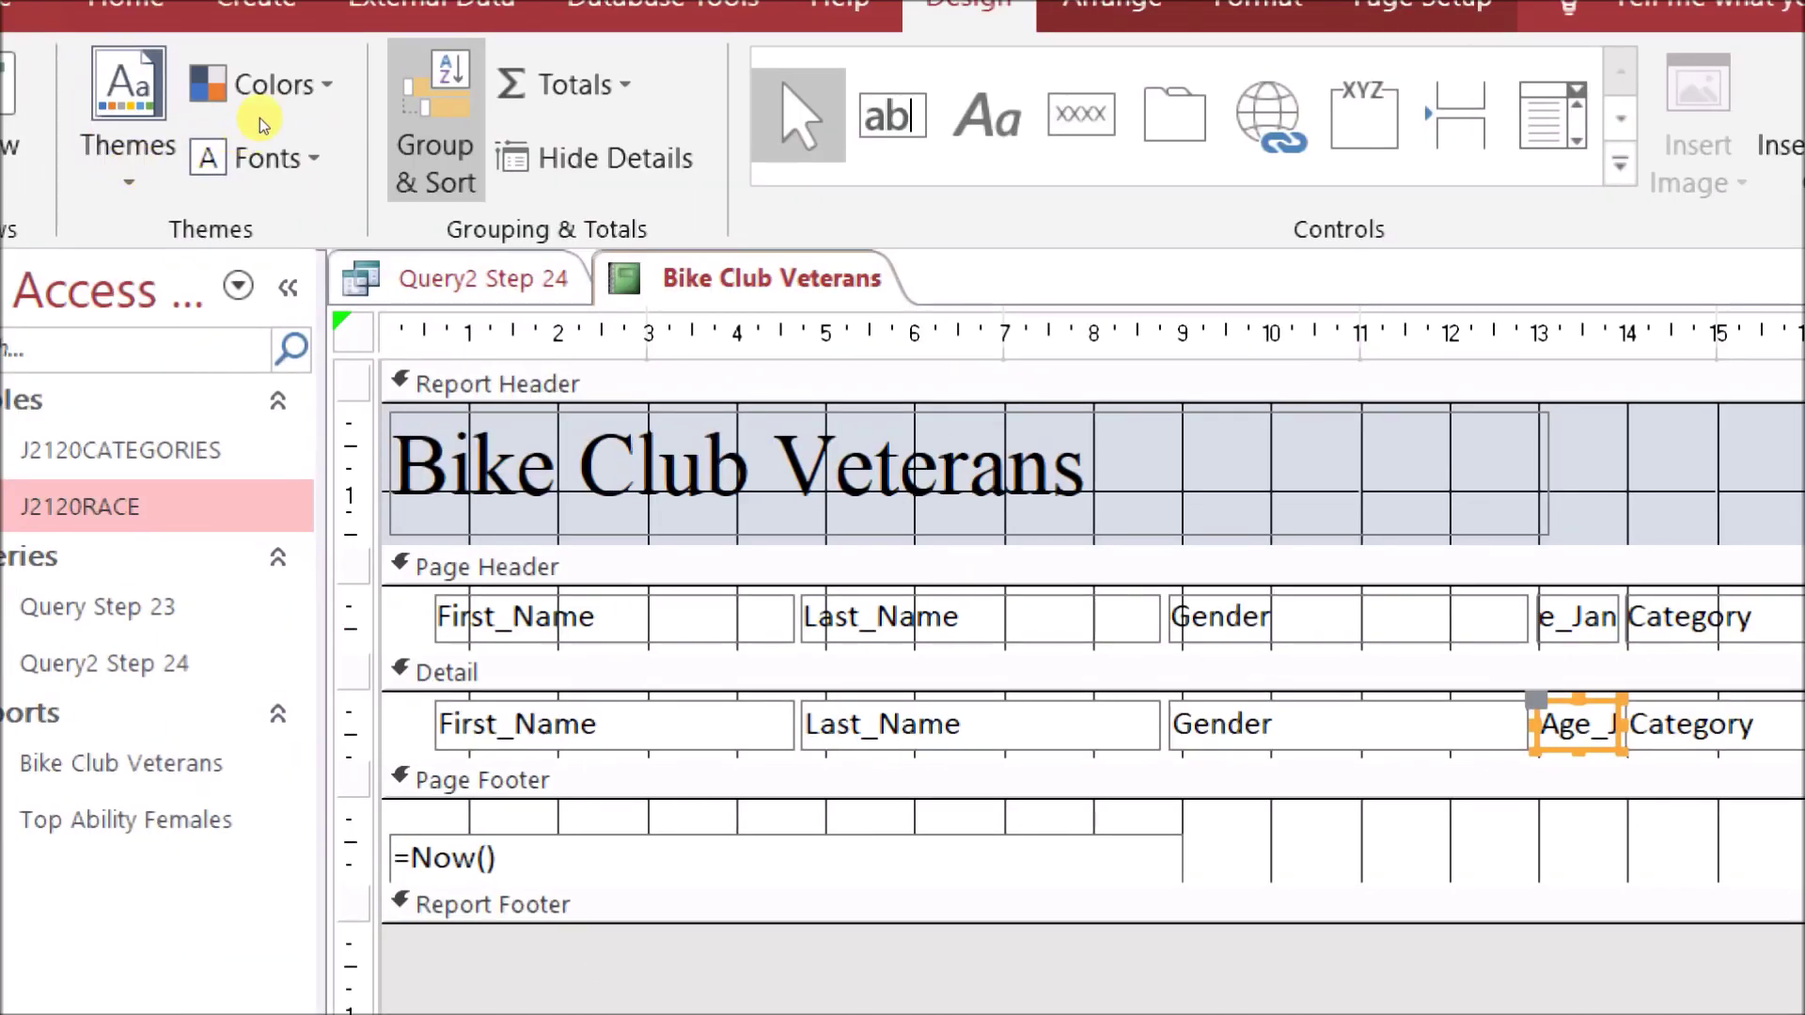
click(569, 84)
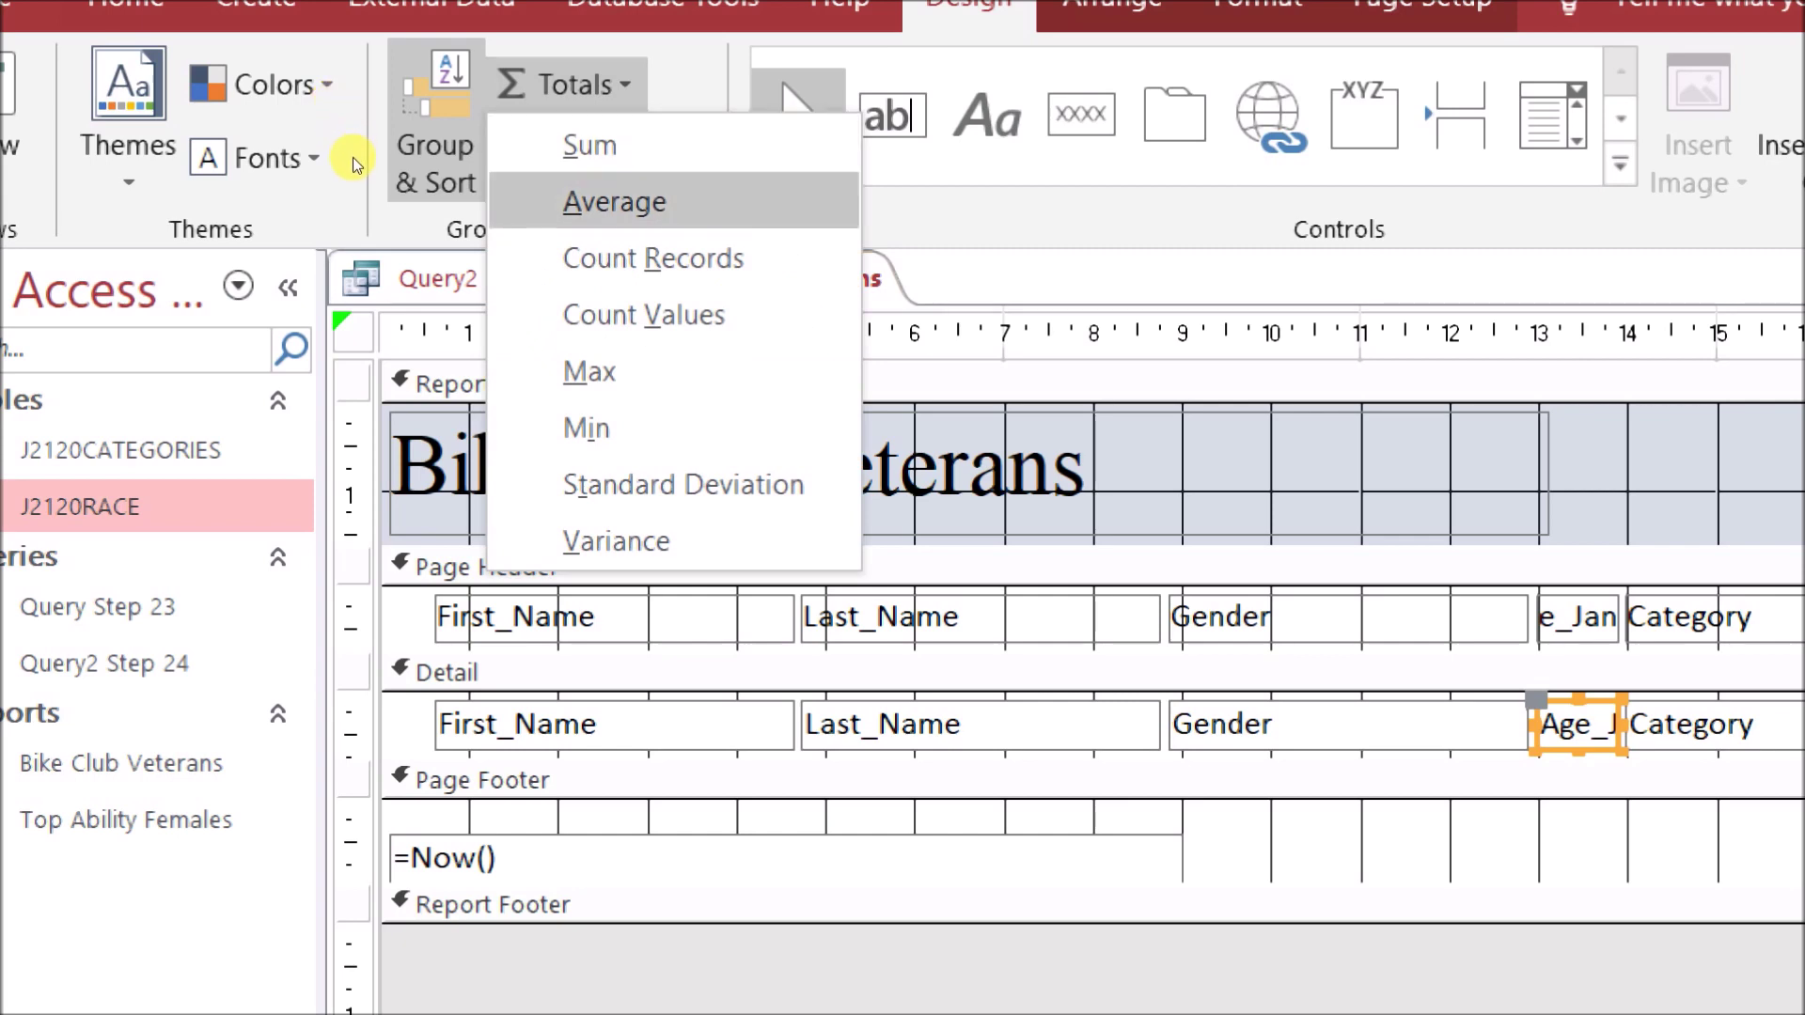
click(614, 202)
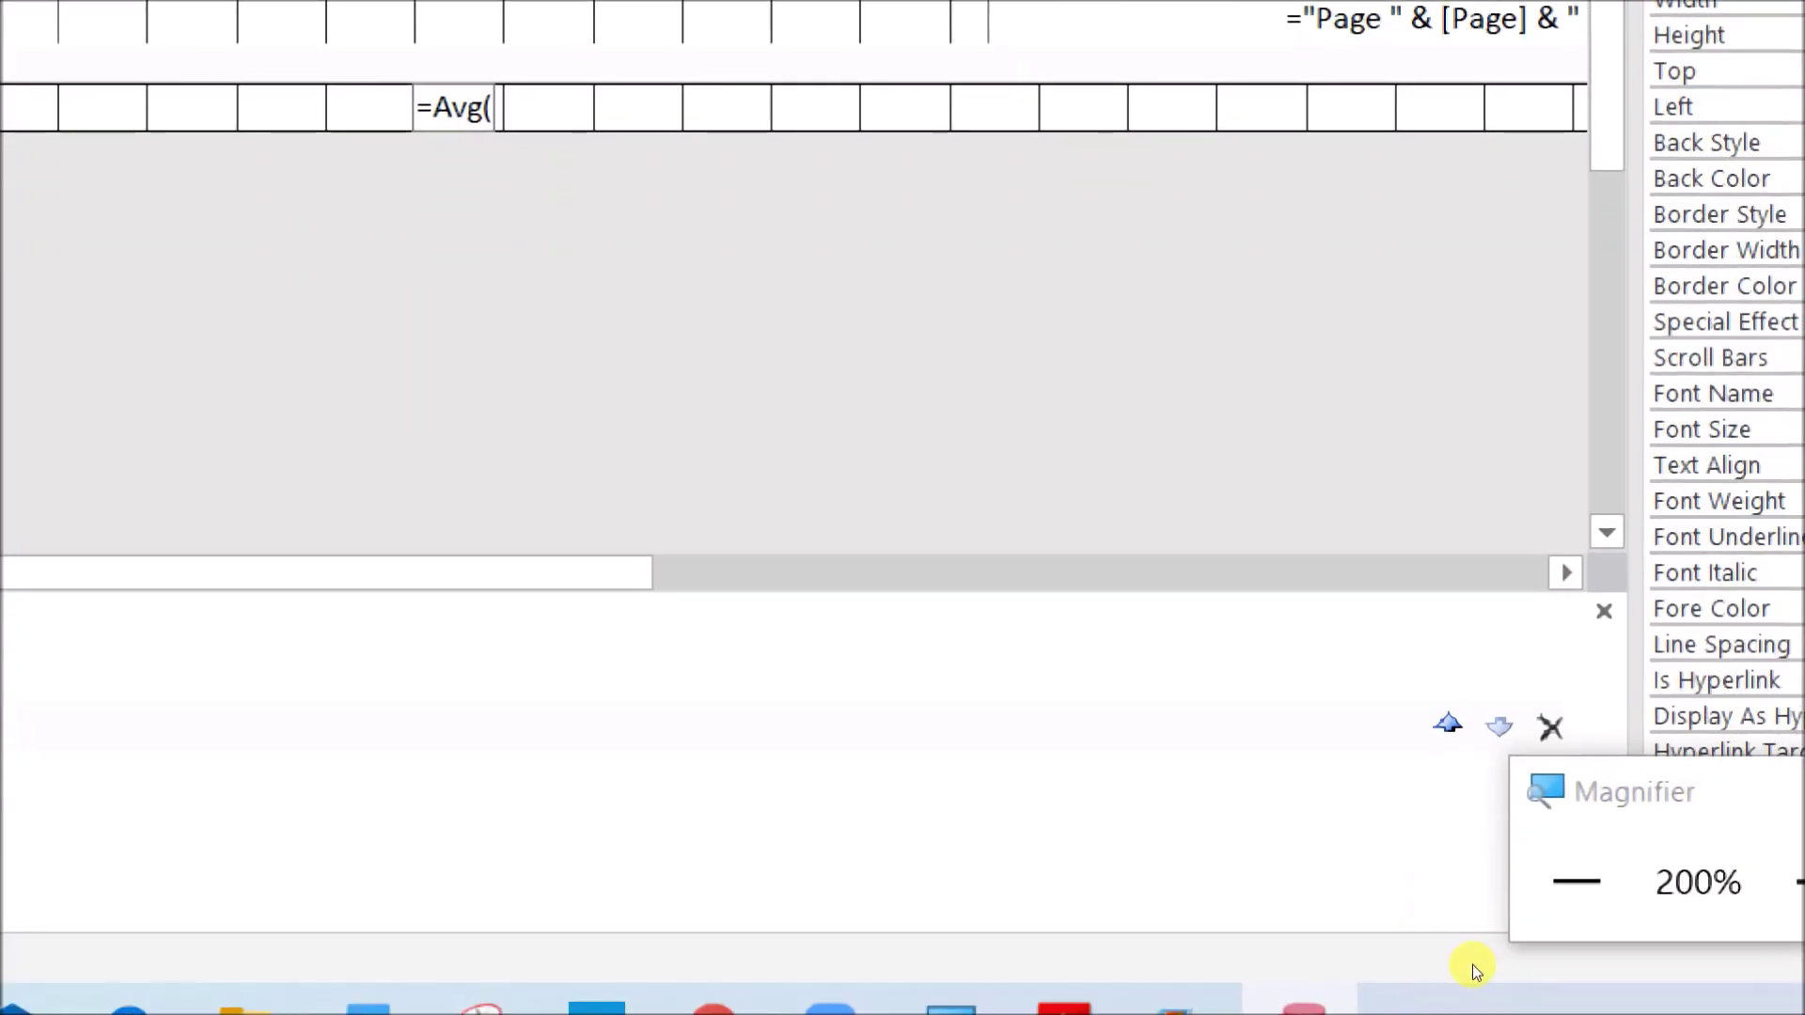
click(1576, 882)
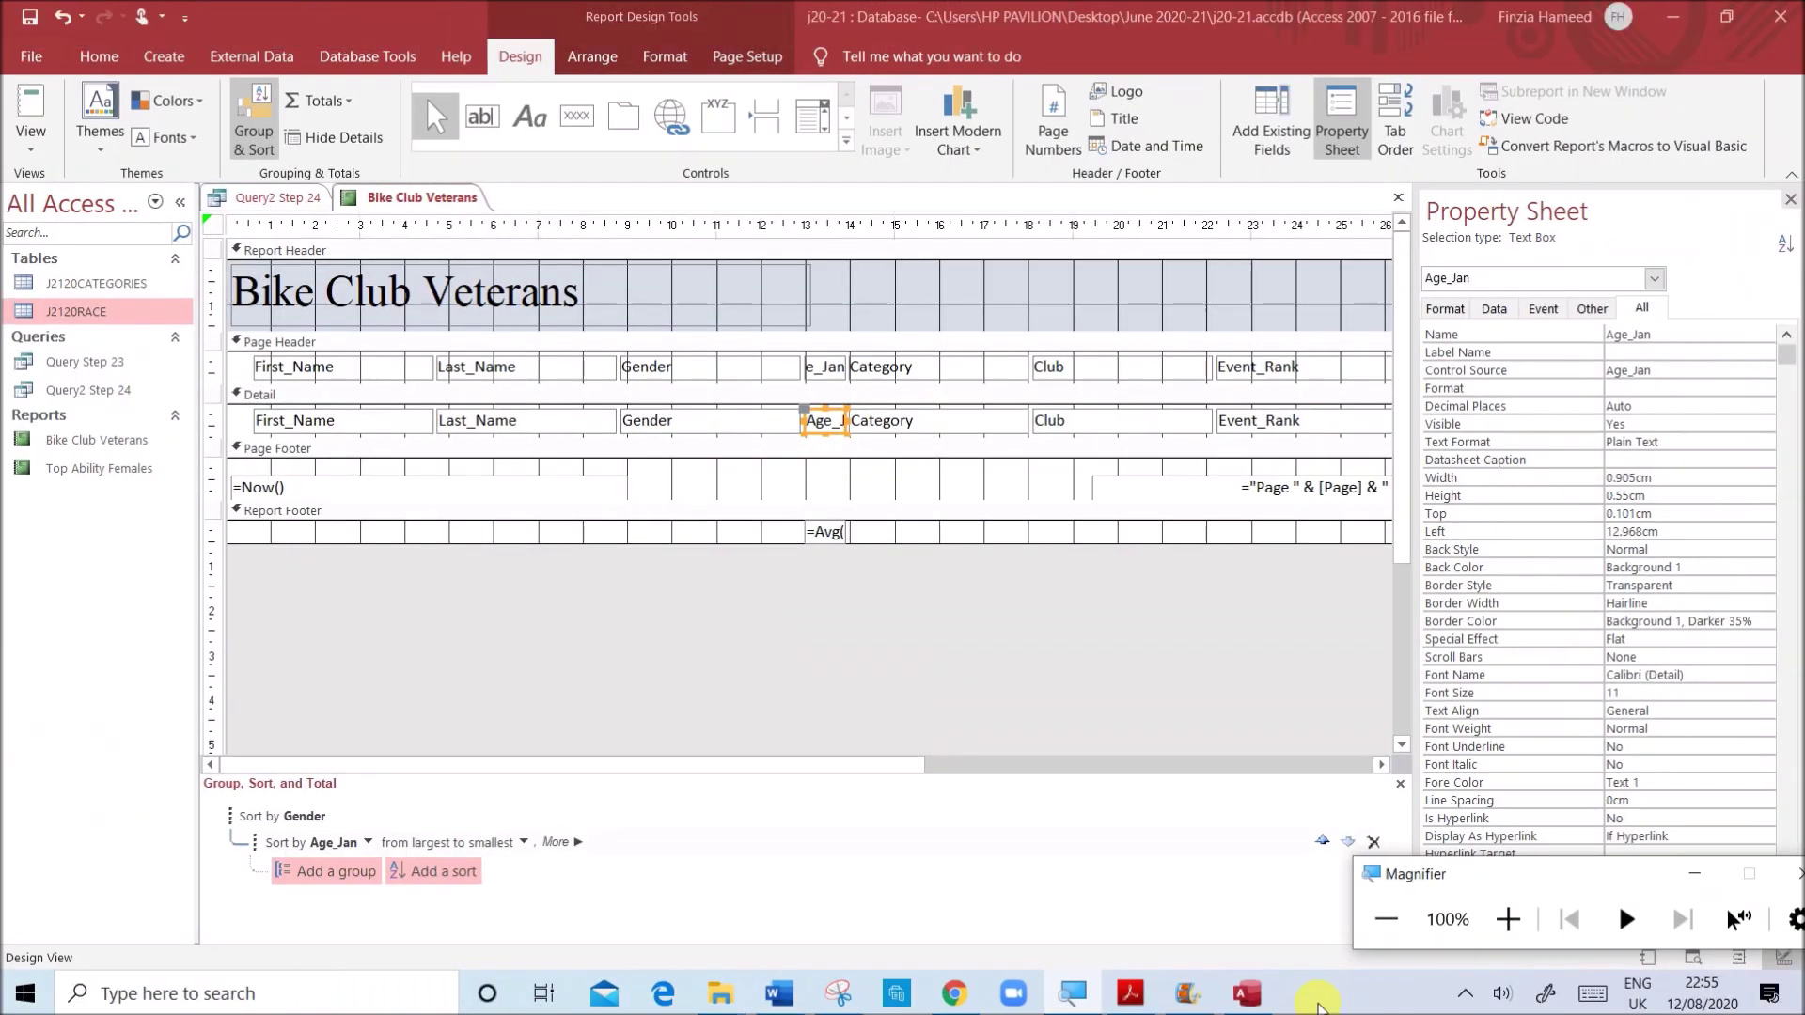
click(1127, 994)
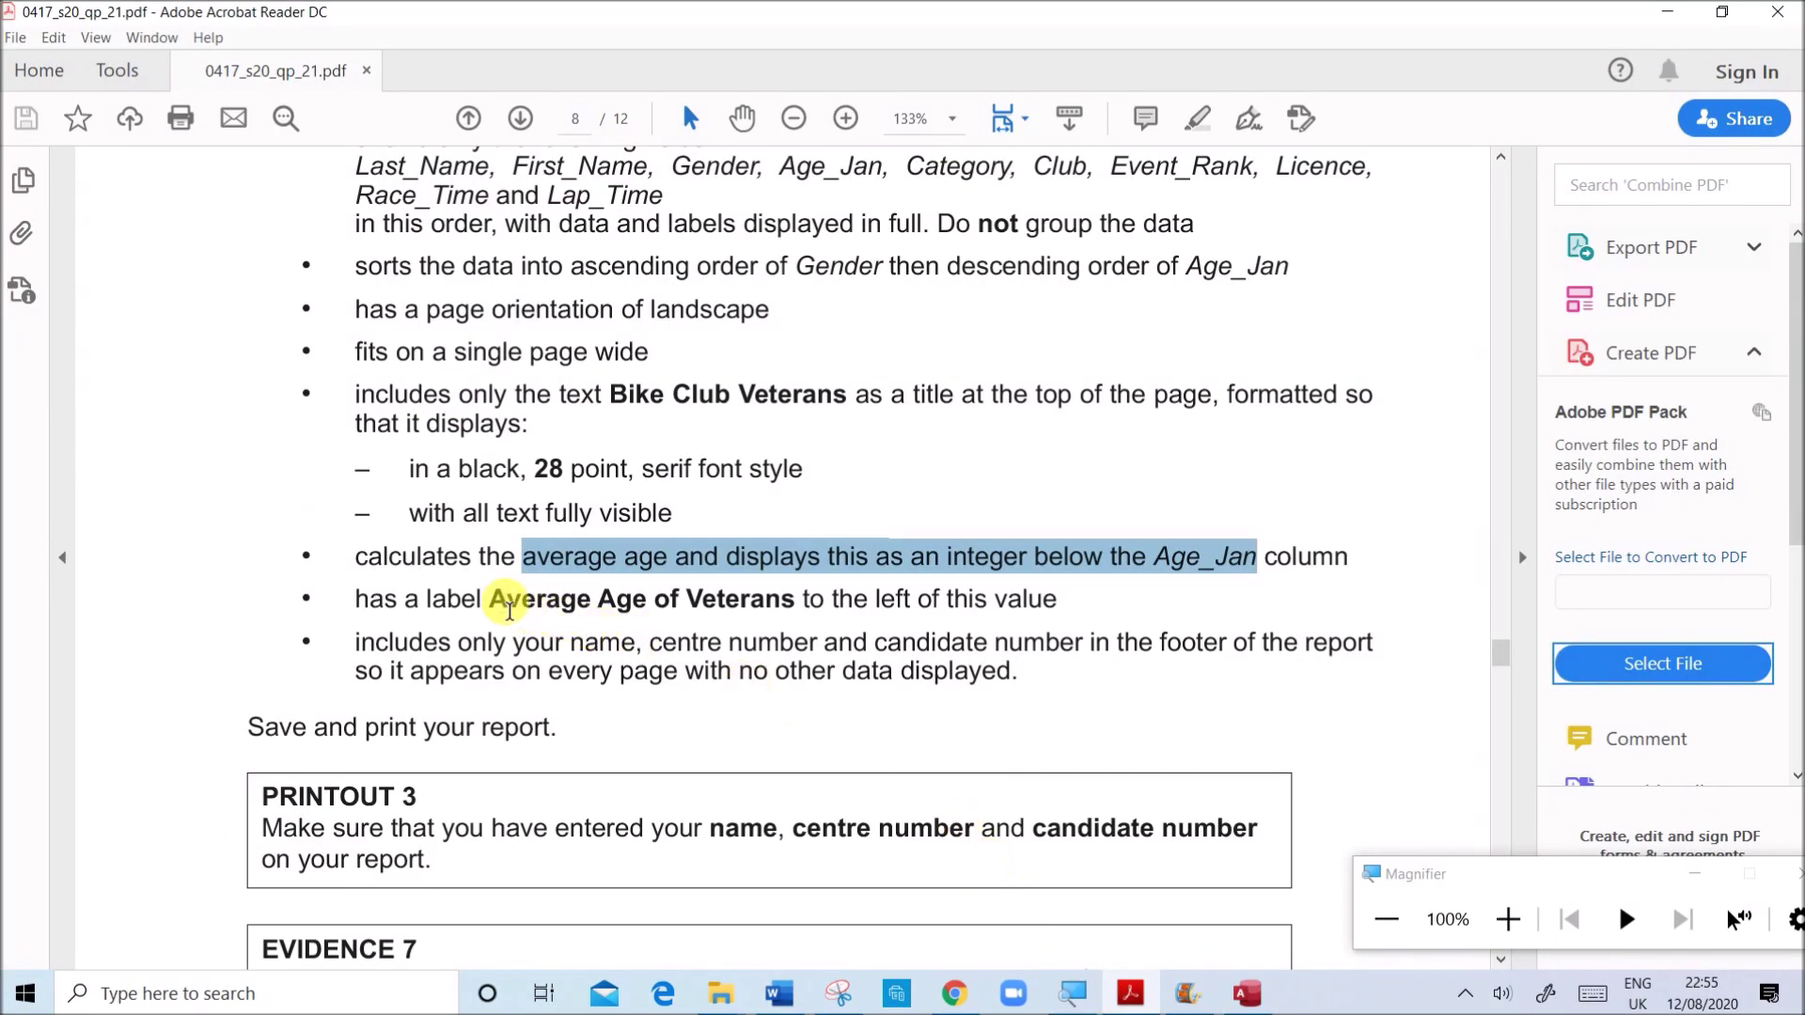
- Highlight the 'Average Age of Veterans' label requirement in the exam PDF
drag(501, 609, 743, 609)
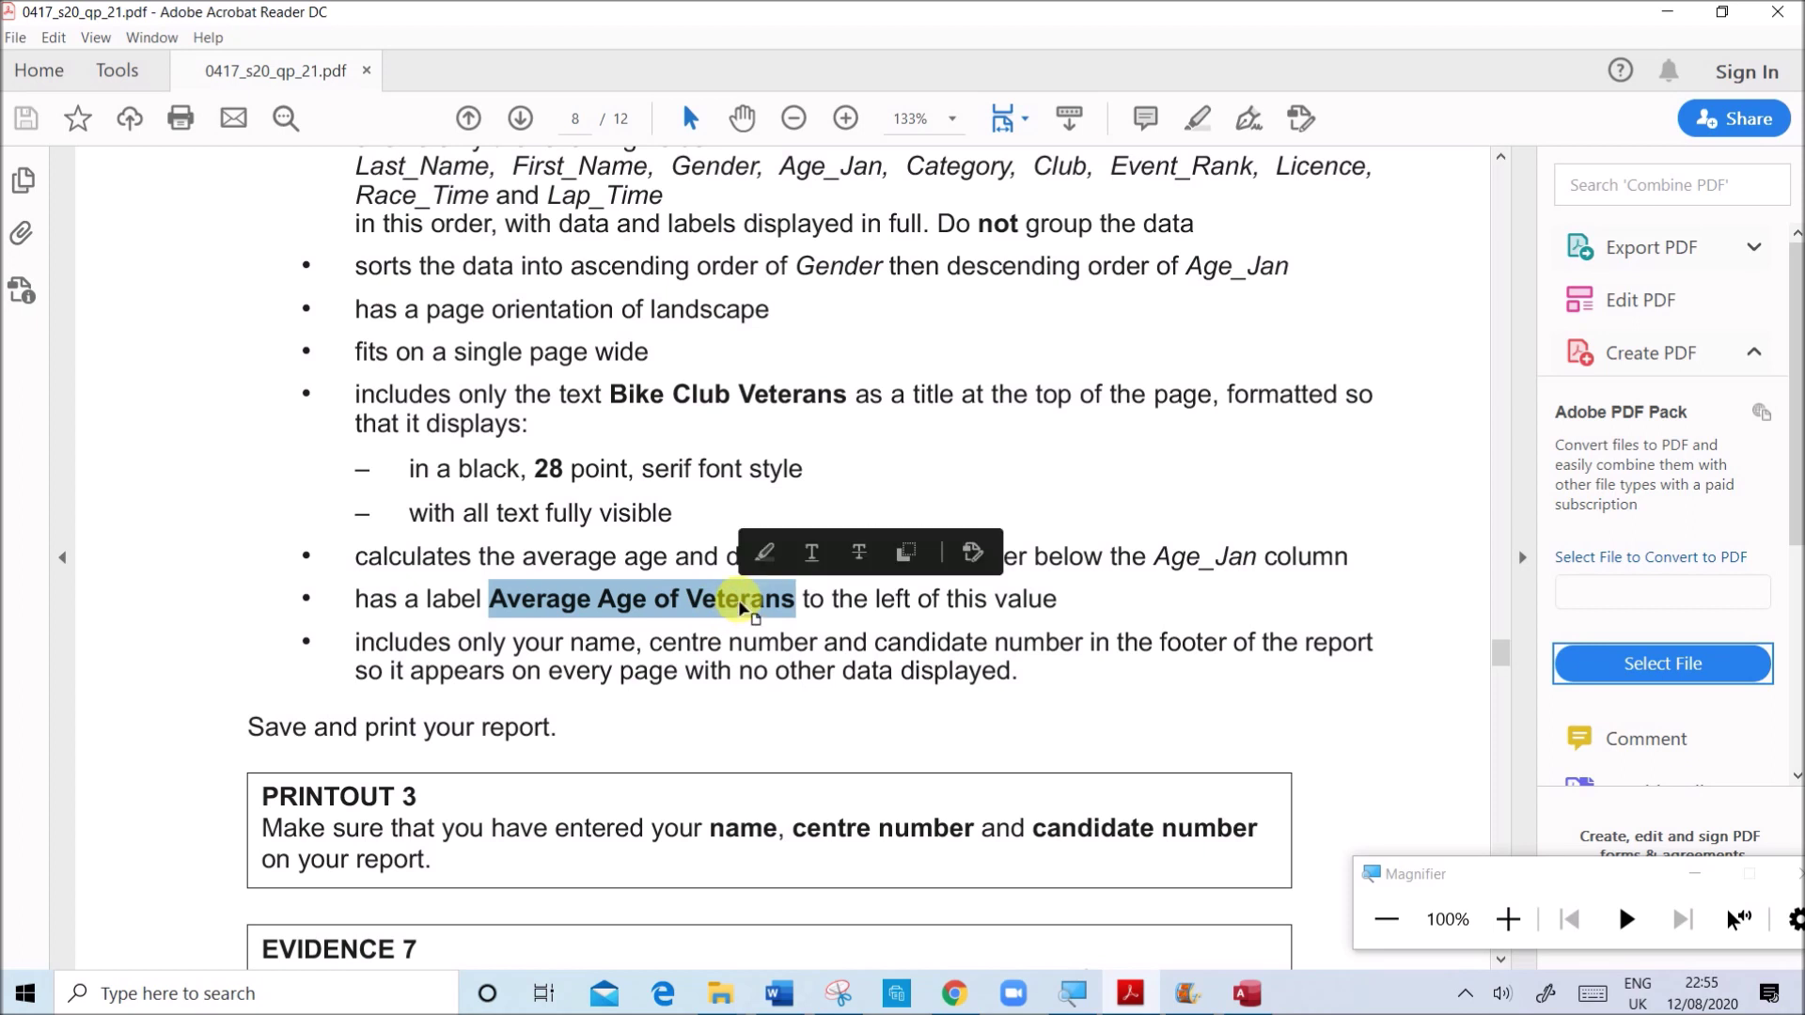
click(1247, 993)
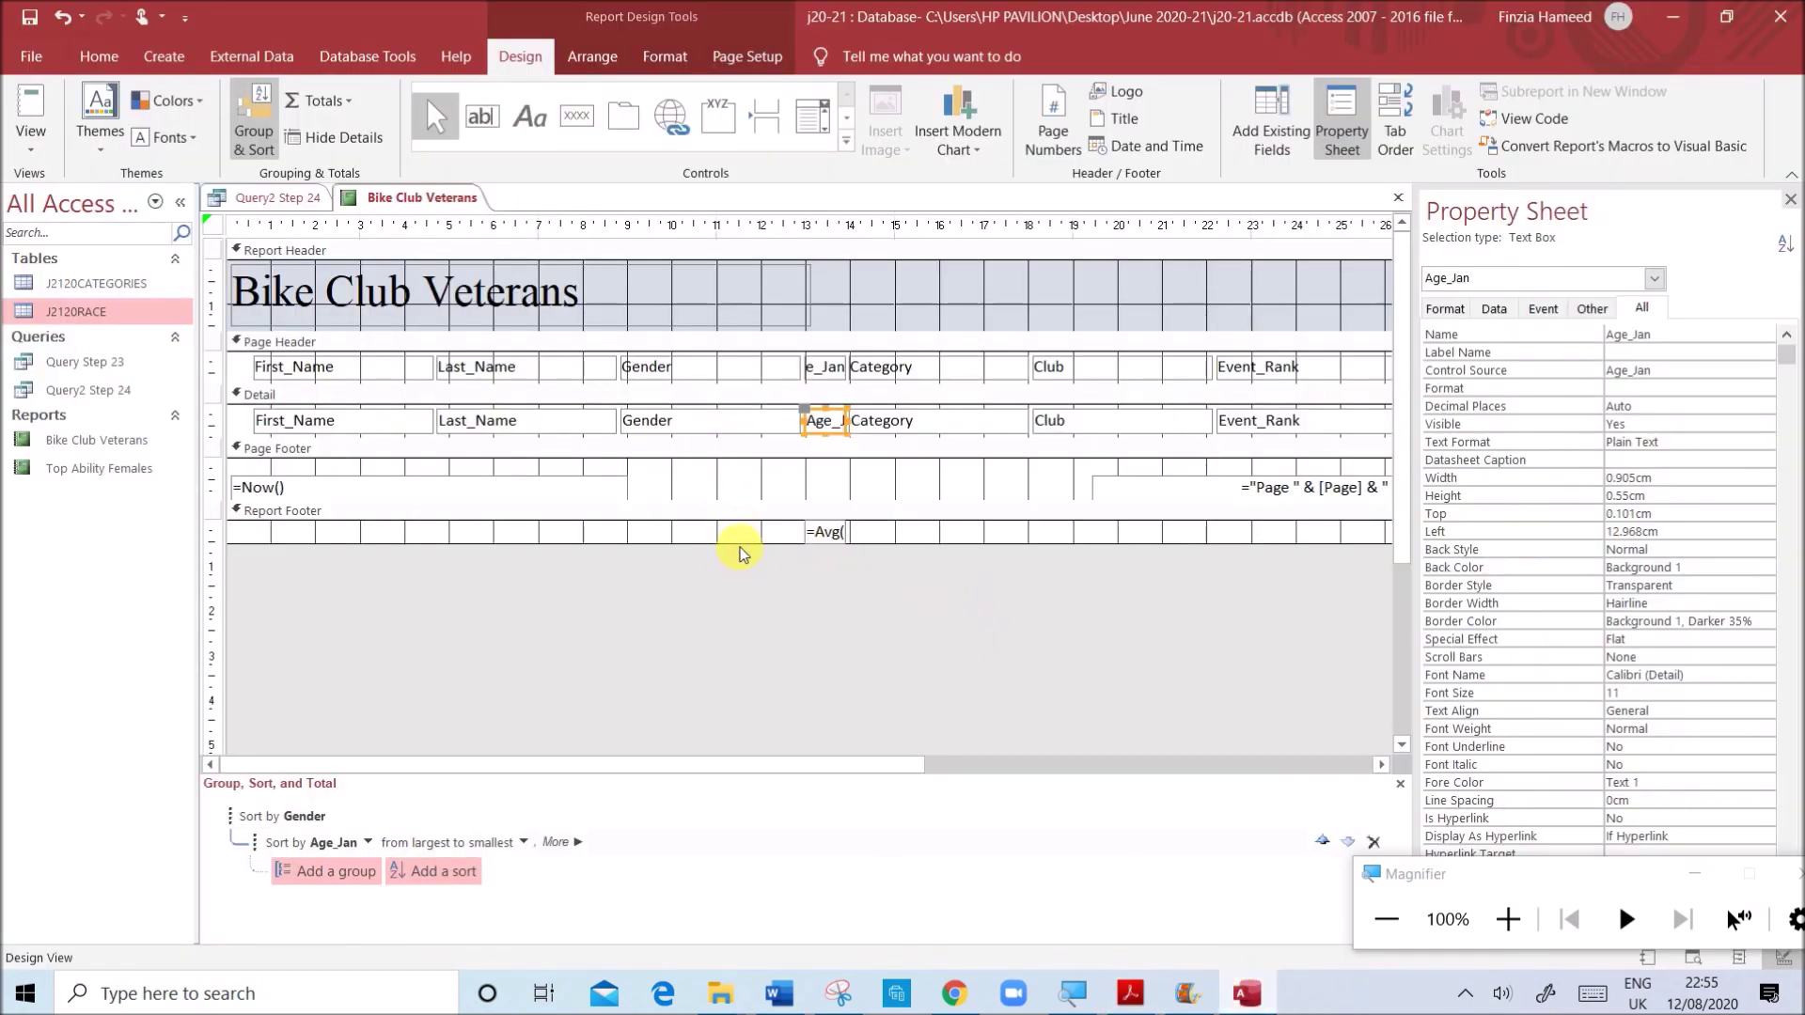
- Enlarge the Report Footer and add an 'Average Age of Veterans' label left of the average
drag(742, 544, 824, 557)
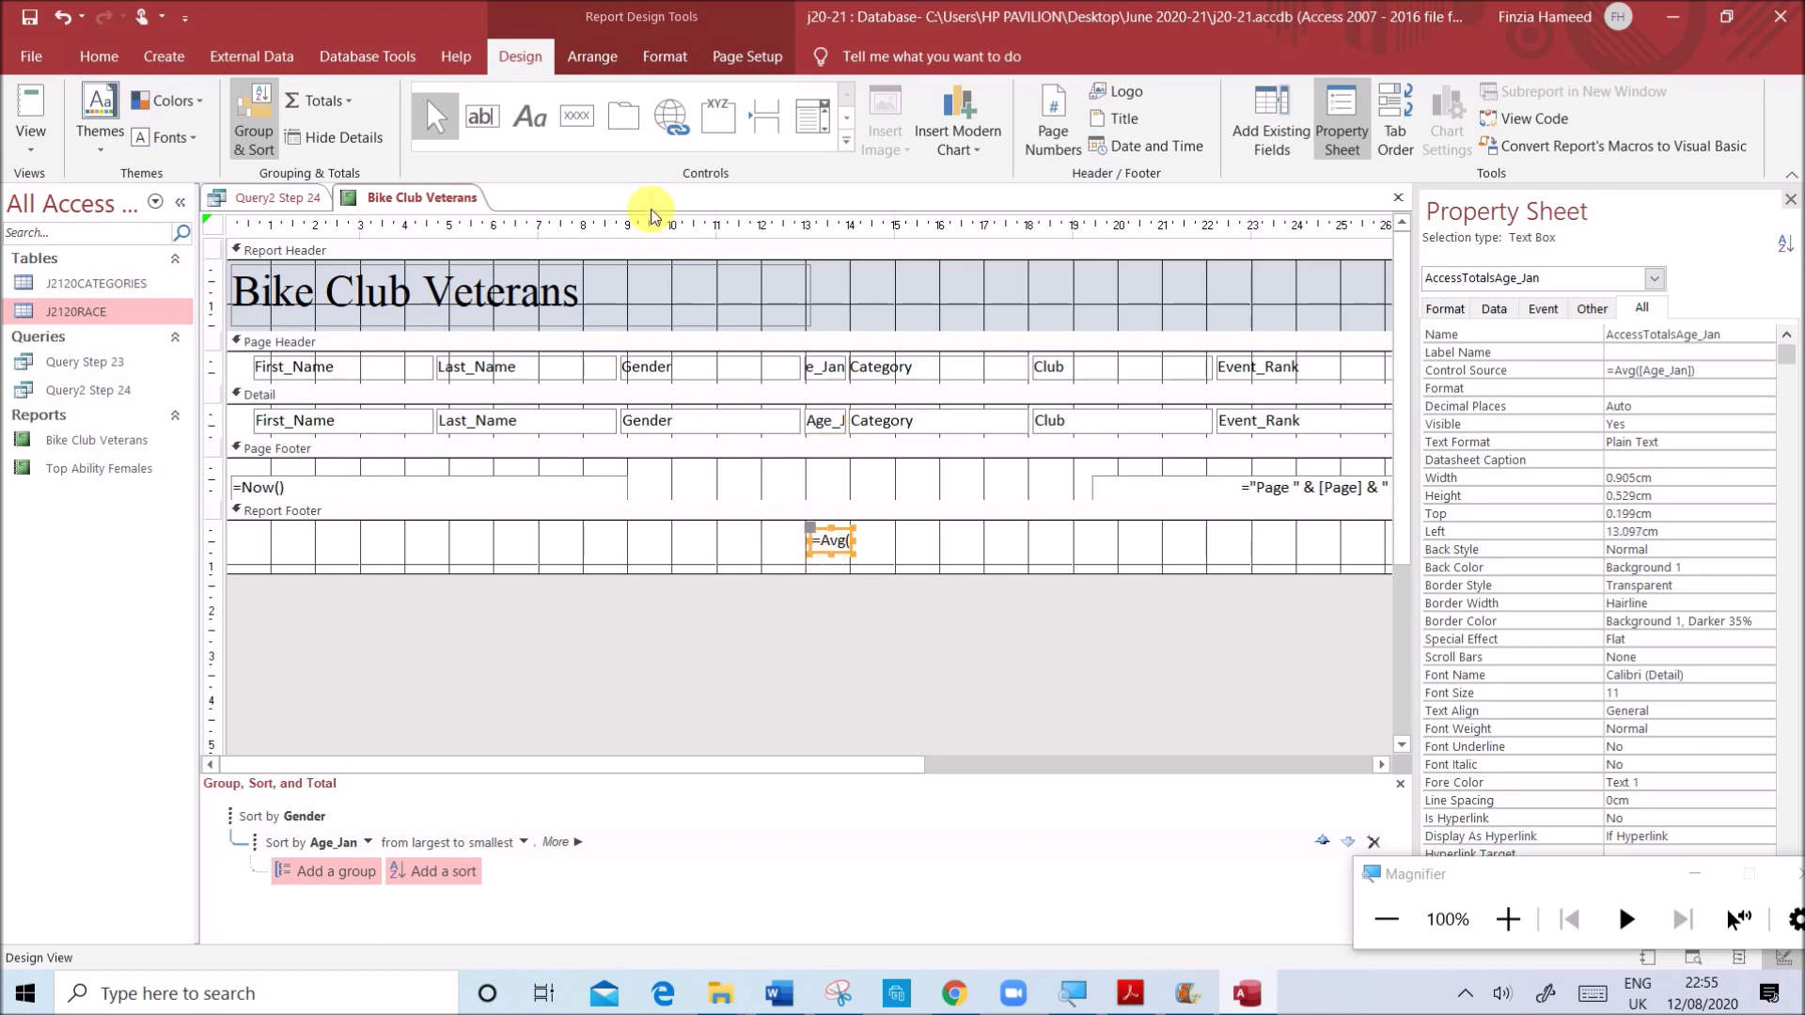
click(549, 136)
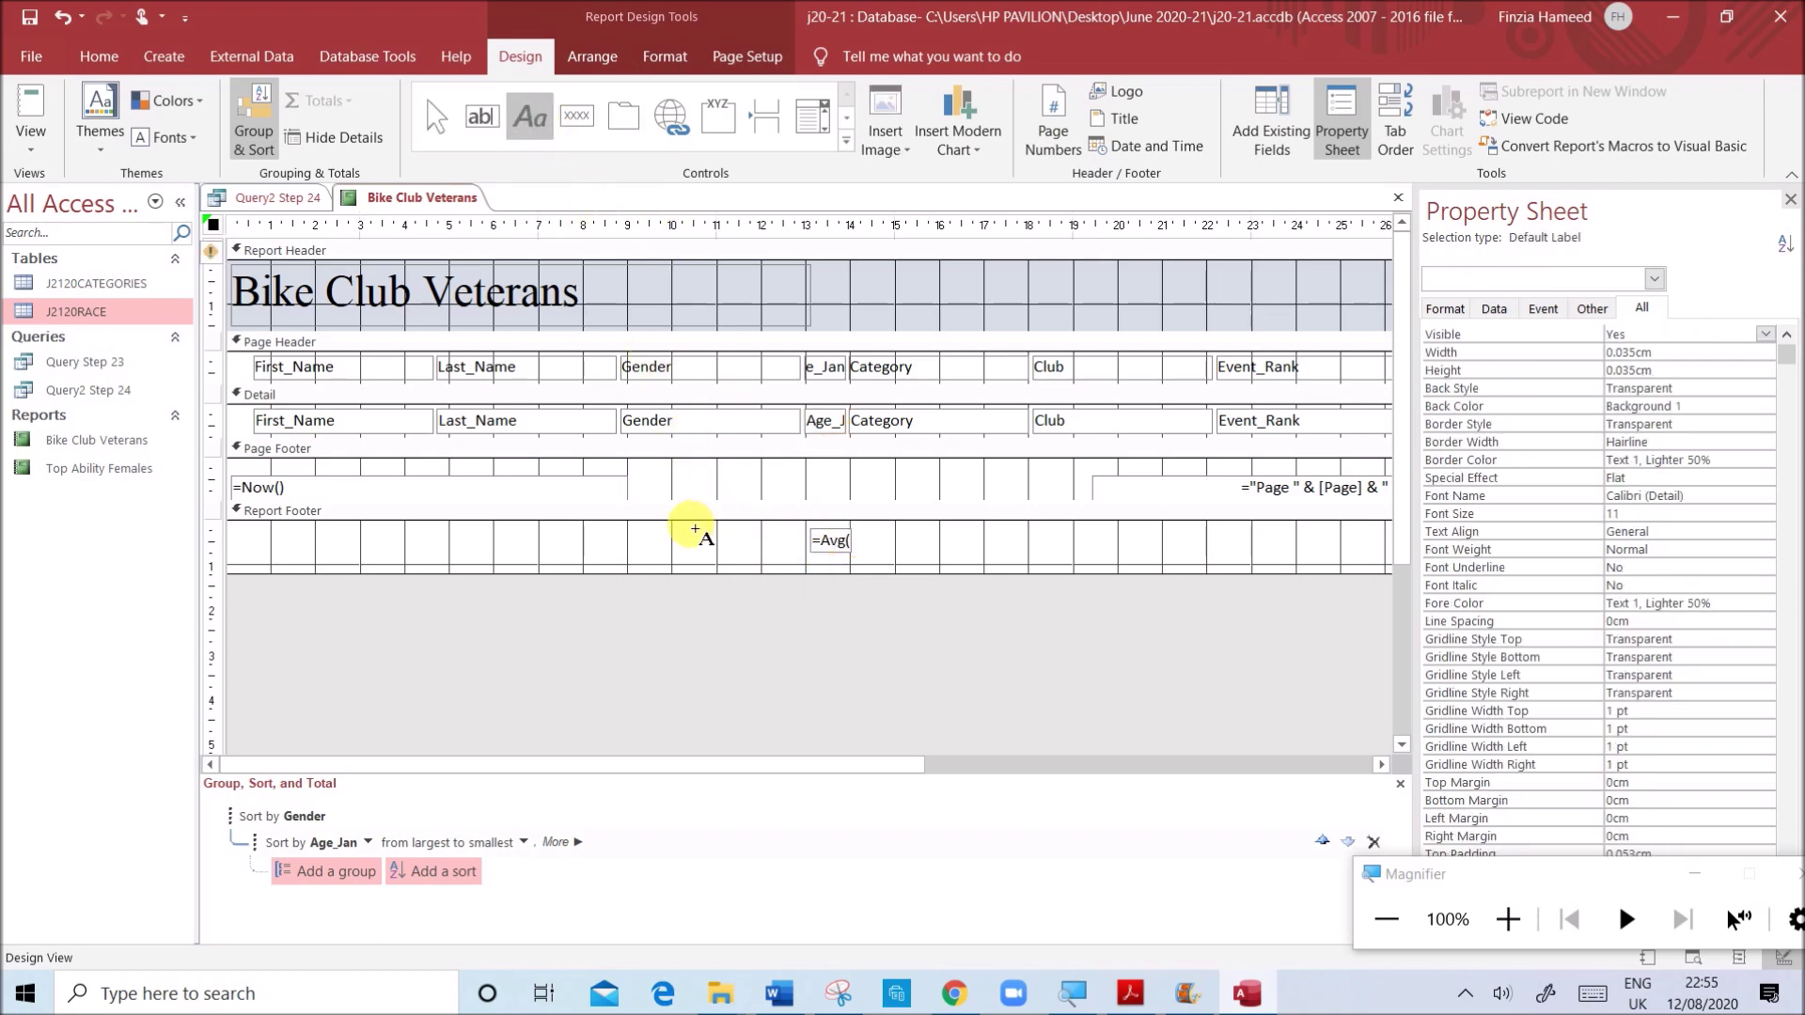
drag(676, 531, 803, 556)
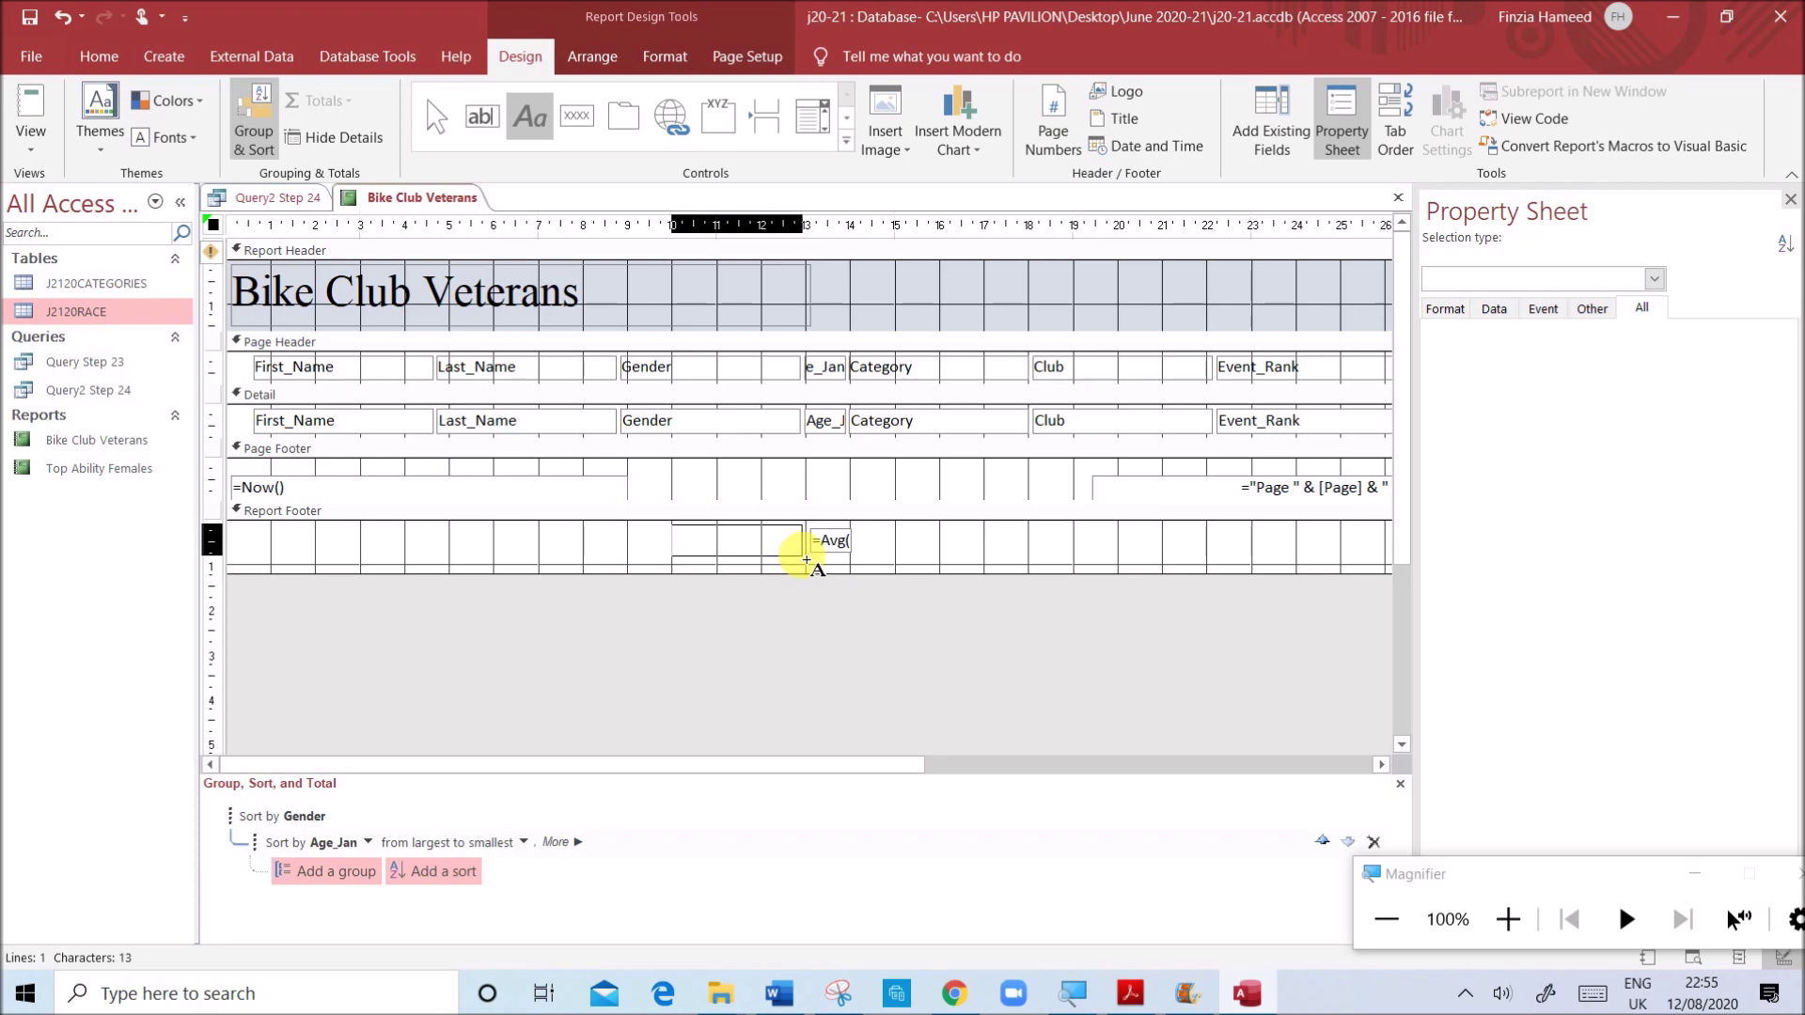
text(Average Age of Veterans)
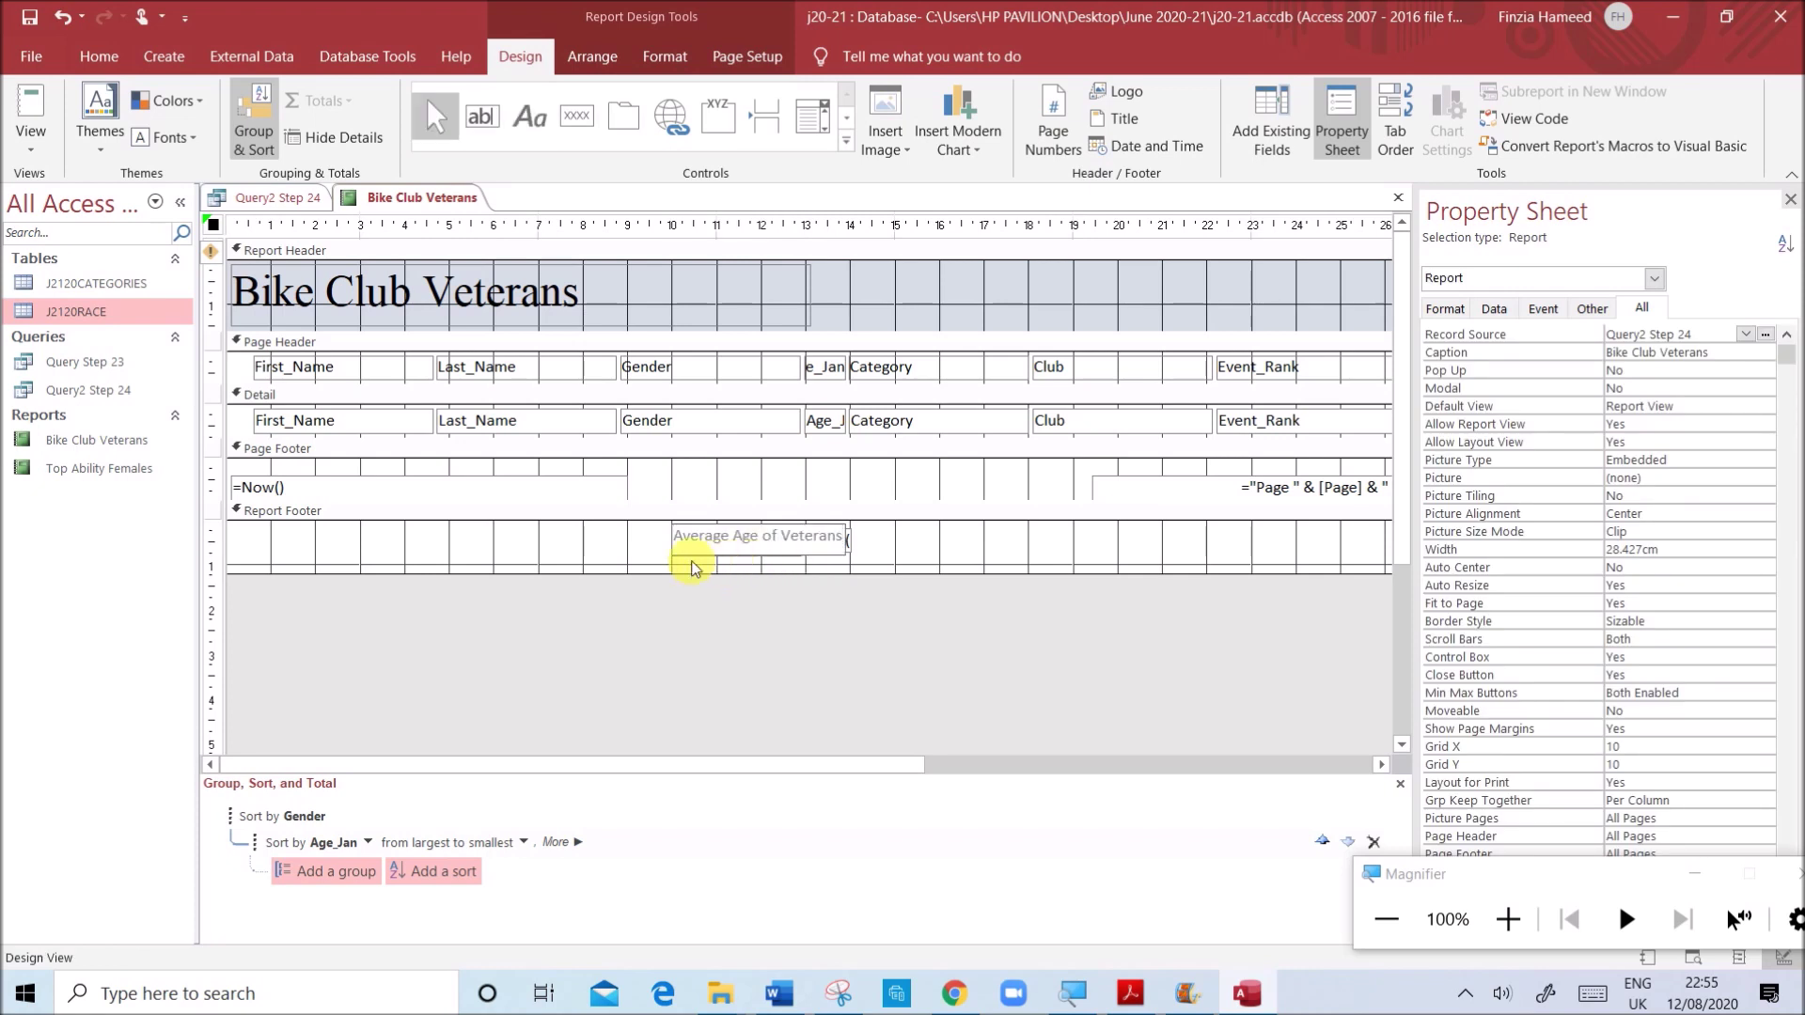
click(912, 540)
drag(786, 557, 735, 554)
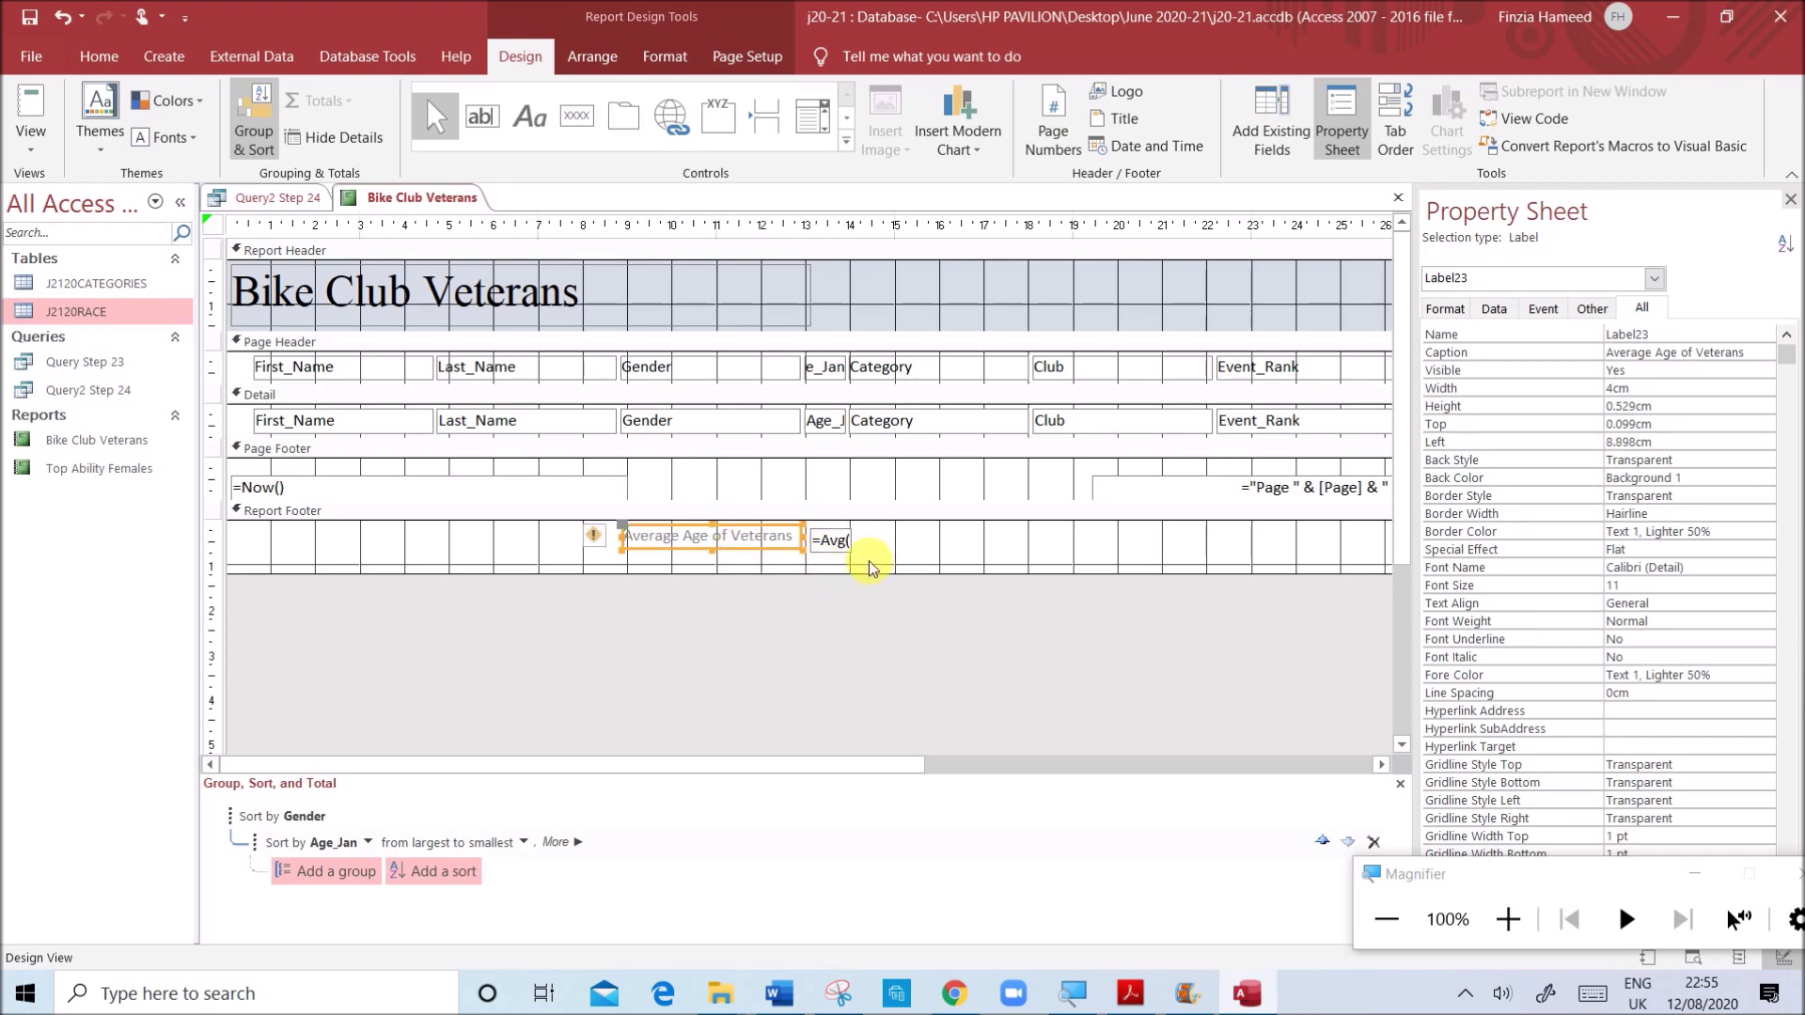
click(546, 559)
drag(560, 535, 729, 539)
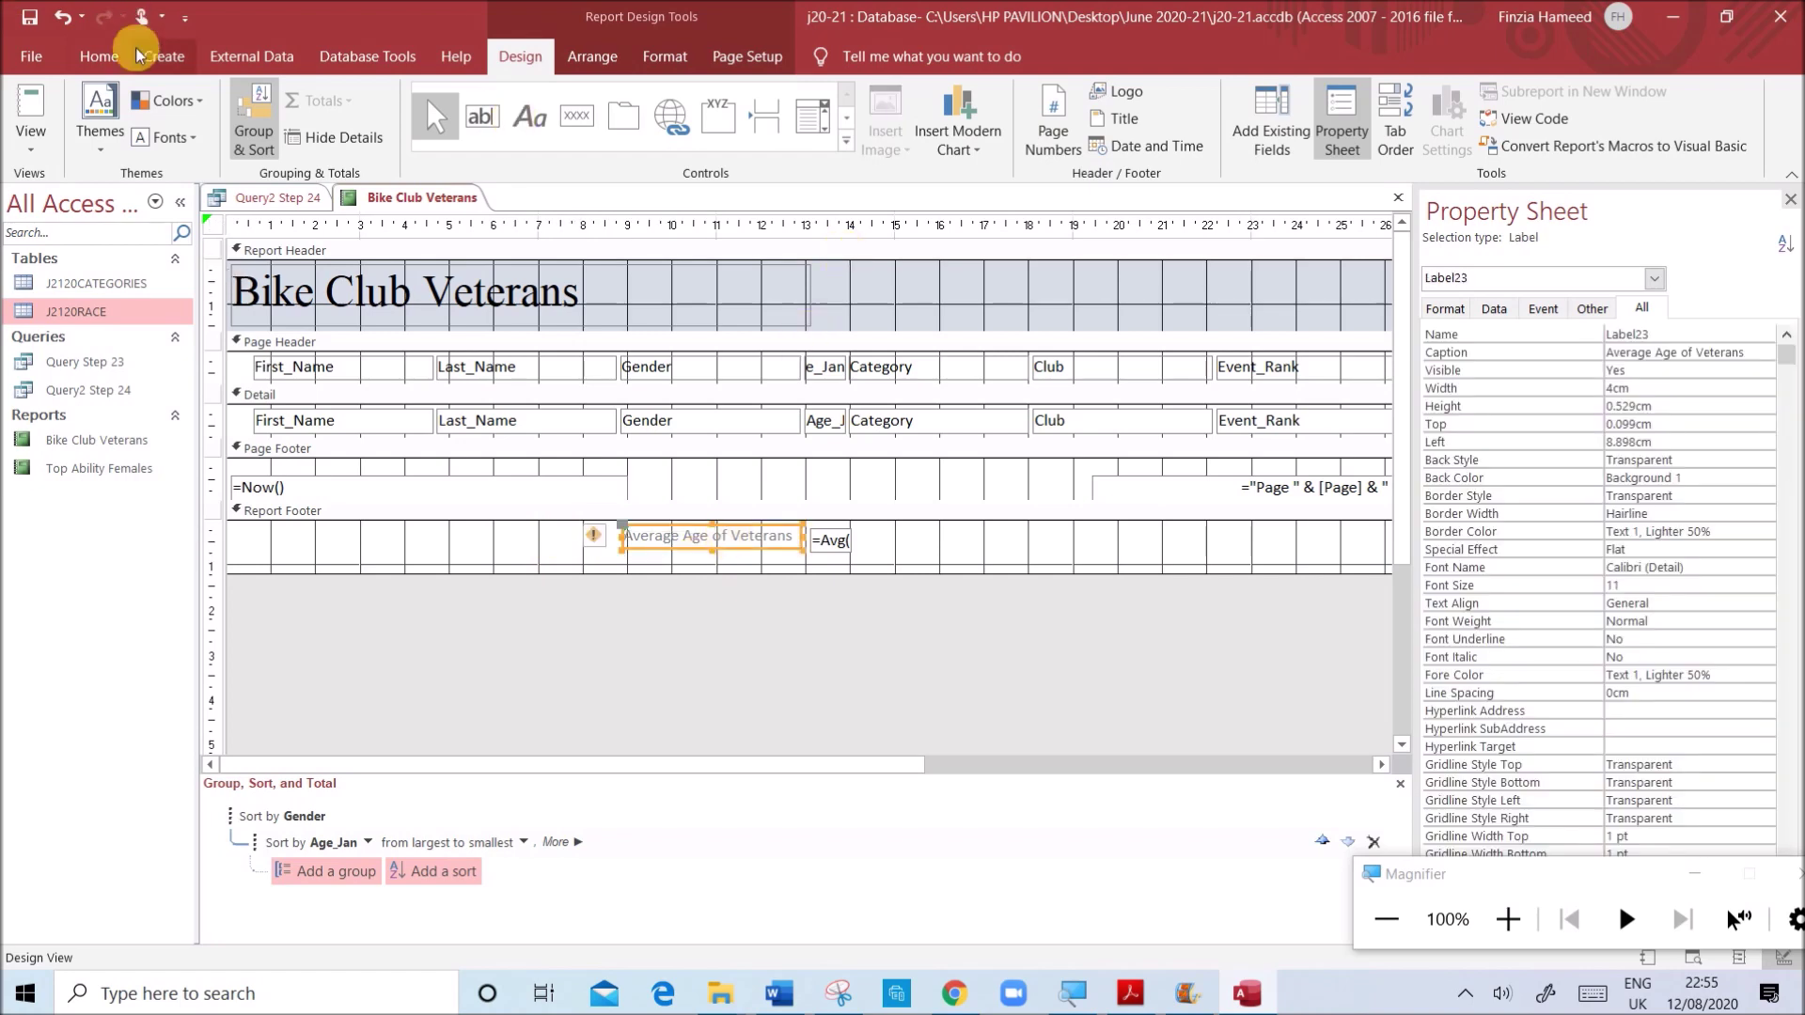
- Set the 'Average Age of Veterans' label's font colour to black
click(99, 54)
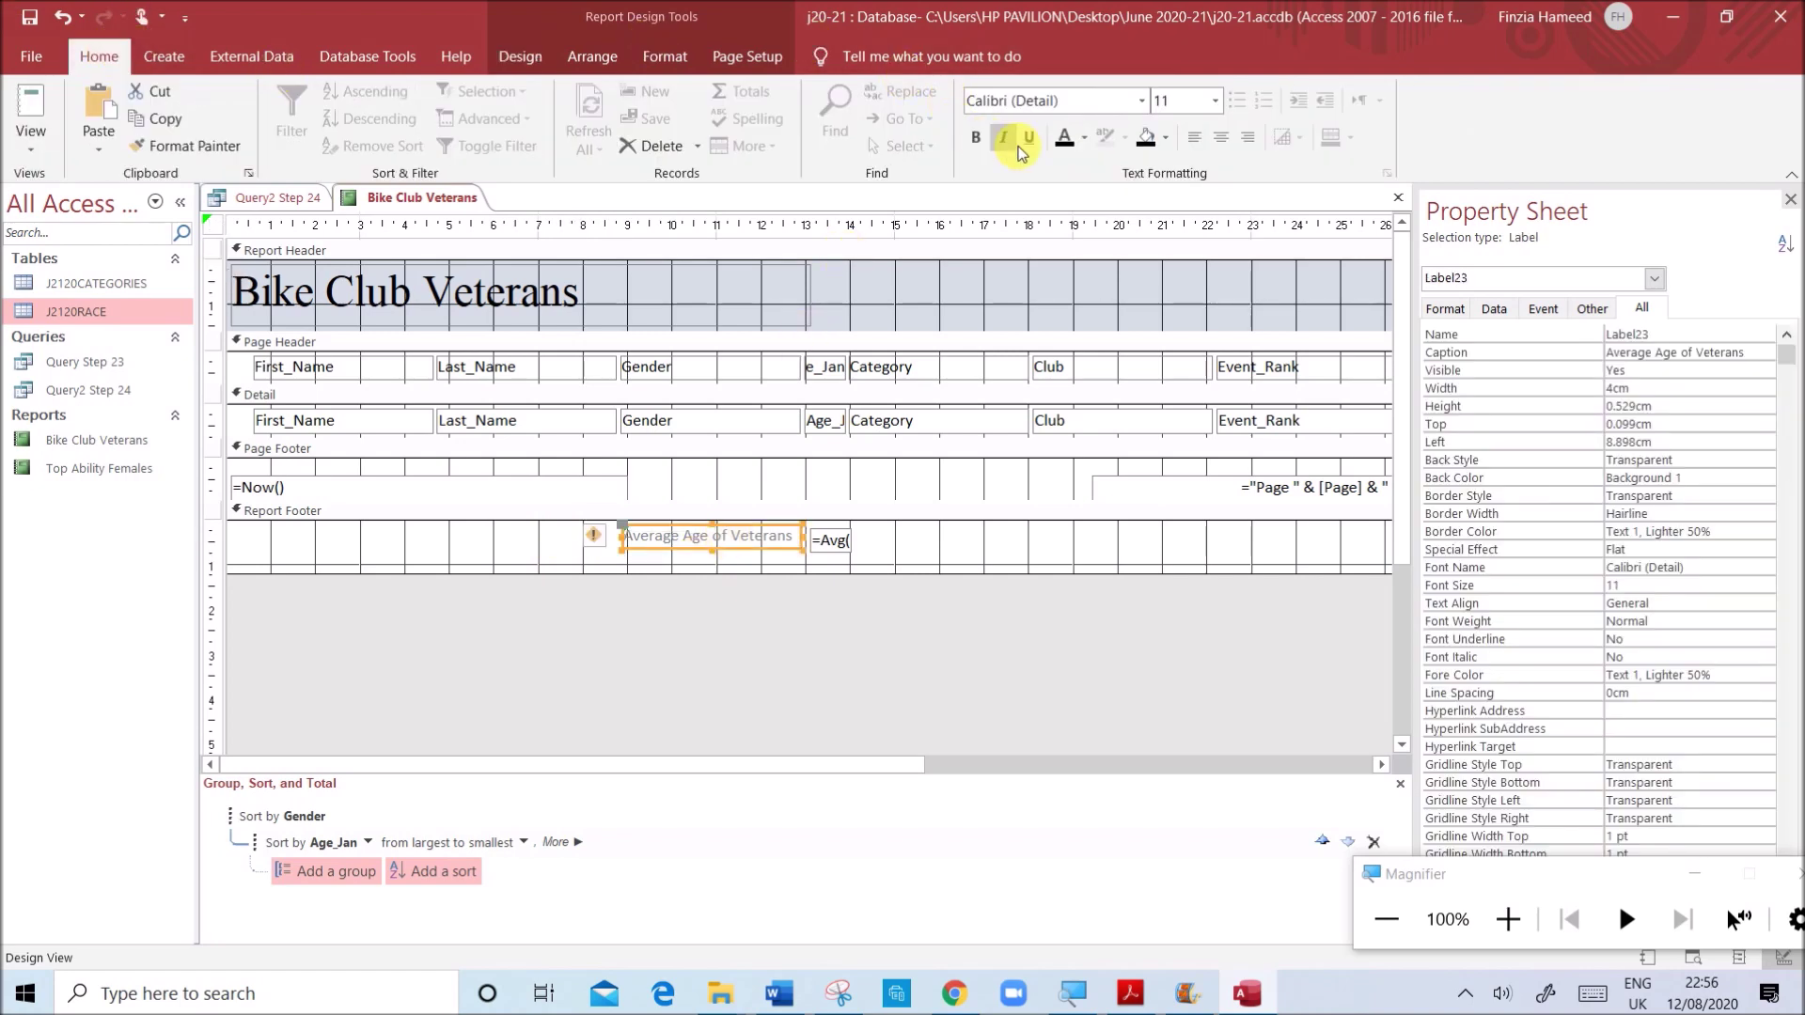
click(1061, 141)
click(979, 539)
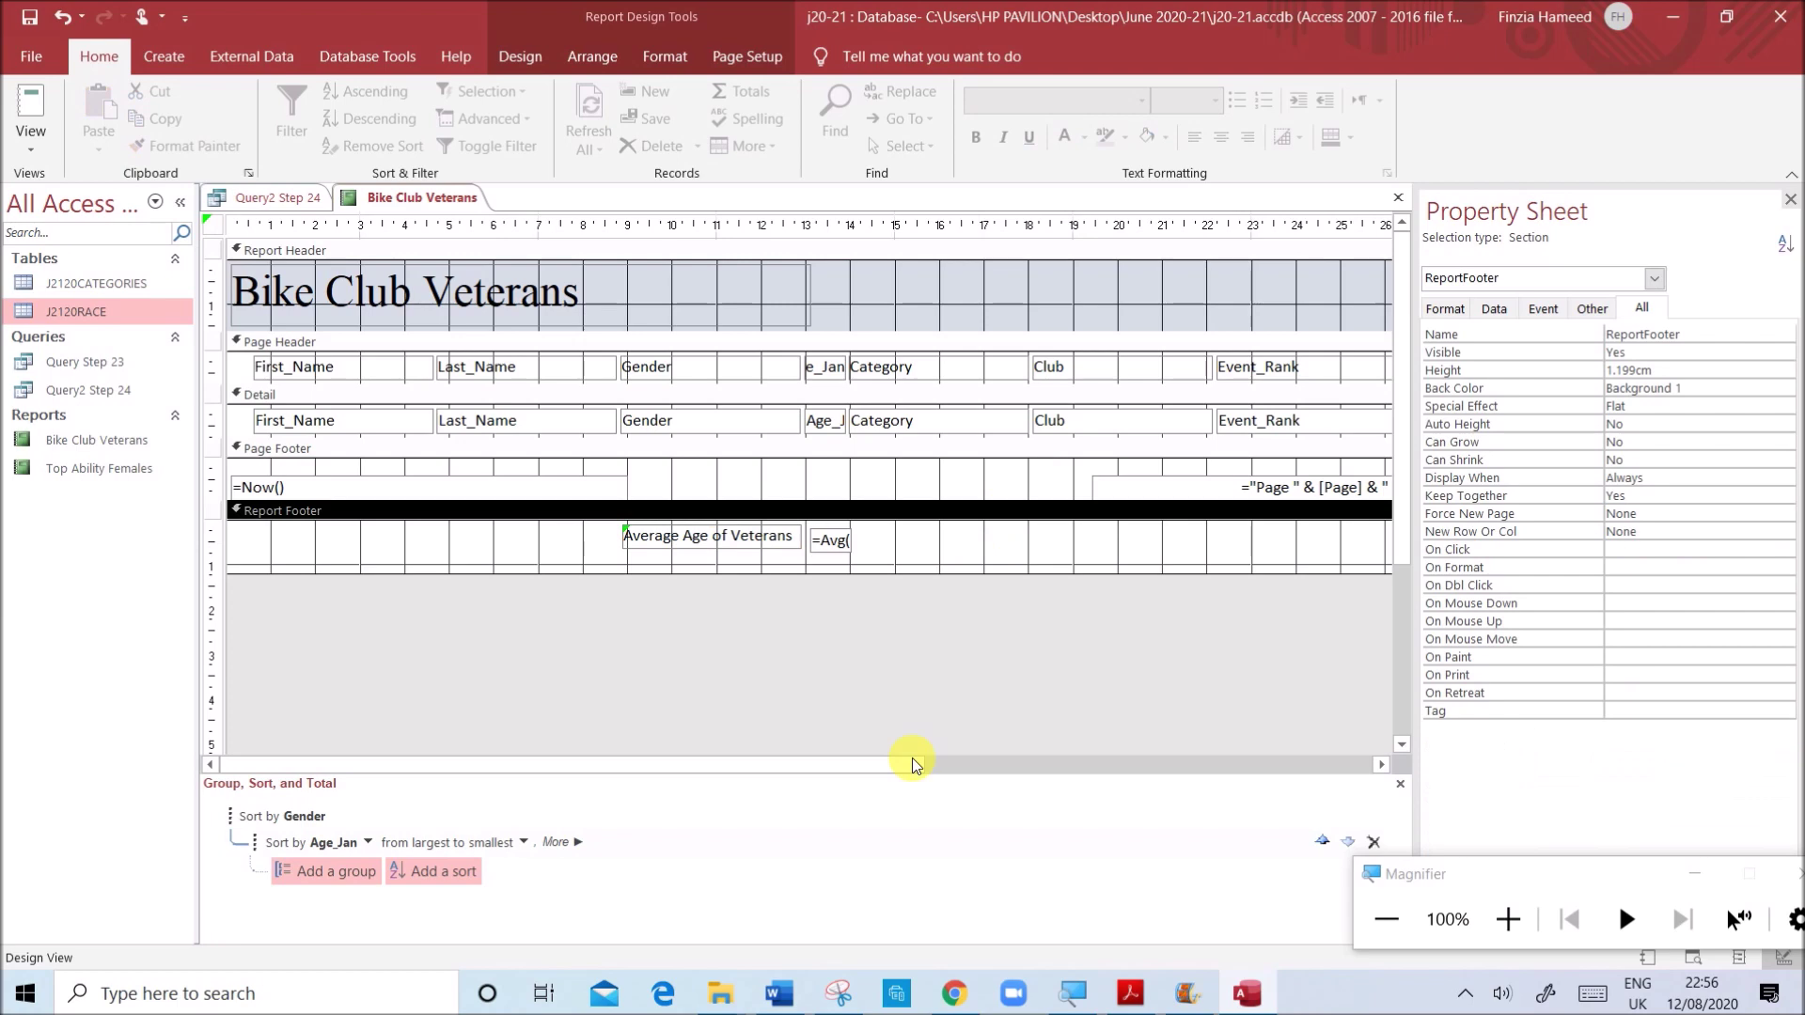
click(1130, 994)
scroll(494, 601, down, 2)
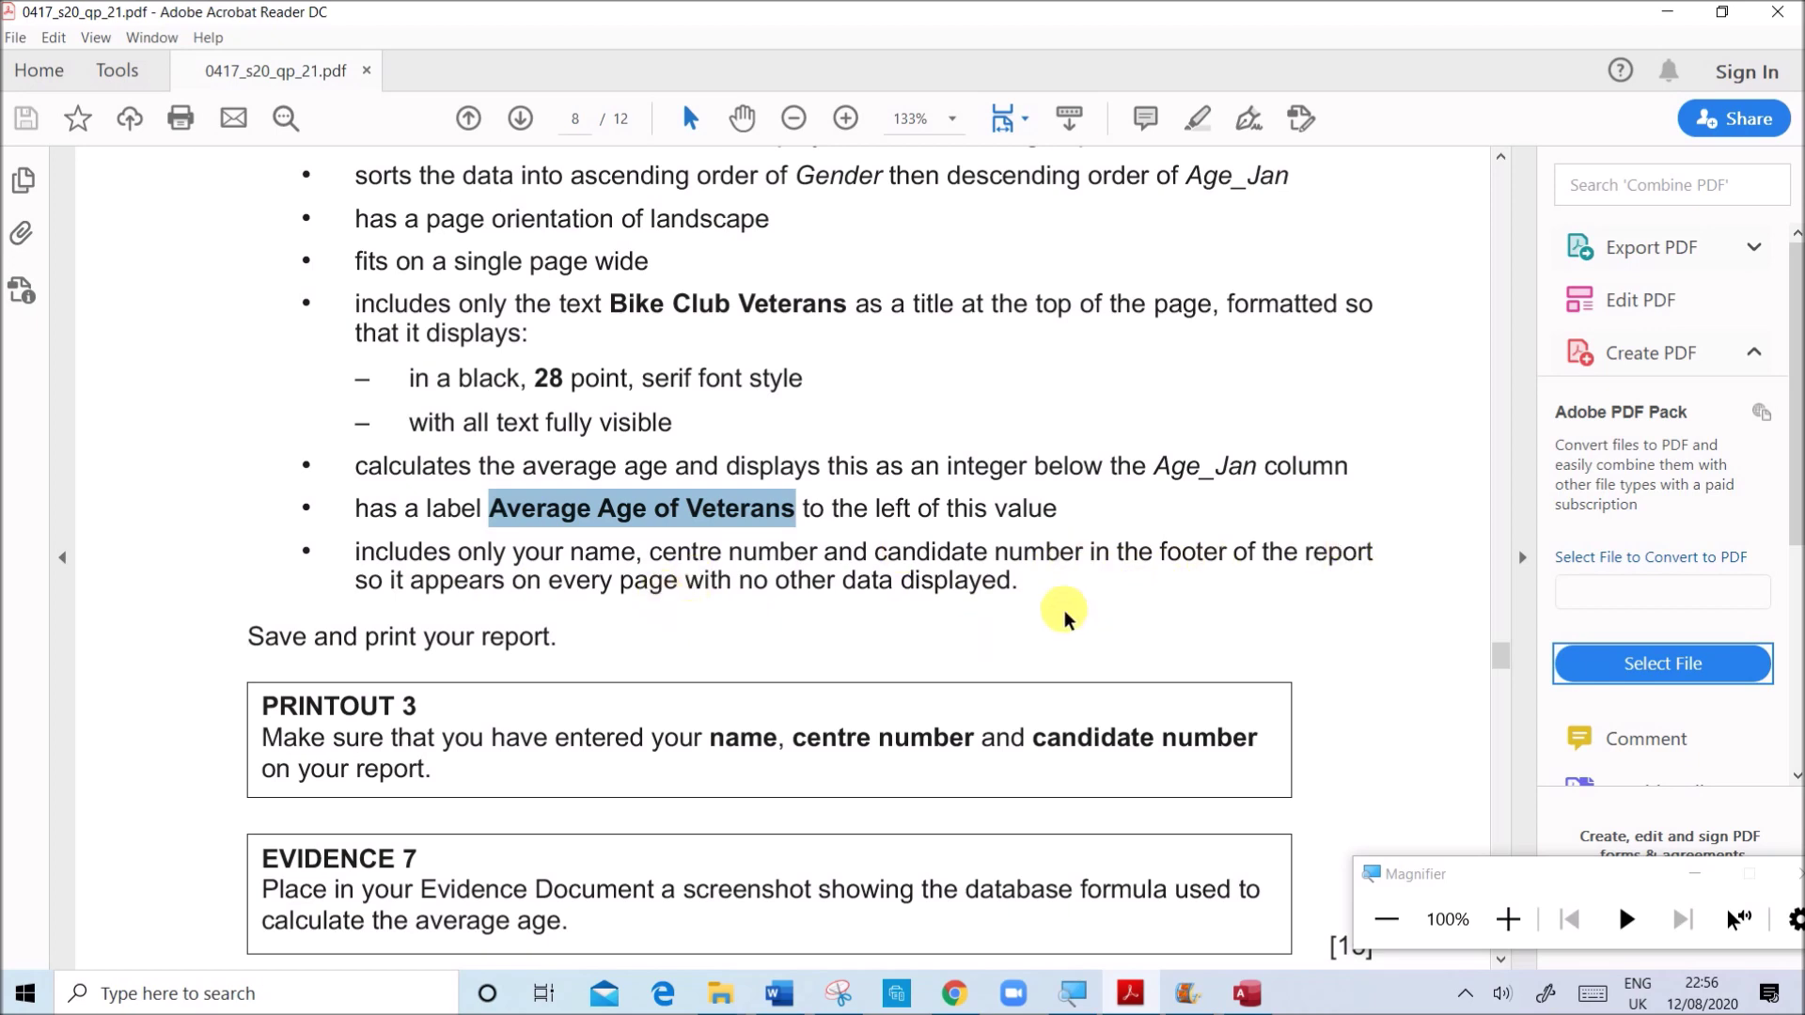
- Check the 'with no other data displayed' footer requirement in the PDF, then select the =Now() box
click(1247, 993)
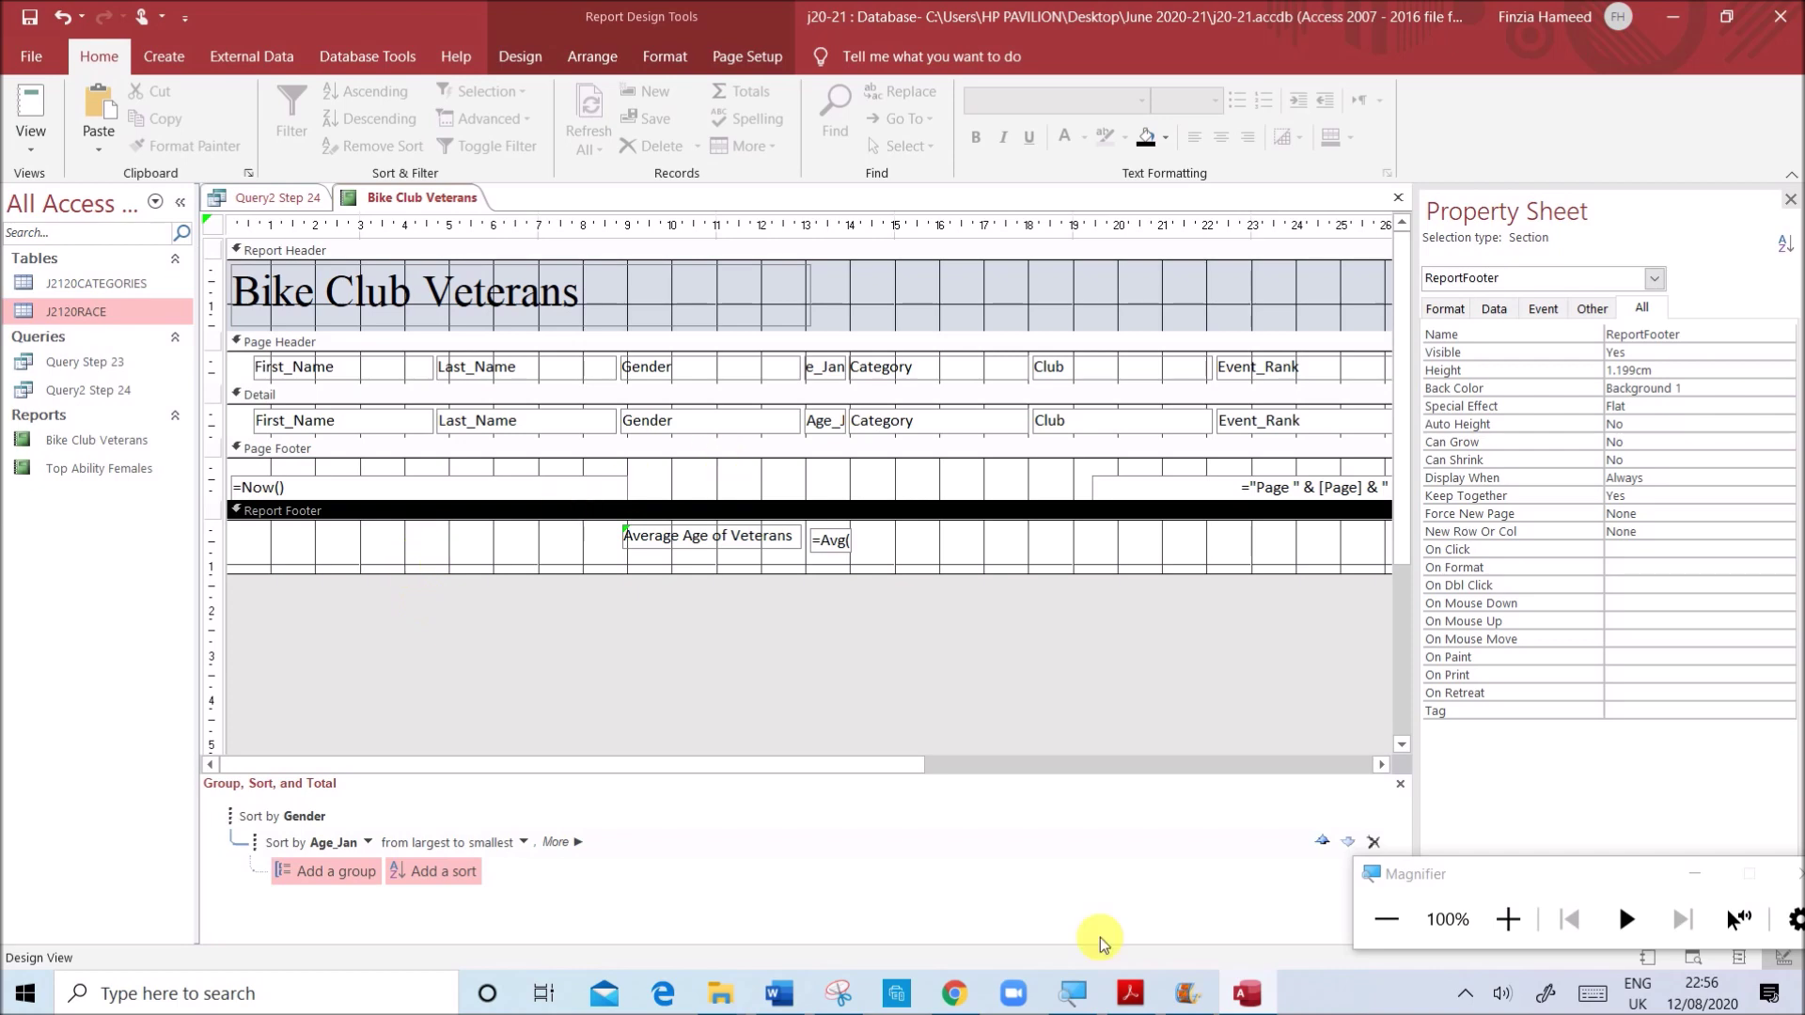
click(1130, 993)
drag(687, 580, 1012, 583)
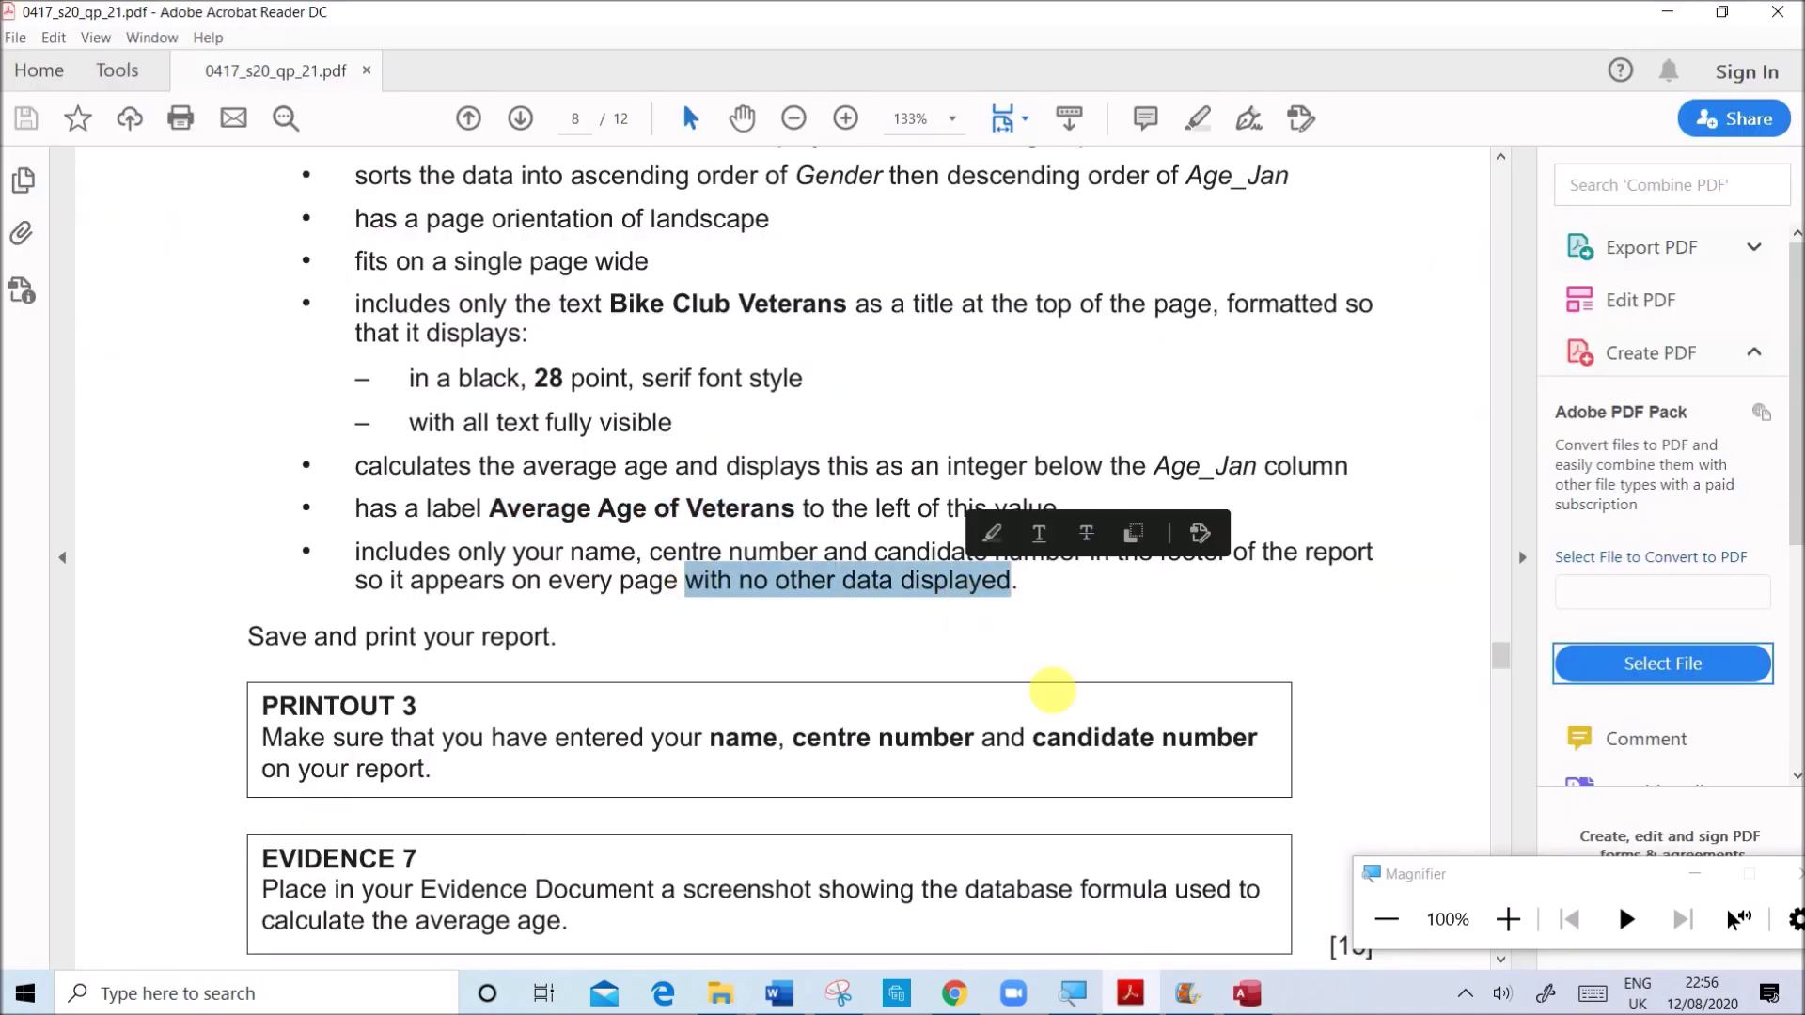
click(1248, 993)
click(562, 477)
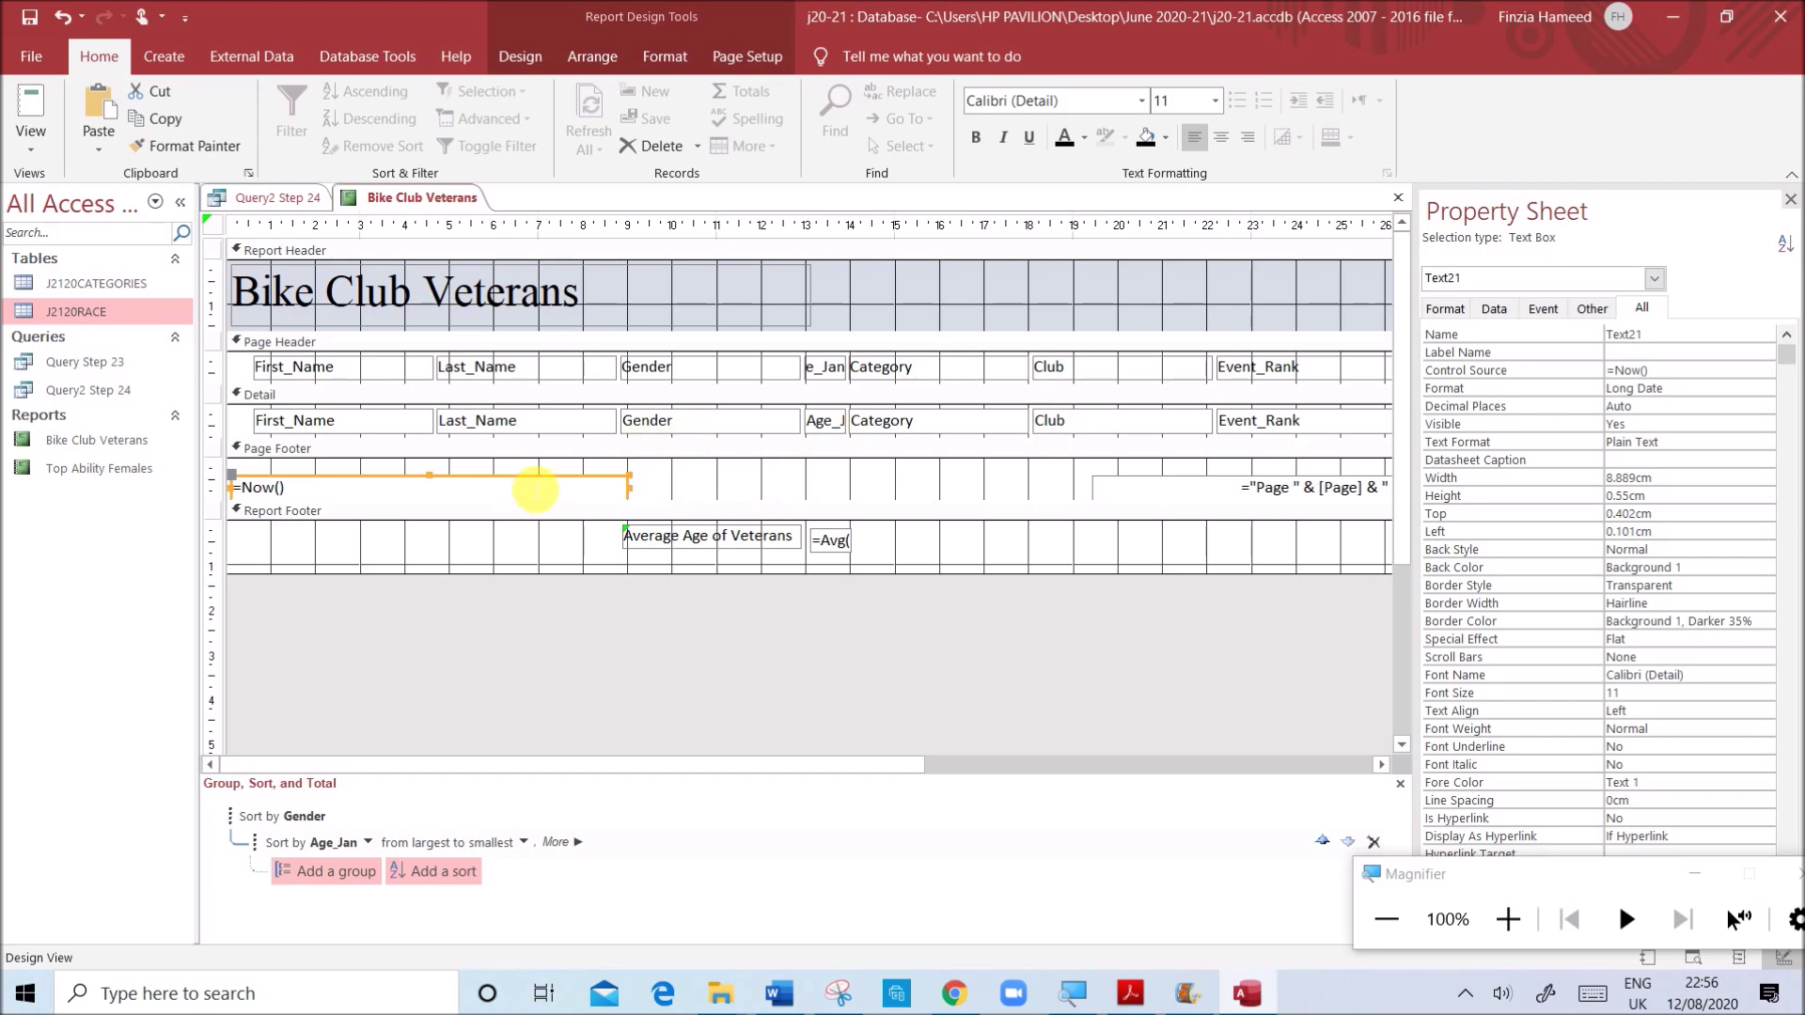
- Delete the =Now() date and page-number boxes from the Page Footer
click(528, 472)
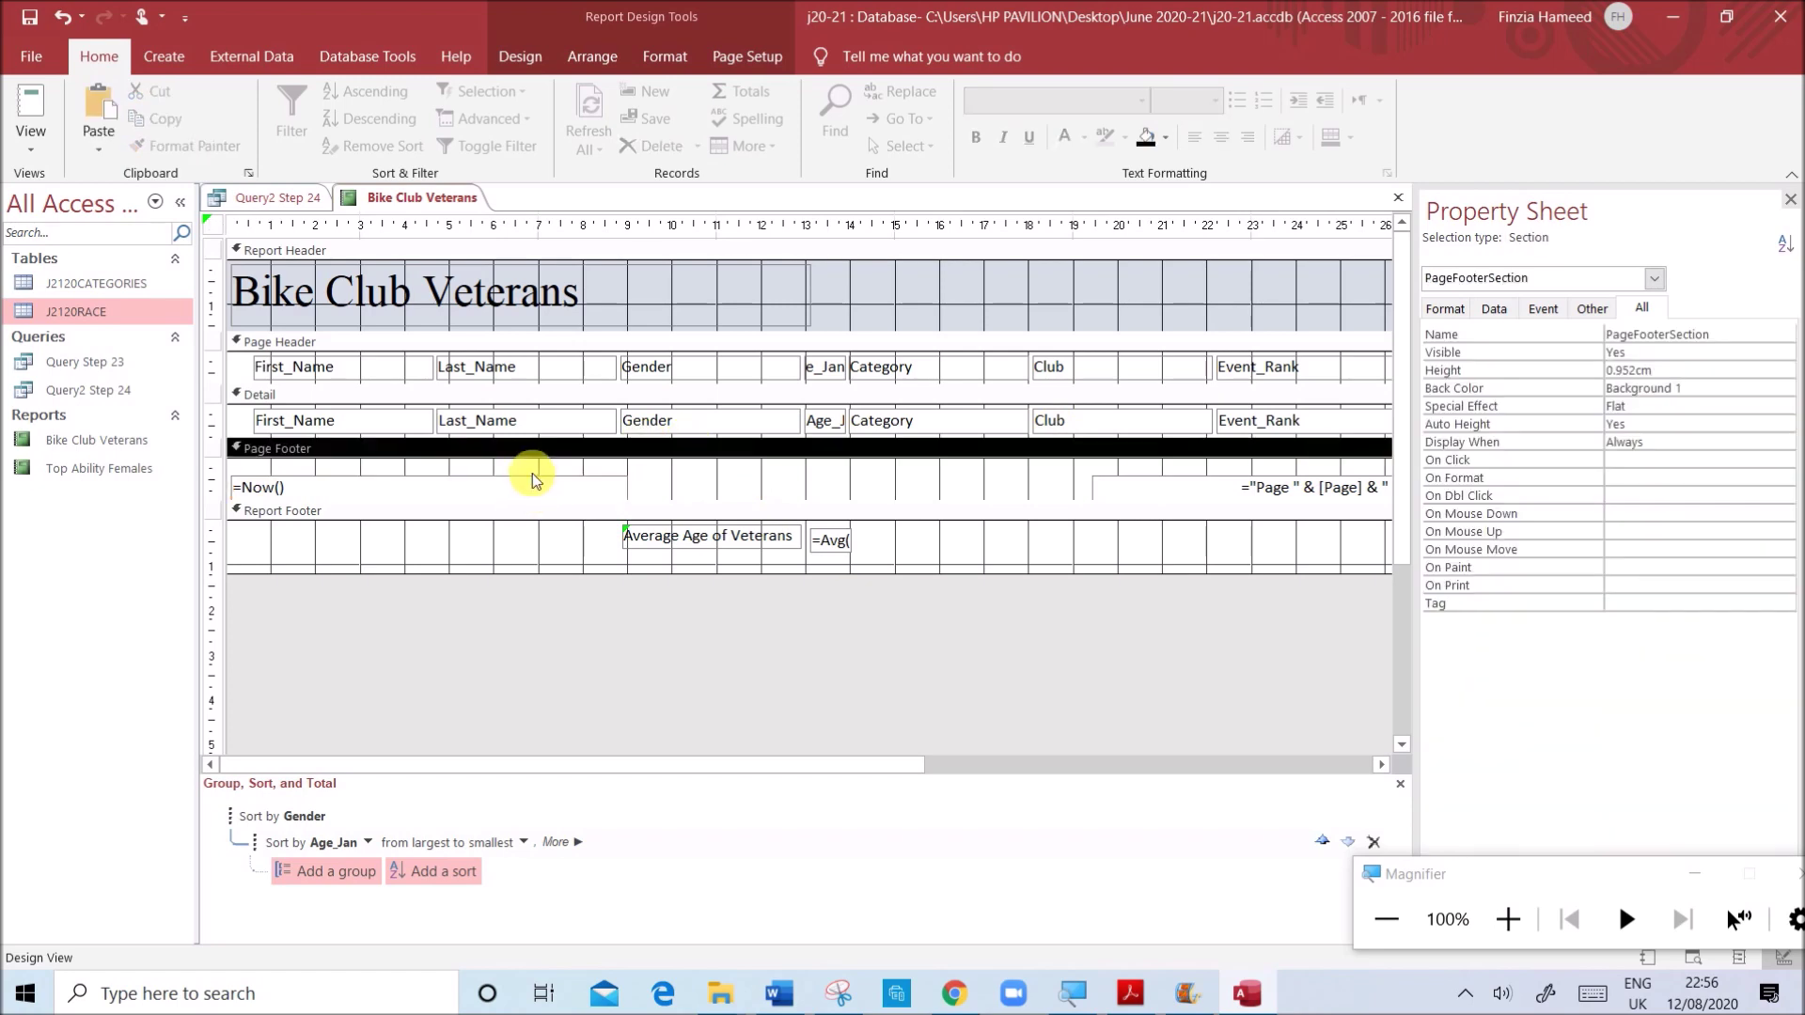
click(534, 483)
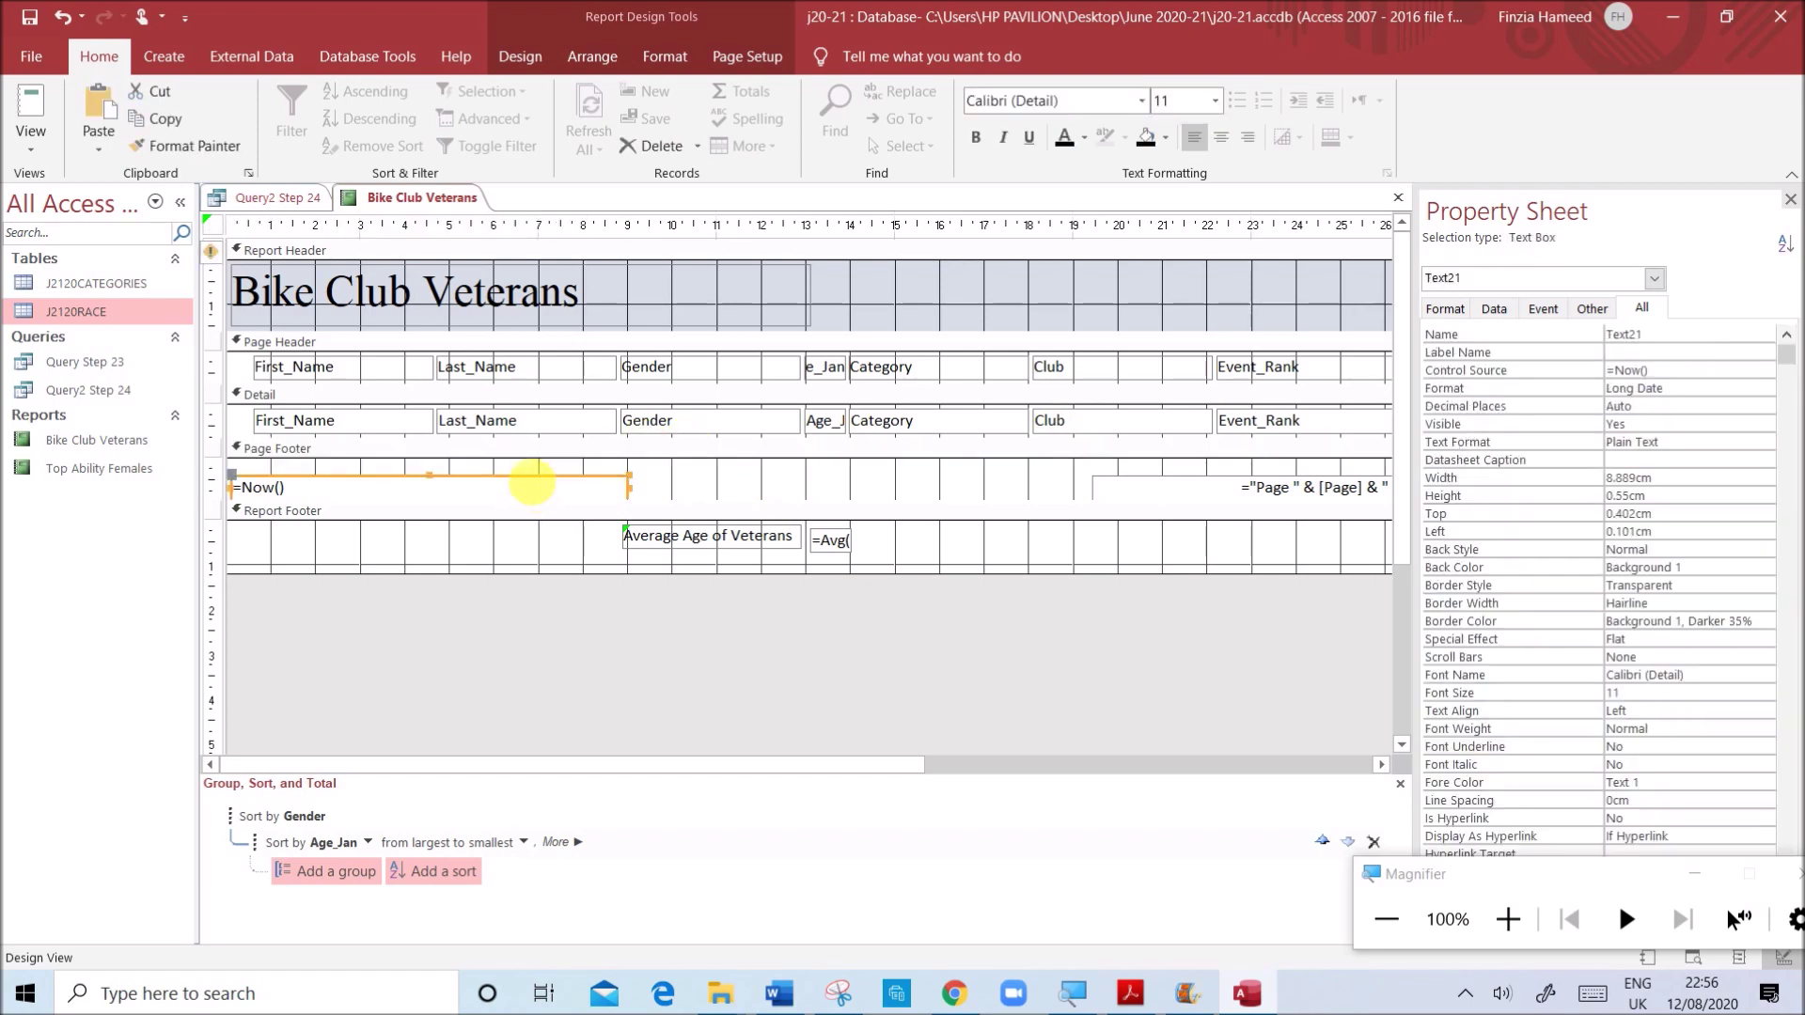
key(Delete)
click(1101, 475)
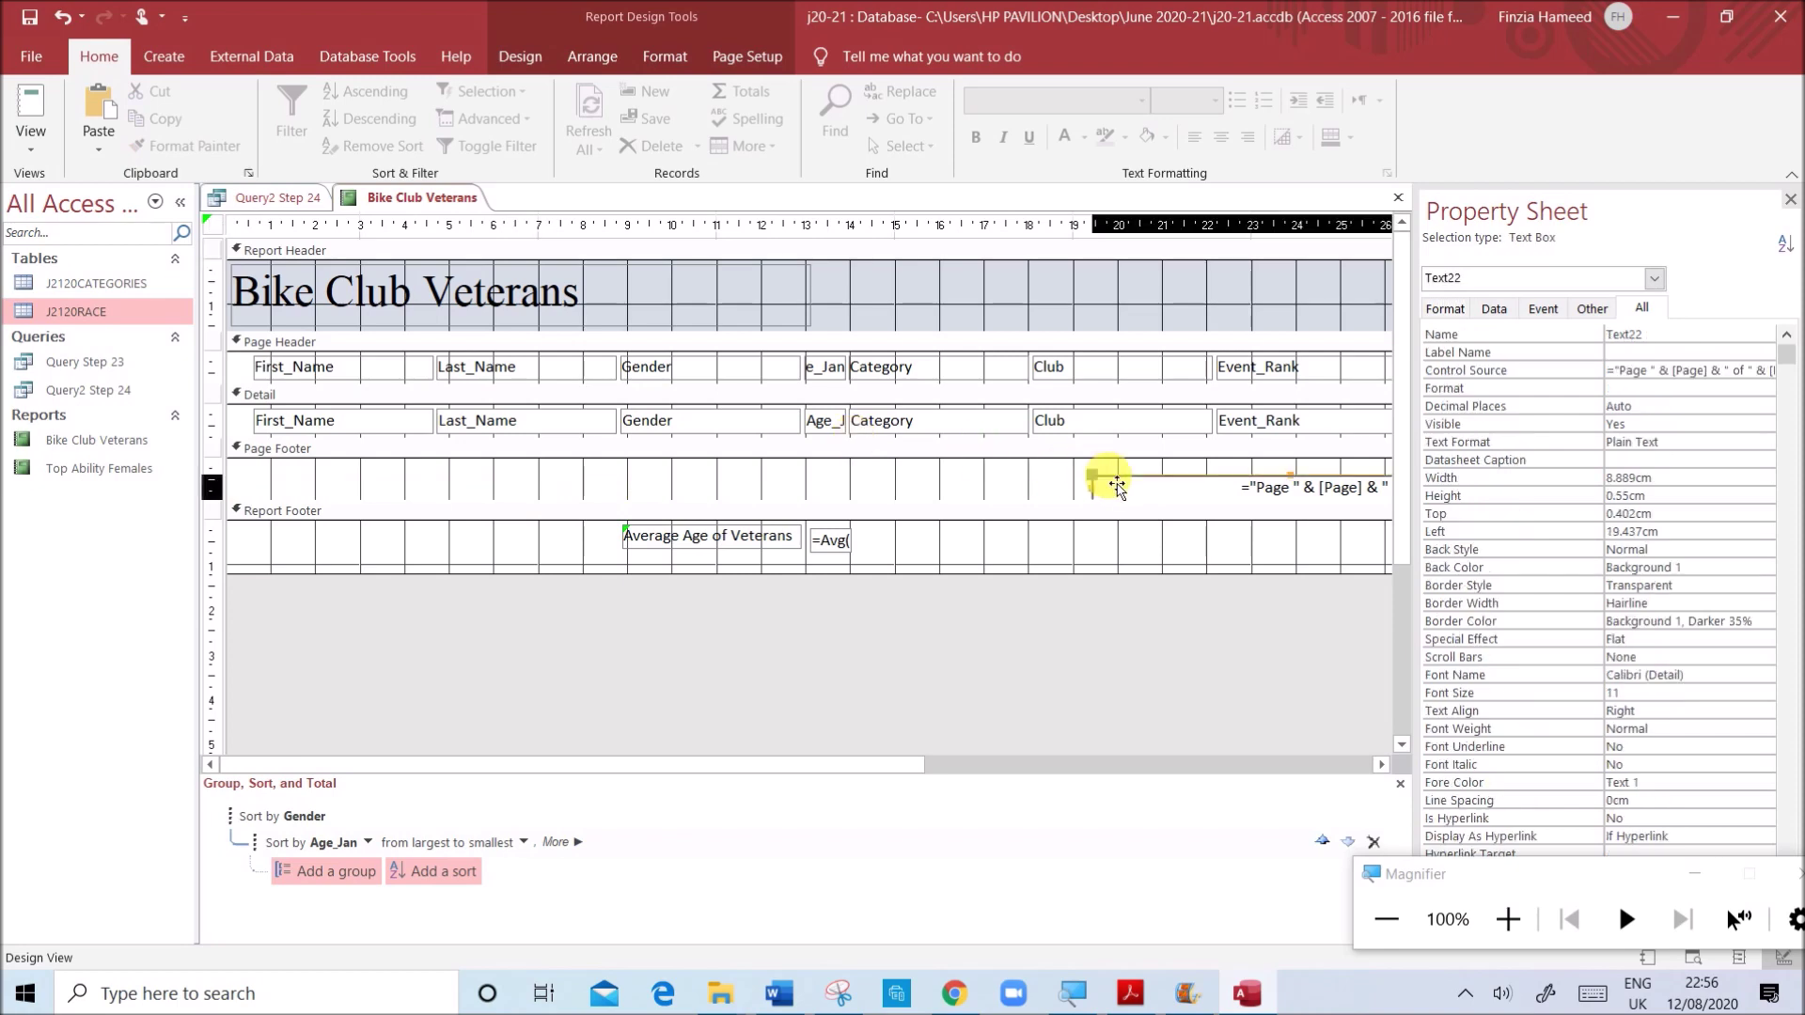
key(Delete)
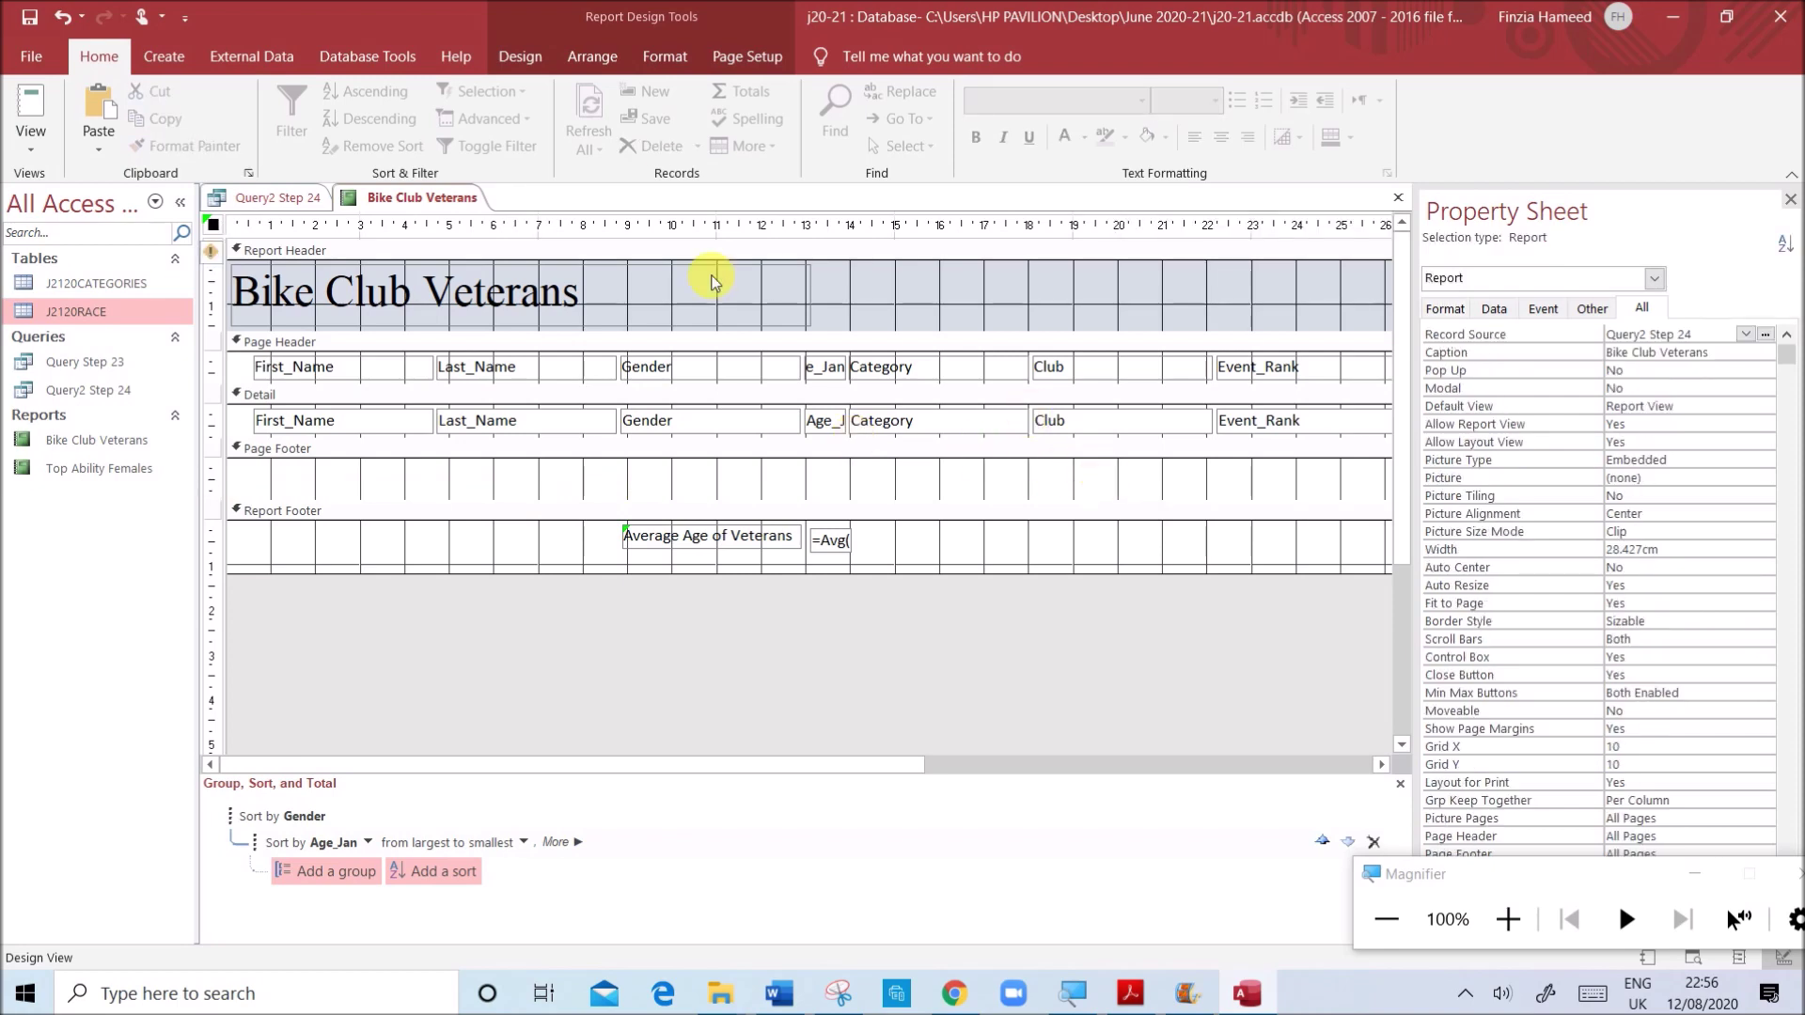
- Draw a new label in the Page Footer for the candidate name, centre number and candidate number
click(507, 52)
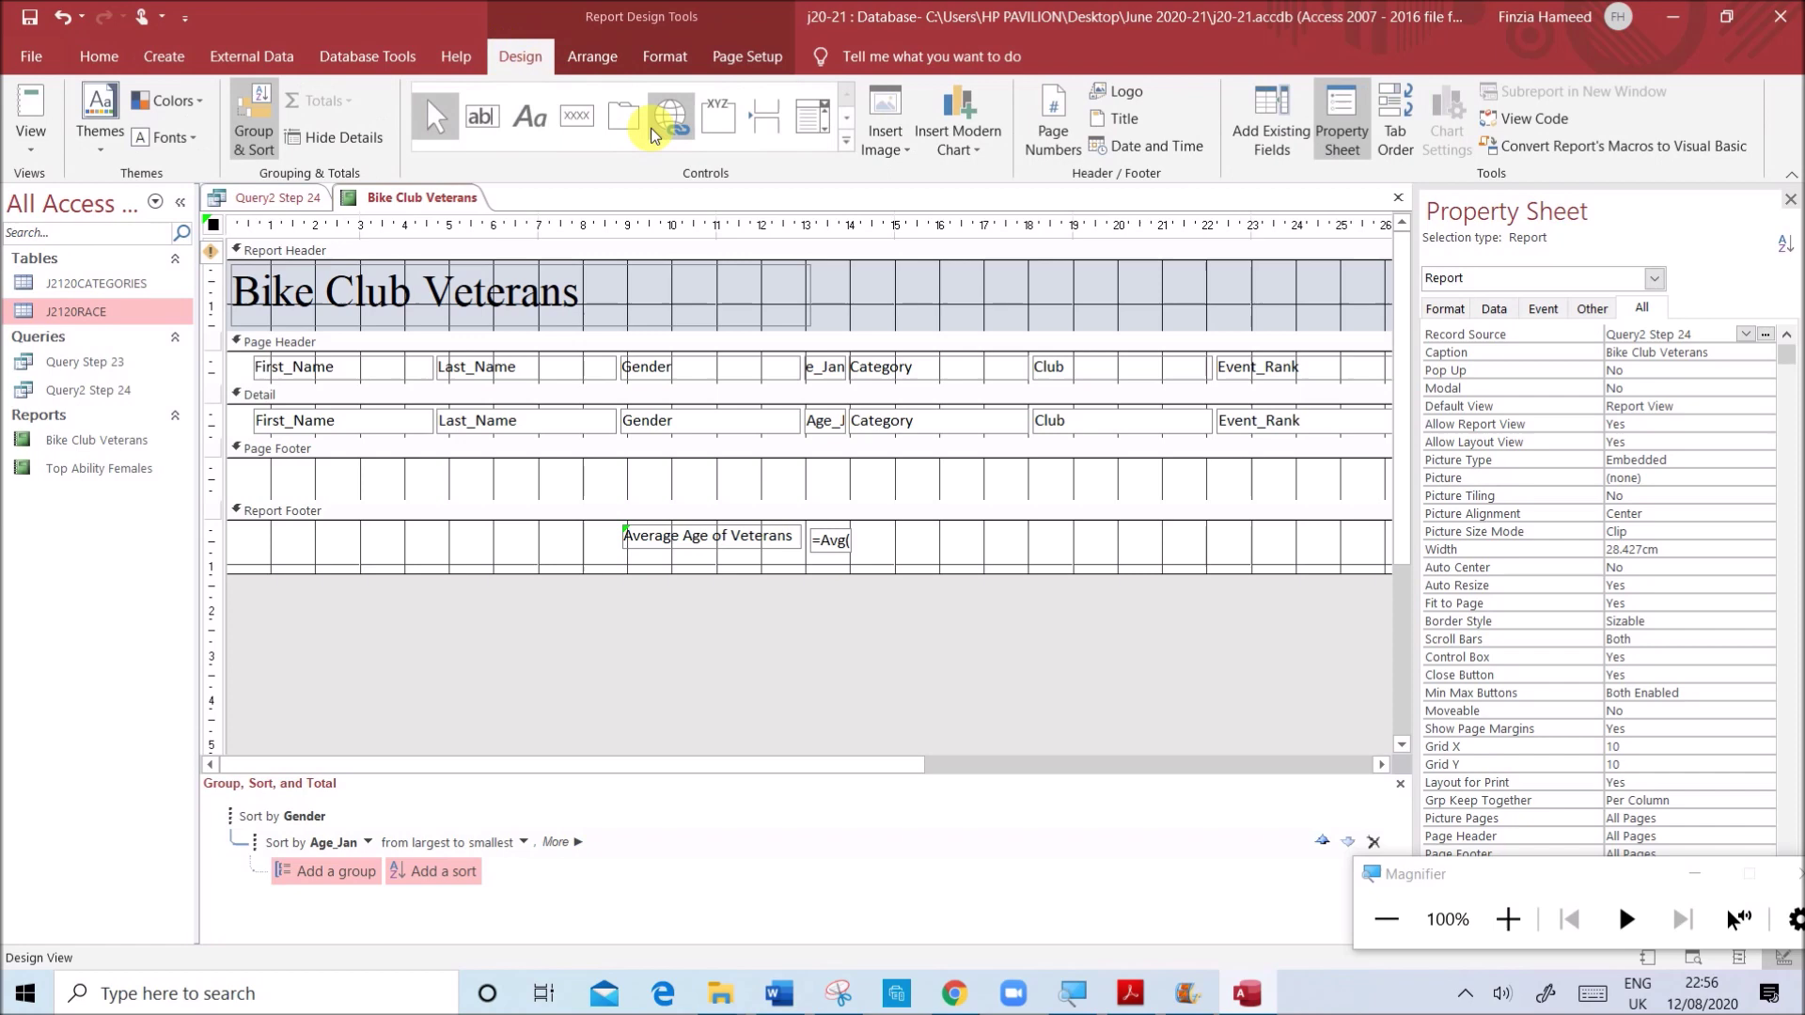
click(534, 132)
drag(246, 463, 536, 502)
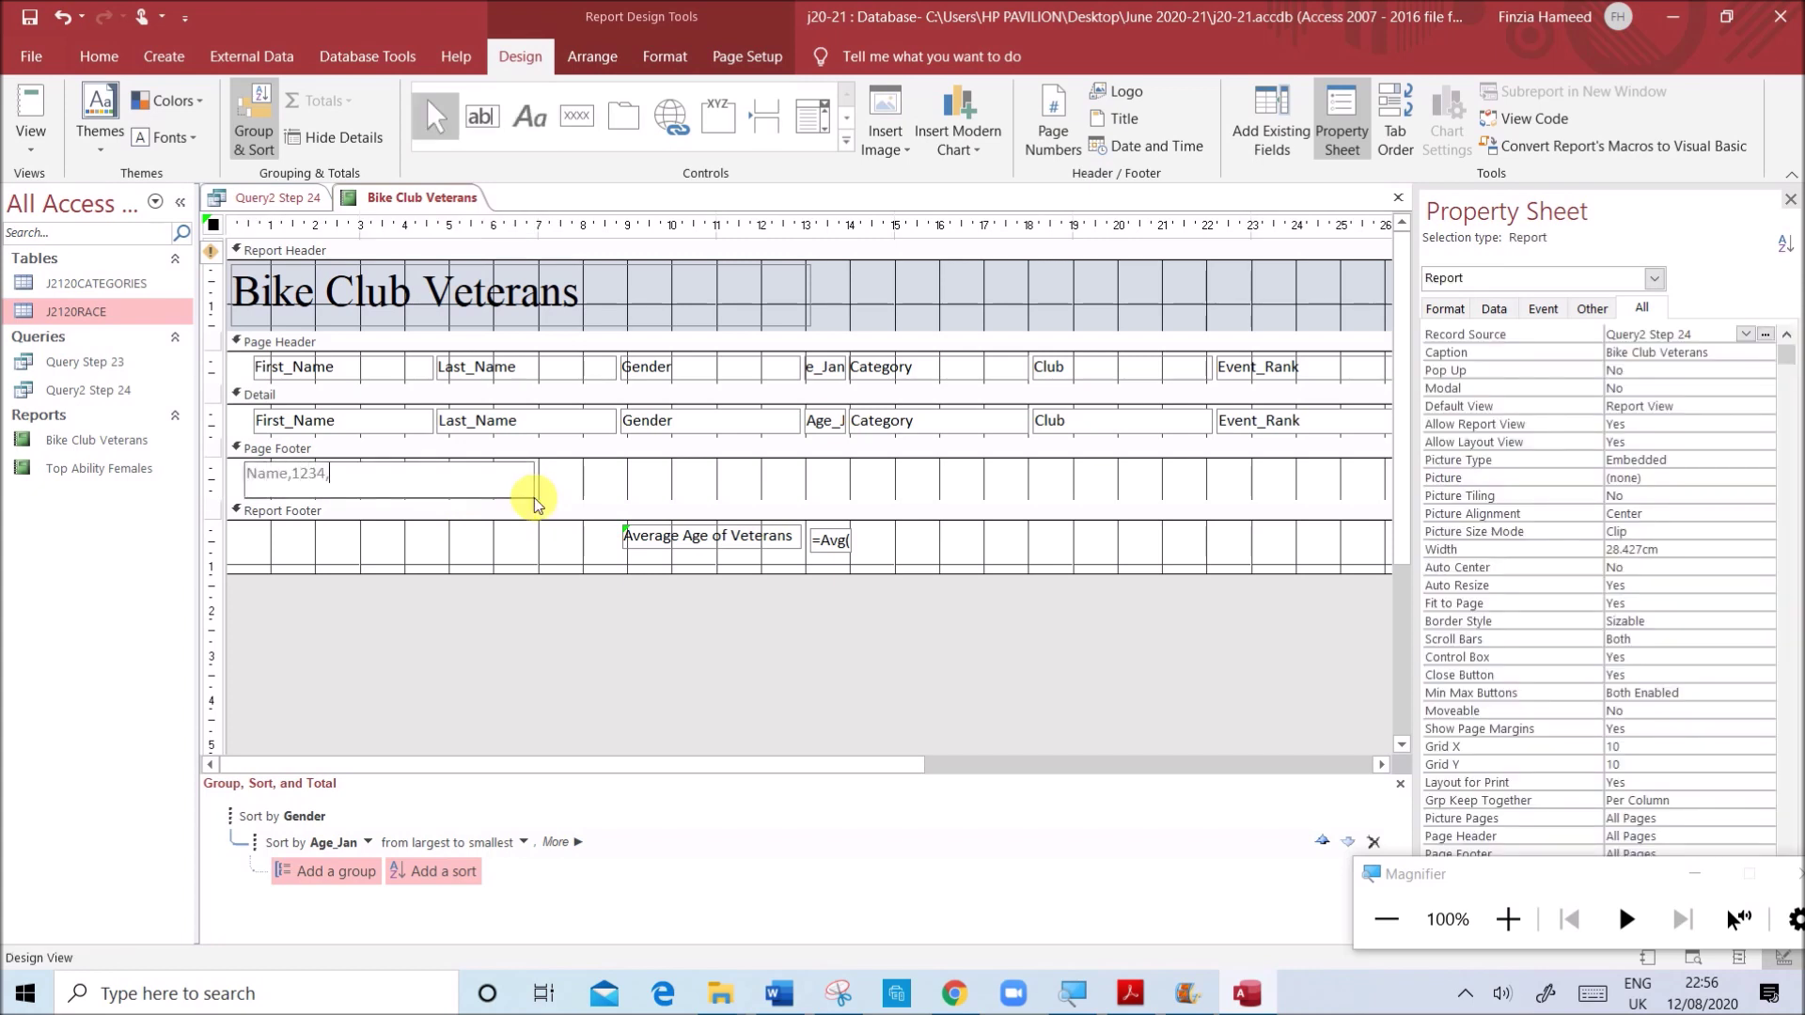
key(alt+Tab)
scroll(765, 632, down, 1)
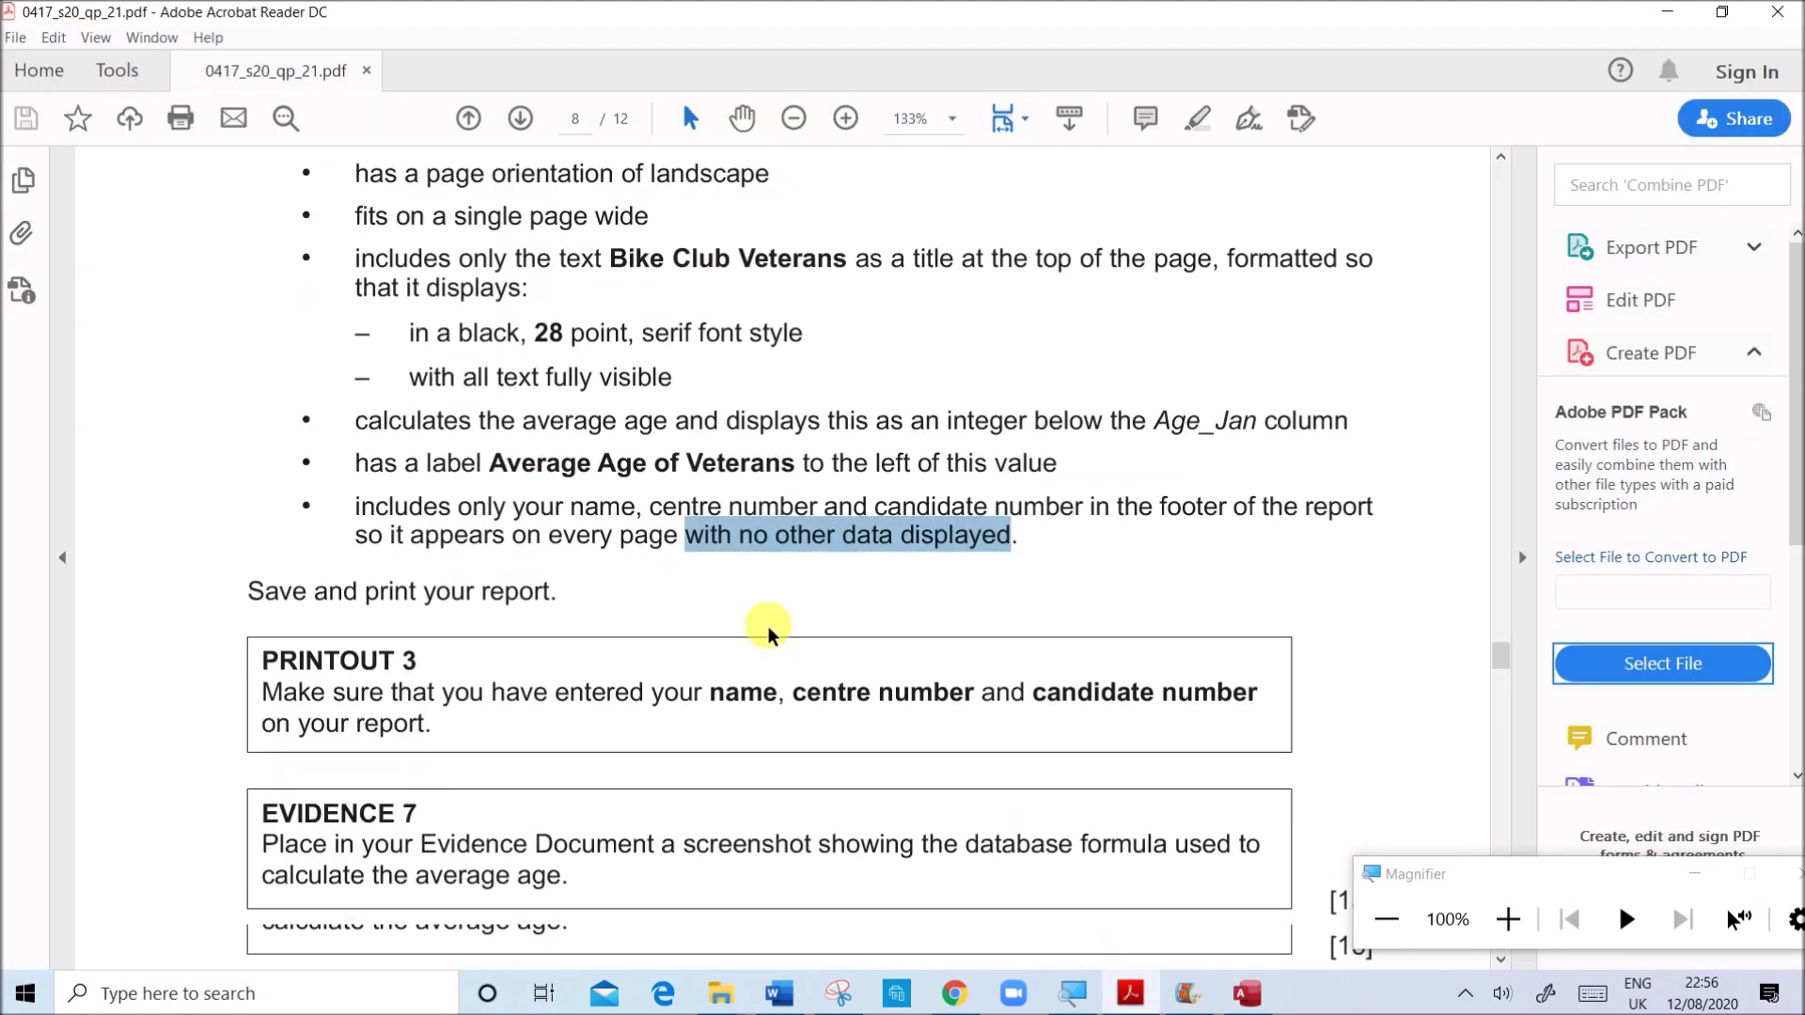
click(1246, 994)
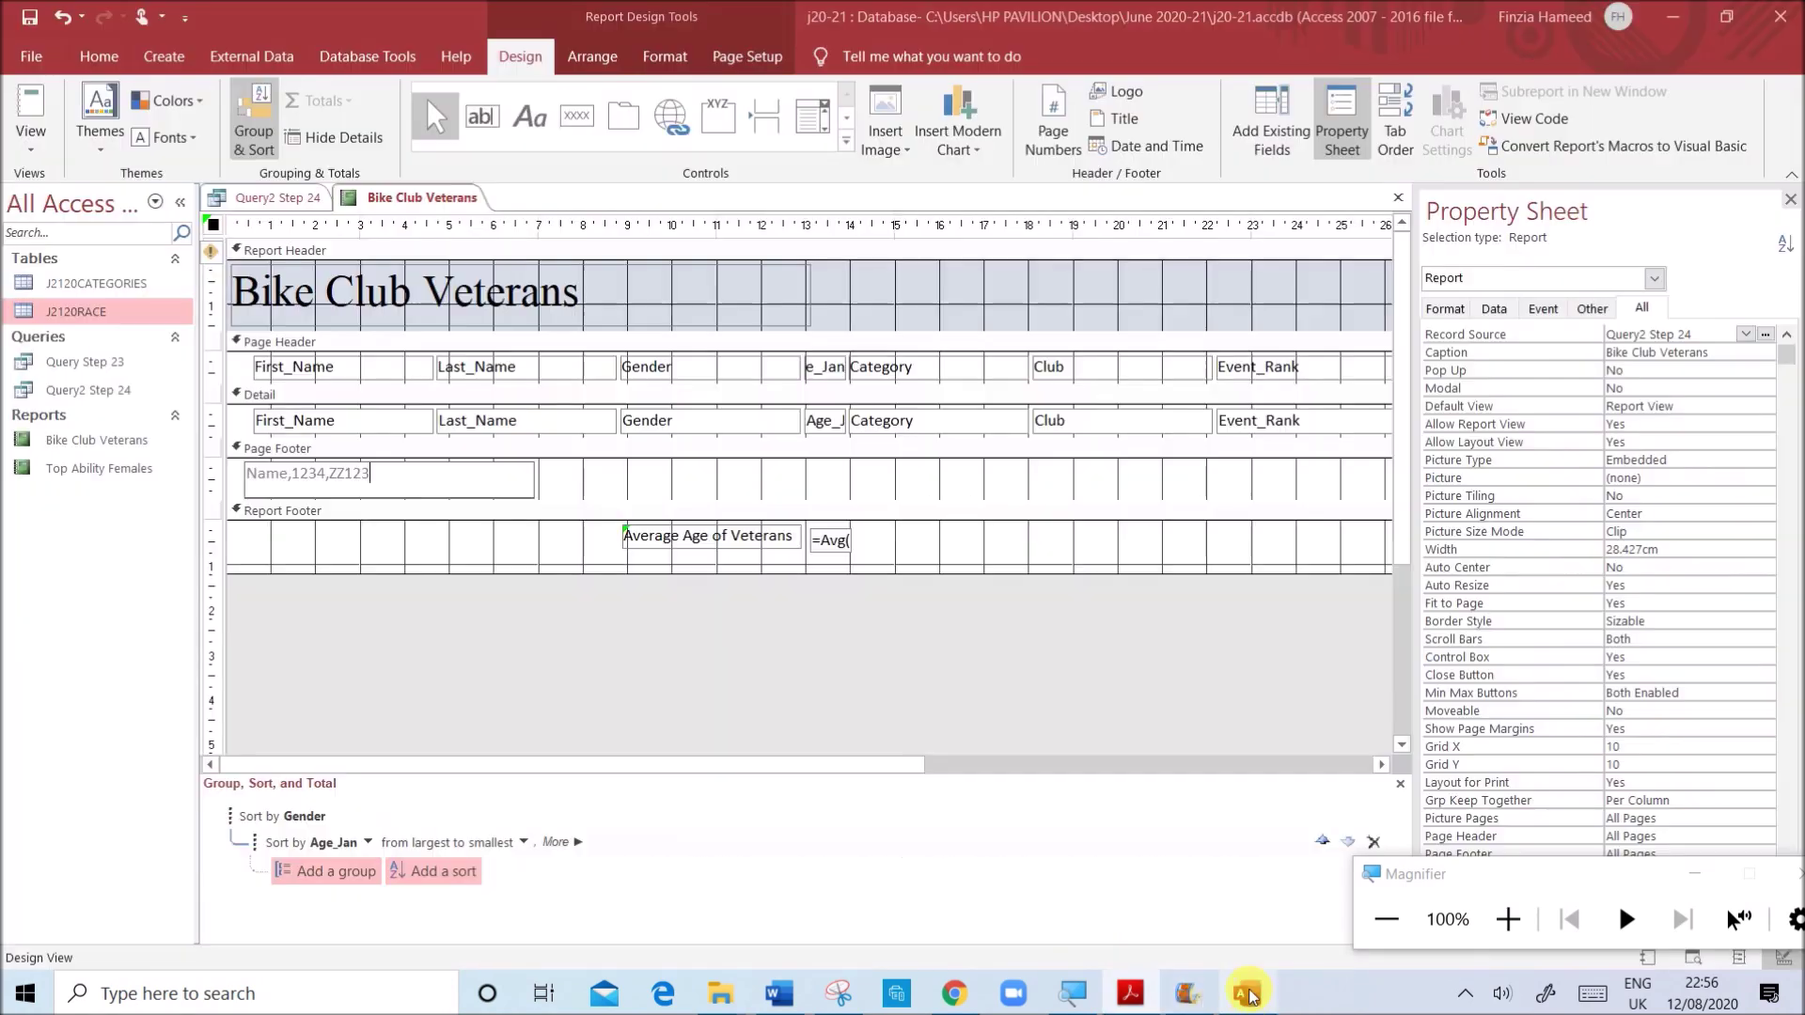
right_click(369, 201)
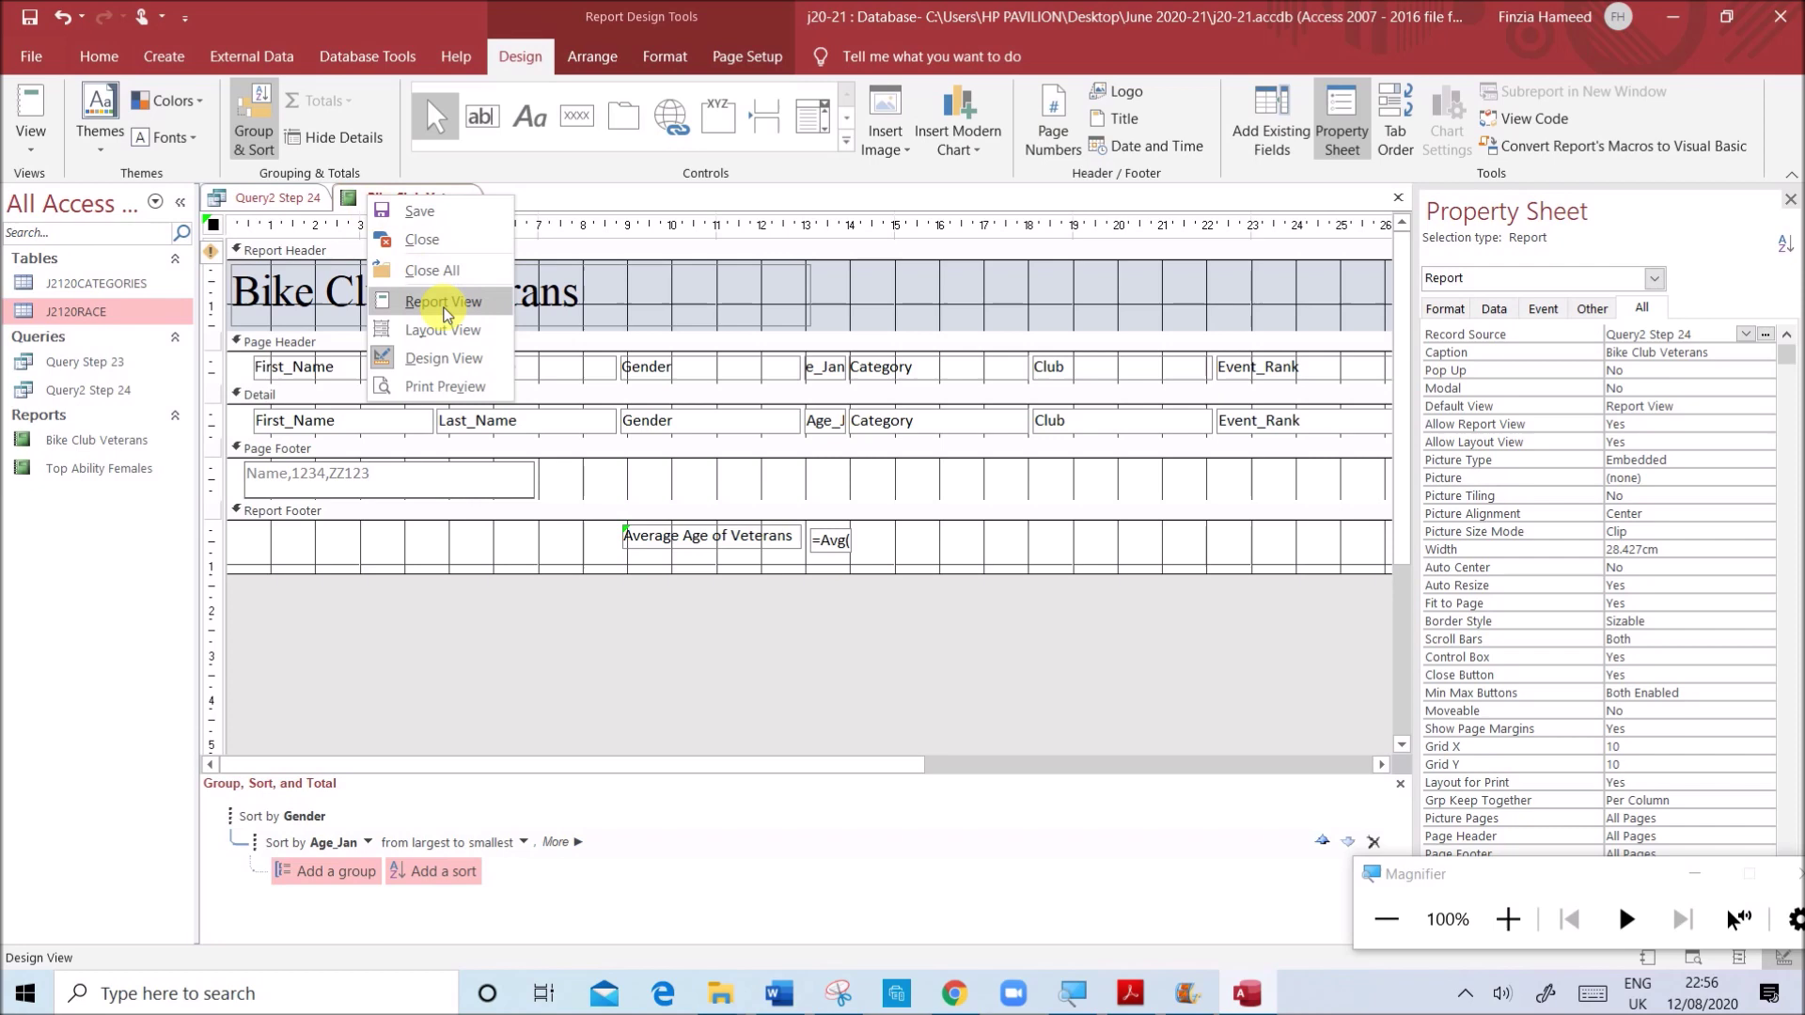
- Switch the report to Layout View and hide the Property Sheet and grouping pane
click(462, 337)
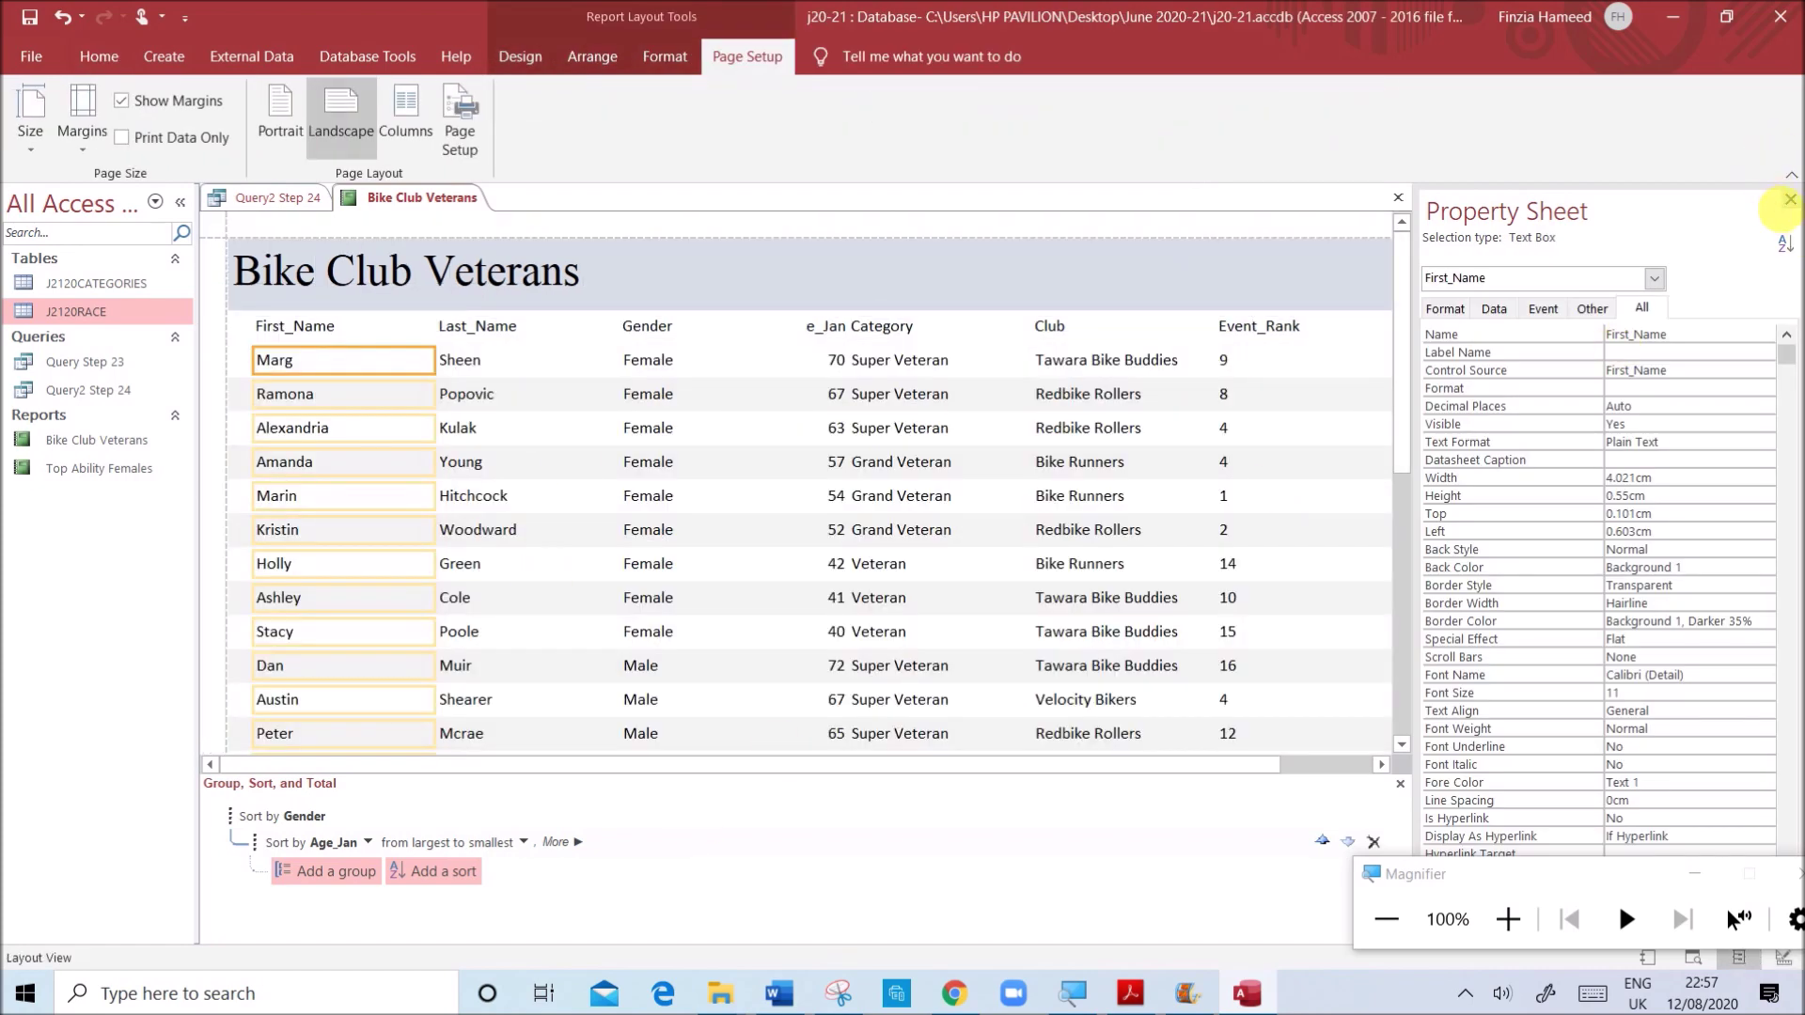
click(1790, 202)
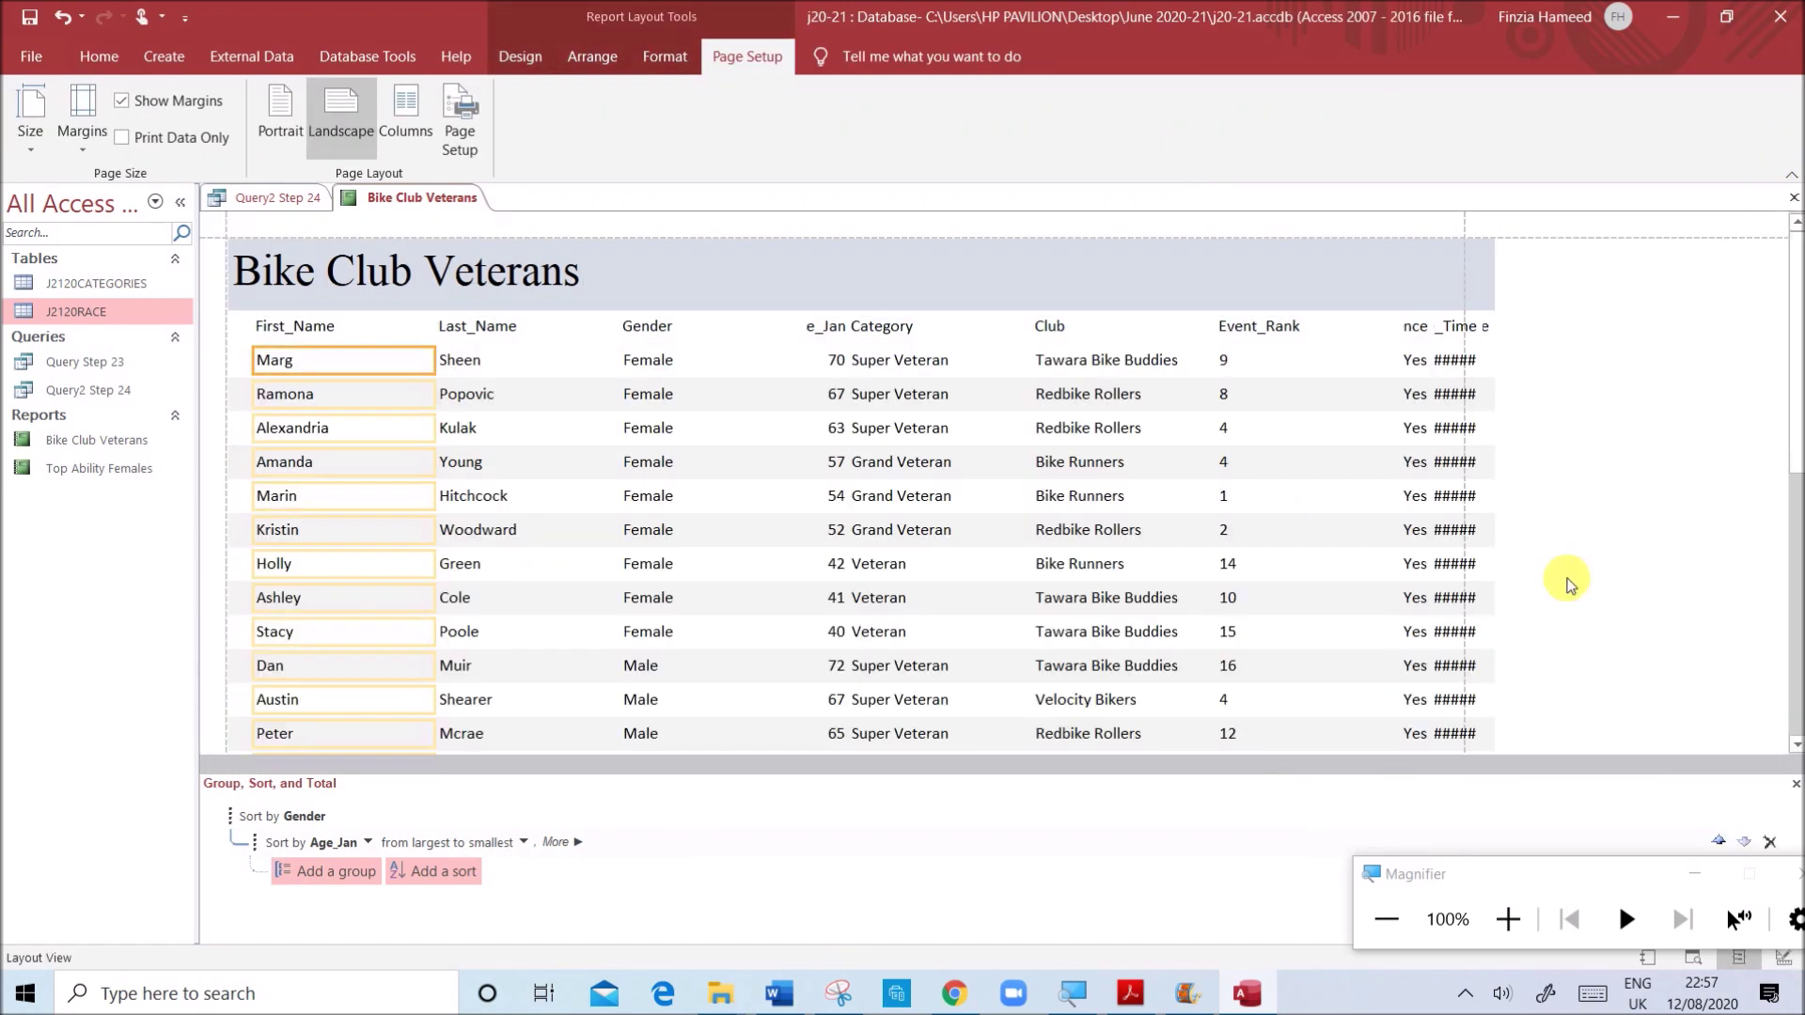
click(1792, 789)
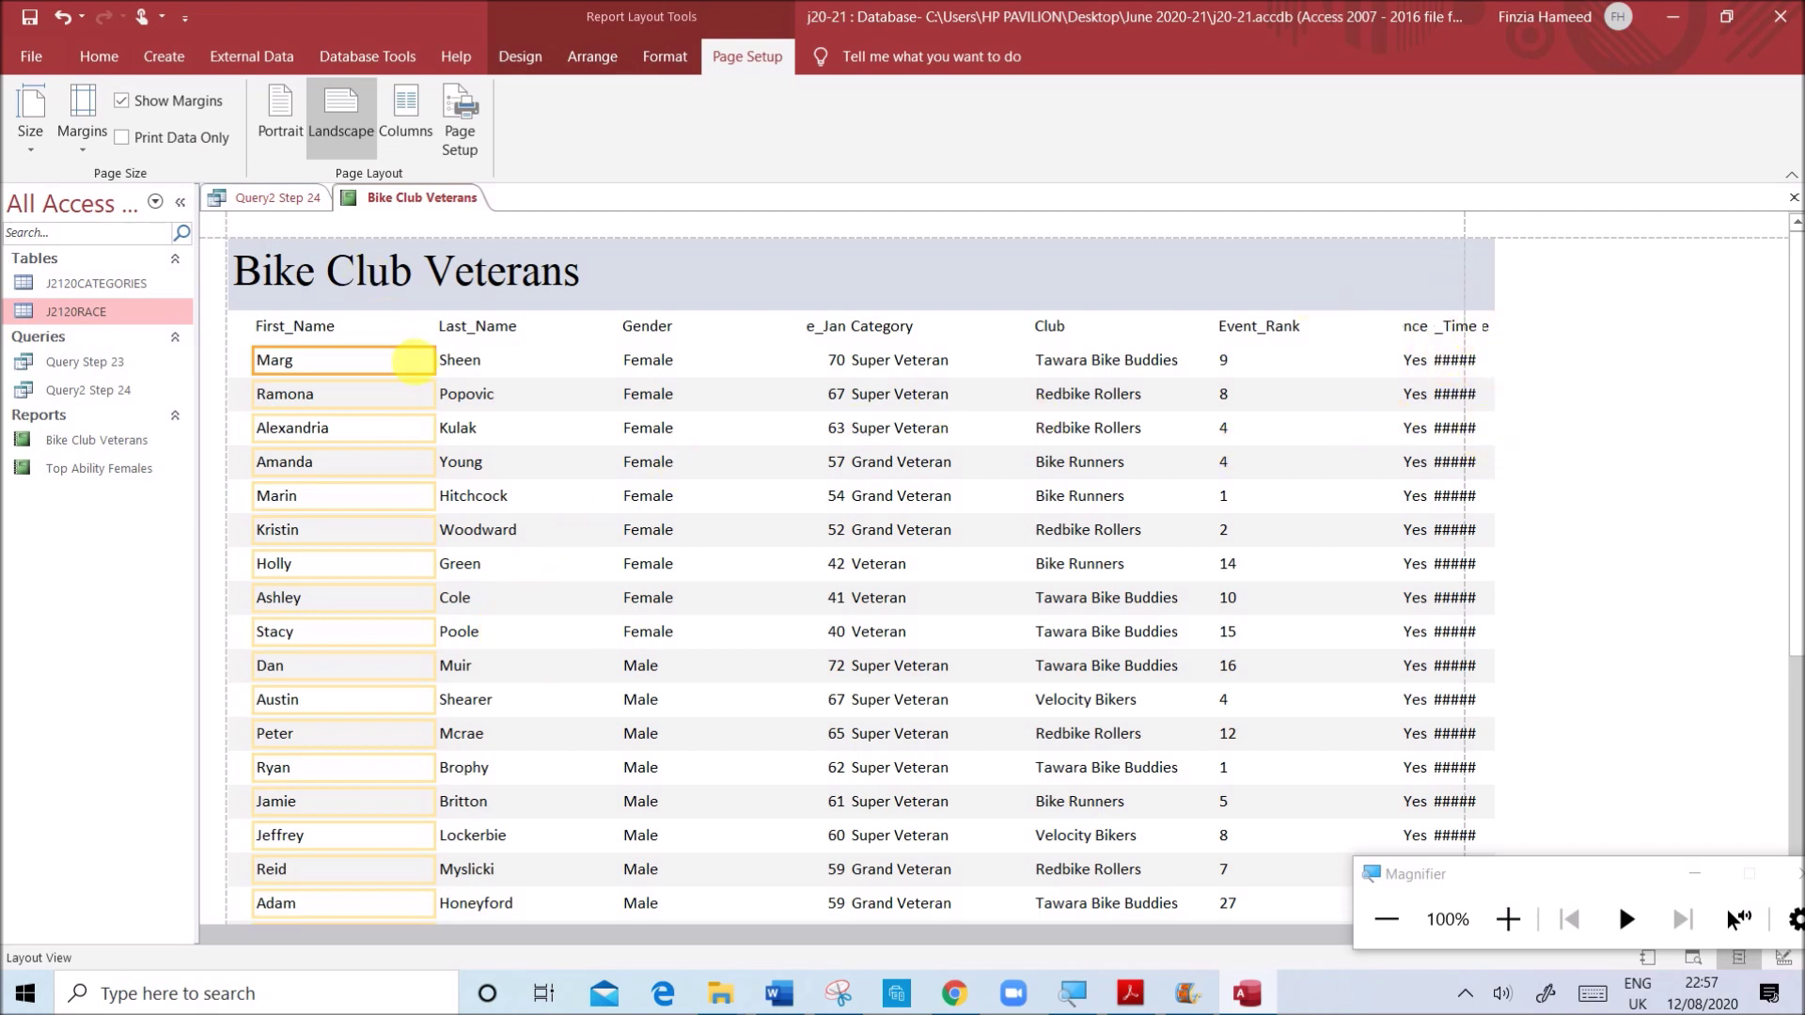
- Narrow the First_Name, Last_Name and Gender columns
click(343, 338)
drag(435, 344, 365, 354)
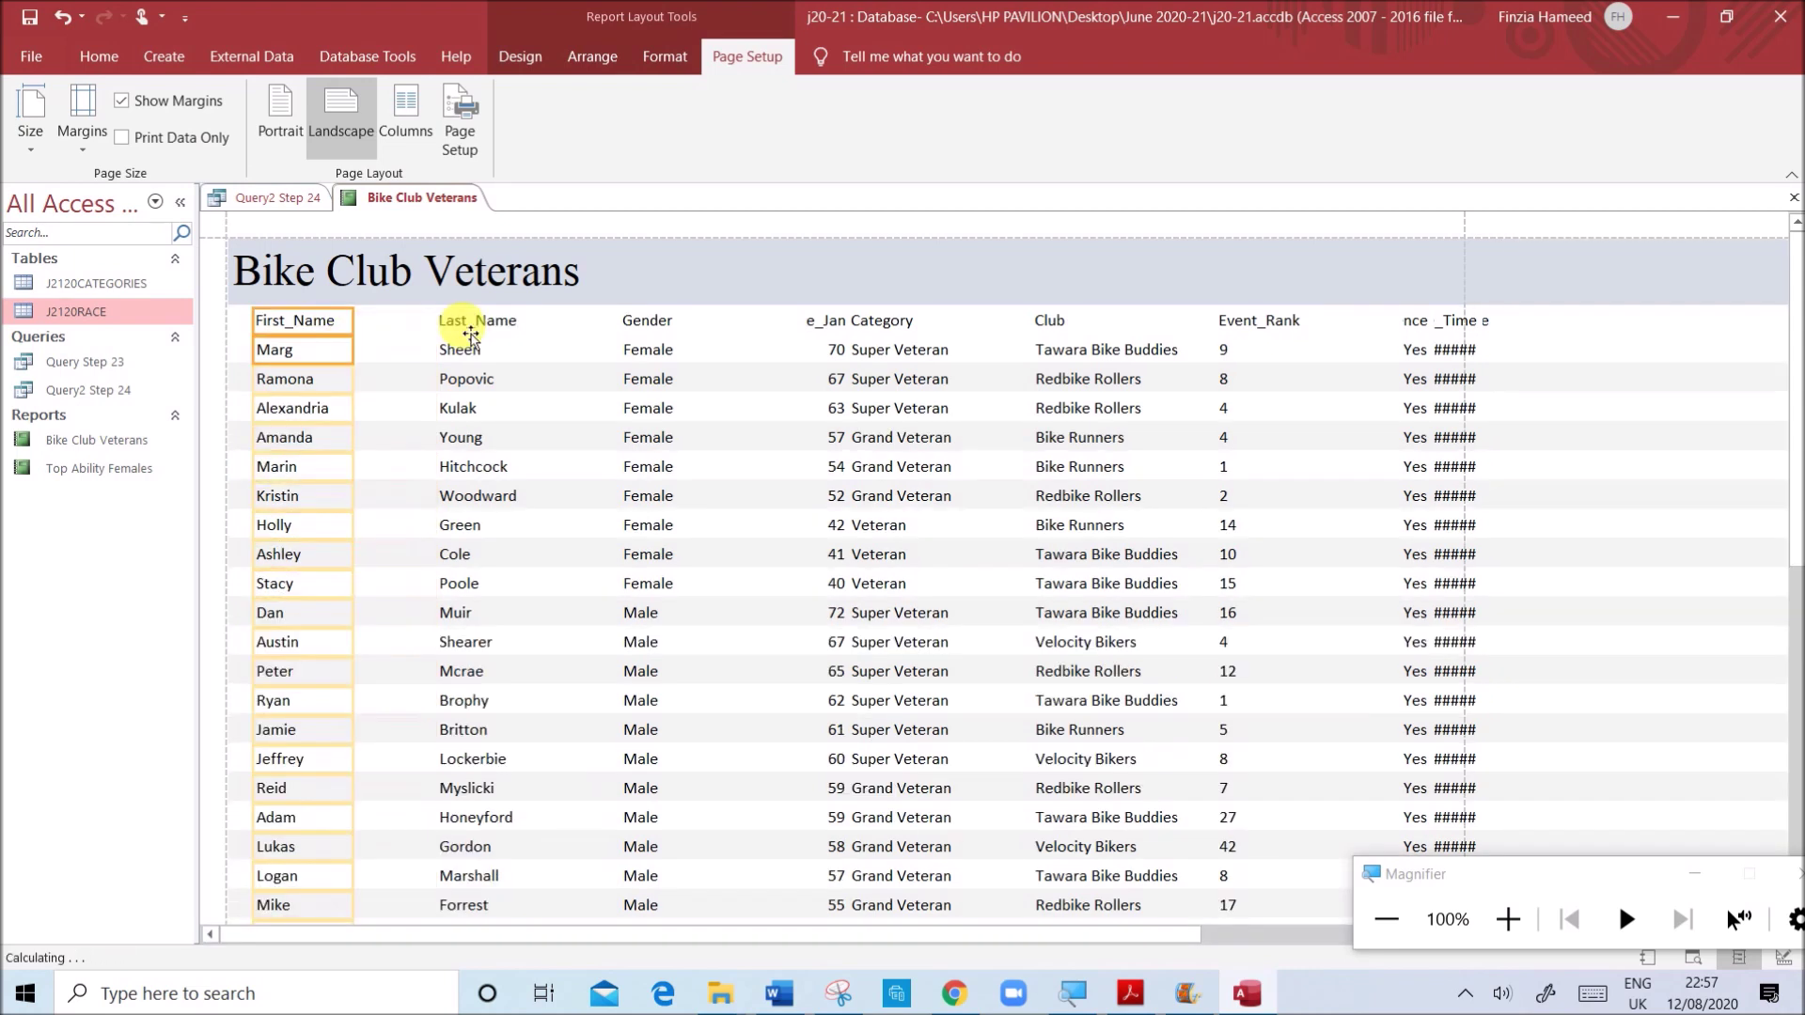
click(482, 329)
drag(630, 341, 541, 342)
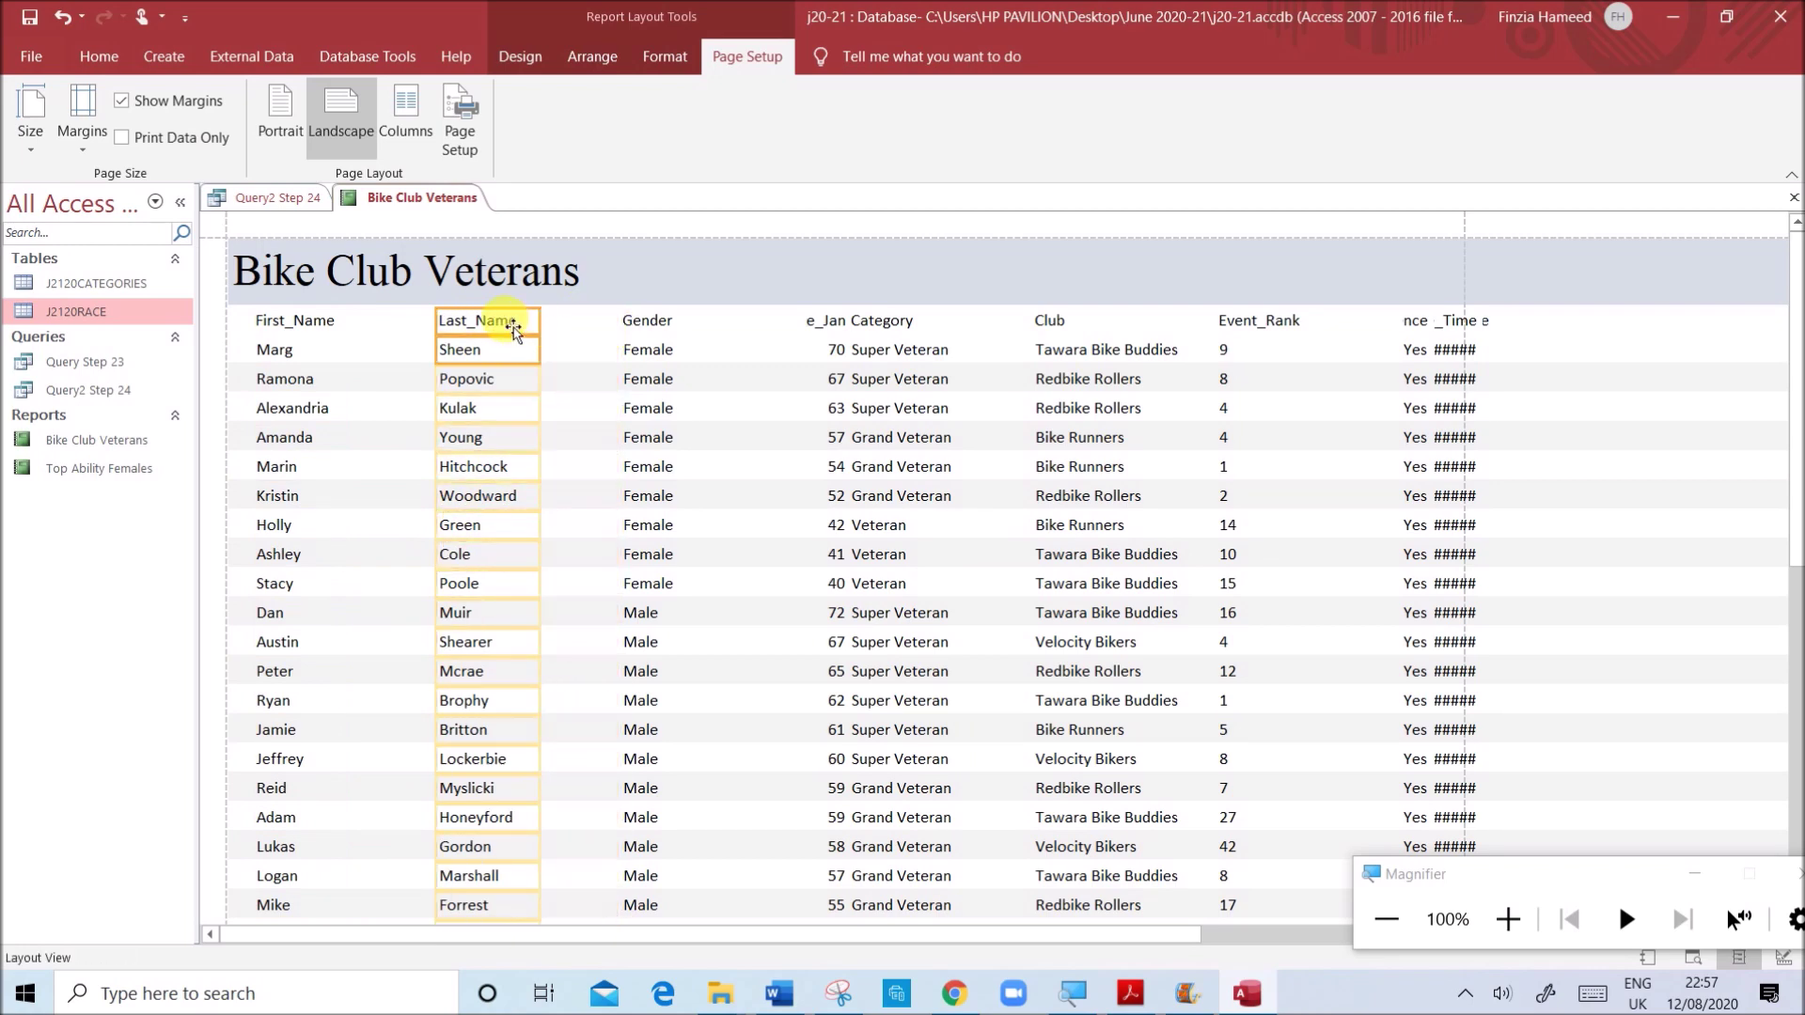
click(643, 339)
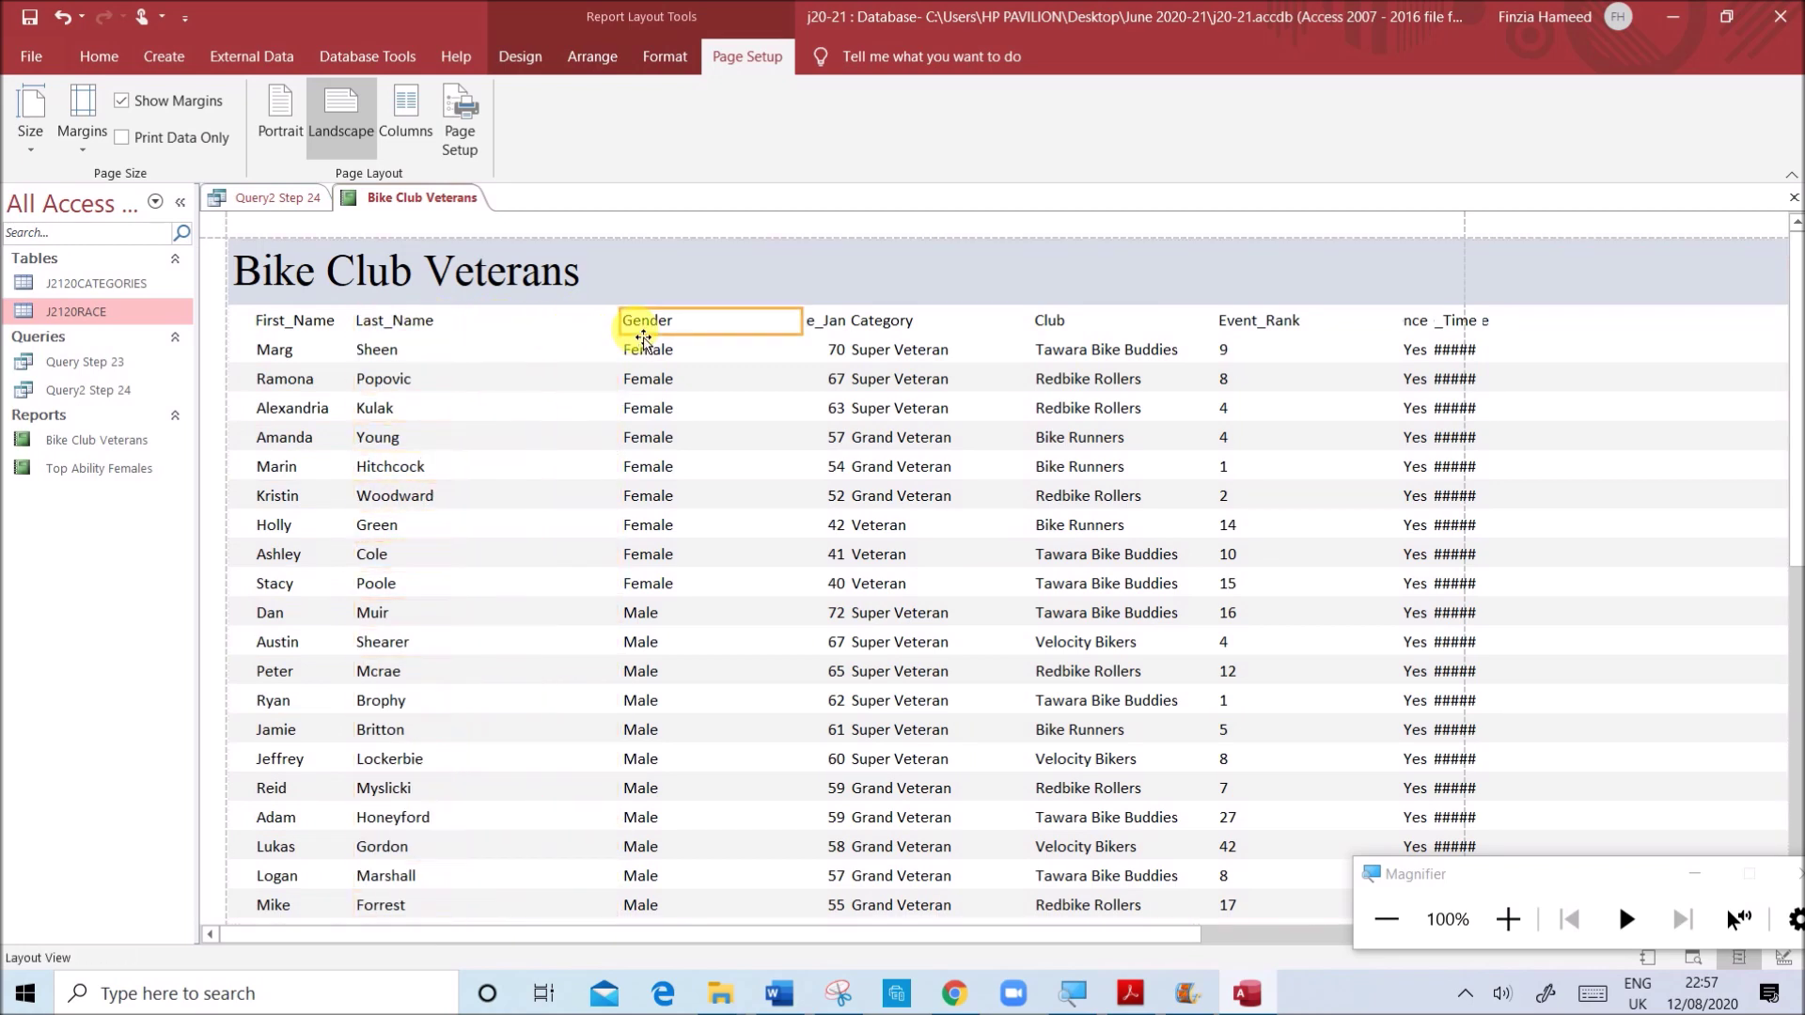
drag(816, 339, 567, 337)
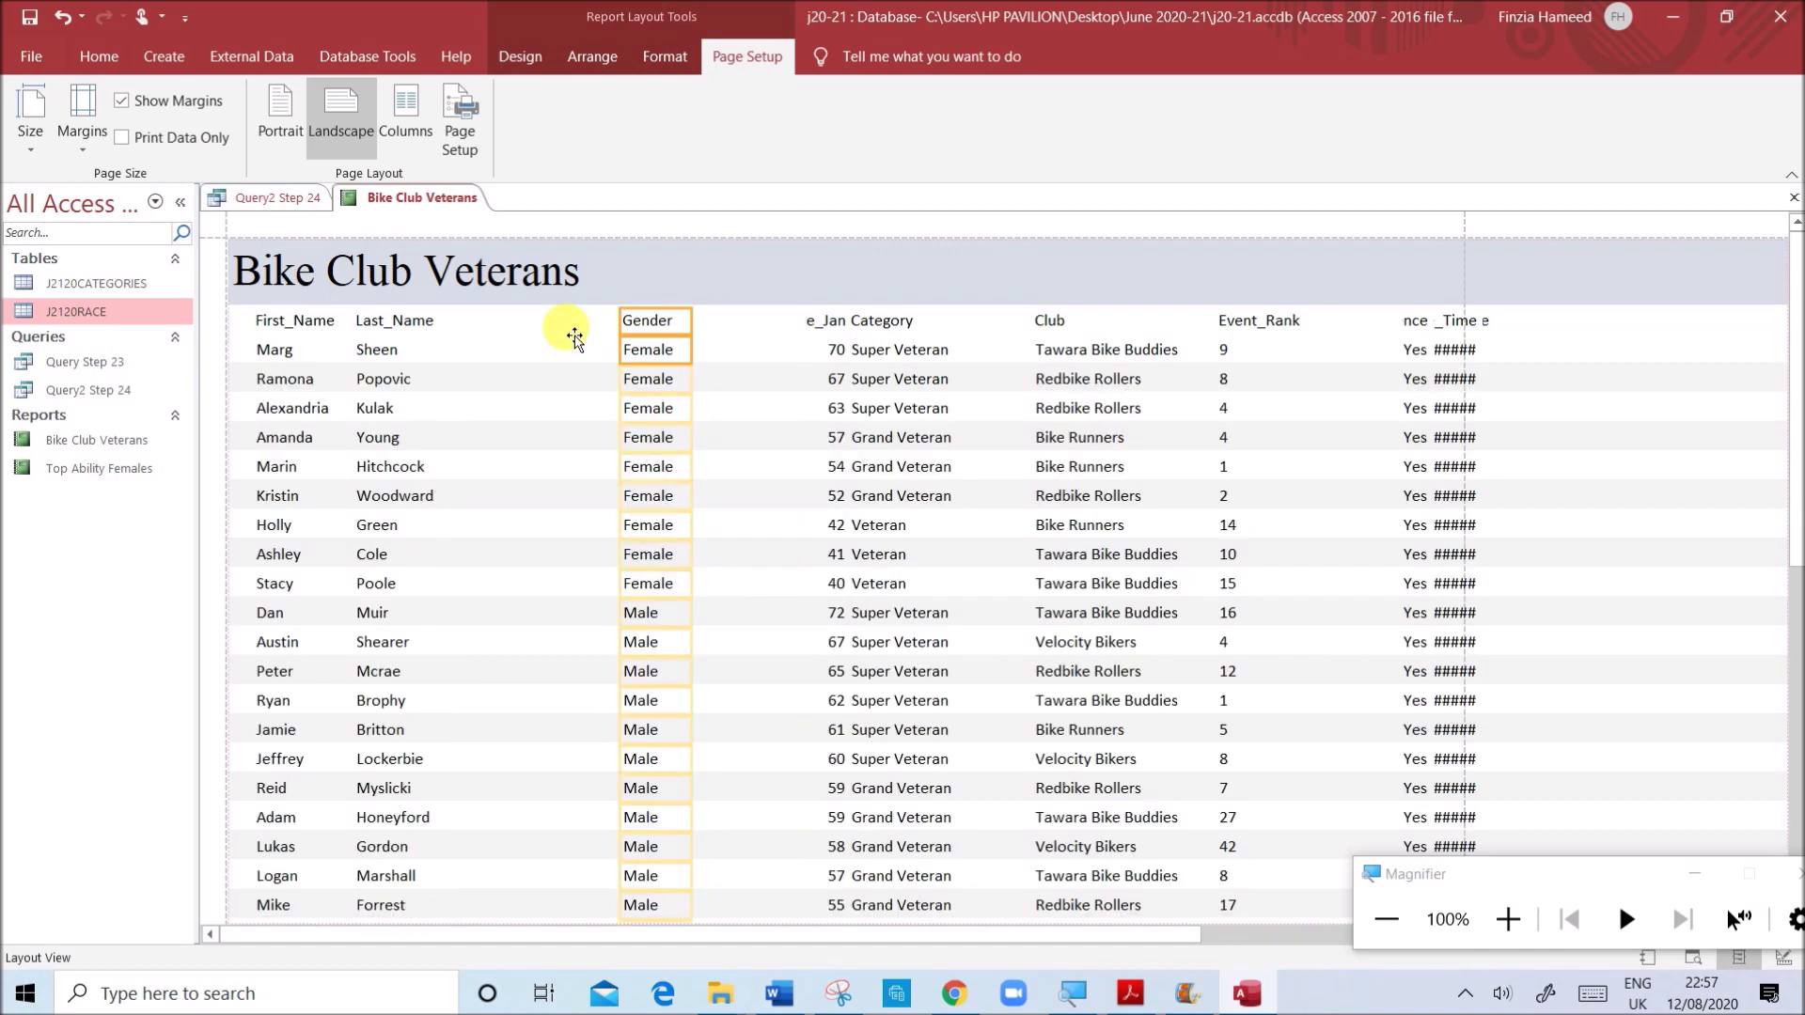
- Move the Age_Jan, Category and Club columns left to close the gaps
click(843, 327)
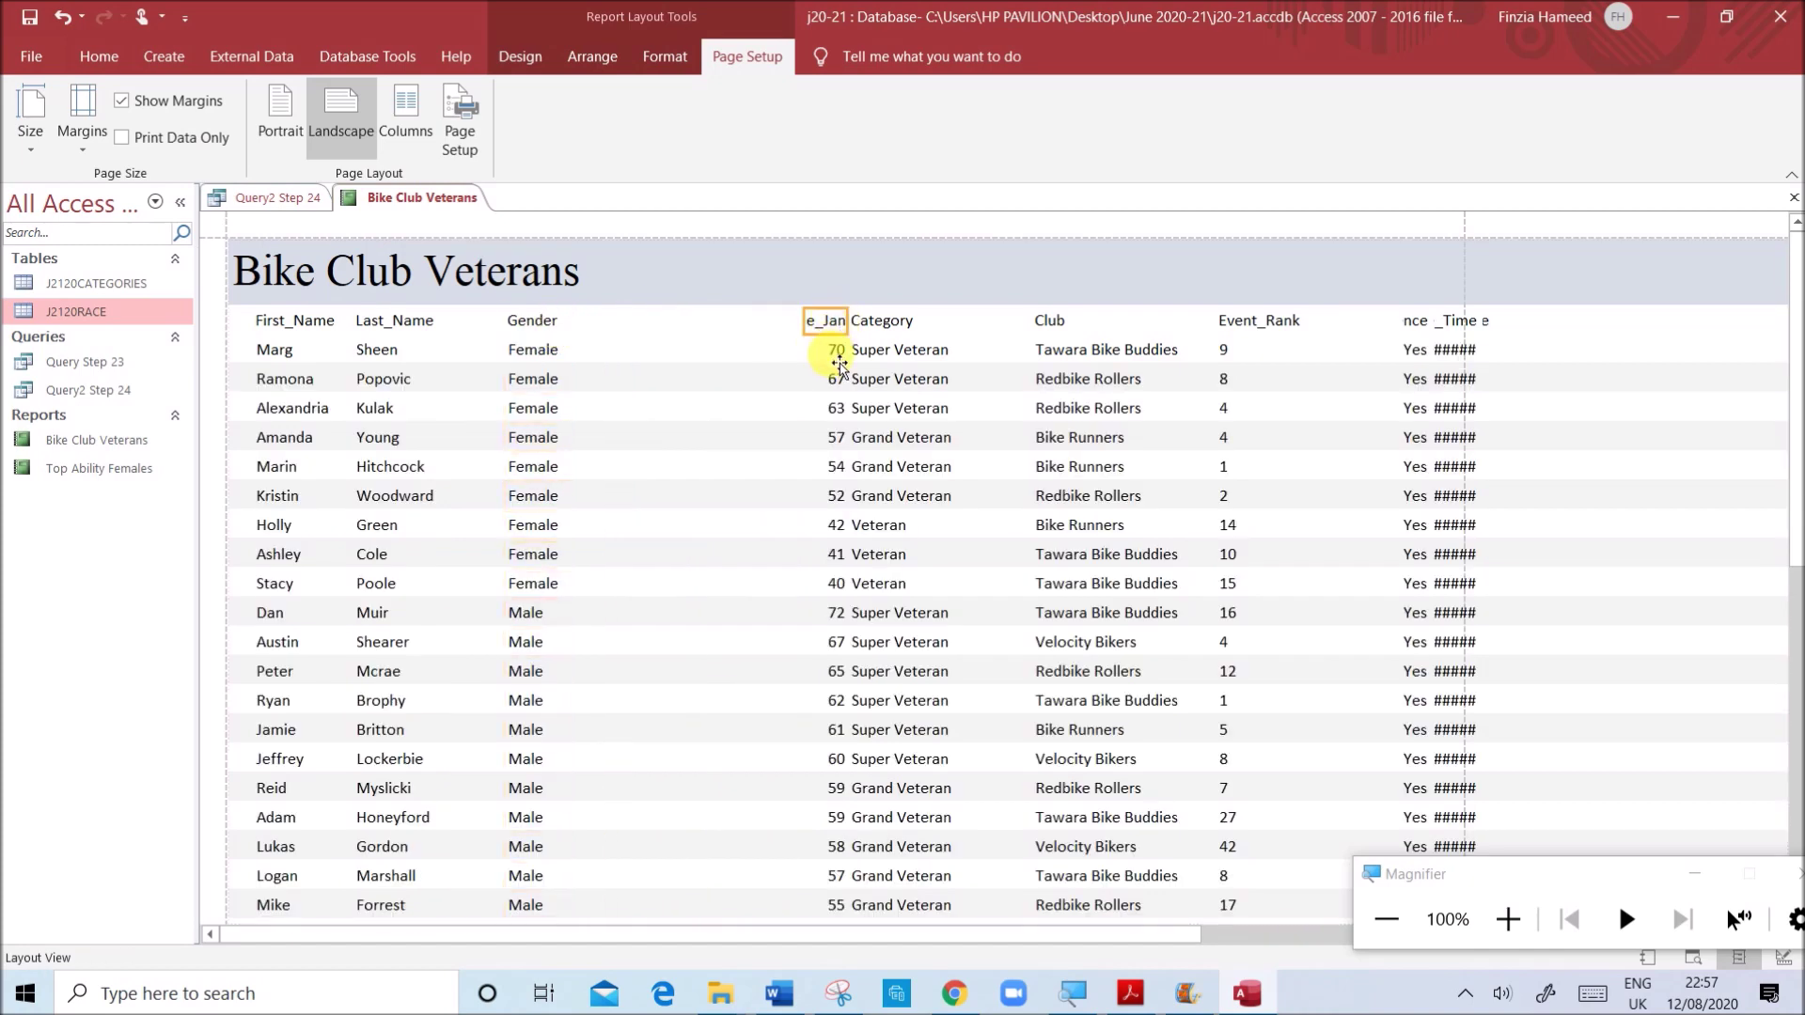
drag(836, 331, 691, 334)
click(873, 324)
shift+click(884, 357)
drag(884, 334, 765, 324)
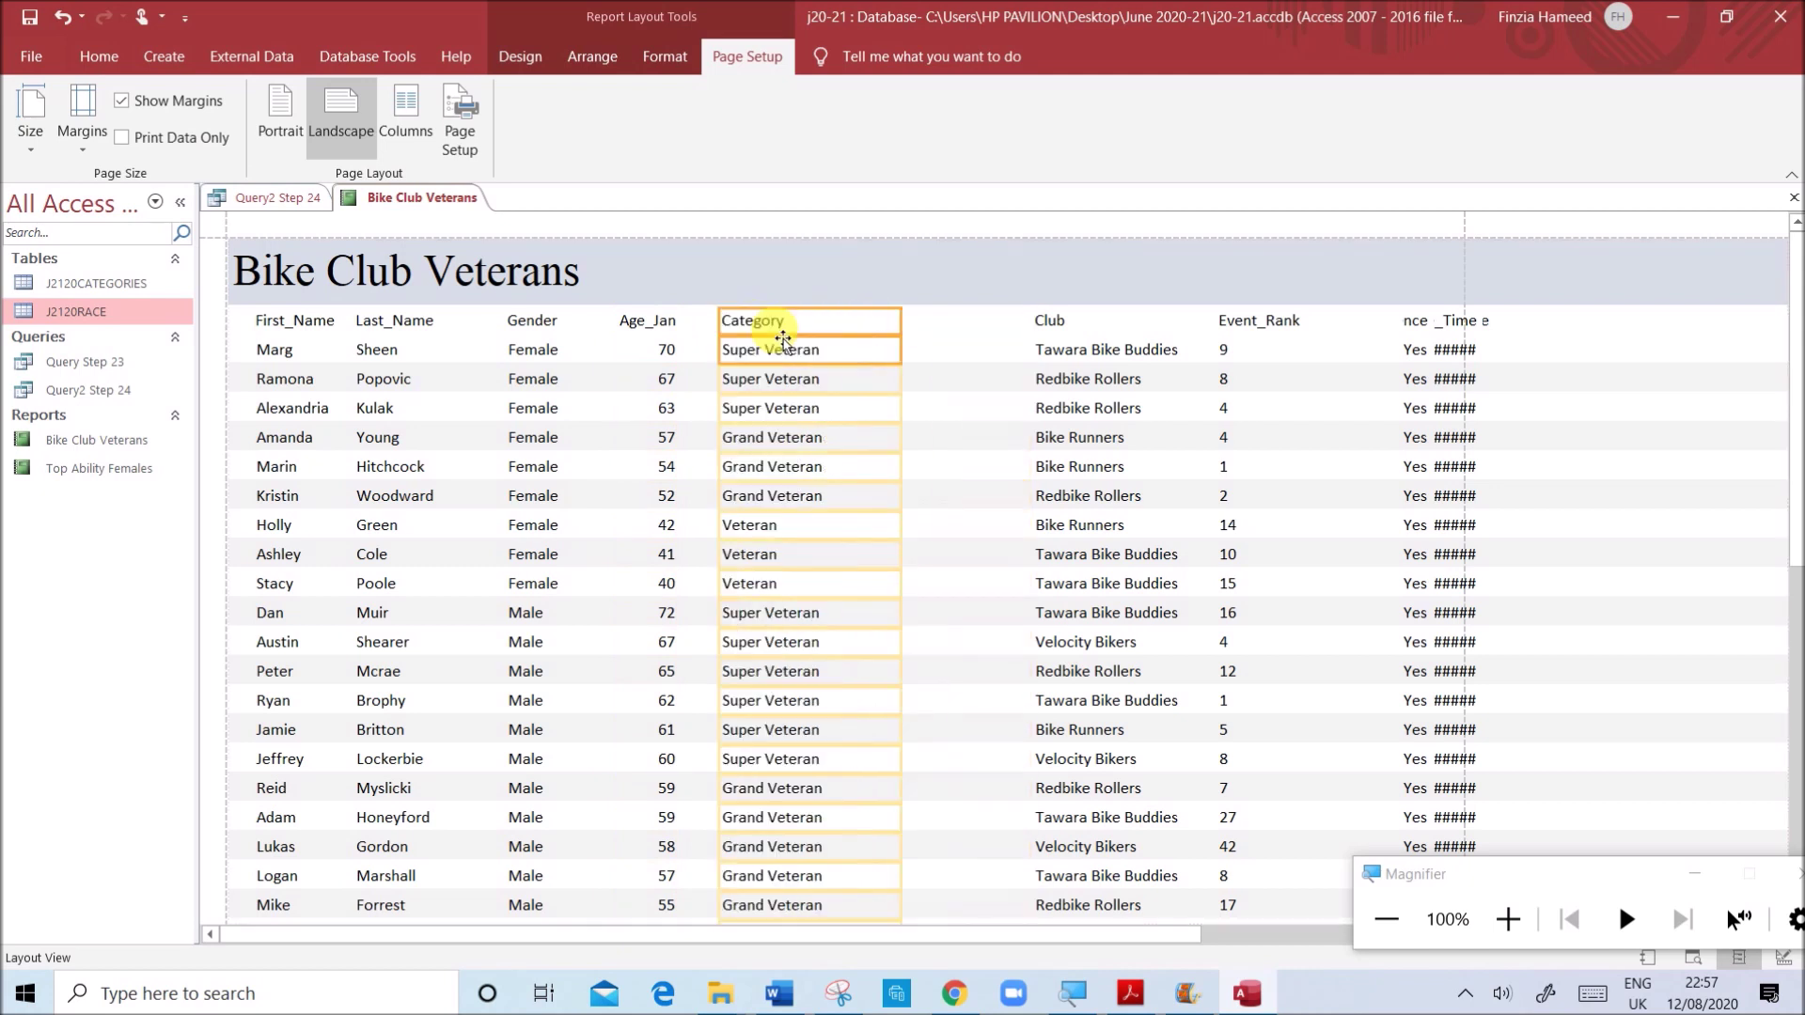
click(1043, 329)
shift+click(1062, 356)
drag(1065, 337, 917, 334)
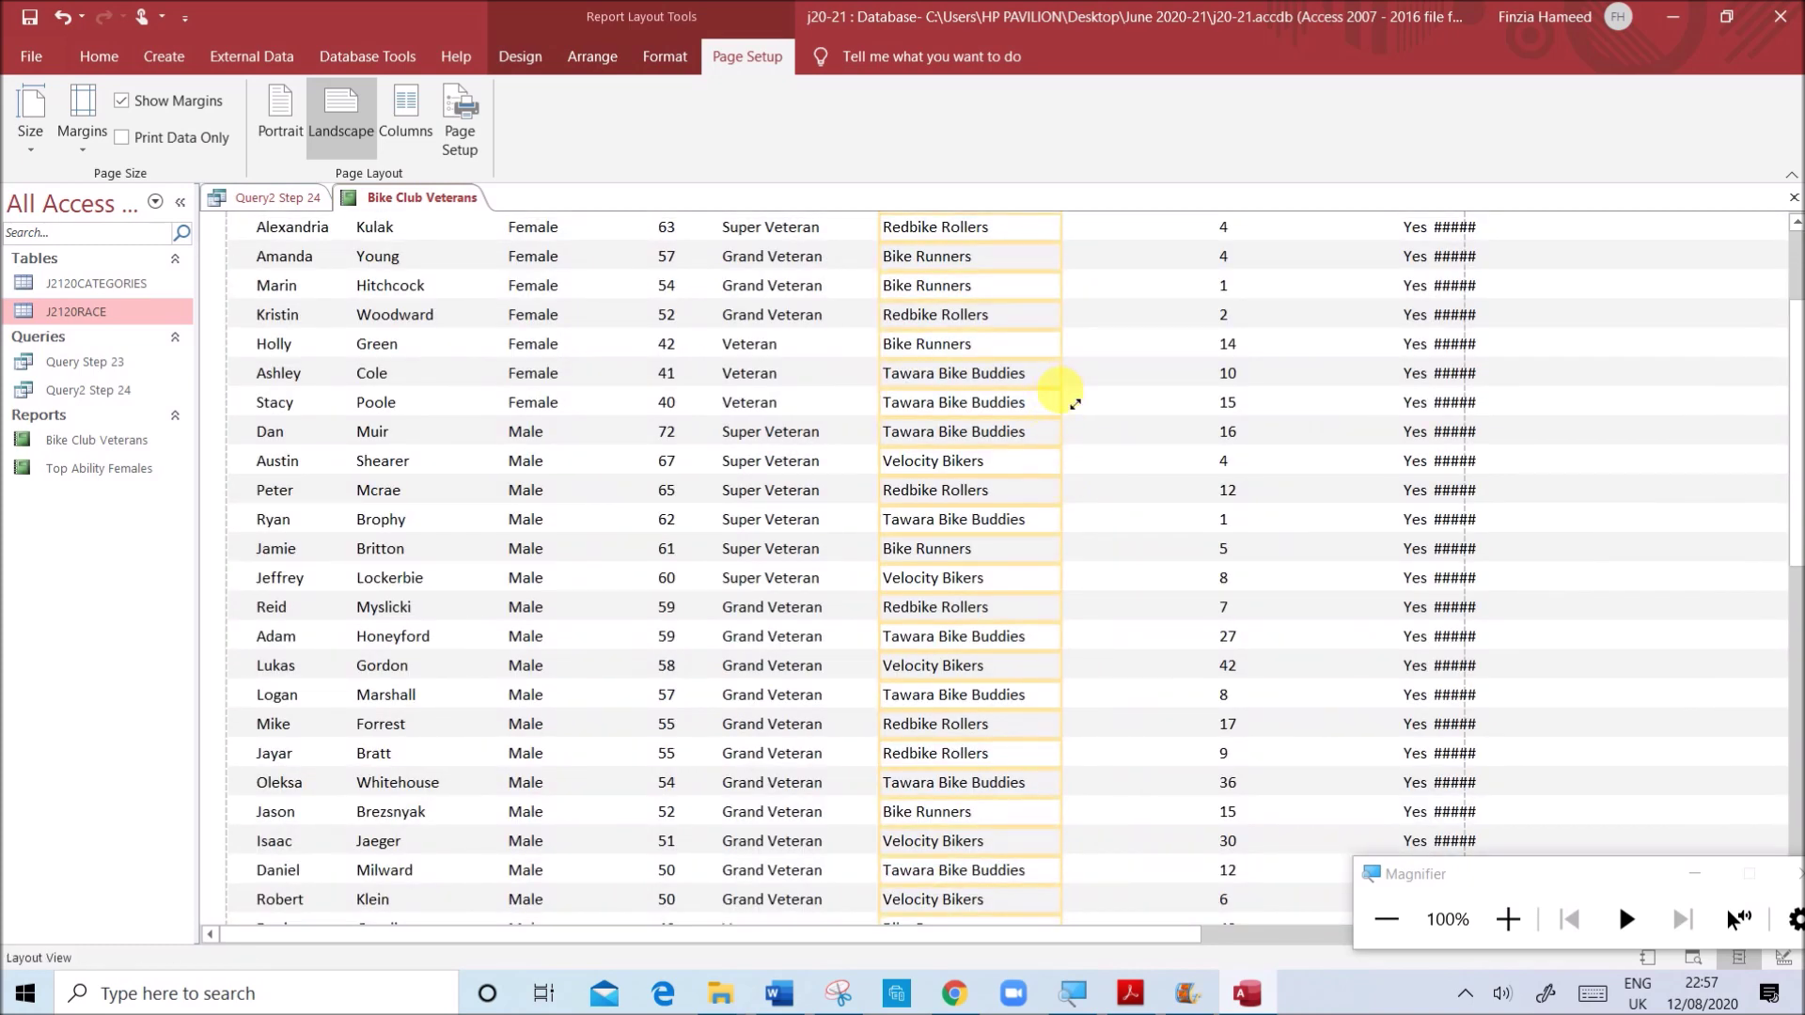
drag(1077, 410, 1088, 415)
scroll(1109, 738, down, 3)
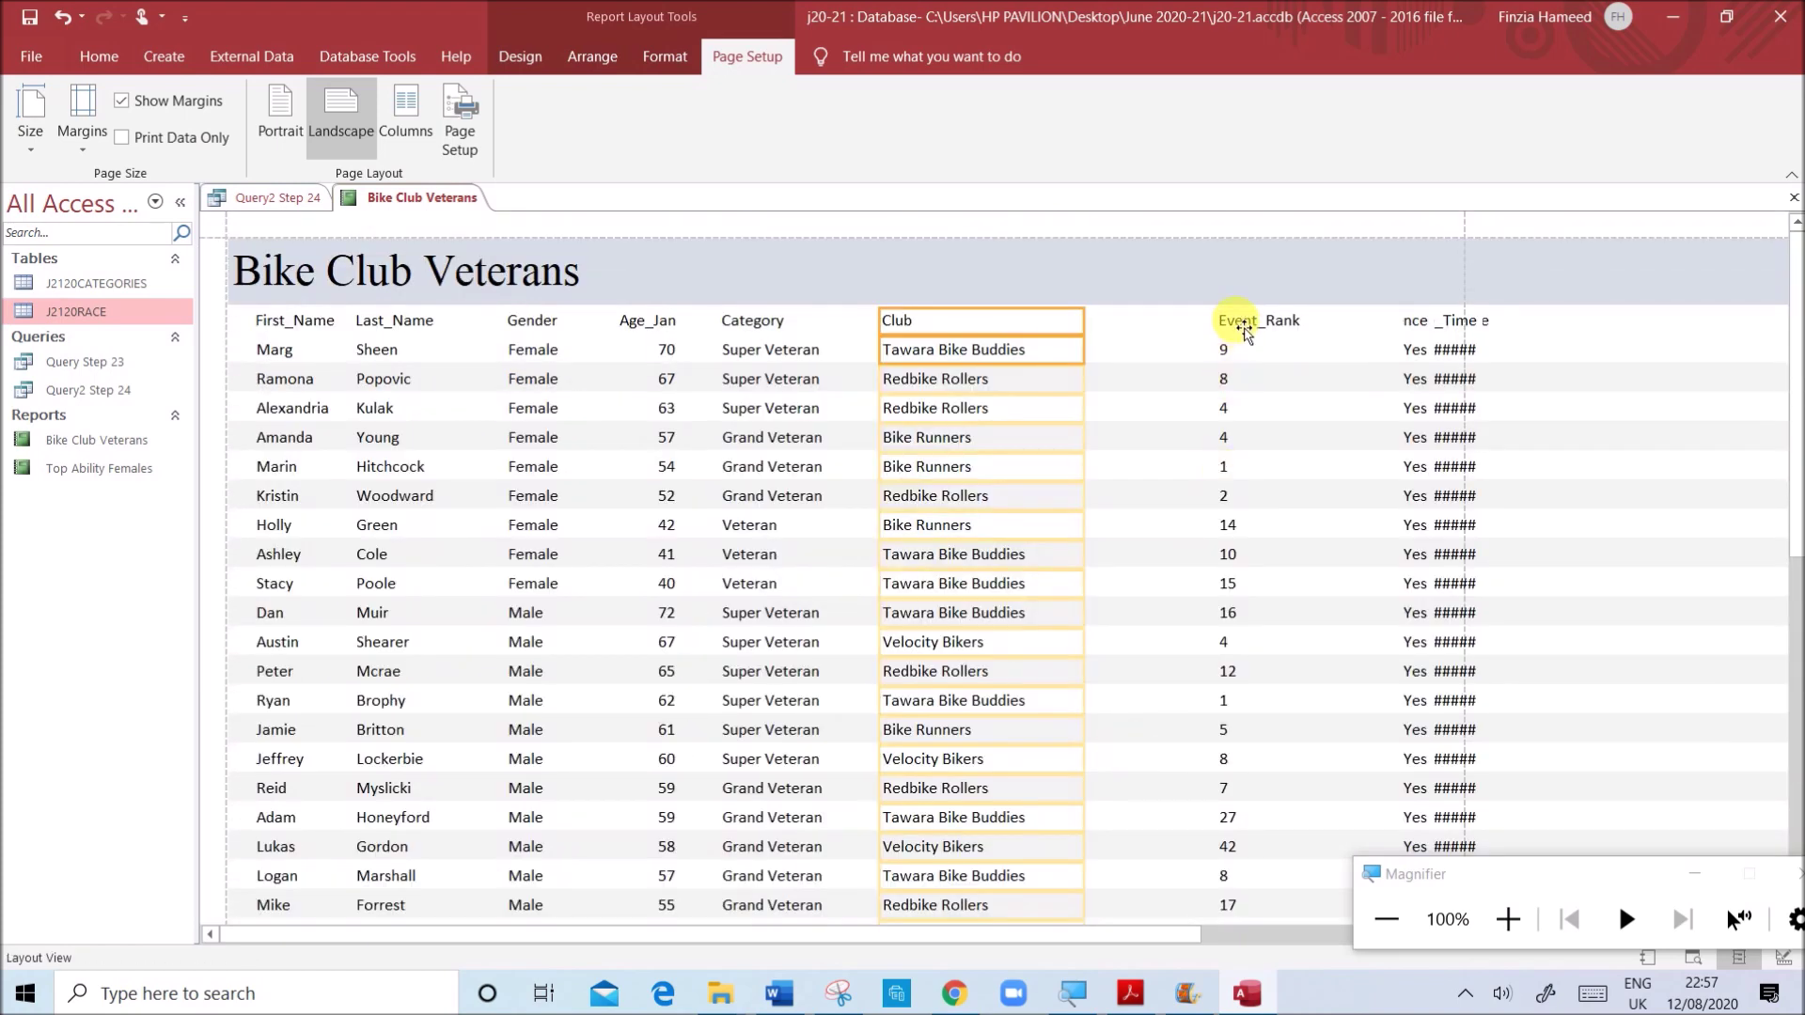
- Narrow Event_Rank, move it beside Club, and bring Licence alongside it
click(1240, 334)
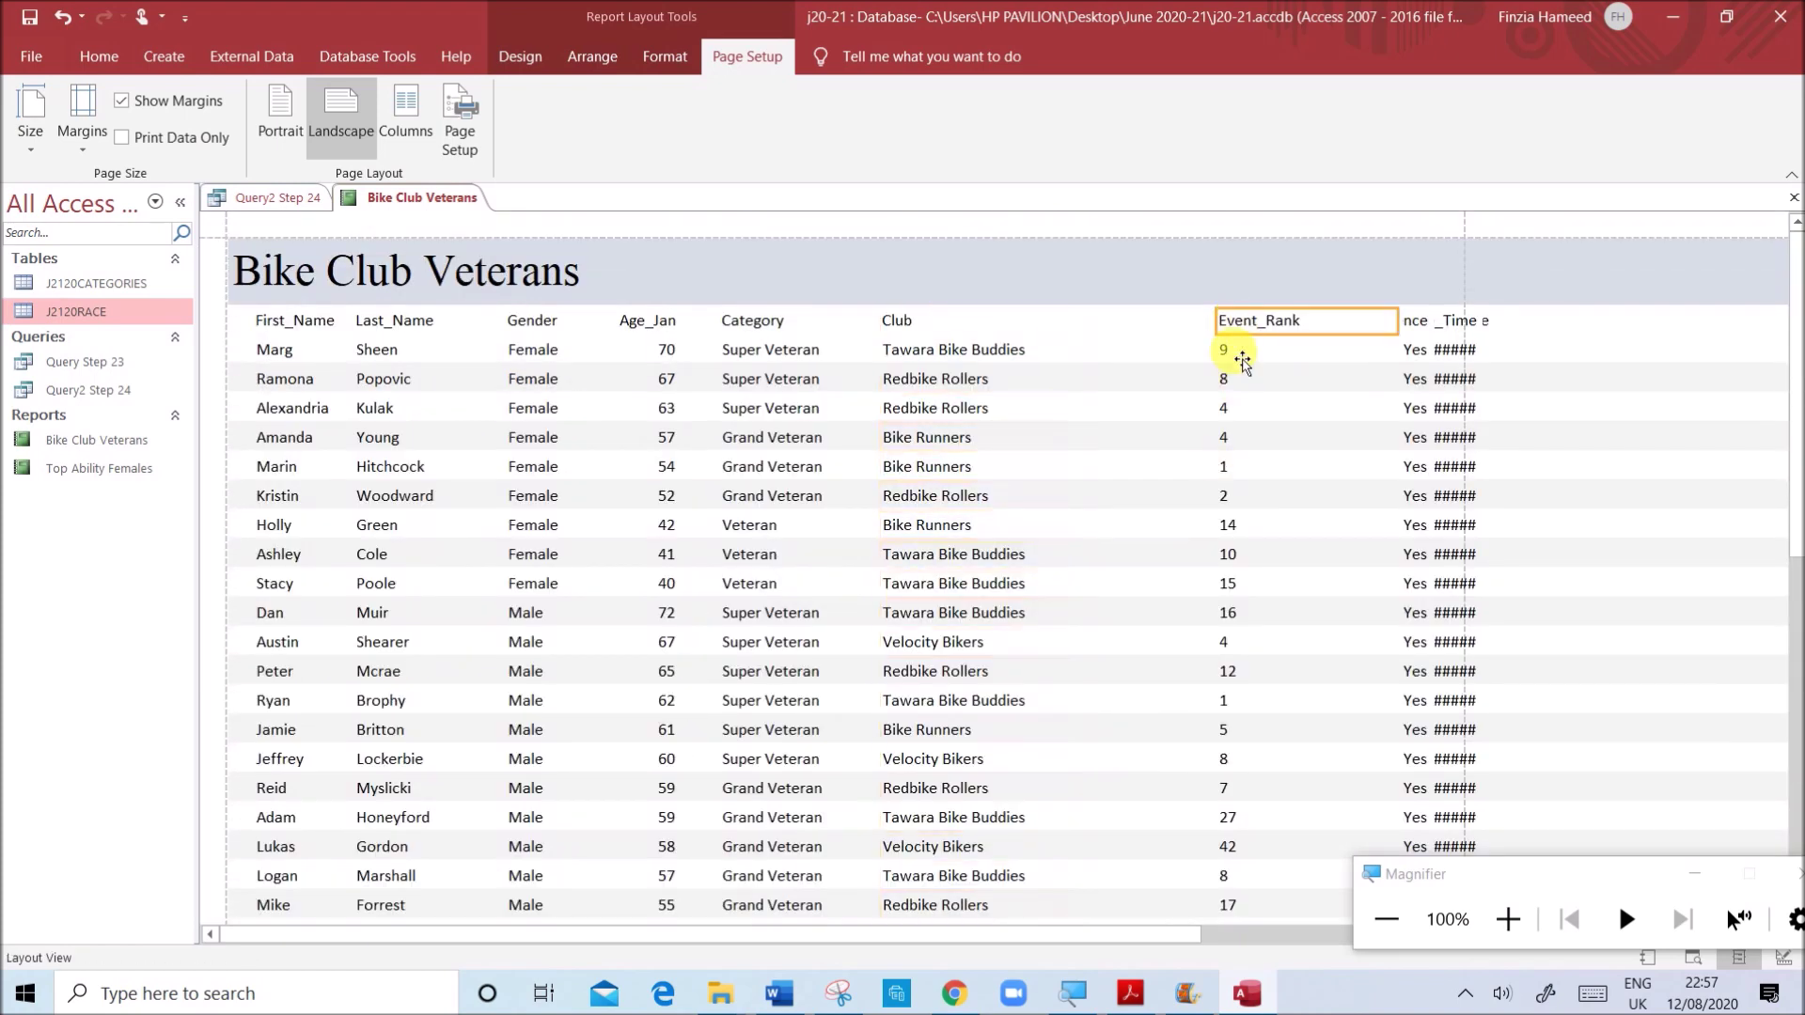
drag(1413, 340, 1328, 341)
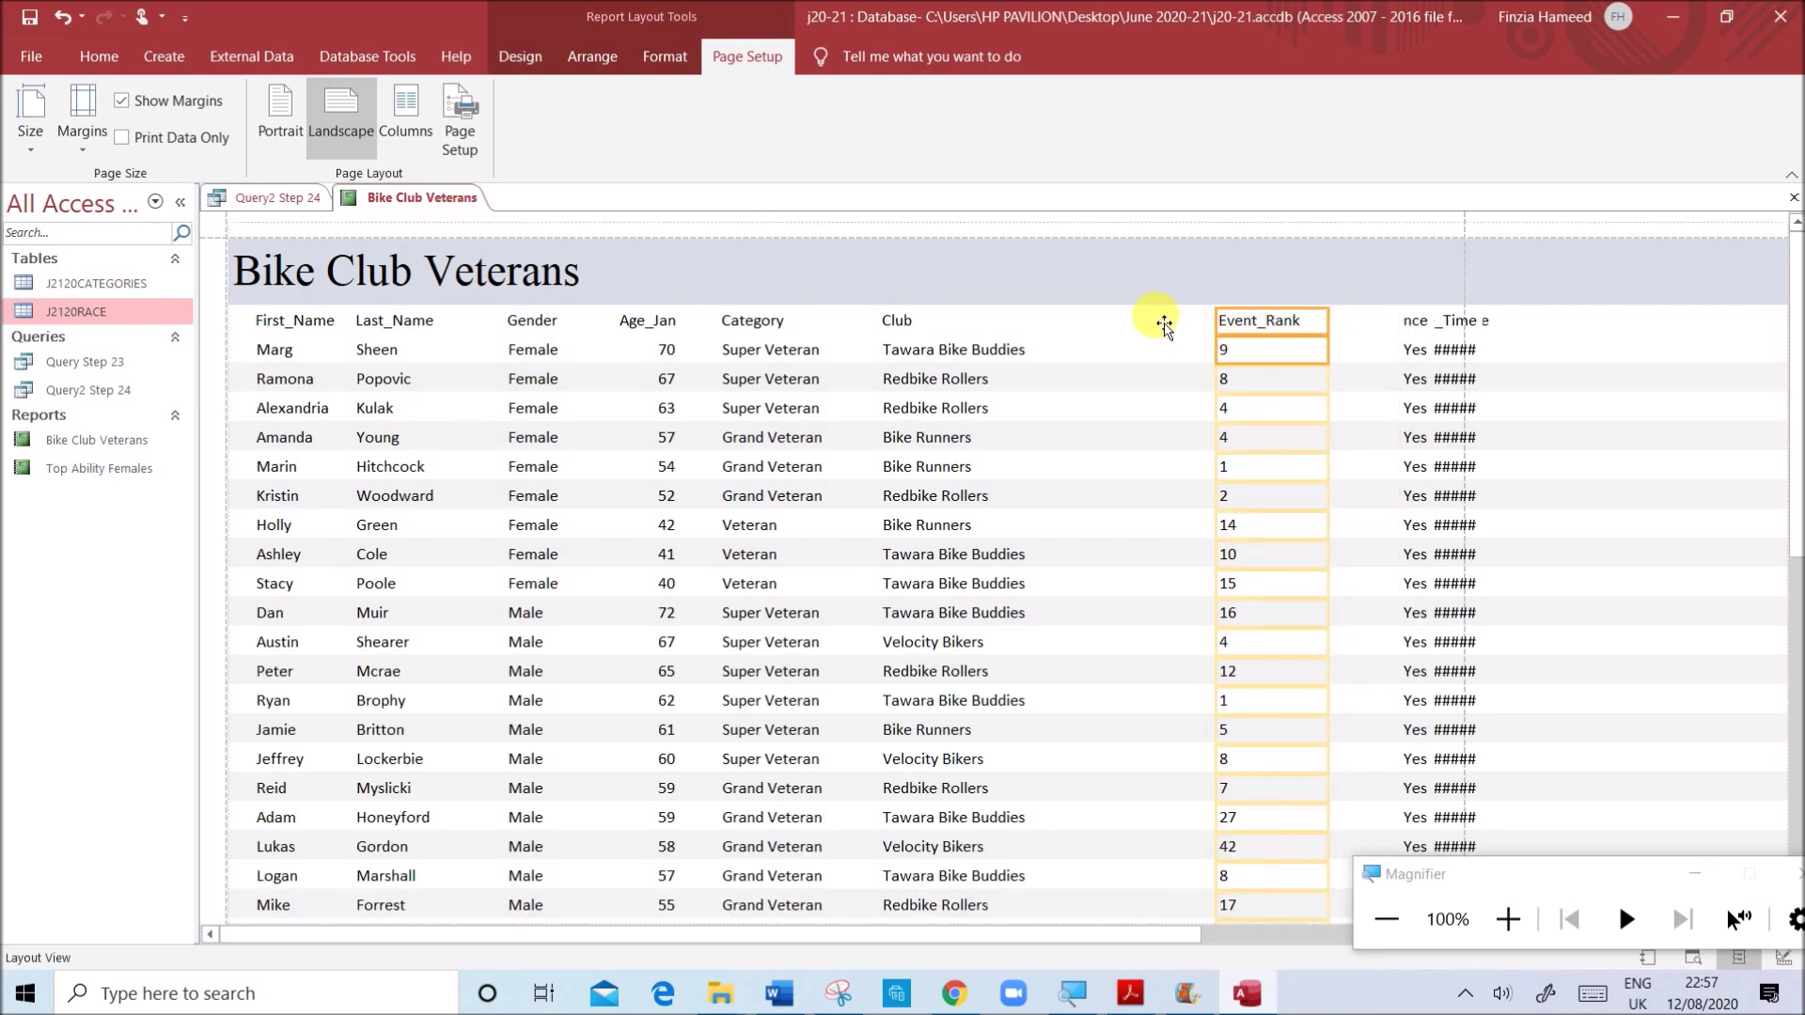
drag(1163, 329, 1370, 322)
click(1427, 357)
drag(1416, 336, 1369, 329)
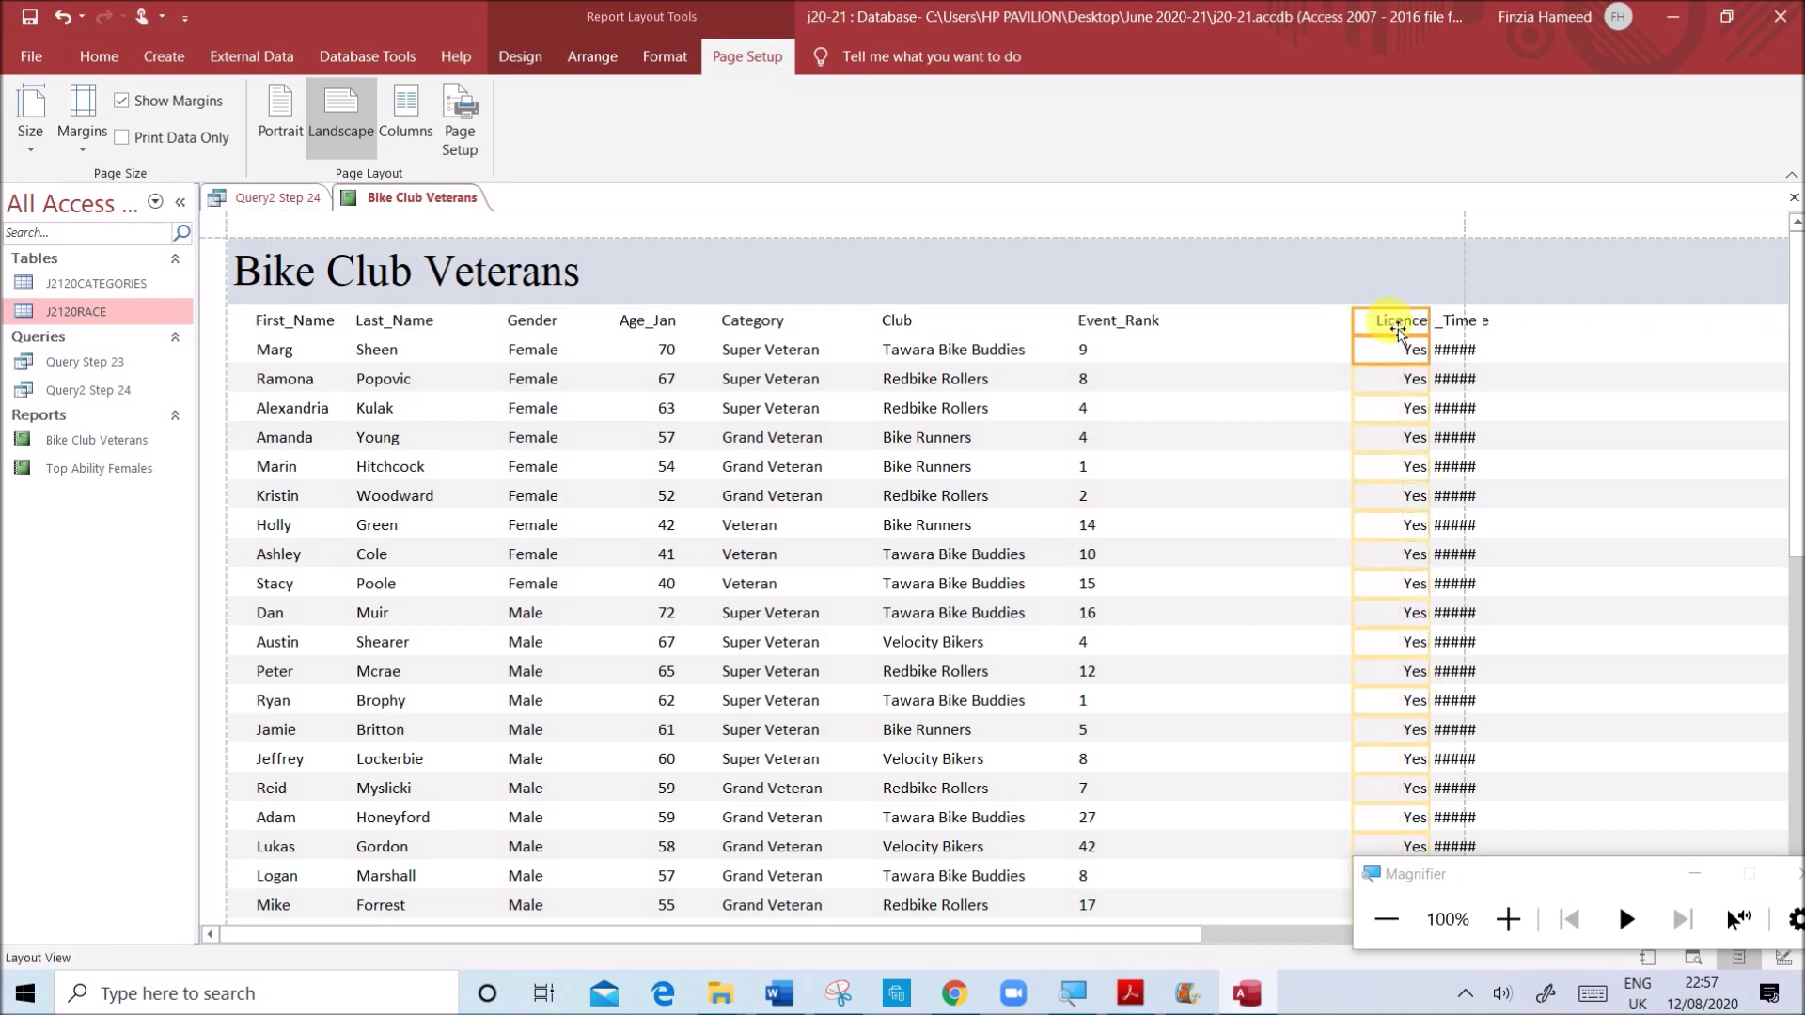
drag(1252, 331, 1269, 330)
- Widen the Race_Time and Lap_Time columns so their times and headings display fully
click(1451, 330)
drag(1430, 329, 1361, 329)
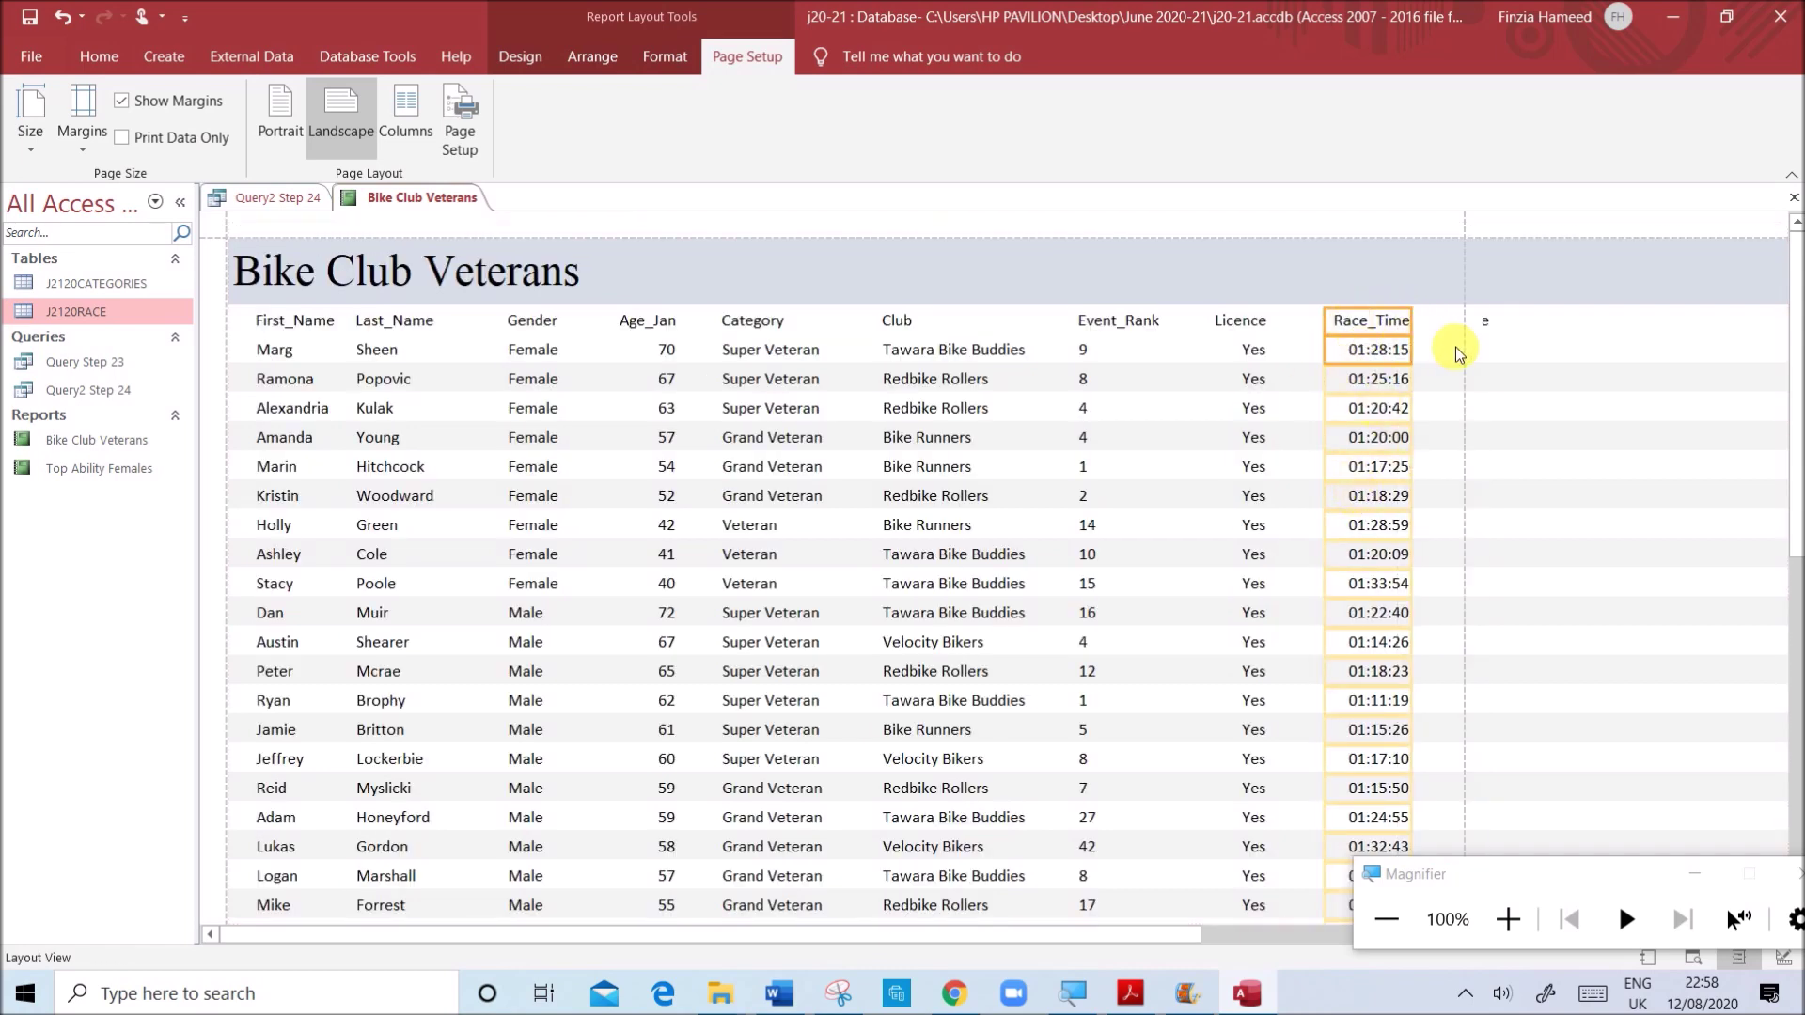
click(1496, 326)
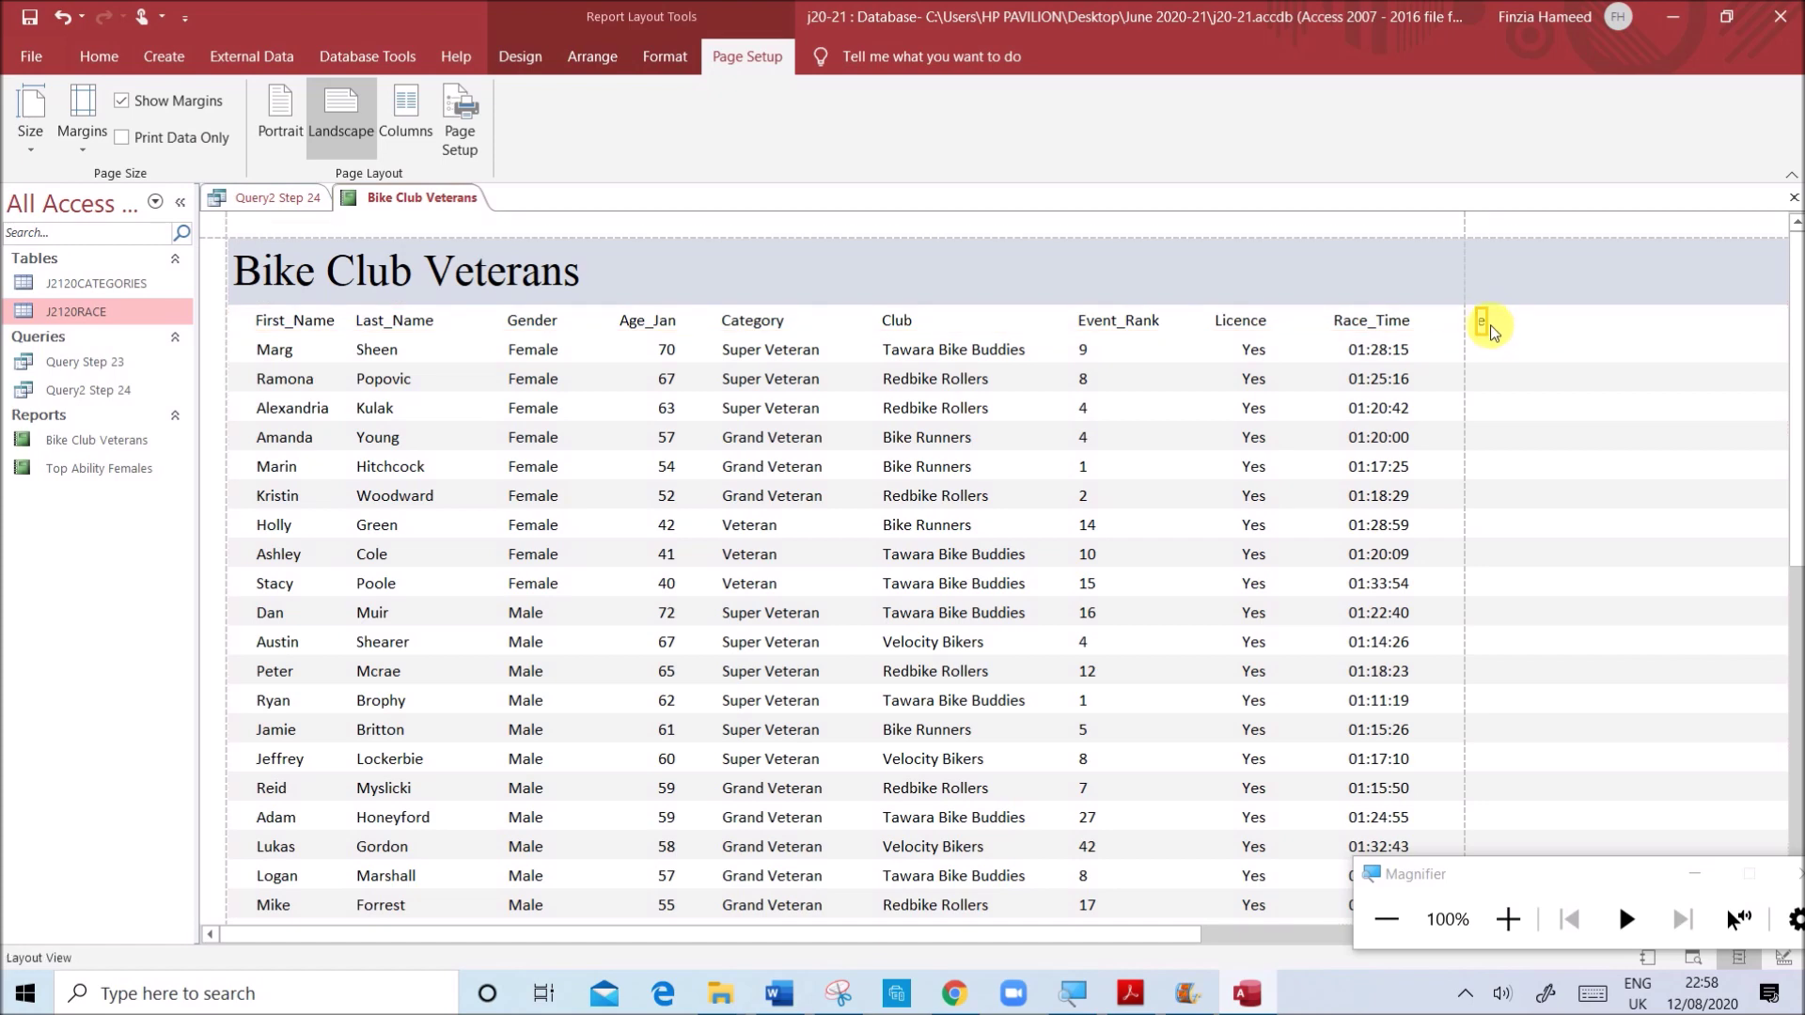
drag(1497, 329, 1558, 329)
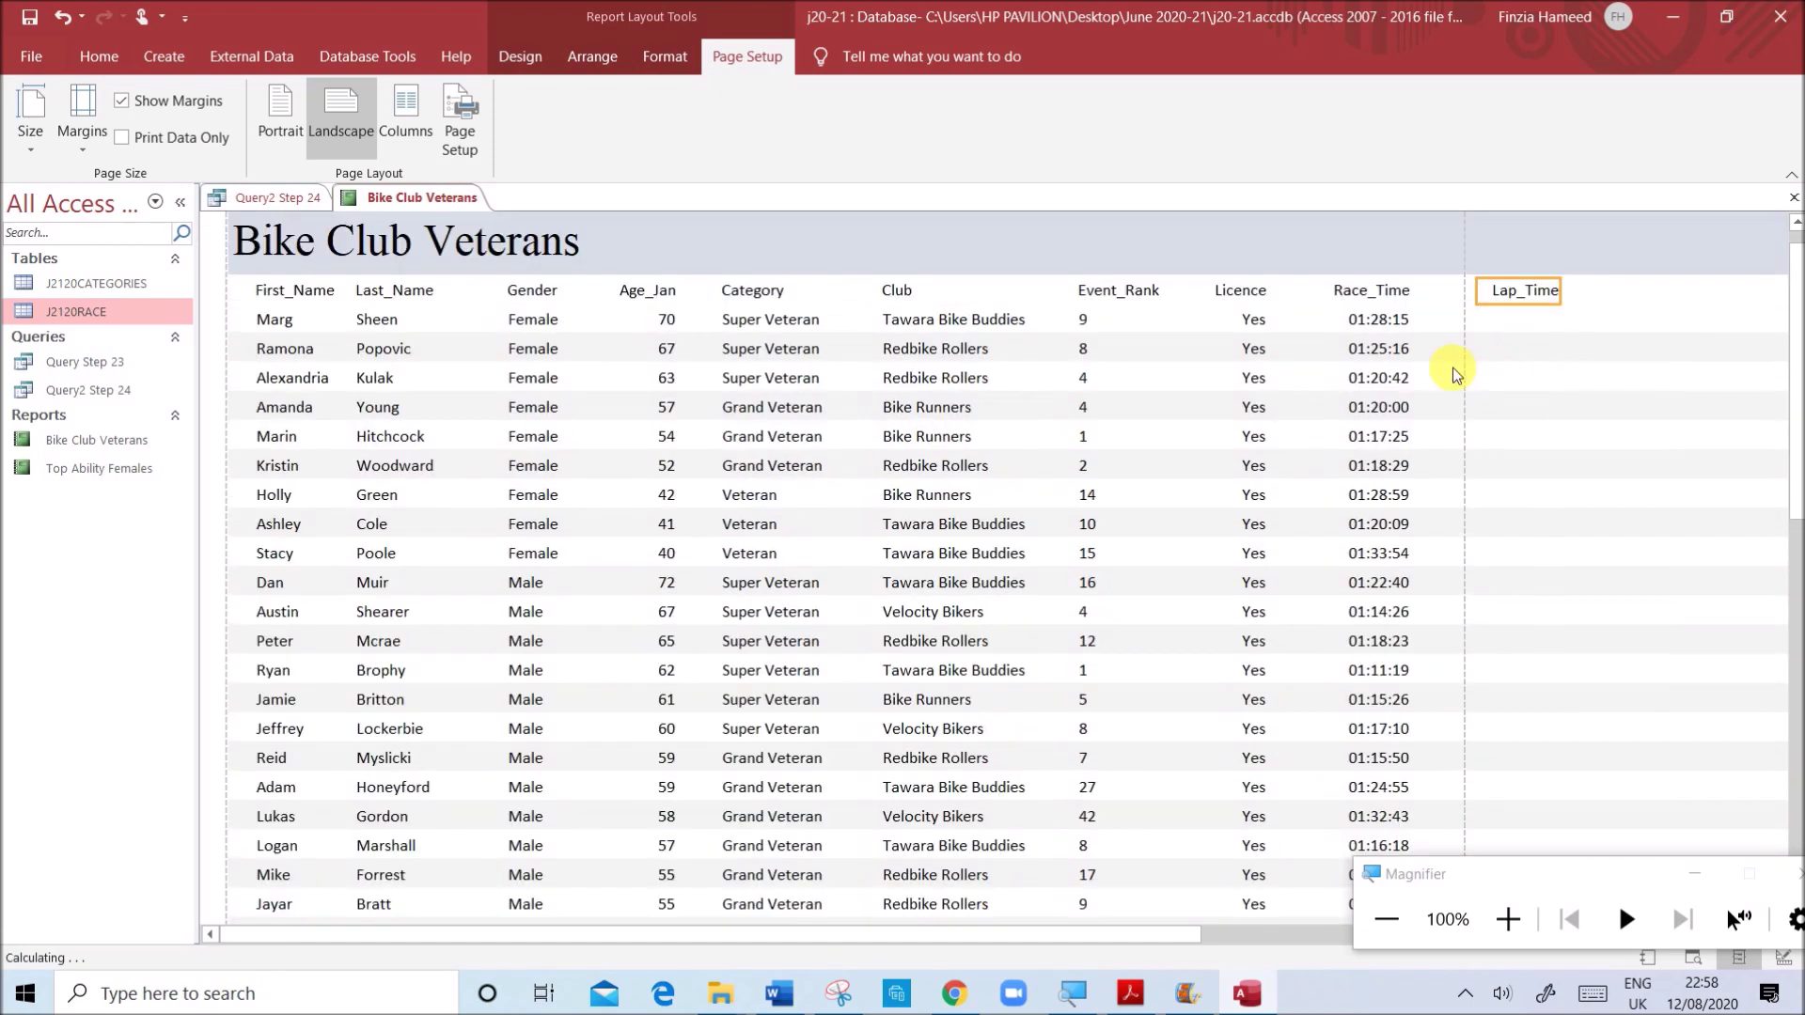
click(1445, 376)
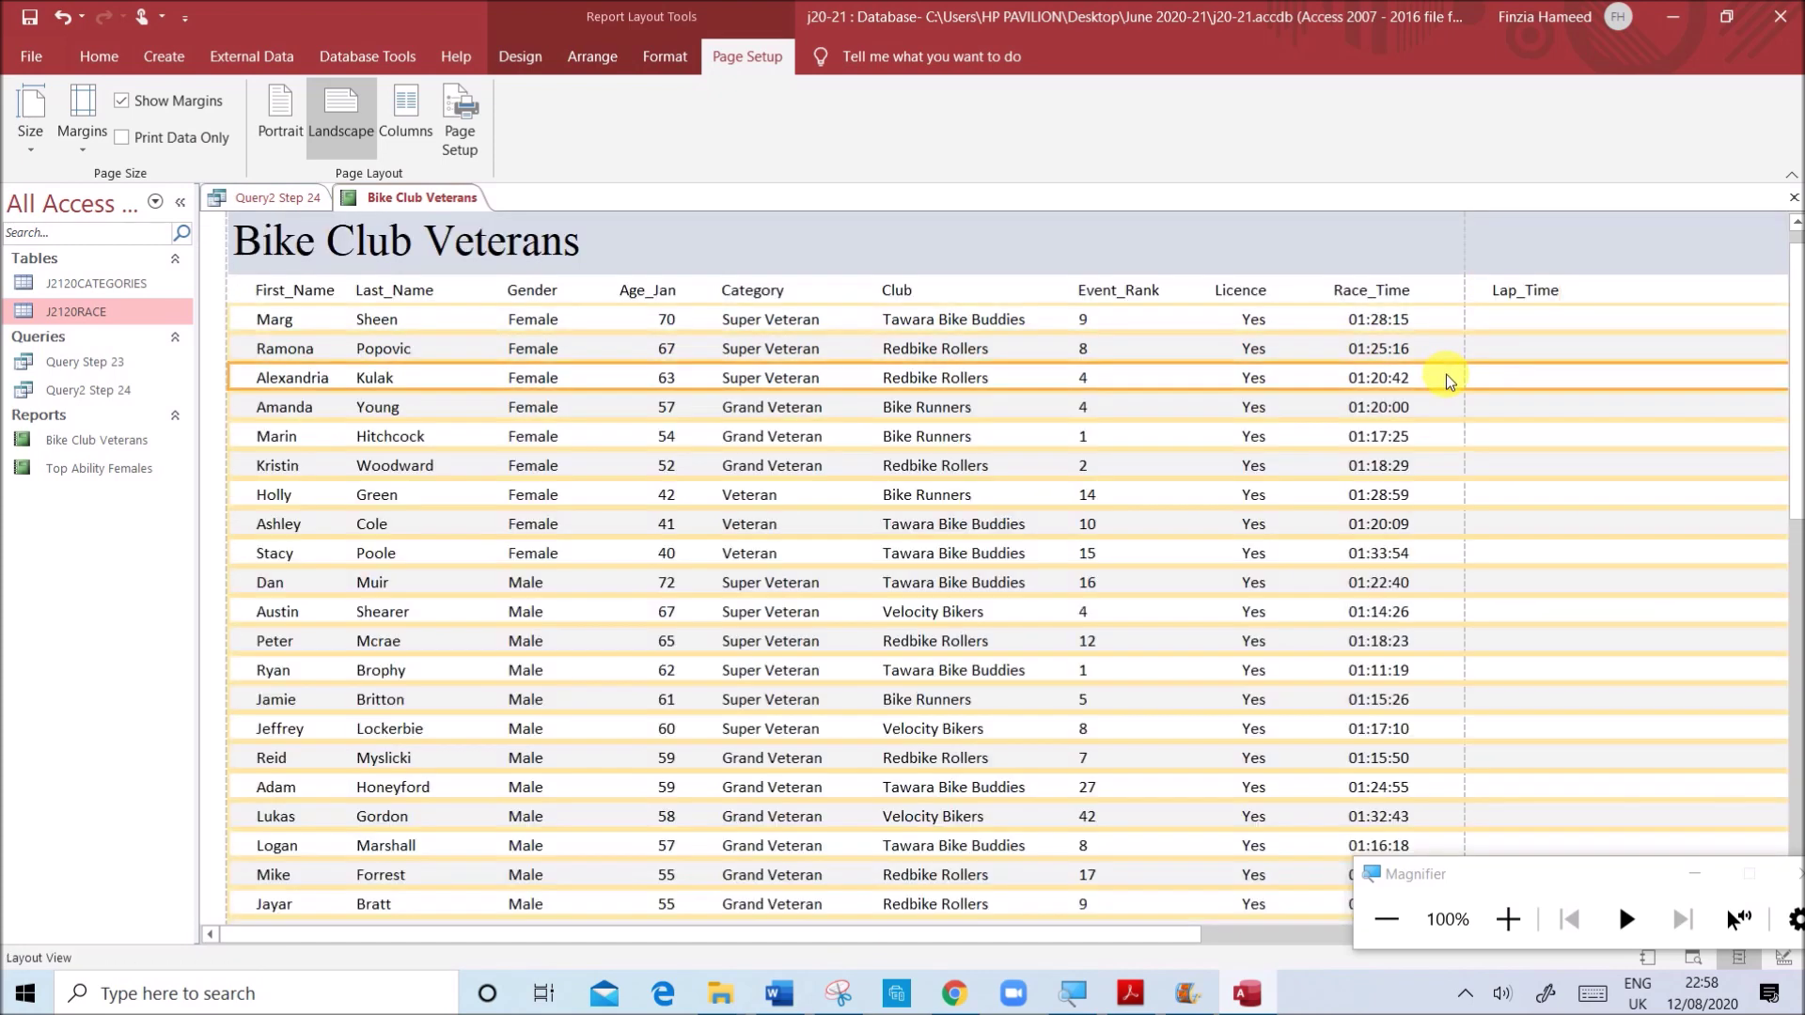
click(1399, 386)
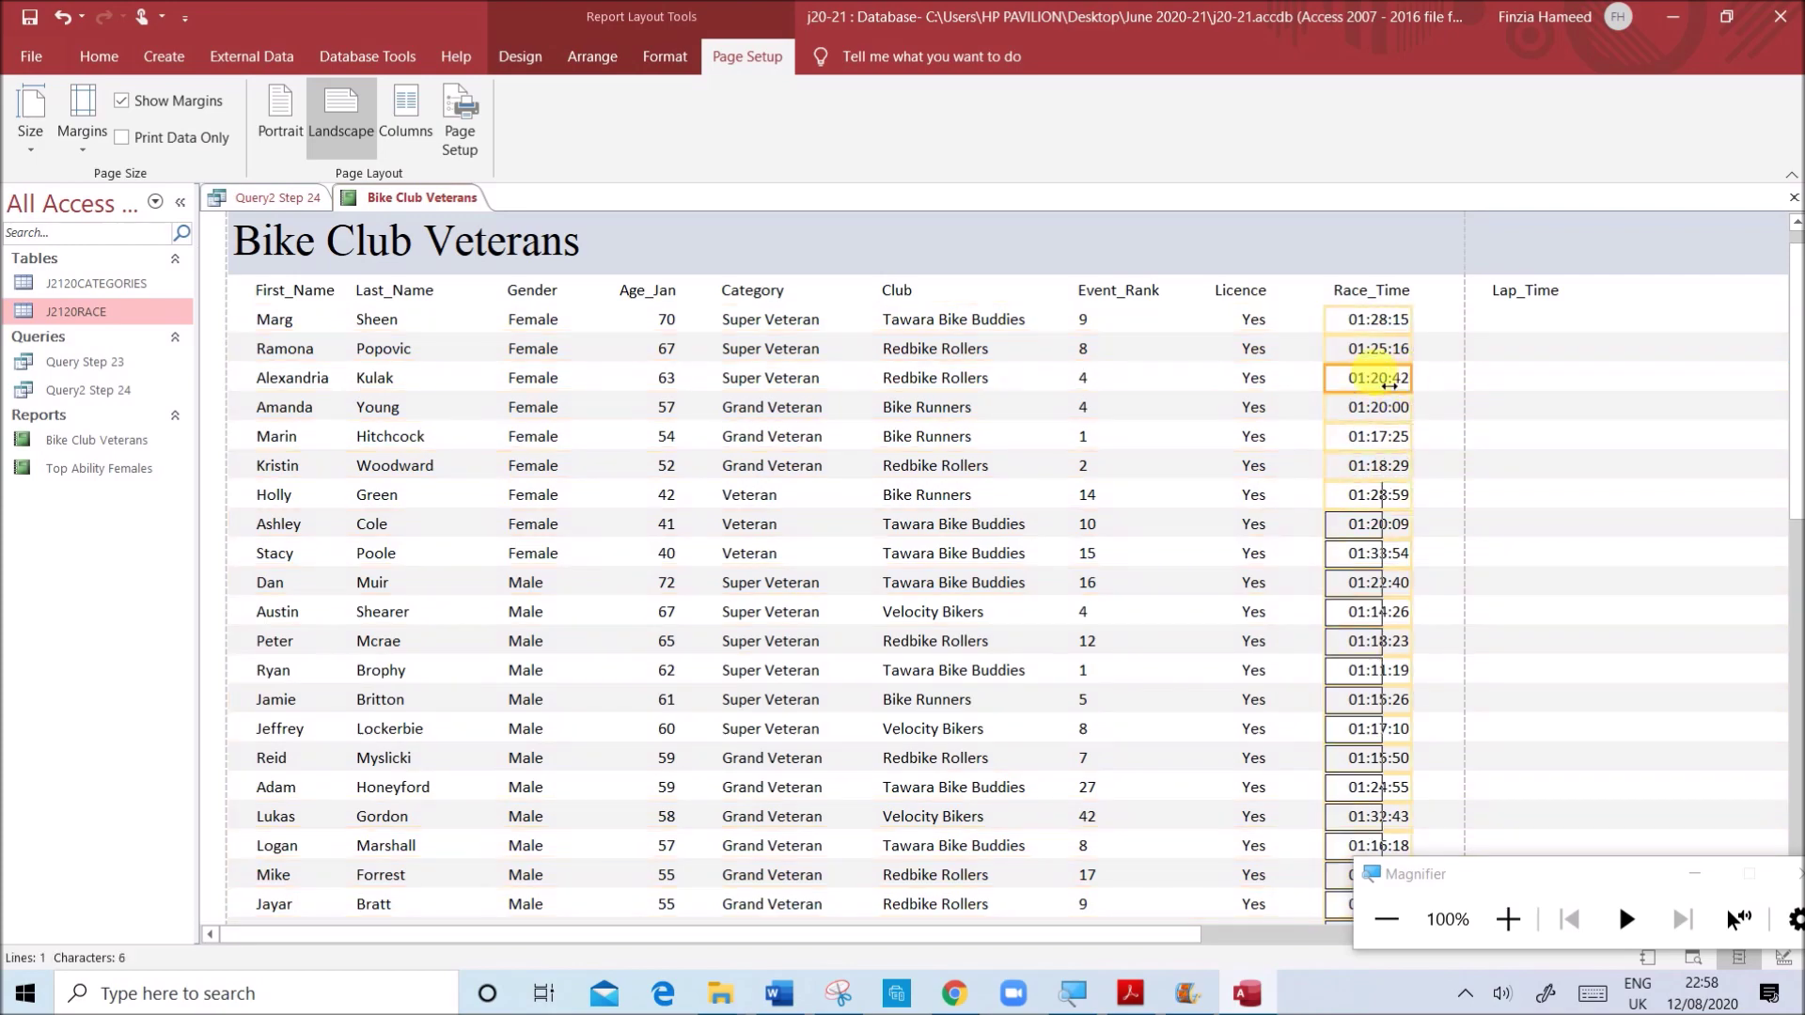
drag(1415, 387, 1374, 389)
click(1421, 398)
click(1573, 326)
scroll(1739, 545, down, 3)
scroll(1679, 520, up, 3)
scroll(1589, 484, up, 1)
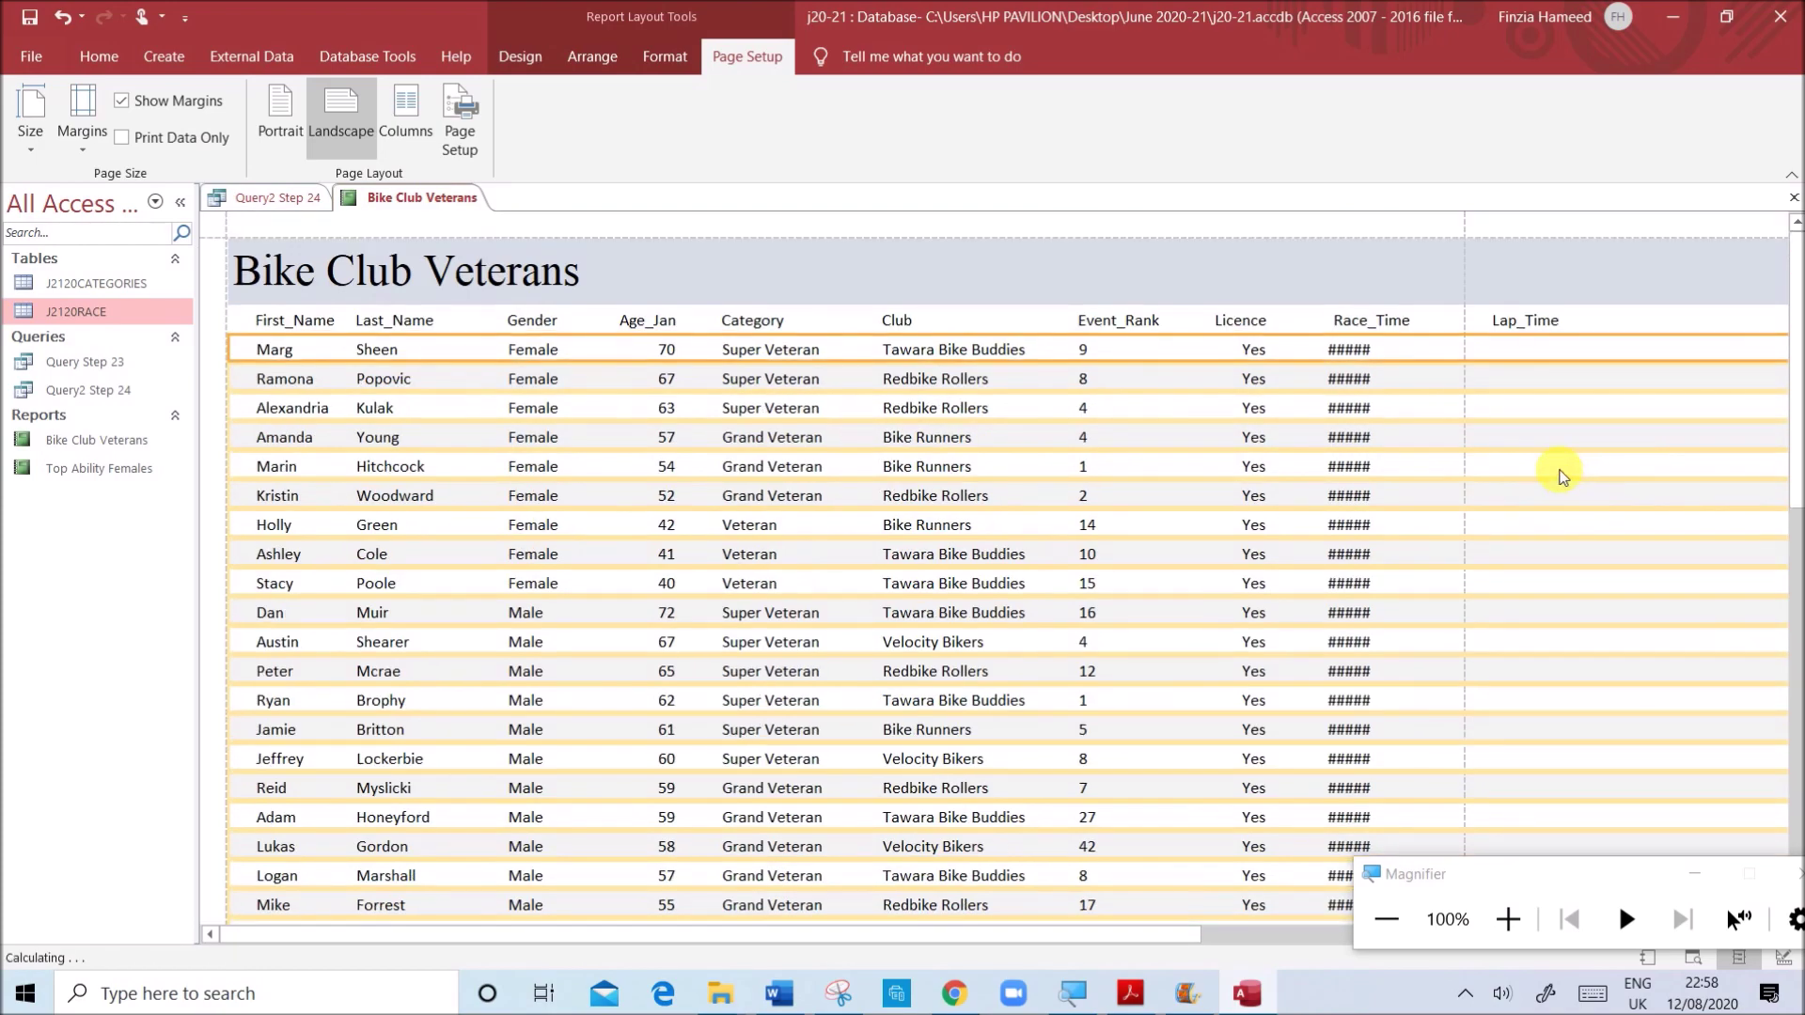
click(1354, 432)
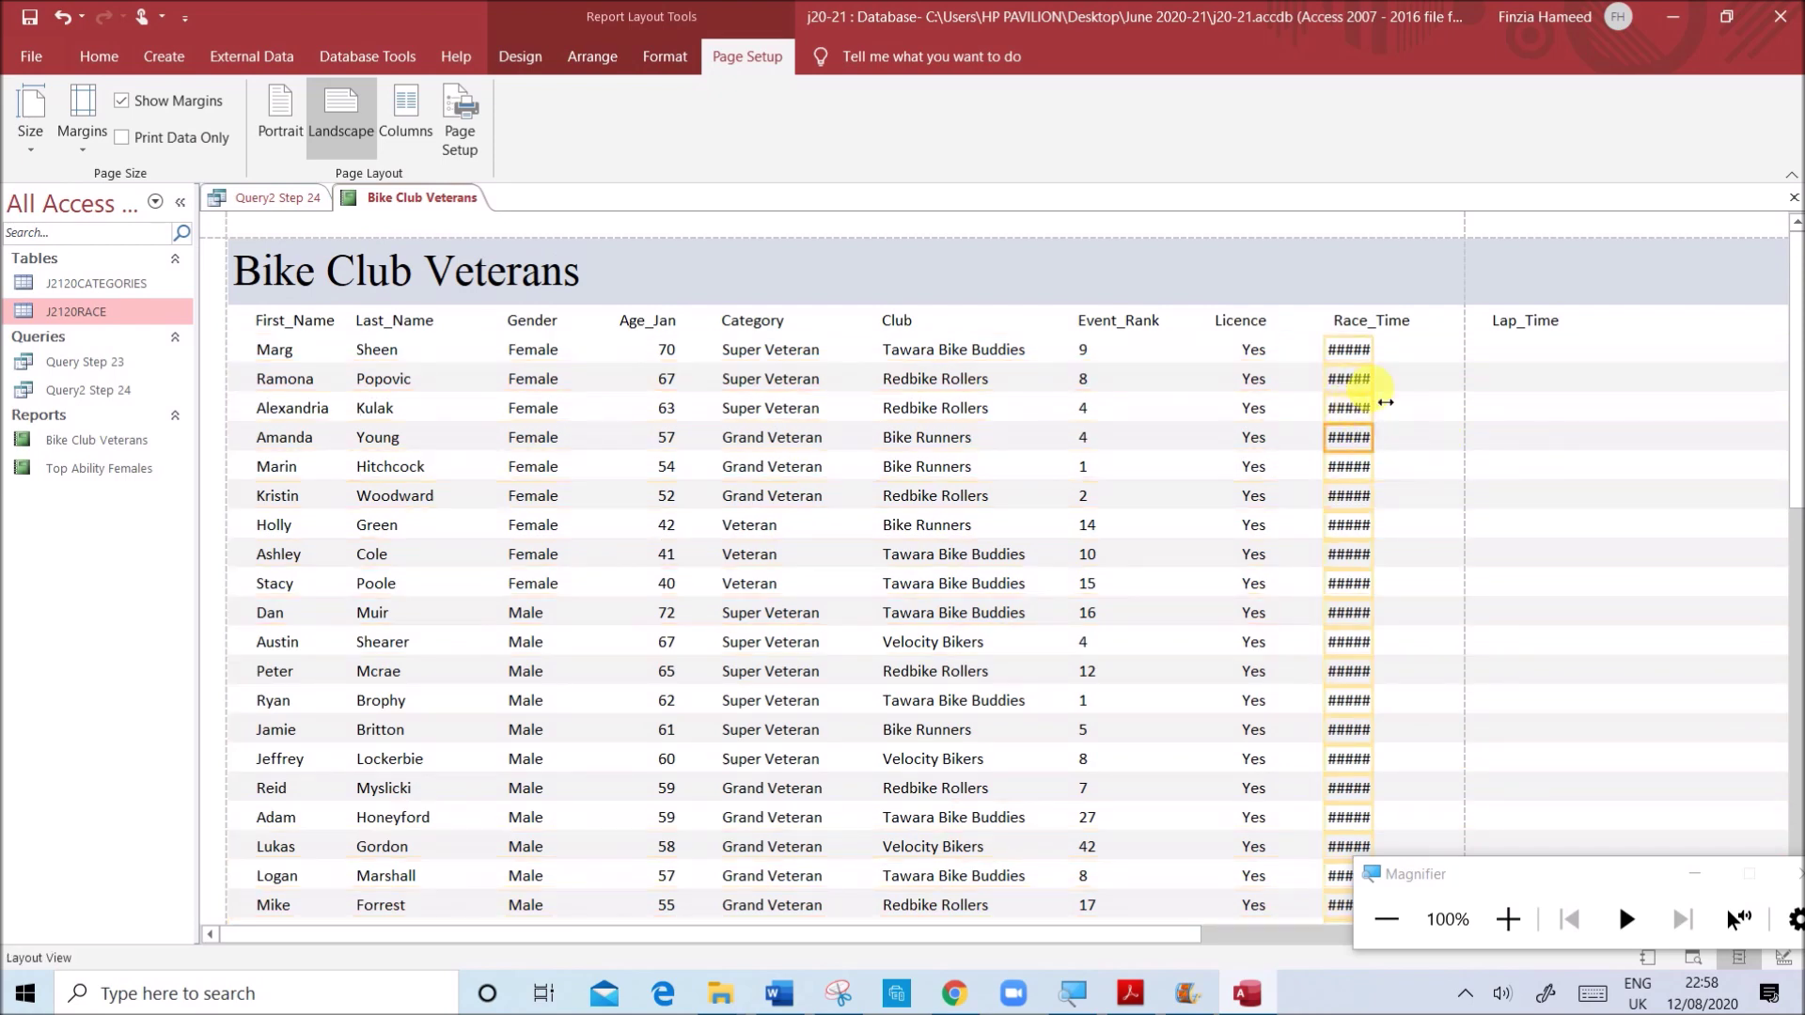
drag(1387, 397, 1416, 402)
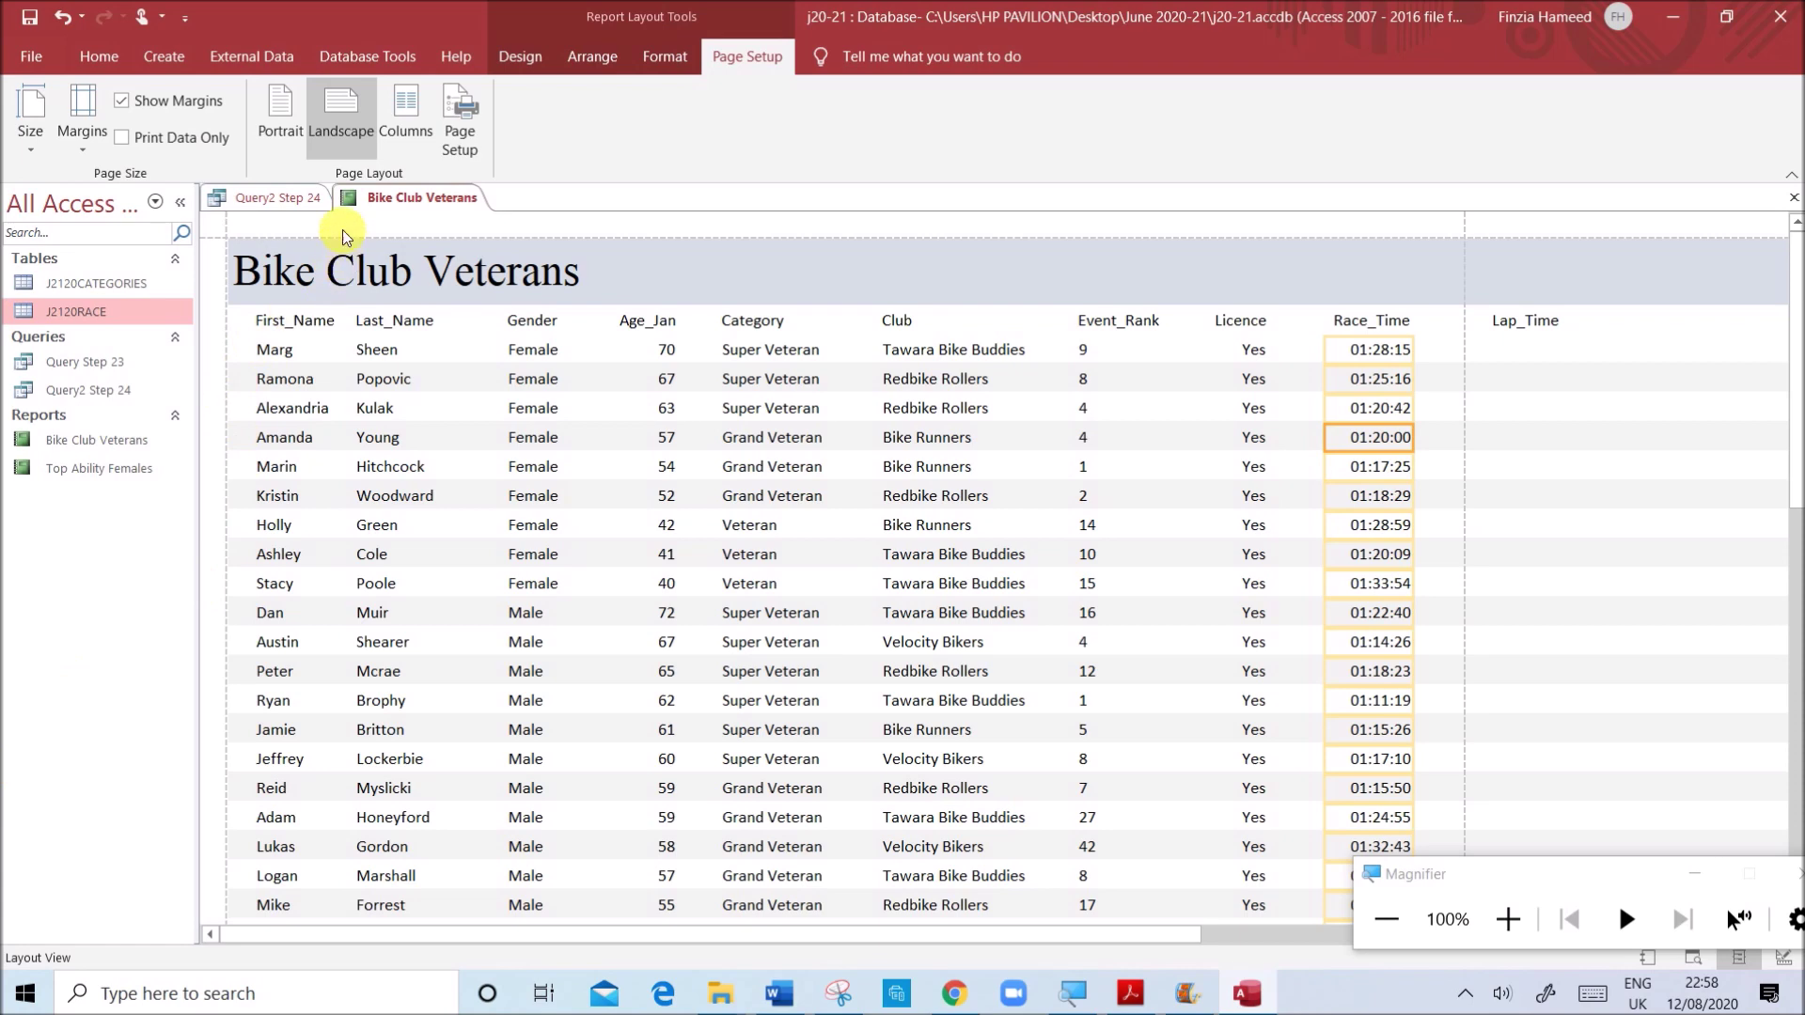
click(276, 196)
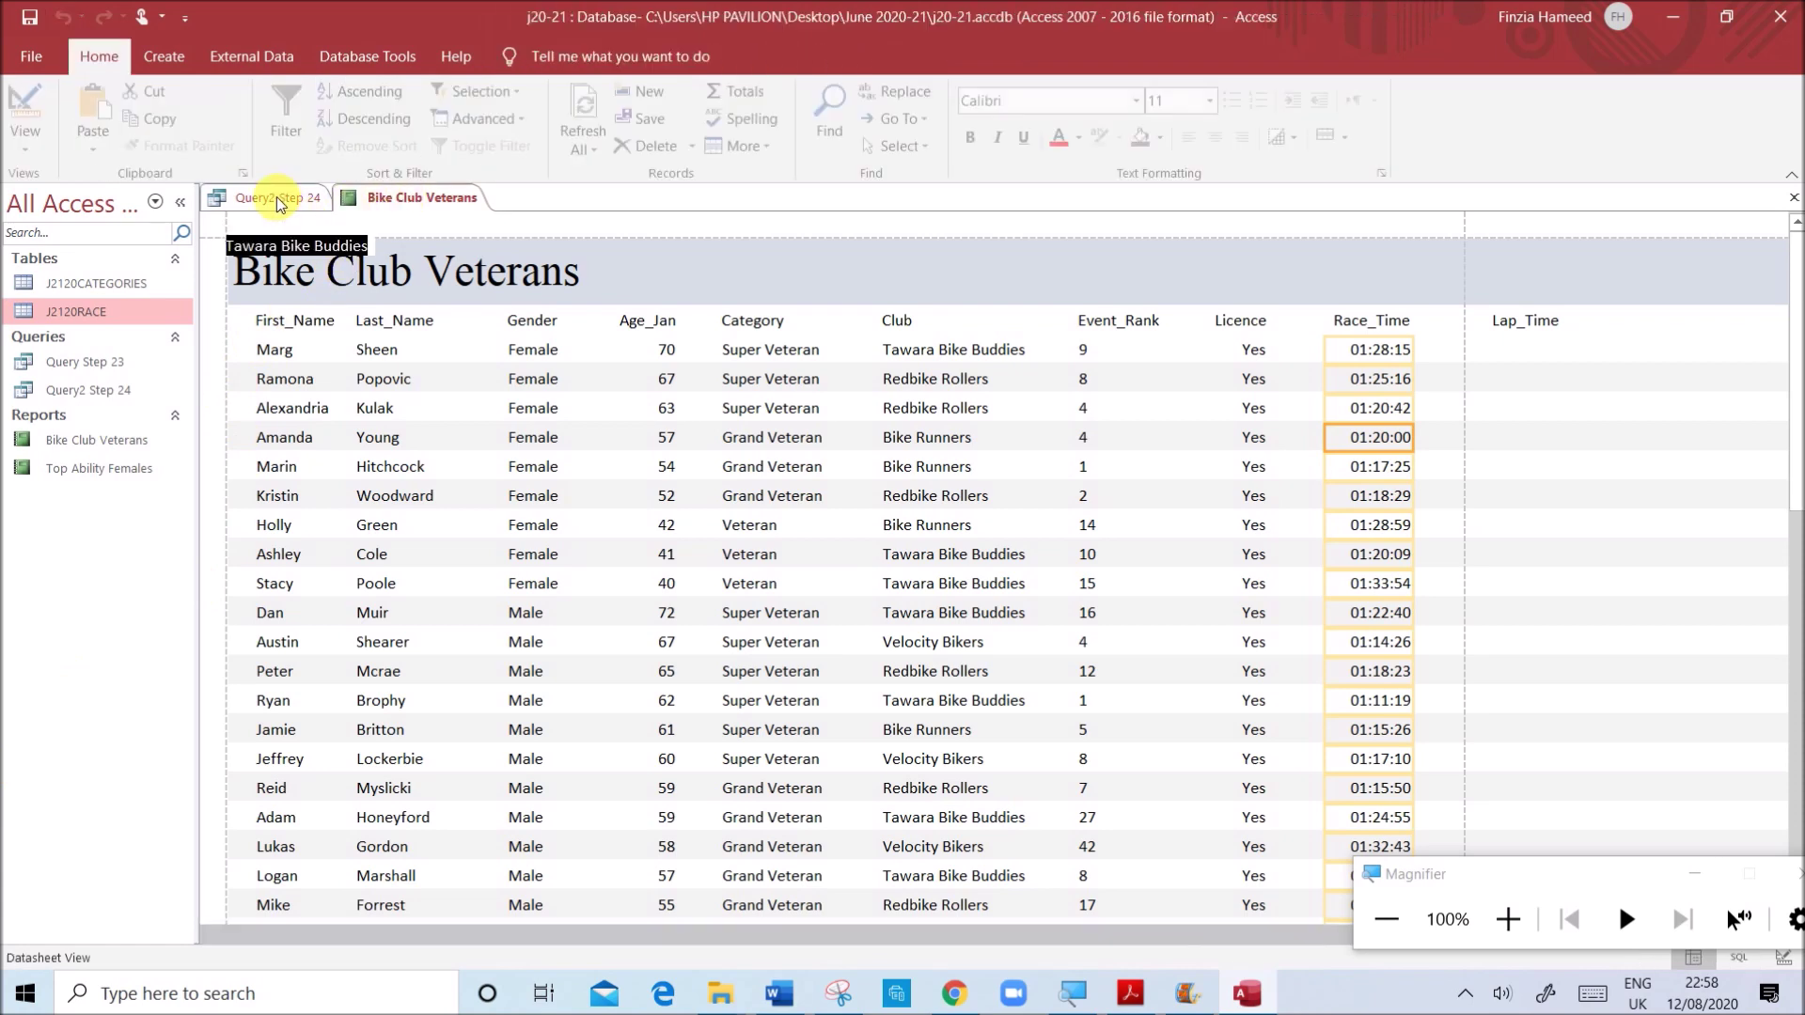
- Open Query2 Step 24 in Design View, then put the Bike Club Veterans report in Design View
right_click(276, 195)
click(337, 307)
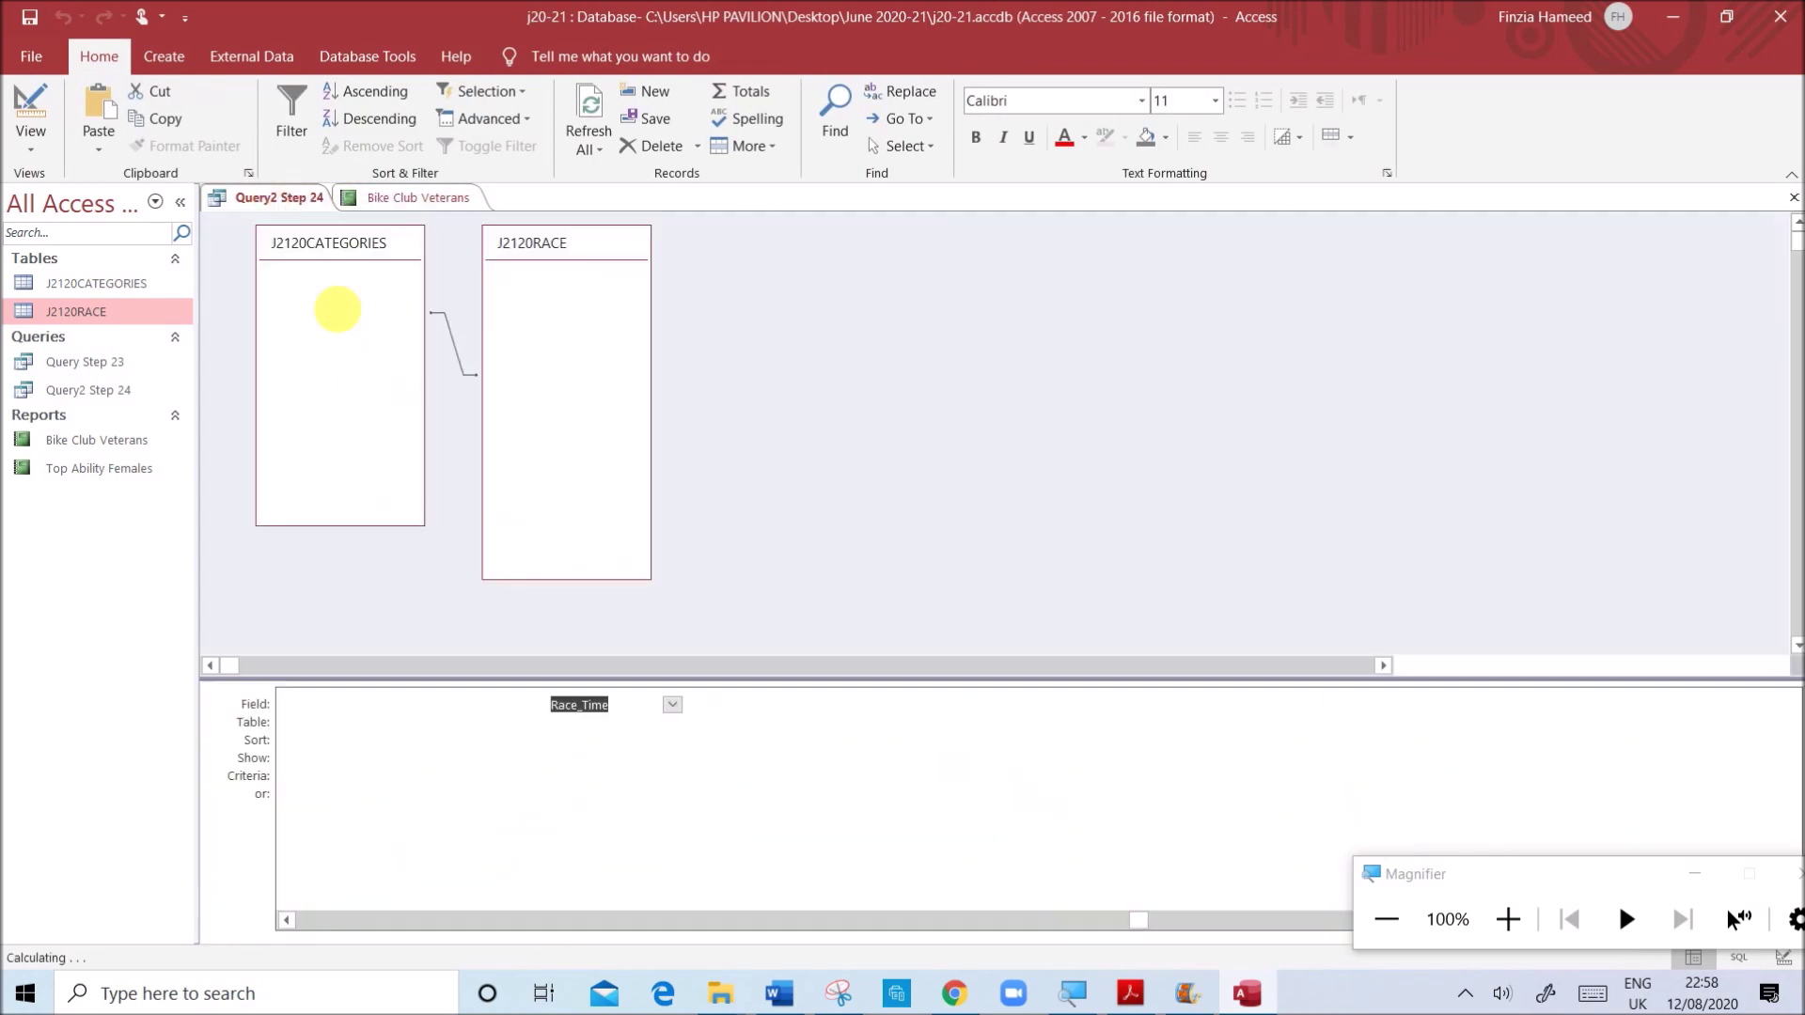
click(420, 196)
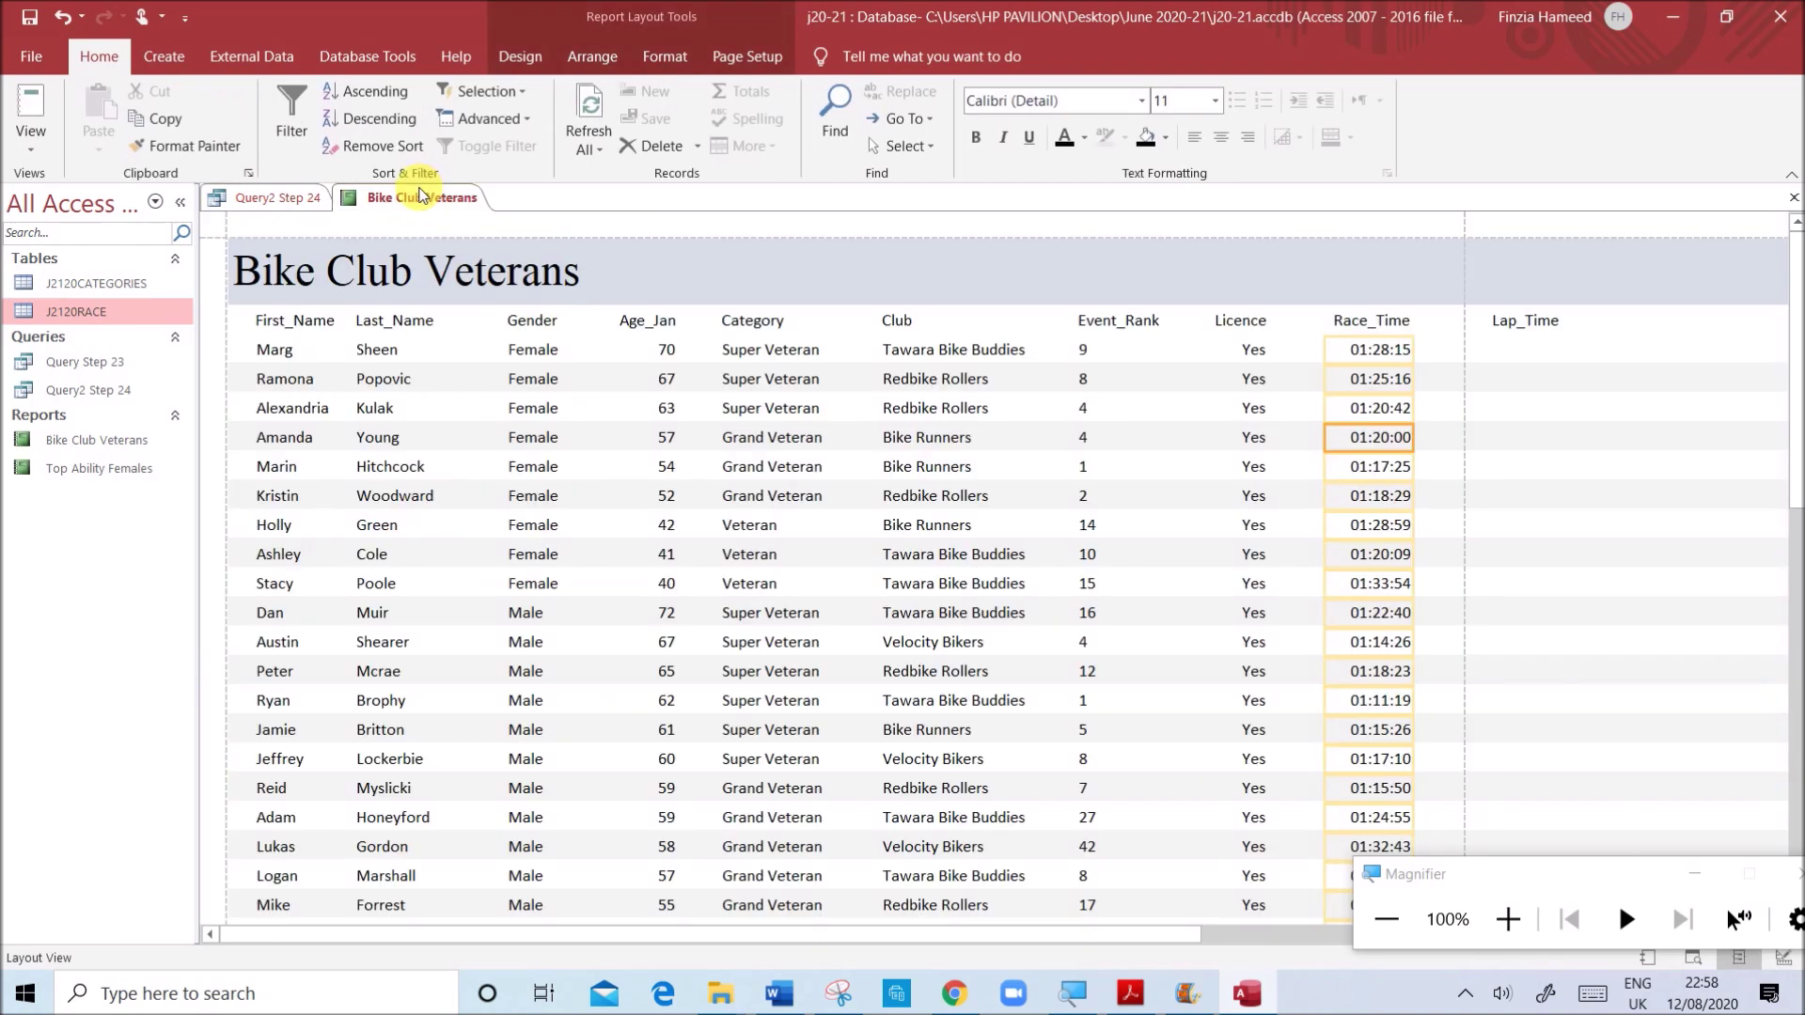
click(302, 197)
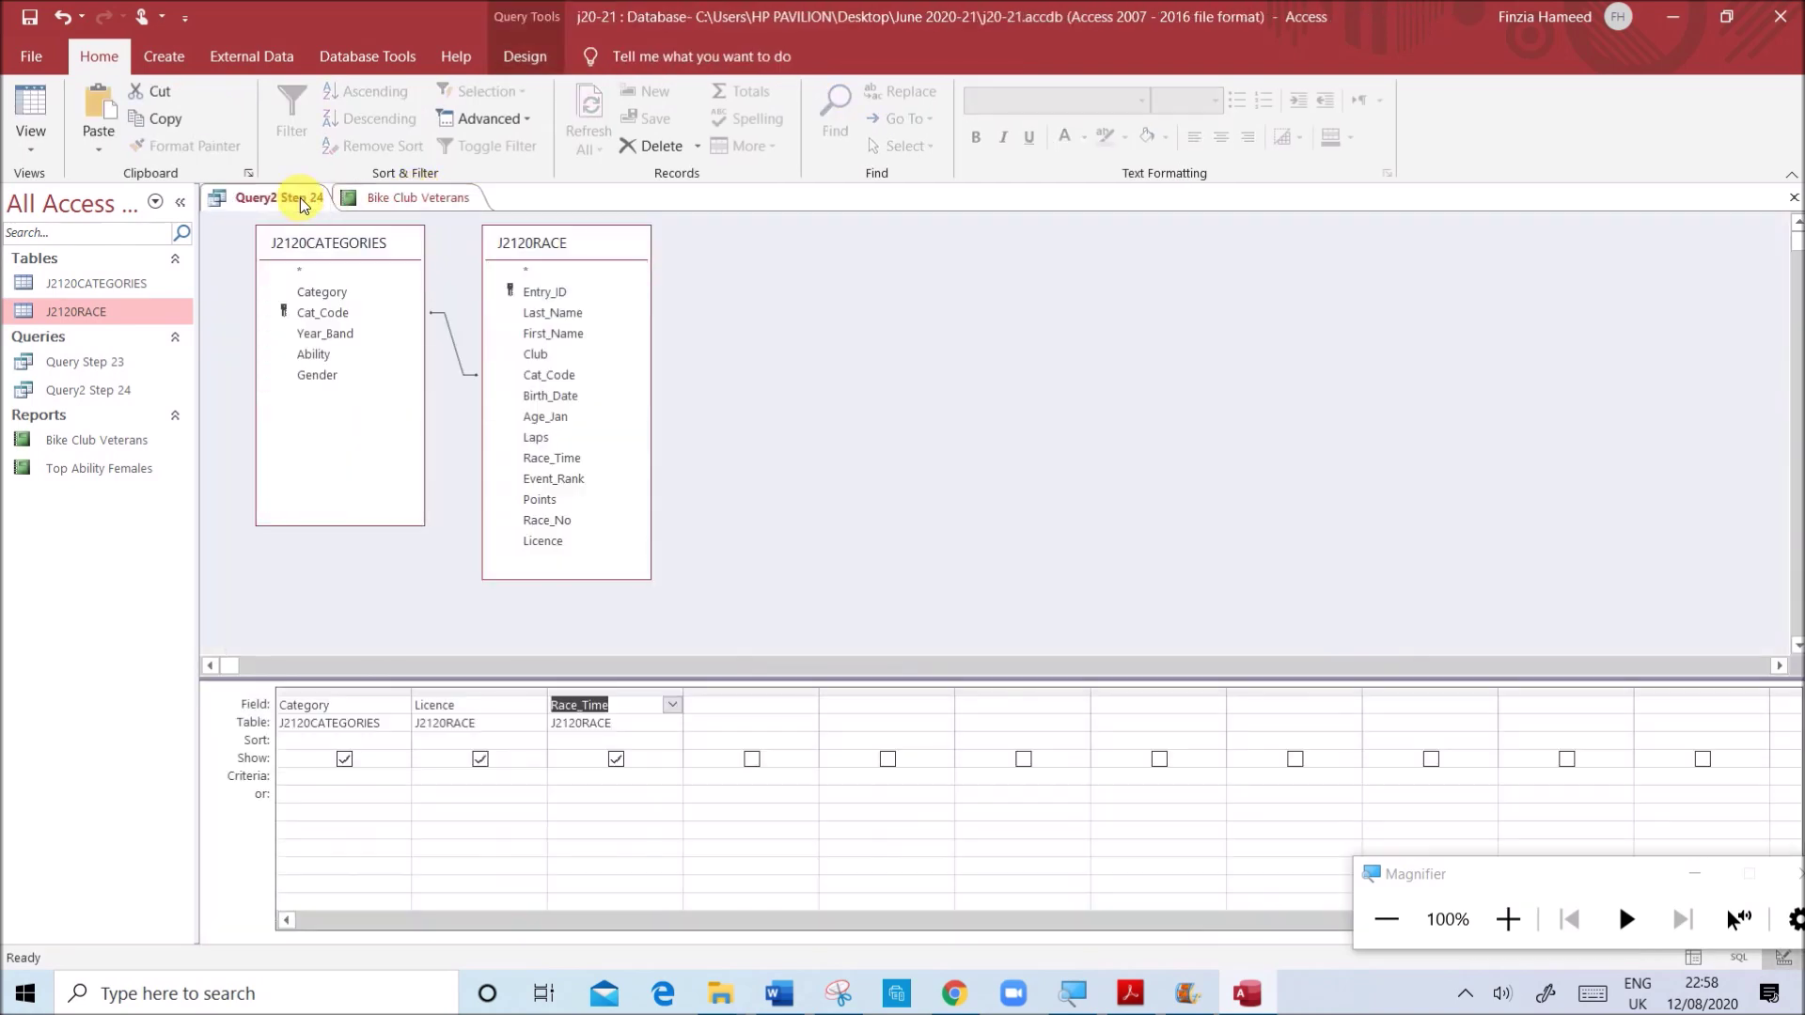
click(402, 198)
right_click(403, 200)
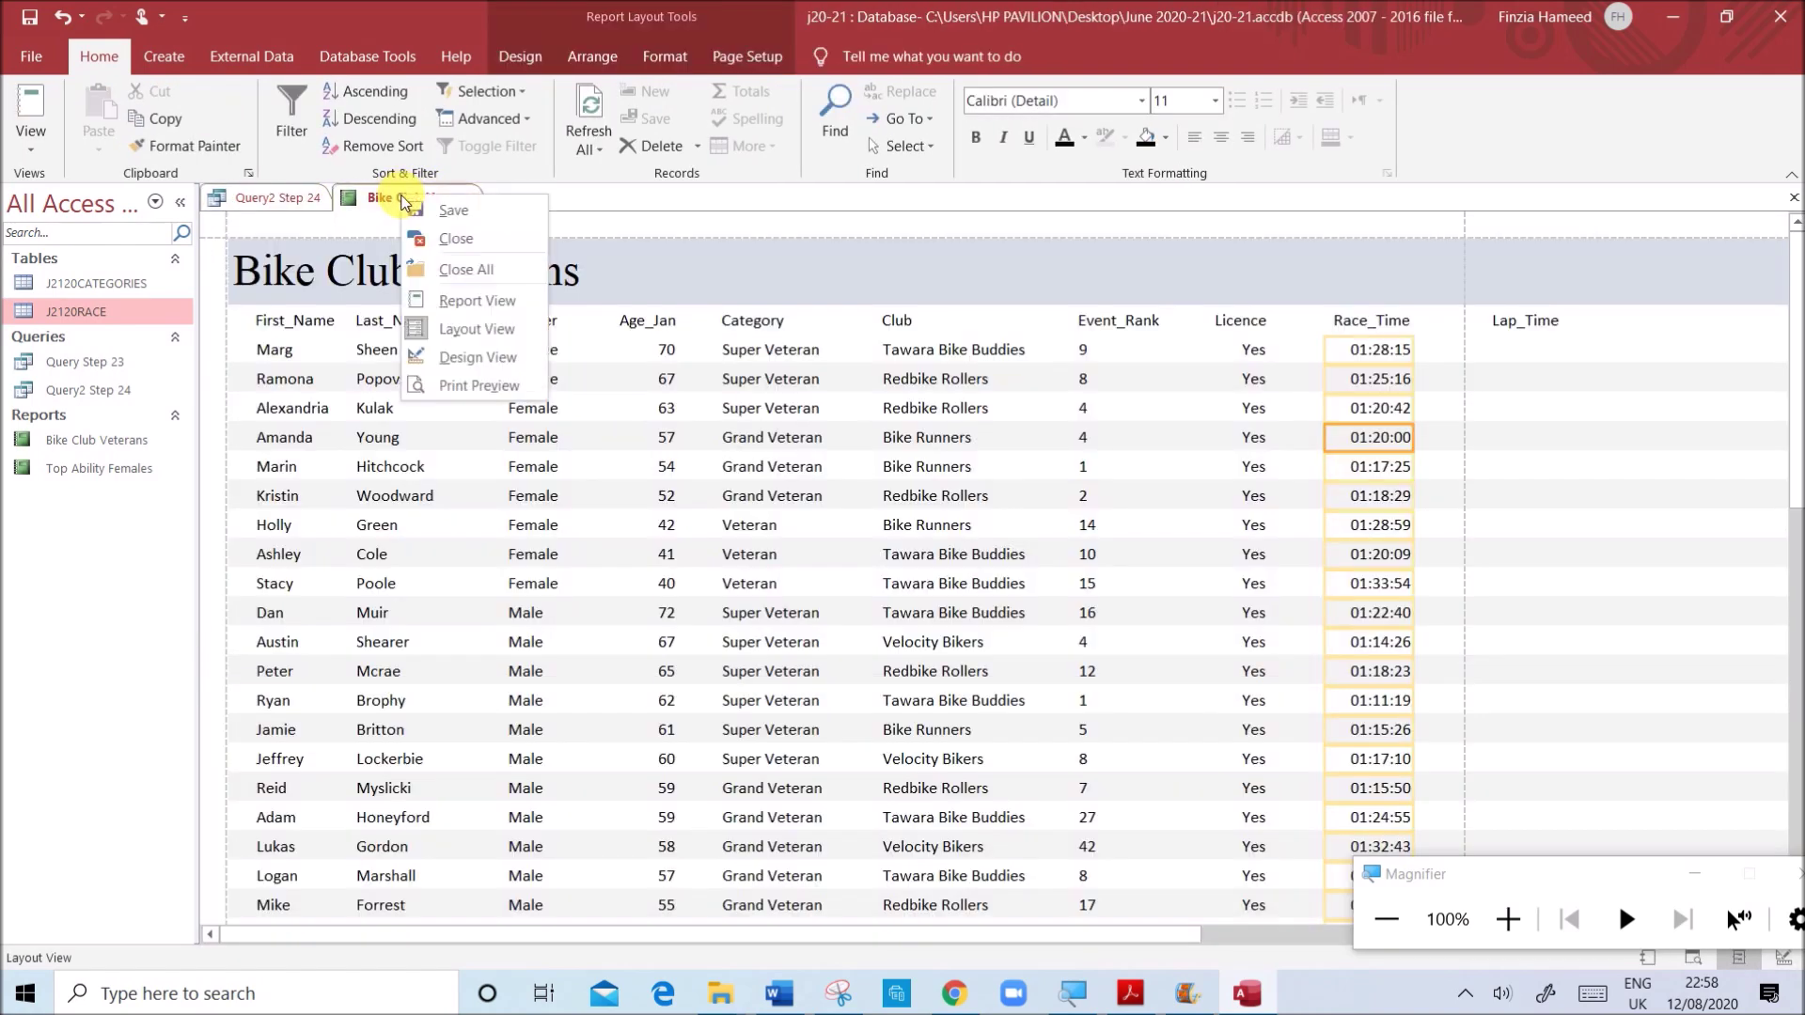
click(459, 362)
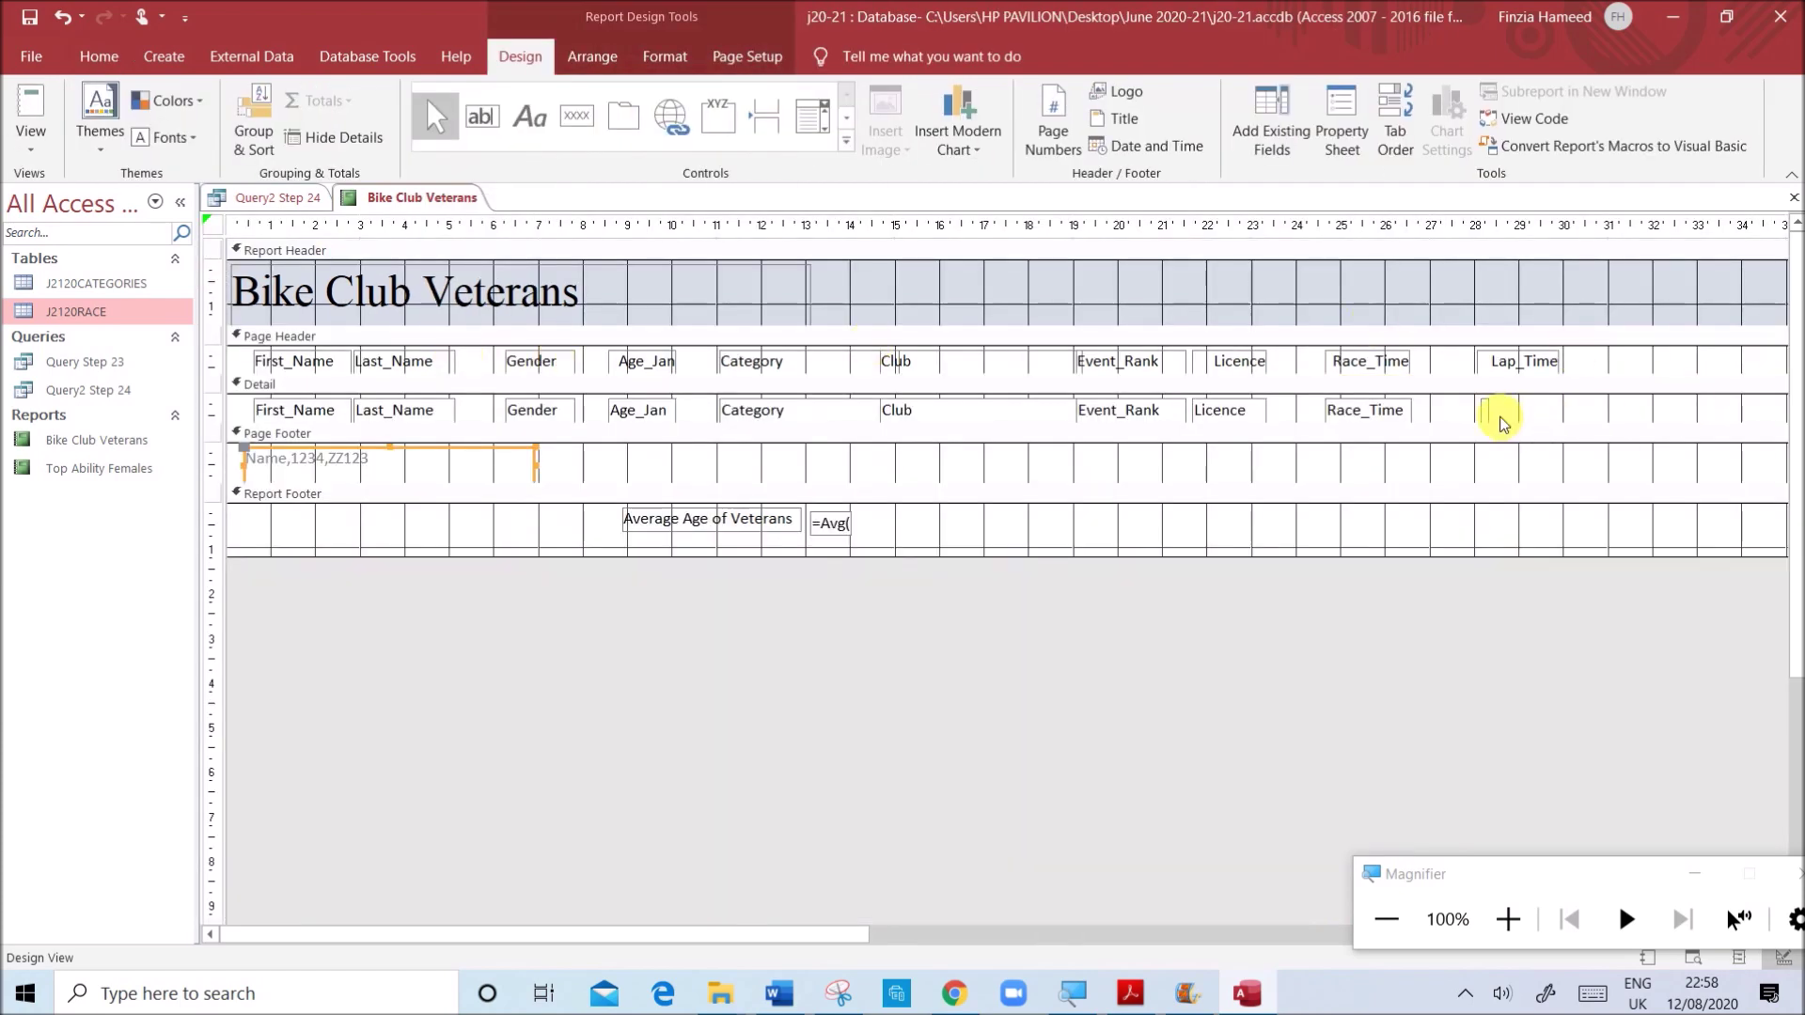
- Widen the Lap_Time field in the Detail section and return to Layout View
click(1487, 416)
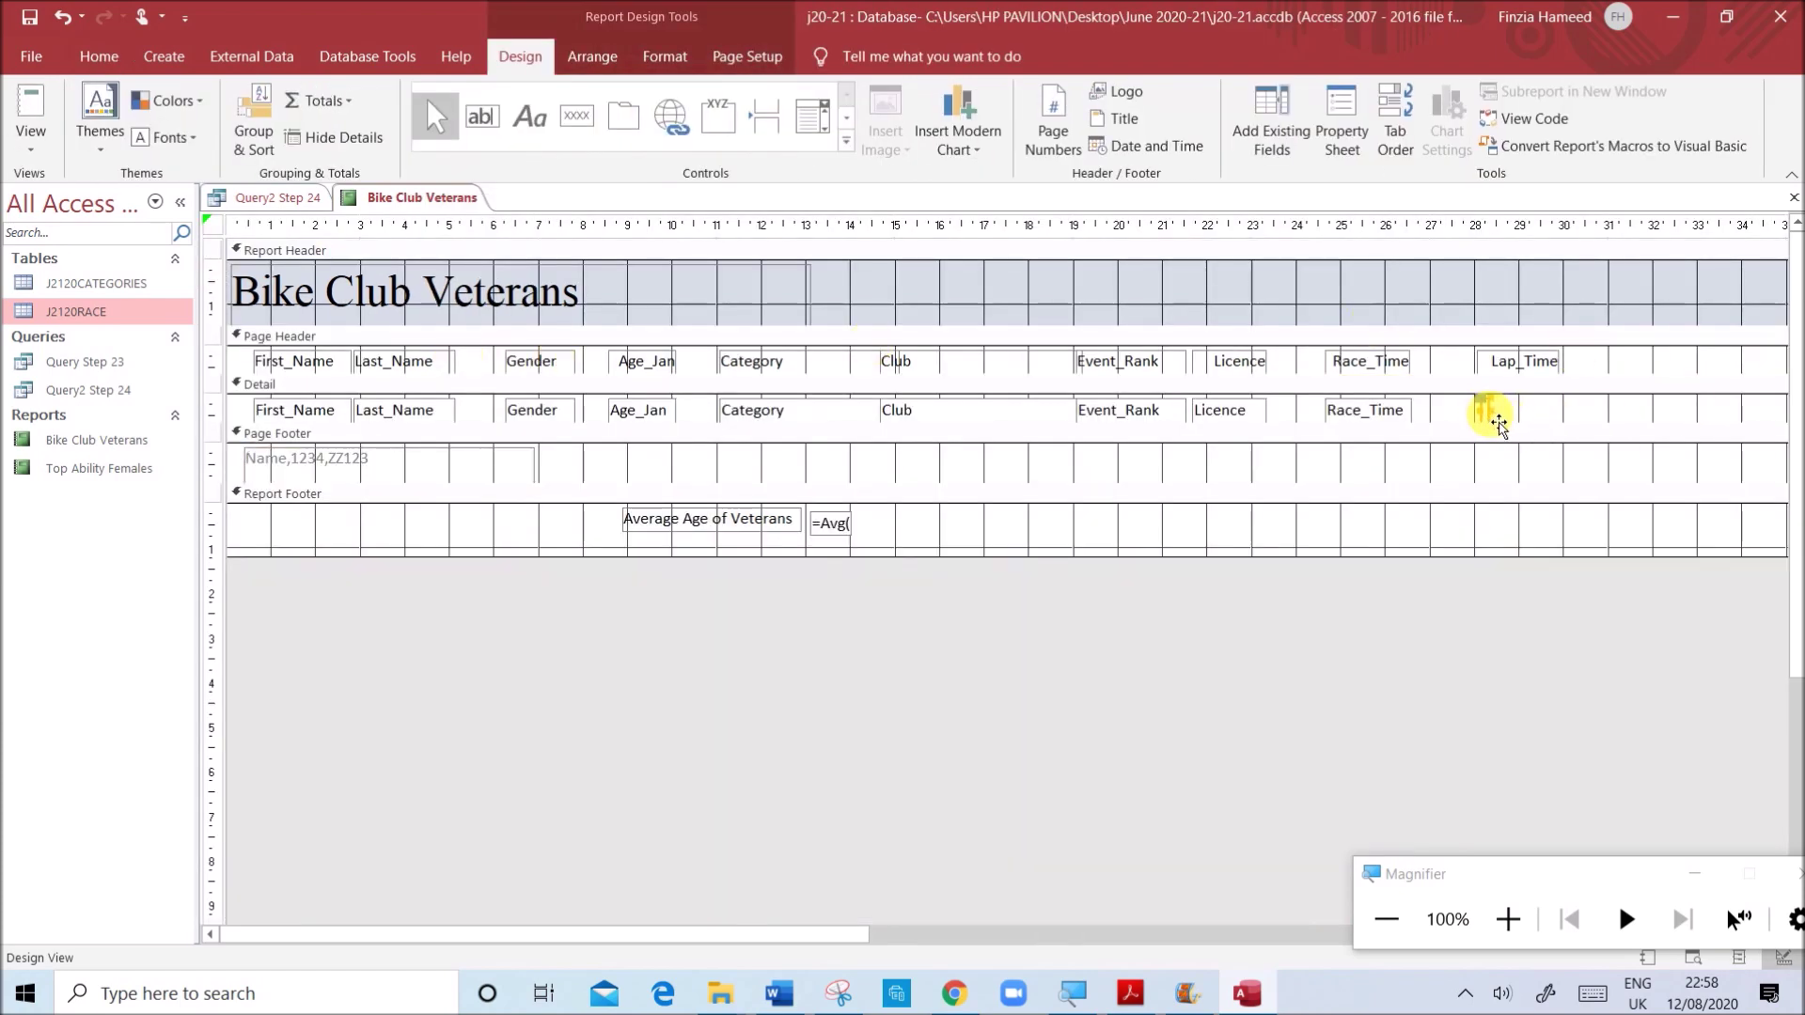
drag(1512, 427, 1532, 422)
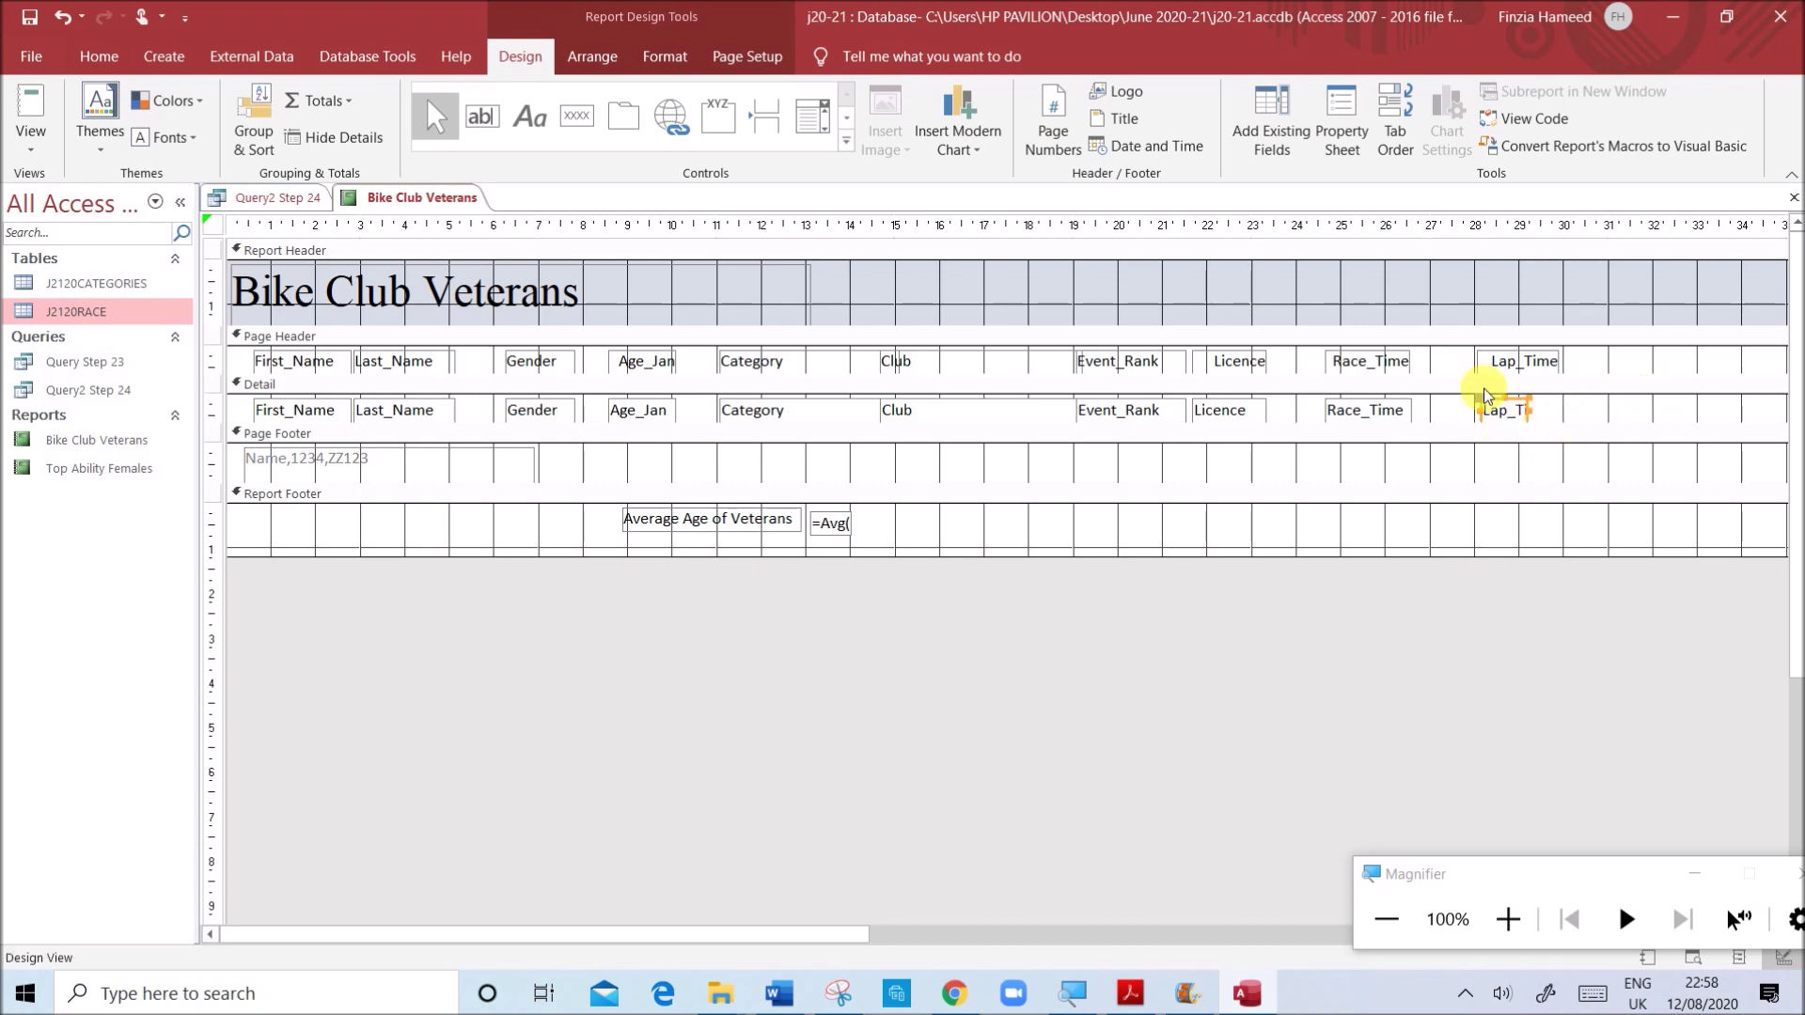
right_click(428, 198)
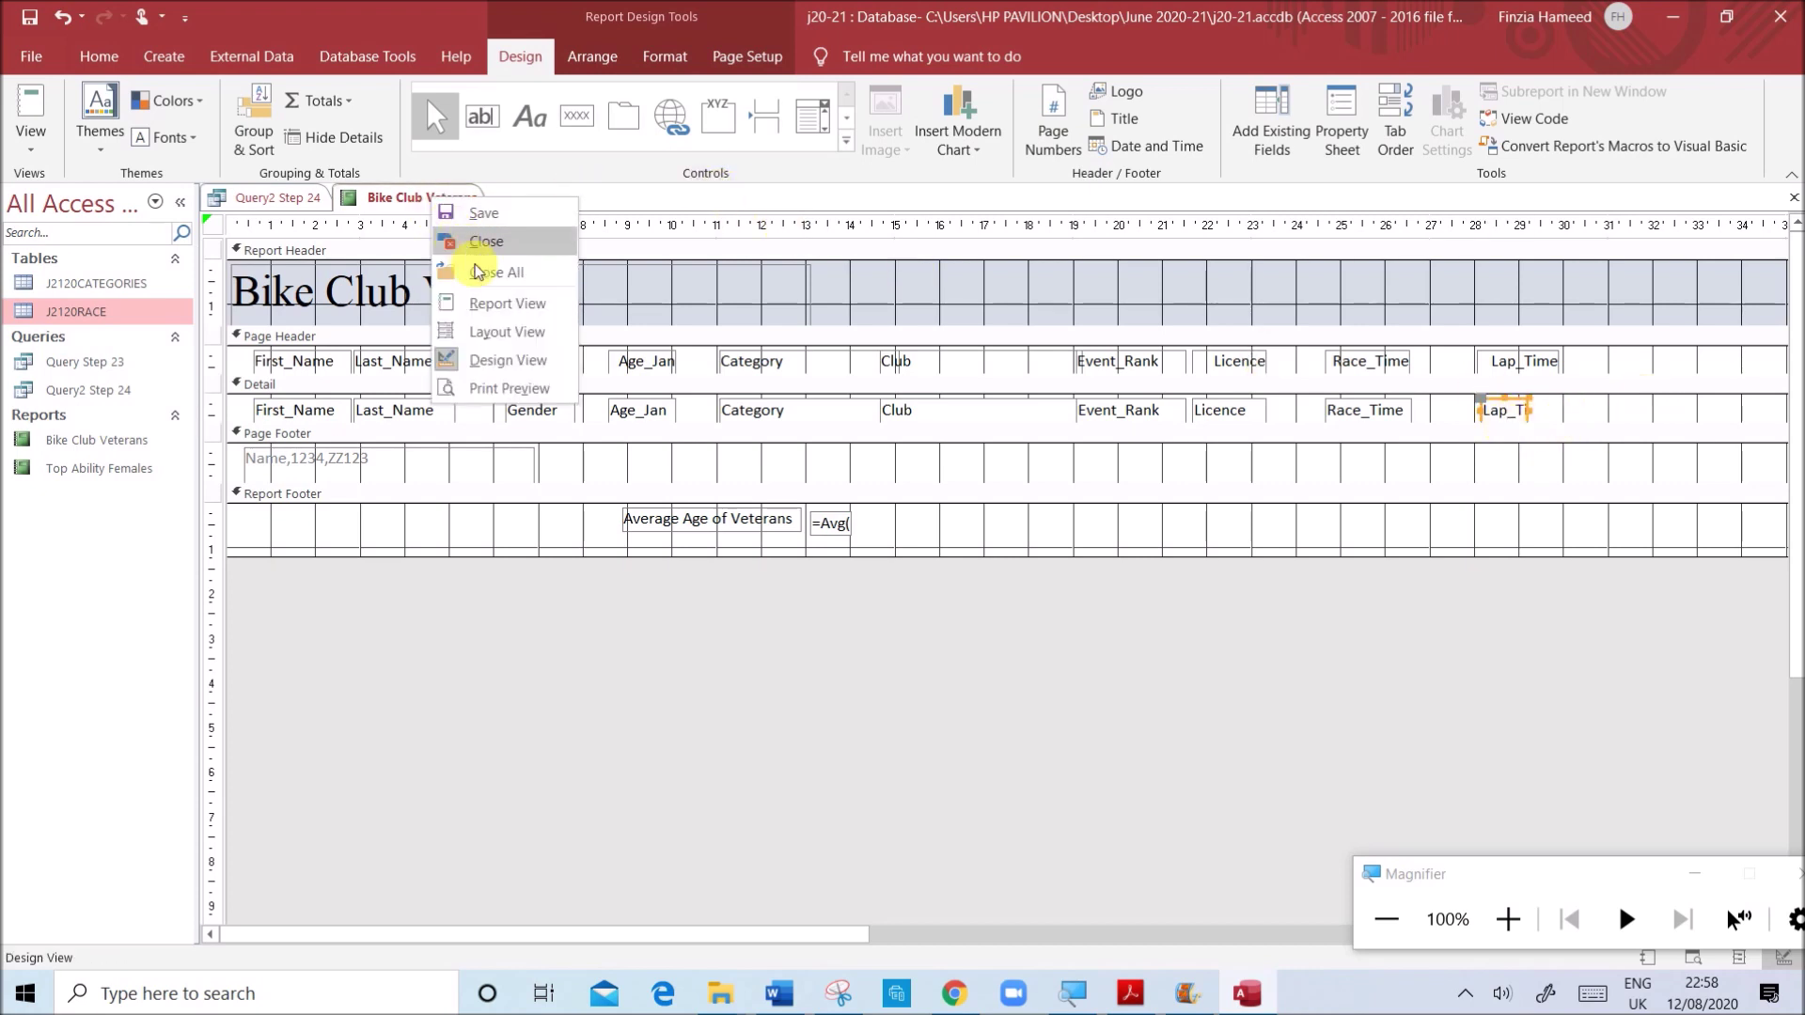
click(497, 335)
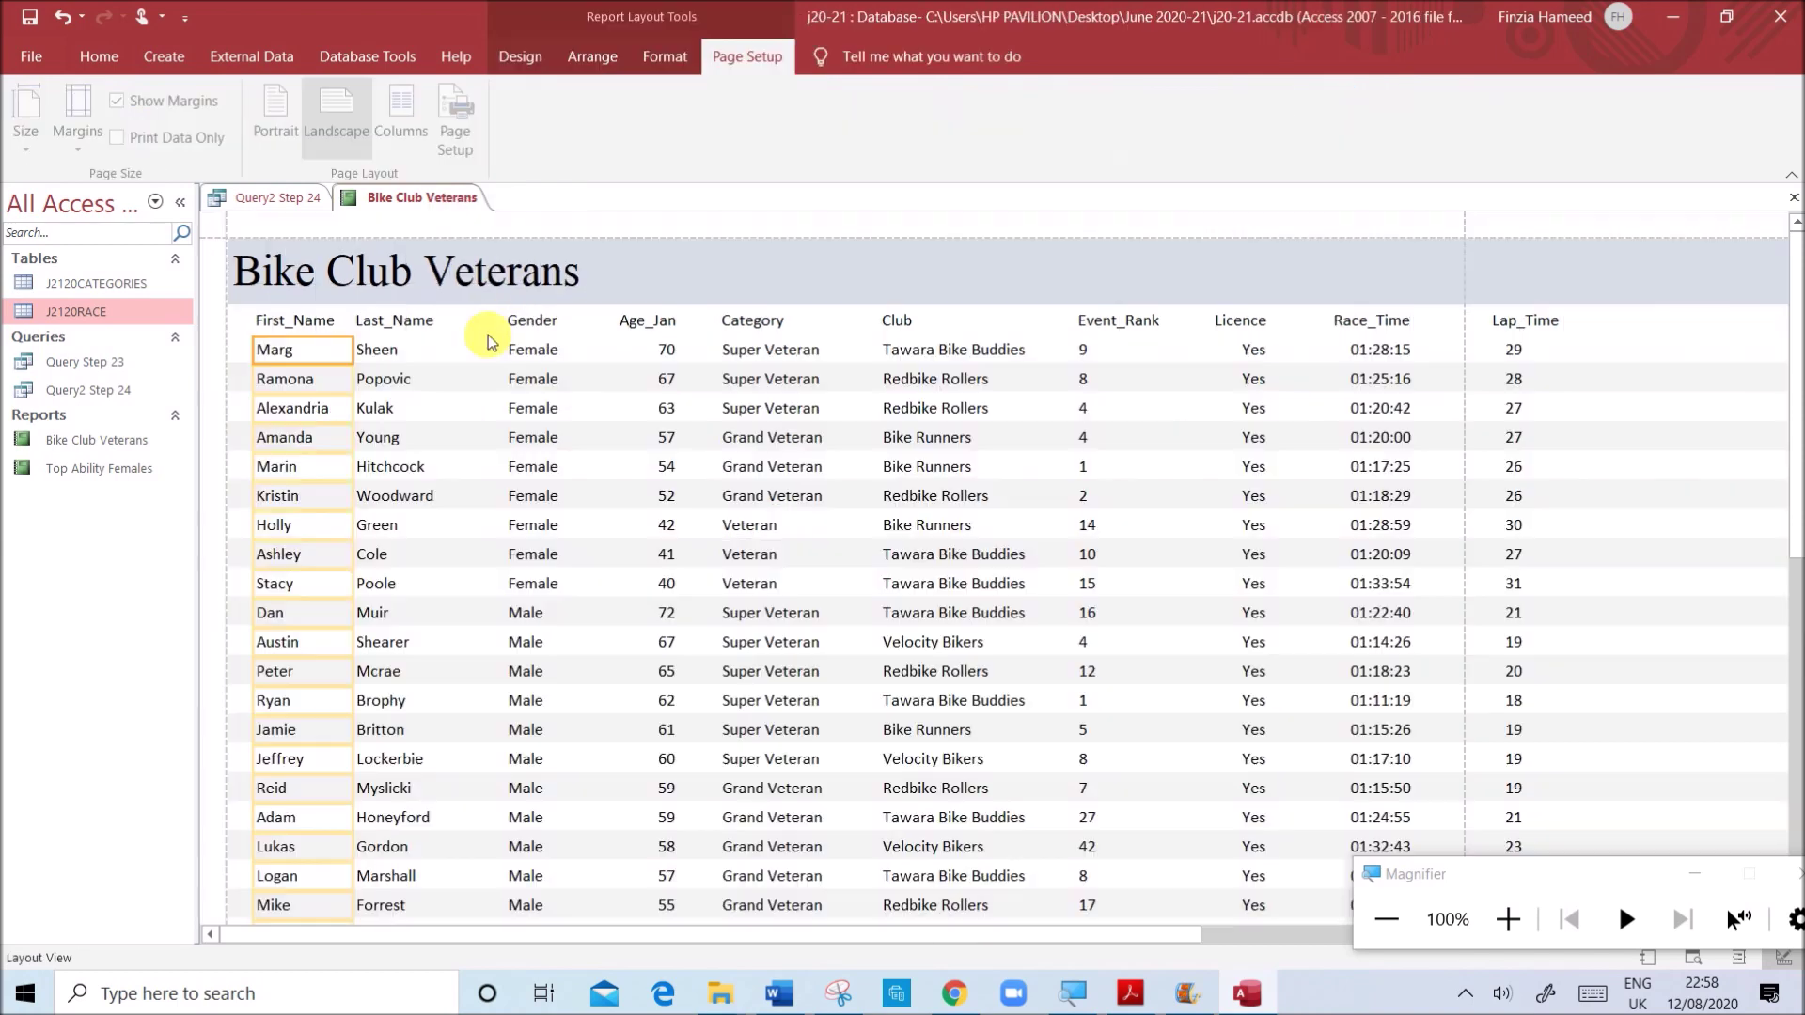
- Move the Licence column beside Event_Rank and Race_Time beside Licence
click(1238, 321)
ctrl+click(1232, 346)
drag(1253, 324, 1213, 338)
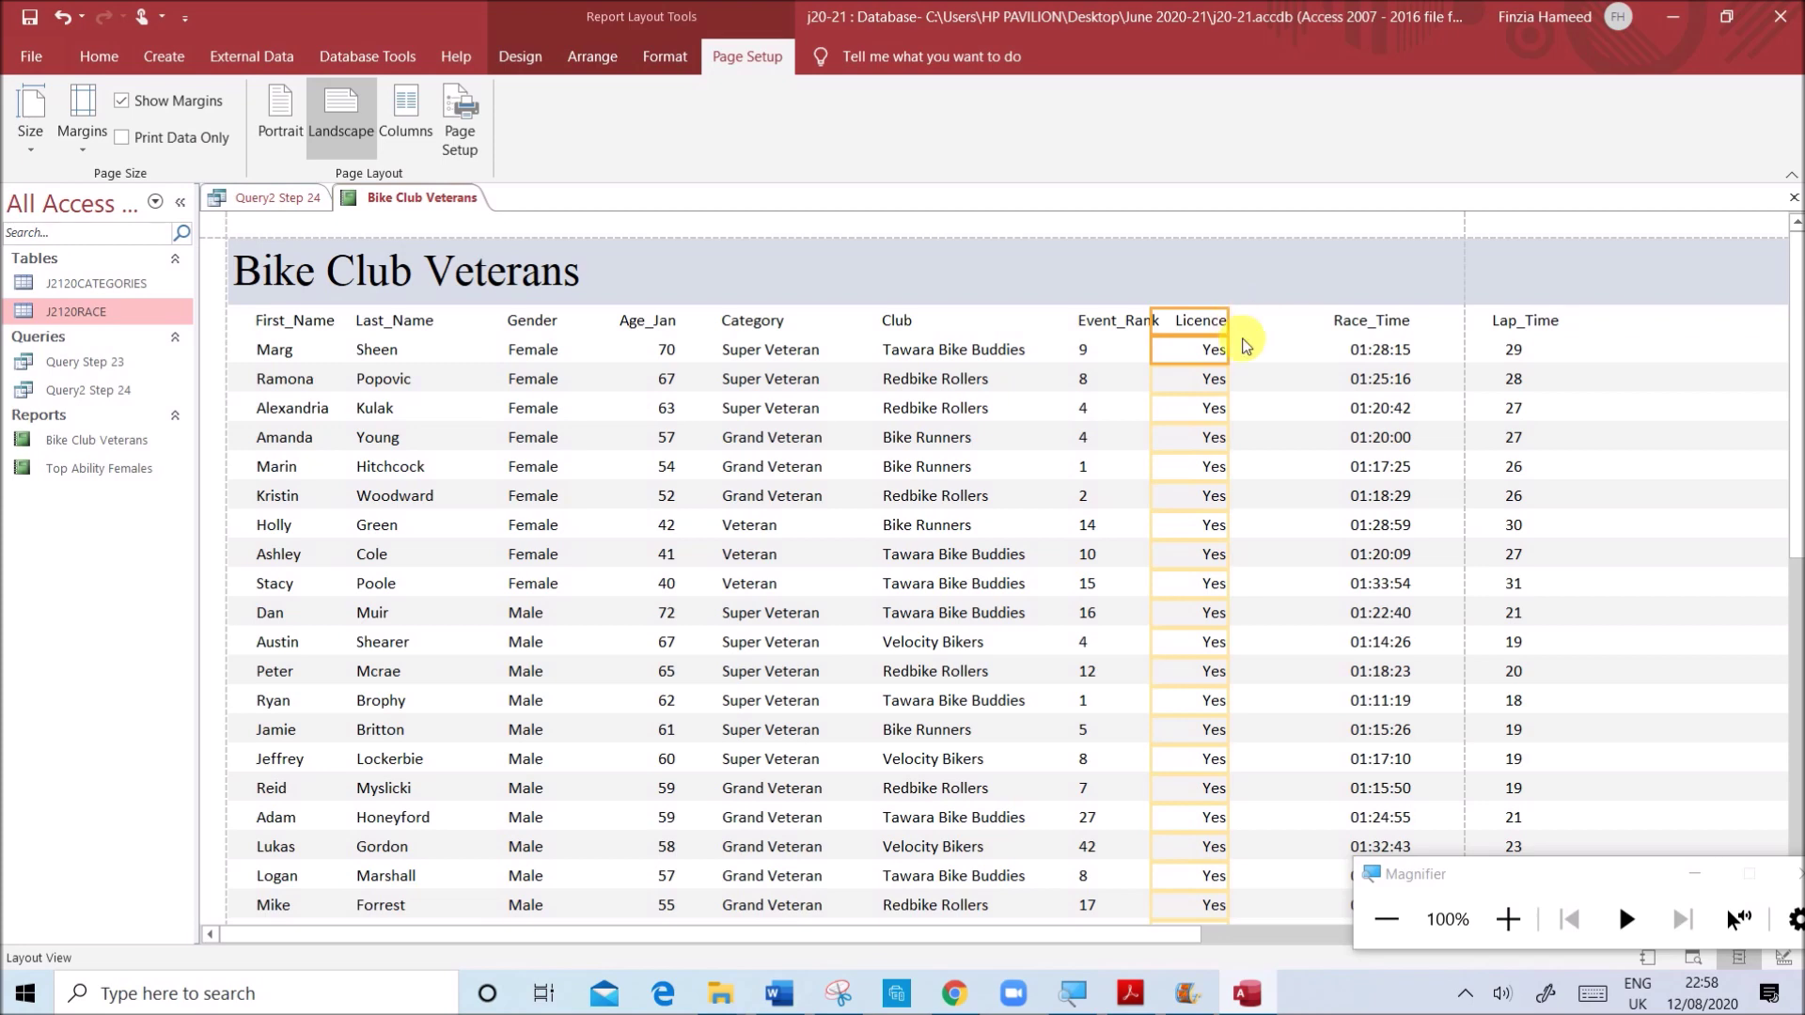
drag(1241, 339, 1182, 328)
click(1350, 329)
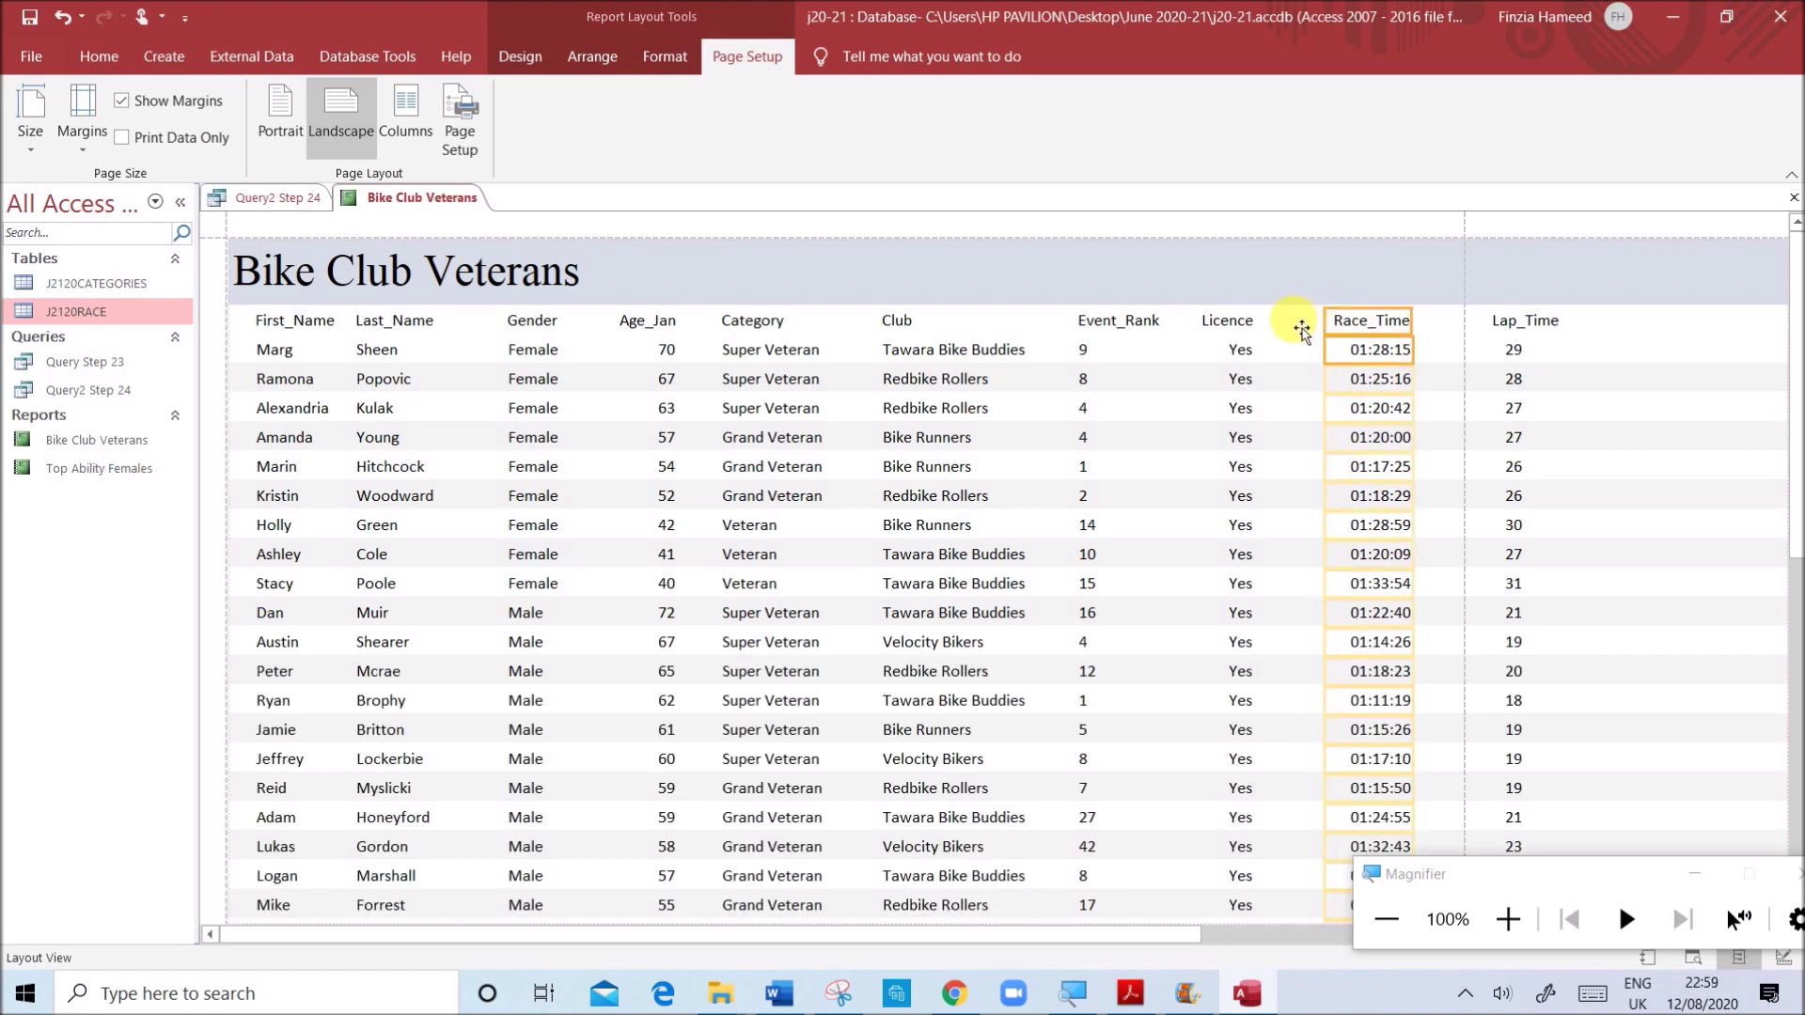
drag(1302, 331, 1252, 331)
- Move the Lap_Time column beside Race_Time and pull the report's right edge in after it
click(1522, 325)
click(1524, 333)
click(1523, 322)
shift+click(1513, 347)
drag(1521, 334, 1419, 327)
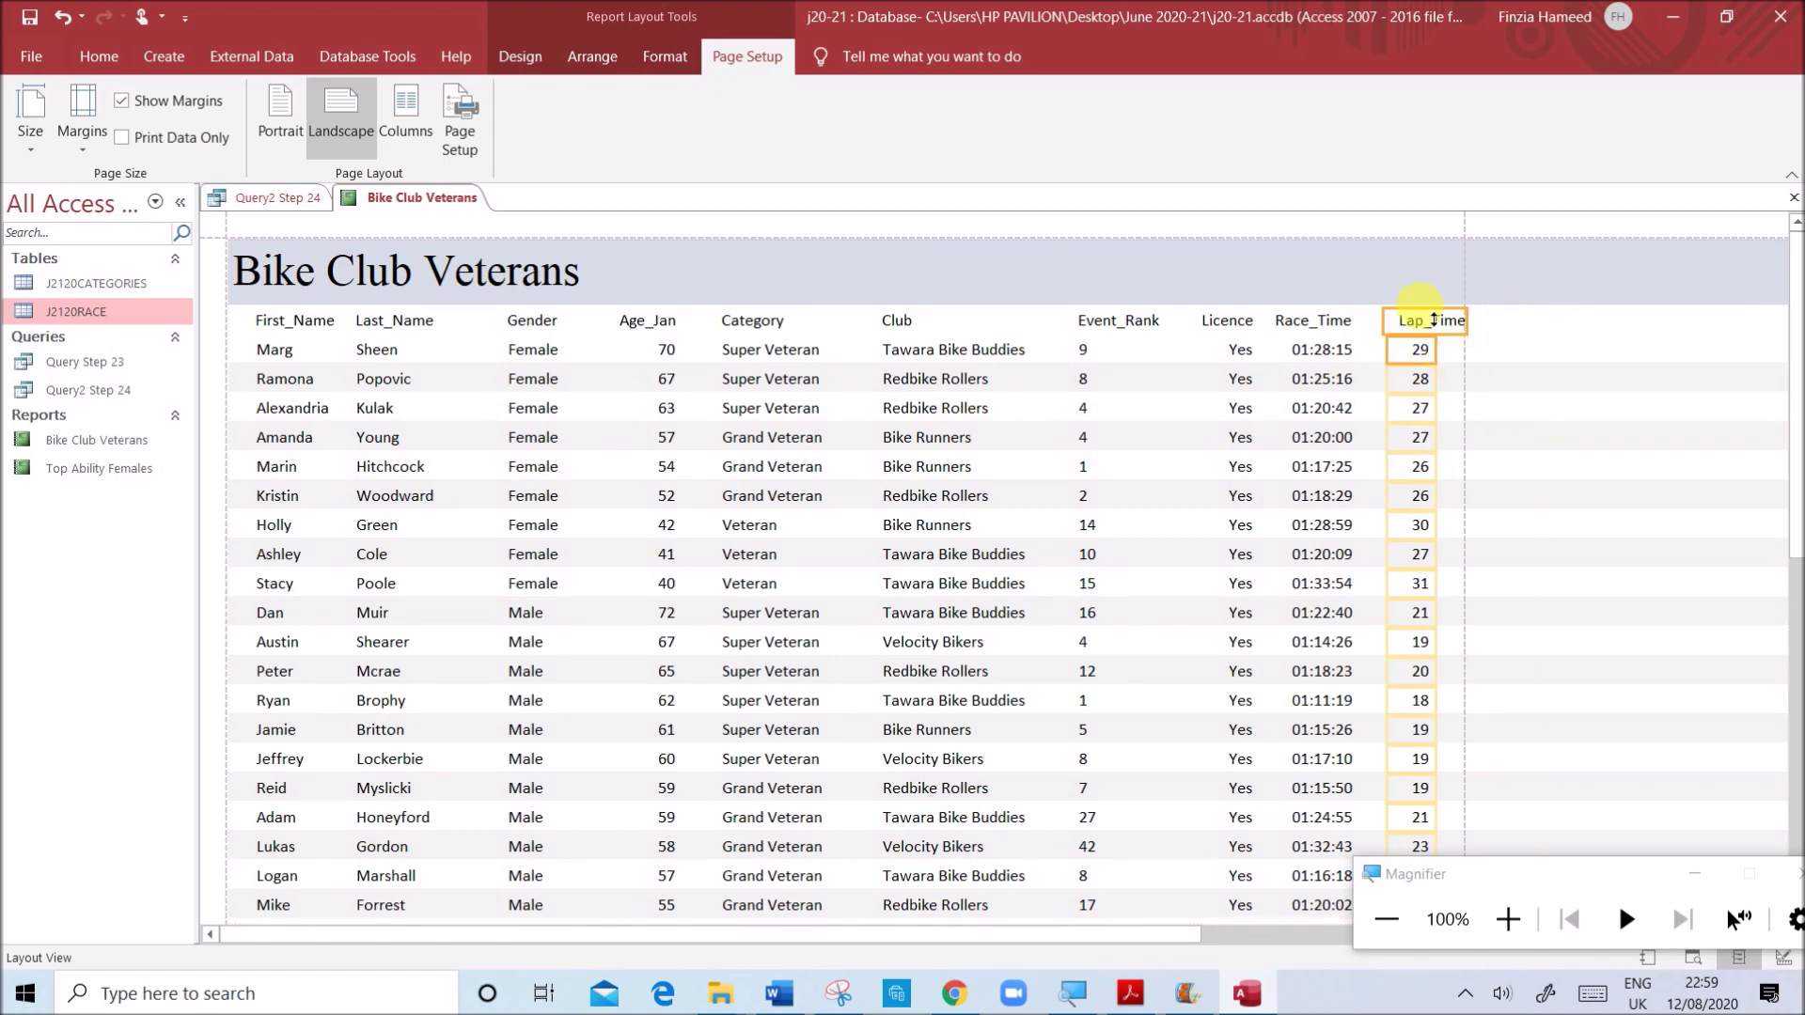
drag(1421, 334, 1401, 331)
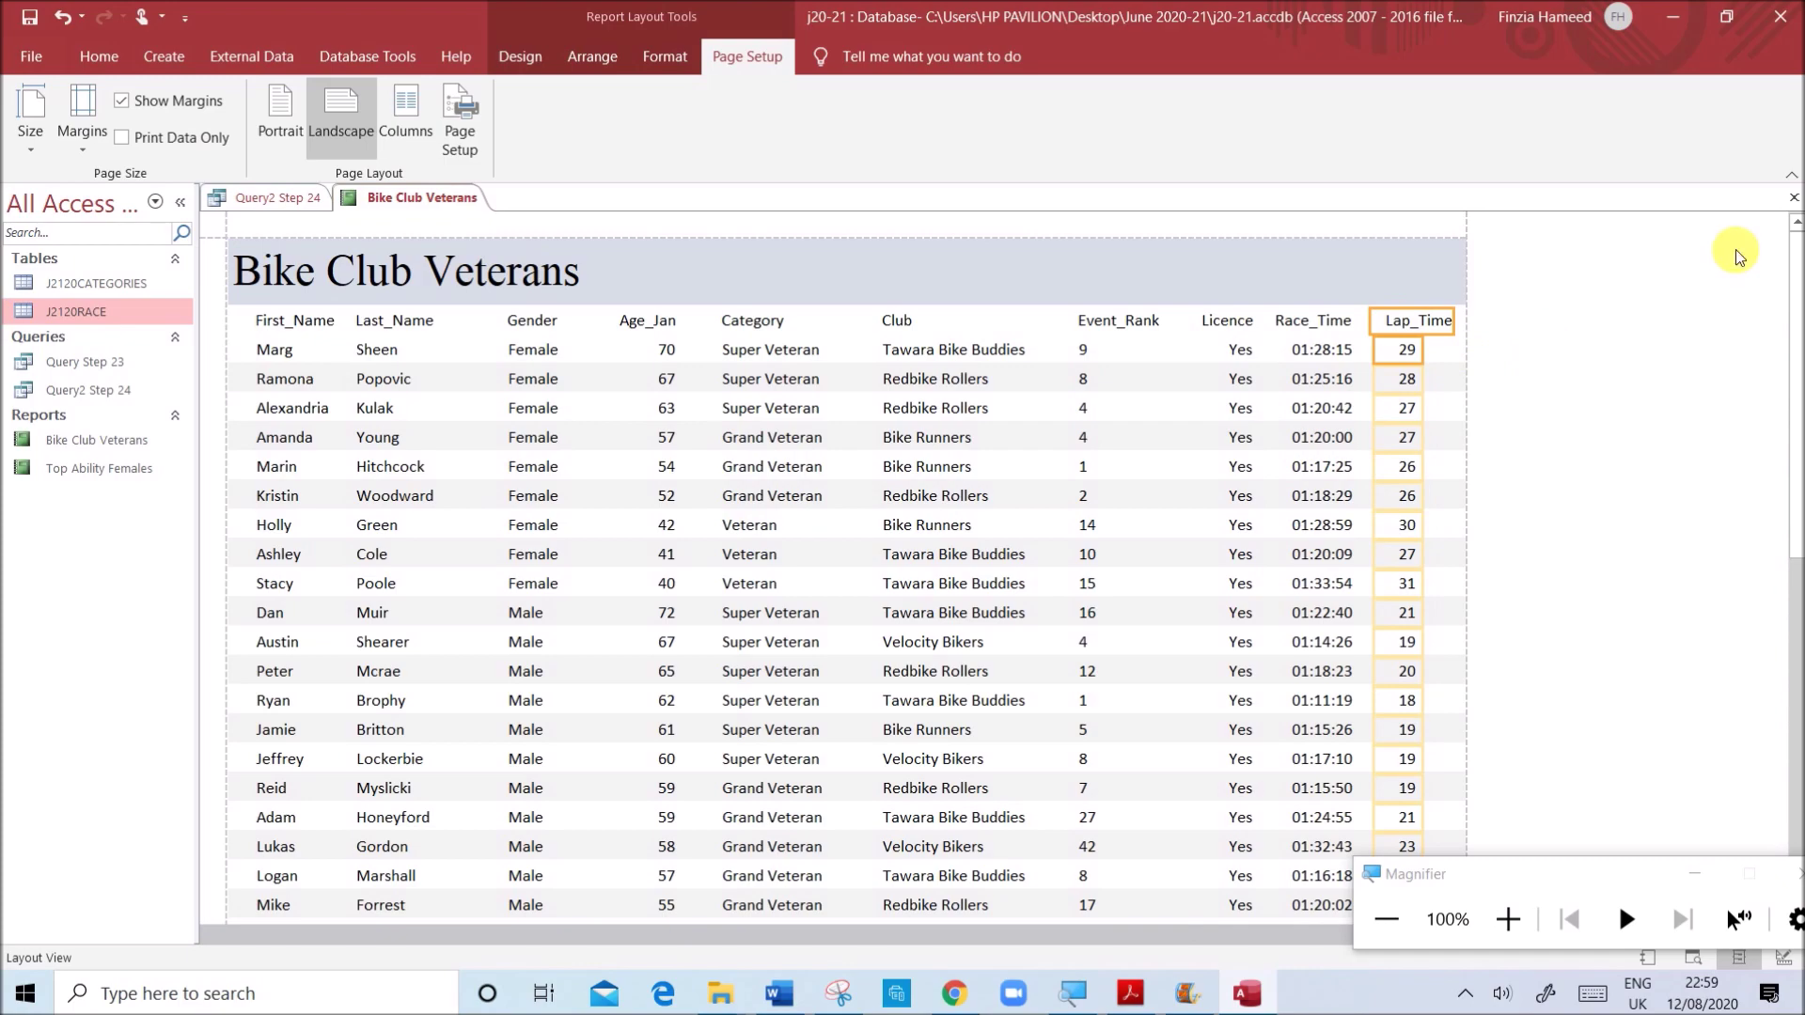
click(1694, 398)
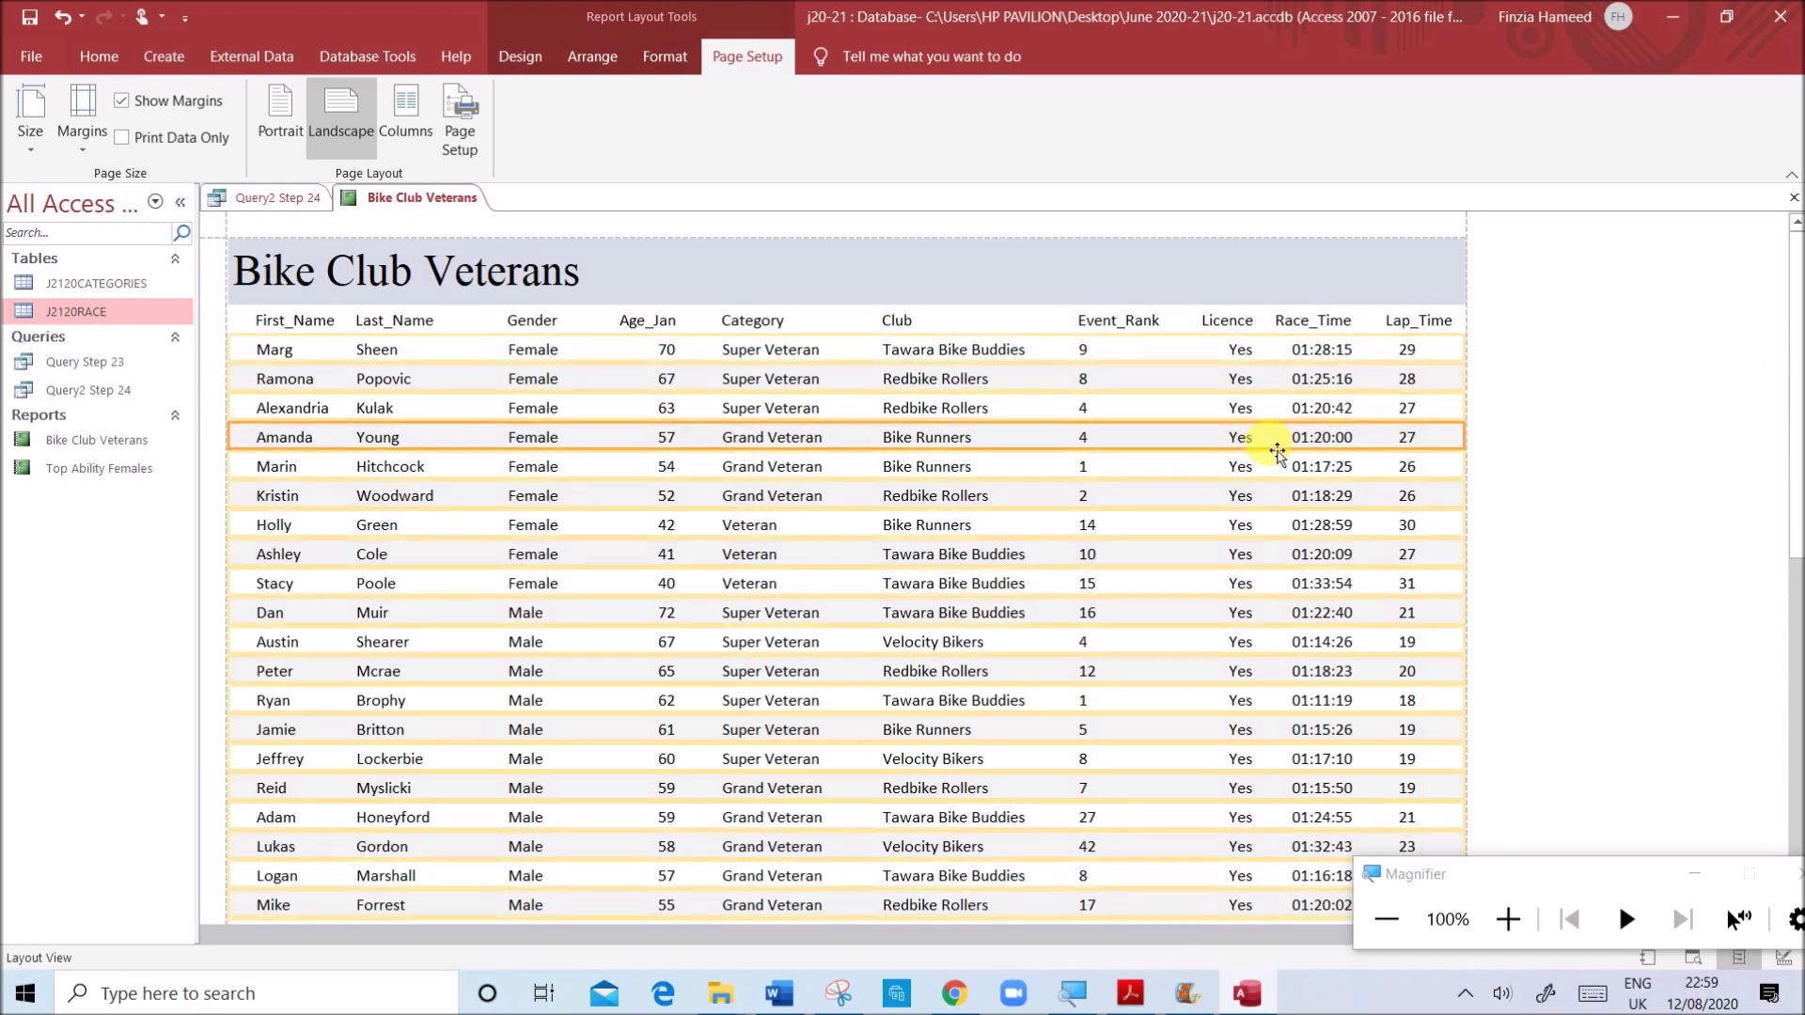
click(1021, 522)
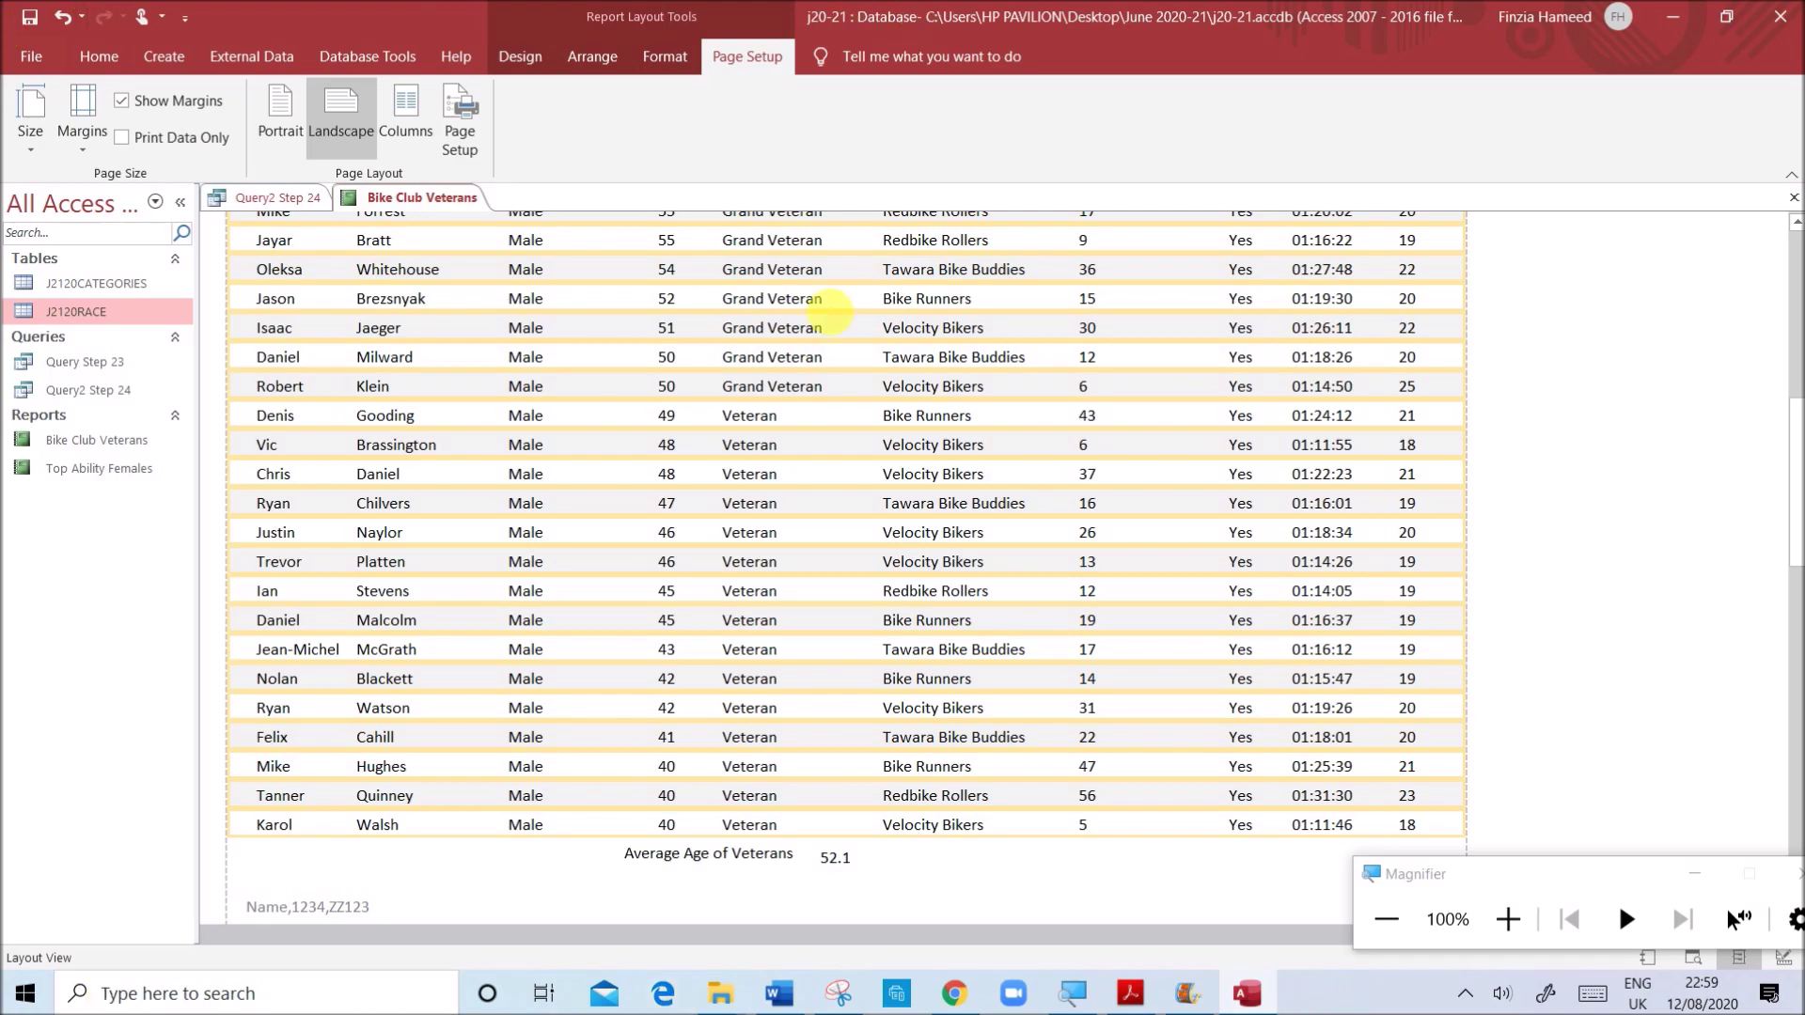
scroll(612, 833, up, 8)
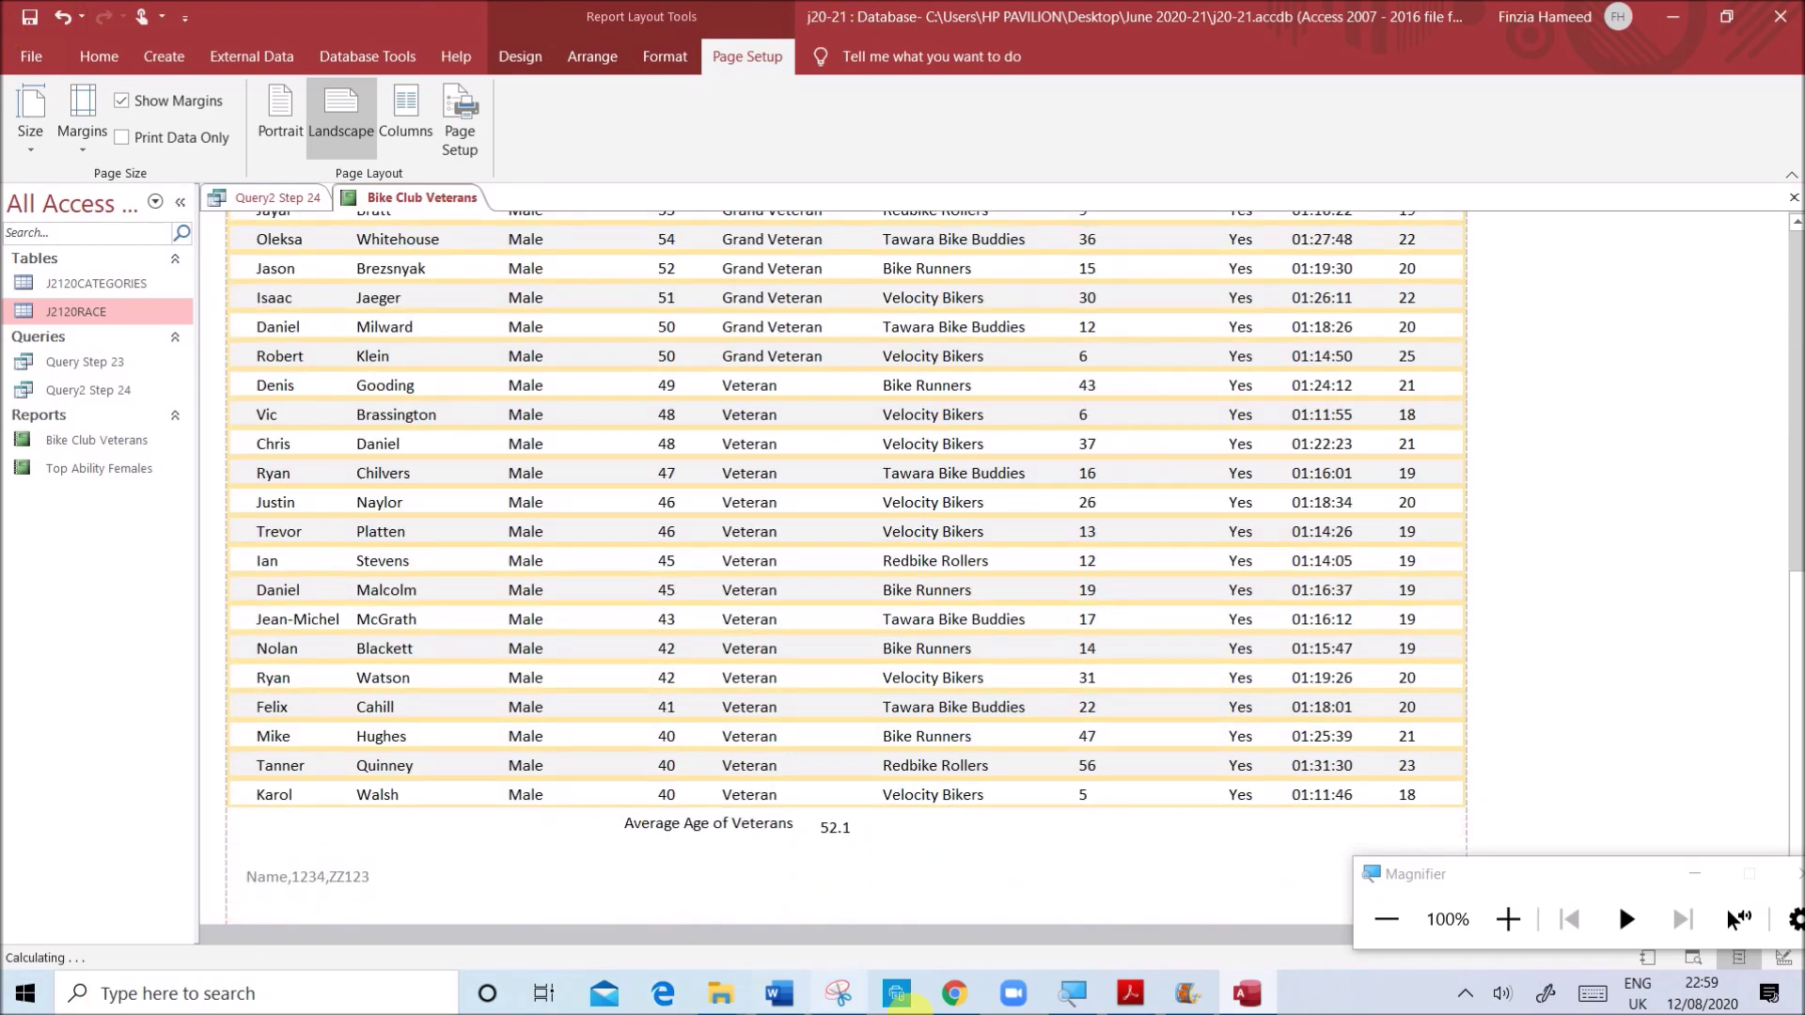
click(1130, 993)
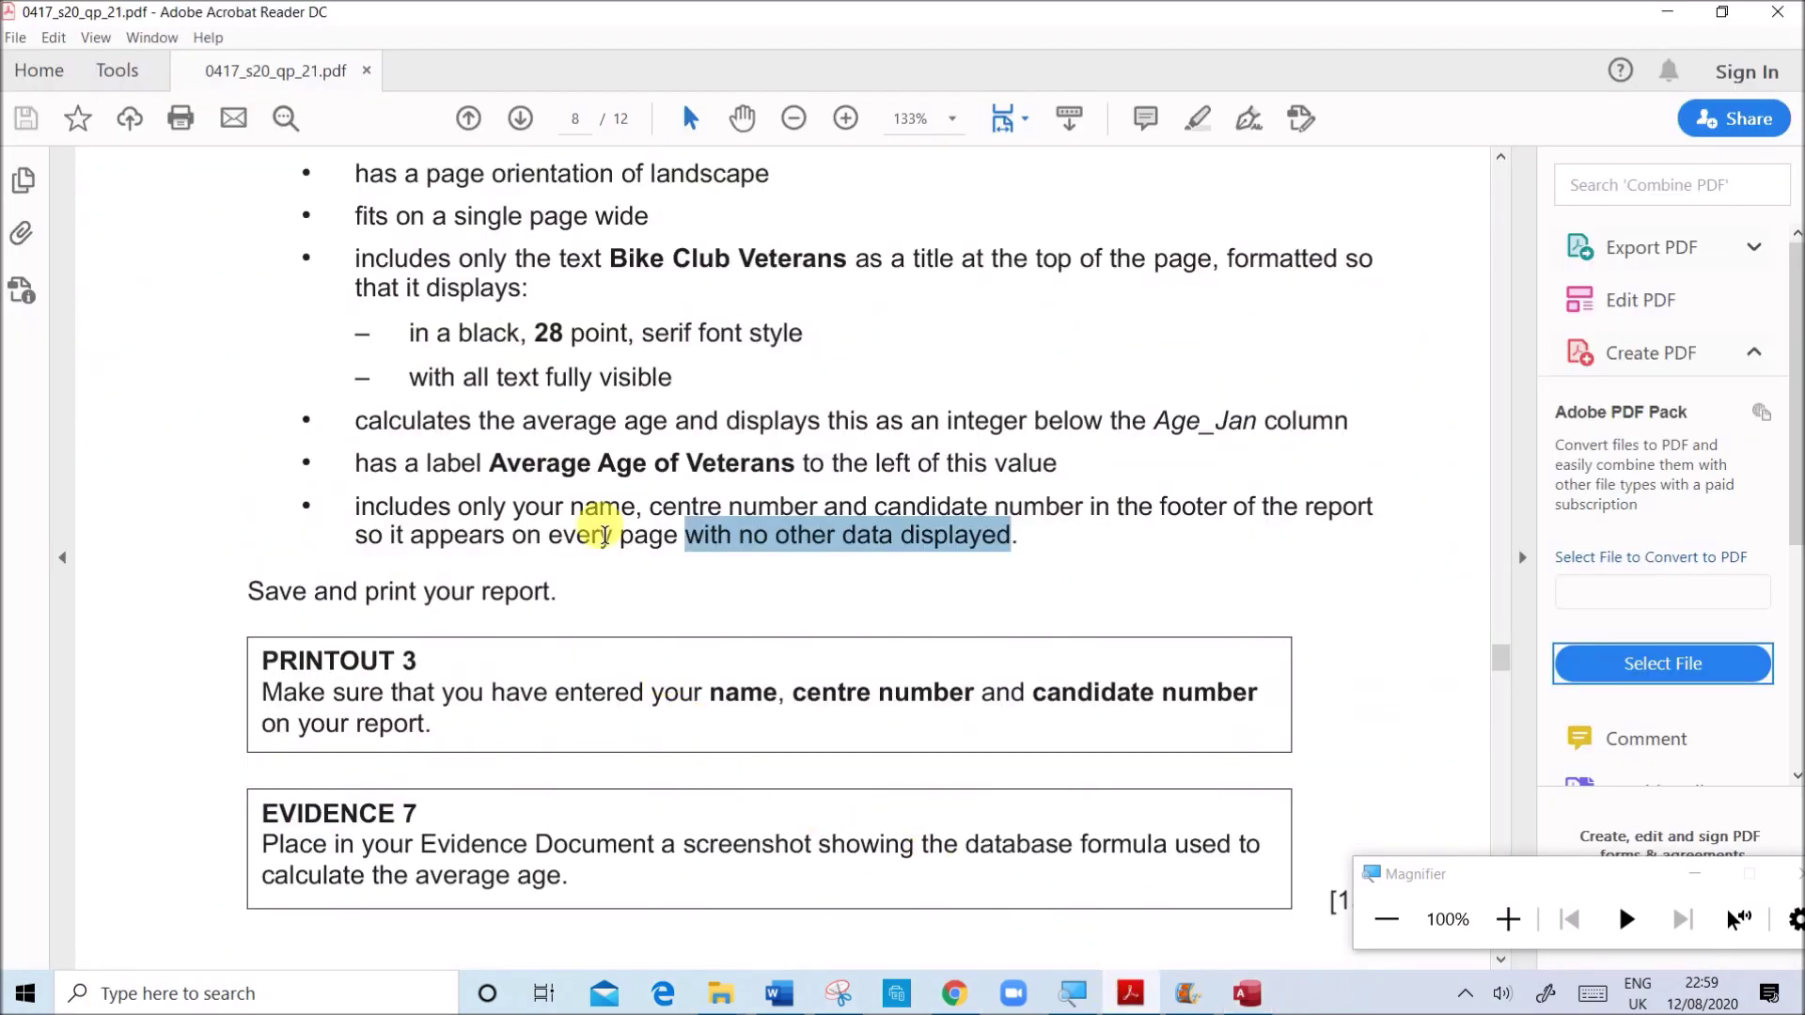
drag(564, 463, 813, 470)
click(987, 512)
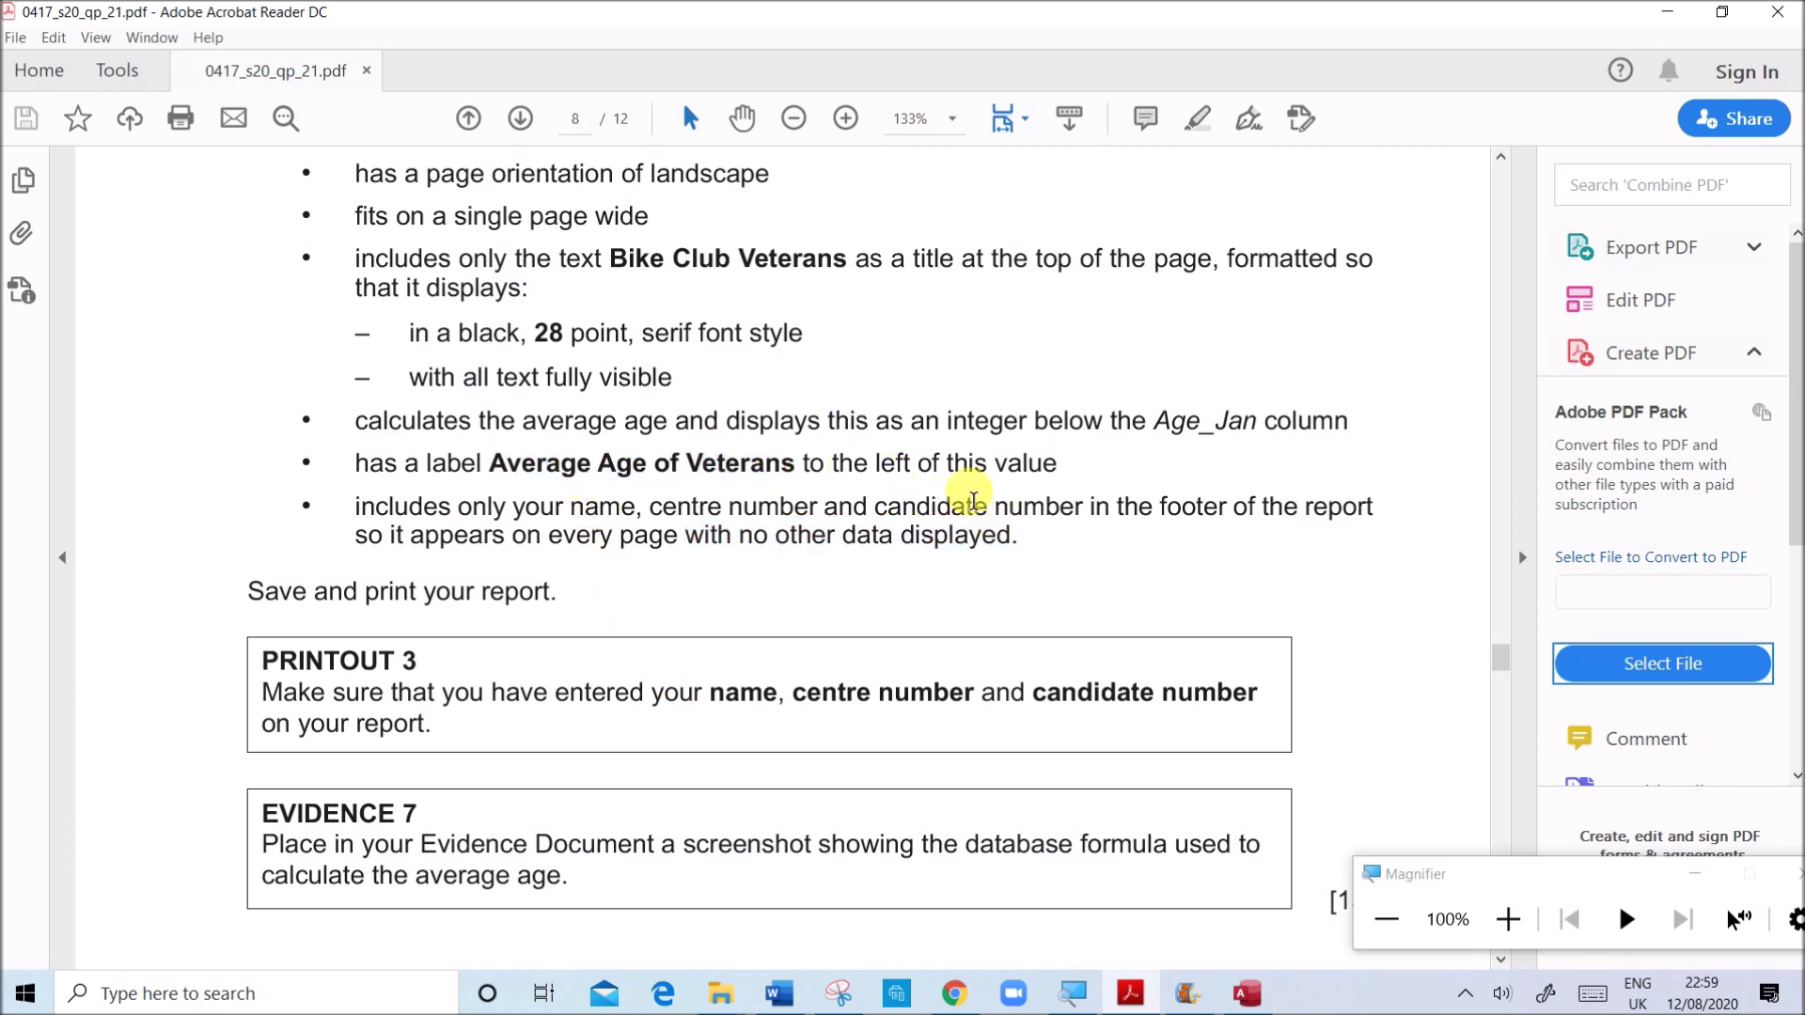
drag(890, 420, 1090, 431)
click(1246, 993)
click(833, 829)
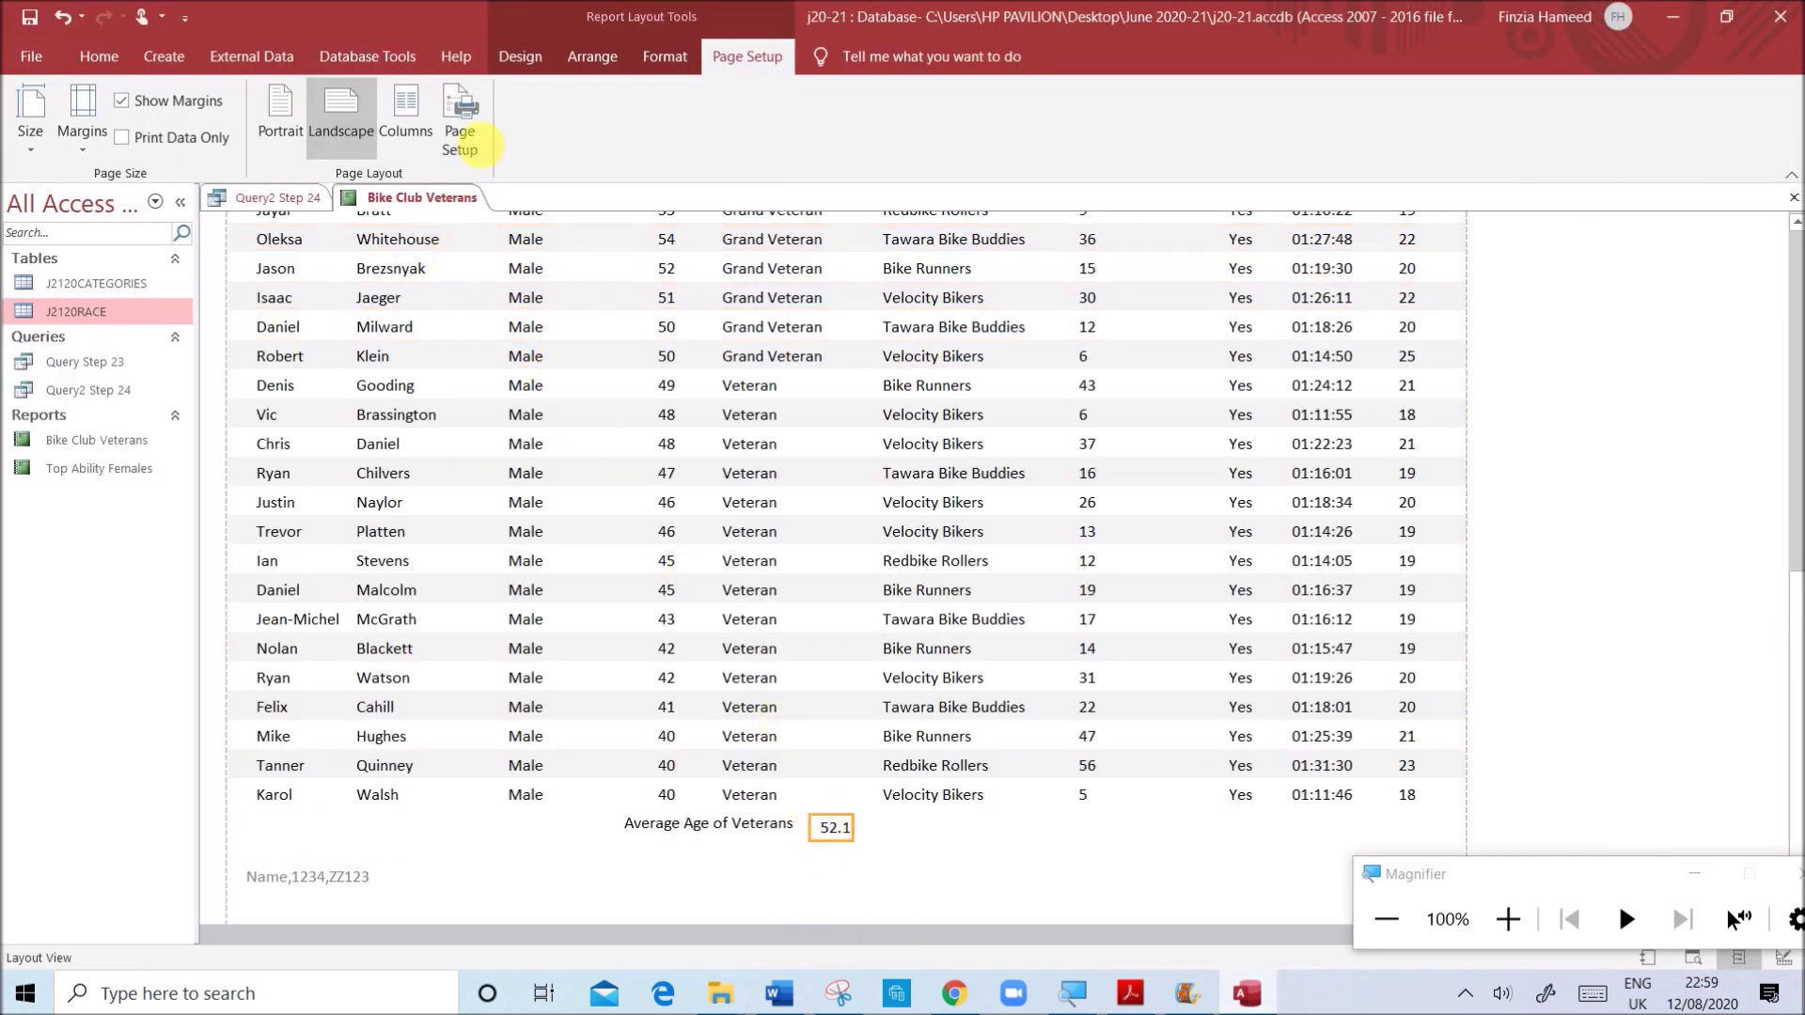
- Format the footer average box as Fixed with 0 decimal places so it shows 52
click(543, 59)
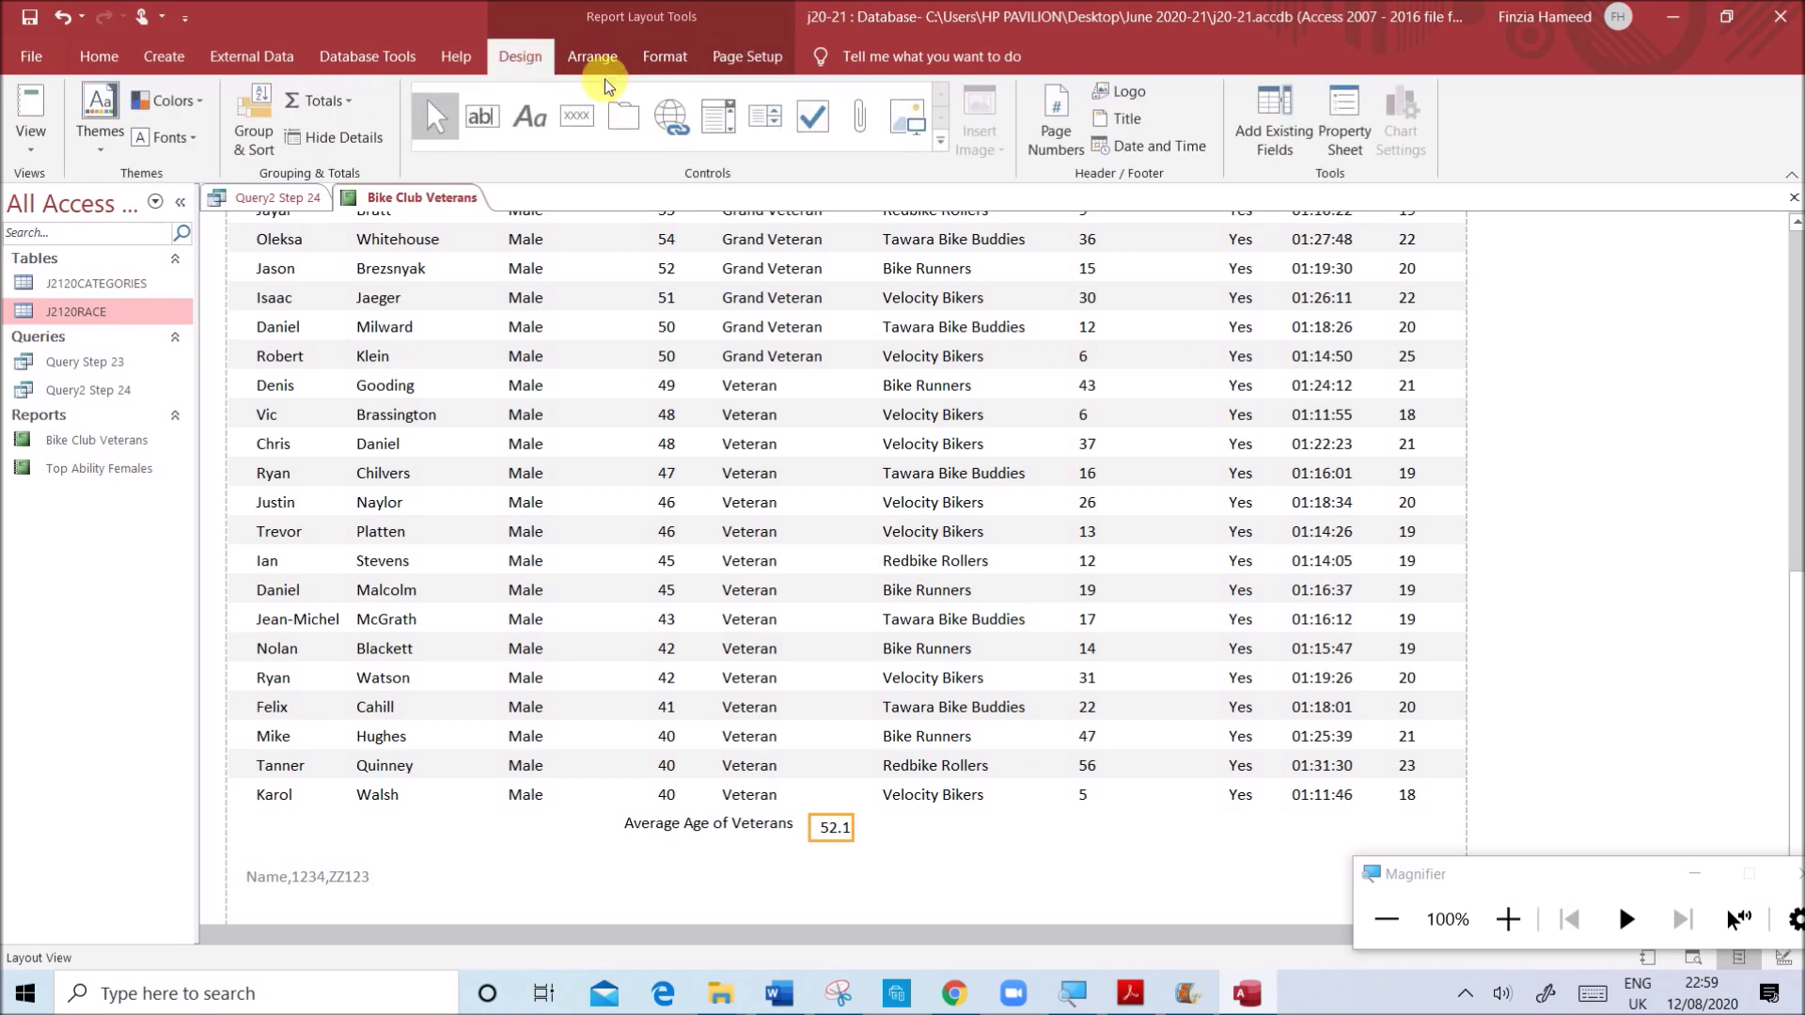
click(1354, 122)
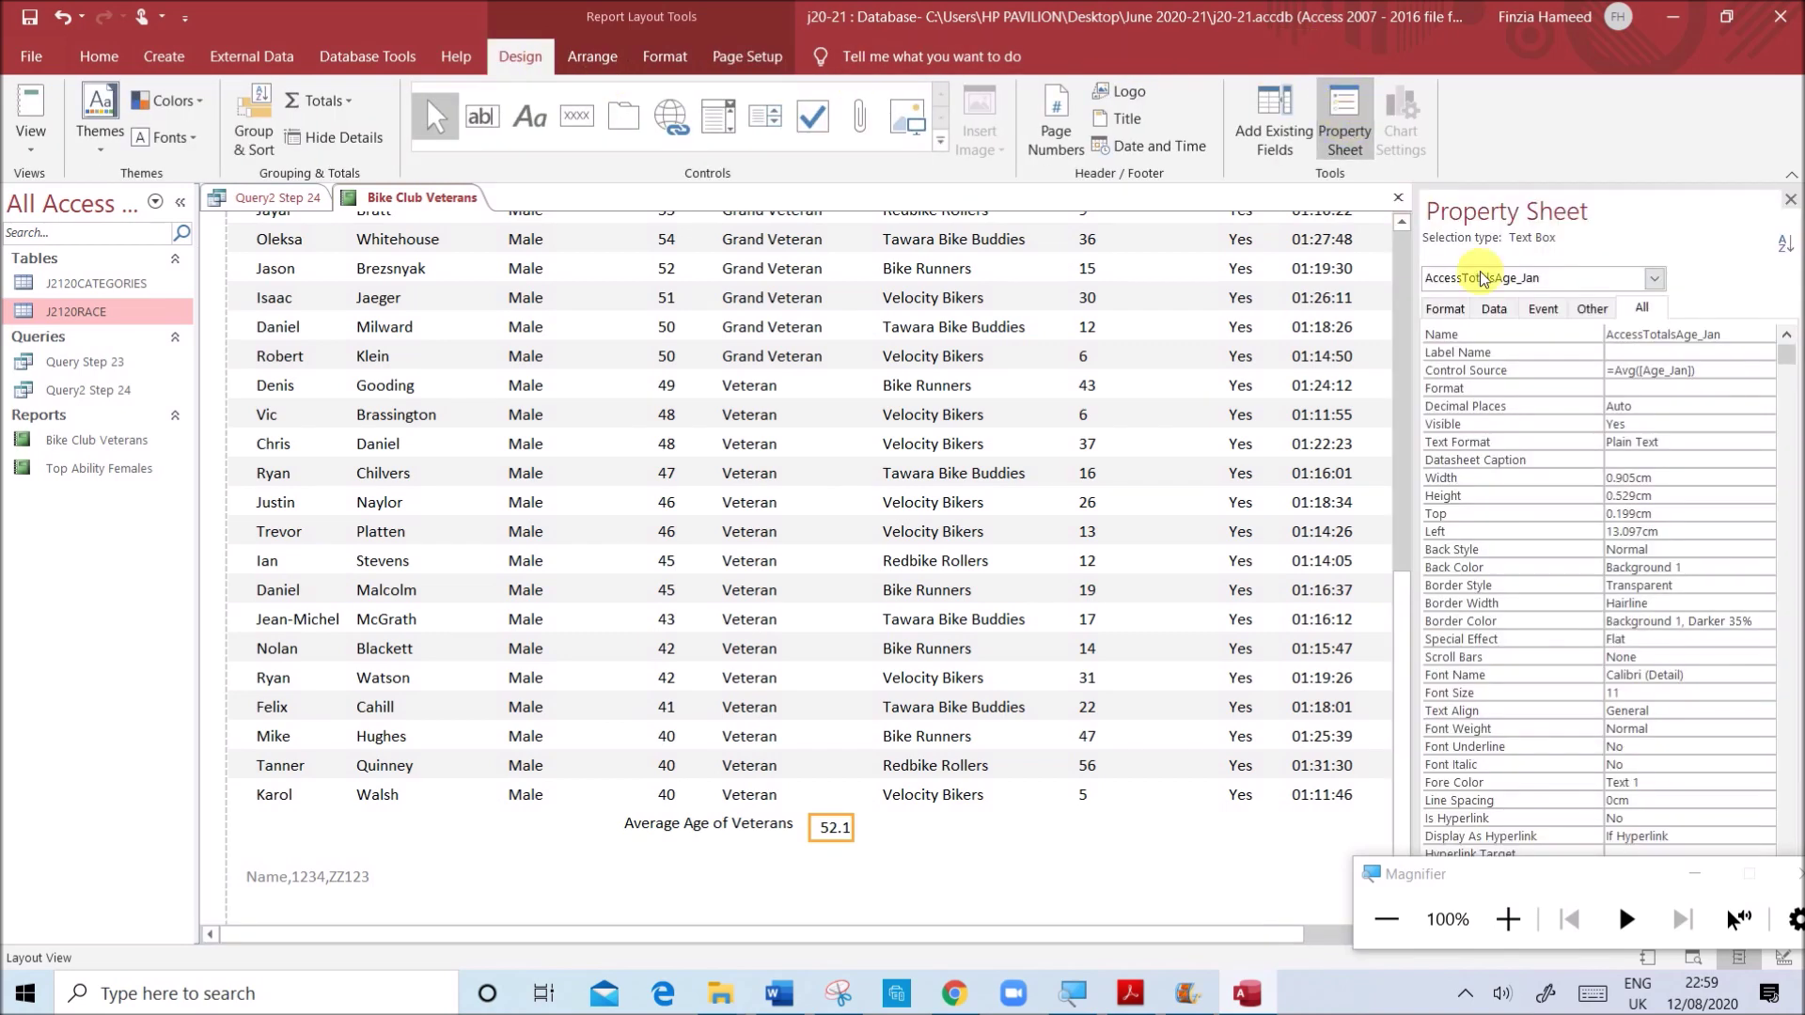
click(1763, 405)
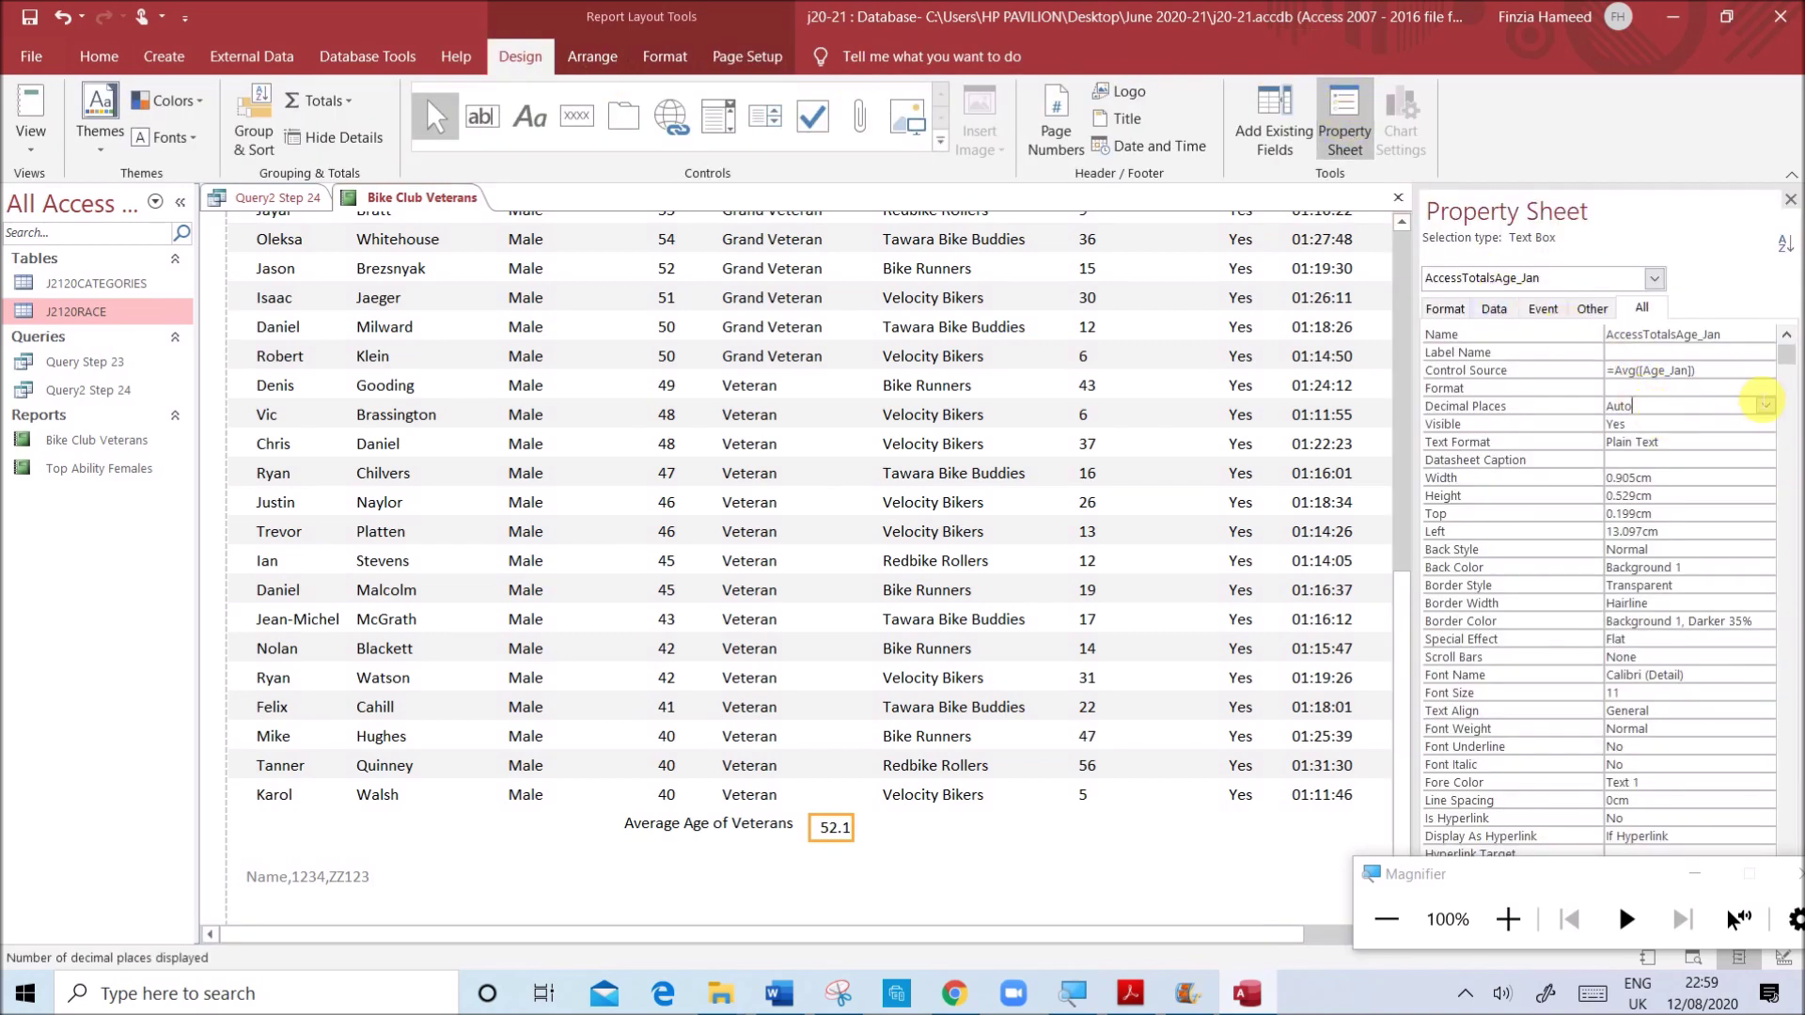
click(1767, 405)
click(1623, 434)
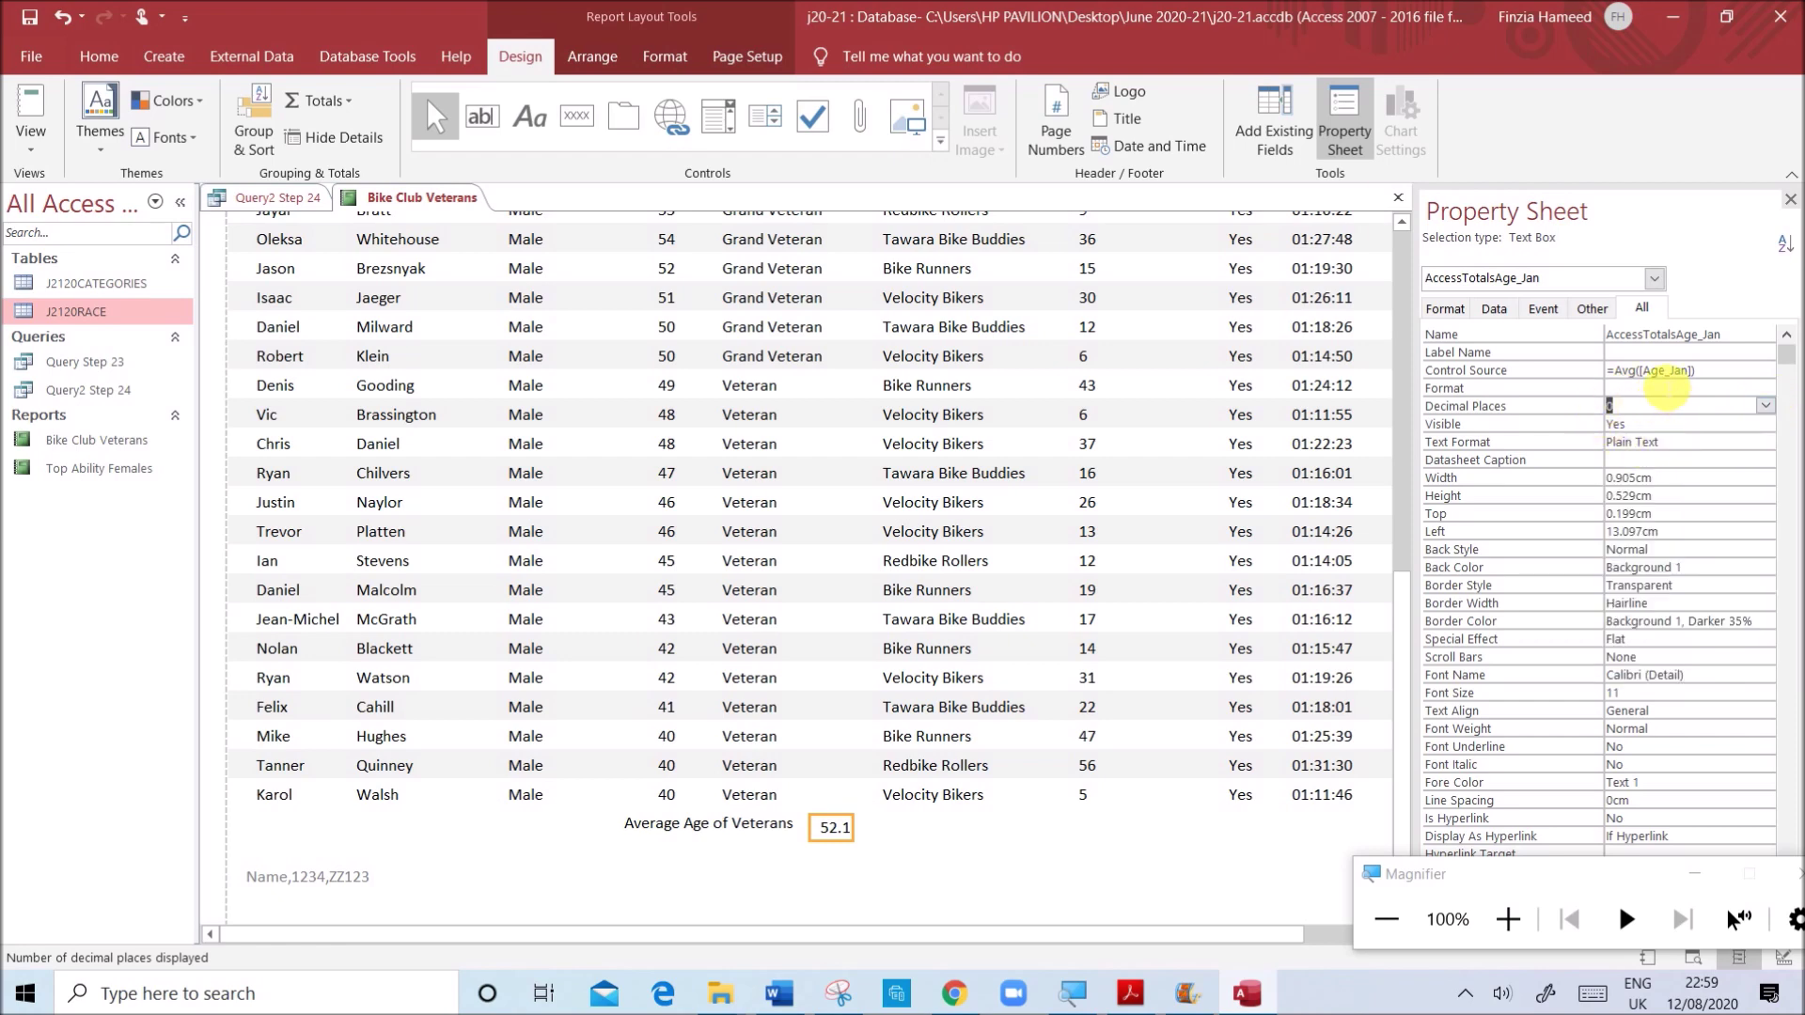
click(1636, 387)
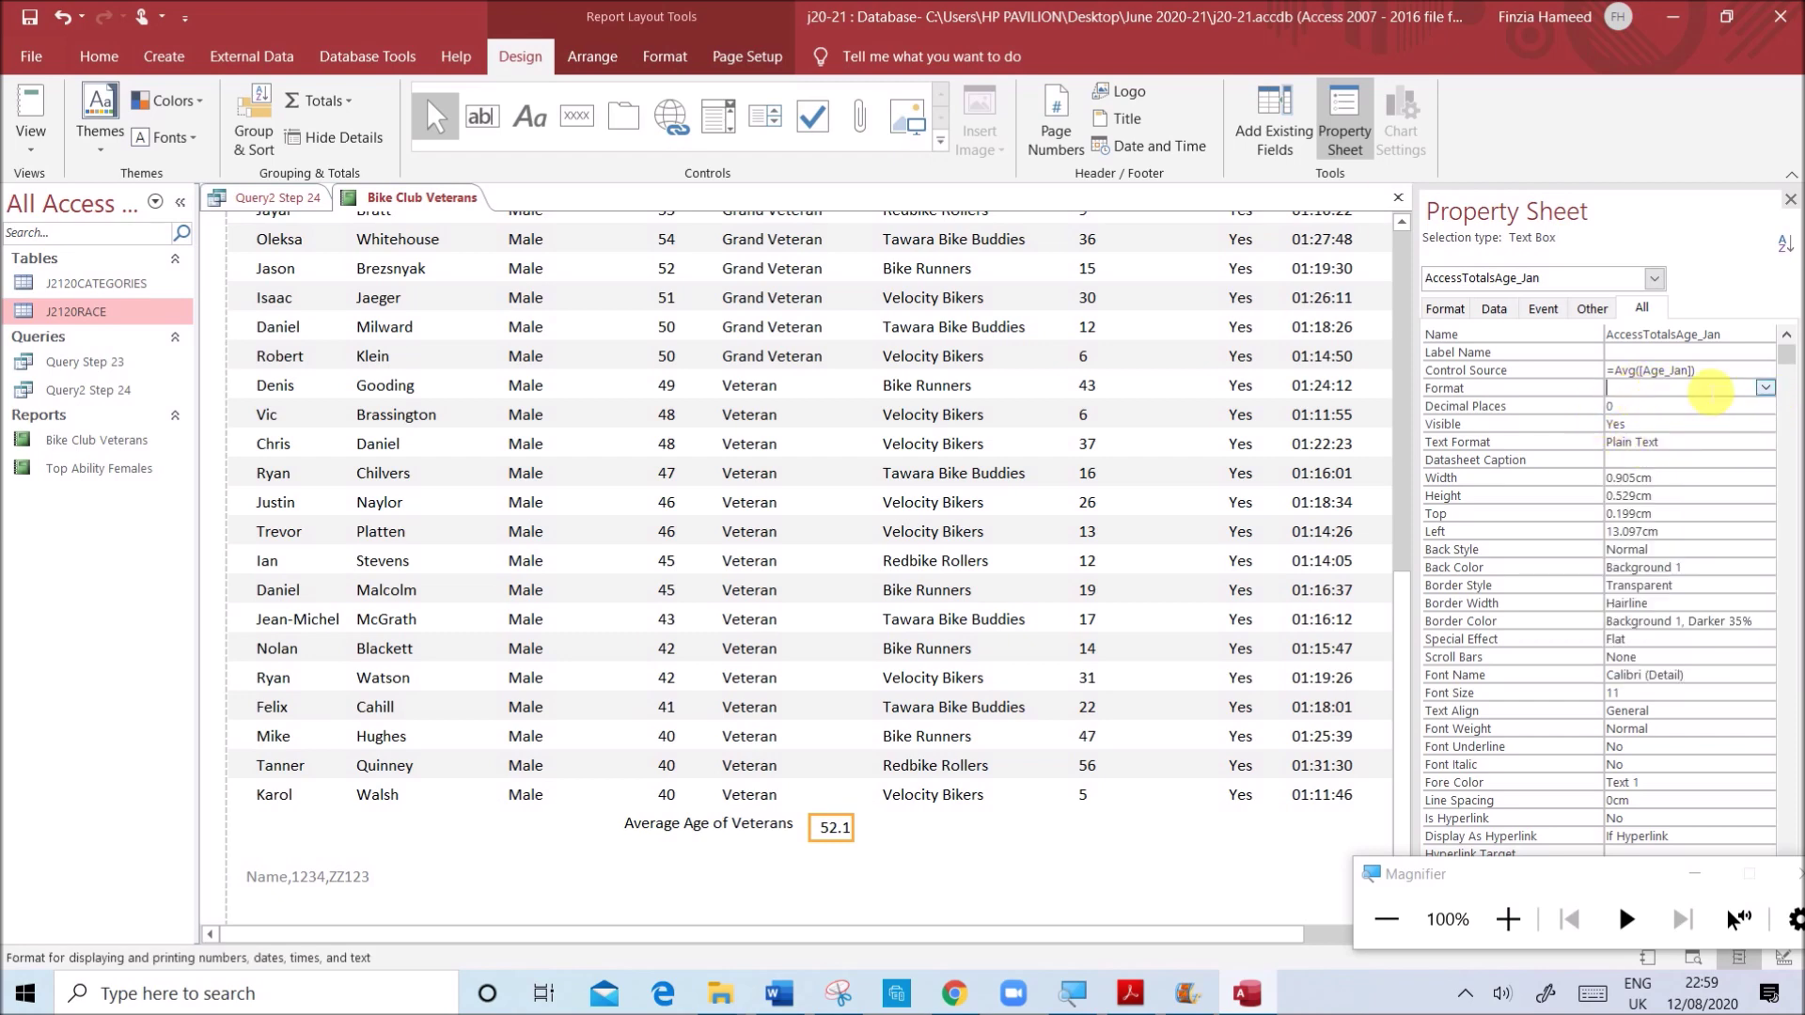
click(1765, 387)
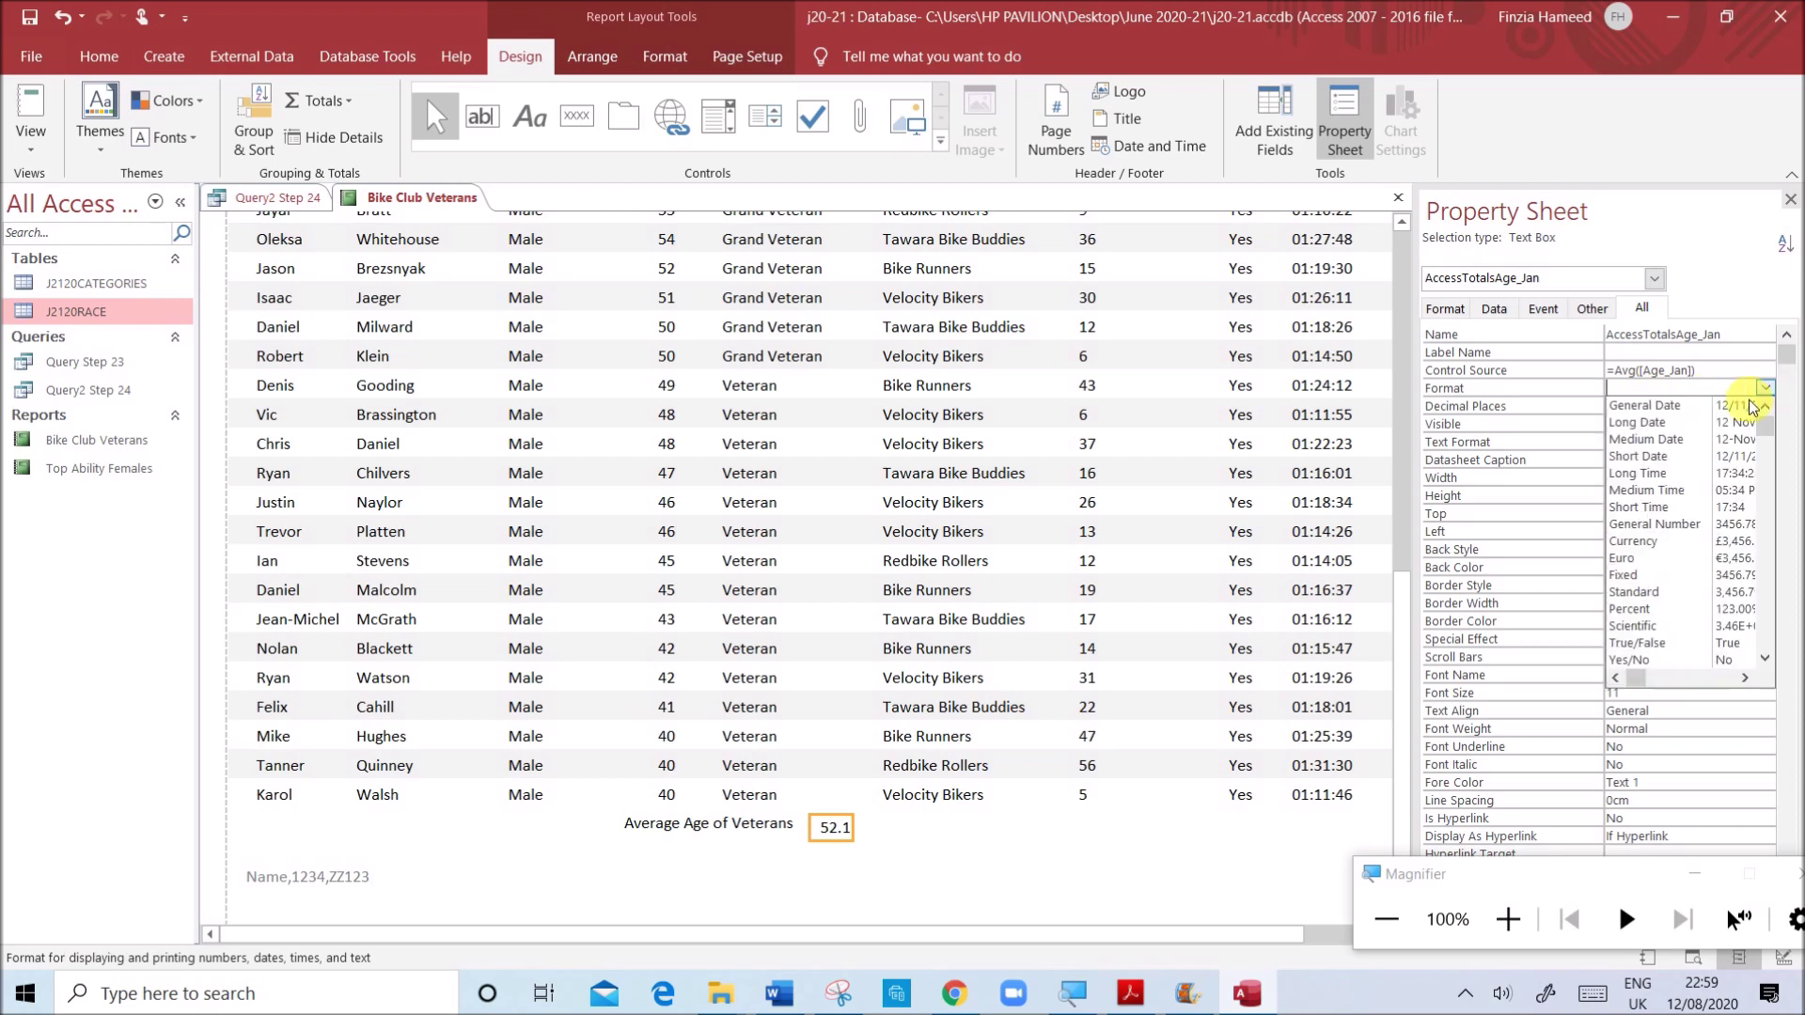
click(1664, 575)
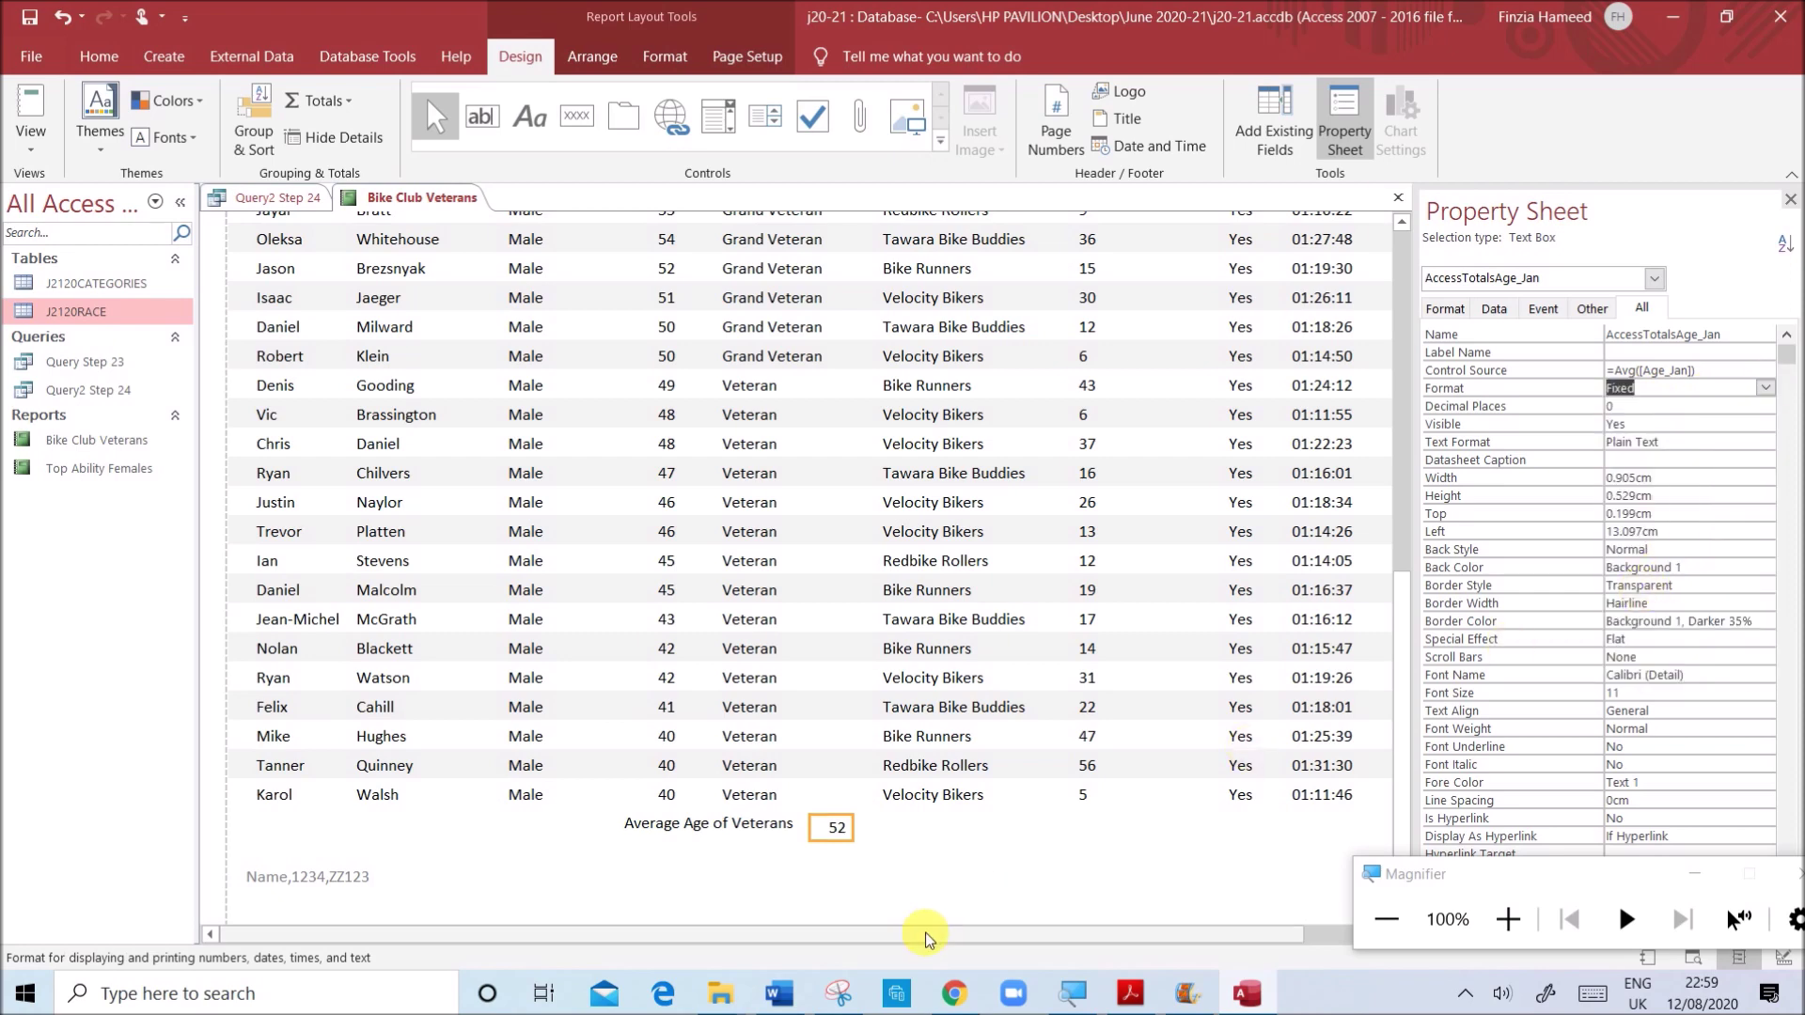
click(1788, 202)
click(981, 891)
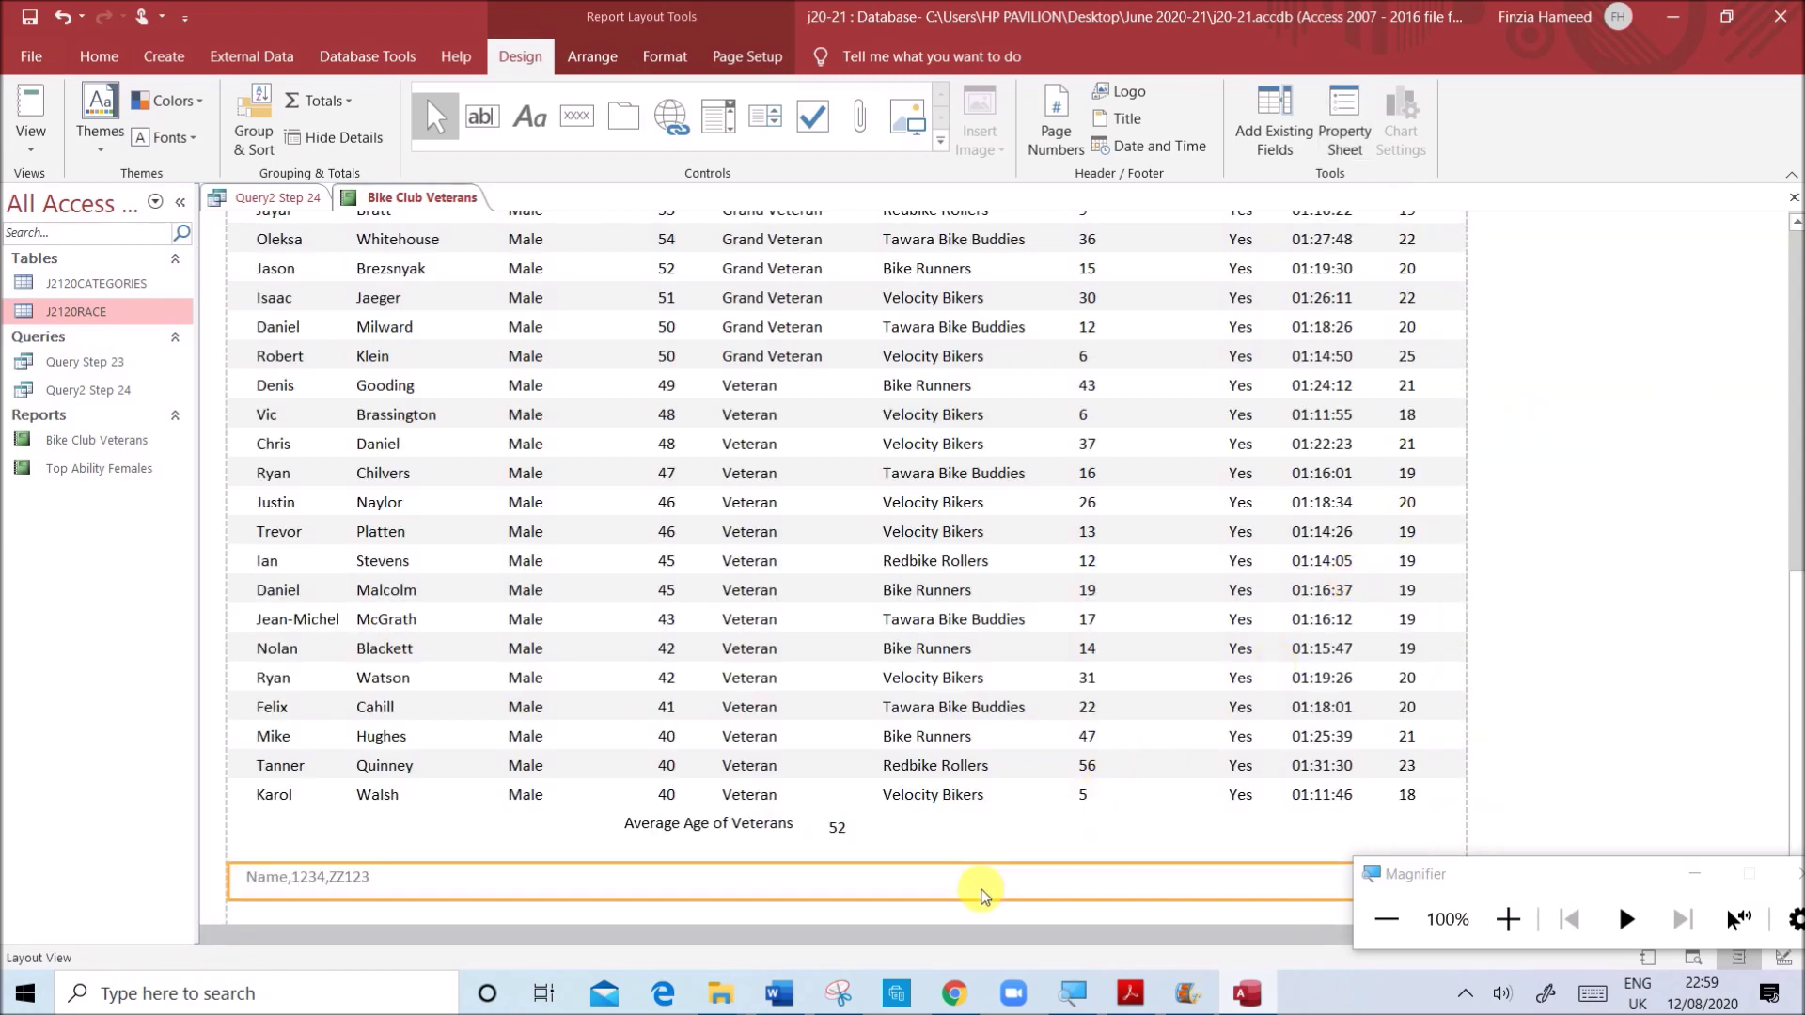
click(835, 827)
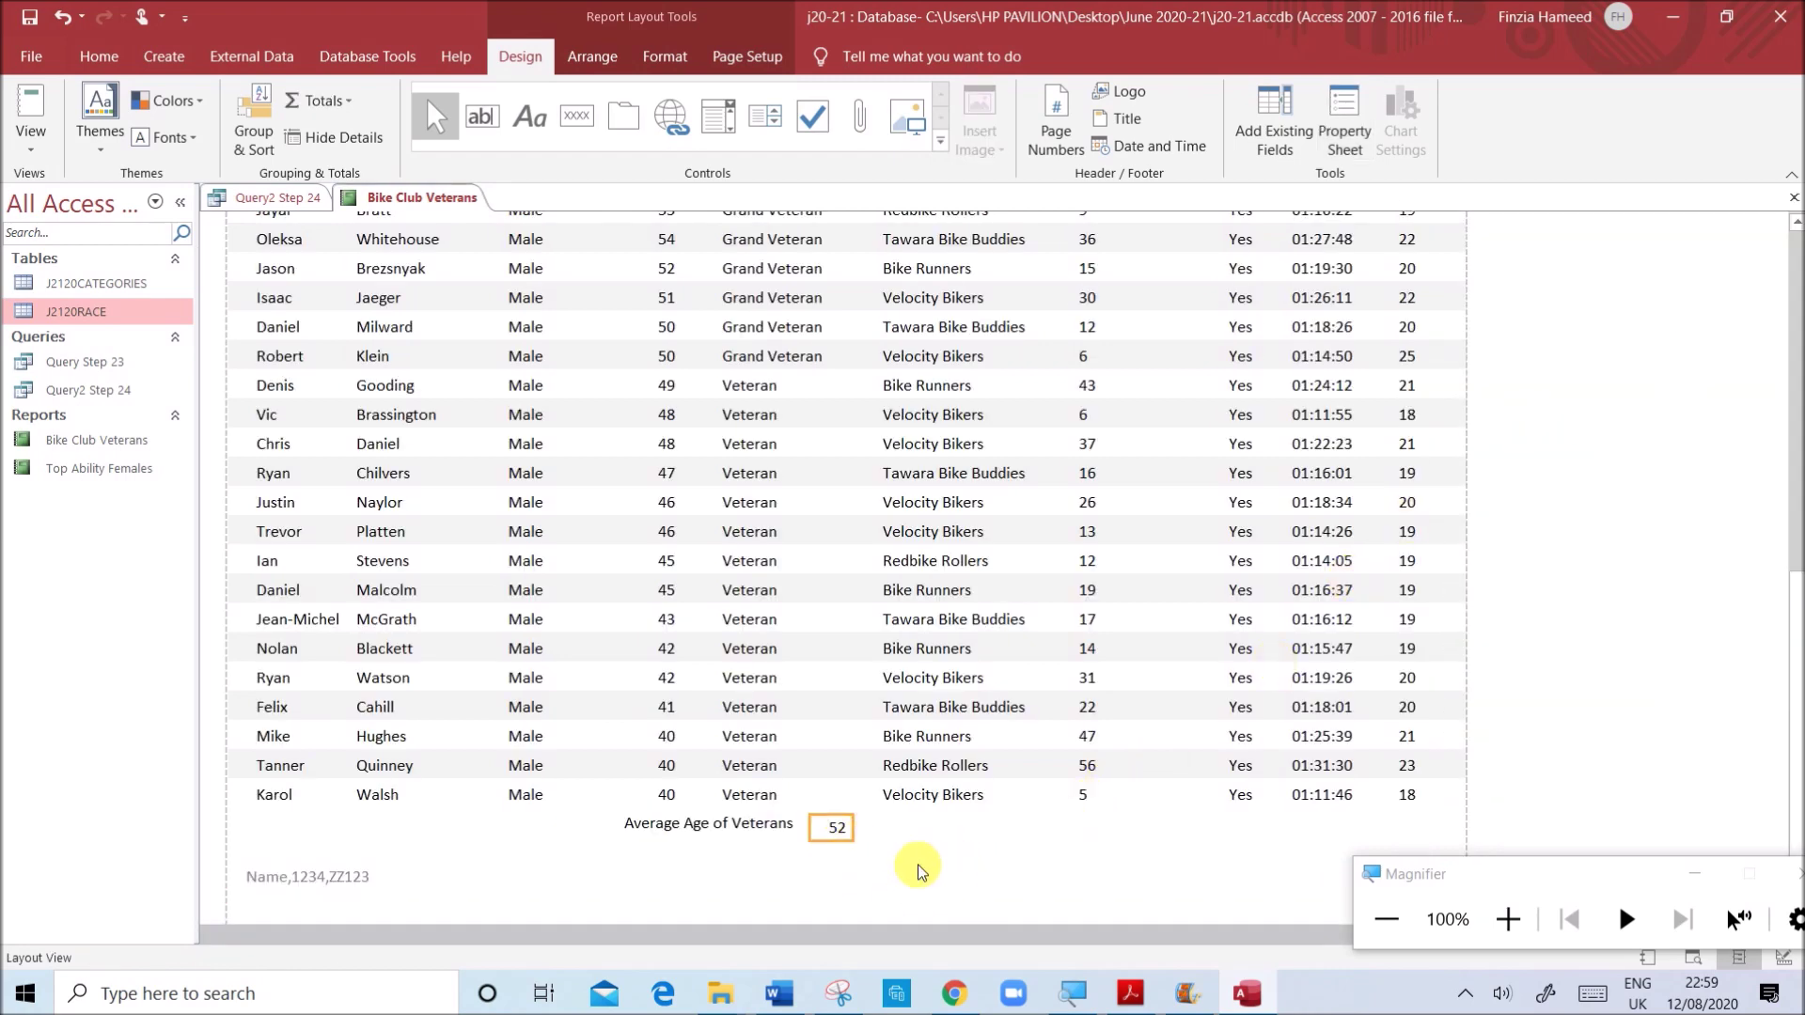
scroll(1417, 350, up, 15)
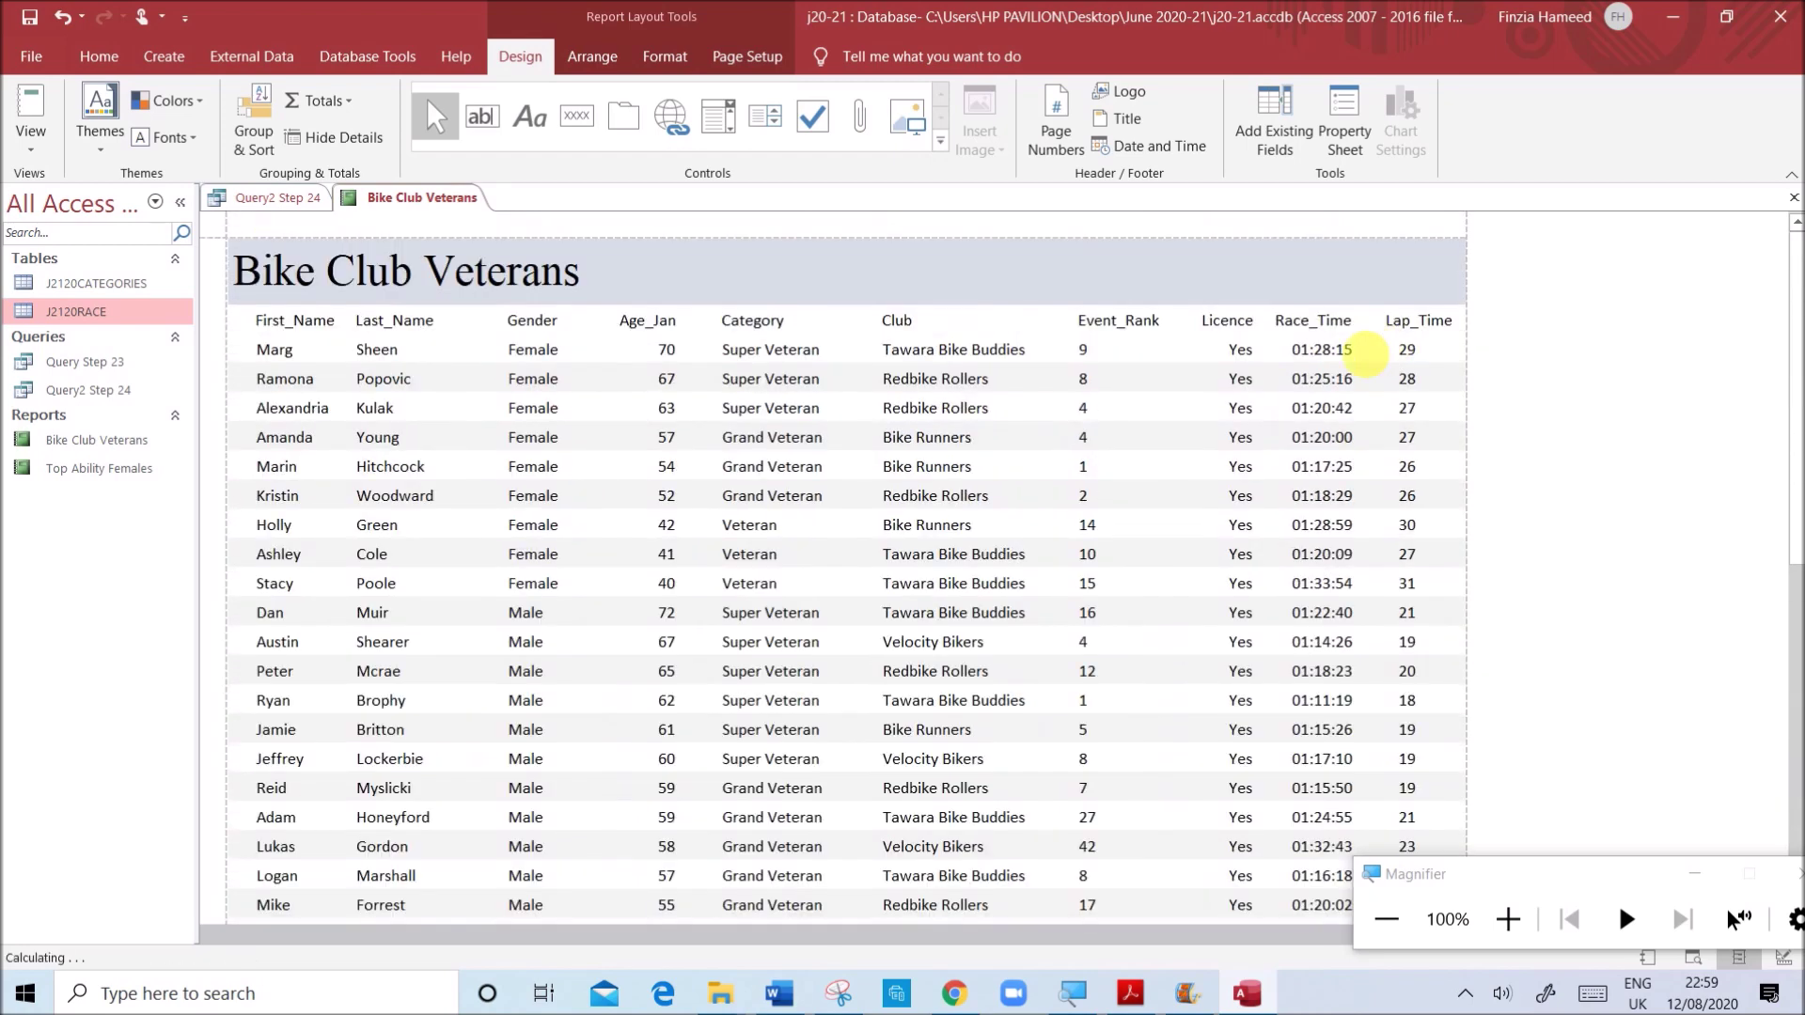
- Print-preview the Bike Club Veterans report and check page 2 shows the average age 52
right_click(412, 198)
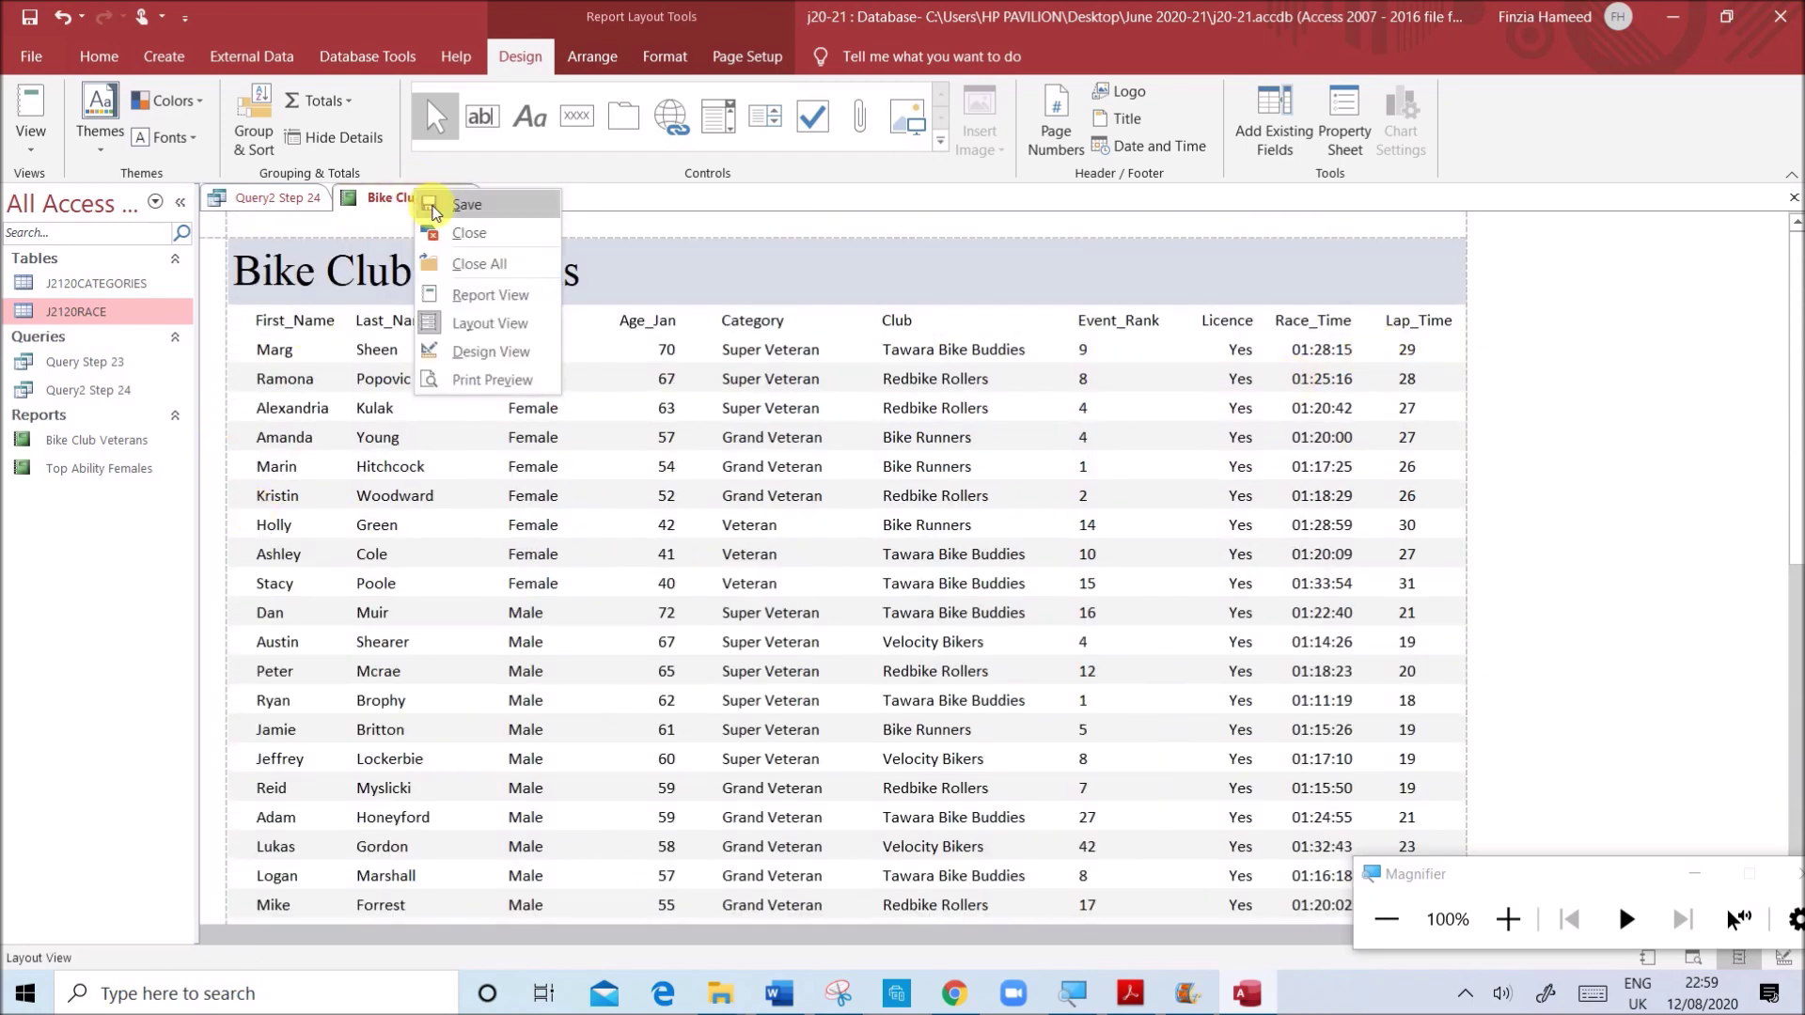
click(491, 379)
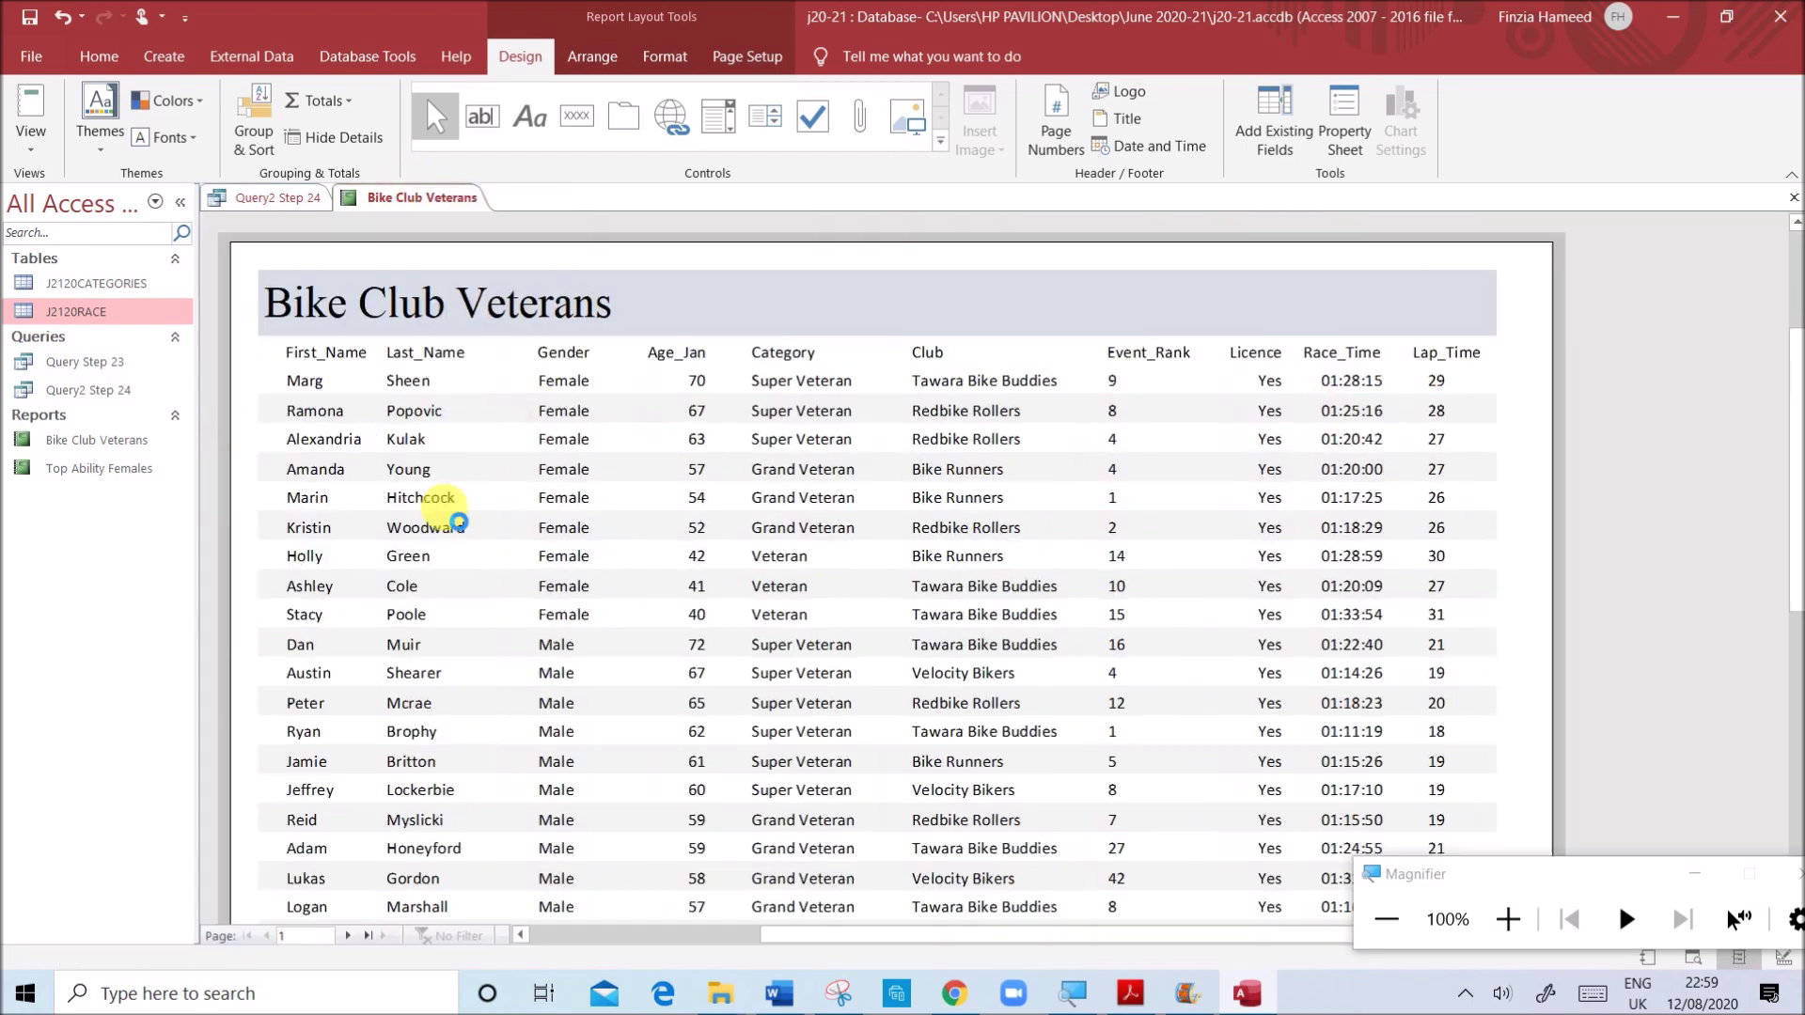
click(351, 936)
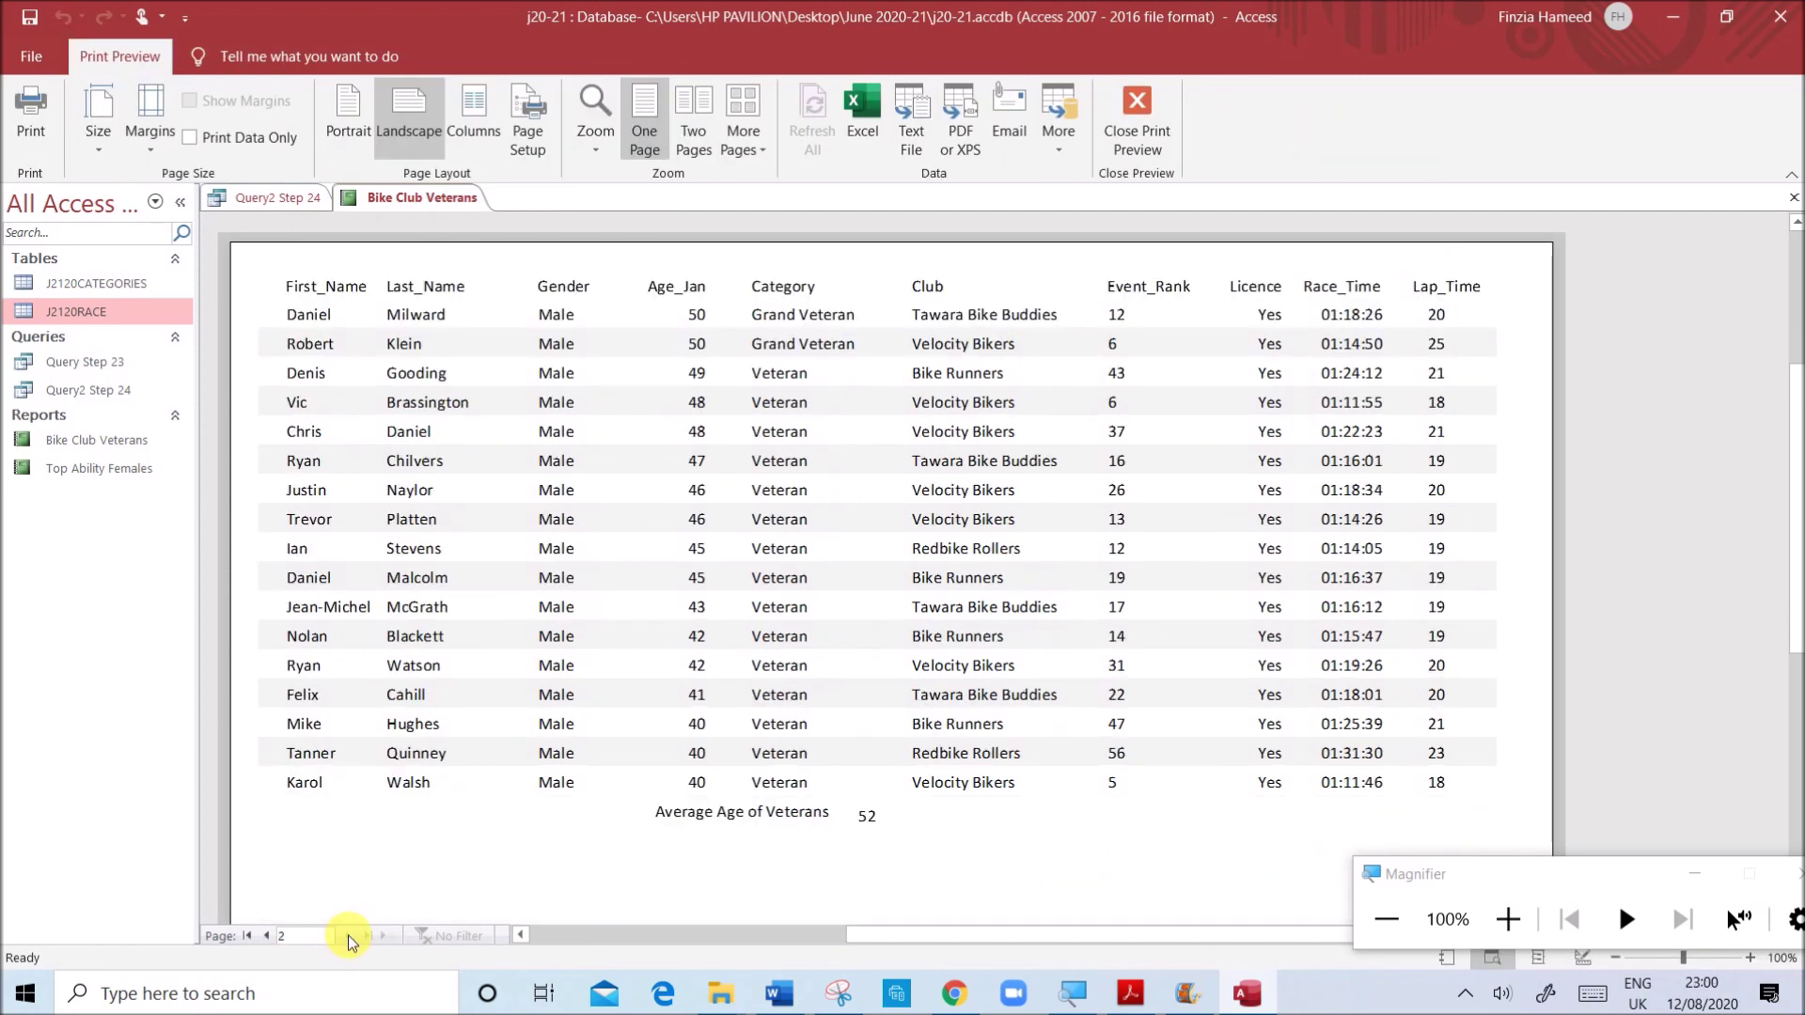
scroll(888, 493, down, 5)
scroll(884, 491, up, 4)
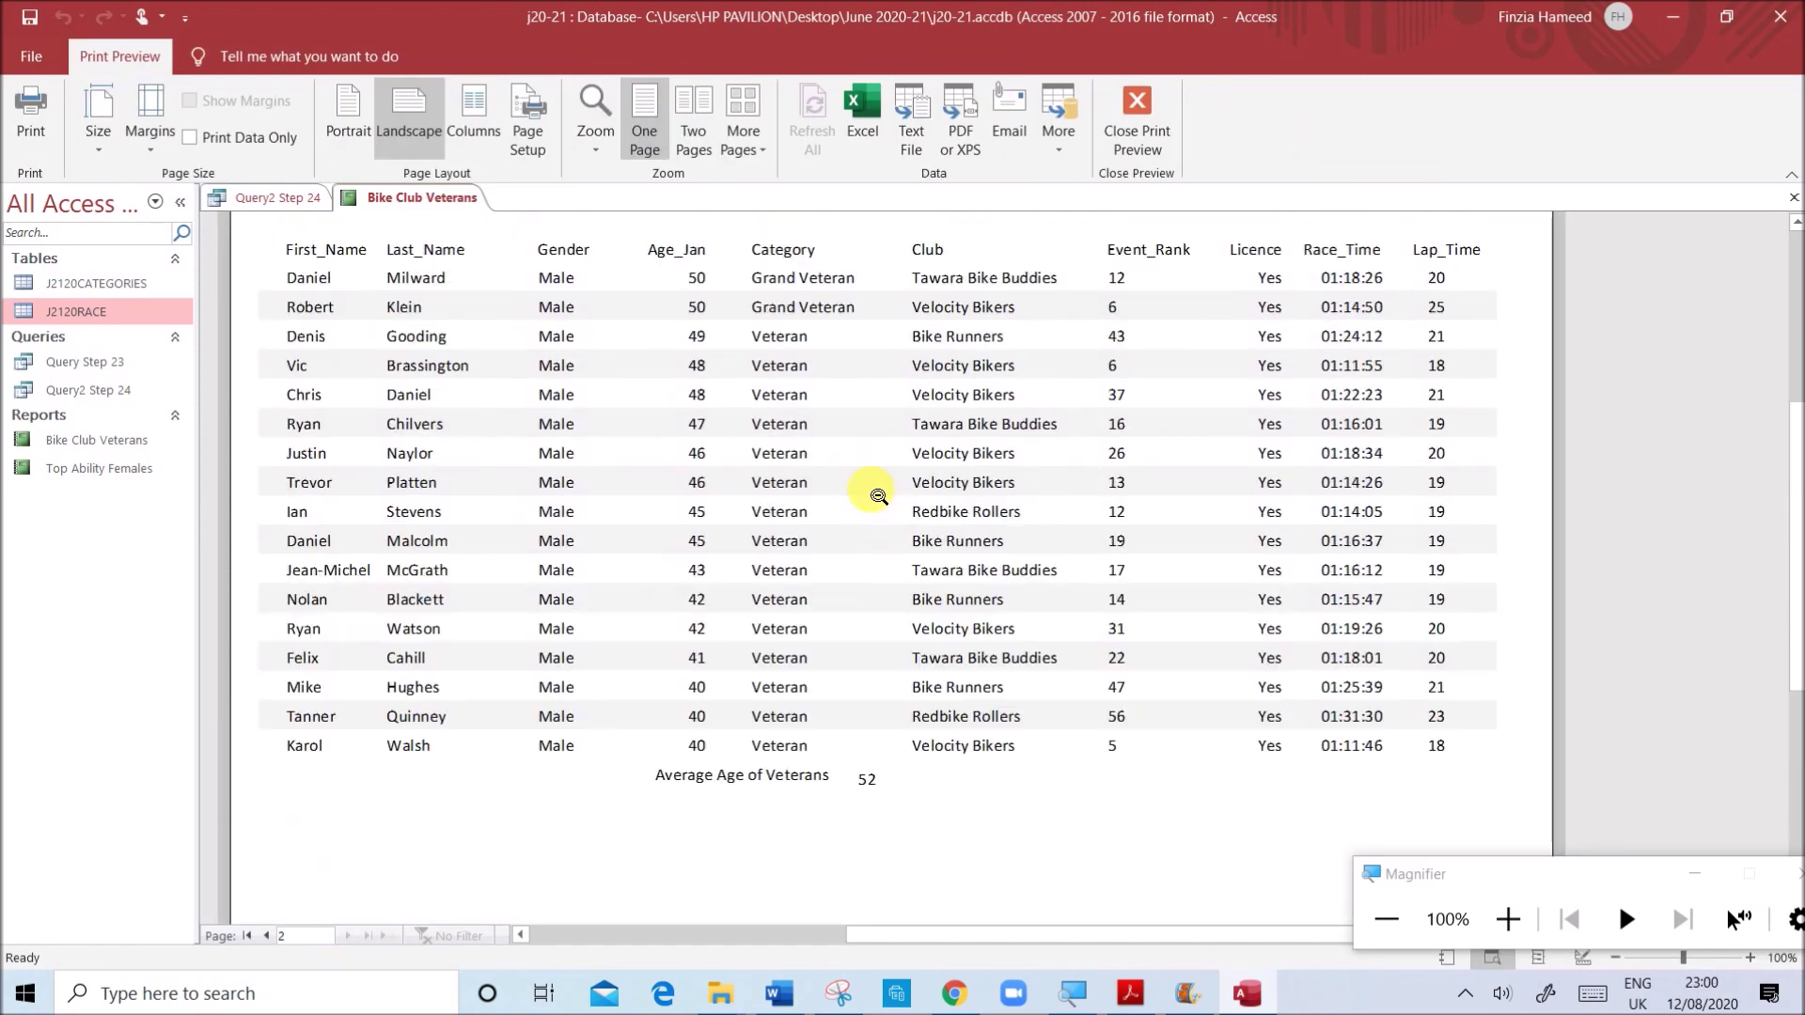
scroll(878, 496, up, 3)
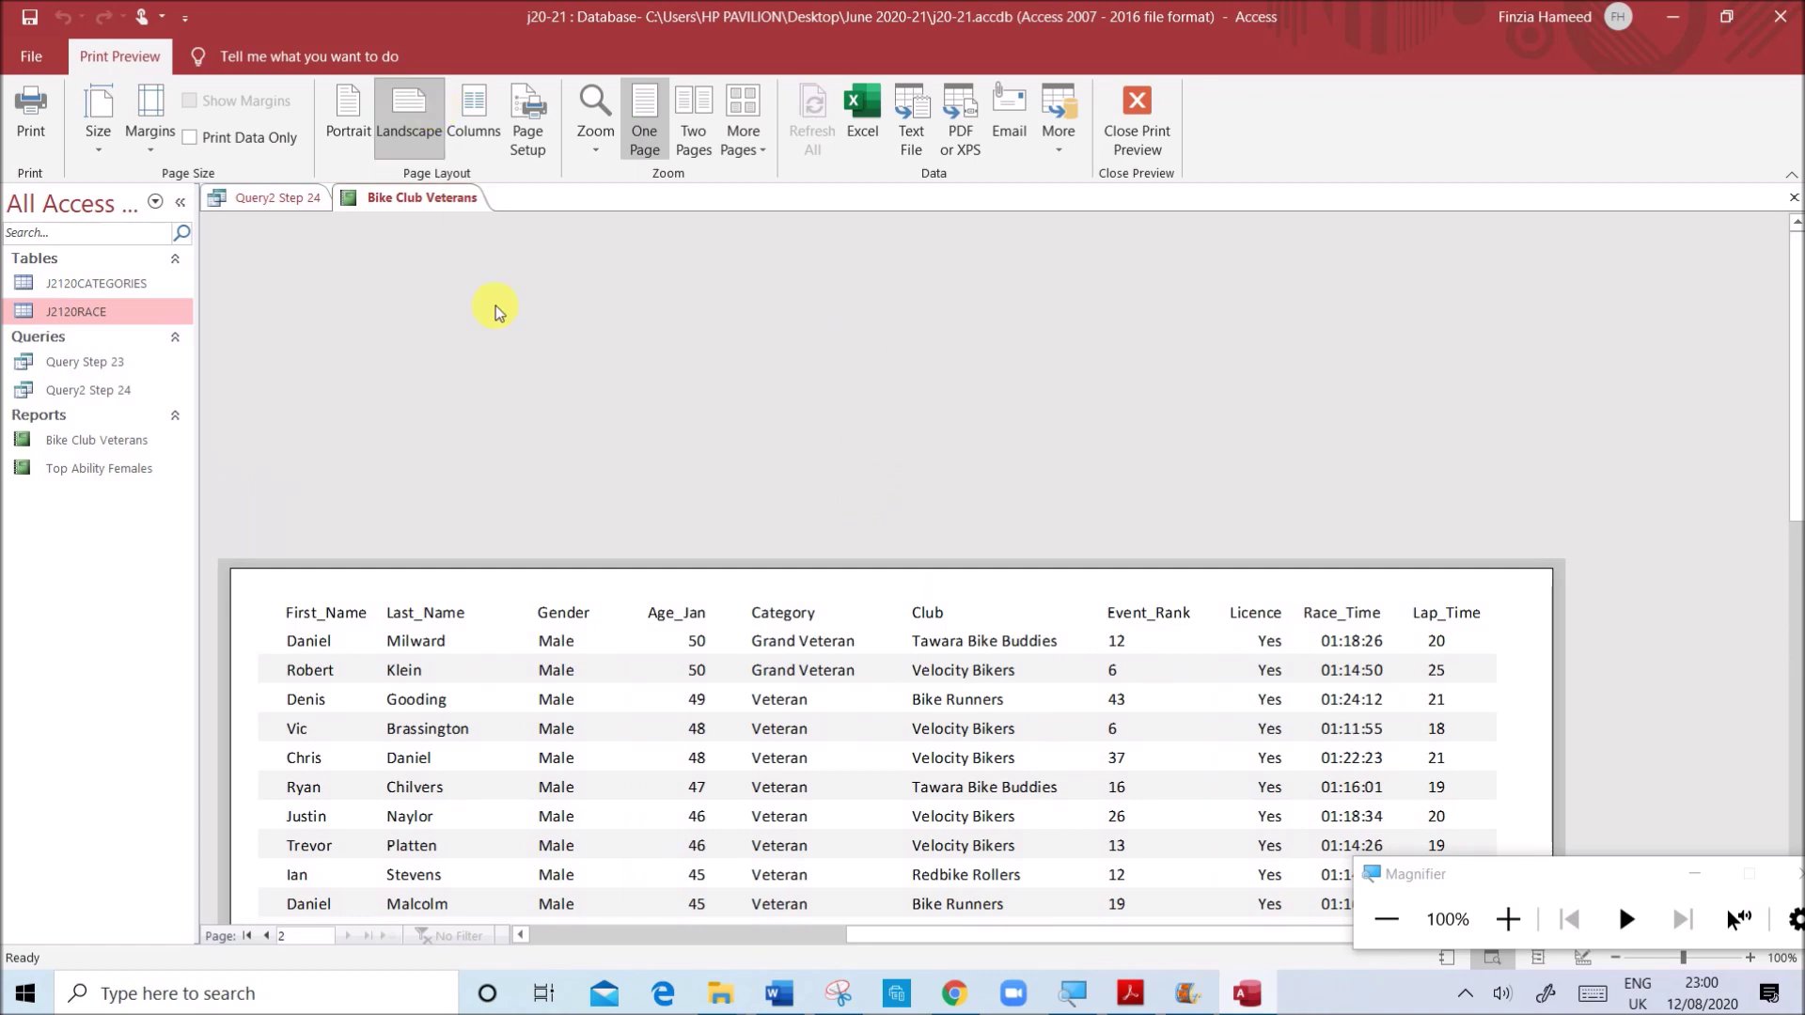
click(1130, 993)
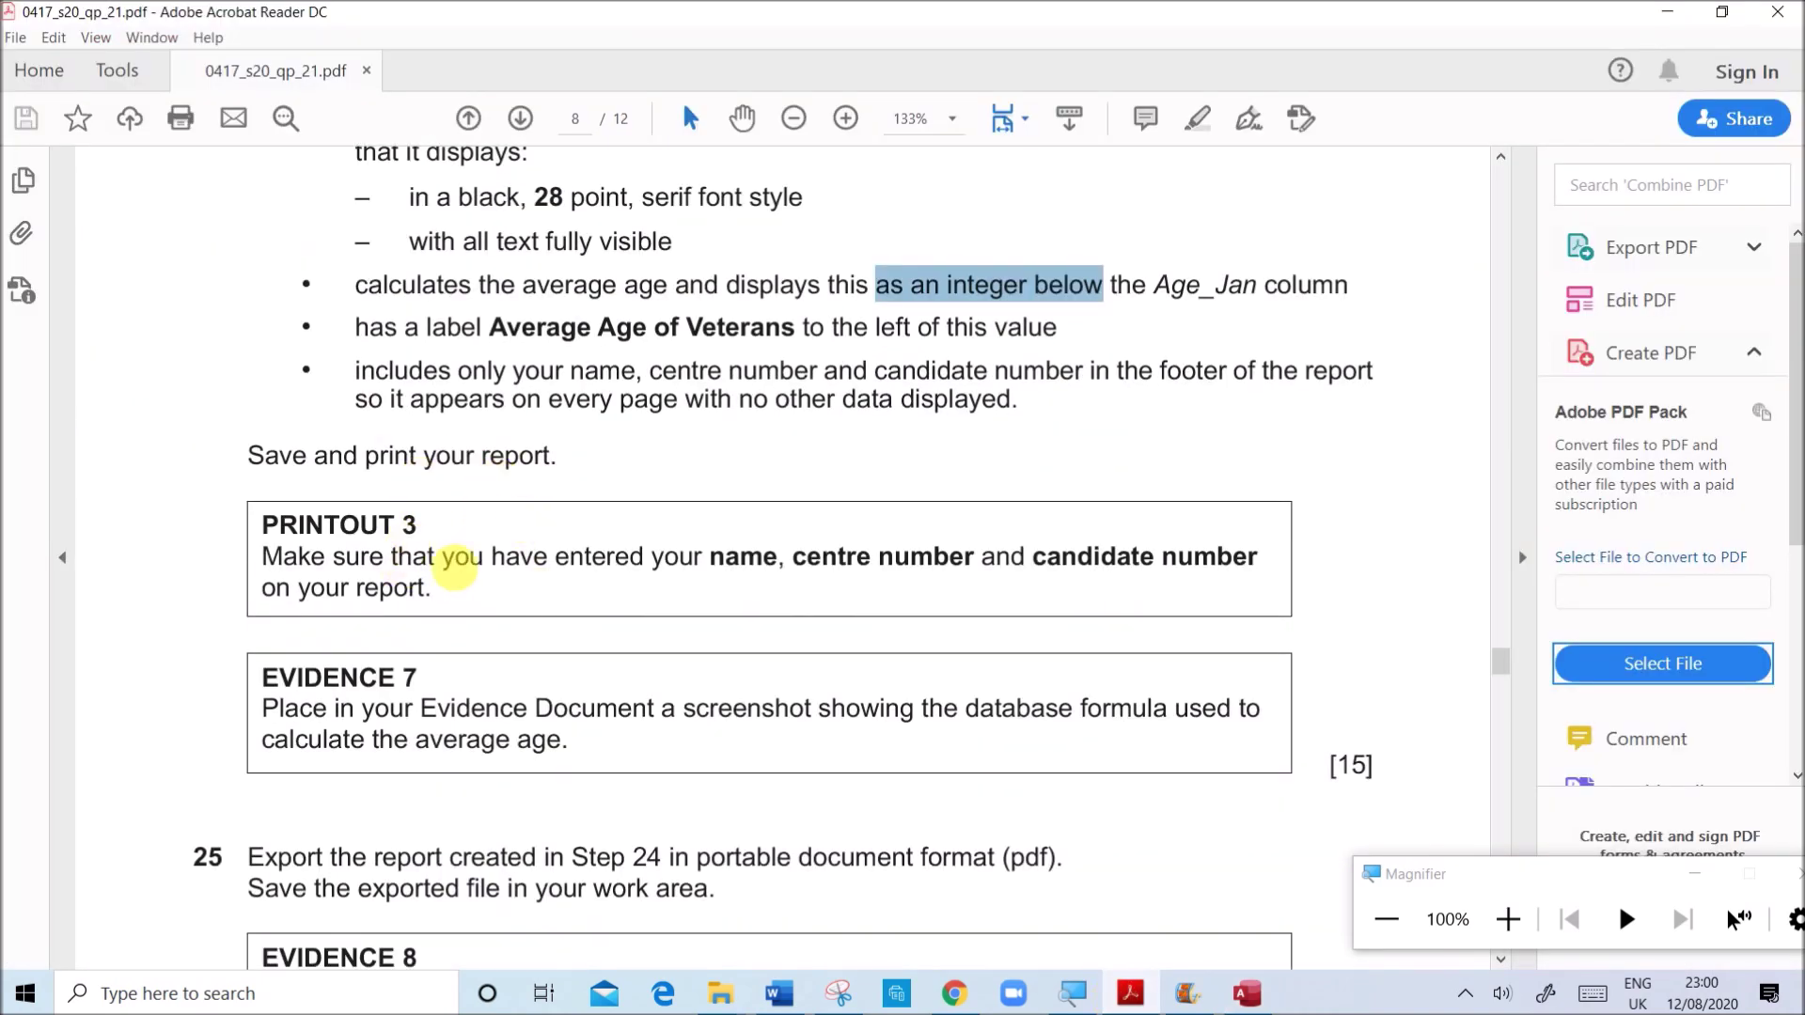
scroll(481, 581, down, 3)
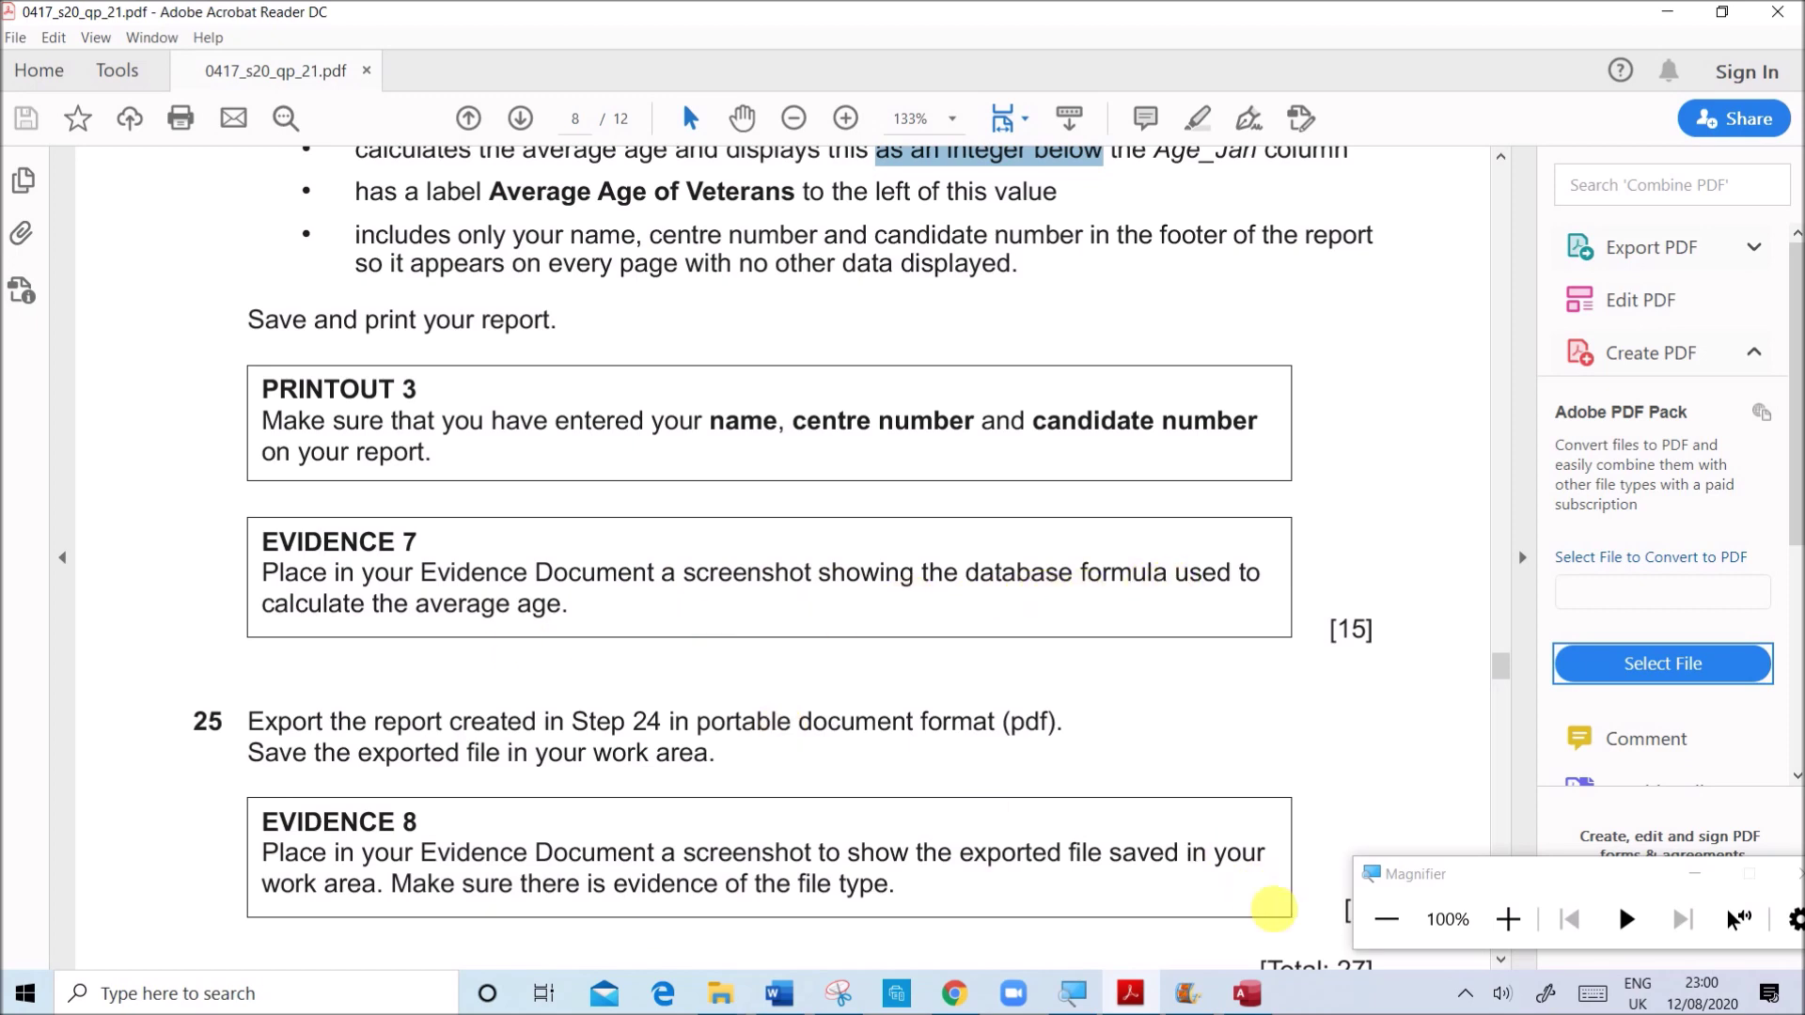
click(1256, 1000)
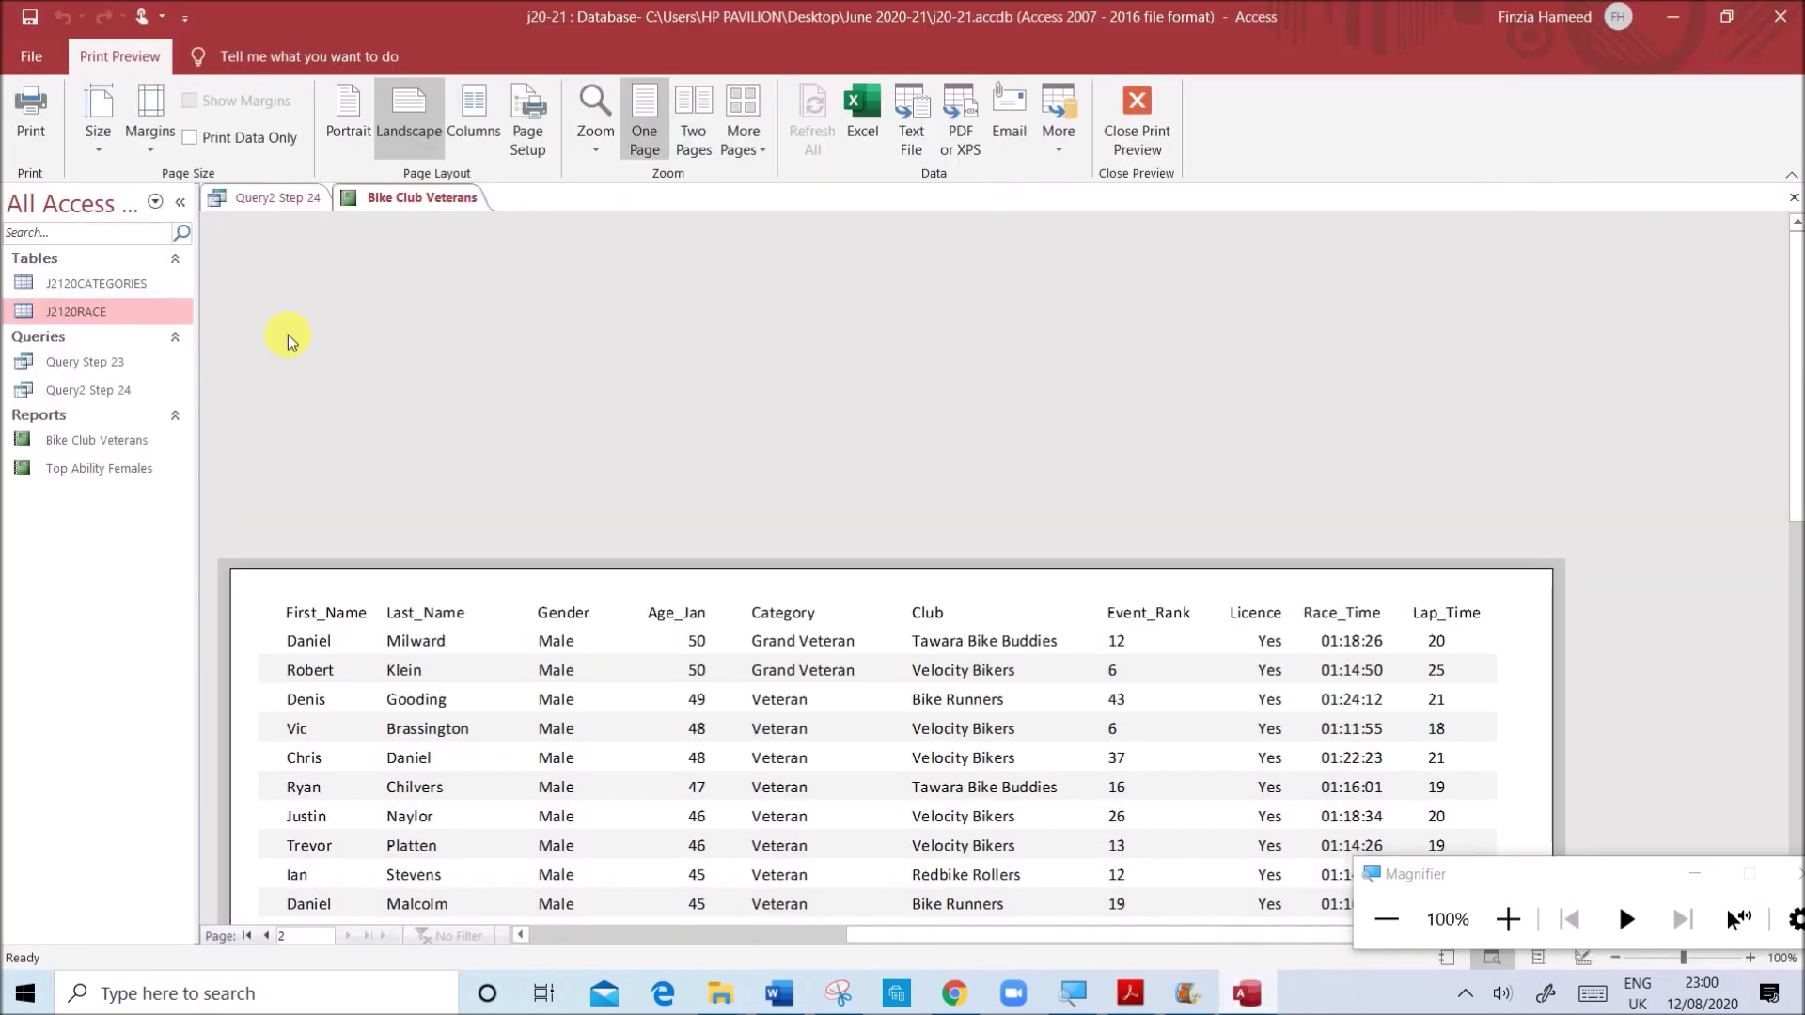
- In Design View, widen the footer average box so =Avg([Age_Jan]) shows in full
right_click(362, 195)
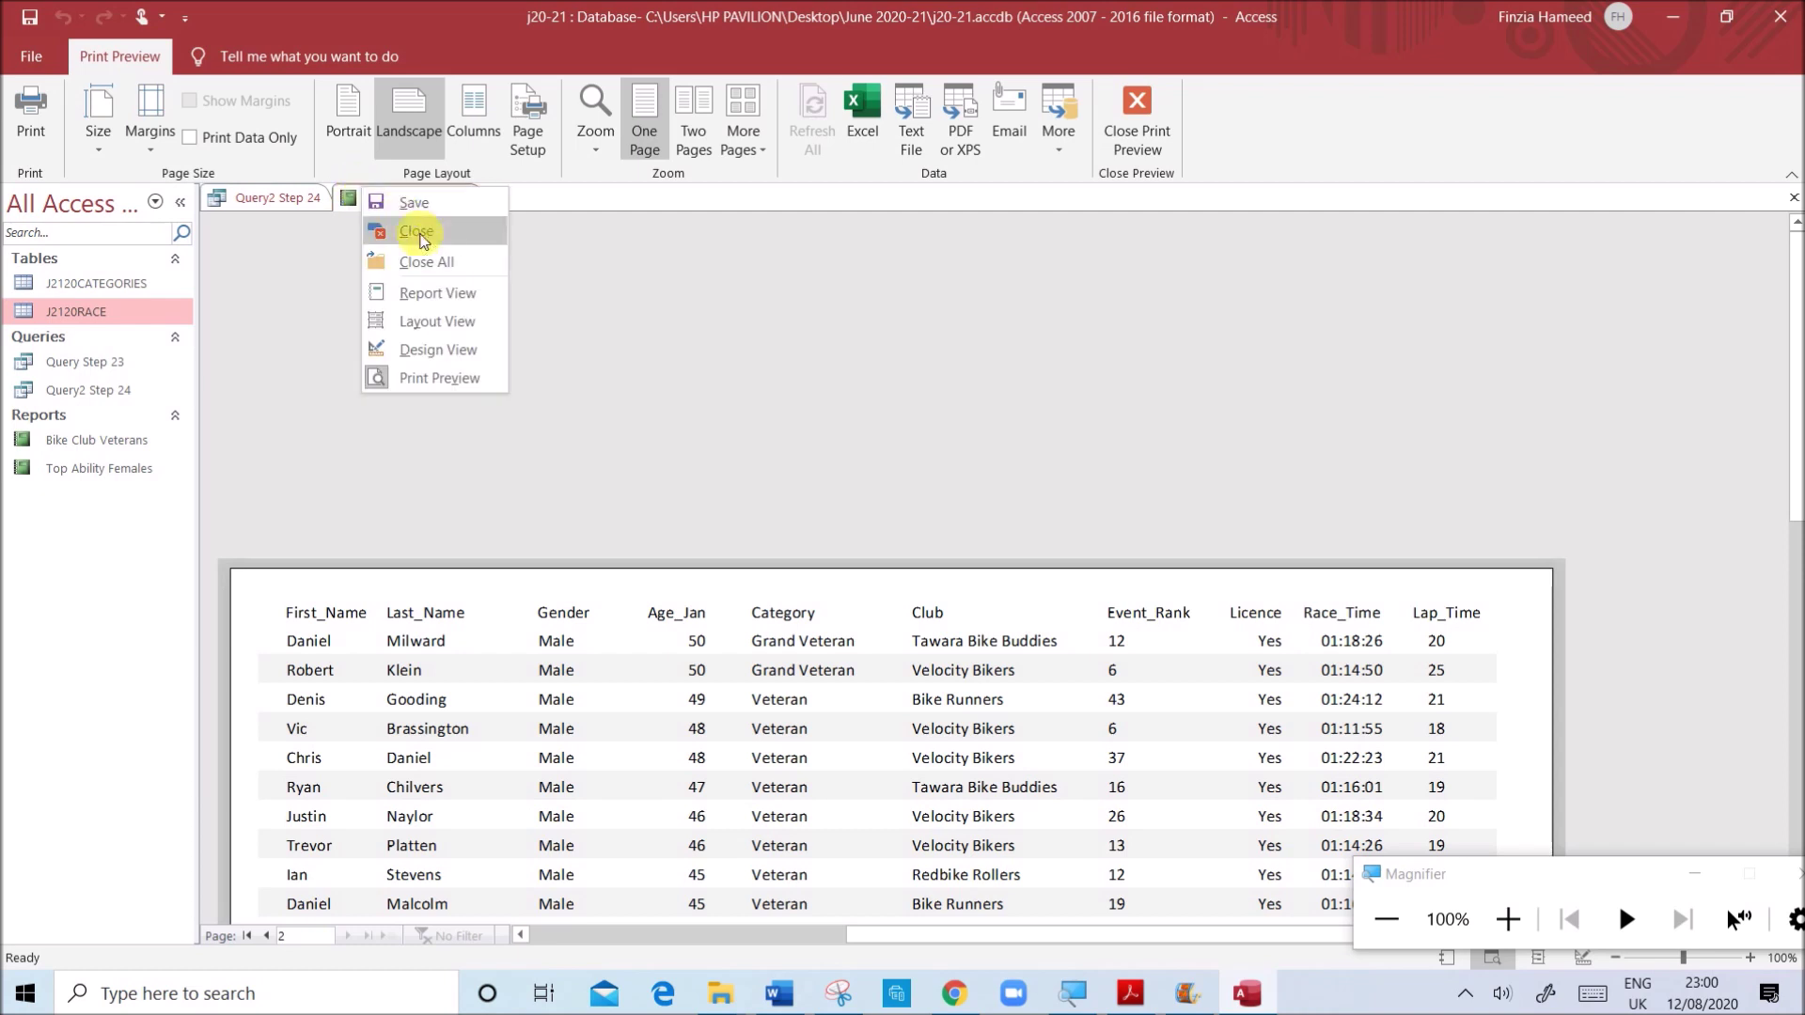
click(453, 350)
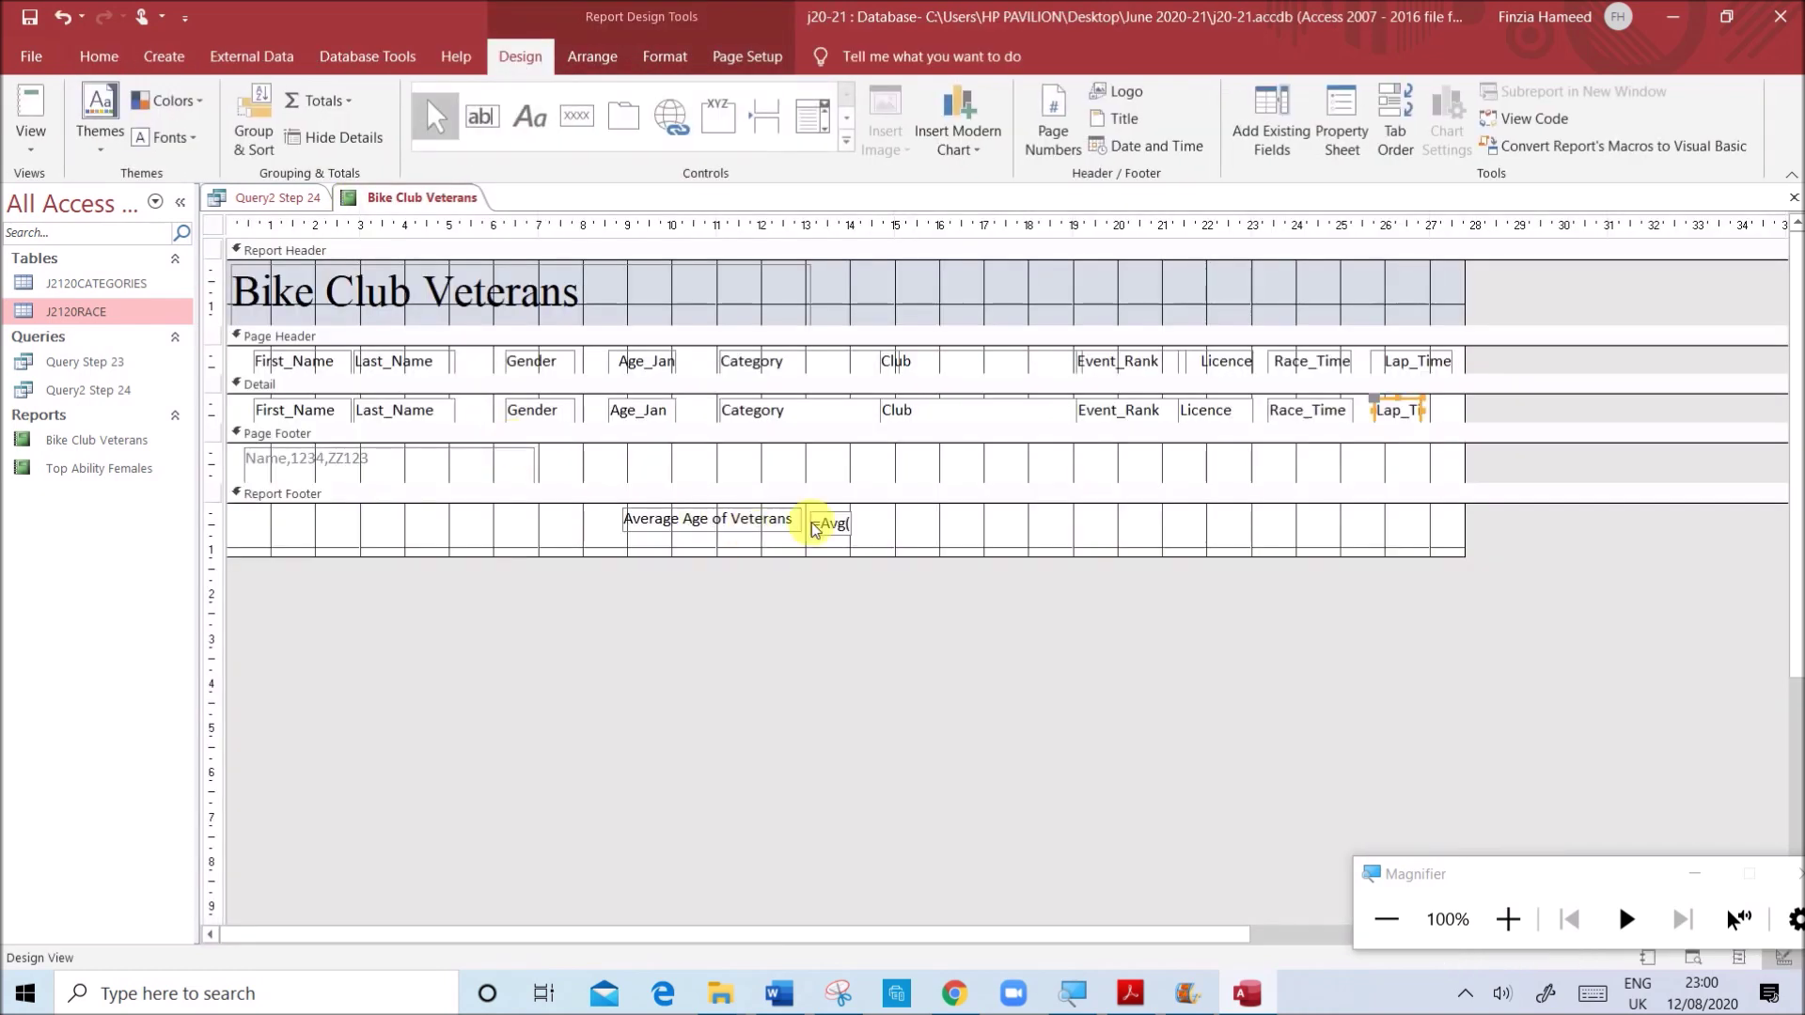
drag(866, 538, 930, 536)
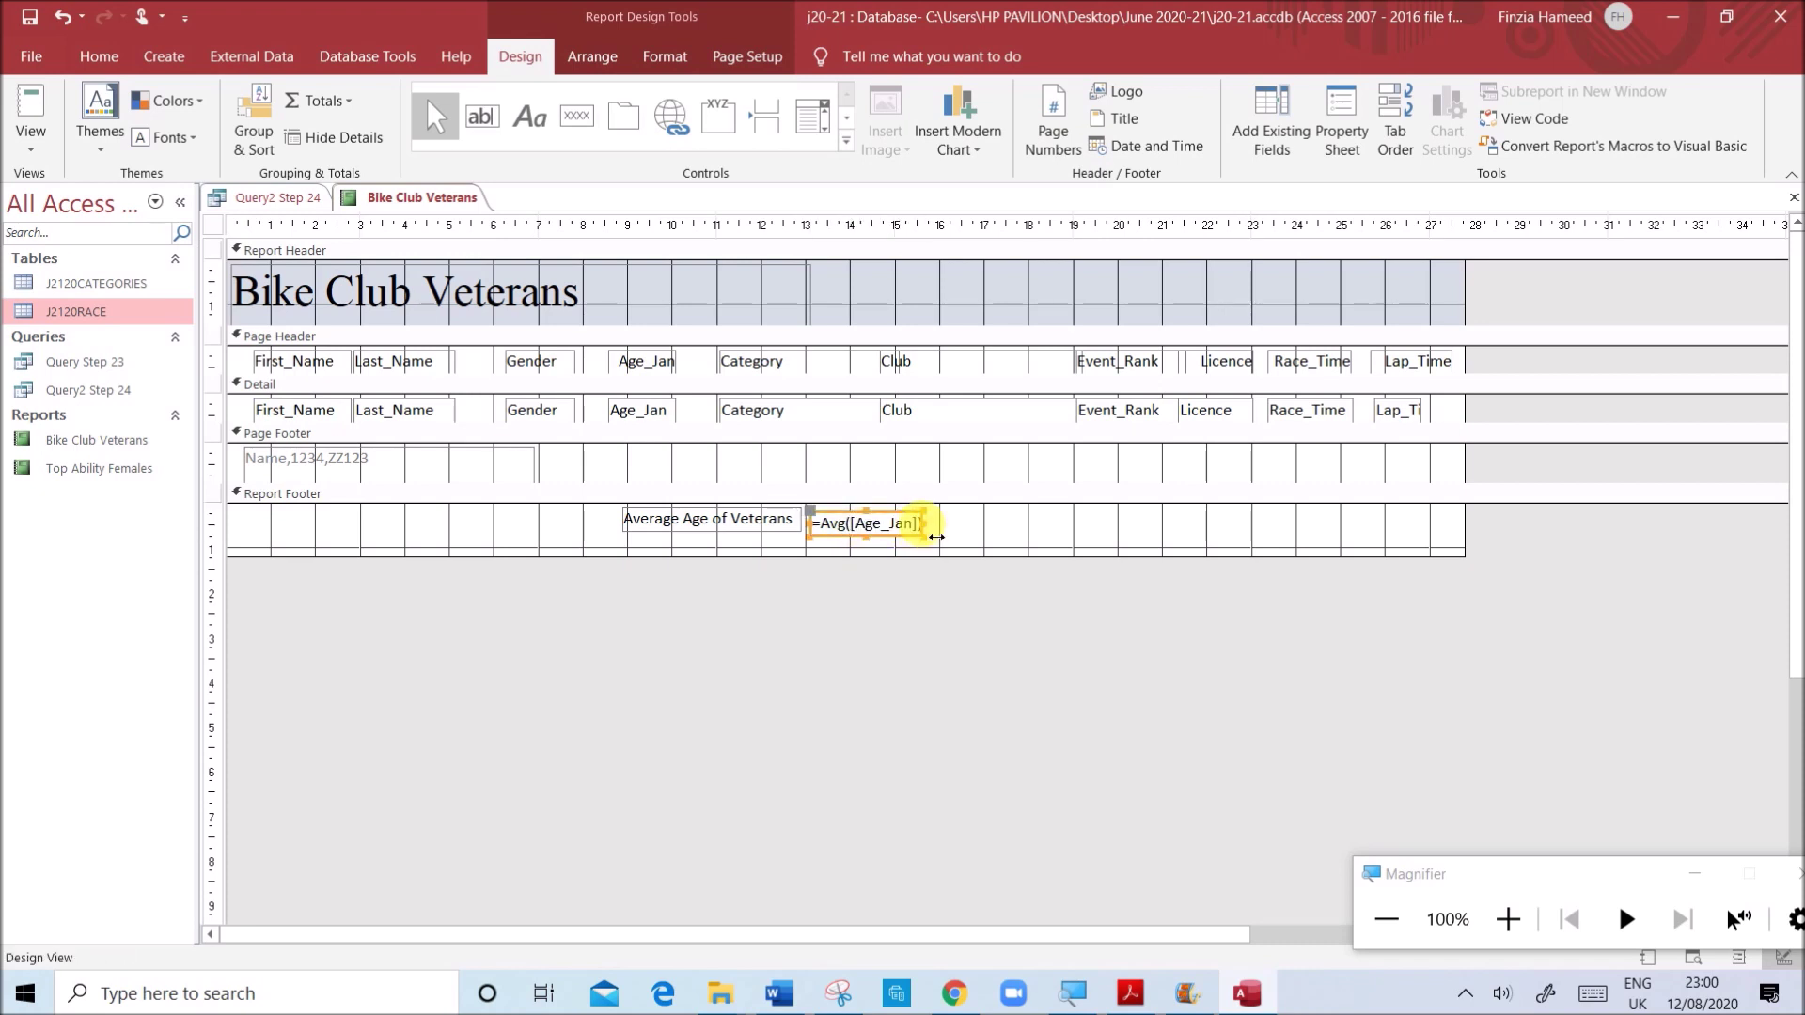
key(alt+Tab)
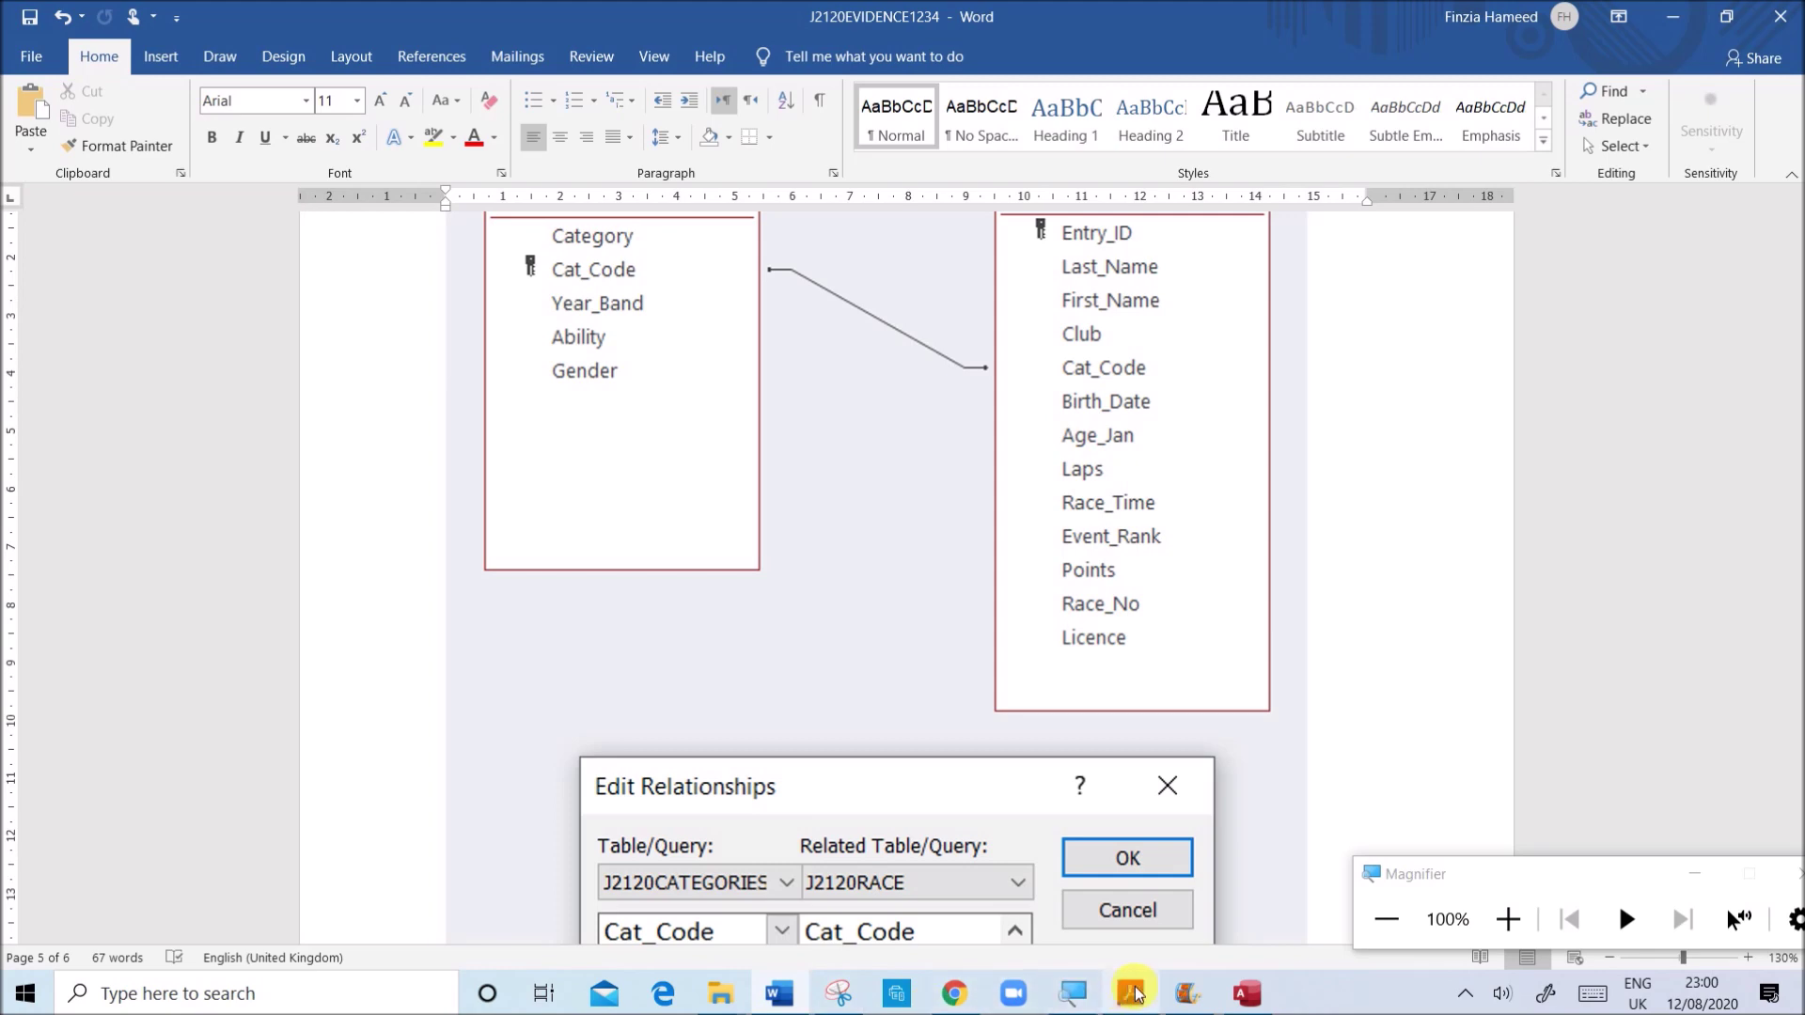
- Snip the footer's Average Age of Veterans label and formula and paste it under Step 24
key(alt+Tab)
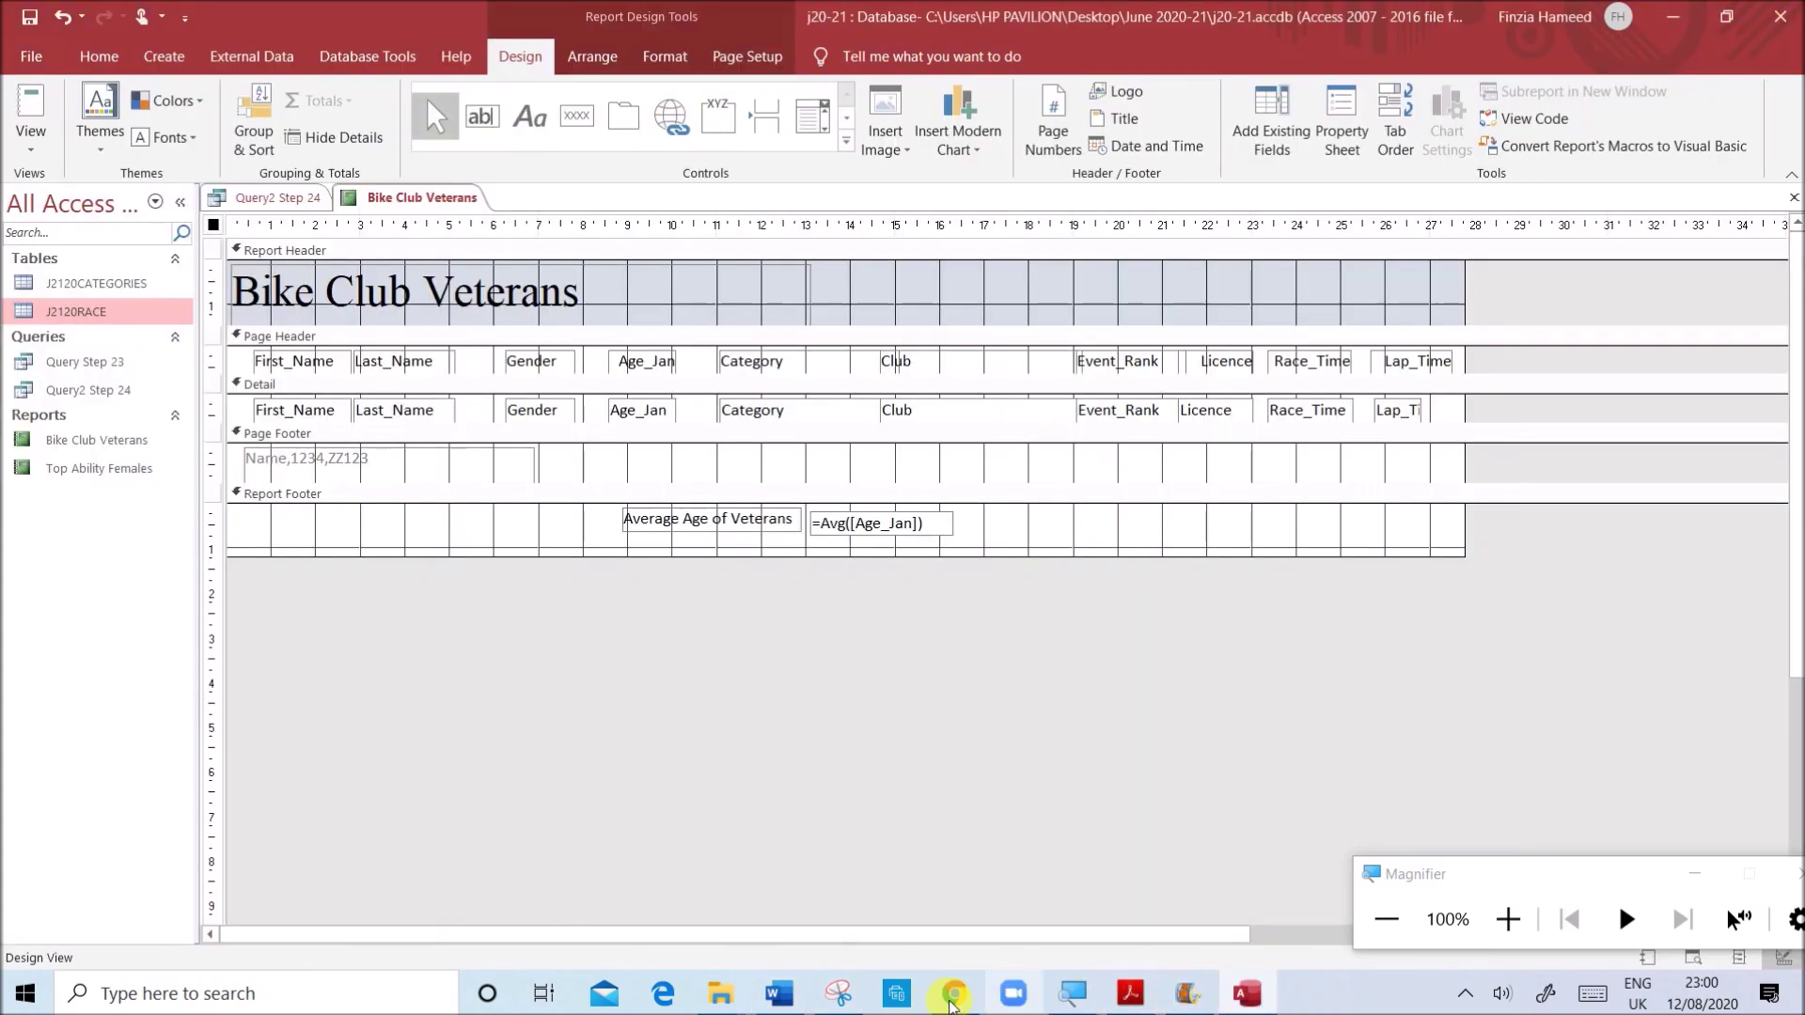
click(839, 993)
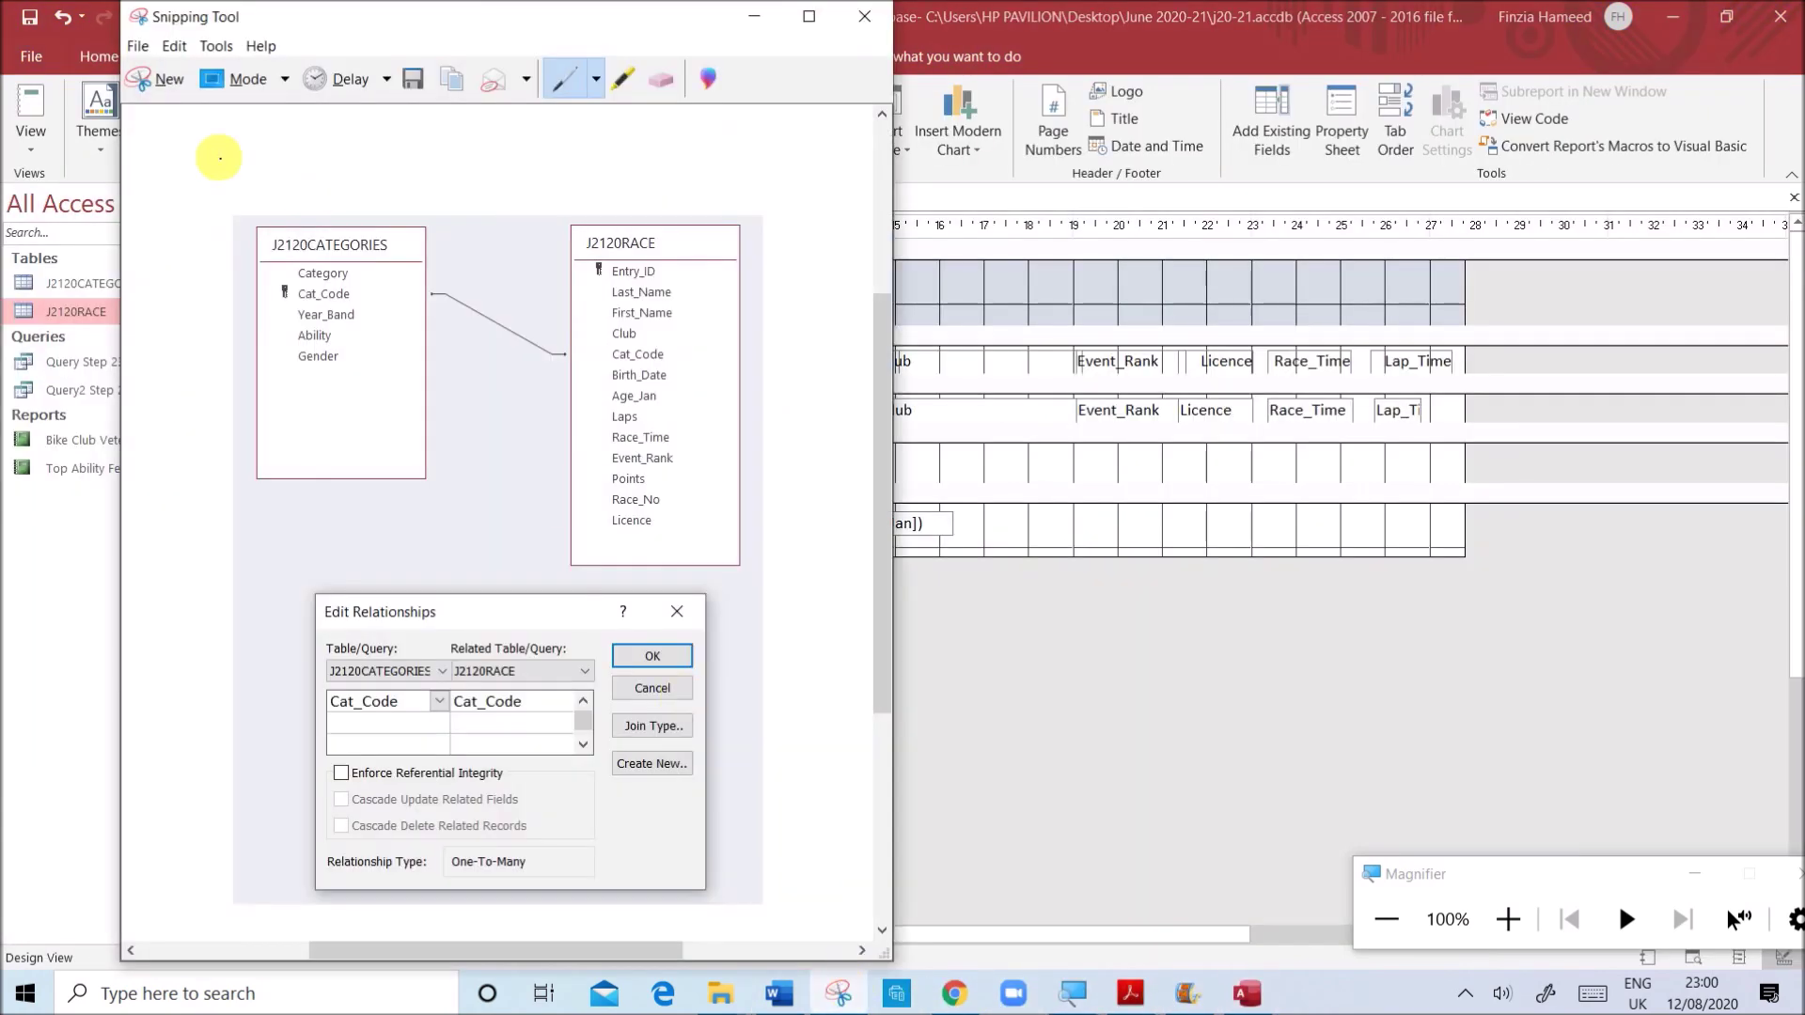
click(143, 79)
drag(602, 500, 976, 562)
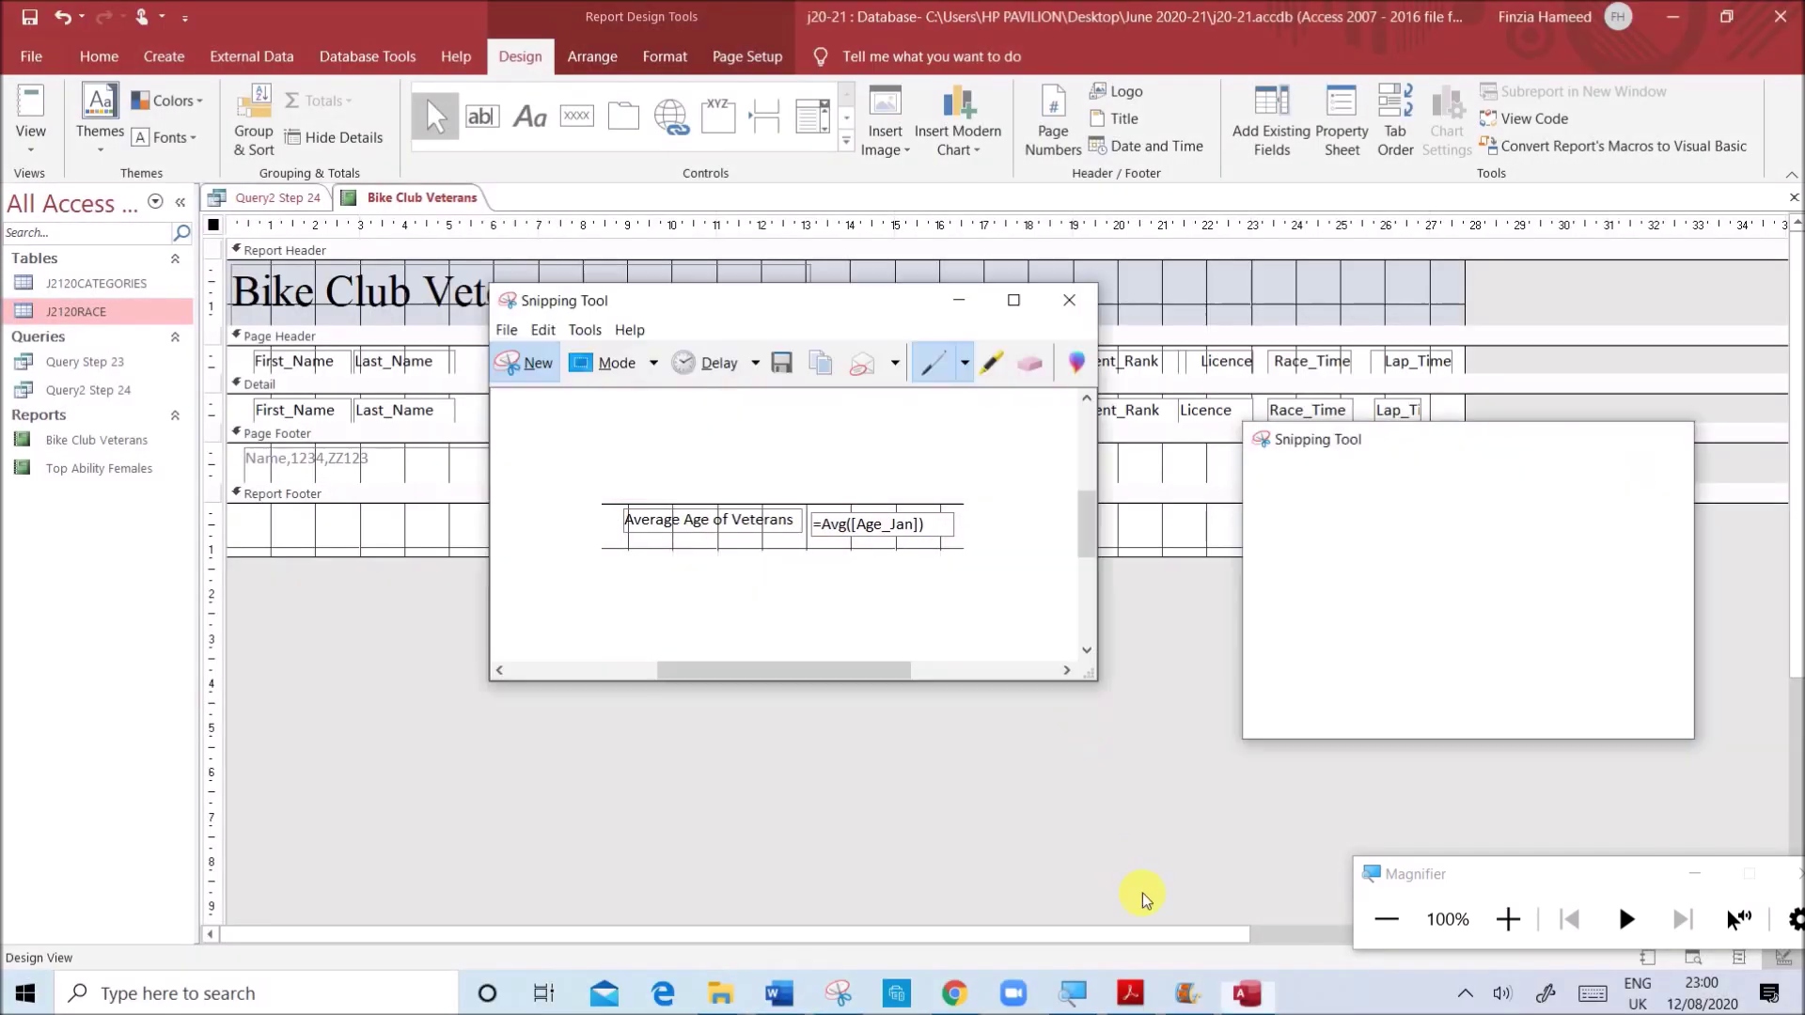
click(779, 993)
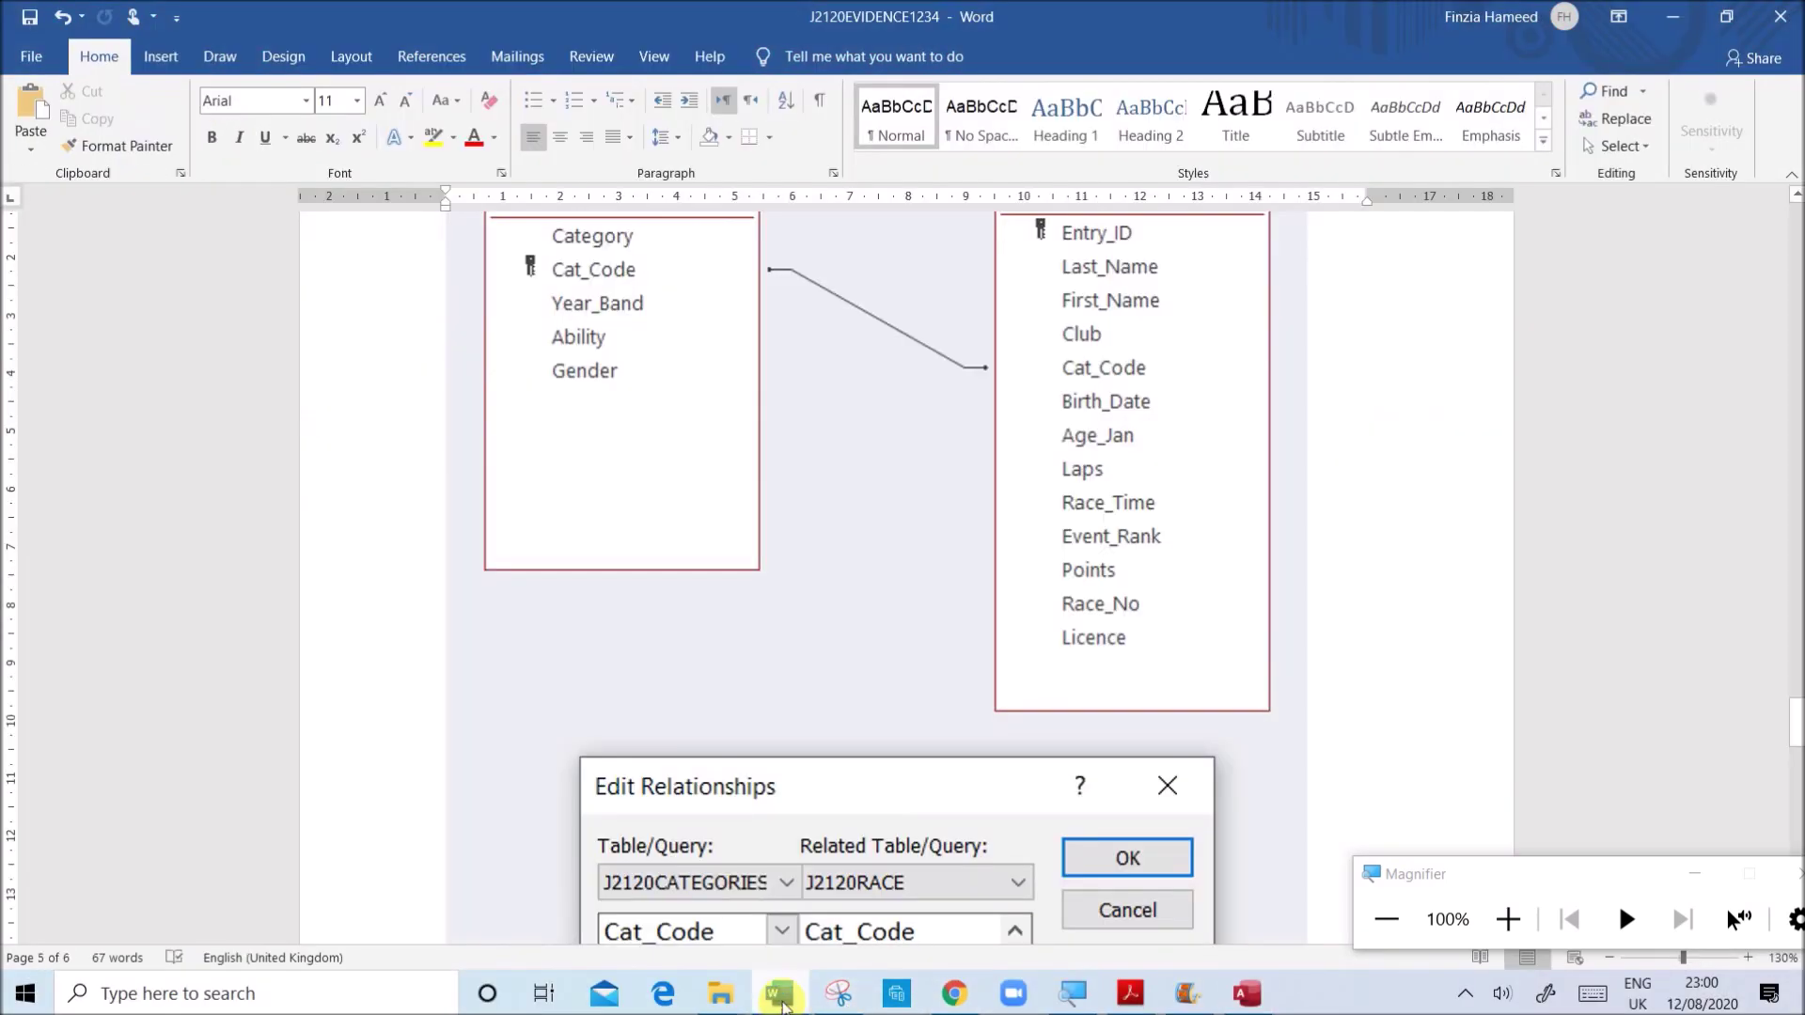
scroll(817, 719, down, 8)
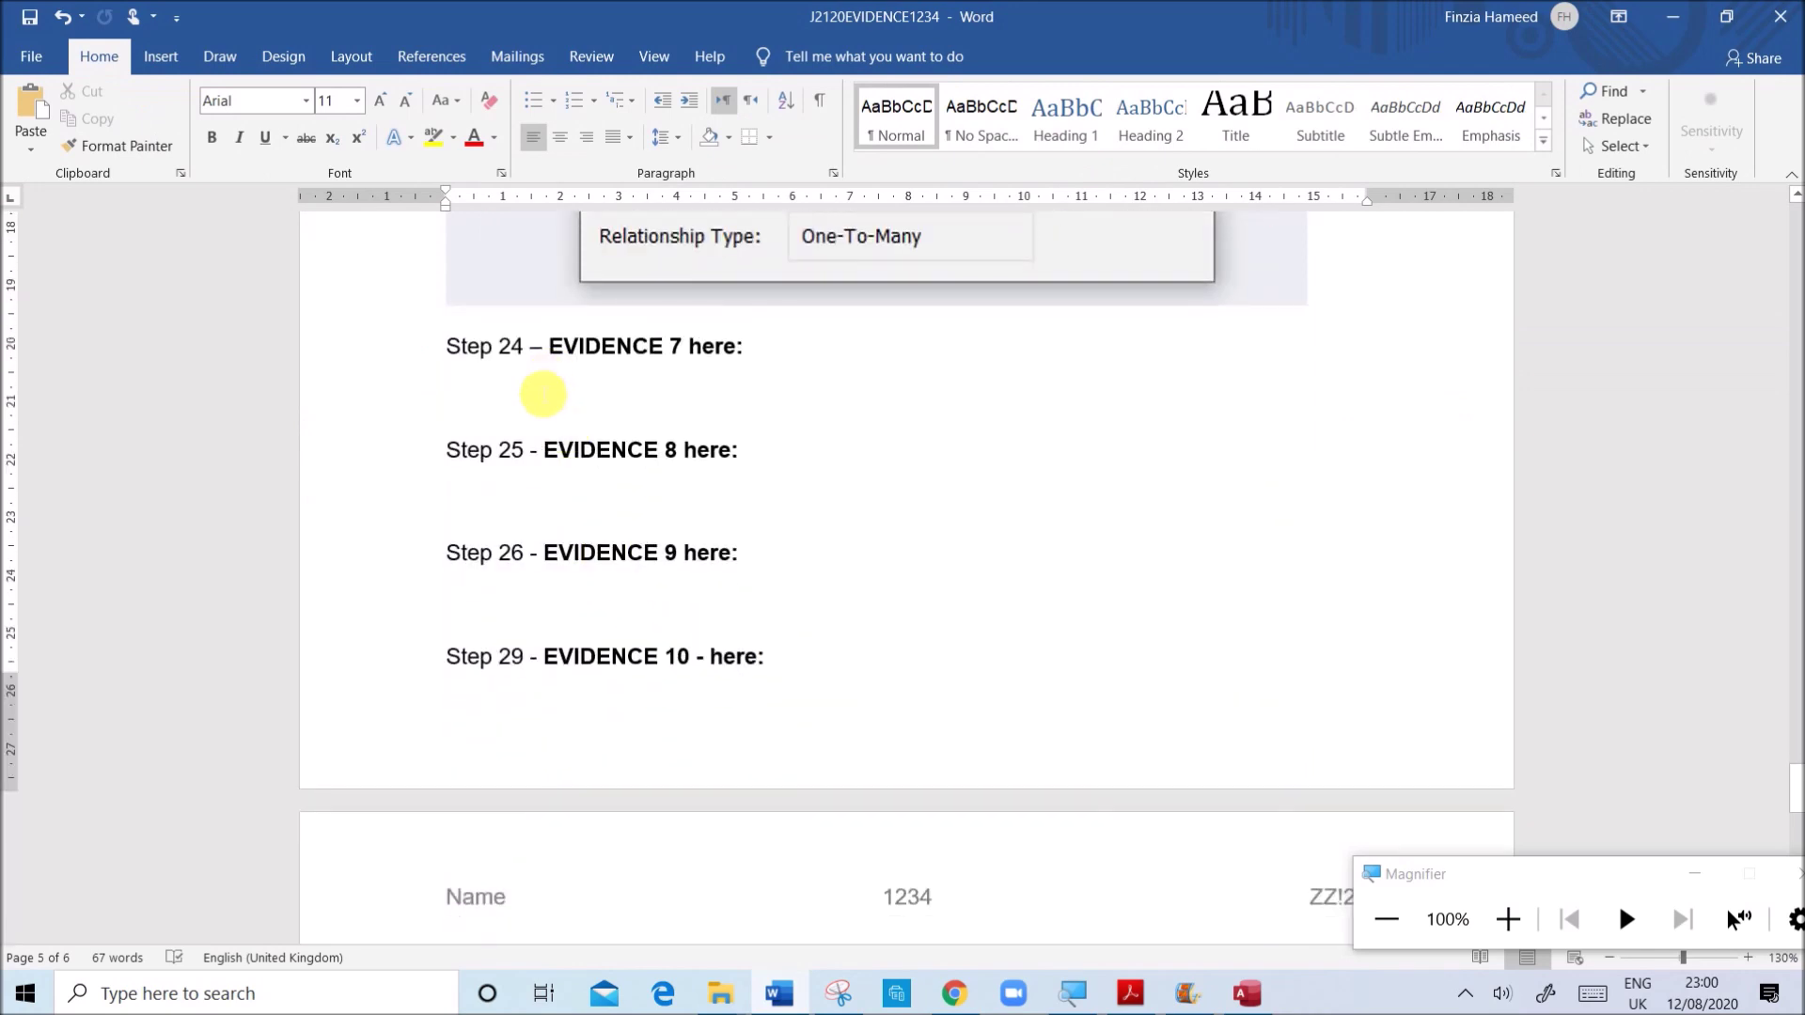
key(ctrl+v)
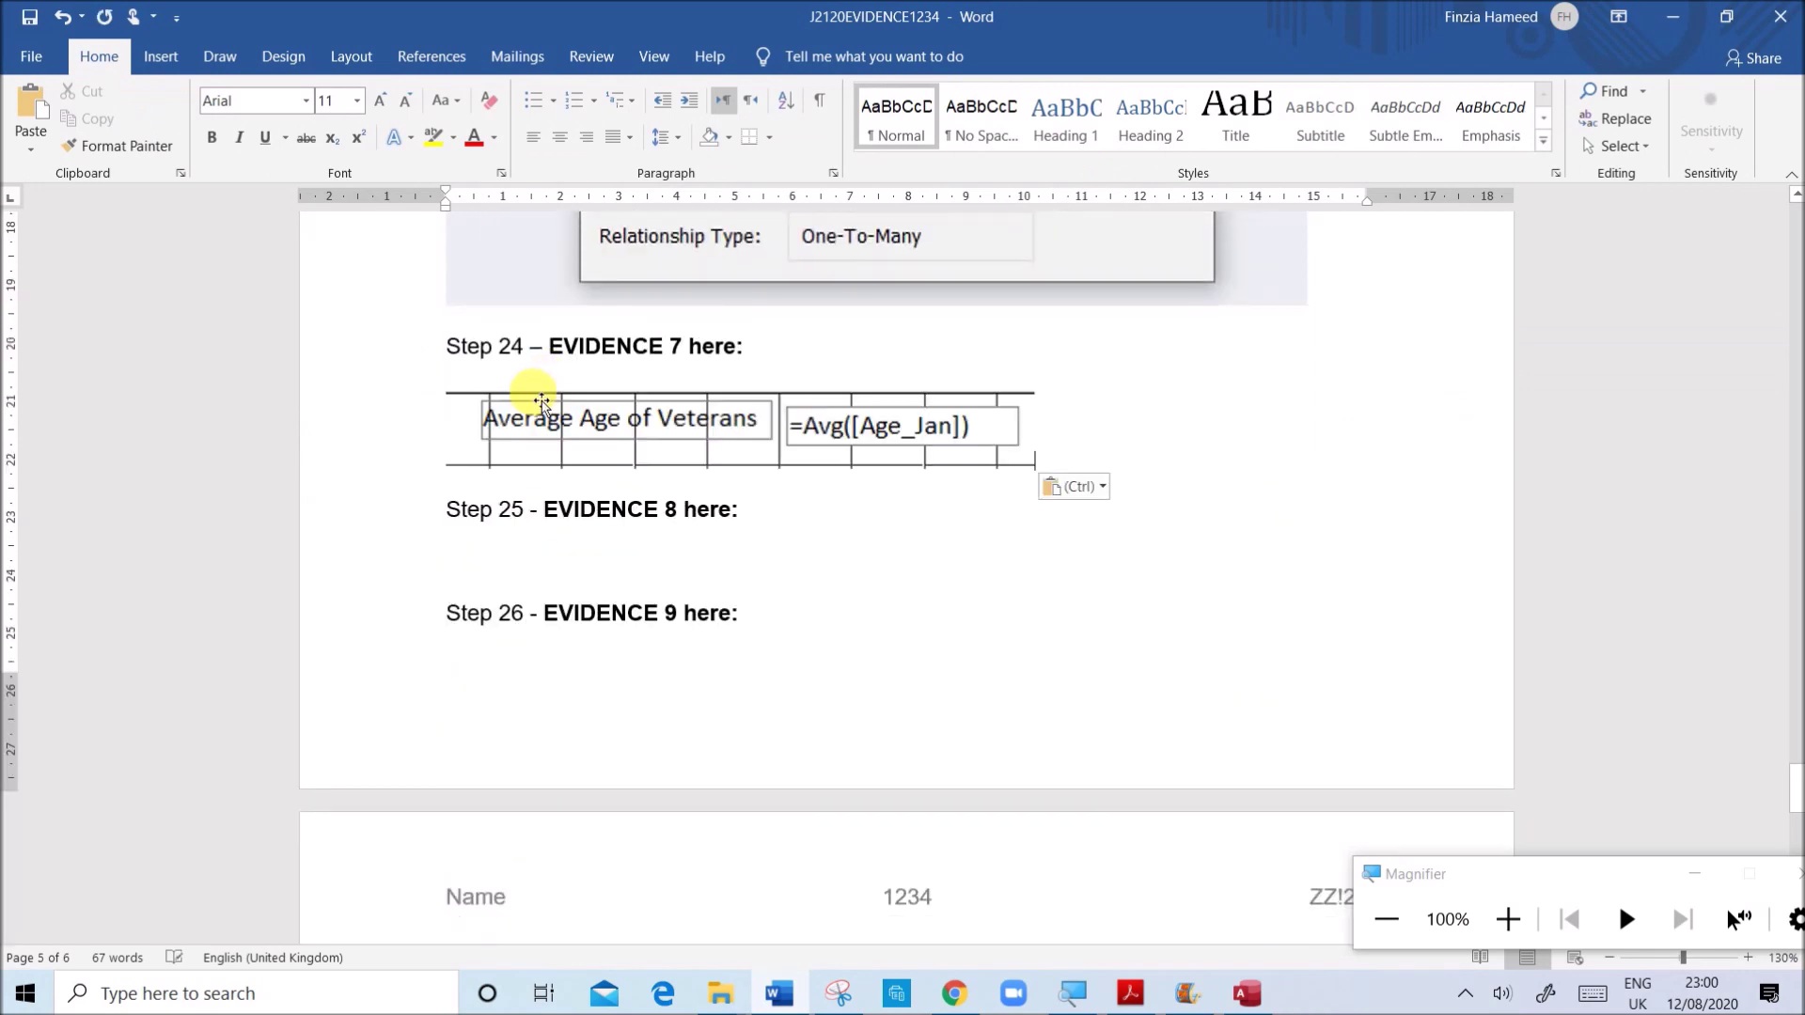
- Read the Step 25 export instruction in the exam question paper
click(1130, 994)
scroll(918, 765, down, 3)
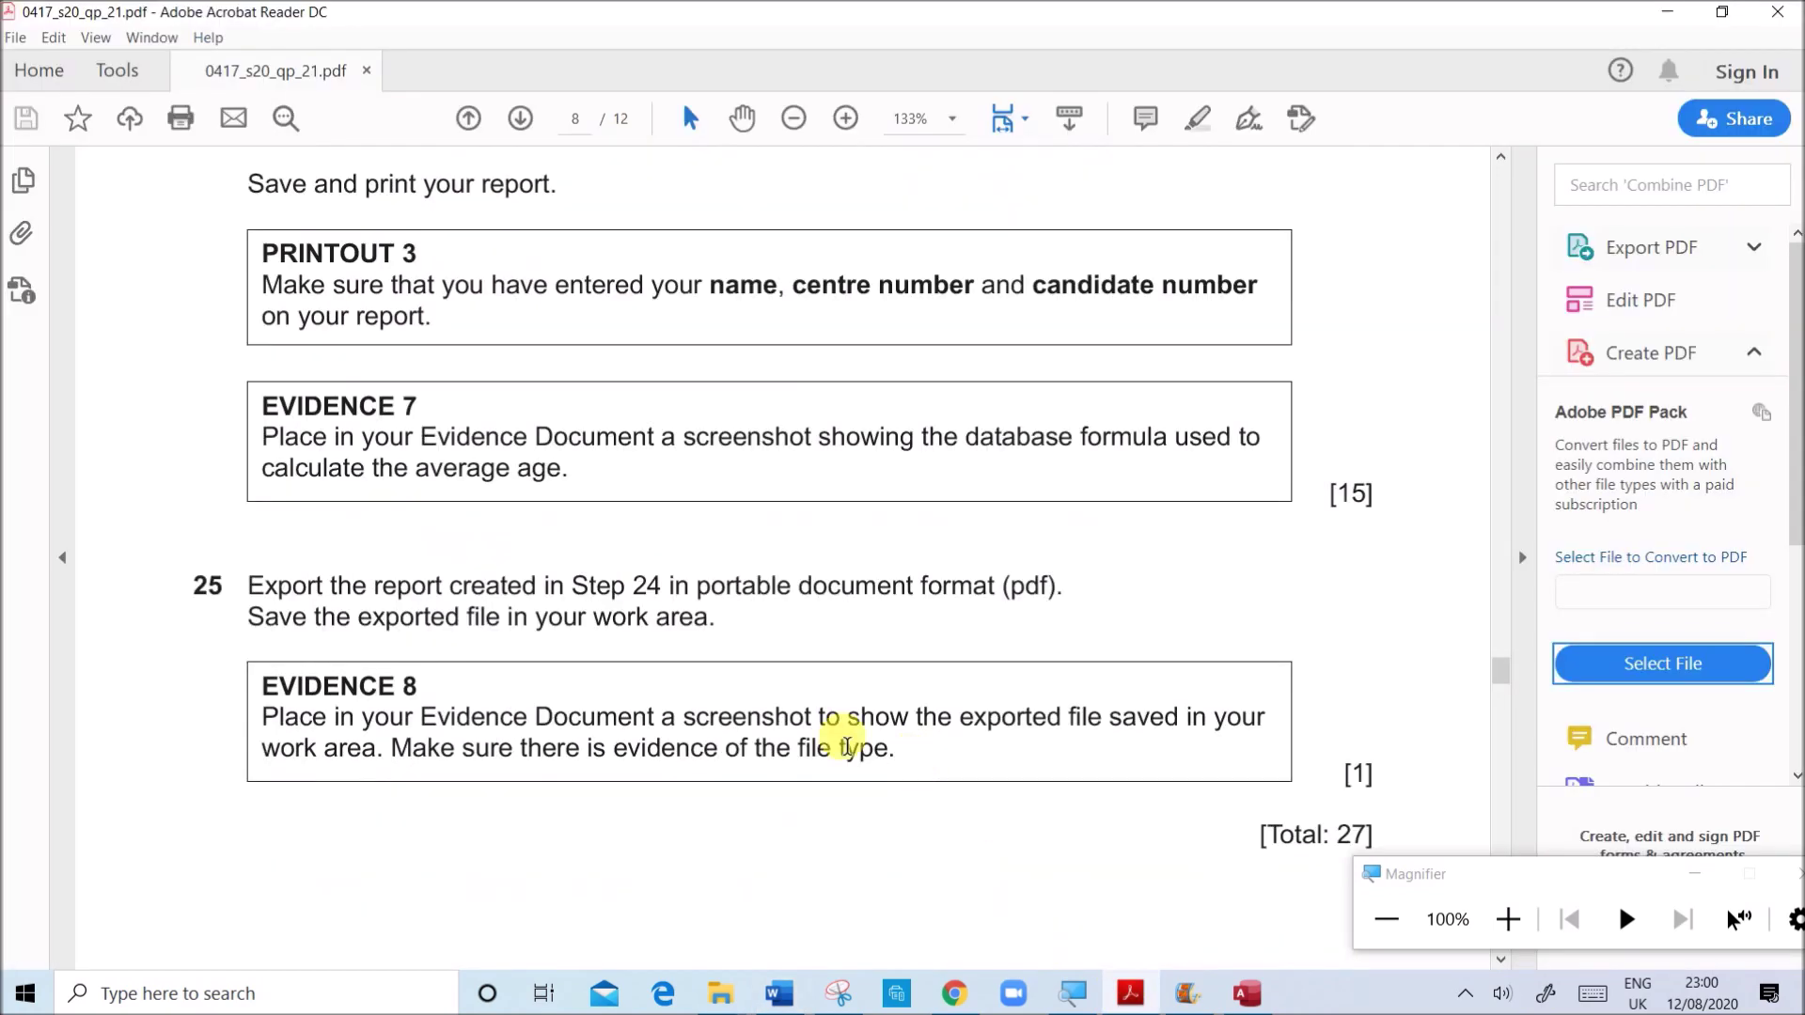
drag(547, 597, 1018, 595)
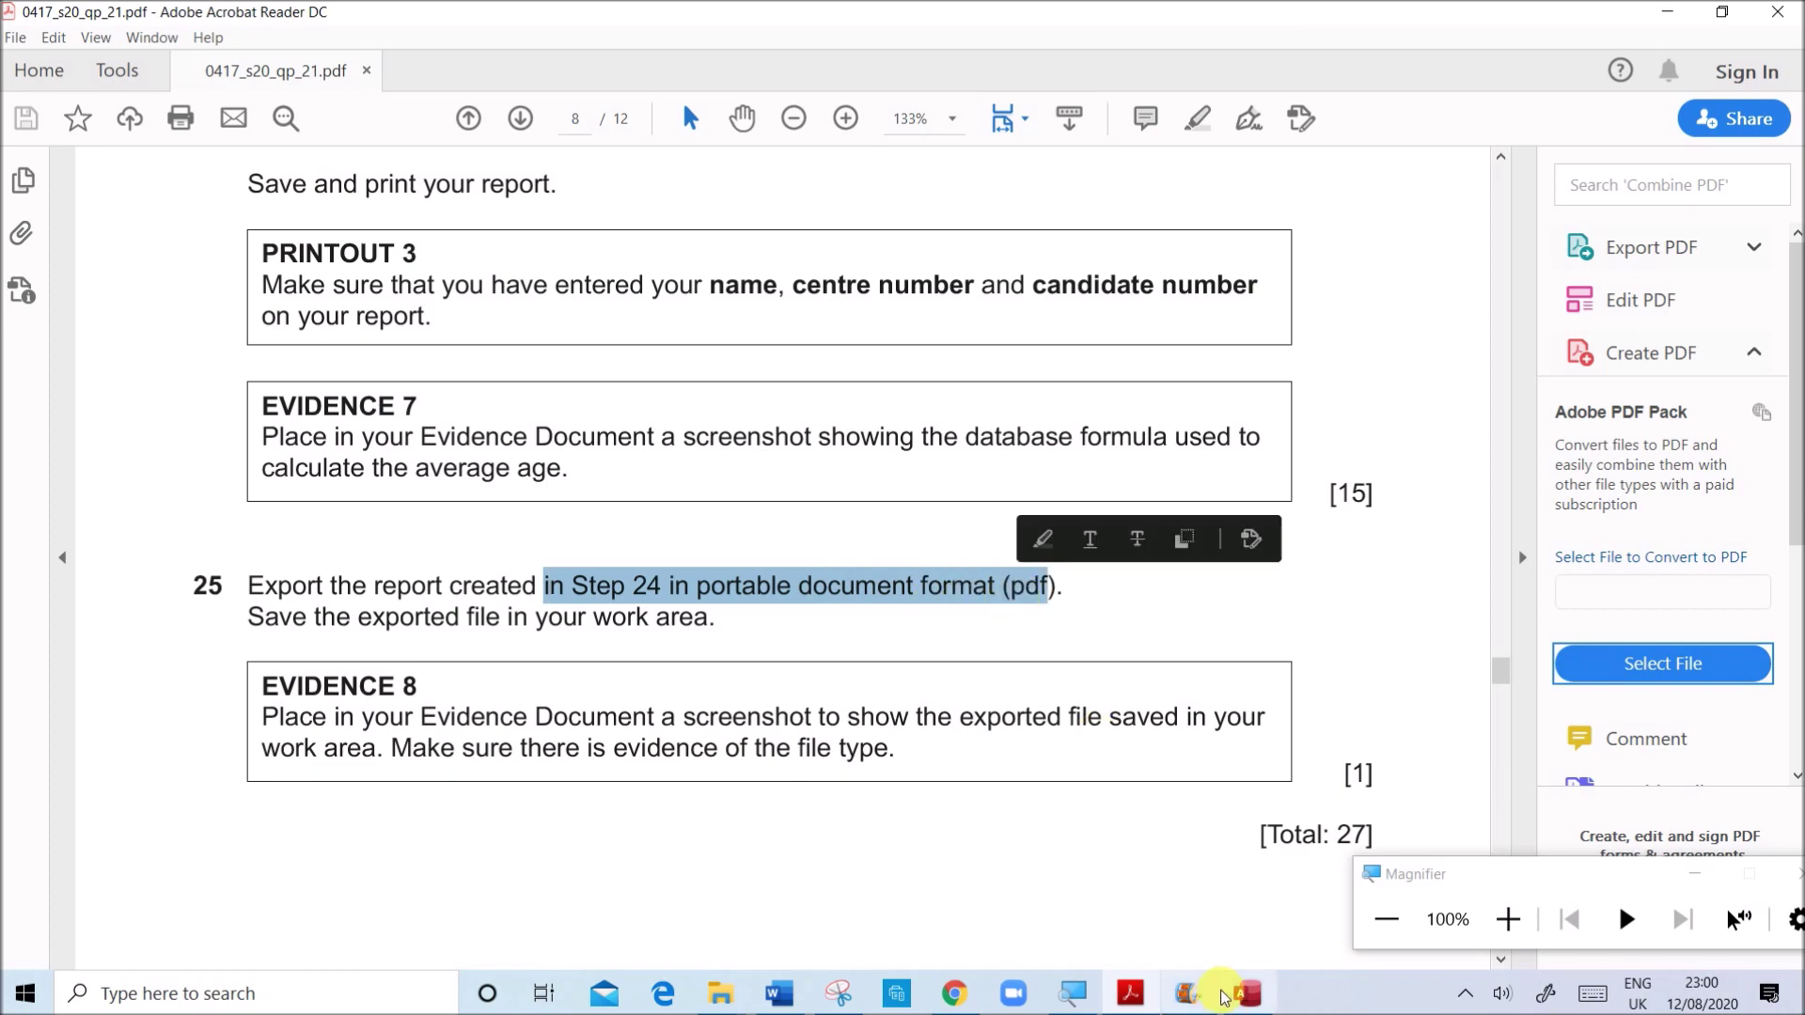
click(1246, 993)
- Save the Bike Club Veterans report and close all open queries and reports
right_click(411, 212)
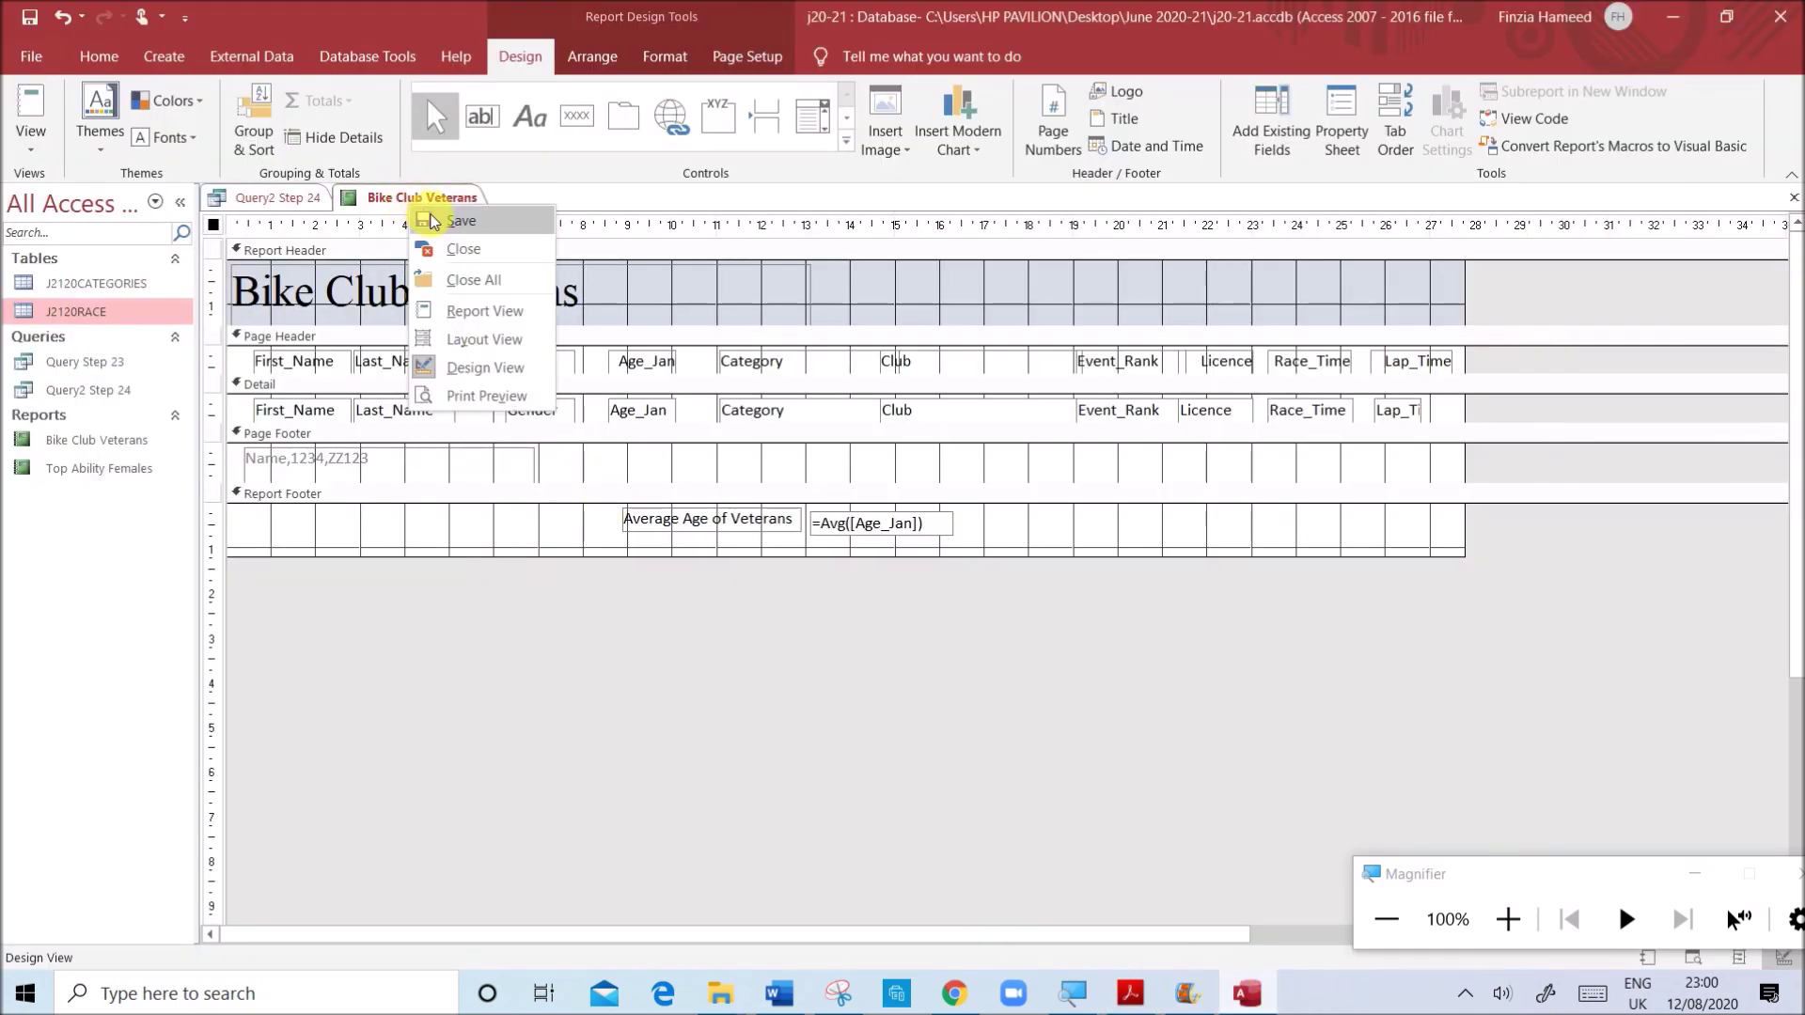
click(446, 222)
click(324, 202)
right_click(325, 220)
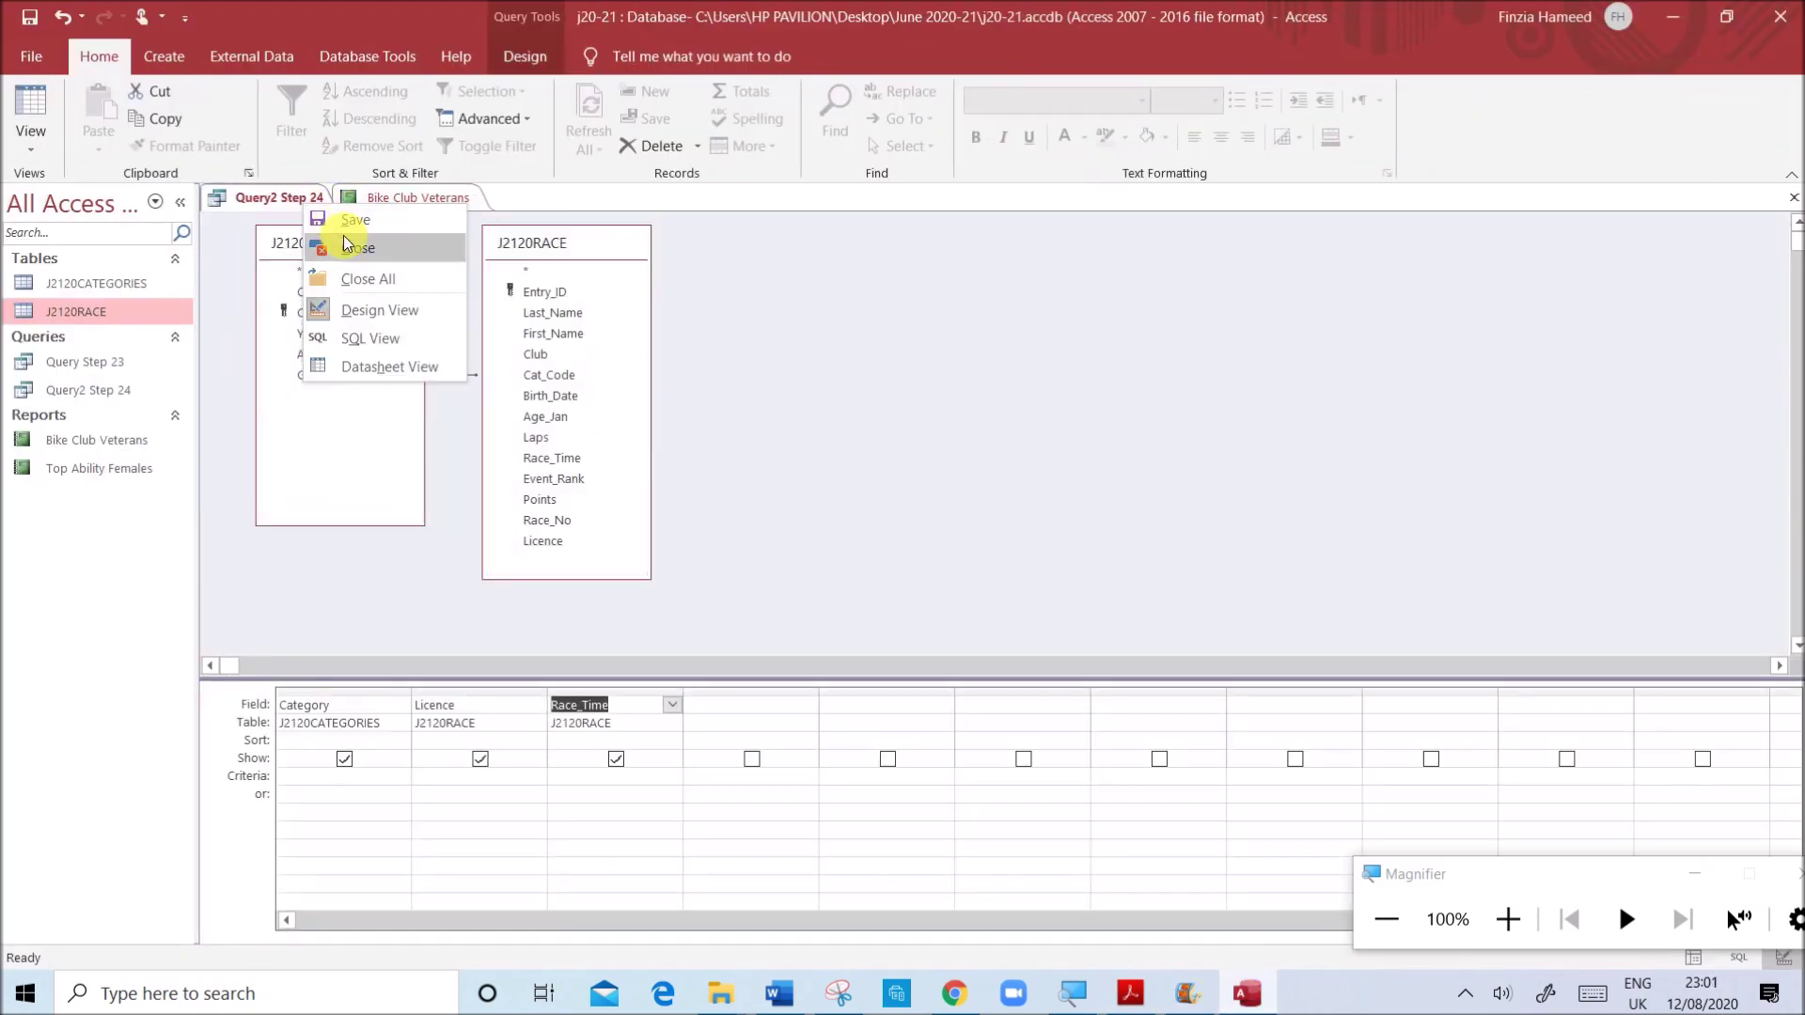
right_click(371, 202)
click(428, 272)
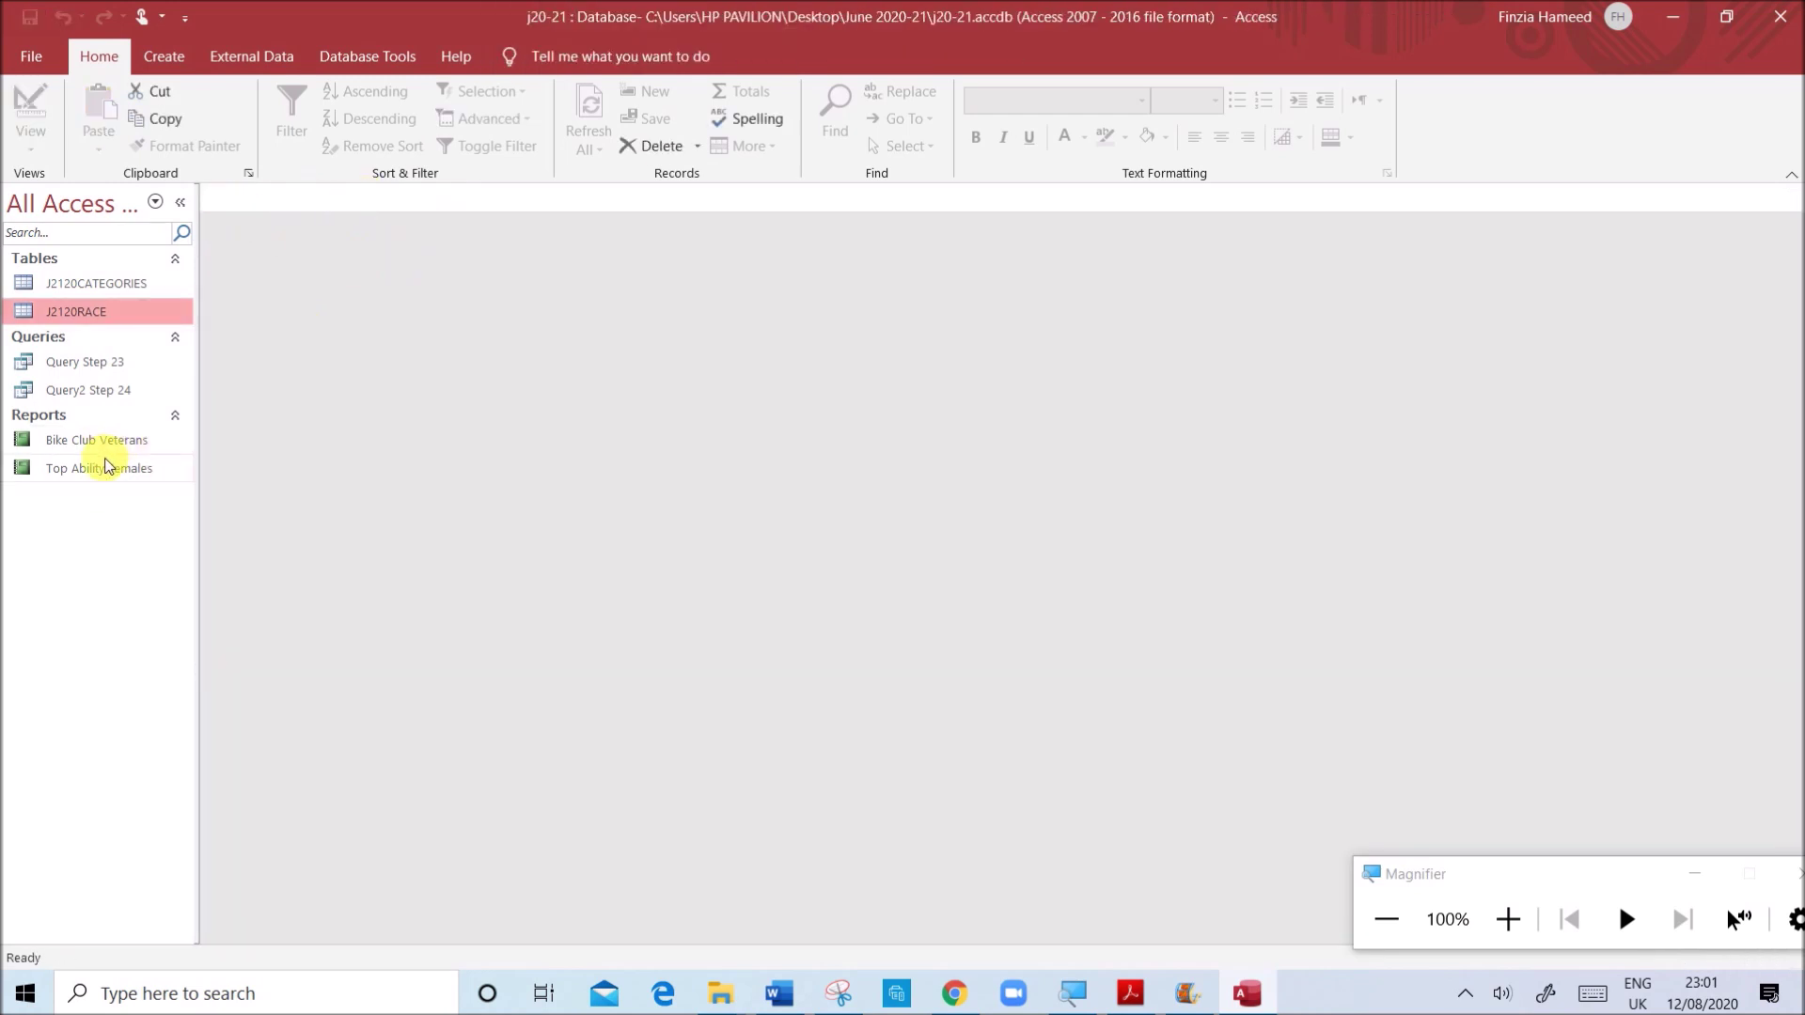
- Export the Bike Club Veterans report as a PDF and publish it
click(94, 441)
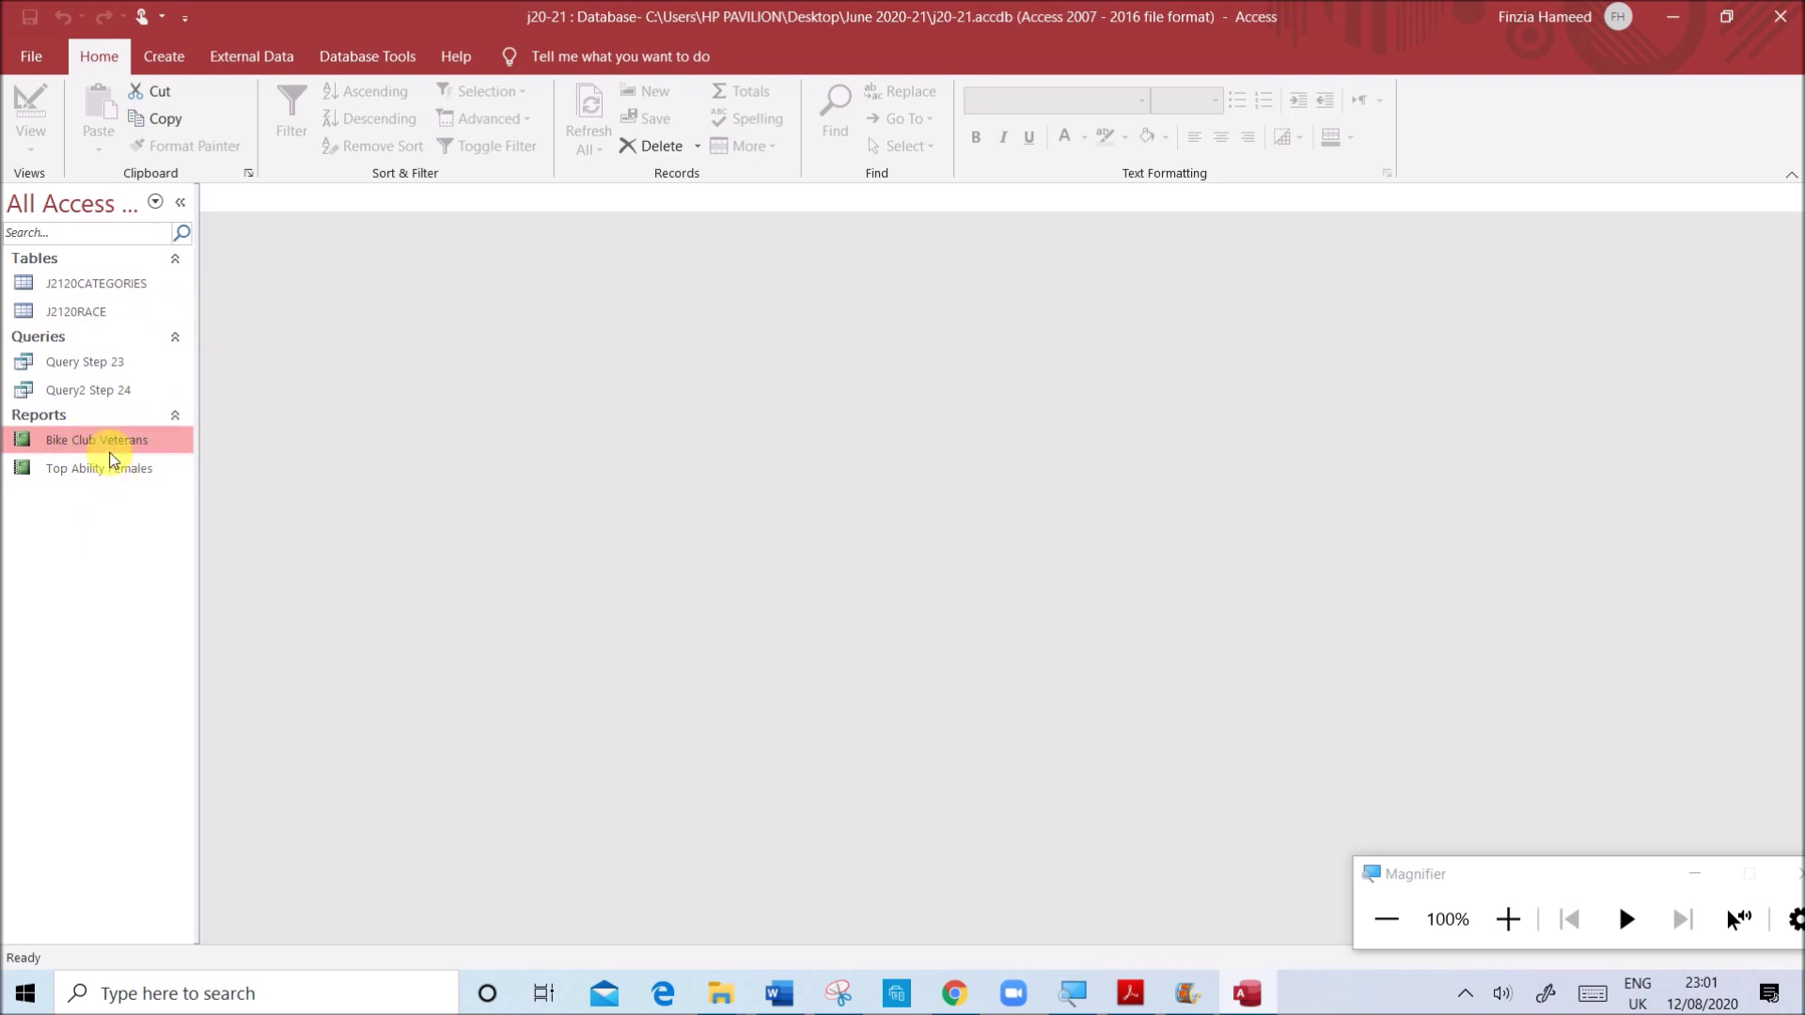
right_click(105, 438)
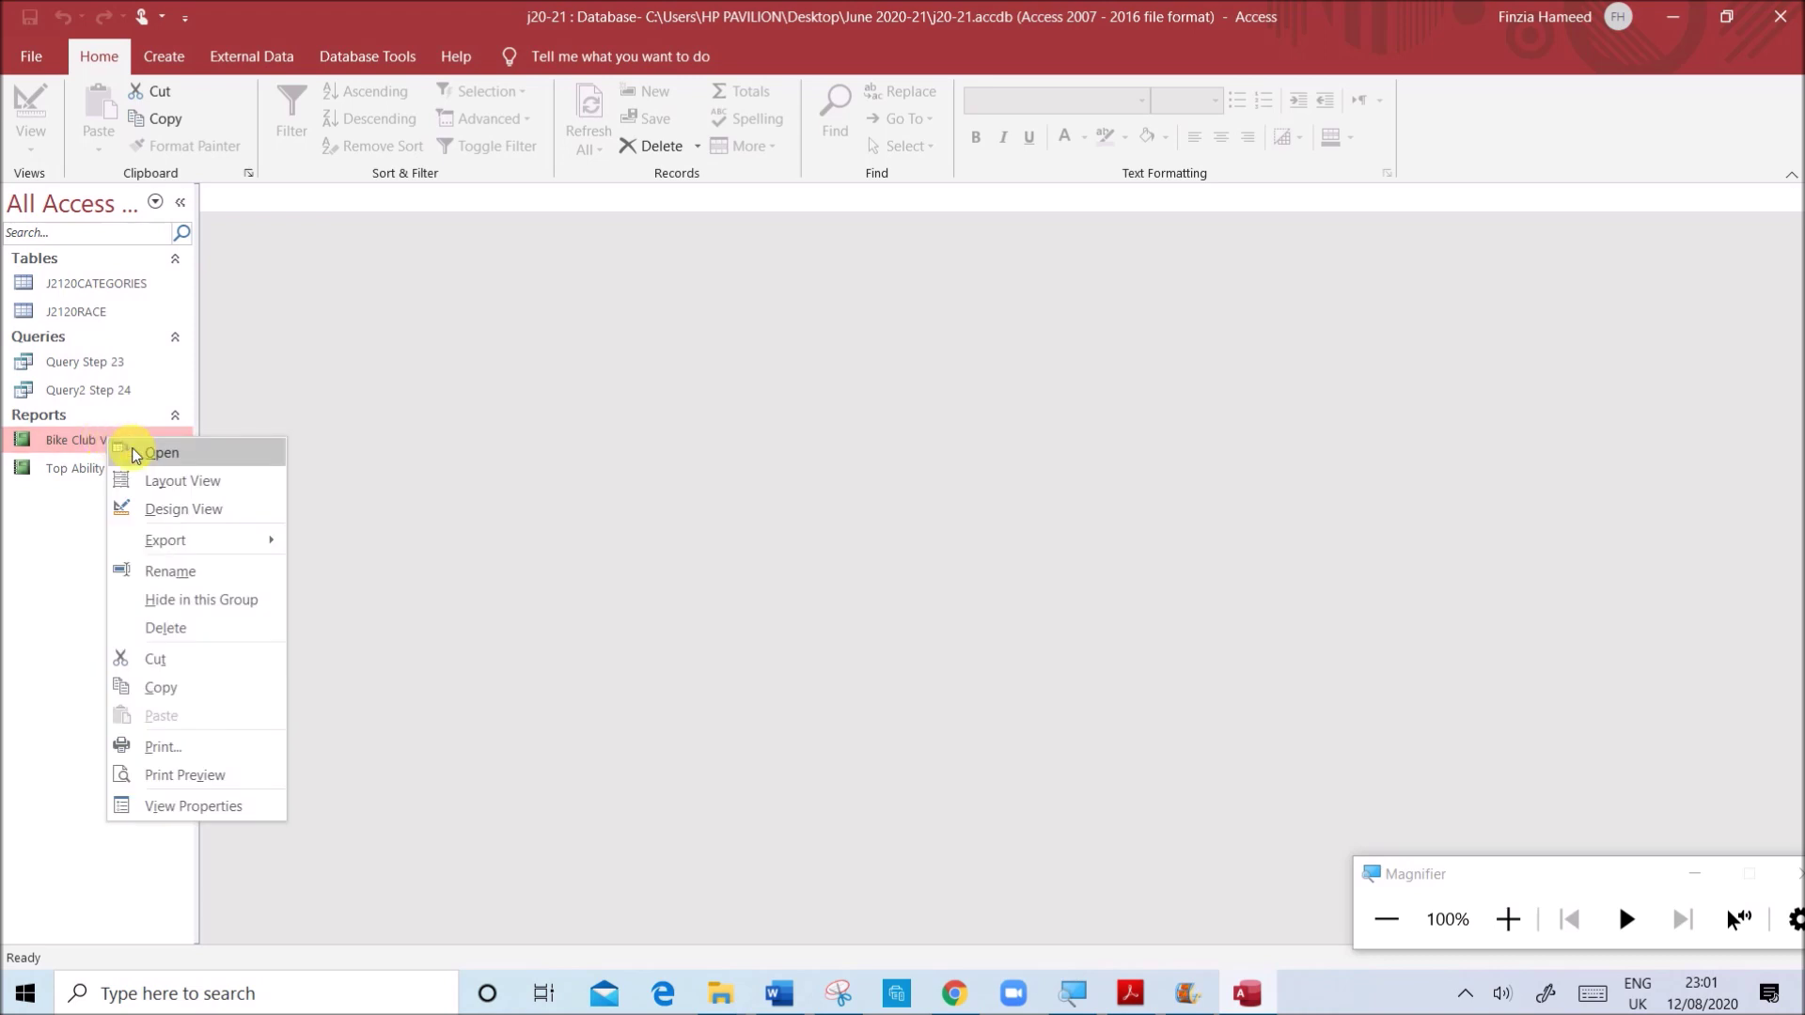
mouse_move(185, 543)
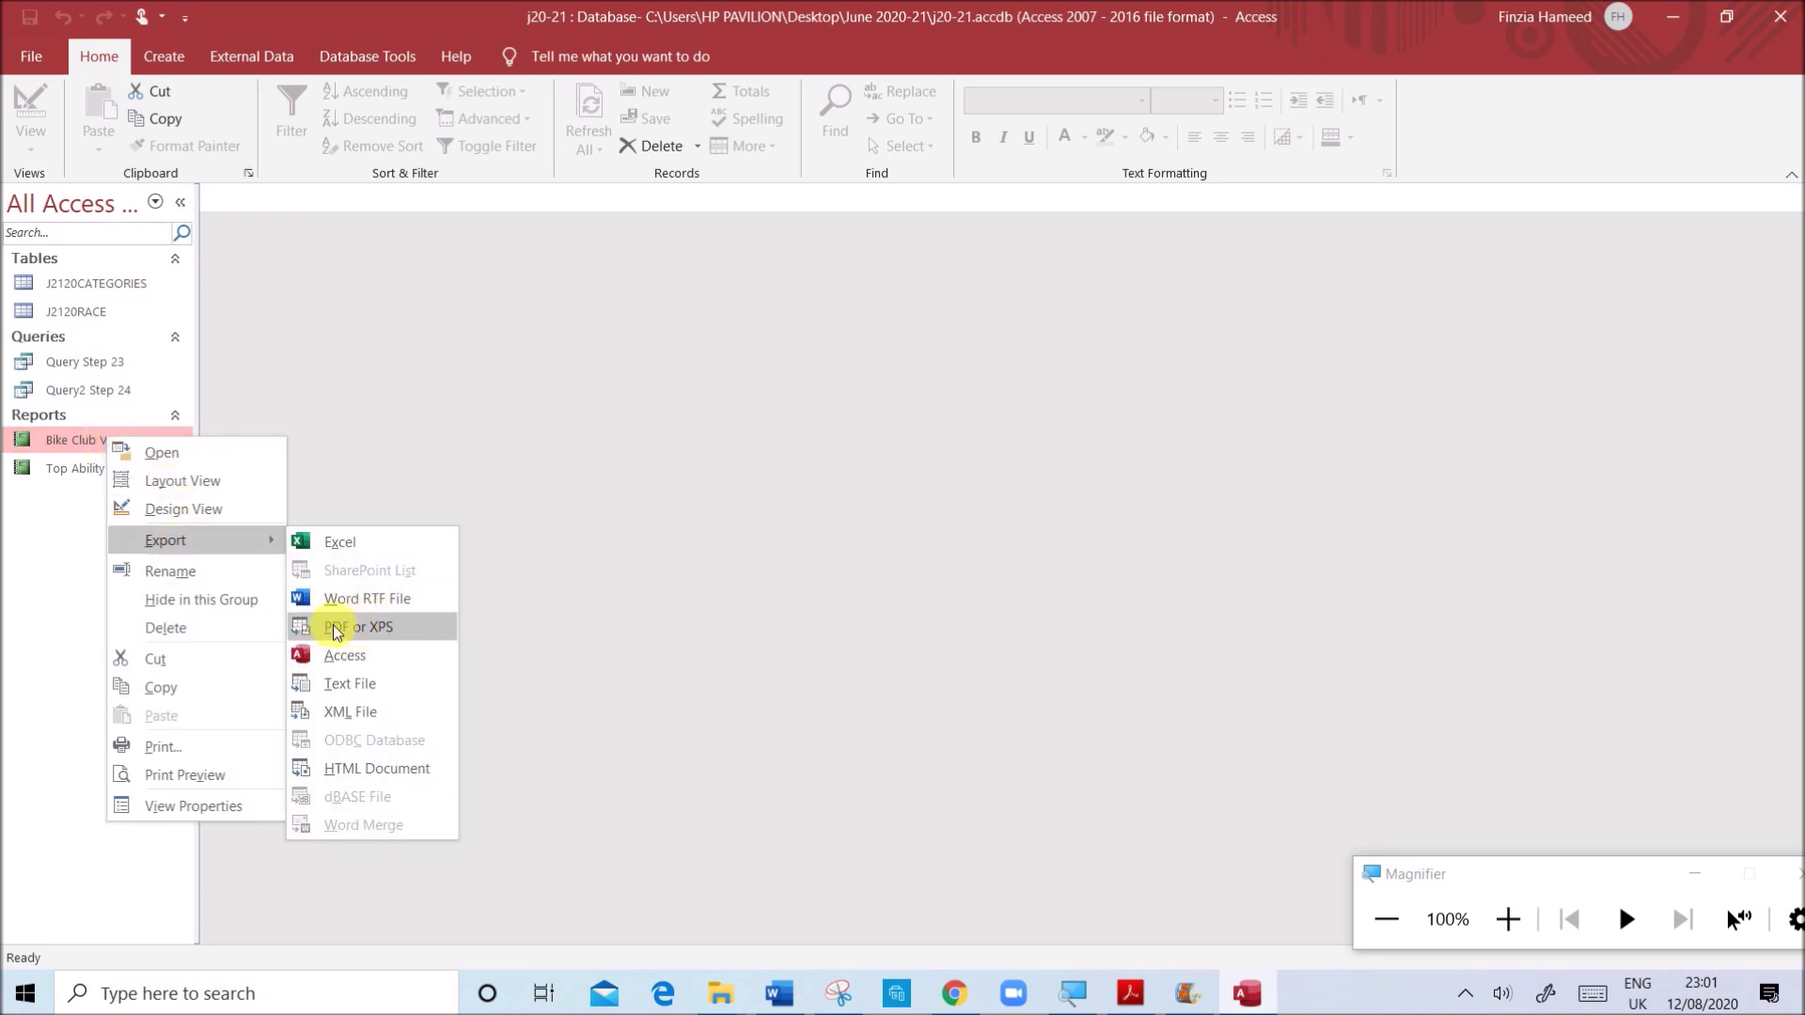
click(367, 630)
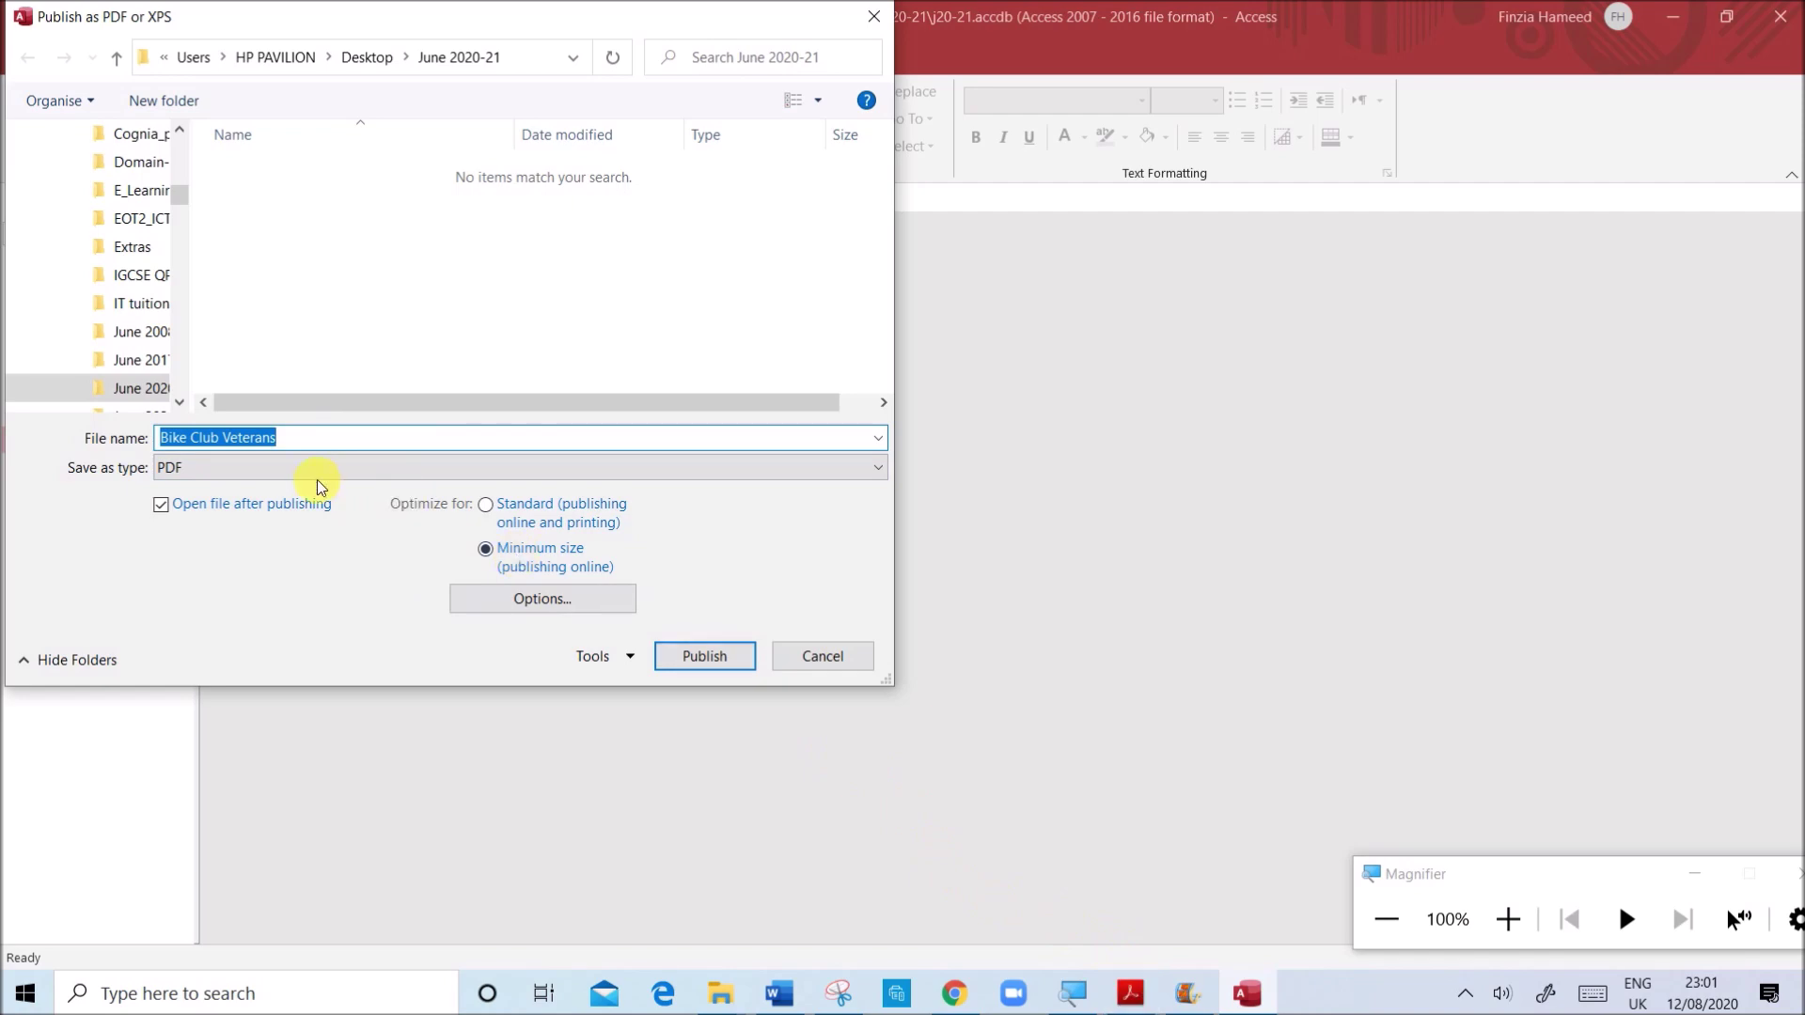
click(693, 658)
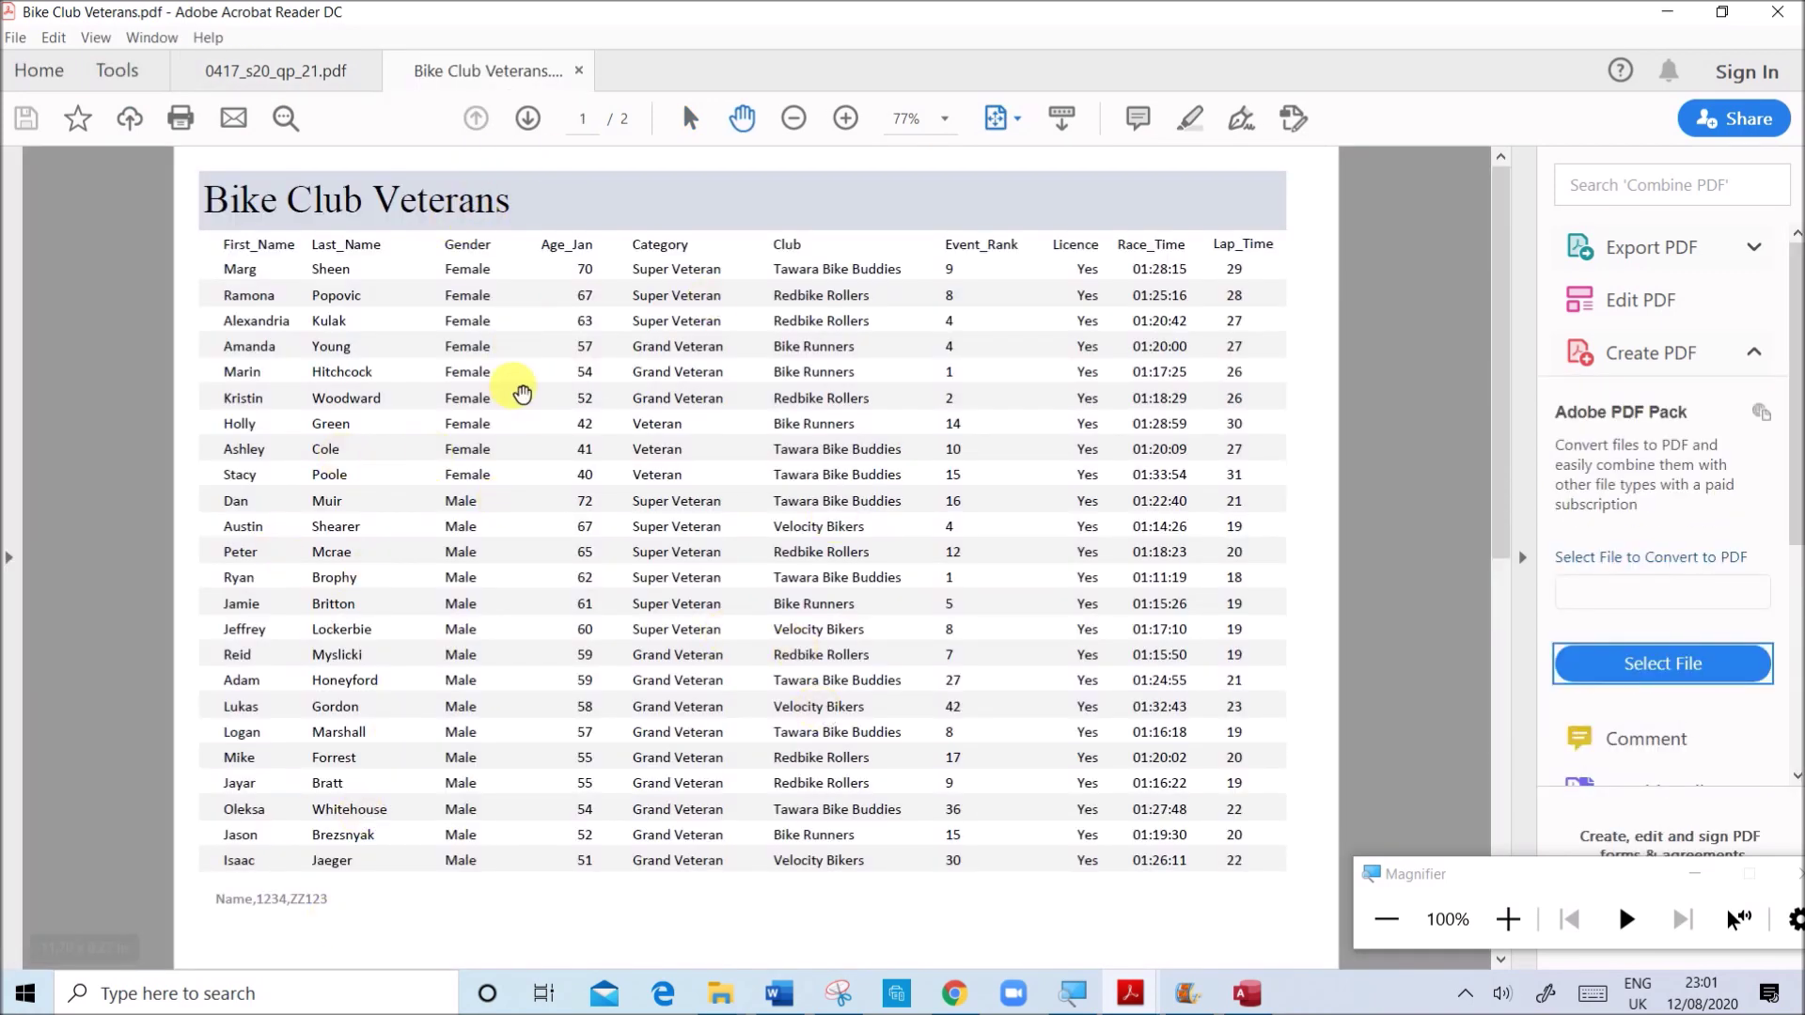
- Close the exported PDF, reread Evidence 8, and bring up the June 2020-21 folder
scroll(519, 400, down, 3)
scroll(520, 409, up, 3)
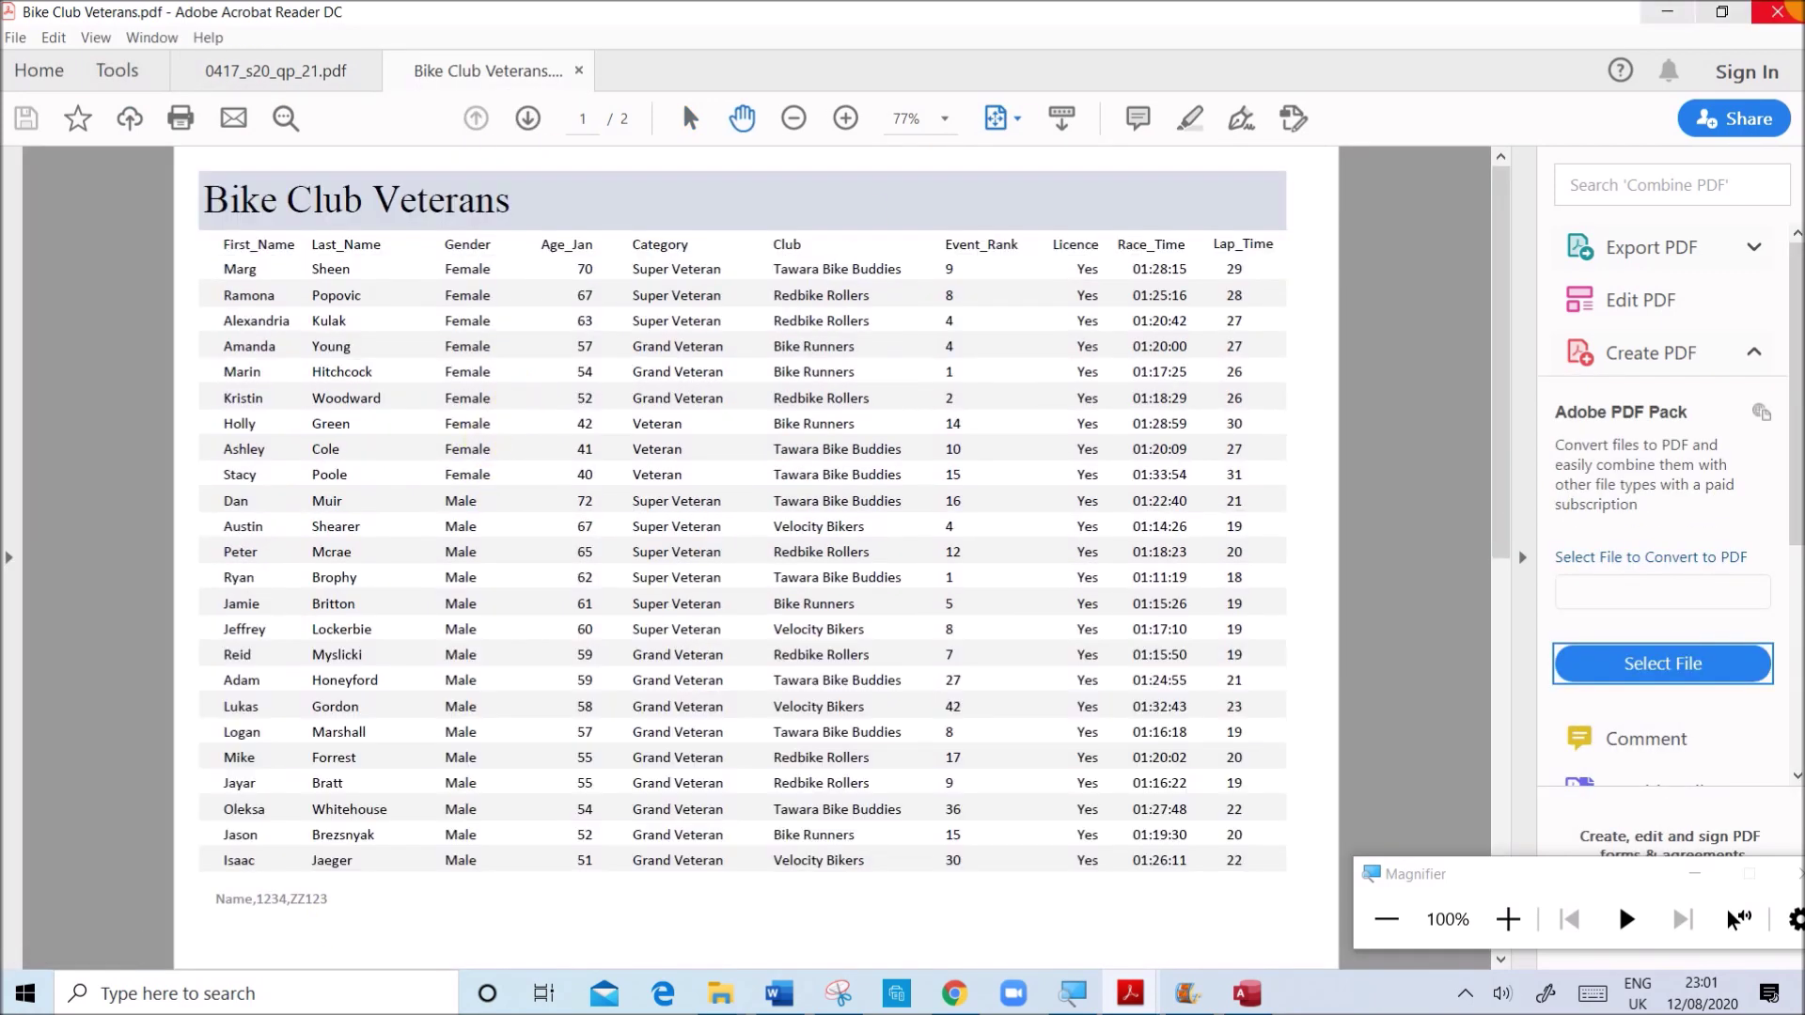
key(ctrl+w)
double_click(590, 592)
drag(591, 598, 1163, 596)
click(778, 612)
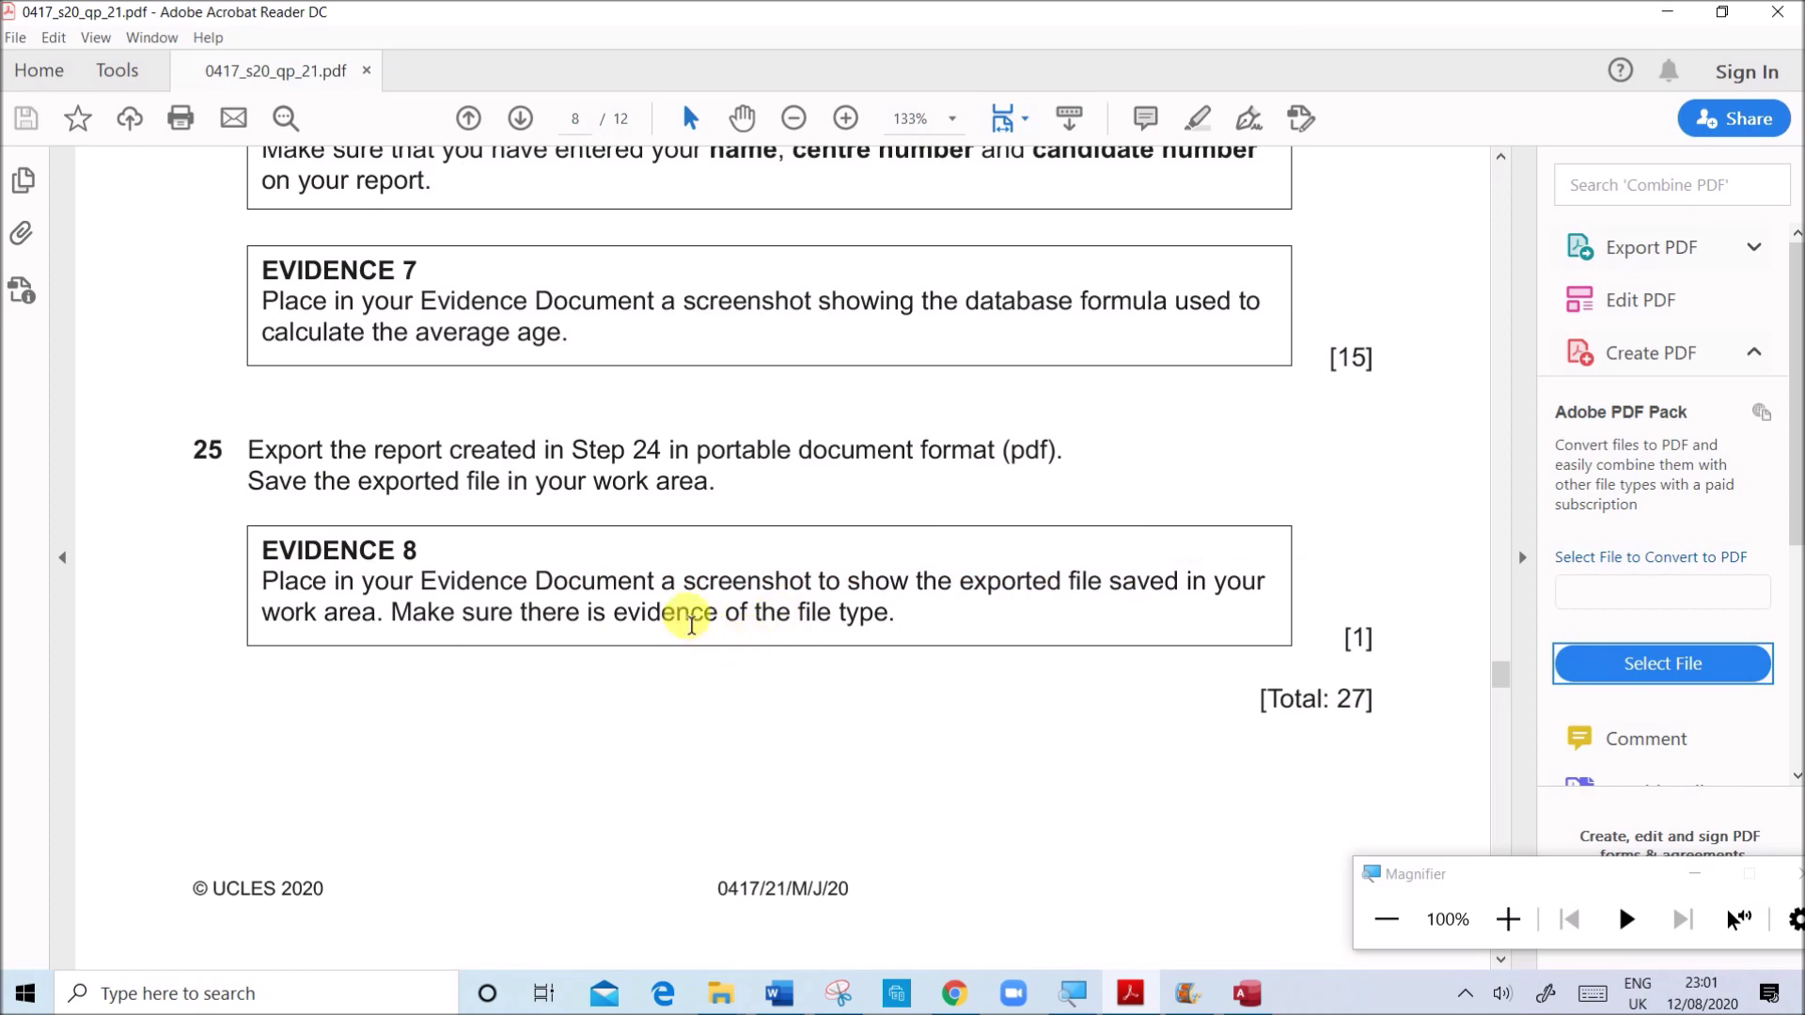
click(719, 982)
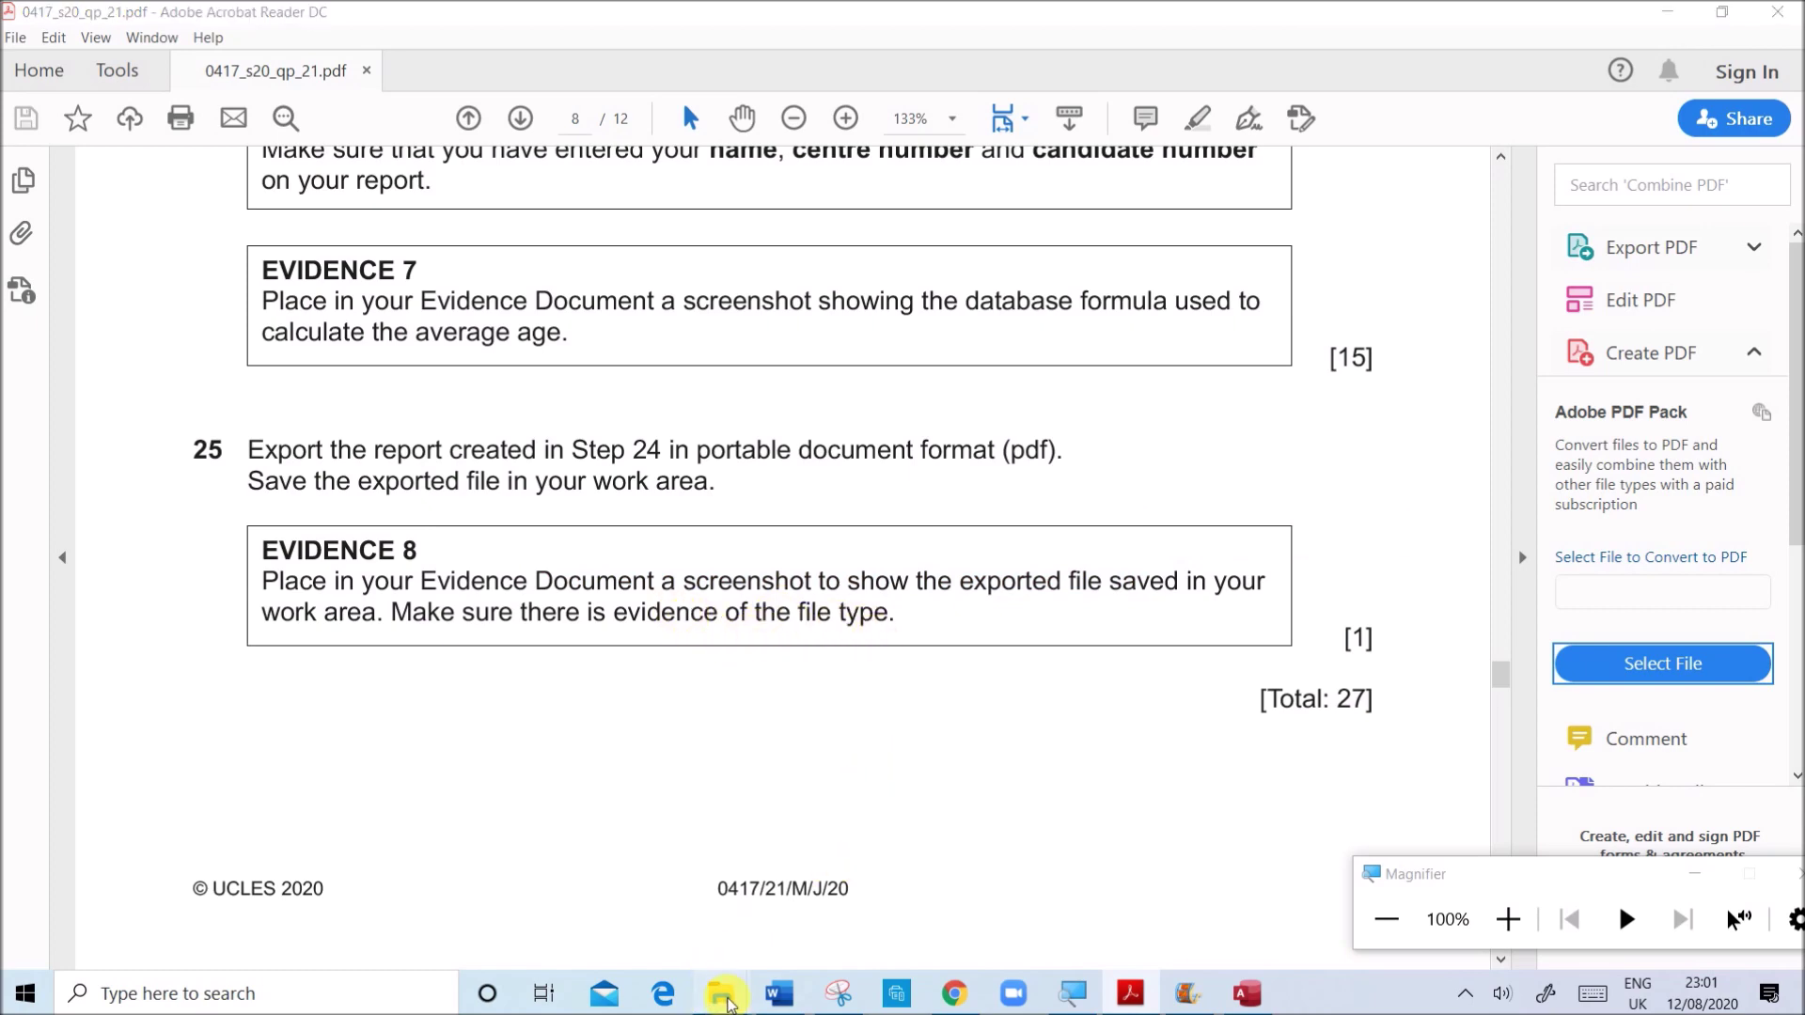
click(625, 904)
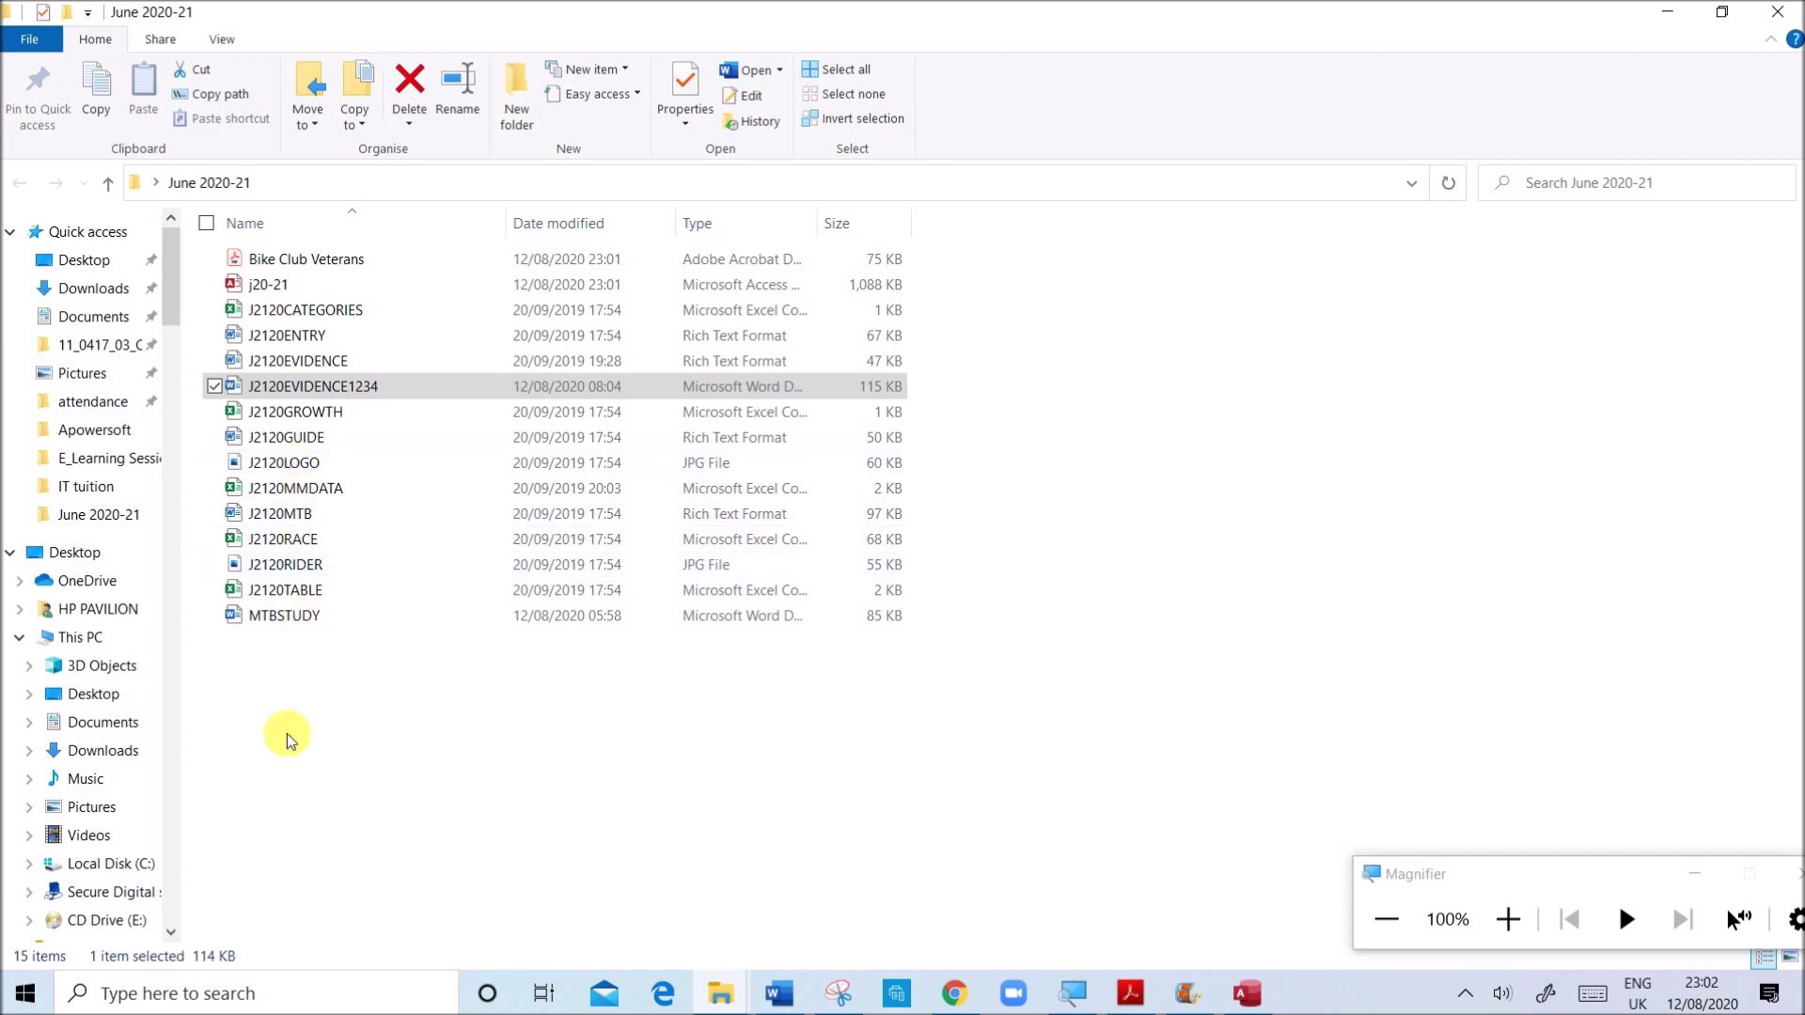
- Snip the Bike Club Veterans PDF file row with its type and paste it under Step 25
click(290, 733)
click(361, 255)
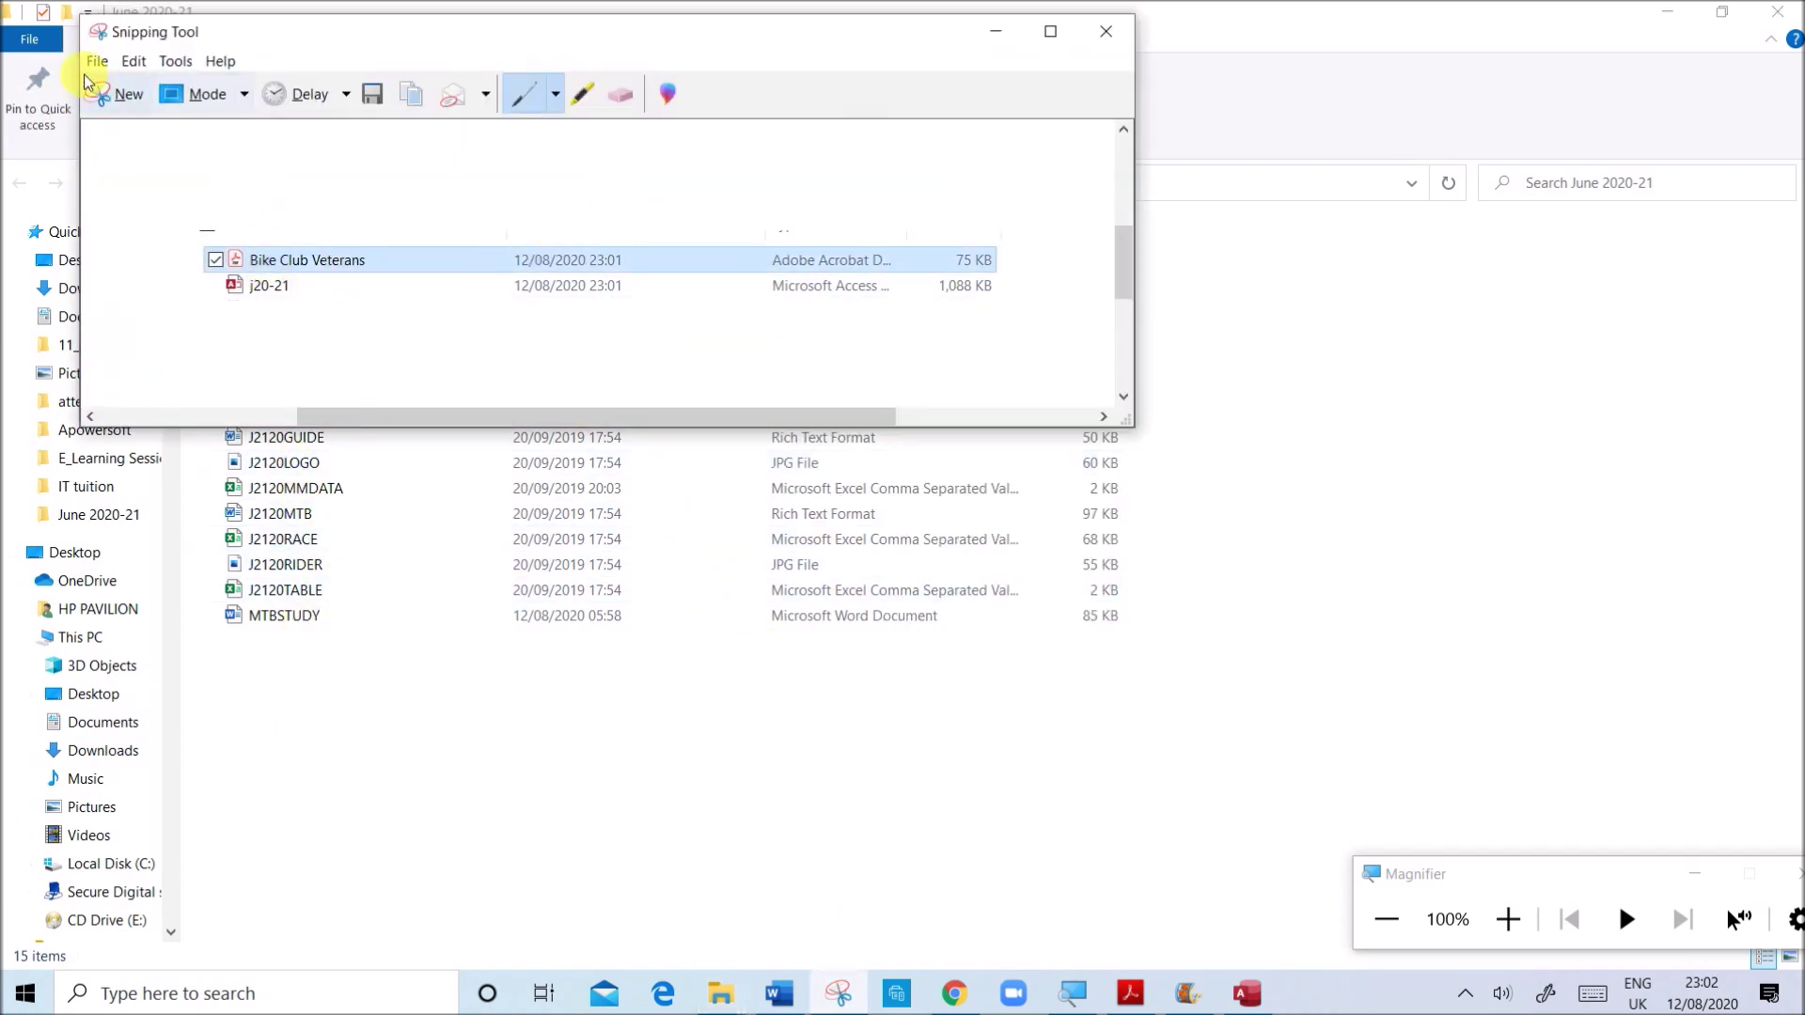
click(115, 97)
drag(203, 227, 1174, 293)
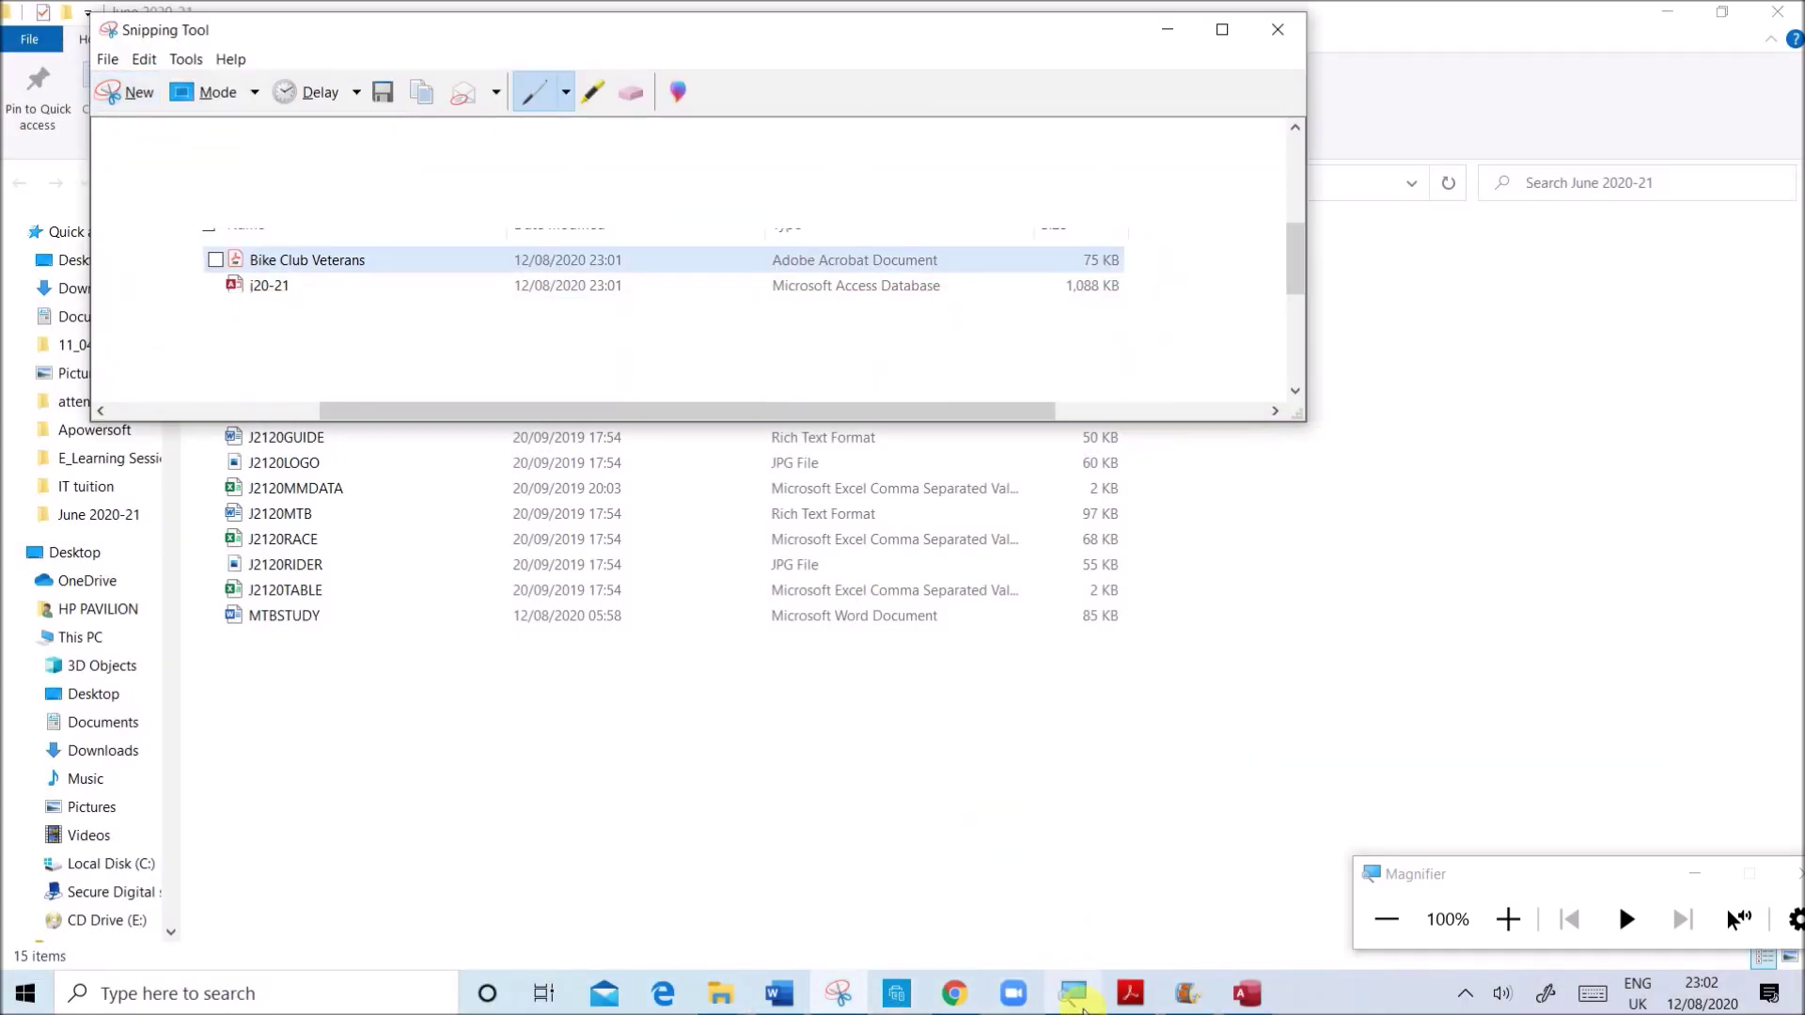
click(771, 1004)
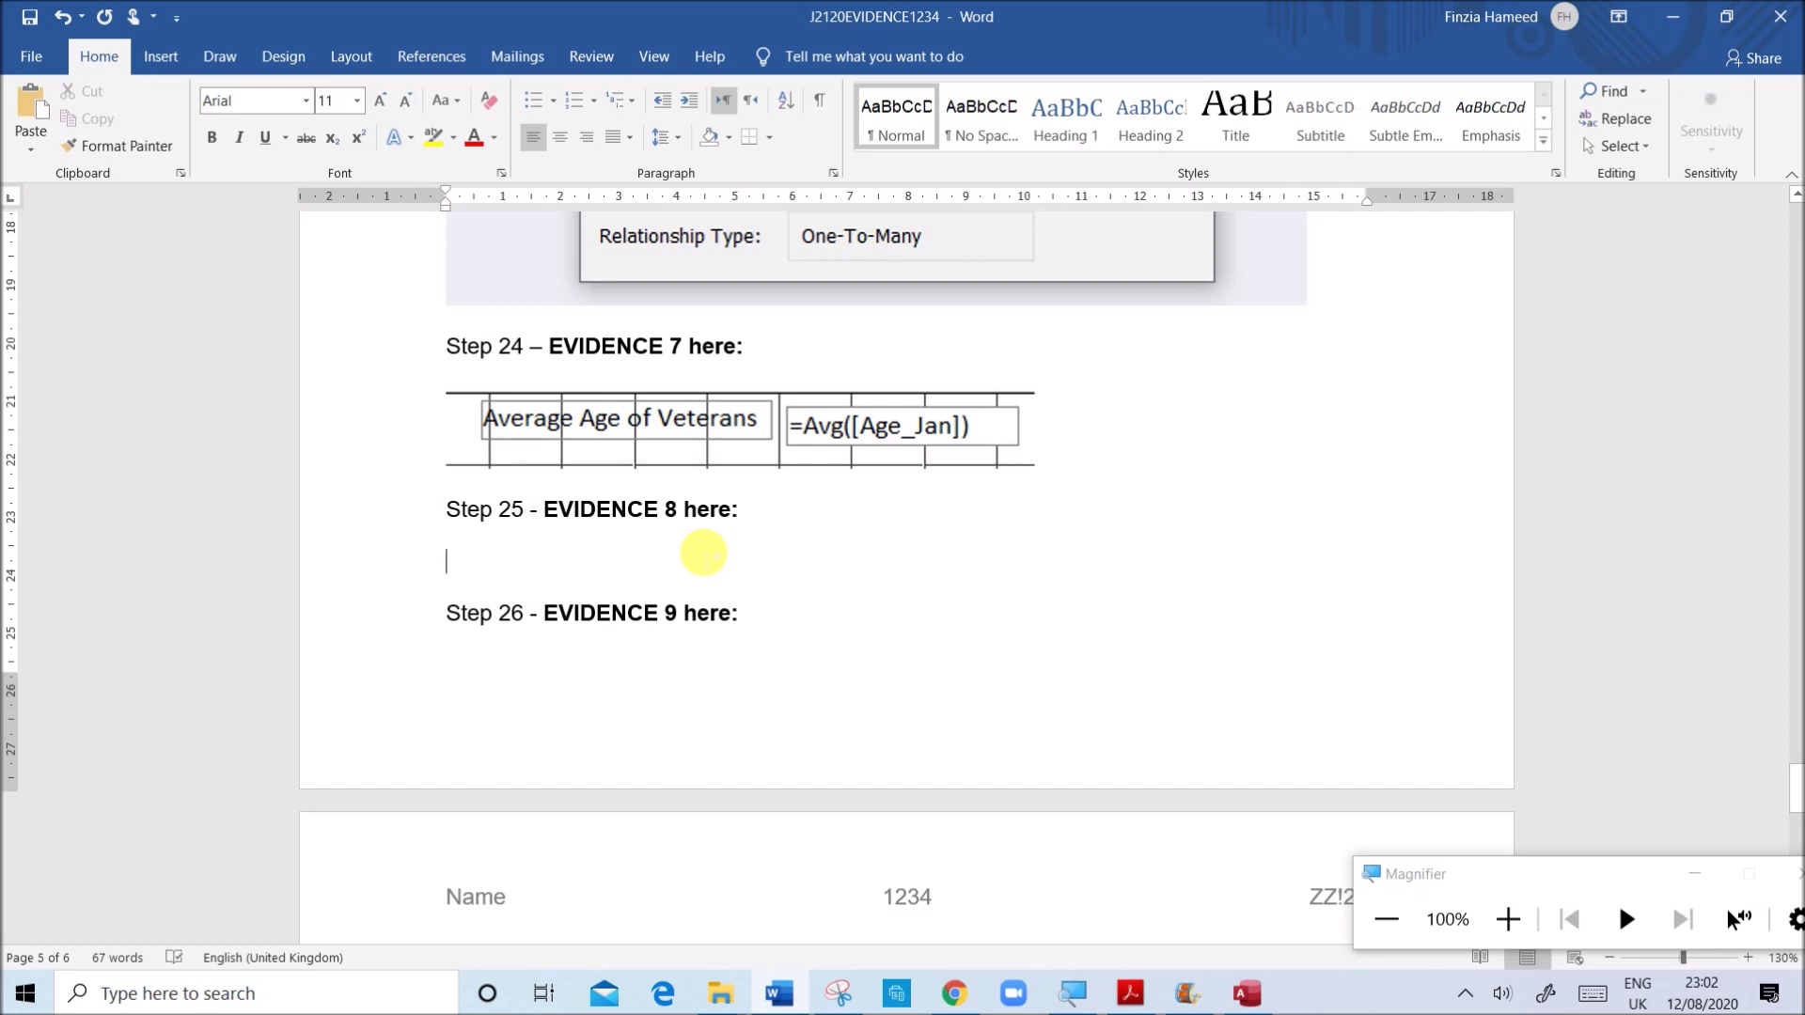
key(ctrl+v)
scroll(806, 616, down, 5)
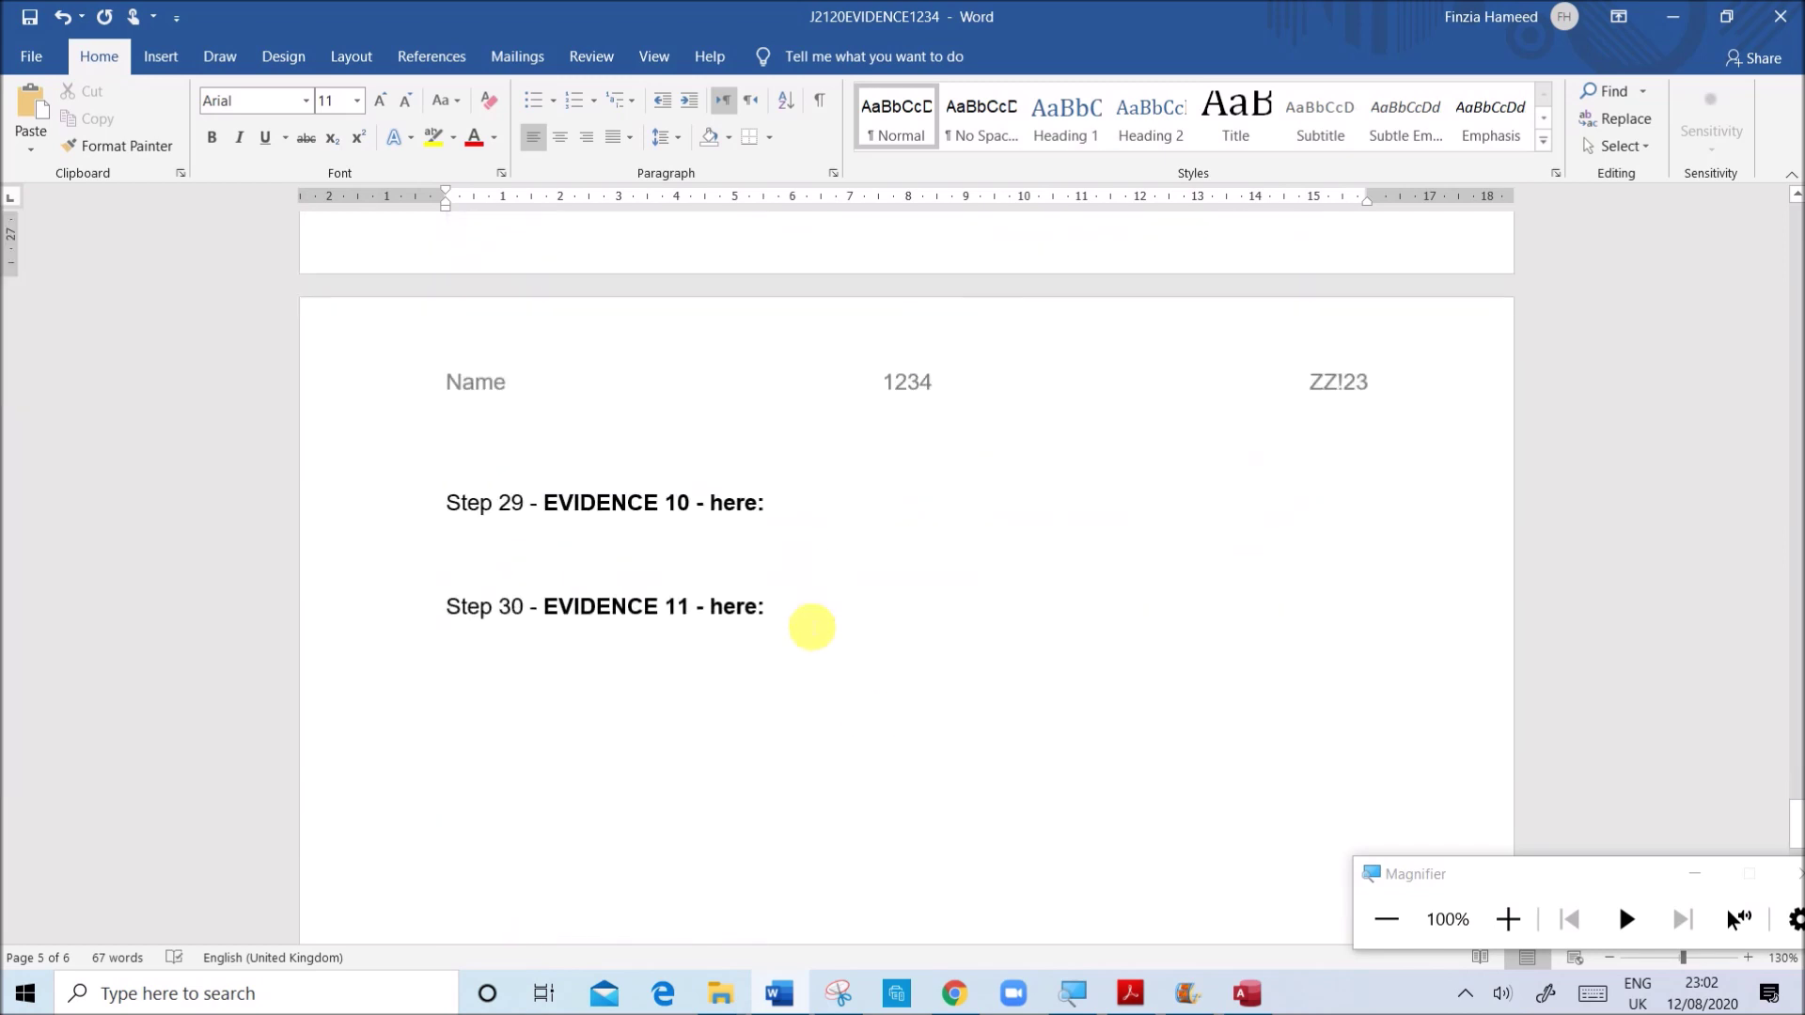
click(1222, 988)
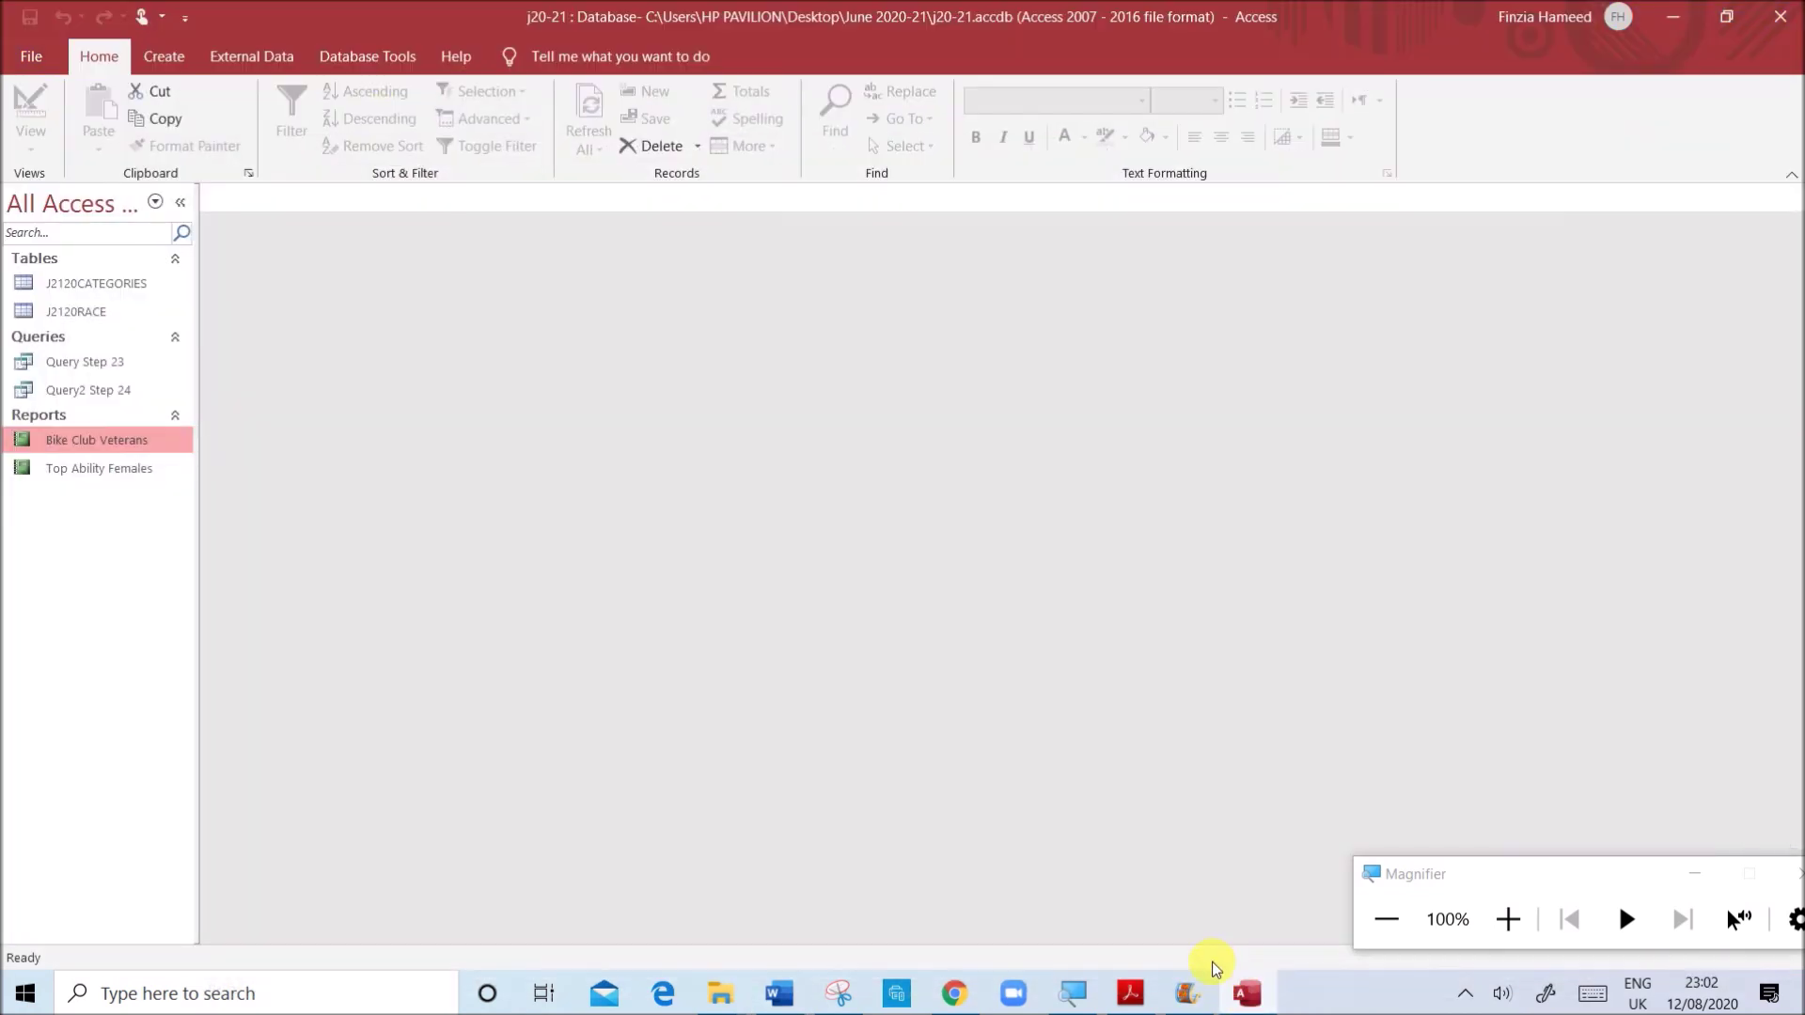
- Scroll the exam question paper around page 8 to review Step 25 and Evidence 8
click(1105, 992)
scroll(919, 723, down, 2)
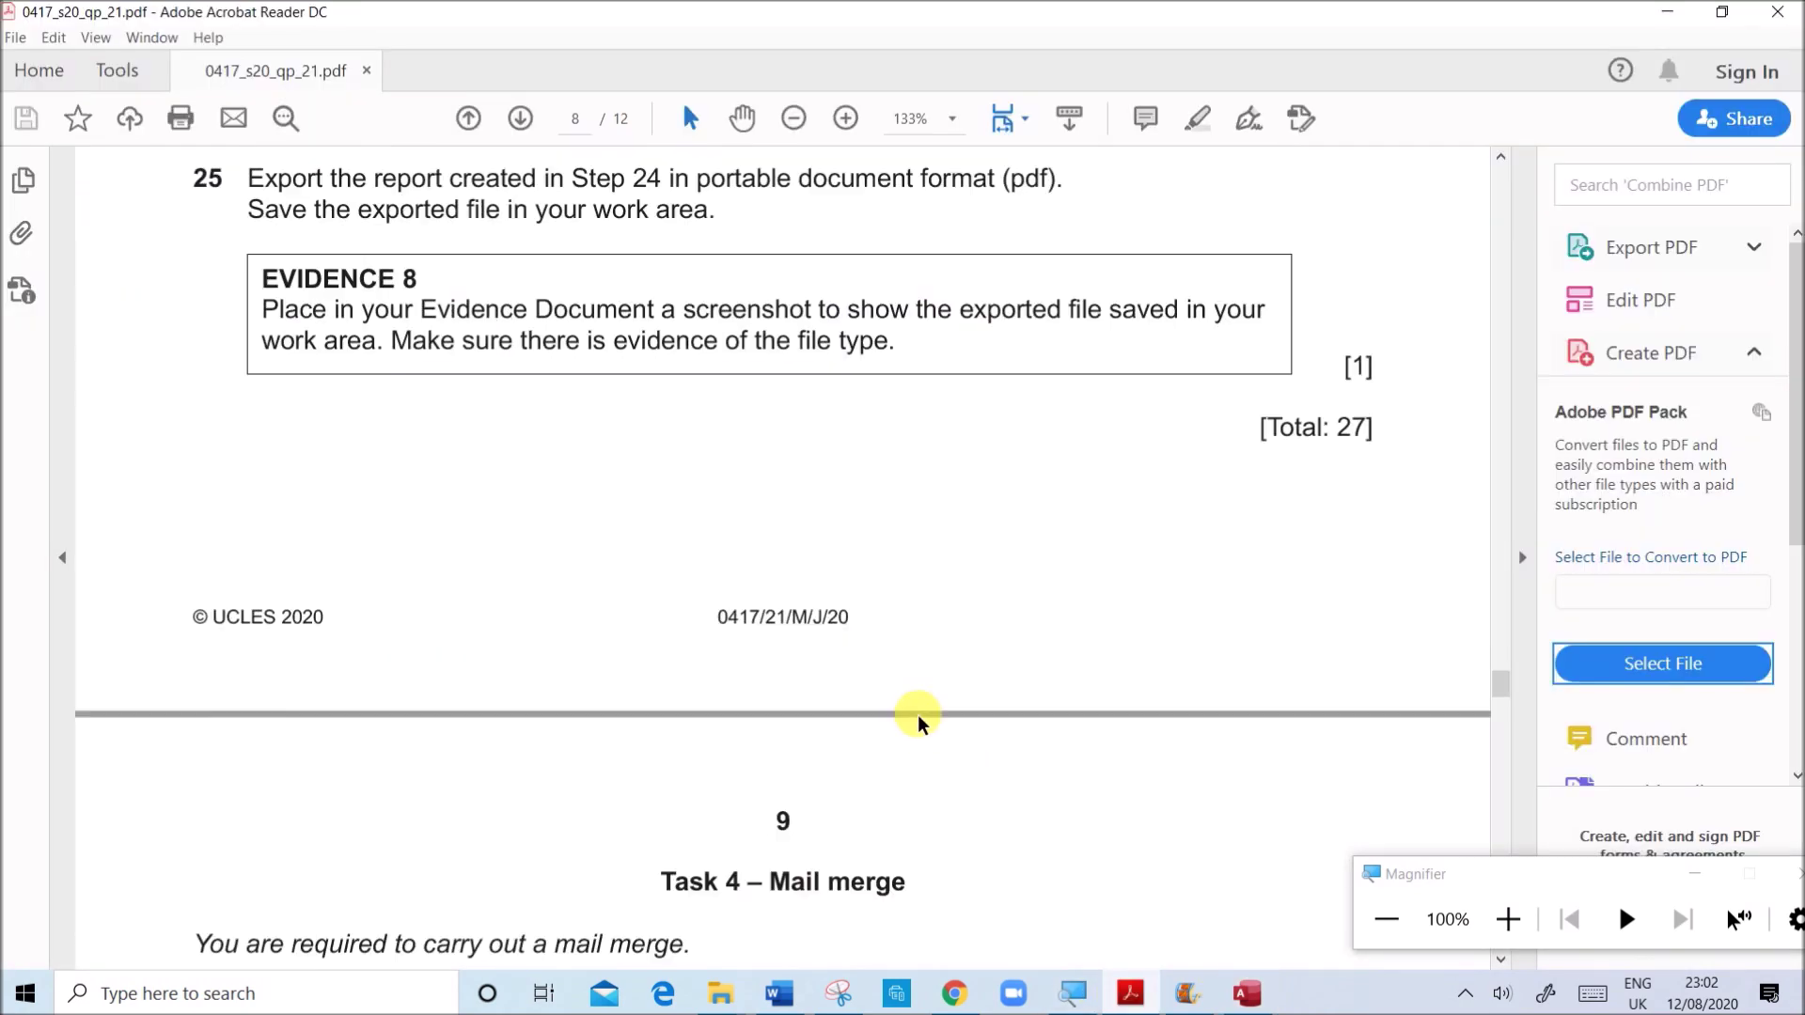
scroll(918, 717, down, 2)
scroll(866, 588, up, 3)
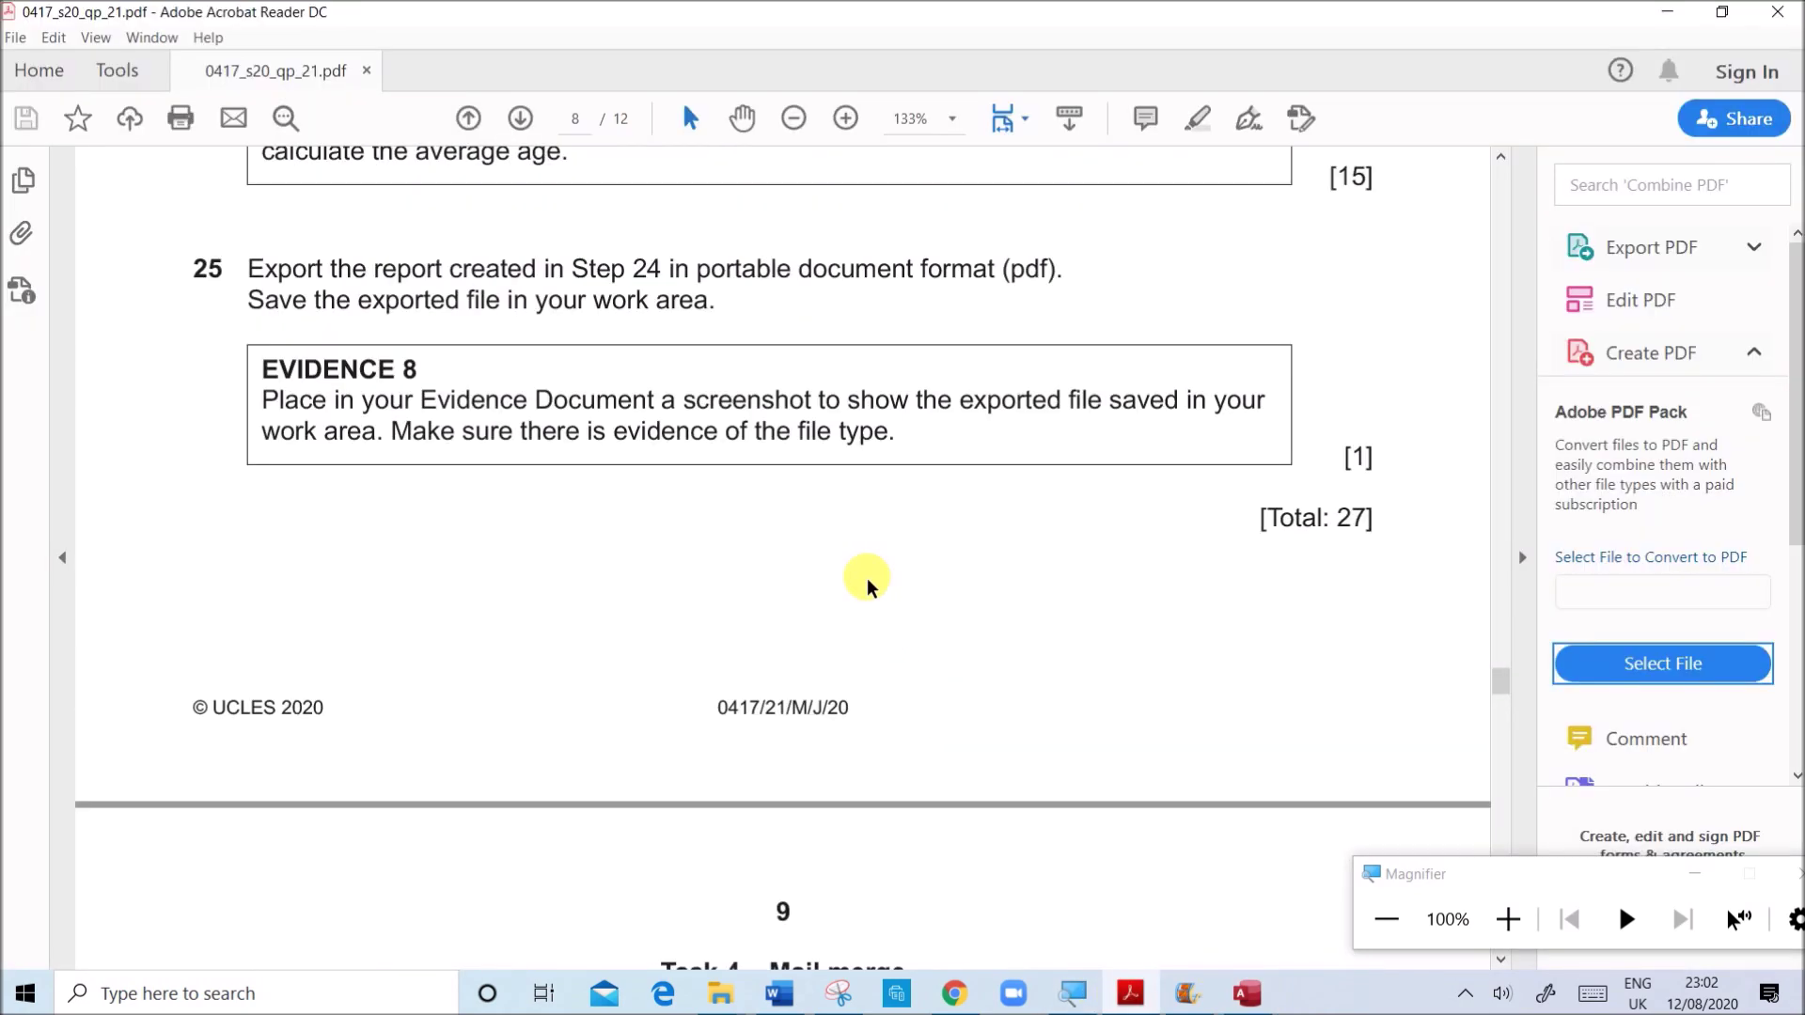
scroll(841, 423, down, 2)
scroll(850, 400, down, 3)
scroll(858, 412, up, 2)
scroll(851, 470, down, 2)
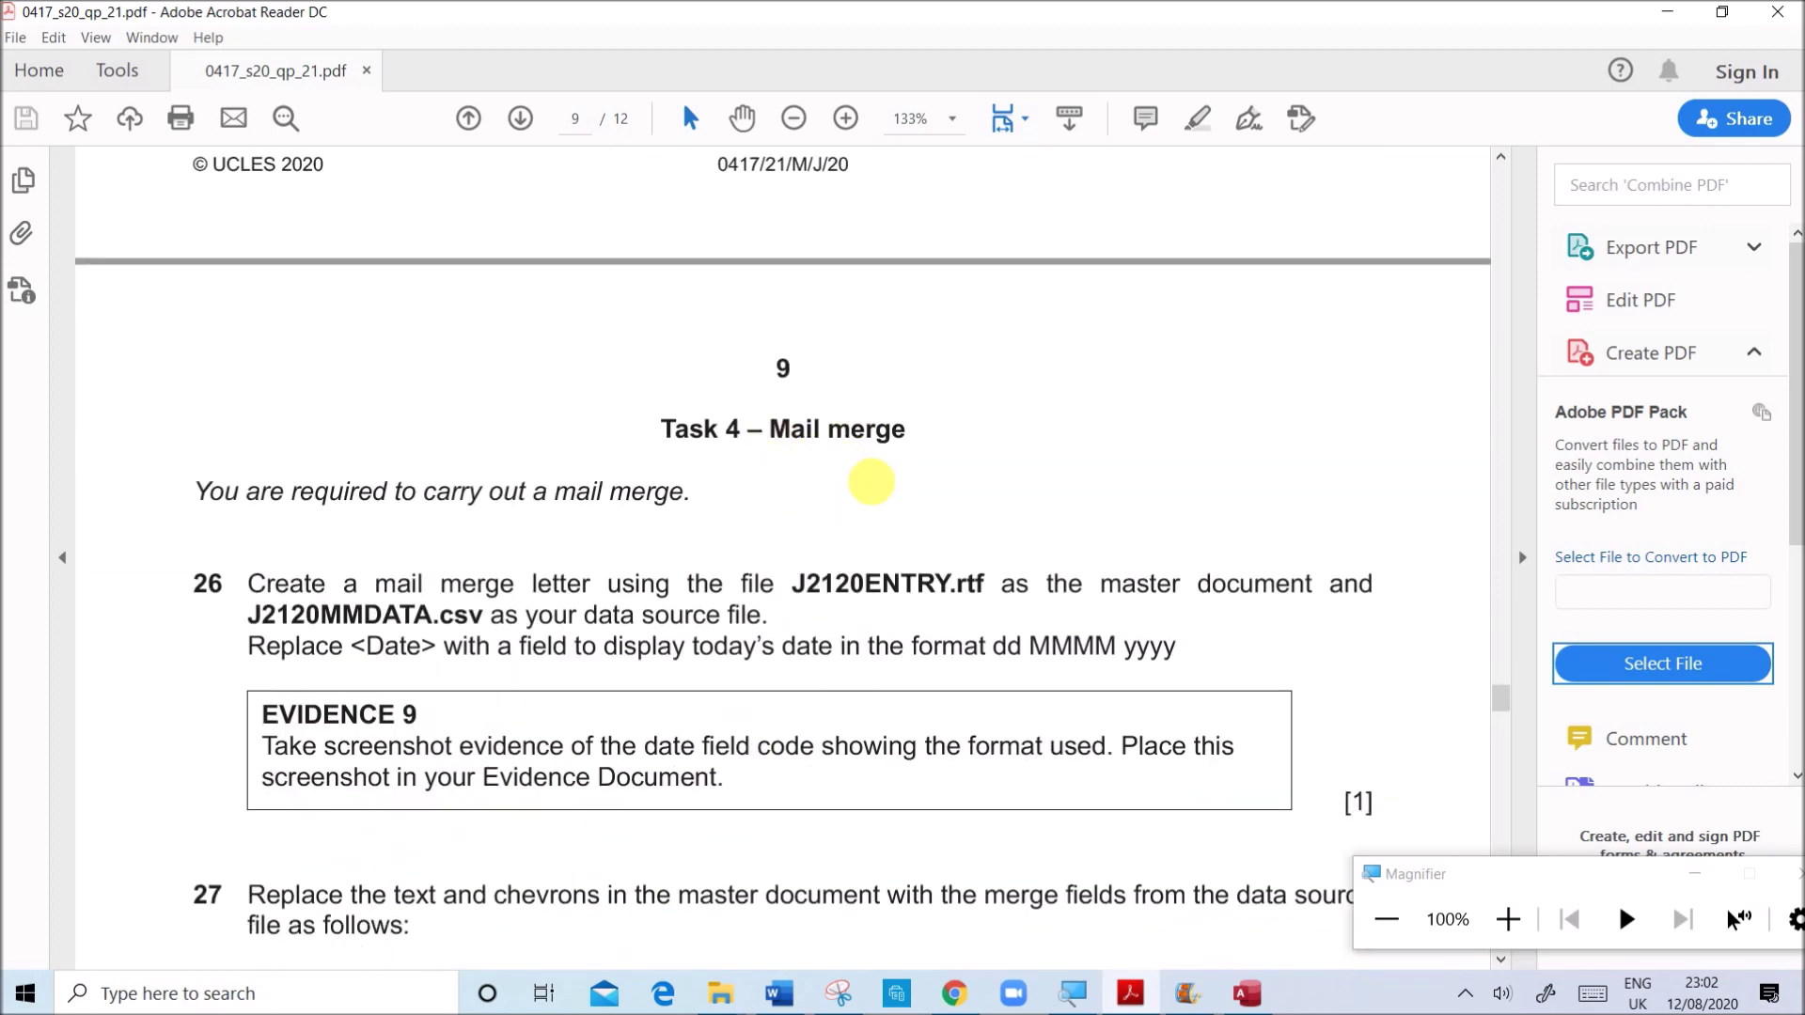
scroll(874, 490, up, 3)
scroll(865, 484, up, 2)
scroll(866, 495, down, 3)
scroll(882, 488, up, 1)
scroll(888, 478, up, 2)
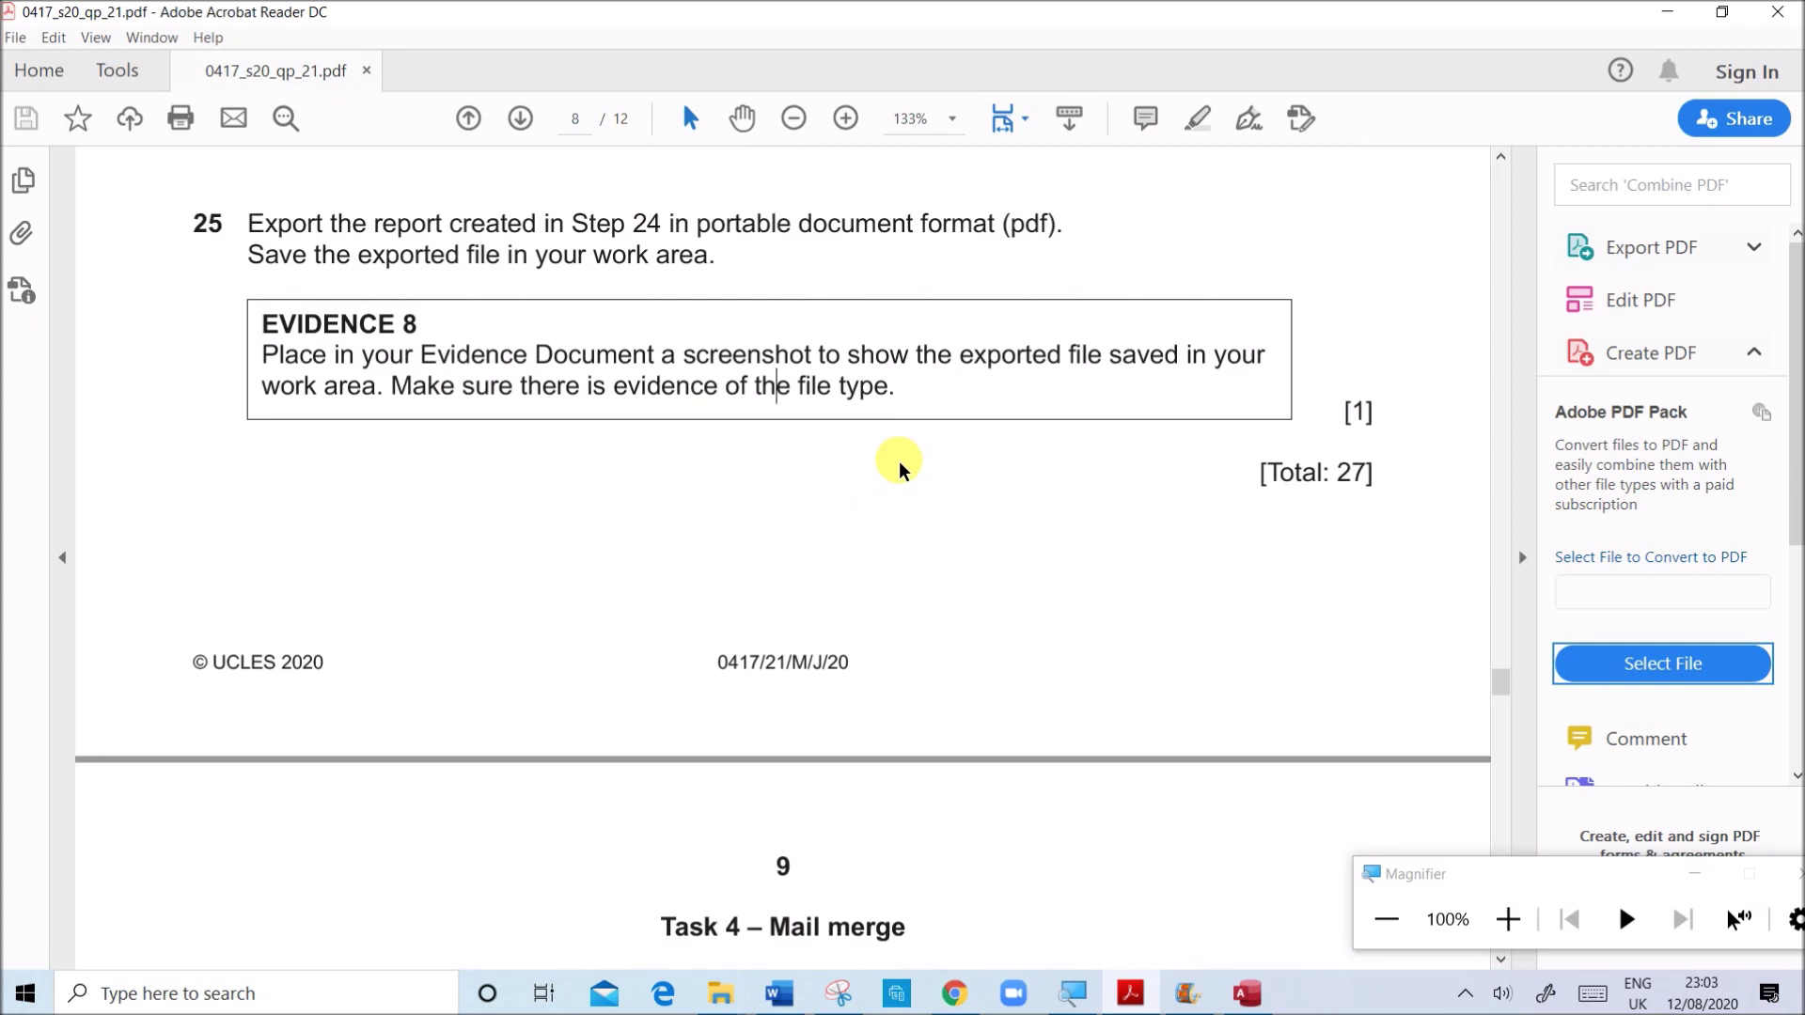
scroll(899, 467, up, 3)
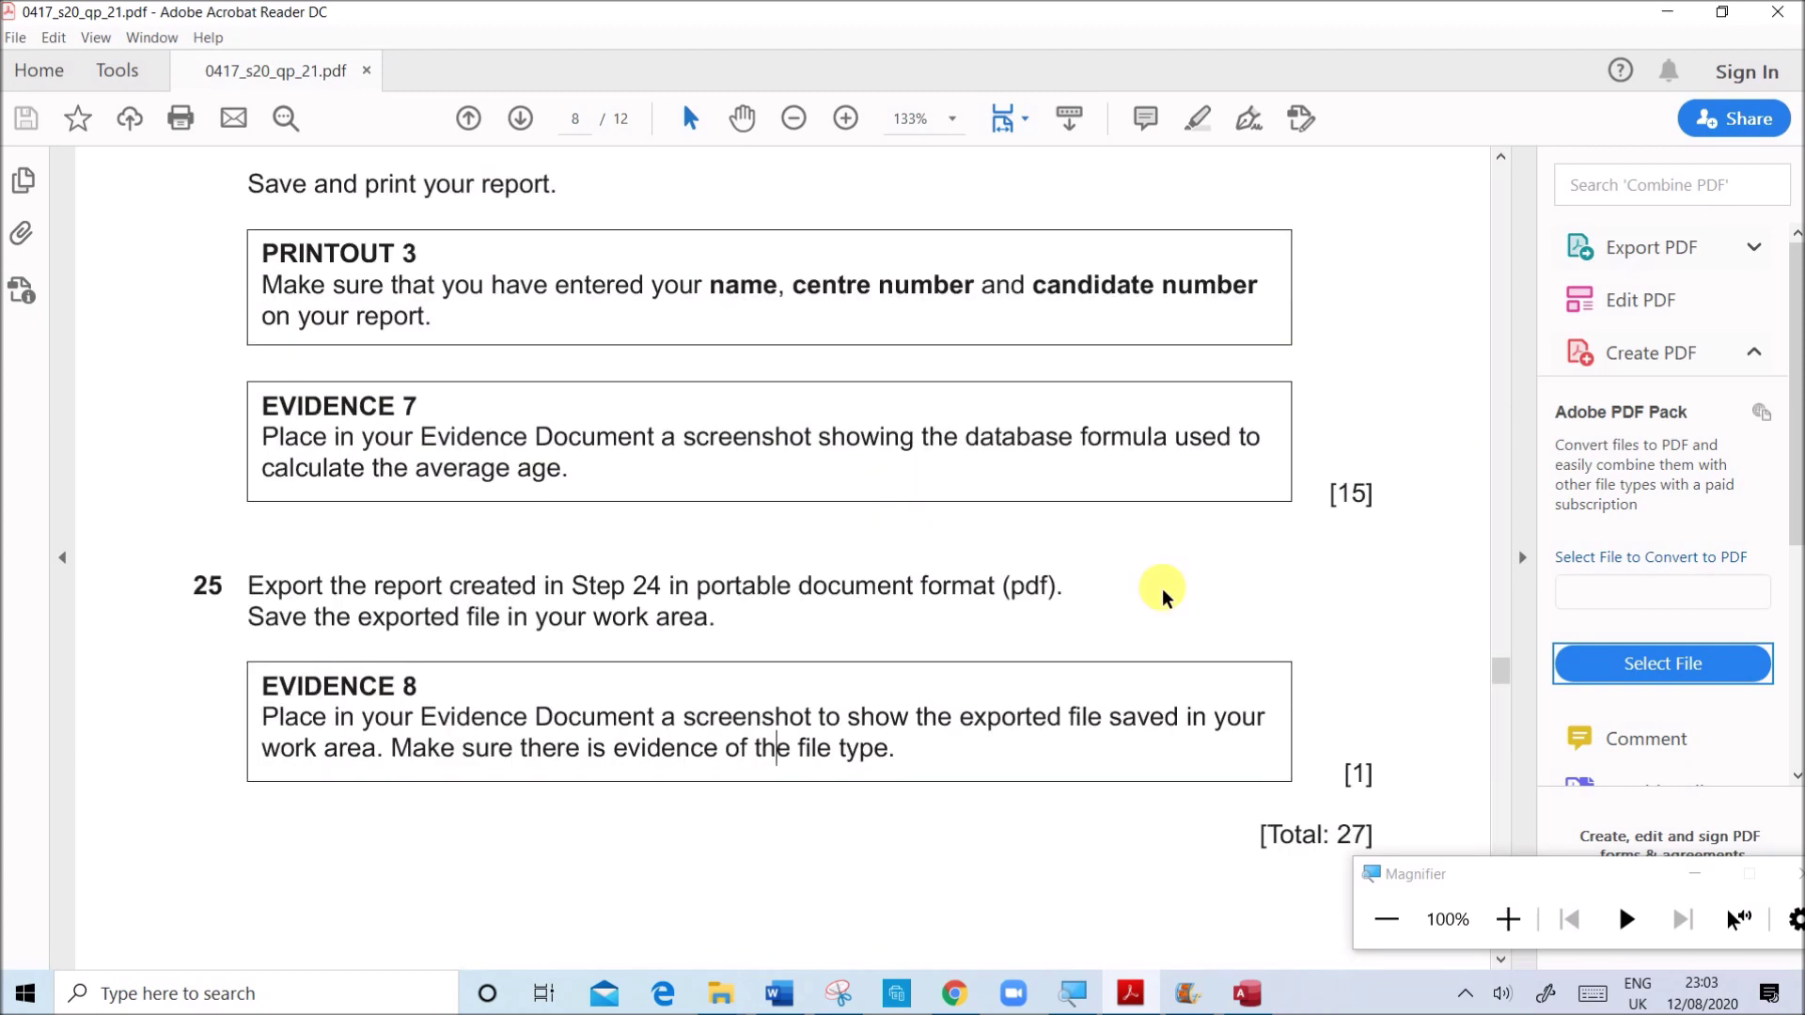